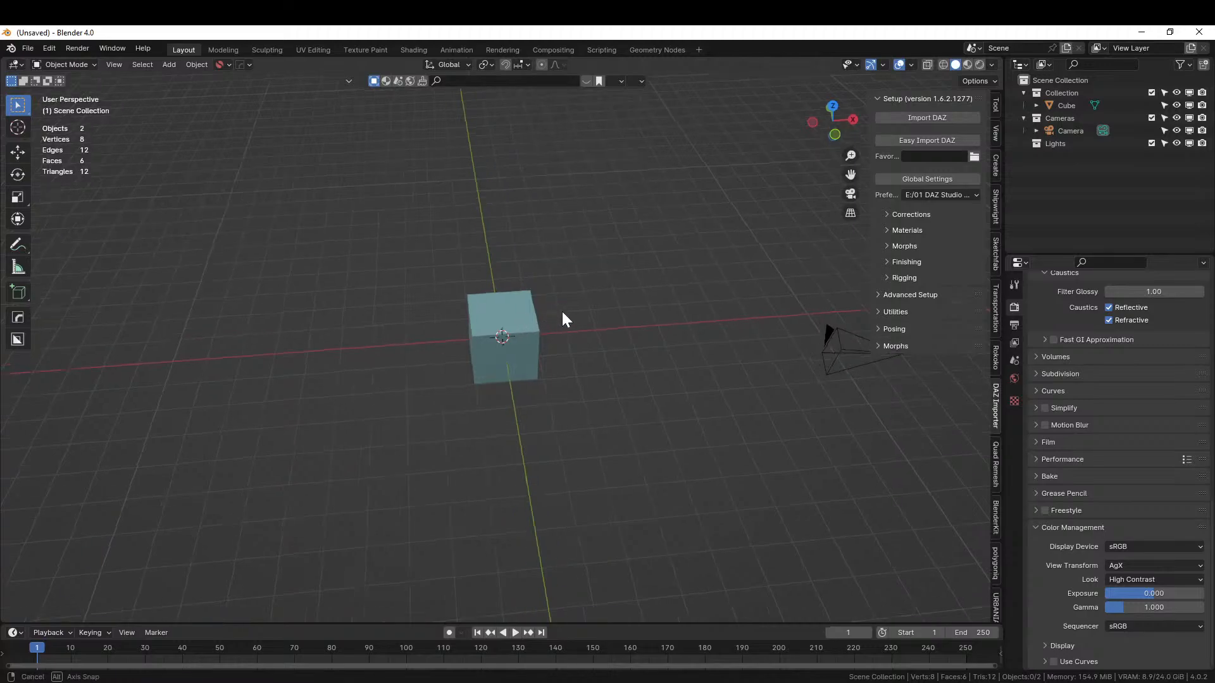
- Delete the default cube from the scene
{"action": "left_click", "coordinate": [518, 309]}
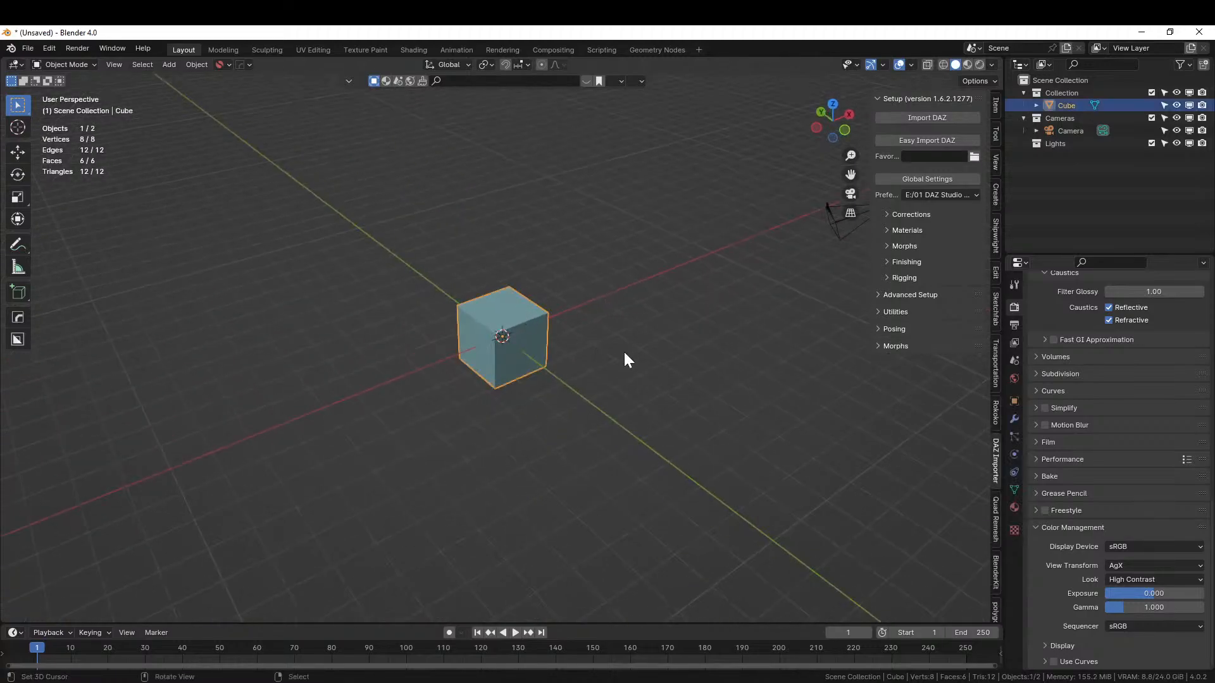
{"action": "middle_click_drag", "start_coordinate": [626, 349], "coordinate": [592, 381]}
{"action": "key", "text": "Delete"}
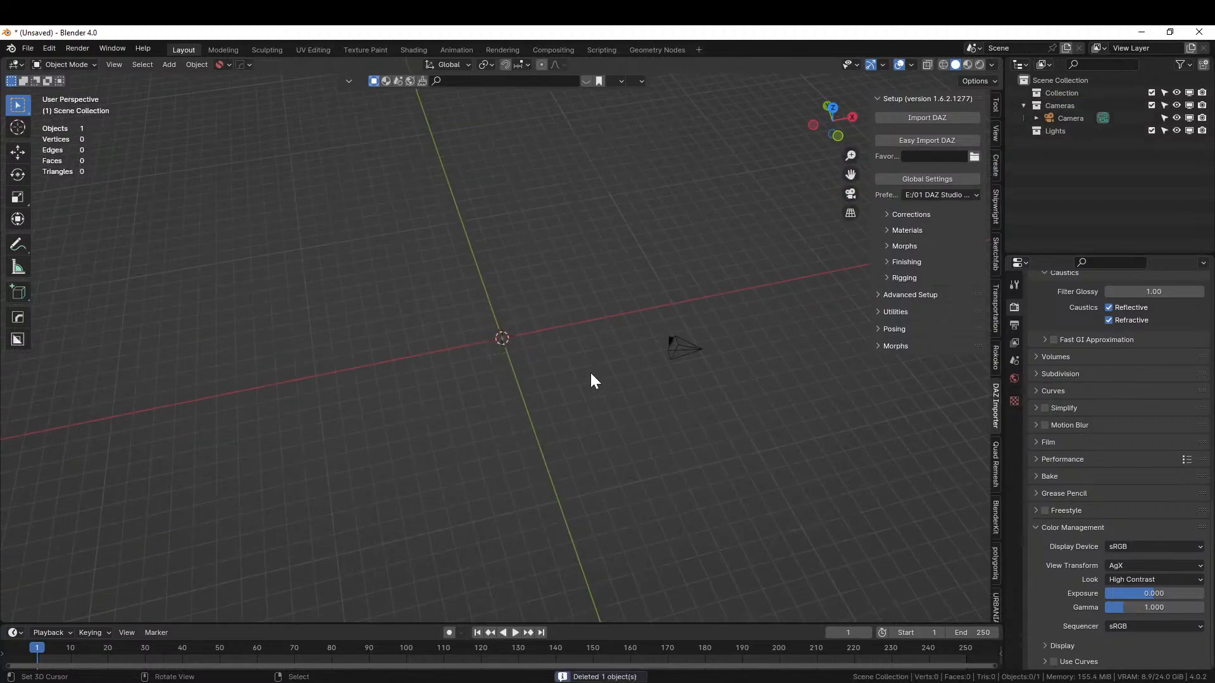
- Add a mesh circle at the world origin
{"action": "key", "text": "shift+a"}
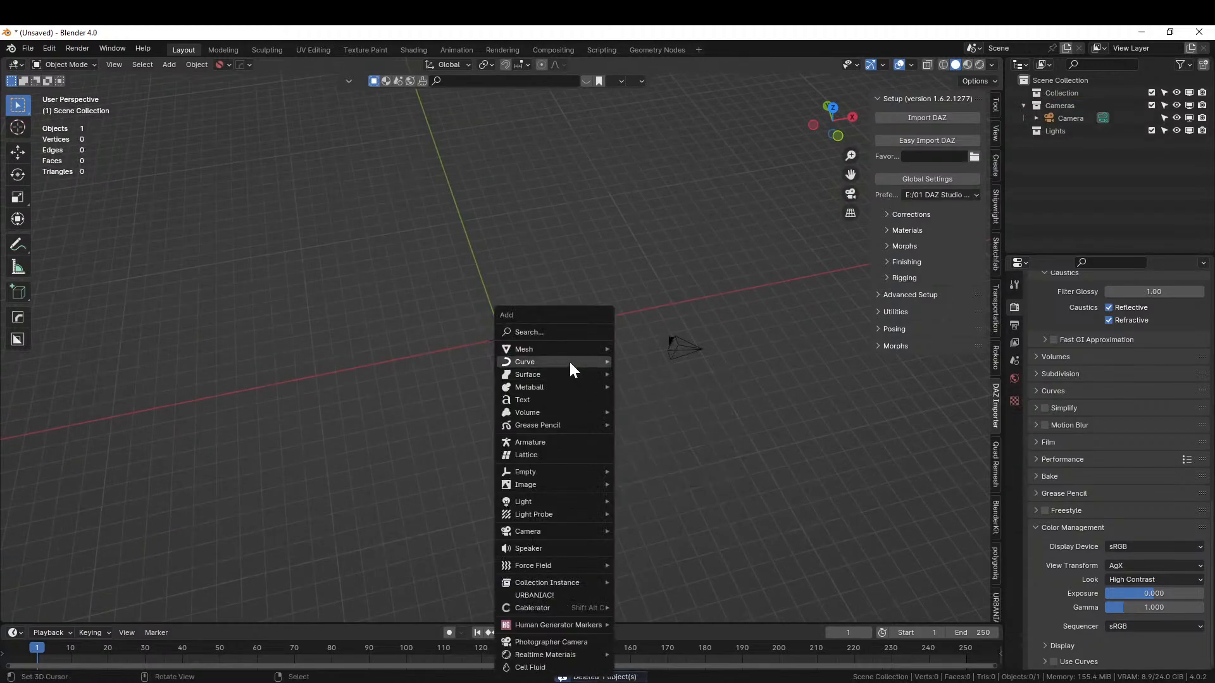
{"action": "mouse_move", "coordinate": [548, 352]}
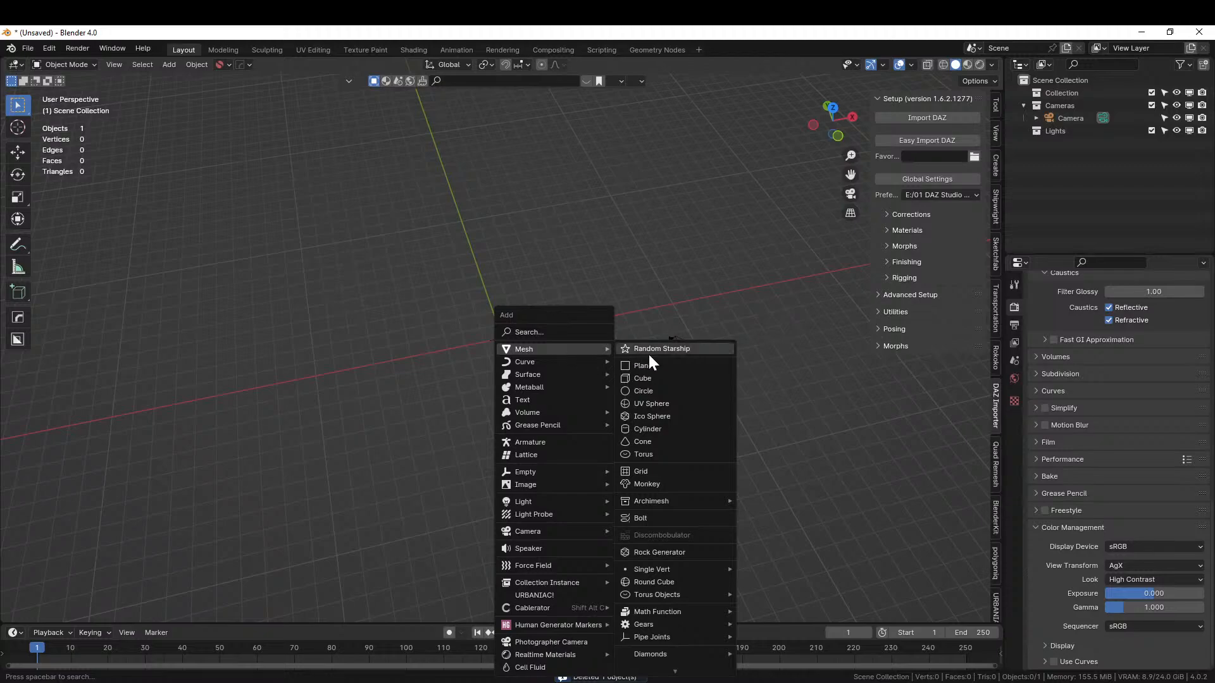
{"action": "left_click", "coordinate": [681, 391]}
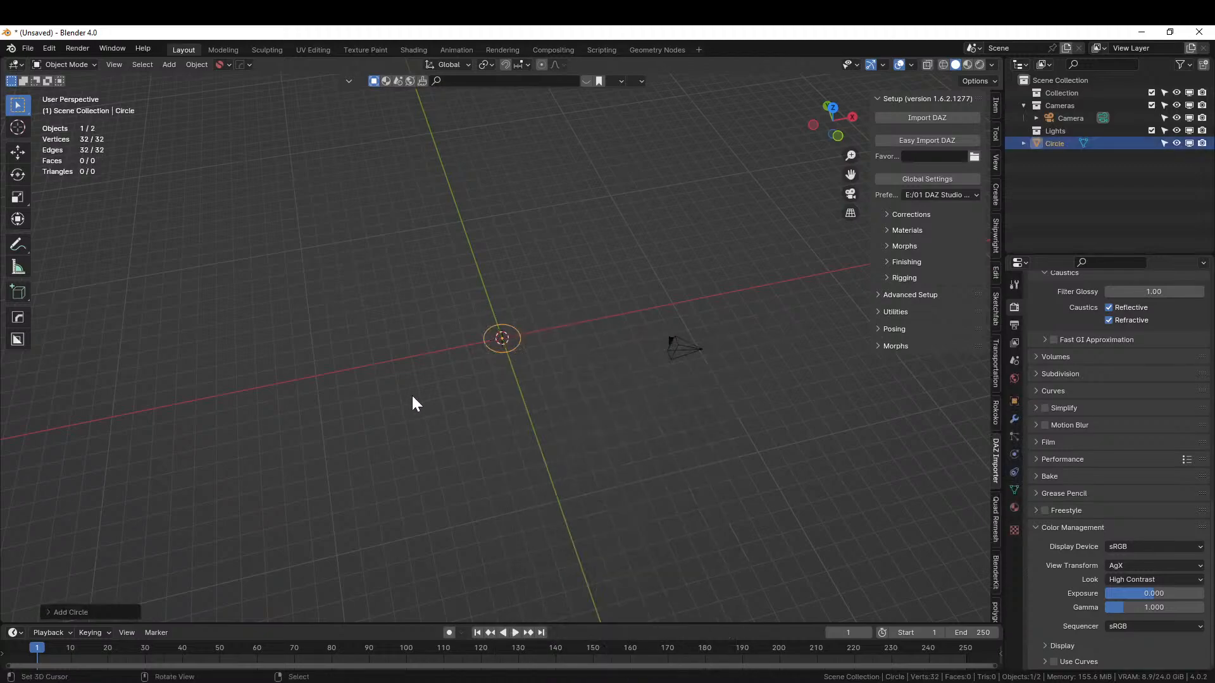
{"action": "middle_click_drag", "start_coordinate": [412, 396], "coordinate": [450, 362]}
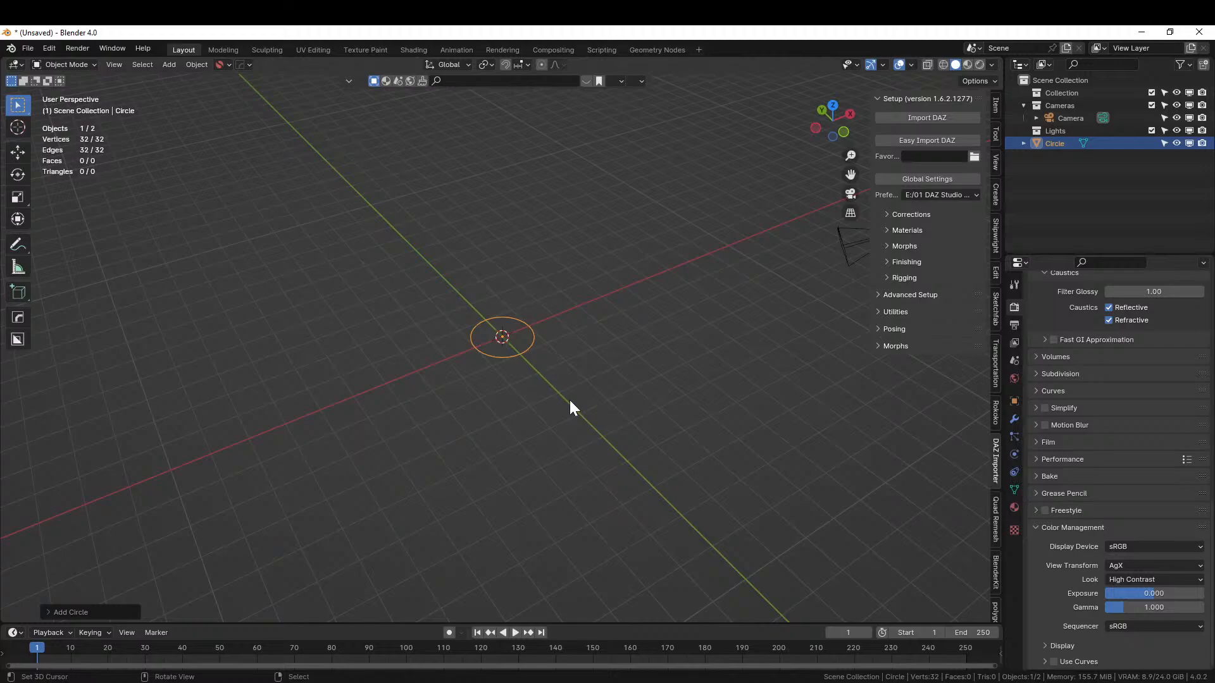
- Scale the circle uniformly by a factor of 30
{"action": "key", "text": "s"}
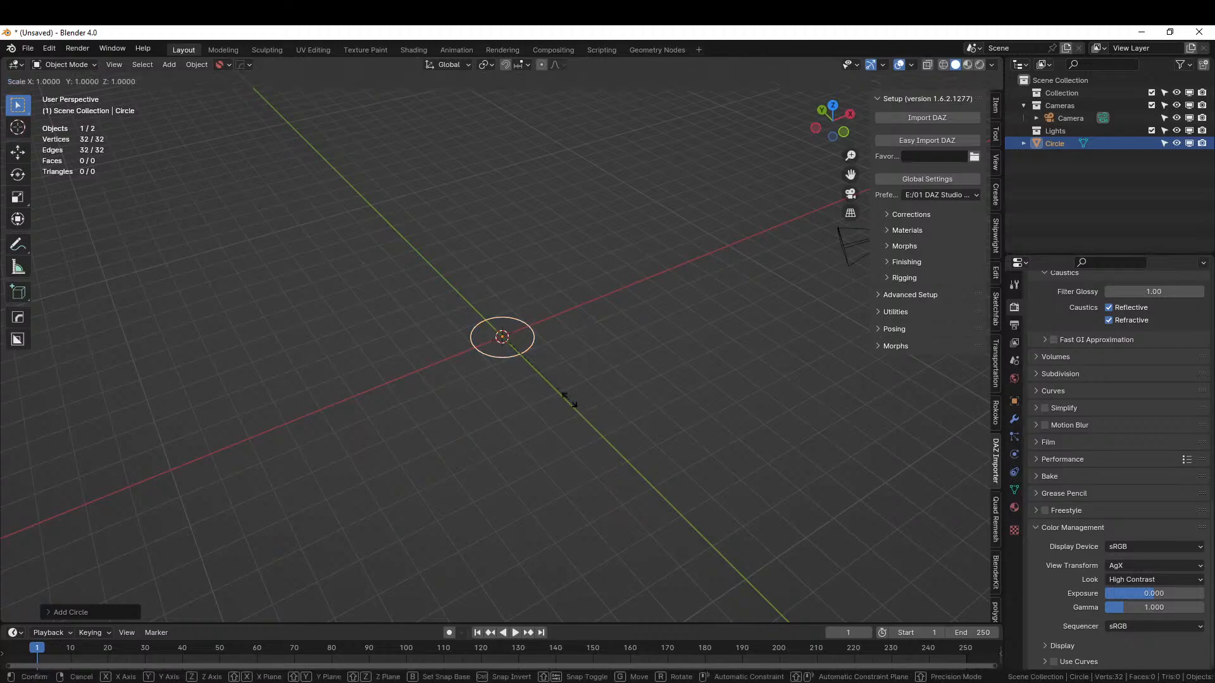
{"action": "type", "text": "30"}
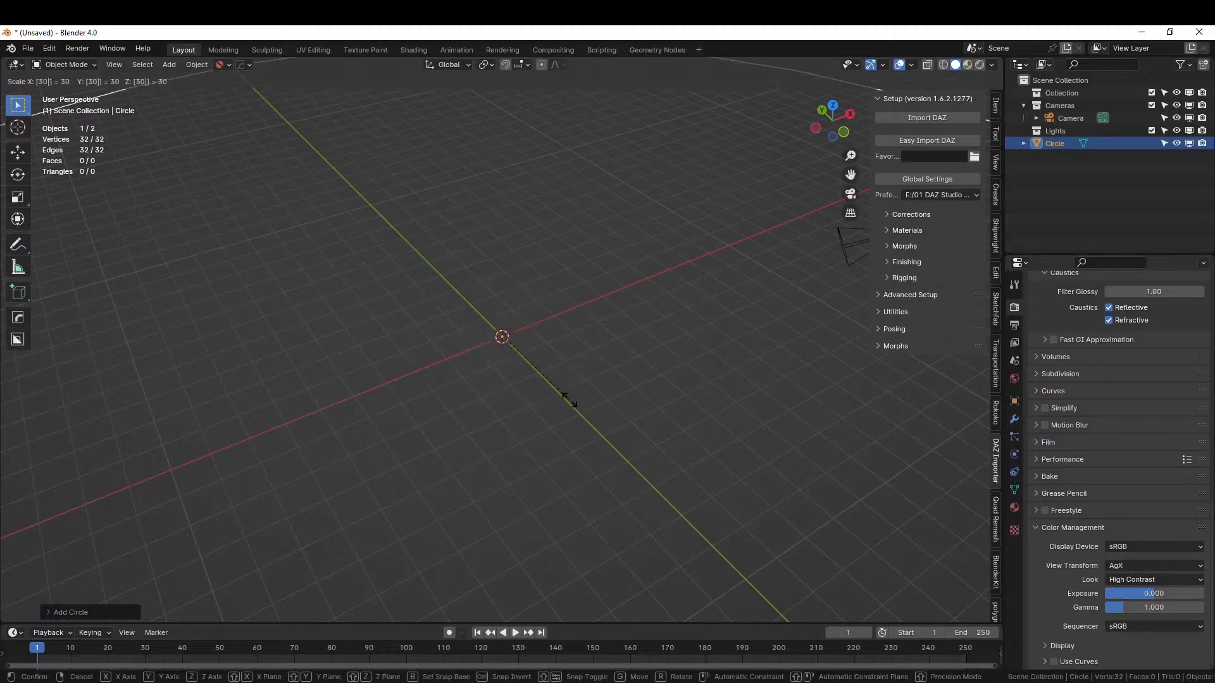
{"action": "key", "text": "Return"}
{"action": "scroll", "coordinate": [569, 400], "scroll_direction": "down", "scroll_amount": 4}
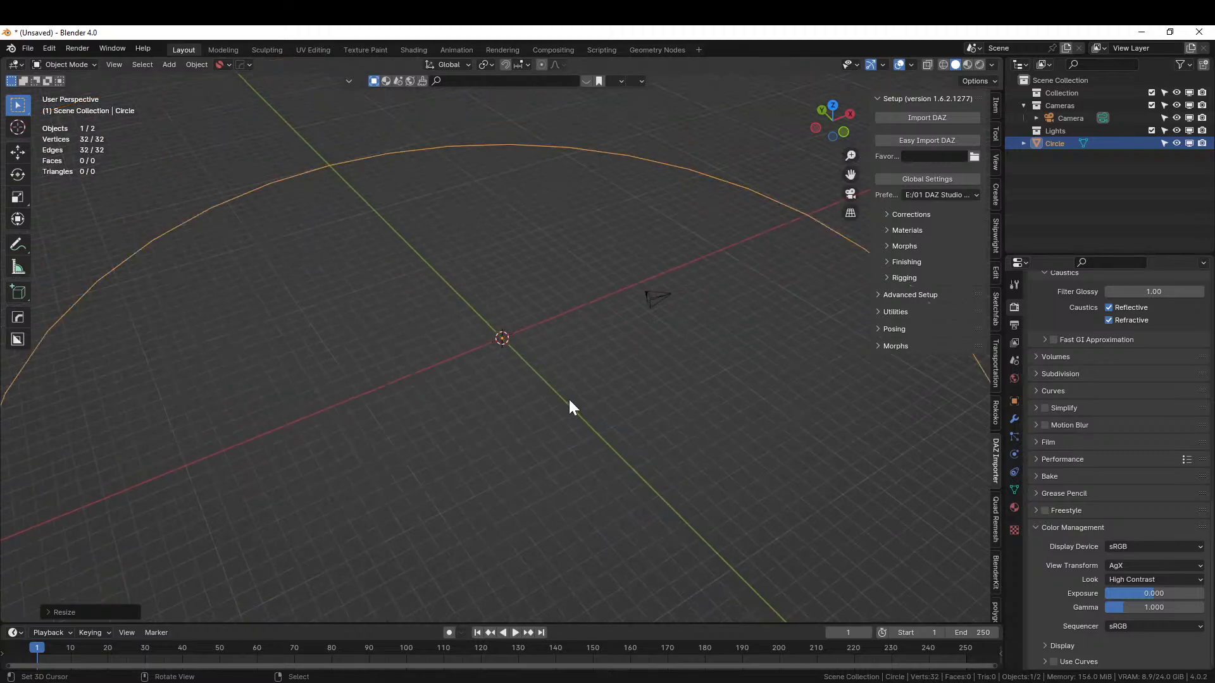
- Display the circle's transform values and apply its rotation and scale
{"action": "left_click", "coordinate": [995, 106]}
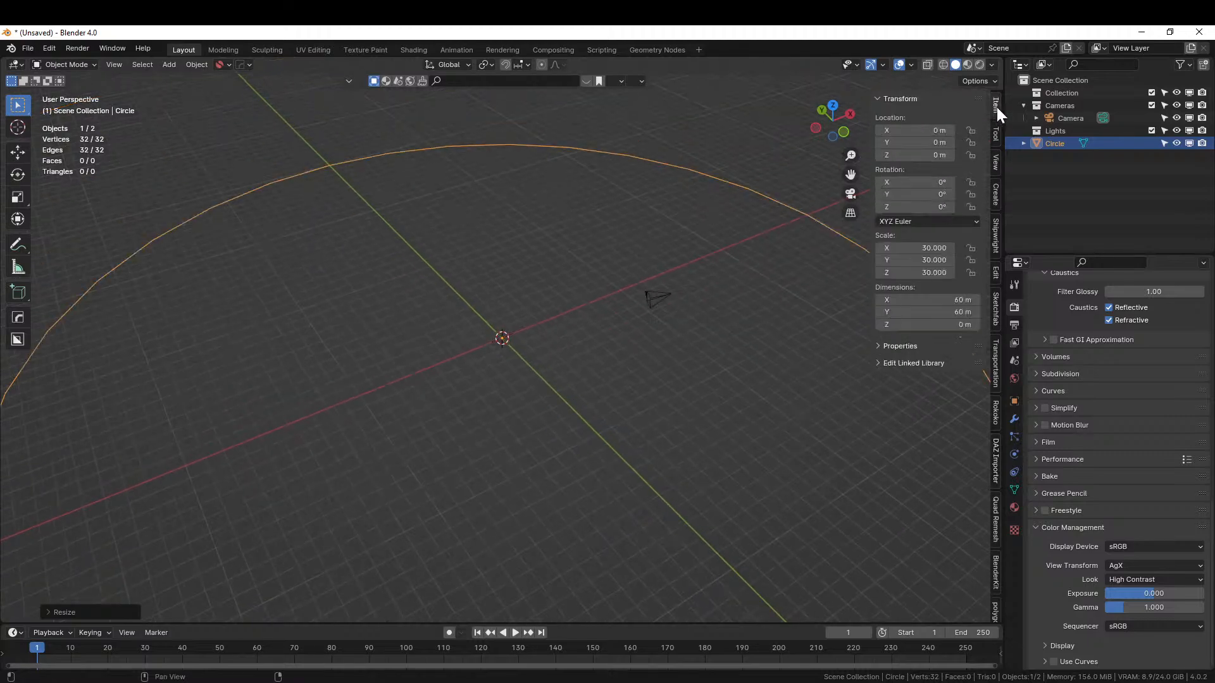
{"action": "scroll", "coordinate": [443, 418], "scroll_direction": "down", "scroll_amount": 3}
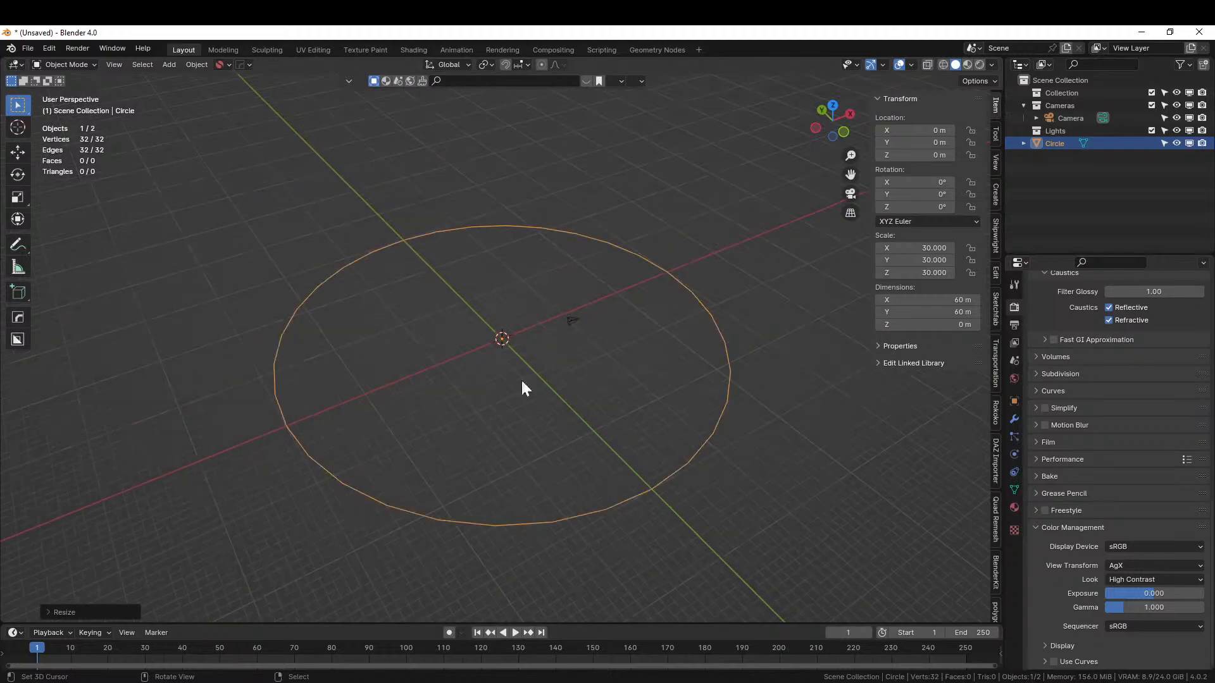
{"action": "middle_click_drag", "start_coordinate": [607, 358], "coordinate": [577, 365]}
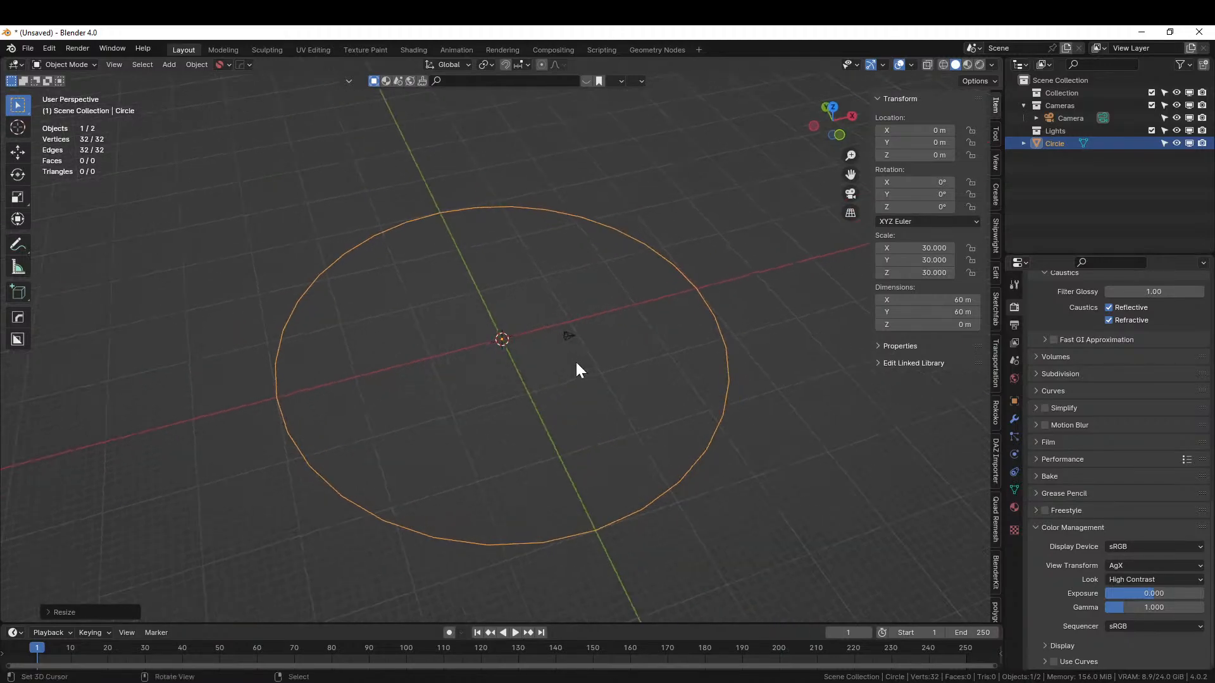
{"action": "key", "text": "ctrl+a"}
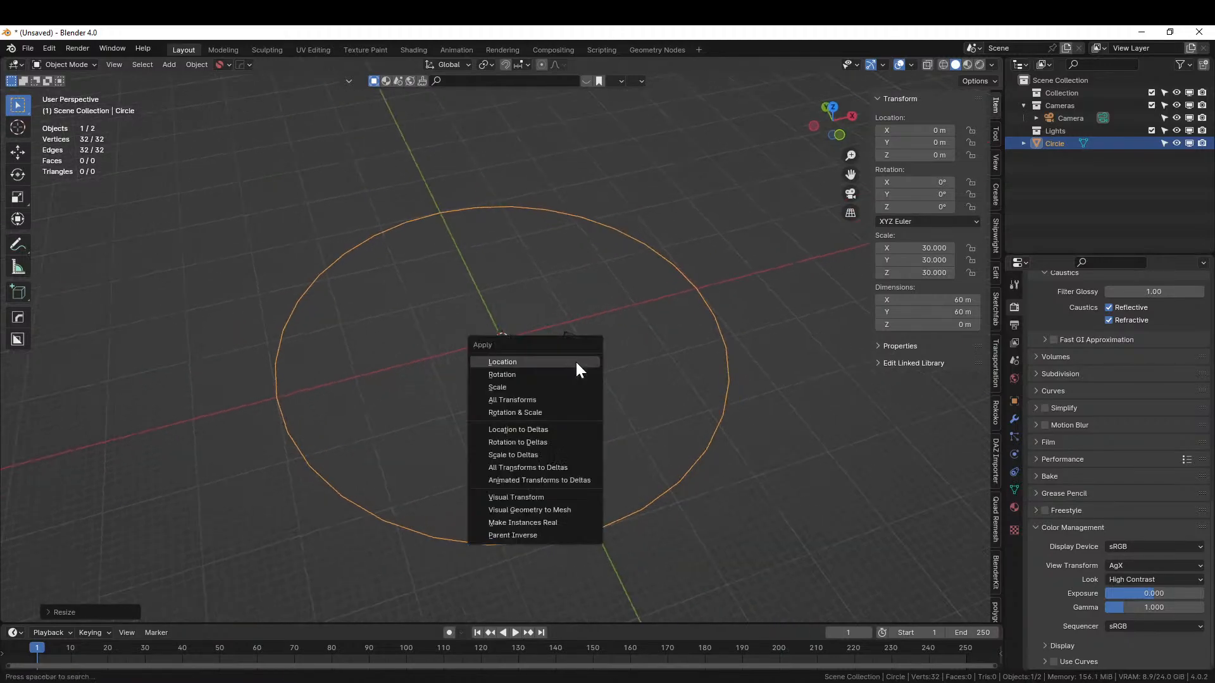
{"action": "left_click", "coordinate": [534, 414]}
{"action": "scroll", "coordinate": [501, 375], "scroll_direction": "up", "scroll_amount": 3}
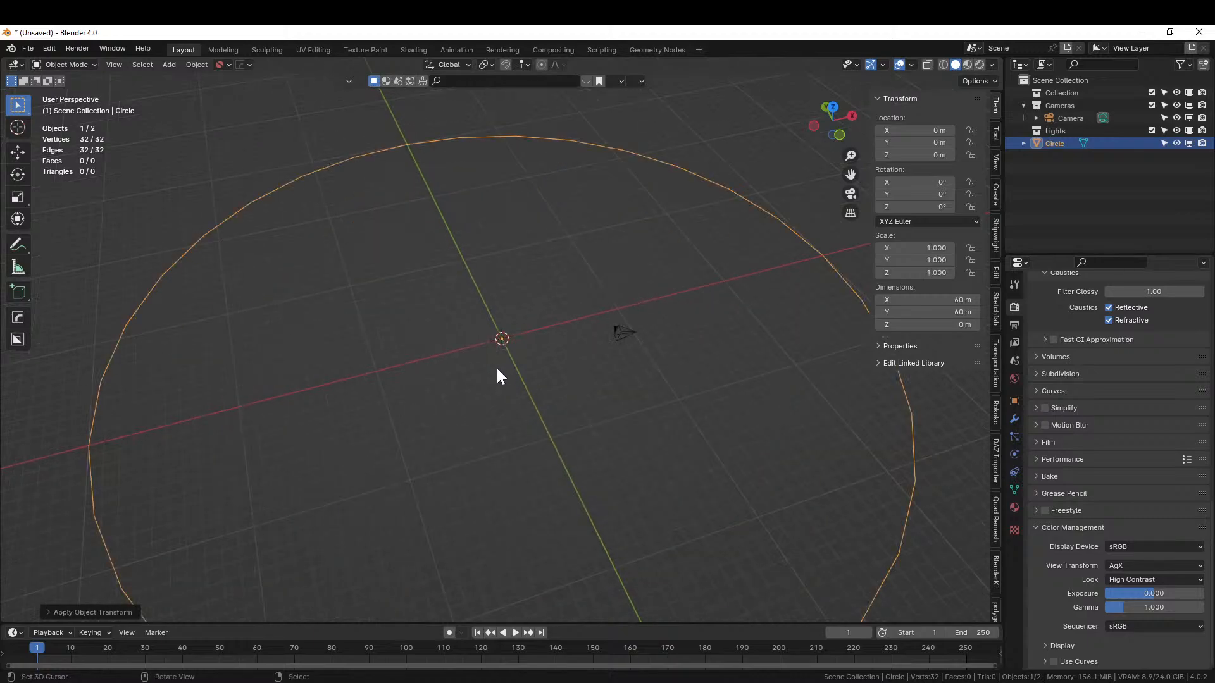
- Fill the circle with a face and inset that face to form a narrow outer ring
{"action": "key", "text": "Tab"}
{"action": "key", "text": "f"}
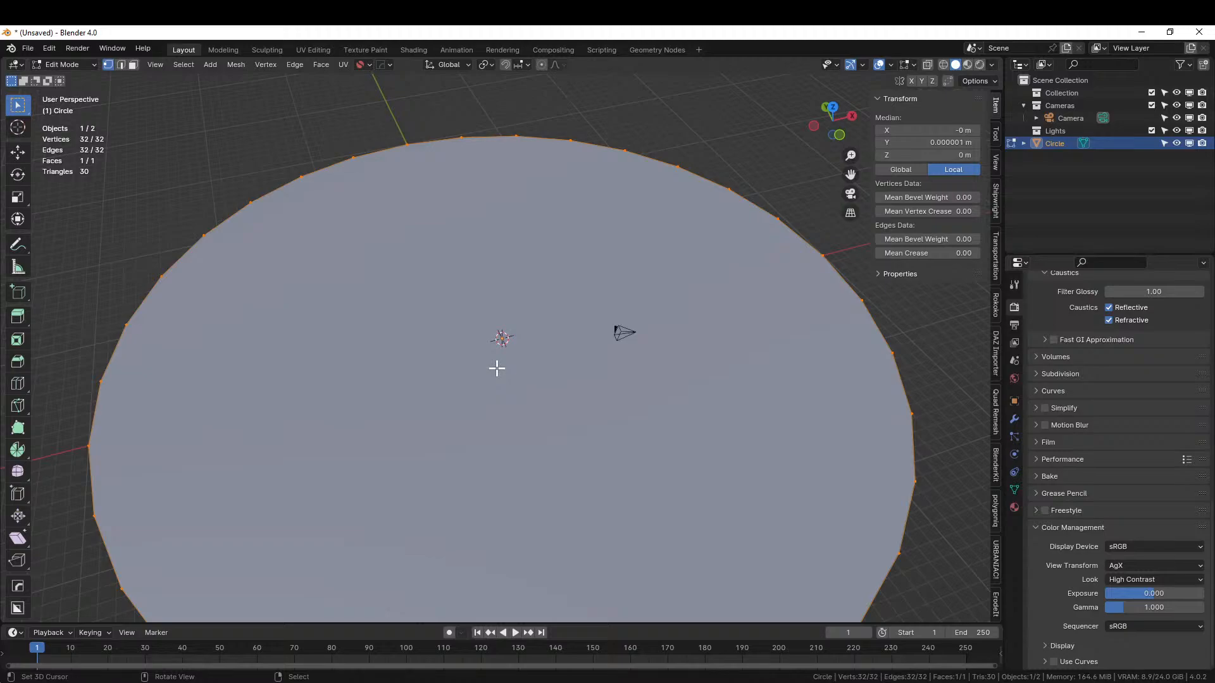
{"action": "key", "text": "KP_7"}
{"action": "scroll", "coordinate": [678, 425], "scroll_direction": "down", "scroll_amount": 3}
{"action": "key", "text": "i"}
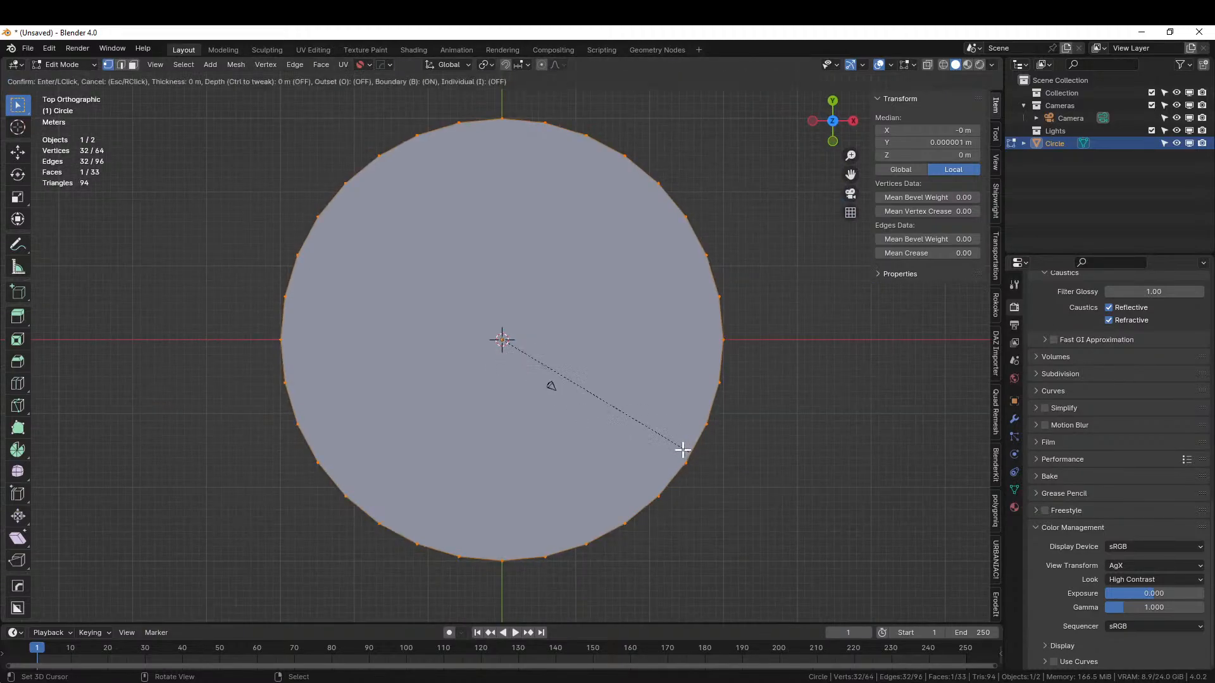
{"action": "left_click", "coordinate": [657, 436]}
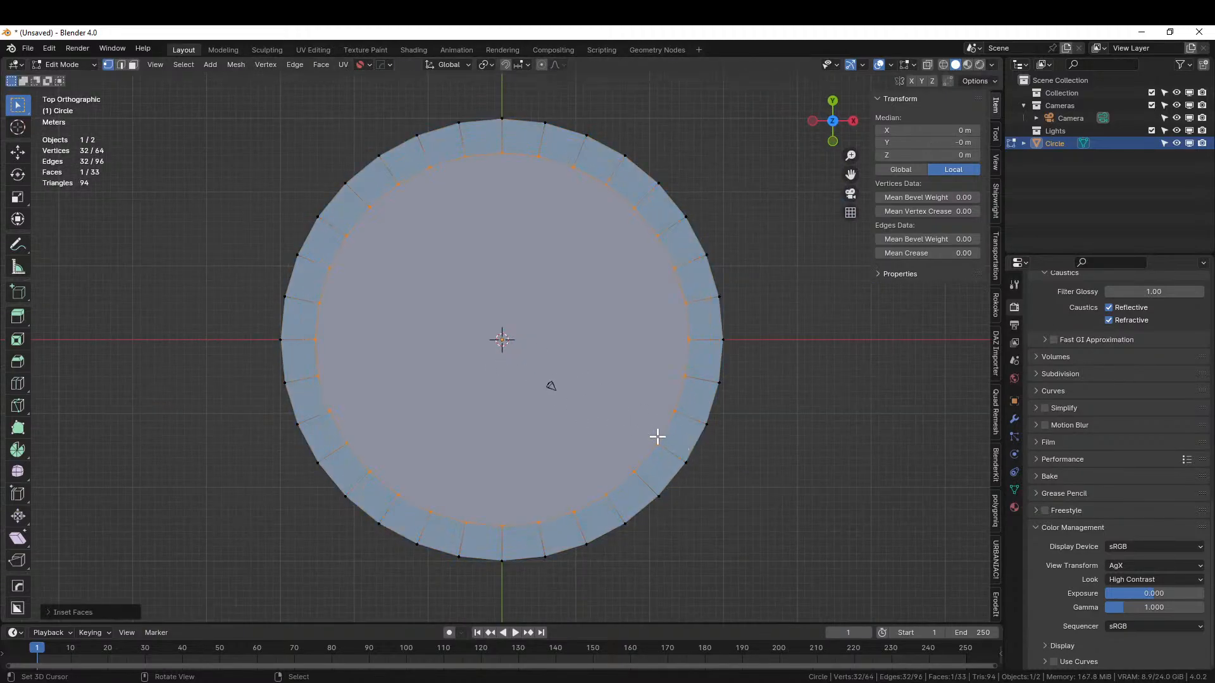
- Repeat the inset five more times toward the centre for evenly spaced concentric rings, and return to Object Mode
{"action": "key", "text": "shift+r"}
{"action": "key", "text": "shift+r"}
{"action": "key", "text": "shift+r"}
{"action": "key", "text": "shift+r"}
{"action": "key", "text": "shift+r"}
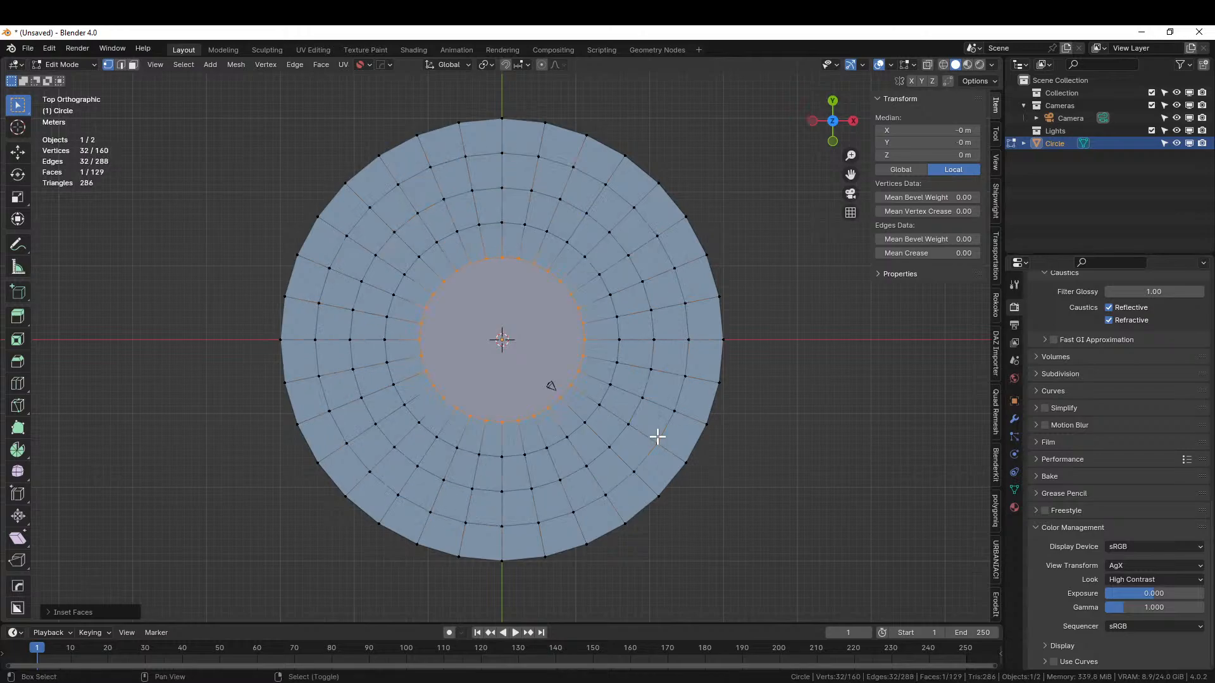
{"action": "scroll", "coordinate": [657, 436], "scroll_direction": "up", "scroll_amount": 8}
{"action": "middle_click_drag", "start_coordinate": [657, 436], "coordinate": [668, 372]}
{"action": "key", "text": "Tab"}
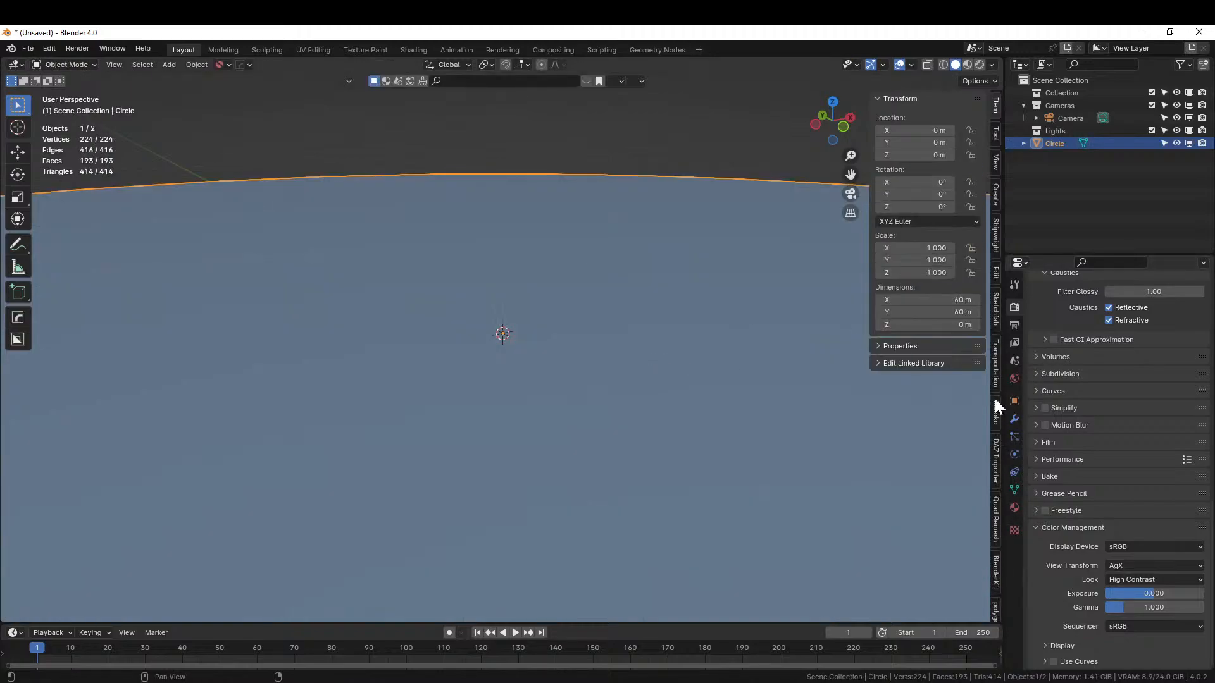
- Generate a male HumGen human from a starting preset at the centre of the disc
{"action": "scroll", "coordinate": [995, 390], "scroll_direction": "down", "scroll_amount": 5}
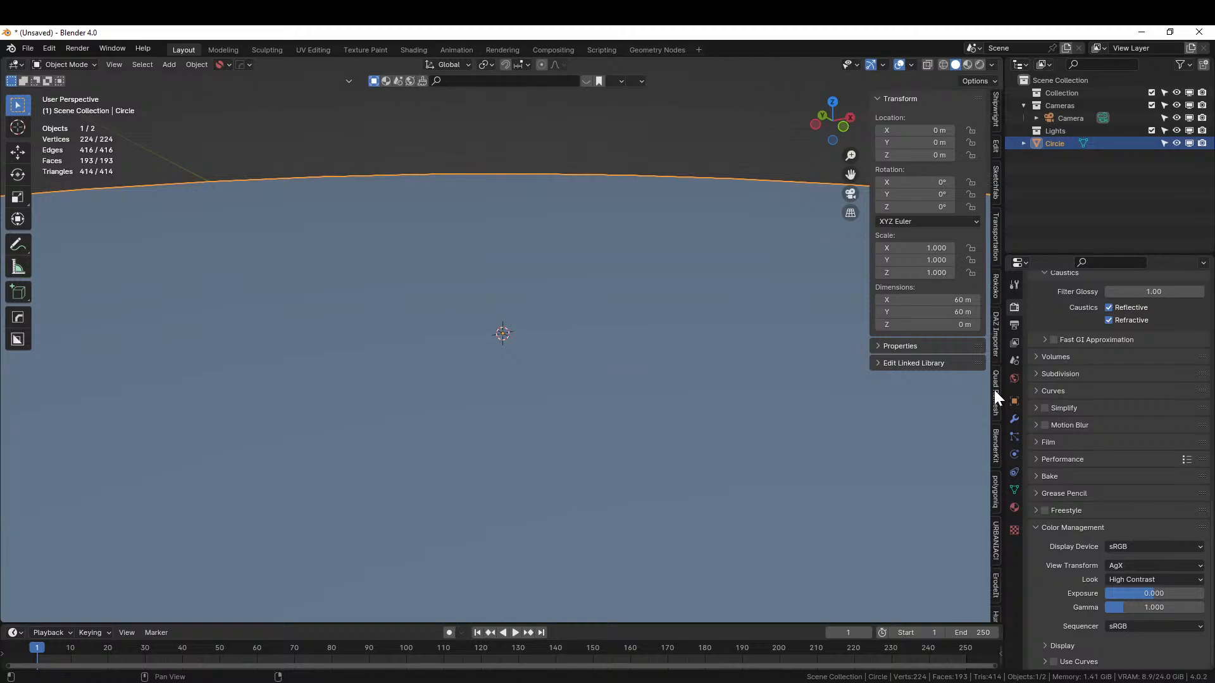
{"action": "left_click", "coordinate": [994, 570]}
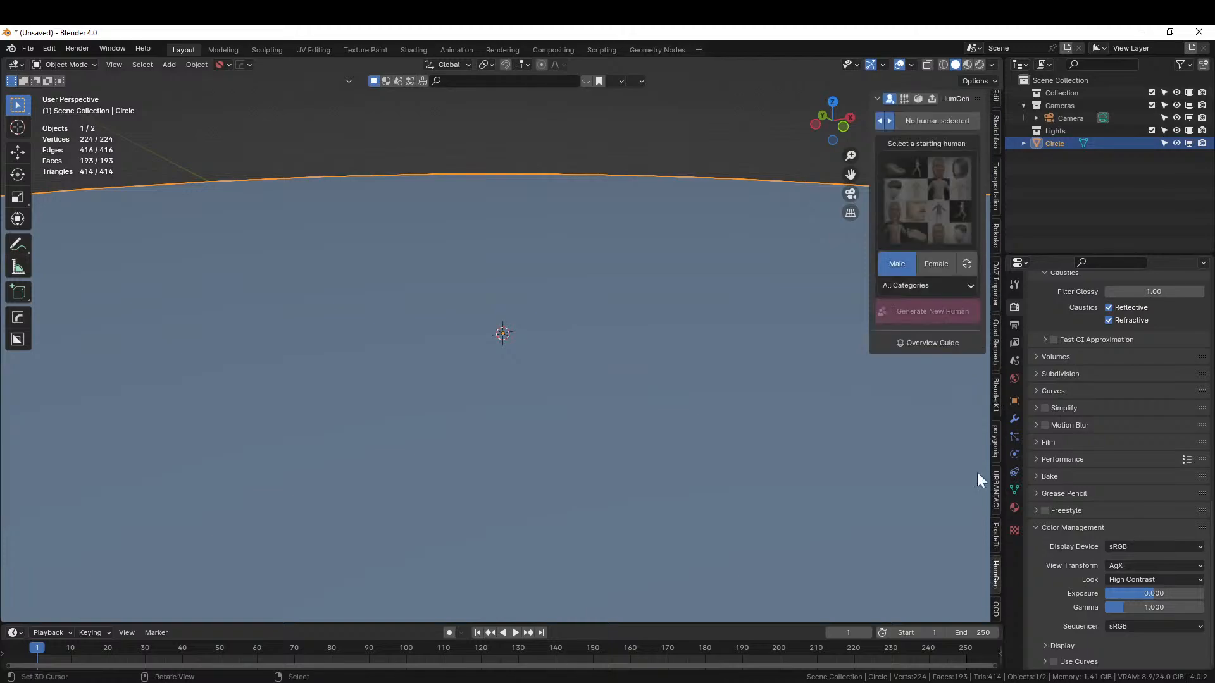
{"action": "left_click", "coordinate": [944, 178]}
{"action": "left_click", "coordinate": [857, 295]}
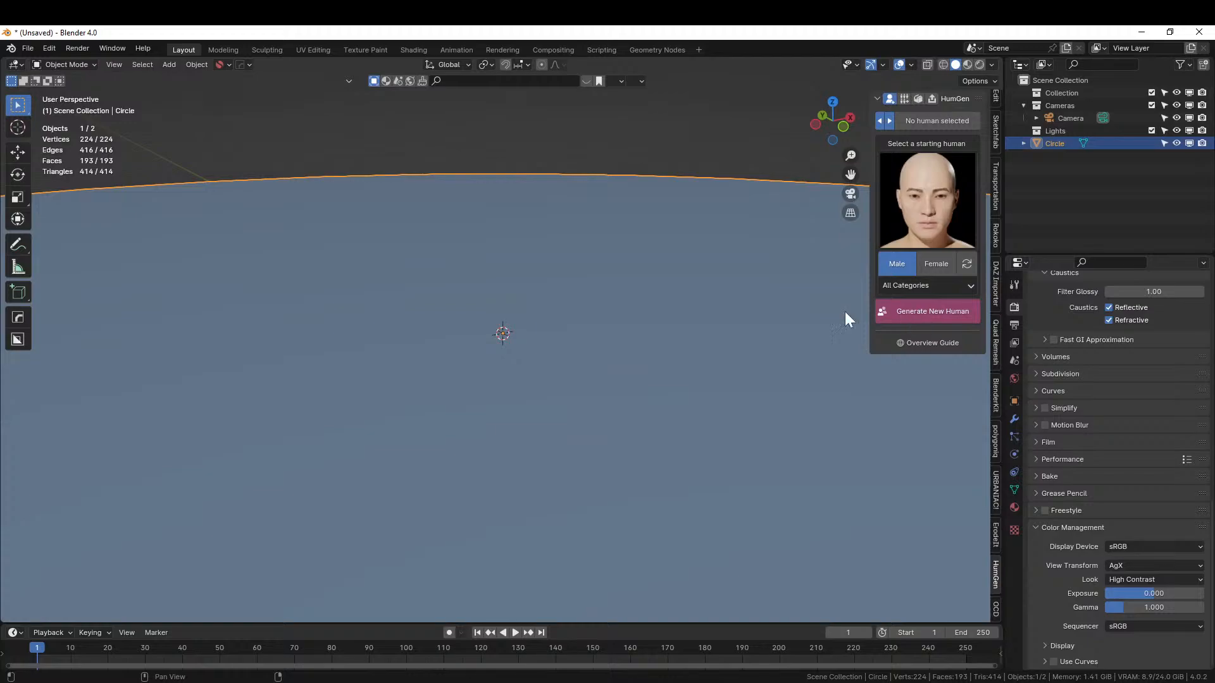
{"action": "mouse_move", "coordinate": [579, 356]}
{"action": "middle_mouse_down"}
{"action": "mouse_move", "coordinate": [659, 340]}
{"action": "mouse_move", "coordinate": [560, 358]}
{"action": "middle_mouse_up"}
{"action": "scroll", "coordinate": [560, 358], "scroll_direction": "down", "scroll_amount": 3}
- In the disc's mesh, add an edge loop around the central face, slid outward toward the next ring
{"action": "key", "text": "Tab"}
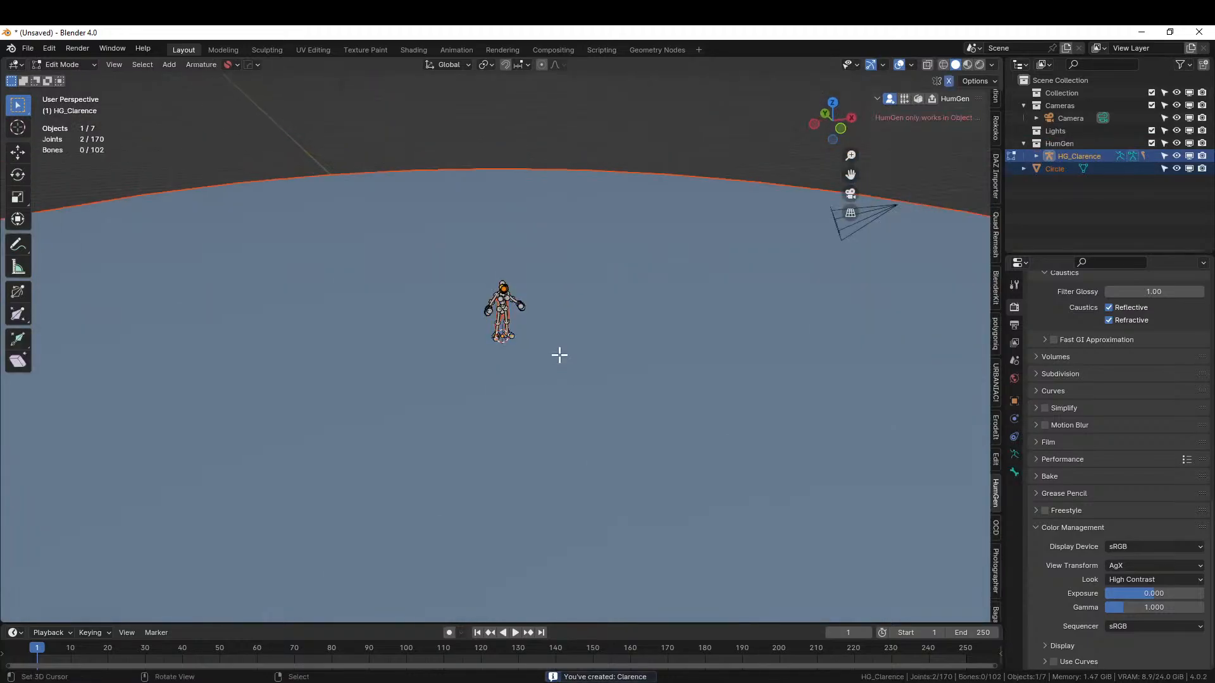
{"action": "scroll", "coordinate": [560, 355], "scroll_direction": "up", "scroll_amount": 4}
{"action": "key", "text": "Tab"}
{"action": "left_click", "coordinate": [594, 347]}
{"action": "key", "text": "Tab"}
{"action": "middle_click_drag", "start_coordinate": [593, 347], "coordinate": [596, 401]}
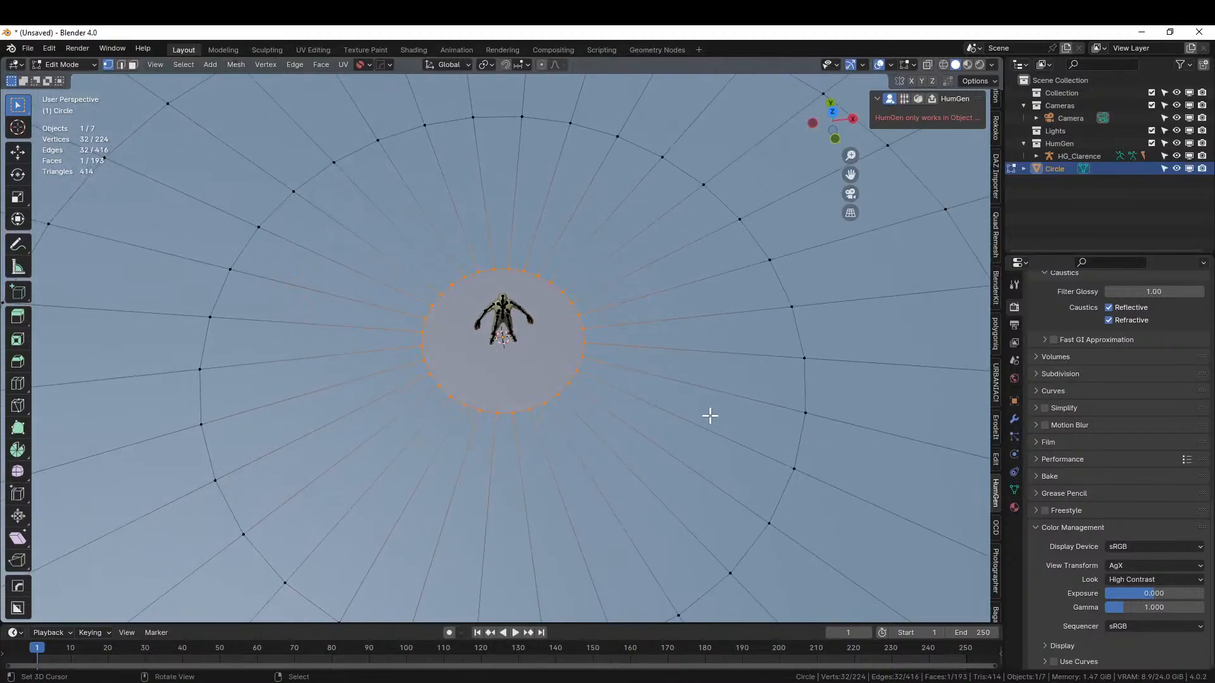
{"action": "key", "text": "2"}
{"action": "left_click", "coordinate": [706, 392]}
{"action": "key", "text": "ctrl+r"}
{"action": "left_click", "coordinate": [715, 392]}
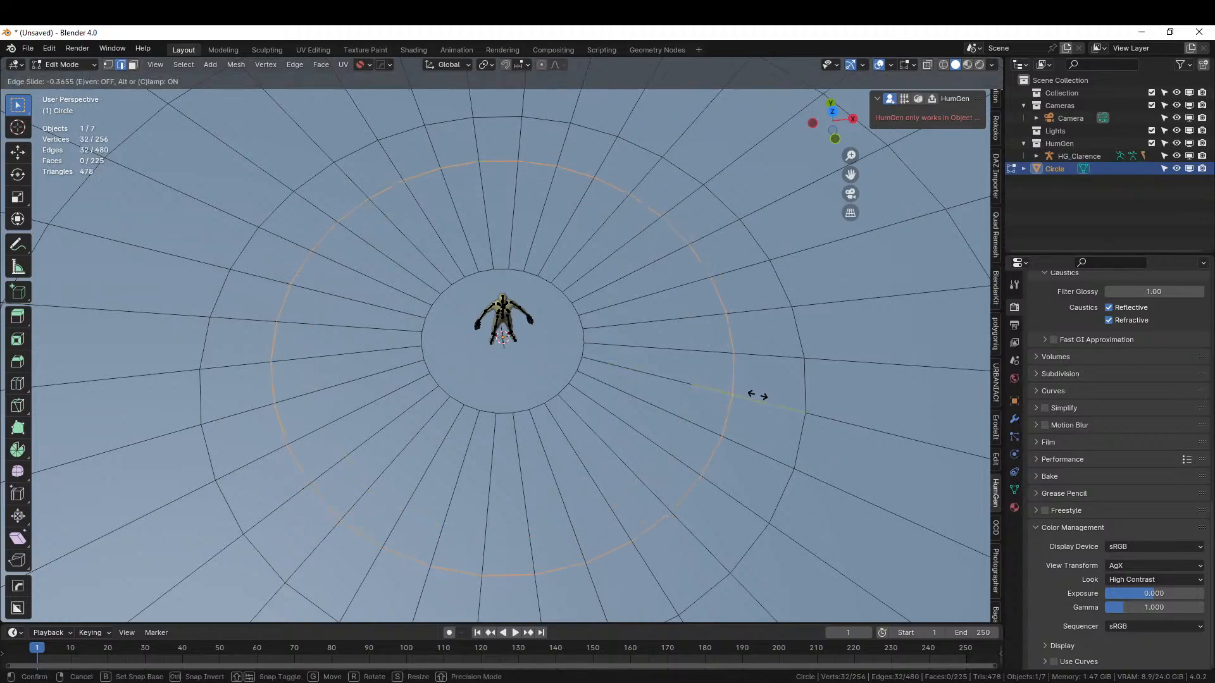
{"action": "left_click", "coordinate": [757, 395]}
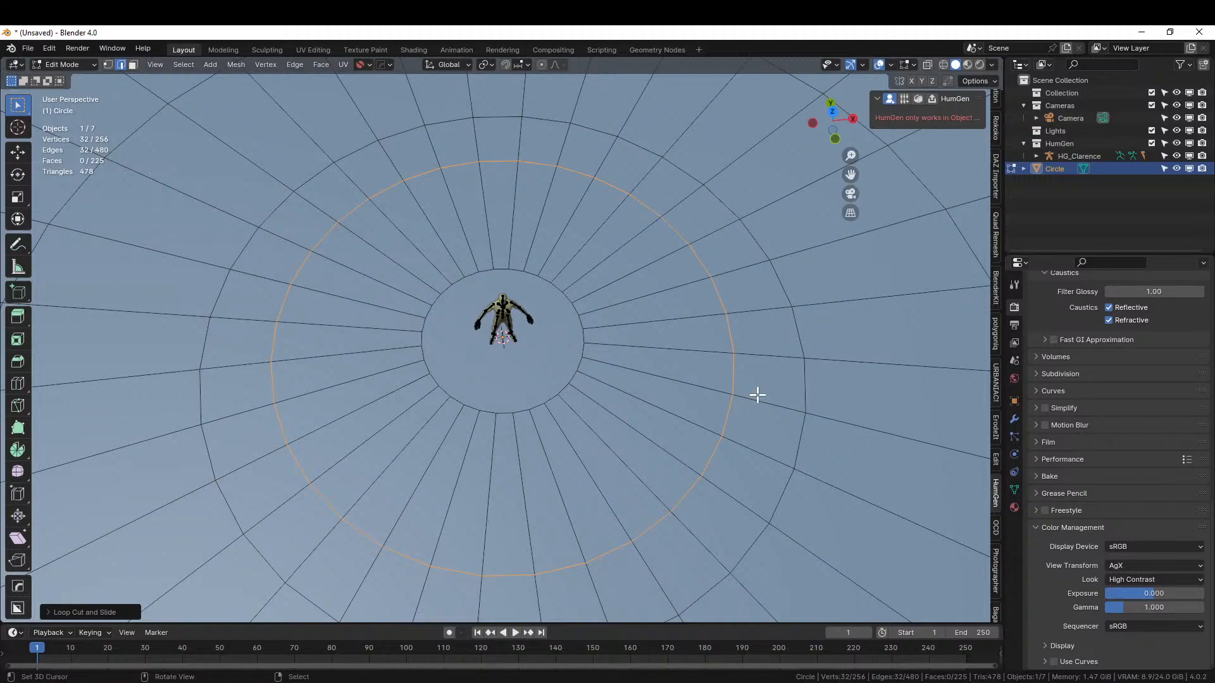
- Select the disc's central face with its first surrounding ring and extrude them upward into a cylinder taller than the human
{"action": "middle_click_drag", "start_coordinate": [791, 451], "coordinate": [733, 385]}
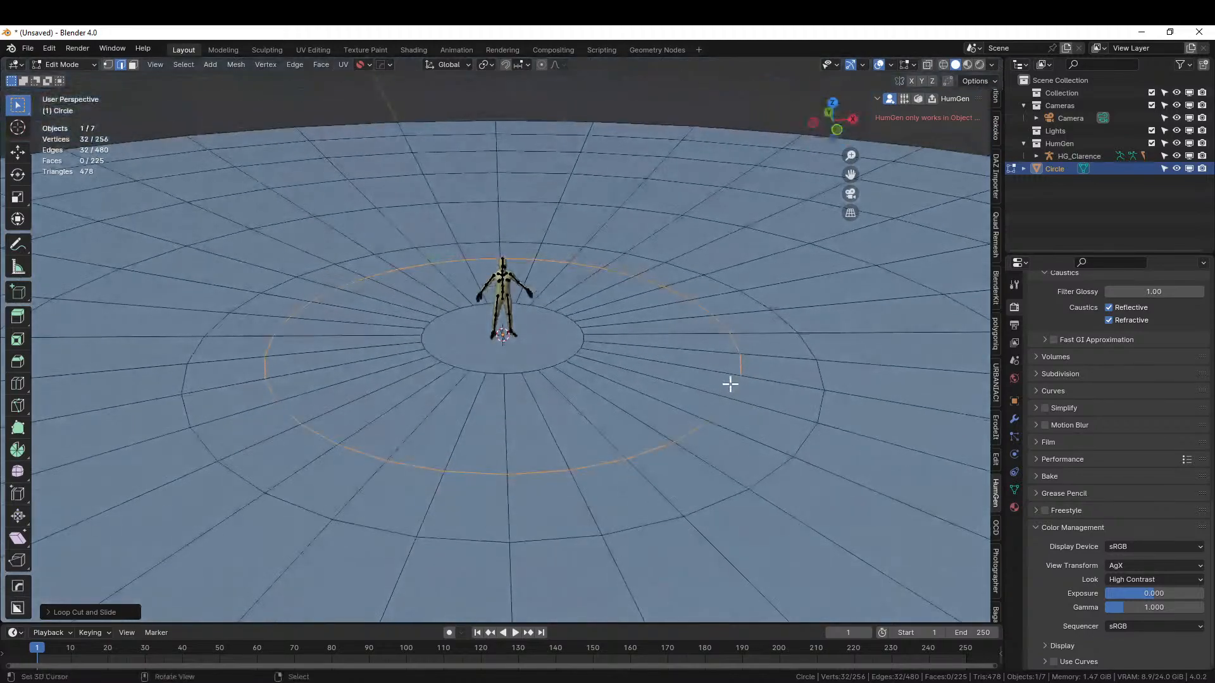
{"action": "key", "text": "3"}
{"action": "left_click", "coordinate": [452, 346]}
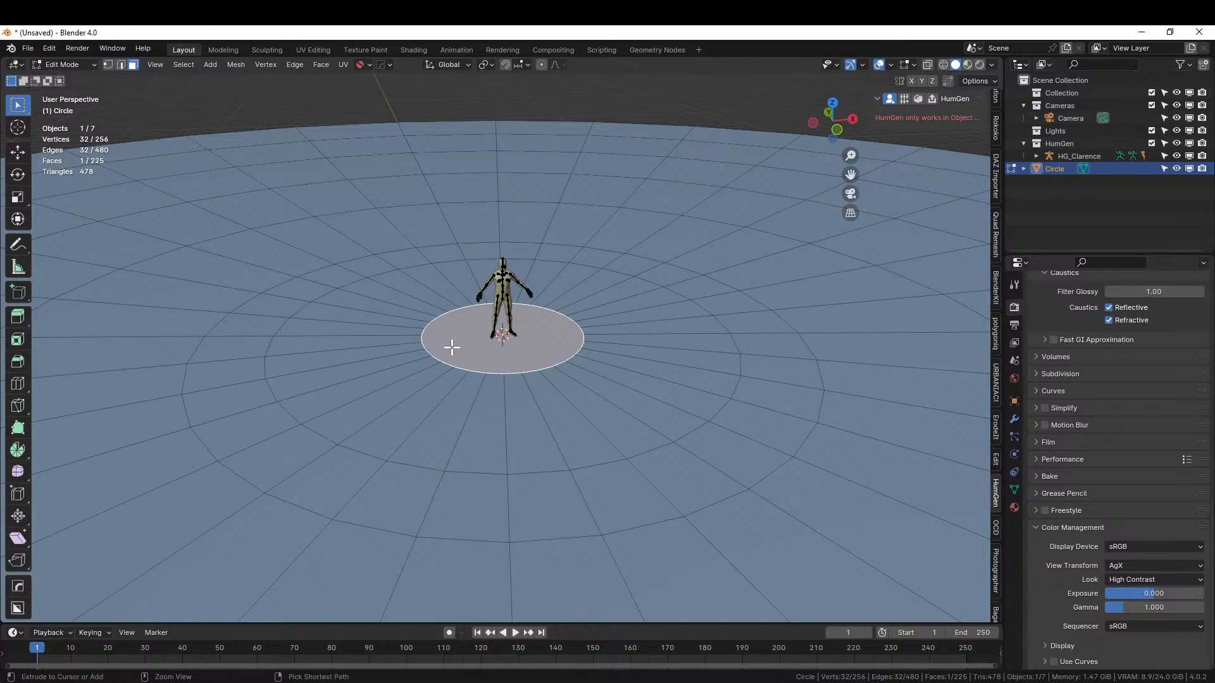
{"action": "key", "text": "ctrl+KP_Add"}
{"action": "middle_click_drag", "start_coordinate": [450, 347], "coordinate": [539, 406]}
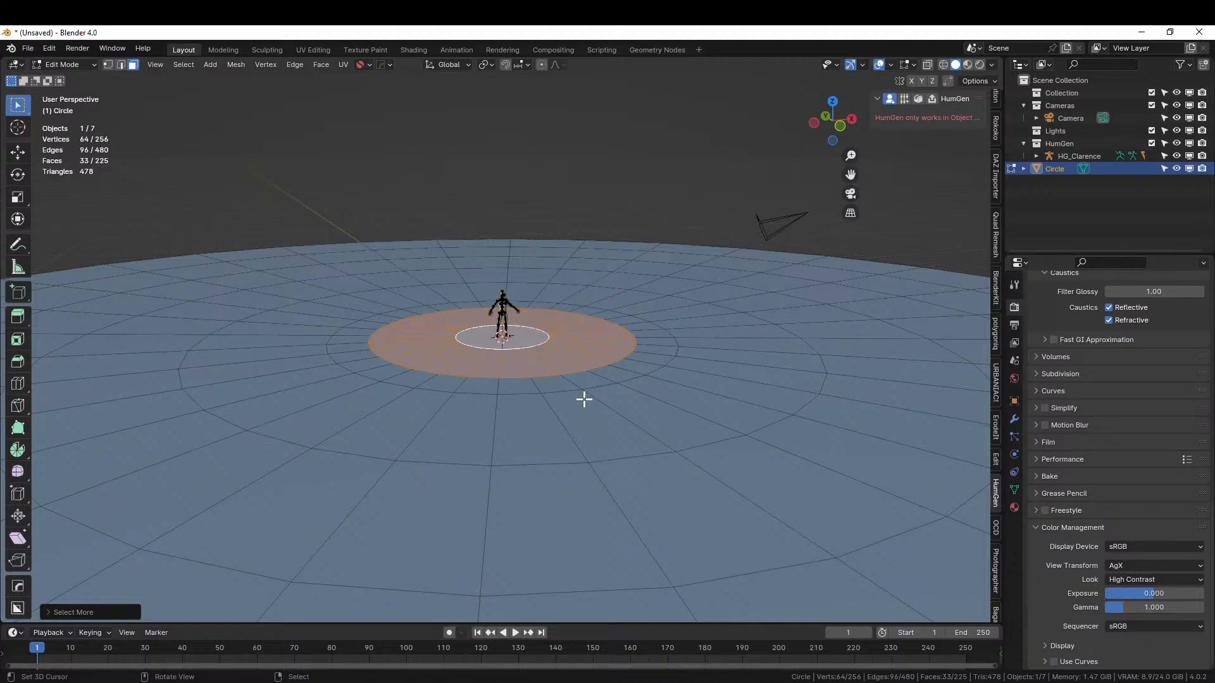
{"action": "key", "text": "e"}
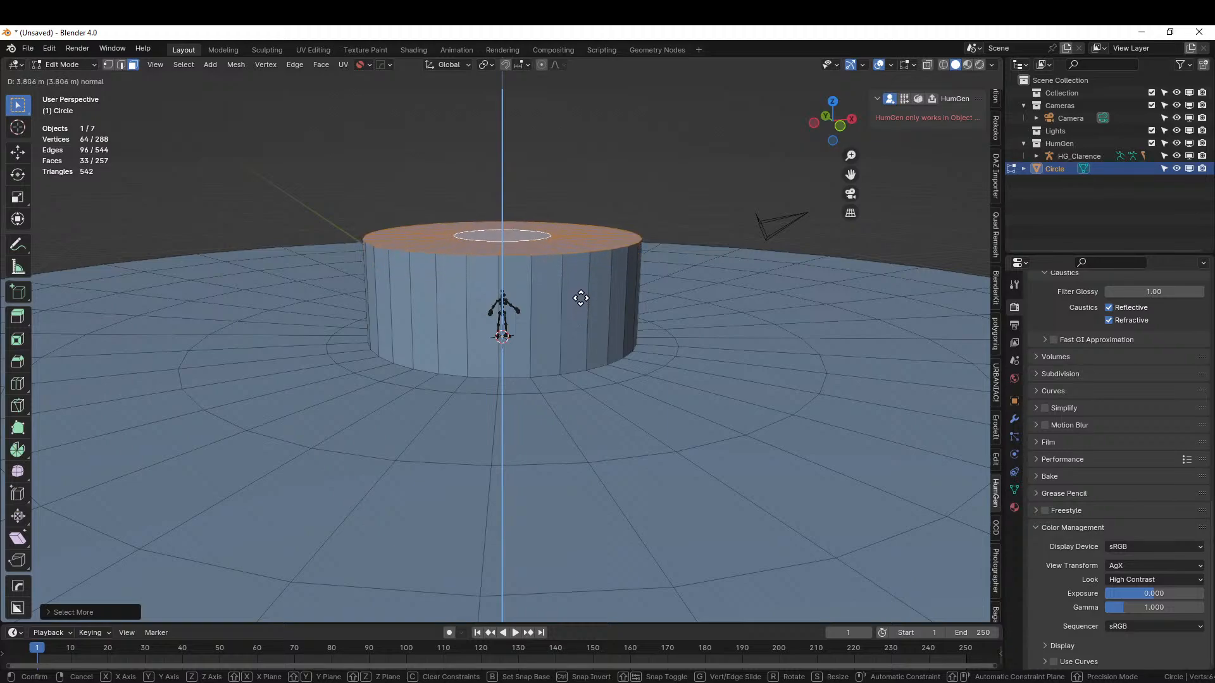
{"action": "left_click", "coordinate": [578, 271]}
- Extrude the cylinder's top in place, scale it outward about 1.6 times, and extrude it upward into a thick overhanging slab
{"action": "middle_click_drag", "start_coordinate": [578, 271], "coordinate": [573, 315]}
{"action": "key", "text": "e"}
{"action": "right_click", "coordinate": [579, 315]}
{"action": "key", "text": "s"}
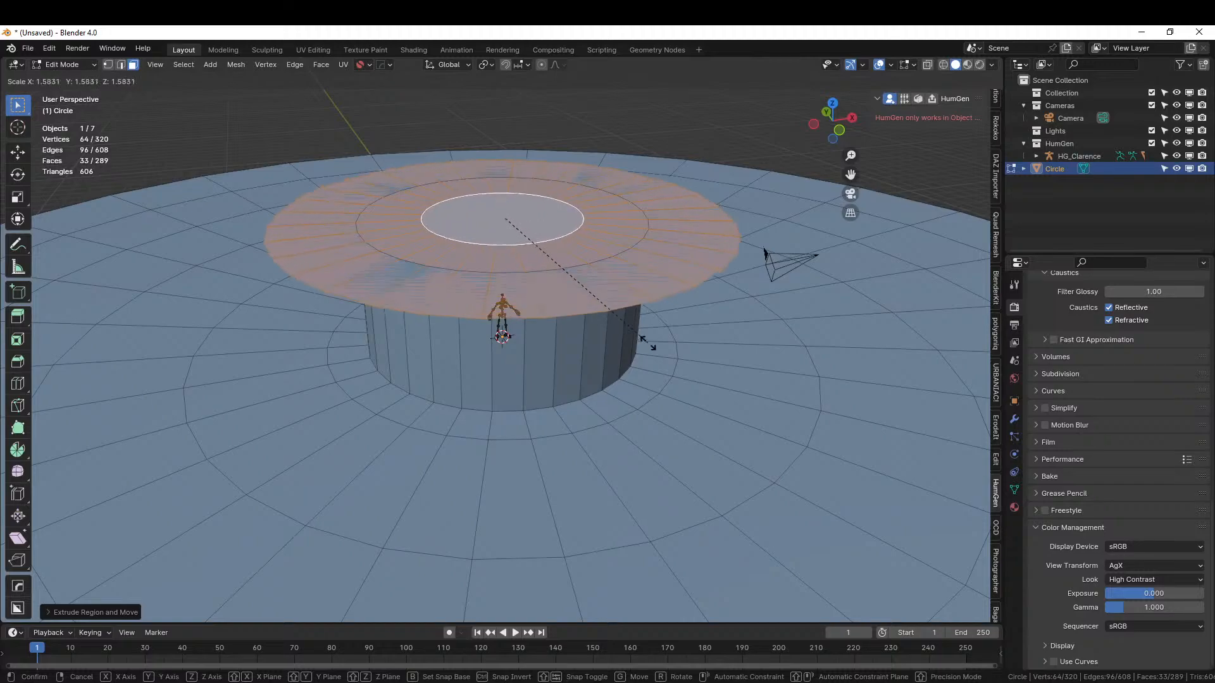
{"action": "left_click", "coordinate": [658, 345]}
{"action": "key", "text": "e"}
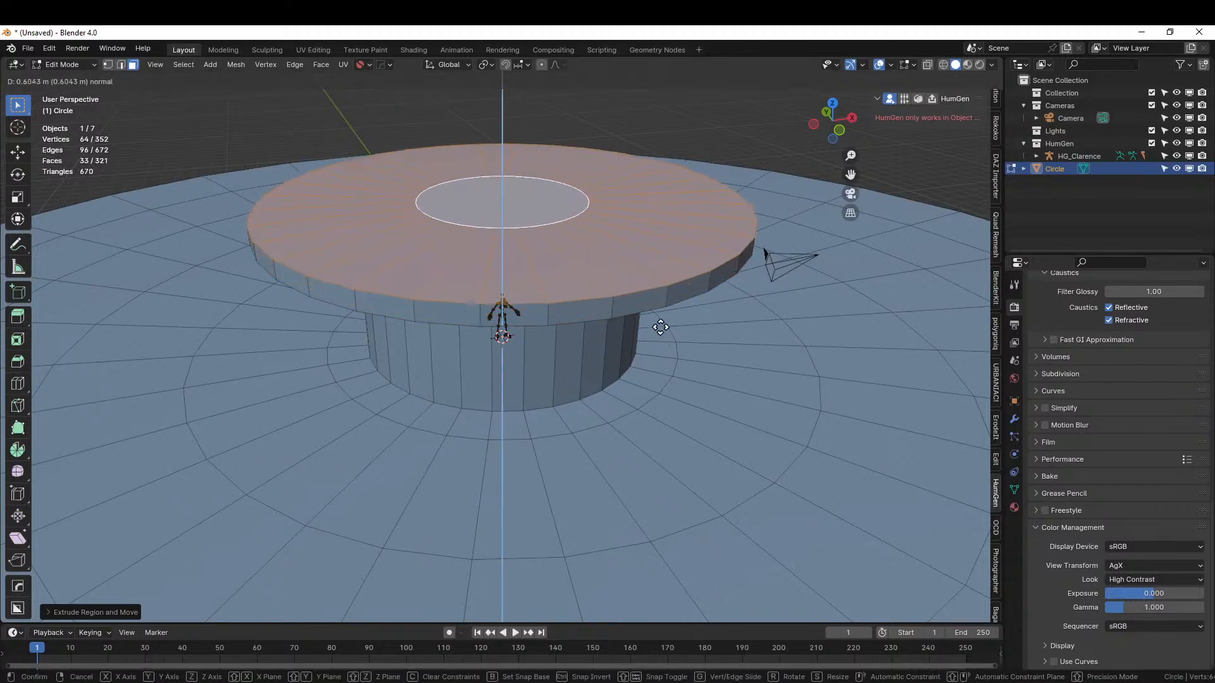
{"action": "left_click", "coordinate": [659, 308]}
- Raise the central top face of the slab along Z to give the roof a sloped, conical shape
{"action": "left_click", "coordinate": [496, 171]}
{"action": "middle_click_drag", "start_coordinate": [496, 171], "coordinate": [607, 221]}
{"action": "key", "text": "g"}
{"action": "key", "text": "z"}
{"action": "left_click", "coordinate": [579, 199]}
{"action": "key", "text": "2"}
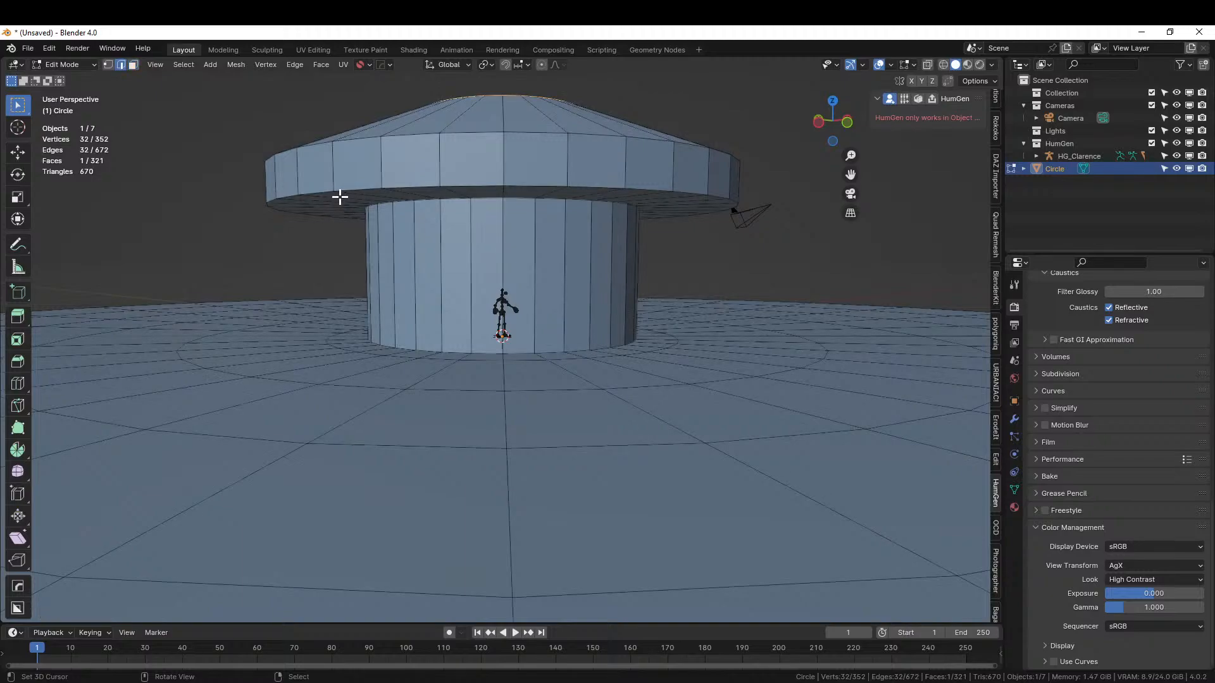
{"action": "left_click", "coordinate": [344, 185], "text": "alt+shift"}
{"action": "key", "text": "g"}
{"action": "key", "text": "z"}
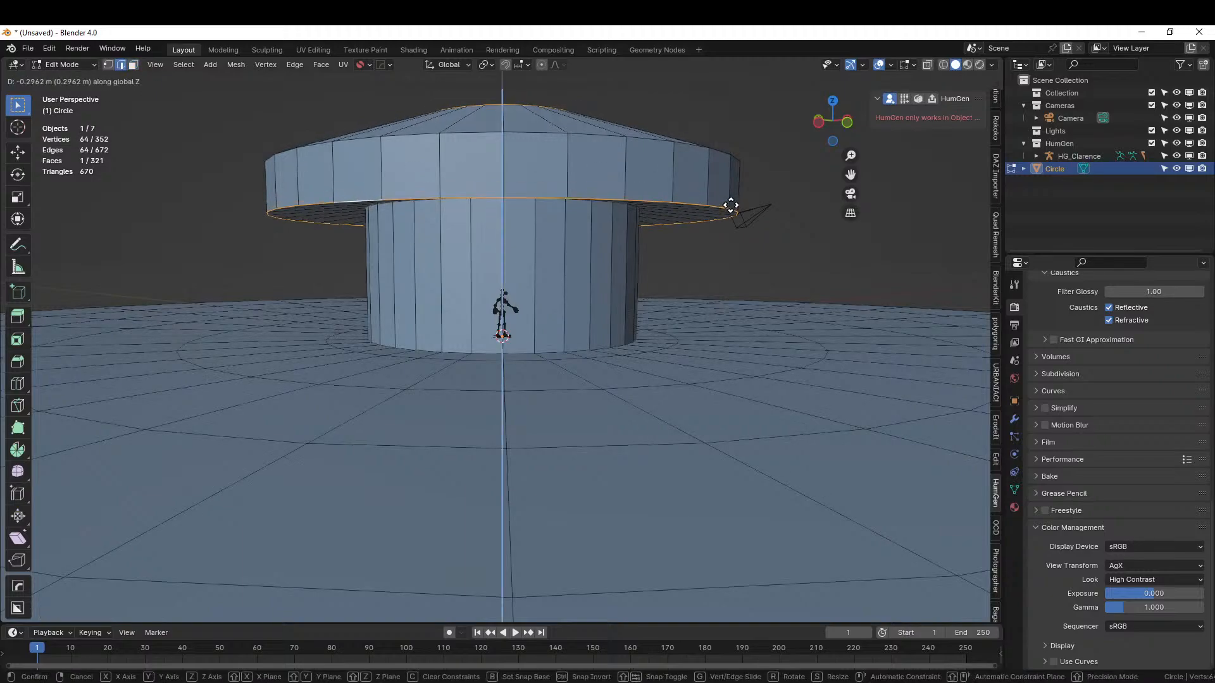
{"action": "right_click", "coordinate": [731, 214]}
{"action": "key", "text": "alt+a"}
- Select only the lower outer edge loop of the roof slab and lower it about 0.44 m along Z
{"action": "left_click", "coordinate": [700, 189], "text": "alt"}
{"action": "key", "text": "alt+a"}
{"action": "left_click", "coordinate": [700, 190], "text": "alt"}
{"action": "key", "text": "g"}
{"action": "key", "text": "z"}
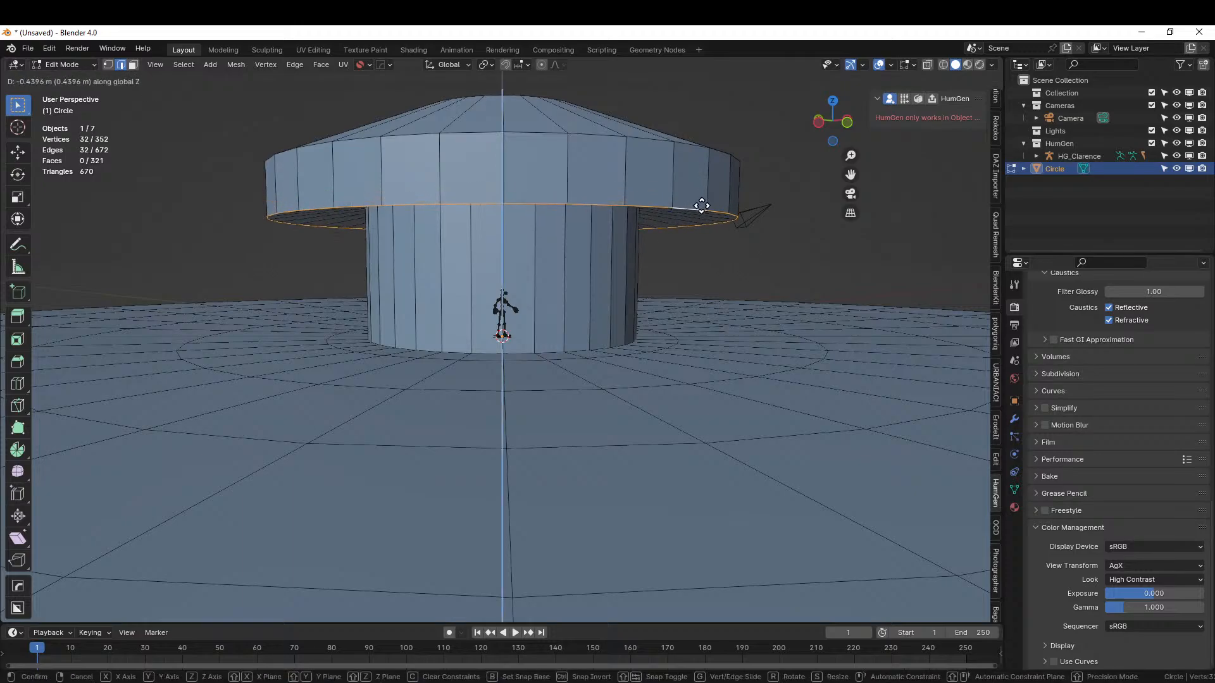
{"action": "left_click", "coordinate": [702, 208]}
- Raise the roof's top face about 2.1 m along Z with proportional editing on and an influence size of about 9.9 m
{"action": "middle_click_drag", "start_coordinate": [702, 208], "coordinate": [552, 216]}
{"action": "scroll", "coordinate": [474, 212], "scroll_direction": "down", "scroll_amount": 3}
{"action": "left_click", "coordinate": [500, 210]}
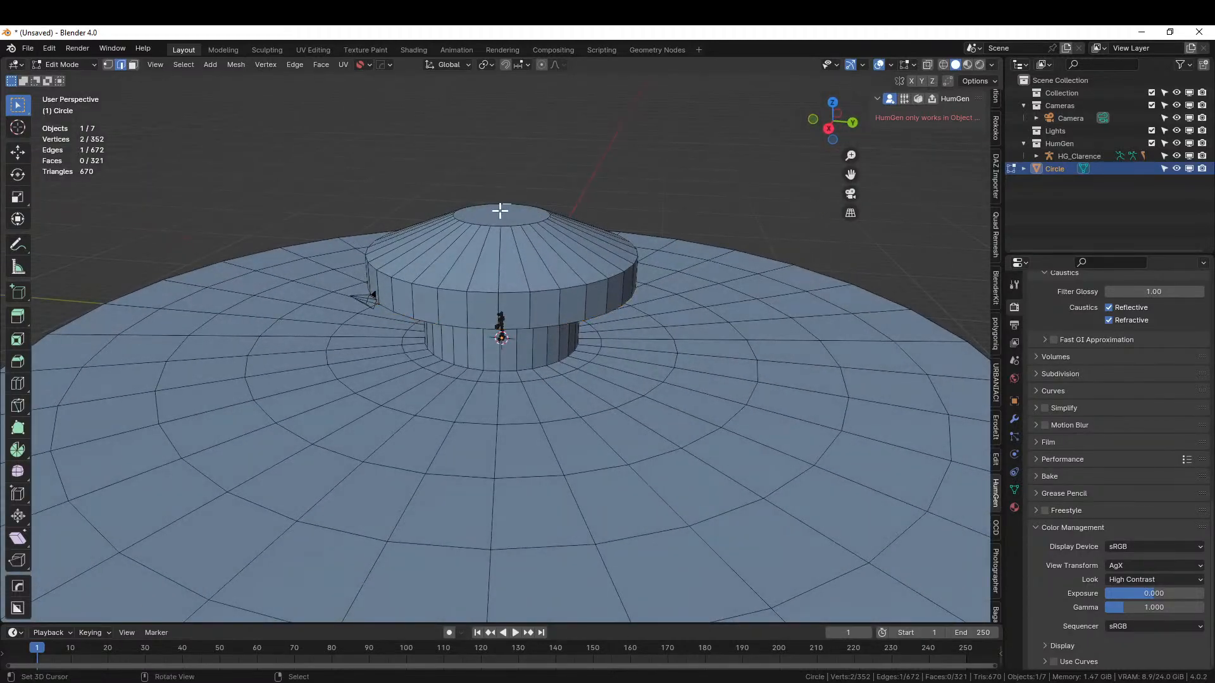
{"action": "key", "text": "3"}
{"action": "left_click", "coordinate": [500, 210]}
{"action": "key", "text": "o"}
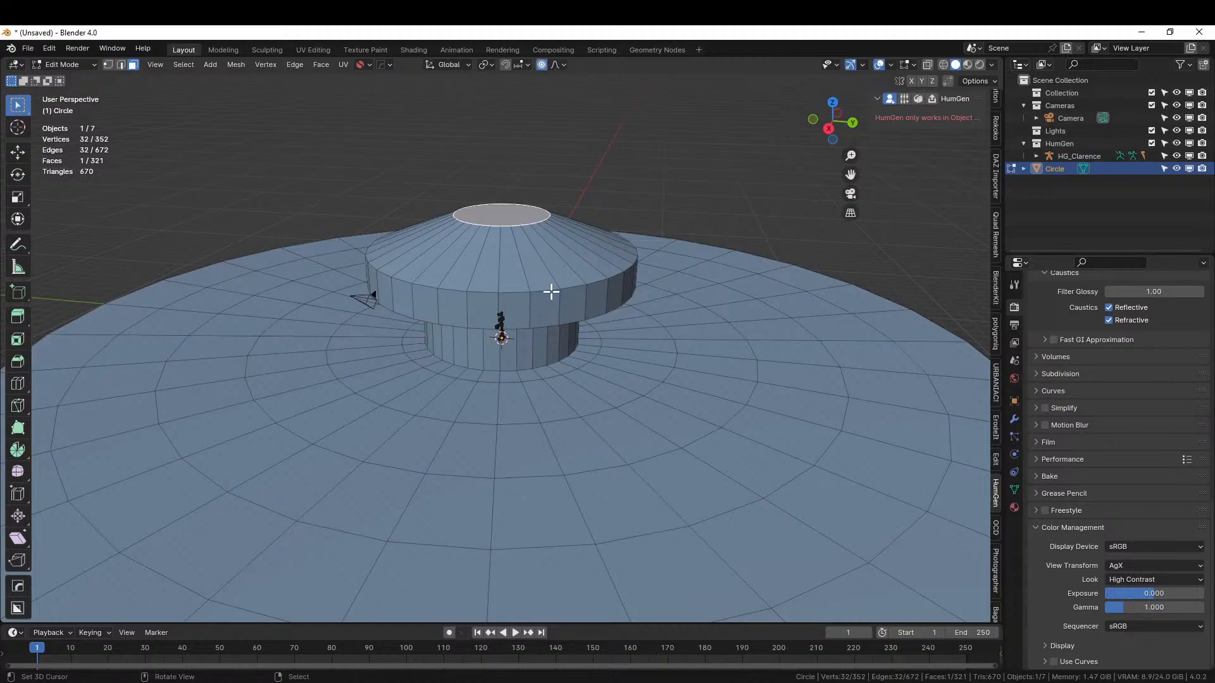
{"action": "key", "text": "g"}
{"action": "key", "text": "z"}
{"action": "scroll", "coordinate": [554, 282], "scroll_direction": "down", "scroll_amount": 8}
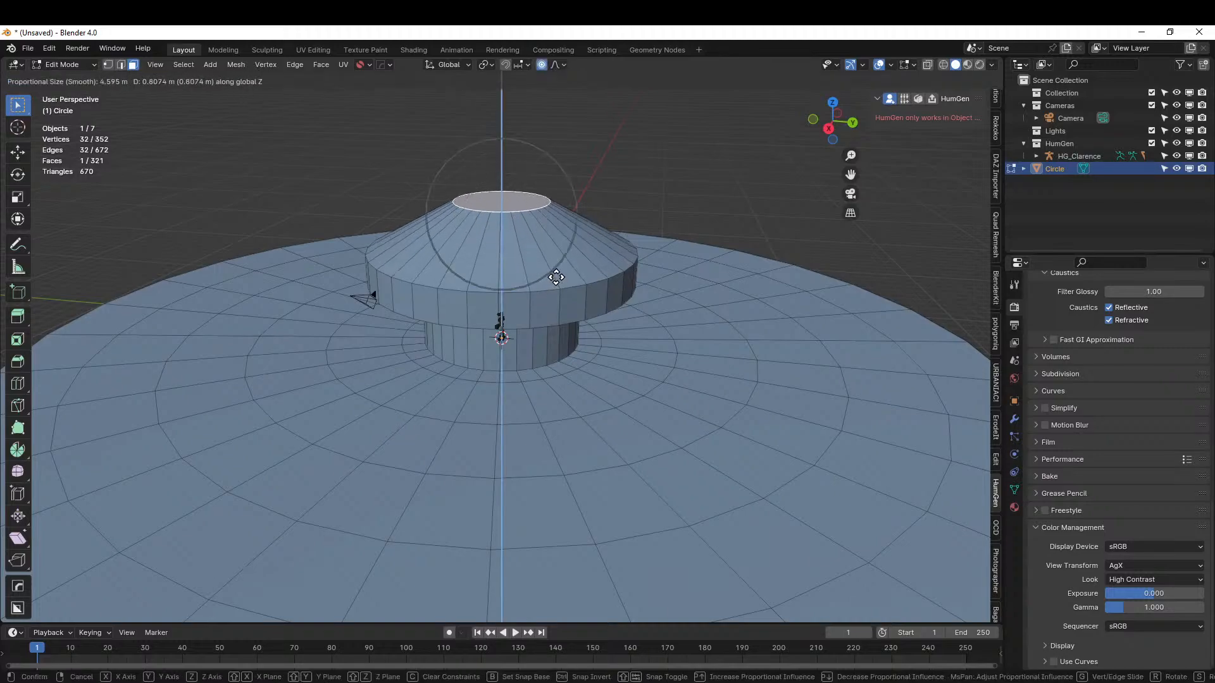
{"action": "scroll", "coordinate": [559, 270], "scroll_direction": "down", "scroll_amount": 3}
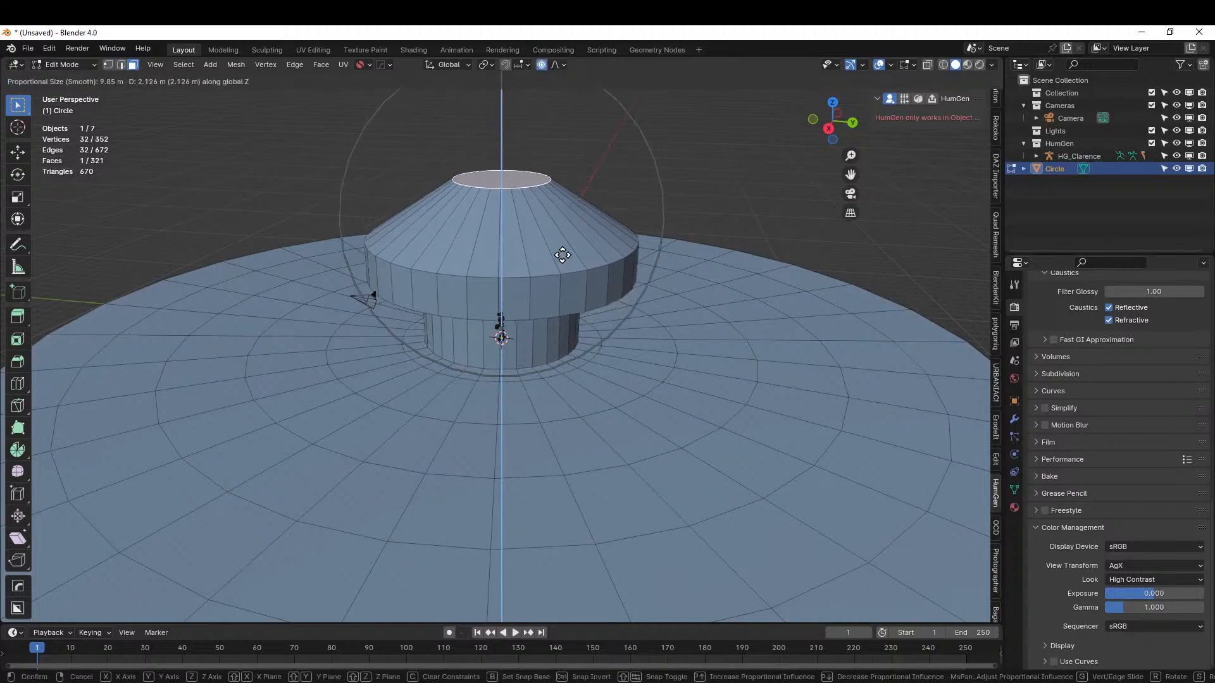
{"action": "left_click", "coordinate": [565, 253]}
{"action": "scroll", "coordinate": [573, 315], "scroll_direction": "up", "scroll_amount": 4}
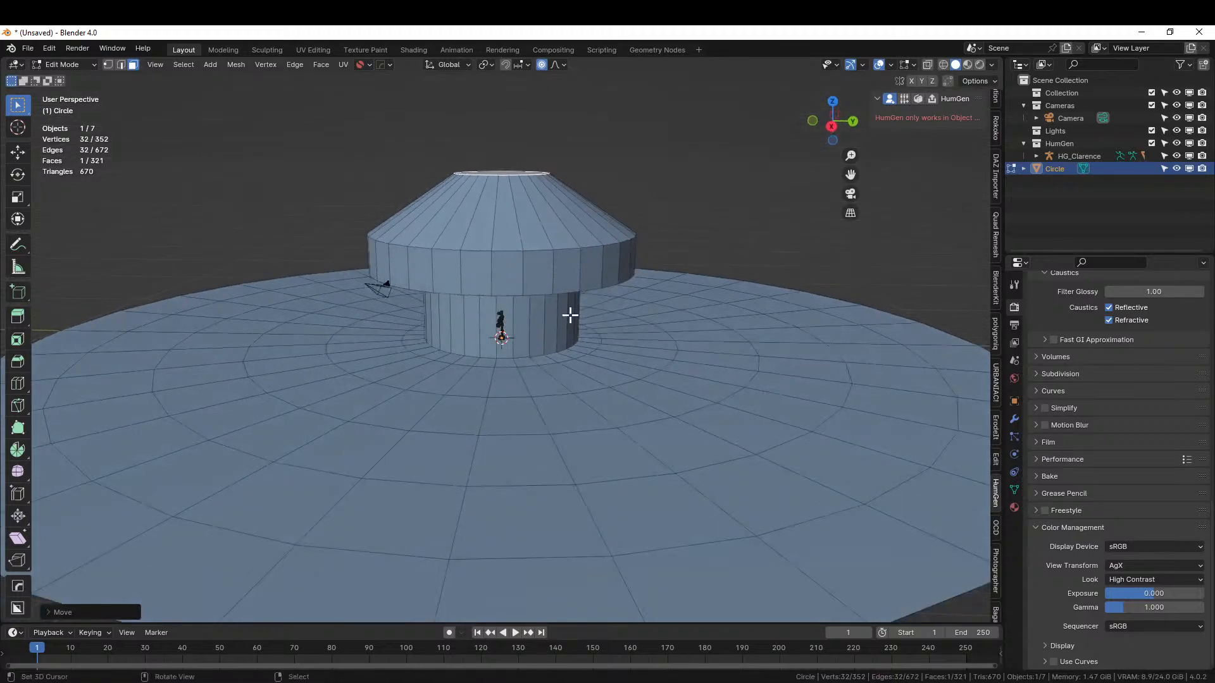
- Add the cylinder's base edge loop to the selection and raise it about 0.79 m along Z with a proportional size of about 3.8 m
{"action": "left_click", "coordinate": [576, 370], "text": "alt+shift"}
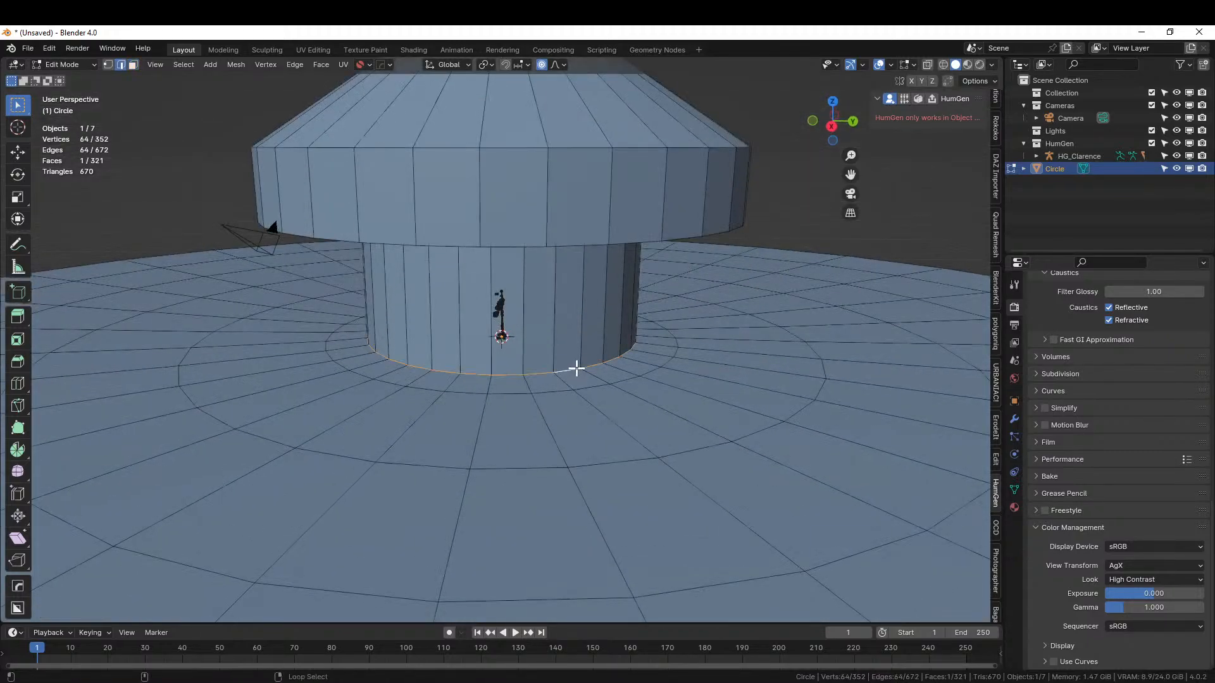
{"action": "key", "text": "g"}
{"action": "key", "text": "z"}
{"action": "scroll", "coordinate": [700, 354], "scroll_direction": "up", "scroll_amount": 6}
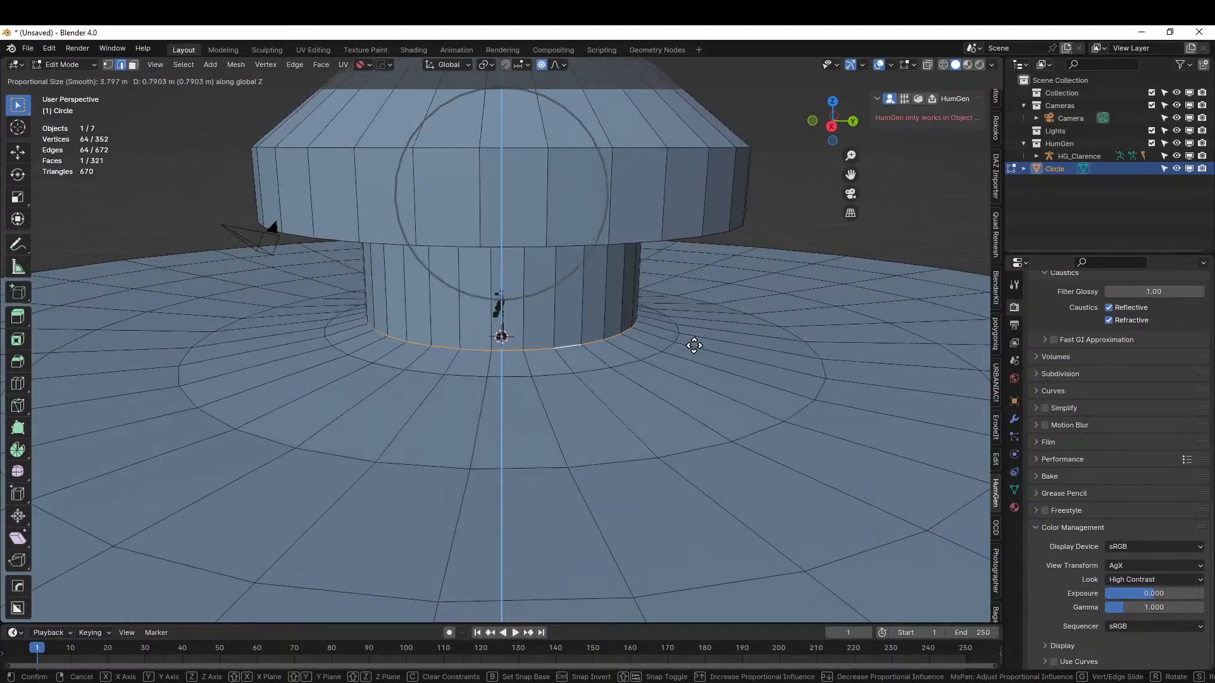
{"action": "left_click", "coordinate": [694, 345]}
- Bevel the selected edge loops with one segment about 0.47 m wide and return to Object Mode
{"action": "key", "text": "ctrl+b"}
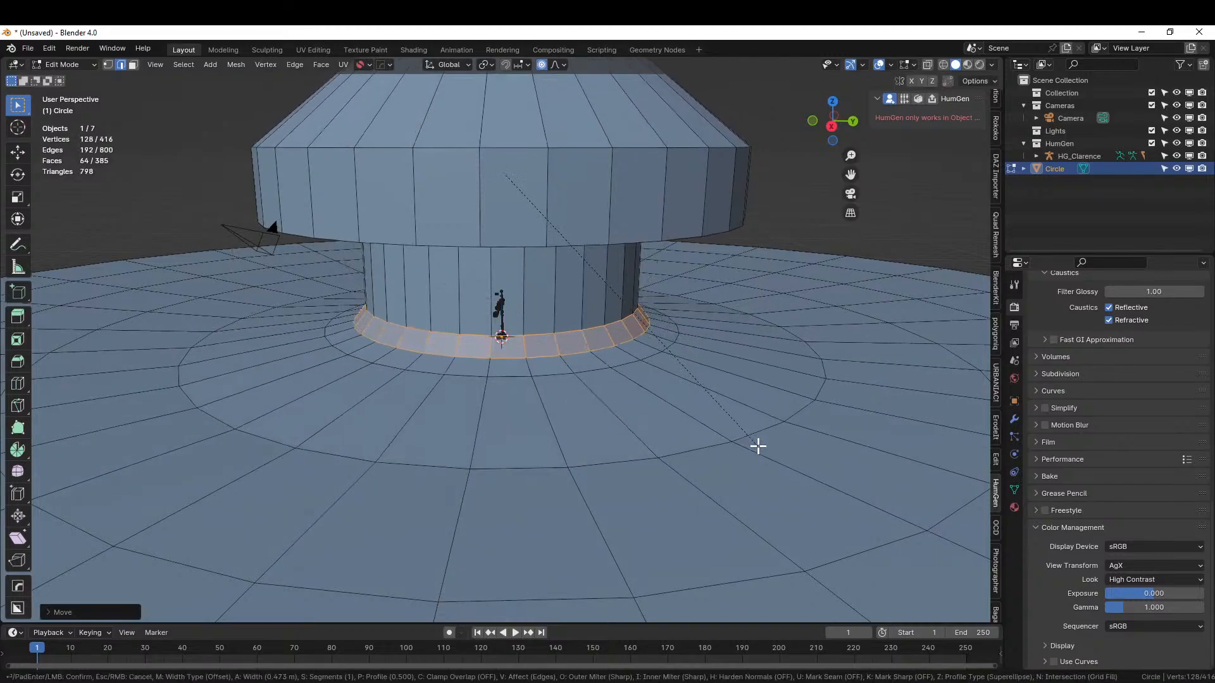
{"action": "left_click", "coordinate": [761, 449]}
{"action": "key", "text": "Tab"}
- In the mesh, add the disc's outermost edge loop to the selection and lower it about 1.16 m along Z with proportional editing
{"action": "middle_click_drag", "start_coordinate": [726, 439], "coordinate": [371, 423]}
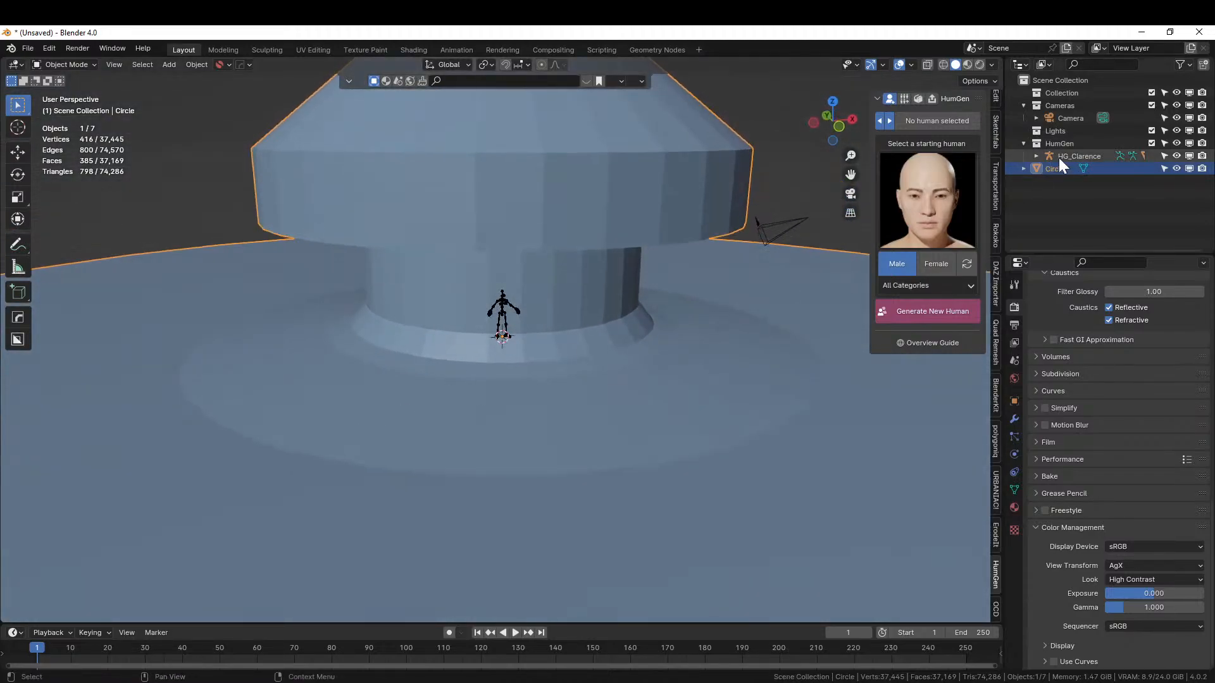
{"action": "middle_click_drag", "start_coordinate": [515, 377], "coordinate": [560, 408]}
{"action": "scroll", "coordinate": [557, 393], "scroll_direction": "down", "scroll_amount": 4}
{"action": "mouse_move", "coordinate": [451, 469]}
{"action": "middle_mouse_down"}
{"action": "mouse_move", "coordinate": [494, 412]}
{"action": "mouse_move", "coordinate": [452, 398]}
{"action": "mouse_move", "coordinate": [426, 433]}
{"action": "mouse_move", "coordinate": [434, 456]}
{"action": "middle_mouse_up"}
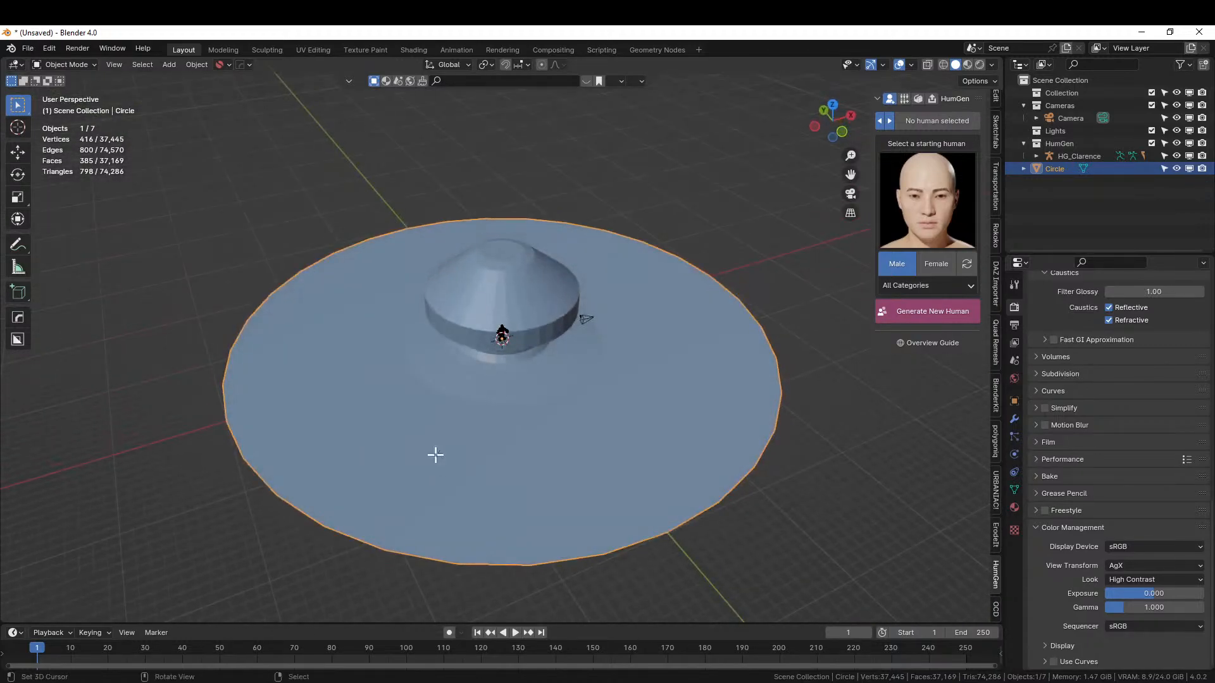
{"action": "key", "text": "Tab"}
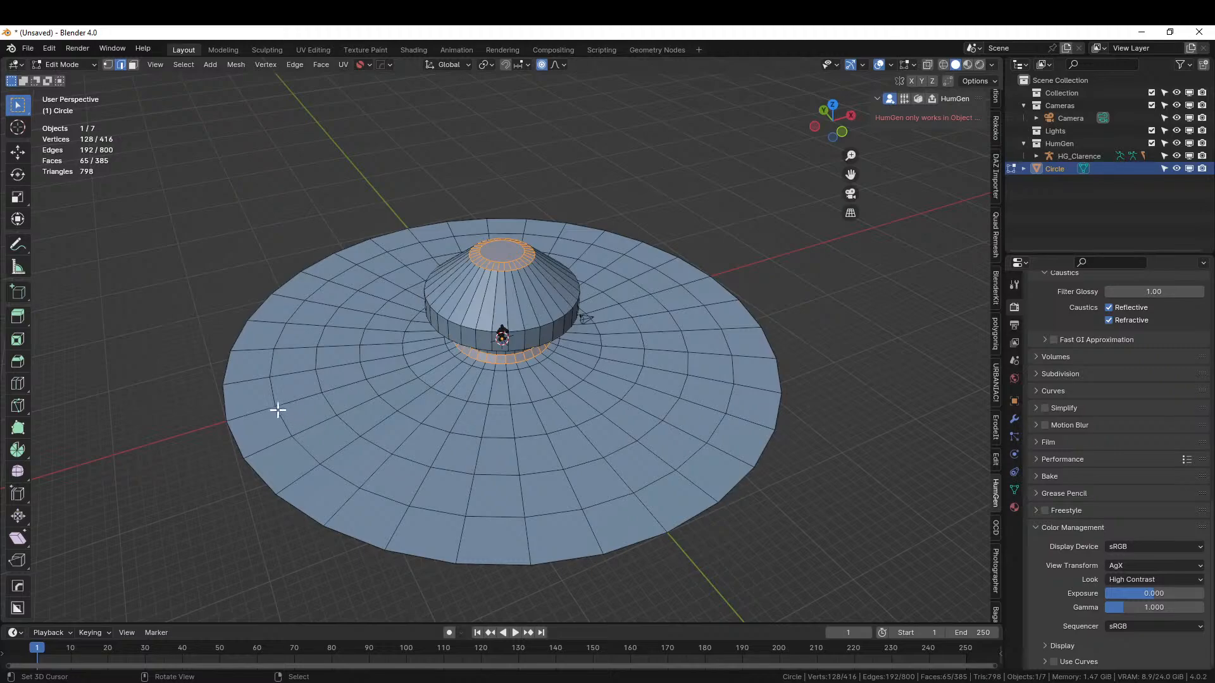
{"action": "left_click", "coordinate": [224, 391], "text": "alt"}
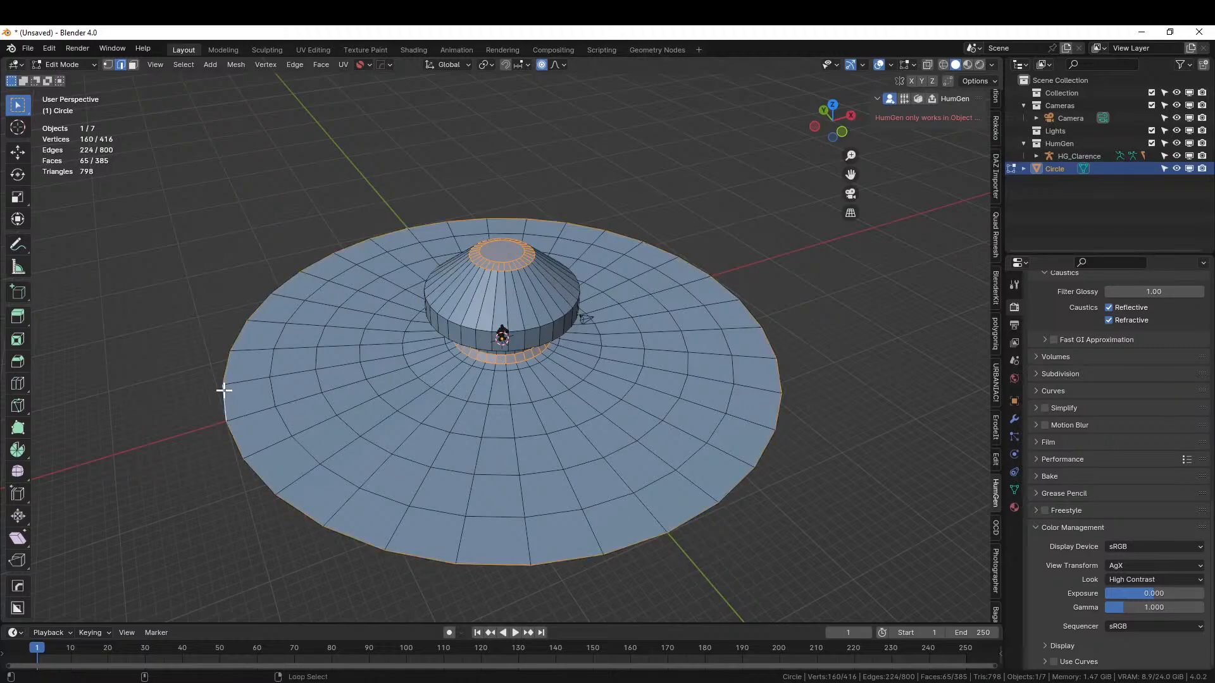
{"action": "key", "text": "g"}
{"action": "key", "text": "z"}
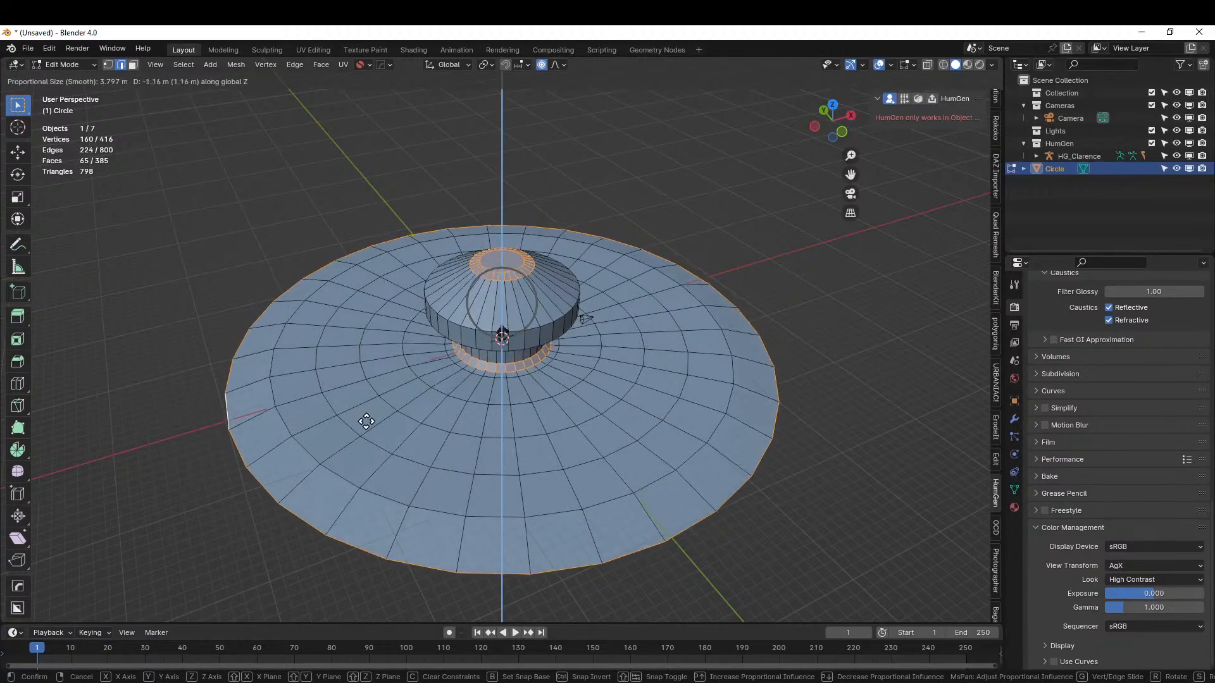
{"action": "left_click", "coordinate": [366, 422]}
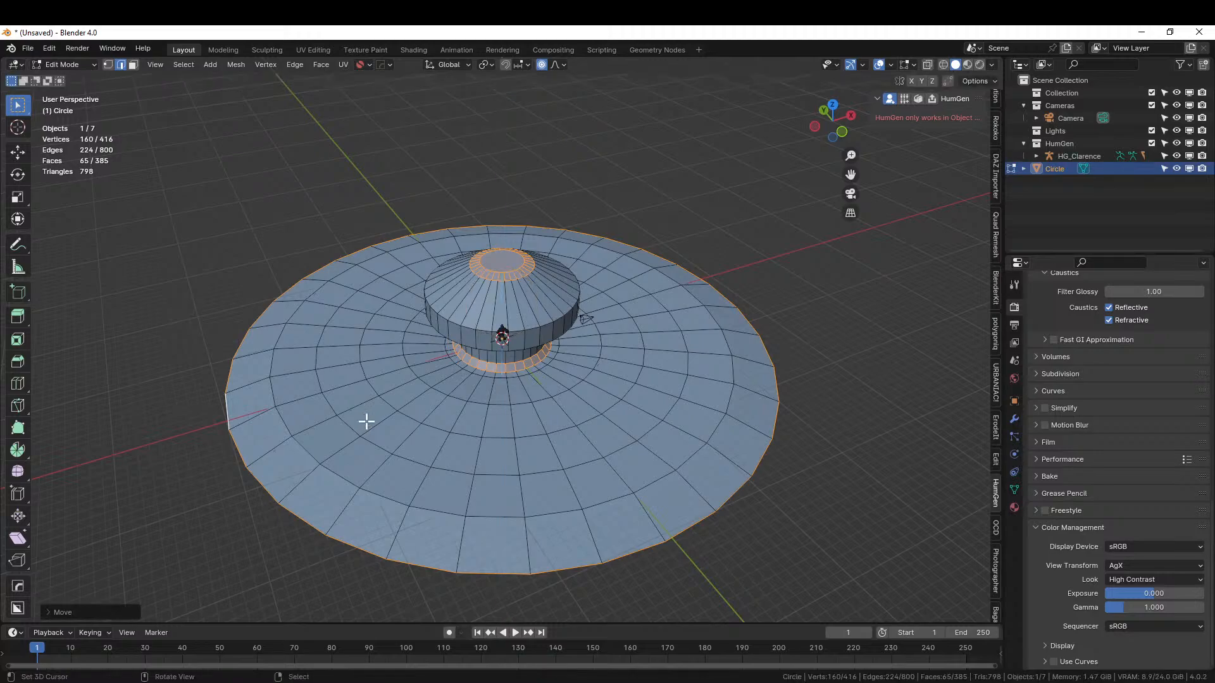
- On the ring inside the rim, apply Checker Deselect with 2 deselected and raise the remaining edges about 1 m with Random proportional falloff, size about 17.4 m
{"action": "left_click", "coordinate": [306, 456]}
{"action": "left_click", "coordinate": [299, 395], "text": "alt"}
{"action": "left_click", "coordinate": [188, 64]}
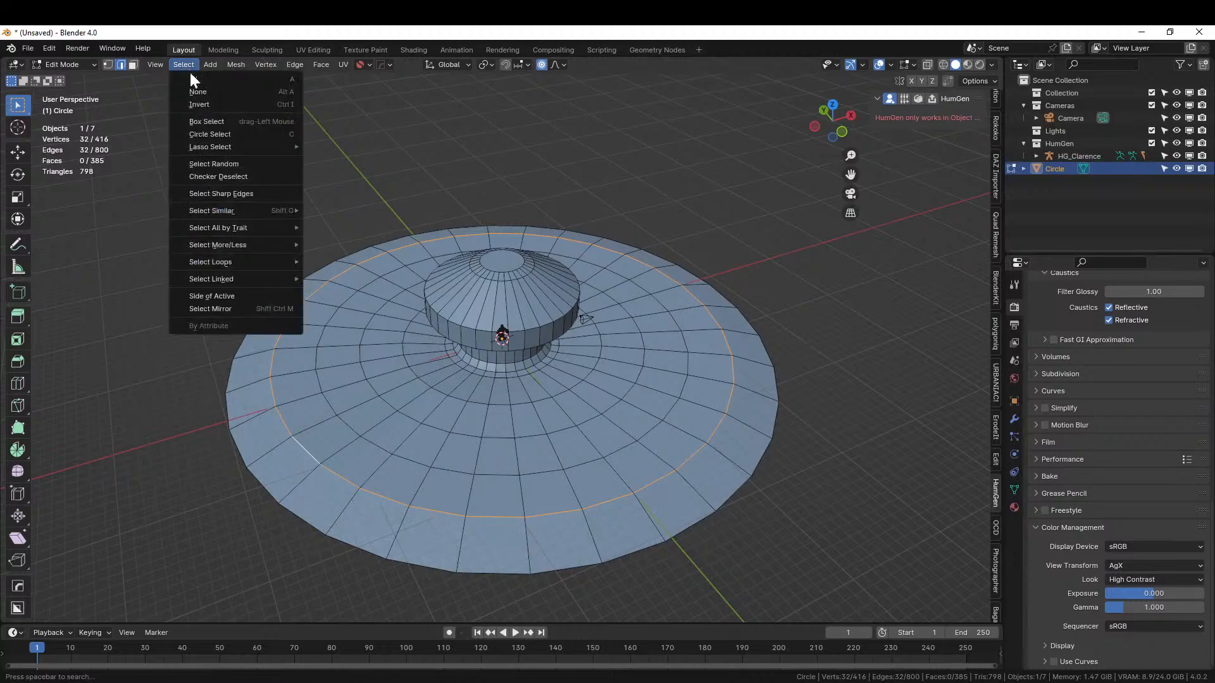
{"action": "left_click", "coordinate": [241, 176]}
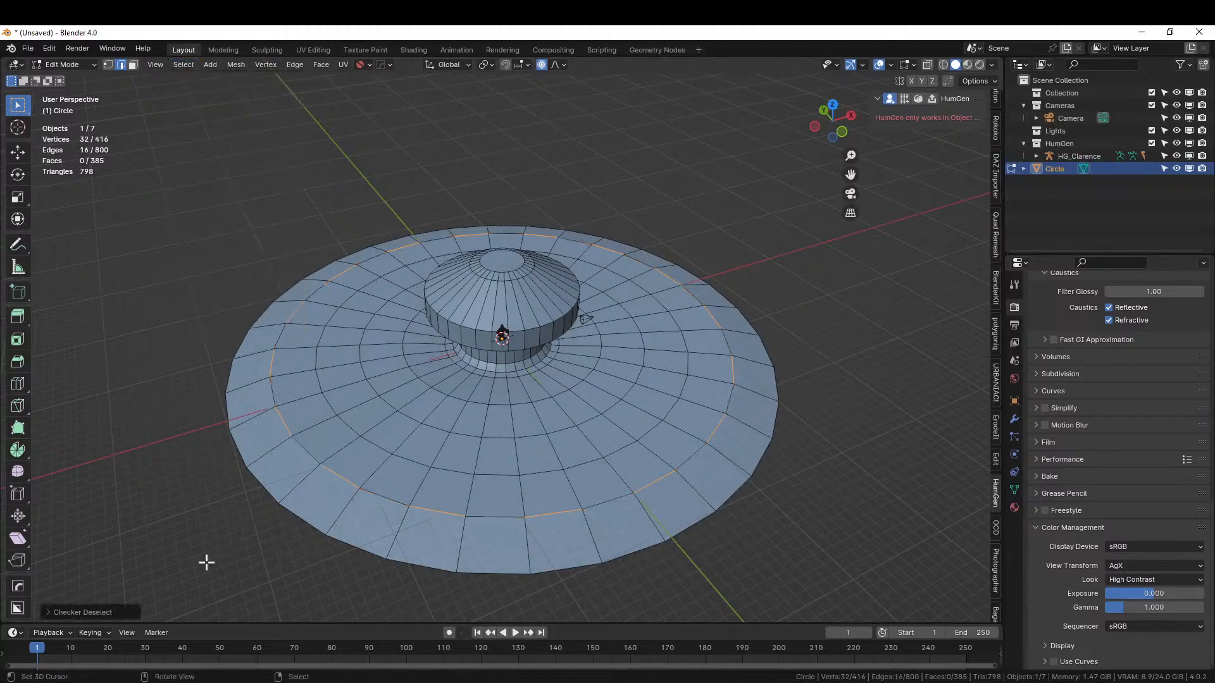
{"action": "left_click", "coordinate": [50, 611]}
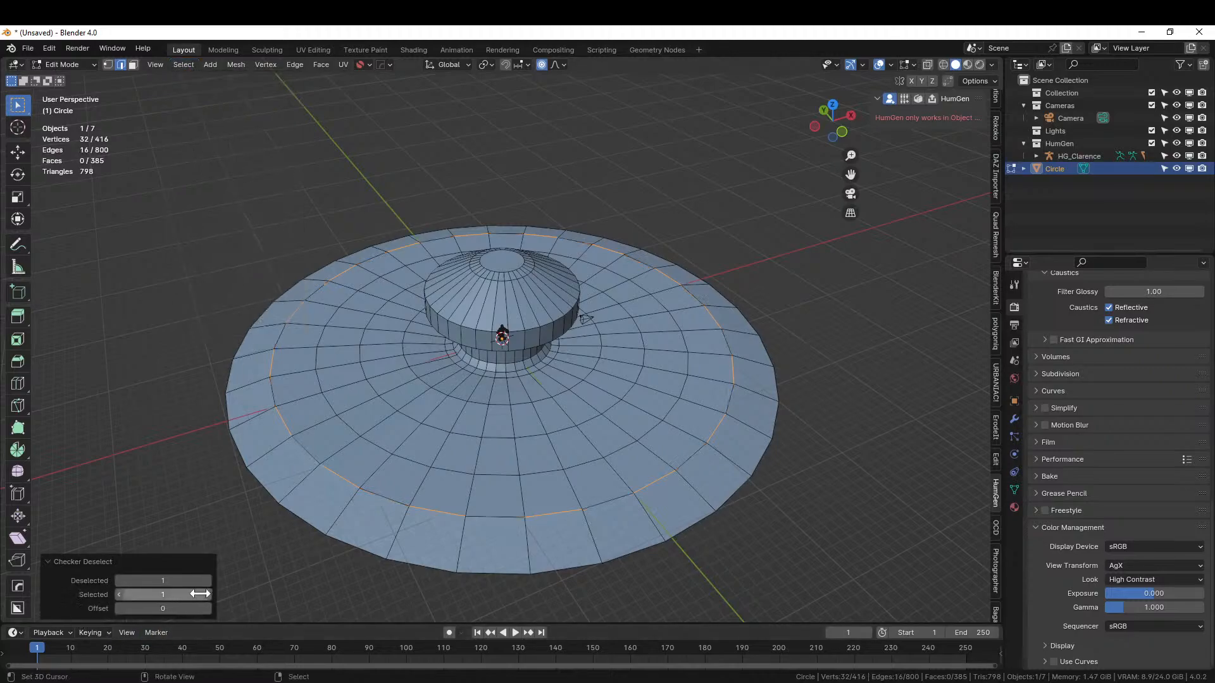
{"action": "left_click", "coordinate": [209, 580]}
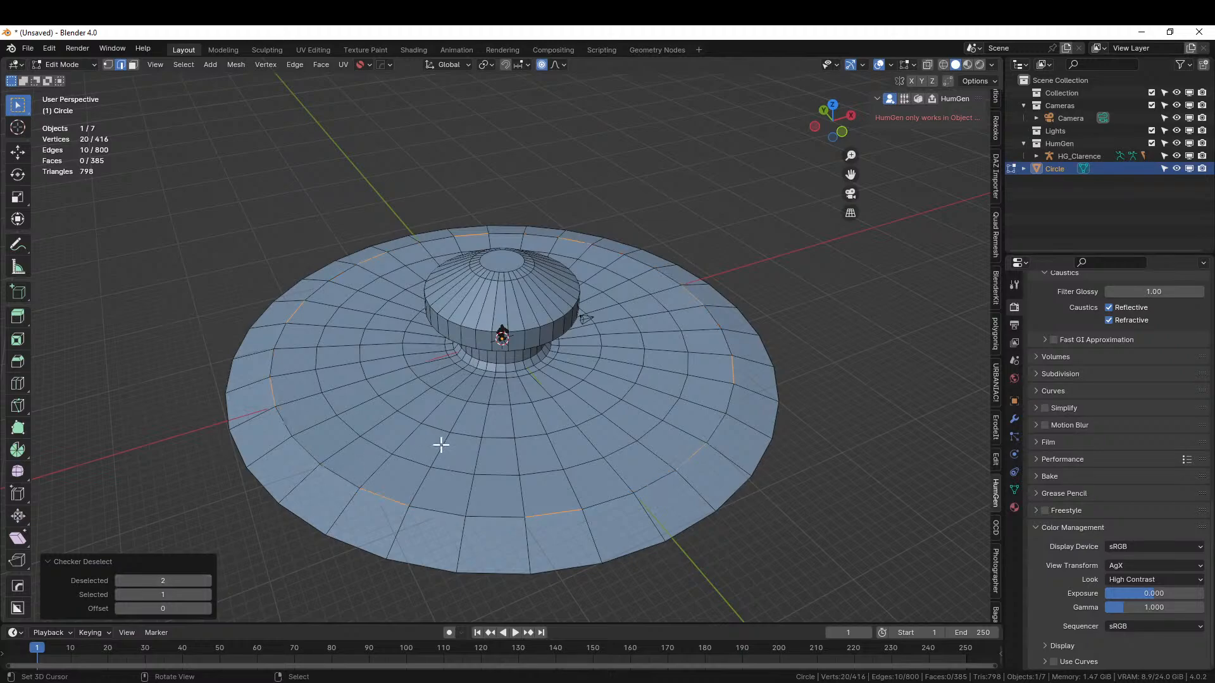
{"action": "left_click", "coordinate": [560, 64]}
{"action": "key", "text": "g"}
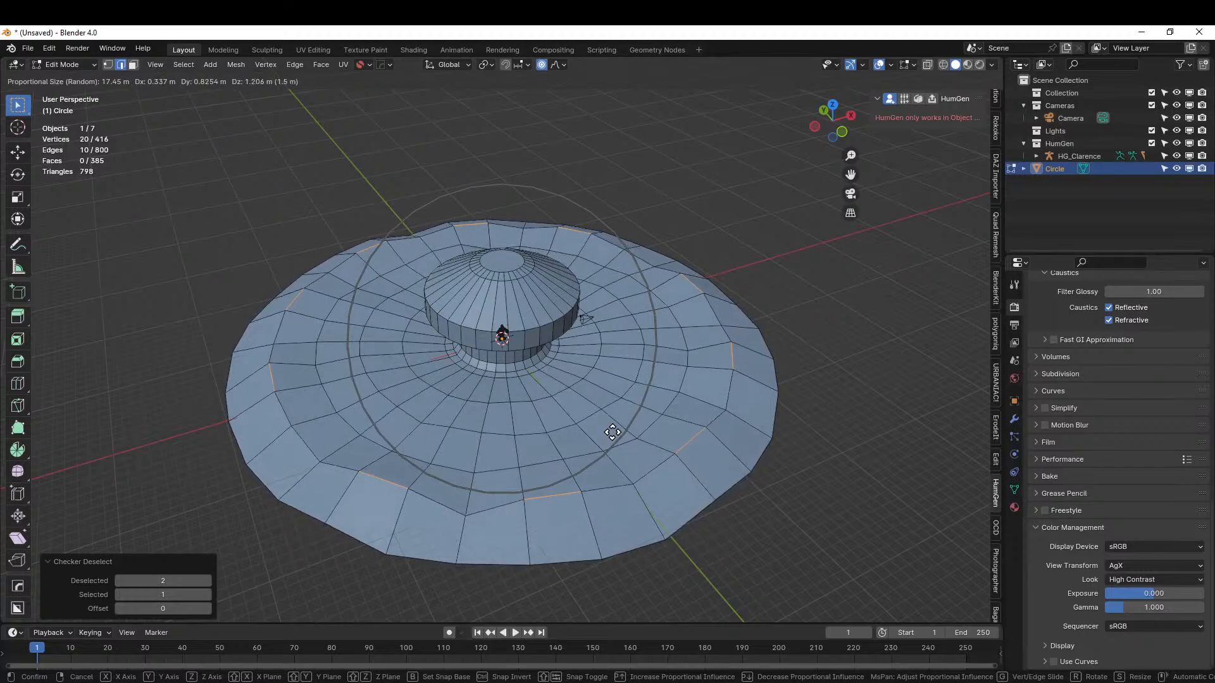
{"action": "left_click", "coordinate": [619, 437]}
{"action": "middle_click_drag", "start_coordinate": [619, 437], "coordinate": [375, 454]}
{"action": "scroll", "coordinate": [694, 380], "scroll_direction": "up", "scroll_amount": 3}
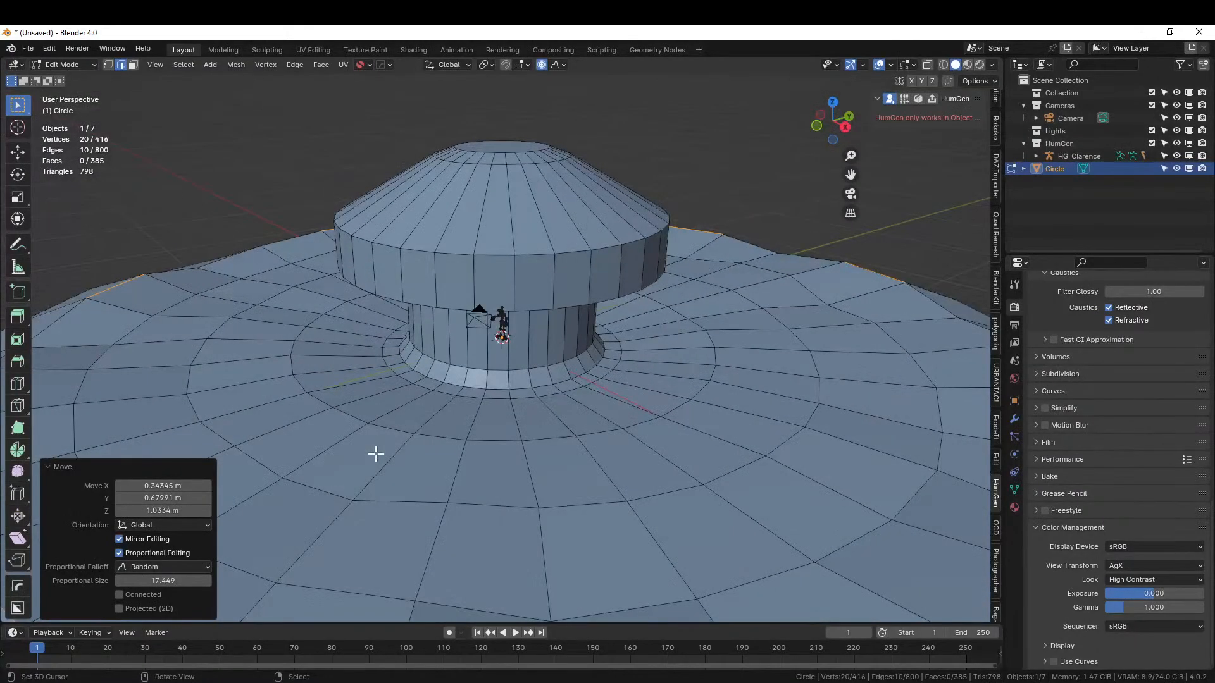
- Move two single ground edges on opposite sides of the building down about 0.48 m and 0.57 m with Random falloff
{"action": "left_click", "coordinate": [178, 400]}
{"action": "key", "text": "g"}
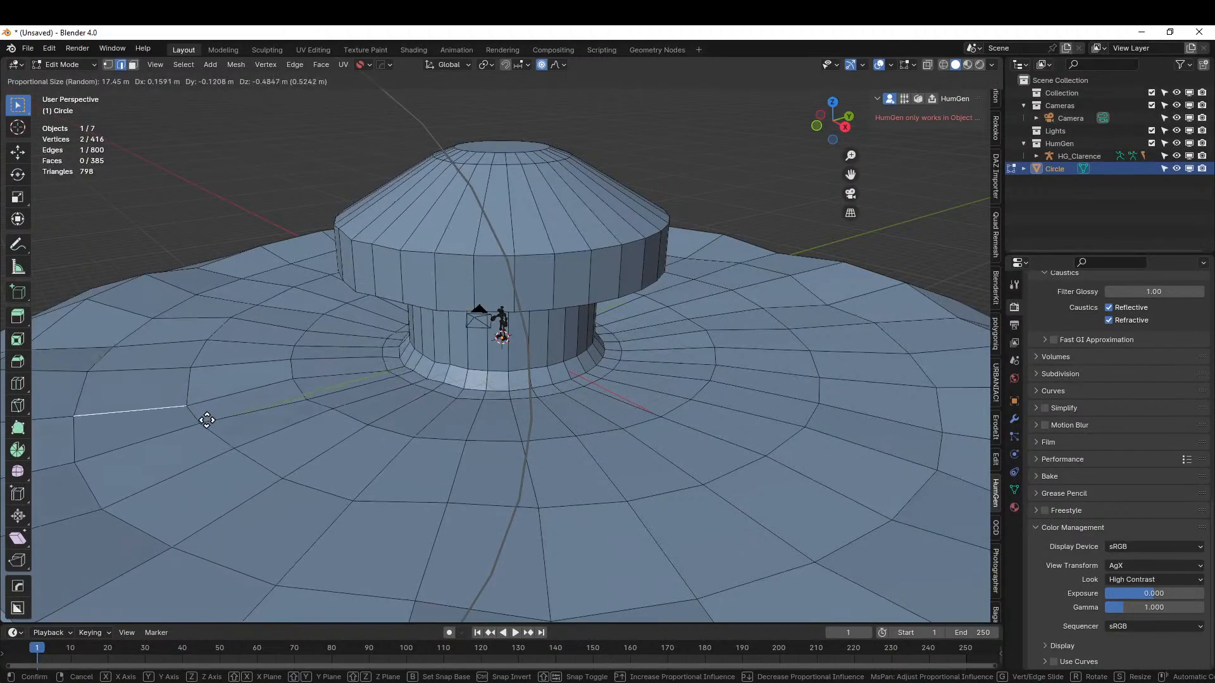
{"action": "left_click", "coordinate": [206, 420]}
{"action": "left_click", "coordinate": [770, 415]}
{"action": "key", "text": "g"}
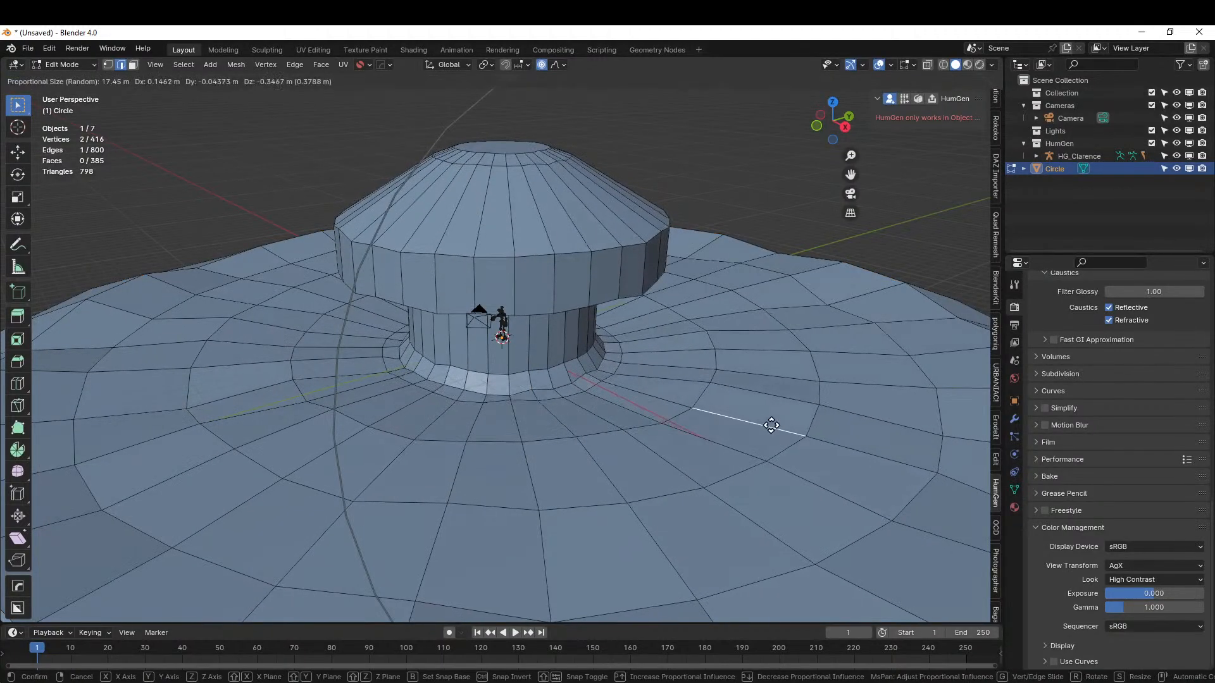
{"action": "left_click", "coordinate": [769, 425]}
- Raise one vertex of the roof's upper ring about 0.4 m along Z with Random falloff, move another roof vertex, and return to Object Mode
{"action": "middle_click_drag", "start_coordinate": [770, 429], "coordinate": [887, 410]}
{"action": "middle_click_drag", "start_coordinate": [578, 274], "coordinate": [531, 243]}
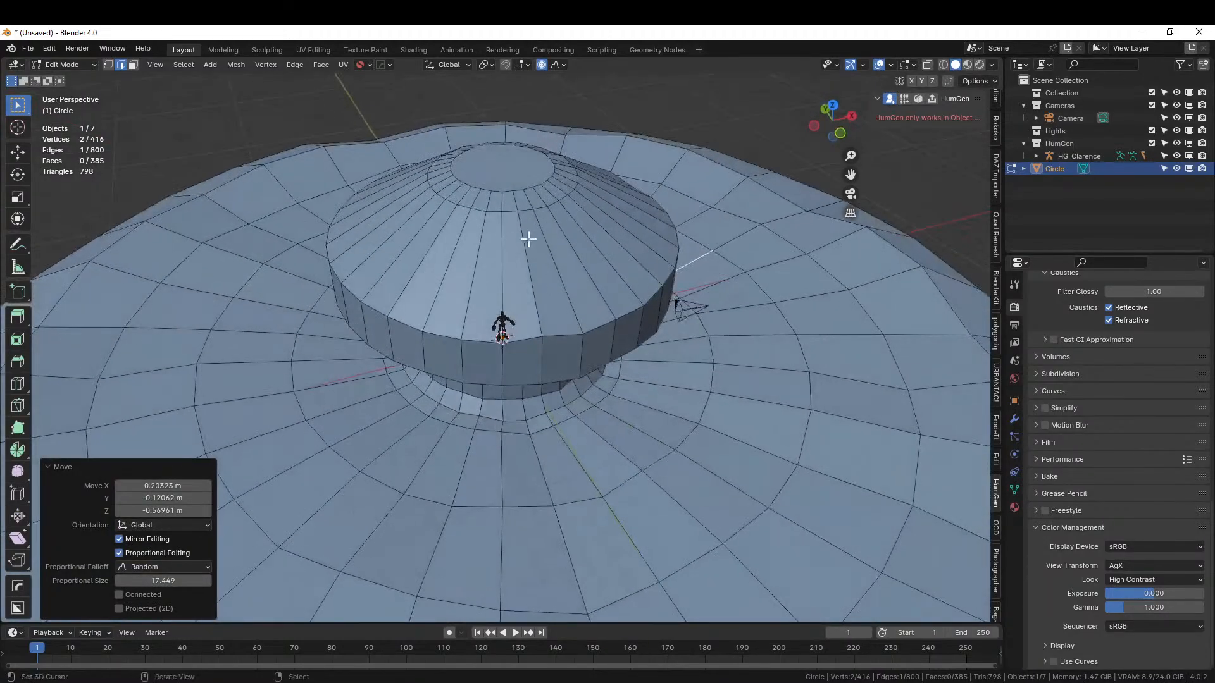
{"action": "key", "text": "1"}
{"action": "left_click", "coordinate": [494, 205]}
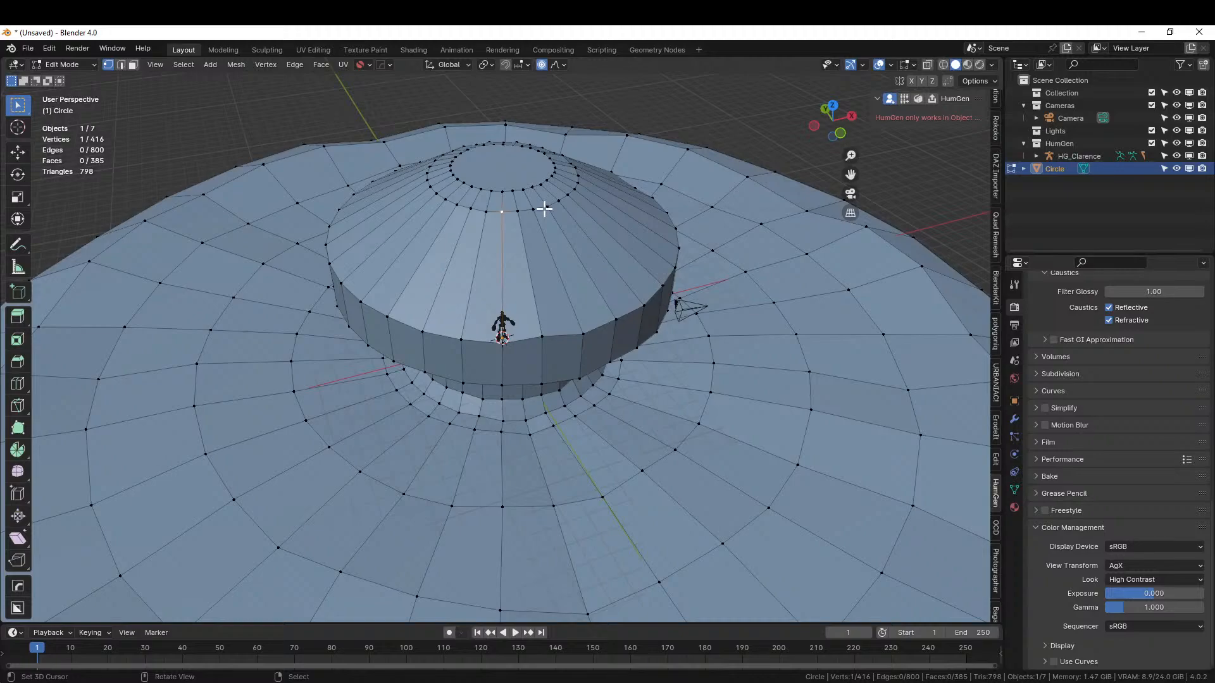
{"action": "key", "text": "g"}
{"action": "key", "text": "z"}
{"action": "scroll", "coordinate": [543, 202], "scroll_direction": "up", "scroll_amount": 5}
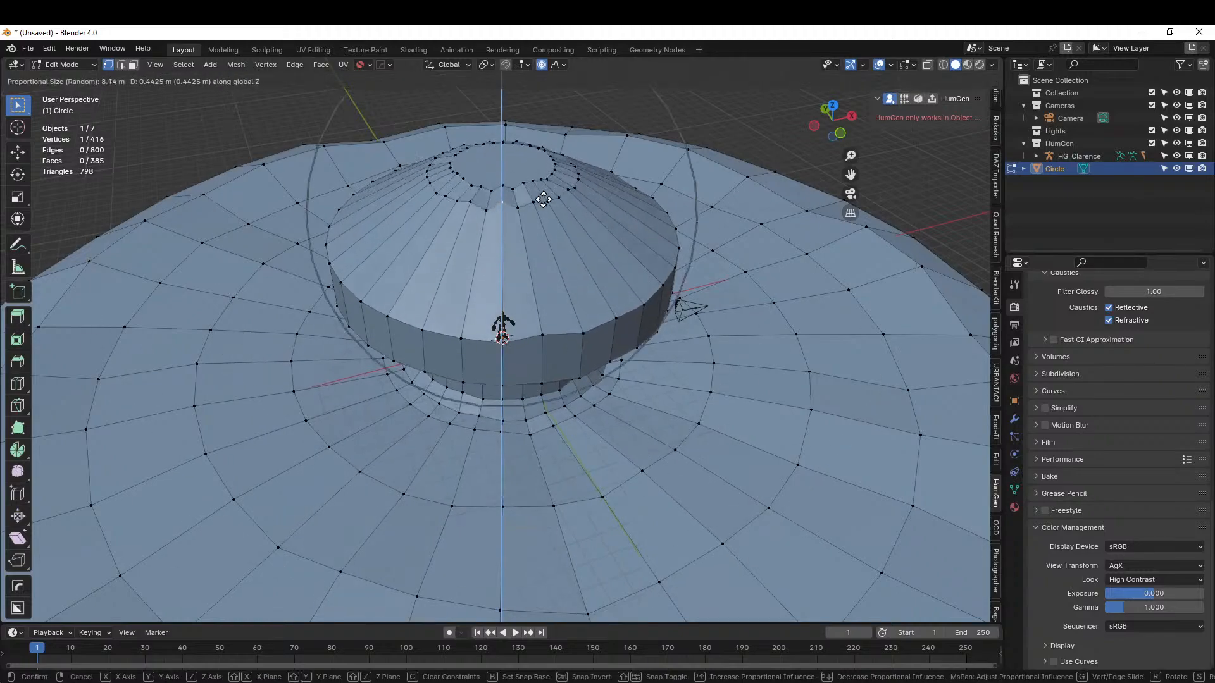
{"action": "left_click", "coordinate": [544, 202]}
{"action": "middle_click_drag", "start_coordinate": [544, 202], "coordinate": [626, 186]}
{"action": "key", "text": "g"}
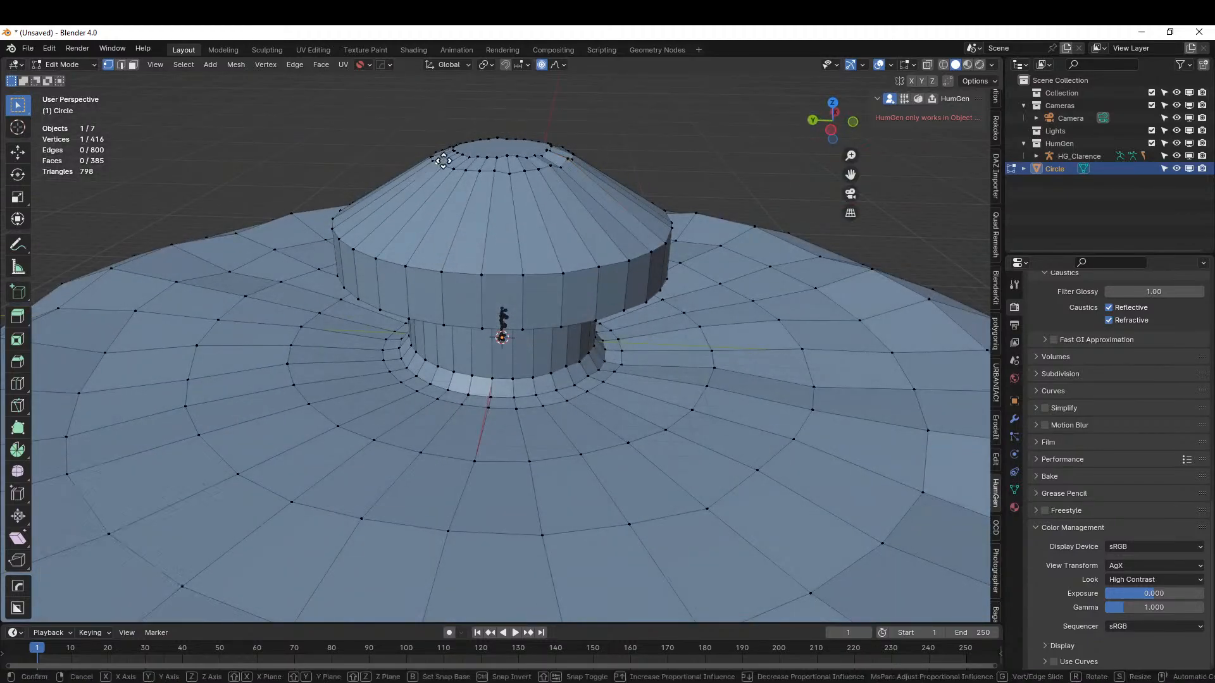
{"action": "left_click", "coordinate": [443, 158]}
{"action": "key", "text": "Tab"}
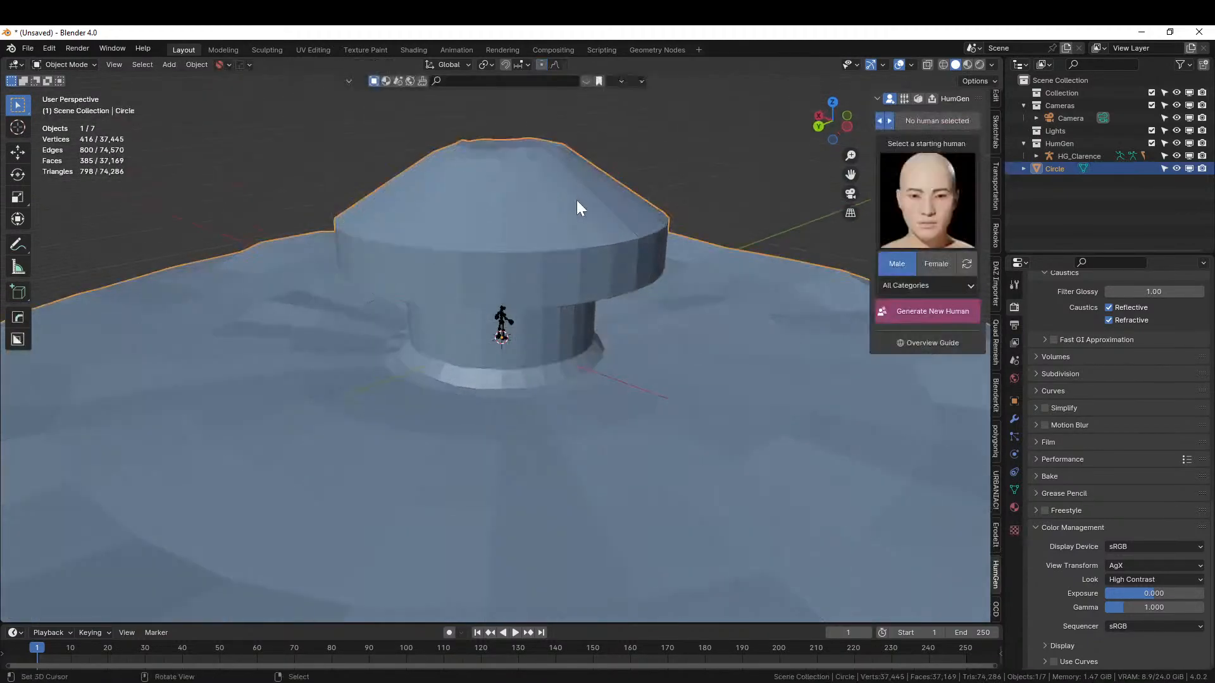
- Add two unslid horizontal edge loops around the cylinder wall and return to Object Mode
{"action": "scroll", "coordinate": [577, 201], "scroll_direction": "down", "scroll_amount": 5}
{"action": "middle_click_drag", "start_coordinate": [607, 206], "coordinate": [623, 252]}
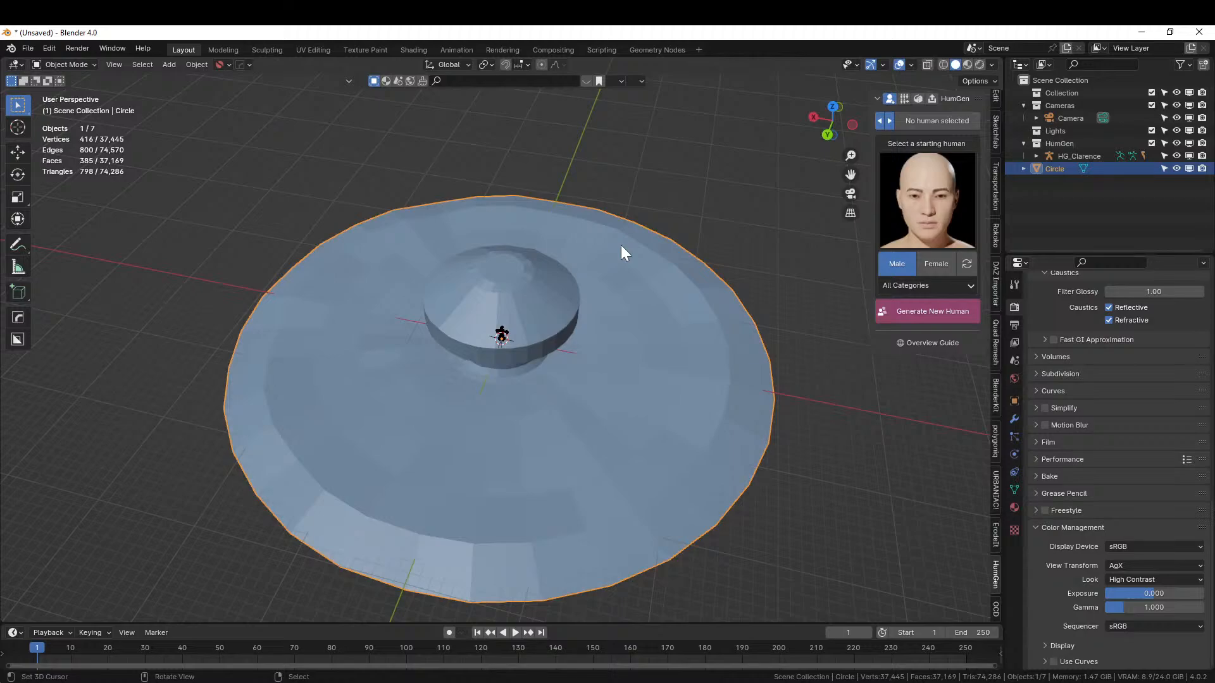
{"action": "middle_click_drag", "start_coordinate": [696, 380], "coordinate": [389, 335]}
{"action": "scroll", "coordinate": [370, 377], "scroll_direction": "up", "scroll_amount": 4}
{"action": "scroll", "coordinate": [474, 327], "scroll_direction": "up", "scroll_amount": 6}
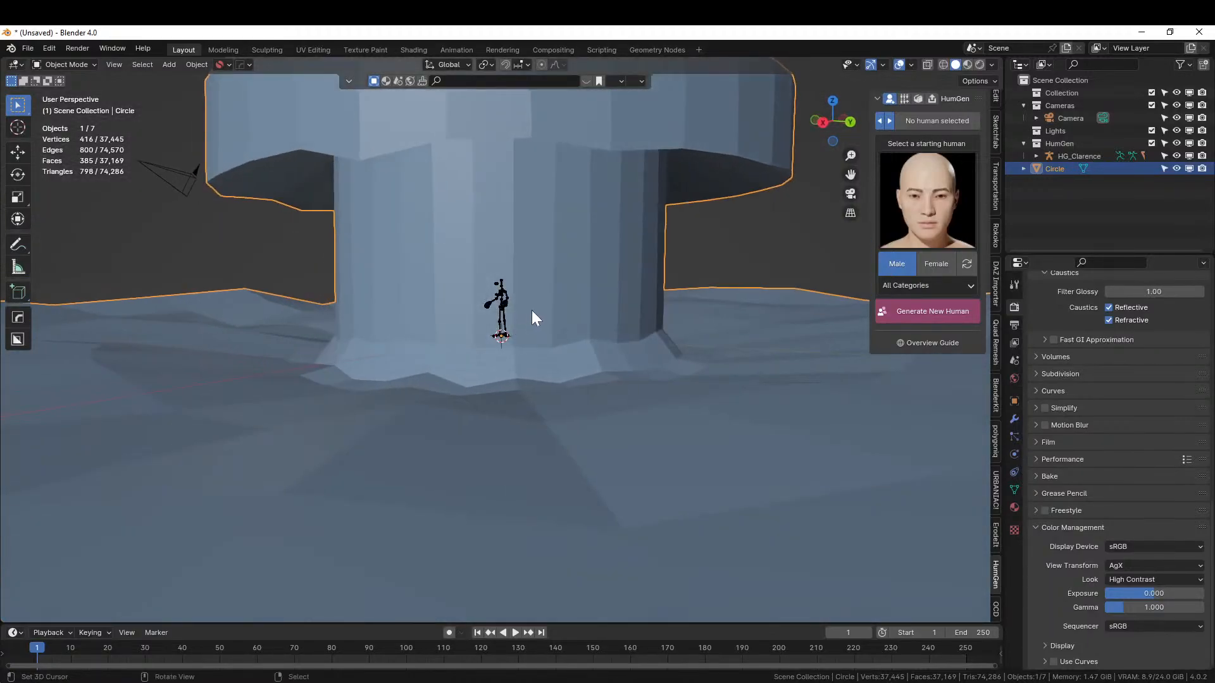
{"action": "key", "text": "Tab"}
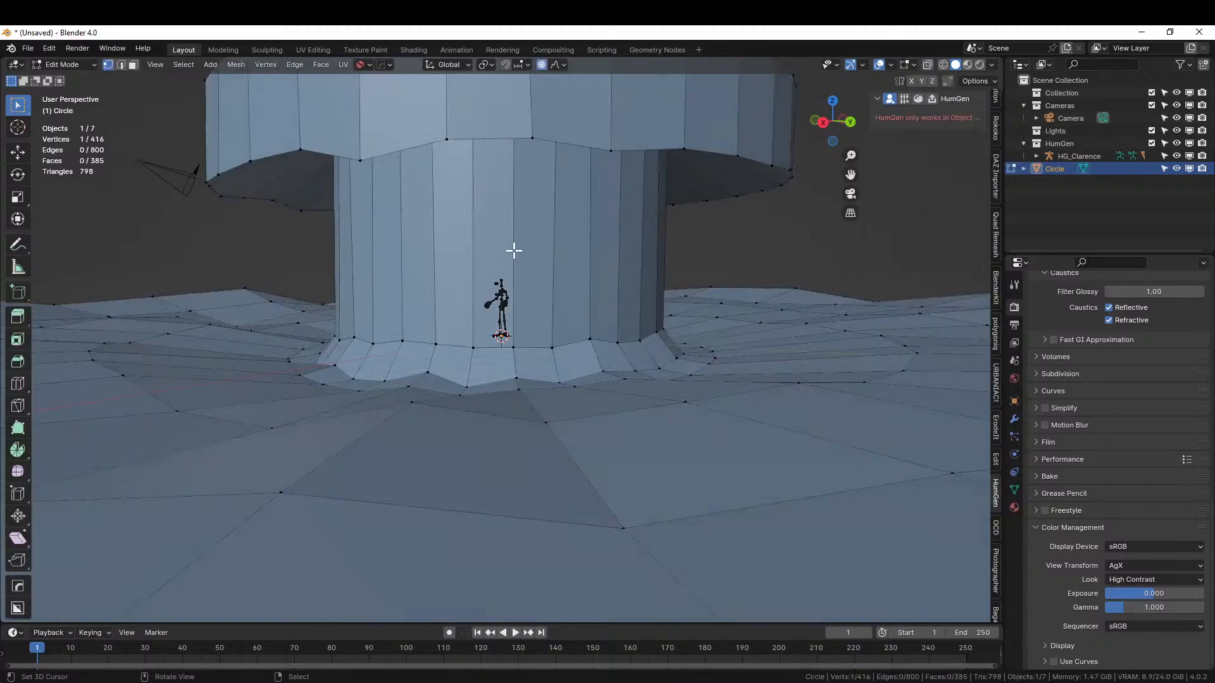
{"action": "left_click", "coordinate": [502, 250]}
{"action": "key", "text": "ctrl+r"}
{"action": "scroll", "coordinate": [503, 249], "scroll_direction": "up", "scroll_amount": 1}
{"action": "left_click", "coordinate": [502, 250]}
{"action": "right_click", "coordinate": [503, 249]}
{"action": "middle_click_drag", "start_coordinate": [633, 285], "coordinate": [485, 328]}
{"action": "key", "text": "Tab"}
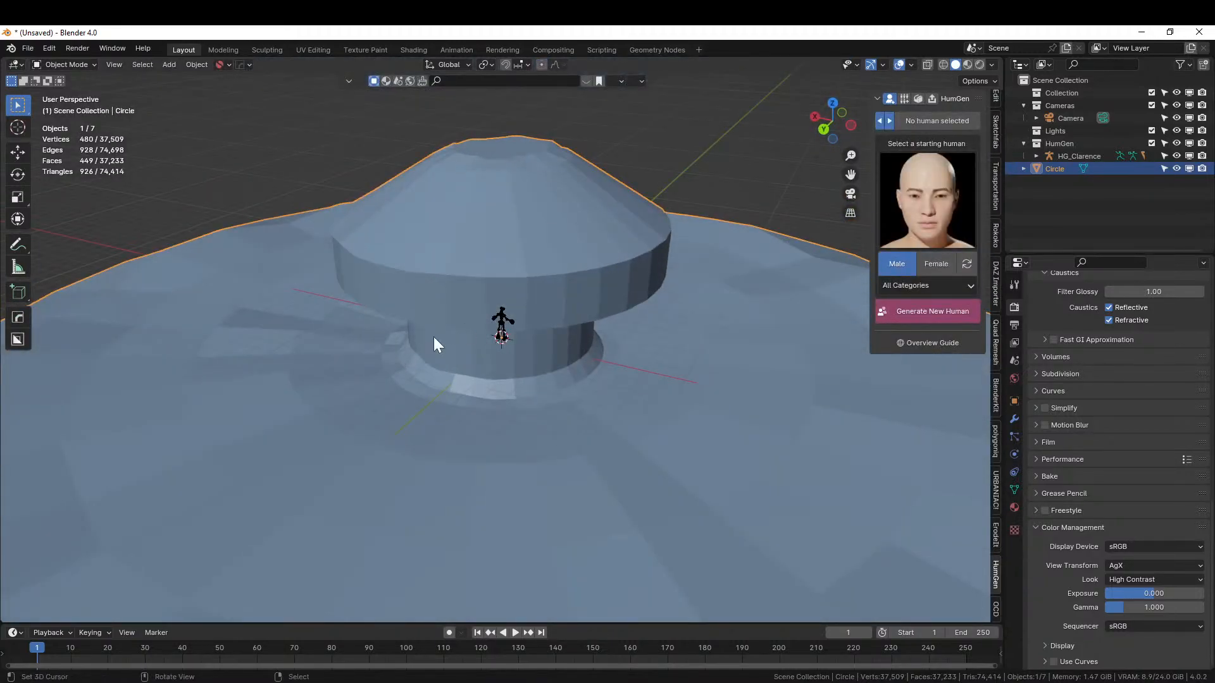
- Append the Terrain node tree from AutoRockyDesert.blend in the Terrain Generator folder
{"action": "key", "text": "F4"}
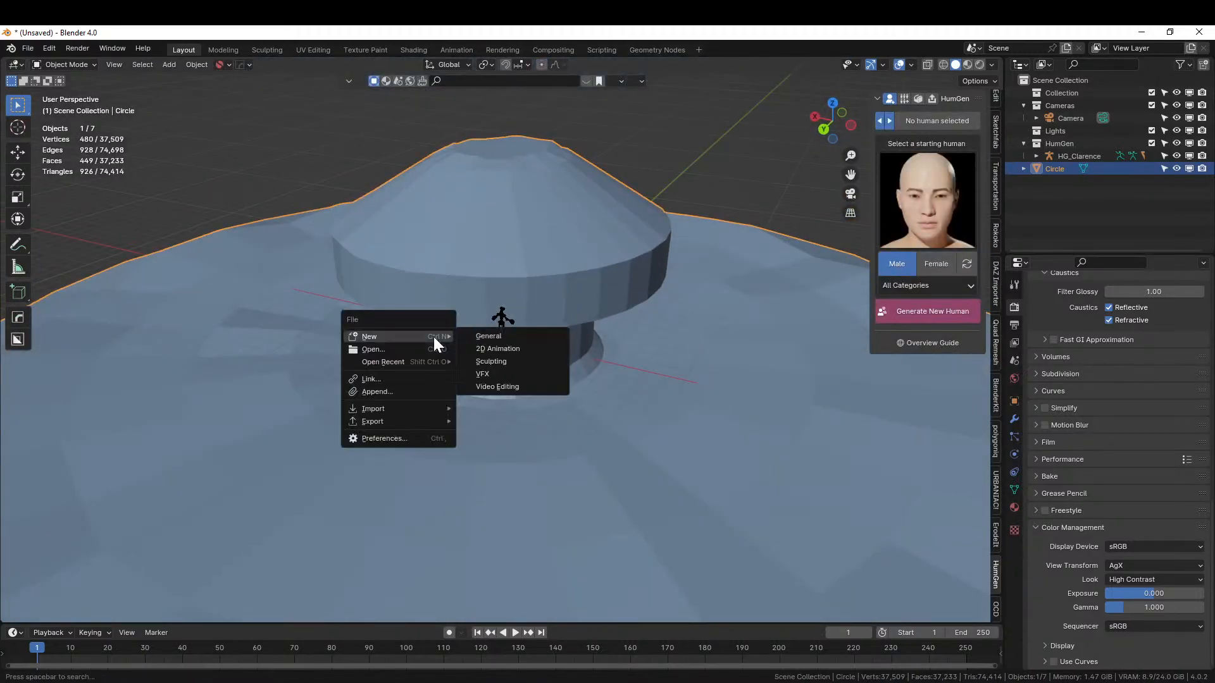
{"action": "left_click", "coordinate": [392, 394]}
{"action": "left_click", "coordinate": [264, 264]}
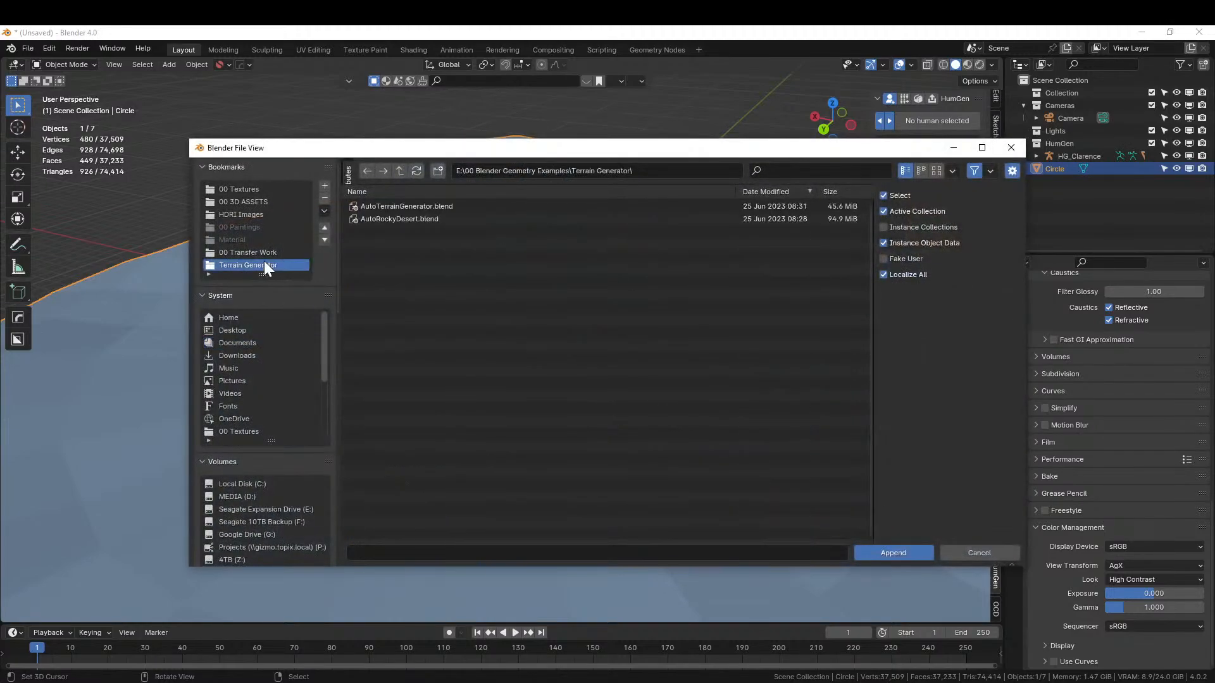
{"action": "double_click", "coordinate": [408, 218]}
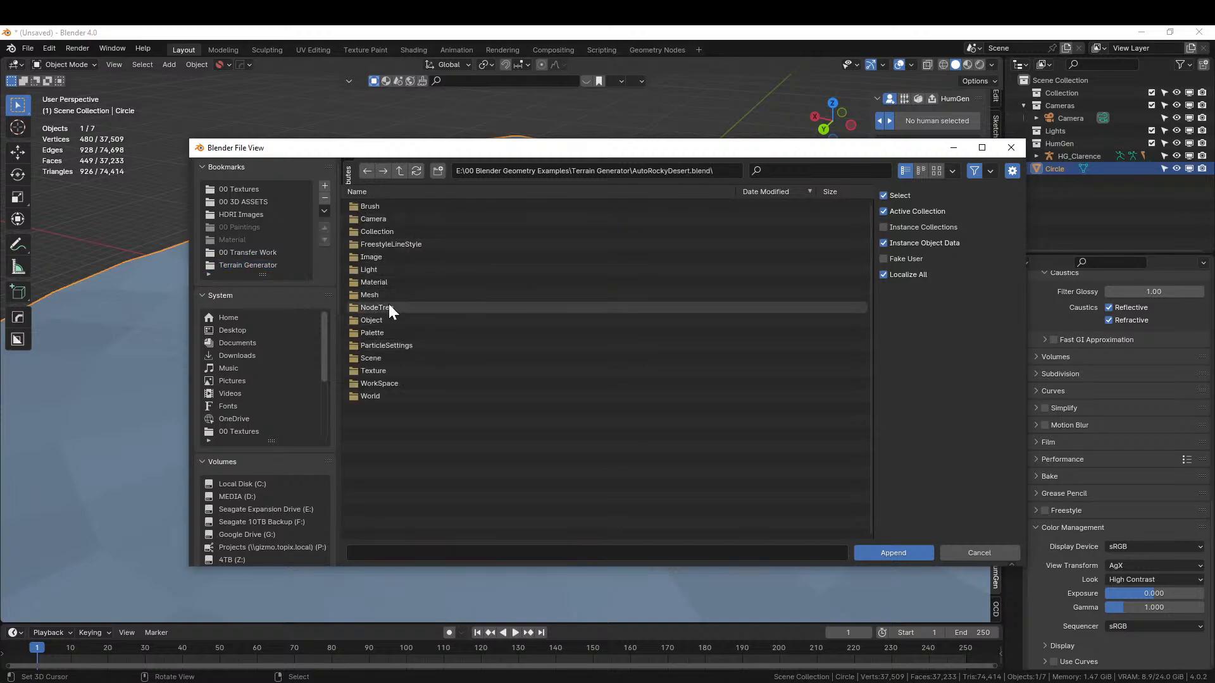
{"action": "double_click", "coordinate": [388, 306]}
{"action": "left_click", "coordinate": [386, 218]}
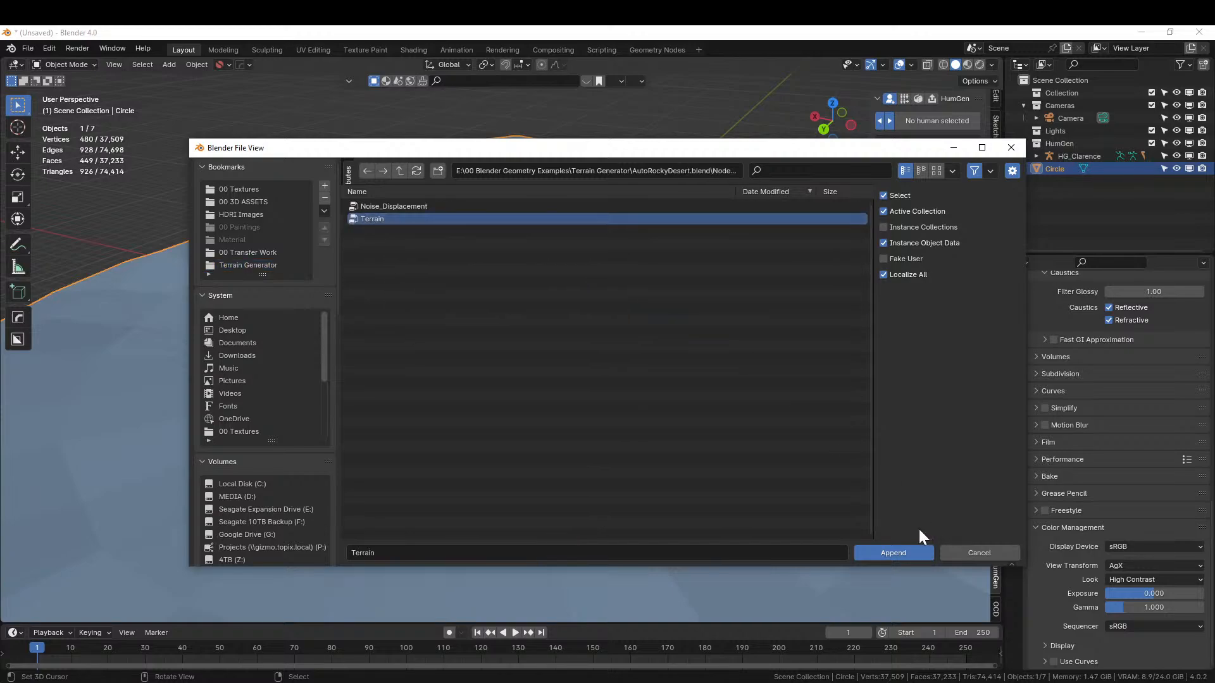
{"action": "left_click", "coordinate": [901, 550]}
- Add a Geometry Nodes modifier to the Circle object and assign the Terrain node group to it
{"action": "left_click", "coordinate": [1015, 419]}
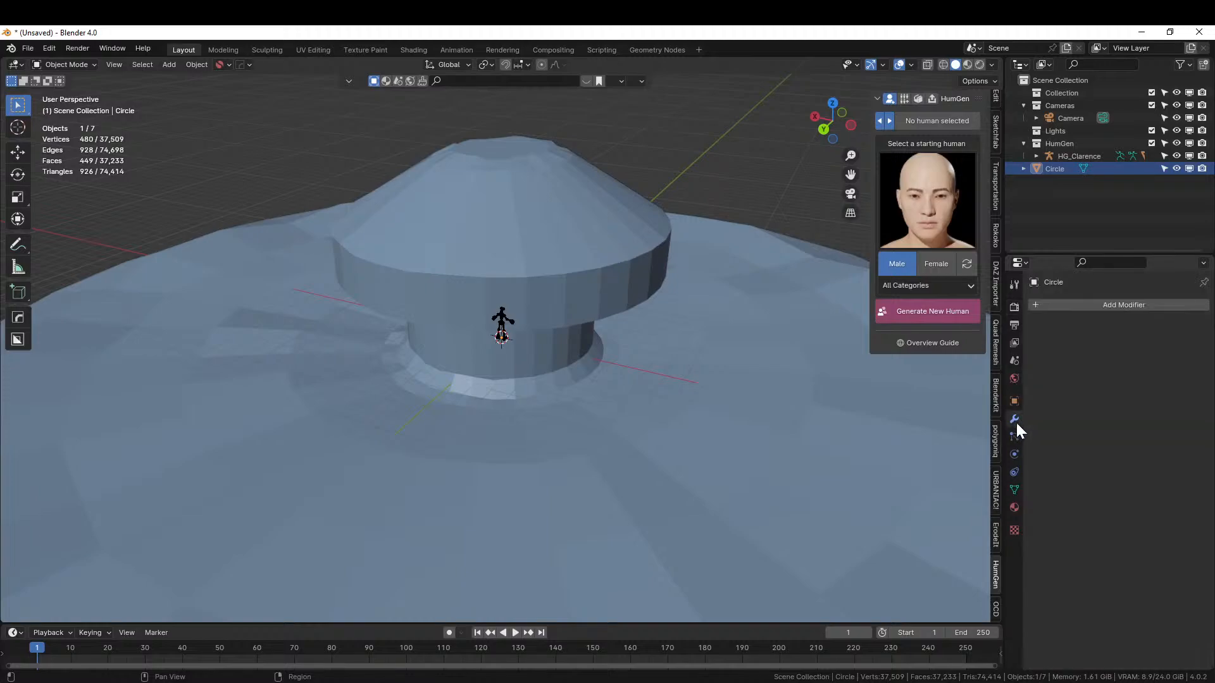
{"action": "left_click", "coordinate": [1049, 307]}
{"action": "left_click", "coordinate": [991, 324]}
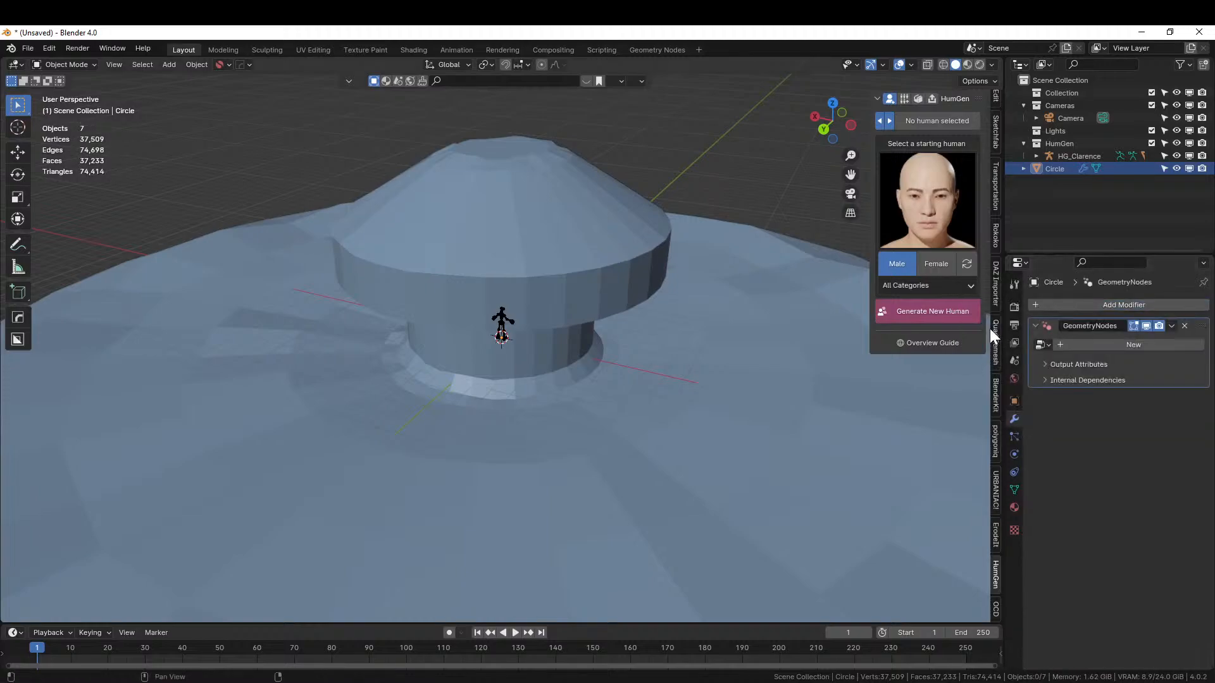
{"action": "left_click", "coordinate": [1043, 345]}
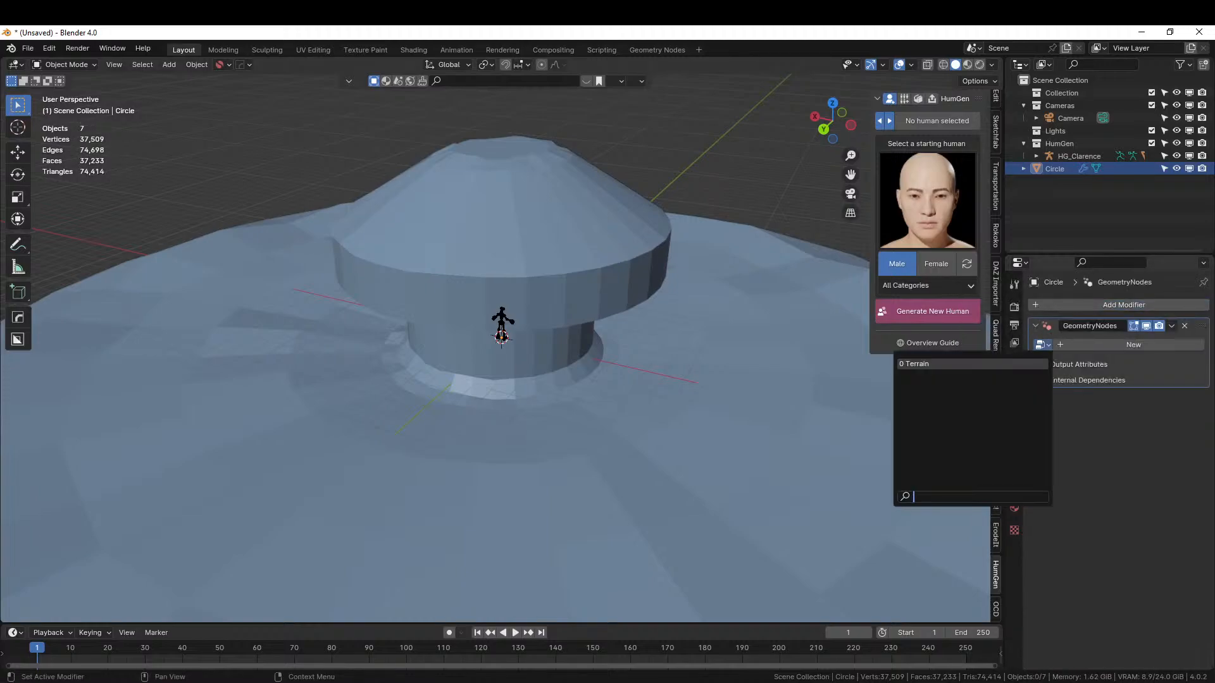
{"action": "left_click", "coordinate": [928, 364]}
{"action": "middle_click_drag", "start_coordinate": [700, 361], "coordinate": [106, 336]}
{"action": "middle_click_drag", "start_coordinate": [239, 320], "coordinate": [667, 333]}
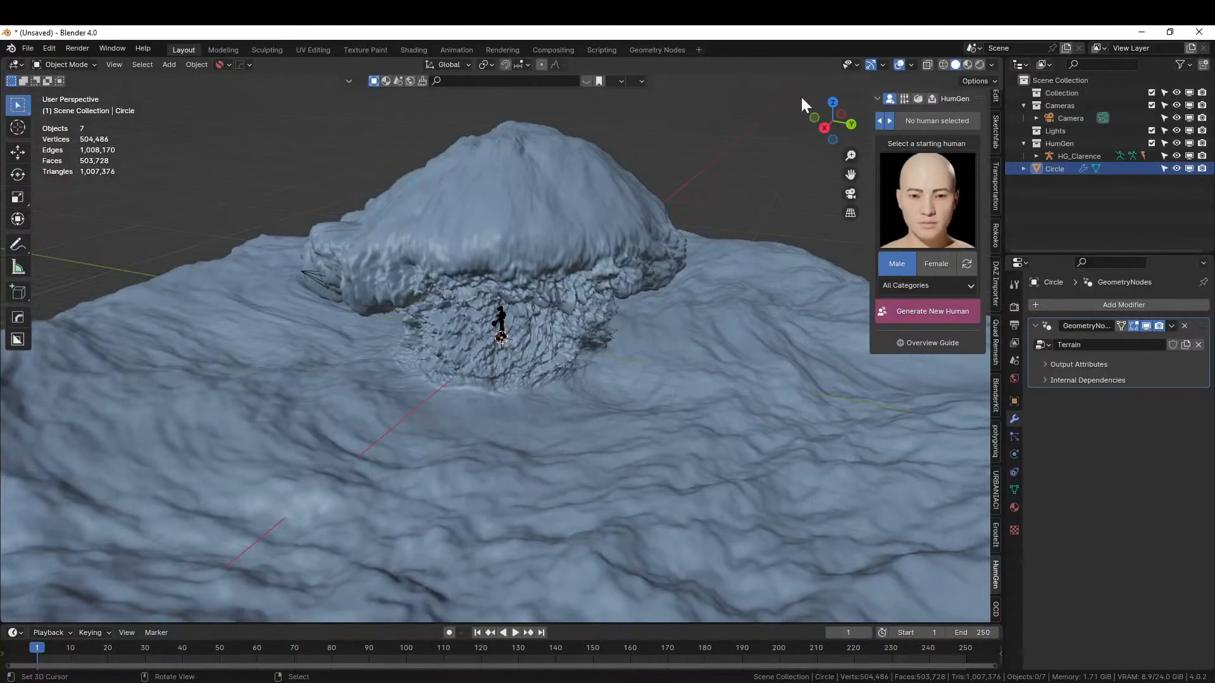
- Switch to the Geometry Nodes workspace, bring the Terrain tree's Cliff and Ground nodes into view, and widen the 3D viewport
{"action": "left_click", "coordinate": [651, 51]}
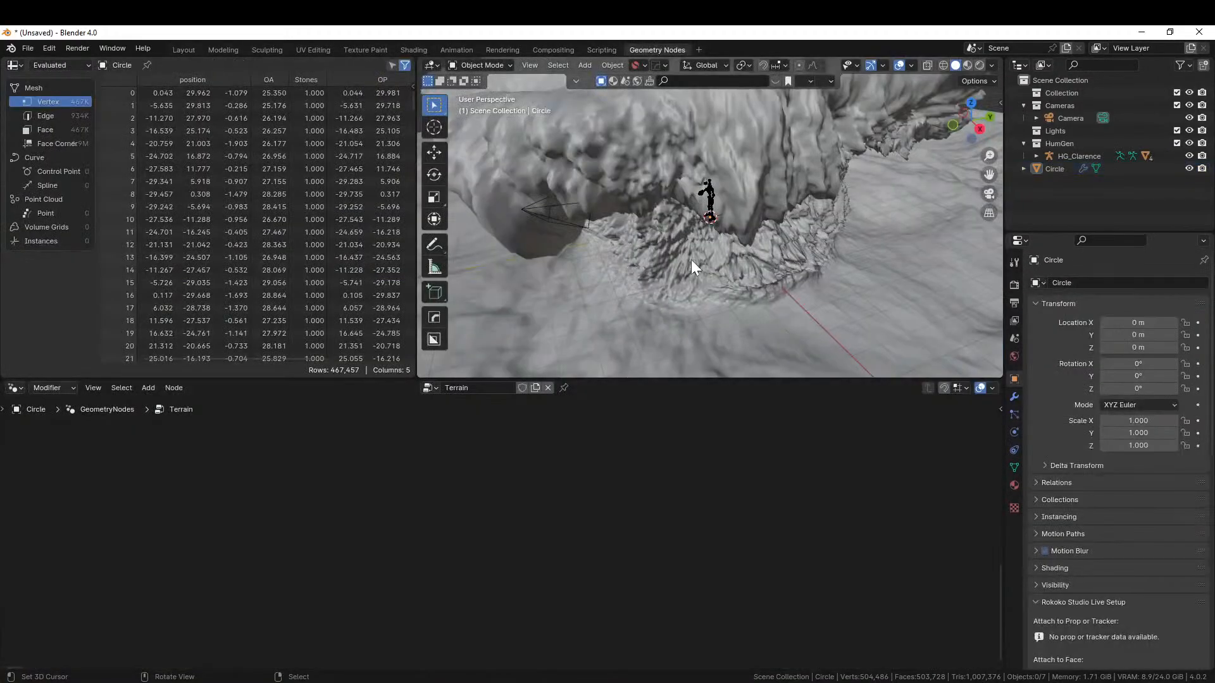
{"action": "key", "text": "Home"}
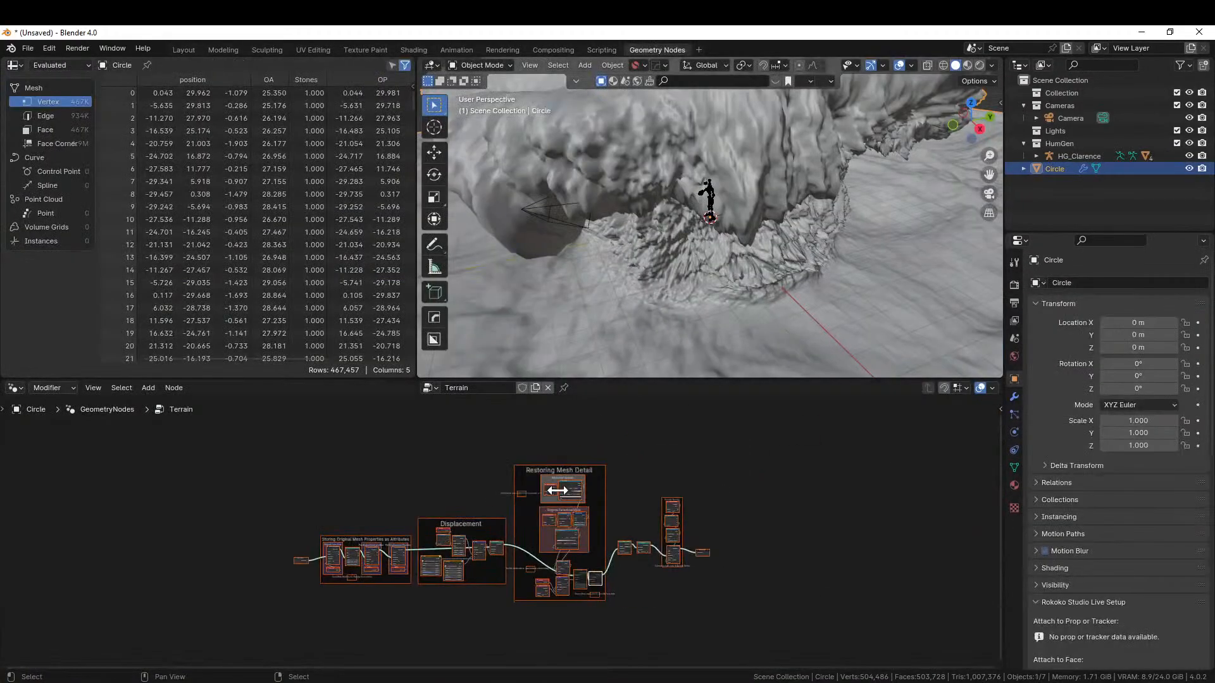
{"action": "scroll", "coordinate": [557, 500], "scroll_direction": "up", "scroll_amount": 8}
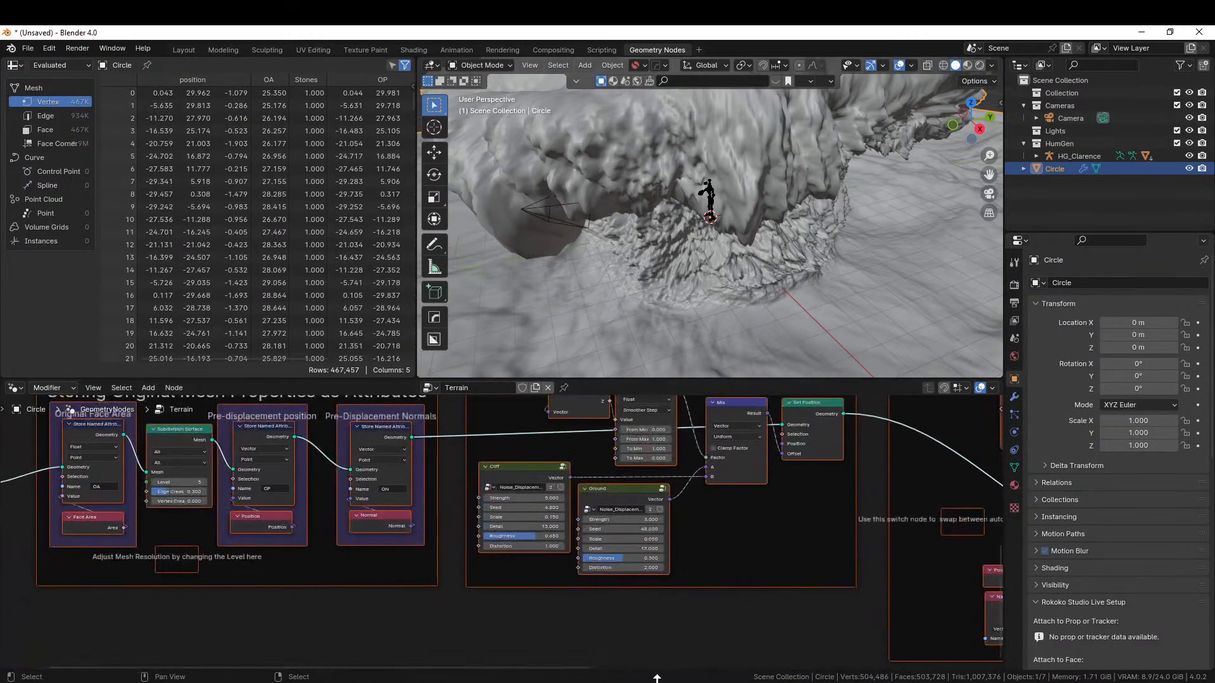
{"action": "scroll", "coordinate": [507, 534], "scroll_direction": "up", "scroll_amount": 4}
{"action": "middle_click_drag", "start_coordinate": [681, 291], "coordinate": [473, 276]}
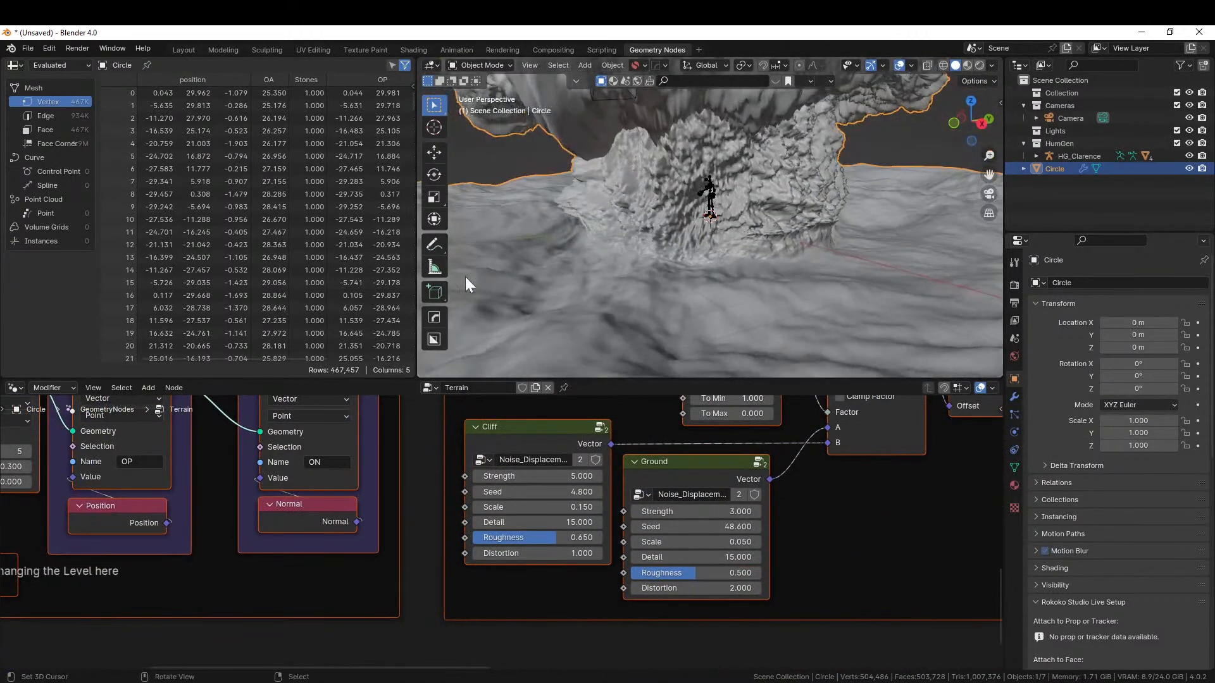
{"action": "left_click_drag", "start_coordinate": [417, 237], "coordinate": [121, 264]}
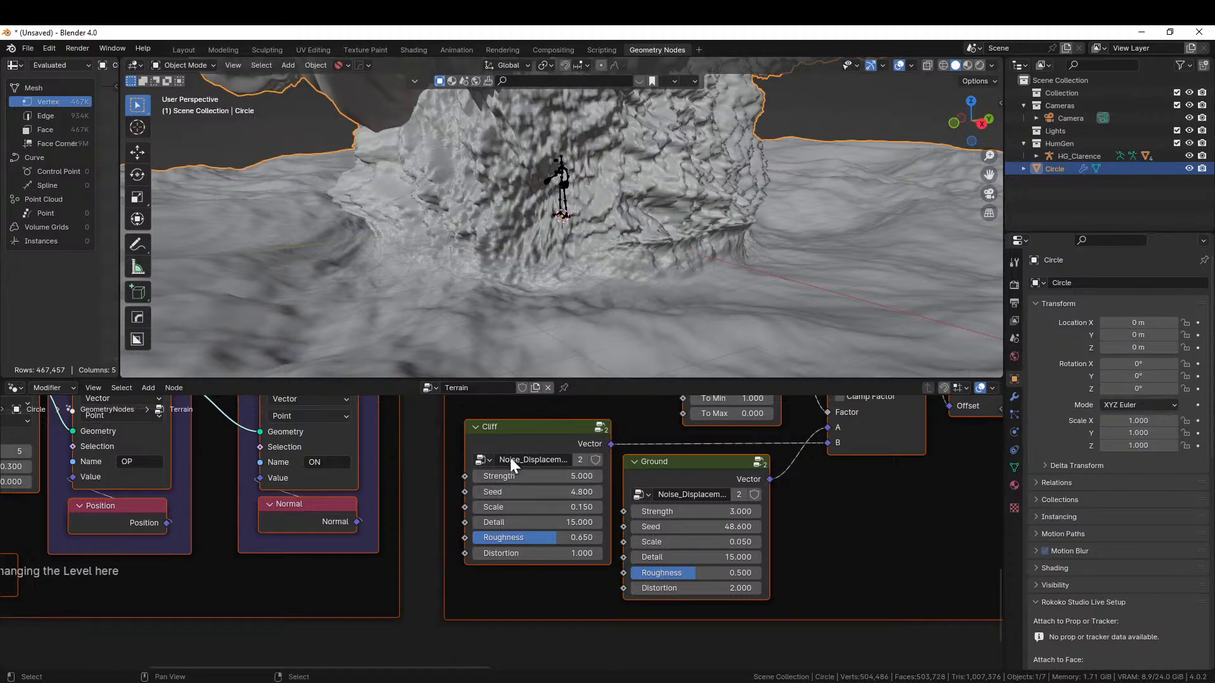
- Make the Cliff node's Noise_Displacement group single-user and widen the node
{"action": "left_click", "coordinate": [519, 430]}
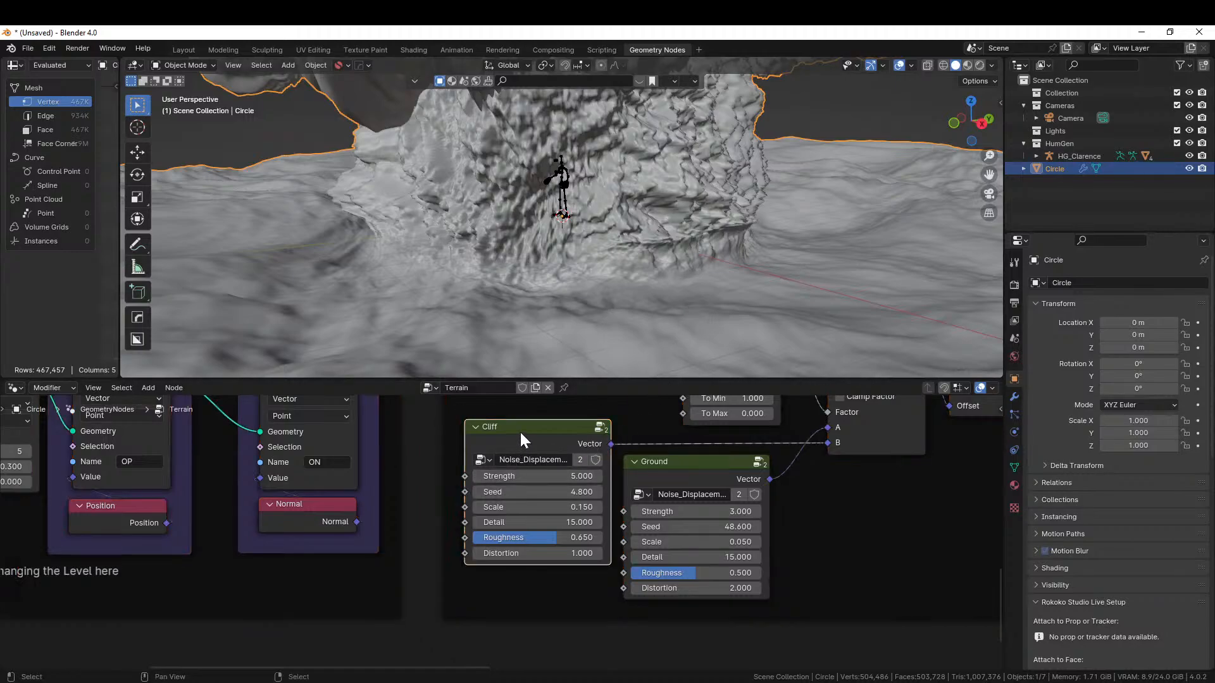
{"action": "left_click", "coordinate": [580, 460]}
{"action": "left_click_drag", "start_coordinate": [466, 453], "coordinate": [405, 453]}
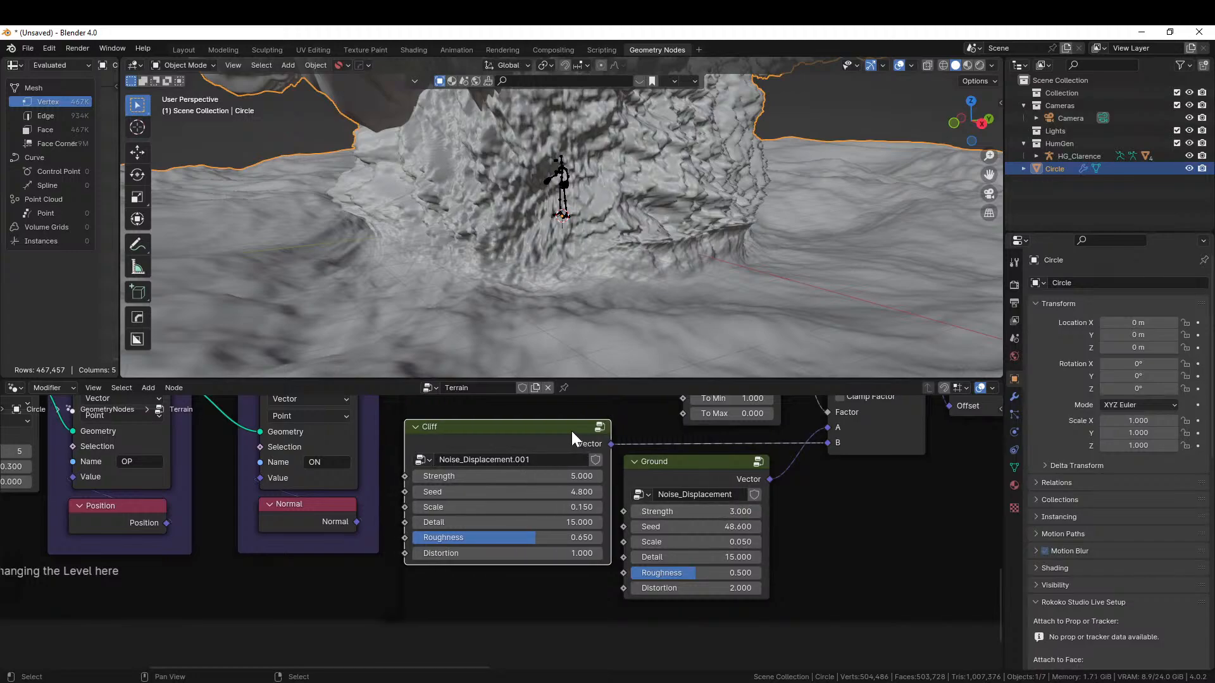
- Open the Cliff node's group for editing and add a Voronoi Texture node above the Noise Texture
{"action": "key", "text": "Tab"}
{"action": "middle_click_drag", "start_coordinate": [571, 442], "coordinate": [430, 422]}
{"action": "scroll", "coordinate": [519, 462], "scroll_direction": "up", "scroll_amount": 3}
{"action": "middle_click_drag", "start_coordinate": [510, 462], "coordinate": [418, 526]}
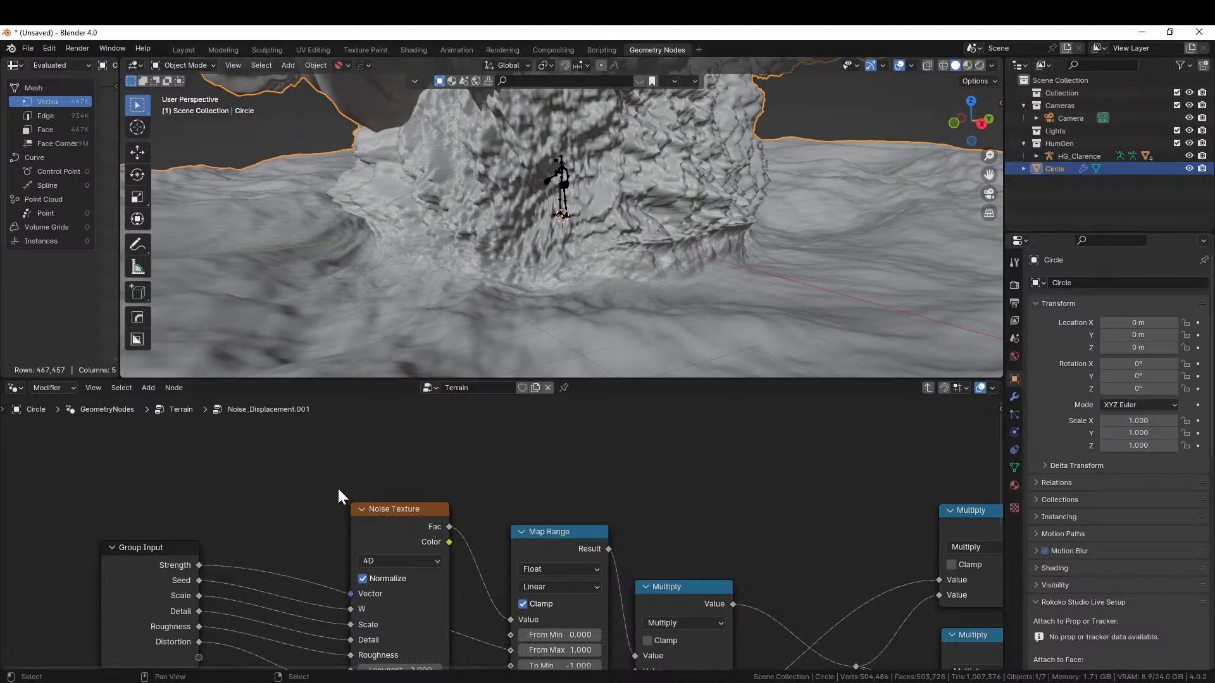
{"action": "middle_click_drag", "start_coordinate": [339, 491], "coordinate": [375, 519]}
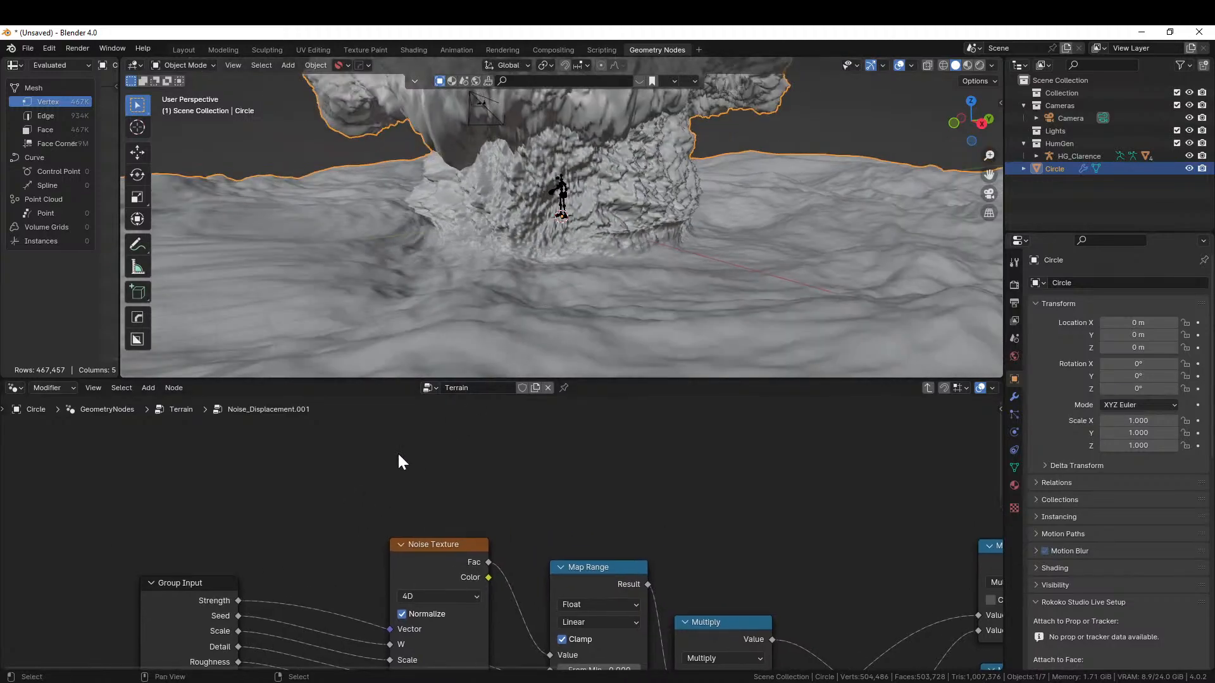
{"action": "key", "text": "shift+a"}
{"action": "left_click", "coordinate": [283, 359]}
{"action": "type", "text": "vor"}
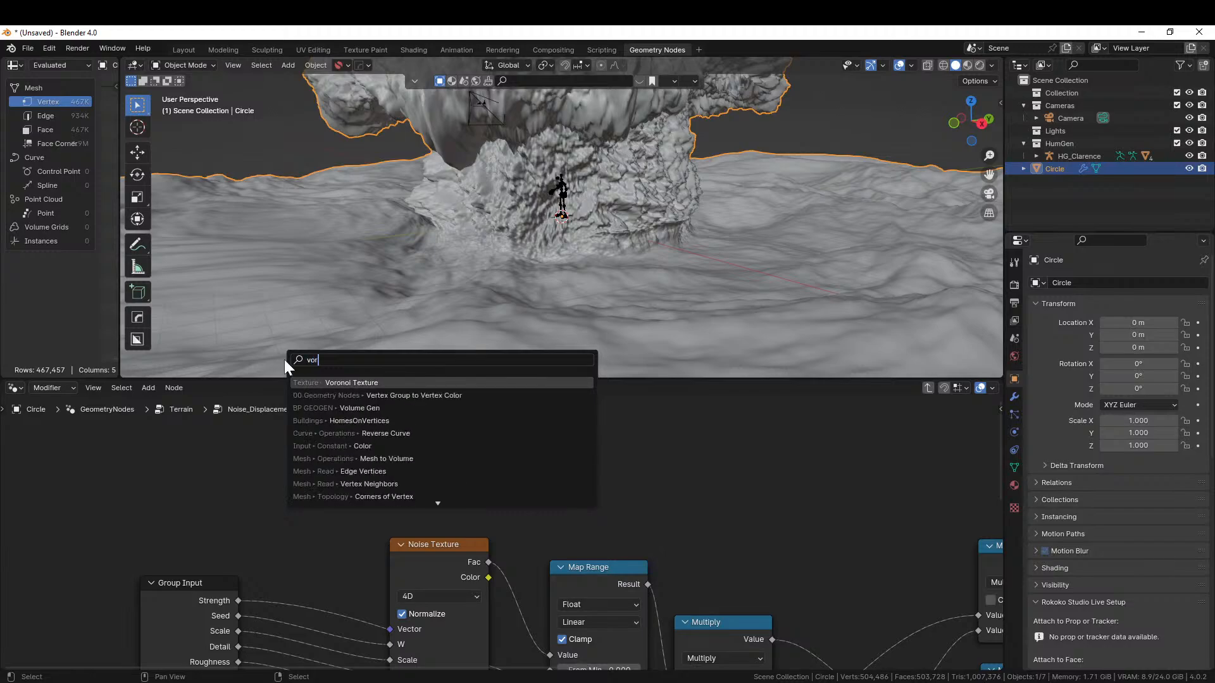
{"action": "left_click", "coordinate": [368, 382]}
{"action": "left_click", "coordinate": [369, 388]}
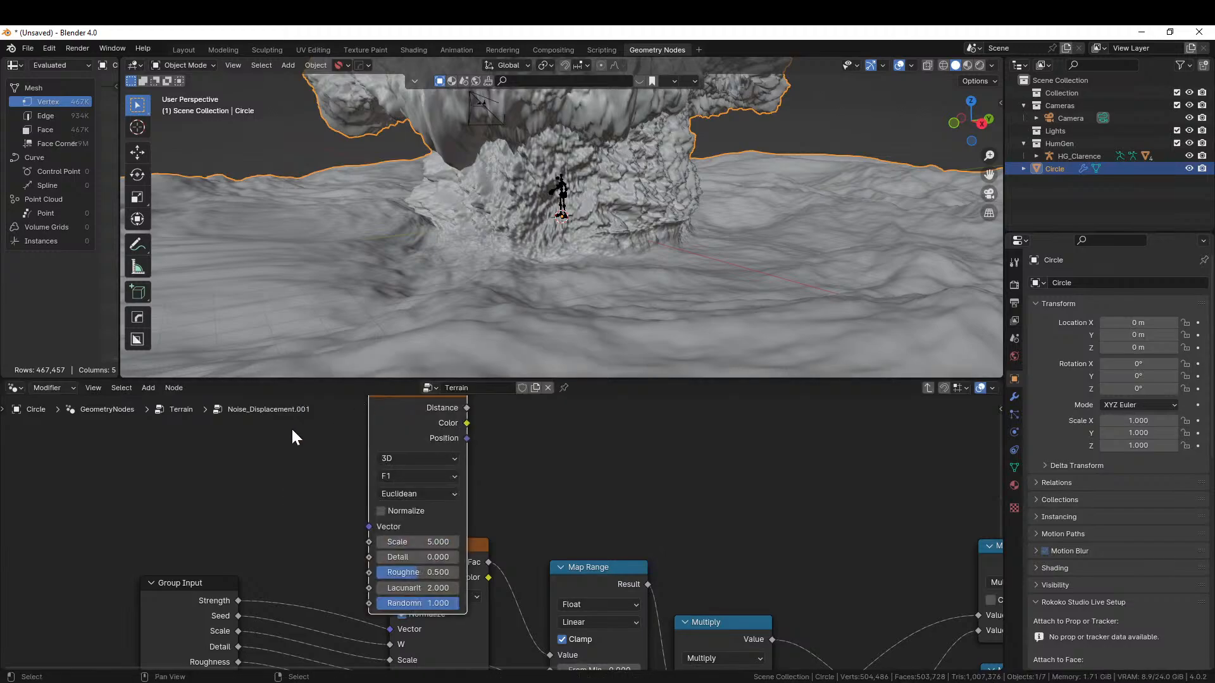
- Move the Voronoi Texture and Noise Texture nodes apart and set the Voronoi Texture to 4D
{"action": "scroll", "coordinate": [282, 475], "scroll_direction": "down", "scroll_amount": 2}
{"action": "left_click_drag", "start_coordinate": [451, 426], "coordinate": [370, 421]}
{"action": "mouse_move", "coordinate": [435, 493]}
{"action": "middle_mouse_down"}
{"action": "mouse_move", "coordinate": [466, 413]}
{"action": "mouse_move", "coordinate": [442, 470]}
{"action": "middle_mouse_up"}
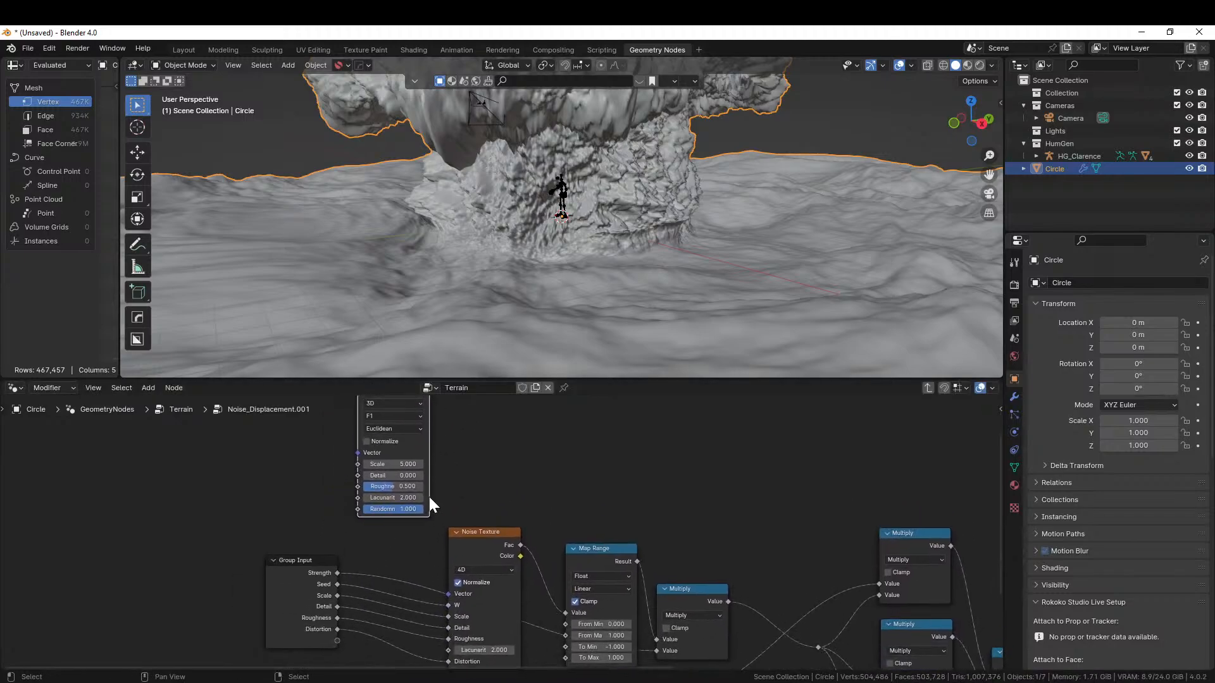
{"action": "left_click_drag", "start_coordinate": [472, 531], "coordinate": [516, 431]}
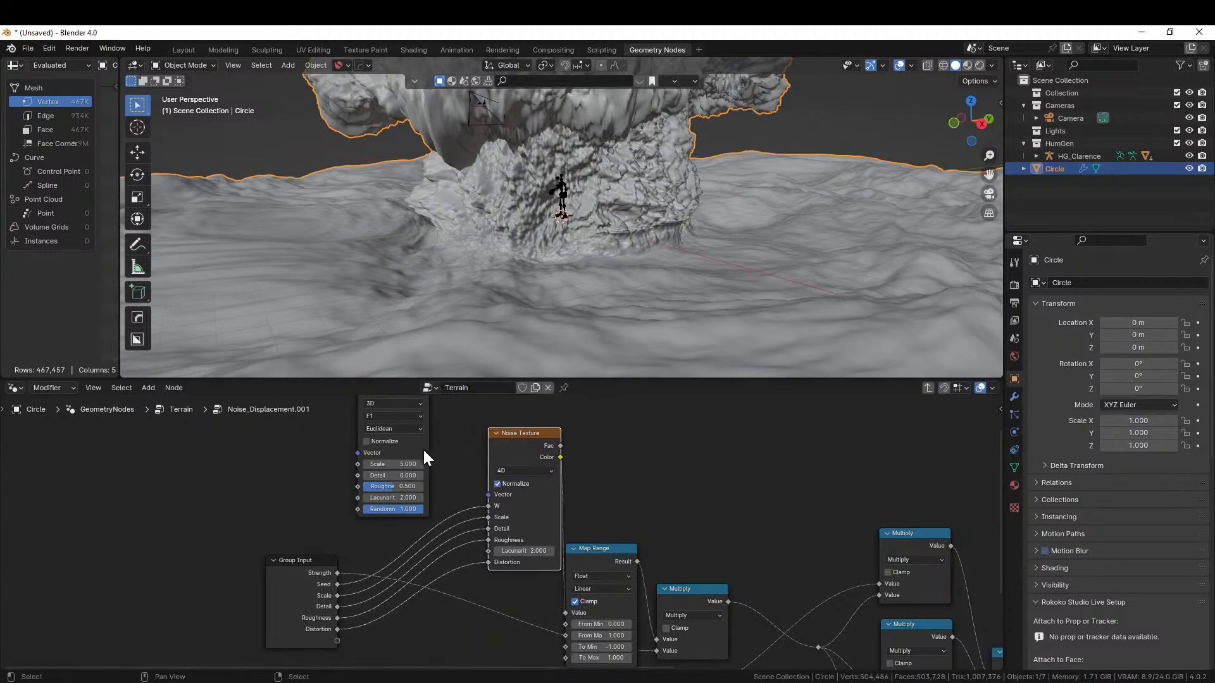
{"action": "left_click", "coordinate": [408, 403]}
{"action": "left_click", "coordinate": [382, 461]}
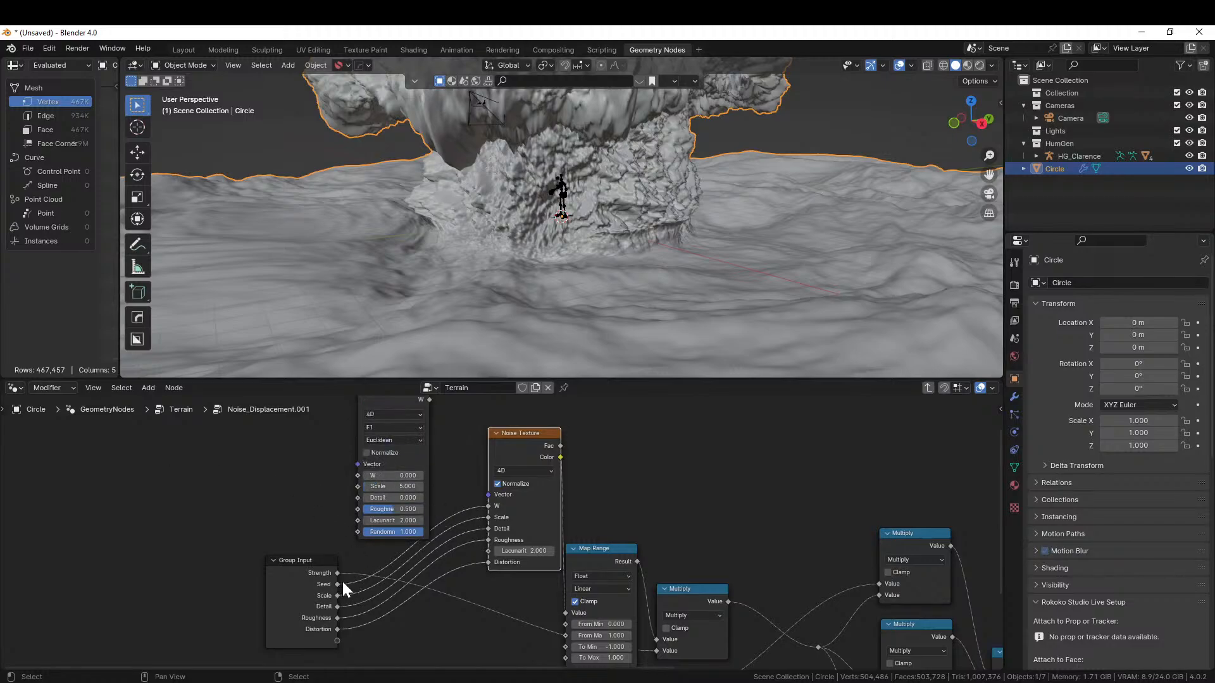
- Connect Group Input Seed to the Voronoi Texture's Vector and Scale to its Scale, and spread the nodes with Voronoi above Noise
{"action": "left_click_drag", "start_coordinate": [340, 583], "coordinate": [363, 469]}
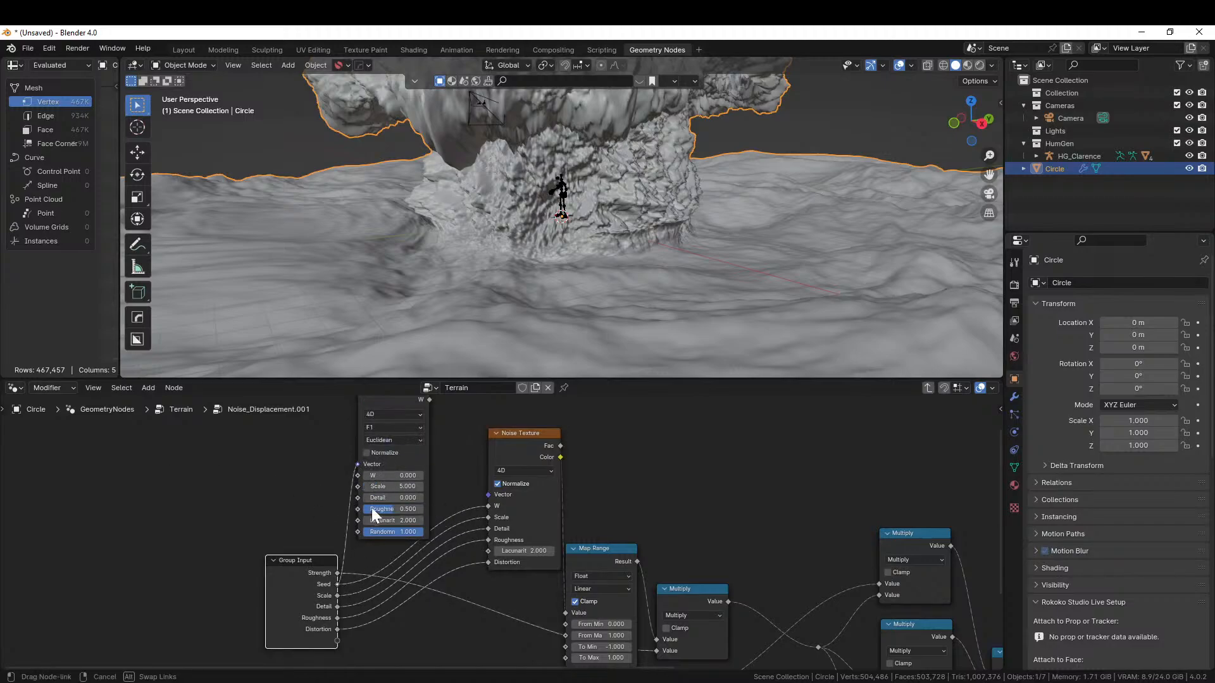
{"action": "left_click_drag", "start_coordinate": [354, 588], "coordinate": [377, 473]}
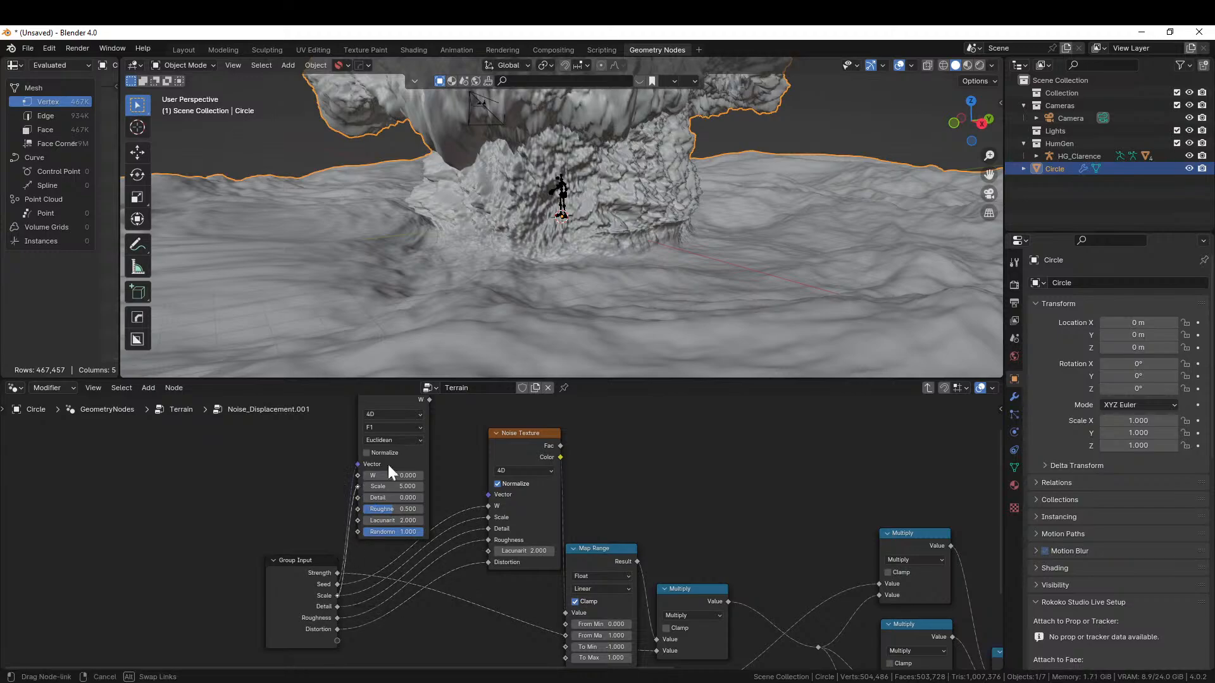
{"action": "left_click_drag", "start_coordinate": [447, 451], "coordinate": [443, 450]}
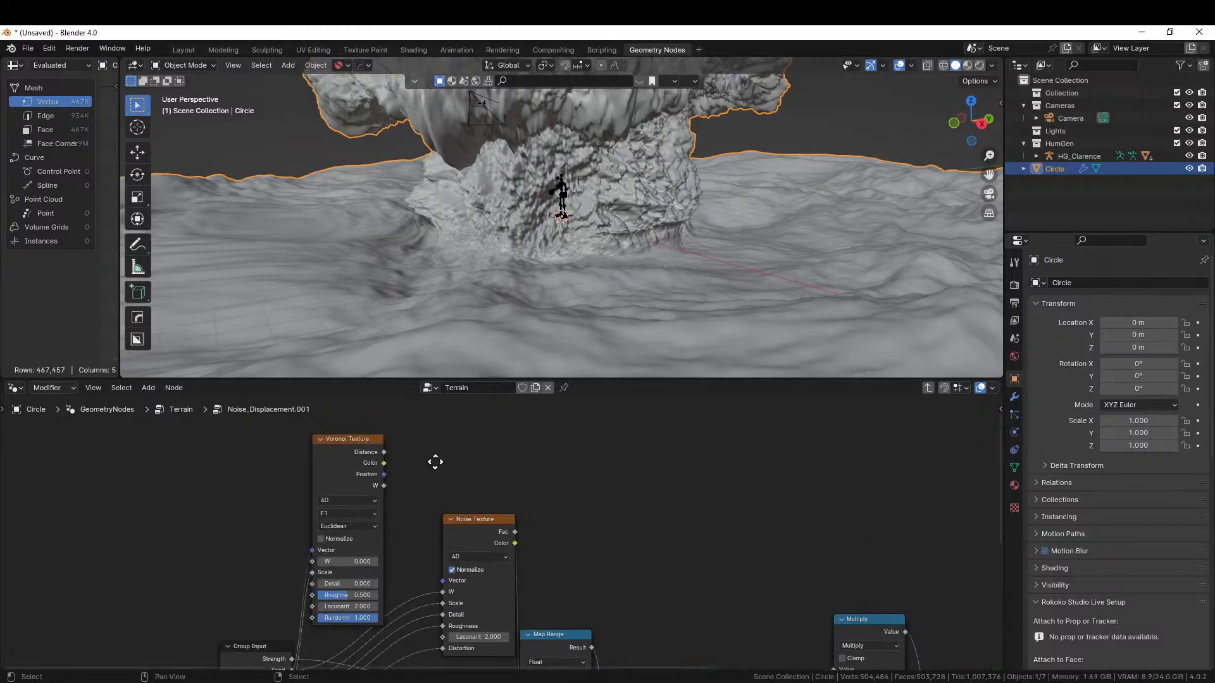
{"action": "left_click_drag", "start_coordinate": [354, 439], "coordinate": [482, 473]}
{"action": "middle_click_drag", "start_coordinate": [384, 526], "coordinate": [395, 559]}
{"action": "left_click_drag", "start_coordinate": [277, 601], "coordinate": [187, 475]}
{"action": "middle_click_drag", "start_coordinate": [404, 497], "coordinate": [404, 598]}
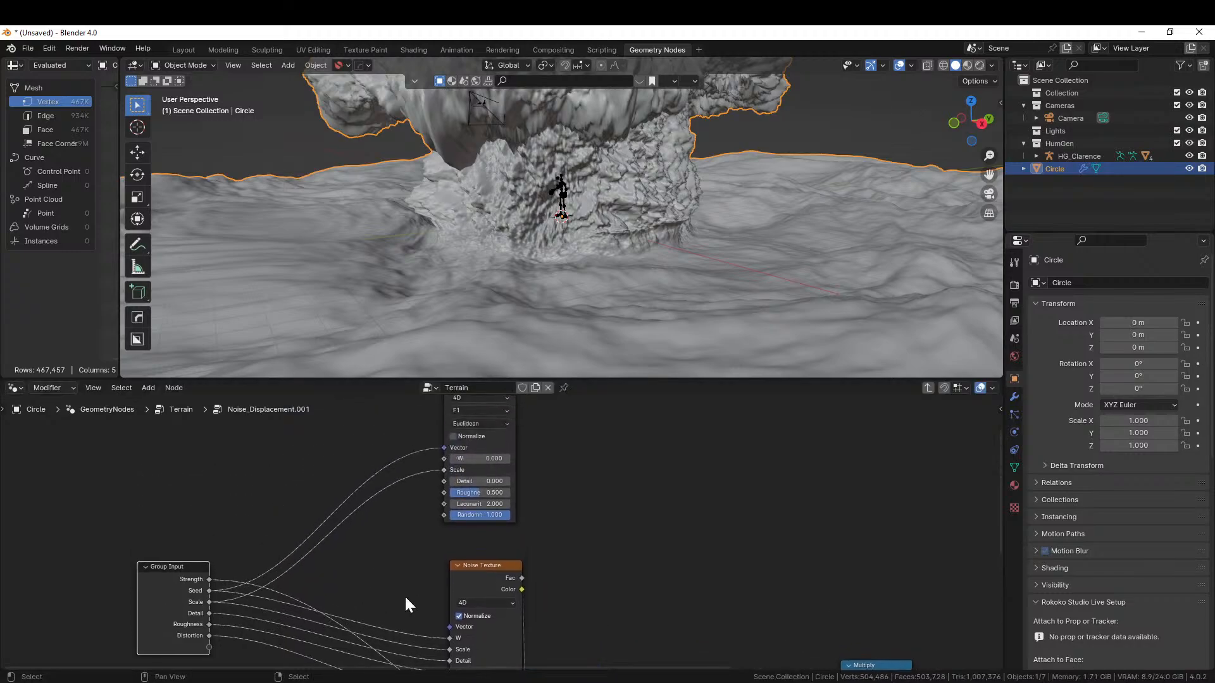
- Connect Group Input Detail, Roughness and Distortion to the Voronoi Texture's Detail, Roughness and Lacunarity inputs
{"action": "left_click_drag", "start_coordinate": [209, 614], "coordinate": [452, 484]}
{"action": "left_click_drag", "start_coordinate": [297, 604], "coordinate": [445, 503]}
{"action": "left_click_drag", "start_coordinate": [211, 636], "coordinate": [435, 535]}
{"action": "scroll", "coordinate": [515, 500], "scroll_direction": "down", "scroll_amount": 3}
{"action": "scroll", "coordinate": [488, 479], "scroll_direction": "up", "scroll_amount": 4}
{"action": "scroll", "coordinate": [488, 487], "scroll_direction": "up", "scroll_amount": 3}
{"action": "middle_click_drag", "start_coordinate": [483, 502], "coordinate": [422, 561]}
{"action": "scroll", "coordinate": [424, 520], "scroll_direction": "down", "scroll_amount": 4}
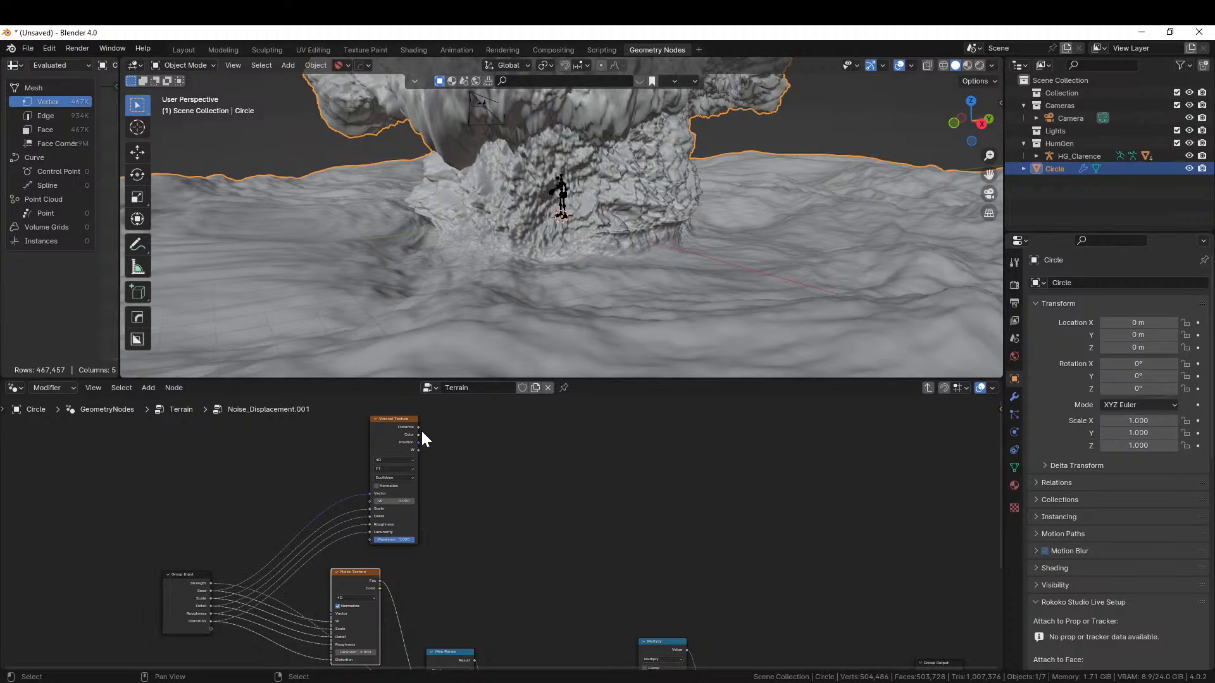
- Connect the Voronoi Texture's Distance output to the Map Range node's Value input in place of the Noise Texture
{"action": "left_click_drag", "start_coordinate": [418, 427], "coordinate": [429, 611]}
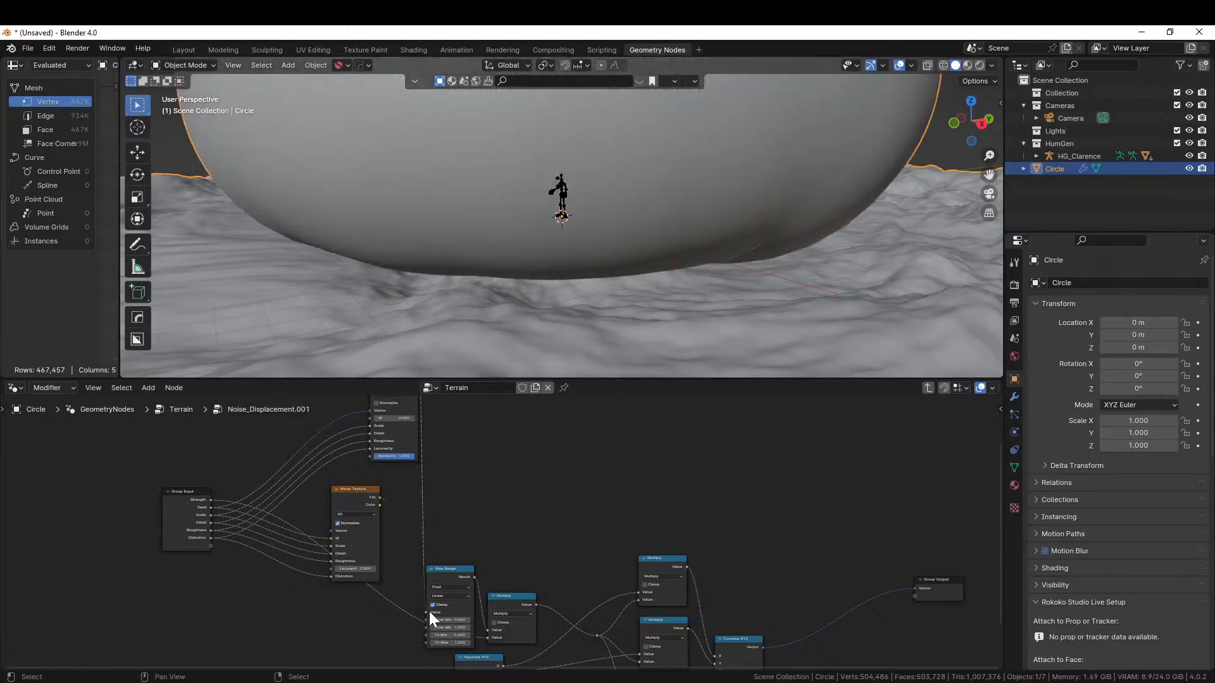
{"action": "middle_click_drag", "start_coordinate": [617, 239], "coordinate": [638, 214]}
{"action": "scroll", "coordinate": [538, 434], "scroll_direction": "up", "scroll_amount": 3}
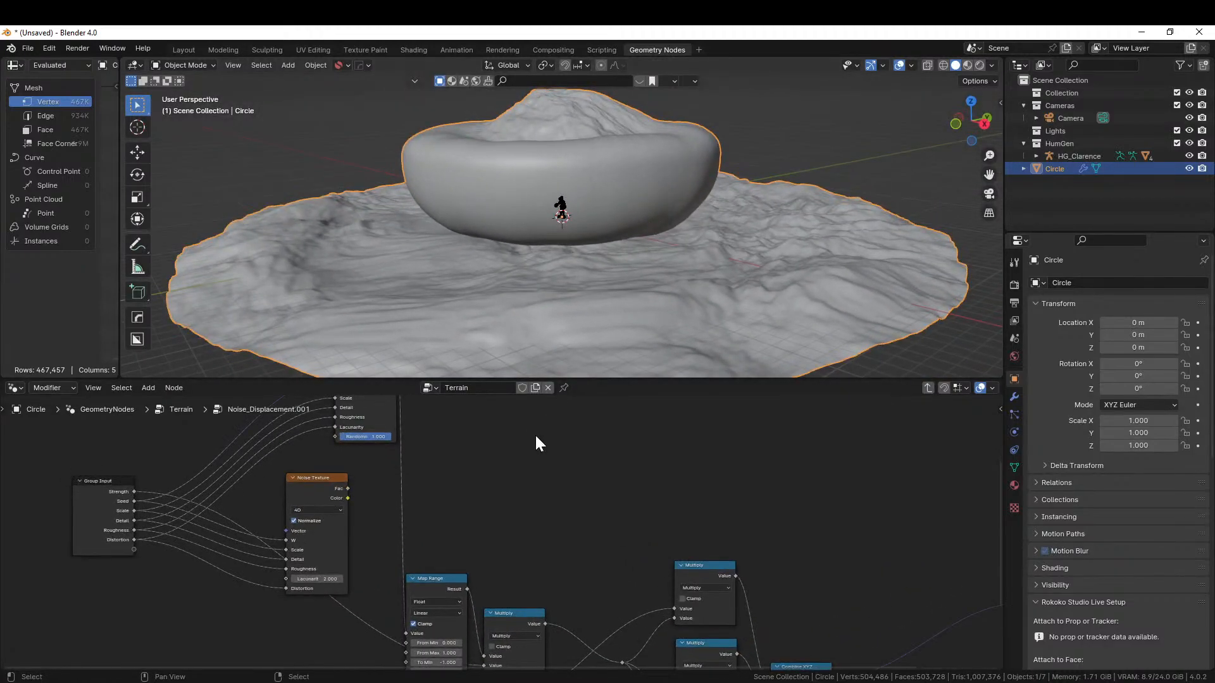
- Try a different W value on the Voronoi Texture node
{"action": "middle_click_drag", "start_coordinate": [535, 434], "coordinate": [591, 567]}
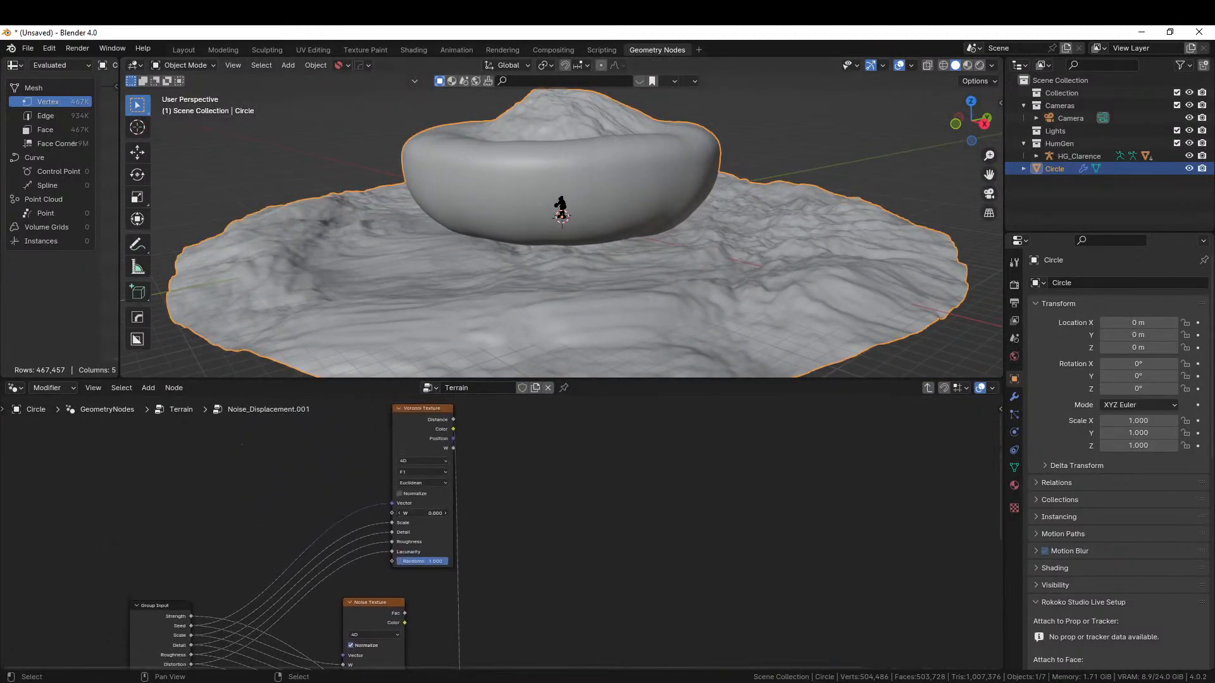
{"action": "left_click_drag", "start_coordinate": [445, 517], "coordinate": [480, 511]}
{"action": "scroll", "coordinate": [484, 518], "scroll_direction": "down", "scroll_amount": 1}
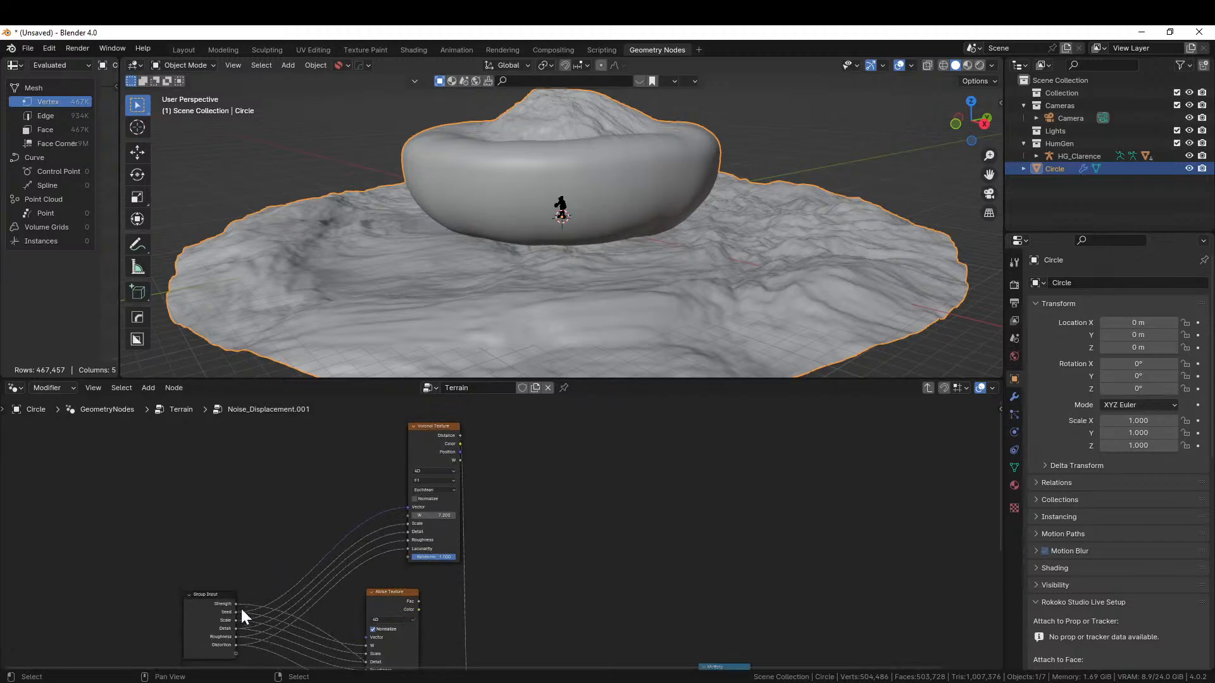
- Move the Seed link on the Voronoi Texture from the Vector input to the W input
{"action": "left_click_drag", "start_coordinate": [412, 507], "coordinate": [412, 517]}
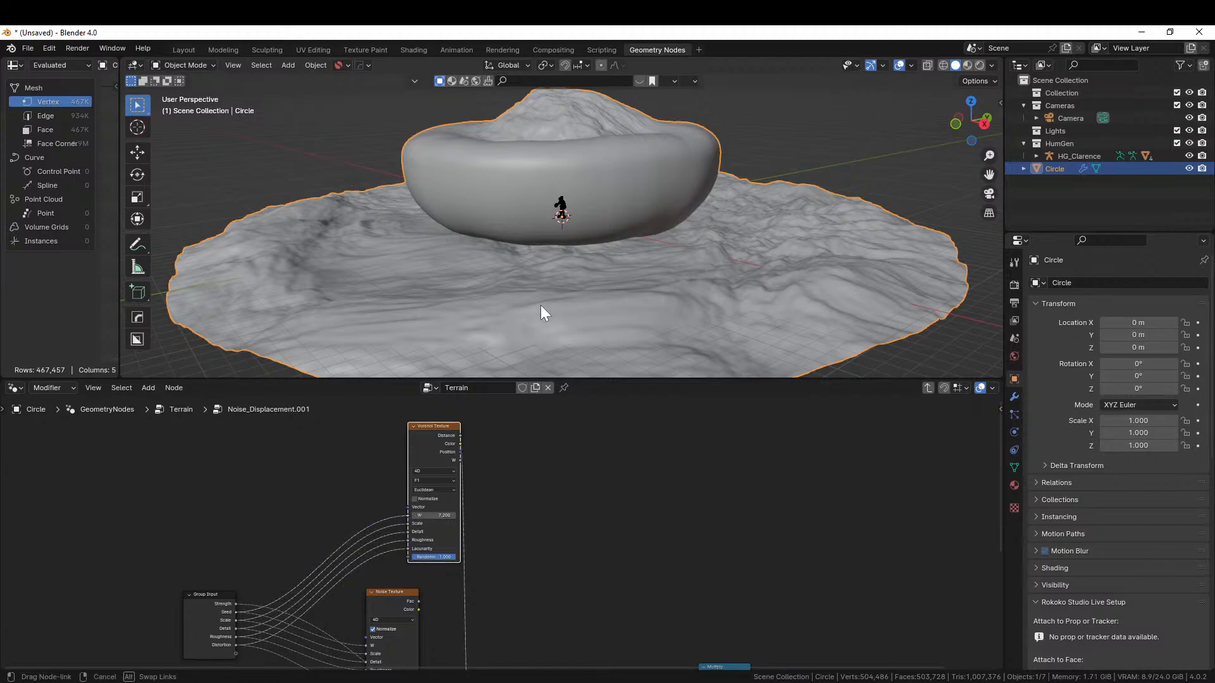
{"action": "left_click_drag", "start_coordinate": [540, 306], "coordinate": [540, 306]}
{"action": "middle_click_drag", "start_coordinate": [541, 307], "coordinate": [473, 288]}
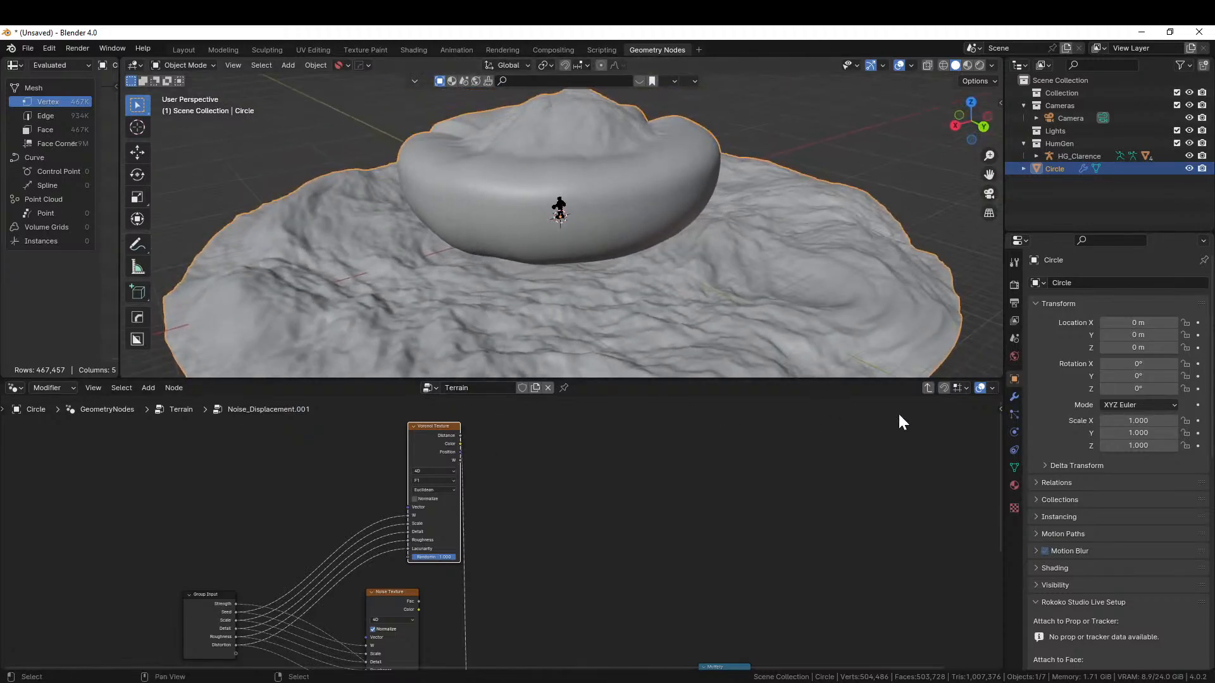
- Return to the parent Terrain tree and set the Cliff node's Scale to 0.950
{"action": "left_click", "coordinate": [927, 388]}
{"action": "scroll", "coordinate": [724, 446], "scroll_direction": "up", "scroll_amount": 5}
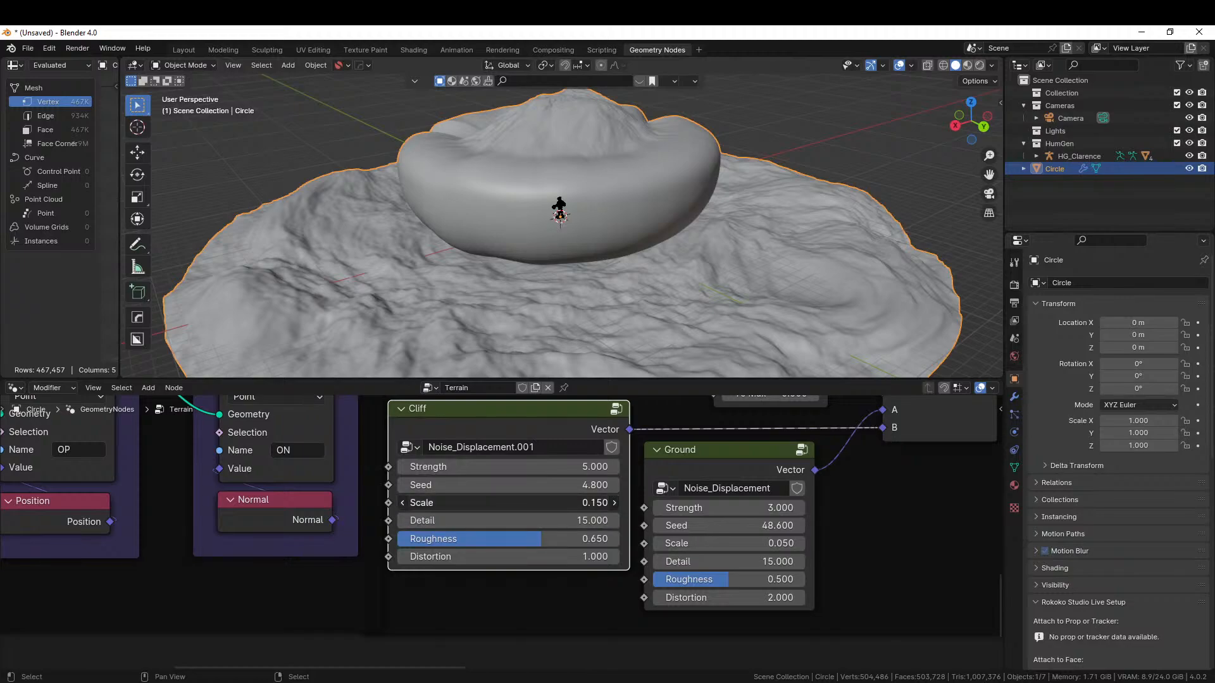
{"action": "left_click_drag", "start_coordinate": [477, 500], "coordinate": [528, 500]}
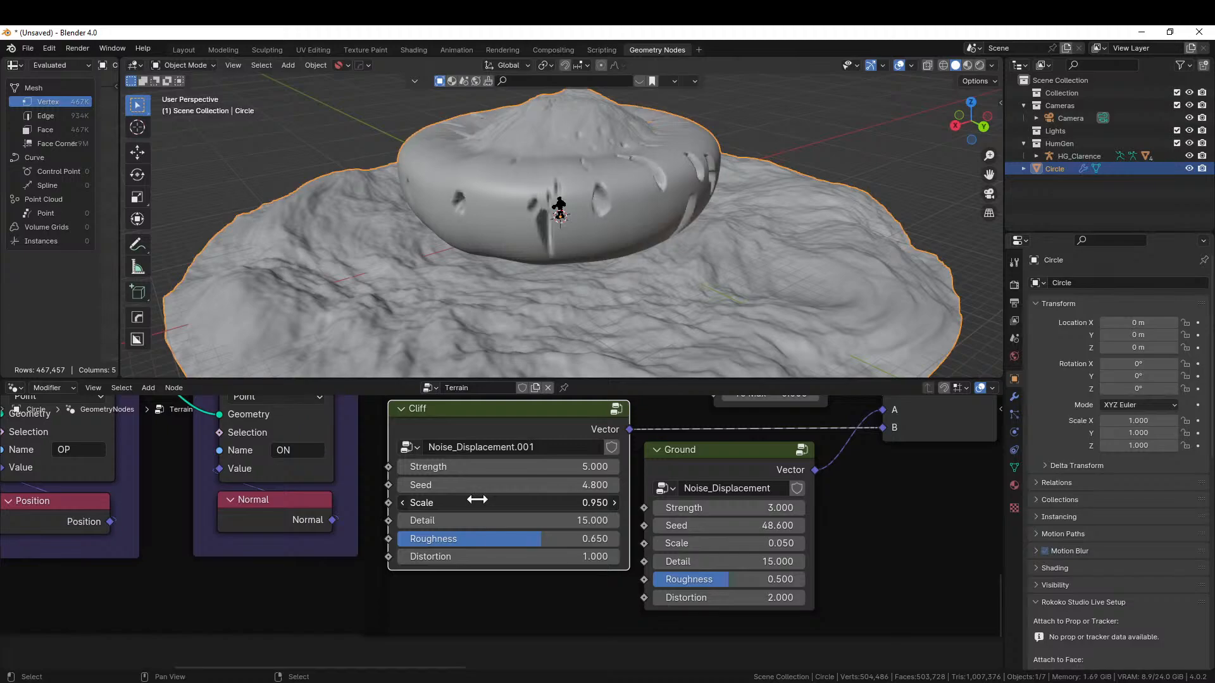
- Set the Cliff node's Scale to 50 and its Strength to 1
{"action": "left_click_drag", "start_coordinate": [534, 501], "coordinate": [622, 501]}
{"action": "left_click", "coordinate": [534, 500]}
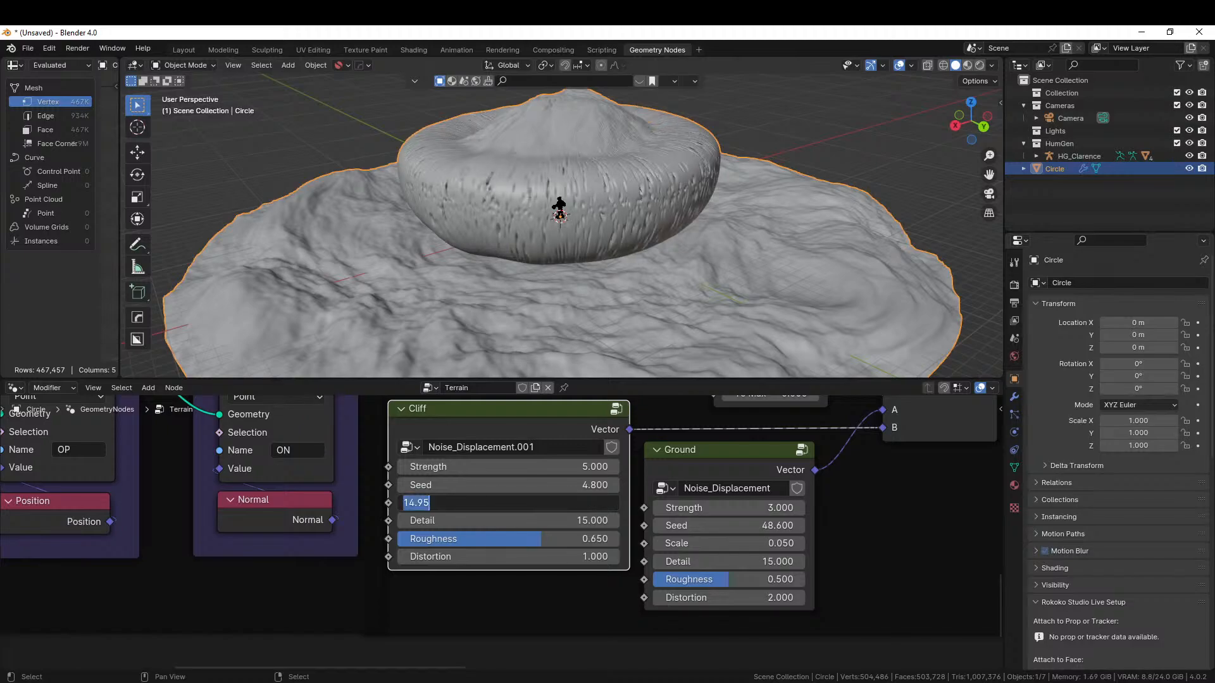
{"action": "type", "text": "50"}
{"action": "key", "text": "shift+Tab"}
{"action": "key", "text": "shift+Tab"}
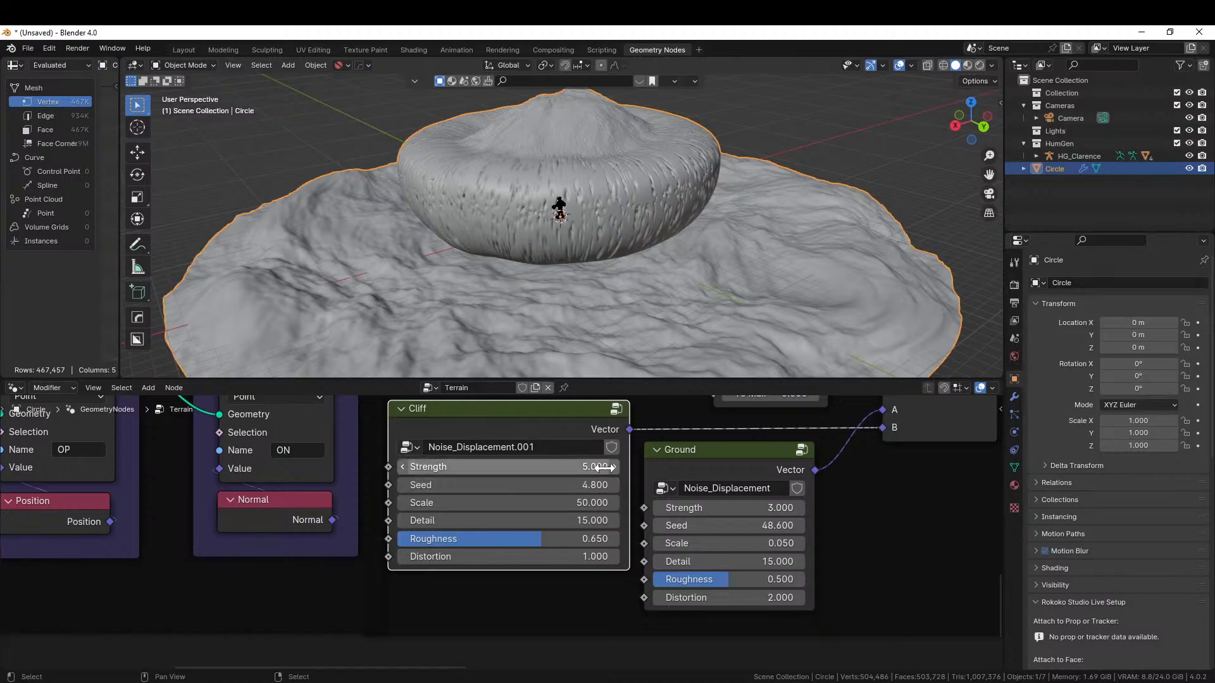
{"action": "type", "text": "1"}
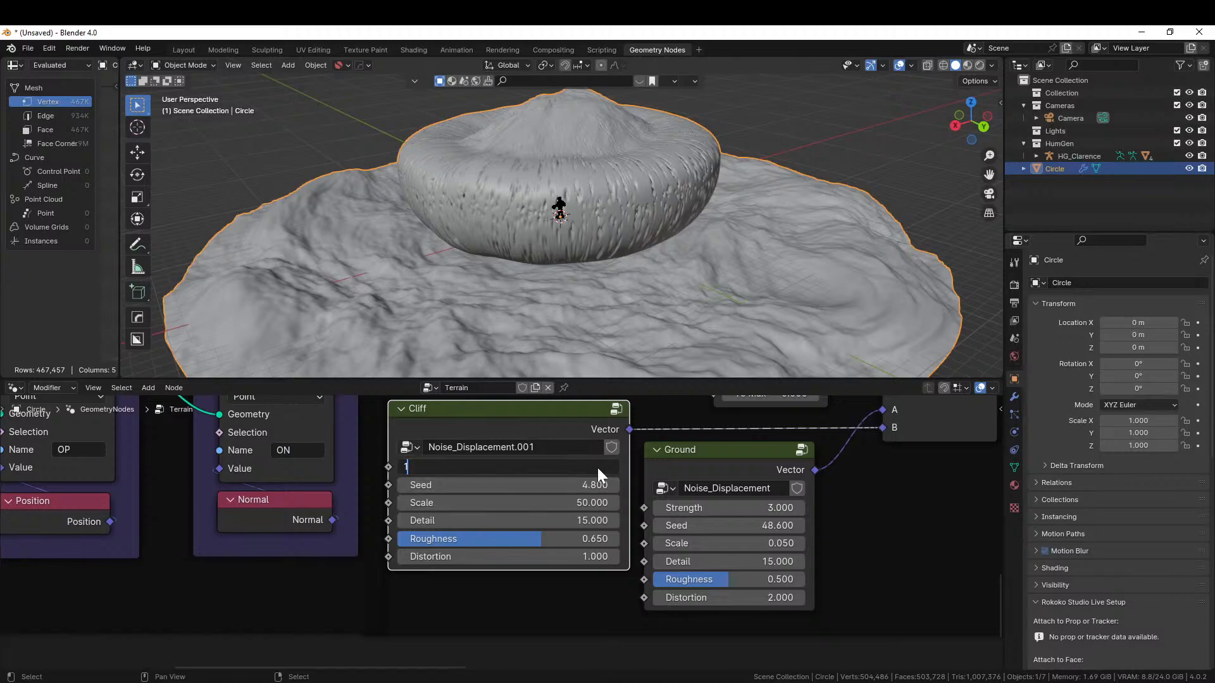
{"action": "key", "text": "Return"}
- Open the Cliff node's Noise_Displacement.001 group for editing and move the Noise Texture node up beside the Voronoi Texture node
{"action": "scroll", "coordinate": [697, 213], "scroll_direction": "up", "scroll_amount": 4}
{"action": "middle_click_drag", "start_coordinate": [698, 211], "coordinate": [459, 219]}
{"action": "middle_click_drag", "start_coordinate": [425, 228], "coordinate": [294, 184]}
{"action": "scroll", "coordinate": [526, 162], "scroll_direction": "up", "scroll_amount": 5}
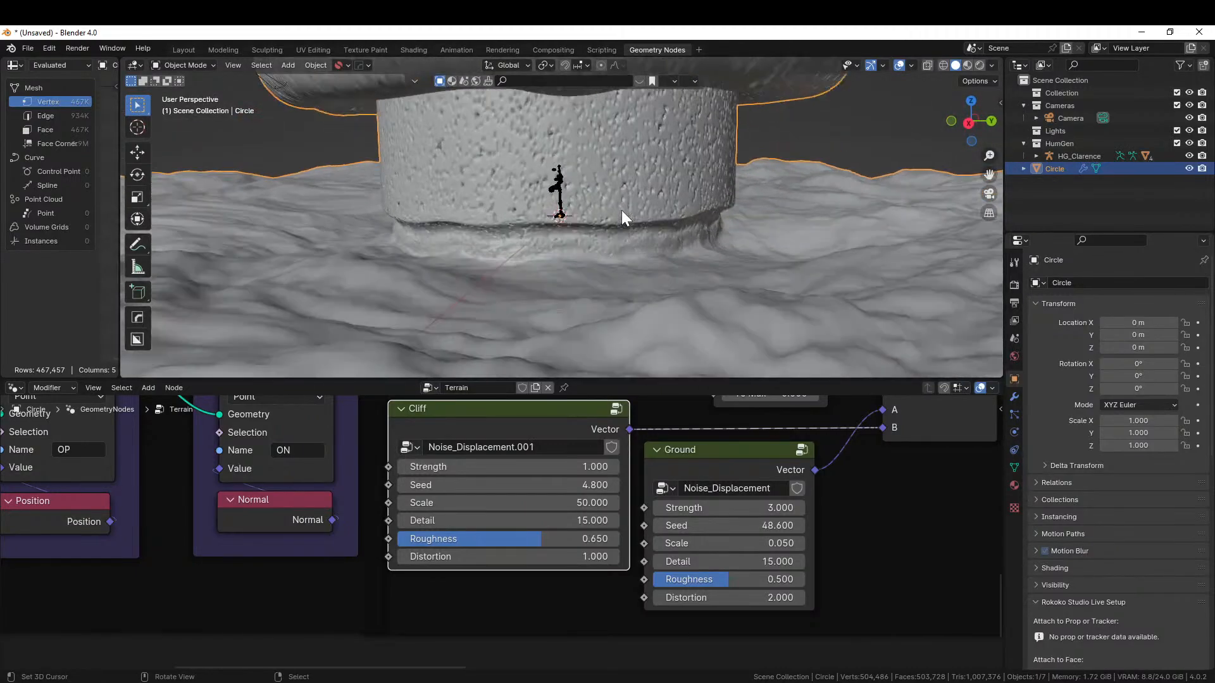
{"action": "middle_click_drag", "start_coordinate": [548, 313], "coordinate": [486, 312]}
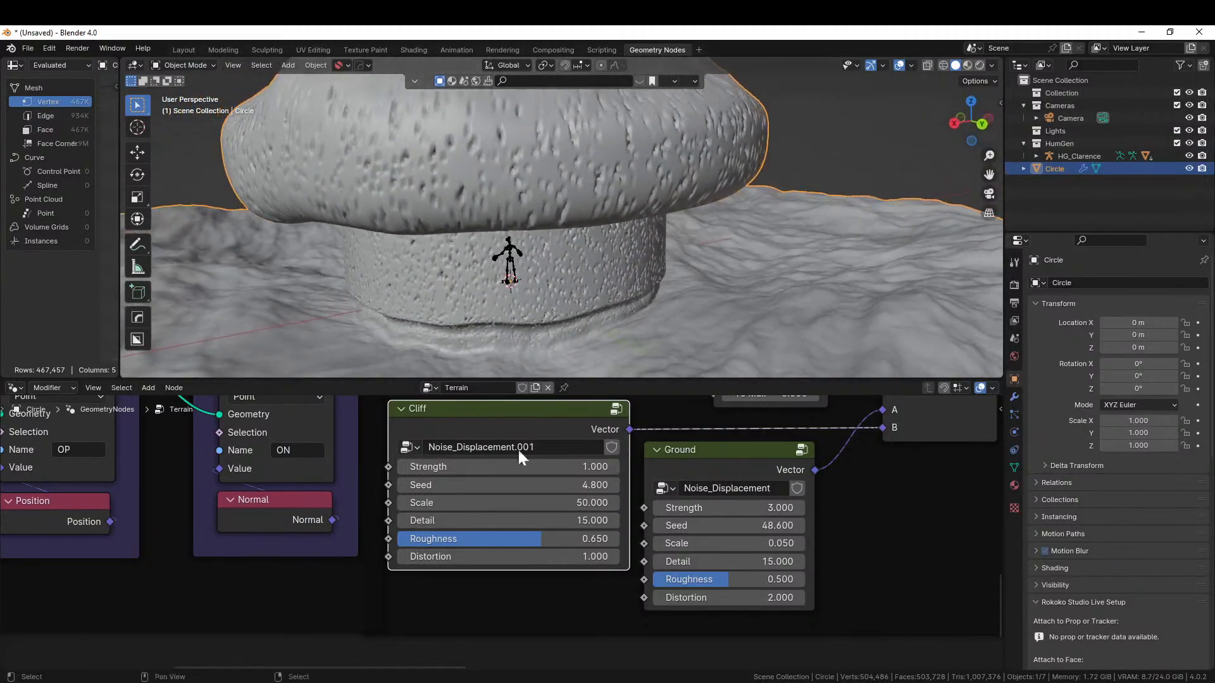
{"action": "middle_click_drag", "start_coordinate": [456, 451], "coordinate": [440, 507]}
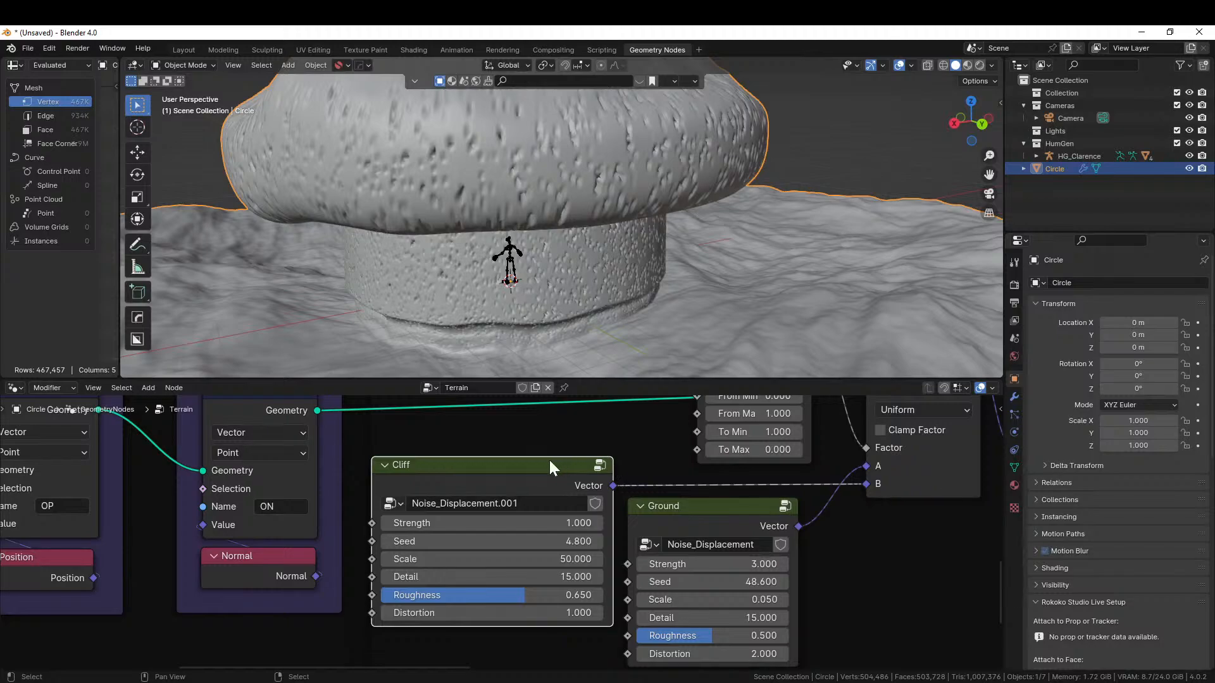
{"action": "key", "text": "Tab"}
{"action": "scroll", "coordinate": [515, 510], "scroll_direction": "down", "scroll_amount": 4}
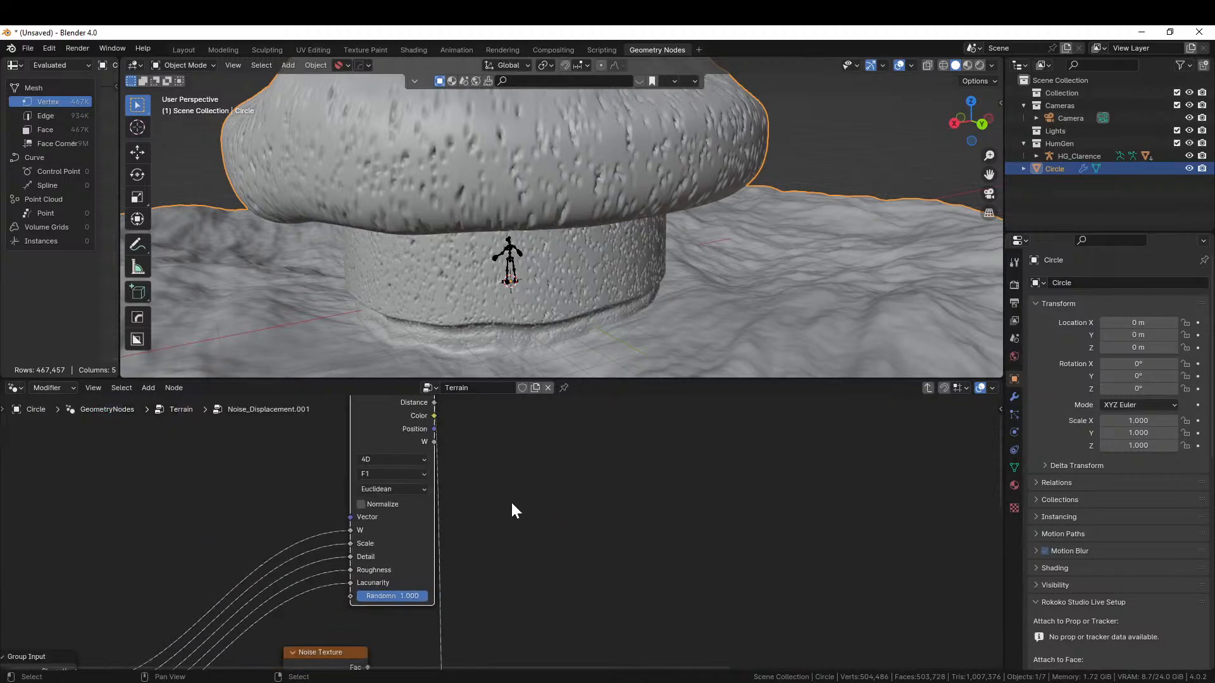
{"action": "middle_click_drag", "start_coordinate": [567, 479], "coordinate": [623, 432]}
{"action": "left_click_drag", "start_coordinate": [457, 541], "coordinate": [345, 408]}
{"action": "middle_click_drag", "start_coordinate": [403, 442], "coordinate": [404, 485]}
{"action": "scroll", "coordinate": [404, 485], "scroll_direction": "up", "scroll_amount": 2}
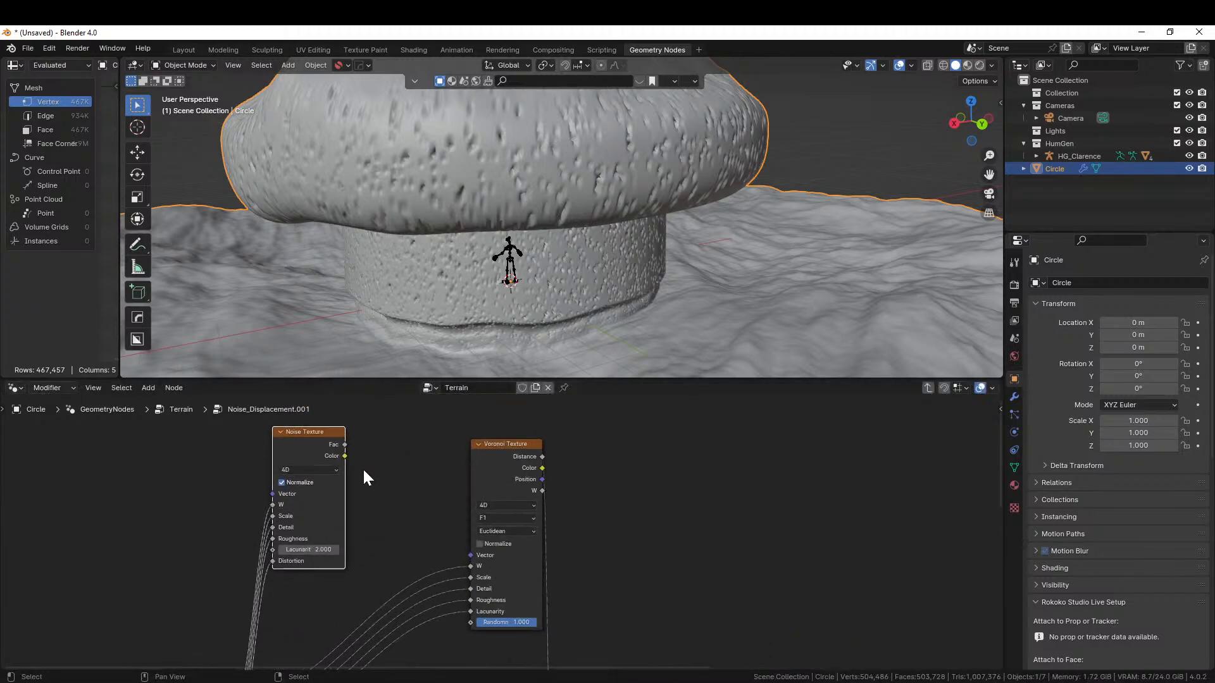
- Connect the Noise Texture's Color output to the Voronoi Texture's Vector input and cut the links feeding the Noise Texture's inputs
{"action": "left_click_drag", "start_coordinate": [344, 456], "coordinate": [475, 556]}
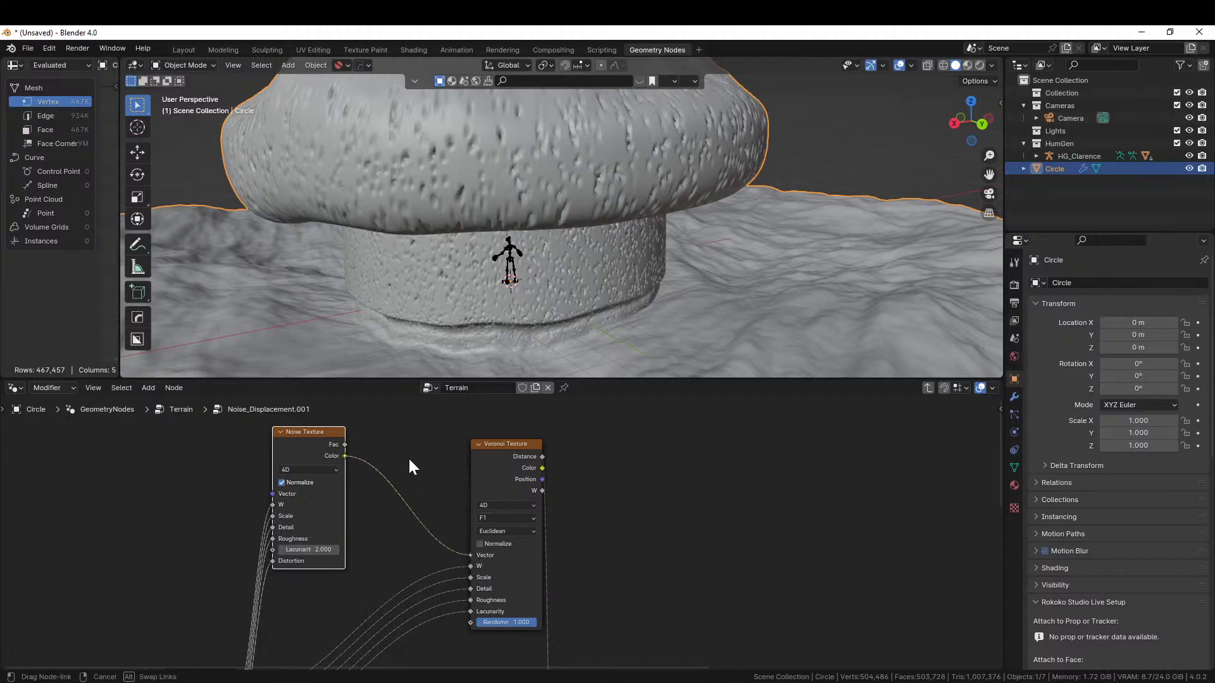
{"action": "middle_click_drag", "start_coordinate": [613, 314], "coordinate": [756, 210]}
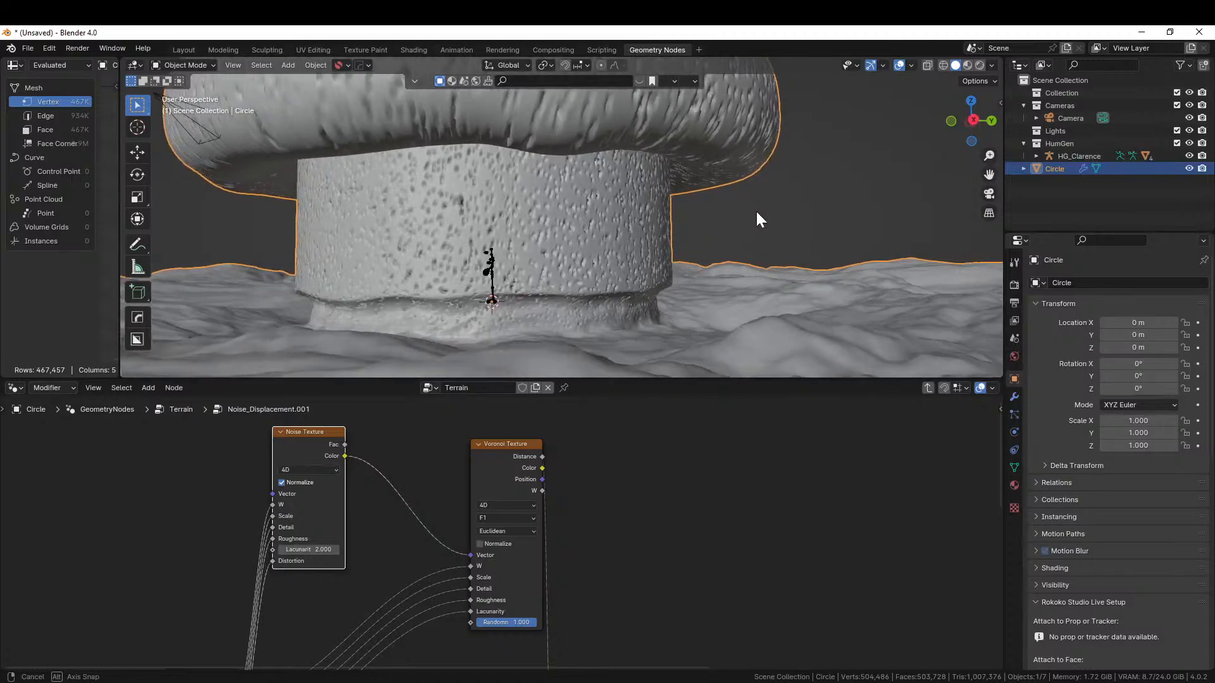
{"action": "right_click_drag", "start_coordinate": [238, 568], "coordinate": [291, 627], "text": "ctrl"}
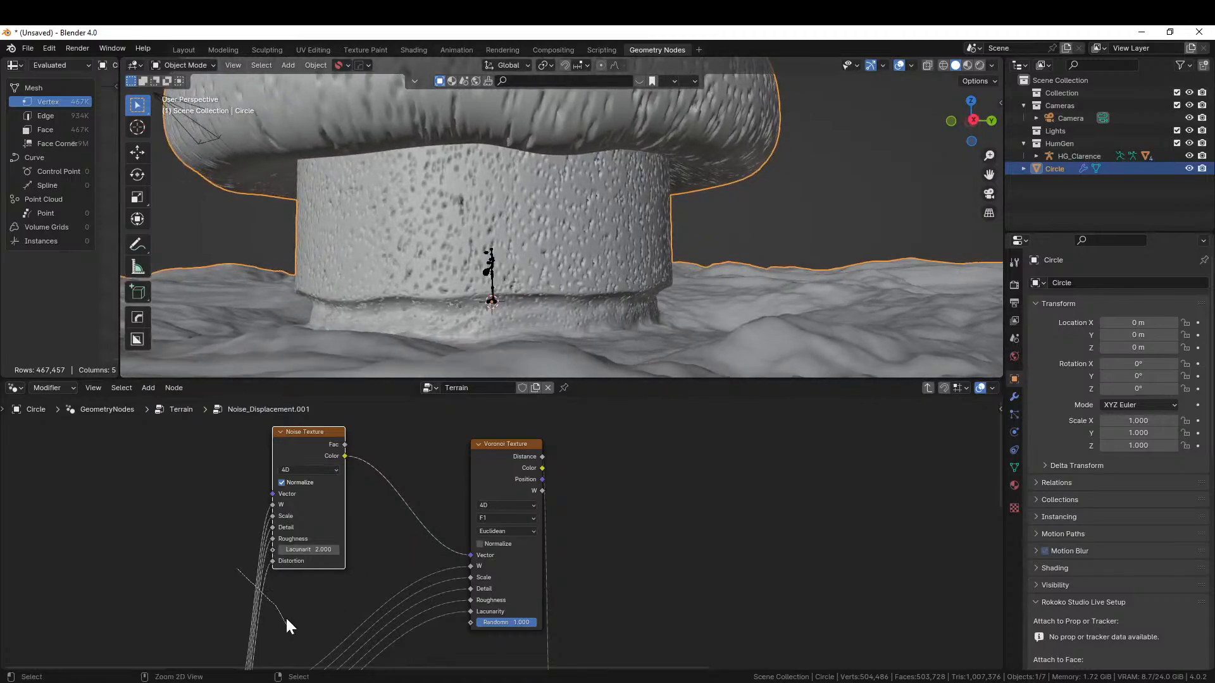
{"action": "right_click_drag", "start_coordinate": [255, 553], "coordinate": [256, 552], "text": "ctrl"}
- Set the Noise Texture node's Scale to 10
{"action": "scroll", "coordinate": [262, 549], "scroll_direction": "up", "scroll_amount": 1}
{"action": "middle_click_drag", "start_coordinate": [380, 551], "coordinate": [469, 572]}
{"action": "scroll", "coordinate": [468, 572], "scroll_direction": "up", "scroll_amount": 1}
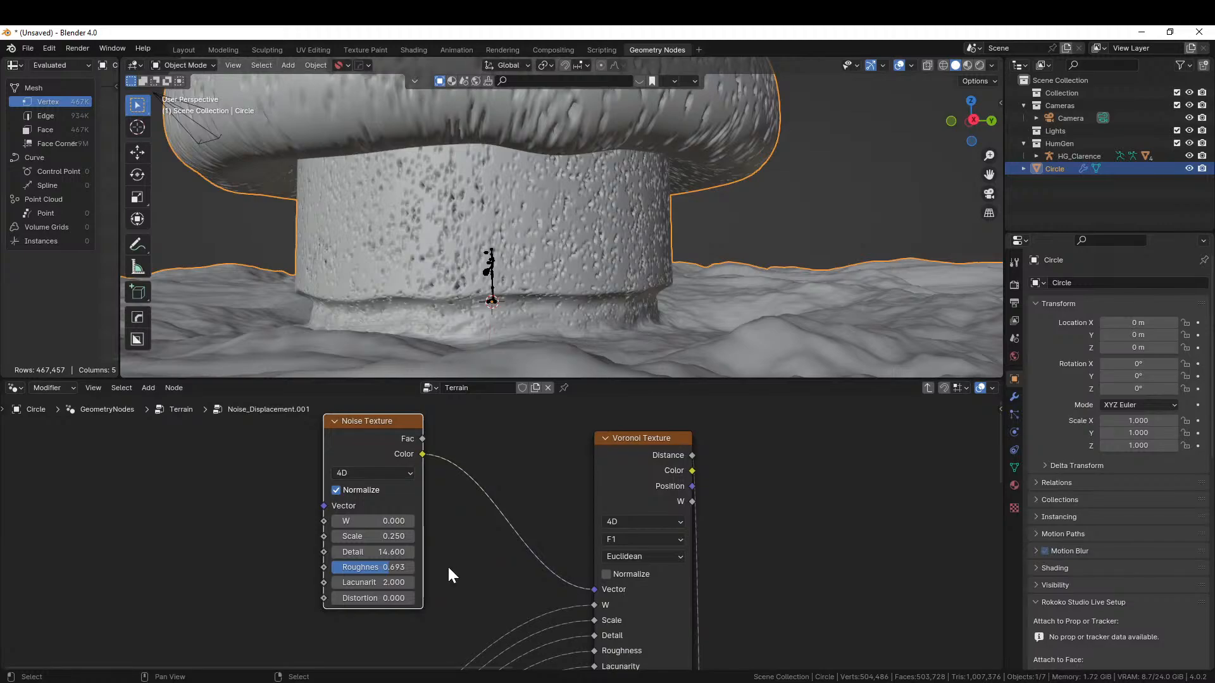
{"action": "left_click", "coordinate": [373, 536]}
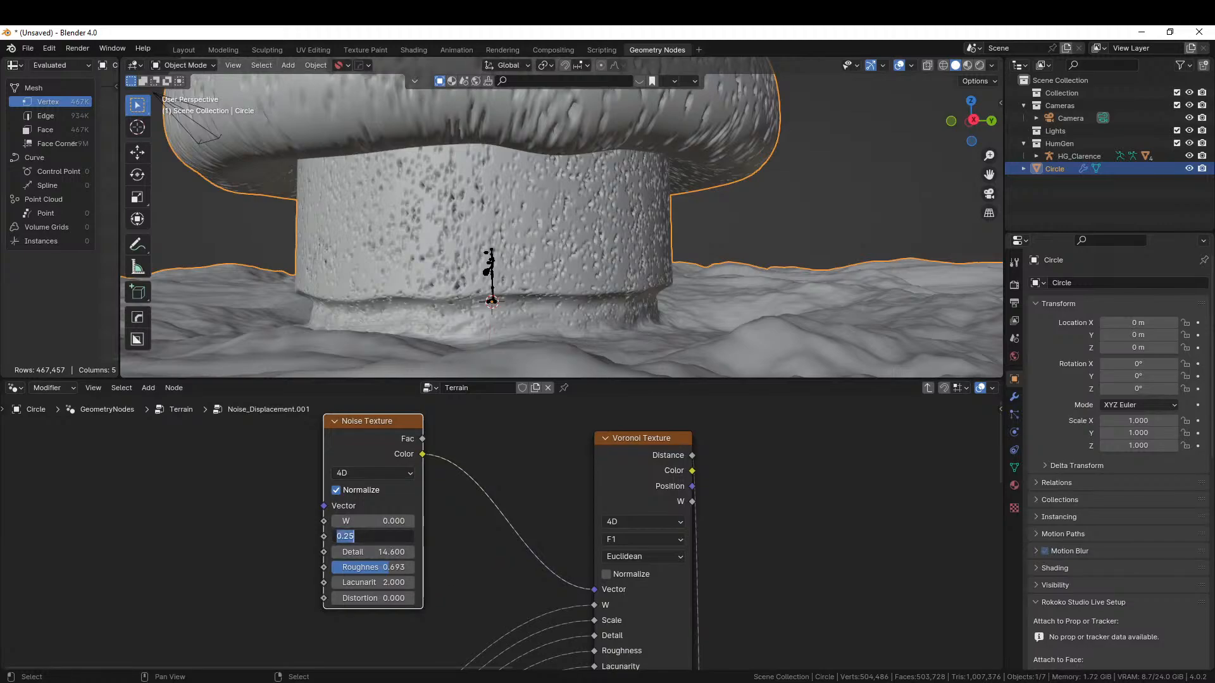
{"action": "type", "text": "10"}
{"action": "key", "text": "Return"}
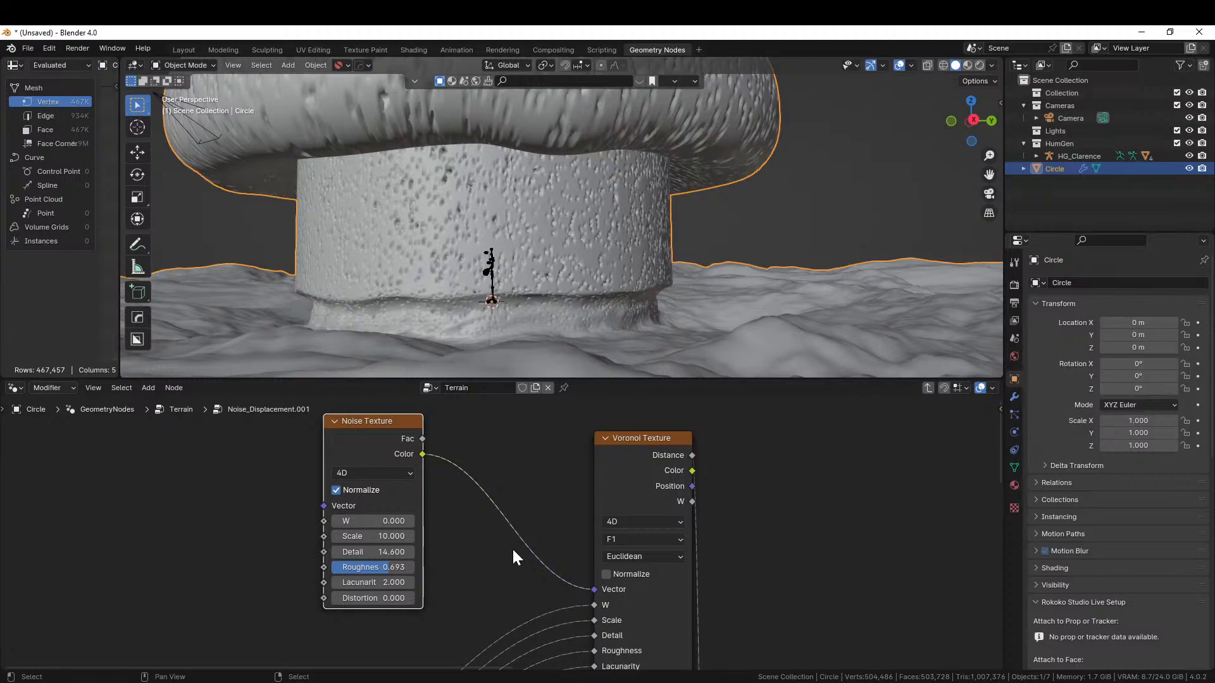
- Examine the displaced cliff surface and the Noise Texture, Voronoi Texture and Map Range nodes inside the group
{"action": "middle_click_drag", "start_coordinate": [403, 320], "coordinate": [600, 127]}
{"action": "scroll", "coordinate": [540, 439], "scroll_direction": "up", "scroll_amount": 1}
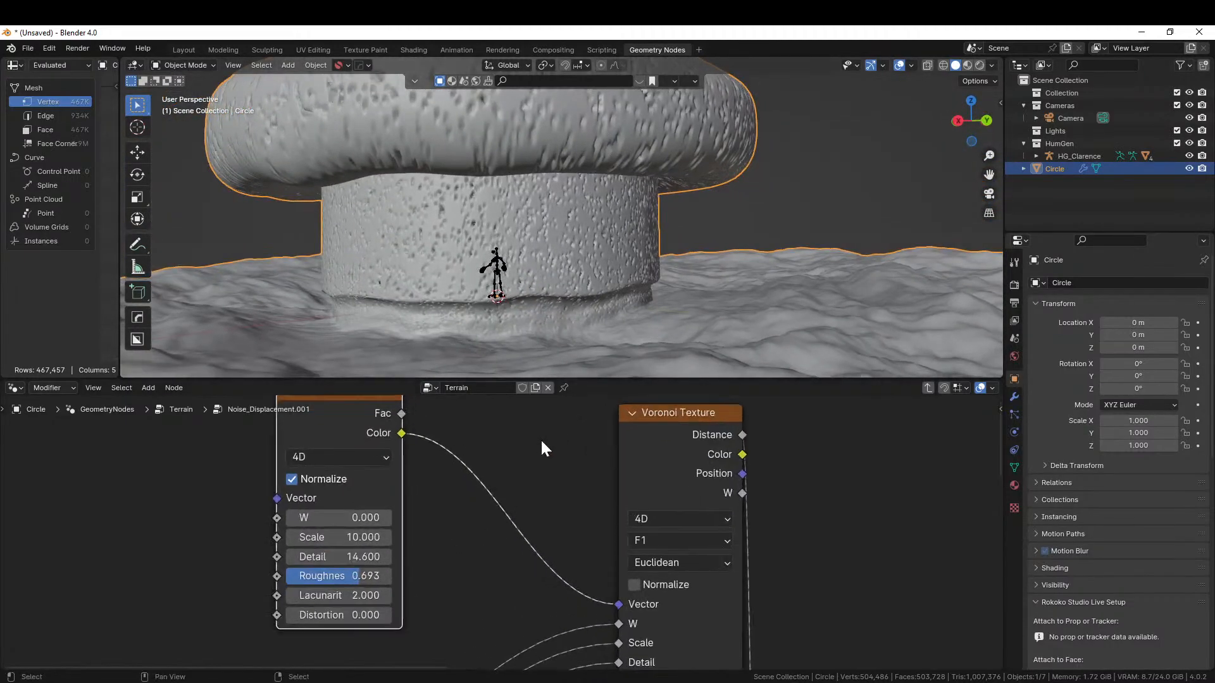
{"action": "middle_click_drag", "start_coordinate": [446, 542], "coordinate": [540, 541]}
{"action": "scroll", "coordinate": [541, 543], "scroll_direction": "up", "scroll_amount": 1}
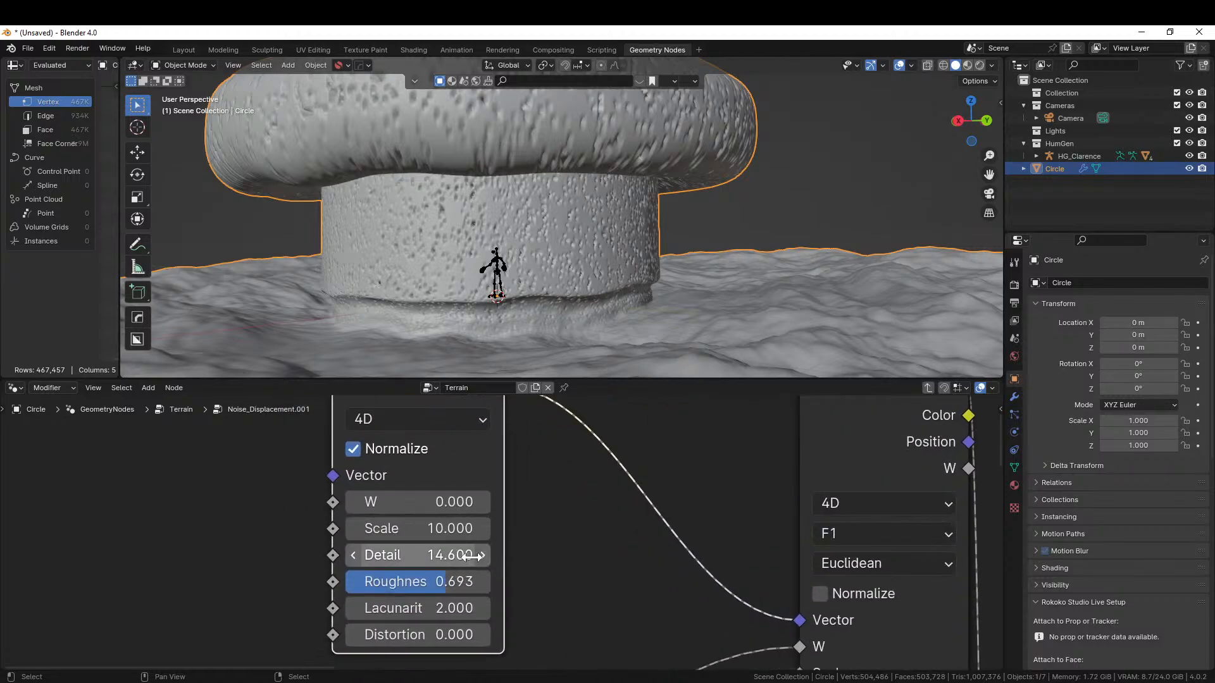
{"action": "middle_click_drag", "start_coordinate": [556, 531], "coordinate": [564, 618]}
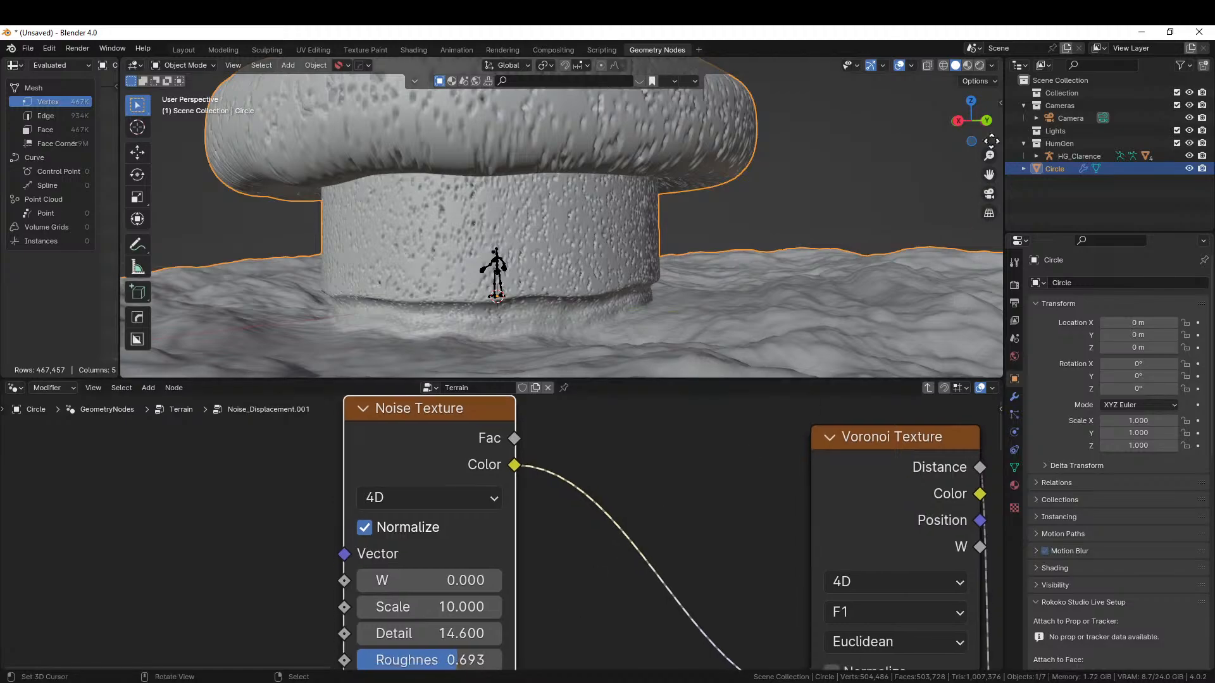
{"action": "middle_click_drag", "start_coordinate": [610, 512], "coordinate": [308, 616]}
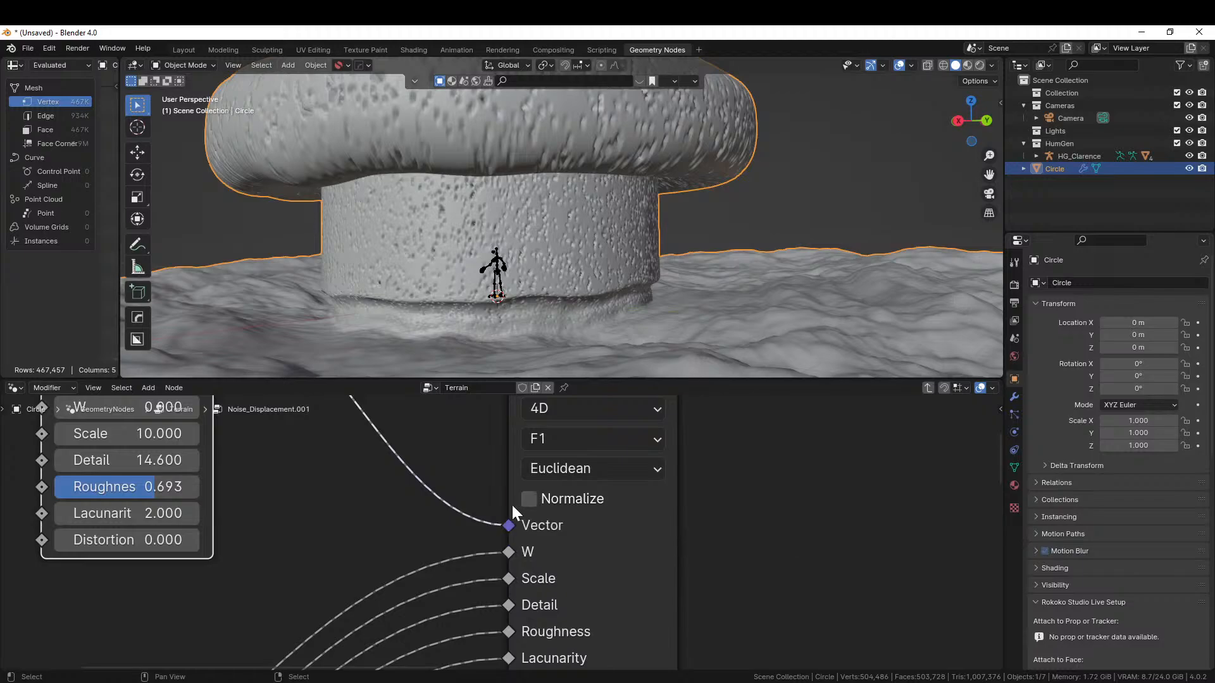
{"action": "middle_click_drag", "start_coordinate": [473, 455], "coordinate": [507, 662]}
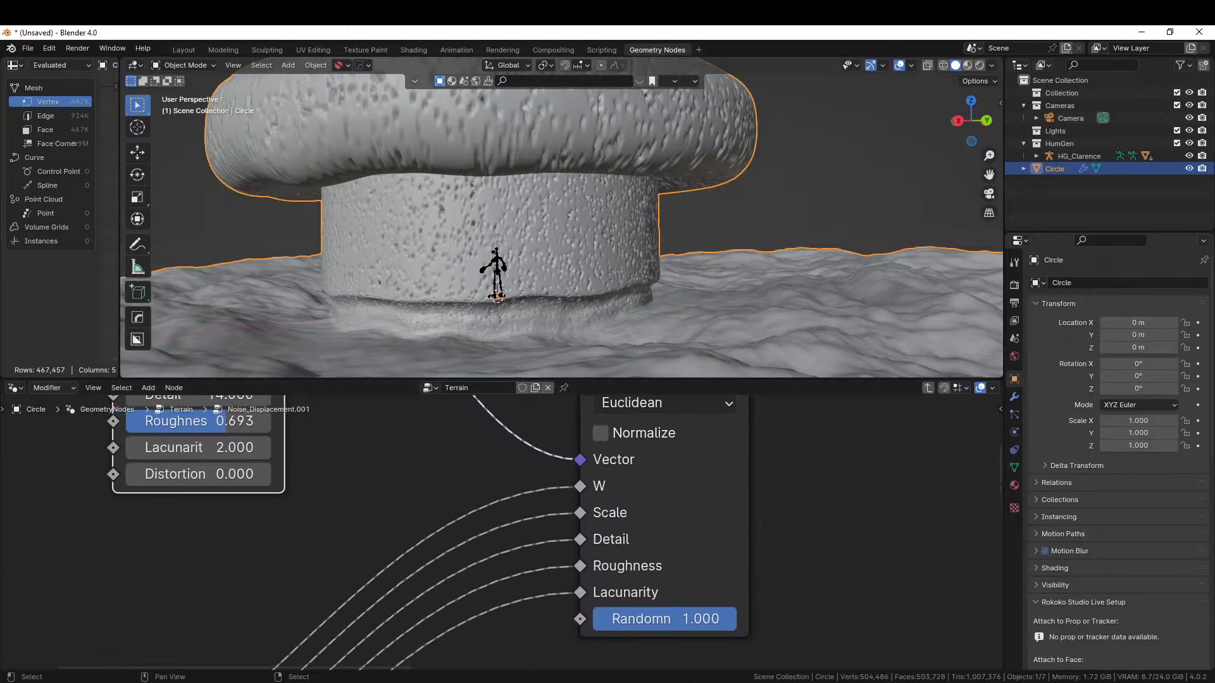
{"action": "middle_click_drag", "start_coordinate": [374, 452], "coordinate": [215, 614]}
{"action": "scroll", "coordinate": [417, 504], "scroll_direction": "down", "scroll_amount": 2}
{"action": "middle_click_drag", "start_coordinate": [353, 588], "coordinate": [321, 455]}
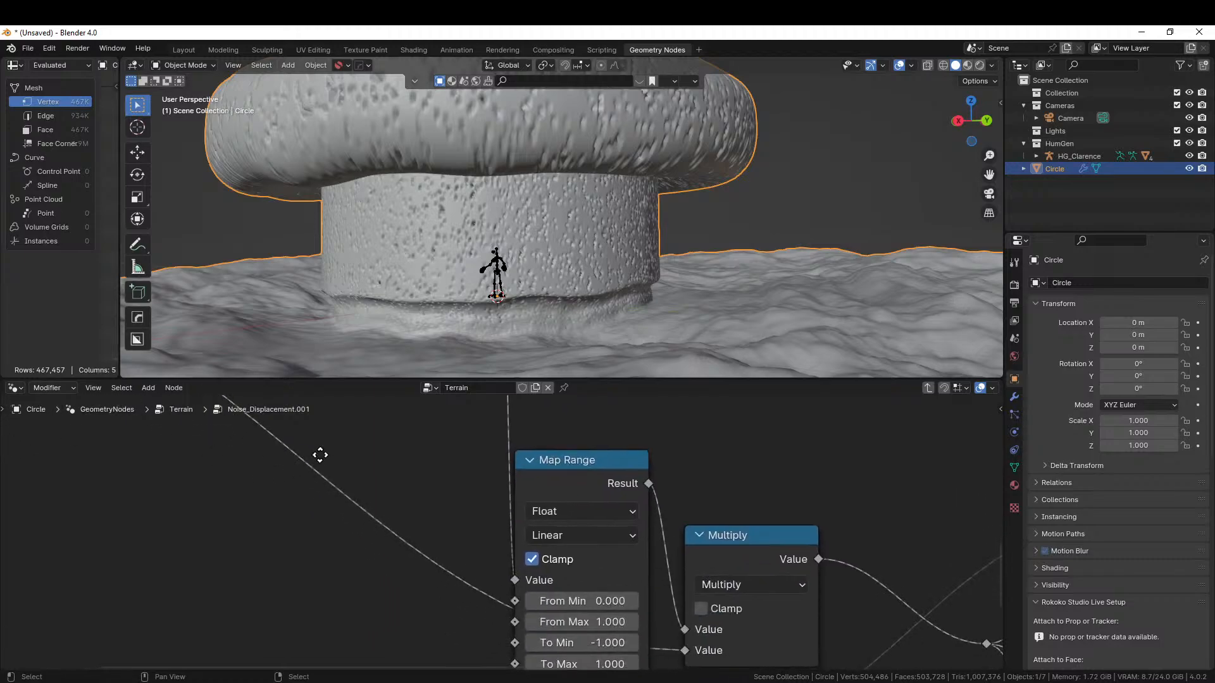
{"action": "middle_click_drag", "start_coordinate": [488, 481], "coordinate": [760, 512]}
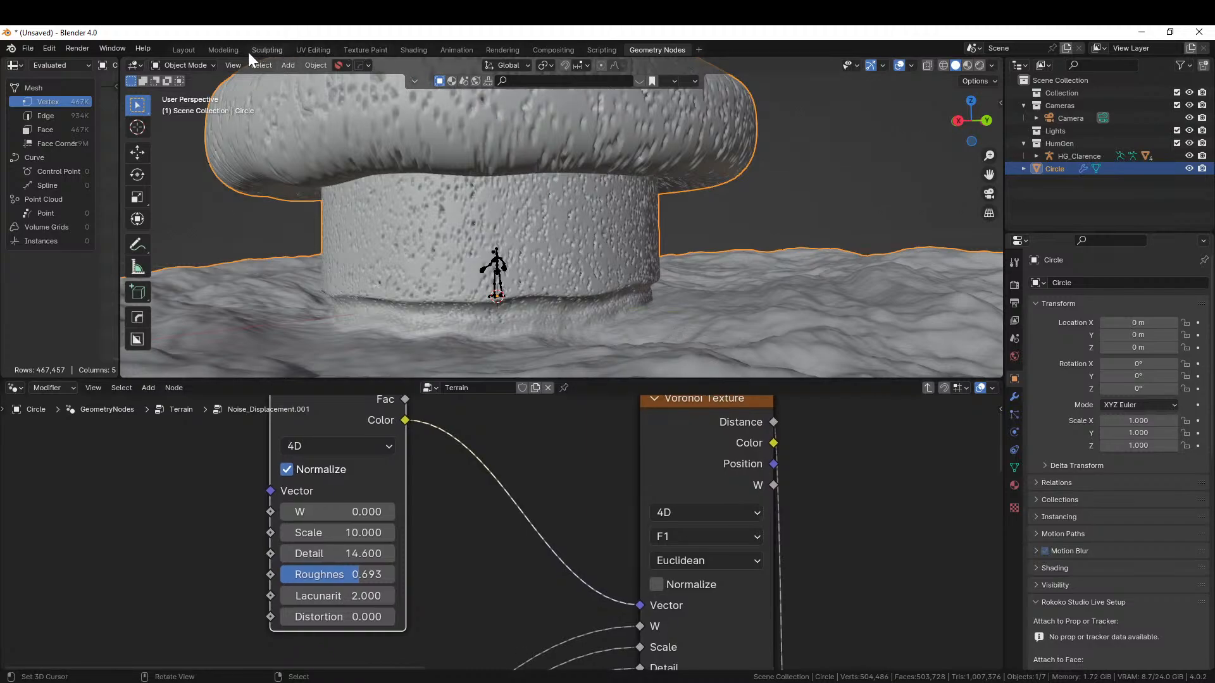
- Return to the parent Terrain tree and try a Strength of 2 on the Cliff node
{"action": "left_click", "coordinate": [929, 389]}
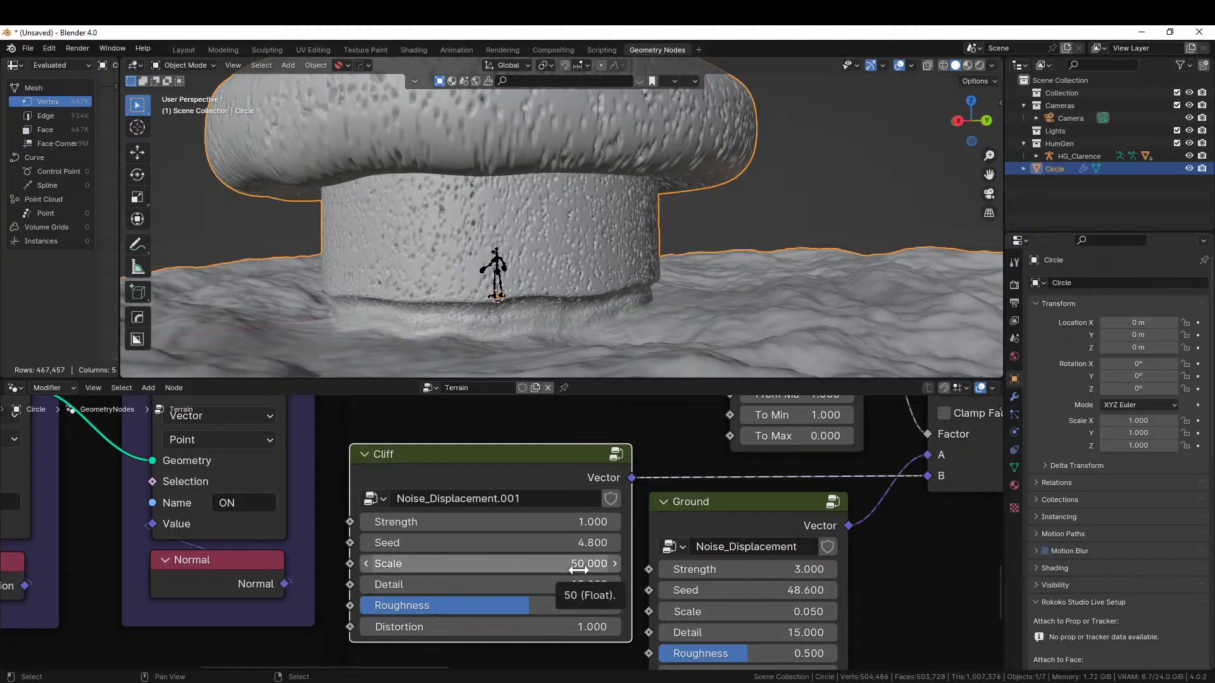
{"action": "left_click", "coordinate": [576, 522]}
{"action": "type", "text": "2"}
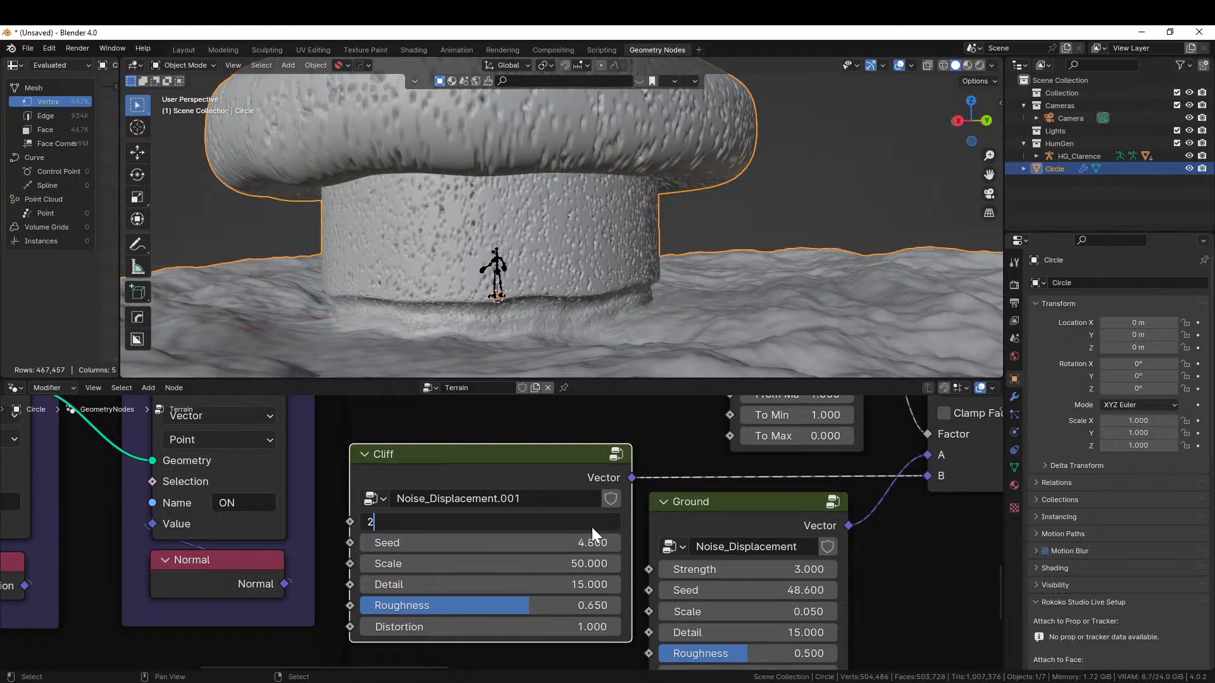
{"action": "key", "text": "Return"}
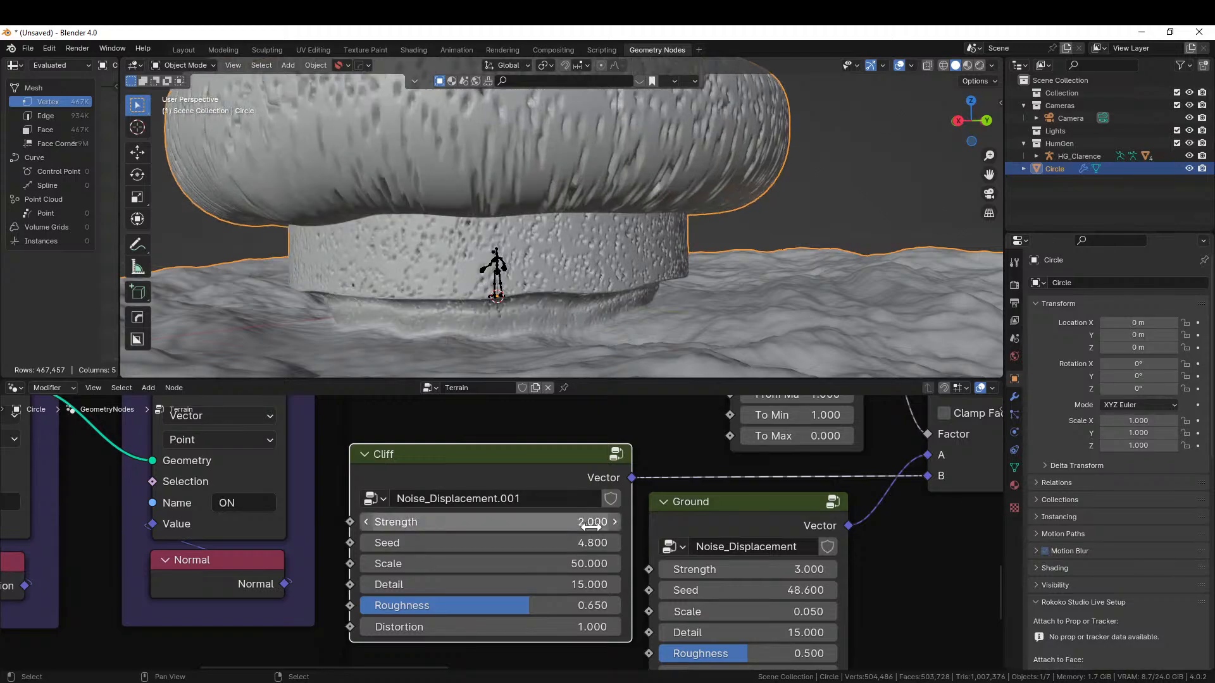
{"action": "middle_click_drag", "start_coordinate": [760, 260], "coordinate": [658, 354]}
- Set the Cliff node's Strength to 1 and its Scale to 10
{"action": "left_click", "coordinate": [553, 522]}
{"action": "type", "text": "1"}
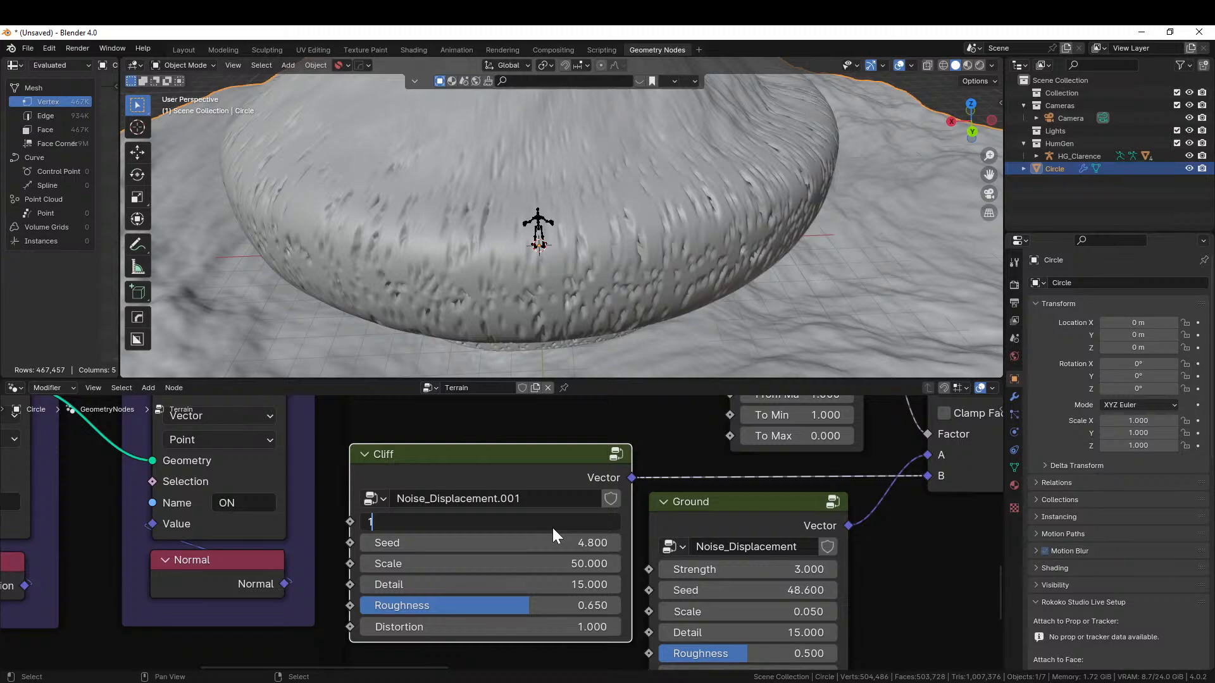
{"action": "key", "text": "Return"}
{"action": "left_click", "coordinate": [557, 564]}
{"action": "type", "text": "10"}
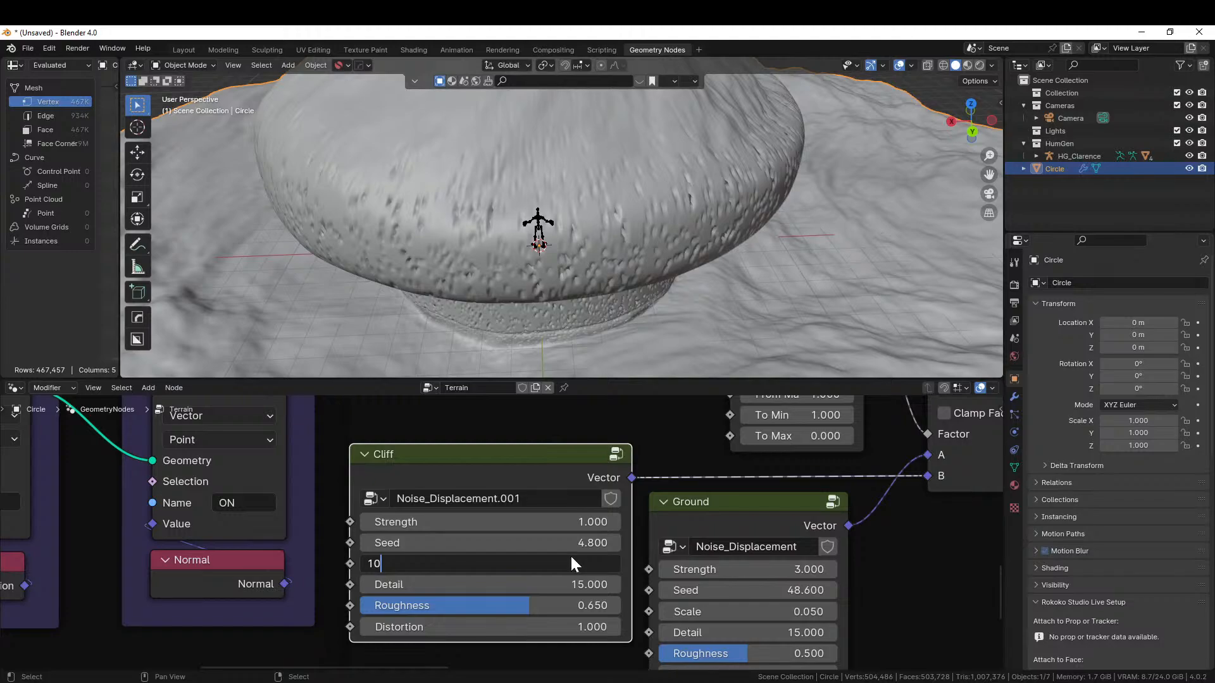
{"action": "key", "text": "Return"}
{"action": "middle_click_drag", "start_coordinate": [700, 299], "coordinate": [732, 271]}
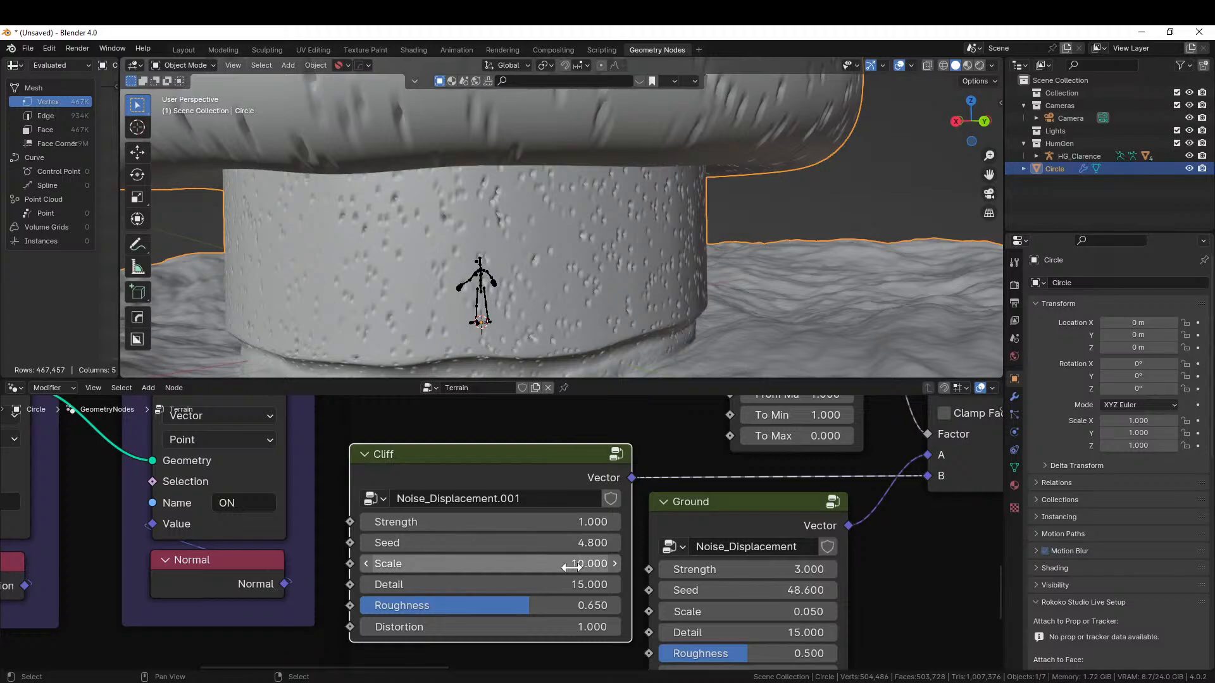
- Set the Cliff node's Distortion to 0 and inspect the cliff wall
{"action": "left_click", "coordinate": [530, 604]}
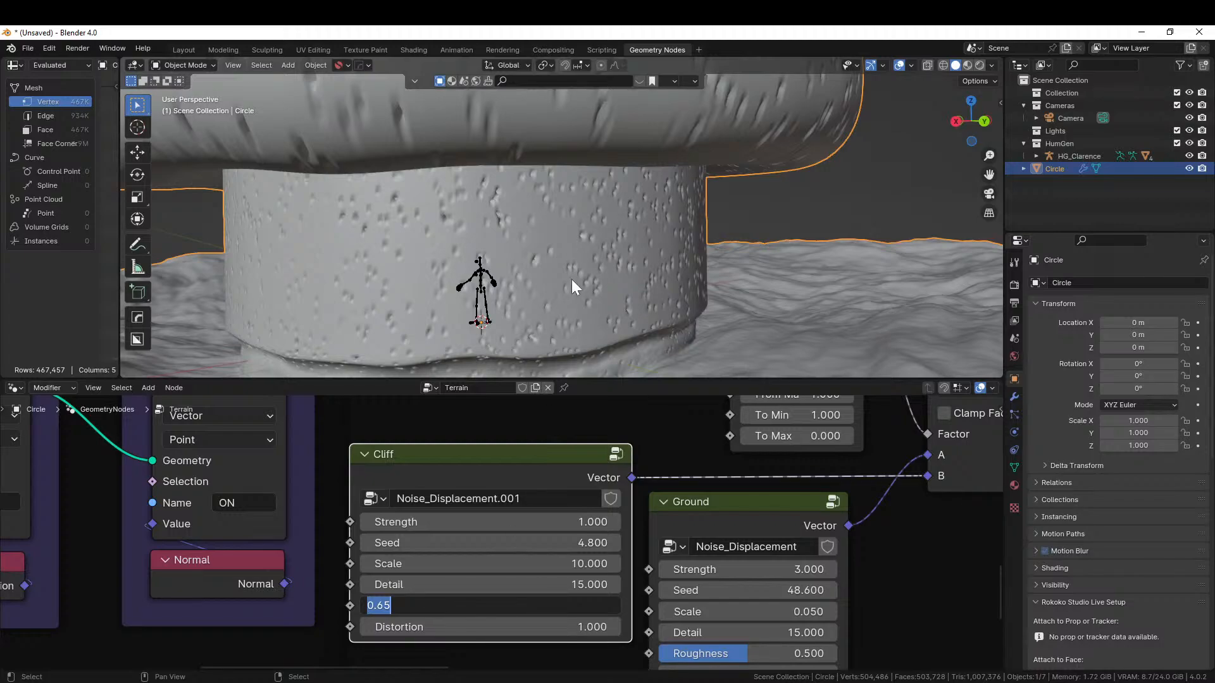
{"action": "key", "text": "Tab"}
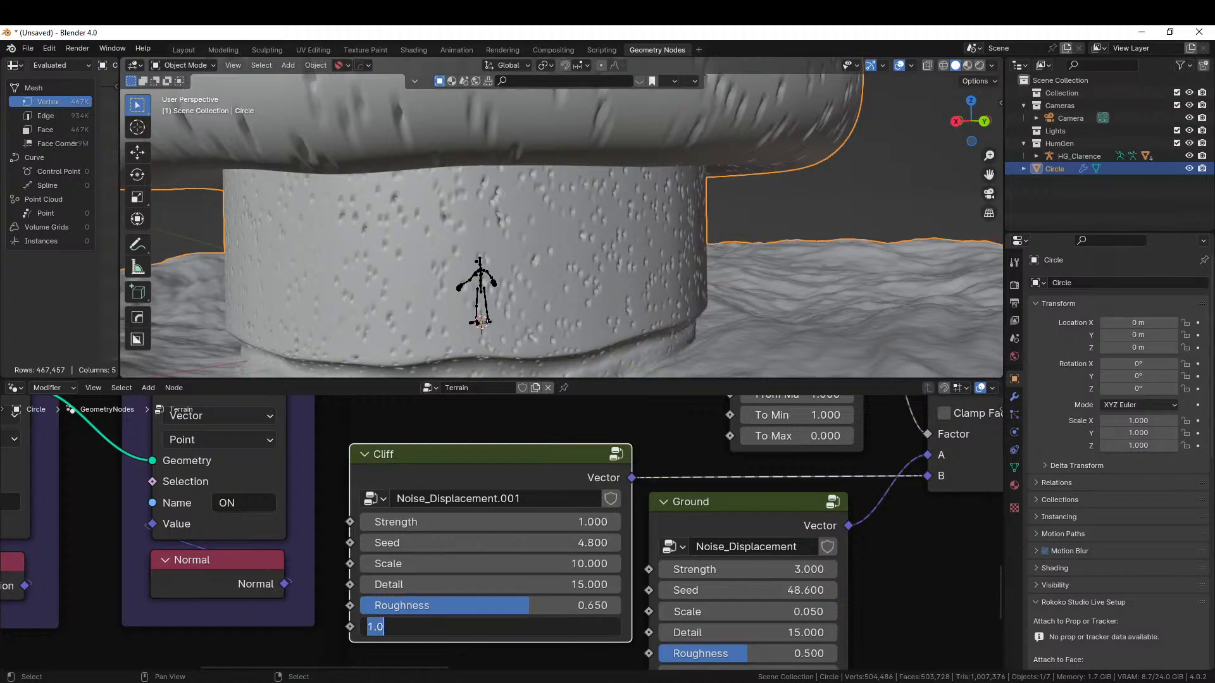
{"action": "key", "text": "Return"}
{"action": "left_click", "coordinate": [557, 624]}
{"action": "type", "text": "0"}
{"action": "key", "text": "Return"}
{"action": "middle_click_drag", "start_coordinate": [782, 238], "coordinate": [791, 266]}
{"action": "scroll", "coordinate": [670, 240], "scroll_direction": "down", "scroll_amount": 2}
{"action": "scroll", "coordinate": [672, 238], "scroll_direction": "down", "scroll_amount": 1}
{"action": "scroll", "coordinate": [737, 263], "scroll_direction": "up", "scroll_amount": 3}
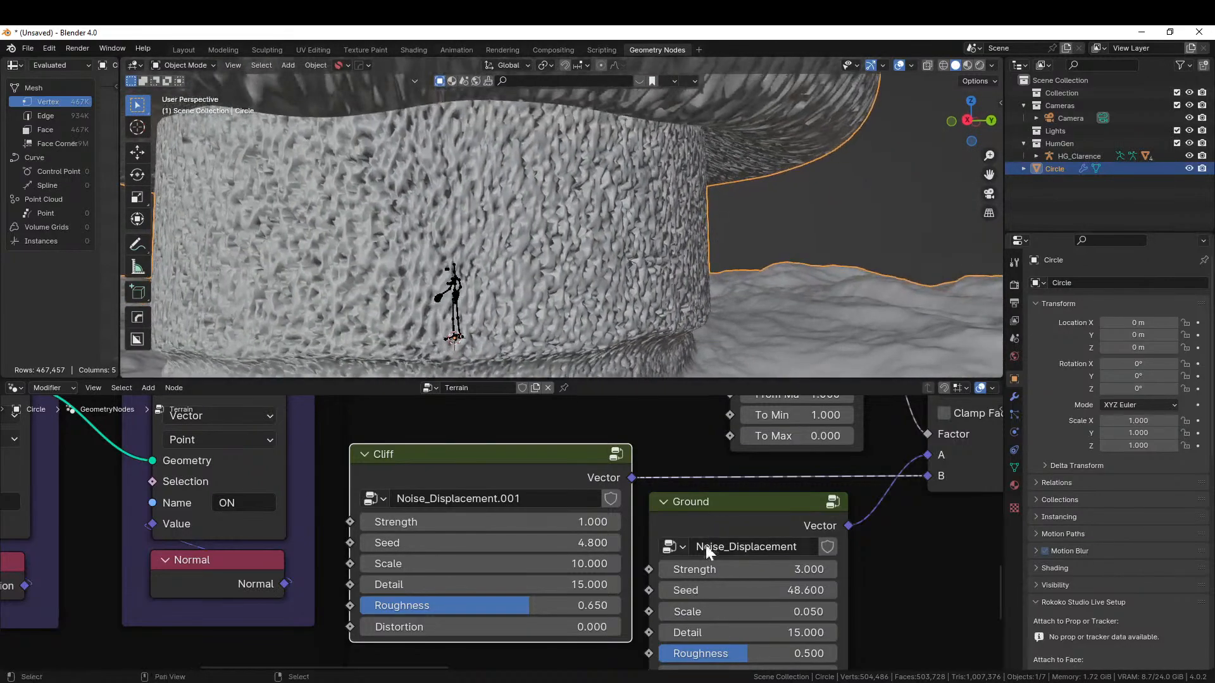
- Set the Cliff node's Scale to 20
{"action": "left_click", "coordinate": [481, 564]}
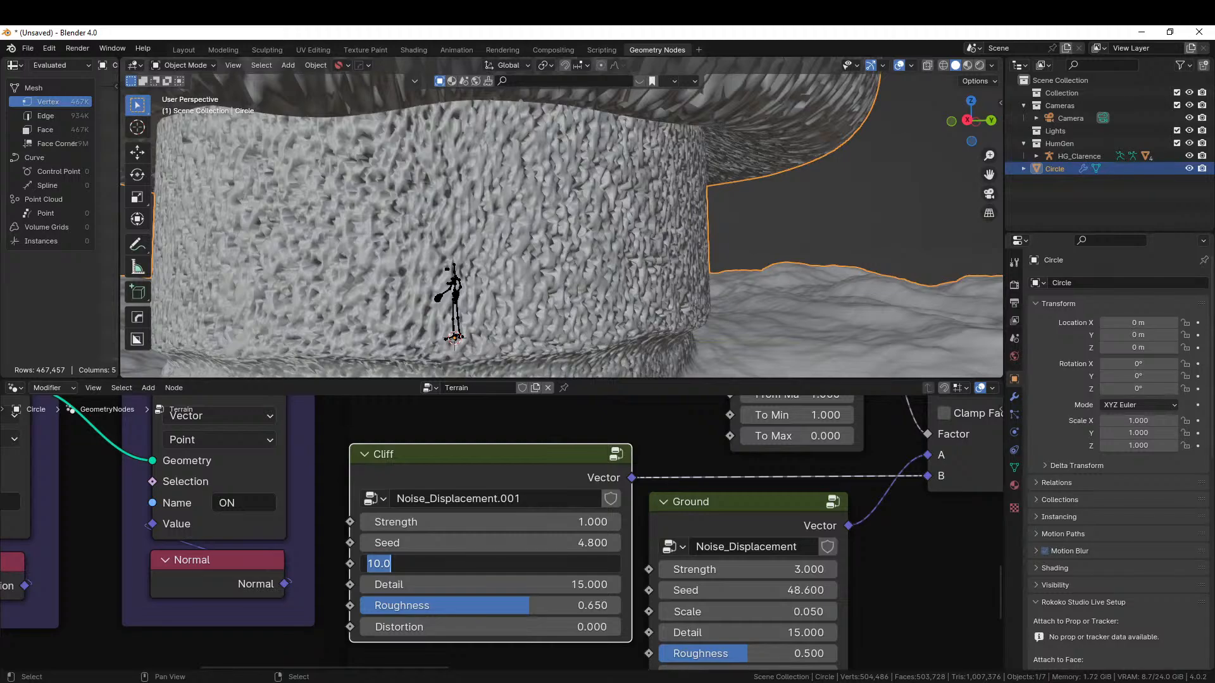
{"action": "type", "text": "20"}
{"action": "key", "text": "Return"}
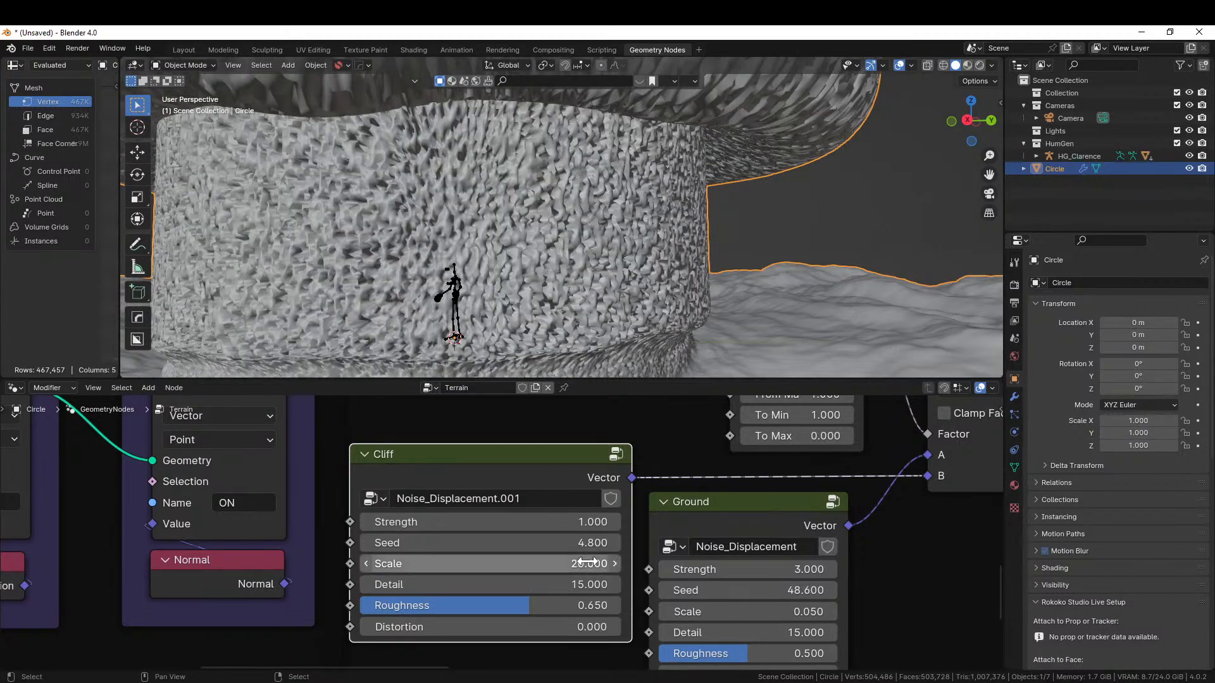
- Try a Distortion of 0.25 on the Cliff node and return it to 0
{"action": "double_click", "coordinate": [592, 626]}
{"action": "type", "text": ".25"}
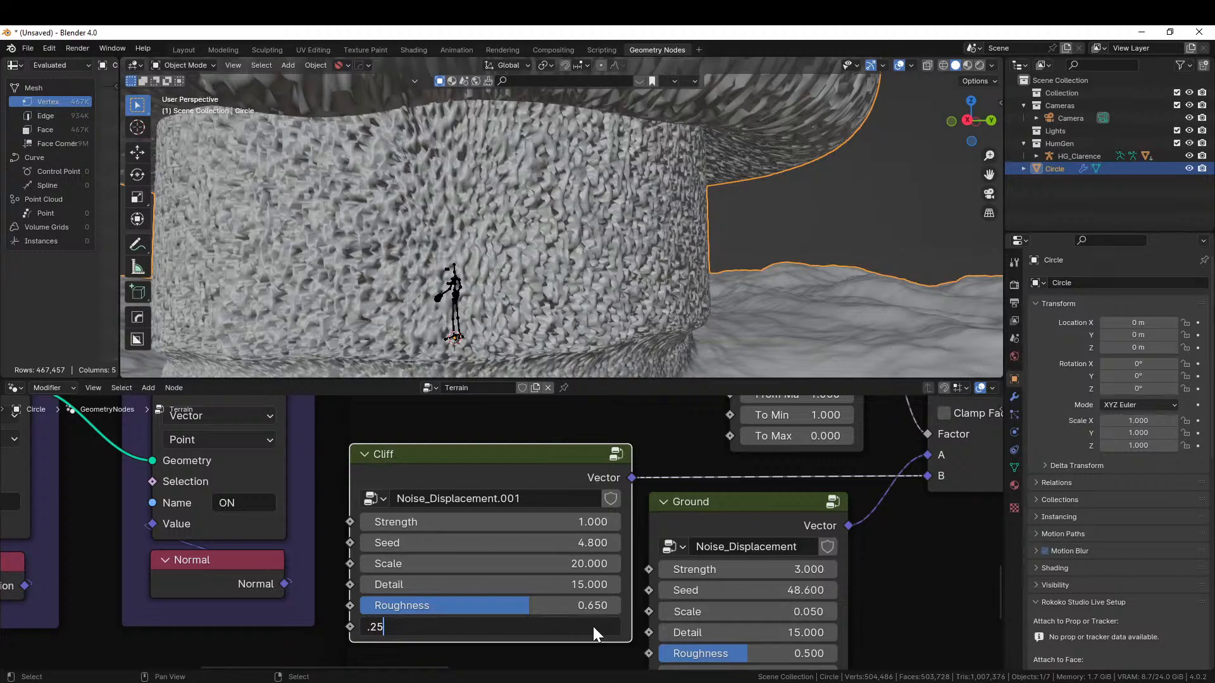
{"action": "key", "text": "Return"}
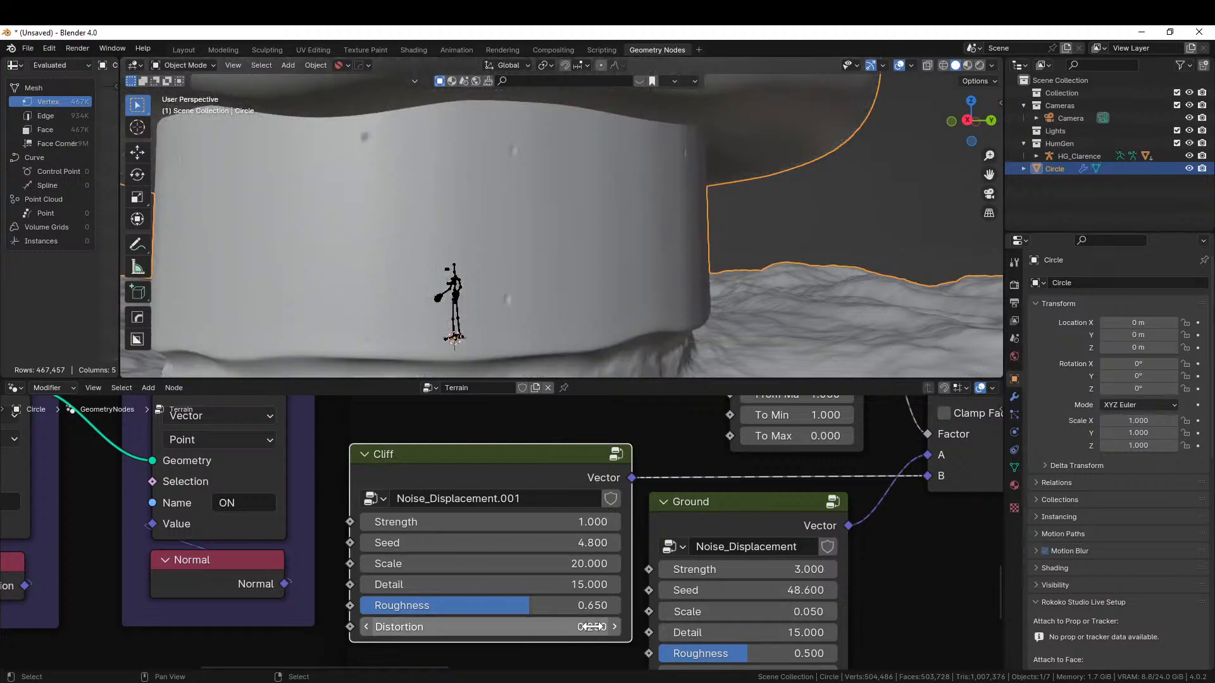
{"action": "left_click", "coordinate": [593, 626]}
{"action": "type", "text": "0"}
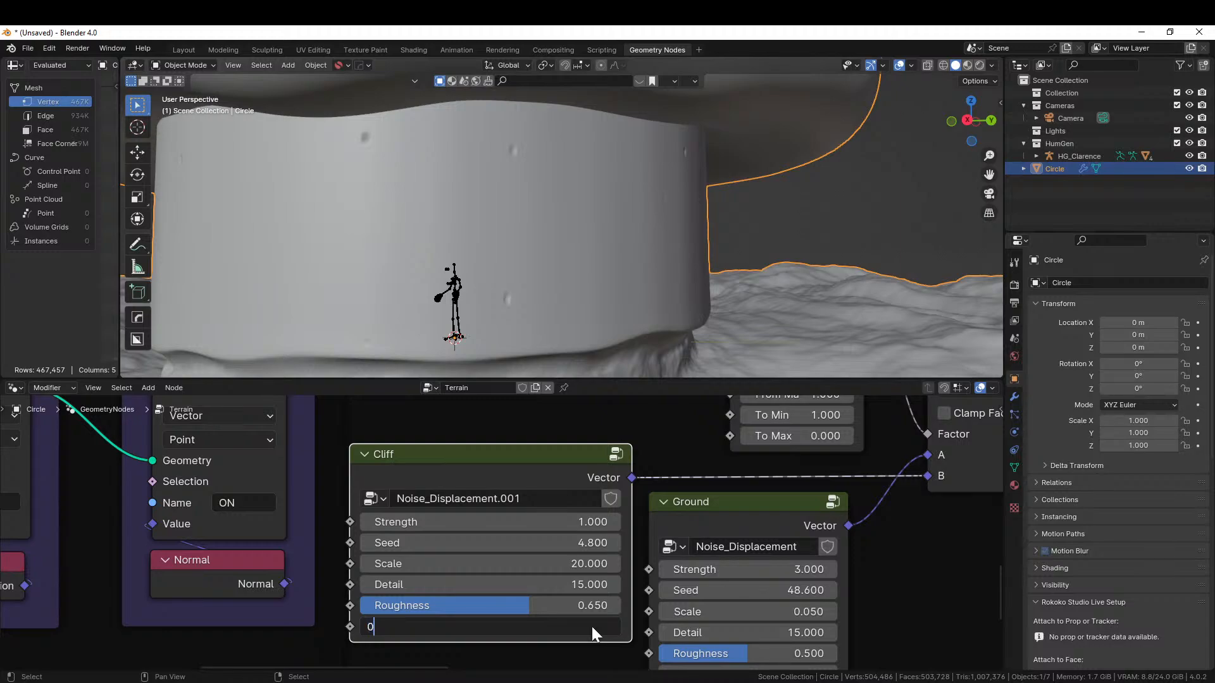
{"action": "key", "text": "Return"}
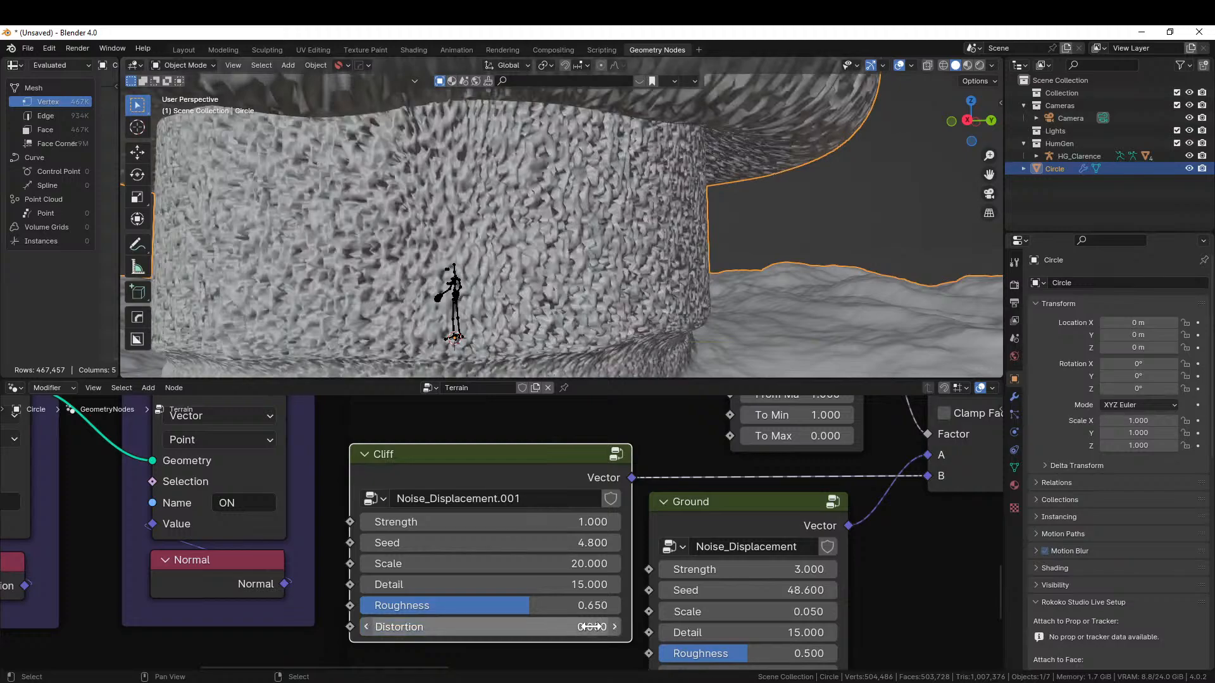
- Try Distortion values of 0.1 and 0.01 on the Cliff node and restore it to 0
{"action": "left_click", "coordinate": [591, 627]}
{"action": "type", "text": ".1"}
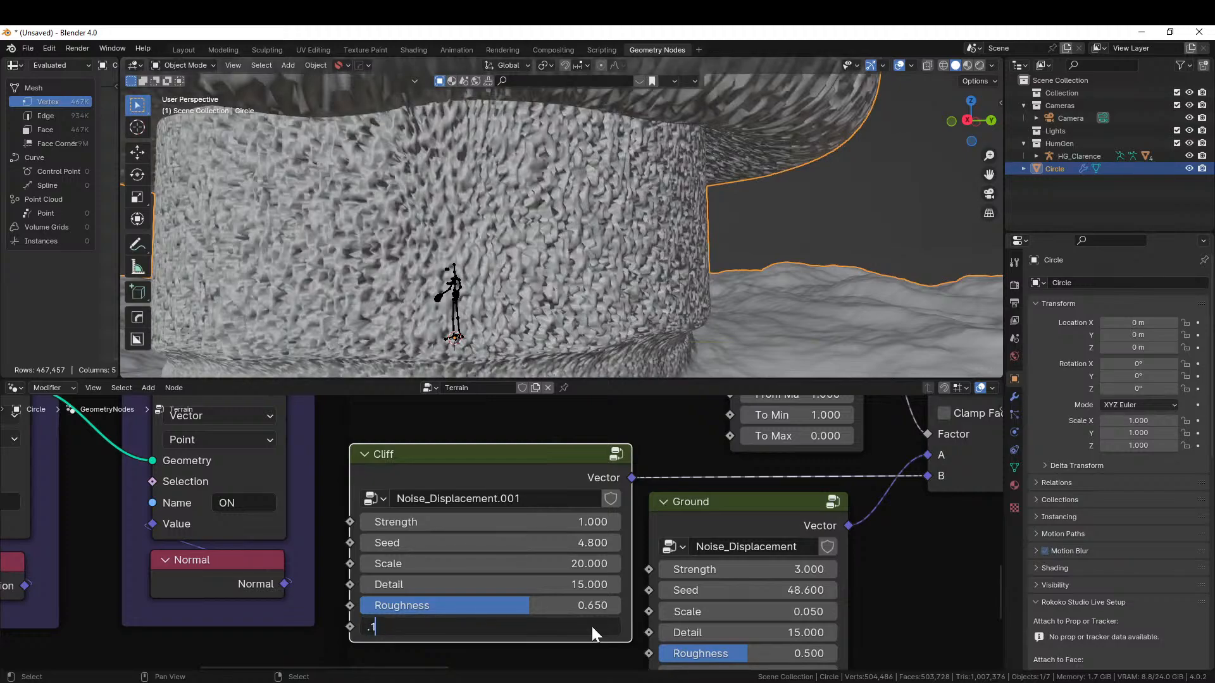
{"action": "key", "text": "Return"}
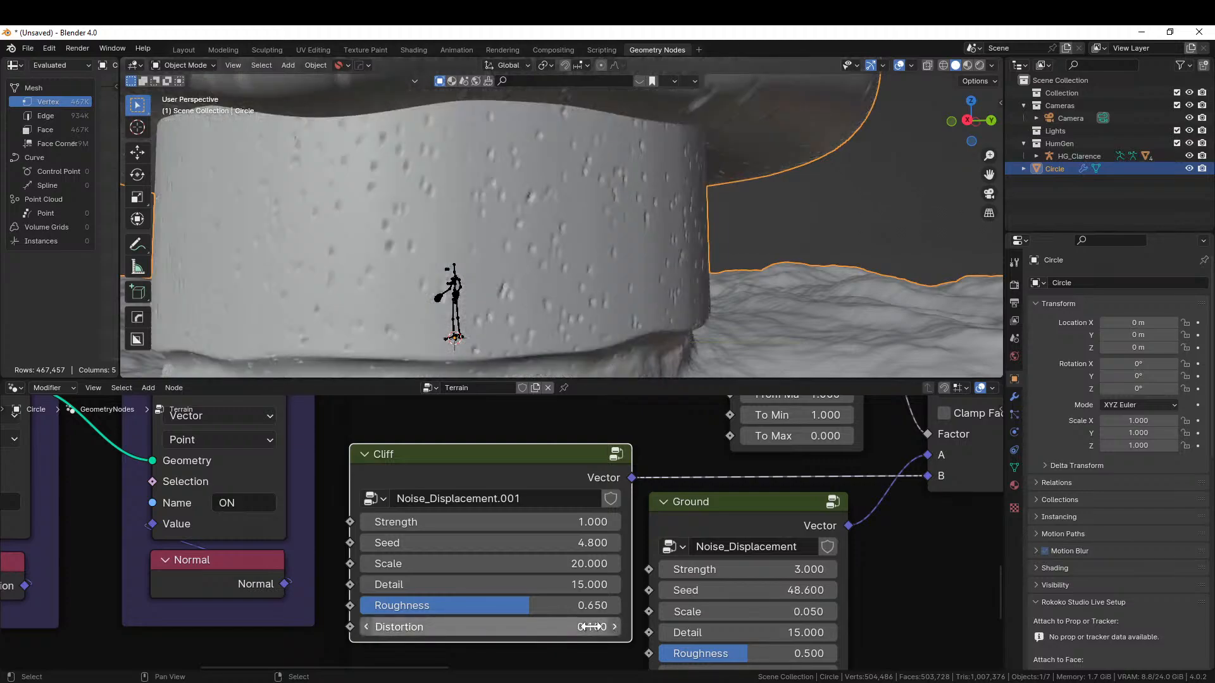
{"action": "left_click", "coordinate": [591, 627]}
{"action": "type", "text": ".01"}
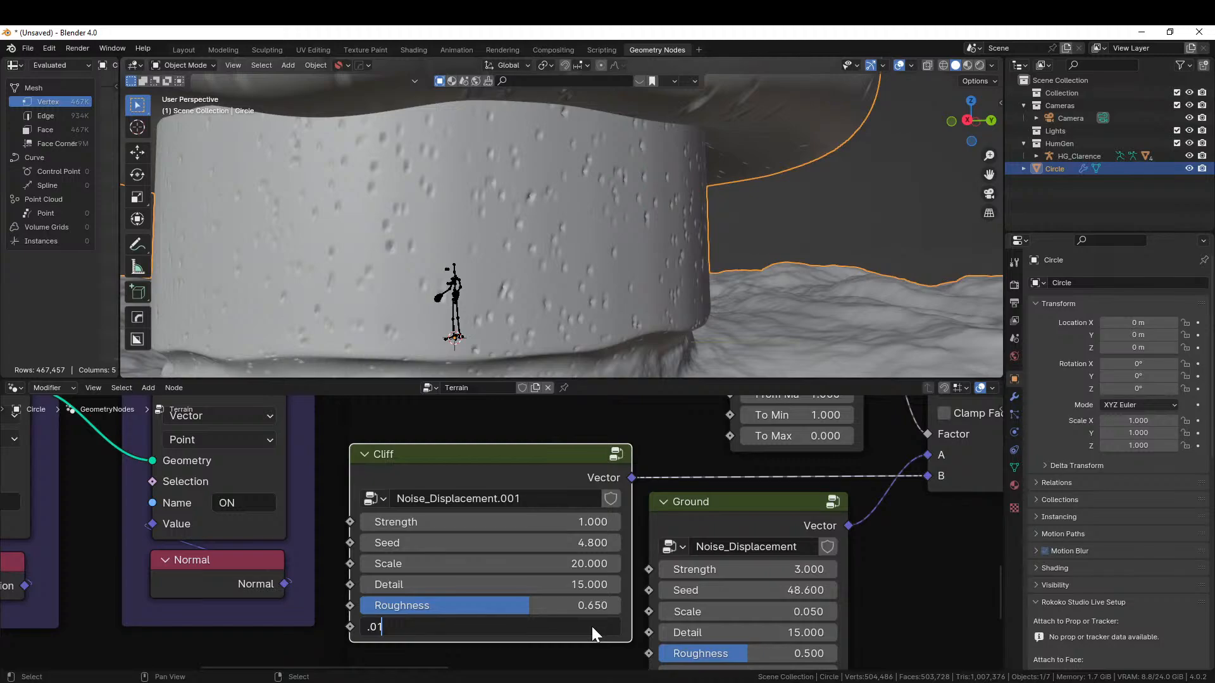
{"action": "key", "text": "Return"}
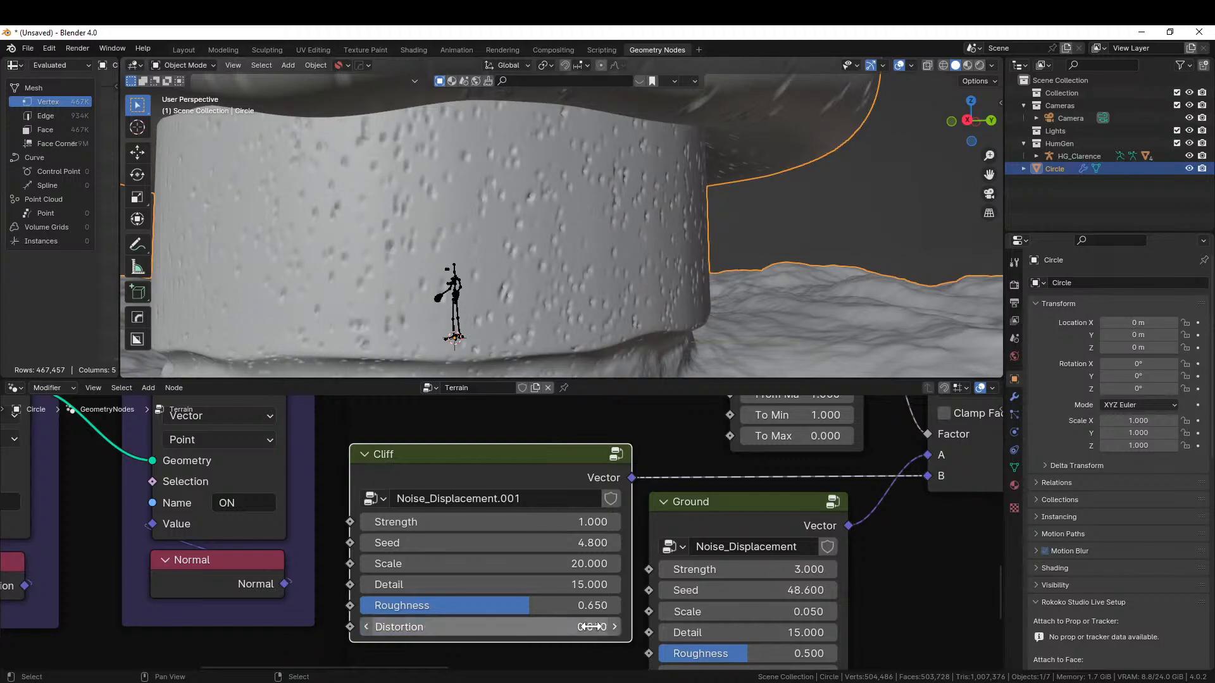
{"action": "left_click", "coordinate": [591, 626]}
{"action": "type", "text": "0"}
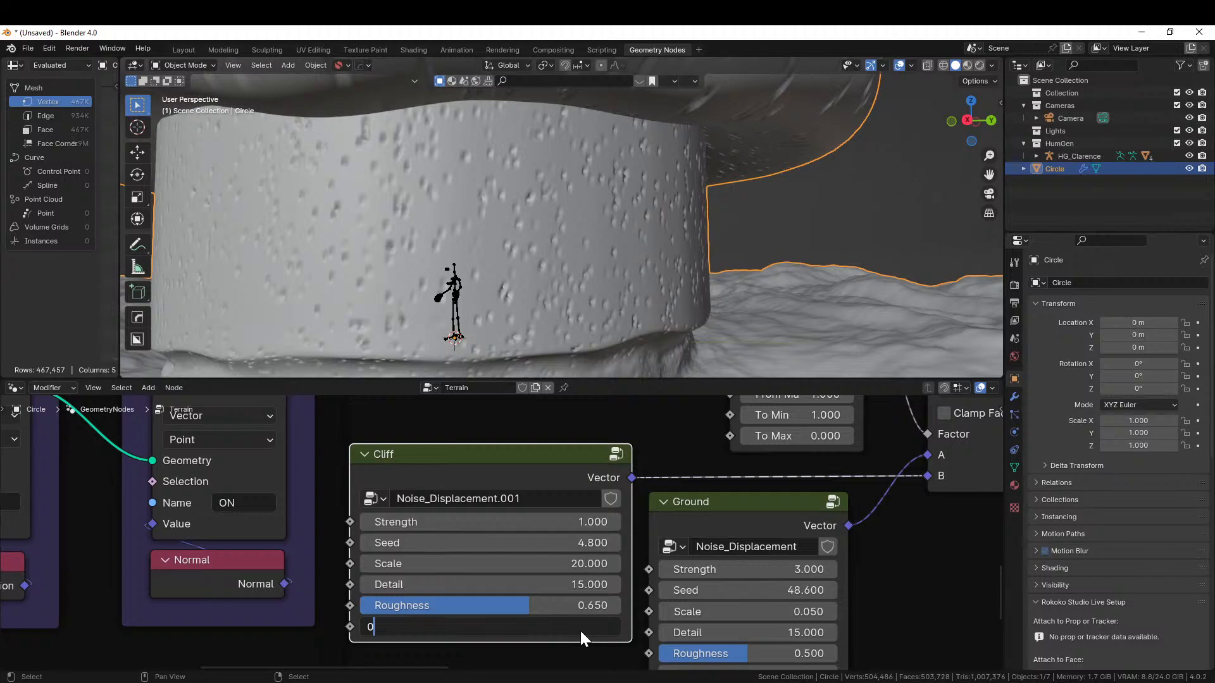
{"action": "key", "text": "Return"}
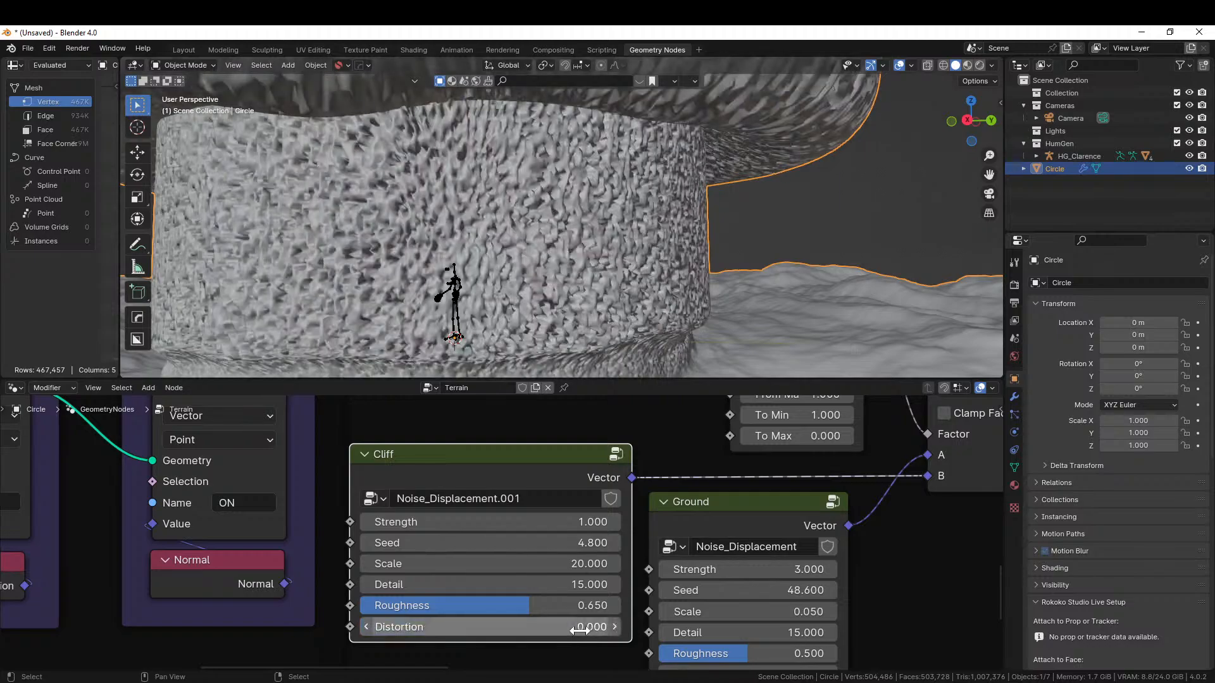
- Set the Cliff node's Strength to 0.25 and inspect the terrain from above
{"action": "left_click", "coordinate": [554, 524]}
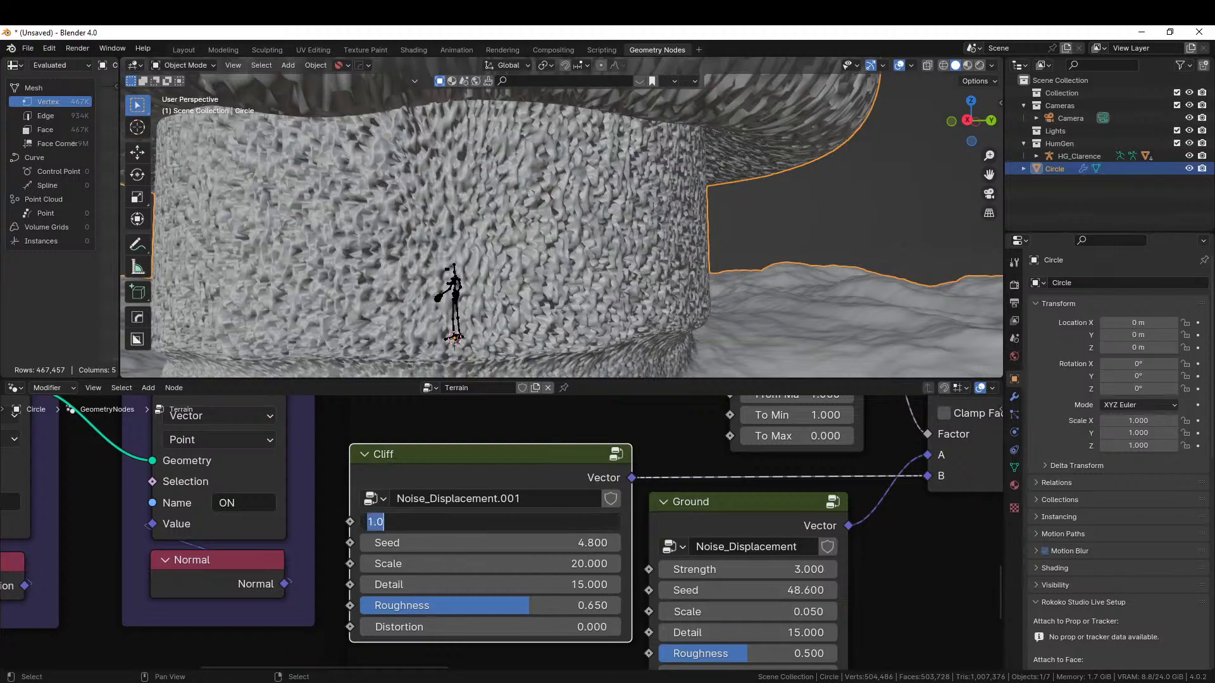
{"action": "type", "text": ".25"}
{"action": "key", "text": "Return"}
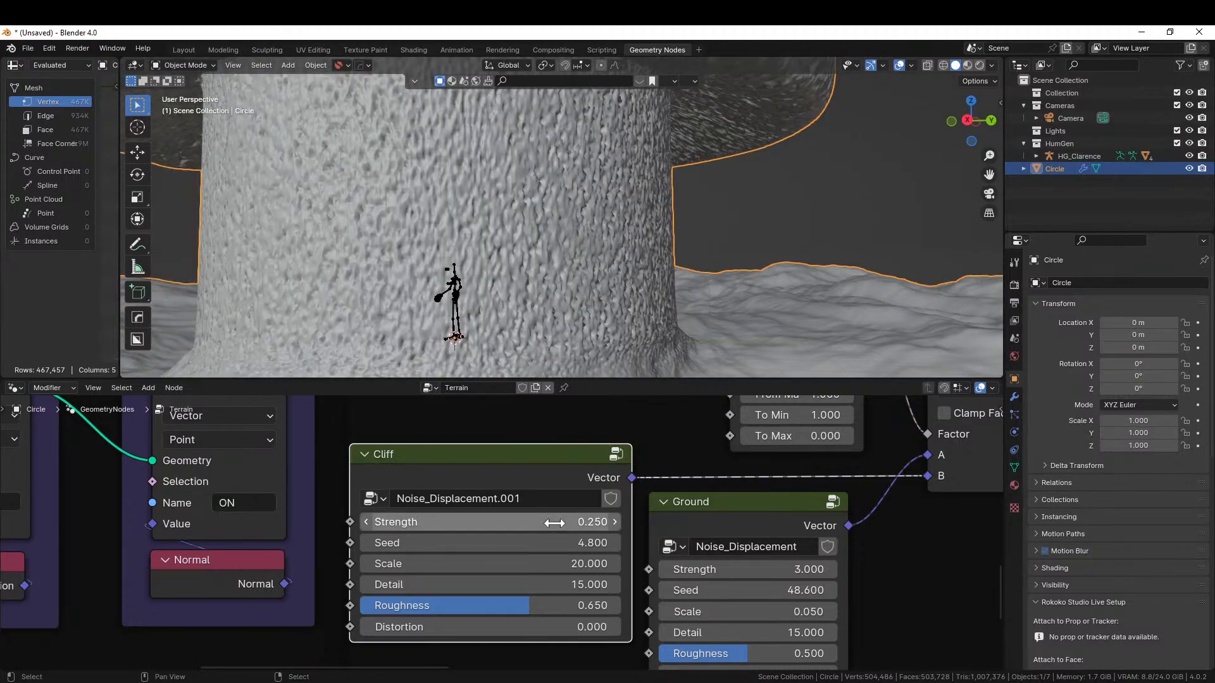
{"action": "middle_click_drag", "start_coordinate": [865, 247], "coordinate": [980, 323]}
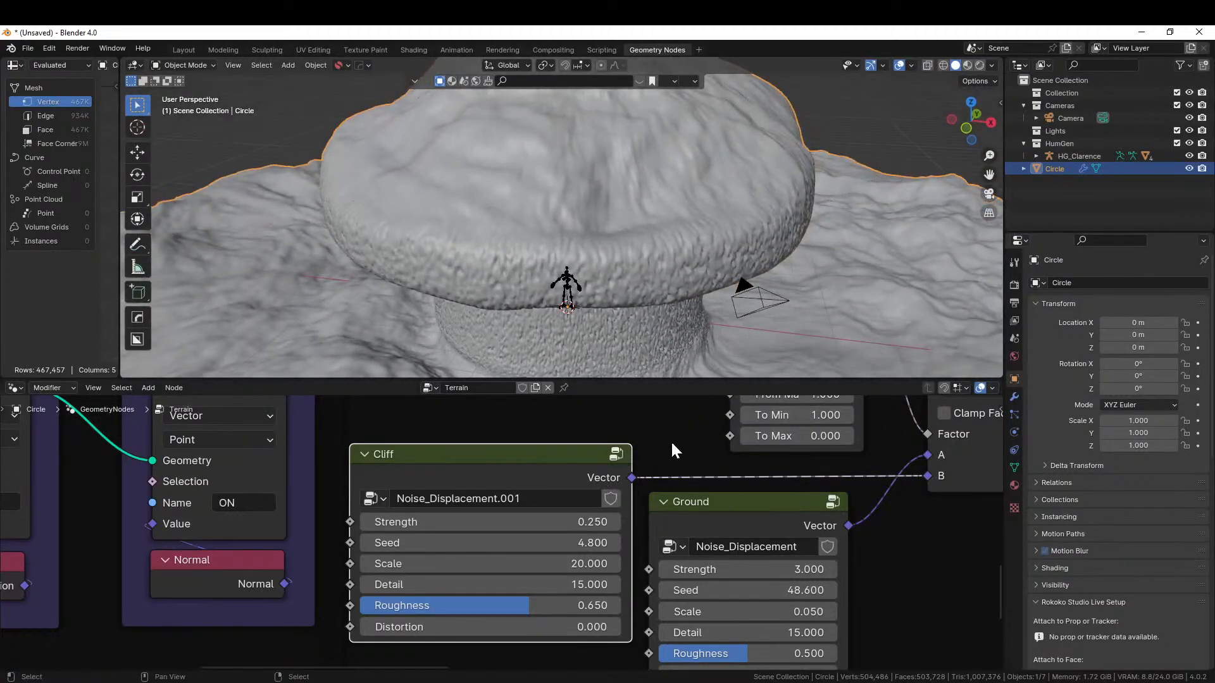
- Enter the Cliff node group and cut the link from the Noise Texture's Color to the Voronoi Texture's Vector
{"action": "key", "text": "Tab"}
{"action": "scroll", "coordinate": [521, 487], "scroll_direction": "down", "scroll_amount": 5}
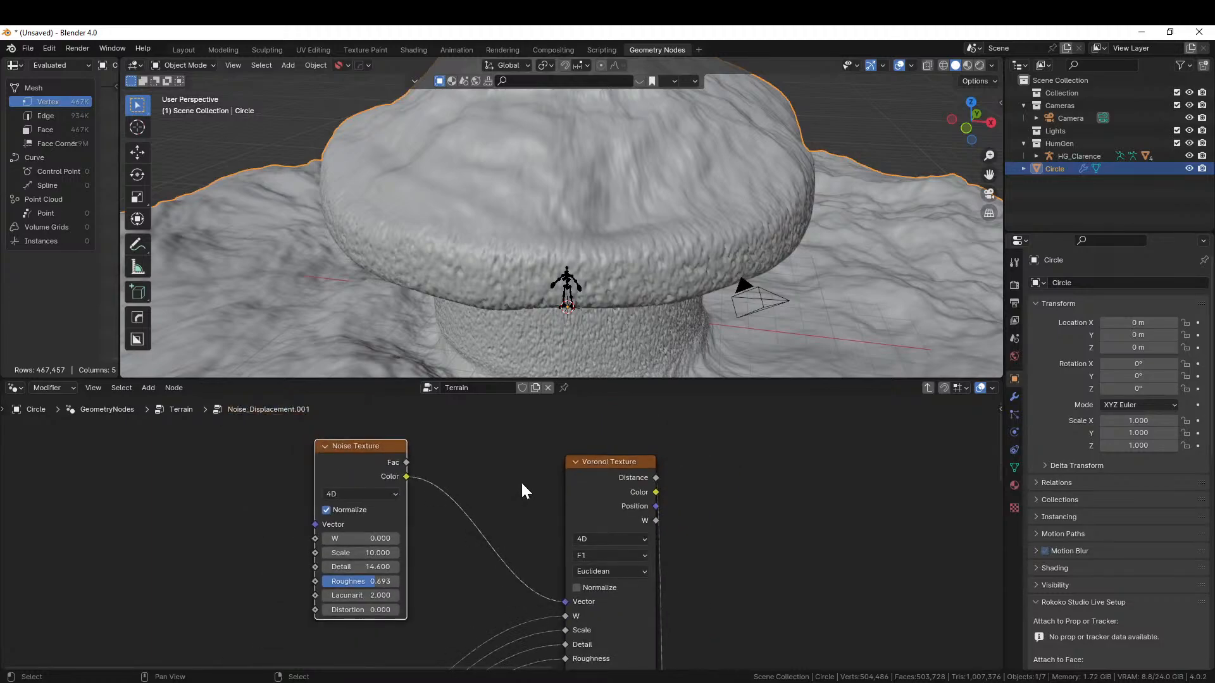
{"action": "middle_click_drag", "start_coordinate": [485, 404], "coordinate": [443, 374]}
{"action": "right_click_drag", "start_coordinate": [432, 452], "coordinate": [406, 506], "text": "ctrl"}
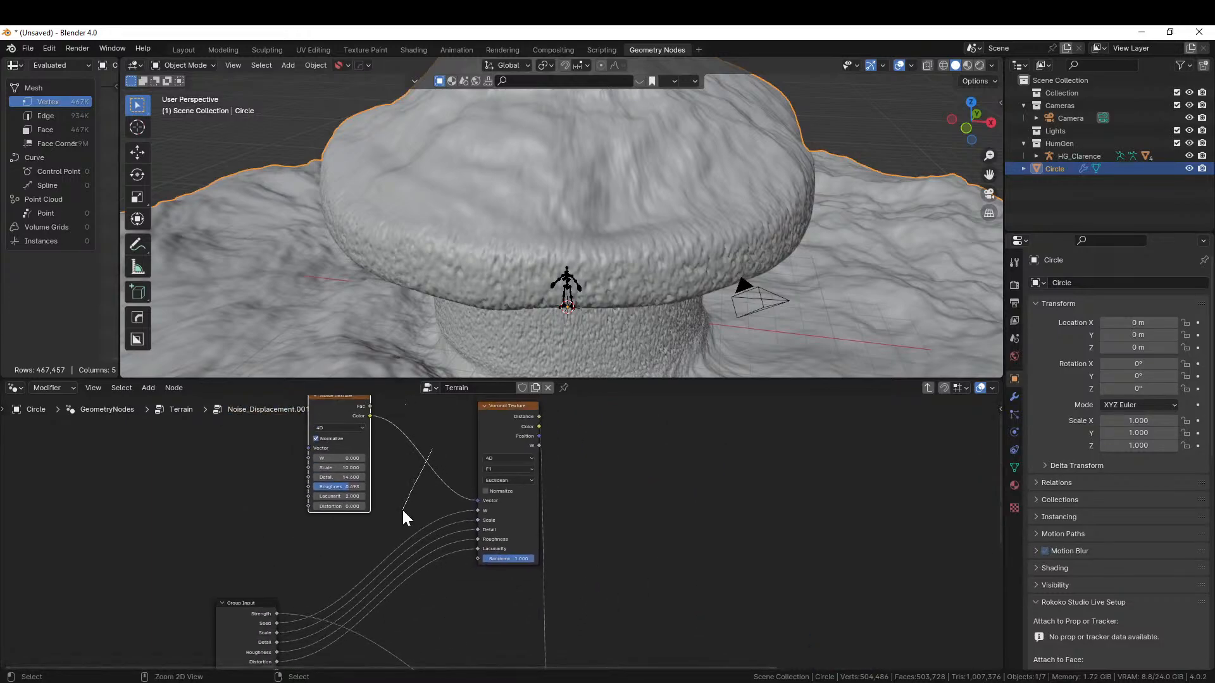
{"action": "right_click_drag", "start_coordinate": [403, 512], "coordinate": [403, 512], "text": "ctrl"}
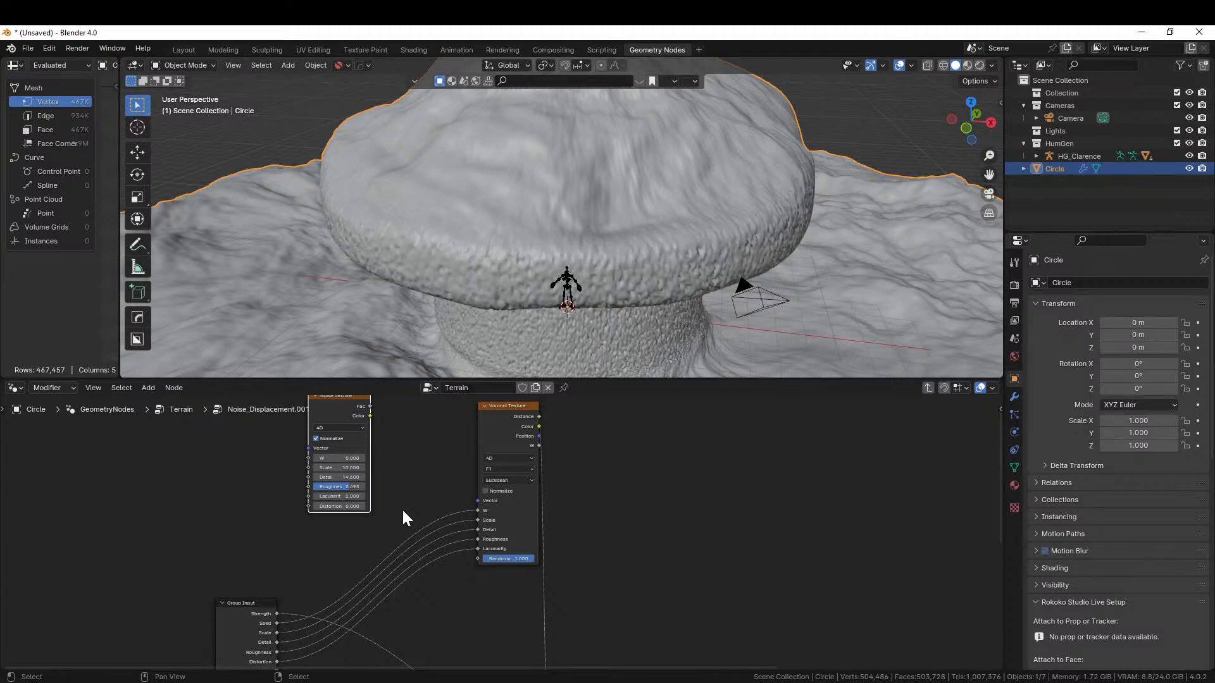
- Rearrange the texture nodes so the Noise Texture sits directly above the Voronoi Texture
{"action": "left_click_drag", "start_coordinate": [504, 423], "coordinate": [431, 498]}
{"action": "middle_click_drag", "start_coordinate": [589, 488], "coordinate": [553, 523]}
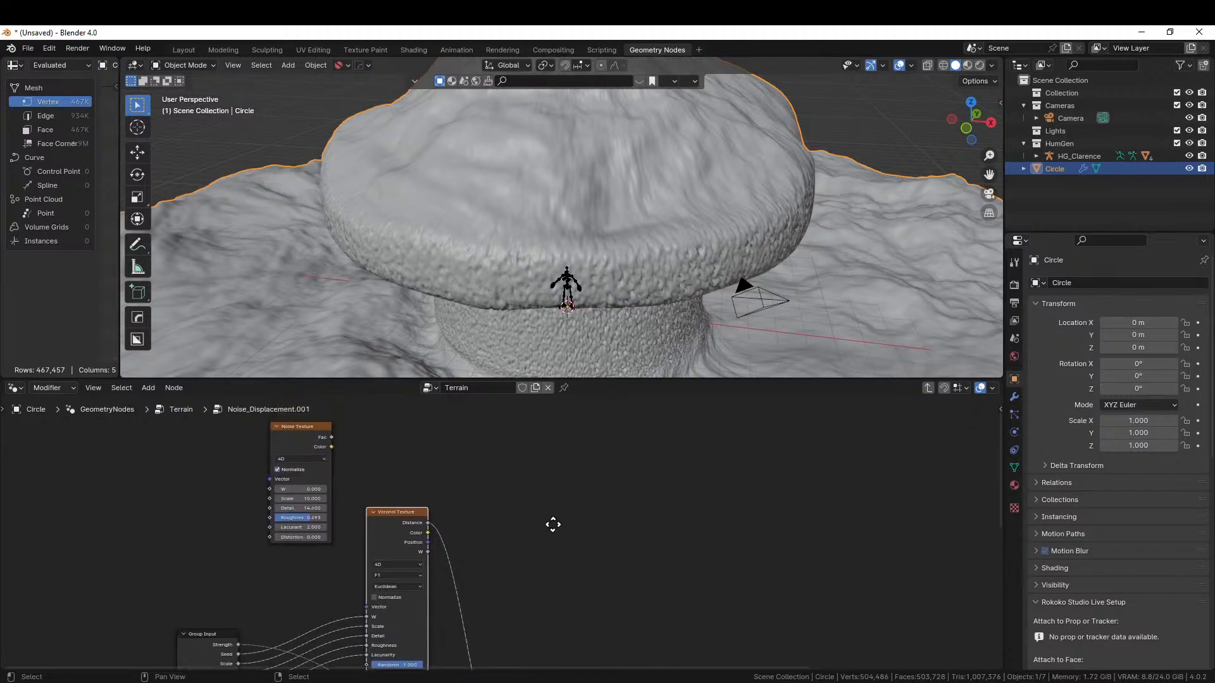
{"action": "left_click_drag", "start_coordinate": [317, 433], "coordinate": [419, 428]}
{"action": "middle_click_drag", "start_coordinate": [509, 437], "coordinate": [472, 414]}
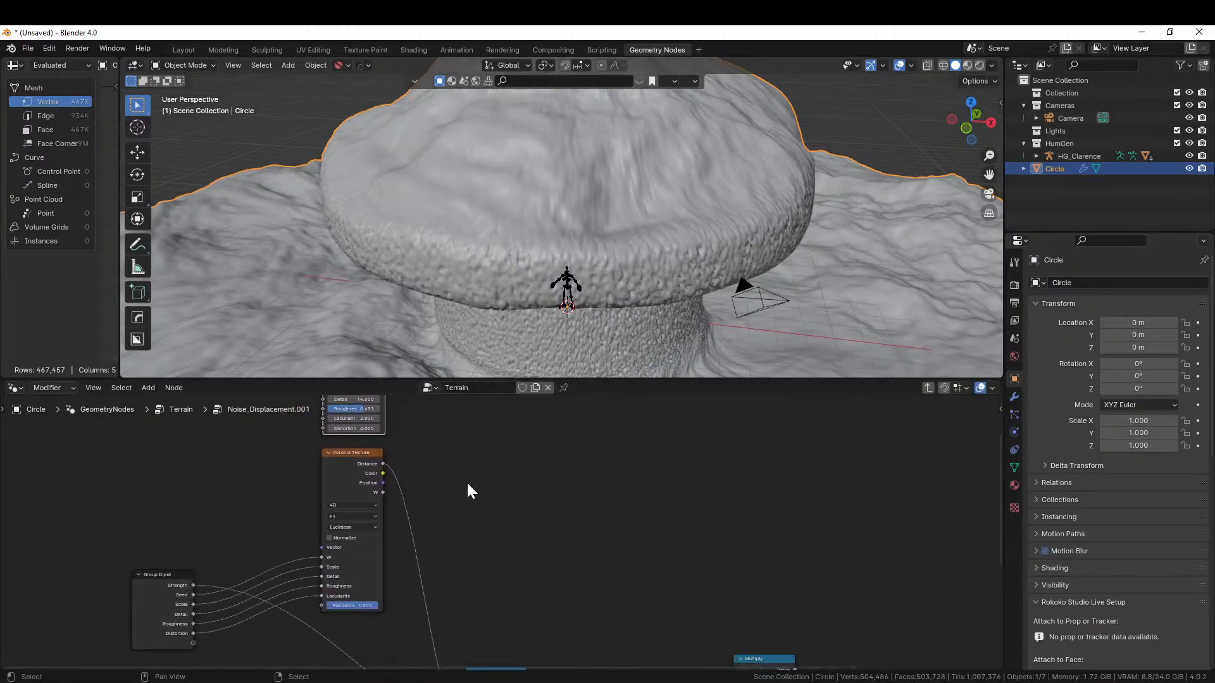
{"action": "scroll", "coordinate": [470, 487], "scroll_direction": "up", "scroll_amount": 2}
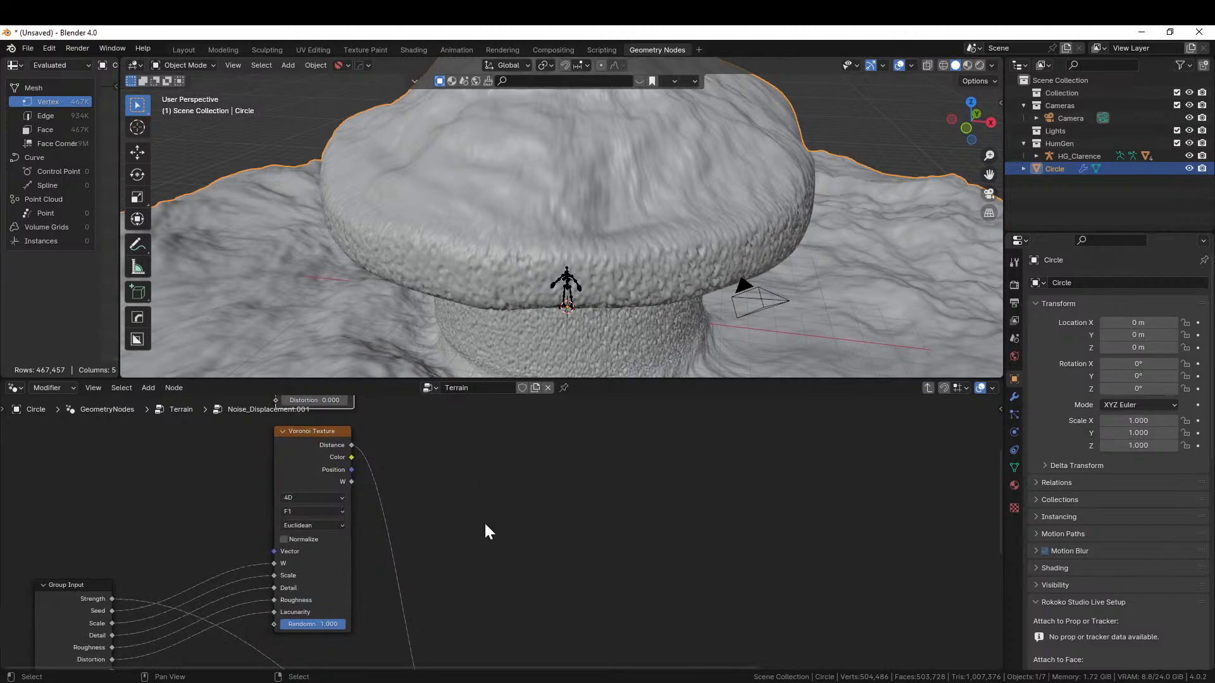
{"action": "mouse_move", "coordinate": [494, 551]}
{"action": "middle_mouse_down"}
{"action": "mouse_move", "coordinate": [445, 450]}
{"action": "mouse_move", "coordinate": [482, 536]}
{"action": "middle_mouse_up"}
- Add a Math node to the right of the Voronoi Texture
{"action": "key", "text": "shift+a"}
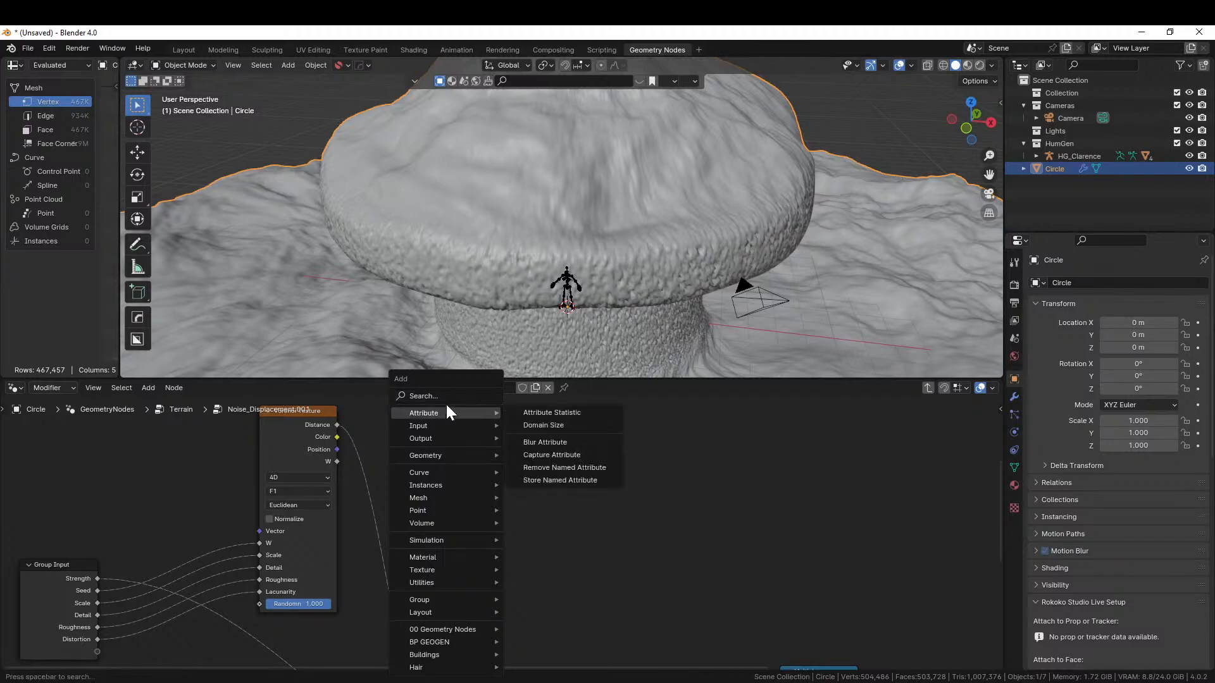
{"action": "left_click", "coordinate": [442, 395]}
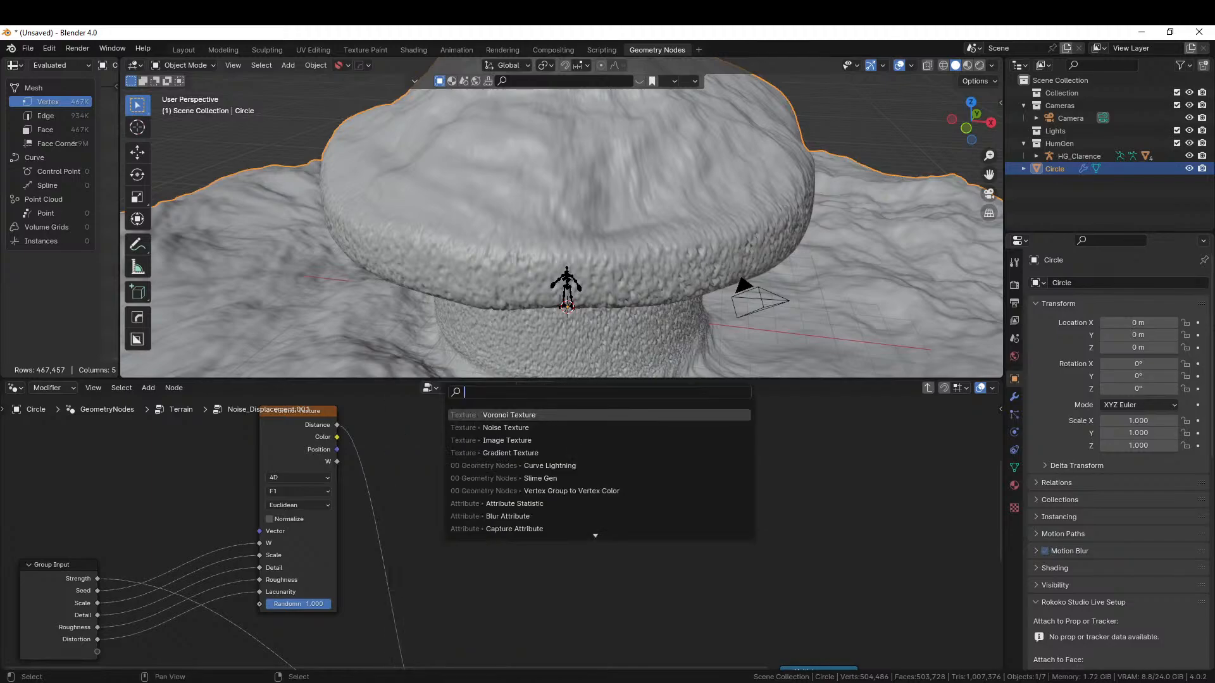
{"action": "type", "text": "add"}
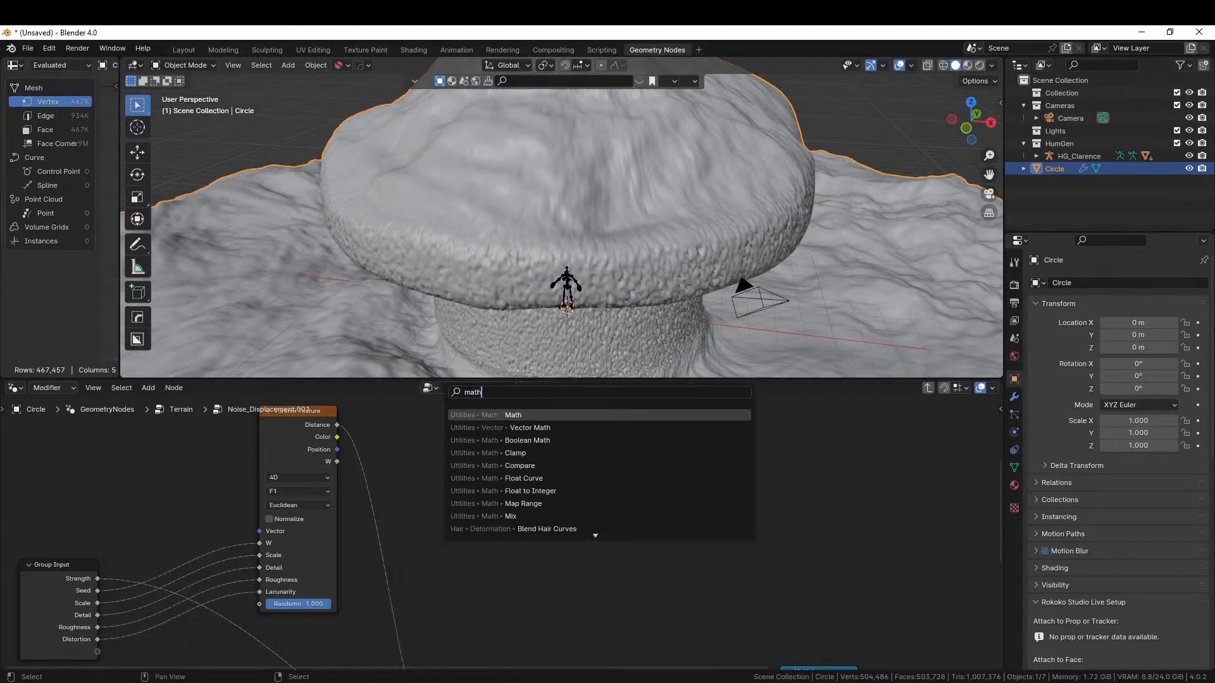
{"action": "key", "text": "Return"}
{"action": "left_click", "coordinate": [468, 481]}
{"action": "scroll", "coordinate": [405, 437], "scroll_direction": "down", "scroll_amount": 2}
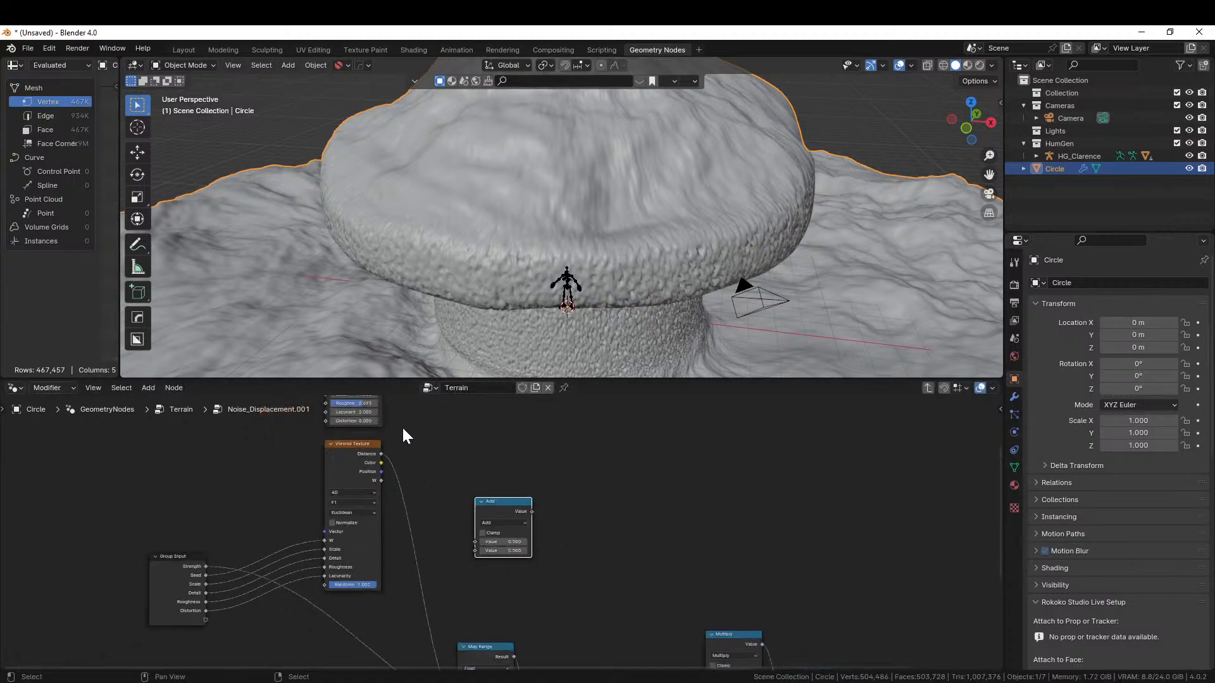
- Link the Noise Texture's Fac and the Voronoi Distance into the Add node's two values, and its output into the Map Range Value
{"action": "left_click_drag", "start_coordinate": [378, 453], "coordinate": [471, 550]}
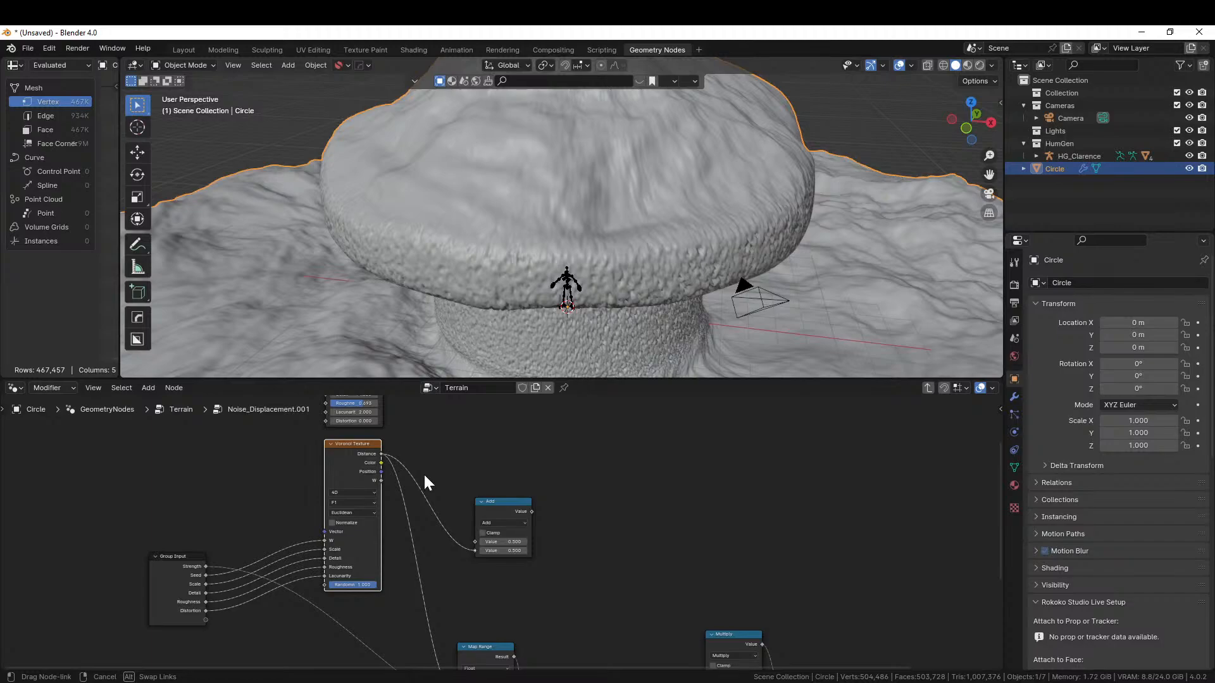
{"action": "middle_click_drag", "start_coordinate": [441, 439], "coordinate": [435, 505]}
{"action": "middle_click_drag", "start_coordinate": [393, 426], "coordinate": [393, 459]}
{"action": "left_click_drag", "start_coordinate": [376, 427], "coordinate": [469, 642]}
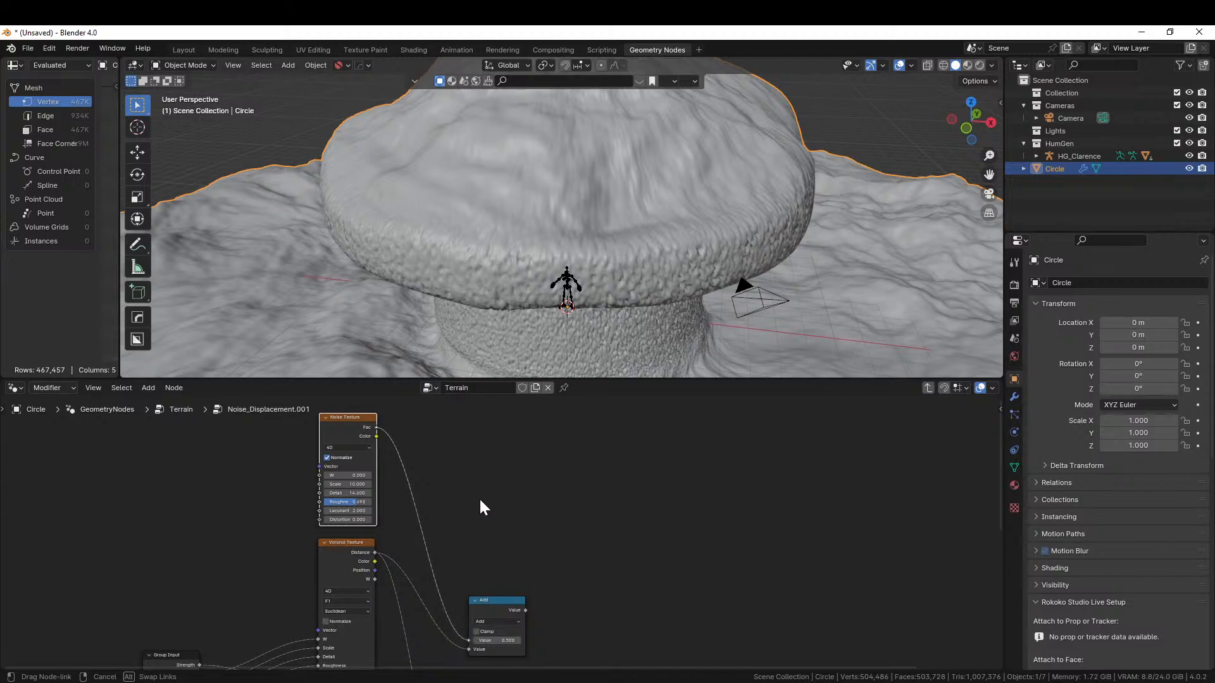
{"action": "middle_click_drag", "start_coordinate": [517, 541], "coordinate": [590, 479]}
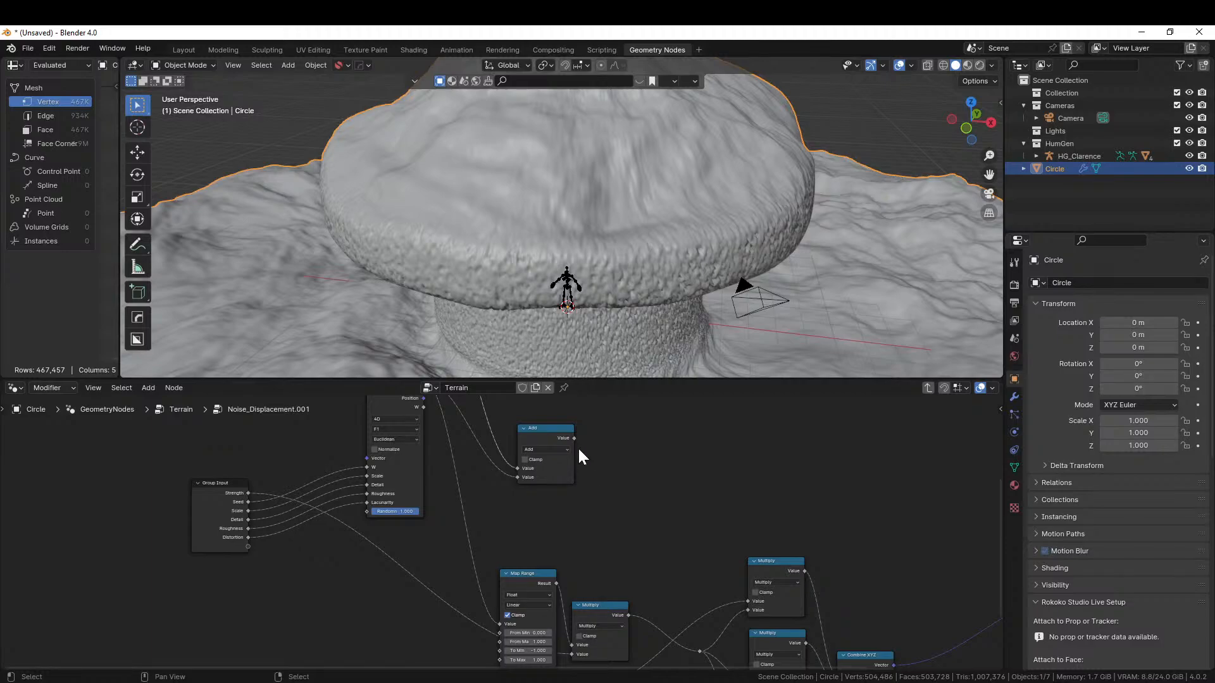
{"action": "left_click_drag", "start_coordinate": [573, 438], "coordinate": [505, 626]}
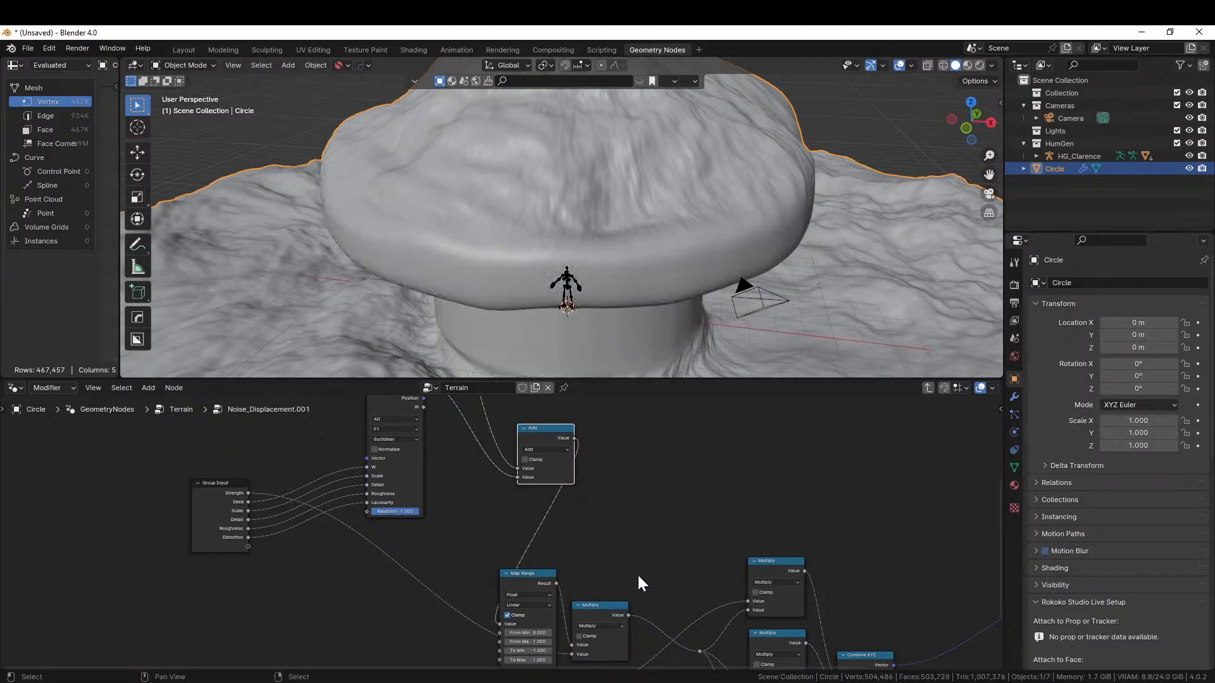
- Change the operation of the Math node combining both textures to Multiply and inspect the cliff surface
{"action": "mouse_move", "coordinate": [587, 520]}
{"action": "middle_mouse_down"}
{"action": "mouse_move", "coordinate": [612, 507]}
{"action": "mouse_move", "coordinate": [586, 496]}
{"action": "middle_mouse_up"}
{"action": "middle_click_drag", "start_coordinate": [573, 342], "coordinate": [565, 313]}
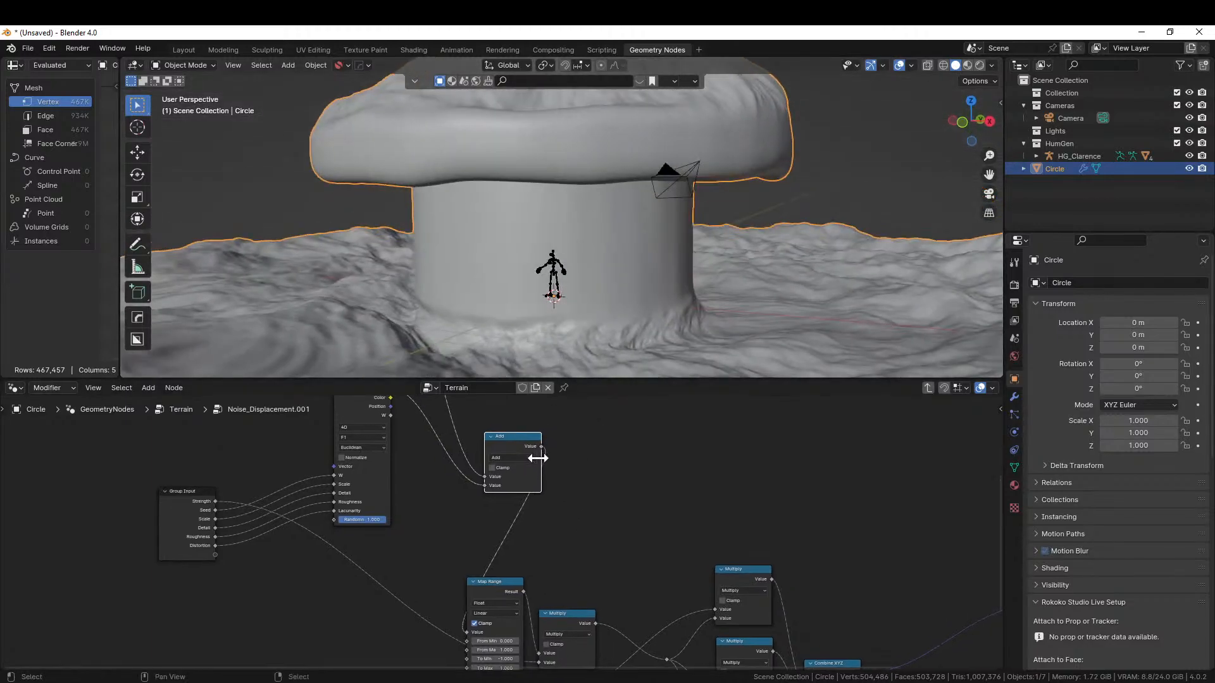
{"action": "scroll", "coordinate": [502, 532], "scroll_direction": "up", "scroll_amount": 2}
{"action": "left_click", "coordinate": [517, 430]}
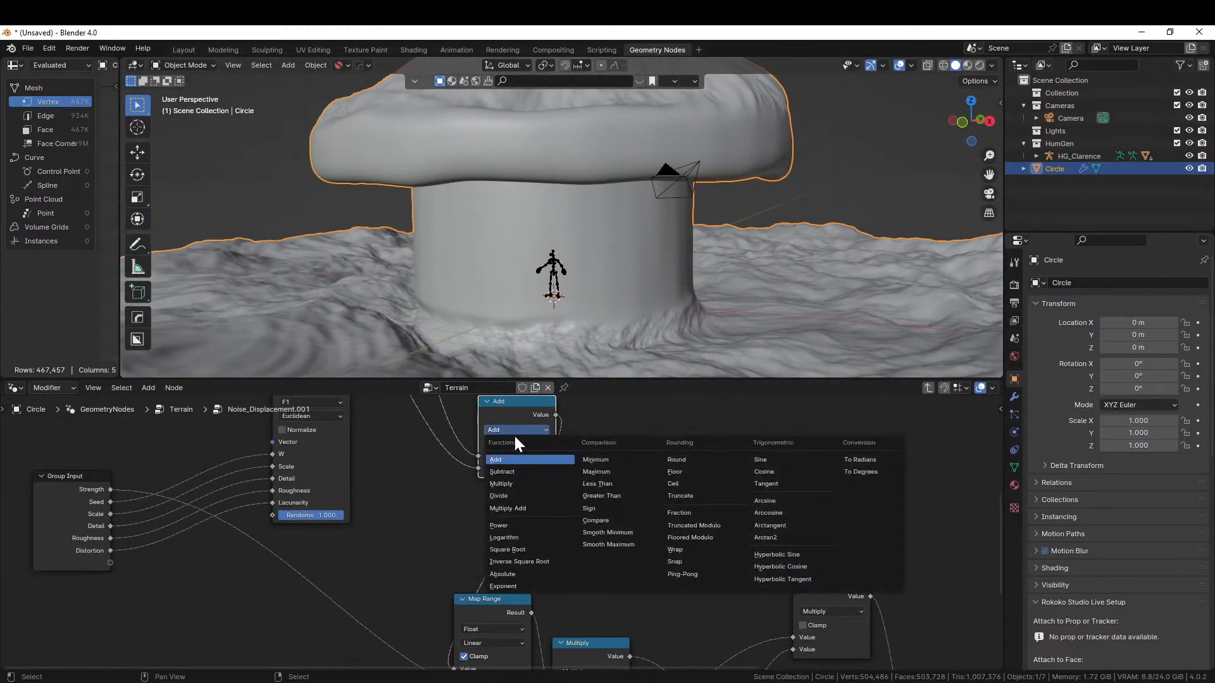
{"action": "left_click", "coordinate": [520, 484]}
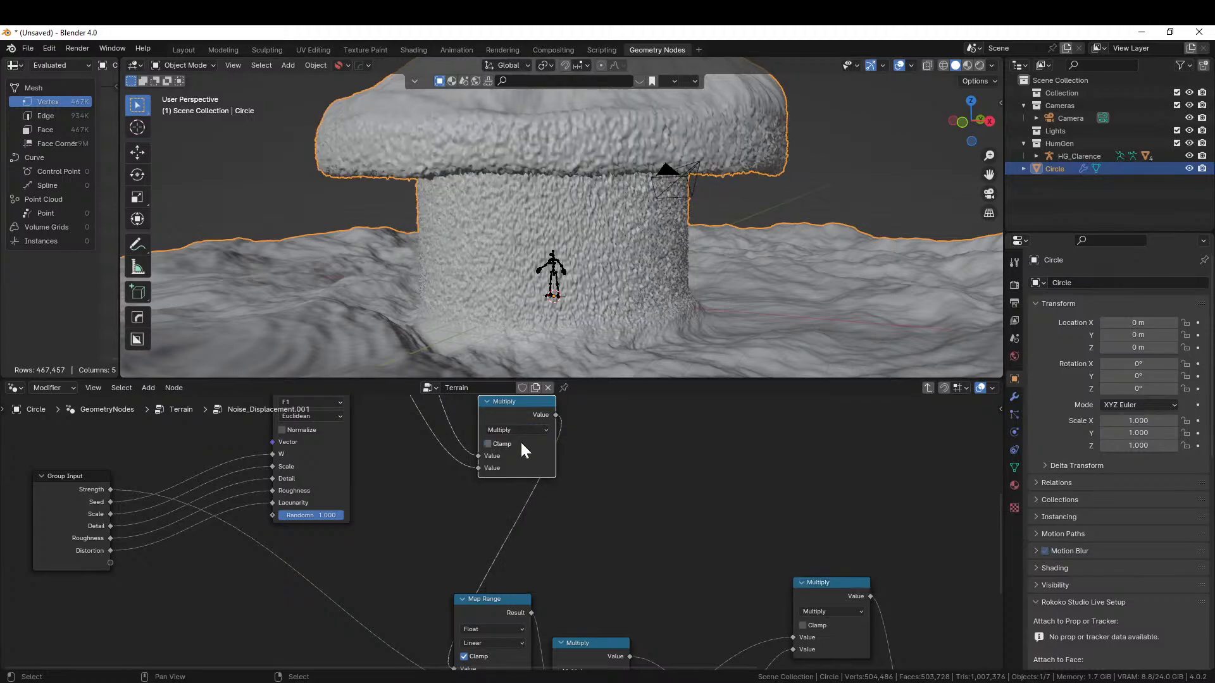
{"action": "middle_click_drag", "start_coordinate": [639, 182], "coordinate": [701, 356]}
- Set the Noise Texture's Scale to 0.25
{"action": "middle_click_drag", "start_coordinate": [468, 418], "coordinate": [561, 640]}
{"action": "middle_click_drag", "start_coordinate": [621, 488], "coordinate": [622, 609]}
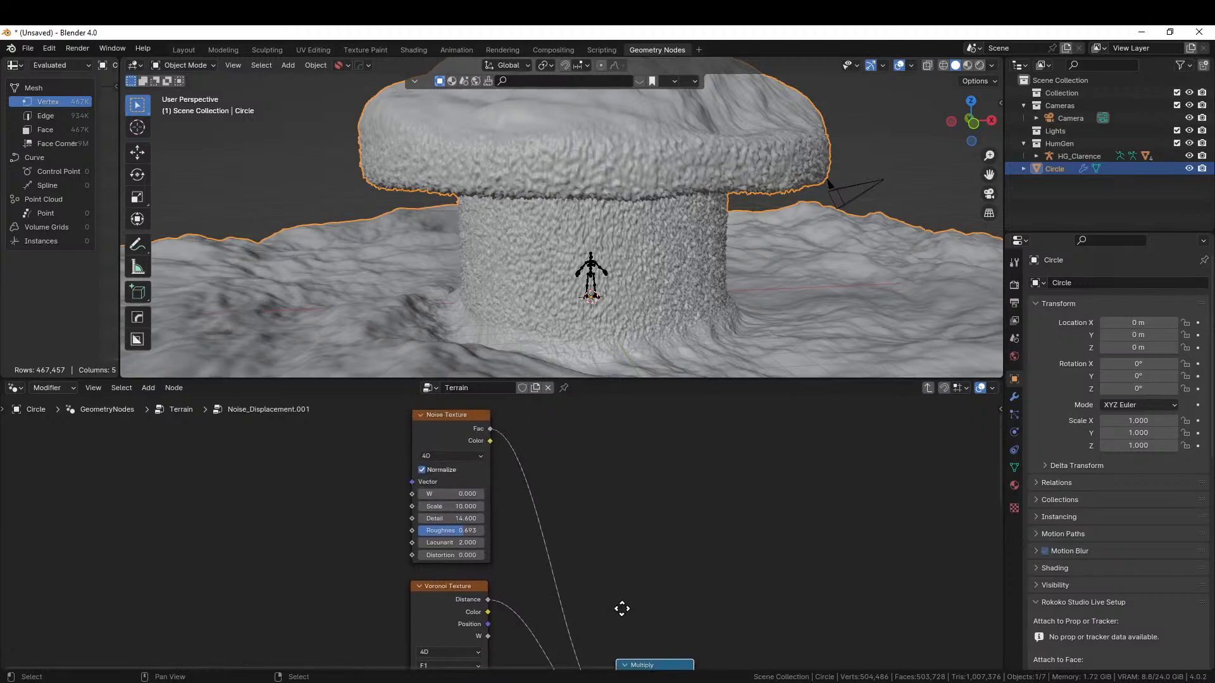
{"action": "scroll", "coordinate": [615, 563], "scroll_direction": "up", "scroll_amount": 1}
{"action": "middle_click_drag", "start_coordinate": [612, 557], "coordinate": [637, 560]}
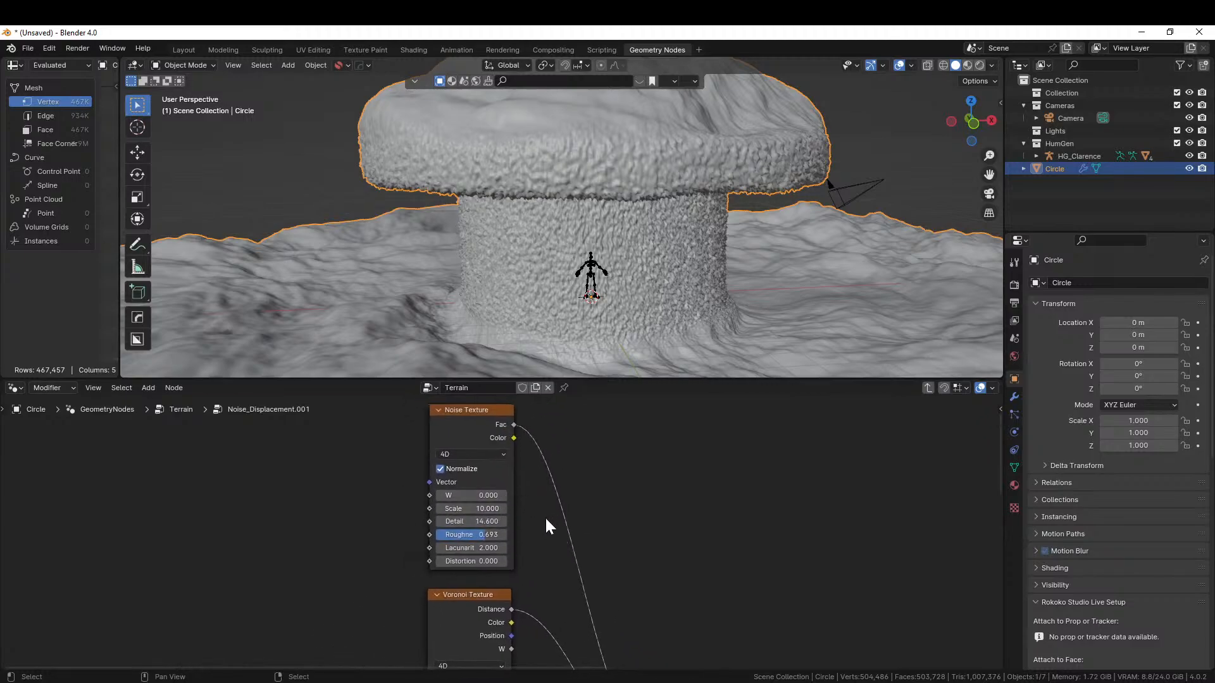
{"action": "left_click", "coordinate": [495, 510]}
{"action": "type", "text": ".25"}
{"action": "key", "text": "Return"}
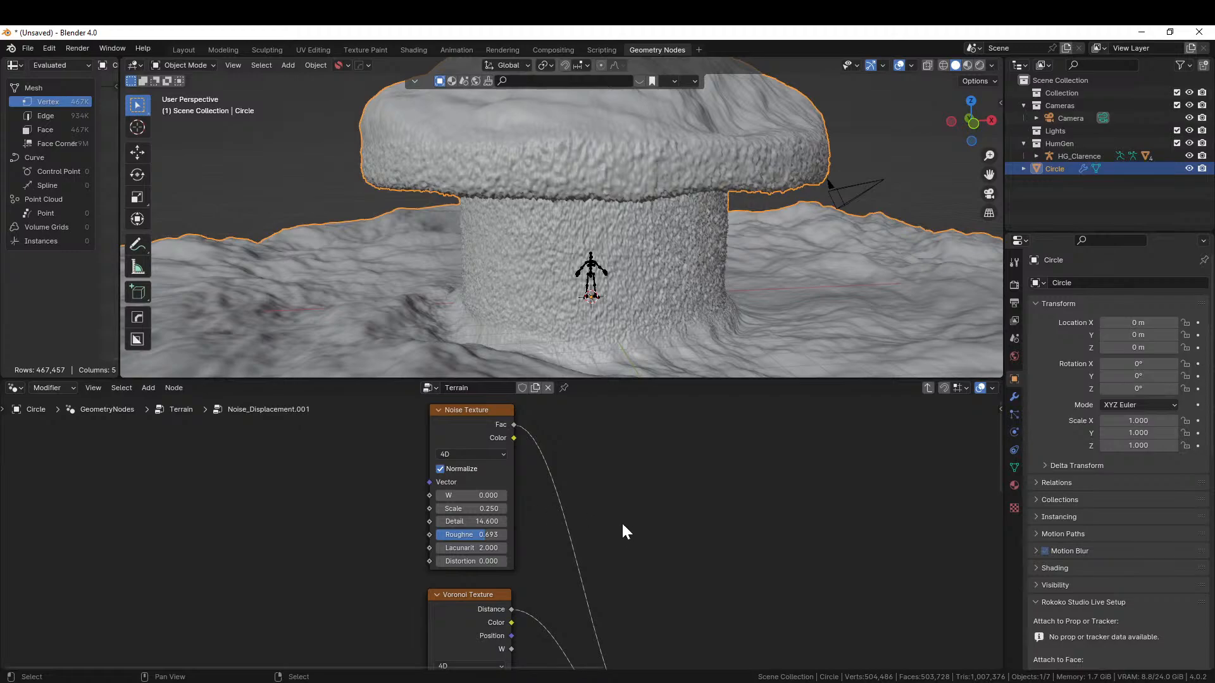
- Cut the link from the Voronoi Distance to the Multiply node and set the node's second value to 1
{"action": "middle_click_drag", "start_coordinate": [620, 552], "coordinate": [603, 576]}
{"action": "middle_click_drag", "start_coordinate": [655, 272], "coordinate": [975, 297]}
{"action": "scroll", "coordinate": [767, 279], "scroll_direction": "up", "scroll_amount": 2}
{"action": "scroll", "coordinate": [702, 572], "scroll_direction": "down", "scroll_amount": 5}
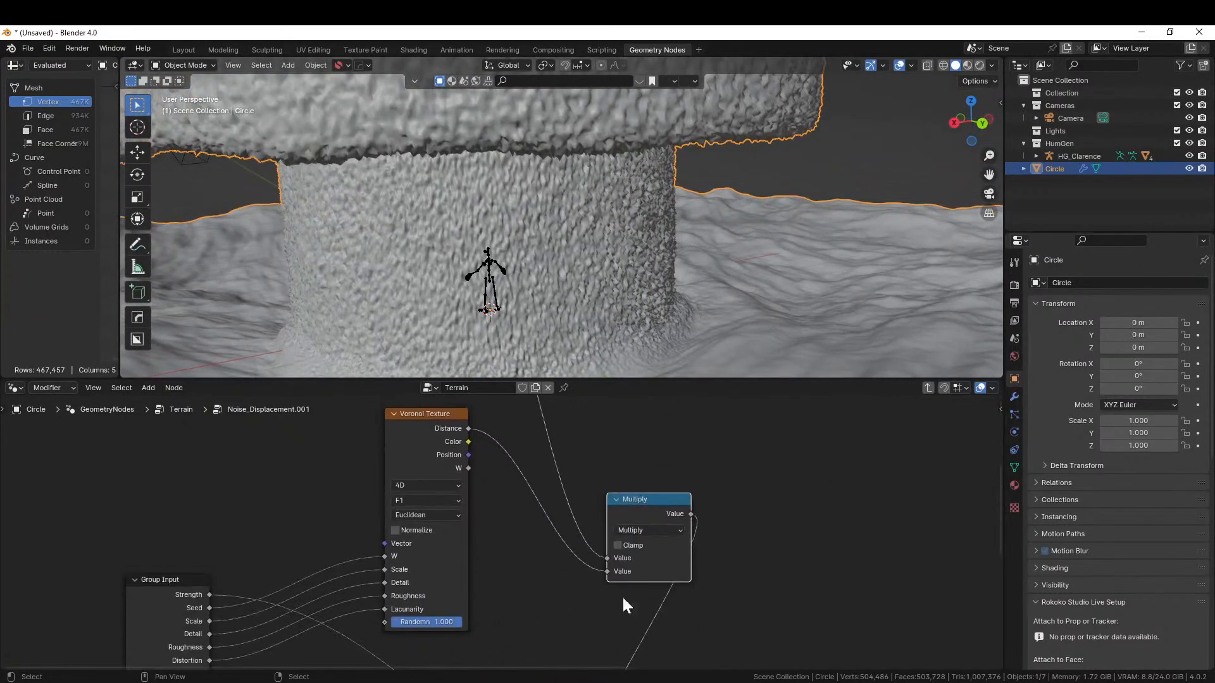
{"action": "right_click_drag", "start_coordinate": [527, 454], "coordinate": [517, 542], "text": "ctrl"}
{"action": "left_click", "coordinate": [668, 572]}
{"action": "type", "text": "1"}
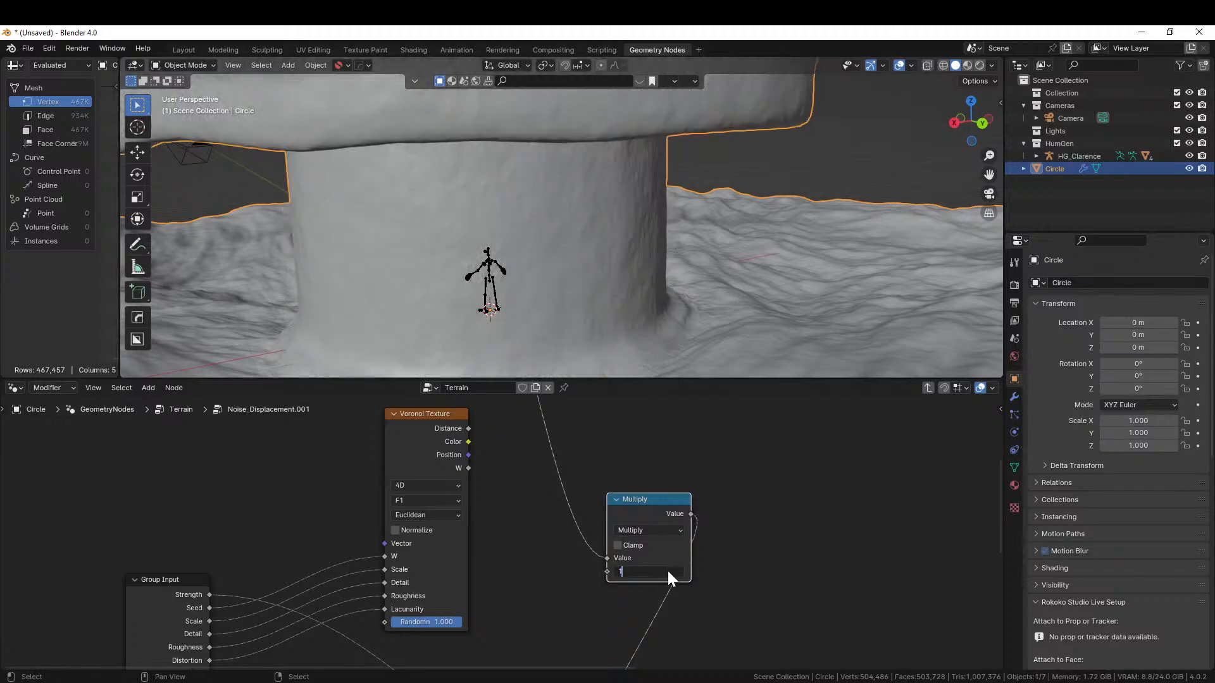
{"action": "key", "text": "Return"}
- Set the Noise Texture's Distortion to 2
{"action": "middle_click_drag", "start_coordinate": [683, 435], "coordinate": [609, 471]}
{"action": "middle_click_drag", "start_coordinate": [578, 262], "coordinate": [591, 249]}
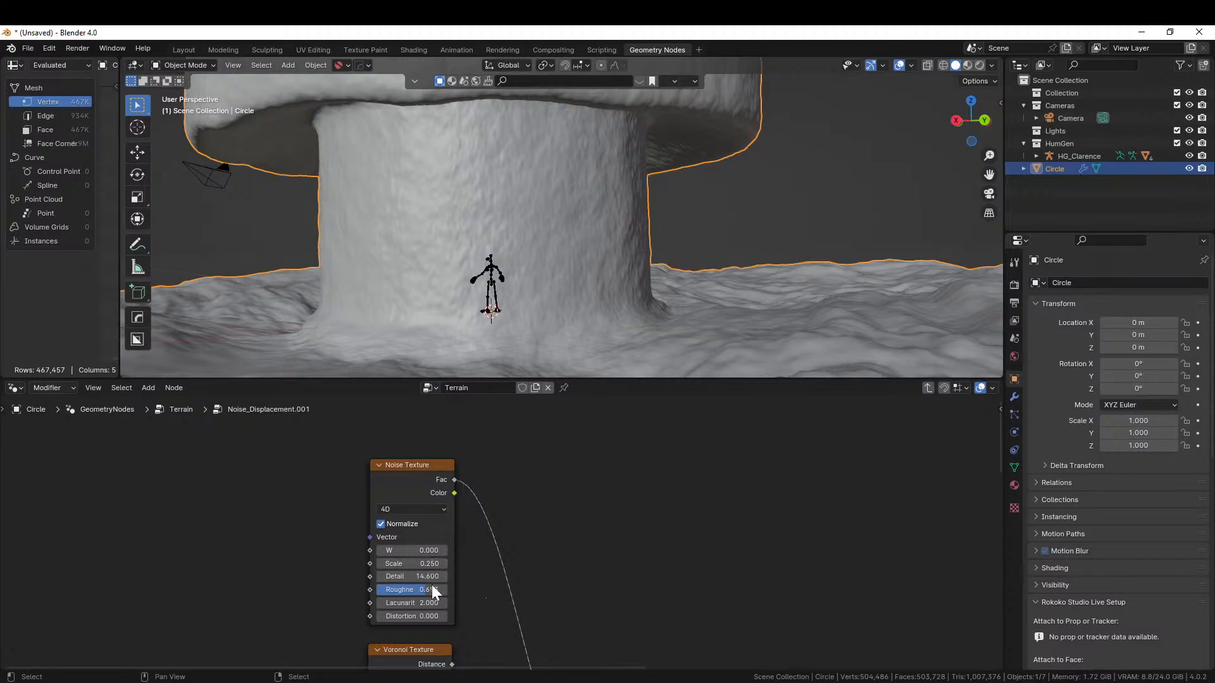
{"action": "left_click", "coordinate": [411, 617]}
{"action": "type", "text": "2"}
{"action": "key", "text": "Return"}
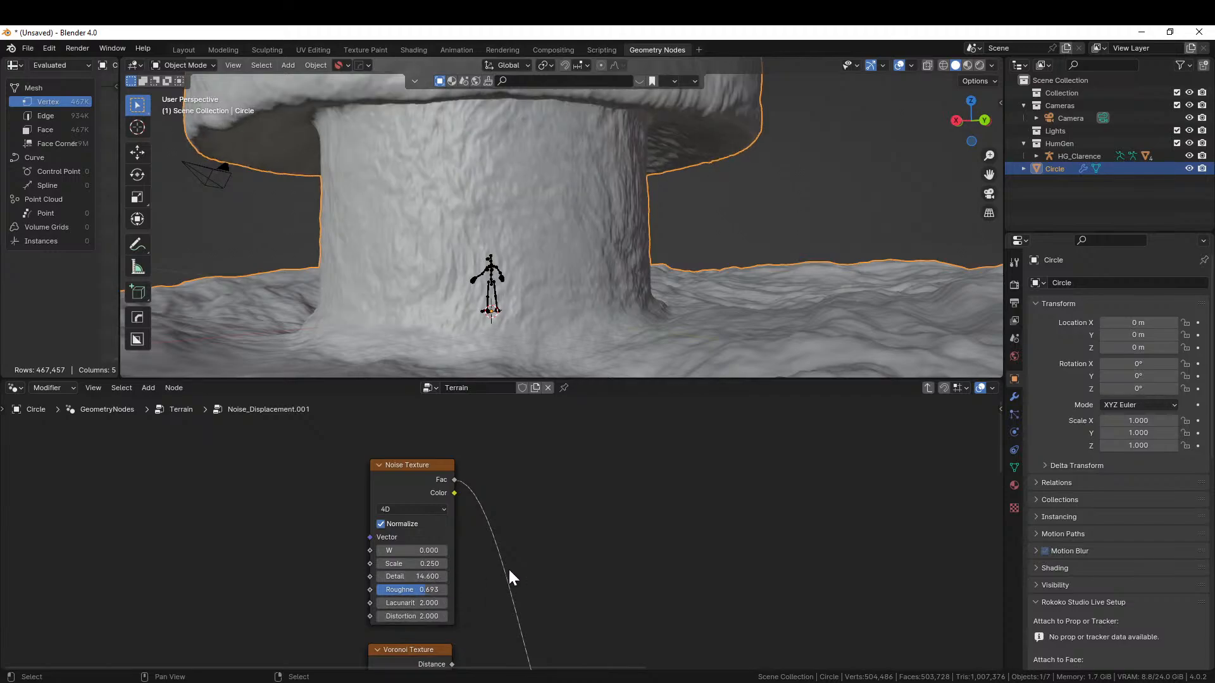
- Try Noise Texture Scale values of 0.1, 0.25 and 0.5 on the cliff surface
{"action": "scroll", "coordinate": [553, 567], "scroll_direction": "down", "scroll_amount": 5}
{"action": "middle_click_drag", "start_coordinate": [569, 567], "coordinate": [623, 507]}
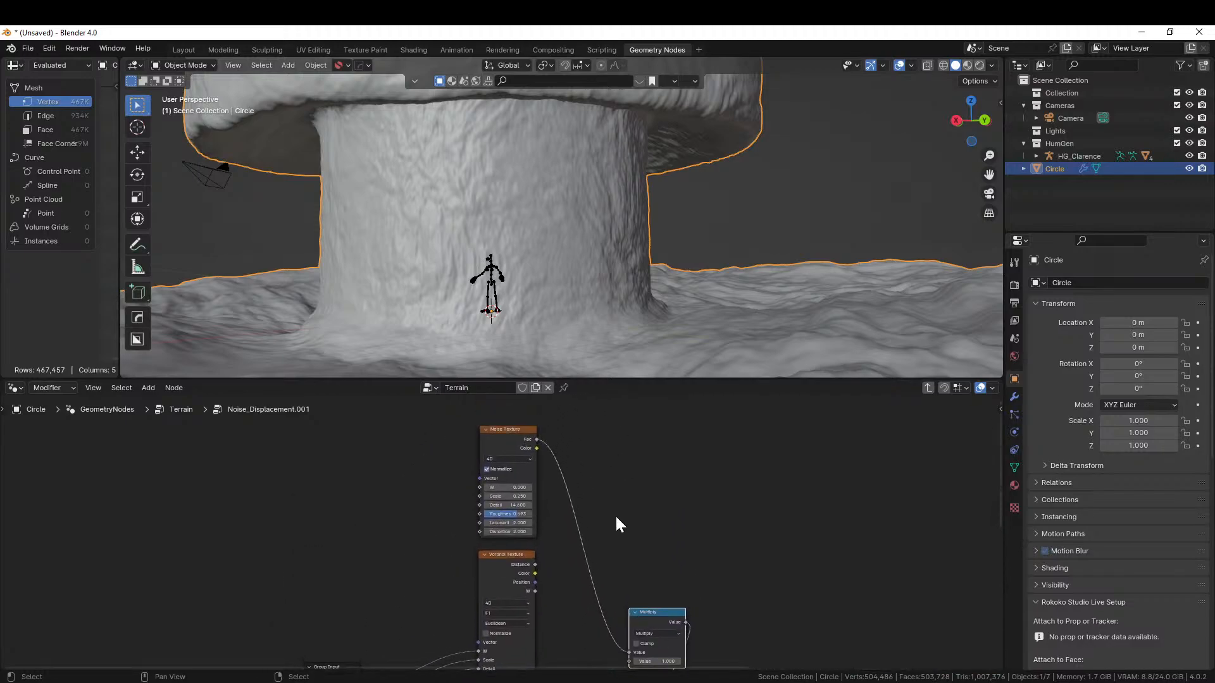
{"action": "scroll", "coordinate": [616, 519], "scroll_direction": "up", "scroll_amount": 1}
{"action": "scroll", "coordinate": [615, 506], "scroll_direction": "up", "scroll_amount": 1}
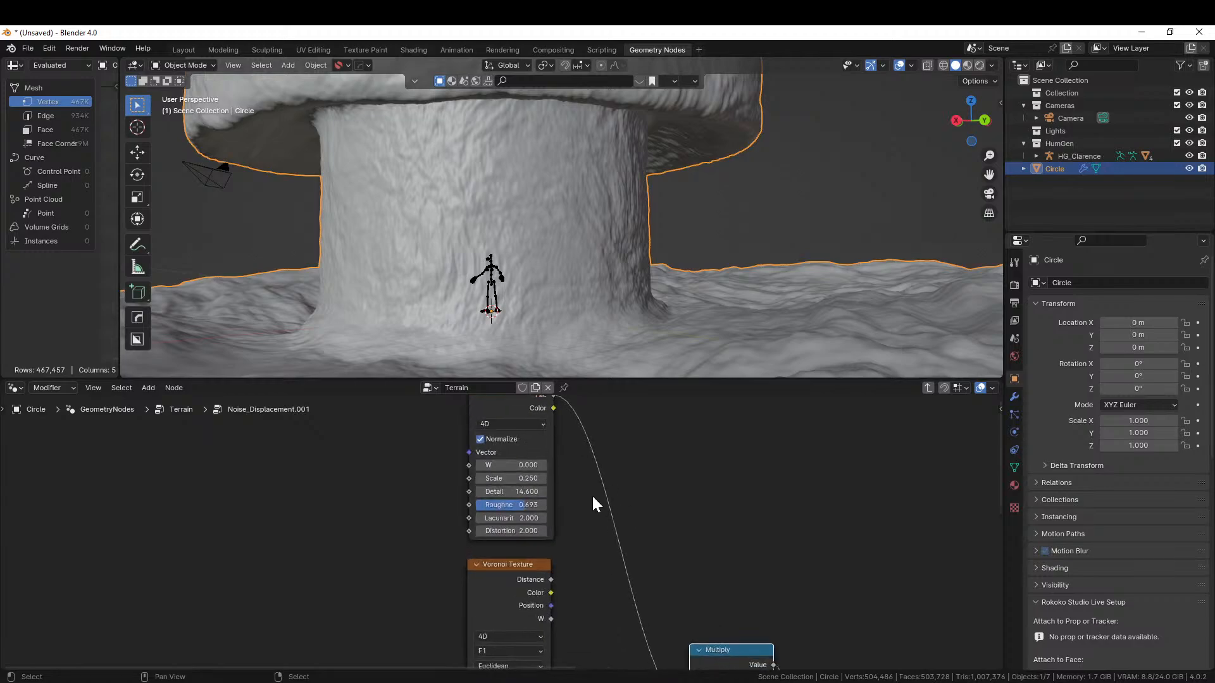
{"action": "left_click", "coordinate": [525, 479]}
{"action": "type", "text": ".1"}
{"action": "key", "text": "Return"}
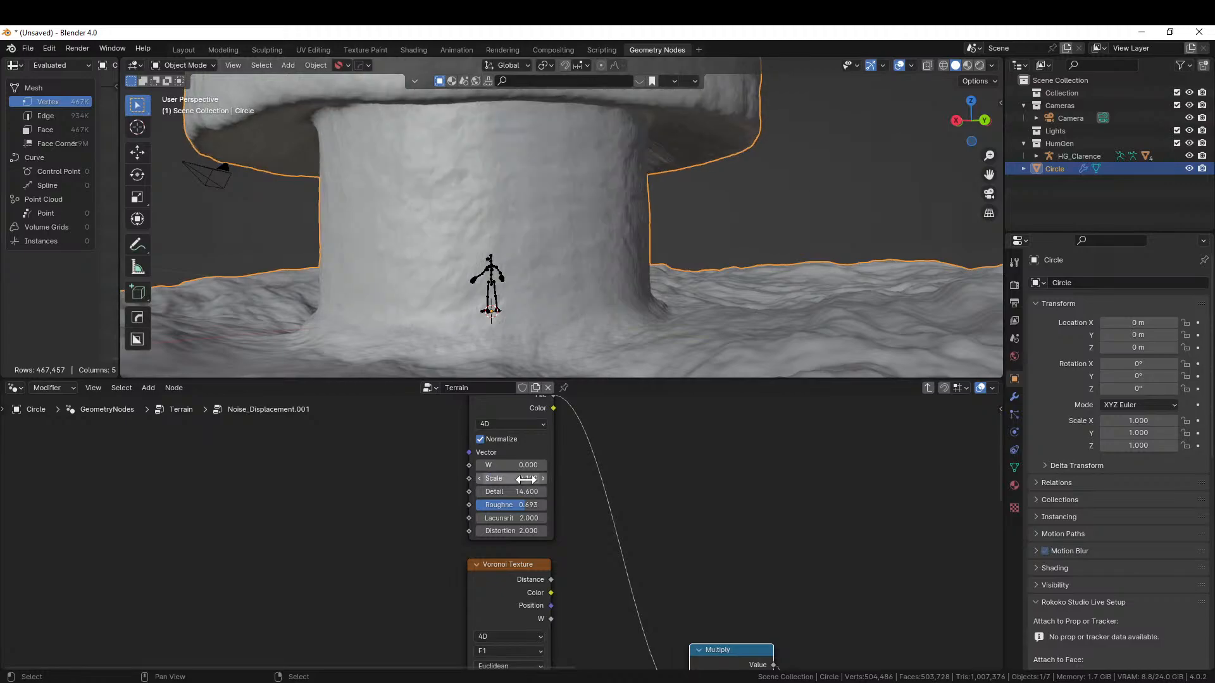
{"action": "left_click", "coordinate": [526, 479]}
{"action": "type", "text": ".25"}
{"action": "key", "text": "Return"}
{"action": "left_click", "coordinate": [527, 479]}
{"action": "type", "text": ".5"}
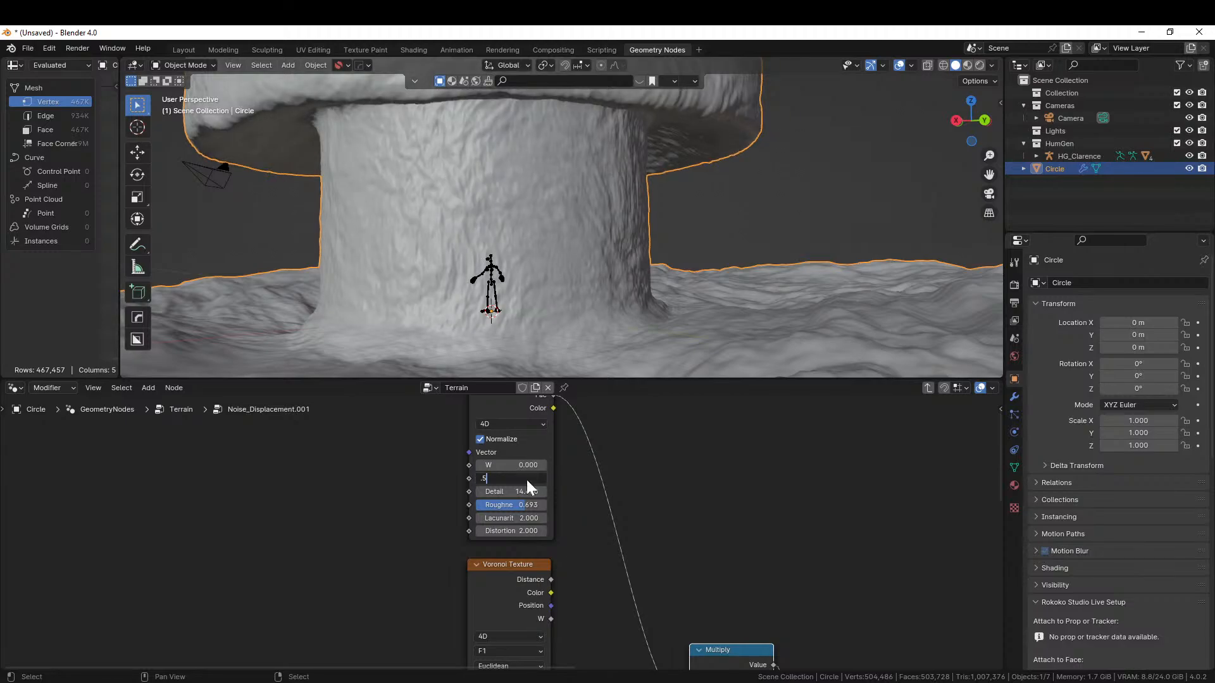
{"action": "key", "text": "Return"}
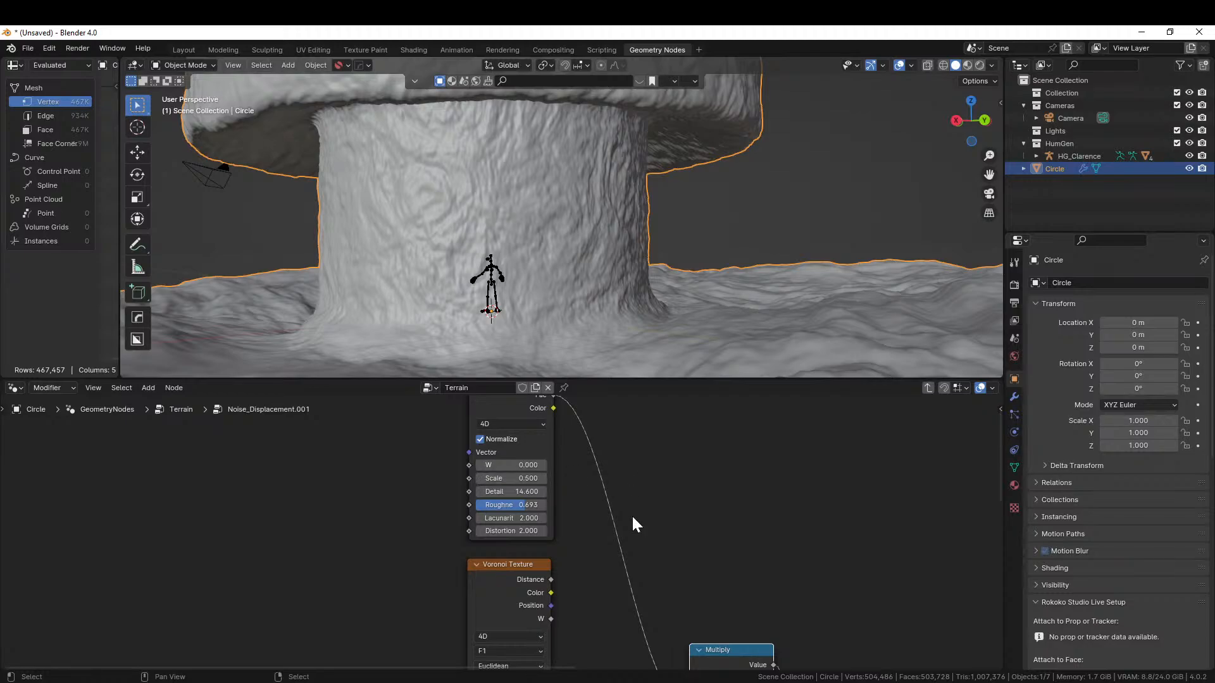
- Try a Noise Texture Scale of 1, and settle on 0.75
{"action": "left_click", "coordinate": [515, 479]}
{"action": "type", "text": "1"}
{"action": "key", "text": "Return"}
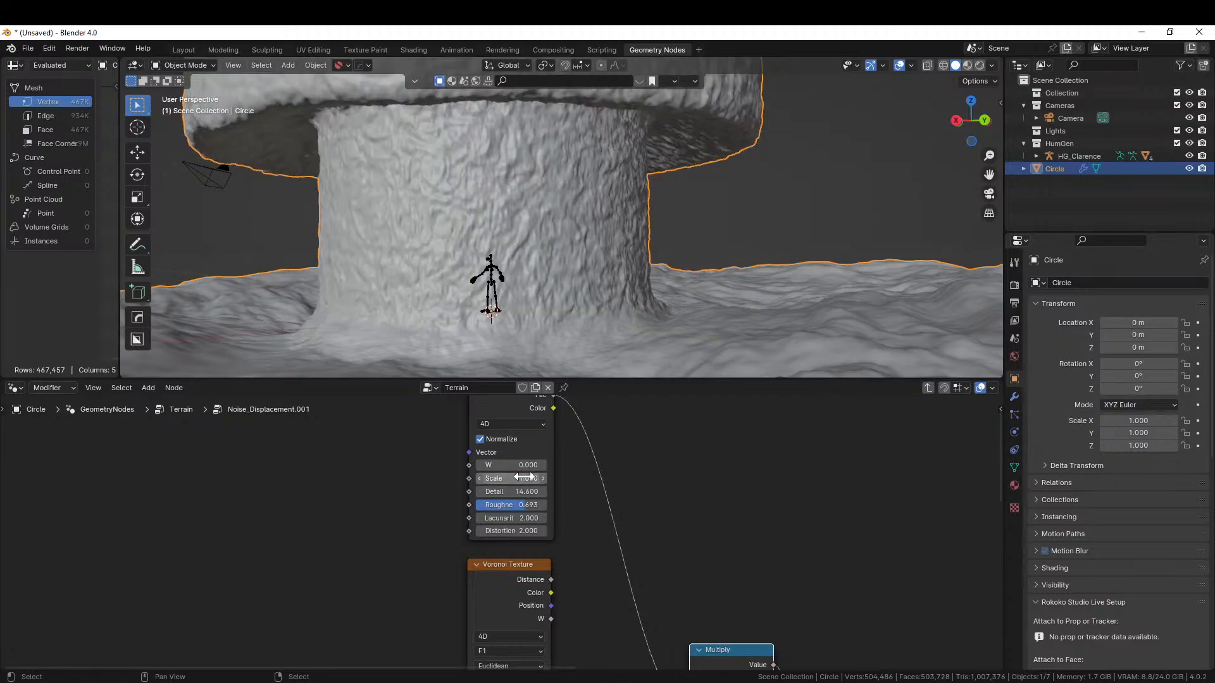
{"action": "left_click", "coordinate": [524, 479]}
{"action": "type", "text": ".75"}
{"action": "key", "text": "Return"}
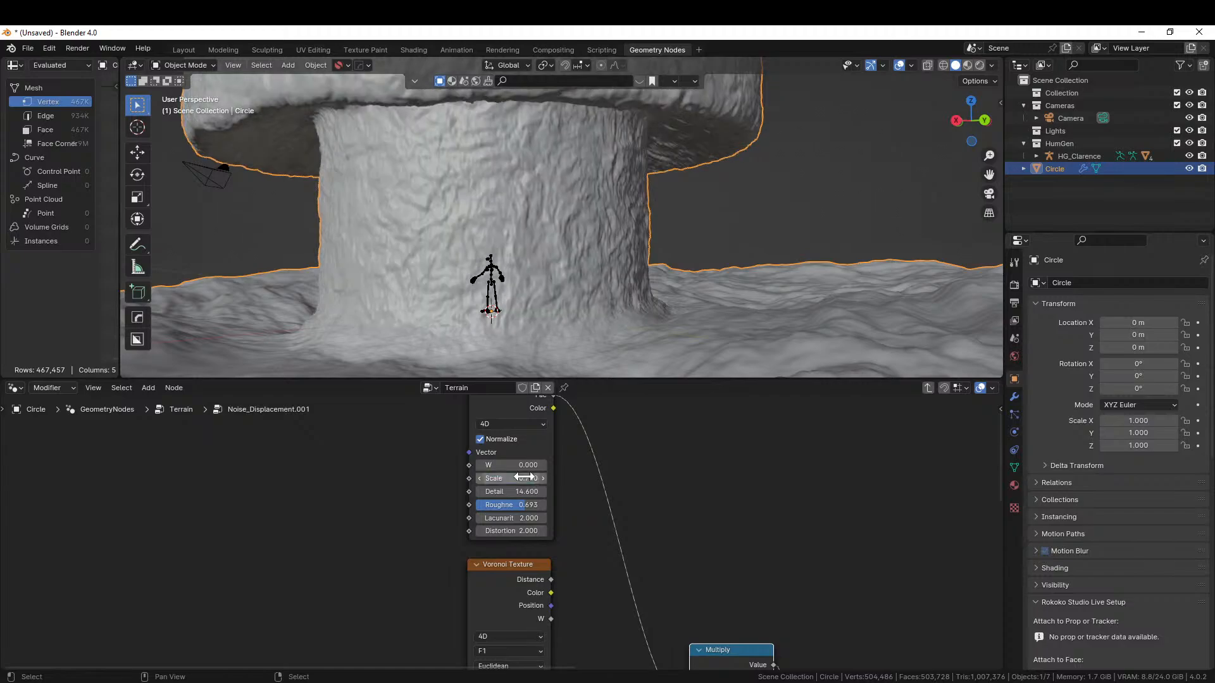
- Link the Voronoi Texture's Distance into the Multiply node's second value
{"action": "middle_click_drag", "start_coordinate": [673, 513], "coordinate": [589, 424]}
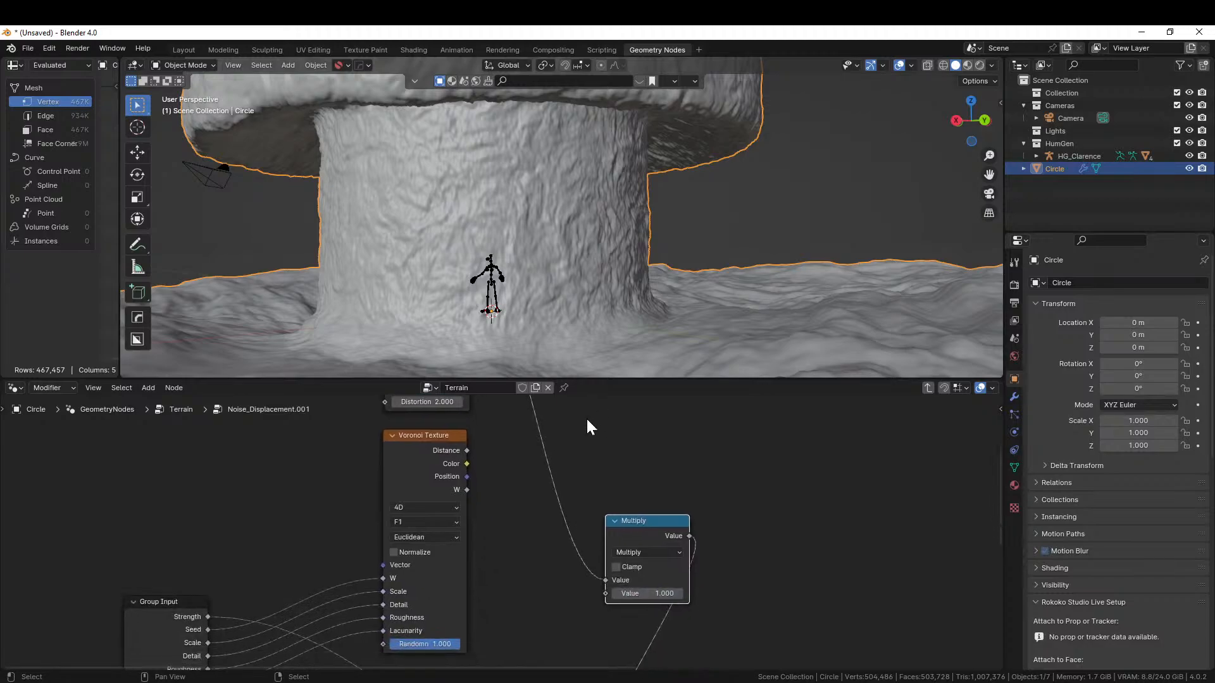
{"action": "left_click_drag", "start_coordinate": [466, 450], "coordinate": [610, 596]}
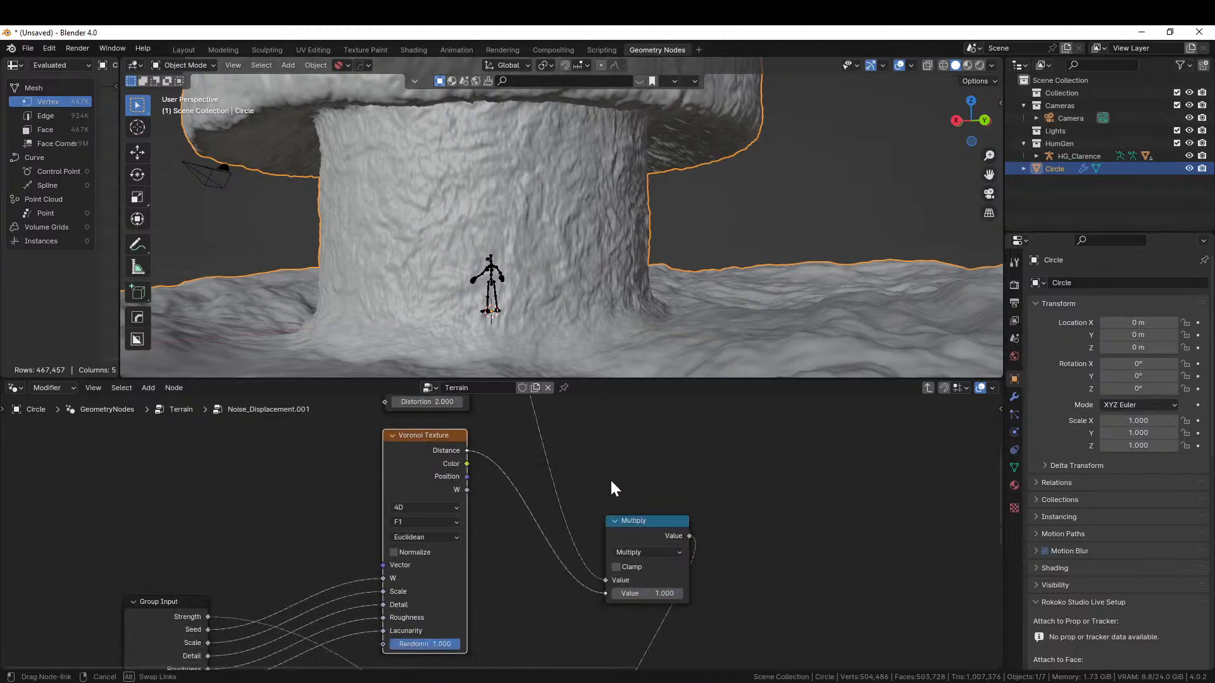
{"action": "left_click_drag", "start_coordinate": [611, 483], "coordinate": [610, 482]}
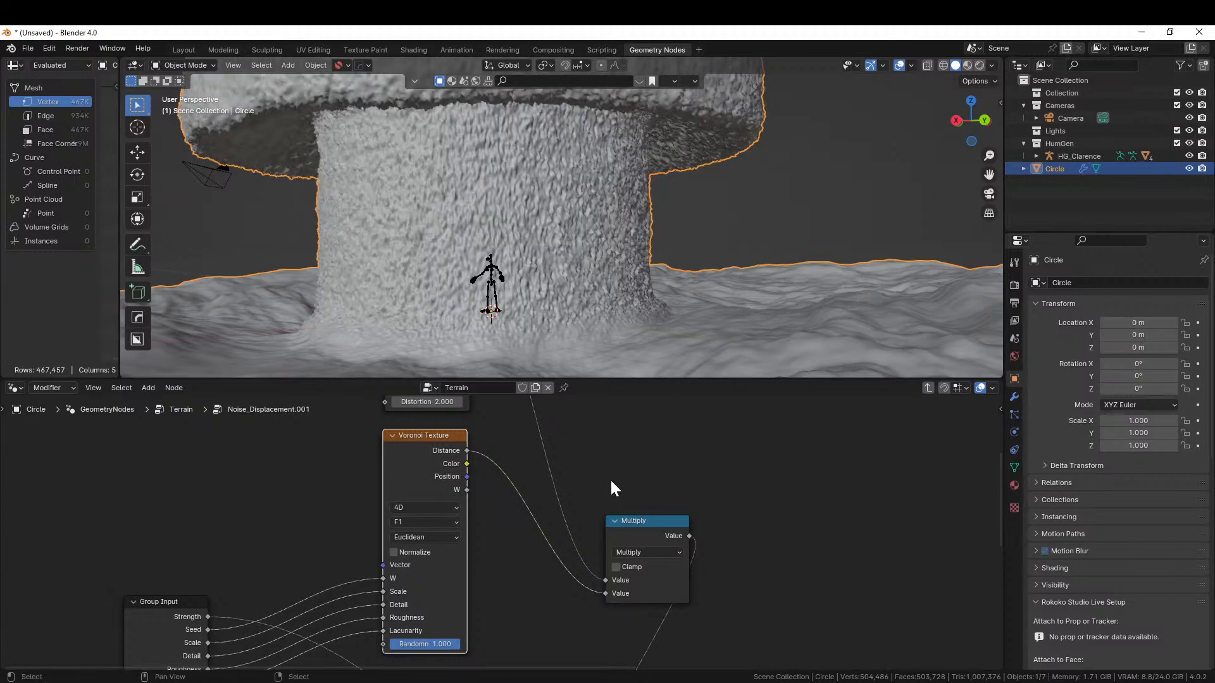
- Examine the combined texture's effect on the cliff wall up close and the node layout producing it
{"action": "middle_click_drag", "start_coordinate": [616, 469], "coordinate": [330, 323]}
{"action": "scroll", "coordinate": [373, 325], "scroll_direction": "up", "scroll_amount": 5}
{"action": "middle_click_drag", "start_coordinate": [600, 282], "coordinate": [541, 272]}
{"action": "scroll", "coordinate": [594, 475], "scroll_direction": "down", "scroll_amount": 2}
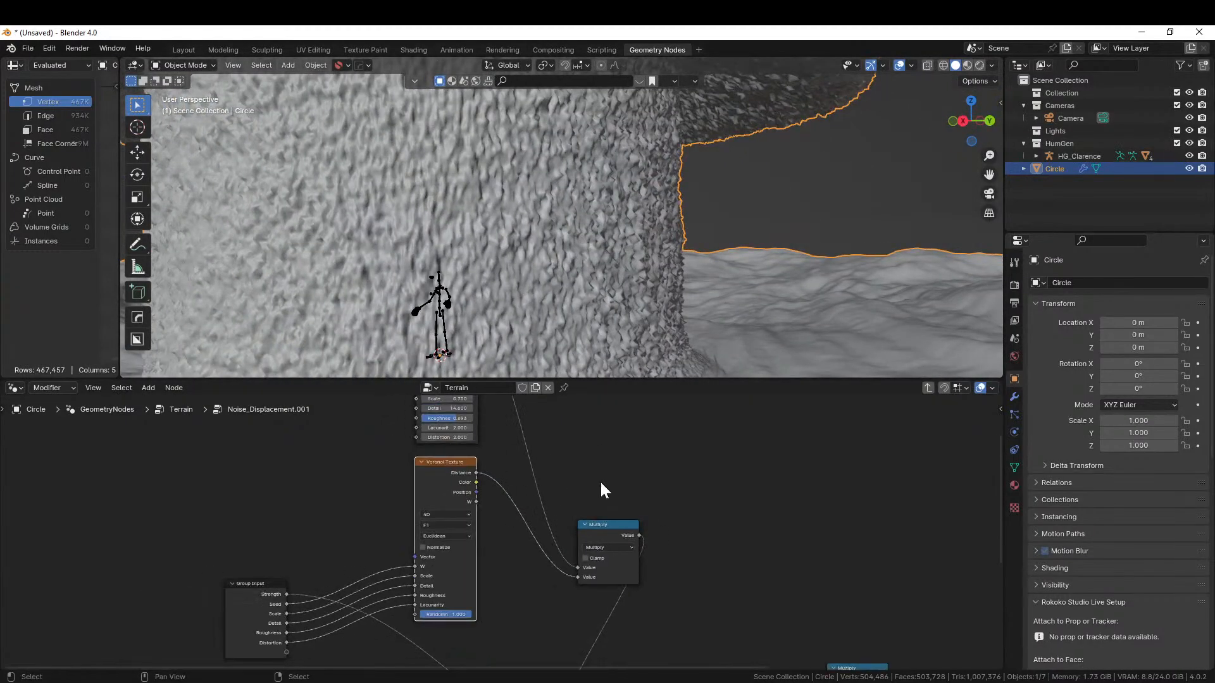
{"action": "scroll", "coordinate": [601, 485], "scroll_direction": "down", "scroll_amount": 1}
{"action": "scroll", "coordinate": [632, 457], "scroll_direction": "down", "scroll_amount": 1}
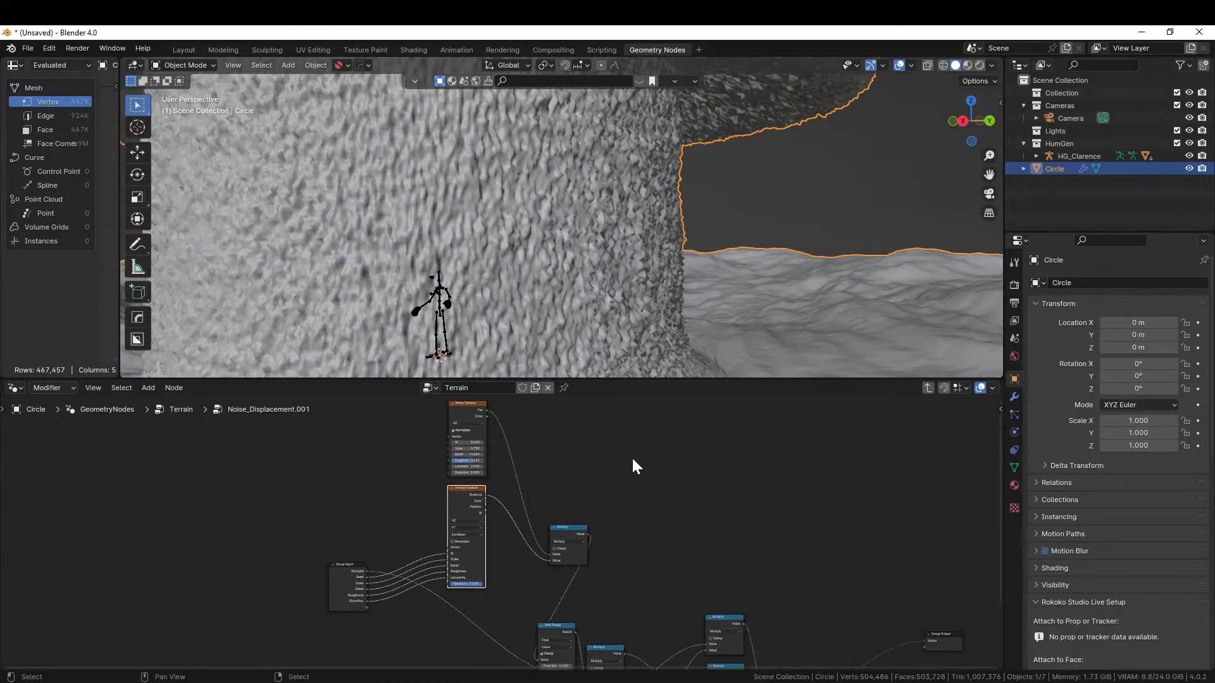
{"action": "scroll", "coordinate": [615, 443], "scroll_direction": "down", "scroll_amount": 1}
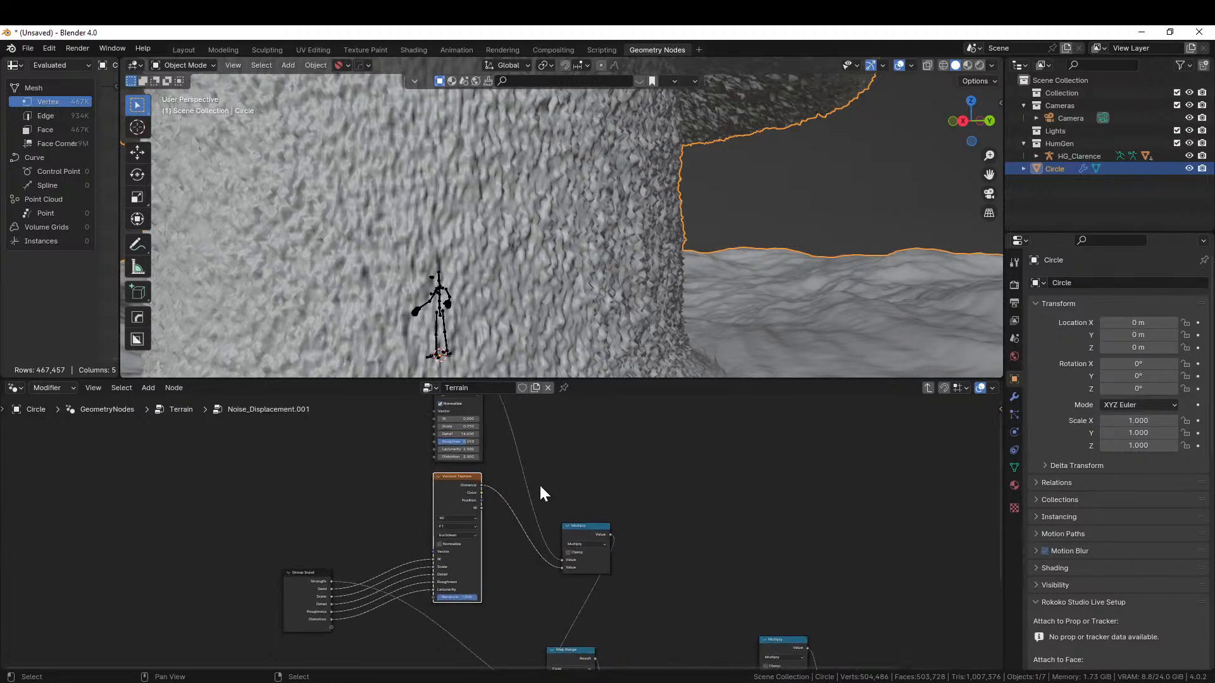
{"action": "scroll", "coordinate": [538, 487], "scroll_direction": "up", "scroll_amount": 1}
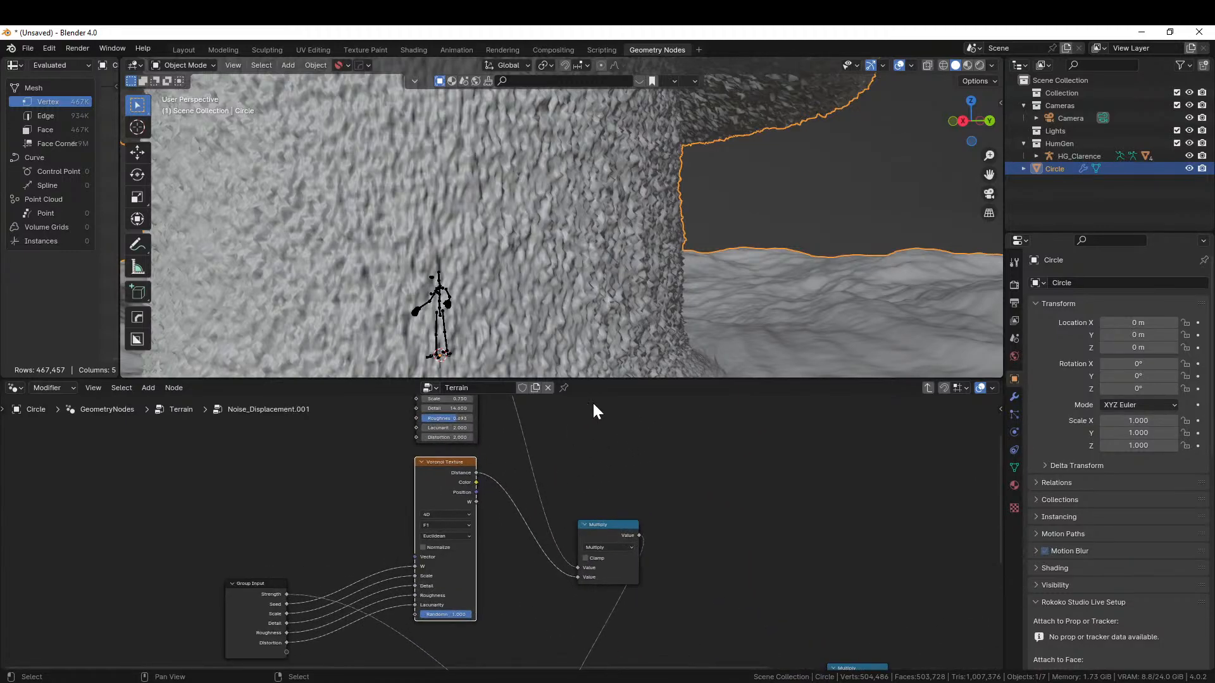
- Return to the Terrain node tree, link the Ground group's Vector into the Mix node's B input and delete the Cliff group
{"action": "left_click", "coordinate": [926, 388]}
{"action": "left_click_drag", "start_coordinate": [661, 531], "coordinate": [700, 509]}
{"action": "middle_click_drag", "start_coordinate": [660, 231], "coordinate": [753, 304]}
{"action": "key", "text": "x"}
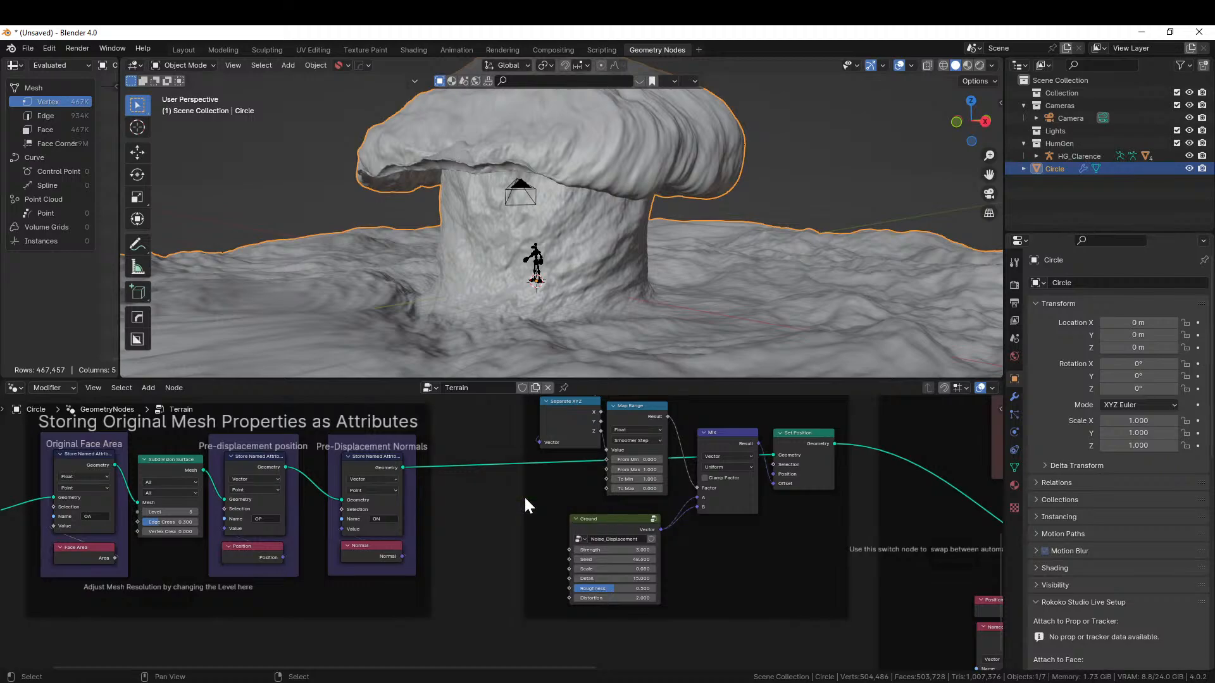
- Inspect the roof's overhang from several angles and check it with the Face Orientation overlay, switching the overlay off again
{"action": "middle_click_drag", "start_coordinate": [694, 305], "coordinate": [250, 310]}
{"action": "scroll", "coordinate": [625, 180], "scroll_direction": "down", "scroll_amount": 3}
{"action": "middle_click_drag", "start_coordinate": [628, 182], "coordinate": [534, 184]}
{"action": "scroll", "coordinate": [590, 188], "scroll_direction": "up", "scroll_amount": 4}
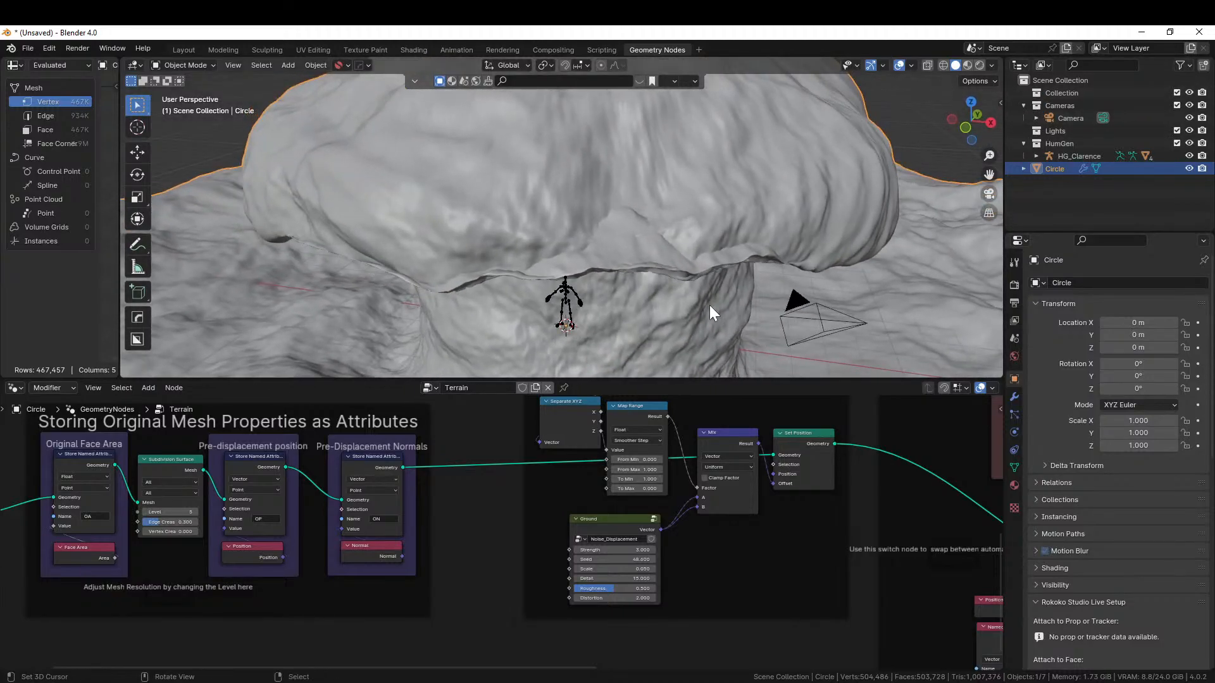
{"action": "key", "text": "alt+v"}
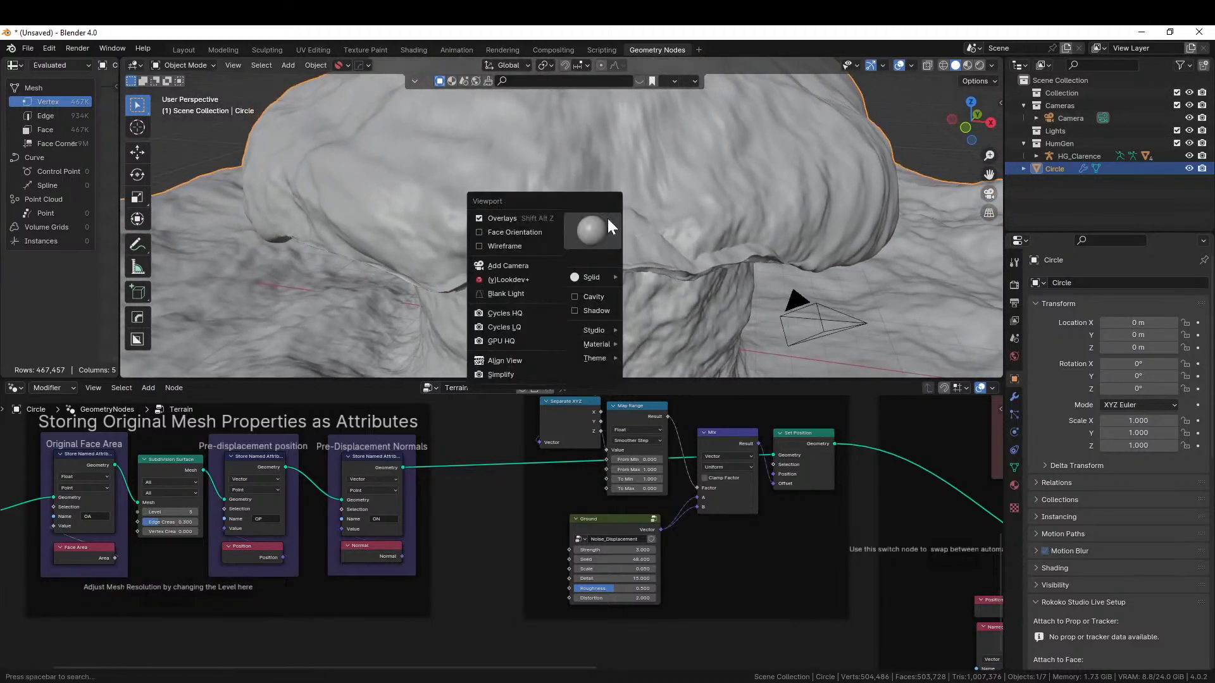
{"action": "left_click", "coordinate": [522, 232]}
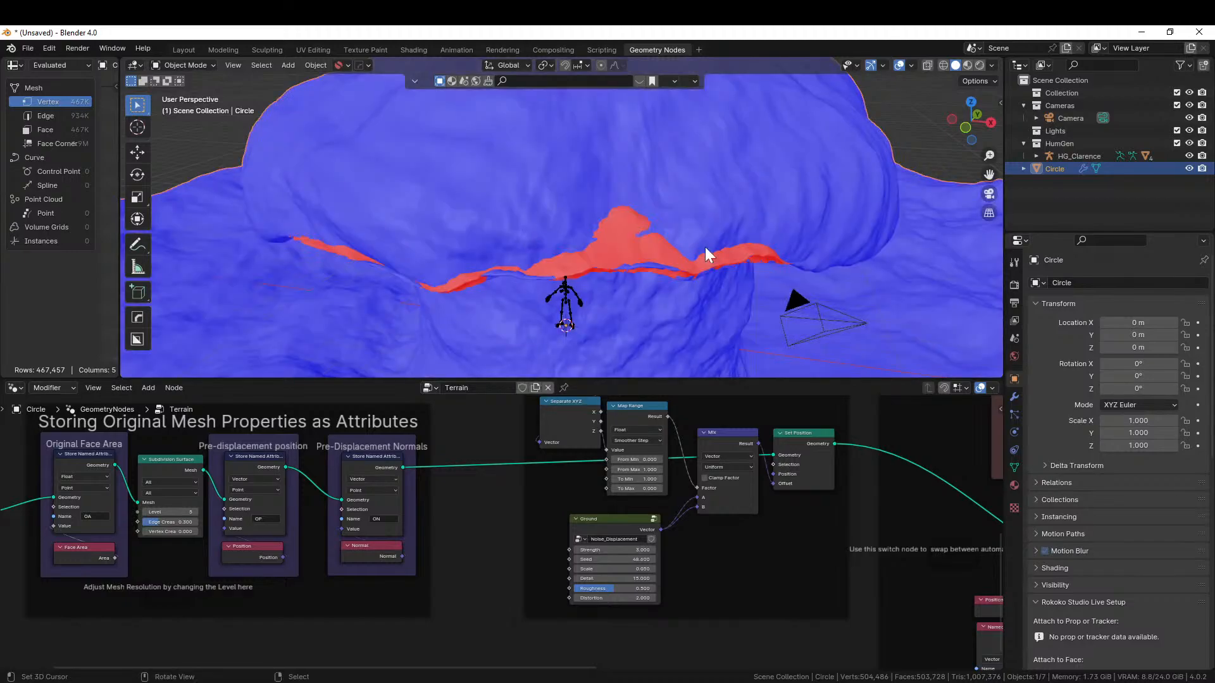
{"action": "key", "text": "alt+v"}
{"action": "left_click", "coordinate": [671, 247]}
- Set the Ground group's Strength to 2 and inspect the roof and pillar
{"action": "scroll", "coordinate": [664, 488], "scroll_direction": "up", "scroll_amount": 2}
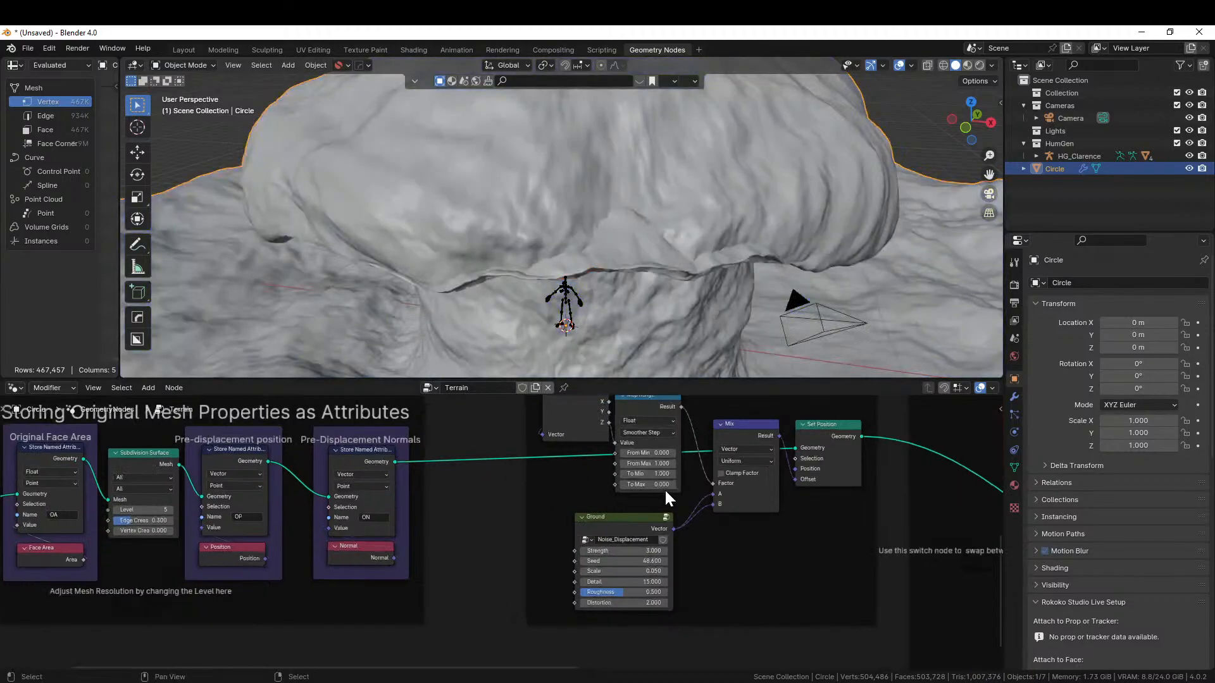
{"action": "left_click", "coordinate": [693, 554]}
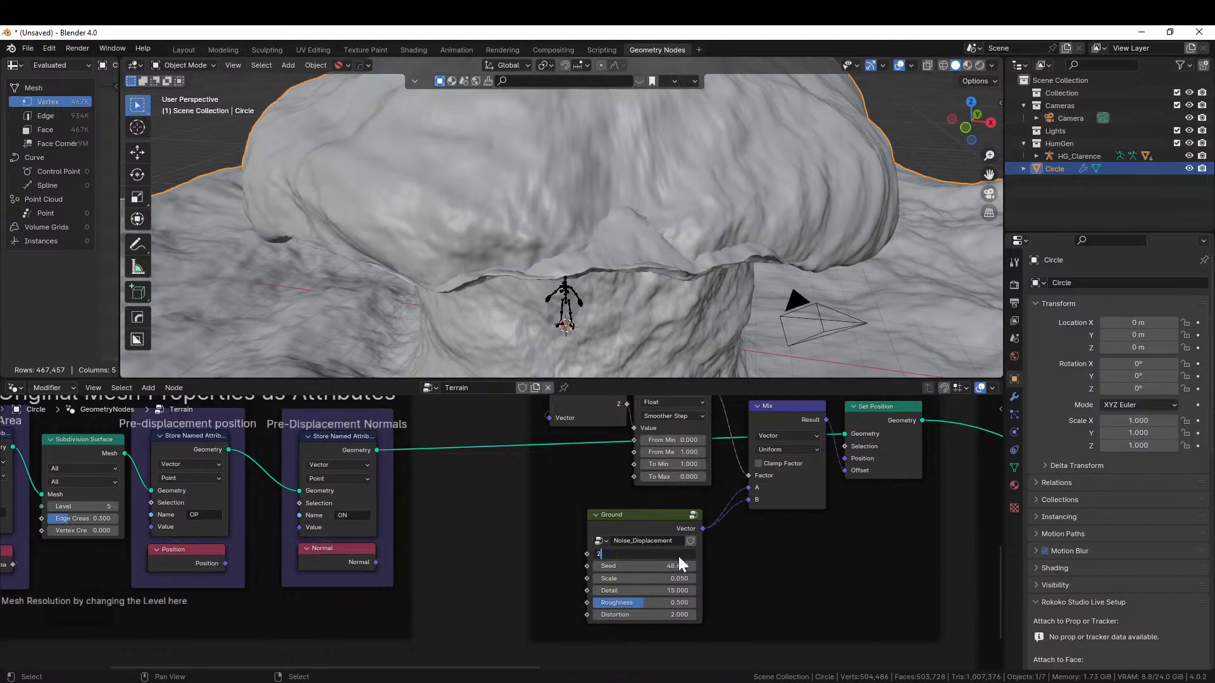
{"action": "type", "text": "2"}
{"action": "key", "text": "Return"}
{"action": "middle_click_drag", "start_coordinate": [668, 371], "coordinate": [740, 243]}
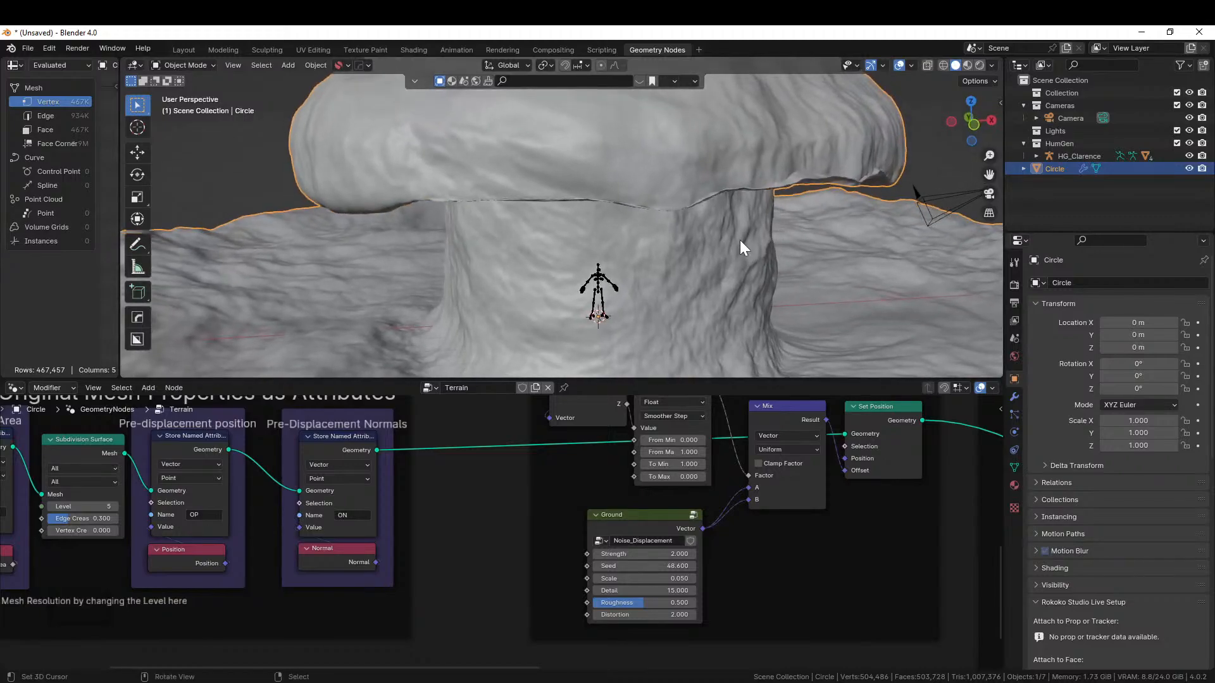
- In the Layout workspace, bevel the edge loop on the roof's lower rim by about 1.25 m with one segment and inspect the displaced result
{"action": "left_click", "coordinate": [184, 51]}
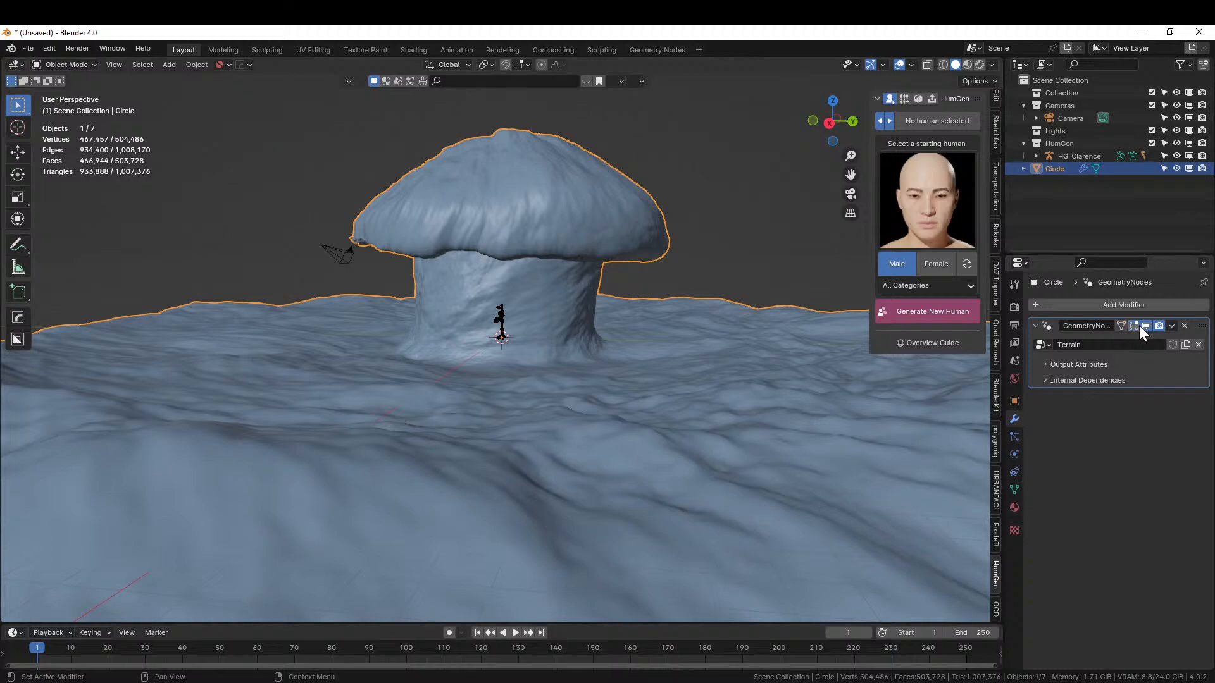
{"action": "key", "text": "Tab"}
{"action": "scroll", "coordinate": [608, 266], "scroll_direction": "up", "scroll_amount": 2}
{"action": "middle_click_drag", "start_coordinate": [608, 265], "coordinate": [580, 509], "text": "shift"}
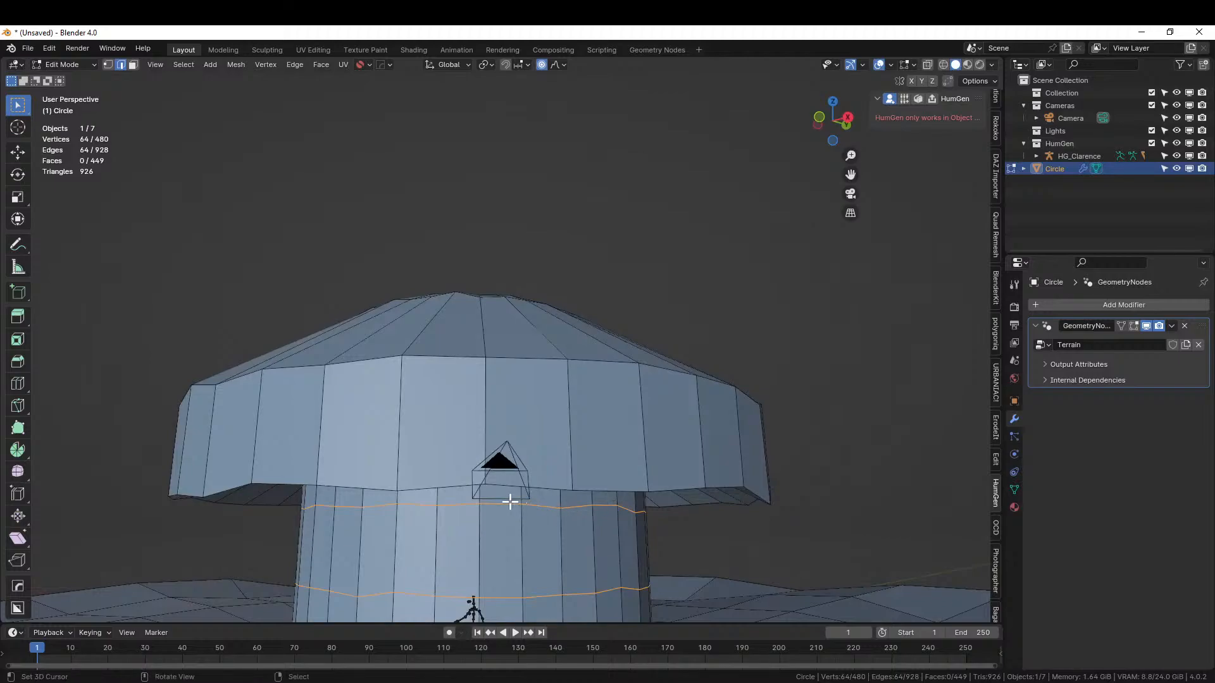
{"action": "left_click", "coordinate": [363, 490]}
{"action": "left_click", "coordinate": [362, 490], "text": "alt"}
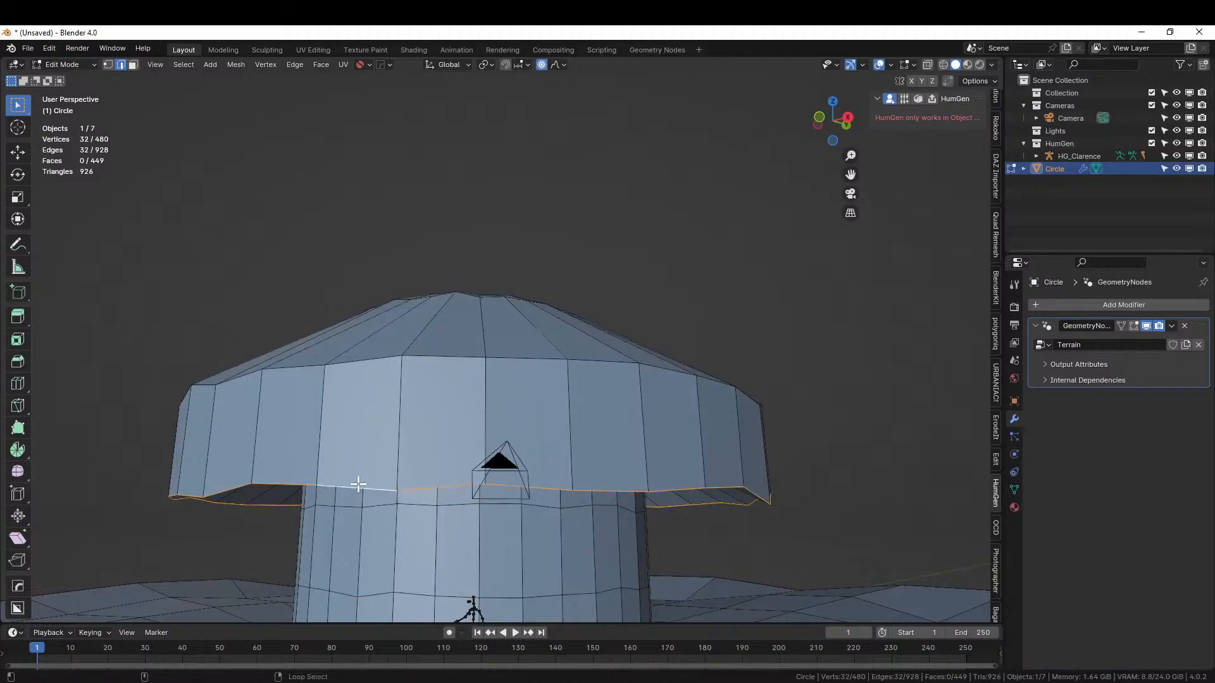
{"action": "key", "text": "ctrl+b"}
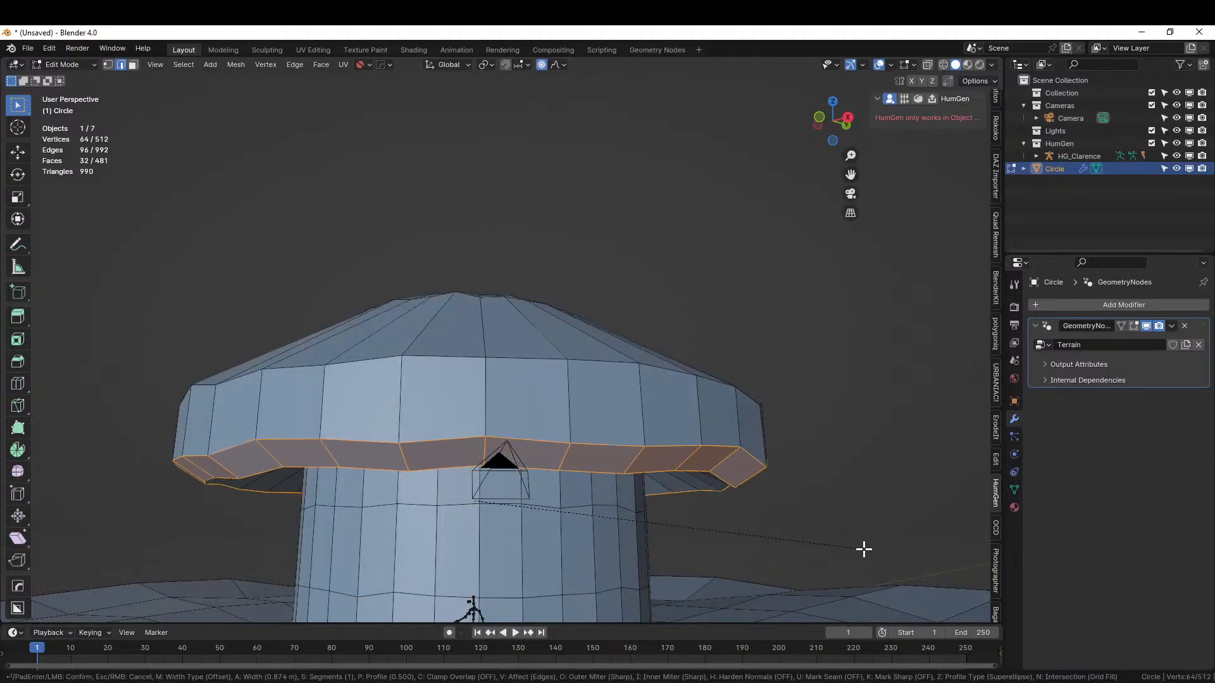
{"action": "left_click", "coordinate": [873, 574]}
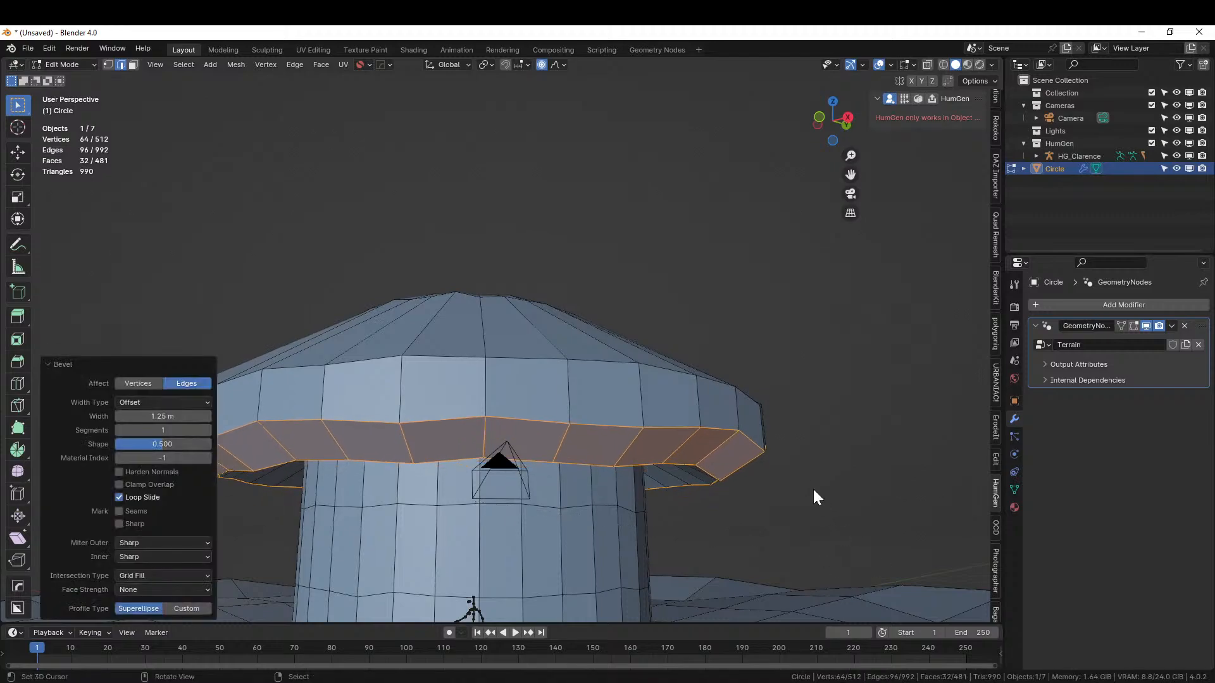
{"action": "key", "text": "Tab"}
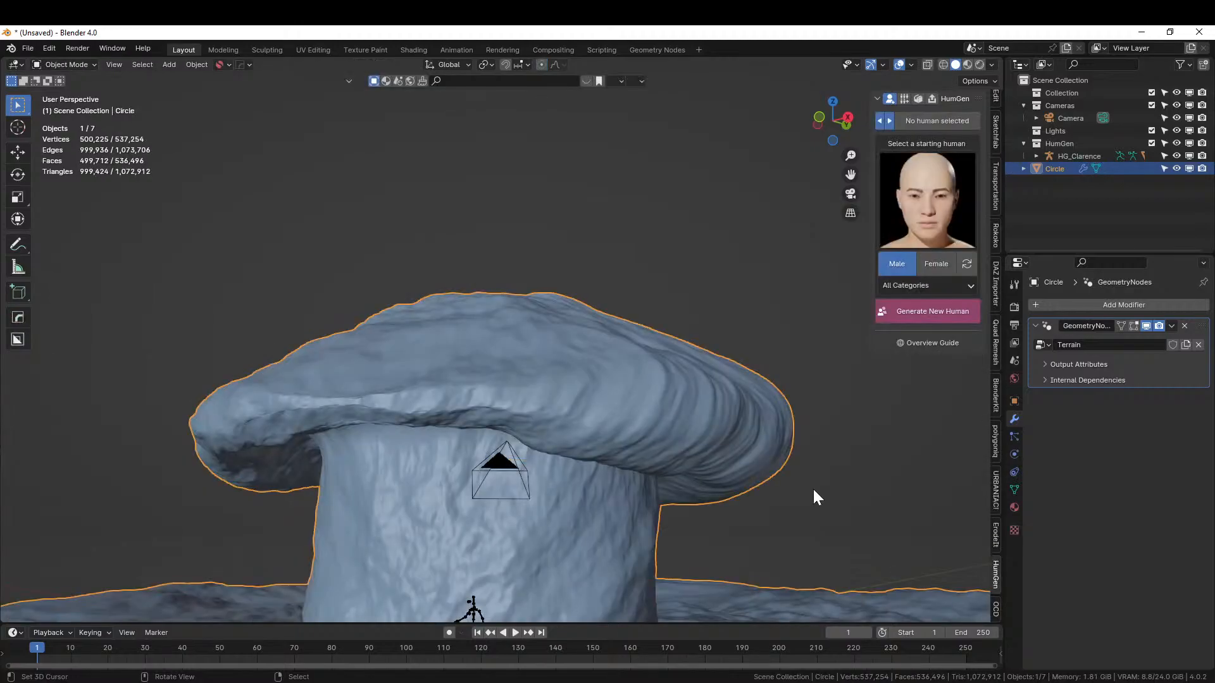
{"action": "middle_click_drag", "start_coordinate": [818, 326], "coordinate": [453, 311]}
{"action": "middle_click_drag", "start_coordinate": [669, 391], "coordinate": [399, 392]}
- Add one centred loop cut around the pillar, between its two middle edge loops
{"action": "key", "text": "Tab"}
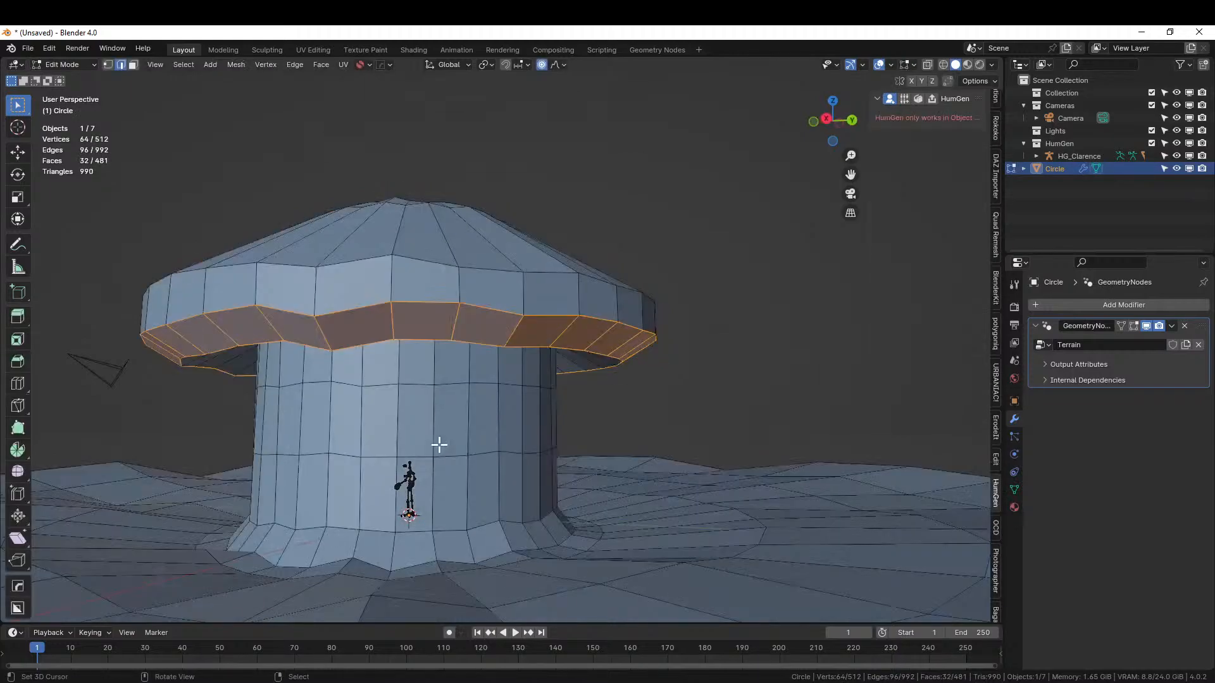
{"action": "key", "text": "alt+a"}
{"action": "left_click", "coordinate": [464, 454], "text": "alt"}
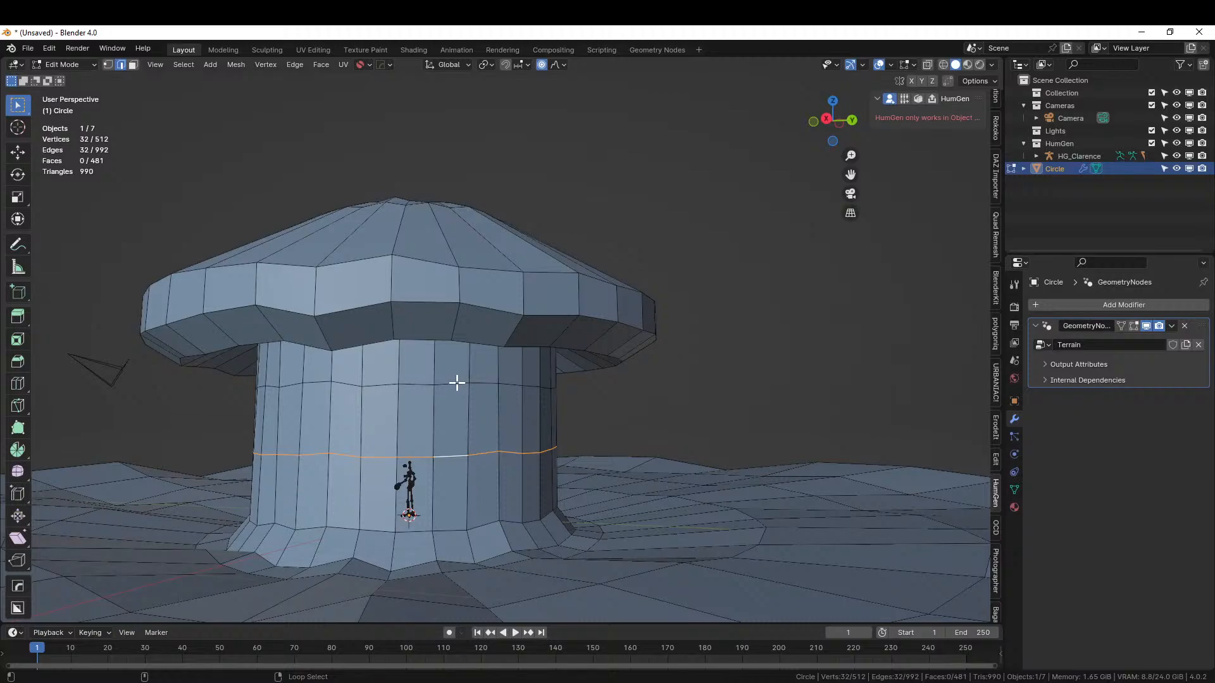
{"action": "left_click", "coordinate": [434, 422]}
{"action": "key", "text": "ctrl+r"}
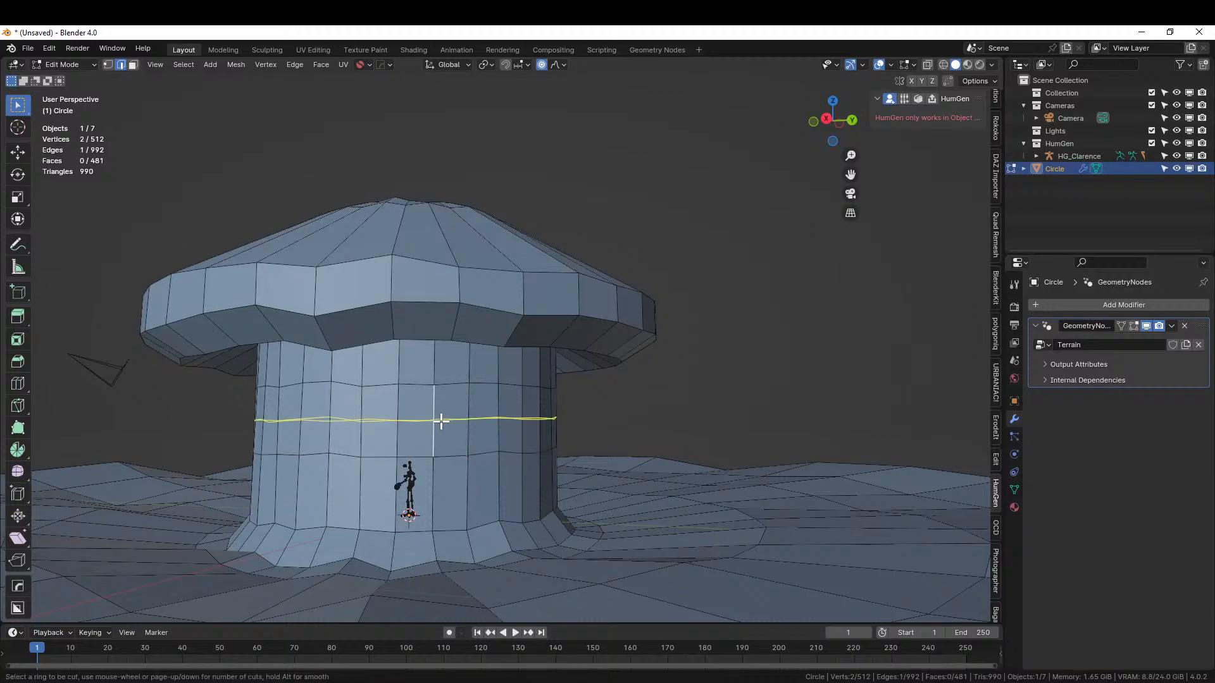
{"action": "left_click", "coordinate": [441, 421]}
{"action": "right_click", "coordinate": [441, 421]}
- Scale the two pillar edge loops above and below the middle loop to about 0.919 with Random proportional falloff and inspect the displaced result
{"action": "left_click", "coordinate": [425, 389]}
{"action": "left_click", "coordinate": [424, 385], "text": "alt"}
{"action": "left_click", "coordinate": [435, 453], "text": "alt+shift"}
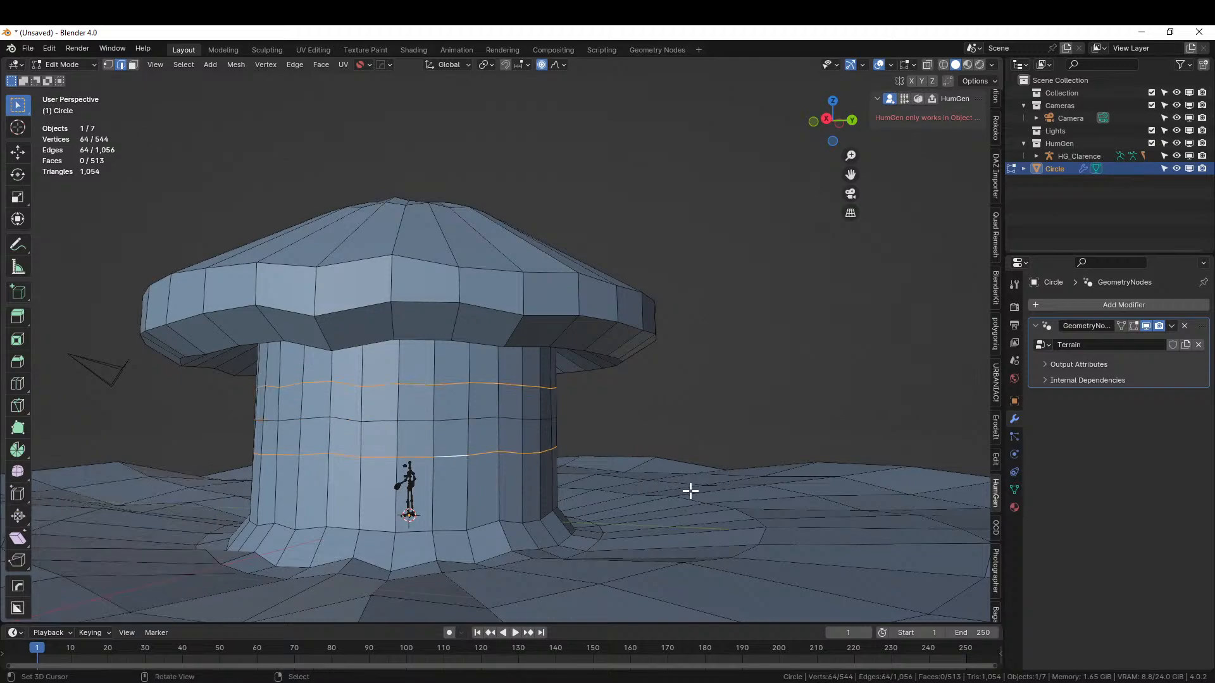
{"action": "key", "text": "s"}
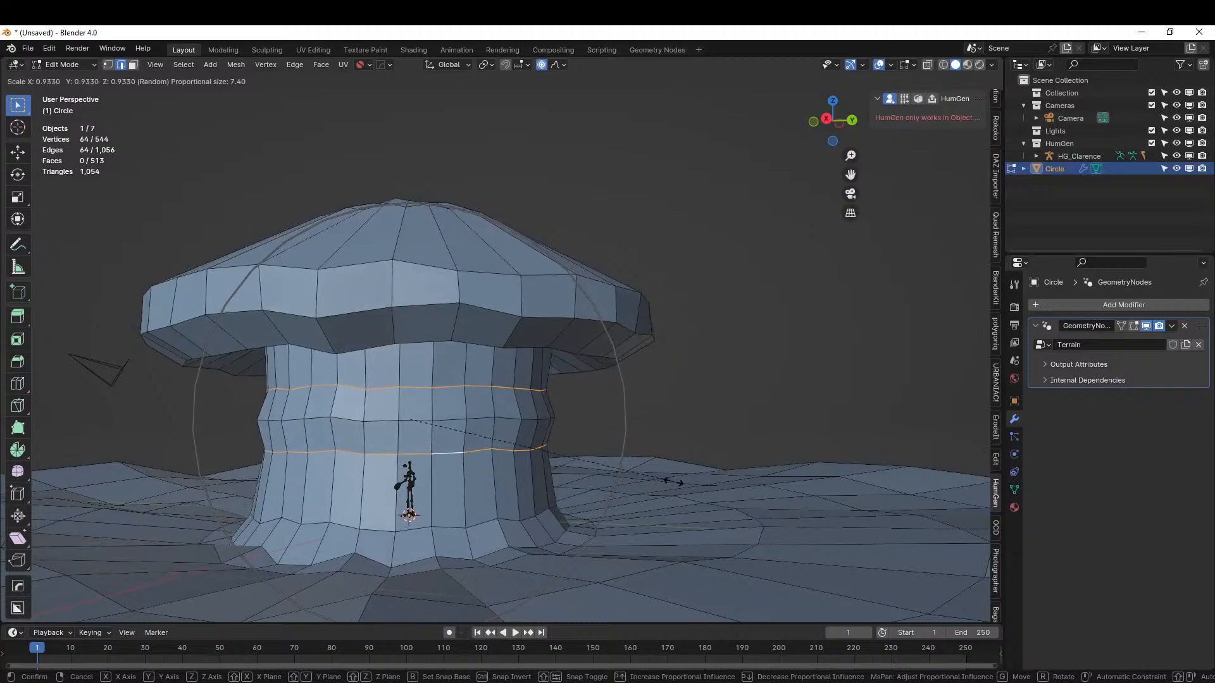
{"action": "left_click", "coordinate": [669, 481]}
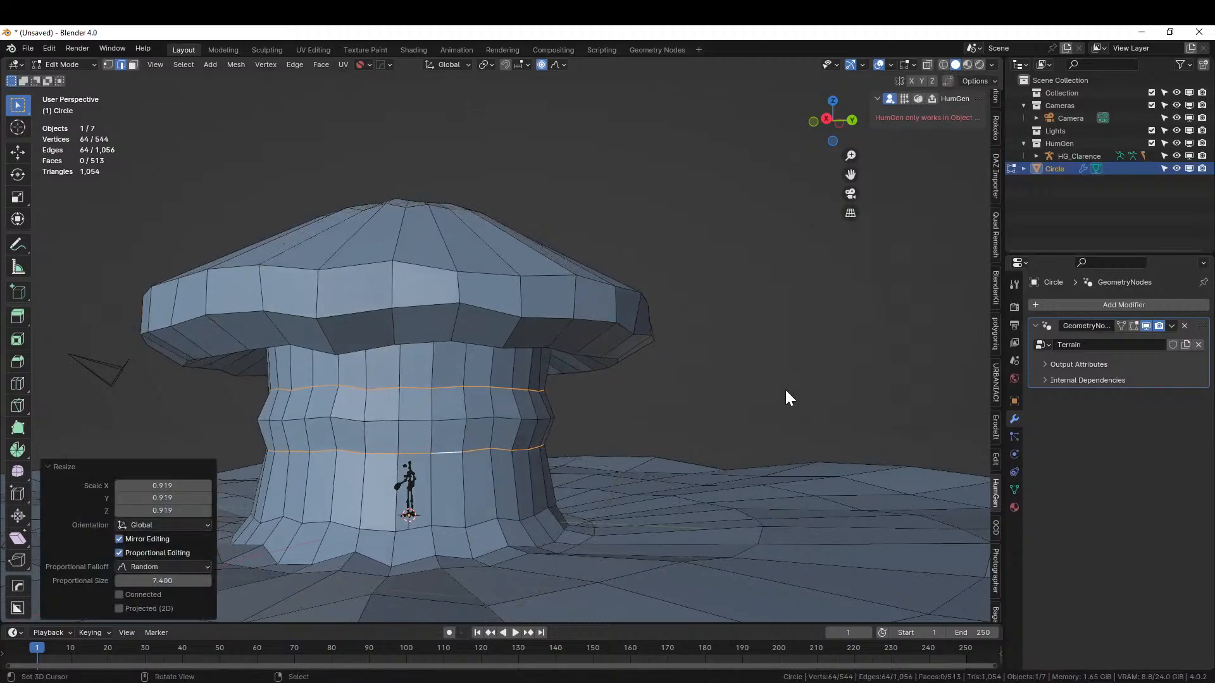
{"action": "key", "text": "Tab"}
{"action": "middle_click_drag", "start_coordinate": [731, 408], "coordinate": [552, 410]}
- Scale the edge loop at the pillar's base to about 0.714 with Random proportional falloff and inspect the displaced result
{"action": "key", "text": "Tab"}
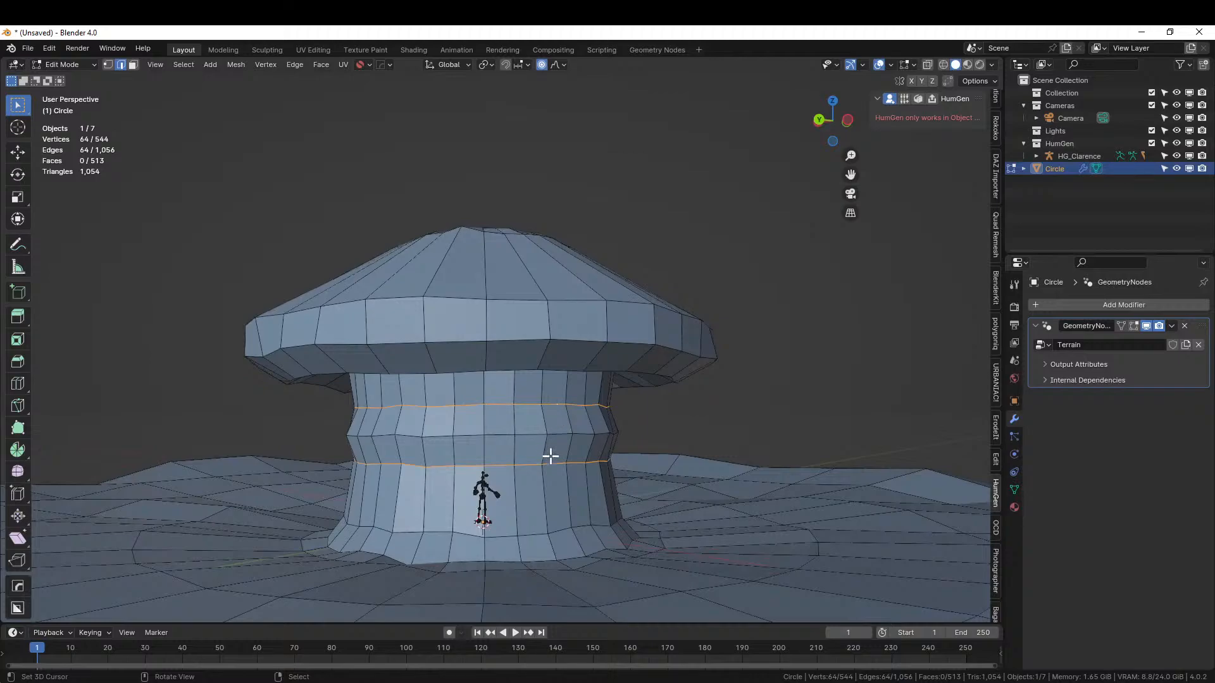
{"action": "left_click", "coordinate": [595, 525]}
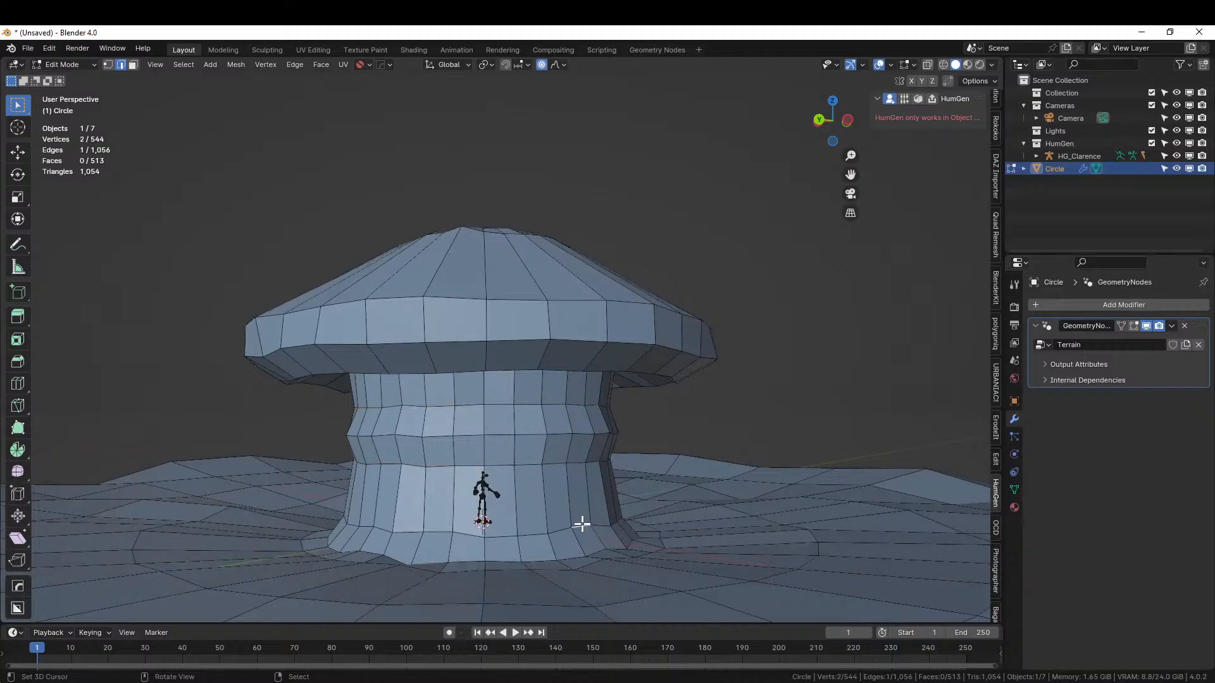
{"action": "left_click", "coordinate": [582, 524], "text": "alt"}
{"action": "key", "text": "s"}
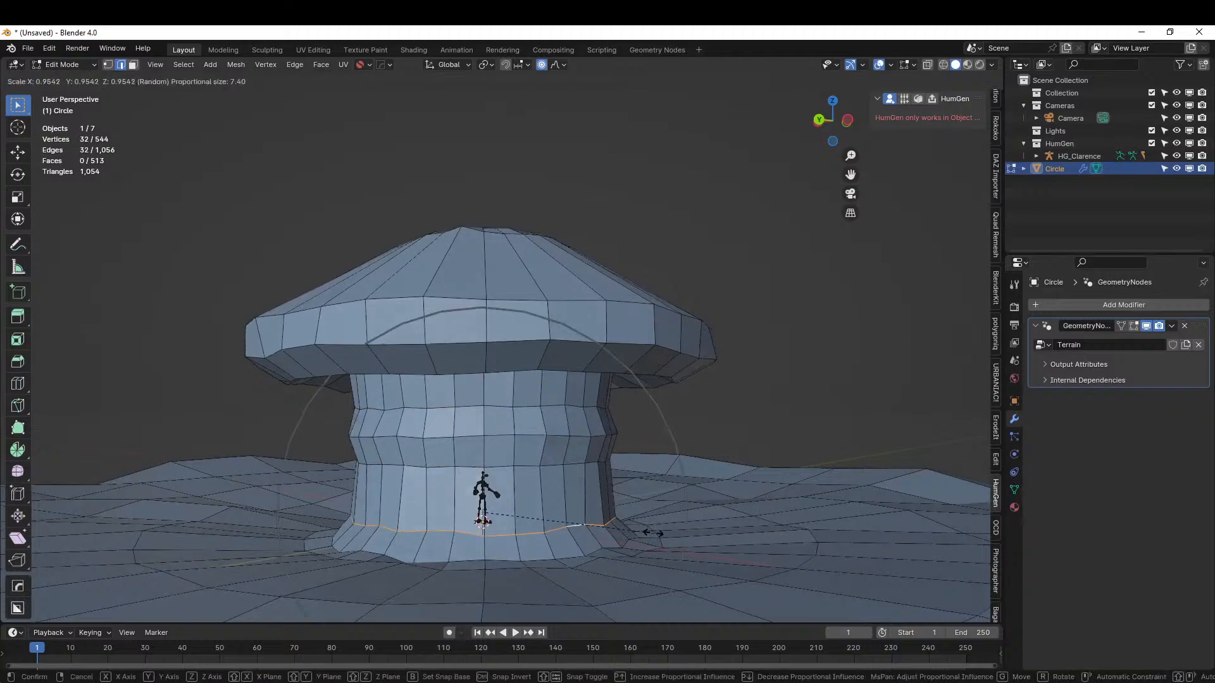
{"action": "left_click", "coordinate": [613, 525]}
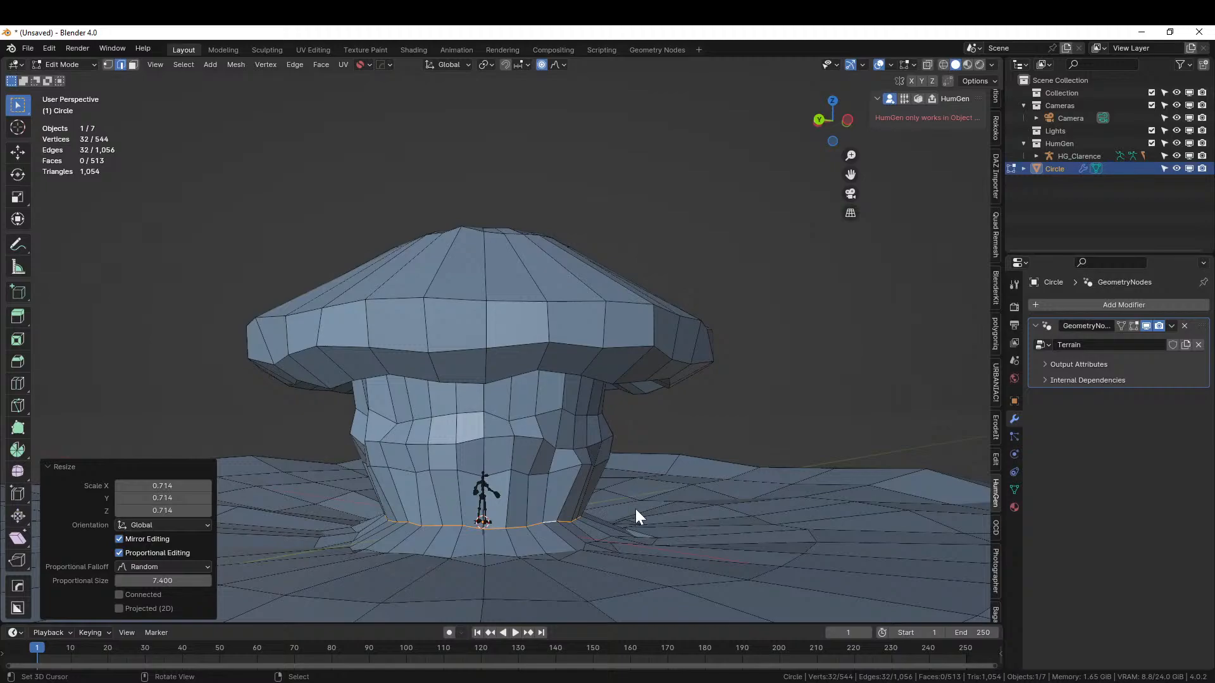
{"action": "key", "text": "Tab"}
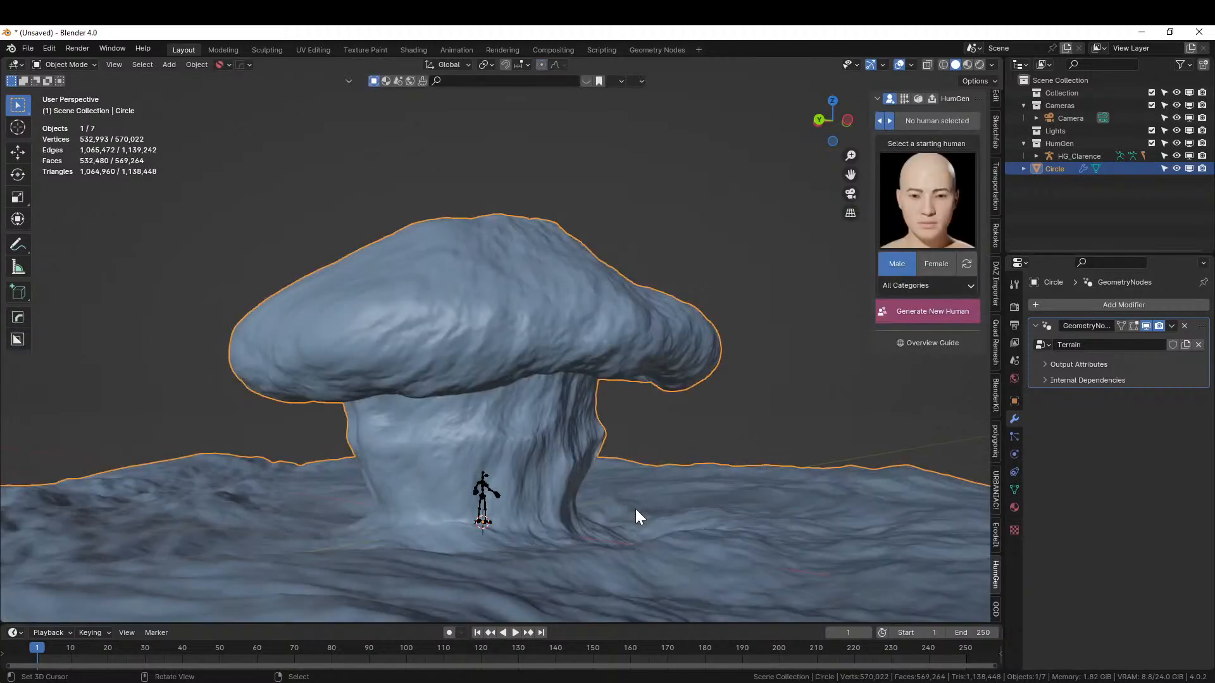
{"action": "middle_click_drag", "start_coordinate": [694, 443], "coordinate": [638, 353]}
- Duplicate the roof's top face together with its lower rim edge loop in place and separate the copy into its own object
{"action": "key", "text": "Tab"}
{"action": "left_click", "coordinate": [469, 277]}
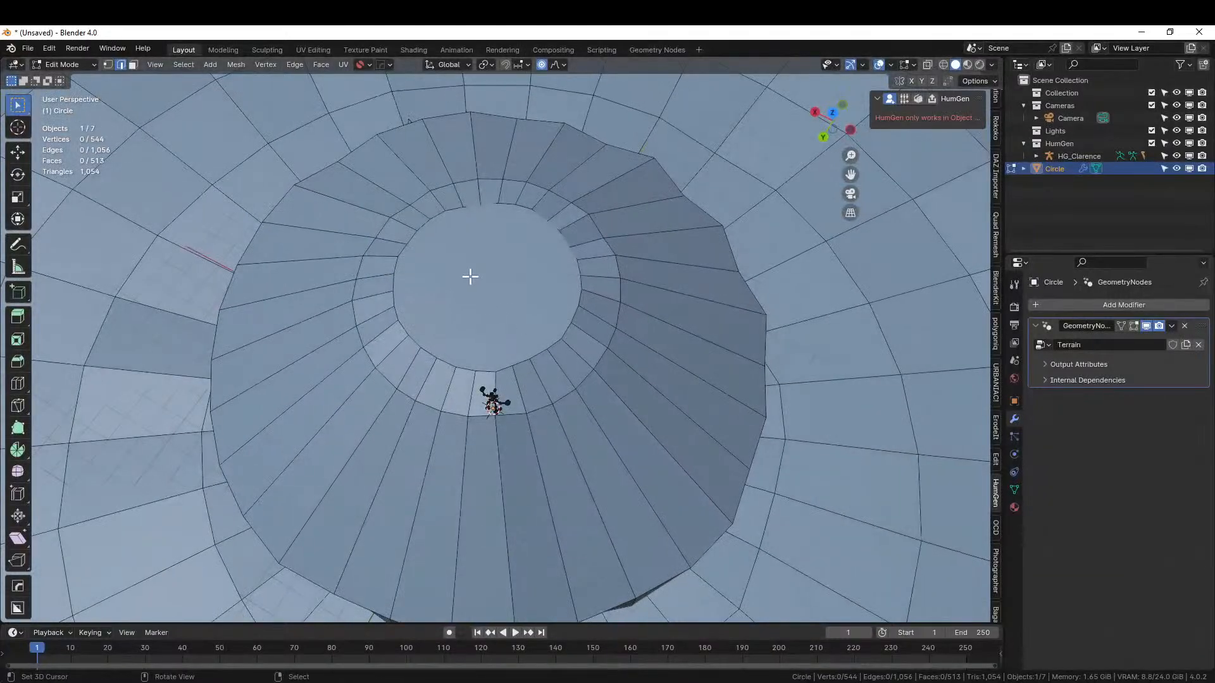
{"action": "key", "text": "3"}
{"action": "left_click", "coordinate": [471, 281]}
{"action": "middle_click_drag", "start_coordinate": [472, 281], "coordinate": [596, 167]}
{"action": "key", "text": "2"}
{"action": "left_click", "coordinate": [338, 287], "text": "alt+shift"}
{"action": "key", "text": "shift+d"}
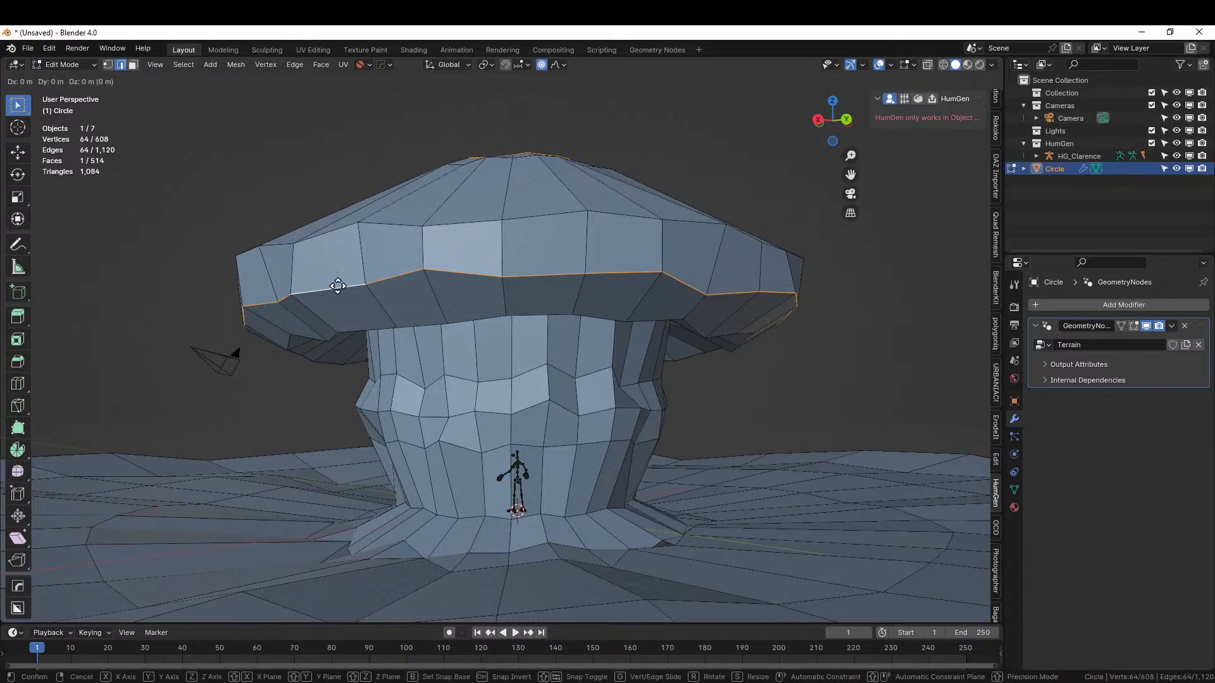
{"action": "right_click", "coordinate": [338, 286]}
{"action": "key", "text": "p"}
{"action": "left_click", "coordinate": [338, 286]}
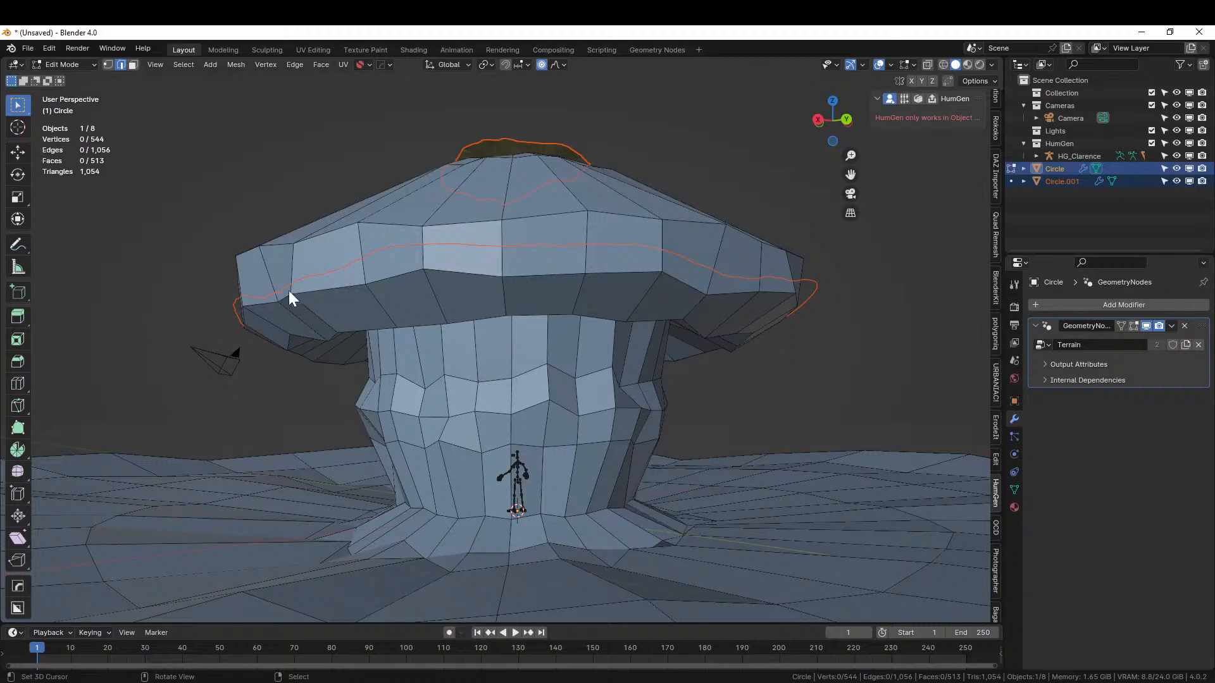
- Isolate the separated object in local view and delete the vertices of its top face
{"action": "key", "text": "Tab"}
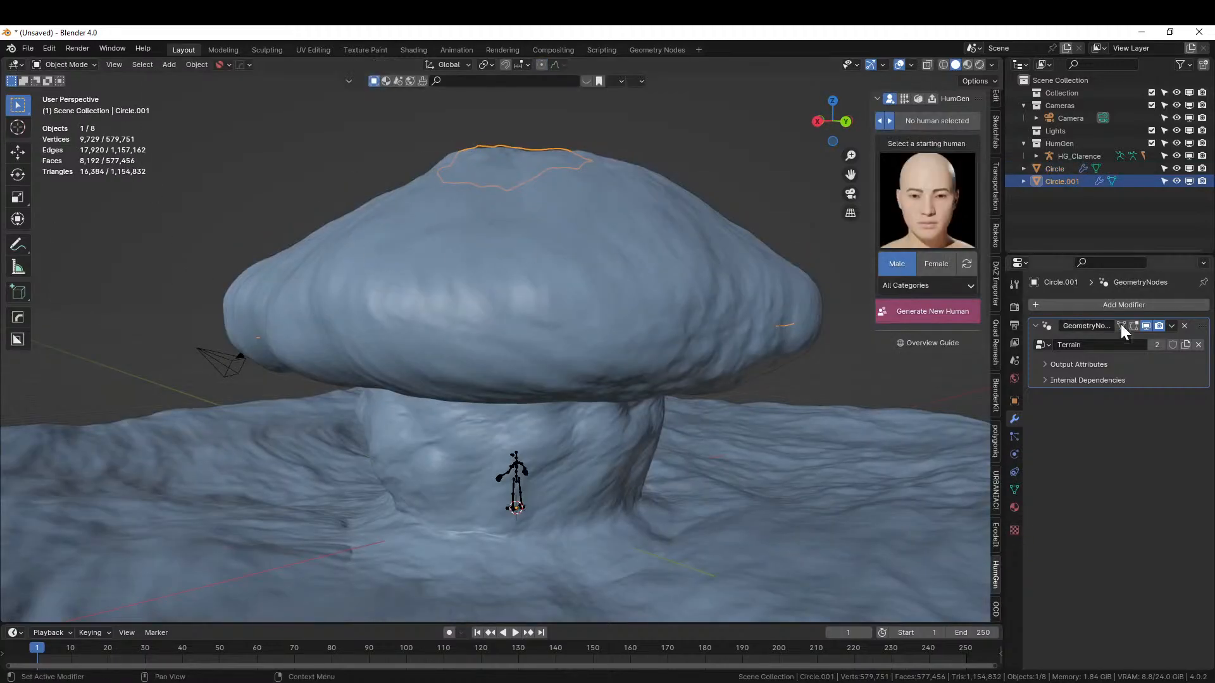
{"action": "key", "text": "KP_Divide"}
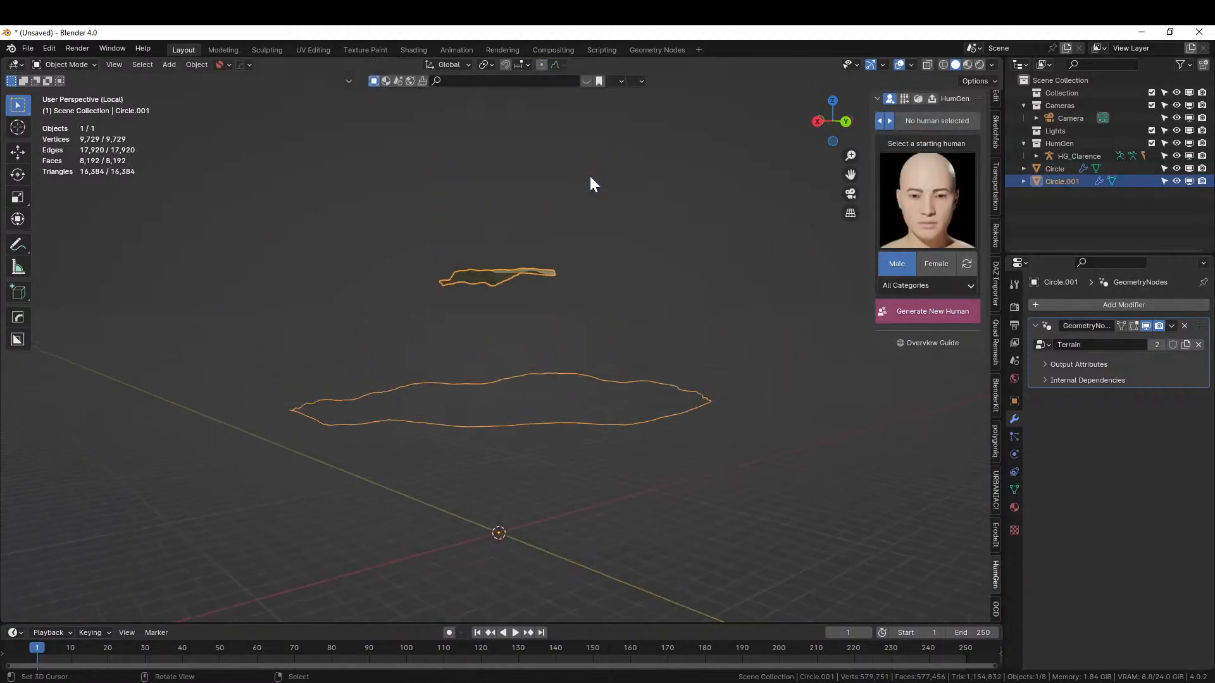
{"action": "middle_click_drag", "start_coordinate": [515, 423], "coordinate": [526, 369]}
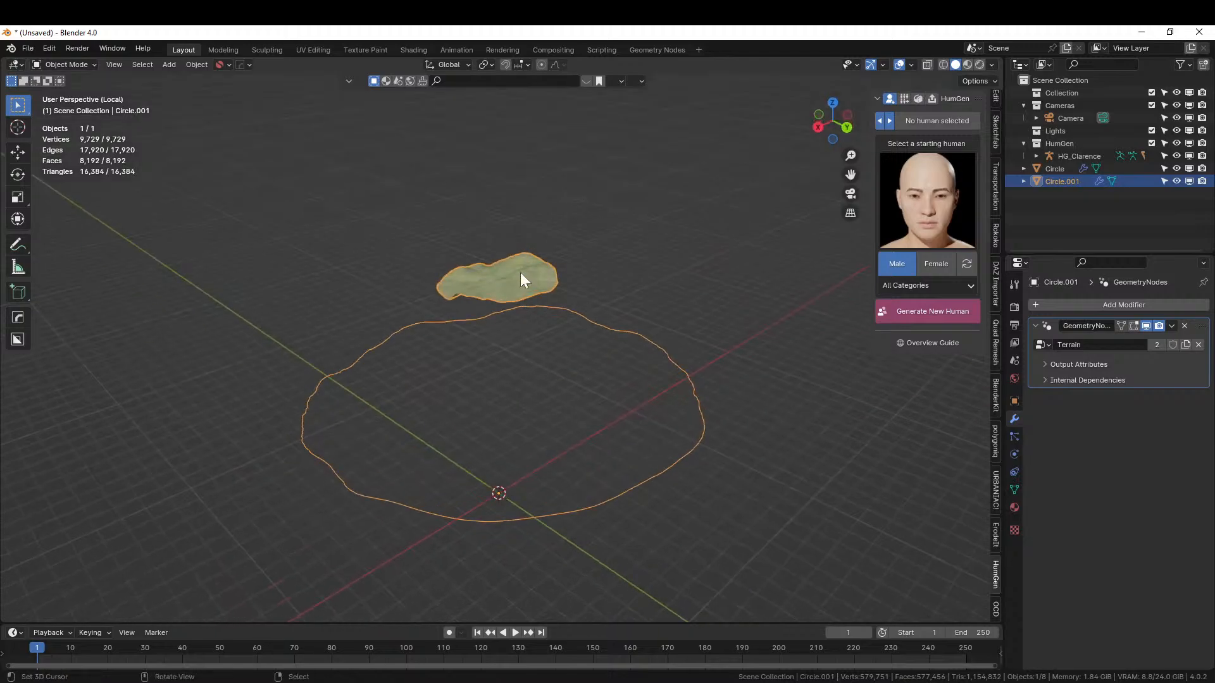
{"action": "key", "text": "Tab"}
{"action": "left_click", "coordinate": [503, 284]}
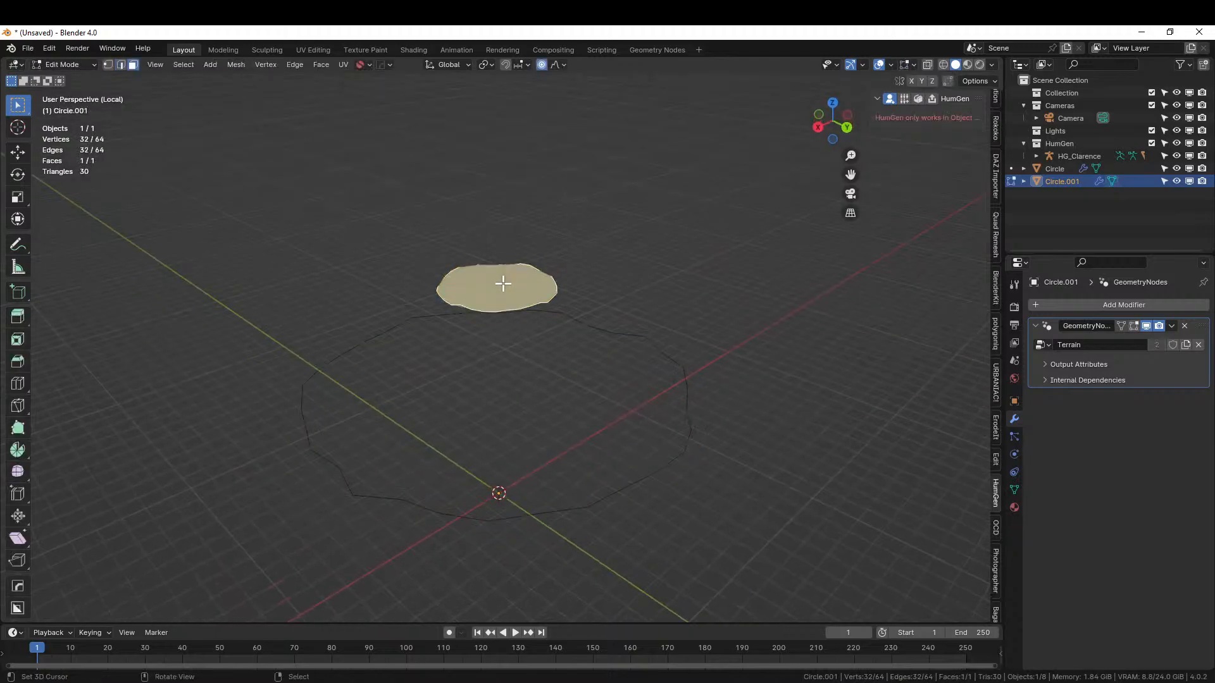
{"action": "key", "text": "x"}
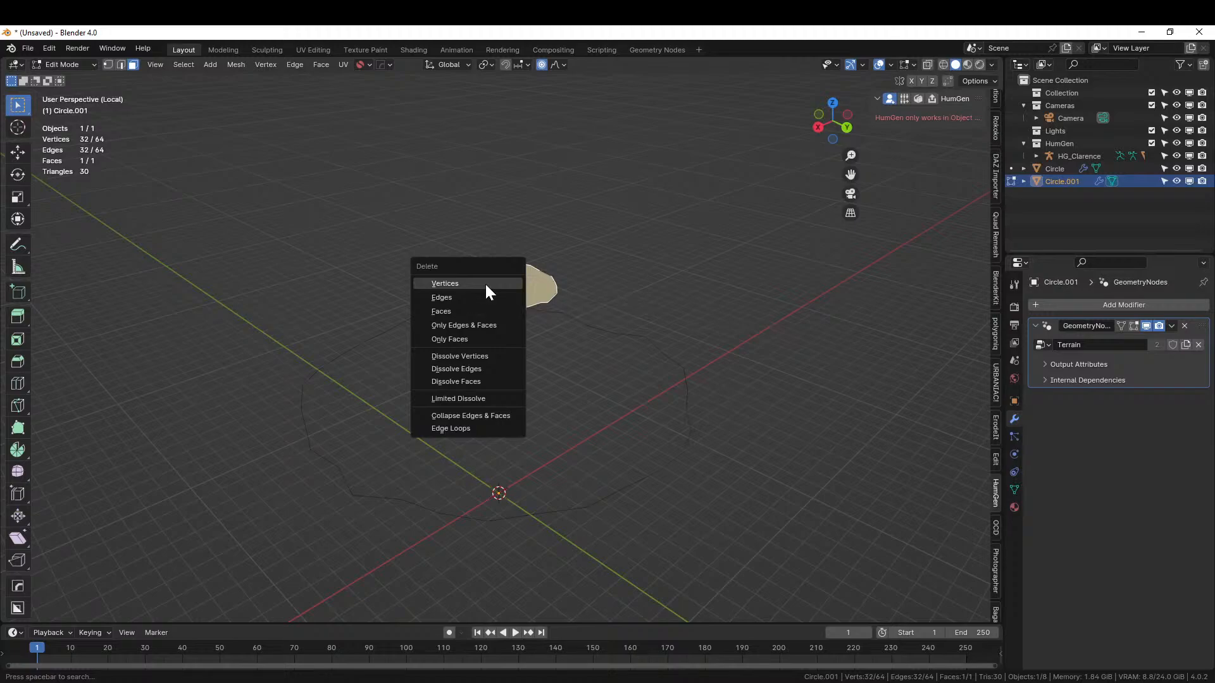
{"action": "left_click", "coordinate": [485, 282]}
- Flatten the remaining rim loop by scaling it to 0 along Z
{"action": "left_click", "coordinate": [405, 500], "text": "alt"}
{"action": "key", "text": "s"}
{"action": "key", "text": "z"}
{"action": "key", "text": "0"}
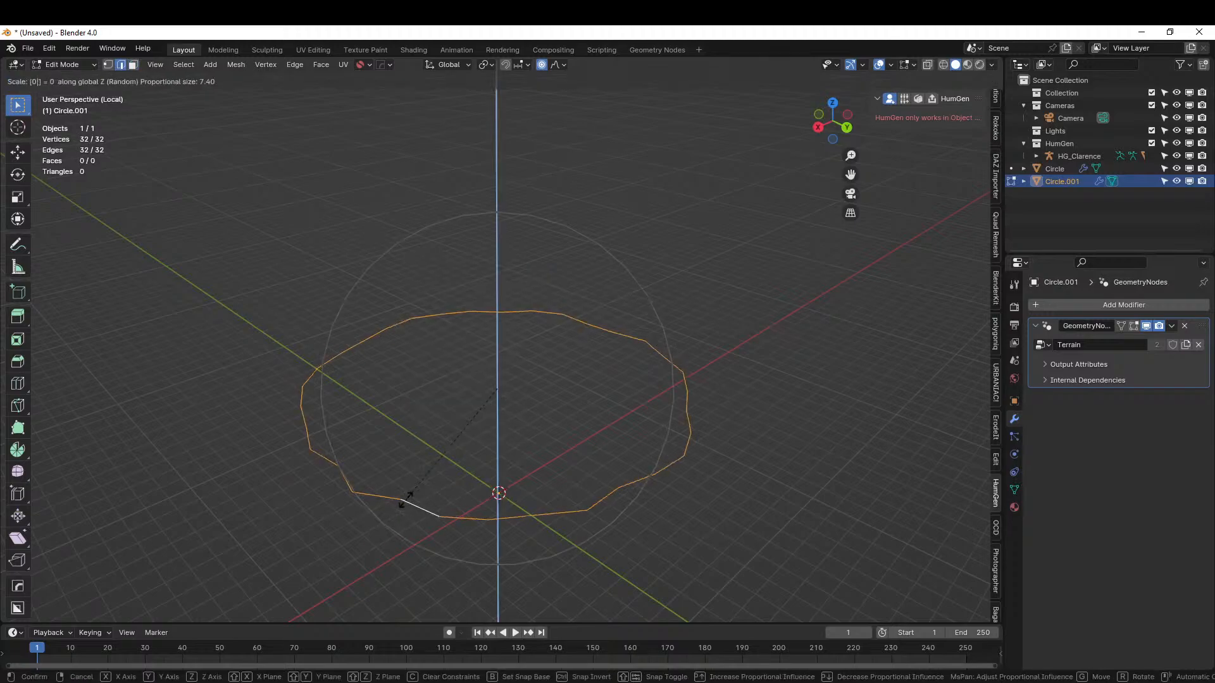
{"action": "key", "text": "Return"}
{"action": "middle_click_drag", "start_coordinate": [406, 500], "coordinate": [625, 530]}
- From the top view, add a 32-vertex circle to the mesh and scale it by about 7.654 to approximate the uneven rim loop
{"action": "key", "text": "KP_7"}
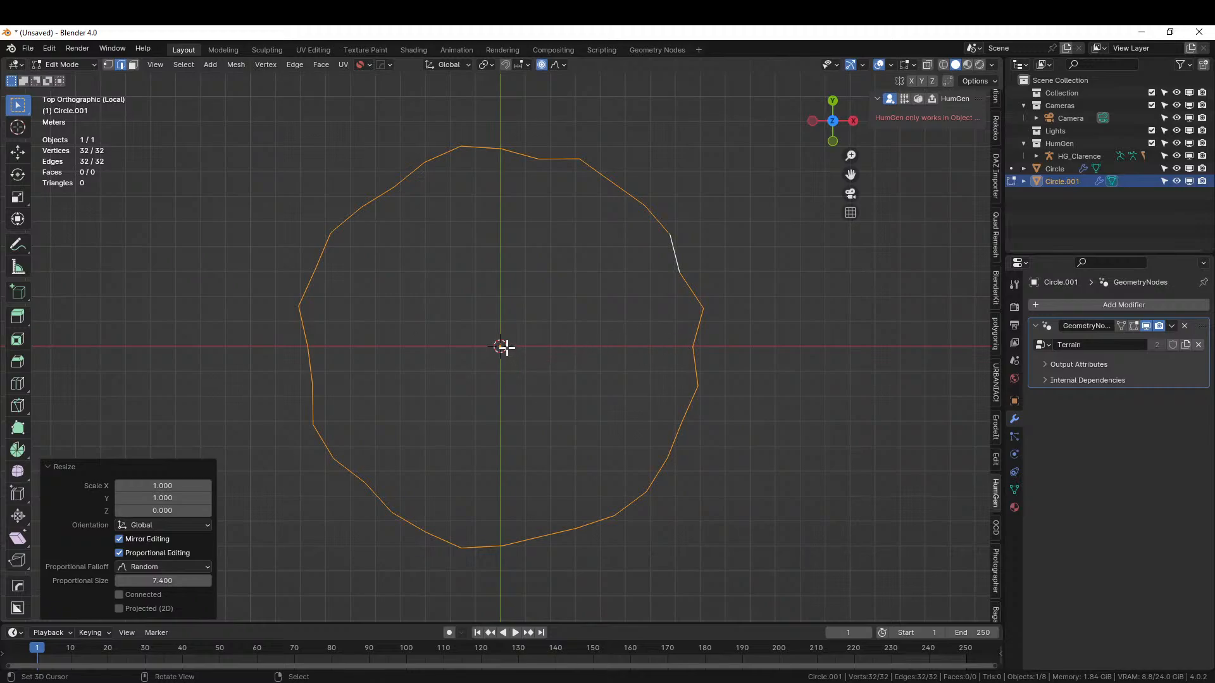
{"action": "key", "text": "shift+a"}
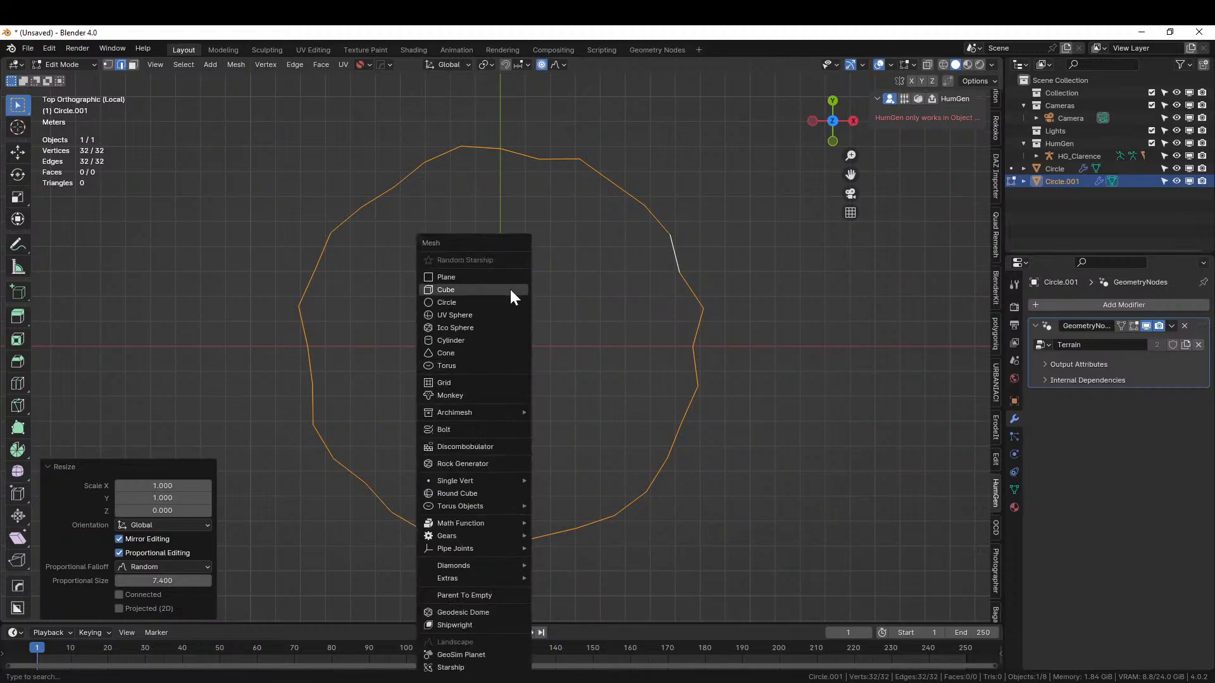
{"action": "left_click", "coordinate": [475, 303]}
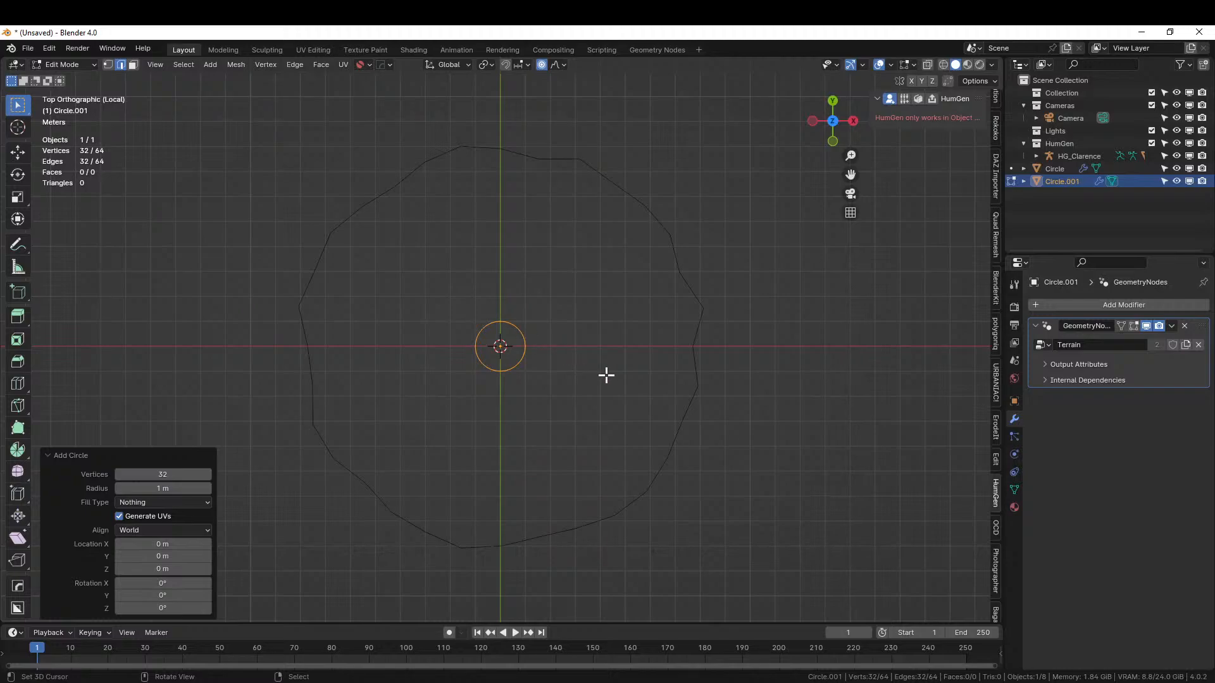
{"action": "key", "text": "s"}
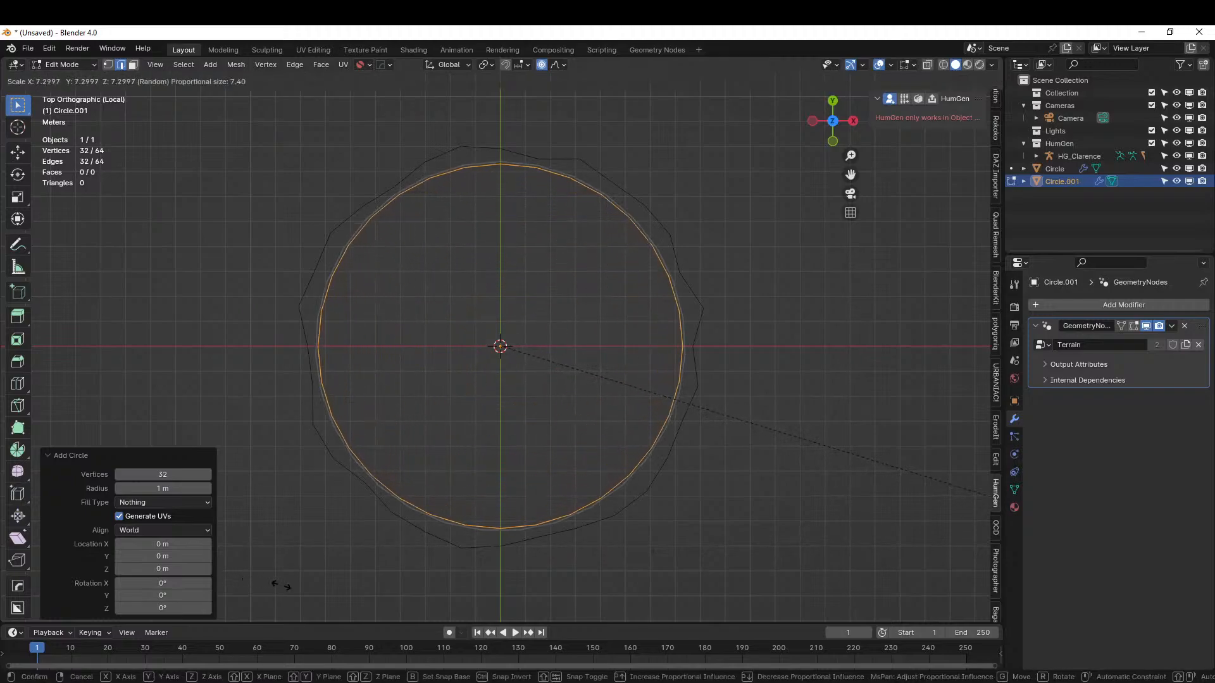
{"action": "left_click", "coordinate": [318, 593]}
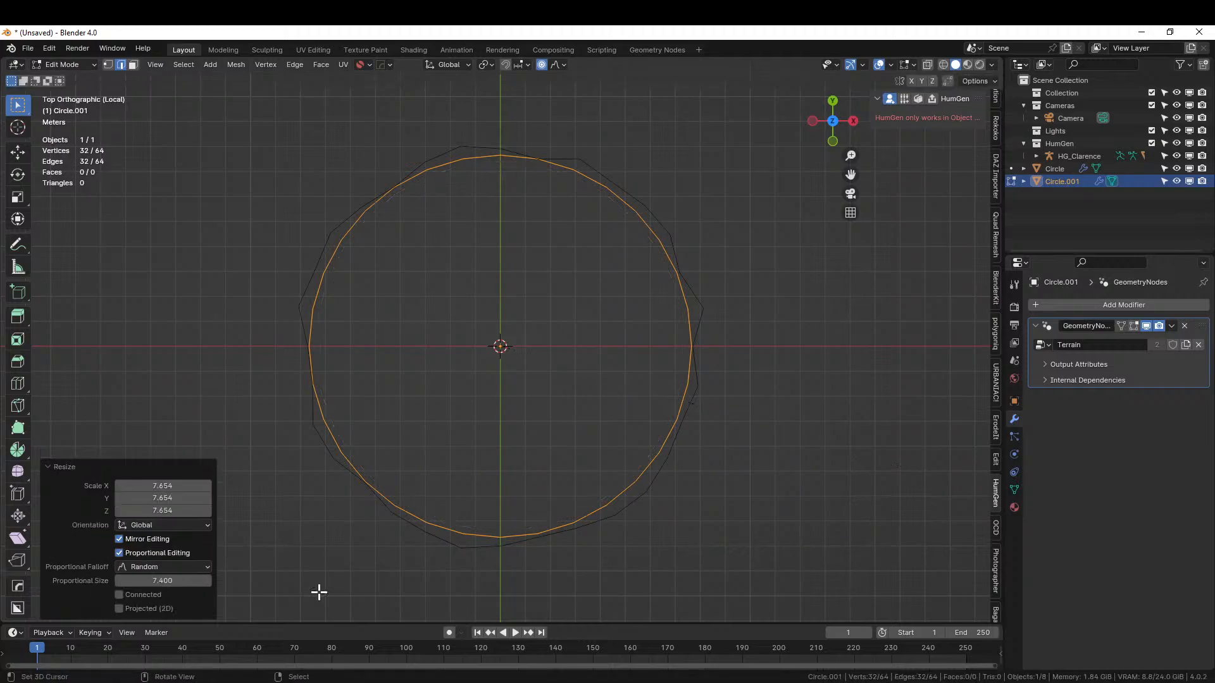
{"action": "left_click", "coordinate": [206, 567]}
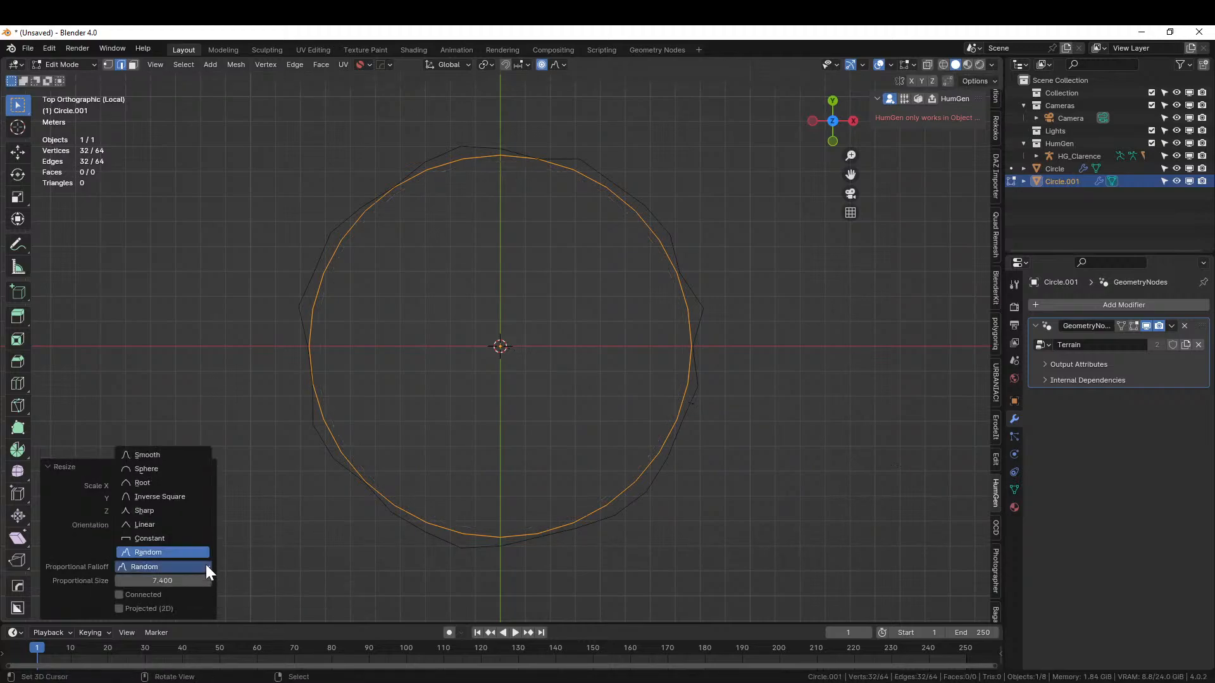
{"action": "middle_click_drag", "start_coordinate": [398, 526], "coordinate": [442, 441]}
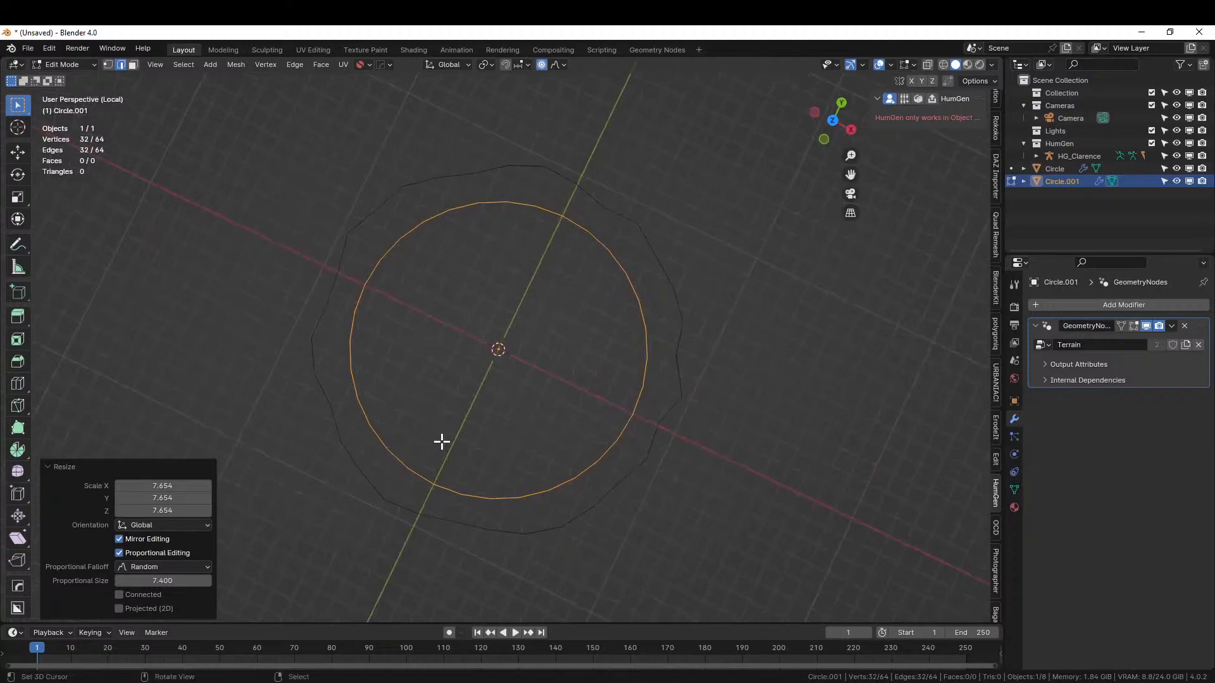
- Invert the selection to the uneven outer rim loop and delete its vertices, keeping only the regular circle
{"action": "key", "text": "1"}
{"action": "key", "text": "ctrl+i"}
{"action": "key", "text": "x"}
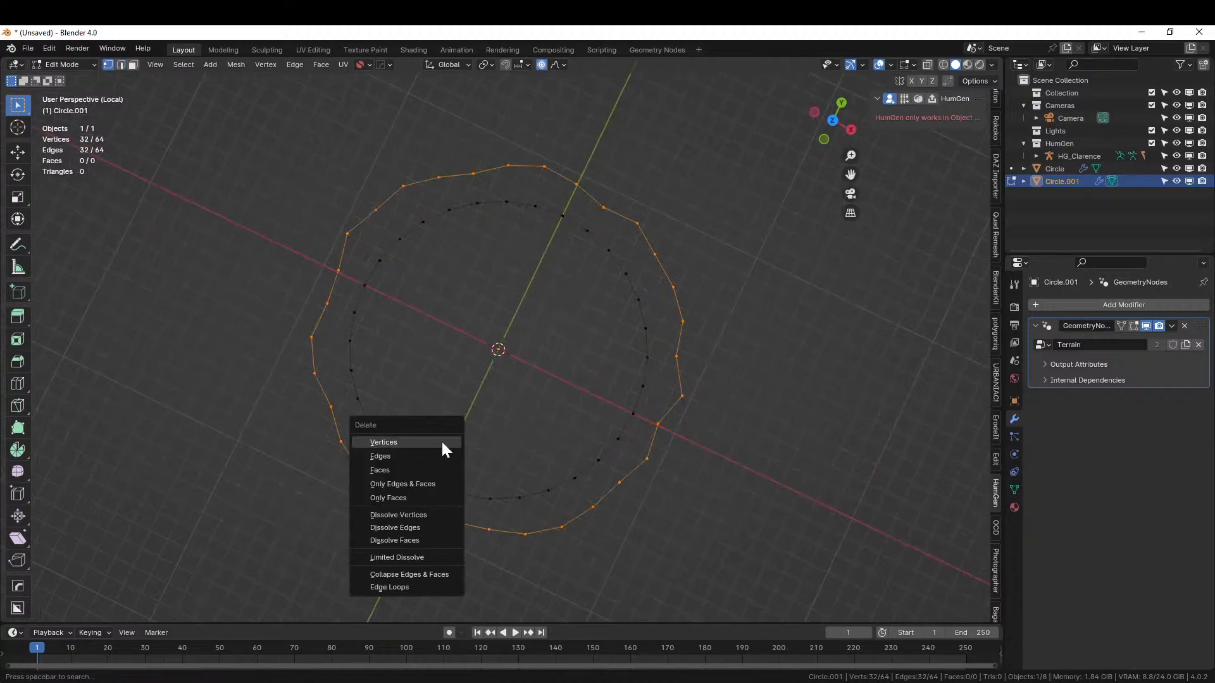
{"action": "key", "text": "KP_7"}
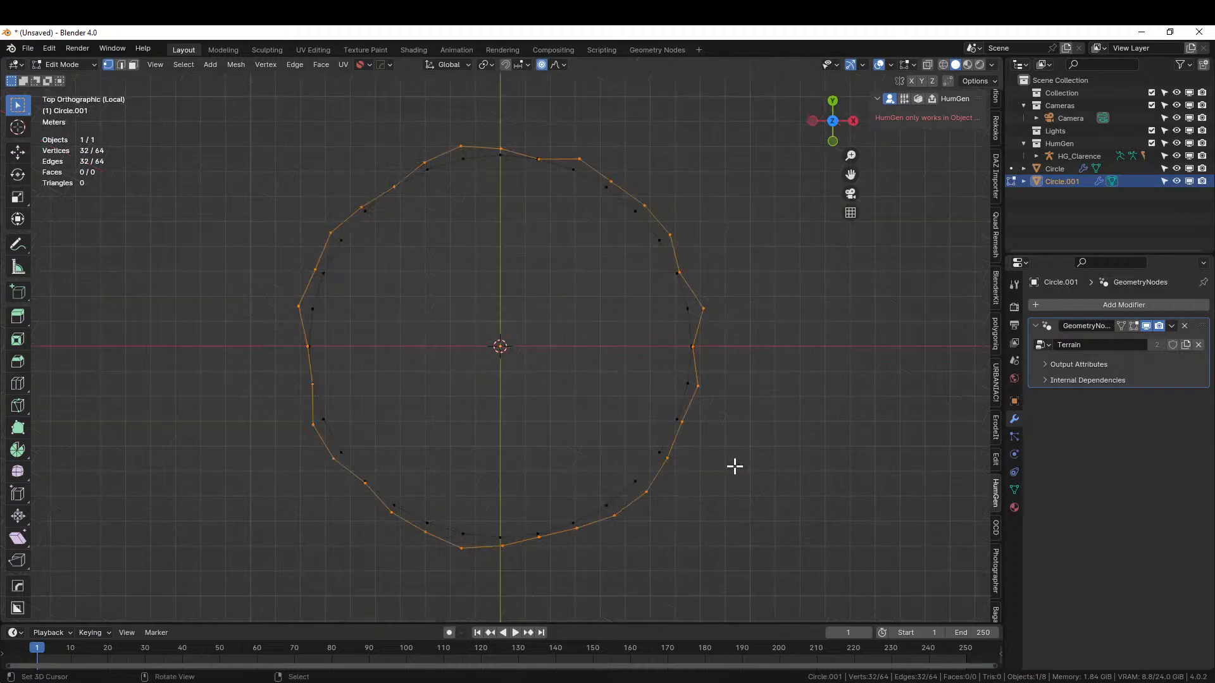
{"action": "key", "text": "x"}
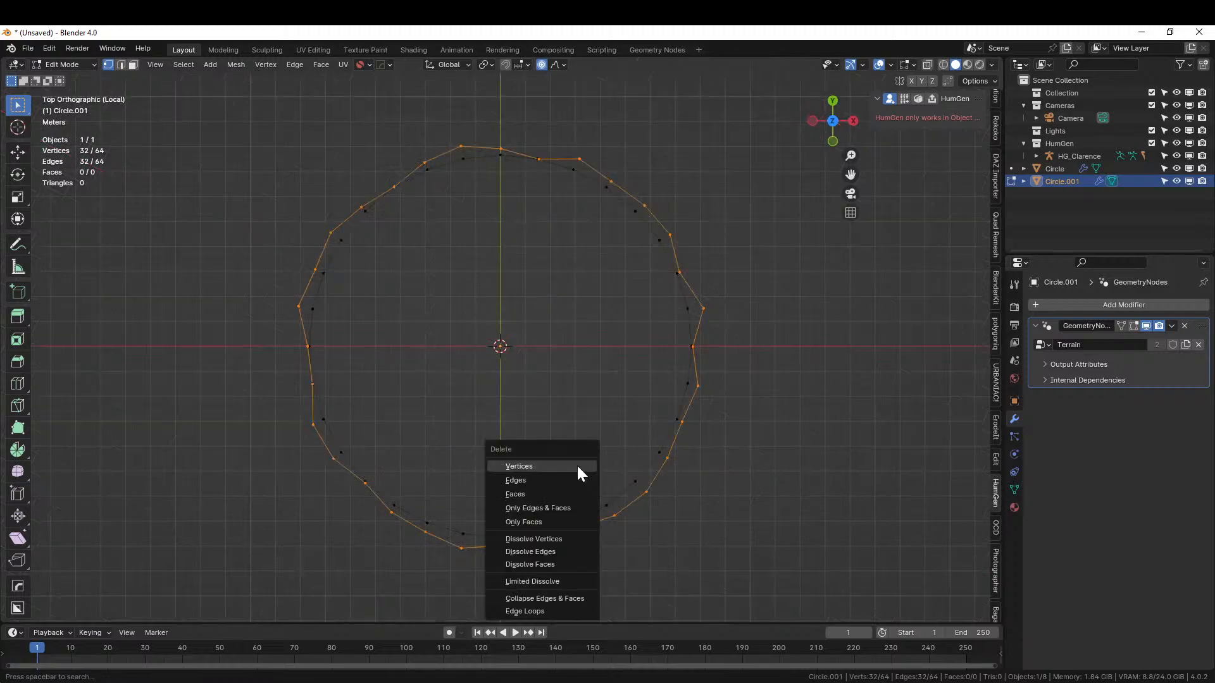
{"action": "left_click", "coordinate": [541, 467]}
{"action": "middle_click_drag", "start_coordinate": [541, 466], "coordinate": [623, 335]}
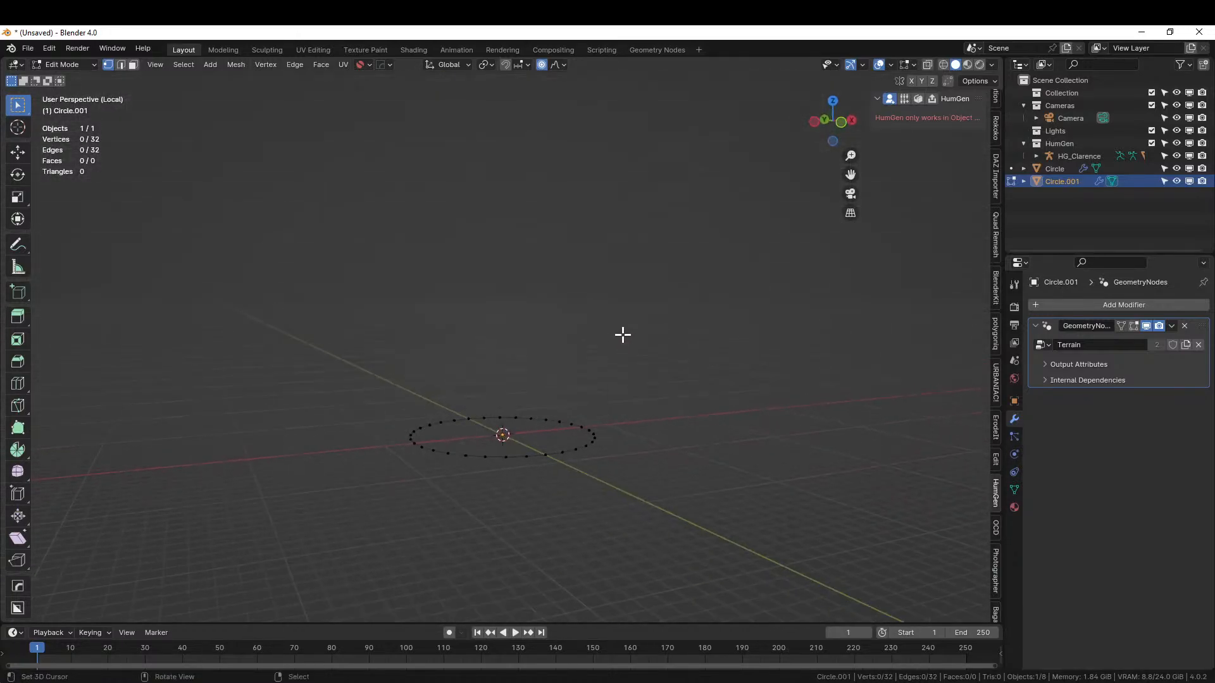
- Leave local view and raise the whole circle about 5.31 m along Z into the roof
{"action": "key", "text": "KP_Divide"}
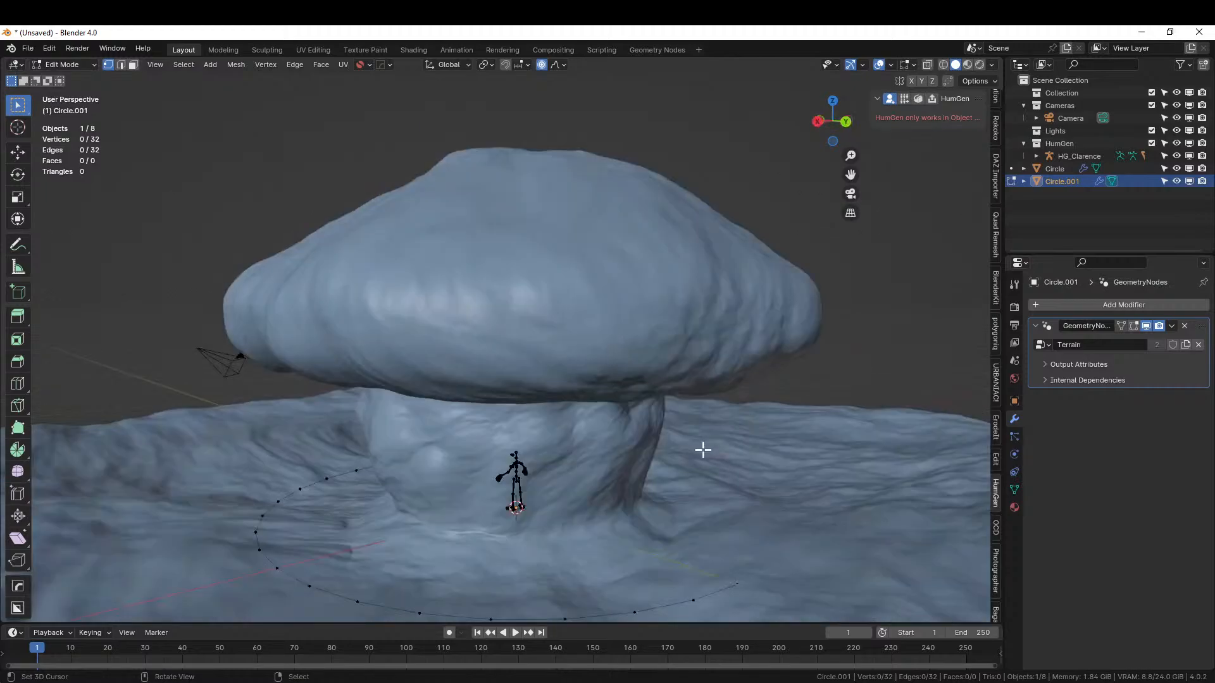
{"action": "scroll", "coordinate": [699, 452], "scroll_direction": "down", "scroll_amount": 4}
{"action": "key", "text": "a"}
{"action": "key", "text": "g"}
{"action": "key", "text": "z"}
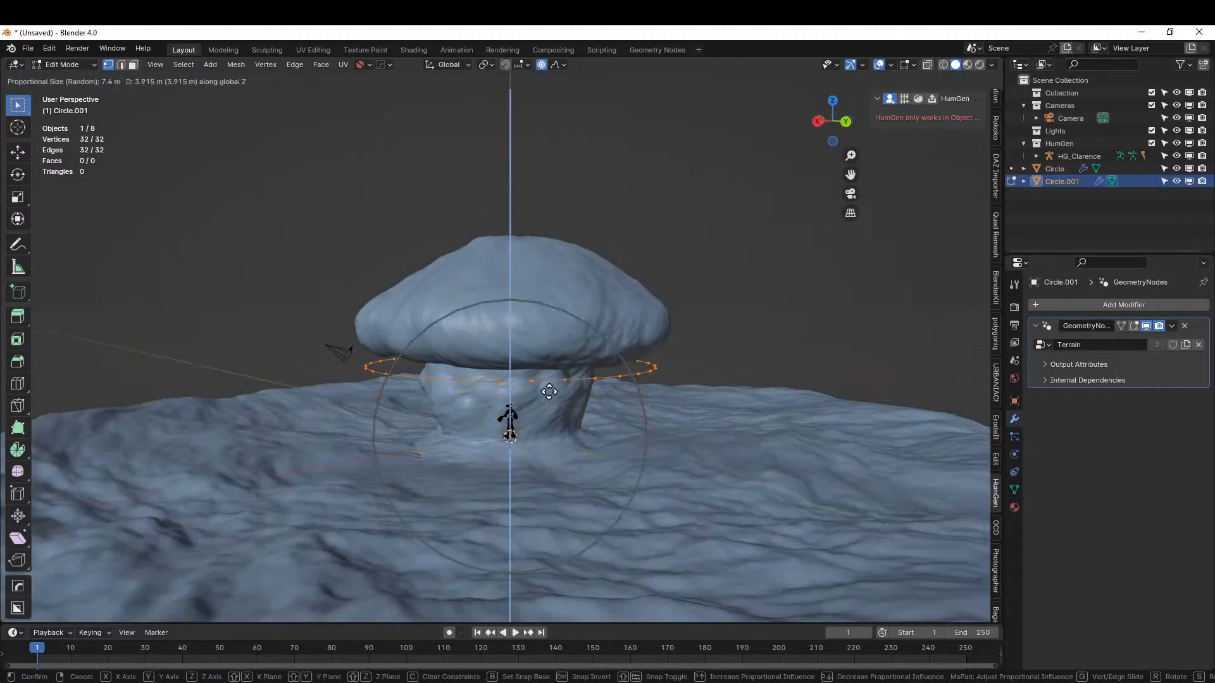
{"action": "left_click", "coordinate": [548, 370]}
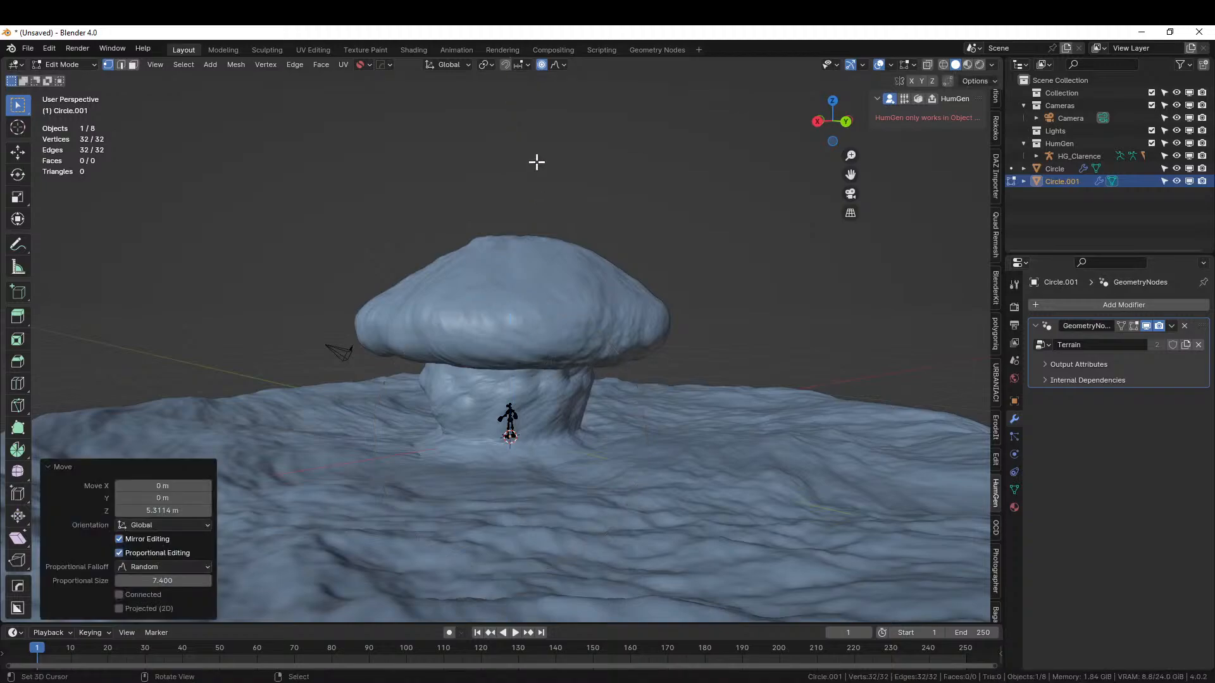
- Turn off proportional editing, isolate the circle in local view and clear its vertex selection
{"action": "left_click", "coordinate": [542, 64]}
{"action": "key", "text": "KP_Divide"}
{"action": "middle_click_drag", "start_coordinate": [561, 241], "coordinate": [635, 307]}
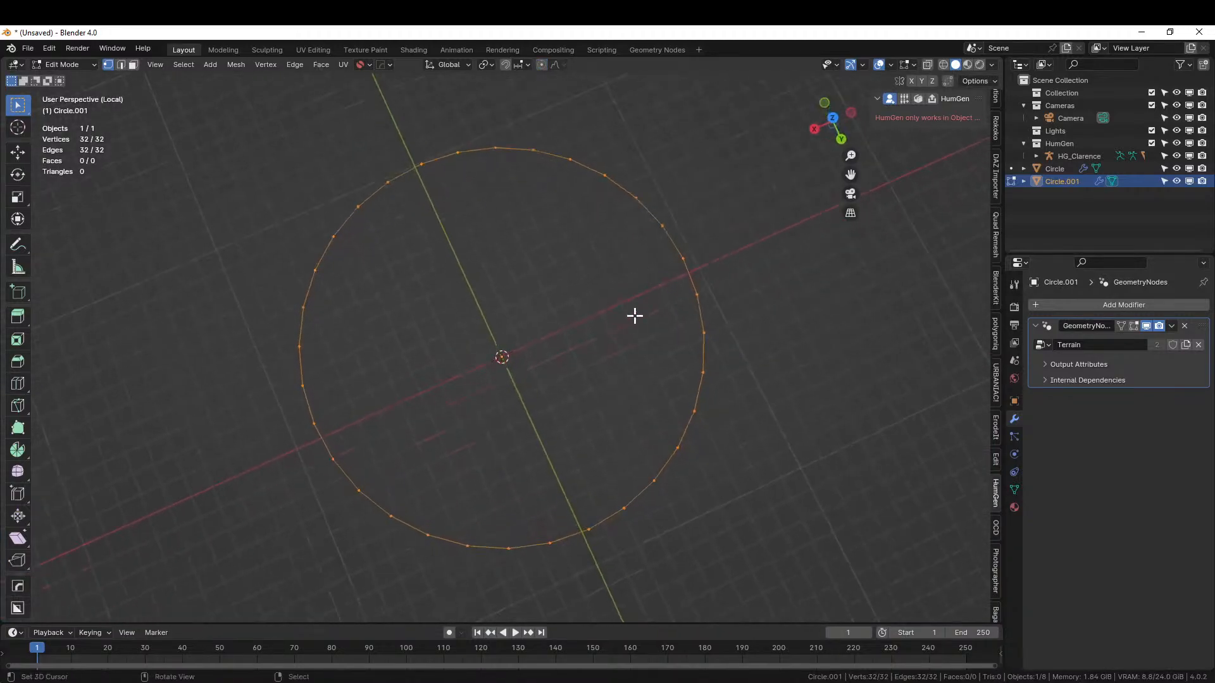
{"action": "left_click", "coordinate": [615, 343]}
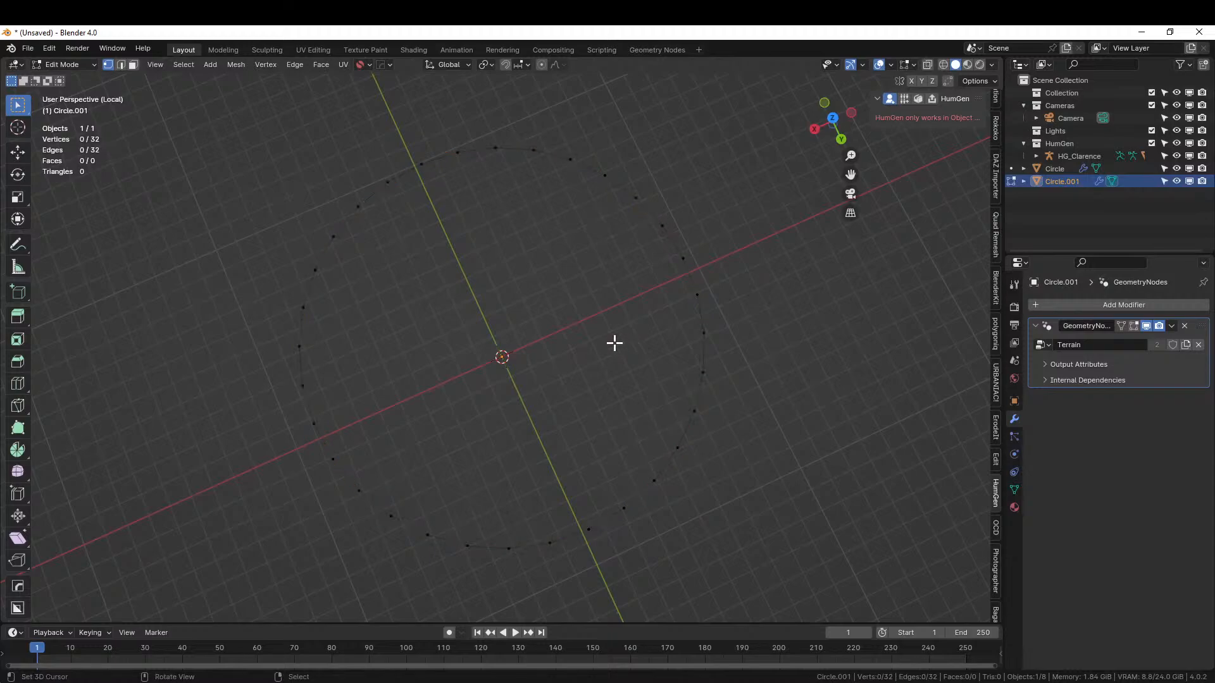
- Remove the Terrain geometry nodes modifier from the circle object and select all of its vertices in Edit Mode
{"action": "key", "text": "Tab"}
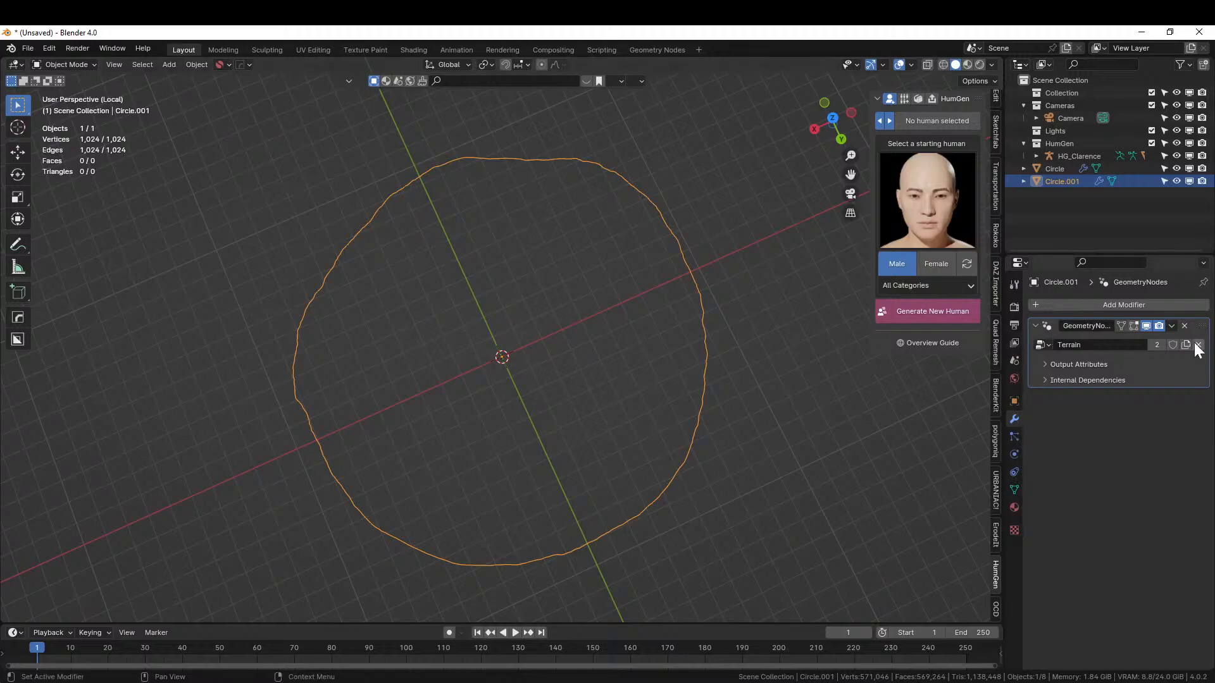
{"action": "left_click", "coordinate": [1183, 326]}
{"action": "middle_click_drag", "start_coordinate": [617, 337], "coordinate": [599, 330]}
{"action": "key", "text": "Tab"}
{"action": "key", "text": "a"}
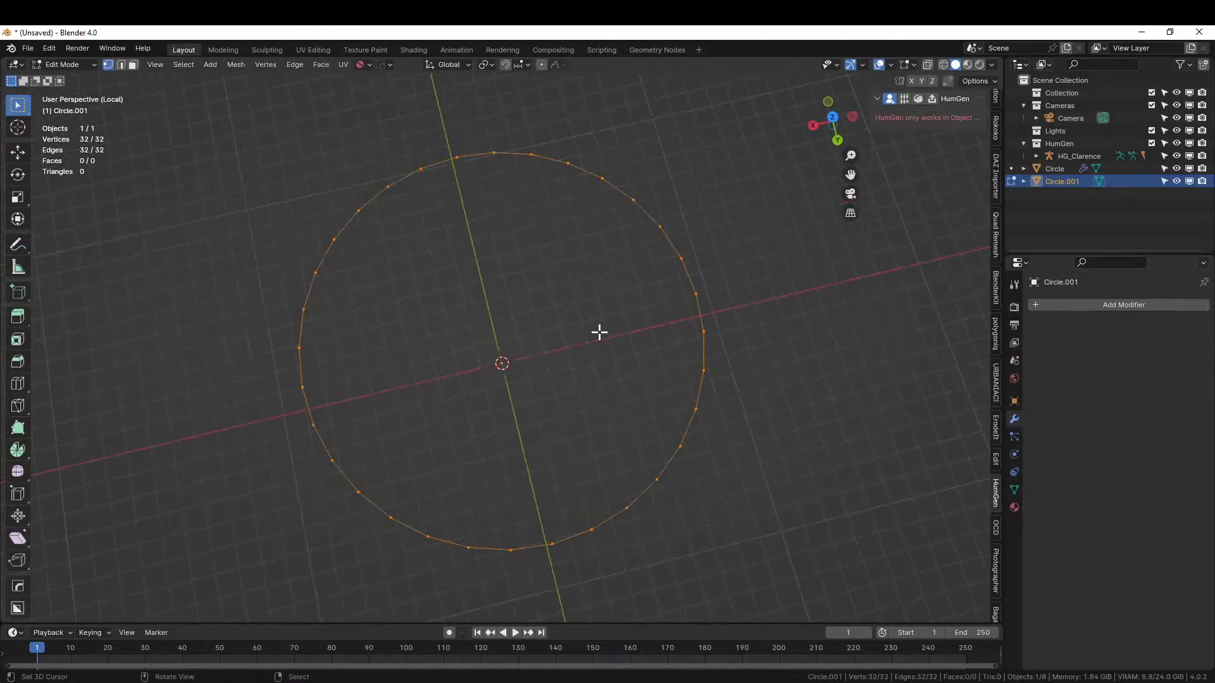
- Fill the selected circle with a face and inset it by about 1.26 m
{"action": "key", "text": "f"}
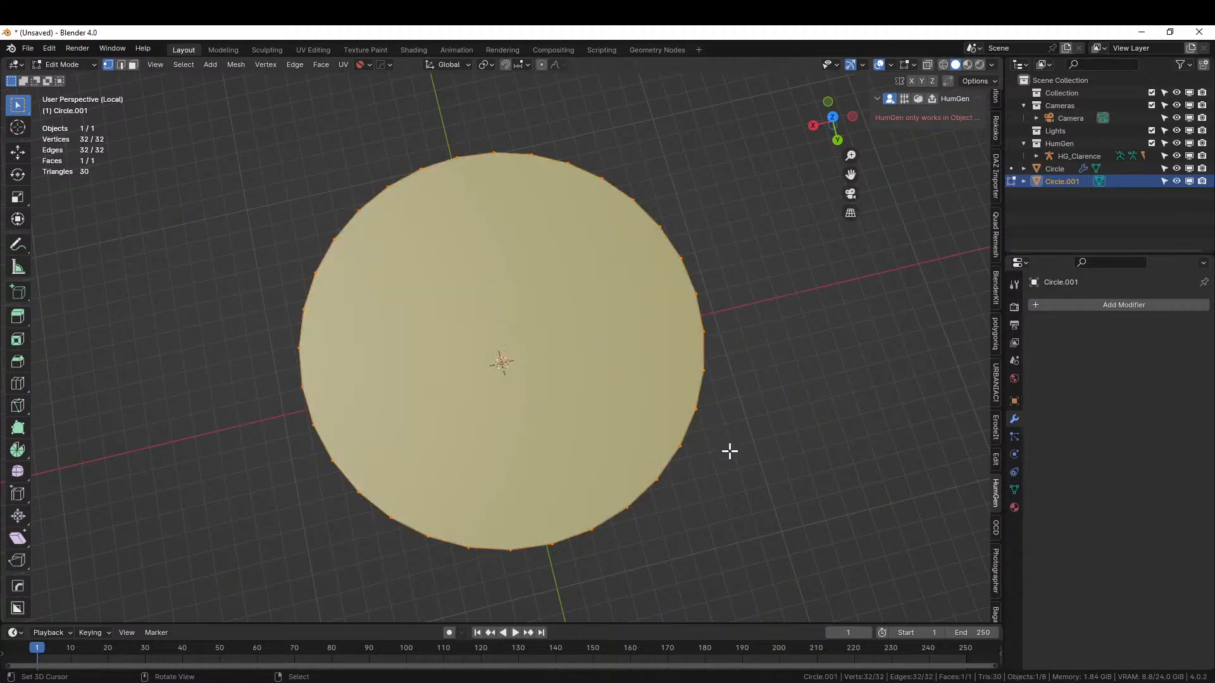
{"action": "key", "text": "i"}
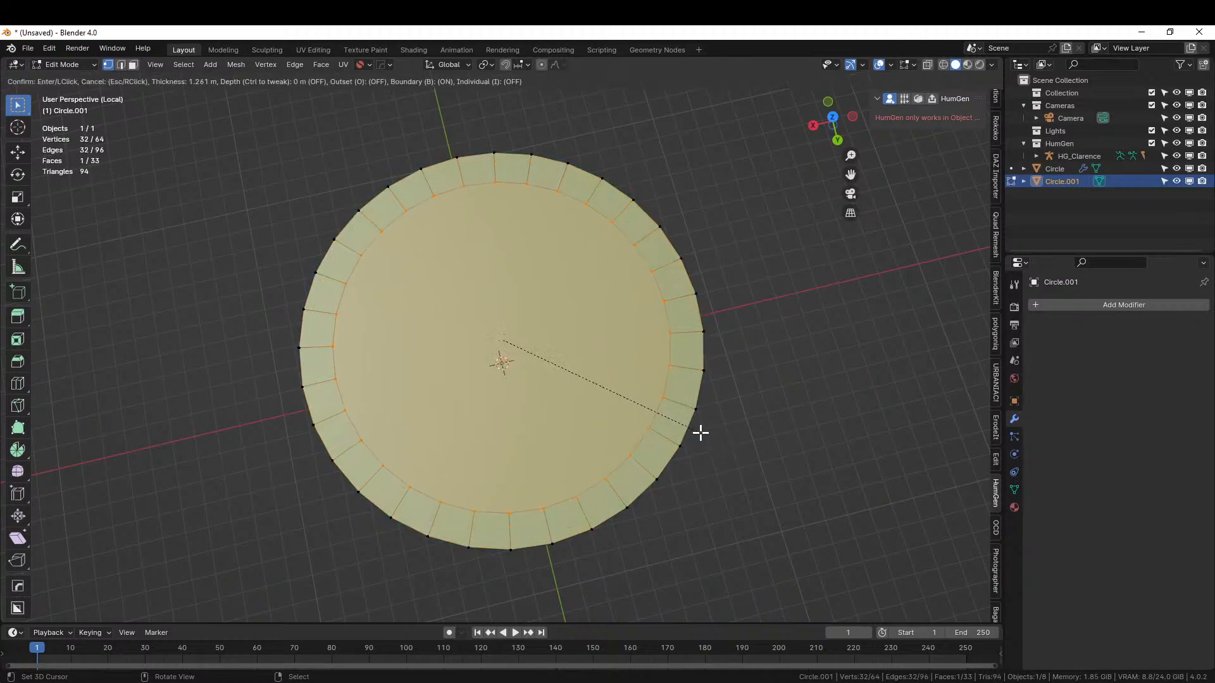
{"action": "left_click", "coordinate": [701, 433]}
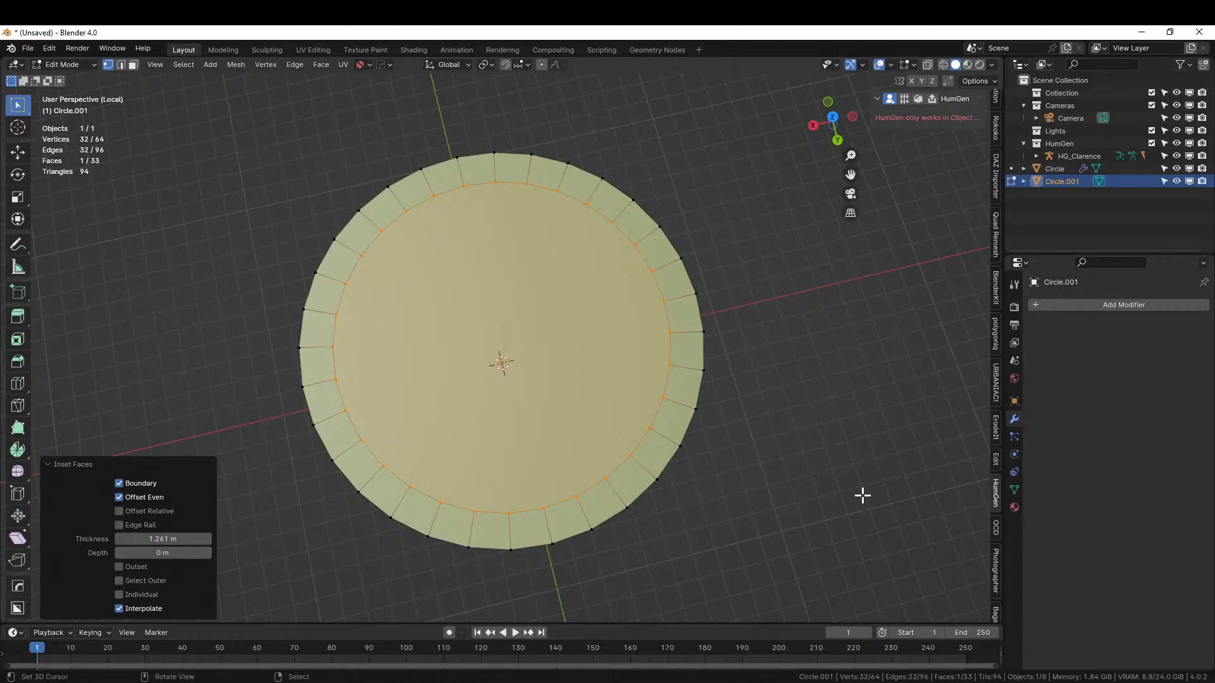
- Thin the inner loop's vertex selection with Checker Deselect, using 3 deselected, 1 selected and an offset of 3
{"action": "key", "text": "KP_7"}
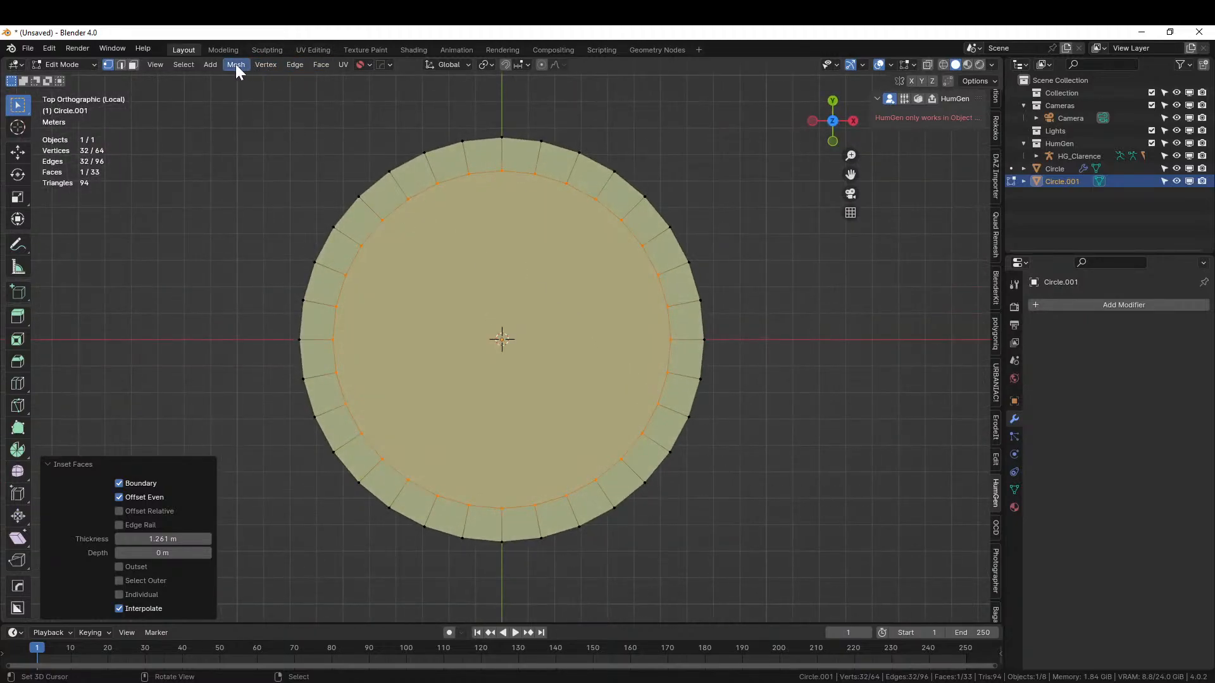
{"action": "left_click", "coordinate": [190, 64]}
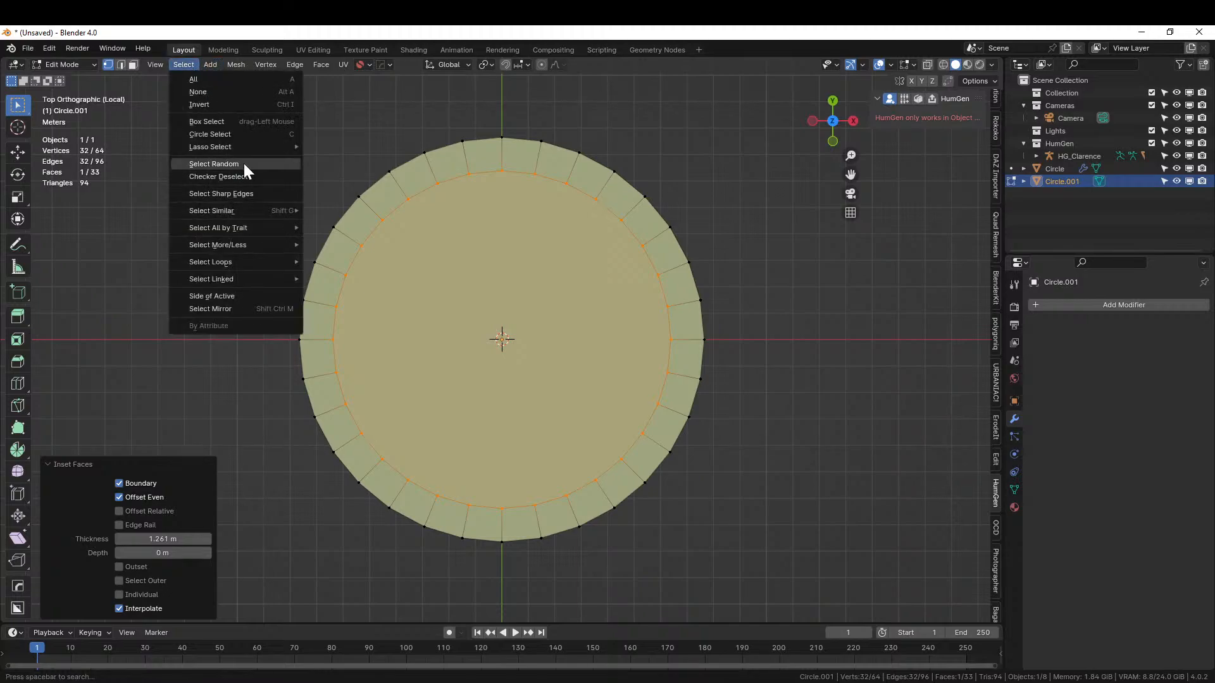
{"action": "left_click", "coordinate": [242, 176]}
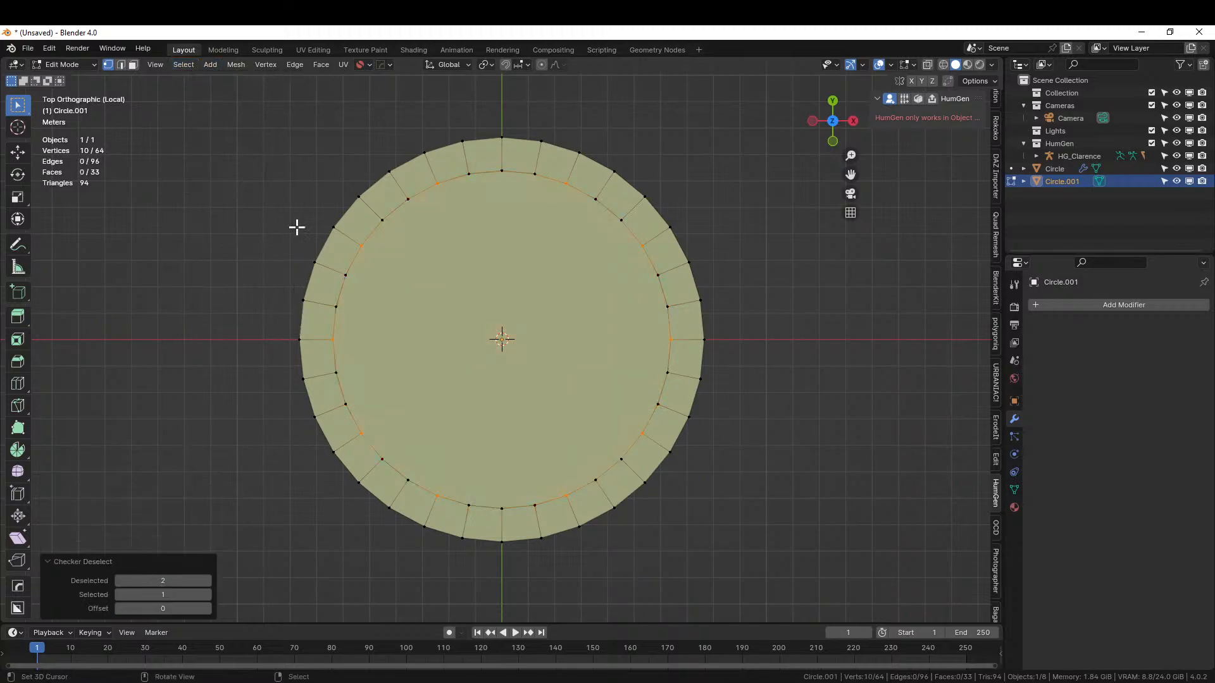
{"action": "left_click", "coordinate": [207, 579]}
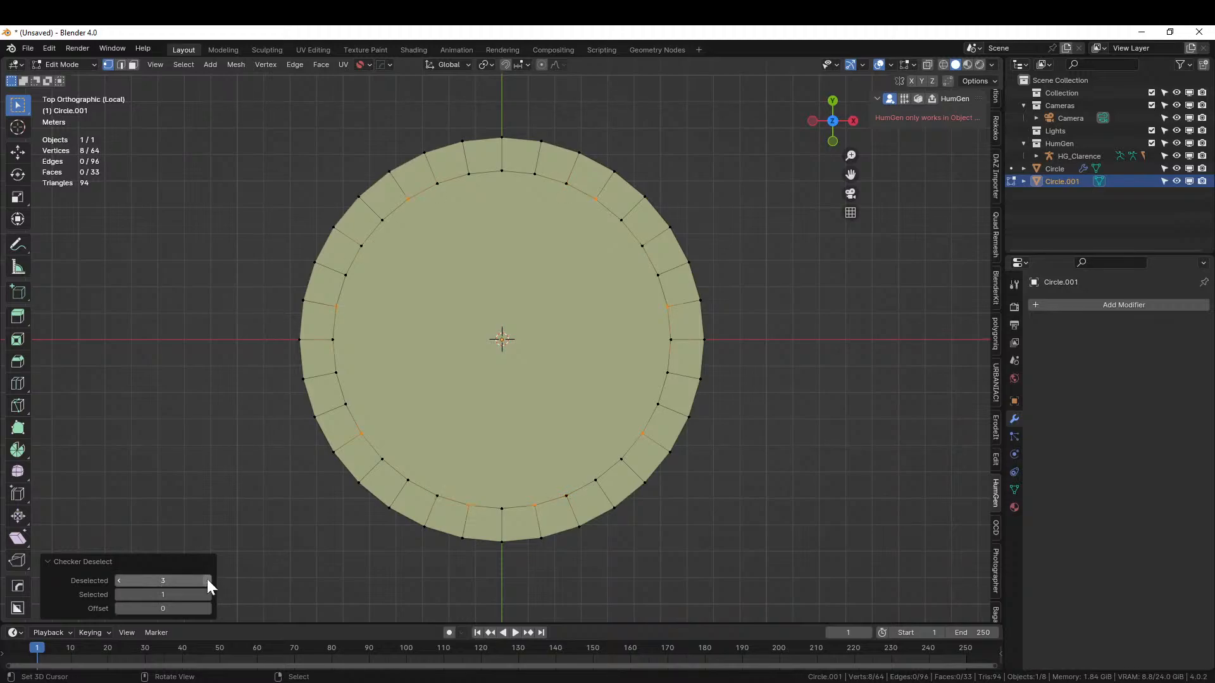
{"action": "left_click", "coordinate": [207, 608]}
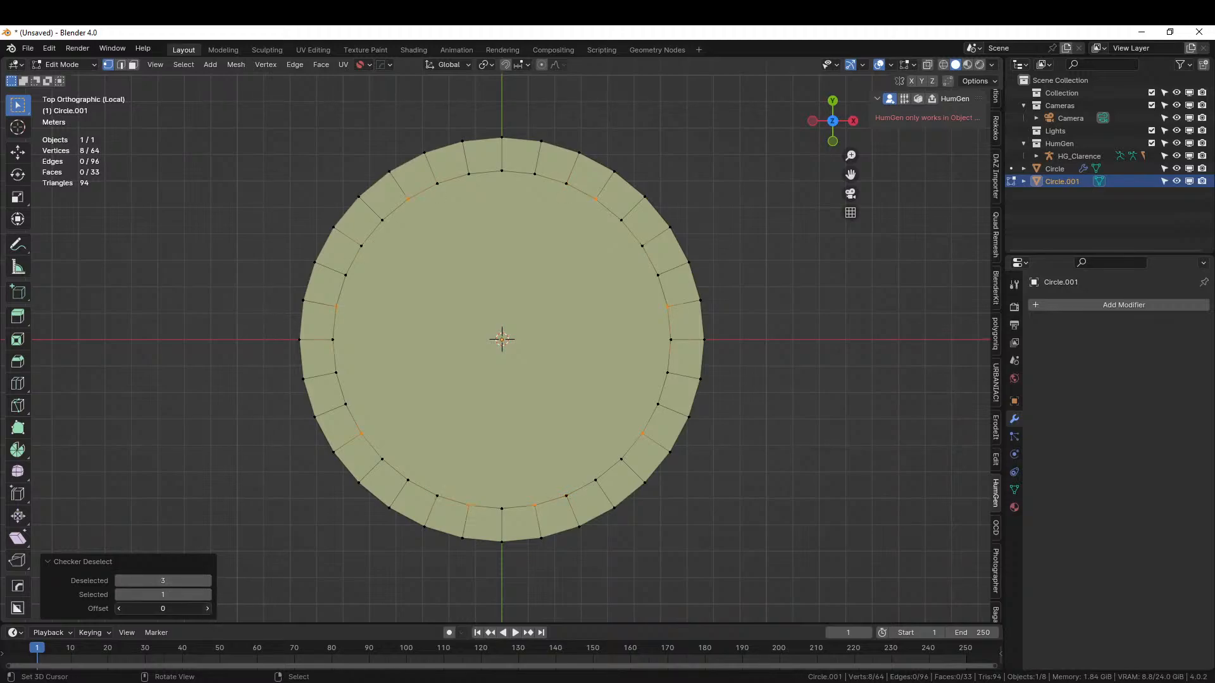
{"action": "left_click", "coordinate": [207, 608]}
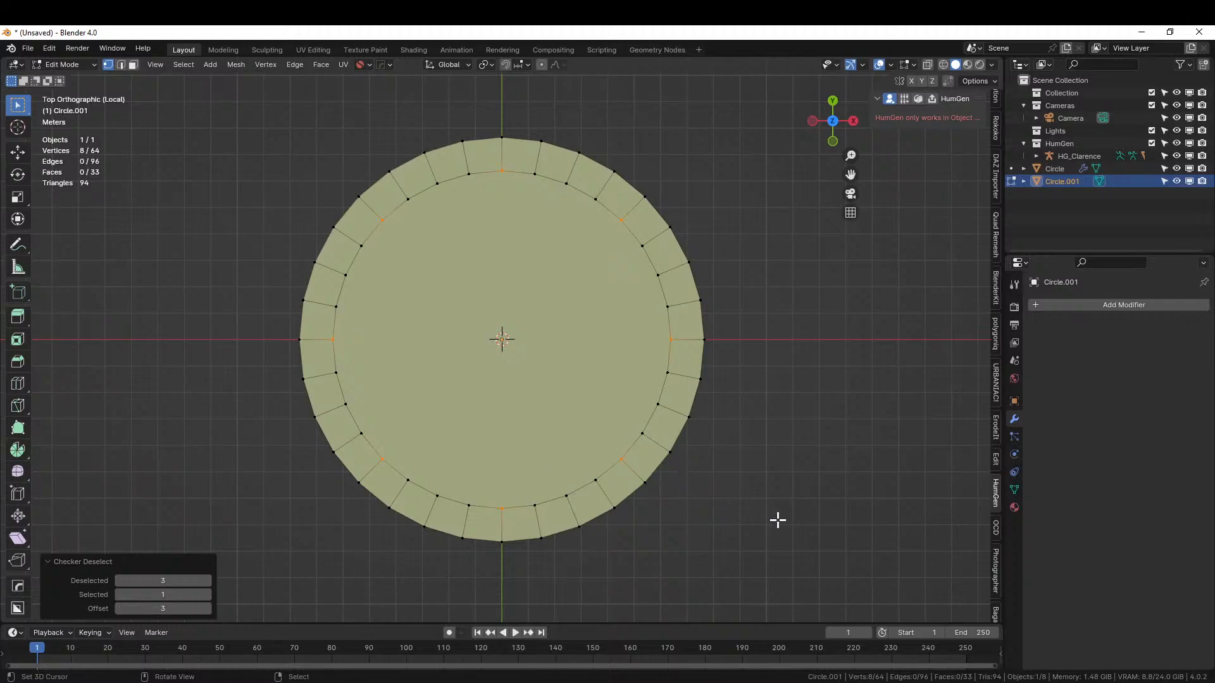
{"action": "middle_click_drag", "start_coordinate": [779, 529], "coordinate": [782, 494]}
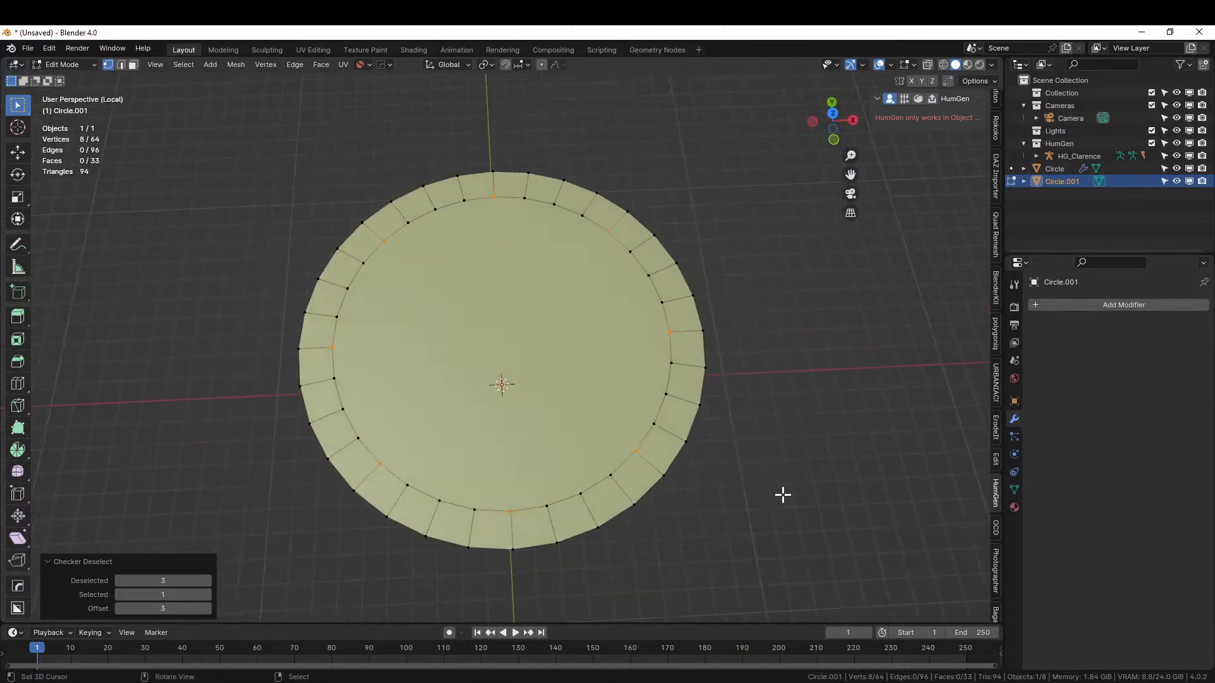
{"action": "key", "text": "KP_7"}
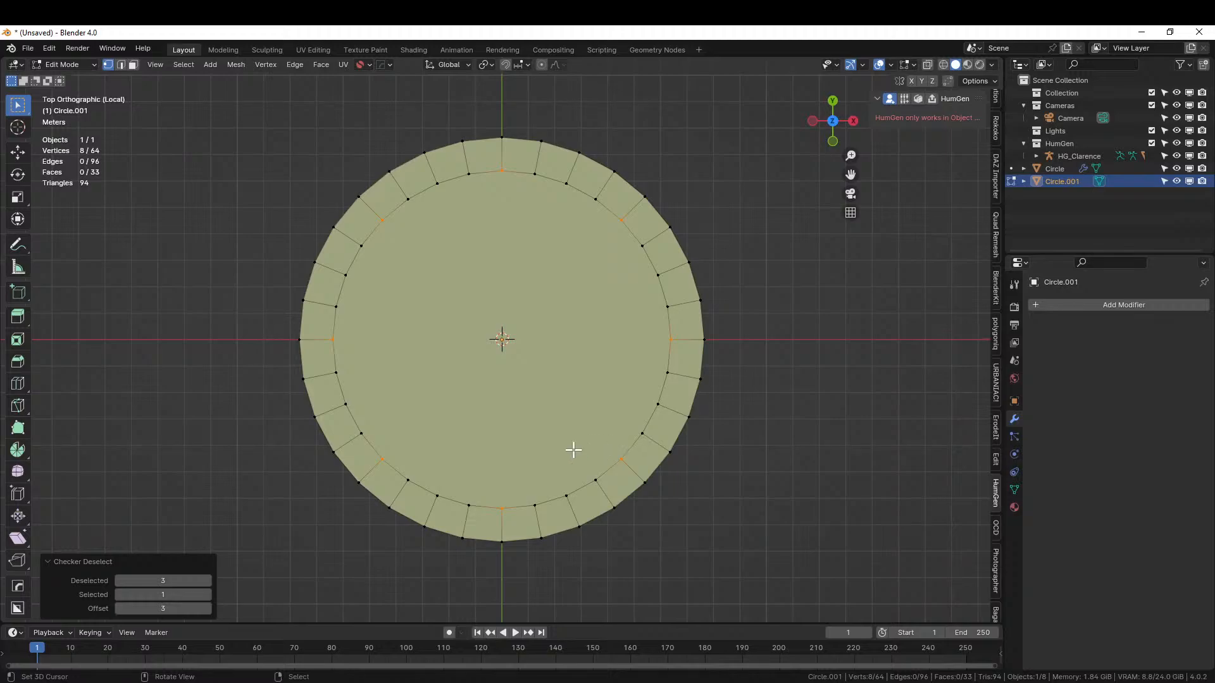
- Convert the selected inner-loop vertices into circular faces with the HOps Circle tool, using 4 divisions and a radius of about 0.84
{"action": "key", "text": "q"}
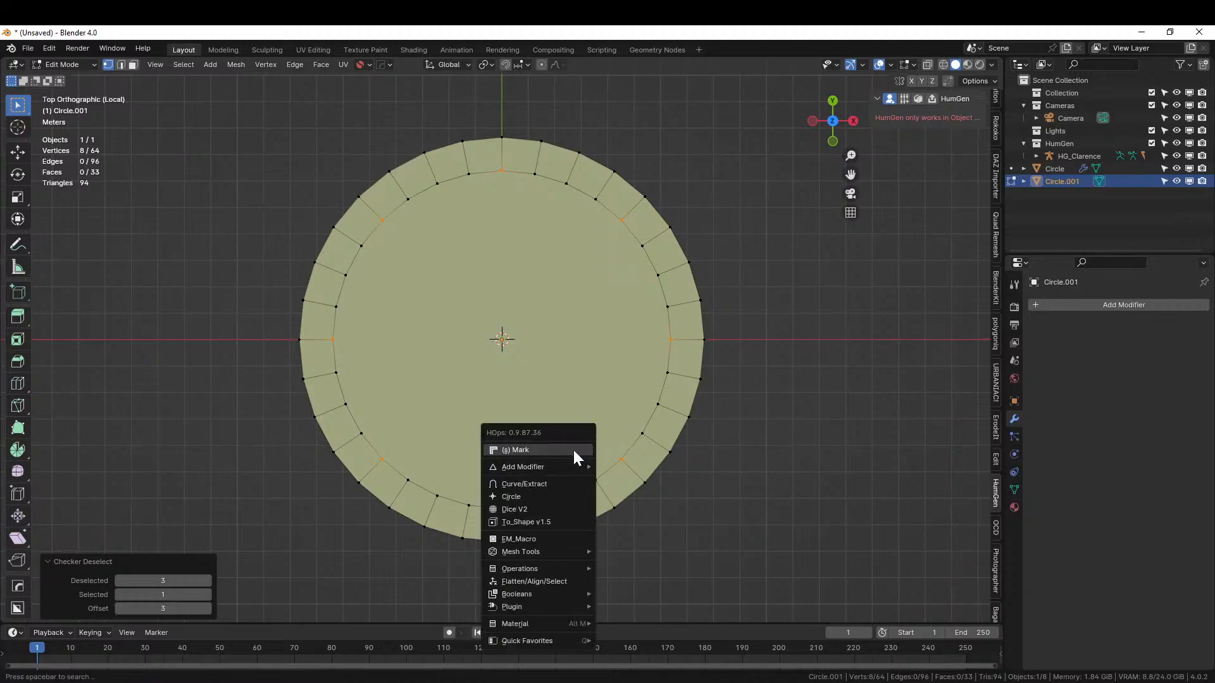
{"action": "left_click", "coordinate": [553, 497]}
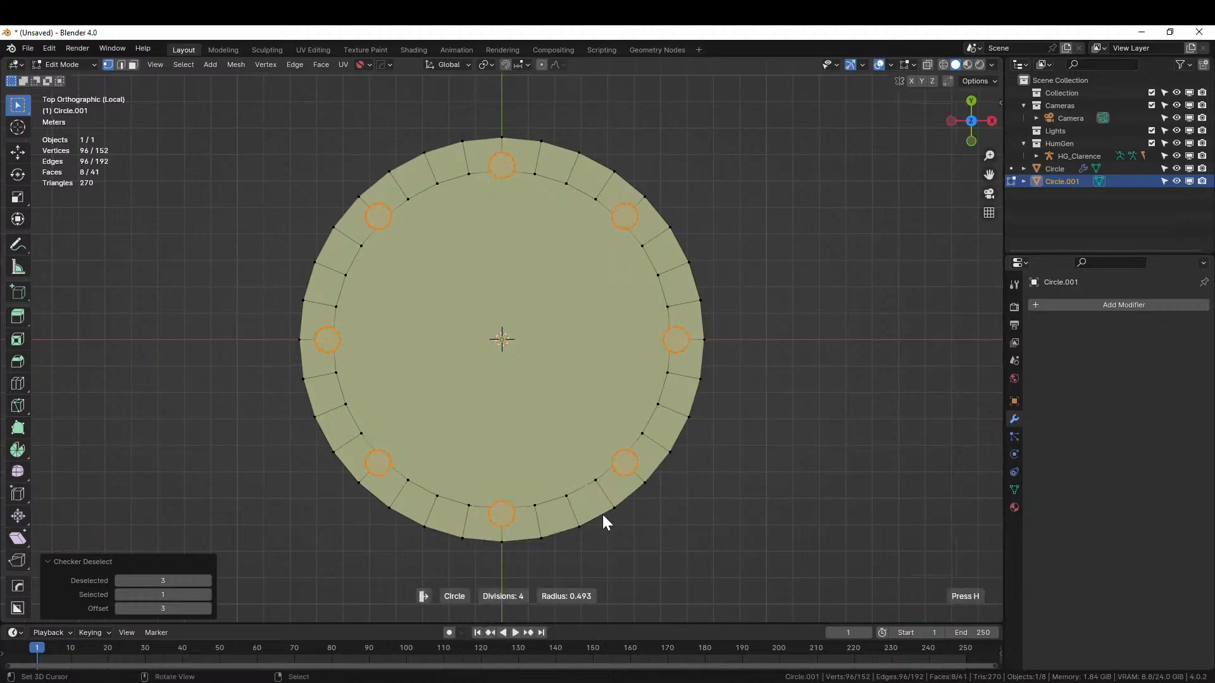
{"action": "left_click", "coordinate": [642, 531]}
{"action": "middle_click_drag", "start_coordinate": [703, 405], "coordinate": [731, 441]}
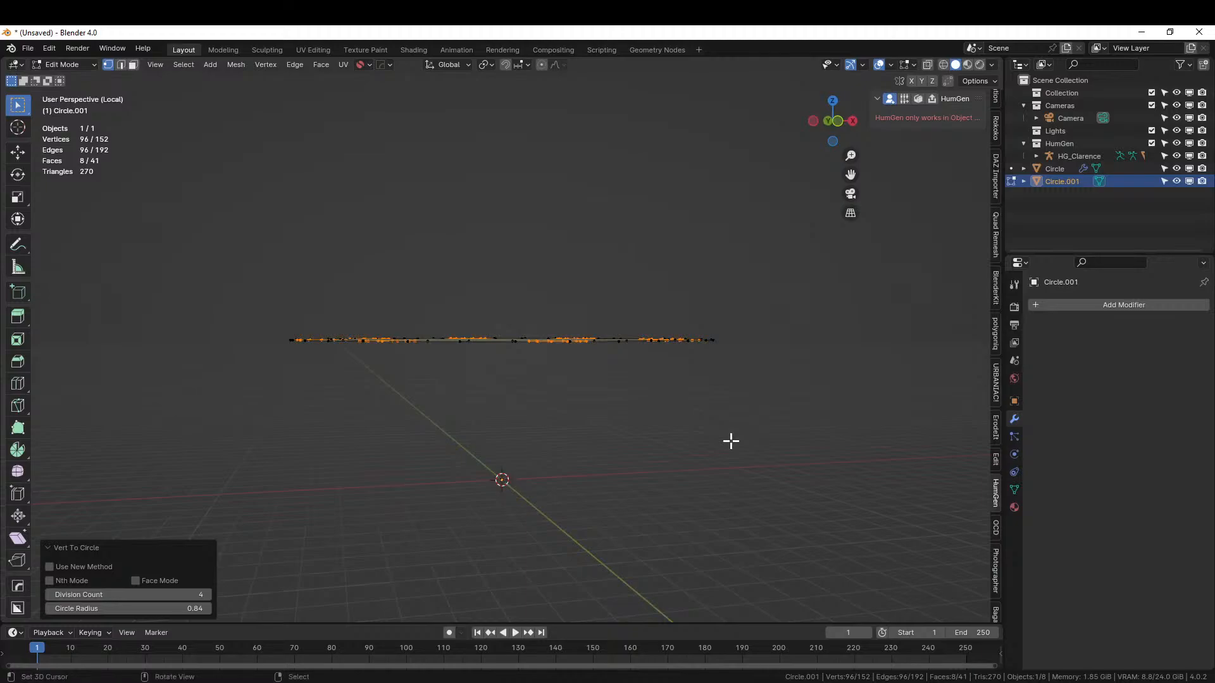
- Extrude the circular faces downward about 5.38 m into pillars and check them against the terrain
{"action": "key", "text": "KP_1"}
{"action": "key", "text": "3"}
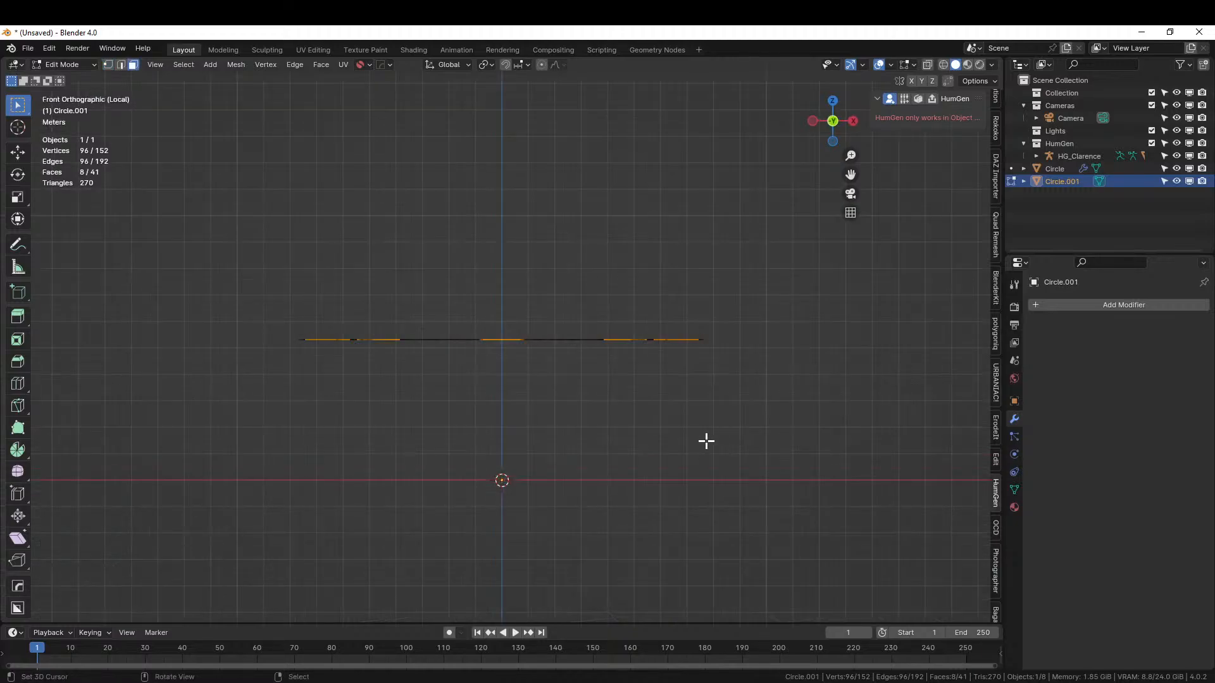
{"action": "key", "text": "e"}
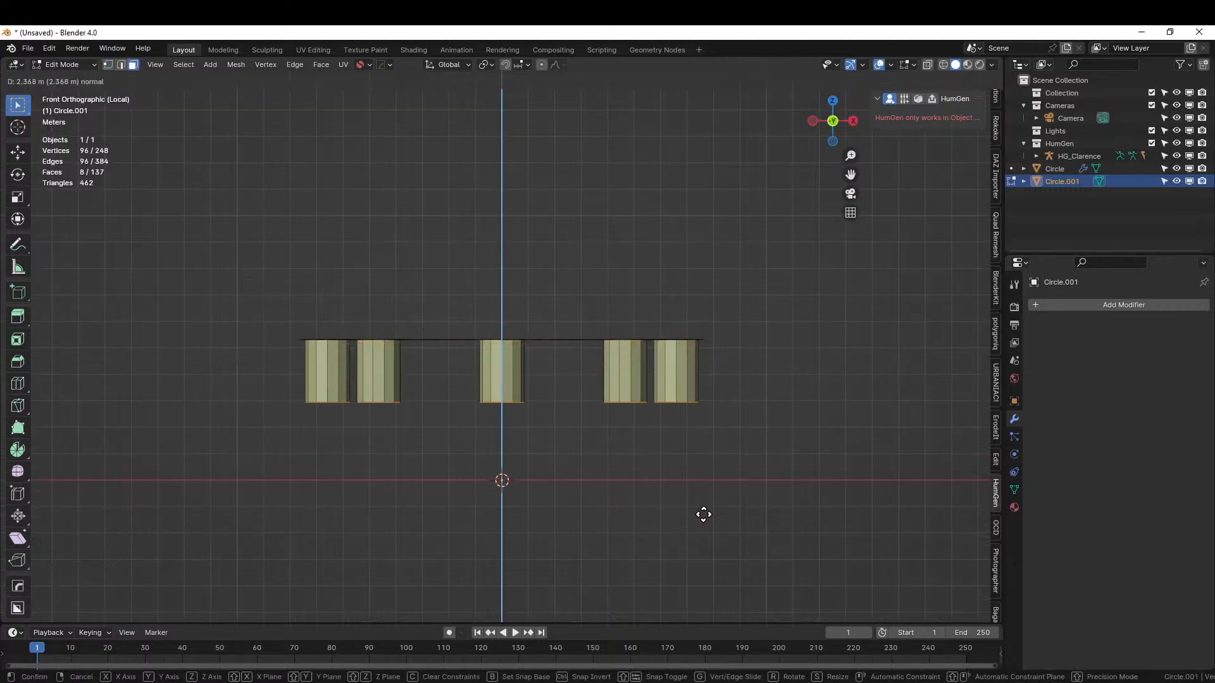
{"action": "left_click", "coordinate": [704, 574]}
{"action": "middle_click_drag", "start_coordinate": [704, 574], "coordinate": [611, 534]}
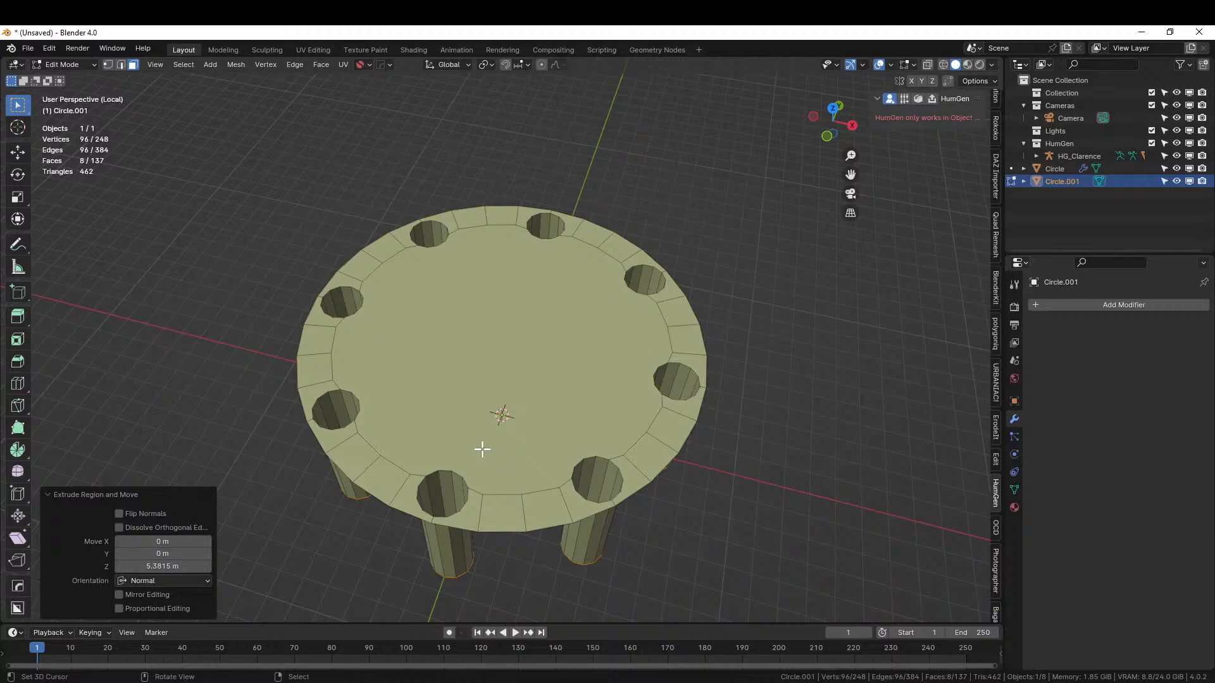
{"action": "key", "text": "KP_Divide"}
{"action": "middle_click_drag", "start_coordinate": [482, 450], "coordinate": [719, 501]}
{"action": "key", "text": "KP_Divide"}
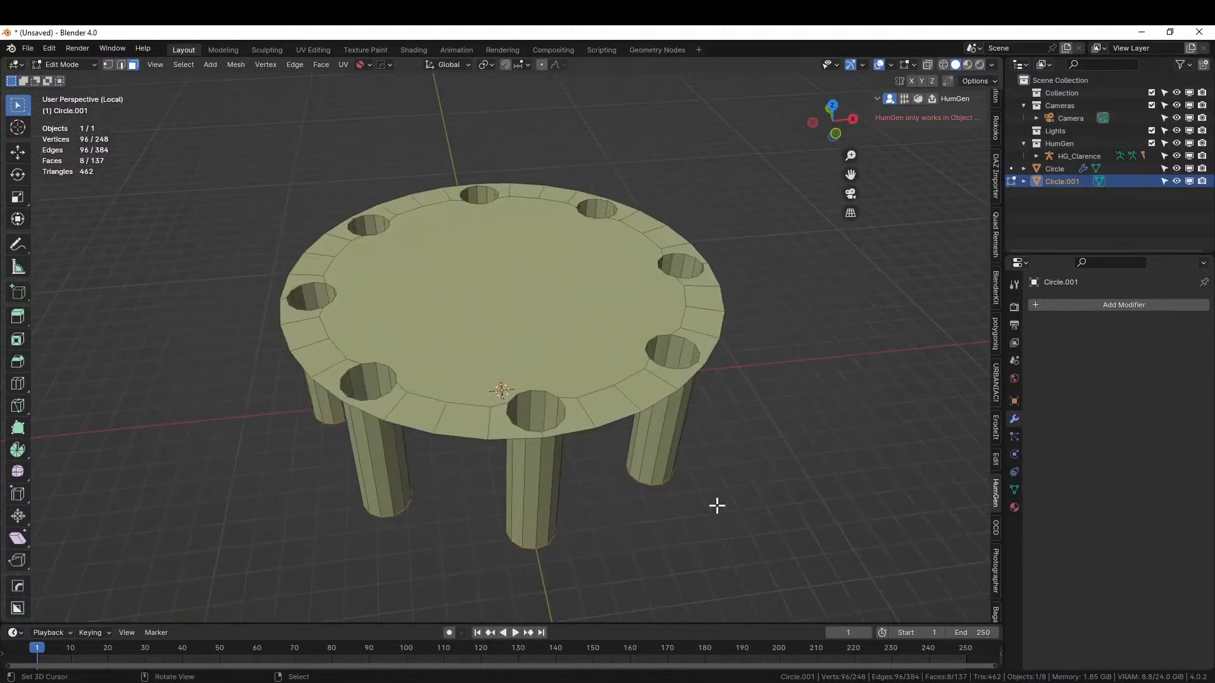
- Try to extrude the disc's outer rim 2 m along Z with the pillar ends still selected, and undo the move
{"action": "mouse_move", "coordinate": [621, 461]}
{"action": "middle_mouse_down"}
{"action": "mouse_move", "coordinate": [591, 506]}
{"action": "mouse_move", "coordinate": [601, 474]}
{"action": "middle_mouse_up"}
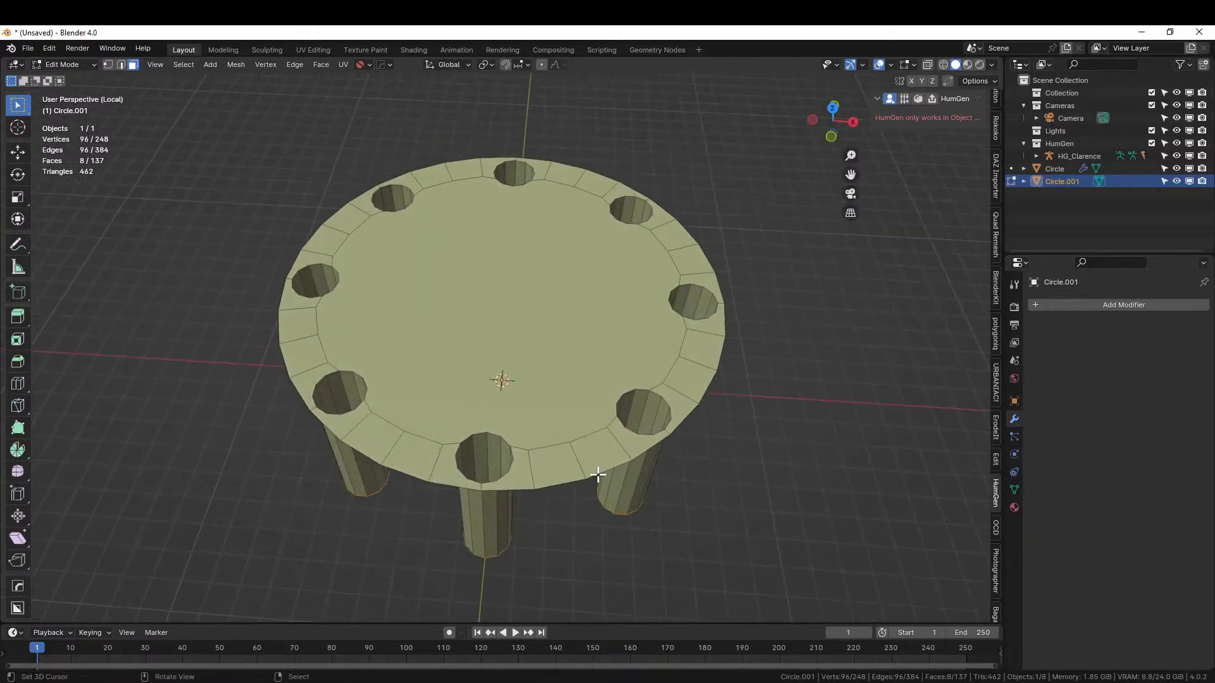
{"action": "key", "text": "2"}
{"action": "left_click", "coordinate": [564, 482], "text": "alt+shift"}
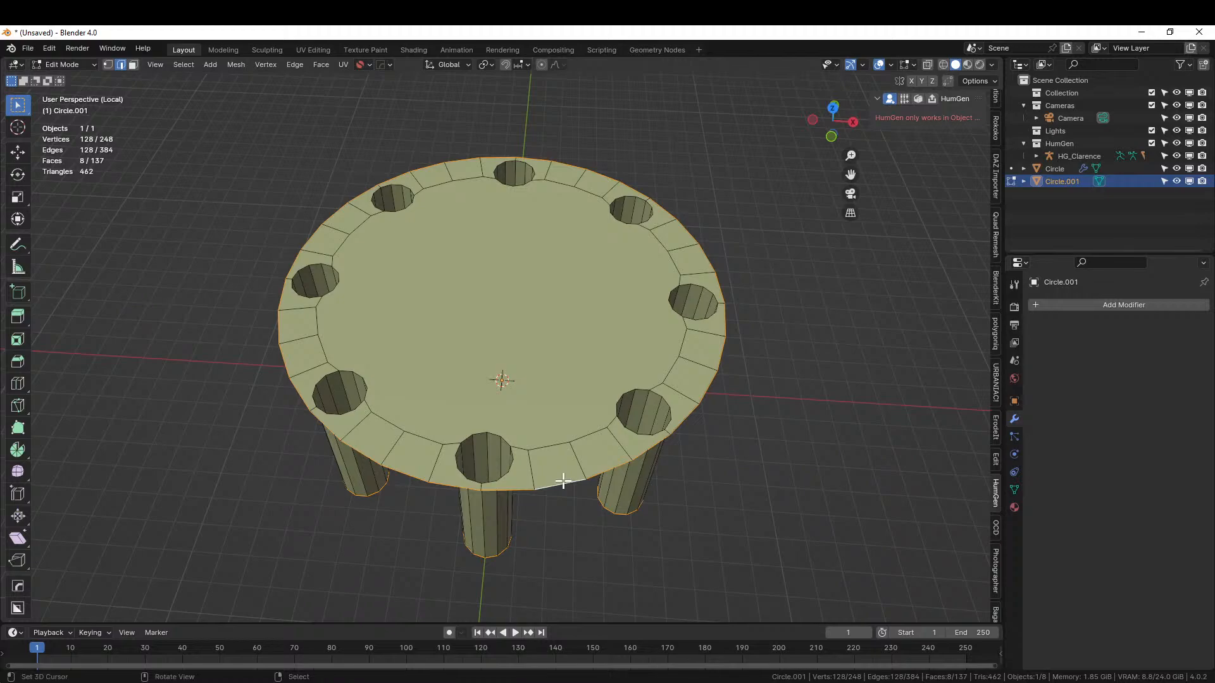
{"action": "key", "text": "e"}
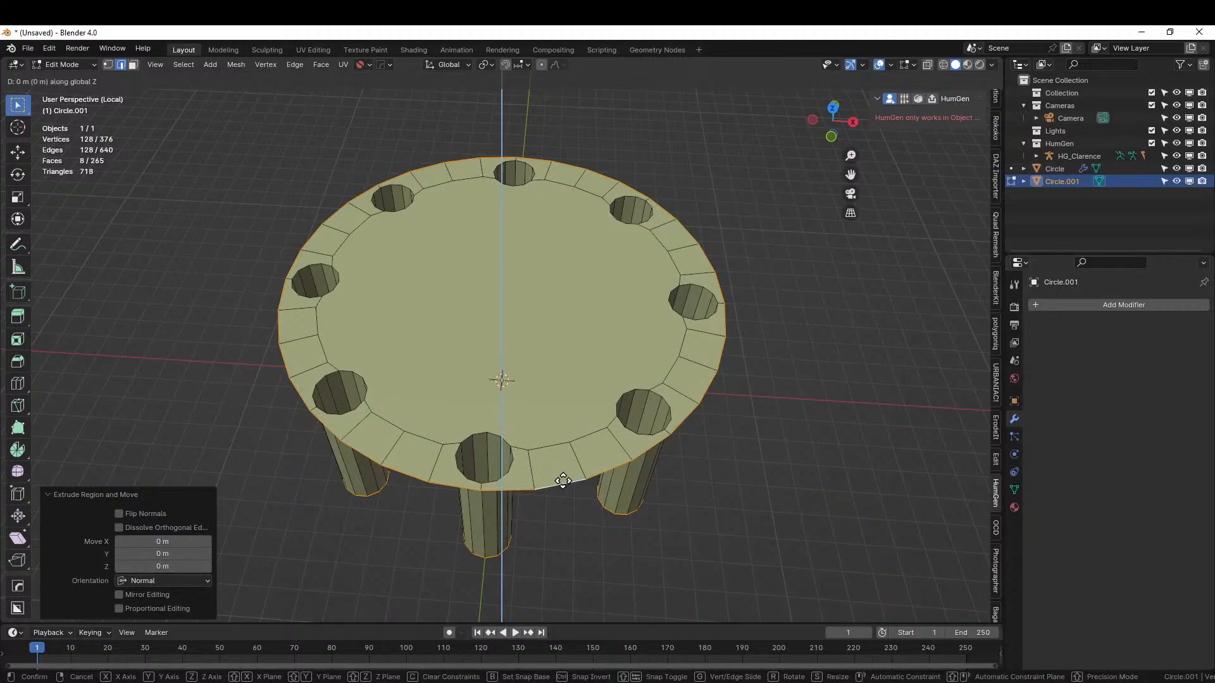
{"action": "key", "text": "2"}
{"action": "key", "text": "Return"}
{"action": "key", "text": "ctrl+z"}
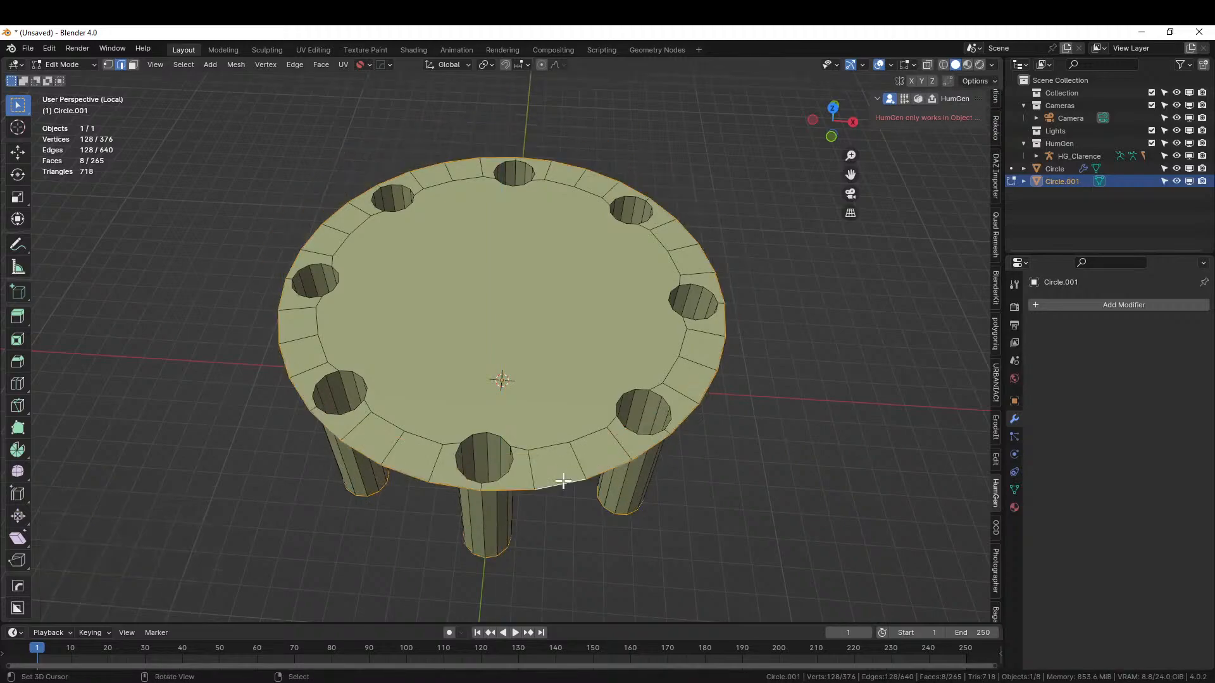
- Select only the disc's outer edge loop and extrude it 1 m upward along Z
{"action": "left_click", "coordinate": [688, 471]}
{"action": "left_click", "coordinate": [568, 480], "text": "alt"}
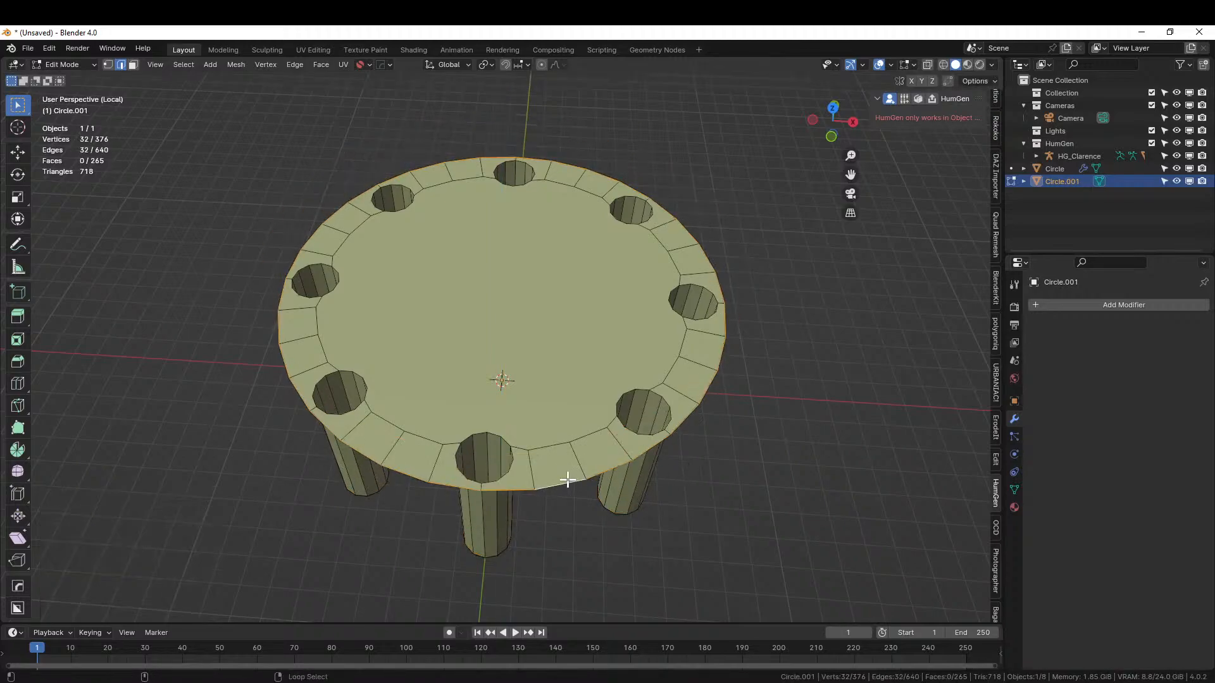
{"action": "key", "text": "e"}
{"action": "key", "text": "z"}
{"action": "key", "text": "1"}
{"action": "key", "text": "Return"}
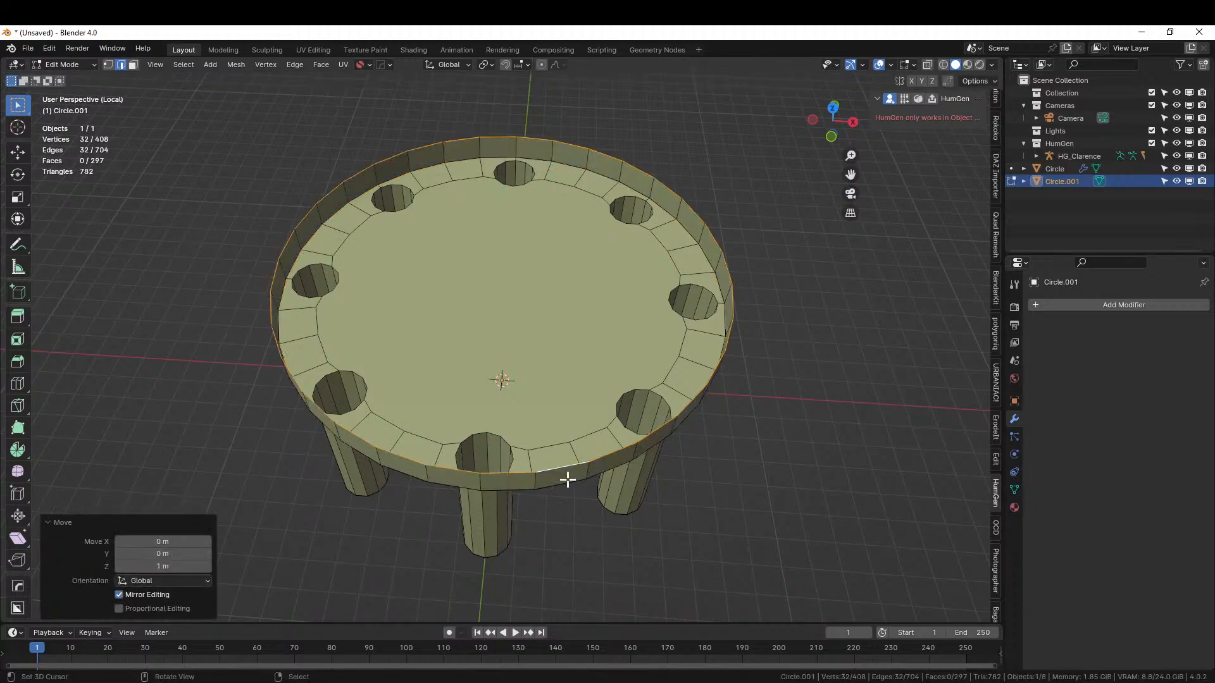
- Cap the raised rim with a face, merge all vertices by distance and inspect the structure within the full scene
{"action": "key", "text": "f"}
{"action": "middle_click_drag", "start_coordinate": [639, 490], "coordinate": [648, 469]}
{"action": "key", "text": "a"}
{"action": "key", "text": "m"}
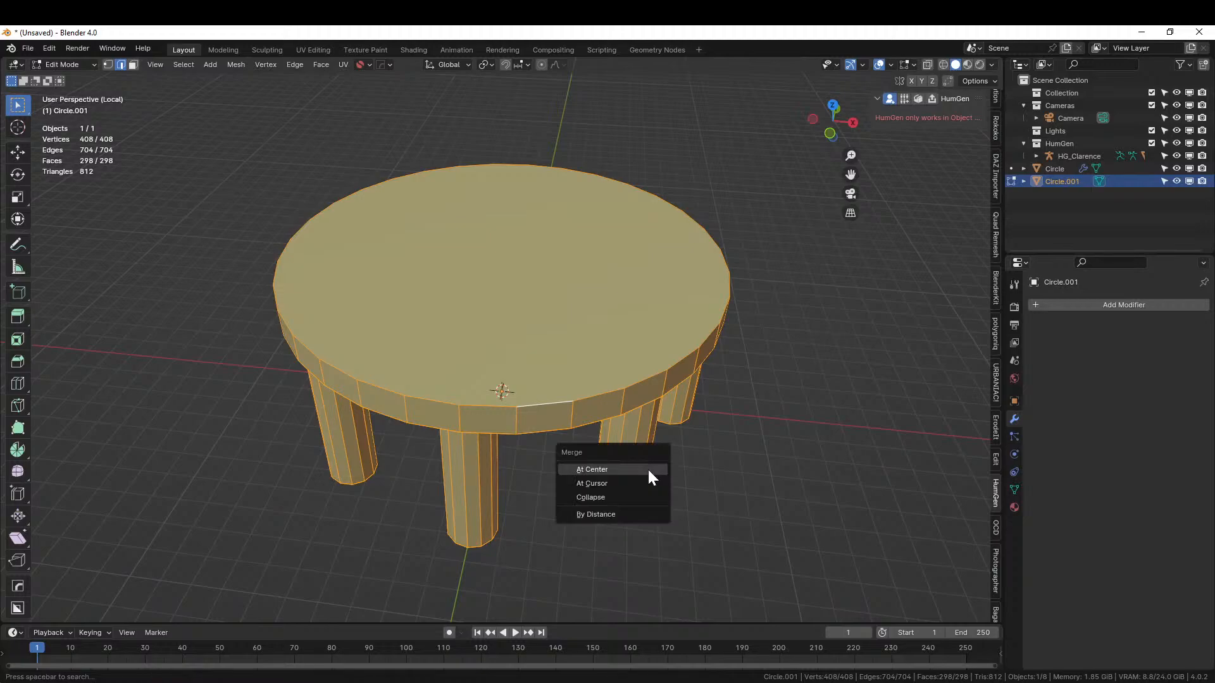
{"action": "left_click", "coordinate": [618, 514]}
{"action": "middle_click_drag", "start_coordinate": [691, 513], "coordinate": [679, 448]}
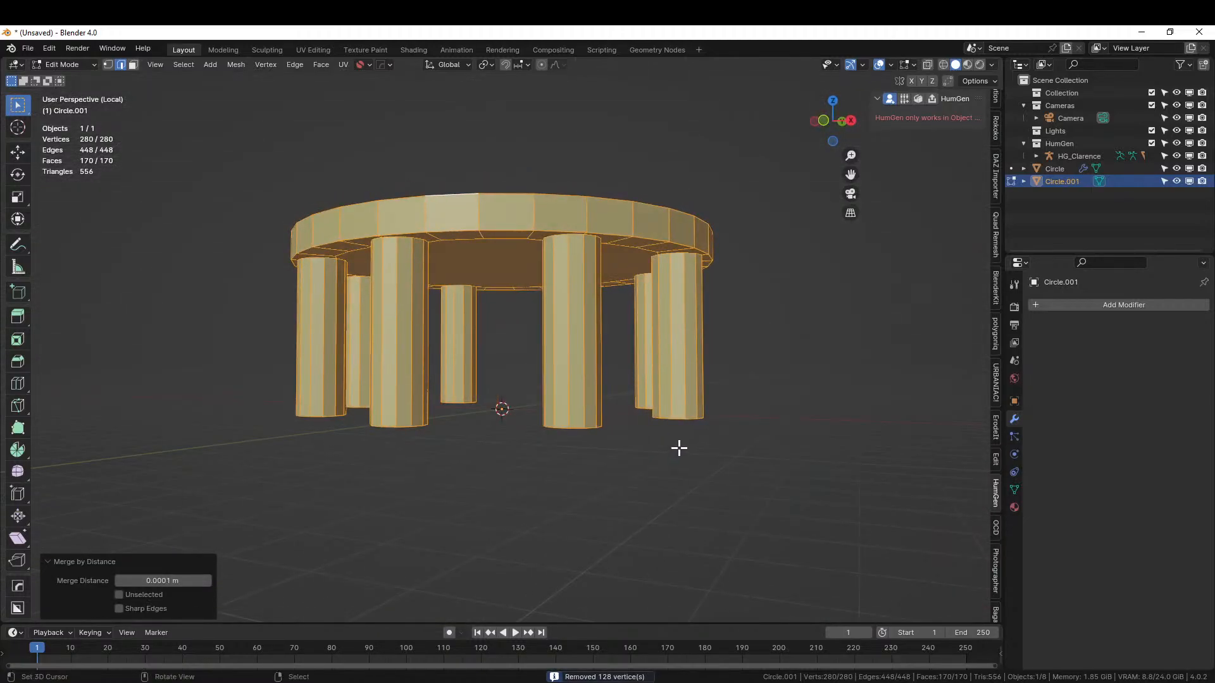
{"action": "middle_click_drag", "start_coordinate": [672, 402], "coordinate": [373, 368]}
{"action": "key", "text": "KP_Divide"}
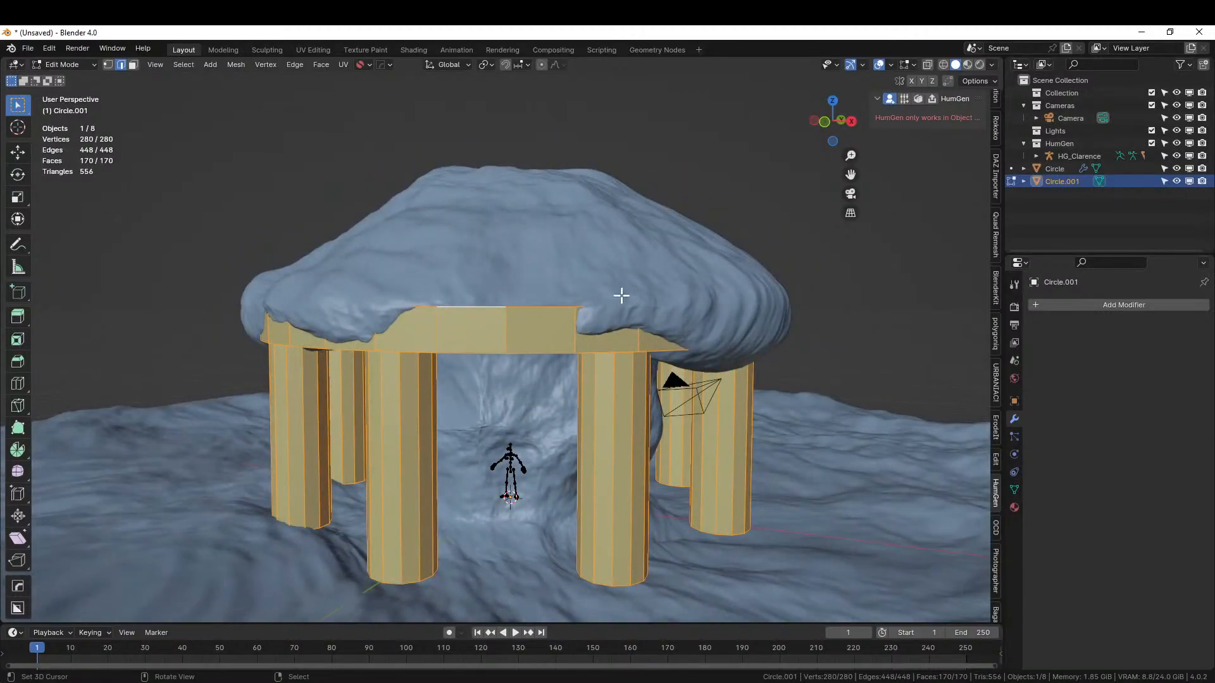
{"action": "middle_click_drag", "start_coordinate": [471, 340], "coordinate": [1141, 377]}
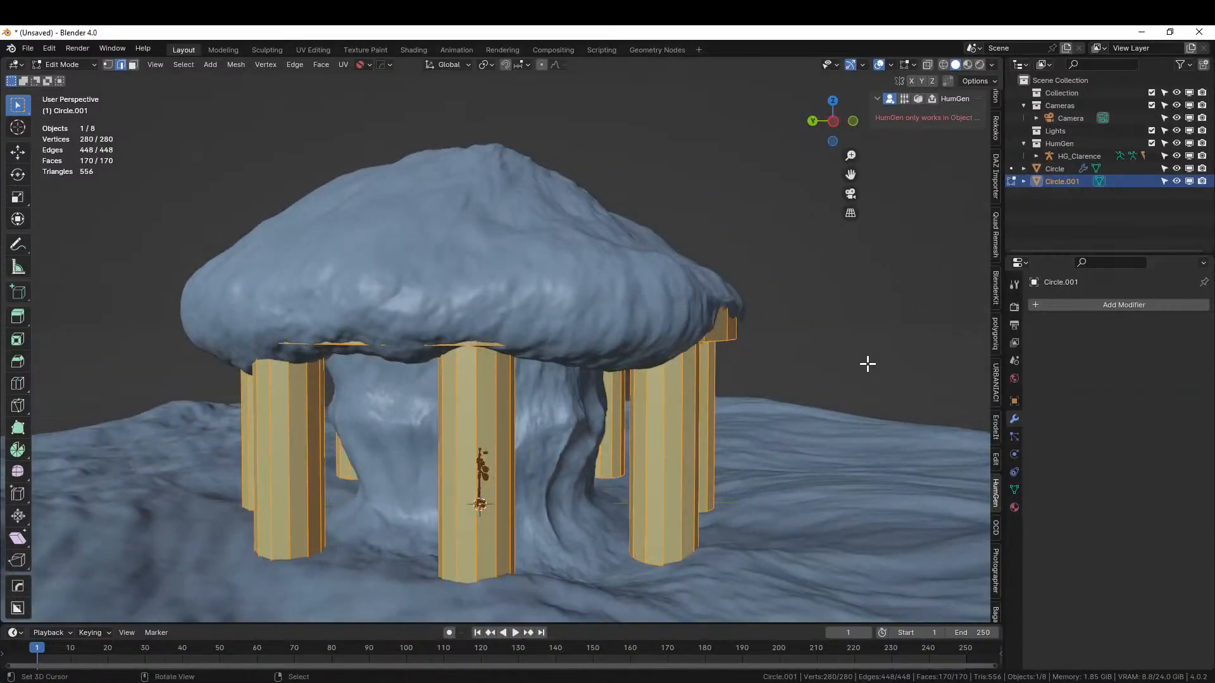
- Isolate the structure, extrude the disc's side face loop outward along its normals, and check its fit under the rocky roof
{"action": "key", "text": "KP_Divide"}
{"action": "scroll", "coordinate": [633, 227], "scroll_direction": "up", "scroll_amount": 1}
{"action": "middle_click_drag", "start_coordinate": [632, 225], "coordinate": [654, 298]}
{"action": "key", "text": "alt+a"}
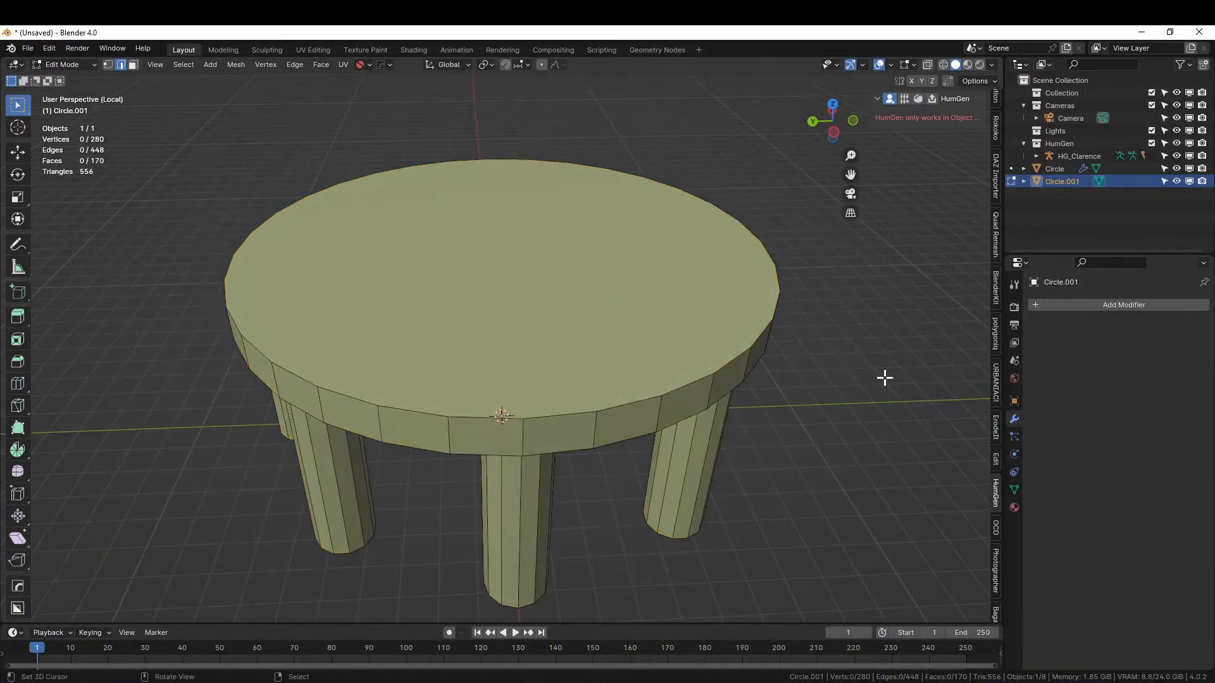
{"action": "key", "text": "3"}
{"action": "left_click", "coordinate": [583, 428], "text": "alt"}
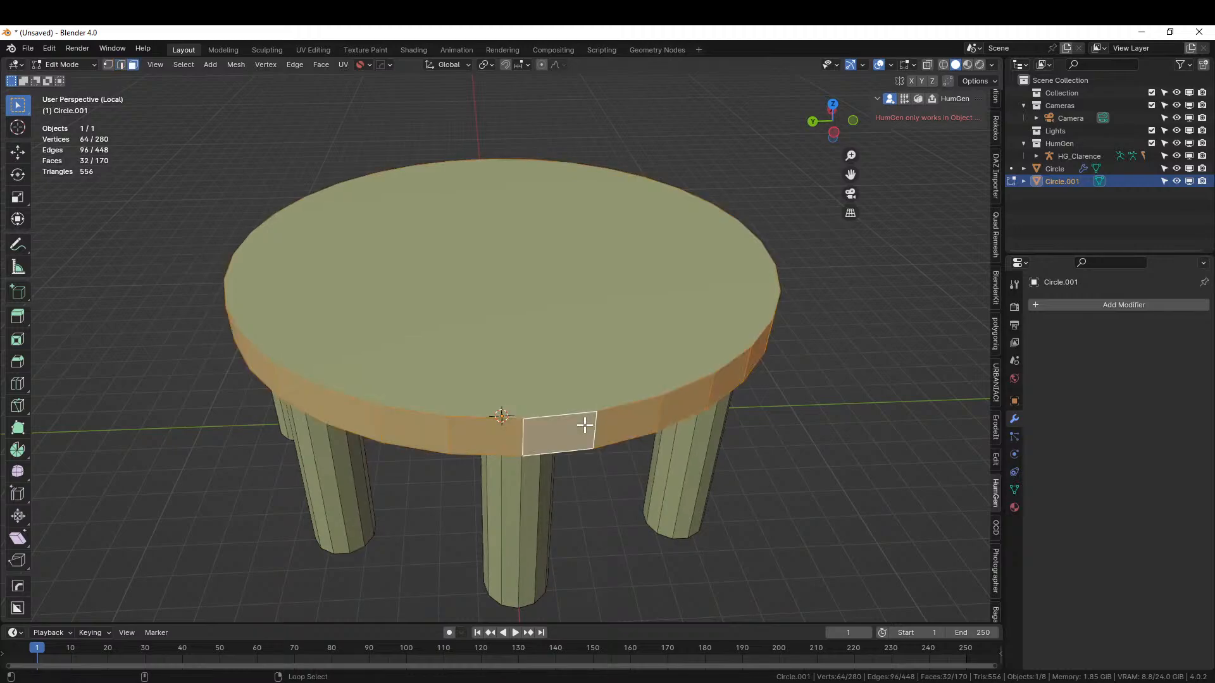
{"action": "key", "text": "alt+e"}
{"action": "left_click", "coordinate": [731, 479]}
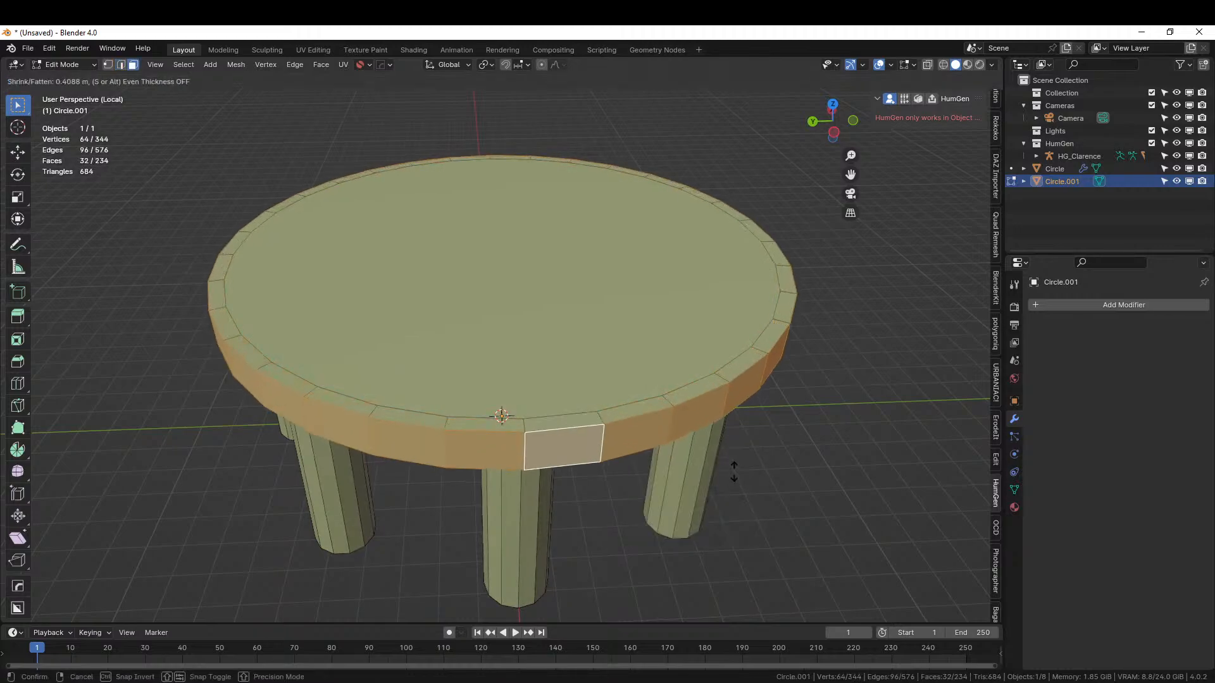
{"action": "left_click", "coordinate": [733, 468]}
{"action": "key", "text": "KP_Divide"}
{"action": "middle_click_drag", "start_coordinate": [732, 468], "coordinate": [815, 479]}
{"action": "key", "text": "KP_Divide"}
- Select the disc's top face and inset it by about 2.8 m in top view
{"action": "middle_click_drag", "start_coordinate": [667, 310], "coordinate": [573, 307]}
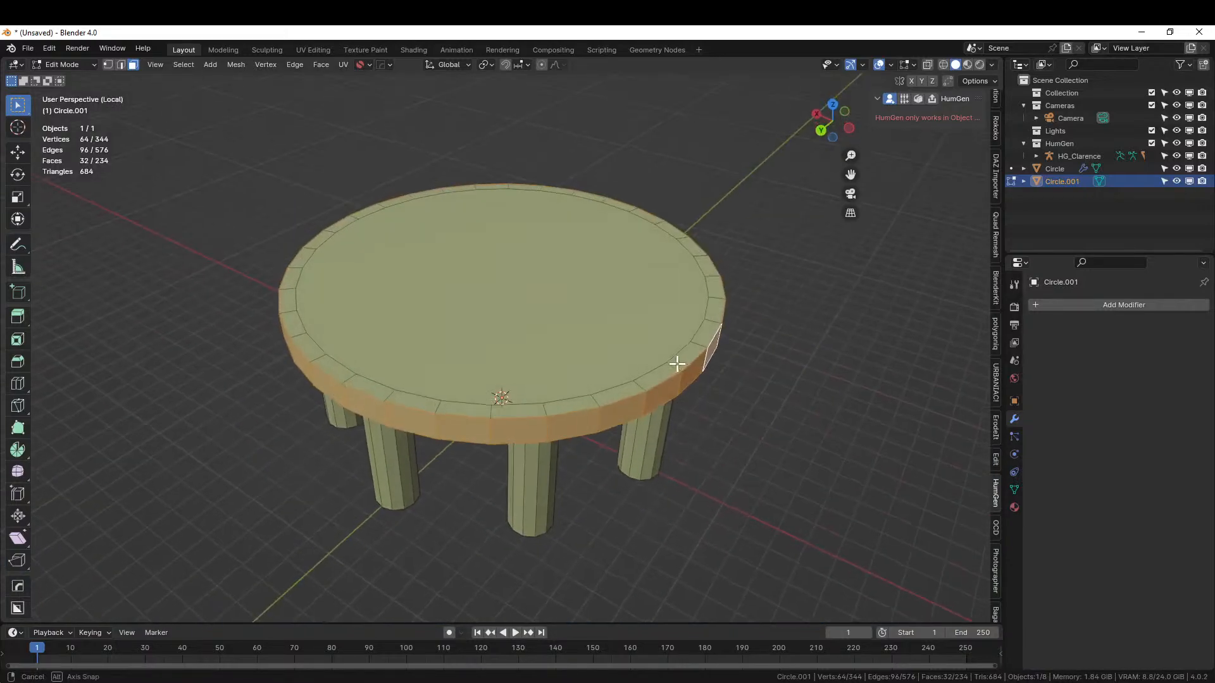
{"action": "left_click", "coordinate": [573, 307]}
{"action": "key", "text": "KP_7"}
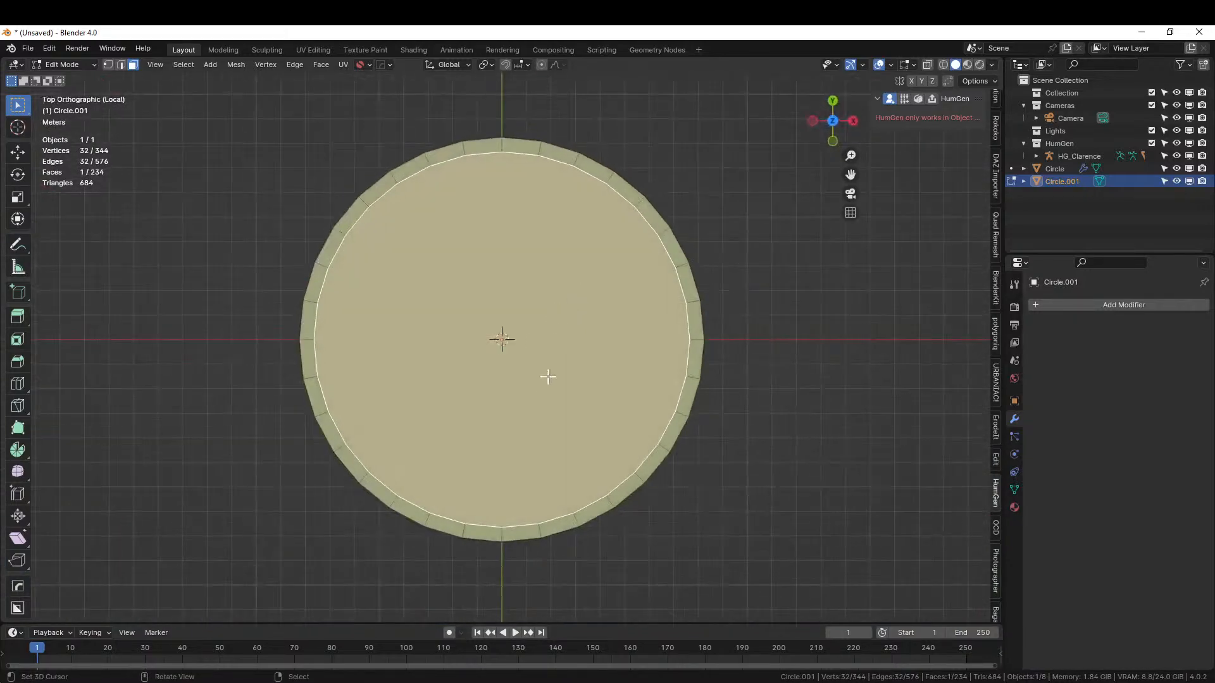
{"action": "key", "text": "i"}
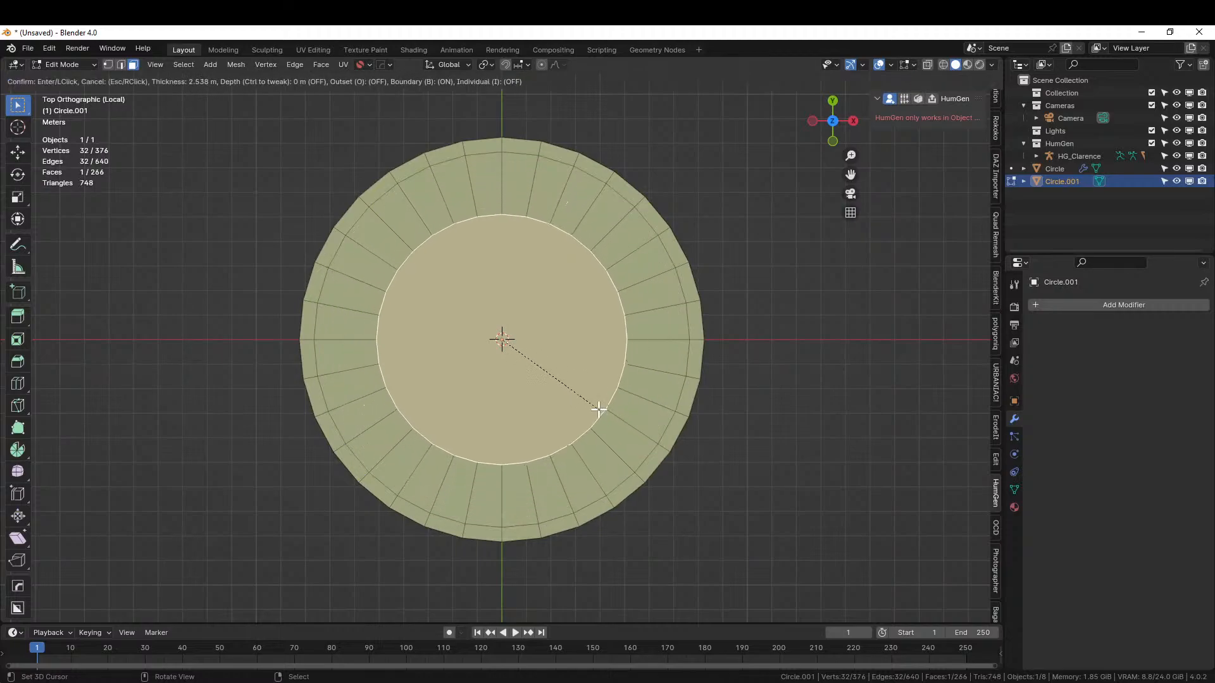
{"action": "left_click", "coordinate": [594, 407]}
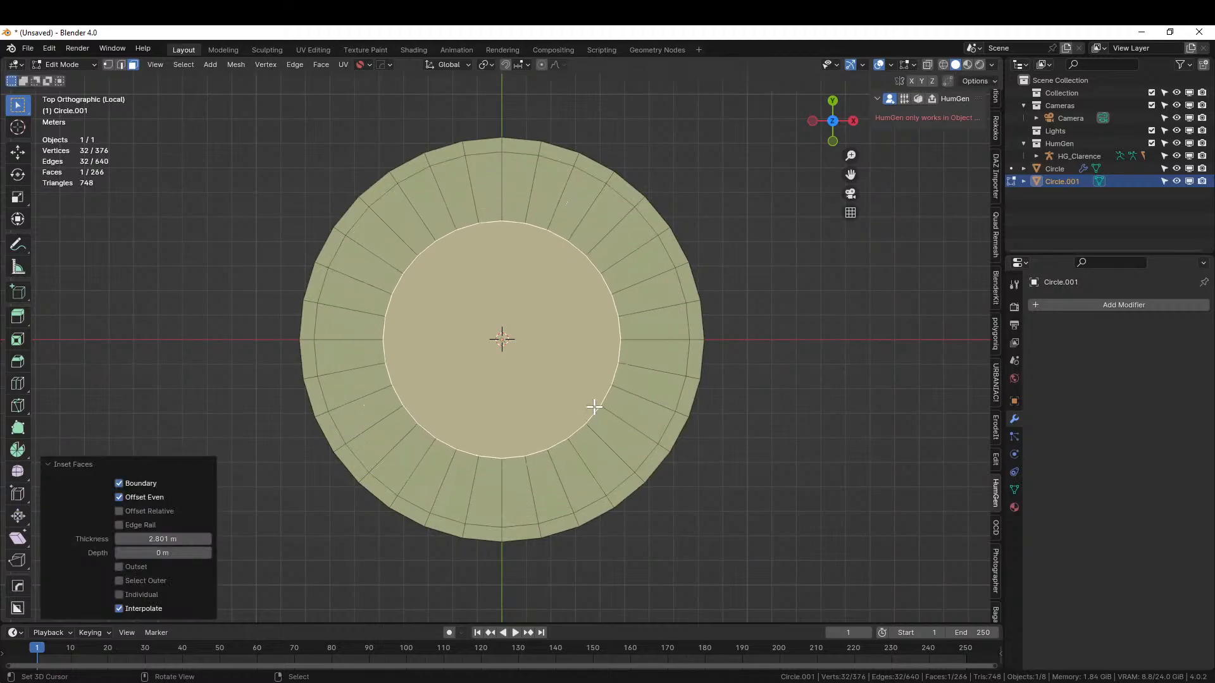
- Show the full scene and extrude the inset top face about 7.3 m upward through the rocky roof
{"action": "key", "text": "KP_Divide"}
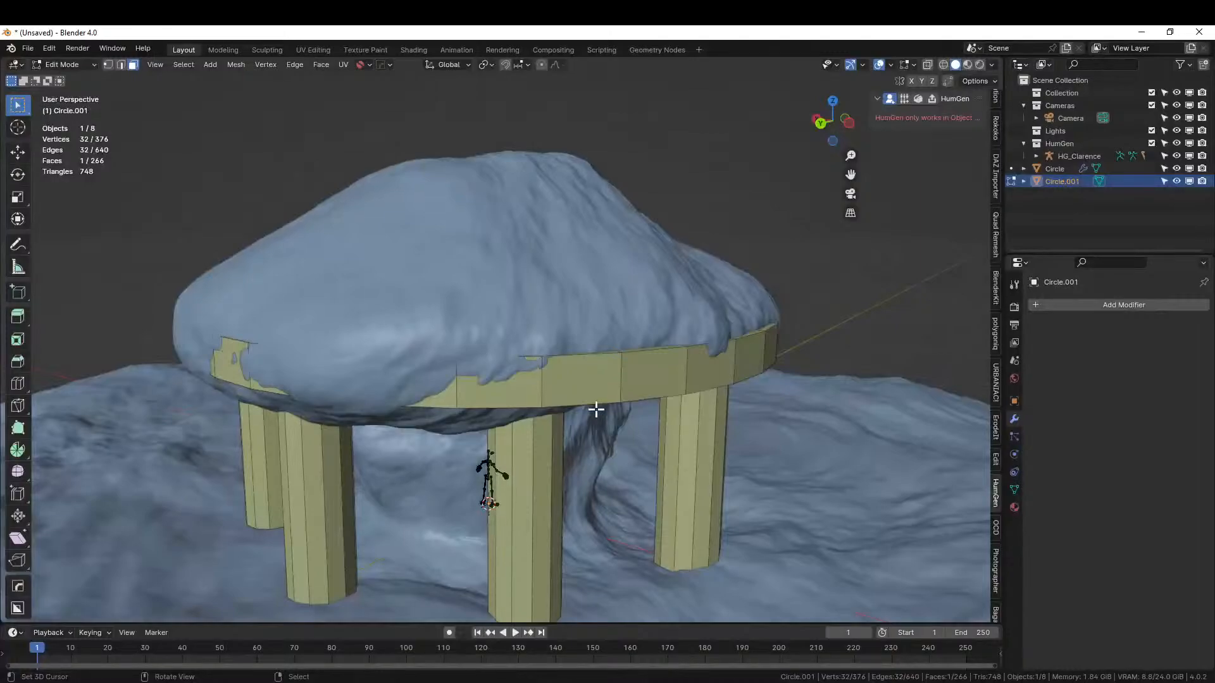
{"action": "key", "text": "e"}
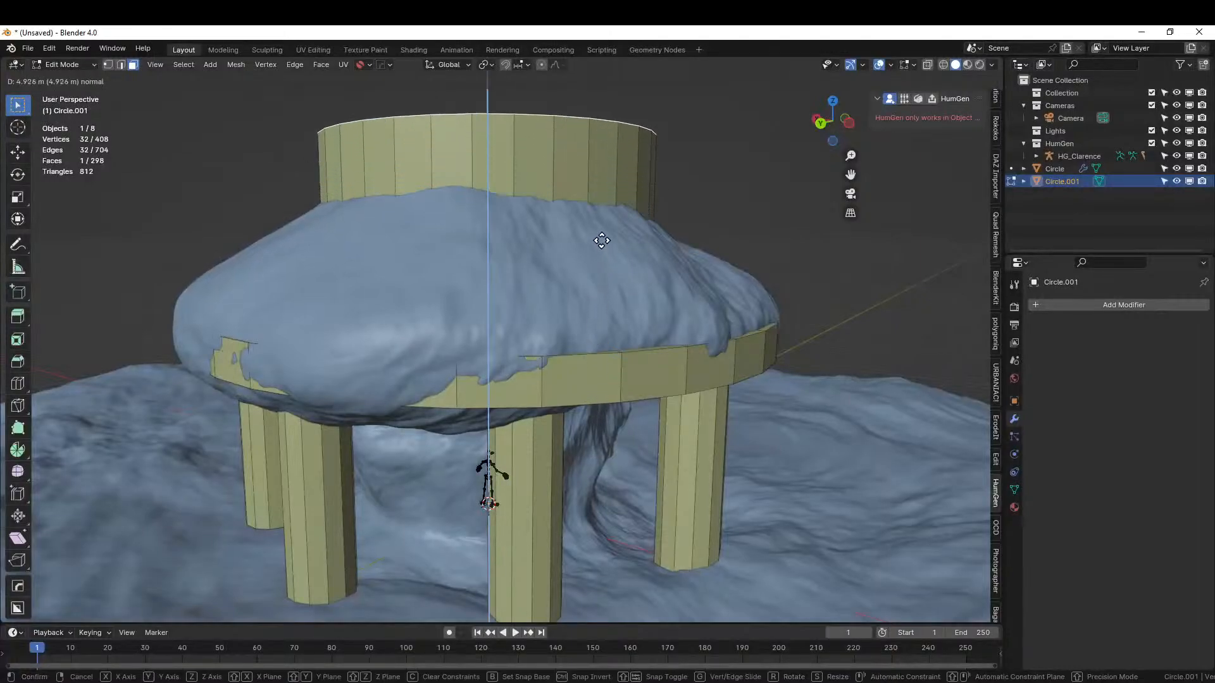
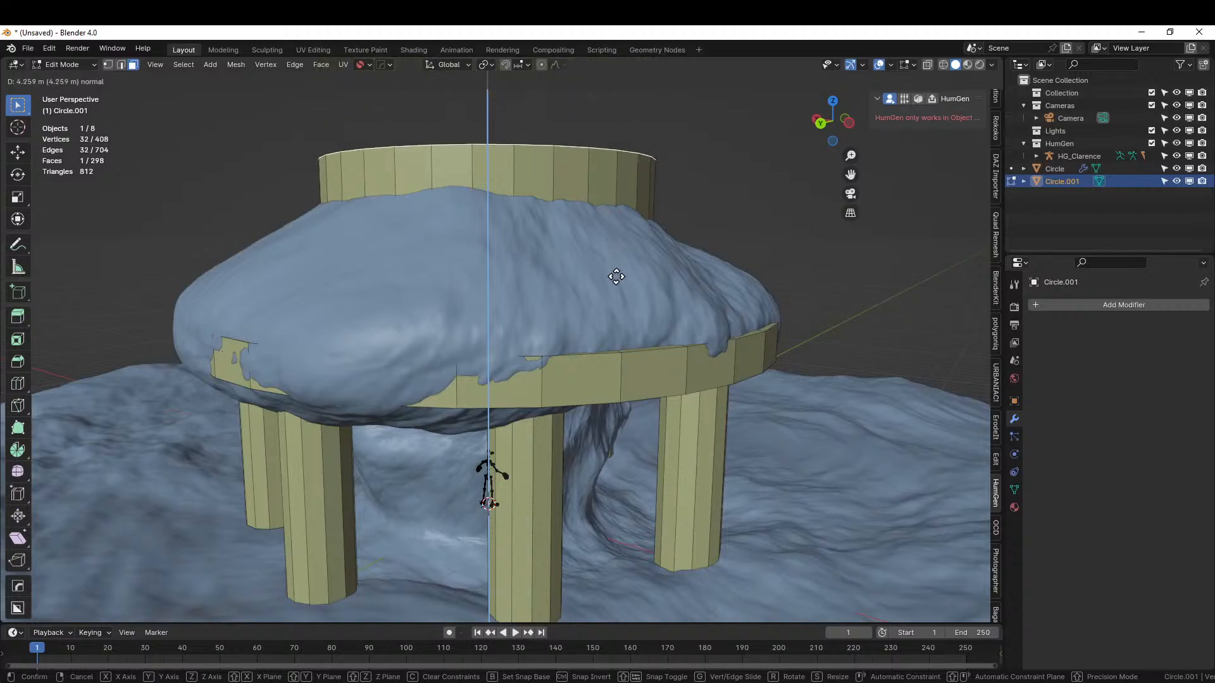
{"action": "left_click", "coordinate": [622, 162]}
{"action": "scroll", "coordinate": [649, 208], "scroll_direction": "down", "scroll_amount": 2}
{"action": "middle_click_drag", "start_coordinate": [648, 208], "coordinate": [625, 257]}
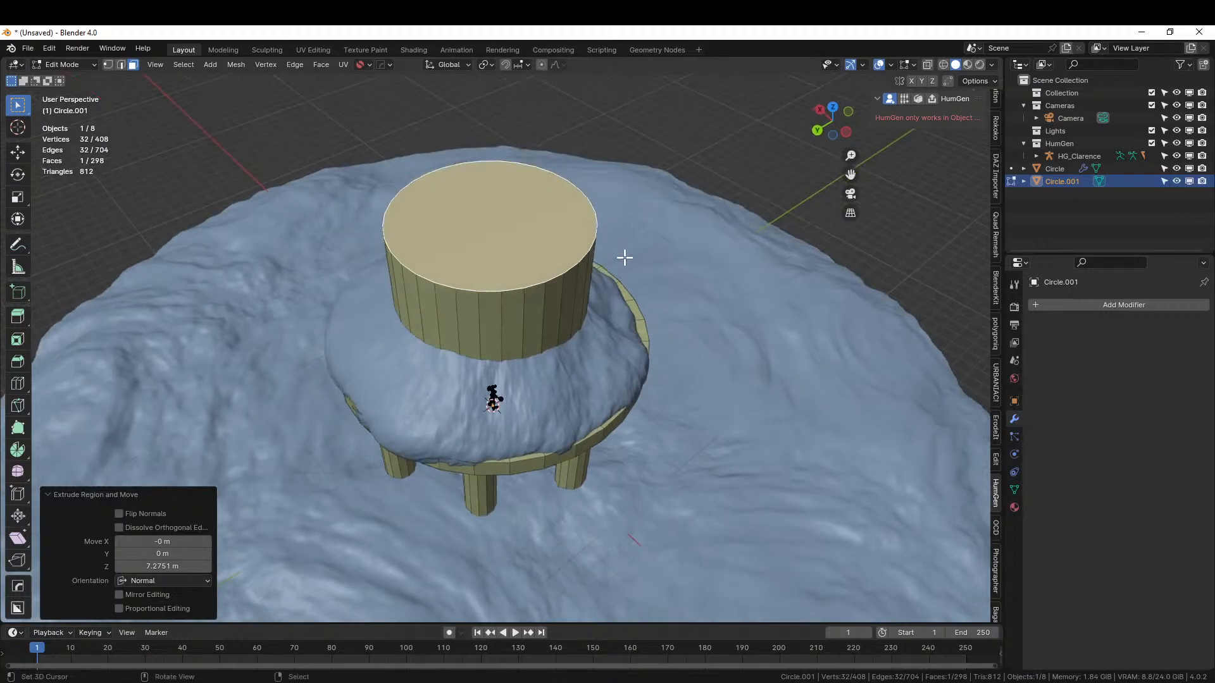
{"action": "key", "text": "ctrl+x"}
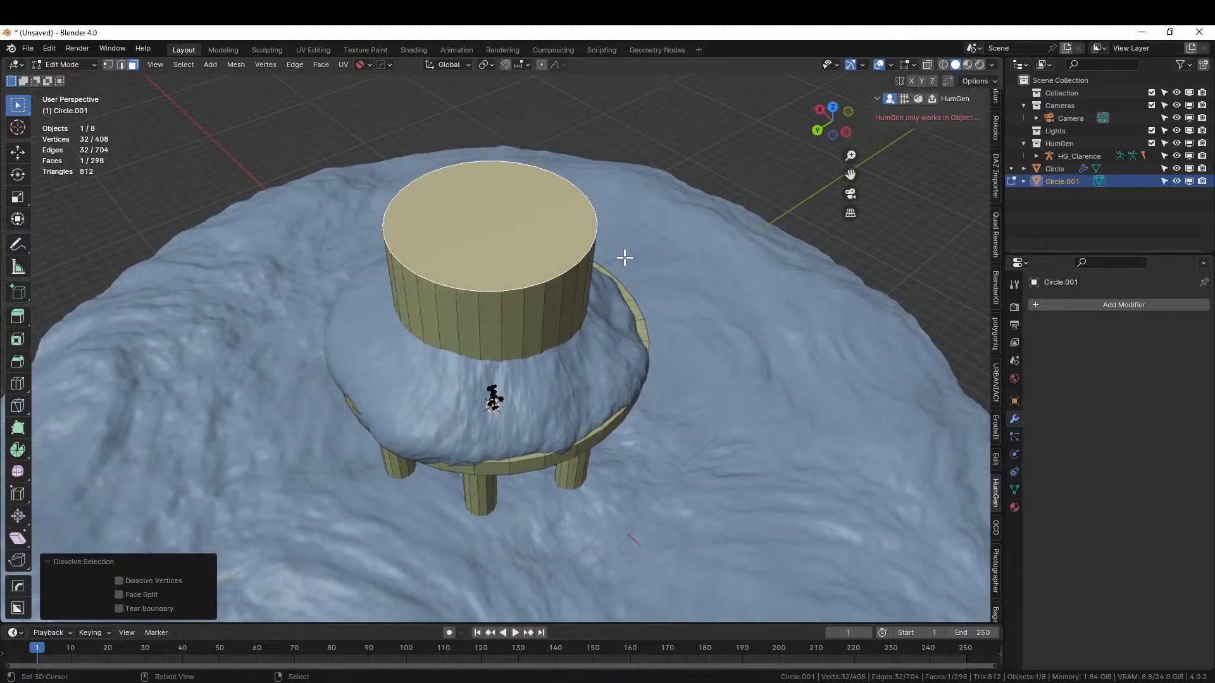
- Isolate the structure and revert through the undo history to the state before the disc's top face was inset
{"action": "key", "text": "KP_Divide"}
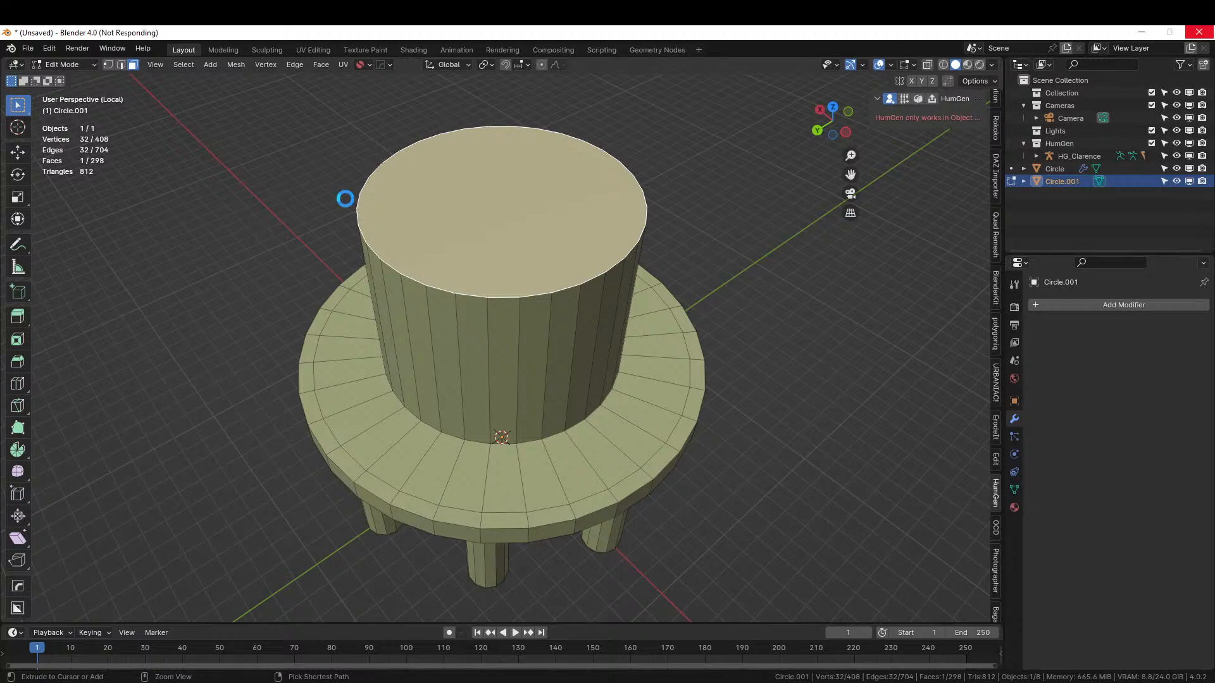
{"action": "left_click", "coordinate": [345, 199]}
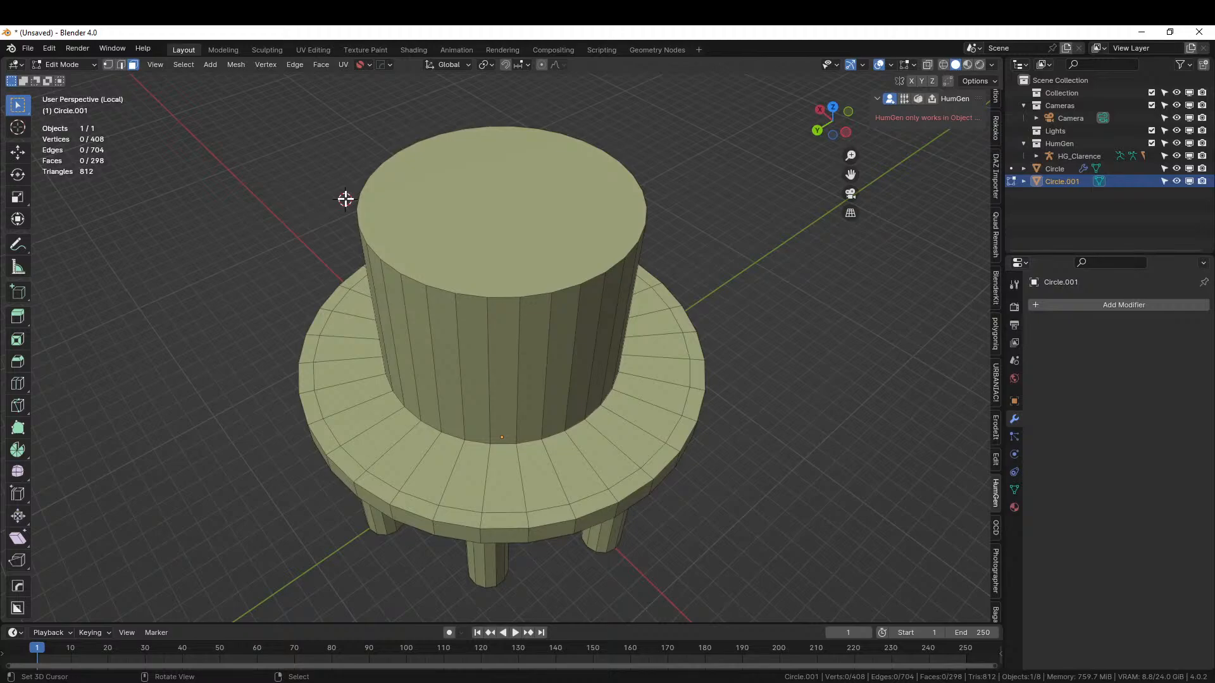
{"action": "left_click", "coordinate": [58, 47]}
{"action": "mouse_move", "coordinate": [71, 85]}
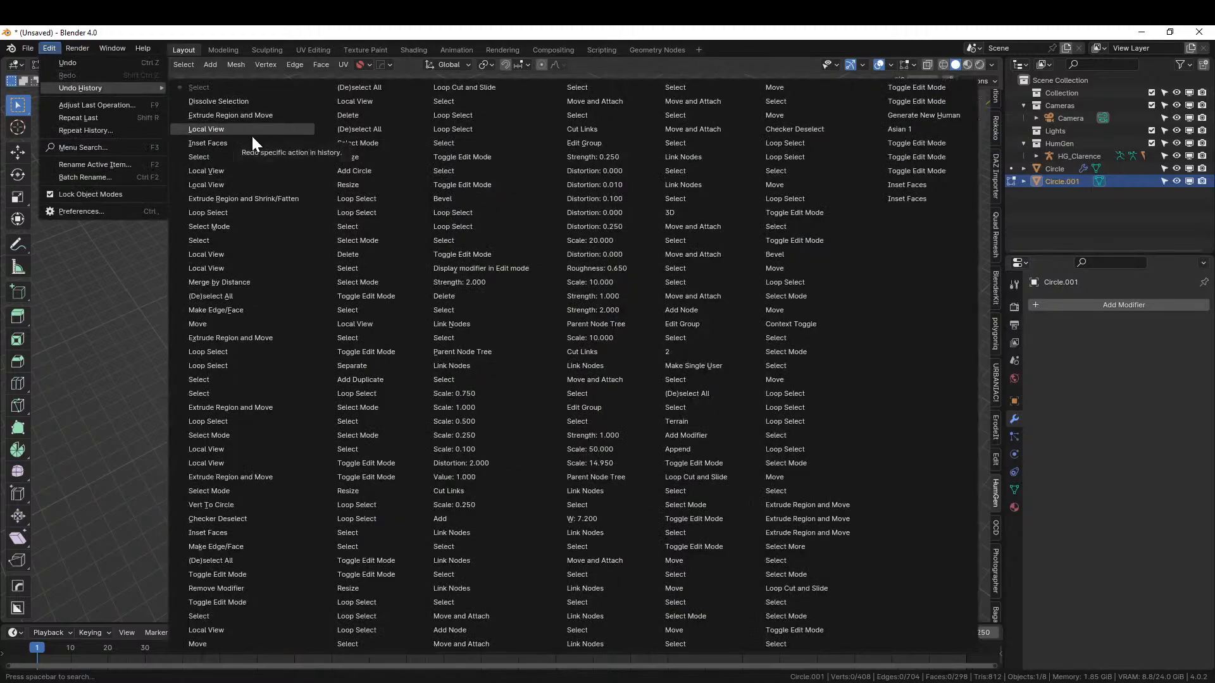
{"action": "left_click", "coordinate": [232, 157]}
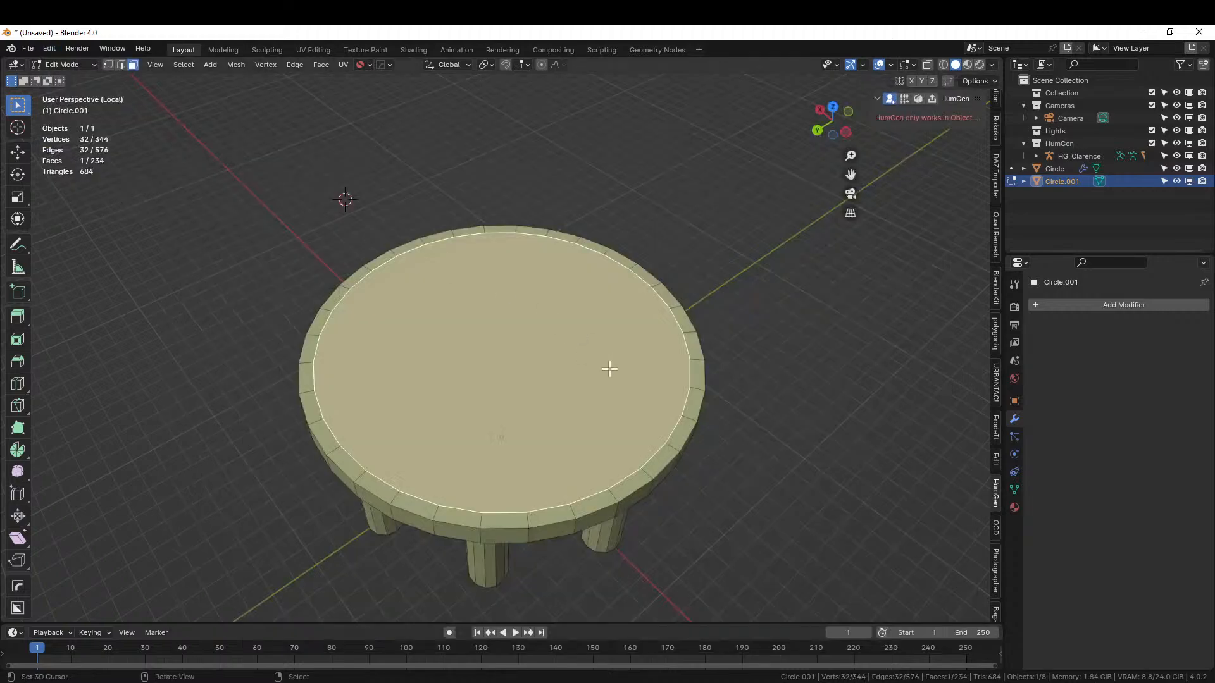
- Inset the disc's top face by about 5.9 m and extrude it about 5.3 m upward through the rock's peak
{"action": "key", "text": "i"}
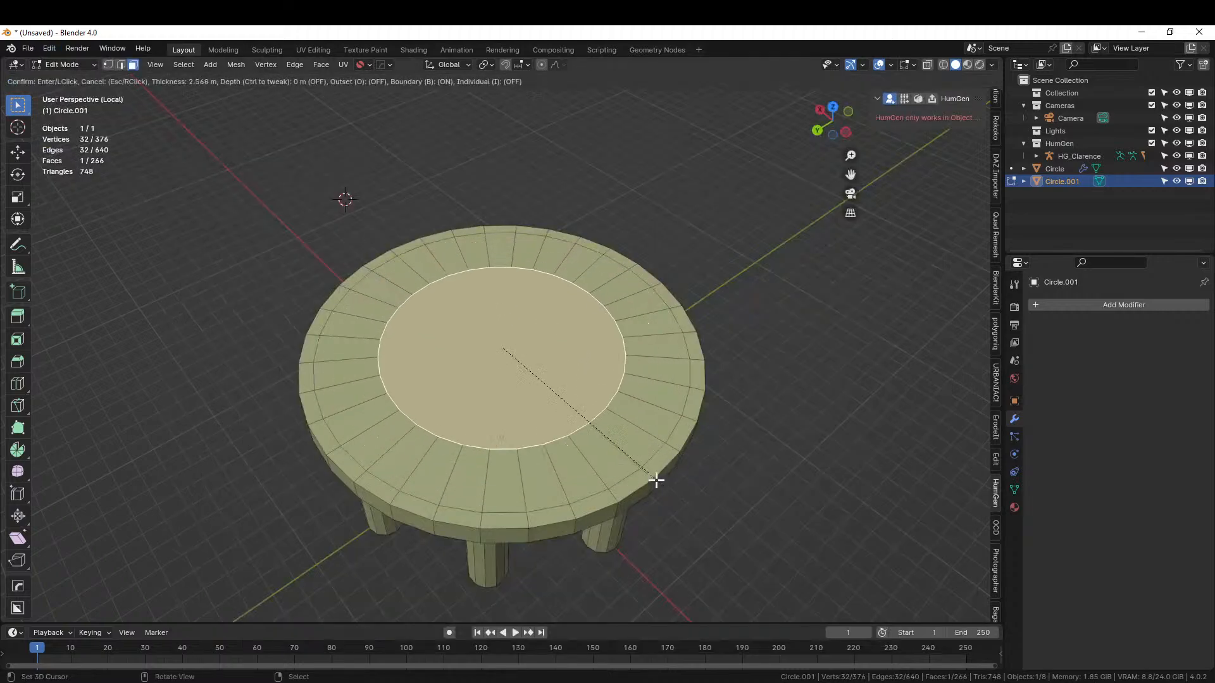
{"action": "left_click", "coordinate": [598, 437]}
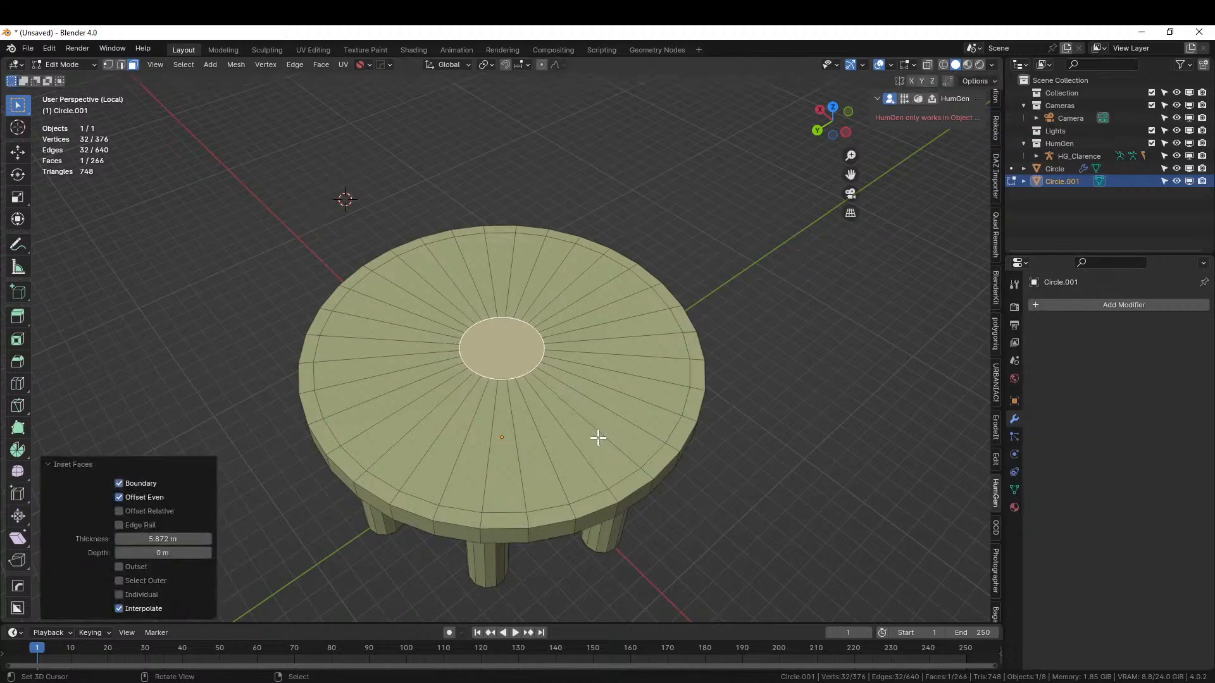
{"action": "key", "text": "KP_Divide"}
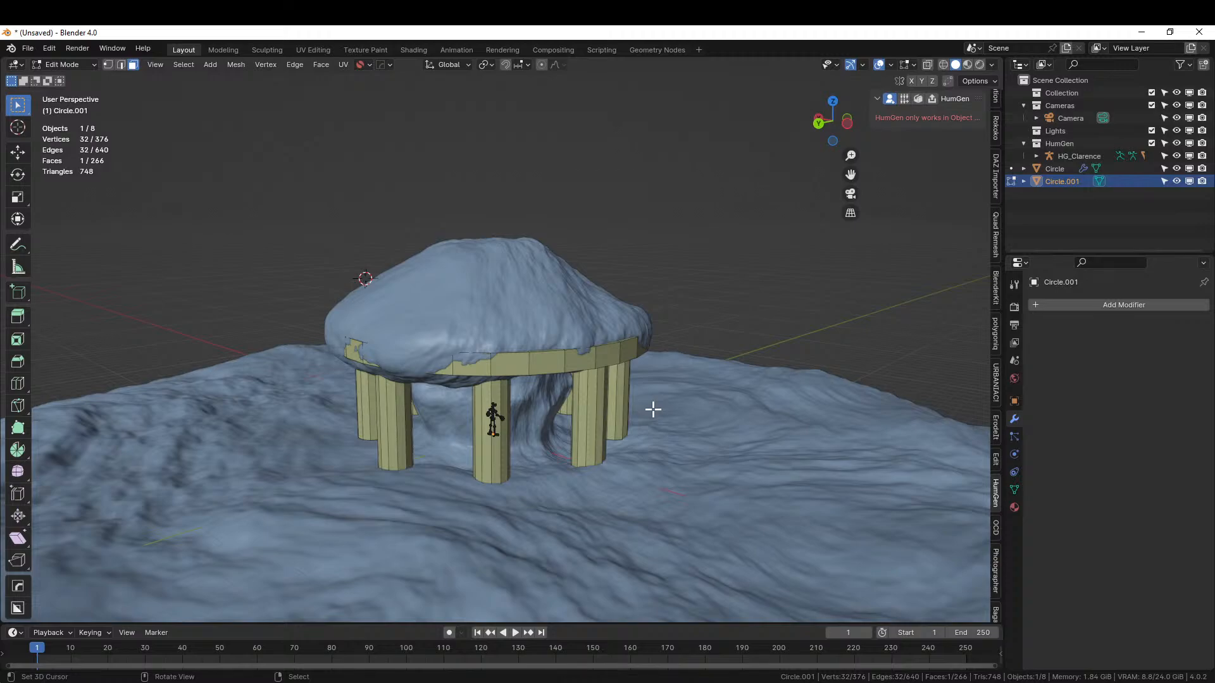
{"action": "key", "text": "e"}
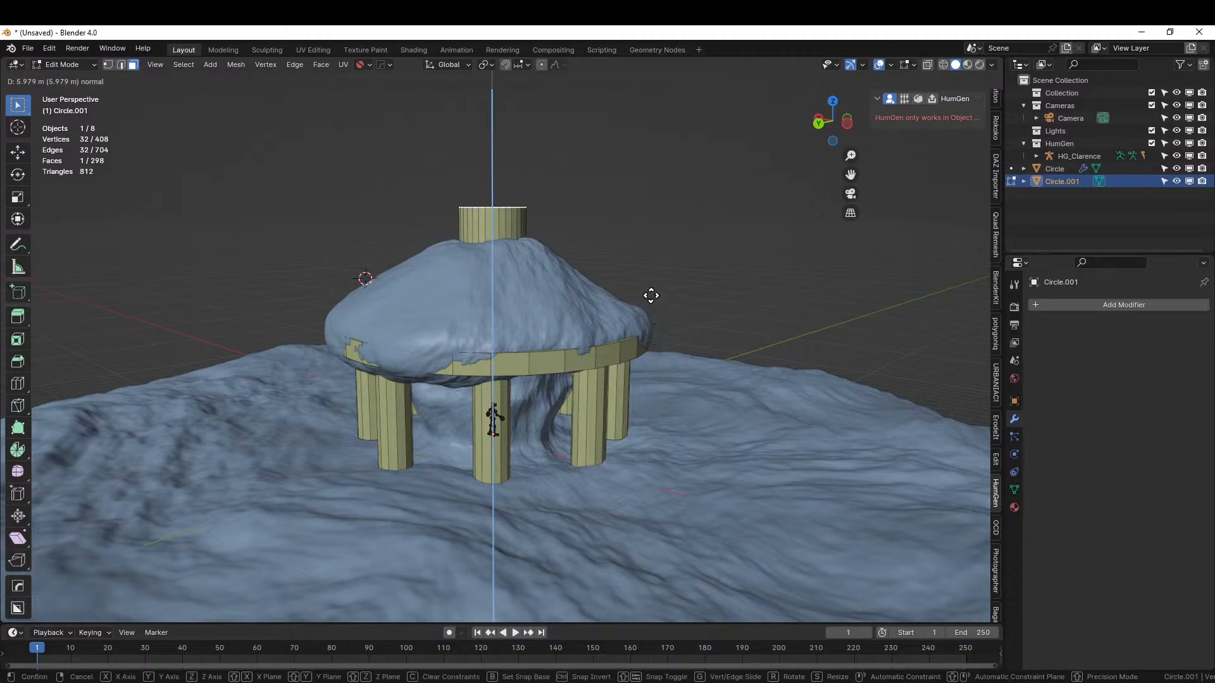
{"action": "left_click", "coordinate": [649, 313]}
{"action": "middle_click_drag", "start_coordinate": [649, 313], "coordinate": [651, 373]}
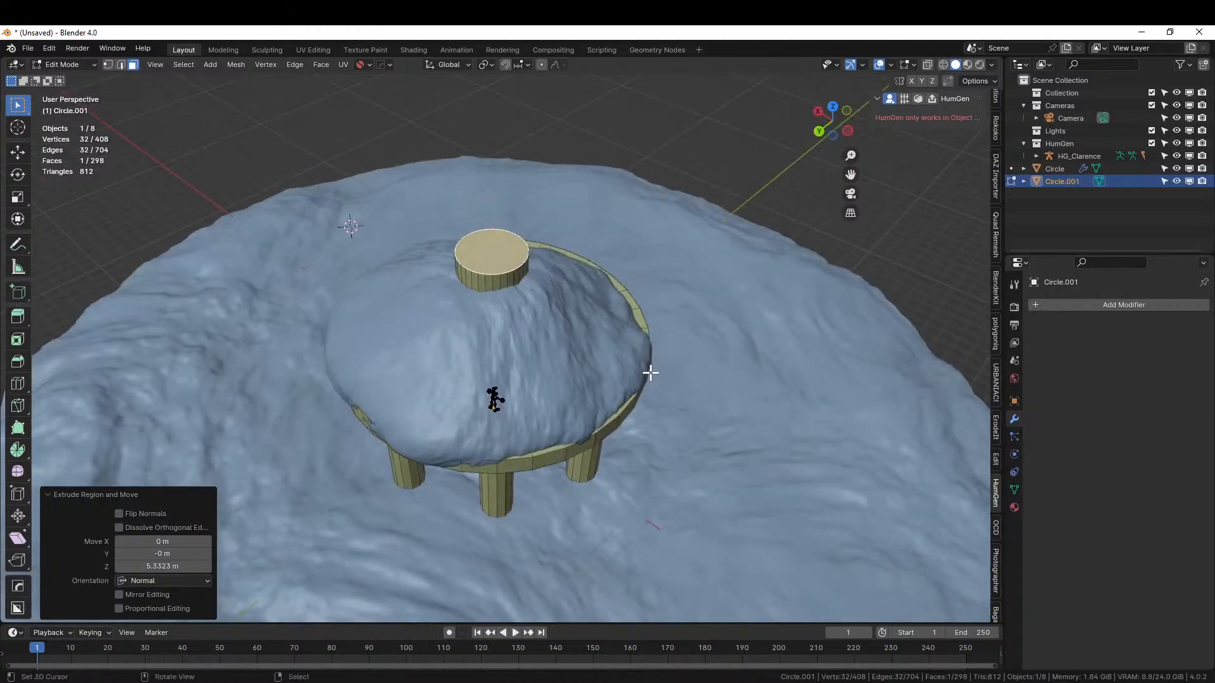
- Extrude the central column's top face in place and scale it outward into a wide flat cap
{"action": "key", "text": "e"}
{"action": "key", "text": "s"}
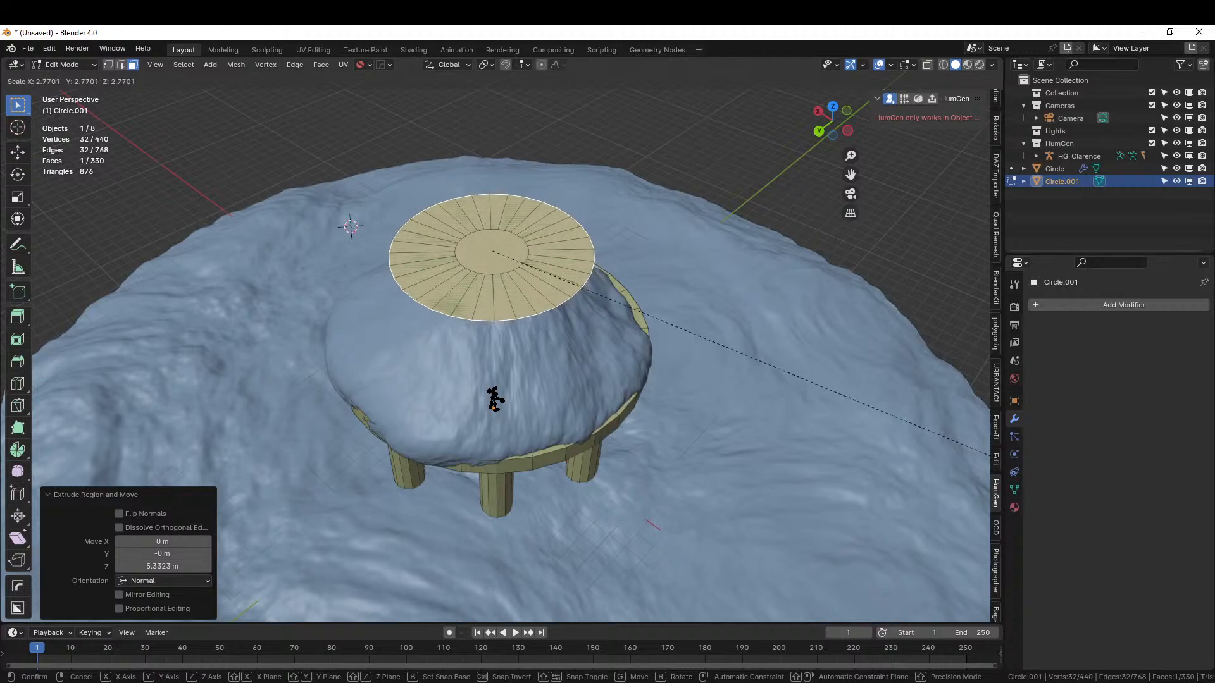
{"action": "left_click", "coordinate": [969, 448]}
{"action": "middle_click_drag", "start_coordinate": [784, 426], "coordinate": [549, 340]}
- Extrude the cap's face in place and scale it outward by 1.239 in top view
{"action": "key", "text": "e"}
{"action": "right_click", "coordinate": [613, 414]}
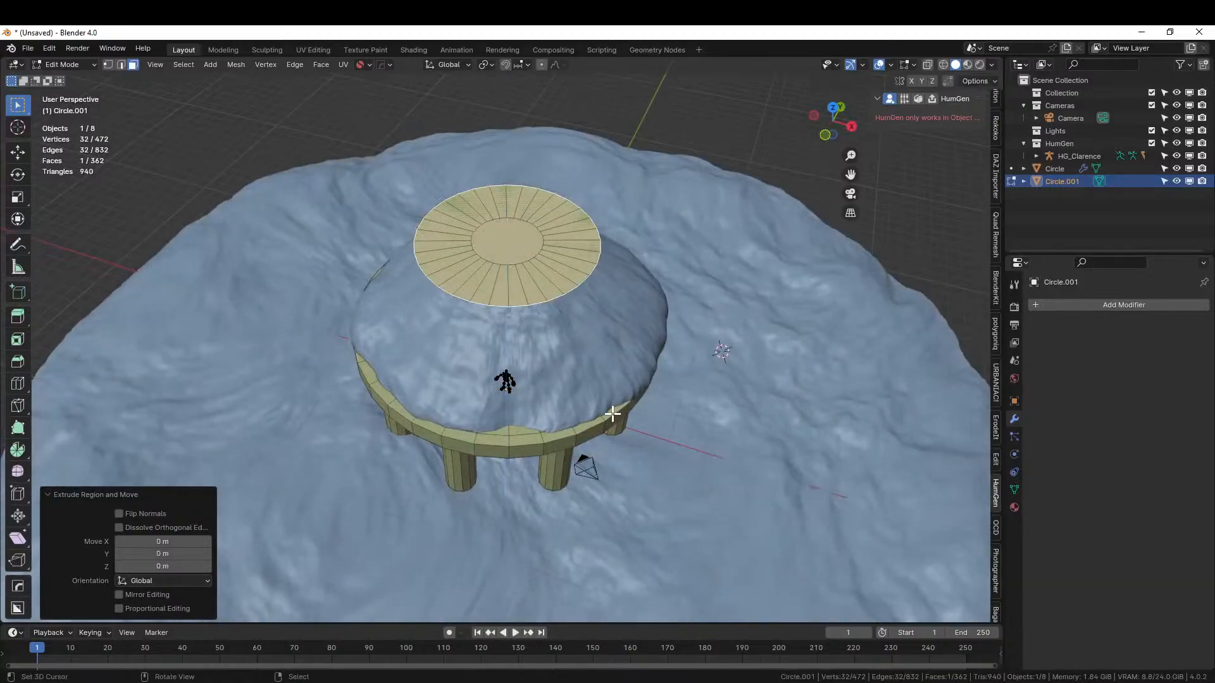
{"action": "key", "text": "KP_7"}
{"action": "key", "text": "e"}
{"action": "right_click", "coordinate": [584, 370]}
{"action": "key", "text": "alt+s"}
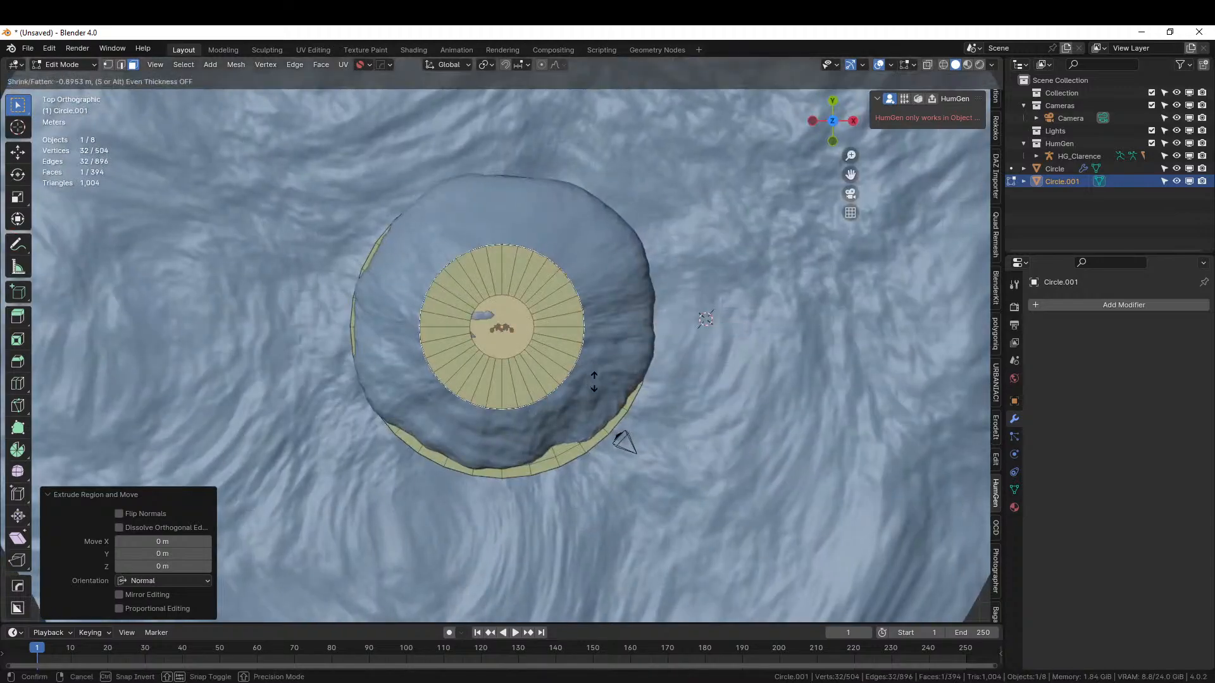
{"action": "right_click", "coordinate": [516, 332]}
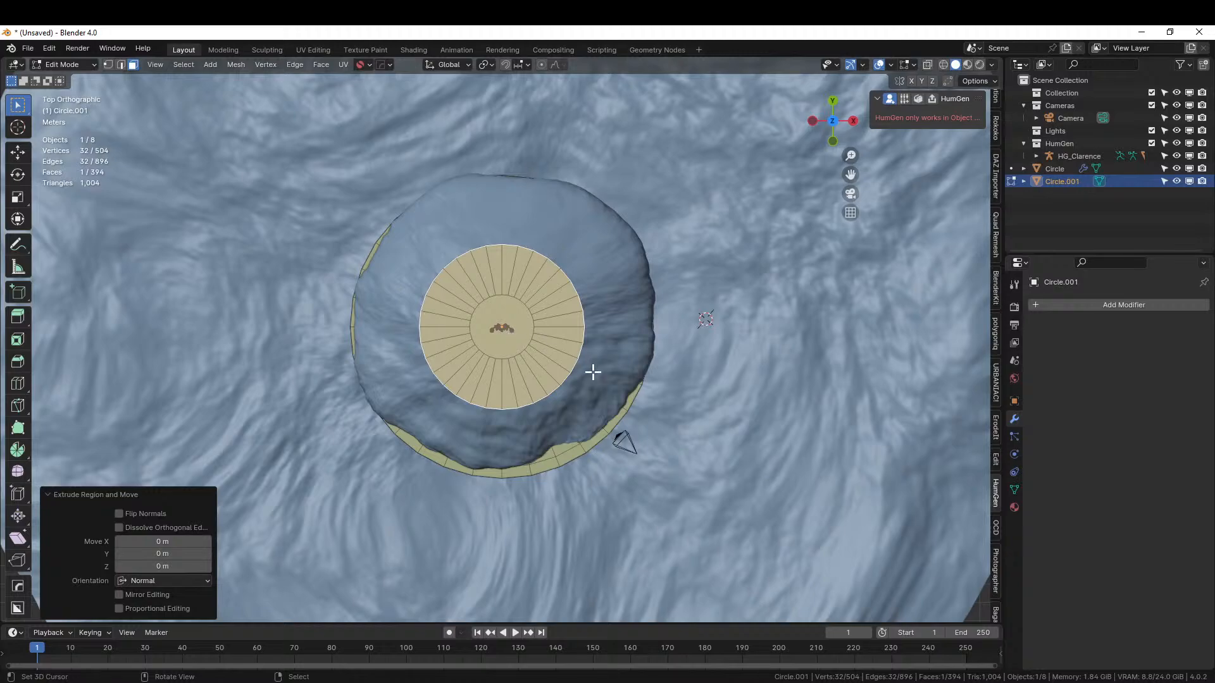
{"action": "key", "text": "s"}
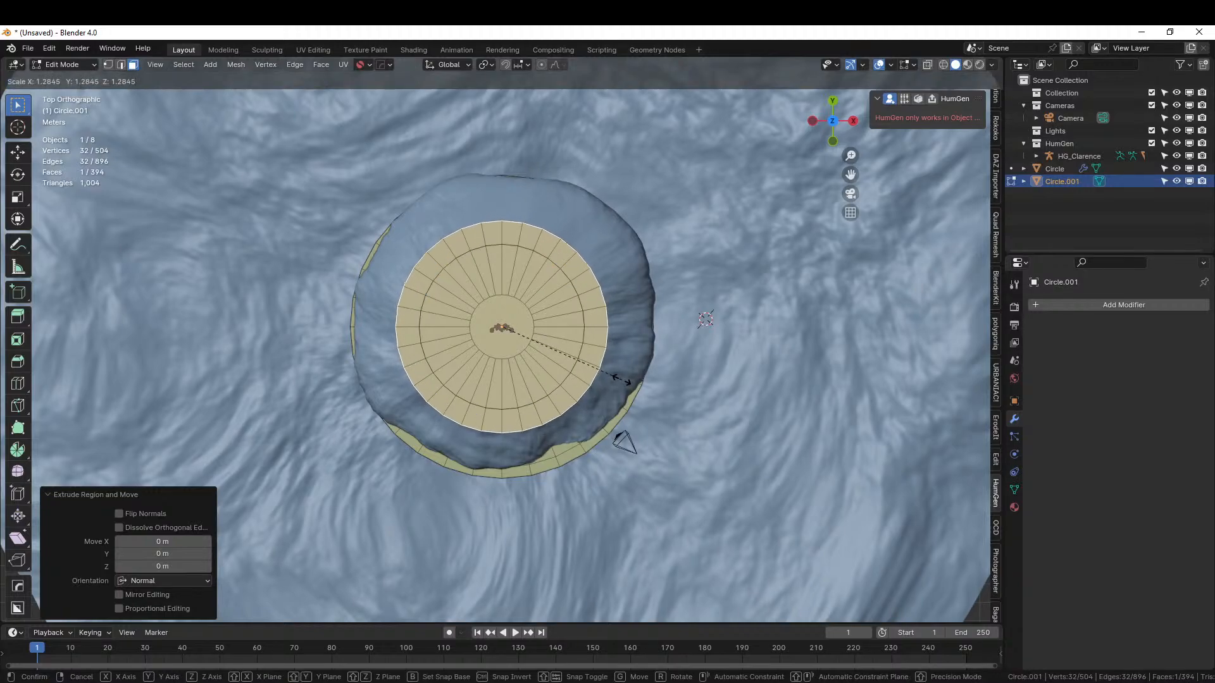
{"action": "left_click", "coordinate": [620, 379]}
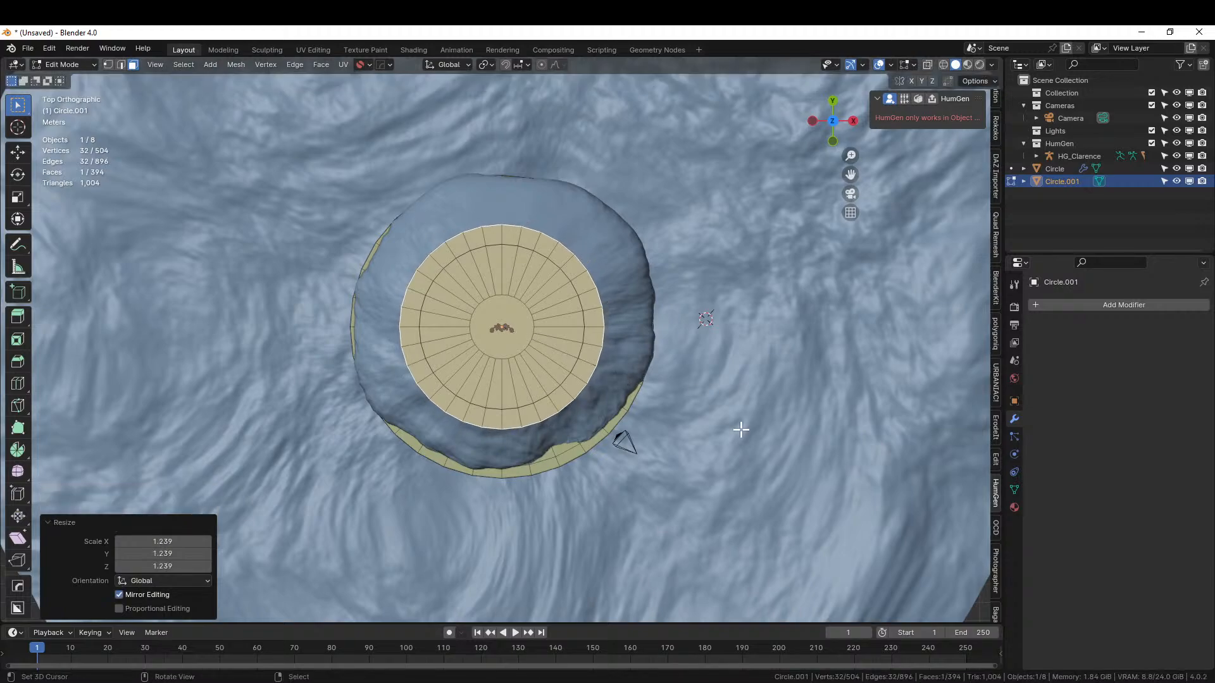
{"action": "middle_click_drag", "start_coordinate": [700, 404], "coordinate": [717, 320]}
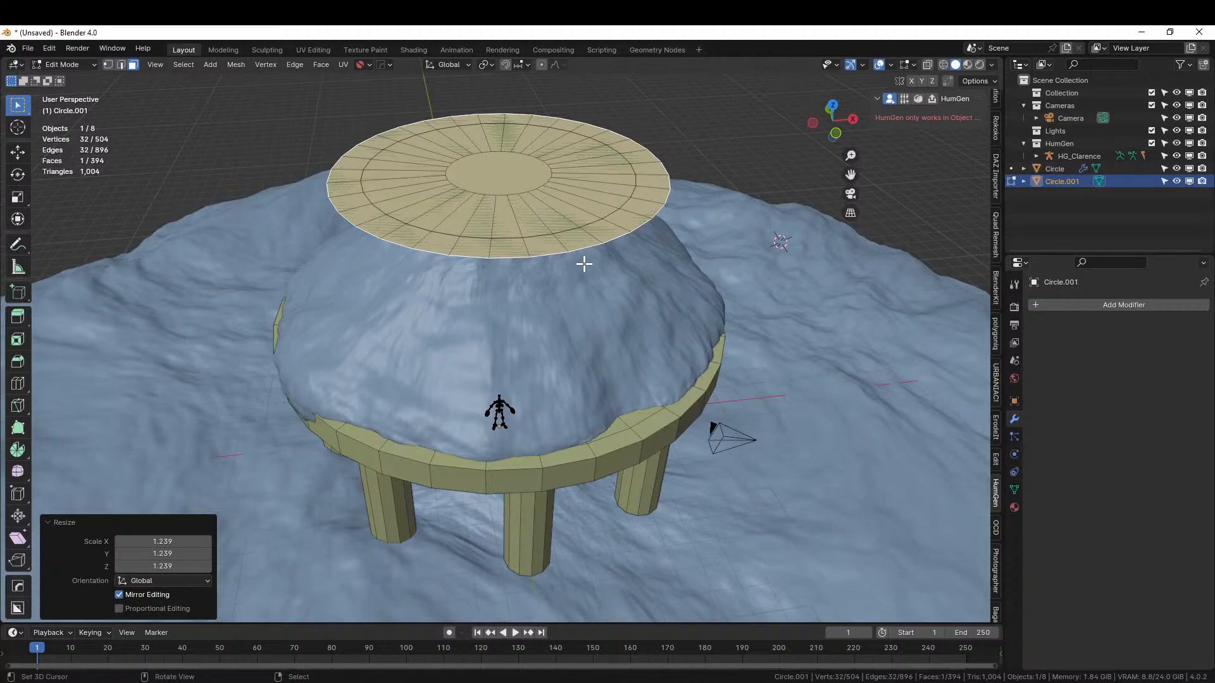
- Isolate the structure and merge all its vertices by distance
{"action": "key", "text": "KP_Divide"}
{"action": "key", "text": "a"}
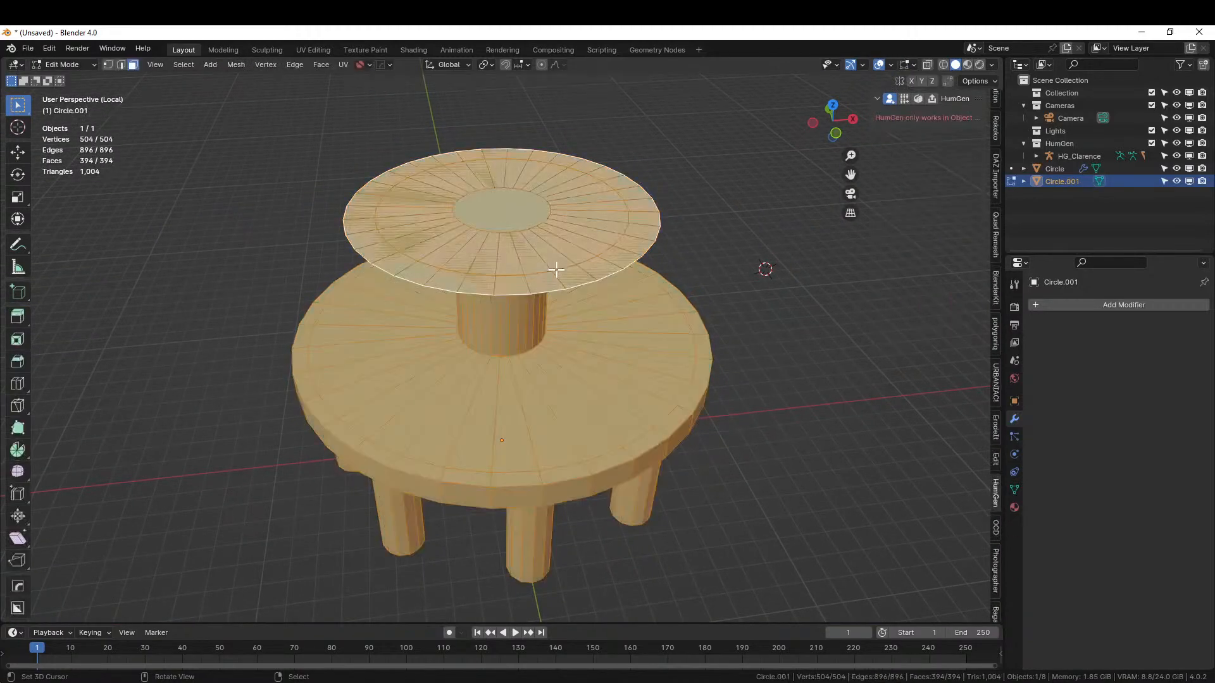
{"action": "key", "text": "m"}
{"action": "left_click", "coordinate": [556, 271]}
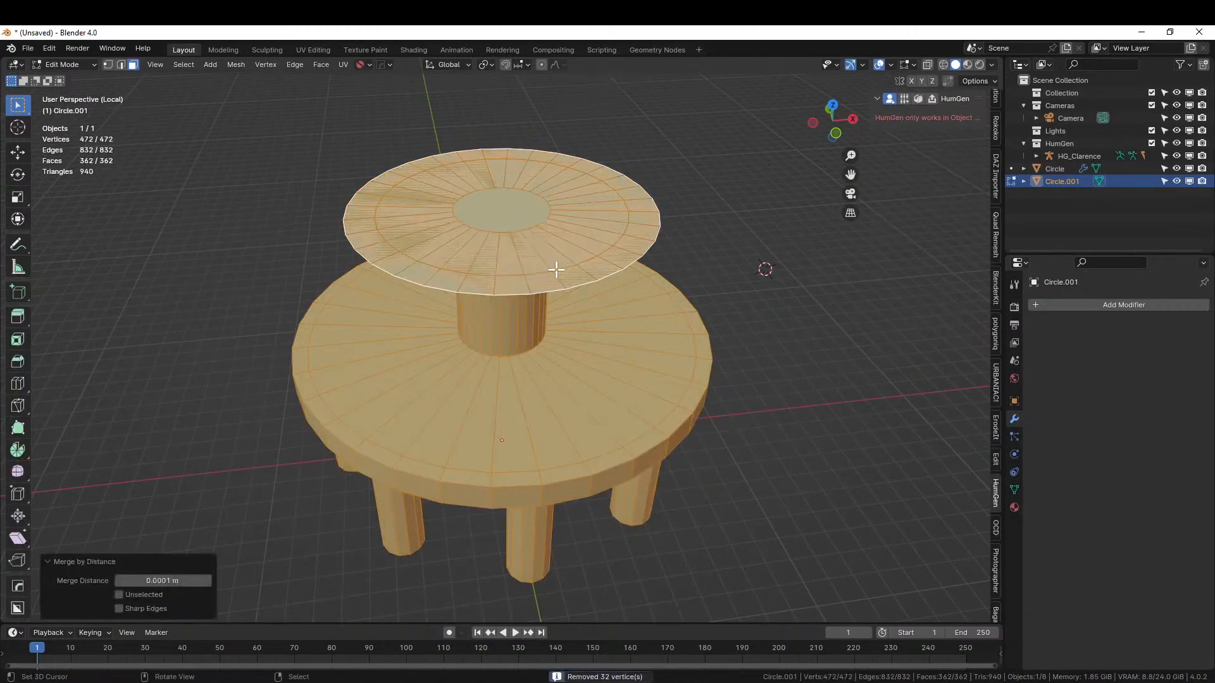
{"action": "scroll", "coordinate": [557, 269], "scroll_direction": "up", "scroll_amount": 1}
{"action": "middle_click_drag", "start_coordinate": [556, 271], "coordinate": [570, 290]}
{"action": "right_click", "coordinate": [581, 323]}
{"action": "right_click", "coordinate": [555, 266]}
- Undo the vertex merge and the cap extrusions back to the plain central column
{"action": "key", "text": "ctrl+z"}
{"action": "key", "text": "ctrl+z"}
{"action": "key", "text": "ctrl+z"}
{"action": "key", "text": "ctrl+z"}
{"action": "key", "text": "ctrl+z"}
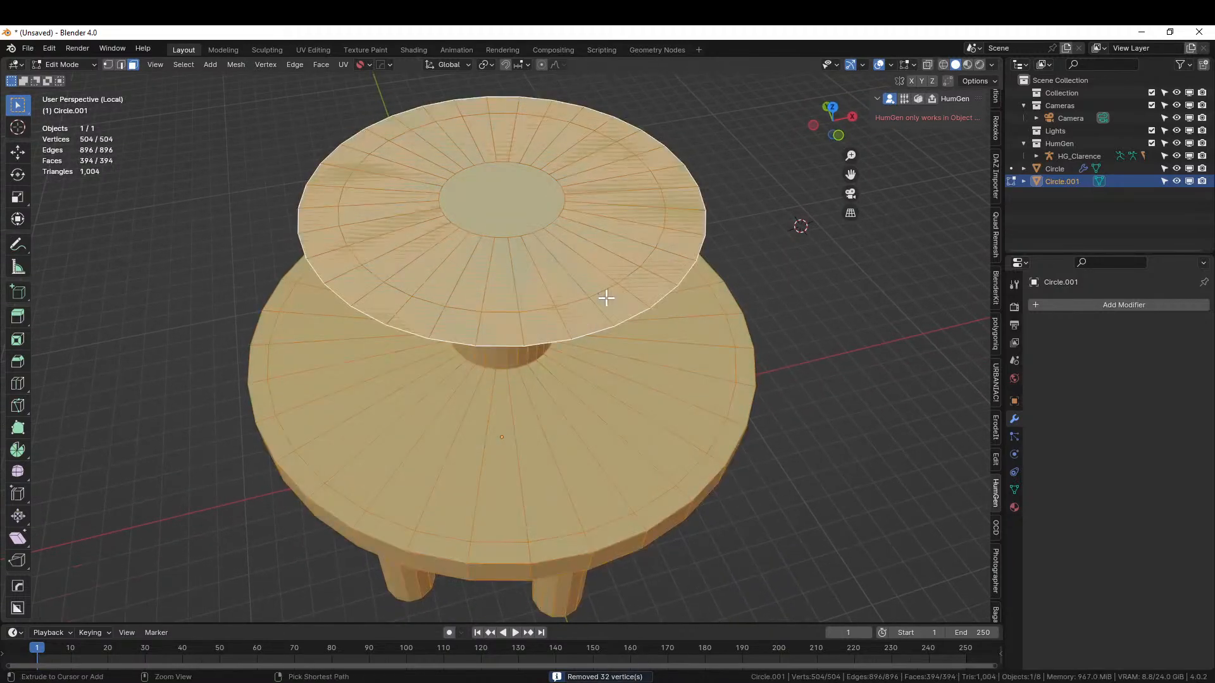
{"action": "key", "text": "ctrl+z"}
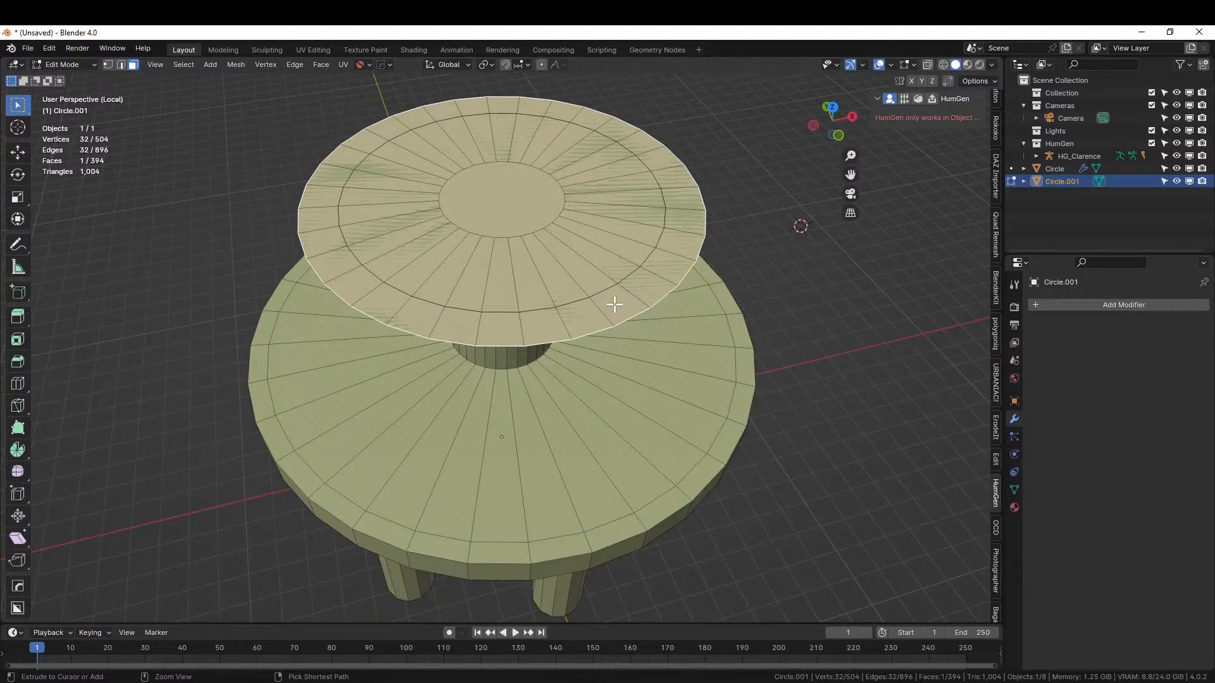
{"action": "key", "text": "ctrl+z"}
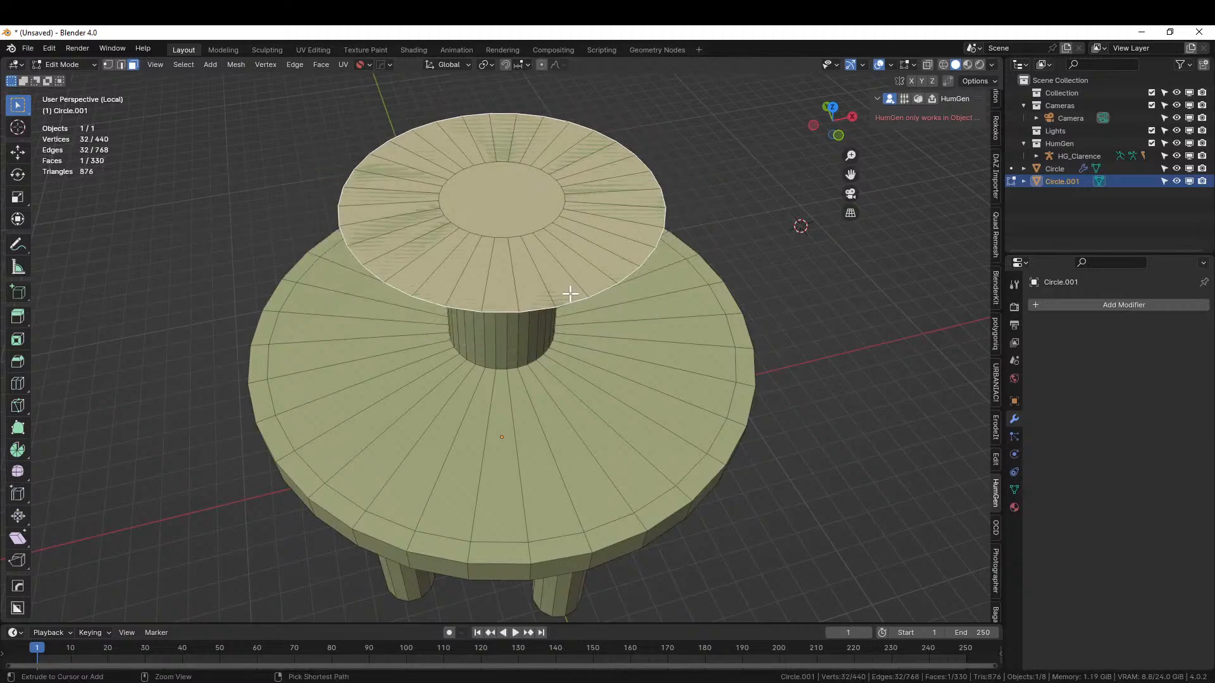
{"action": "key", "text": "ctrl+z"}
- In top view, extrude the central column's top face and scale it outward by 3.584 into a wide cap
{"action": "key", "text": "KP_7"}
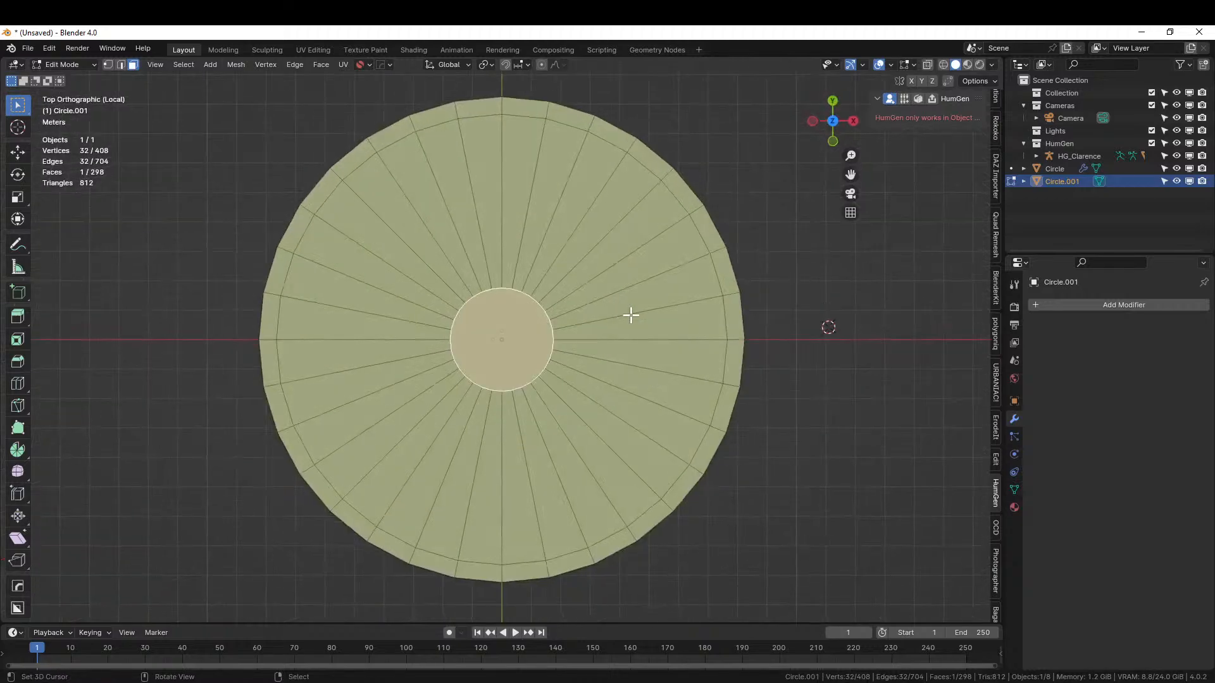
{"action": "key", "text": "e"}
{"action": "key", "text": "s"}
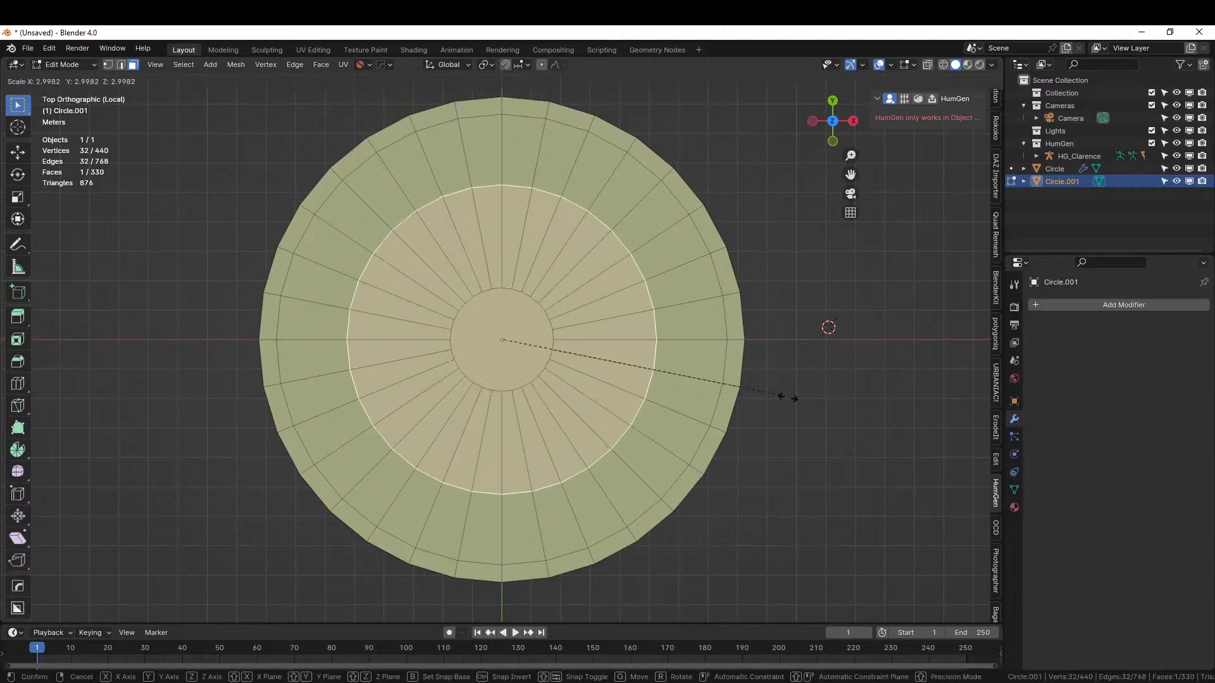
{"action": "left_click", "coordinate": [829, 412]}
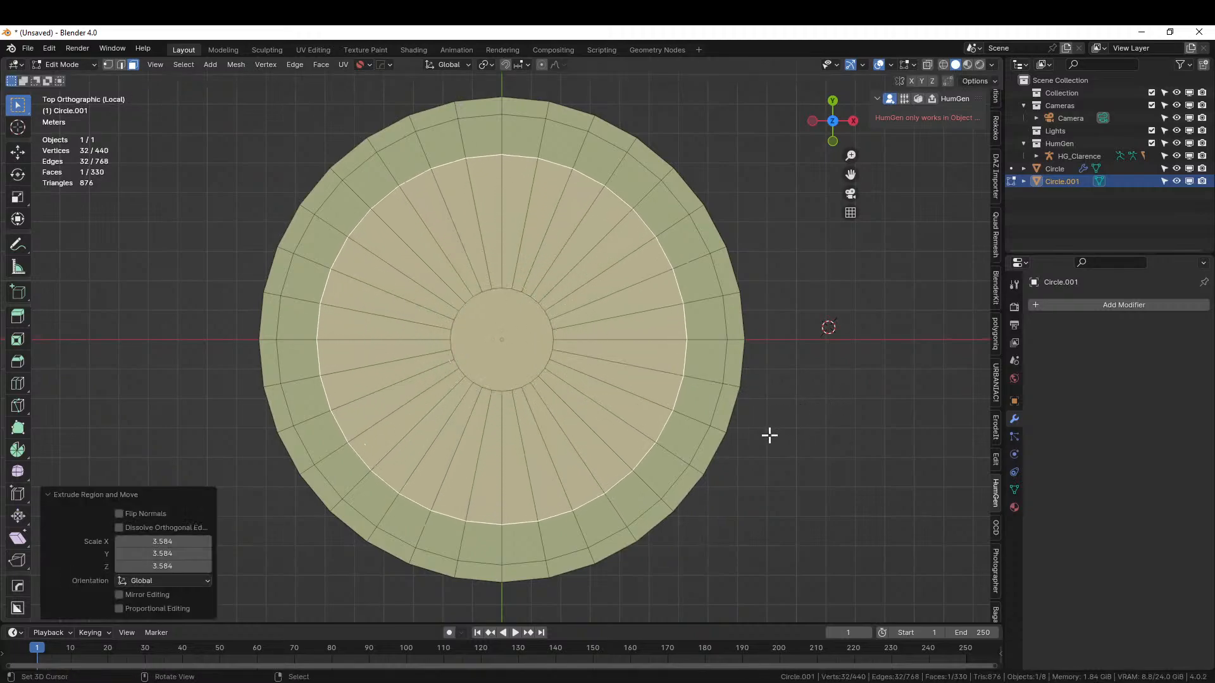
- Inset the wide cap's face by about 1.16 m and inspect the resulting ring
{"action": "key", "text": "i"}
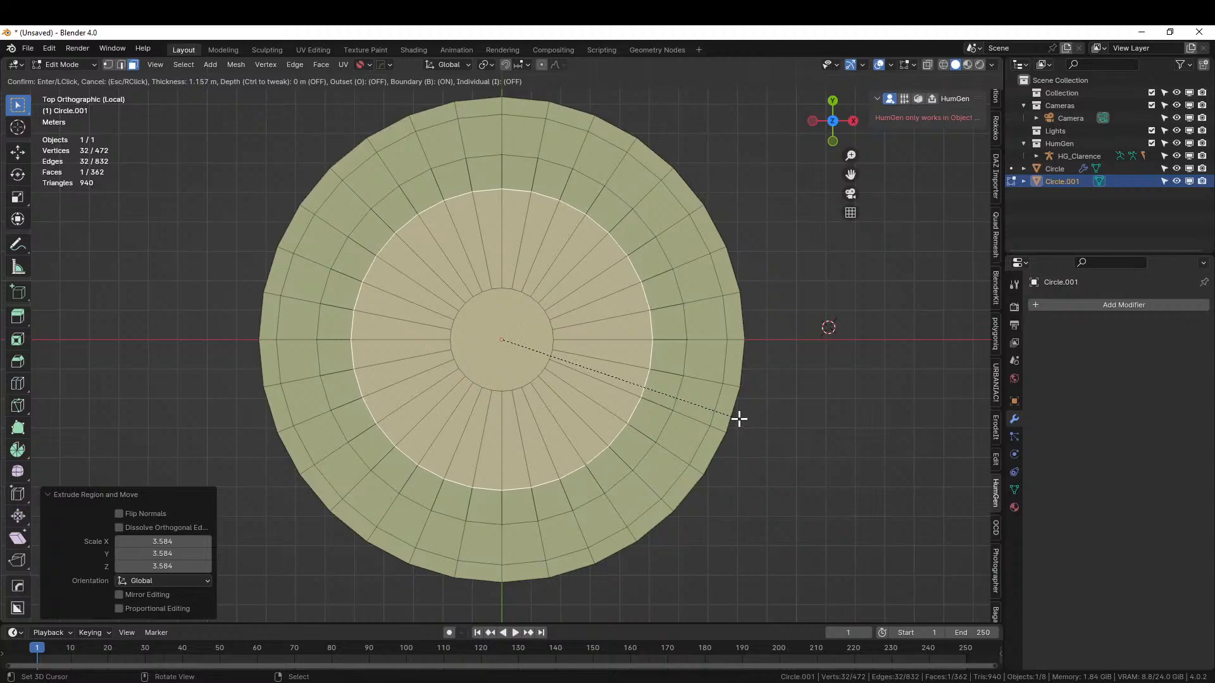
{"action": "left_click", "coordinate": [739, 418]}
{"action": "middle_click_drag", "start_coordinate": [739, 418], "coordinate": [797, 334]}
{"action": "scroll", "coordinate": [724, 352], "scroll_direction": "up", "scroll_amount": 1}
{"action": "middle_click_drag", "start_coordinate": [724, 352], "coordinate": [703, 392]}
- Try to thin out the inset ring's edge selection with Checker Deselect in edge mode
{"action": "key", "text": "KP_7"}
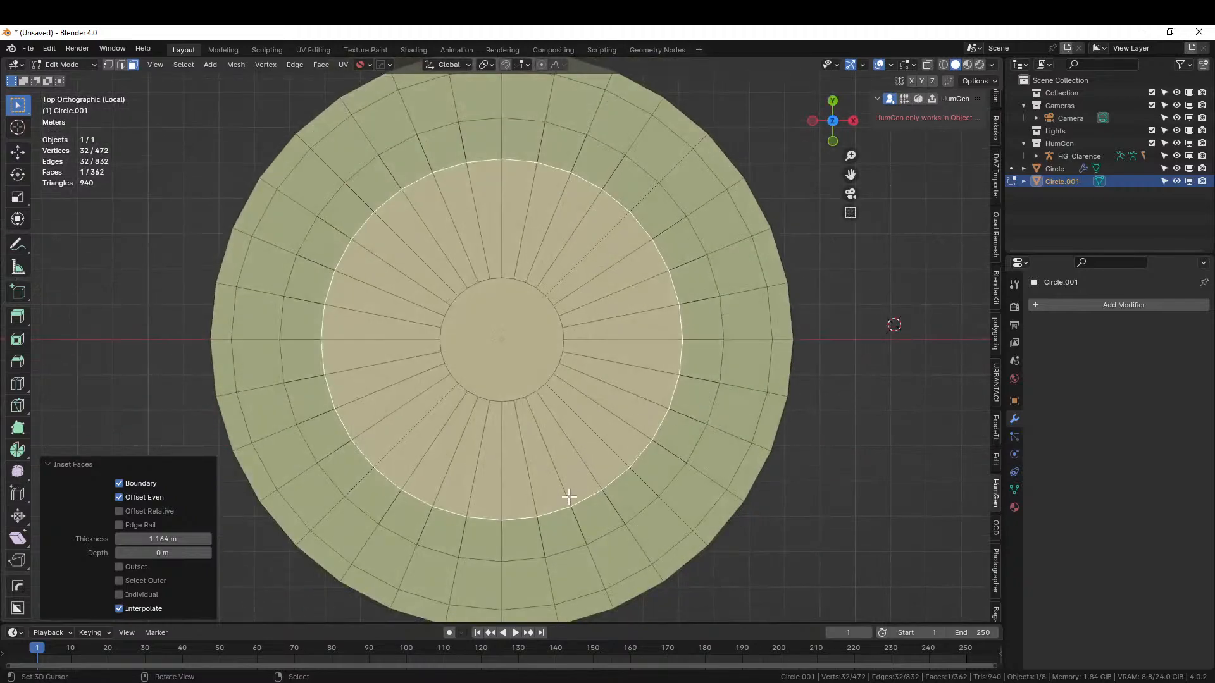
{"action": "key", "text": "2"}
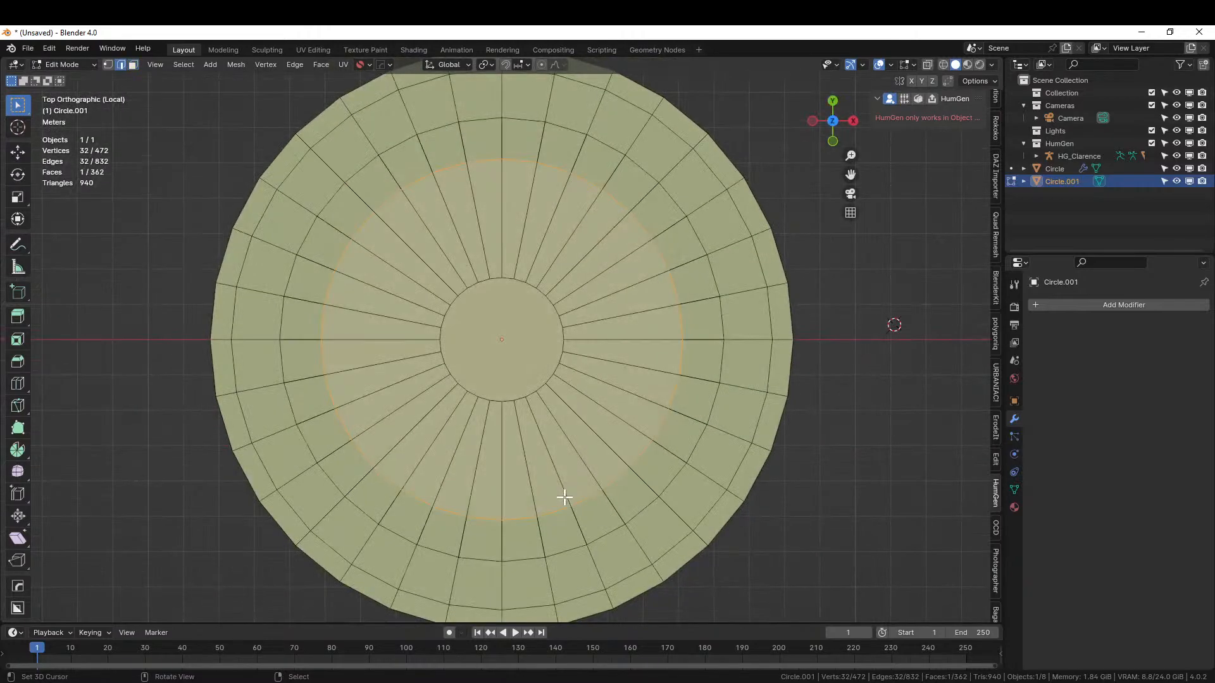
{"action": "left_click", "coordinate": [188, 65]}
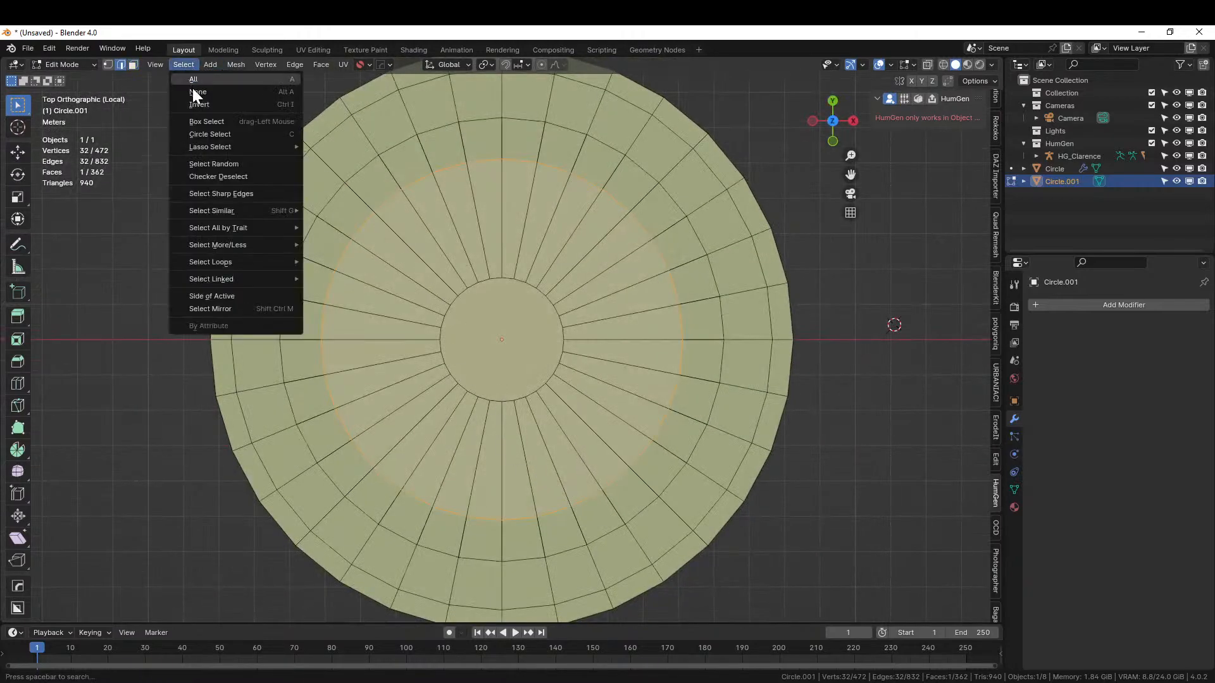
{"action": "left_click", "coordinate": [246, 176]}
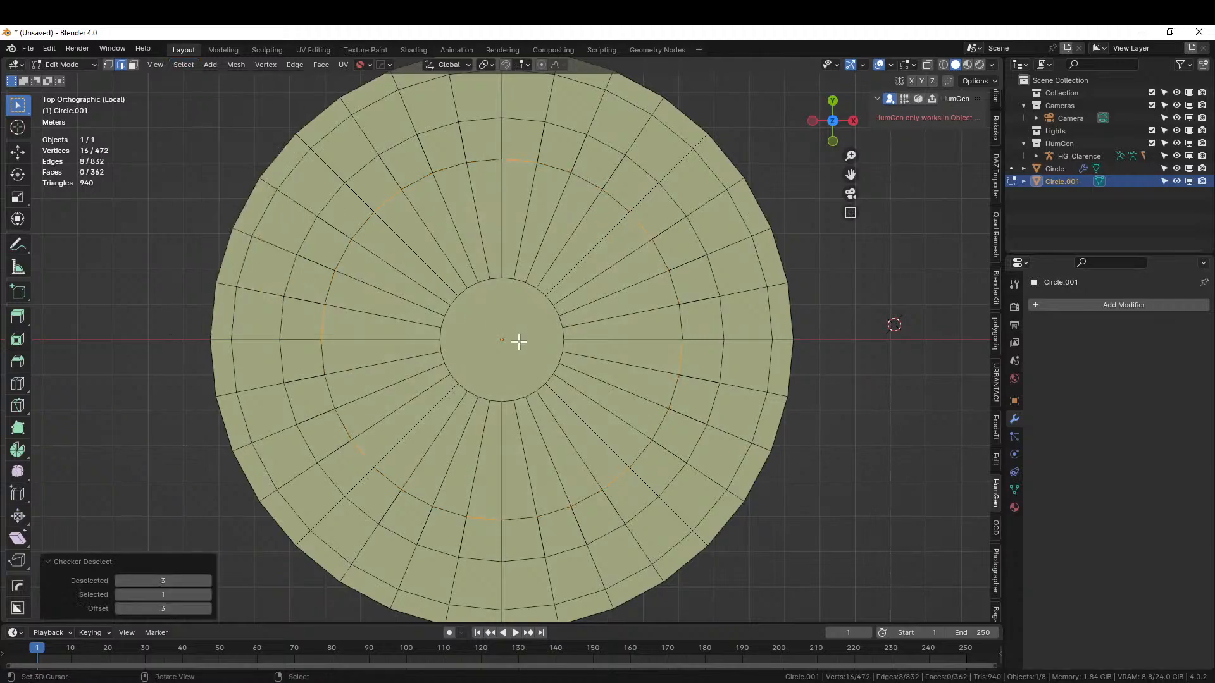
{"action": "key", "text": "1"}
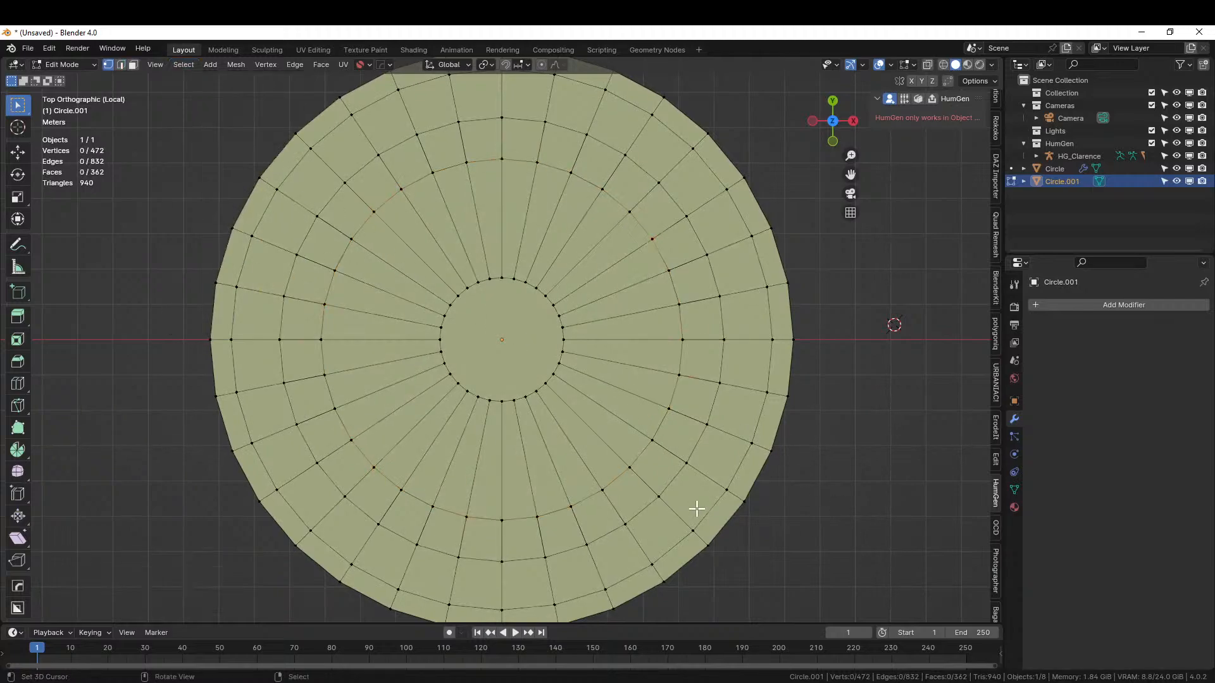
{"action": "key", "text": "2"}
{"action": "key", "text": "ctrl+z"}
- In vertex mode, apply Checker Deselect to the cap's inset ring with 3 deselected, 1 selected and offset 3
{"action": "key", "text": "1"}
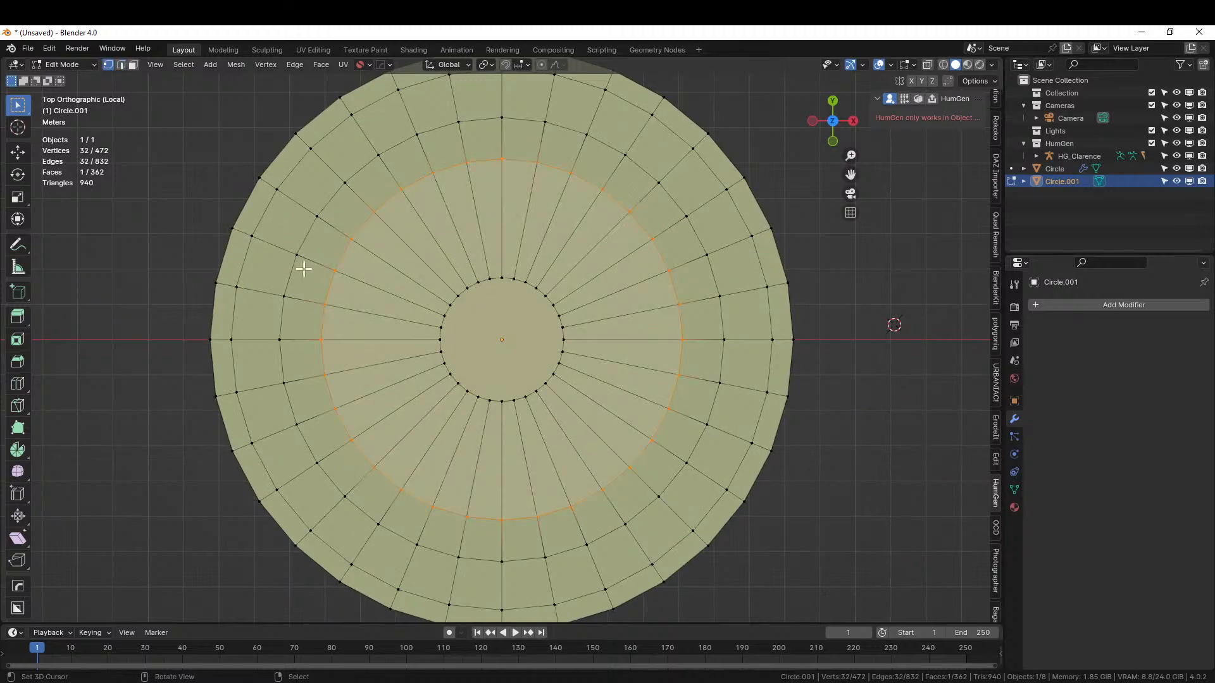
{"action": "left_click", "coordinate": [186, 66]}
{"action": "left_click", "coordinate": [233, 172]}
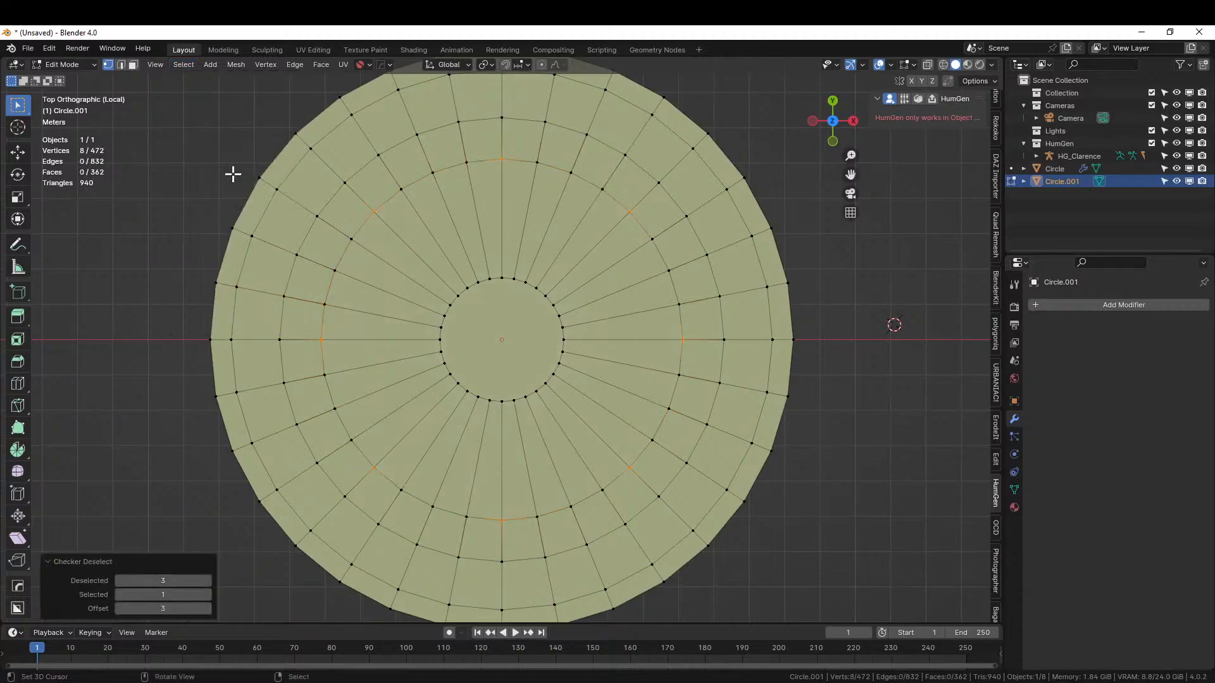
- Convert the selected ring vertices into circles with Vert To Circle, using 4 divisions and a 0.80 radius
{"action": "middle_click_drag", "start_coordinate": [337, 243], "coordinate": [422, 267]}
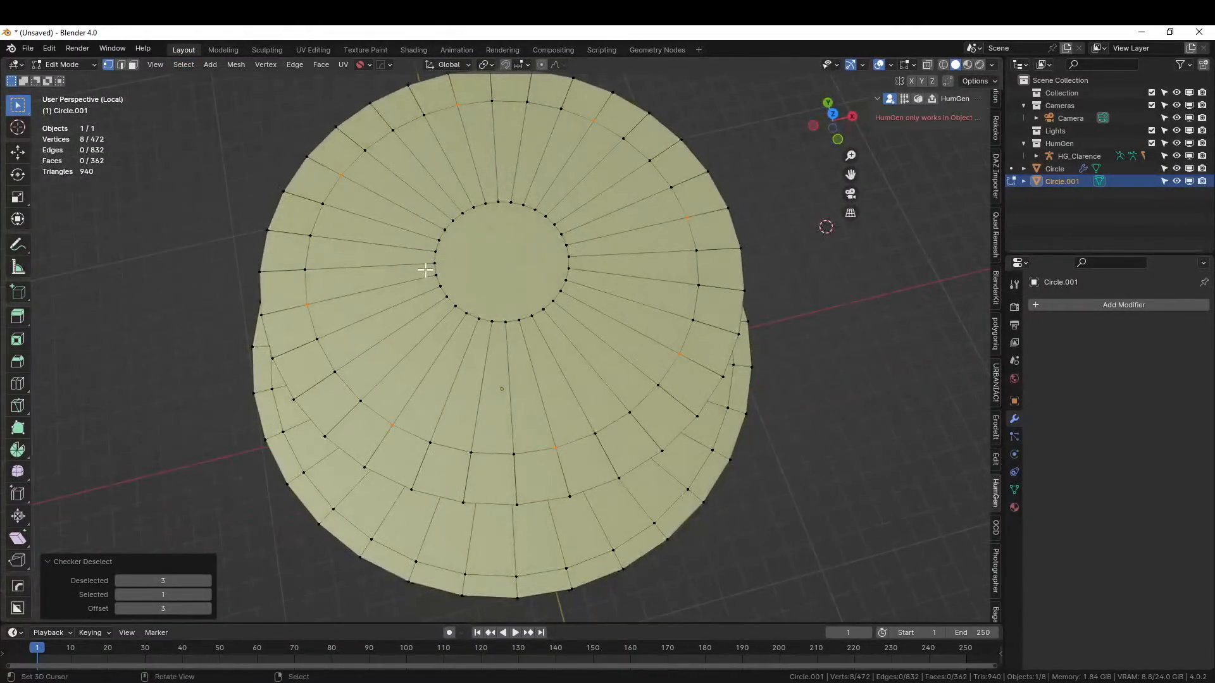
{"action": "key", "text": "KP_7"}
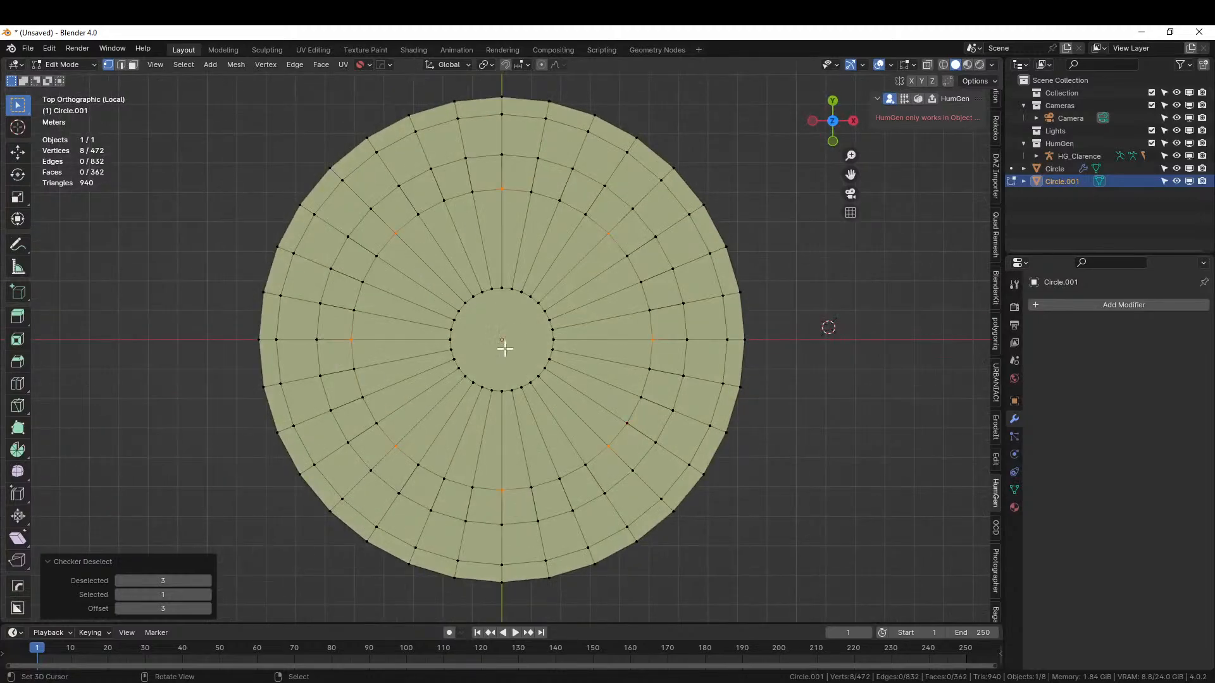
{"action": "right_click", "coordinate": [562, 466]}
{"action": "left_click", "coordinate": [562, 462]}
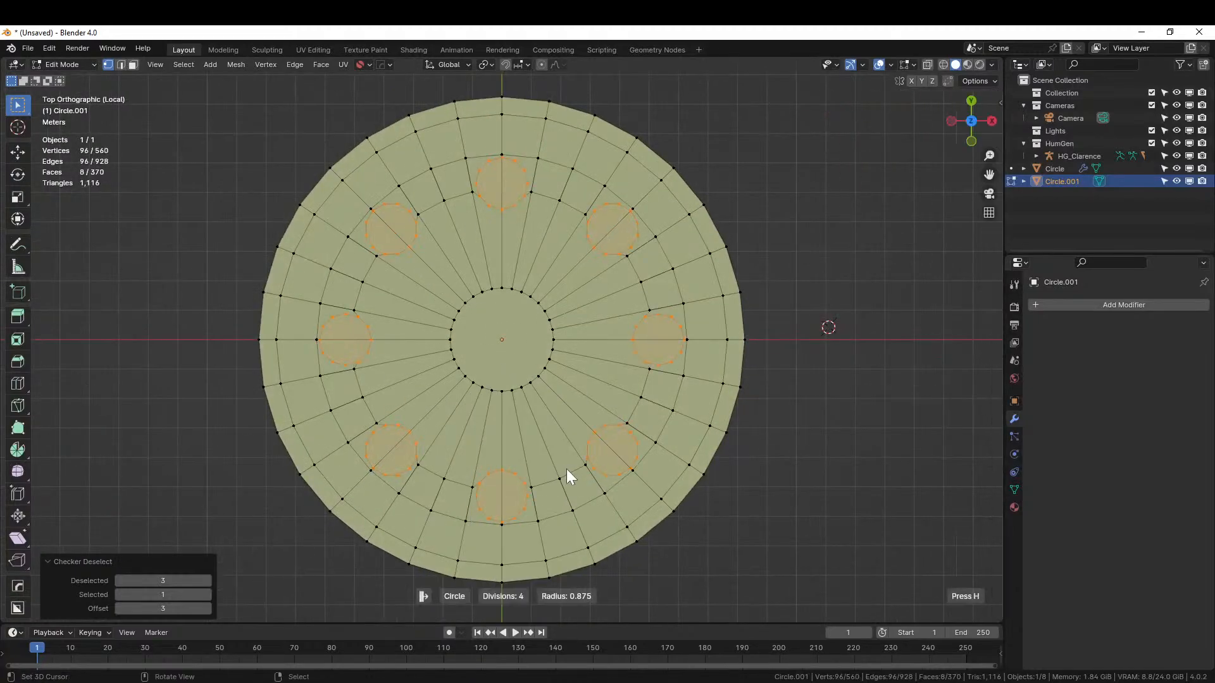
{"action": "left_click", "coordinate": [557, 469]}
- Extrude the circular faces downward about 5.47 m to form pillars between the cap and the lower disc
{"action": "middle_click_drag", "start_coordinate": [557, 469], "coordinate": [579, 353]}
{"action": "key", "text": "e"}
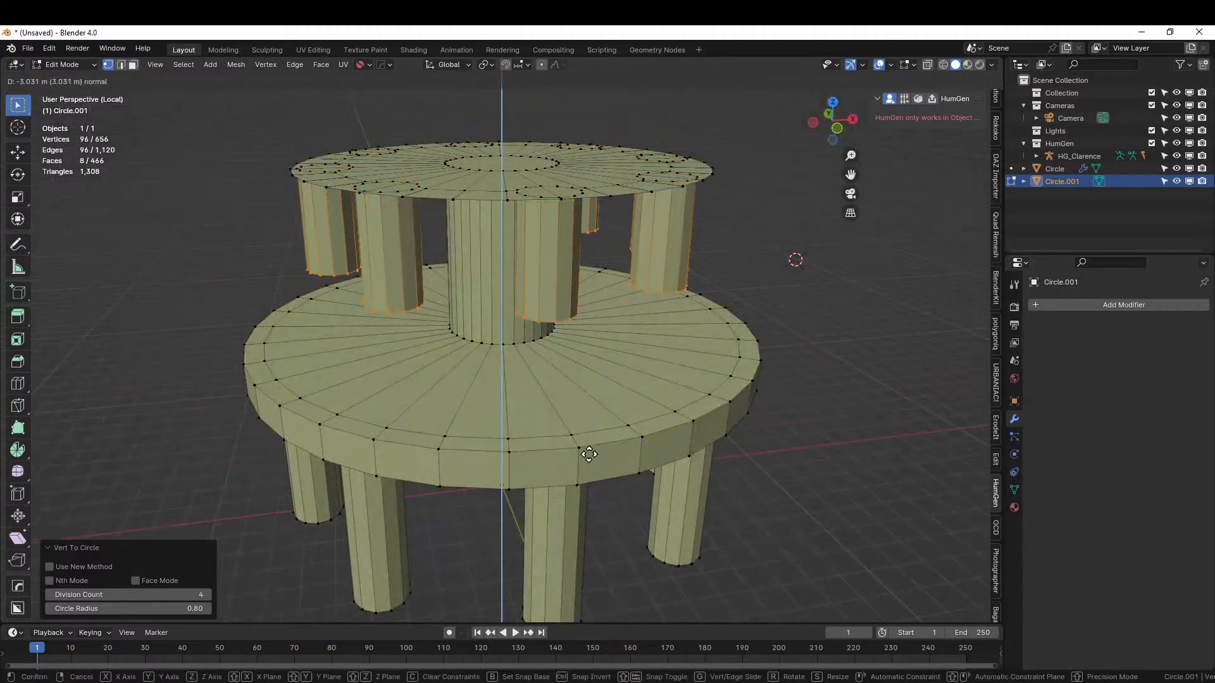
{"action": "left_click", "coordinate": [582, 515]}
- Extrude the cap's outer edge loop 1 m along Z and fill its open top with a face
{"action": "middle_click_drag", "start_coordinate": [589, 495], "coordinate": [504, 507]}
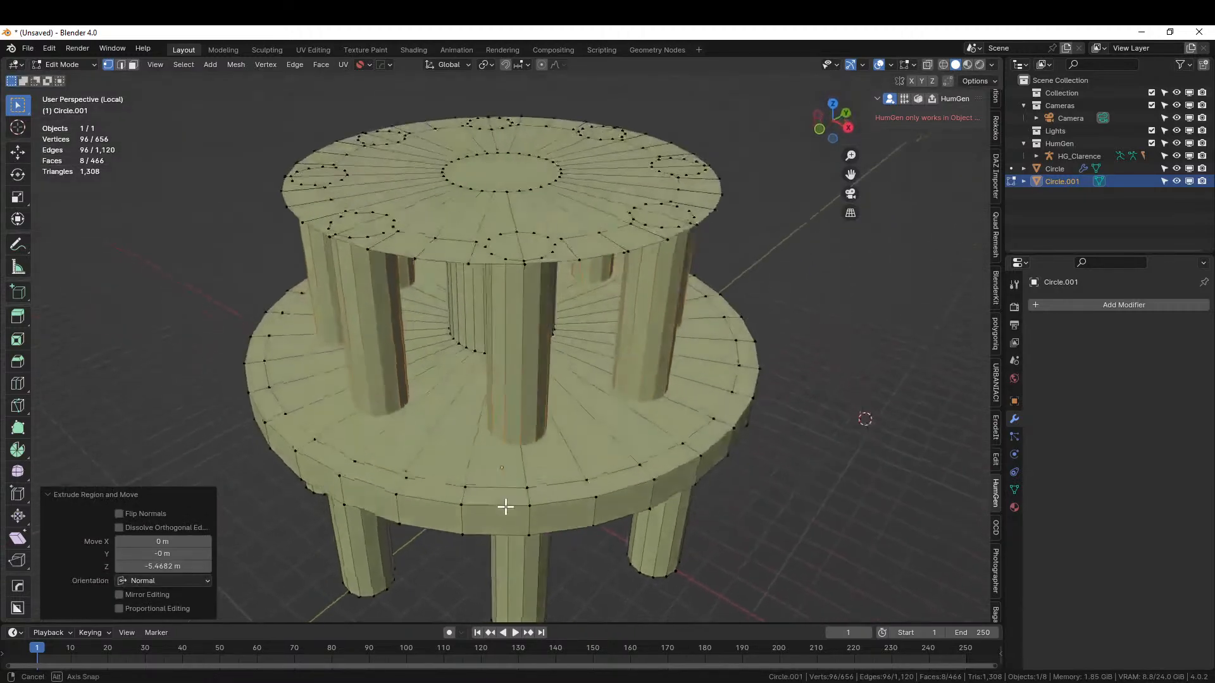
{"action": "key", "text": "2"}
{"action": "right_click", "coordinate": [402, 256], "text": "alt+shift"}
{"action": "right_click", "coordinate": [402, 255]}
{"action": "right_click", "coordinate": [401, 256], "text": "alt"}
{"action": "key", "text": "e"}
{"action": "type", "text": "z"}
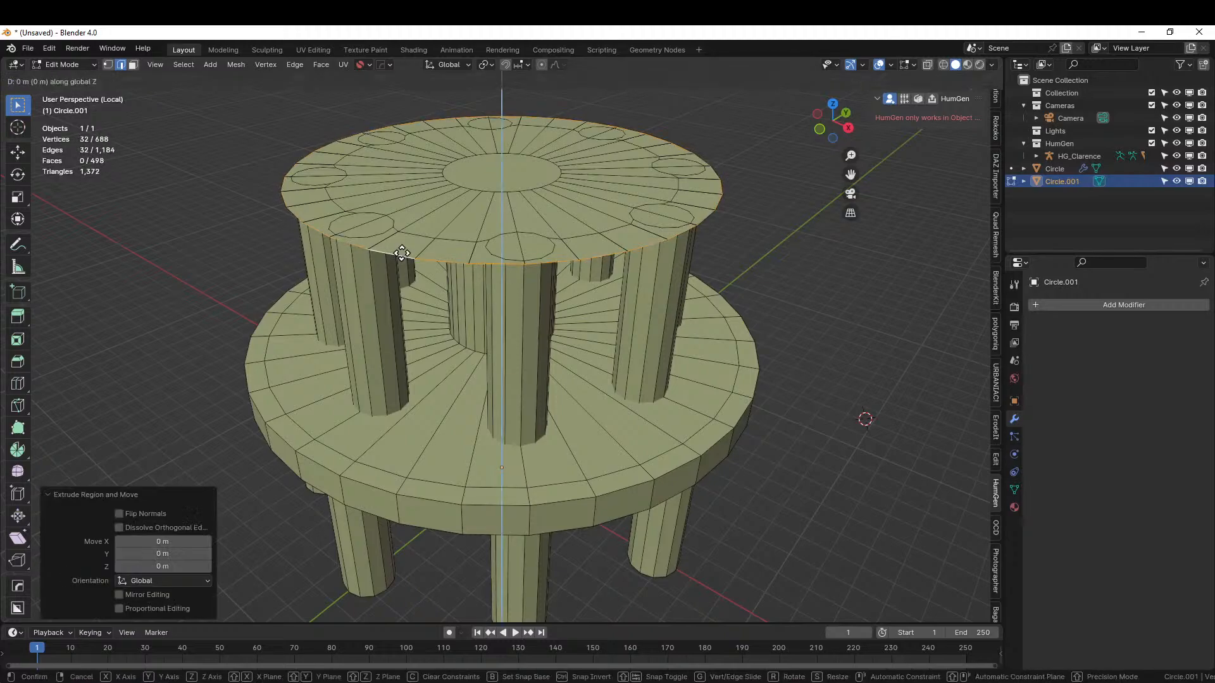
{"action": "type", "text": "1"}
{"action": "key", "text": "Return"}
{"action": "key", "text": "f"}
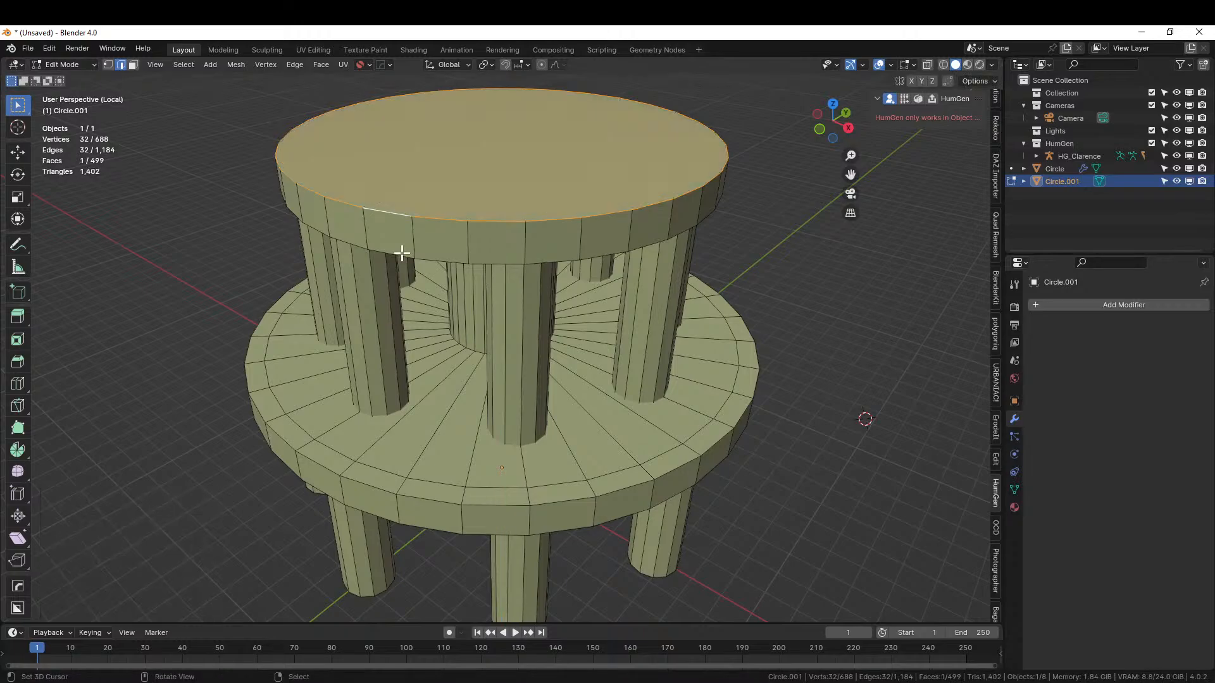
- With the full scene shown again, extrude the cap's top face upward about 3.09 m and scale it to 0.78
{"action": "key", "text": "KP_Divide"}
{"action": "middle_click_drag", "start_coordinate": [401, 254], "coordinate": [316, 192]}
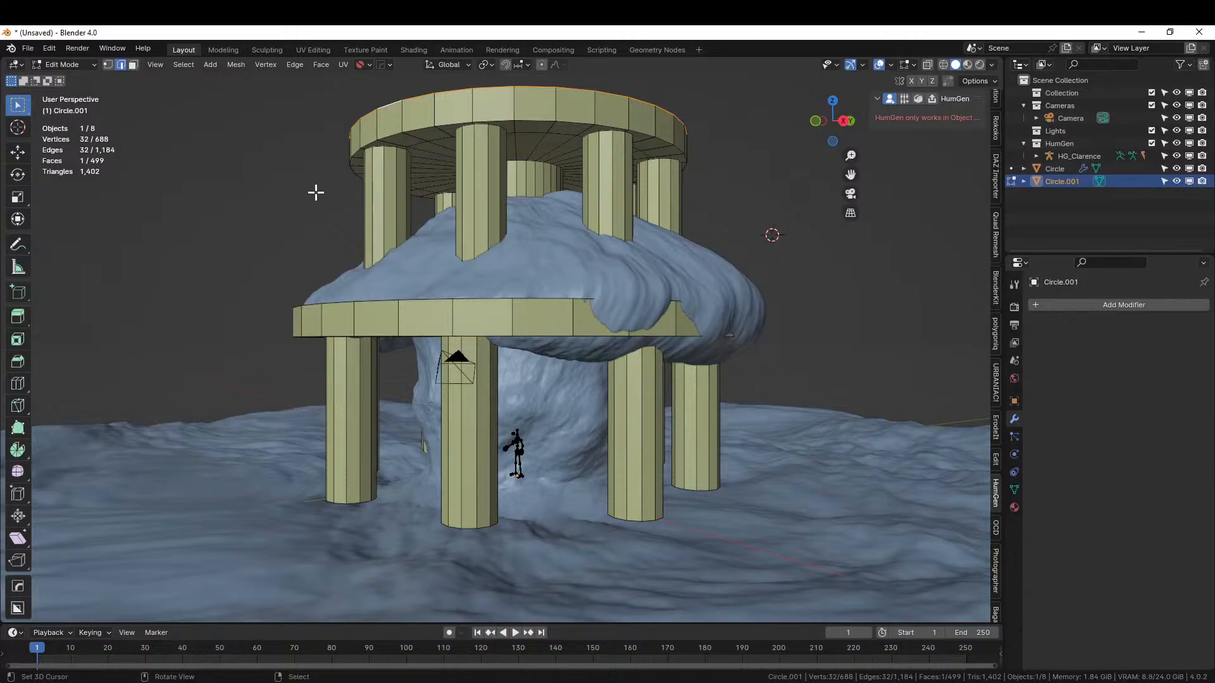
{"action": "middle_click_drag", "start_coordinate": [500, 183], "coordinate": [624, 347]}
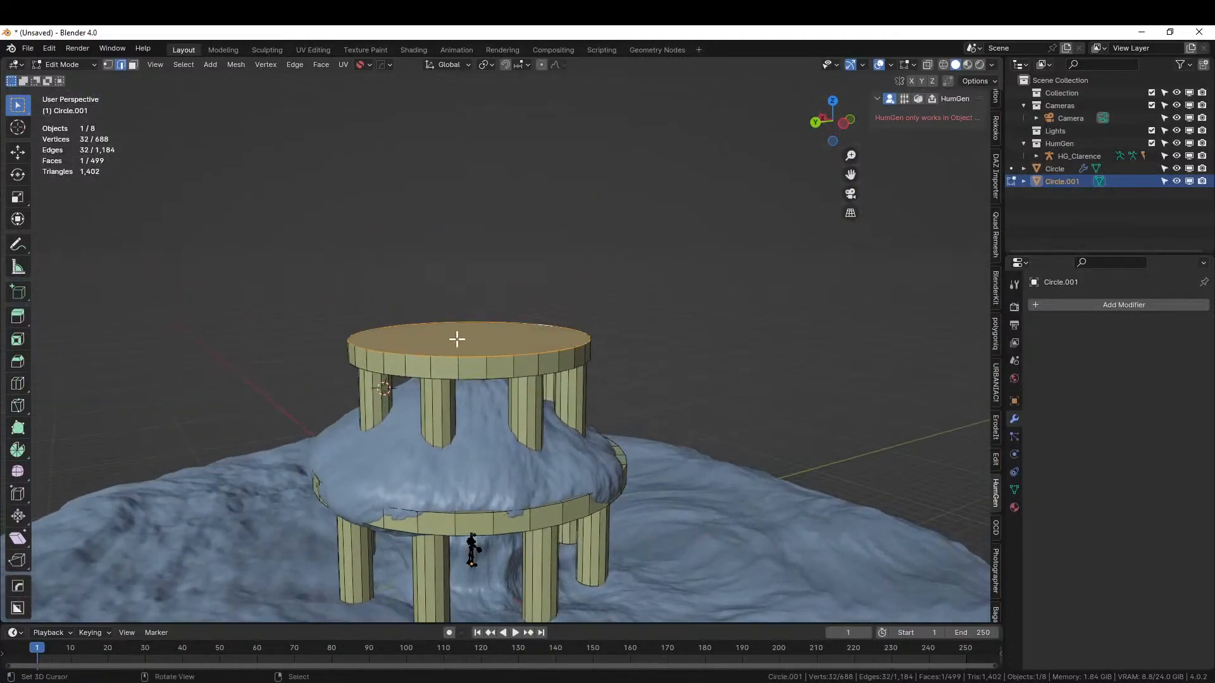
{"action": "middle_click_drag", "start_coordinate": [457, 340], "coordinate": [464, 357]}
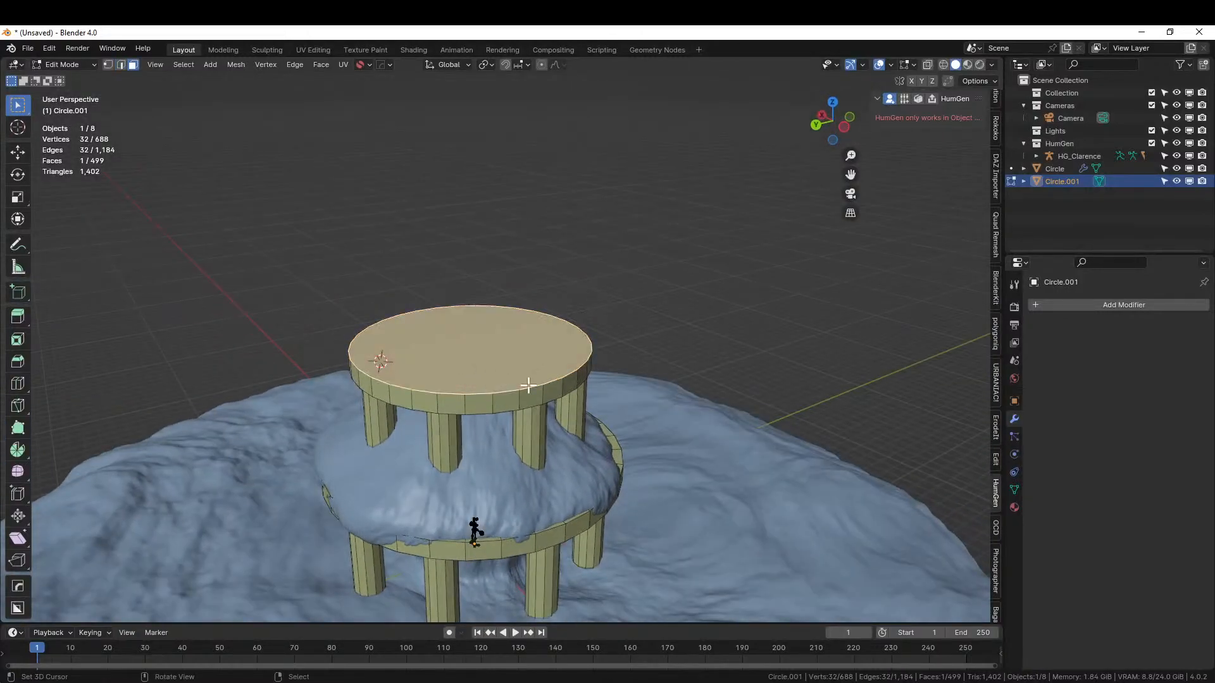
{"action": "key", "text": "e"}
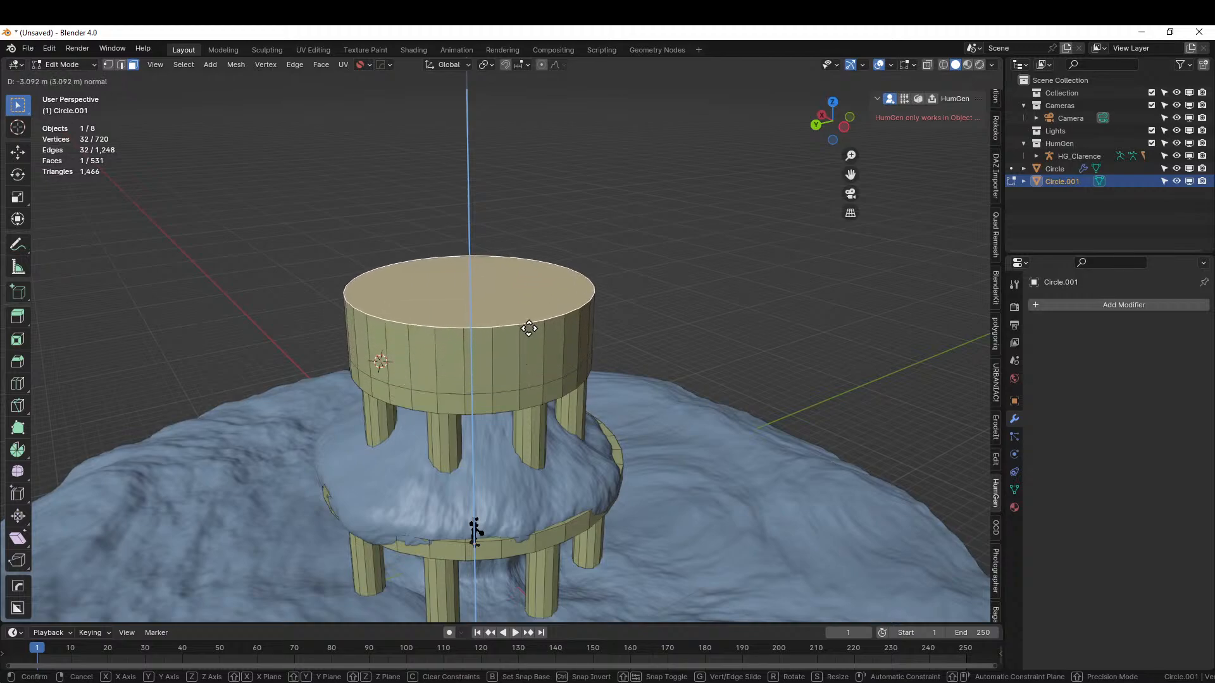
{"action": "left_click", "coordinate": [529, 327]}
{"action": "key", "text": "s"}
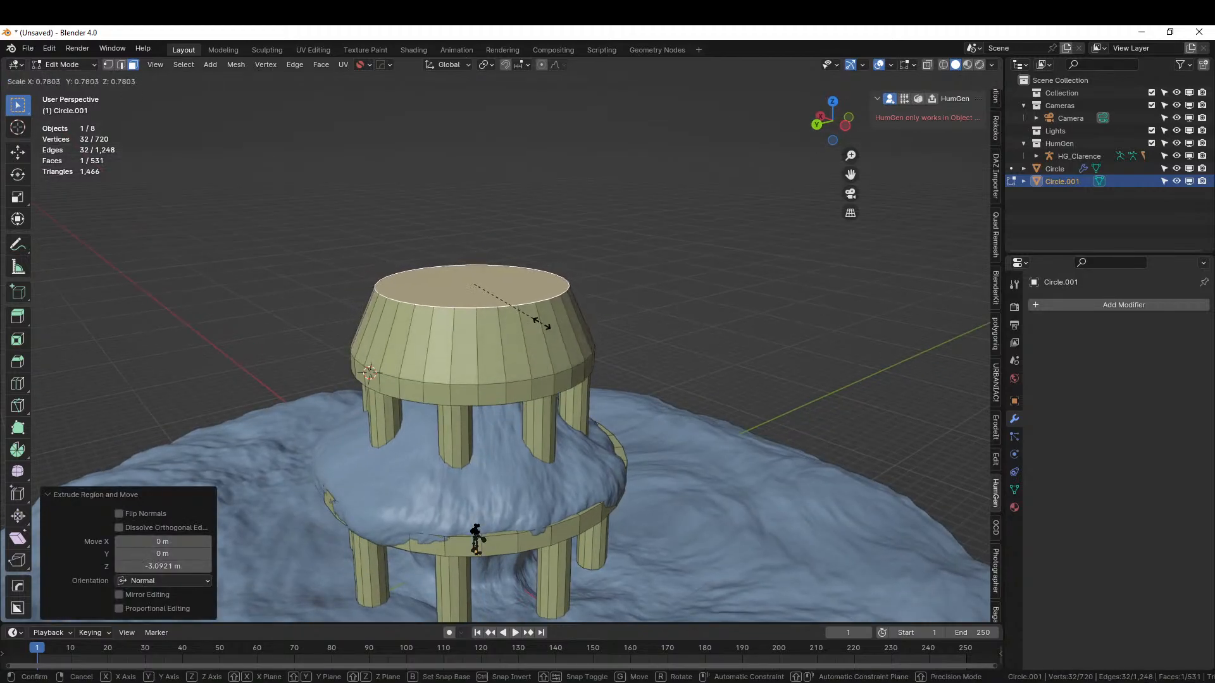
{"action": "left_click", "coordinate": [550, 322]}
{"action": "middle_click_drag", "start_coordinate": [570, 317], "coordinate": [386, 279]}
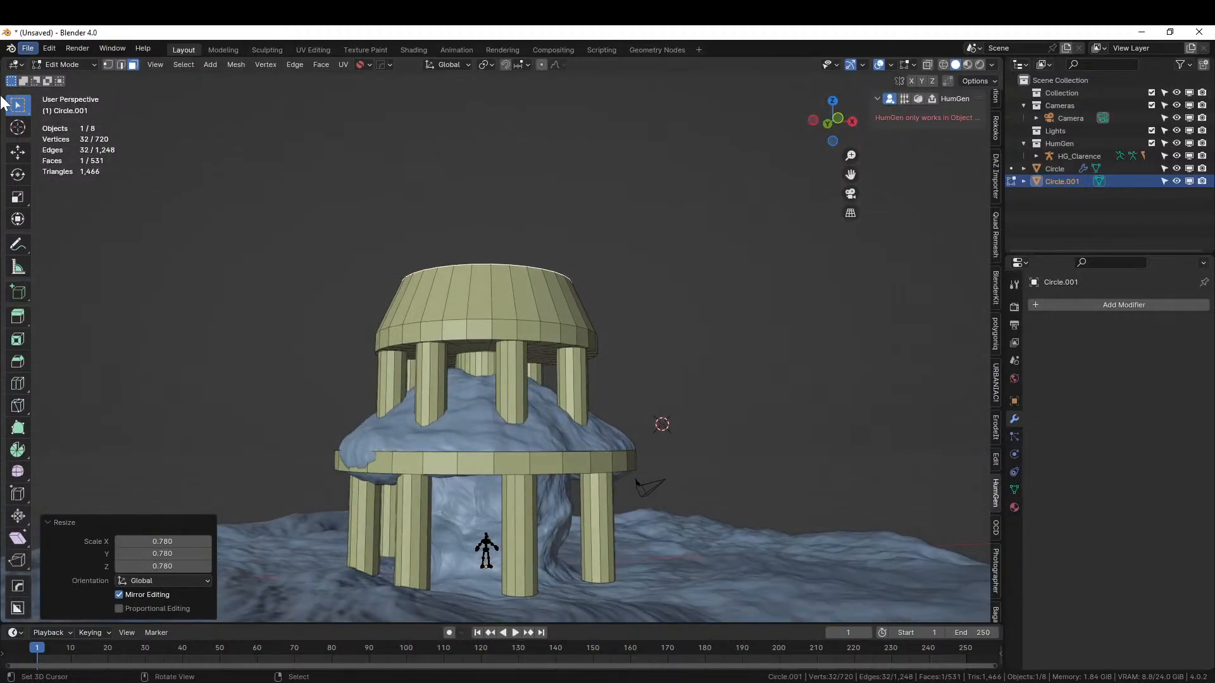
- Start saving the file and create a folder named 240129-1 Livestream Pillar Building in Z:\000 2024 Paintings
{"action": "left_click", "coordinate": [28, 48]}
{"action": "left_click", "coordinate": [54, 156]}
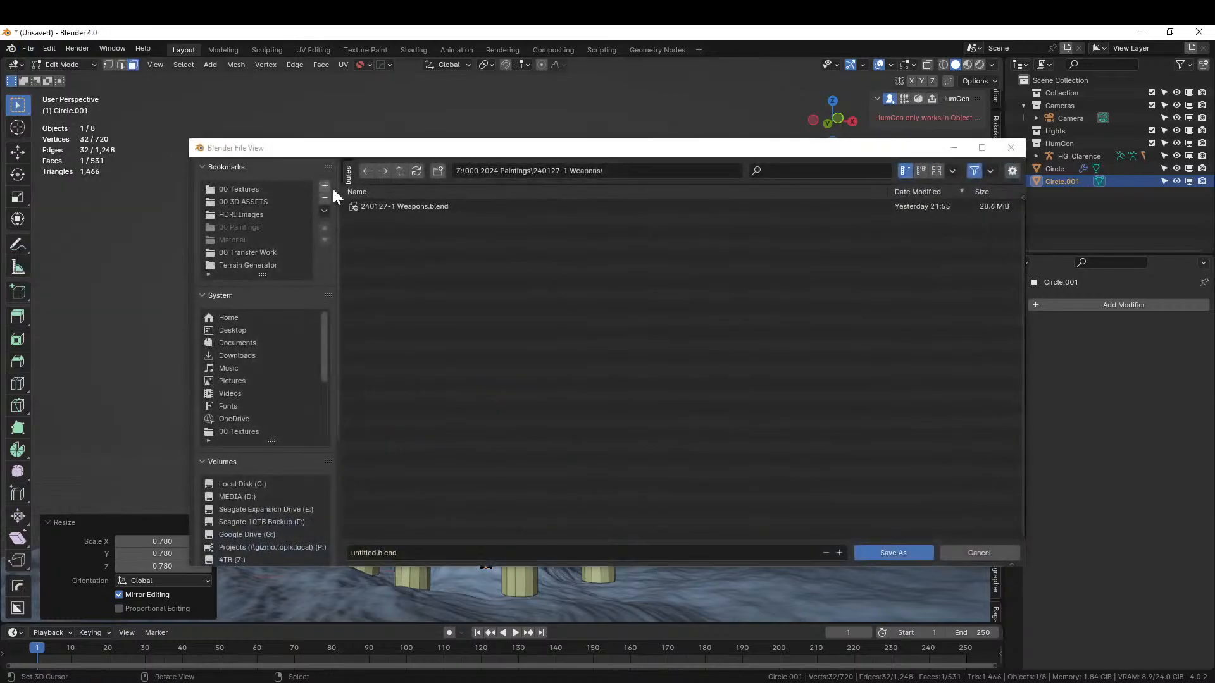
{"action": "left_click", "coordinate": [399, 170]}
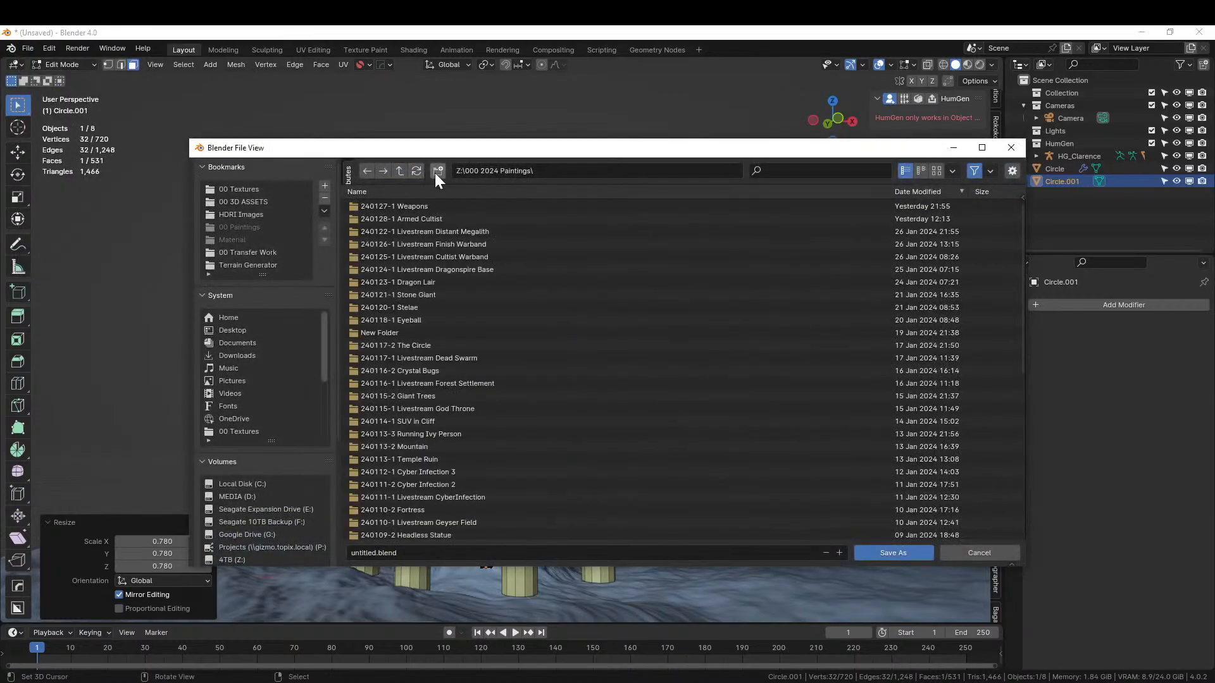
{"action": "left_click", "coordinate": [437, 171]}
{"action": "type", "text": "240129-1 Livestream Pillar"}
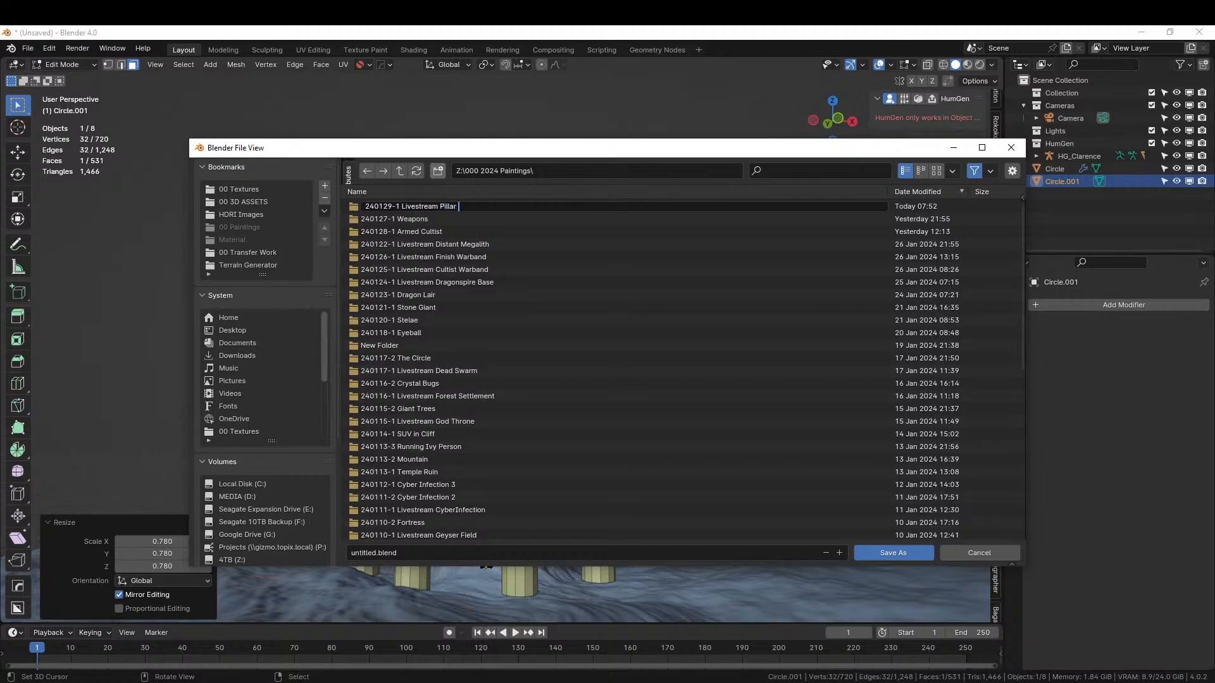
{"action": "key", "text": "Return"}
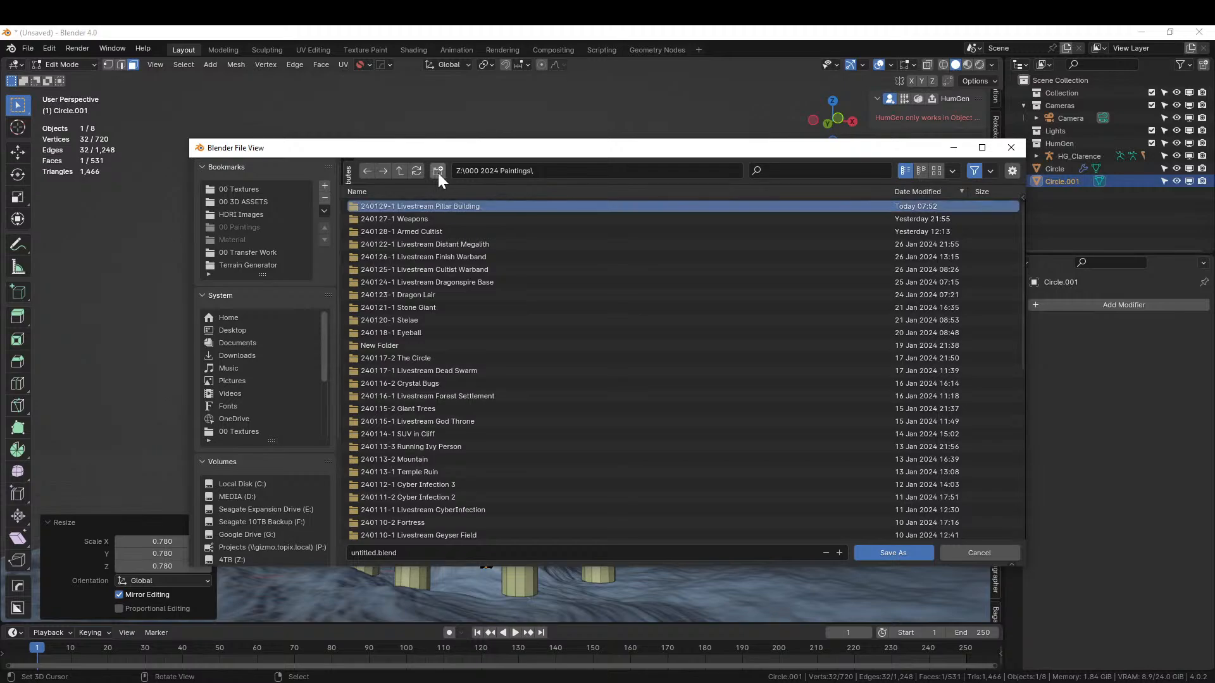
- Save the scene in the new folder as 240129-1 Livestream Pillar Building.blend
{"action": "double_click", "coordinate": [464, 206]}
{"action": "left_click", "coordinate": [395, 553]}
{"action": "type", "text": "24"}
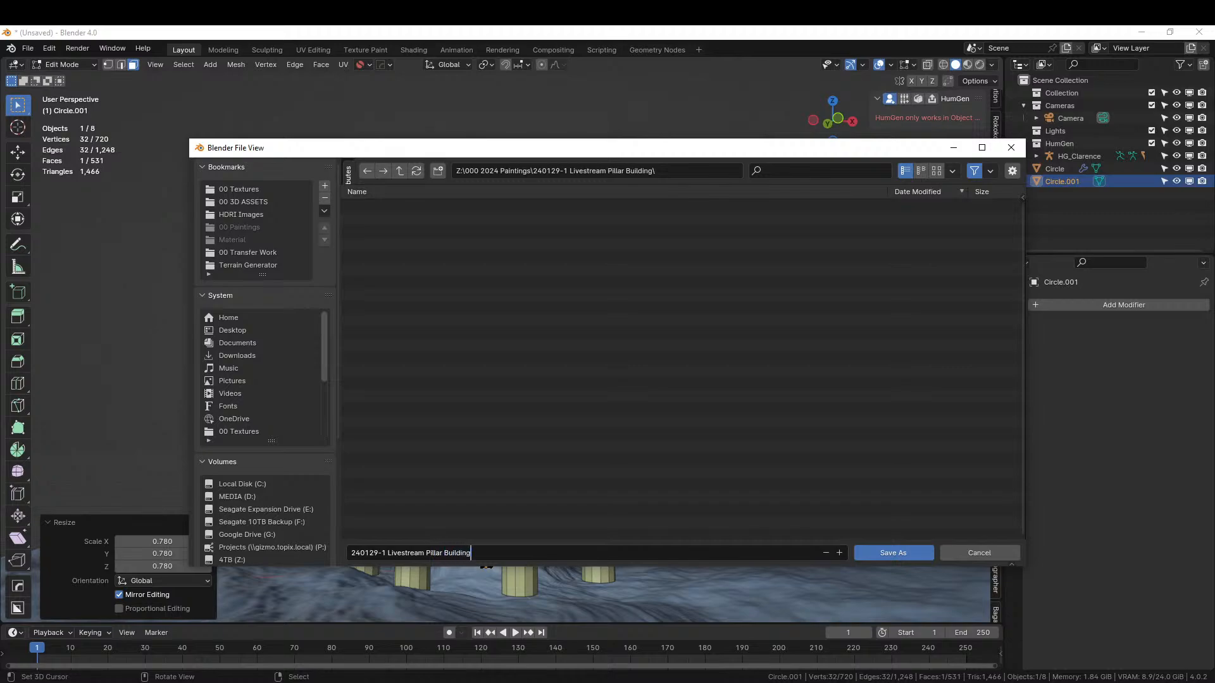
{"action": "key", "text": "Return"}
- Isolate the pillar building mesh in local view
{"action": "middle_click_drag", "start_coordinate": [486, 442], "coordinate": [508, 430]}
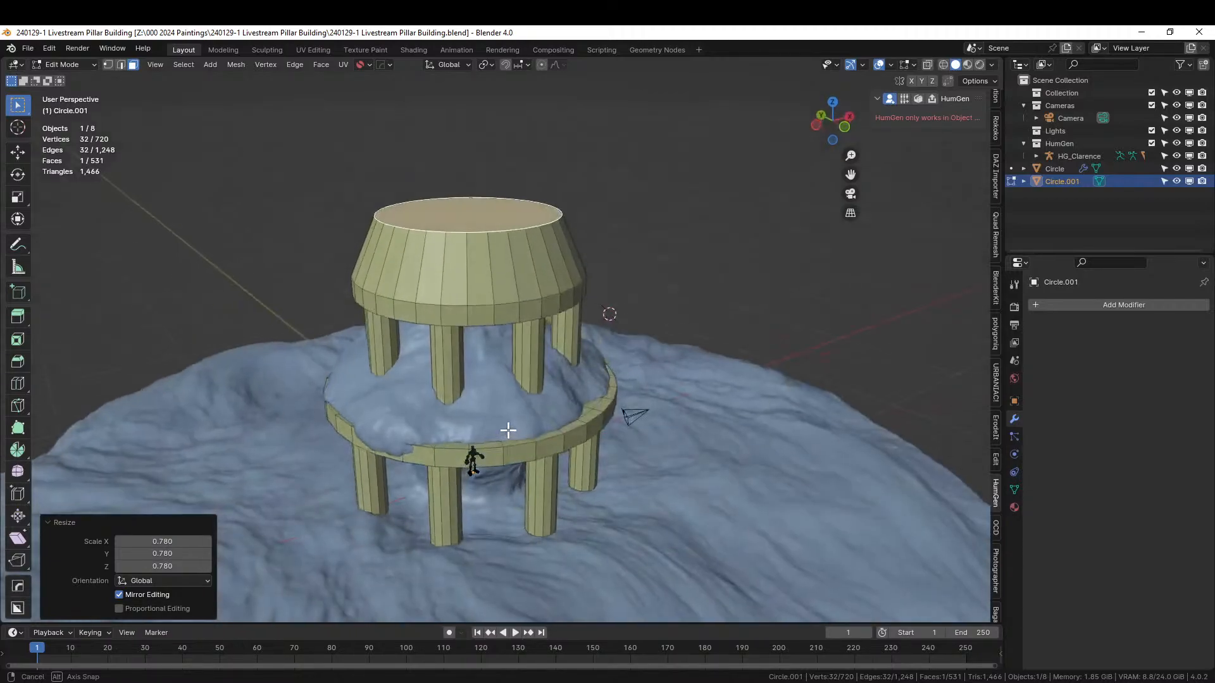
{"action": "key", "text": "KP_Divide"}
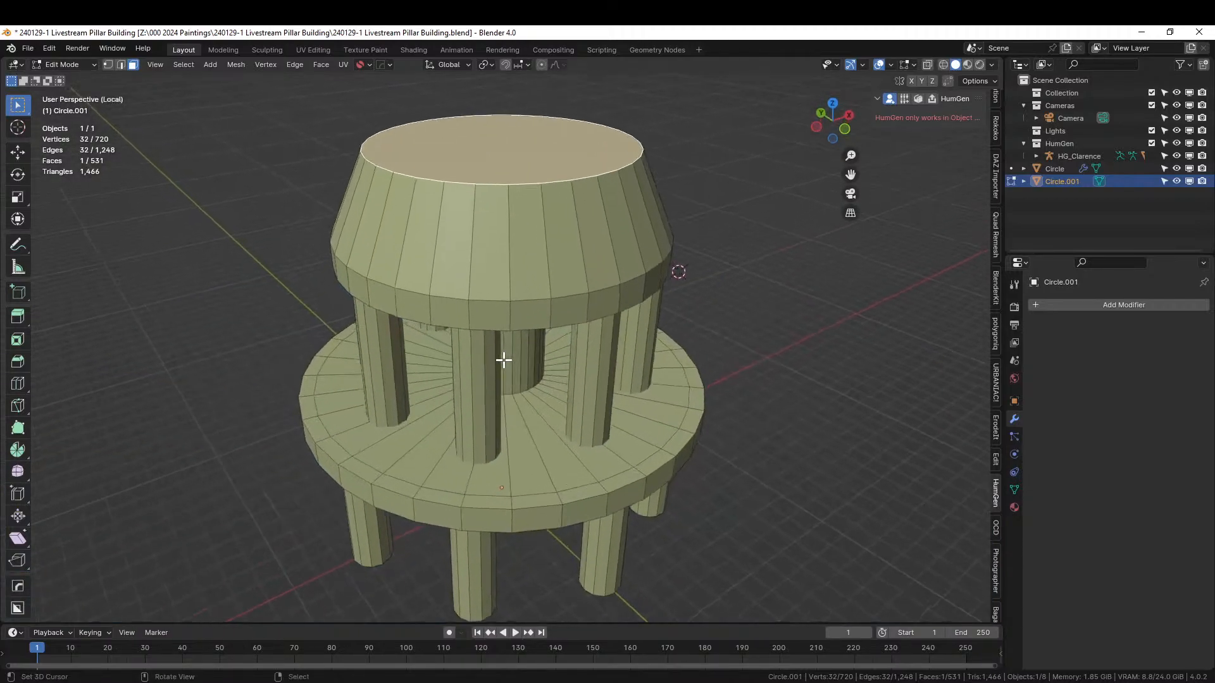
- Try to select the whole building mesh except the bottom end faces of the lower pillars, excluding them one by one
{"action": "key", "text": "a"}
{"action": "middle_click_drag", "start_coordinate": [534, 306], "coordinate": [561, 218]}
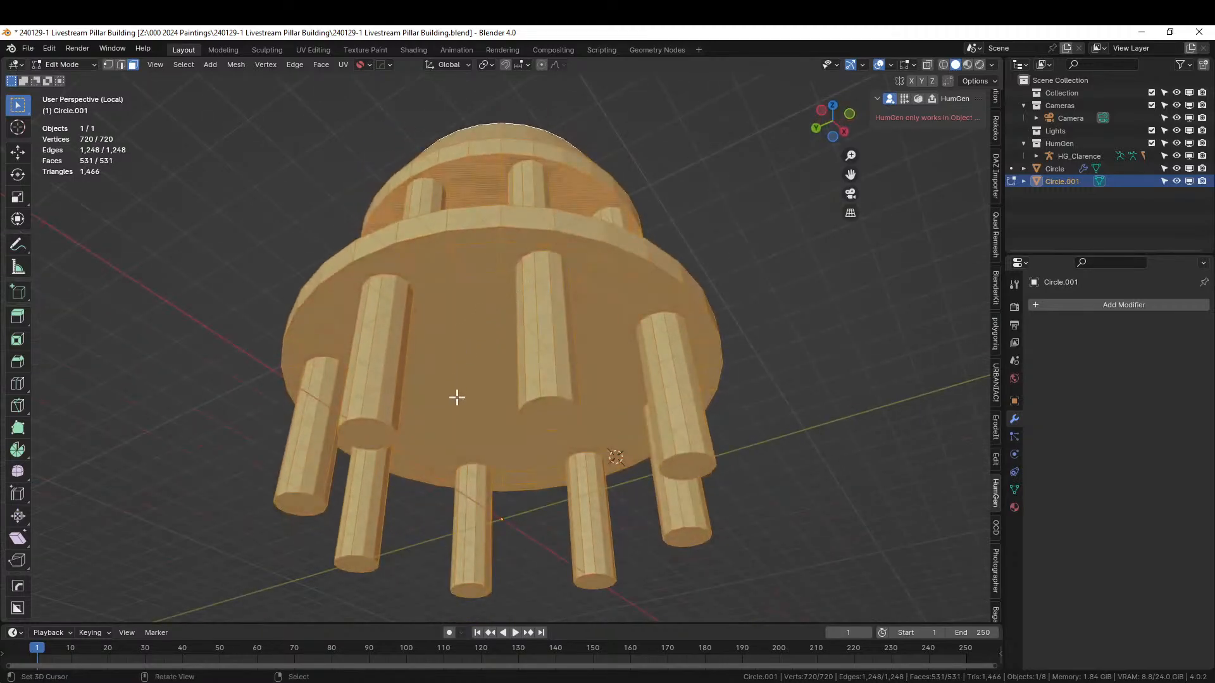
{"action": "left_click", "coordinate": [553, 406], "text": "shift"}
{"action": "left_click", "coordinate": [372, 440], "text": "shift"}
{"action": "left_click", "coordinate": [299, 501], "text": "shift"}
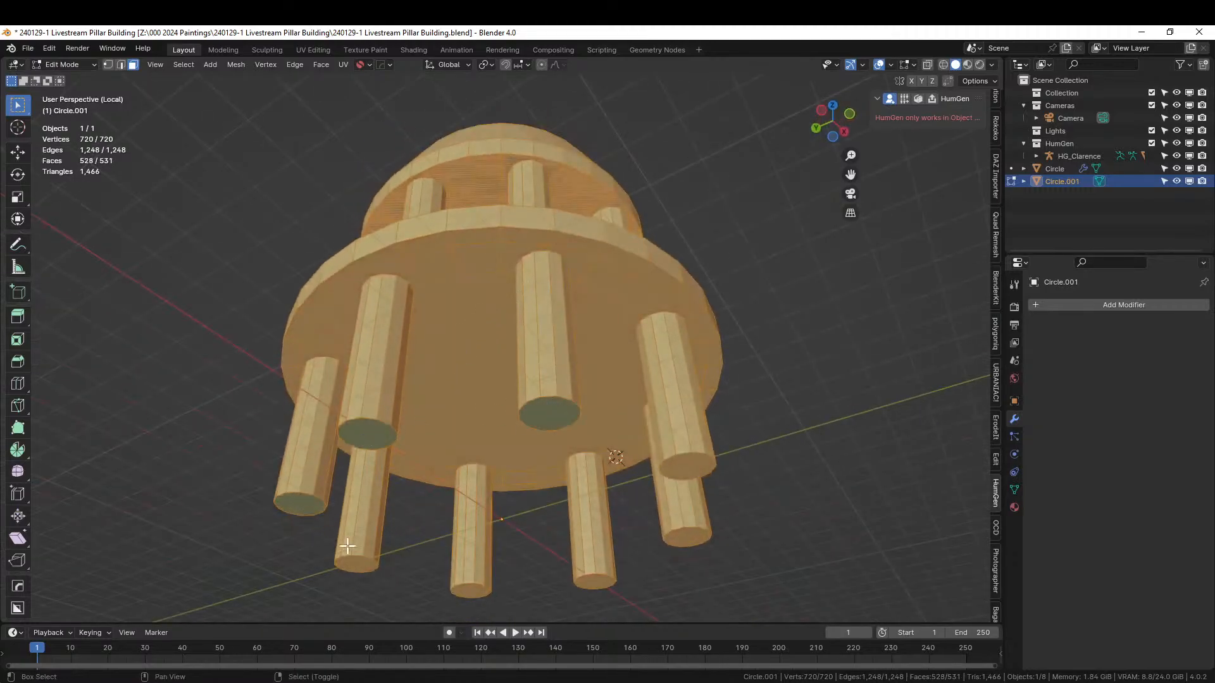
{"action": "left_click", "coordinate": [355, 563], "text": "shift"}
{"action": "left_click", "coordinate": [601, 579], "text": "shift"}
{"action": "left_click", "coordinate": [695, 535], "text": "shift"}
{"action": "left_click", "coordinate": [696, 466], "text": "shift"}
{"action": "middle_click_drag", "start_coordinate": [705, 461], "coordinate": [435, 499]}
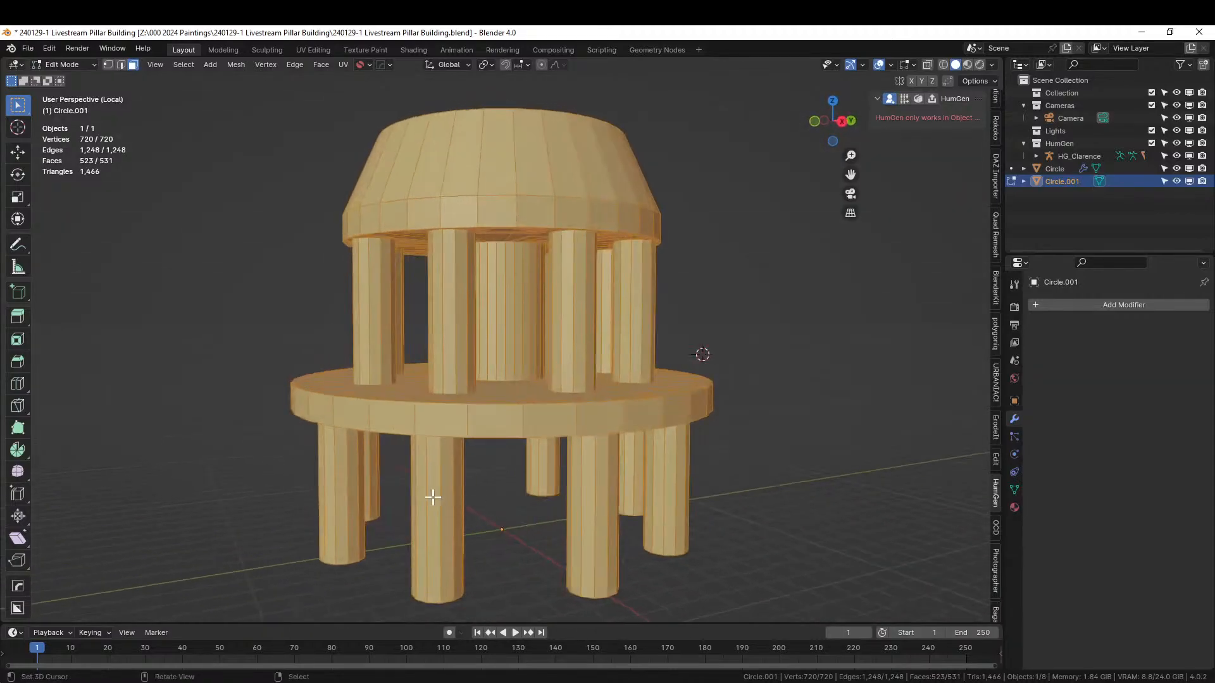
- Add four evenly spaced horizontal loop cuts to the central column and two to the sloped roof
{"action": "left_click", "coordinate": [505, 340]}
{"action": "key", "text": "ctrl+r"}
{"action": "scroll", "coordinate": [505, 340], "scroll_direction": "up", "scroll_amount": 3}
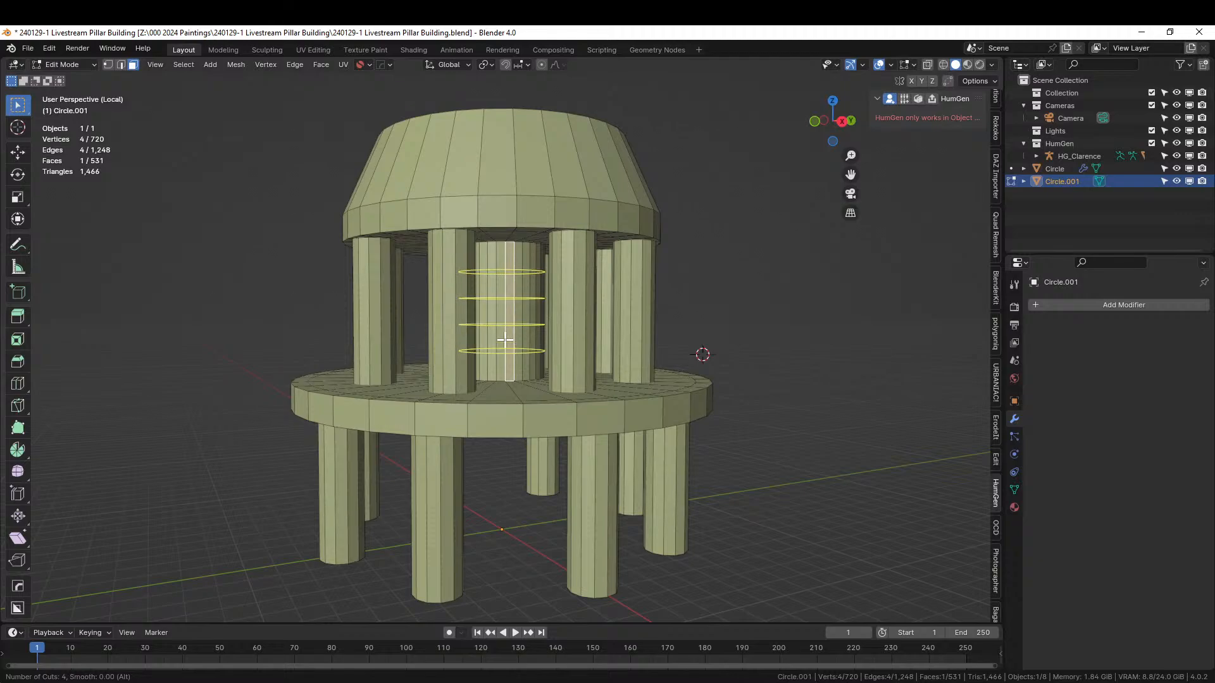
{"action": "left_click", "coordinate": [505, 340]}
{"action": "right_click", "coordinate": [505, 340]}
{"action": "key", "text": "ctrl+r"}
{"action": "scroll", "coordinate": [477, 163], "scroll_direction": "down", "scroll_amount": 2}
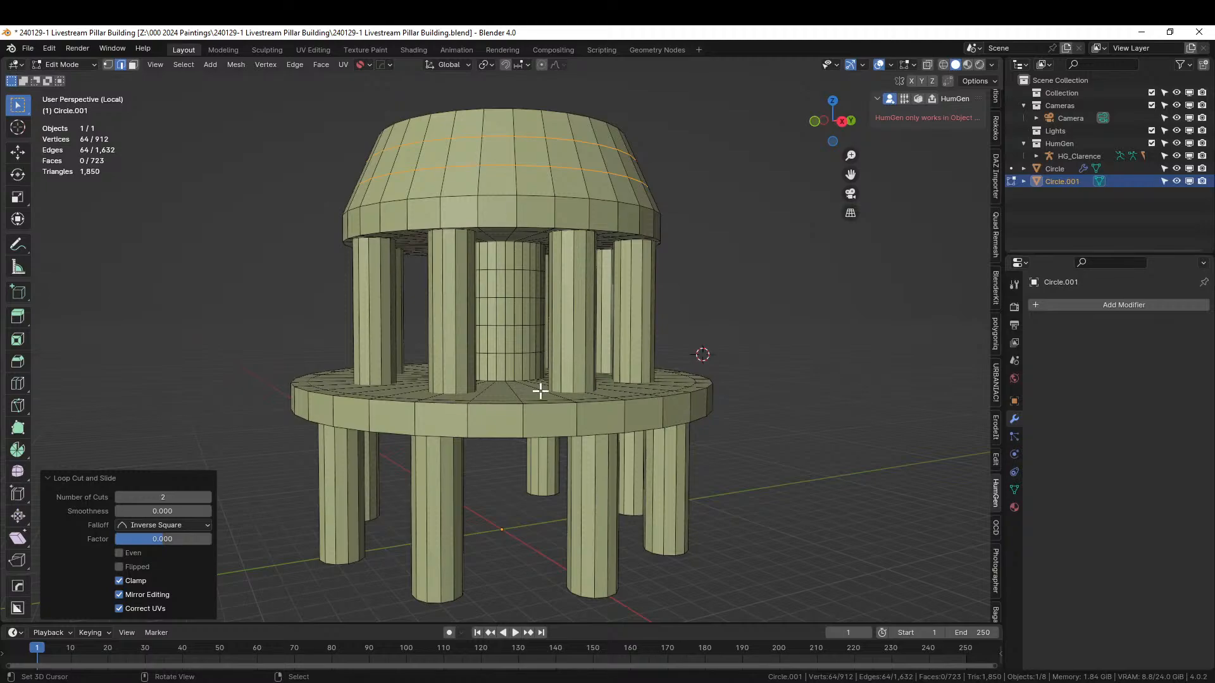
- Select the lower pillars' bottom faces with Select Similar set to Coplanar, and invert the selection
{"action": "middle_click_drag", "start_coordinate": [556, 411], "coordinate": [569, 350]}
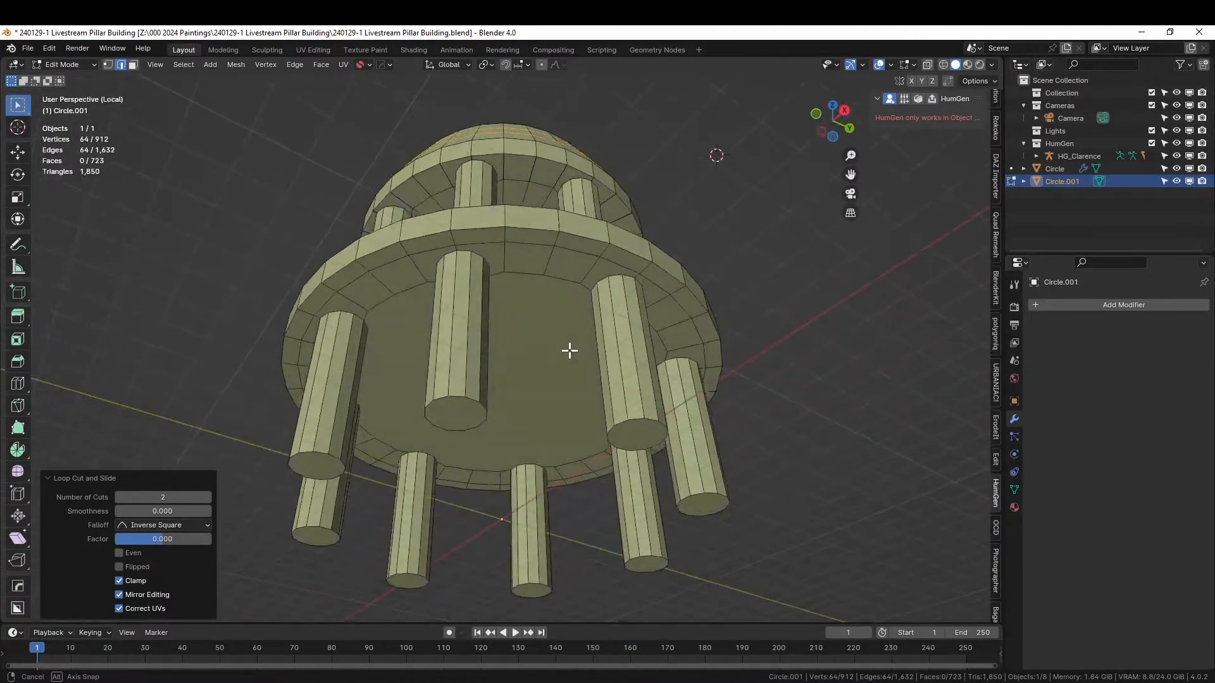
{"action": "key", "text": "3"}
{"action": "left_click", "coordinate": [448, 423]}
{"action": "key", "text": "shift+g"}
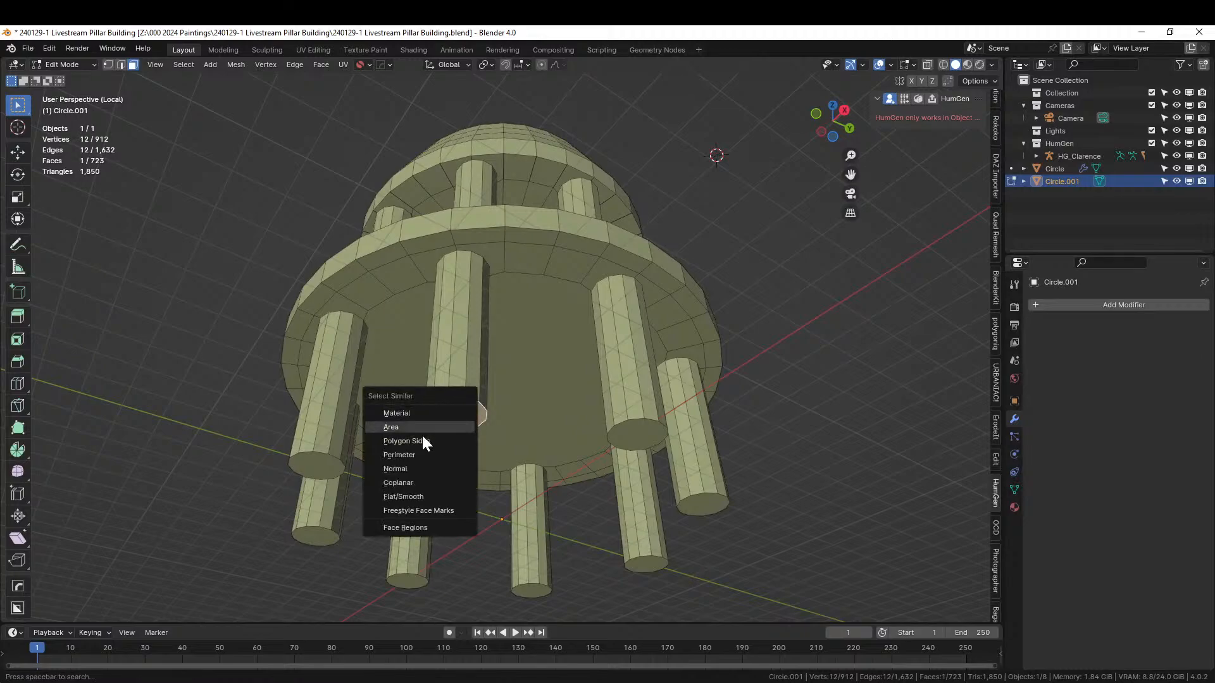
{"action": "left_click", "coordinate": [427, 483]}
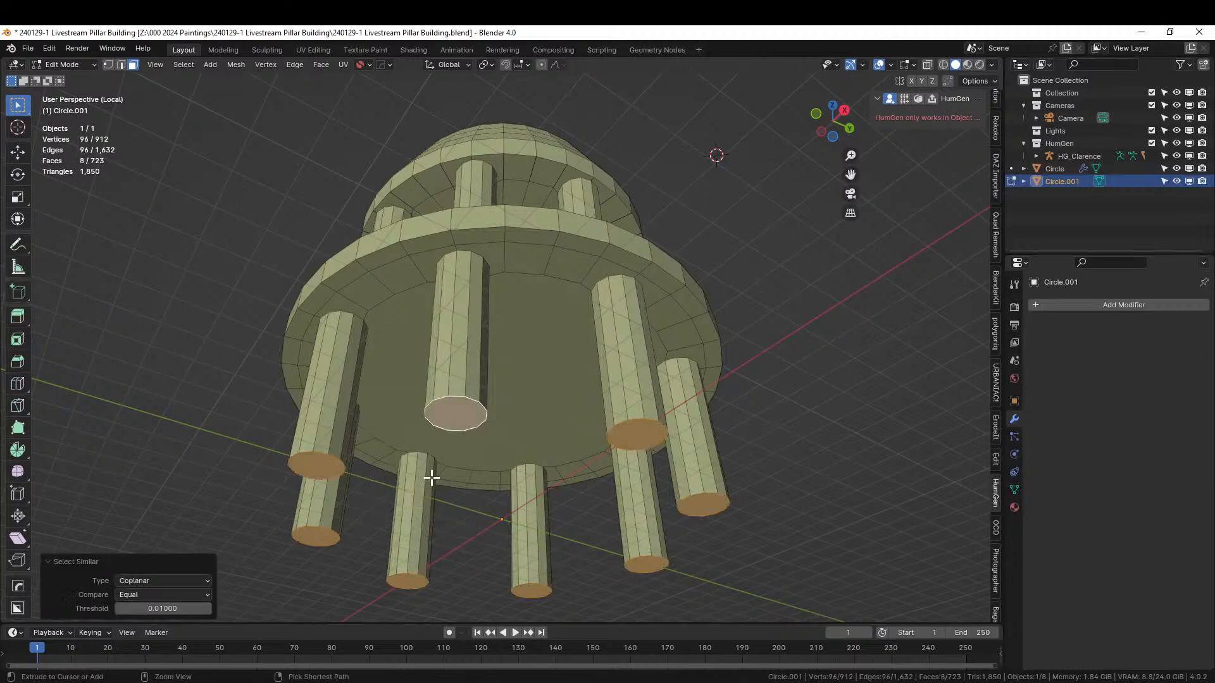
{"action": "key", "text": "ctrl+i"}
{"action": "middle_click_drag", "start_coordinate": [453, 458], "coordinate": [481, 484]}
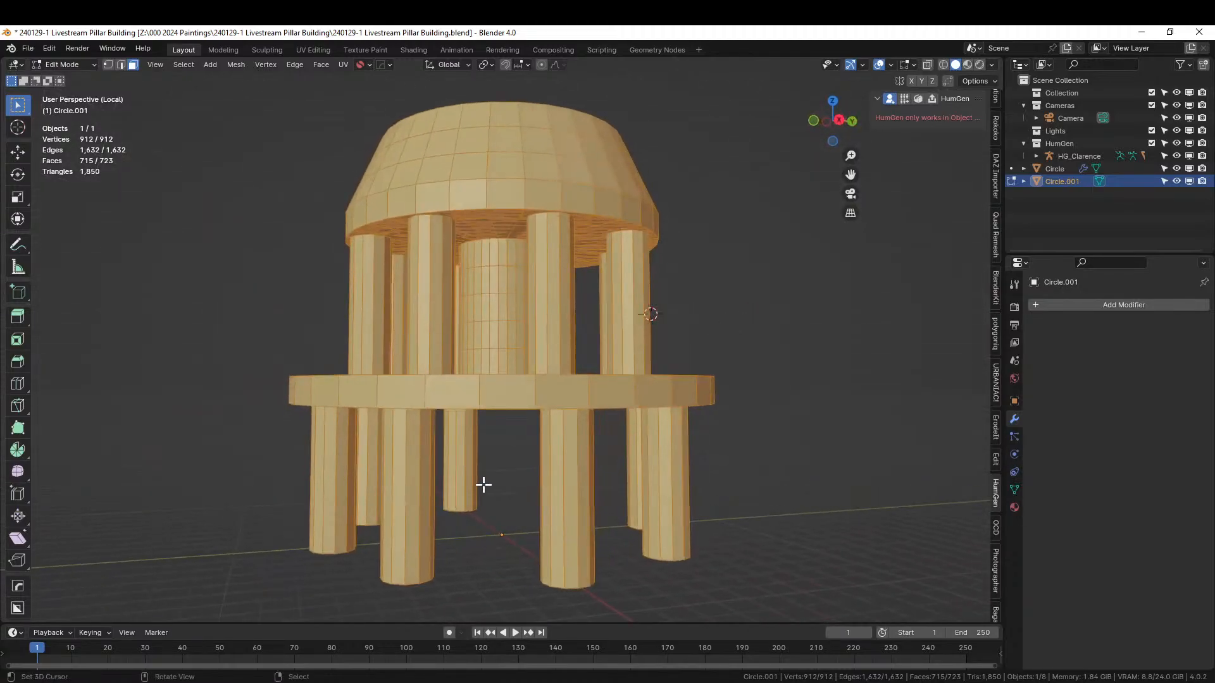
- Run Random Flow's Plate Insets on the selected faces, trying subdivision 2 and settling on 1
{"action": "key", "text": "shift+q"}
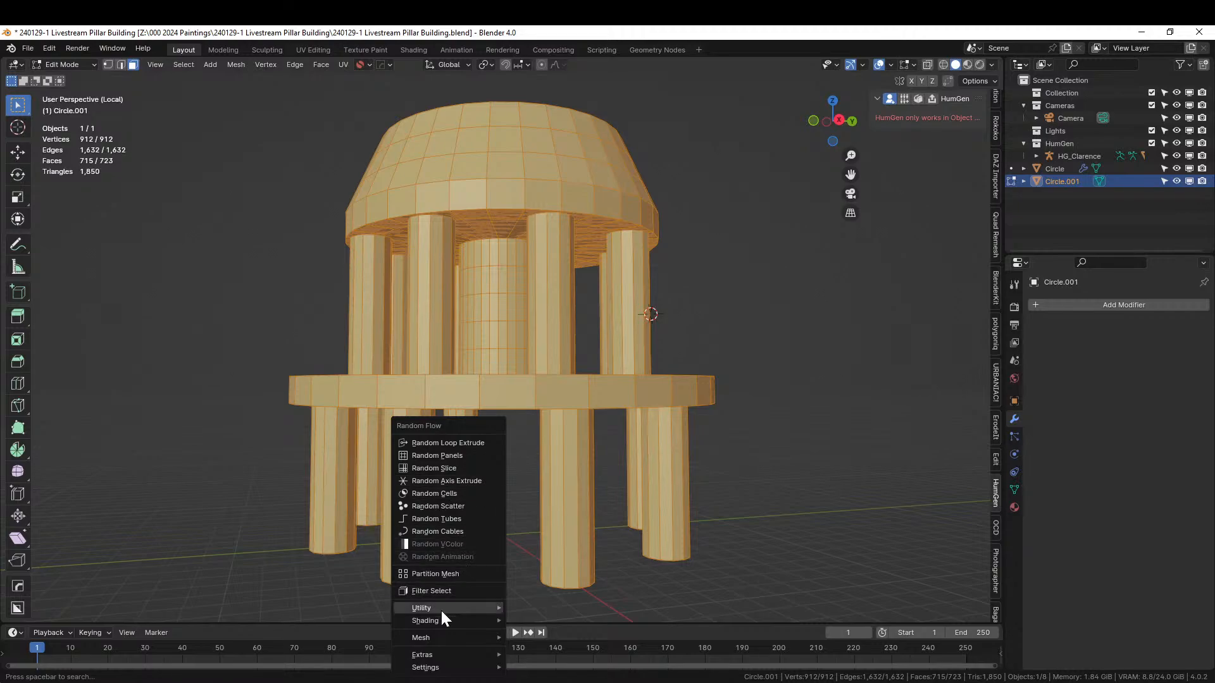
{"action": "mouse_move", "coordinate": [447, 607]}
{"action": "left_click", "coordinate": [567, 576]}
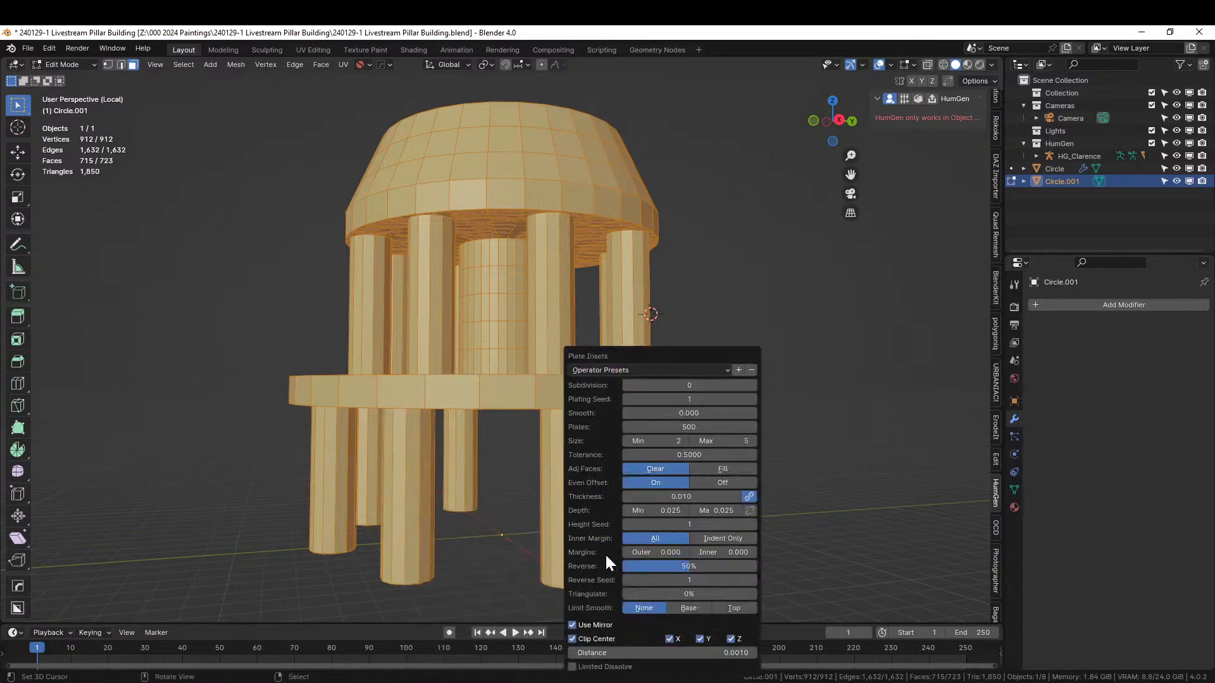
{"action": "left_click", "coordinate": [753, 386]}
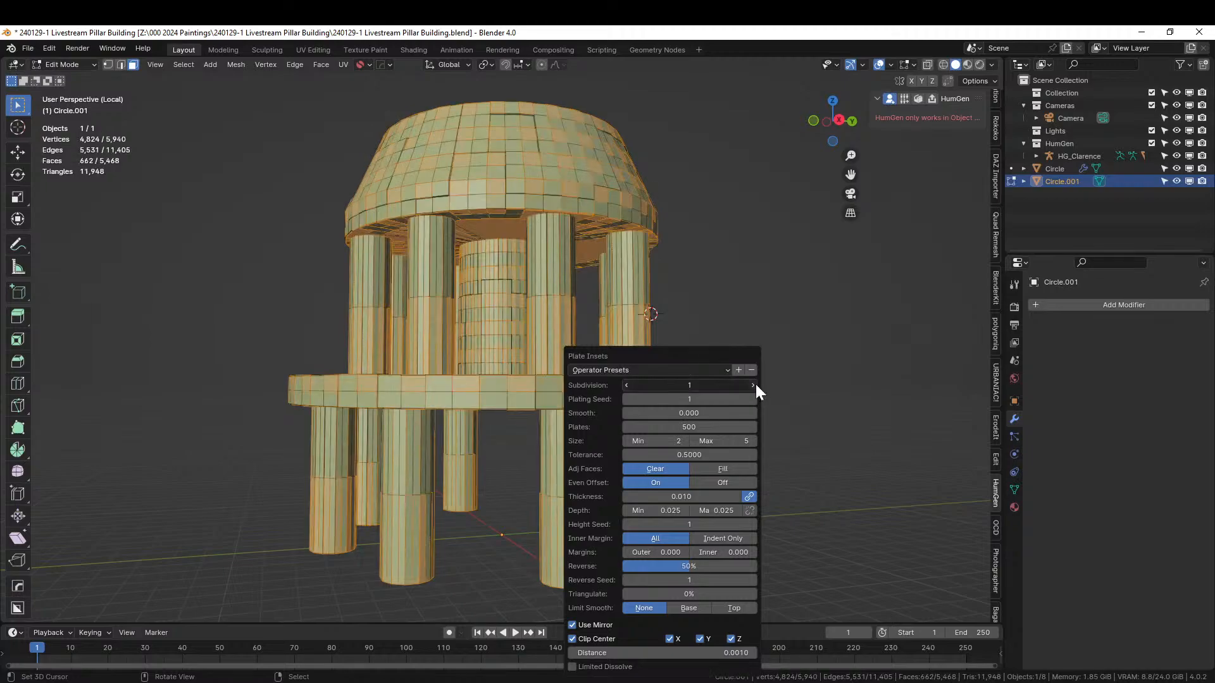
{"action": "left_click", "coordinate": [753, 386]}
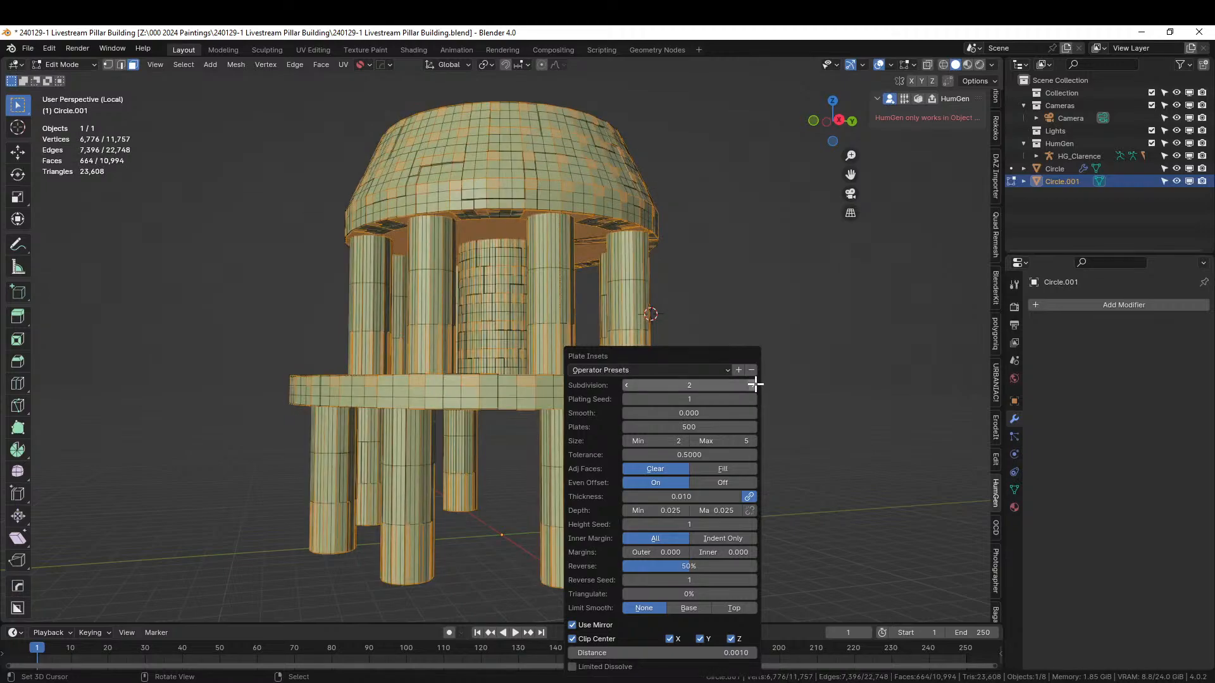
{"action": "left_click", "coordinate": [627, 386]}
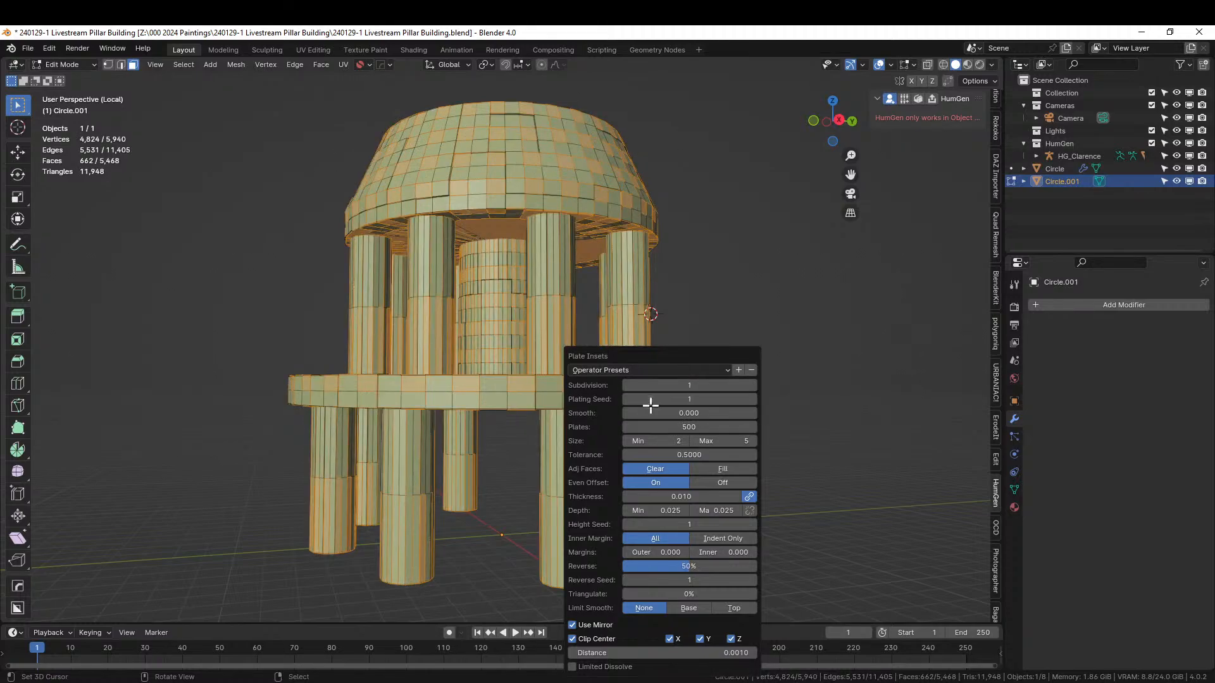
- Try 100 plates for the Plate Insets, and settle on 250
{"action": "left_click", "coordinate": [693, 427]}
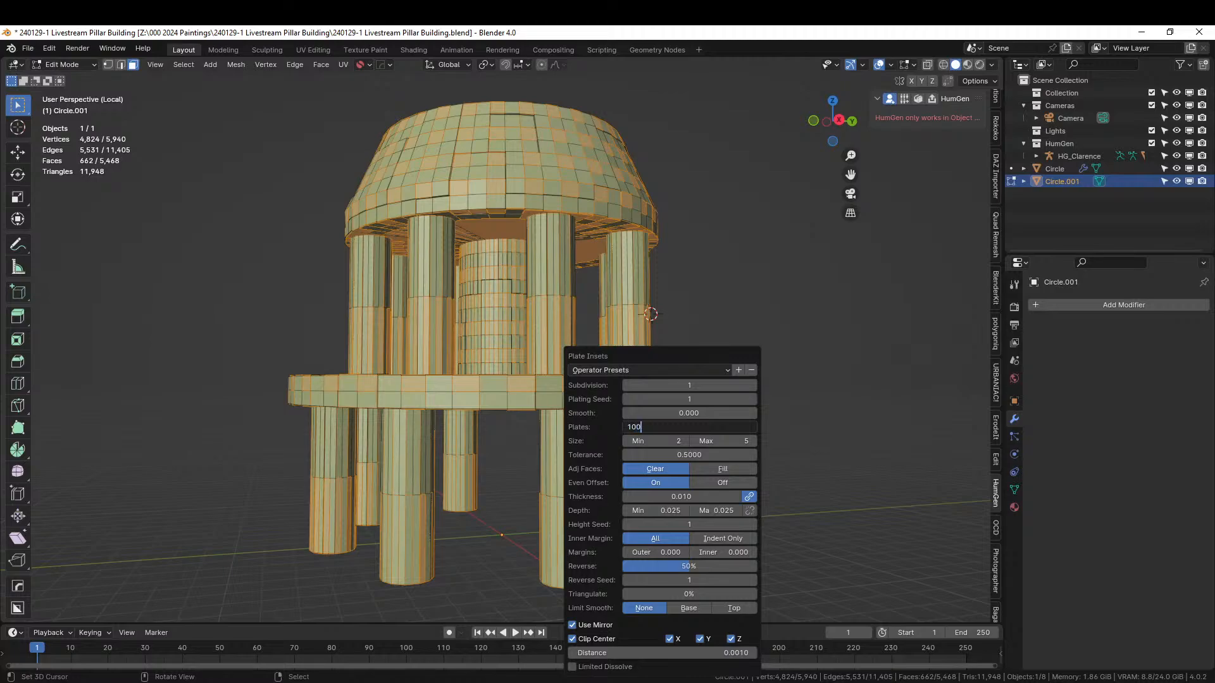
{"action": "key", "text": "Return"}
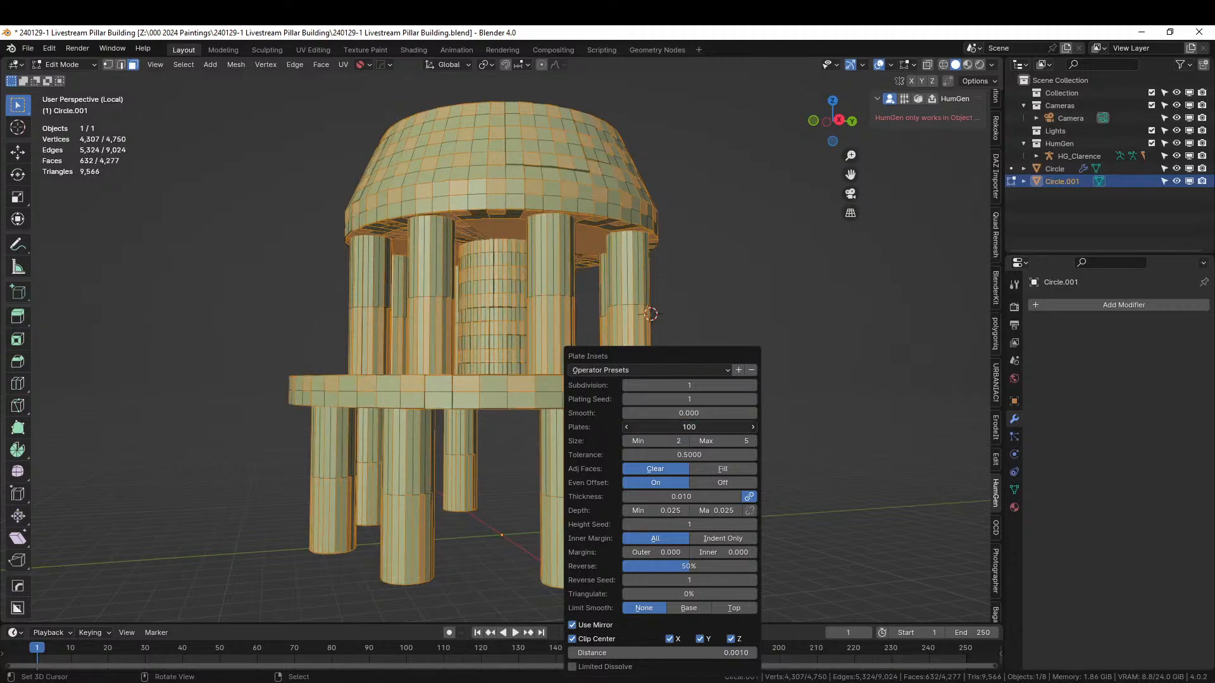
{"action": "key", "text": "Return"}
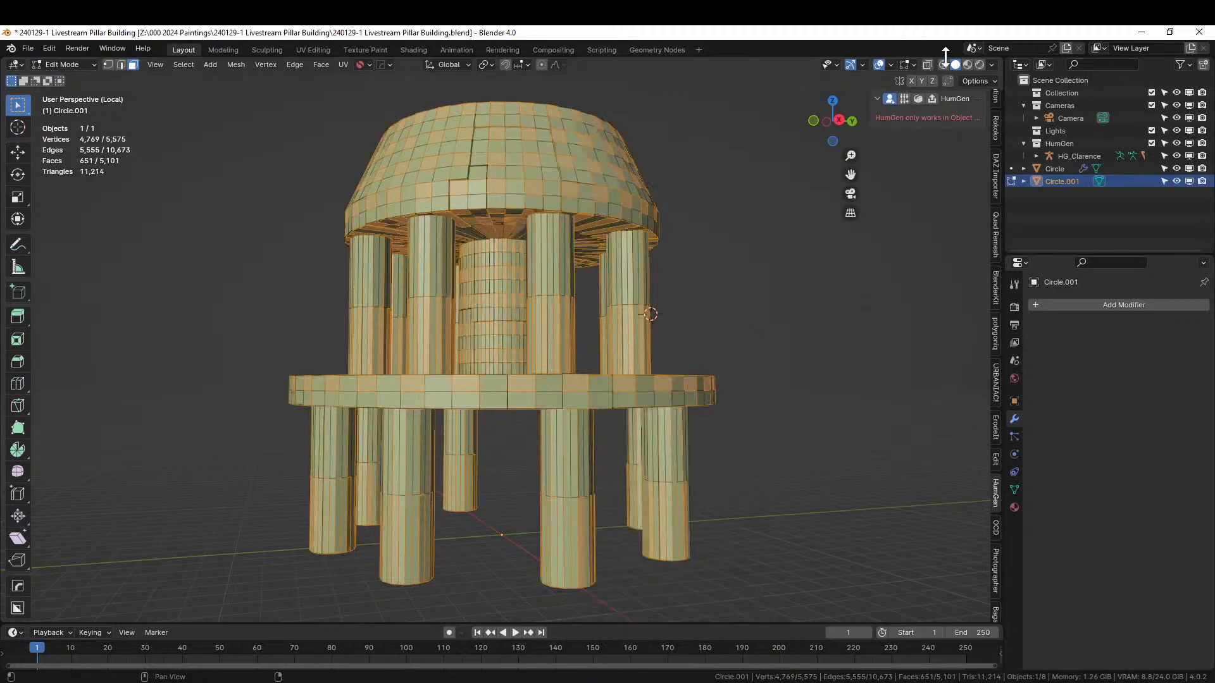
- Set the Plate Insets depth to a minimum of 0.1 and a maximum of 0.5
{"action": "middle_click_drag", "start_coordinate": [670, 311], "coordinate": [639, 357]}
{"action": "key", "text": "F9"}
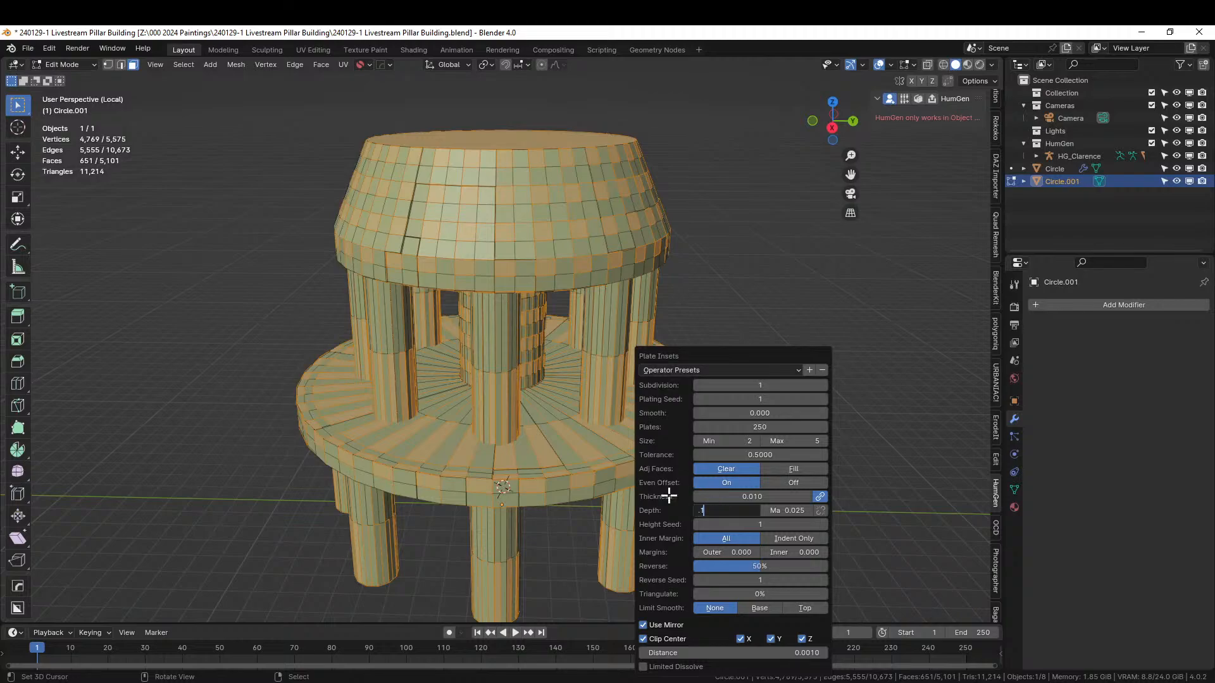
{"action": "key", "text": "Return"}
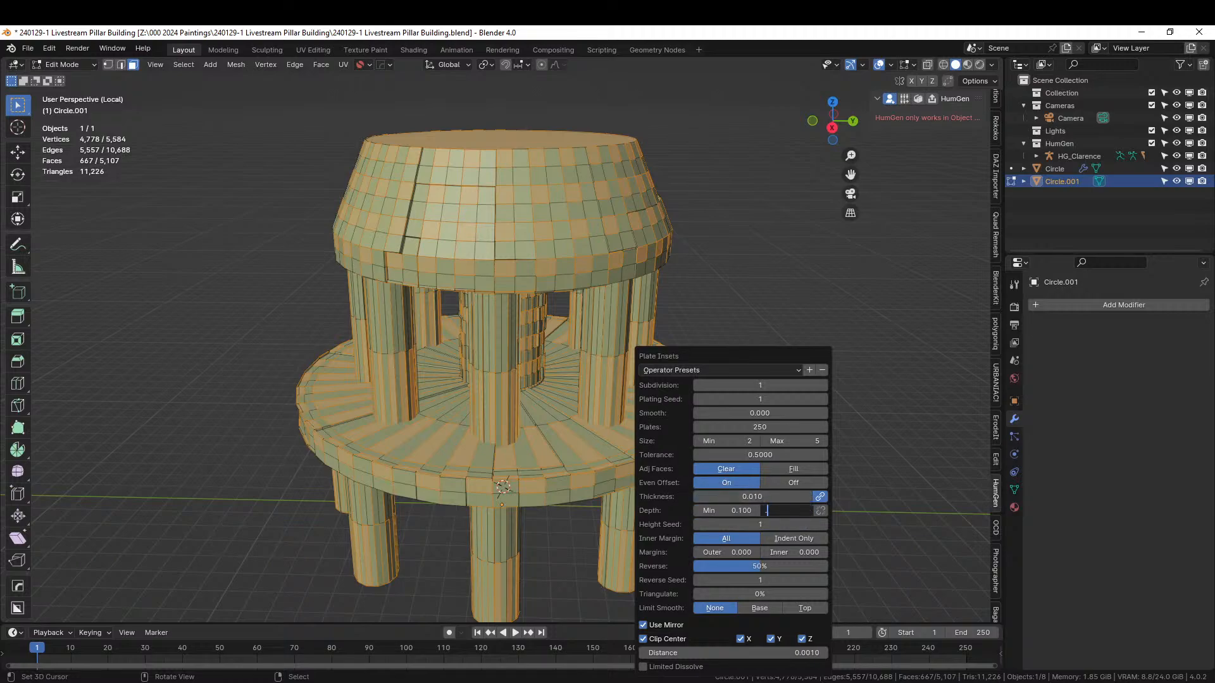
{"action": "key", "text": "Return"}
- Set the Plate Insets outer margin to 0.1, and try an inner margin of 0.1 before reverting it
{"action": "middle_click_drag", "start_coordinate": [559, 348], "coordinate": [434, 331]}
{"action": "key", "text": "F9"}
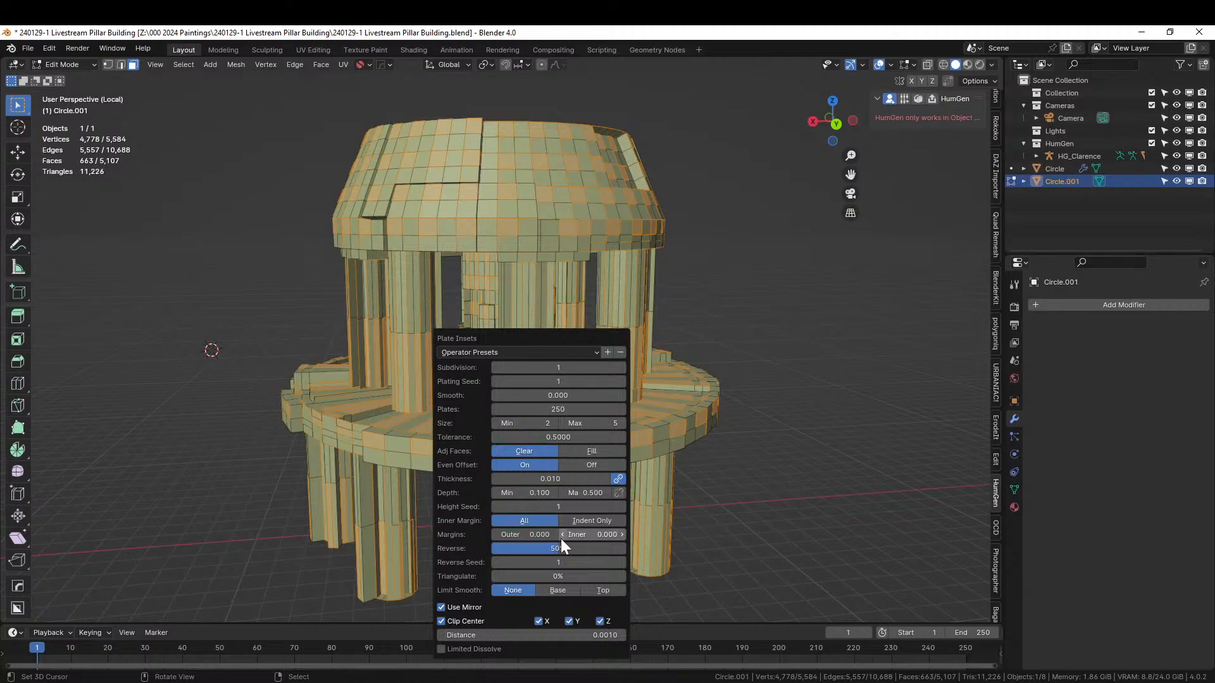
{"action": "key", "text": "Return"}
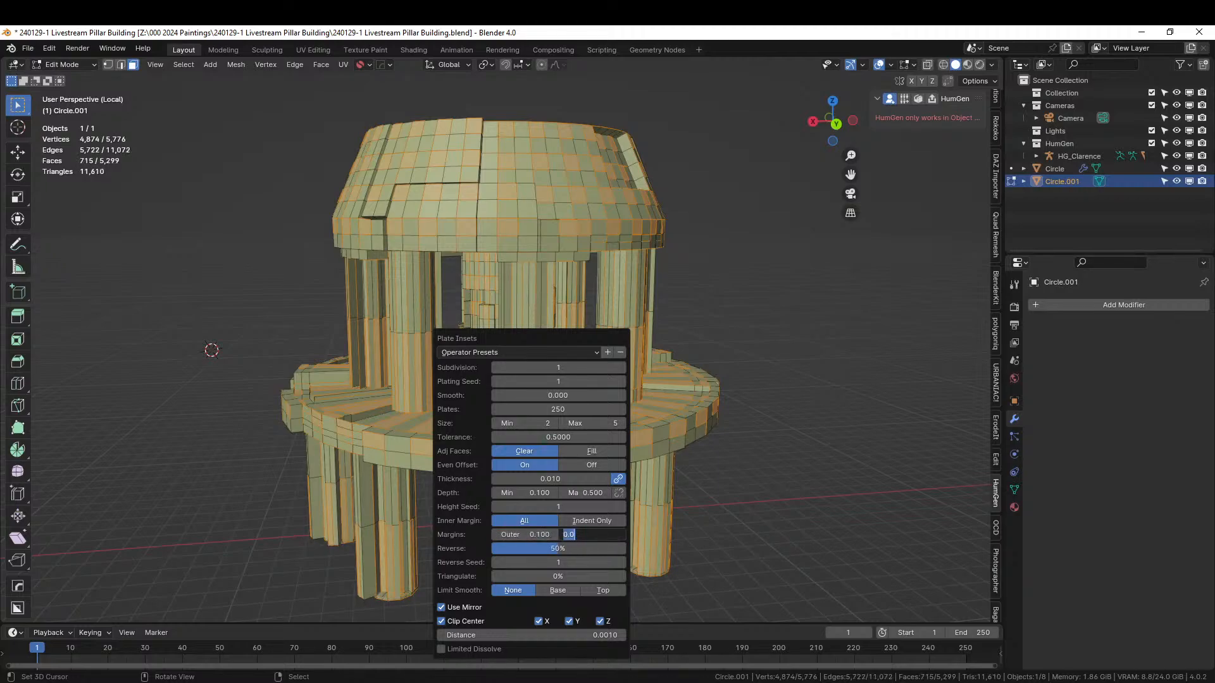
{"action": "left_click", "coordinate": [614, 536]}
{"action": "type", "text": ".1"}
{"action": "key", "text": "Return"}
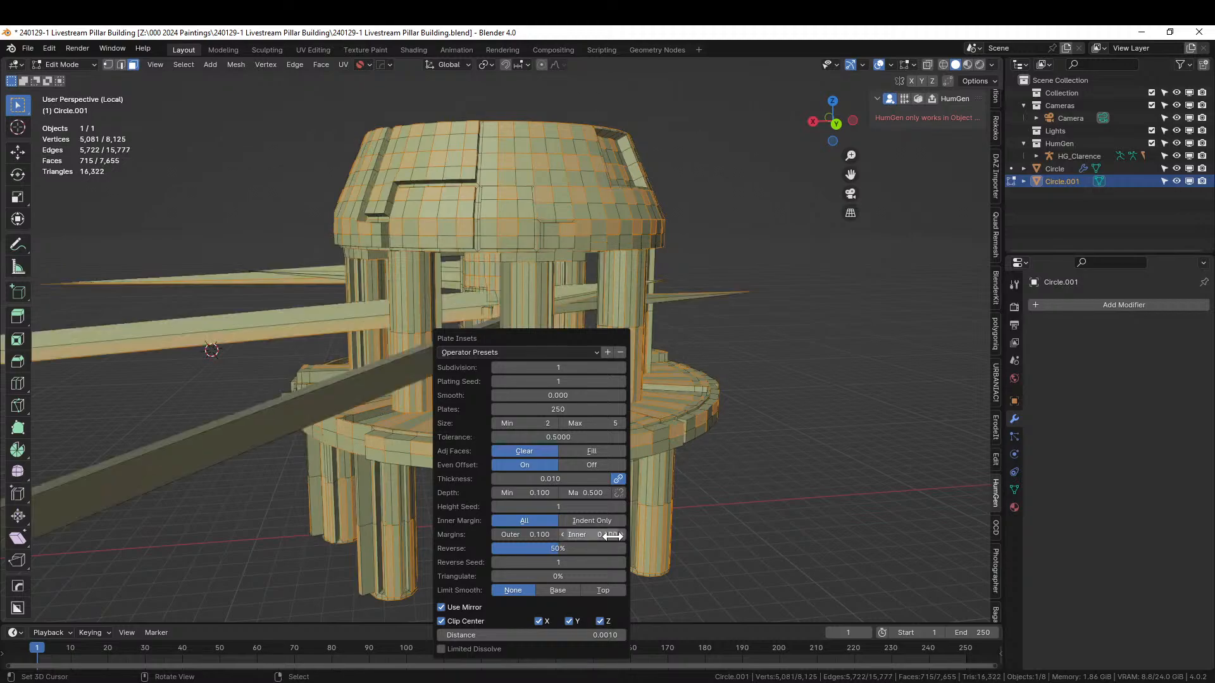
{"action": "key", "text": "Return"}
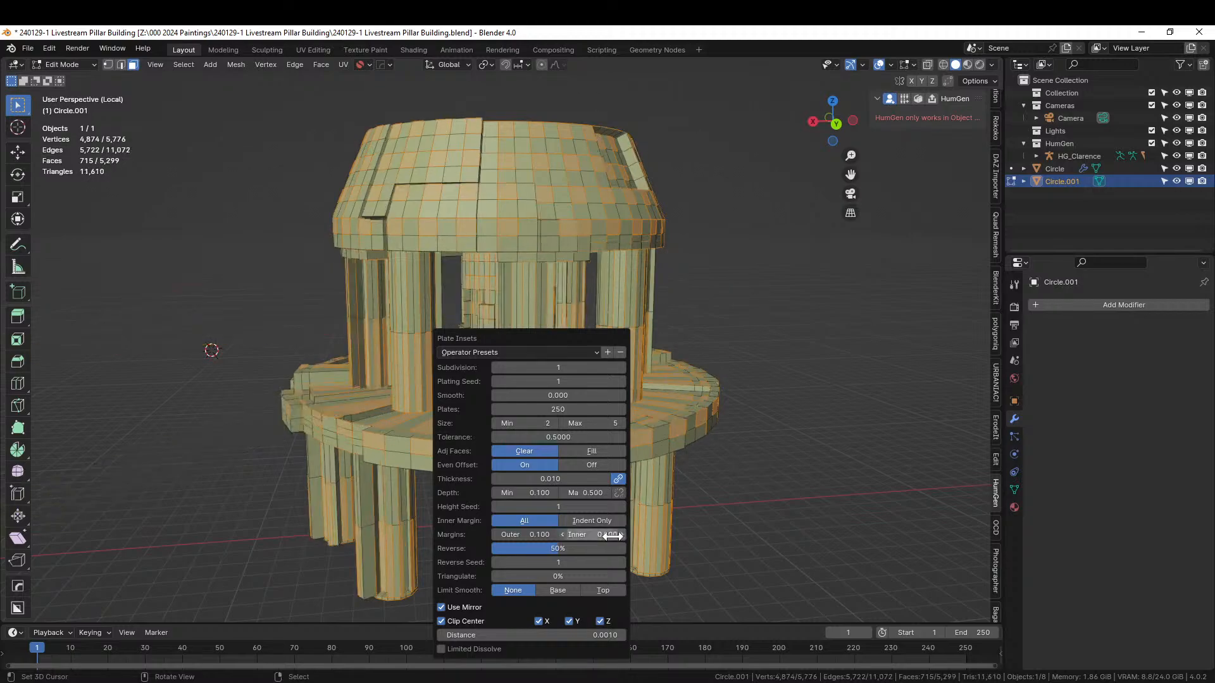
- Select the roof's flat top face and inset it repeatedly toward the centre to form concentric rings around a small circular face
{"action": "middle_click_drag", "start_coordinate": [555, 298], "coordinate": [497, 285]}
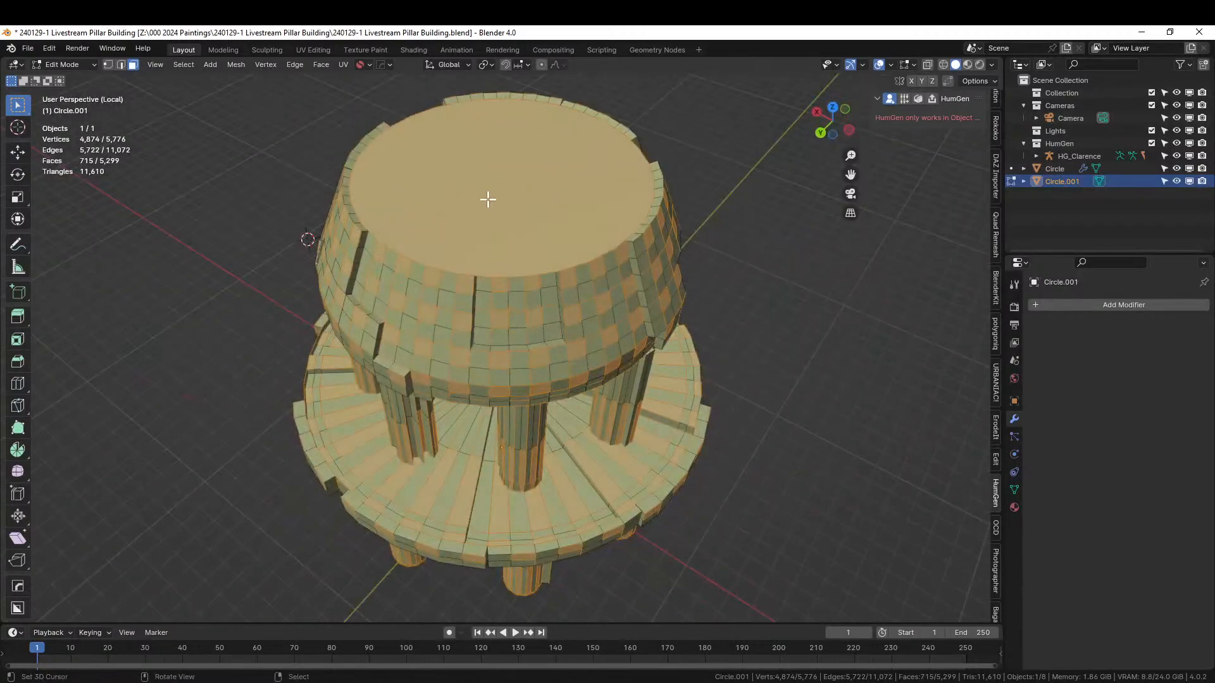
{"action": "right_click", "coordinate": [496, 197]}
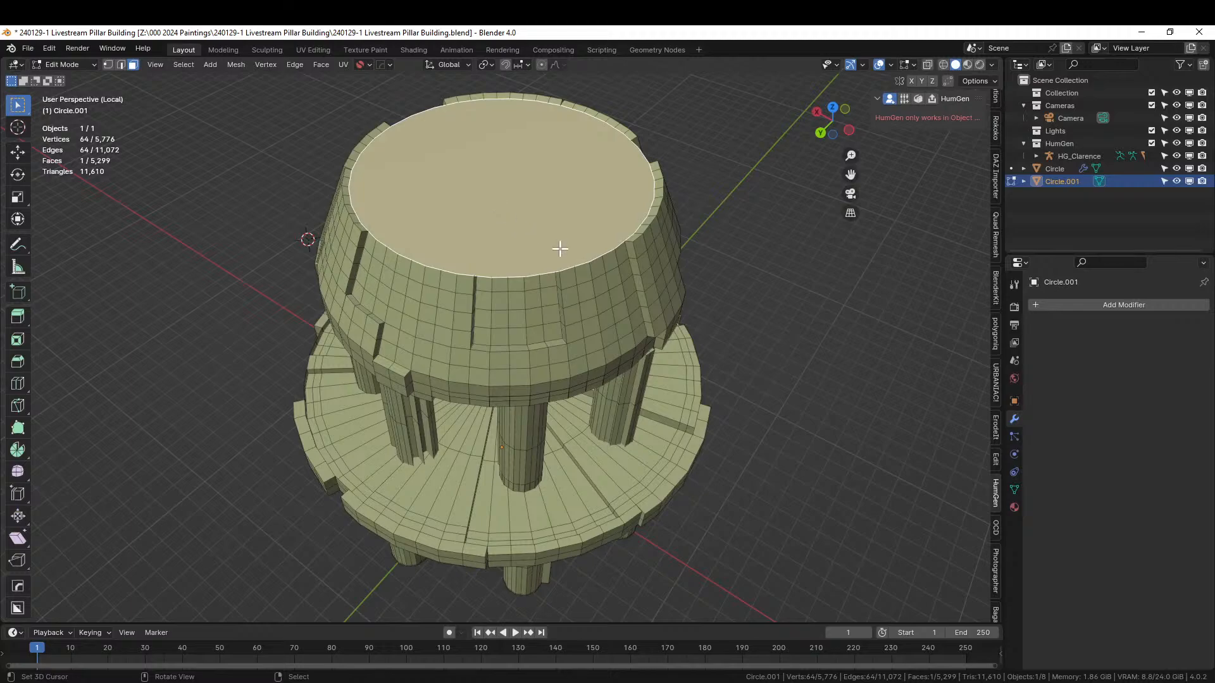
{"action": "key", "text": "KP_7"}
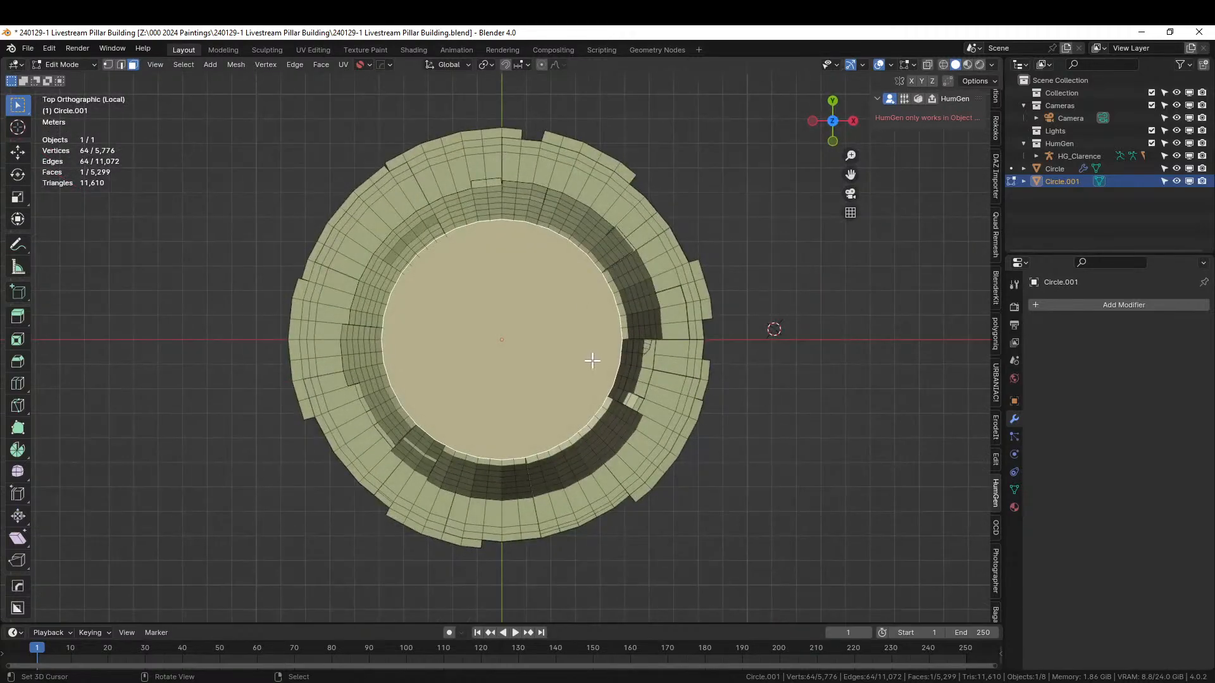
{"action": "key", "text": "i"}
{"action": "left_click", "coordinate": [577, 355]}
{"action": "key", "text": "i"}
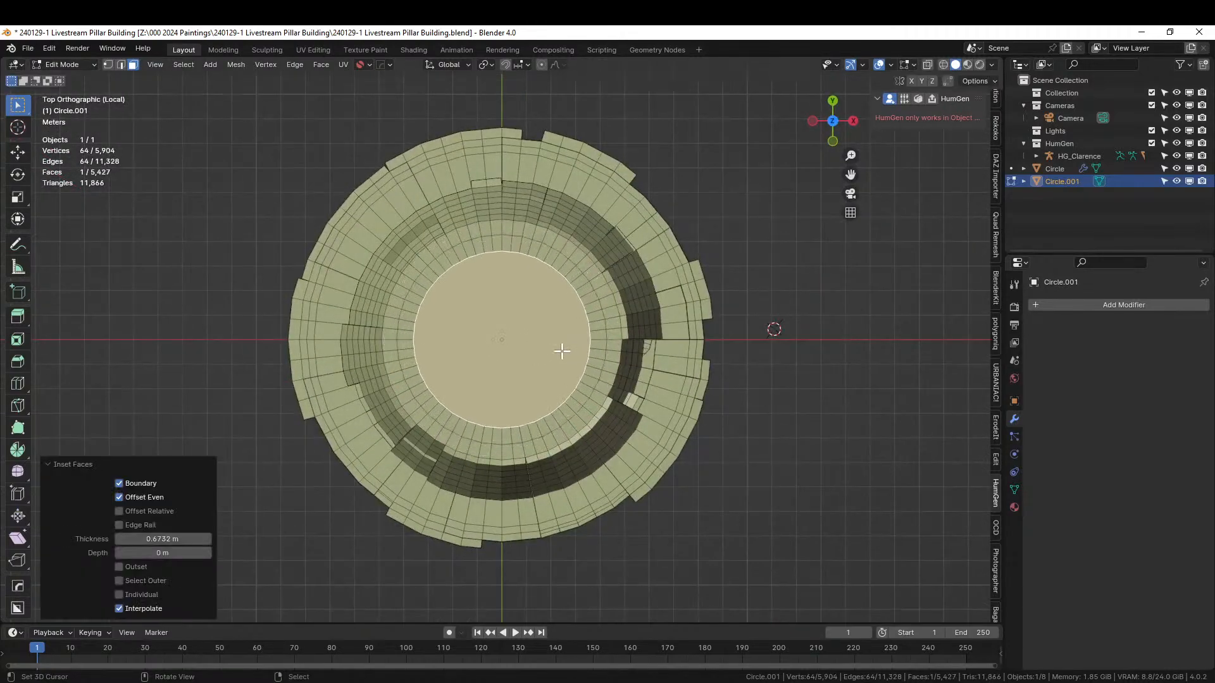
{"action": "left_click", "coordinate": [539, 345]}
{"action": "key", "text": "i"}
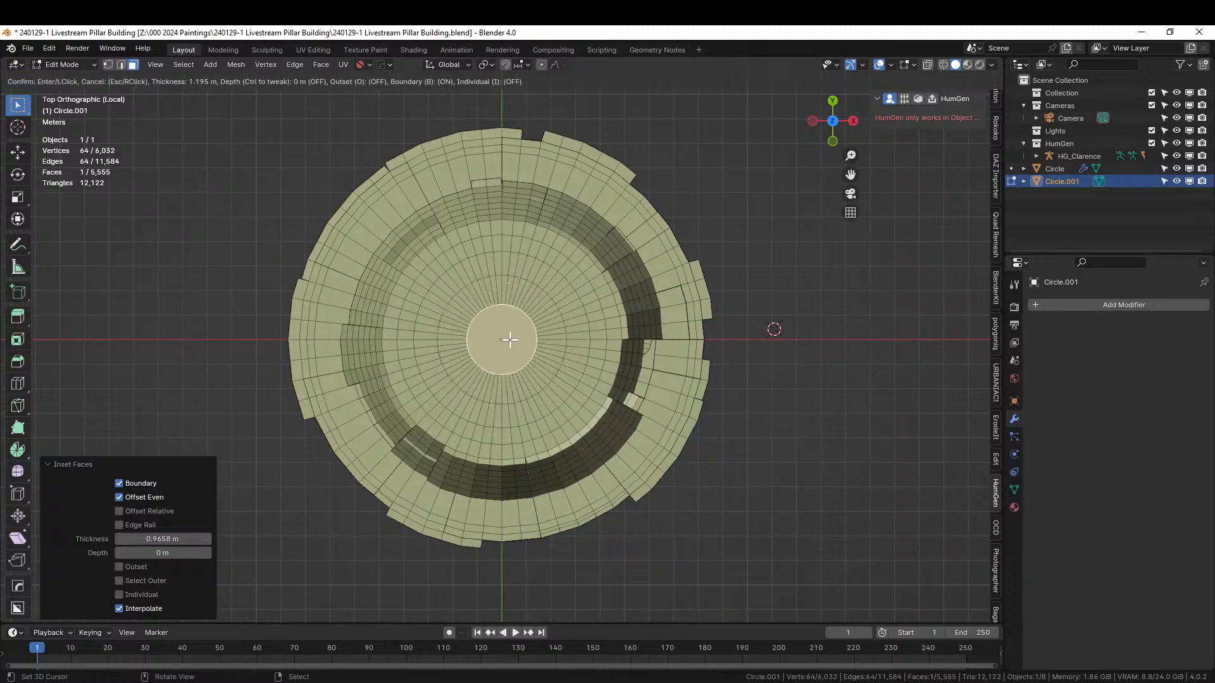
{"action": "left_click", "coordinate": [510, 340]}
- Grow the selection across all the roof-top rings and run Plate Insets on it with plating seed 2
{"action": "key", "text": "ctrl+KP_Add"}
{"action": "key", "text": "ctrl+KP_Add"}
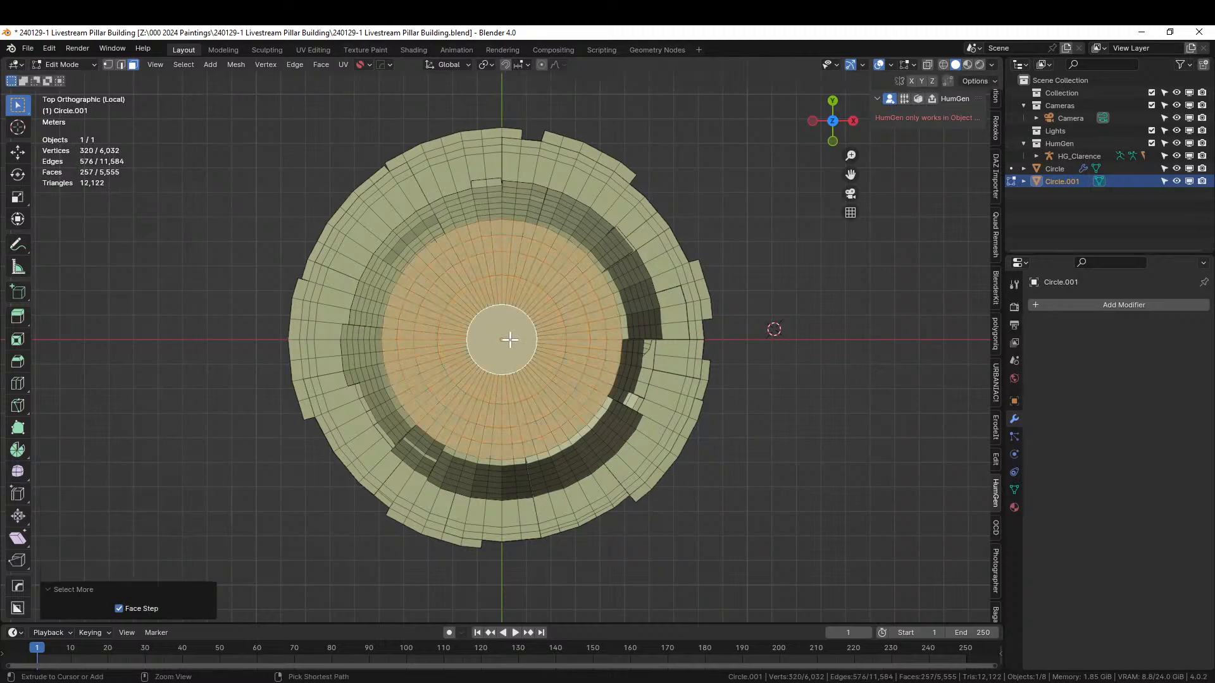
{"action": "middle_click_drag", "start_coordinate": [510, 340], "coordinate": [528, 271]}
{"action": "right_click", "coordinate": [525, 276]}
{"action": "mouse_move", "coordinate": [525, 276]}
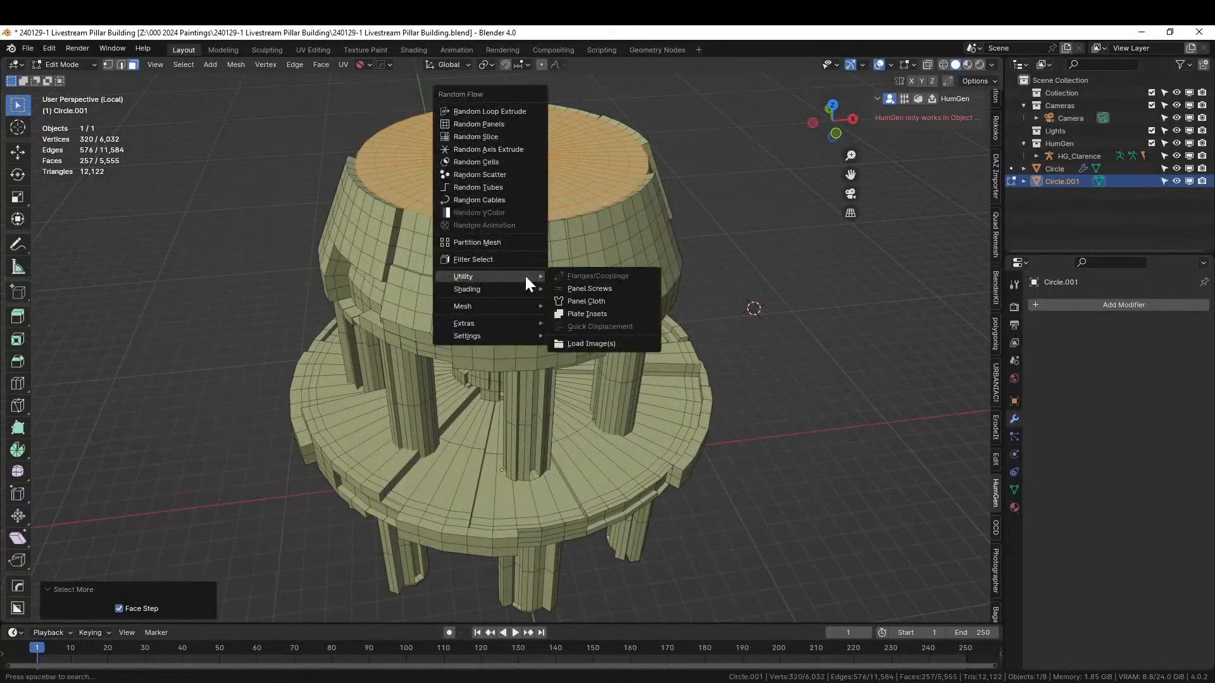
{"action": "left_click", "coordinate": [599, 313]}
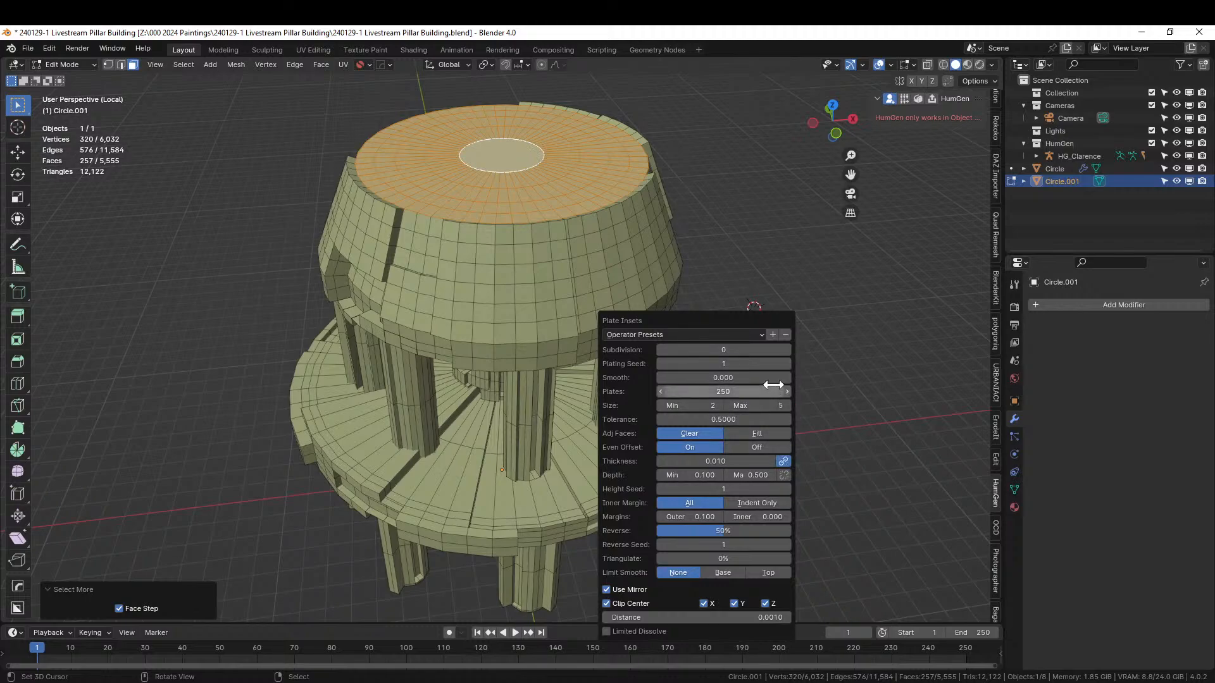
{"action": "left_click", "coordinate": [788, 364]}
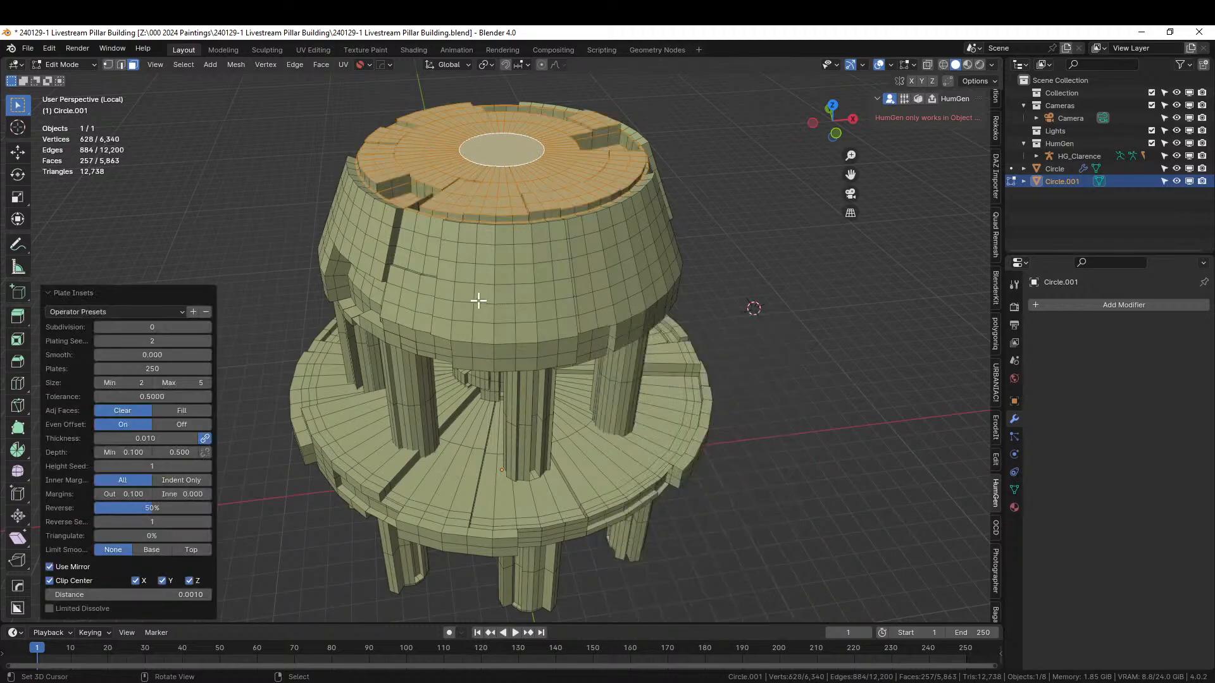
- Leave local view, scale the whole building mesh to about 0.94 horizontally with Z locked, and clear the selection
{"action": "middle_click_drag", "start_coordinate": [527, 320], "coordinate": [196, 306]}
{"action": "left_click", "coordinate": [754, 283]}
{"action": "key", "text": "KP_Divide"}
{"action": "middle_click_drag", "start_coordinate": [364, 367], "coordinate": [554, 426]}
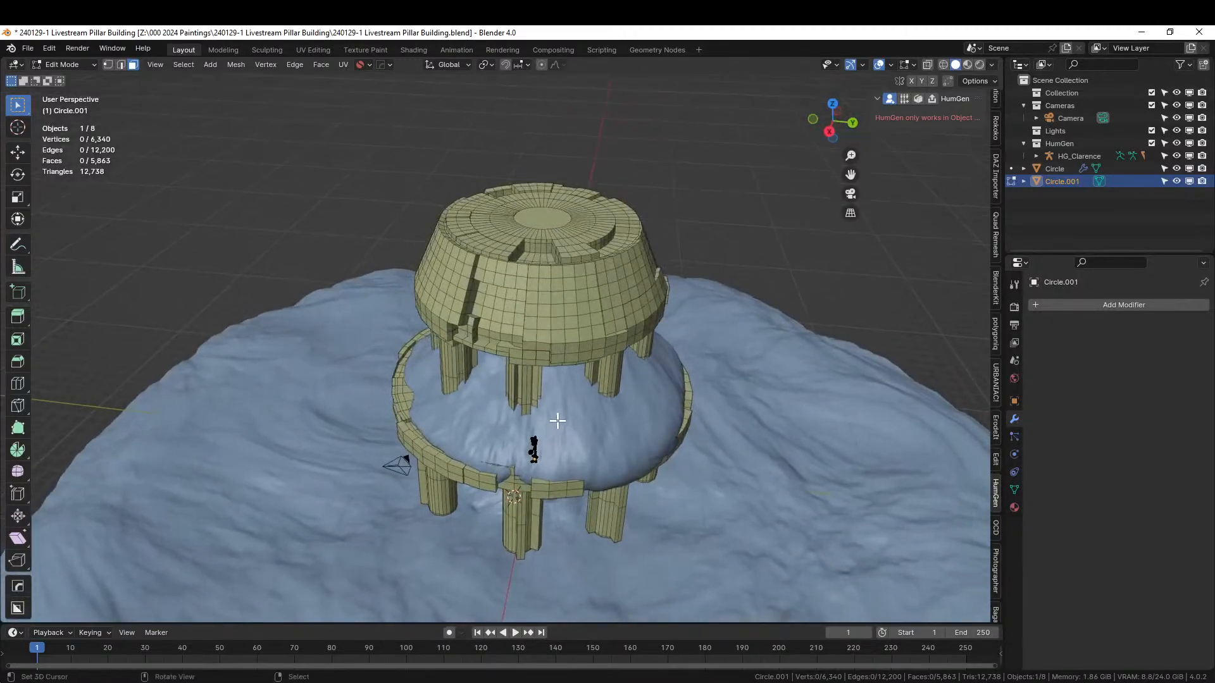
{"action": "key", "text": "a"}
{"action": "key", "text": "s"}
{"action": "key", "text": "shift+z"}
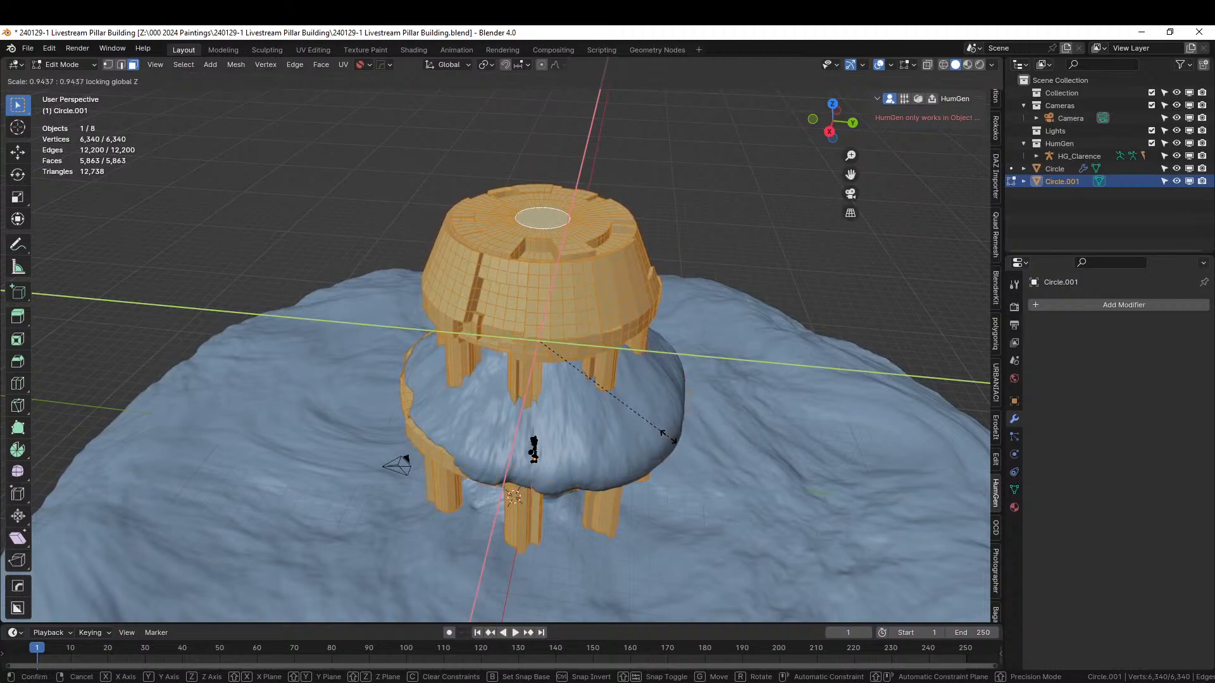
{"action": "left_click", "coordinate": [668, 438]}
{"action": "middle_click_drag", "start_coordinate": [670, 440], "coordinate": [559, 410]}
{"action": "middle_click_drag", "start_coordinate": [443, 406], "coordinate": [369, 352]}
{"action": "left_click", "coordinate": [698, 198]}
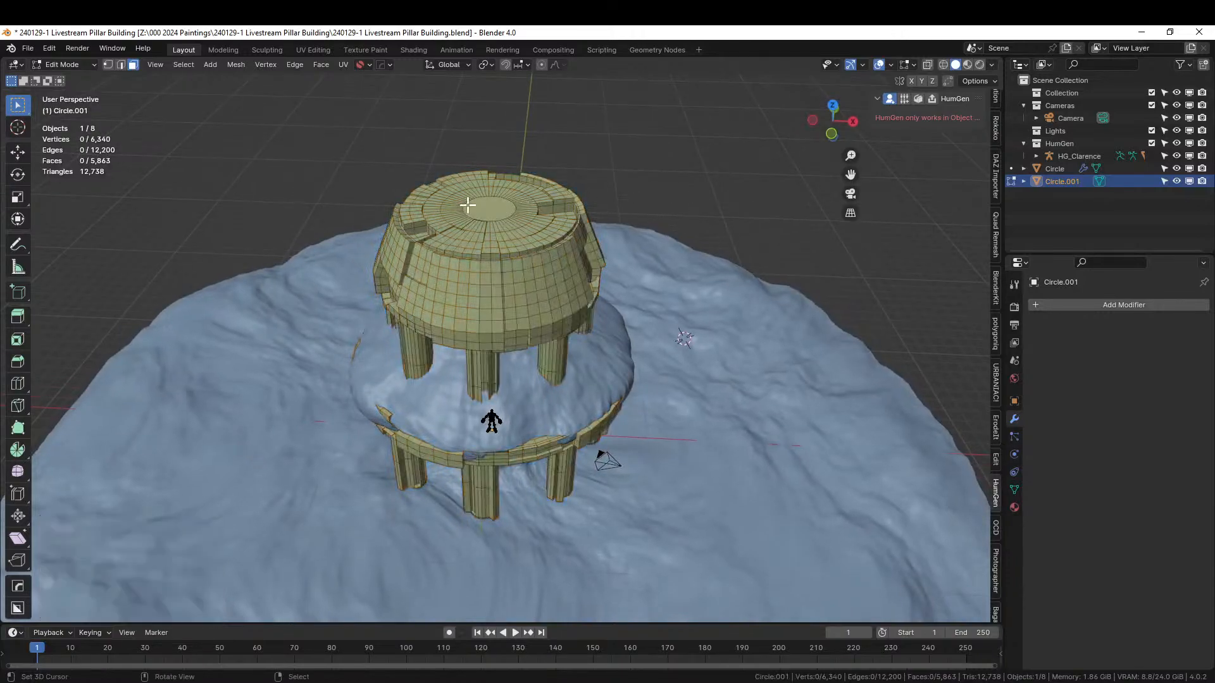
- Raise the roof's central circular face along Z by about 0.91 m and again by about 1.56 m, and save the file
{"action": "key", "text": "g"}
{"action": "key", "text": "z"}
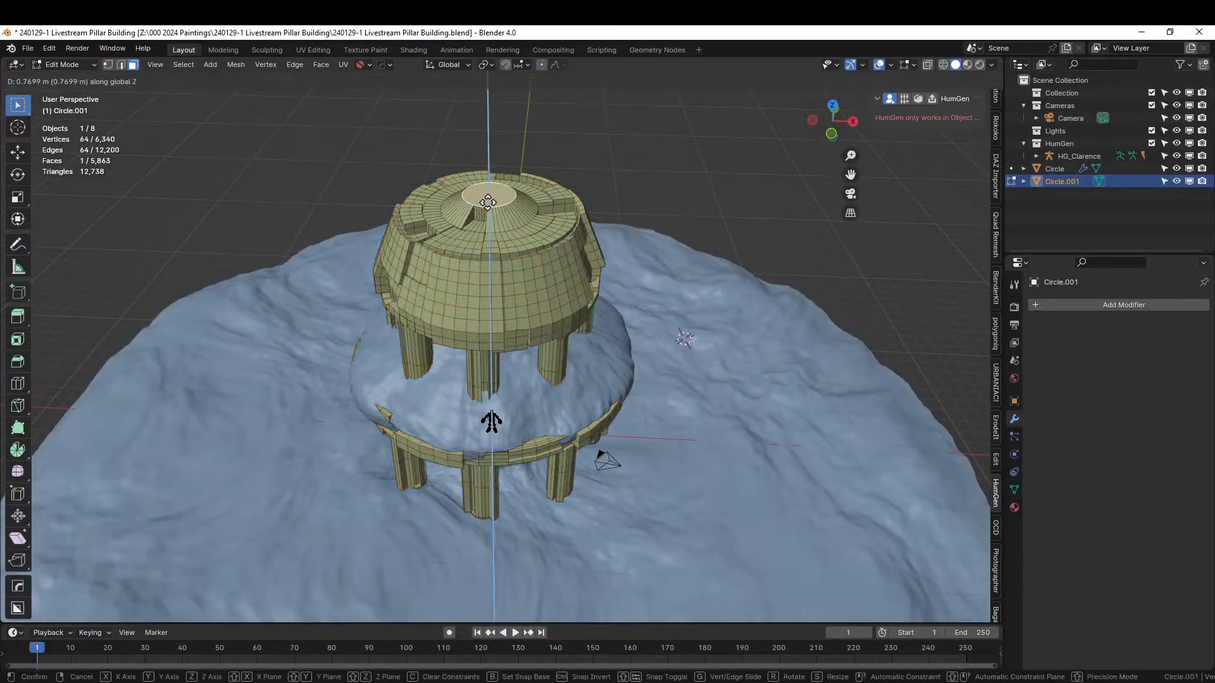
{"action": "left_click", "coordinate": [487, 200]}
{"action": "middle_click_drag", "start_coordinate": [515, 199], "coordinate": [434, 147]}
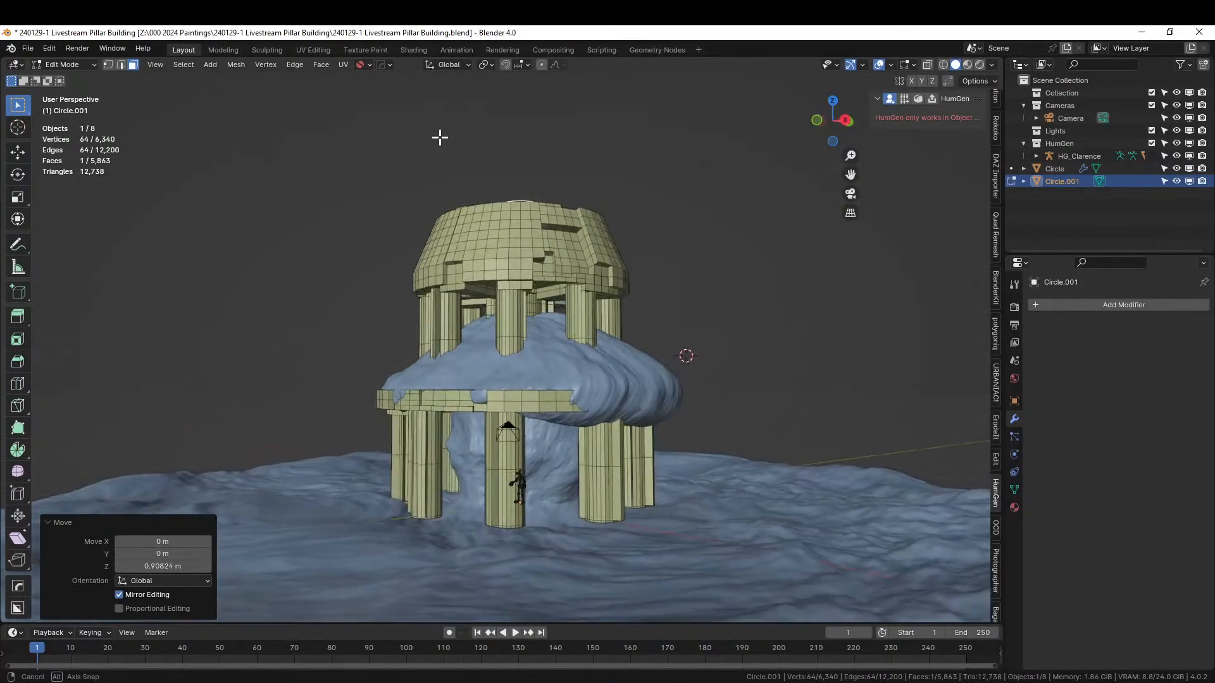
{"action": "key", "text": "g"}
{"action": "key", "text": "z"}
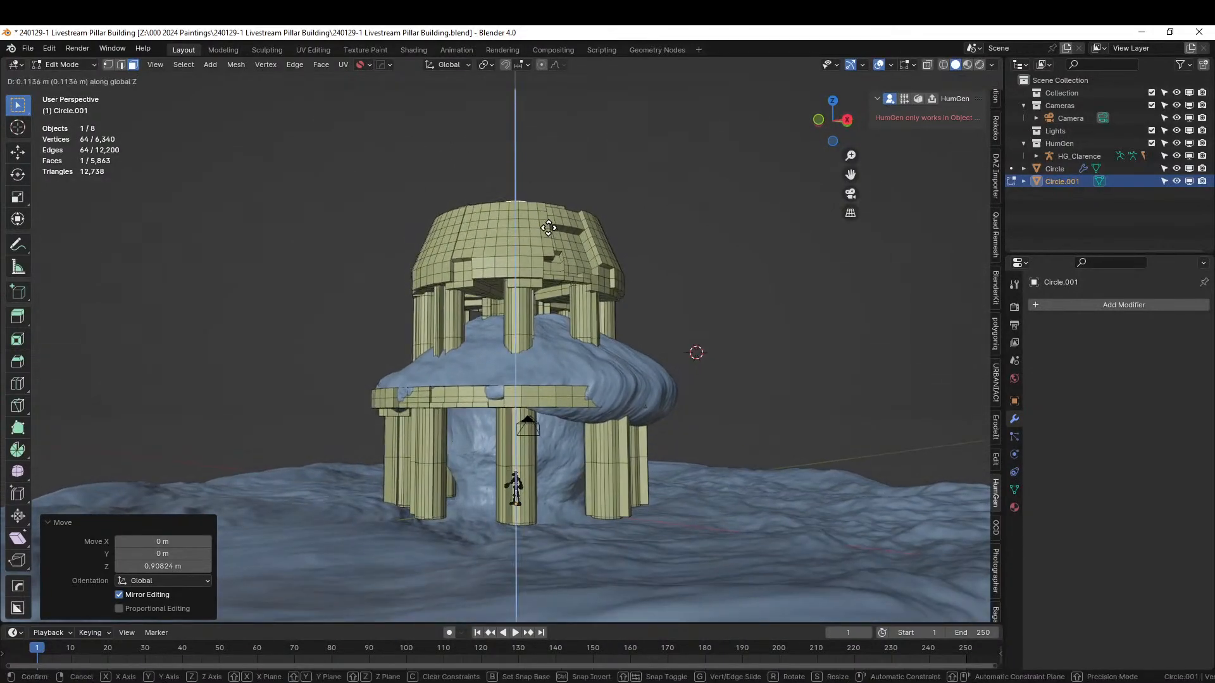
{"action": "left_click", "coordinate": [550, 205]}
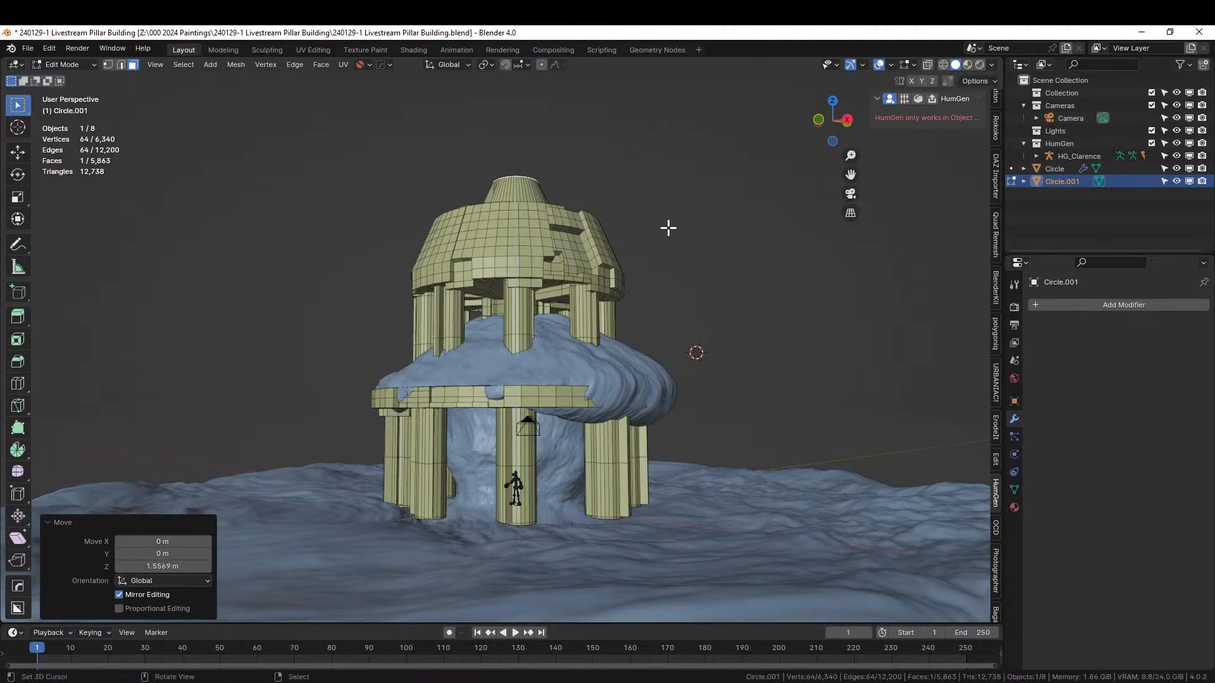
{"action": "middle_click_drag", "start_coordinate": [669, 228], "coordinate": [681, 351]}
{"action": "key", "text": "ctrl+s"}
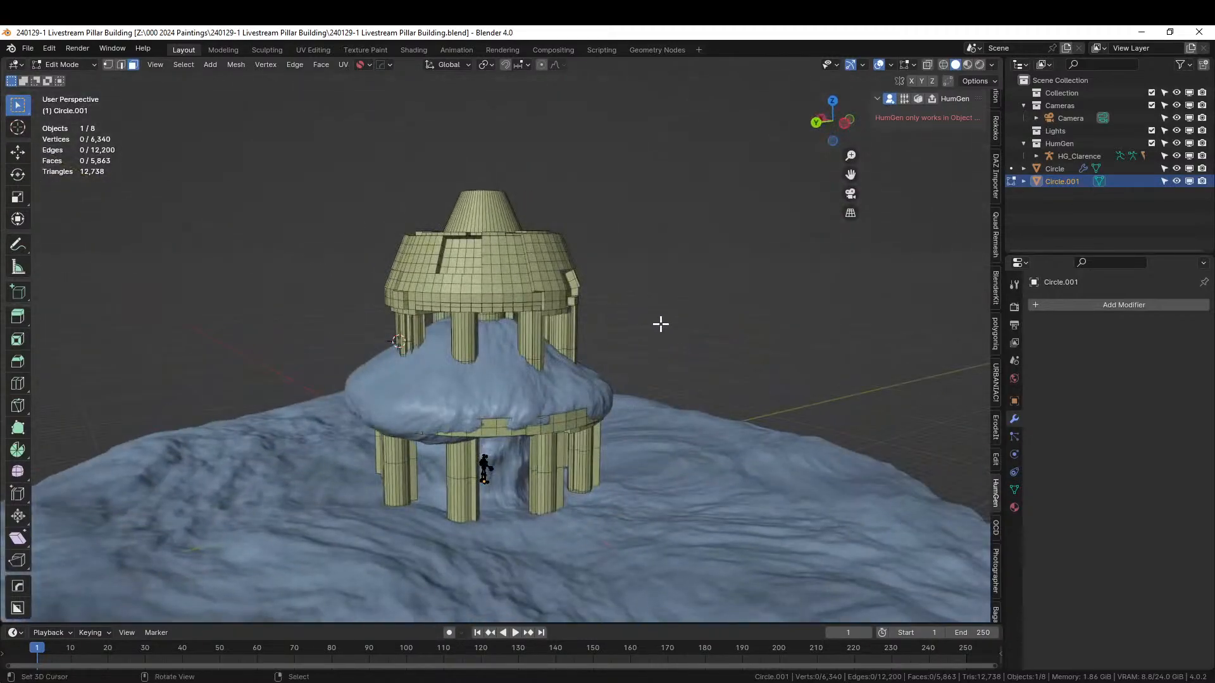
- Run Erode It on the building in Object Mode and set the erosion resolution to 5
{"action": "key", "text": "Tab"}
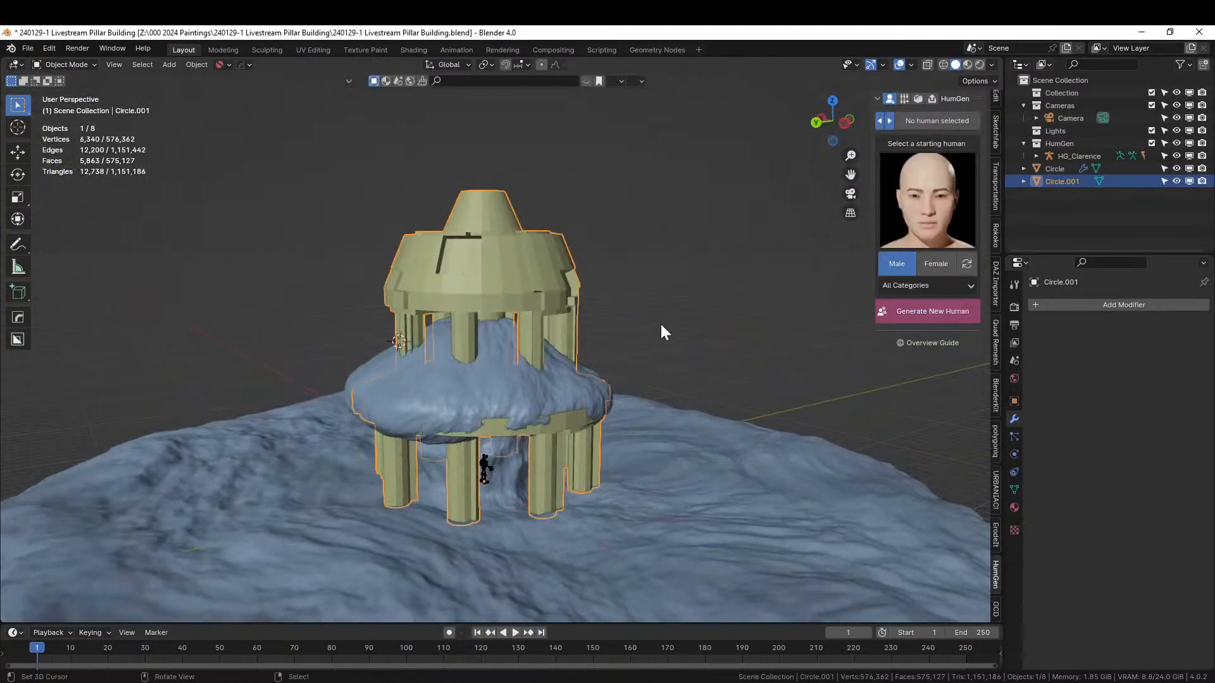
{"action": "left_click", "coordinate": [997, 535]}
{"action": "left_click", "coordinate": [926, 247]}
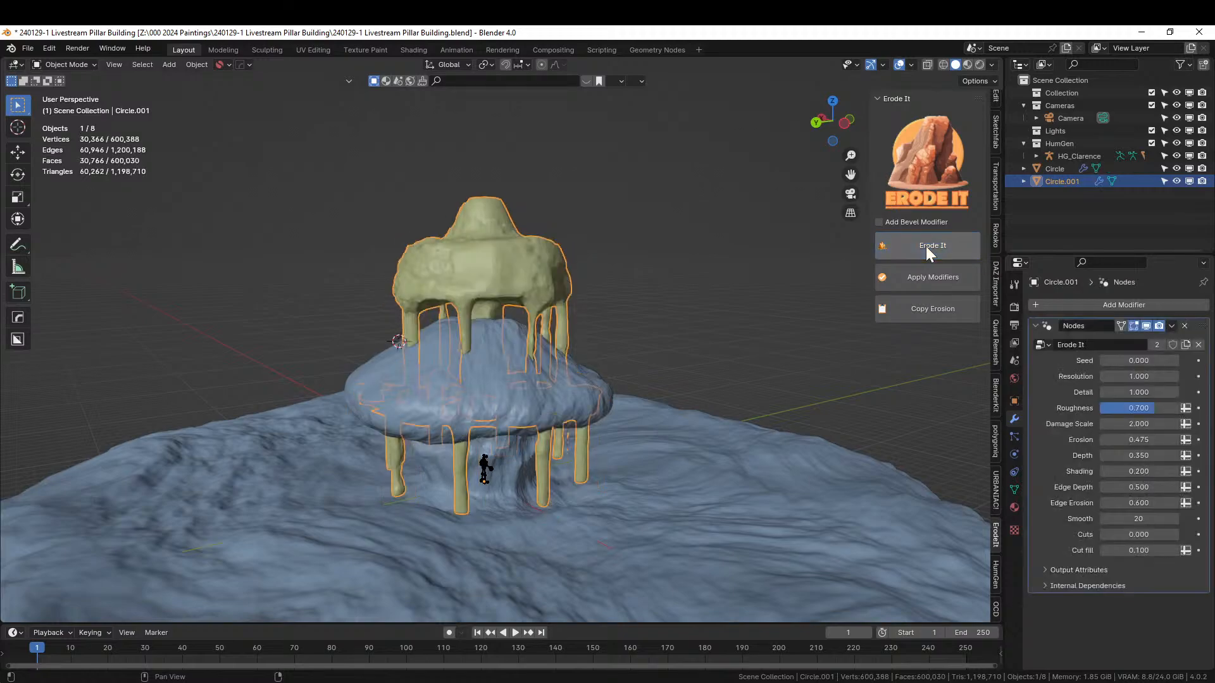
{"action": "middle_click_drag", "start_coordinate": [546, 176], "coordinate": [311, 230]}
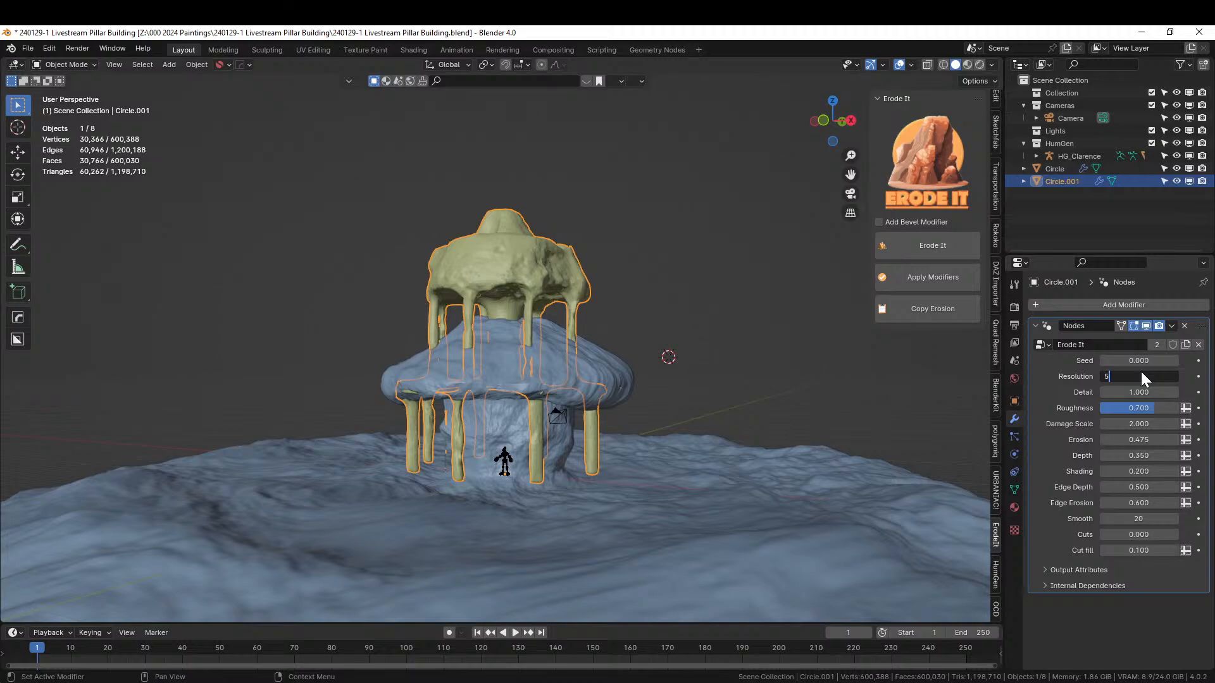
{"action": "key", "text": "Return"}
{"action": "scroll", "coordinate": [718, 231], "scroll_direction": "up", "scroll_amount": 3}
{"action": "middle_click_drag", "start_coordinate": [717, 232], "coordinate": [614, 243]}
{"action": "middle_click_drag", "start_coordinate": [591, 233], "coordinate": [443, 251]}
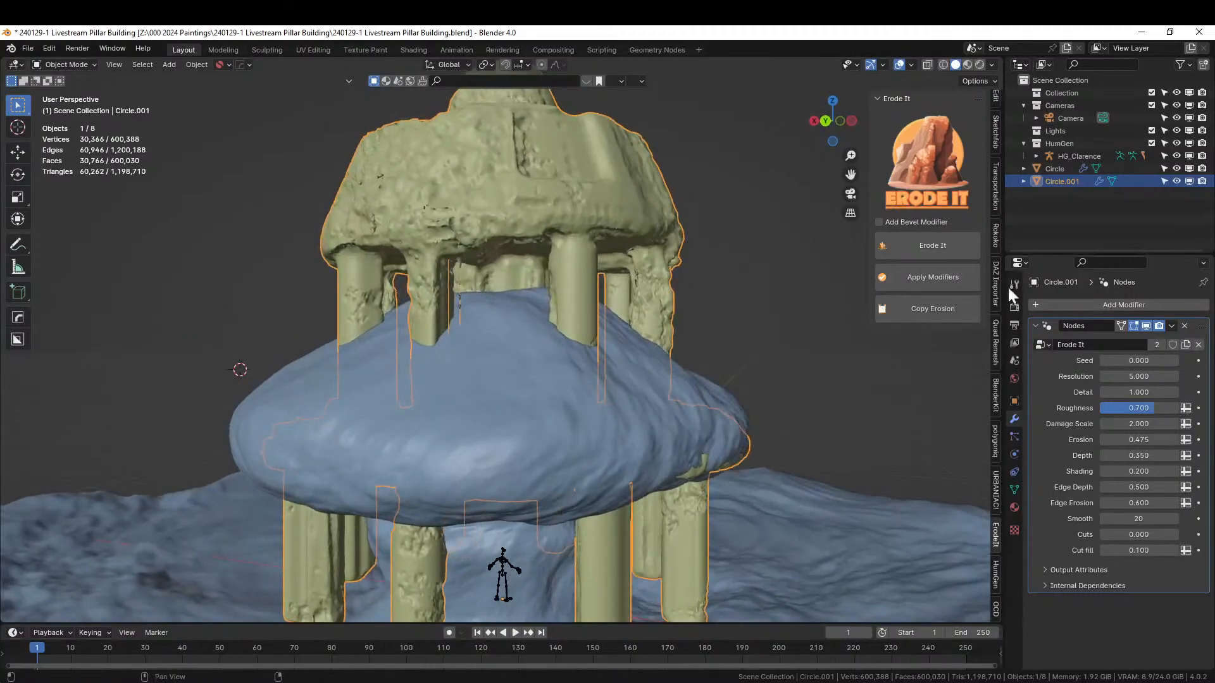
- Turn off the erosion modifier's viewport display and isolate the building mesh in Edit Mode, seen from below
{"action": "left_click", "coordinate": [1146, 325]}
{"action": "scroll", "coordinate": [674, 362], "scroll_direction": "down", "scroll_amount": 4}
{"action": "scroll", "coordinate": [683, 350], "scroll_direction": "down", "scroll_amount": 2}
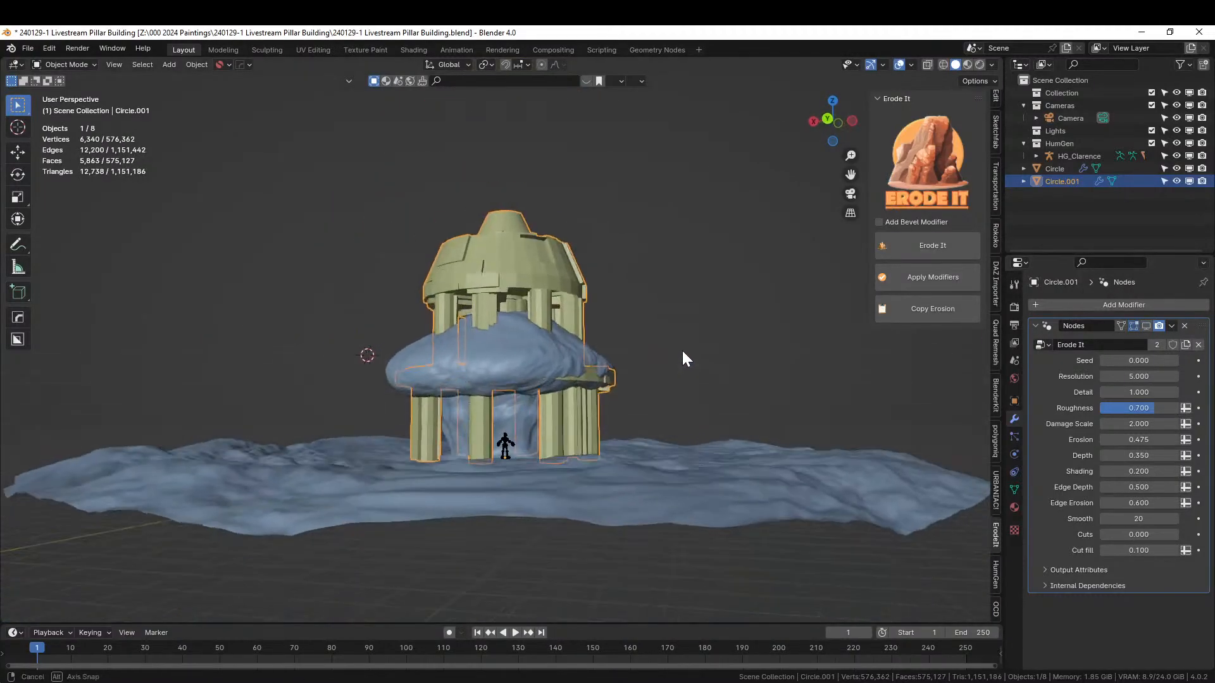
{"action": "key", "text": "KP_Divide"}
{"action": "middle_click_drag", "start_coordinate": [682, 350], "coordinate": [575, 362]}
{"action": "key", "text": "Tab"}
- Select the bottom faces of all lower pillars by coplanar similarity and extrude them downward to lengthen the pillars
{"action": "left_click", "coordinate": [583, 378]}
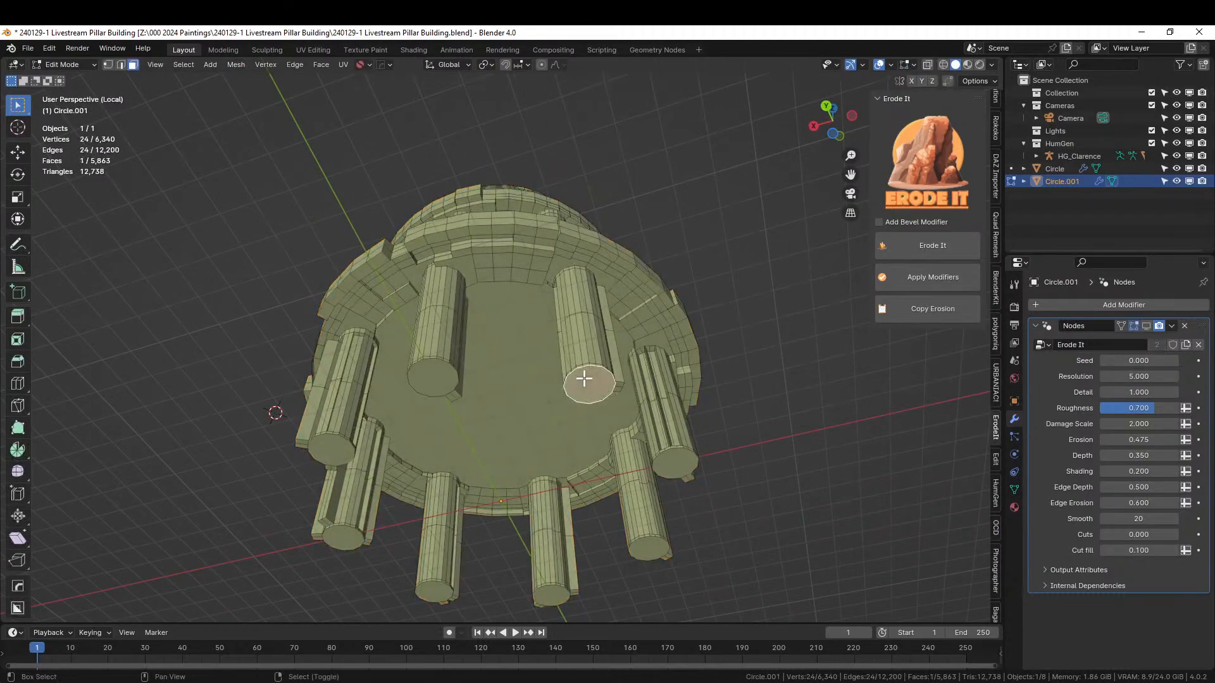
{"action": "key", "text": "shift+g"}
{"action": "left_click", "coordinate": [583, 378]}
{"action": "key", "text": "e"}
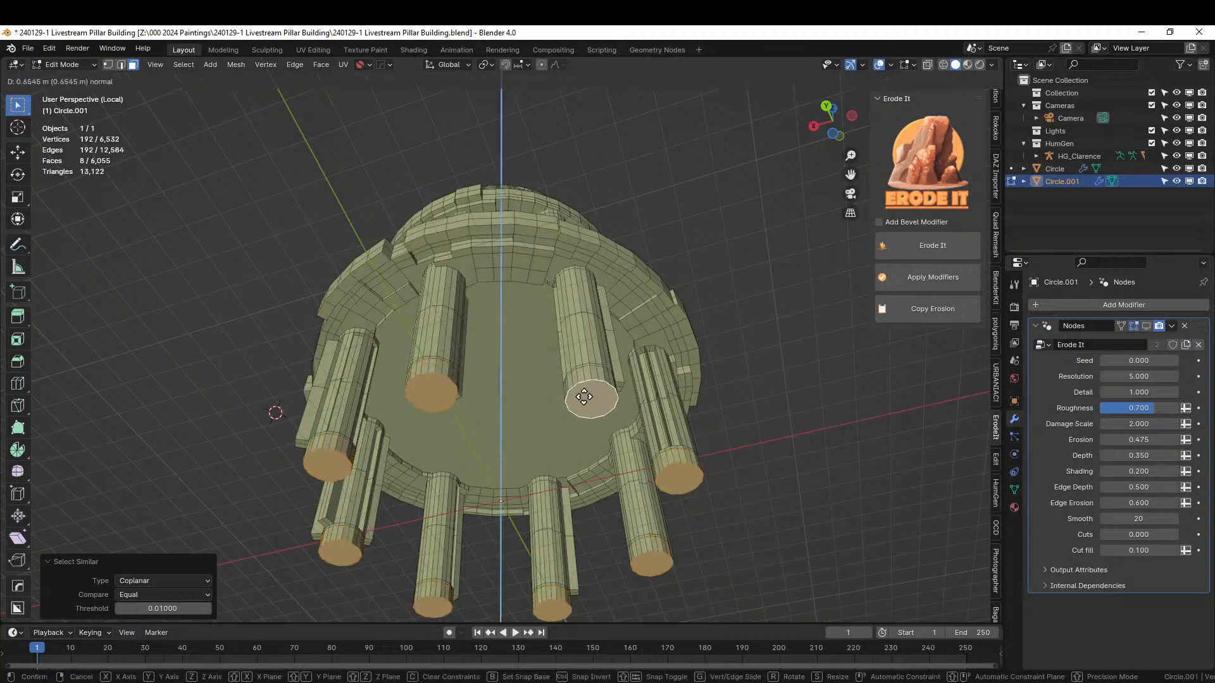
{"action": "left_click", "coordinate": [582, 415]}
- Return to Object Mode with the erosion modifier displayed again, and leave local view to show the full scene
{"action": "key", "text": "Tab"}
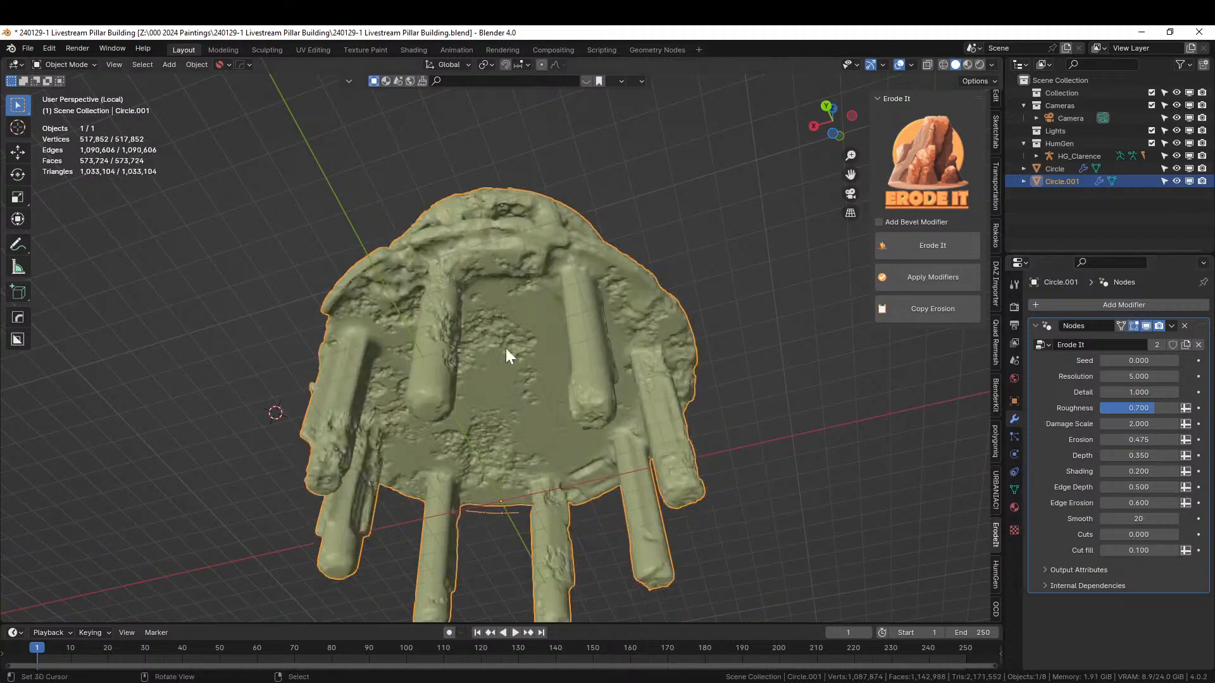
{"action": "middle_click_drag", "start_coordinate": [477, 375], "coordinate": [266, 446]}
{"action": "key", "text": "KP_Divide"}
{"action": "scroll", "coordinate": [416, 434], "scroll_direction": "up", "scroll_amount": 2}
{"action": "middle_click_drag", "start_coordinate": [751, 440], "coordinate": [525, 441]}
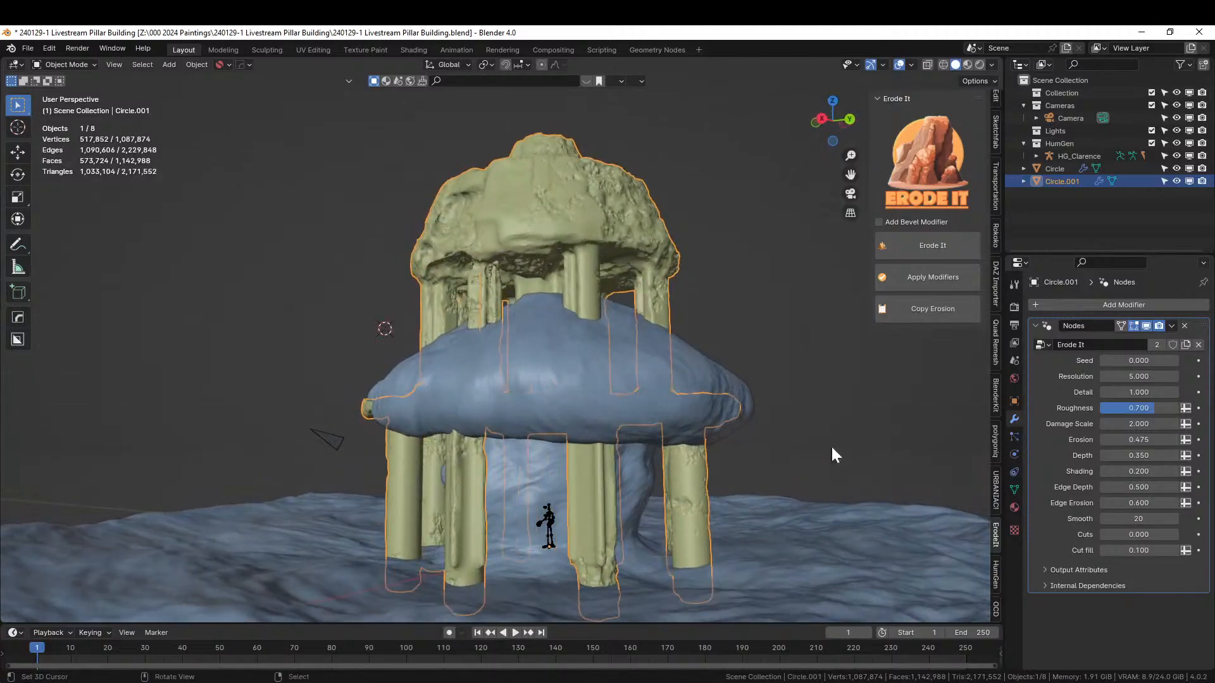
- Set the building's Erode It resolution to 8 and check the finer erosion detail
{"action": "left_click", "coordinate": [1130, 376]}
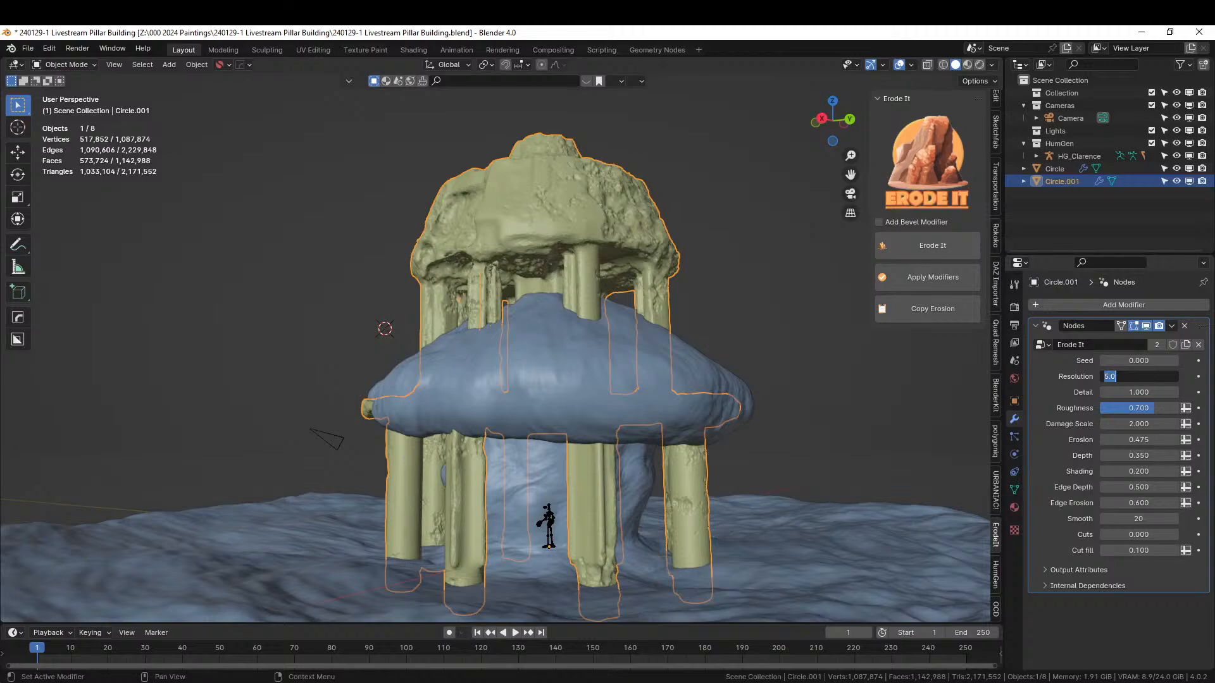
{"action": "type", "text": "8"}
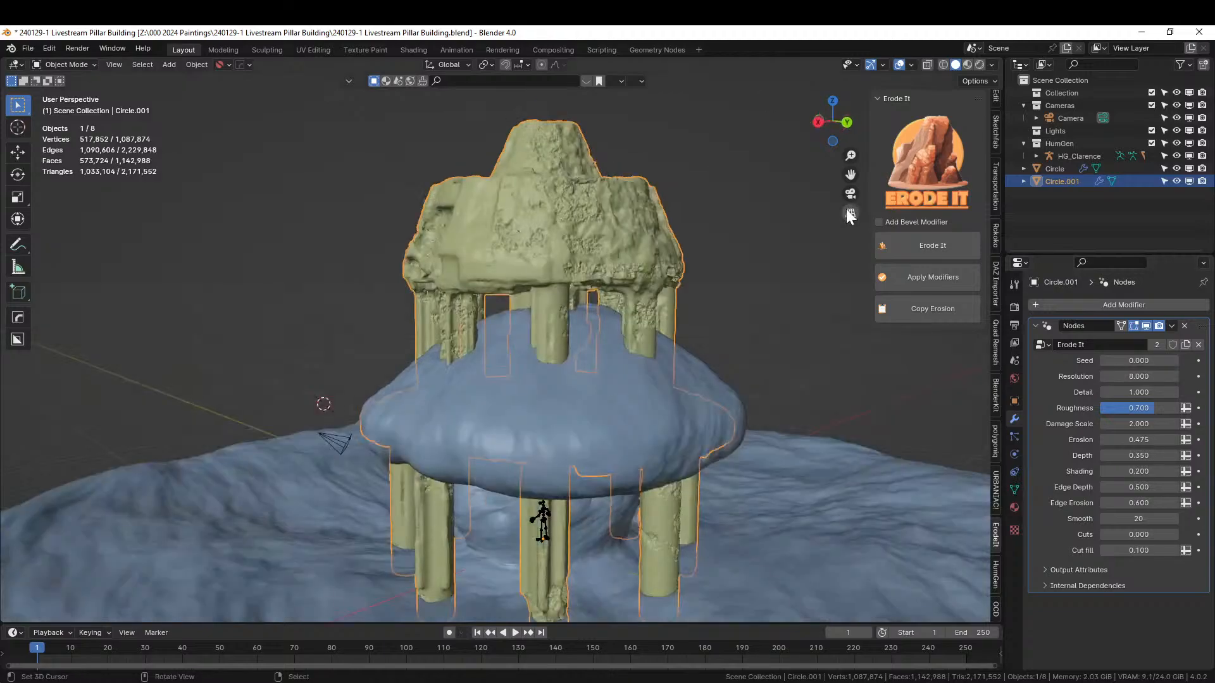
{"action": "middle_click_drag", "start_coordinate": [838, 213], "coordinate": [822, 272]}
{"action": "scroll", "coordinate": [772, 291], "scroll_direction": "up", "scroll_amount": 4}
{"action": "scroll", "coordinate": [744, 248], "scroll_direction": "down", "scroll_amount": 4}
- Set the Erode It smooth value to 25 and apply the building's modifiers
{"action": "left_click", "coordinate": [1138, 519]}
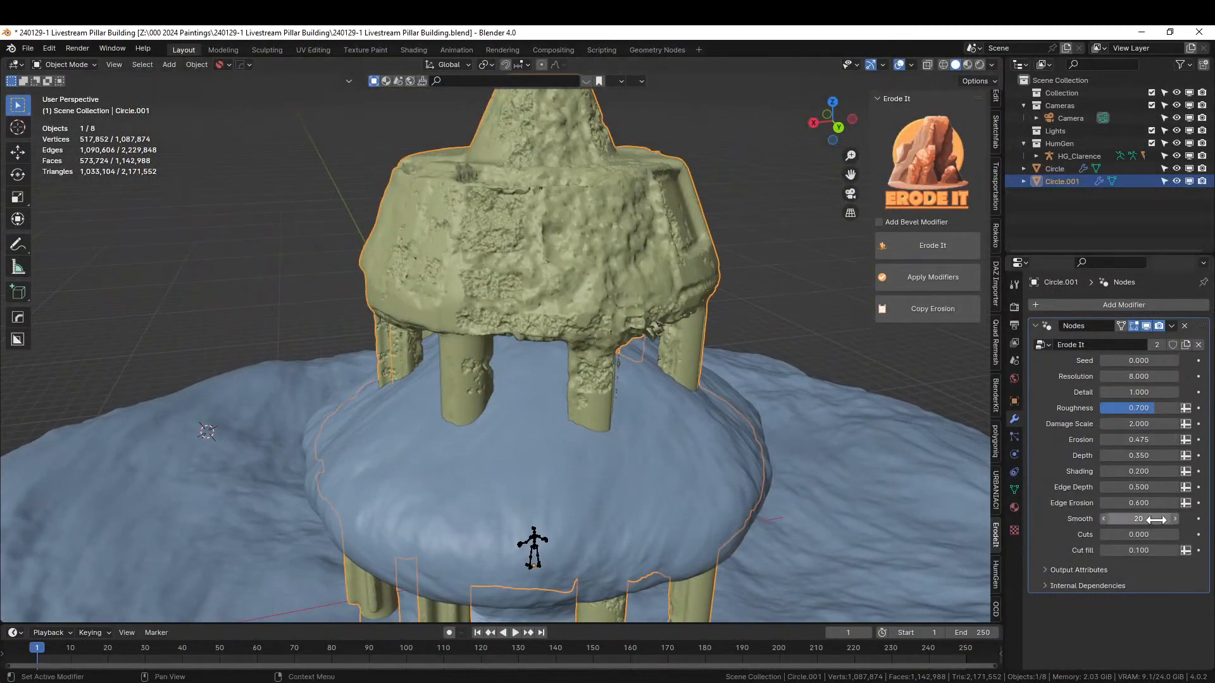
{"action": "type", "text": "25"}
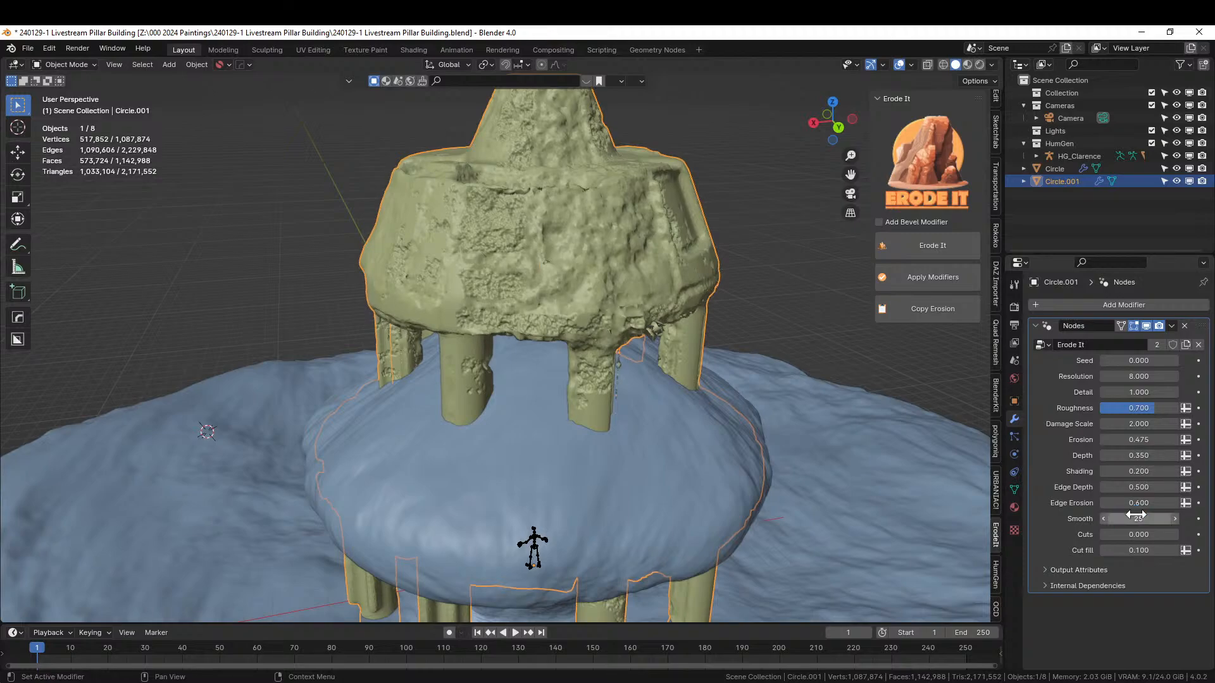
{"action": "middle_click_drag", "start_coordinate": [650, 480], "coordinate": [975, 419]}
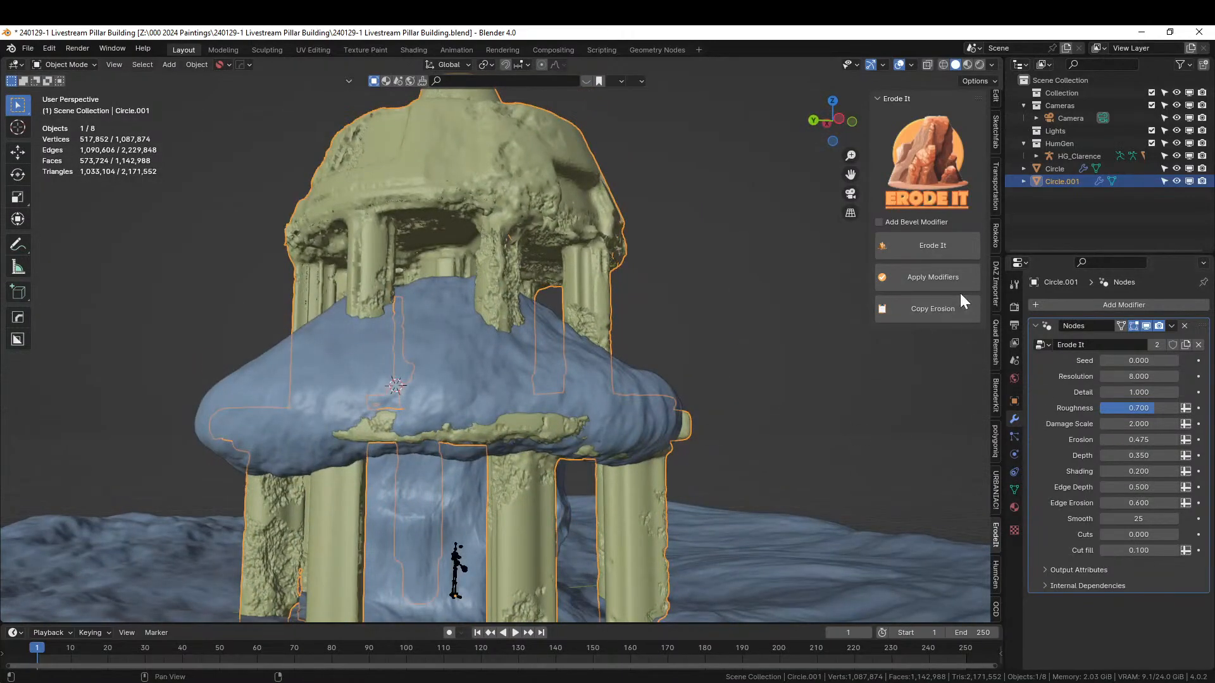
{"action": "left_click", "coordinate": [943, 279]}
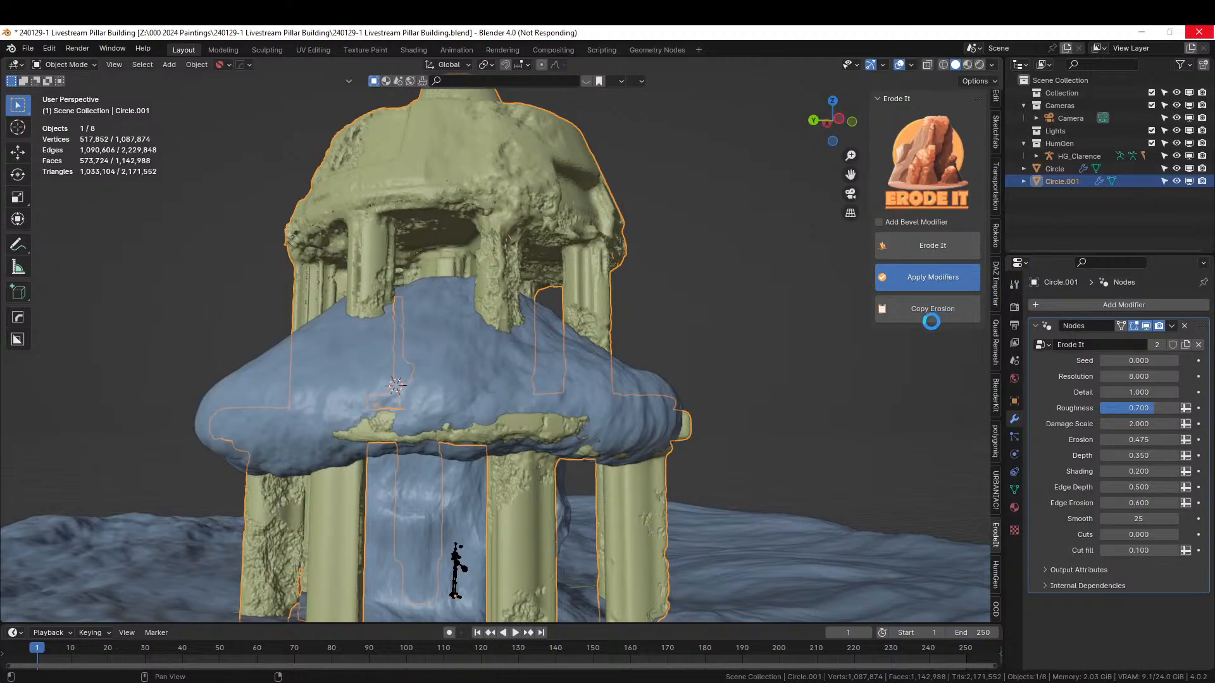
{"action": "middle_click_drag", "start_coordinate": [785, 360], "coordinate": [476, 278]}
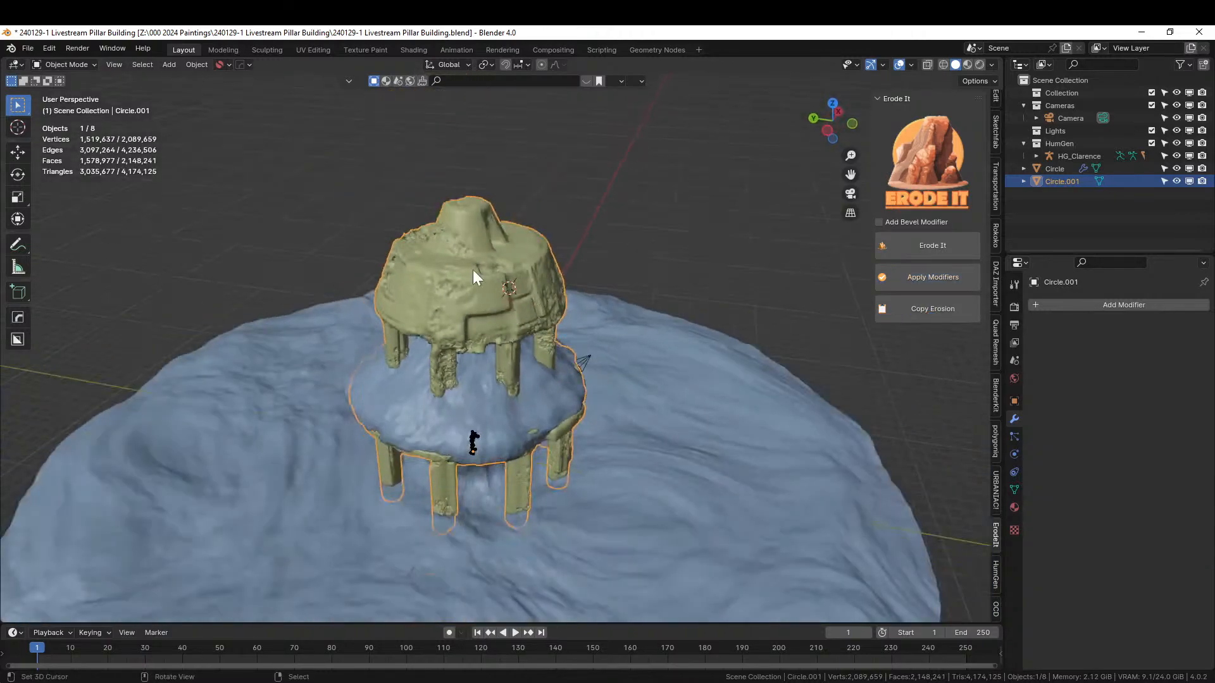
- Add a Decimate modifier to the eroded building, set its ratio to 0.25 and apply it
{"action": "left_click", "coordinate": [1092, 309]}
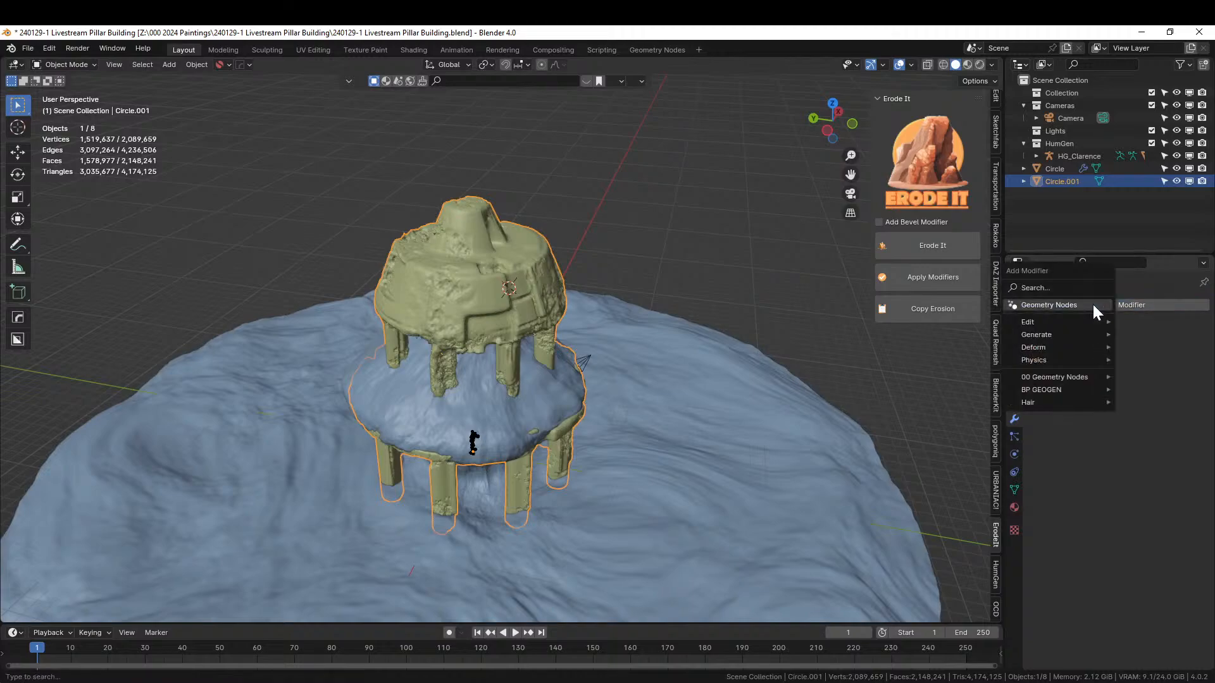
{"action": "mouse_move", "coordinate": [1045, 336]}
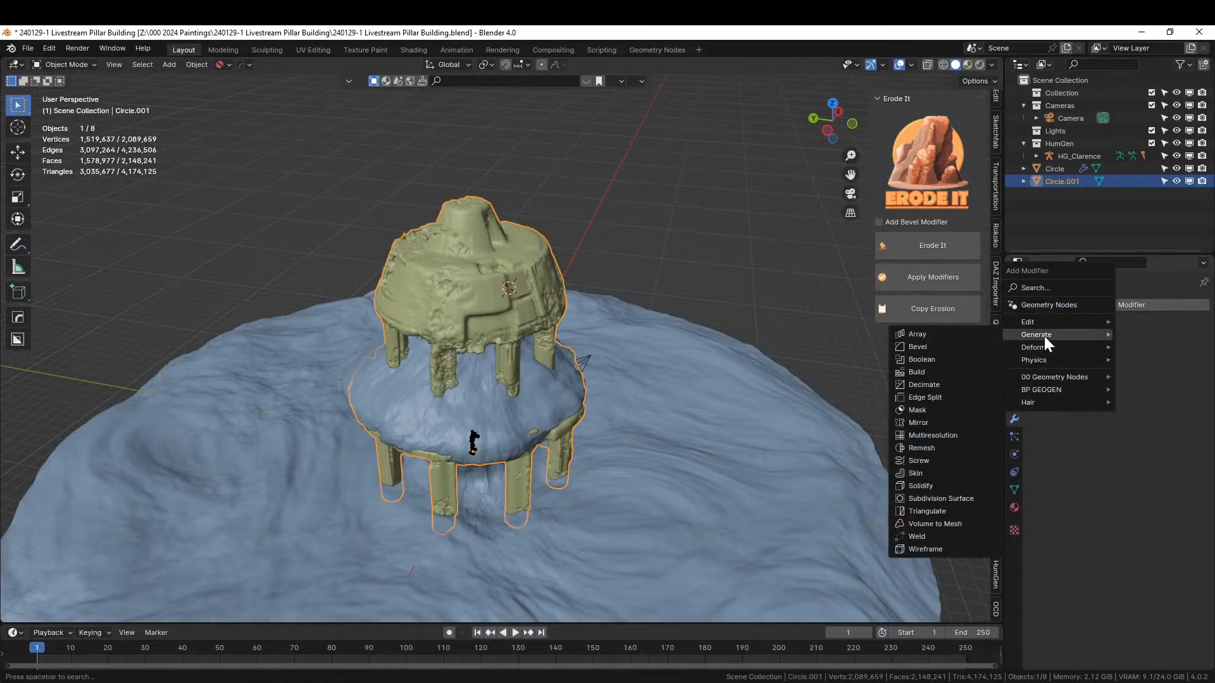
{"action": "left_click", "coordinate": [962, 382]}
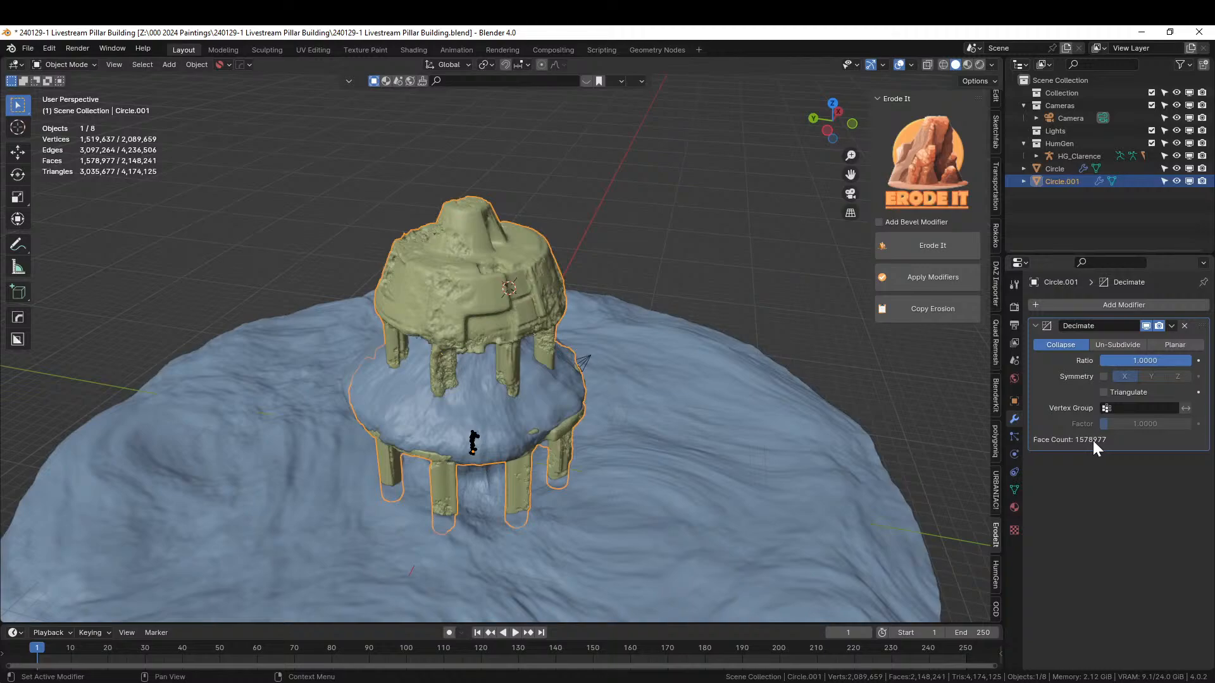
{"action": "double_click", "coordinate": [1141, 360]}
{"action": "type", "text": ".25"}
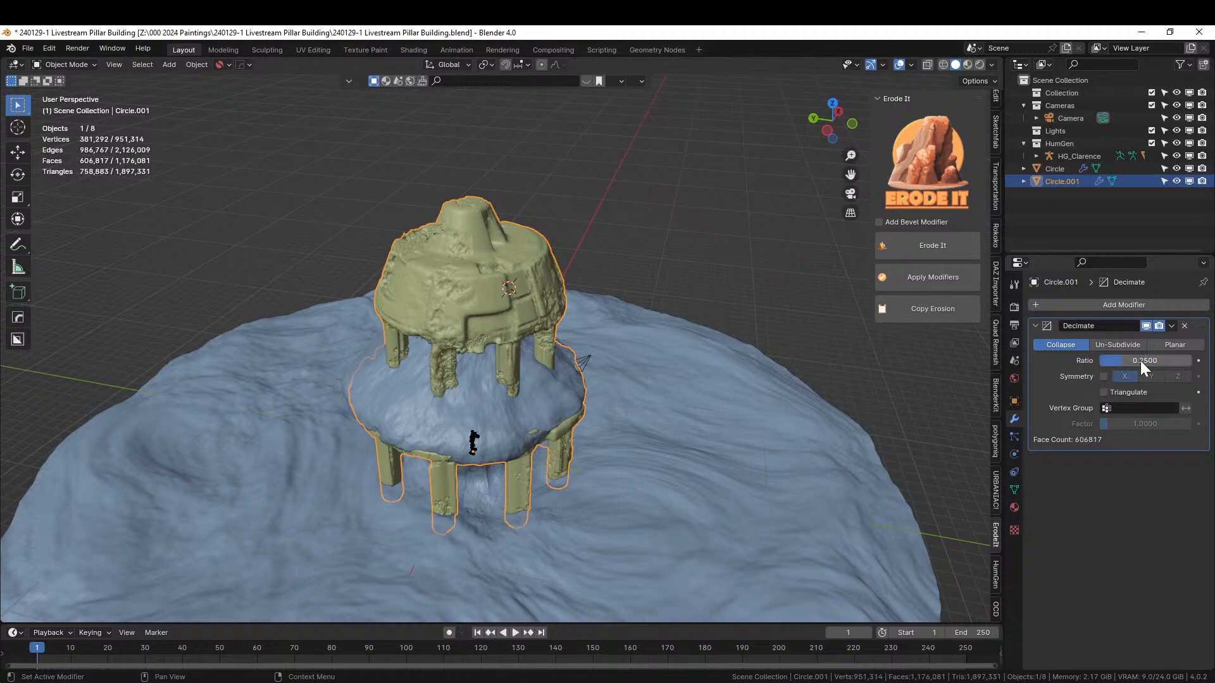
{"action": "middle_click_drag", "start_coordinate": [733, 444], "coordinate": [621, 437]}
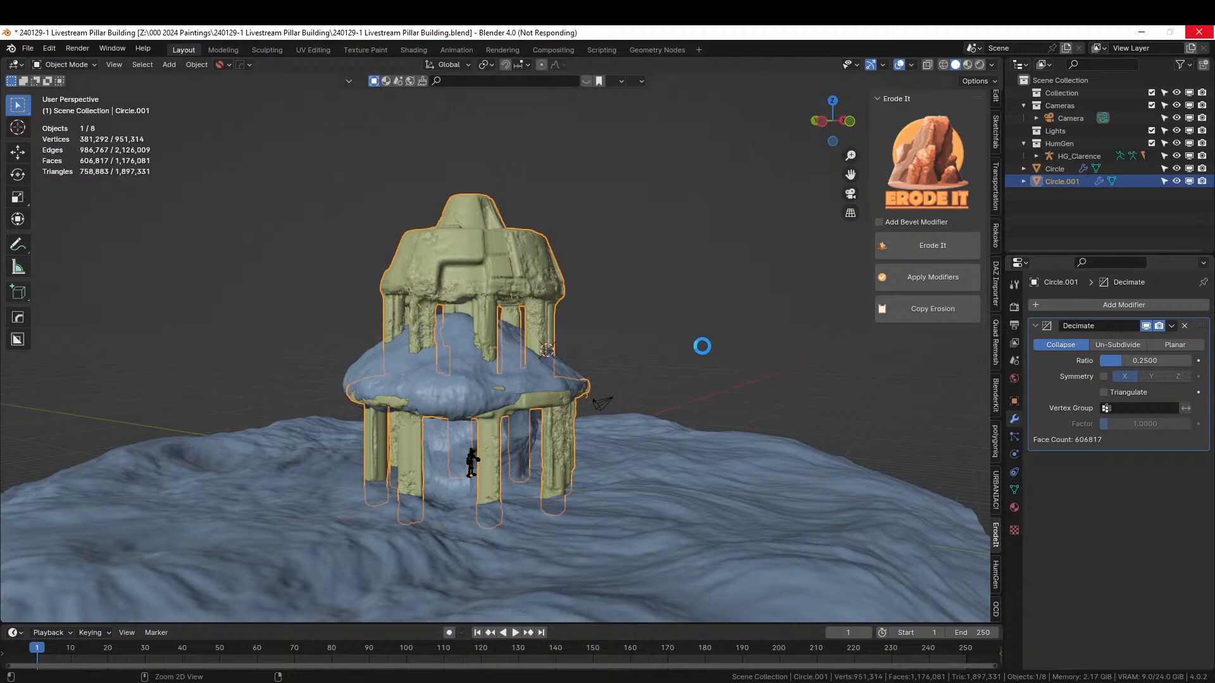
{"action": "middle_click_drag", "start_coordinate": [702, 346], "coordinate": [570, 337]}
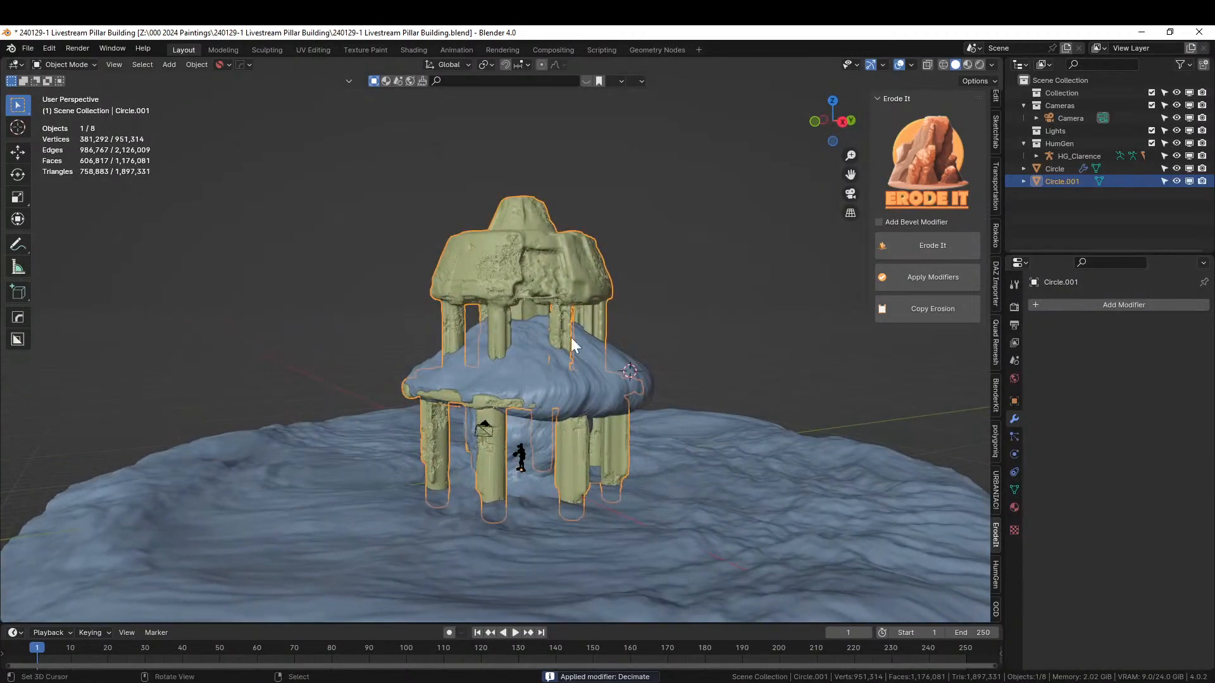
- Append the Sandstone Building material from the file 240128-1 Armed Cultist.blend, filtering its materials by "sand"
{"action": "key", "text": "F4"}
{"action": "mouse_move", "coordinate": [544, 336]}
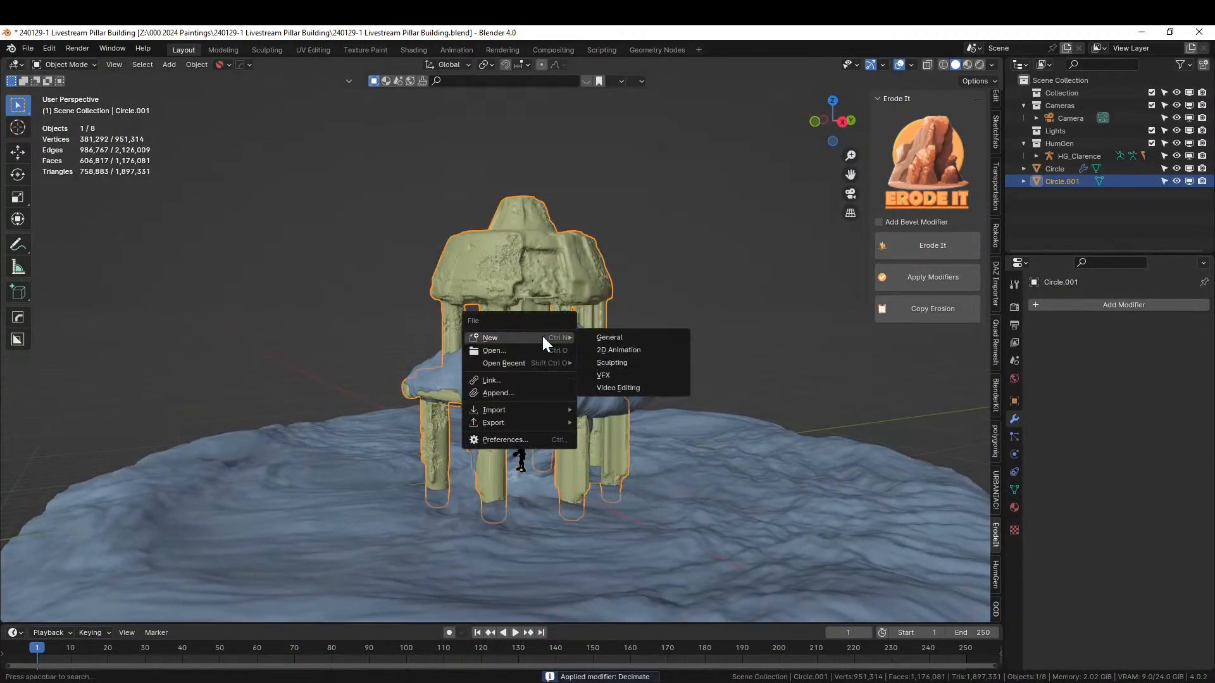
{"action": "left_click", "coordinate": [527, 391]}
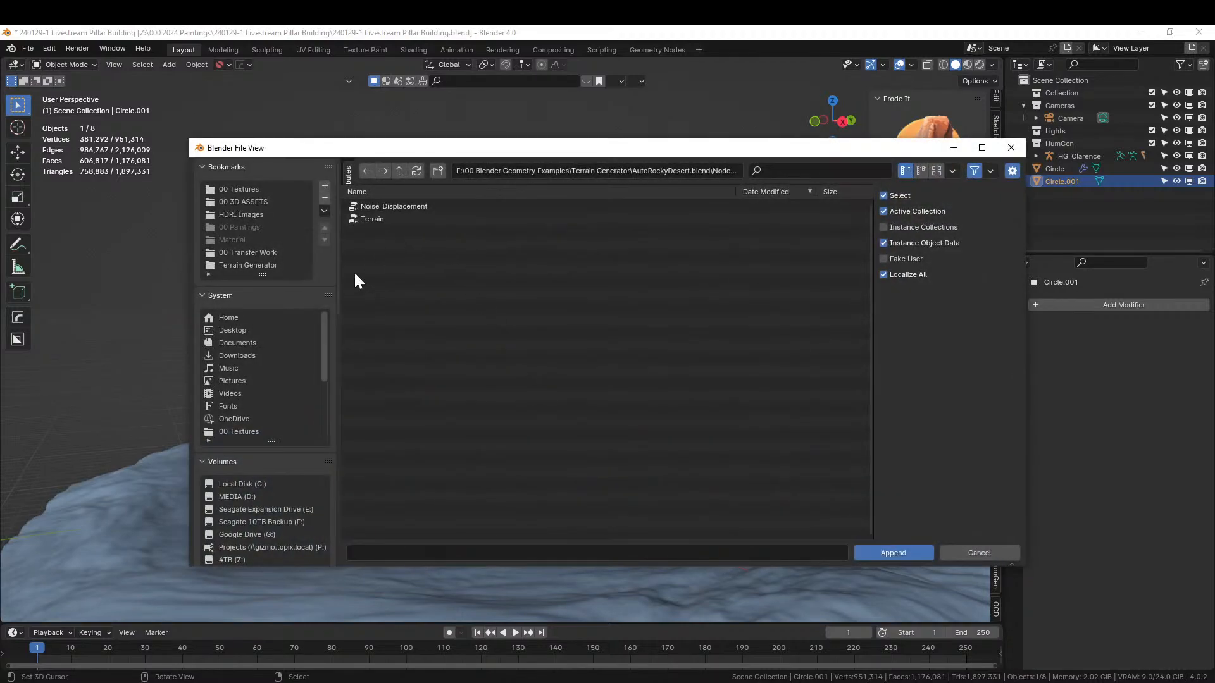
{"action": "scroll", "coordinate": [288, 497], "scroll_direction": "down", "scroll_amount": 3}
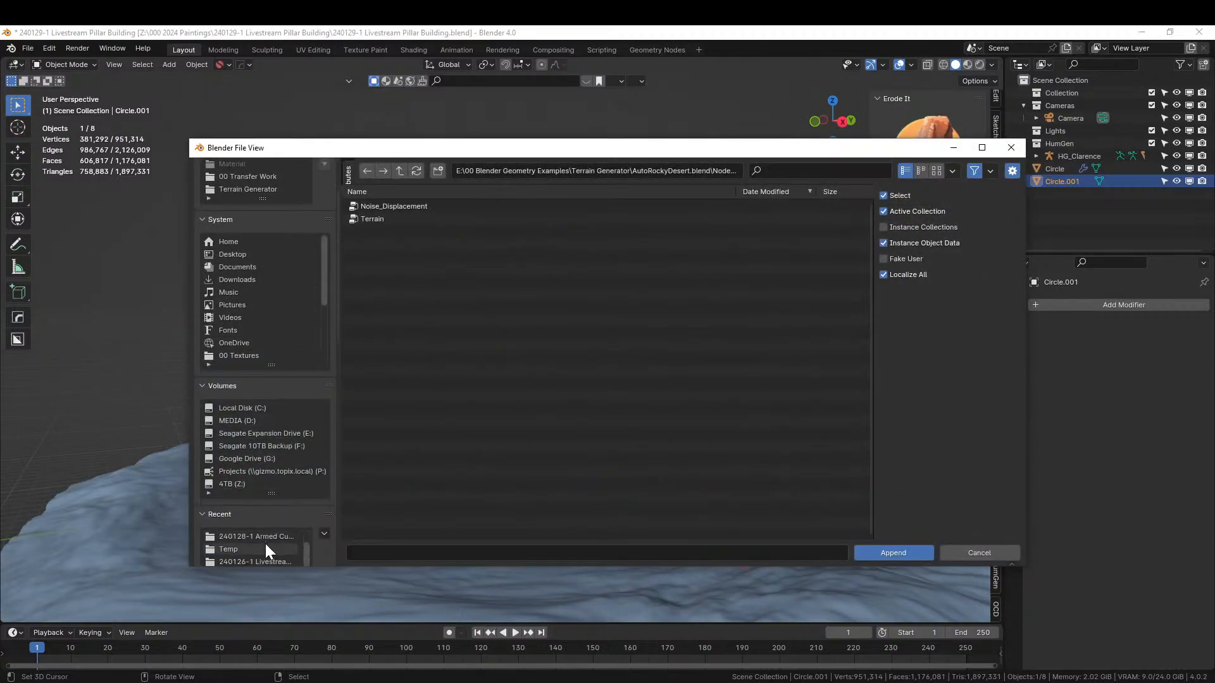
{"action": "left_click", "coordinate": [267, 535]}
{"action": "double_click", "coordinate": [447, 204]}
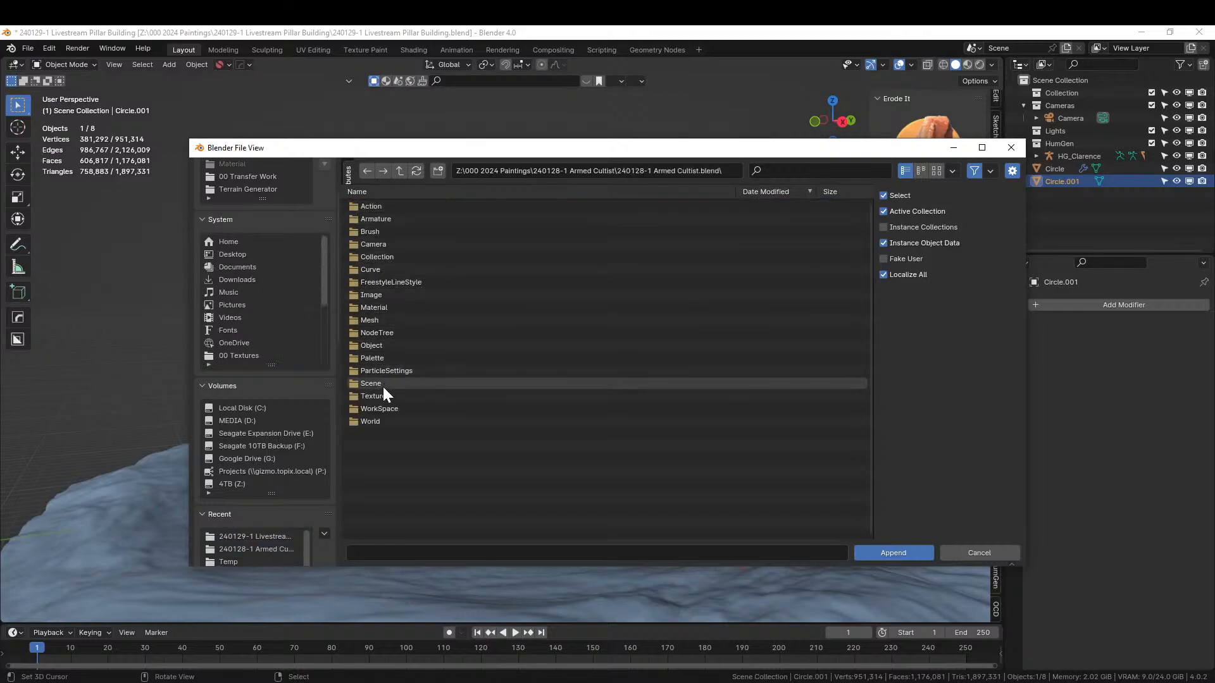
{"action": "double_click", "coordinate": [390, 307]}
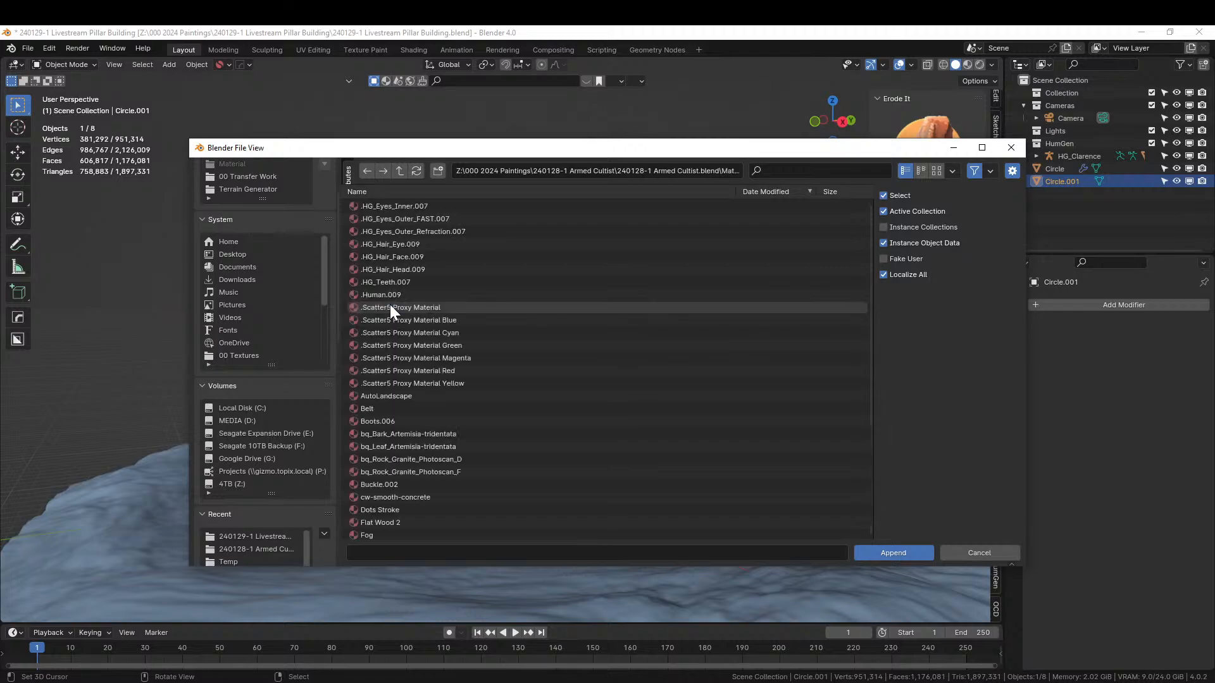
{"action": "left_click", "coordinate": [773, 170]}
{"action": "type", "text": "sand"}
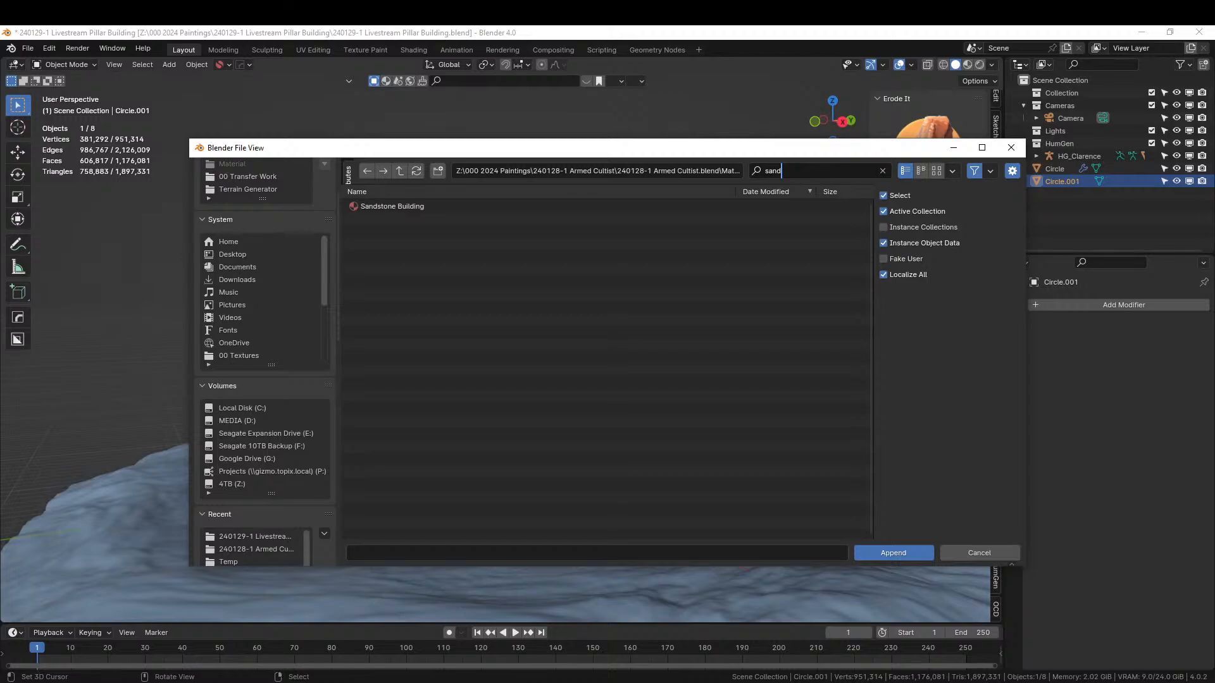
{"action": "left_click", "coordinate": [400, 207]}
{"action": "left_click", "coordinate": [902, 552]}
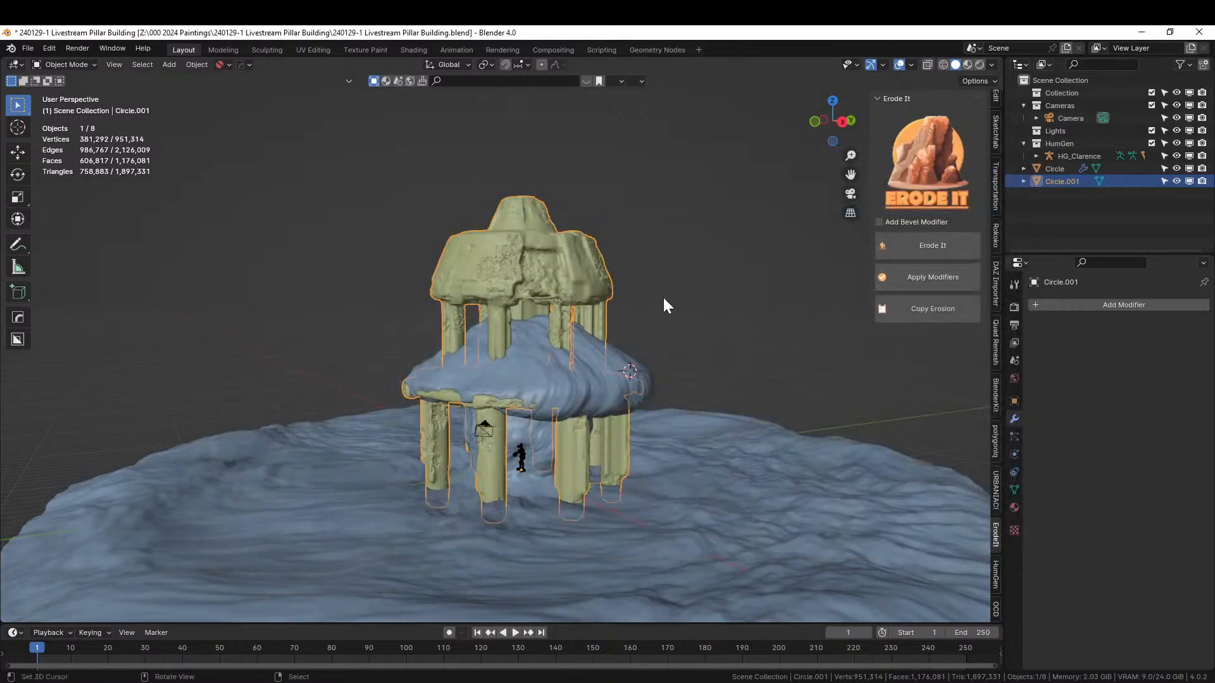
- Unwrap all faces of the building with Smart UV Project and return to Object Mode
{"action": "key", "text": "Tab"}
{"action": "key", "text": "a"}
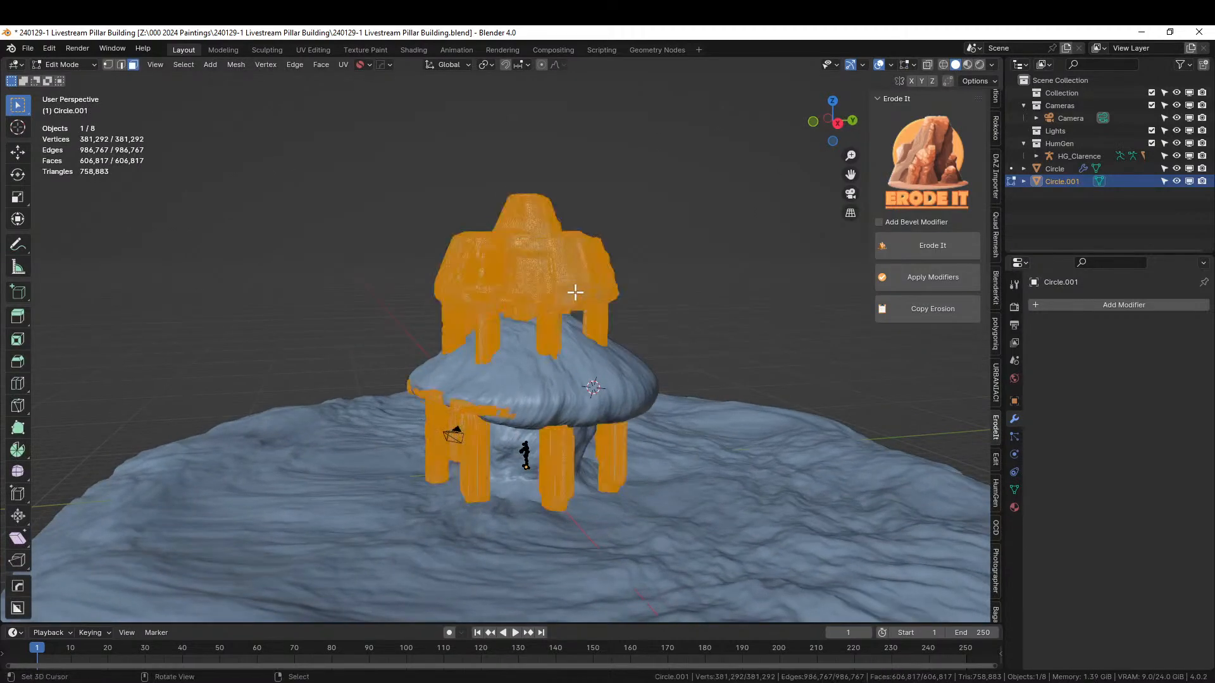
{"action": "key", "text": "u"}
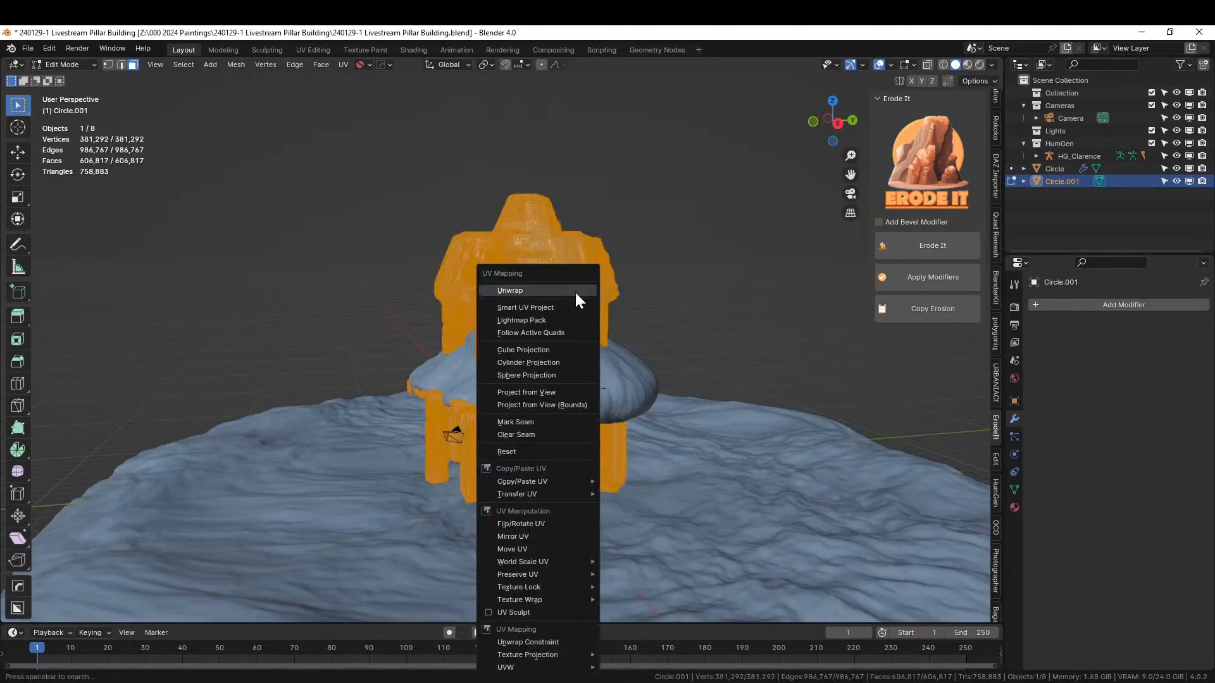
{"action": "left_click", "coordinate": [536, 310]}
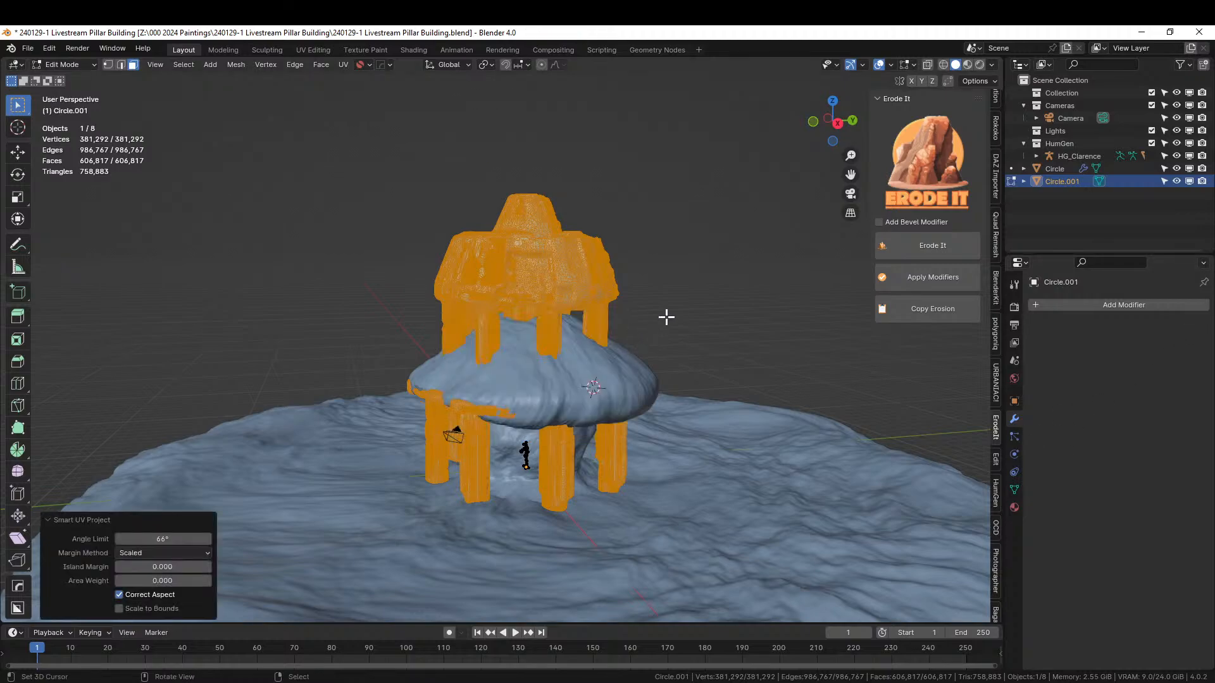
{"action": "key", "text": "Tab"}
- Assign the Sandstone Building material to the building and save the file
{"action": "left_click", "coordinate": [1014, 506]}
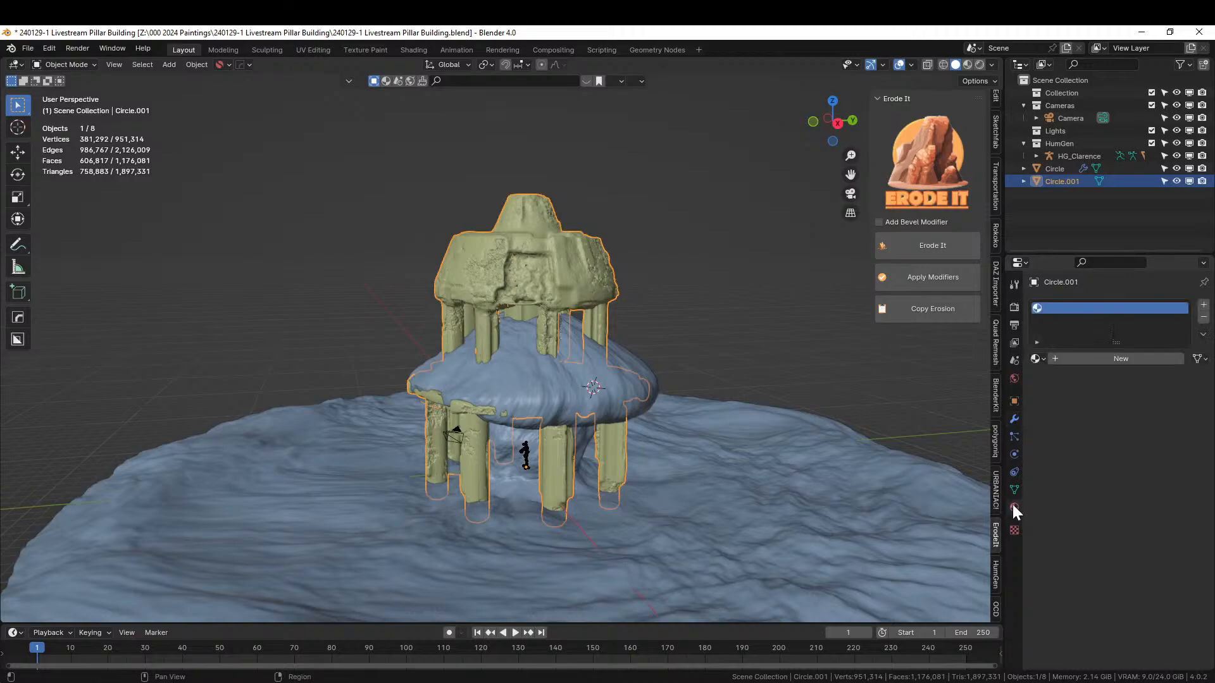
{"action": "left_click", "coordinate": [1044, 356]}
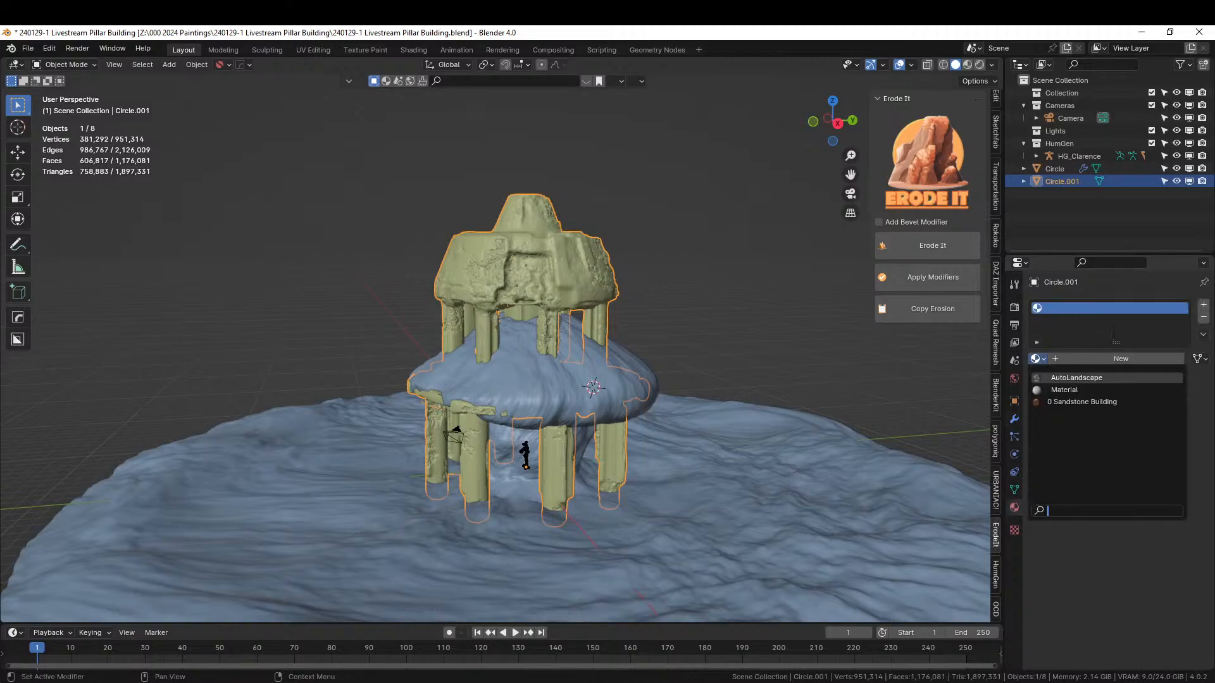
{"action": "left_click", "coordinate": [1095, 403]}
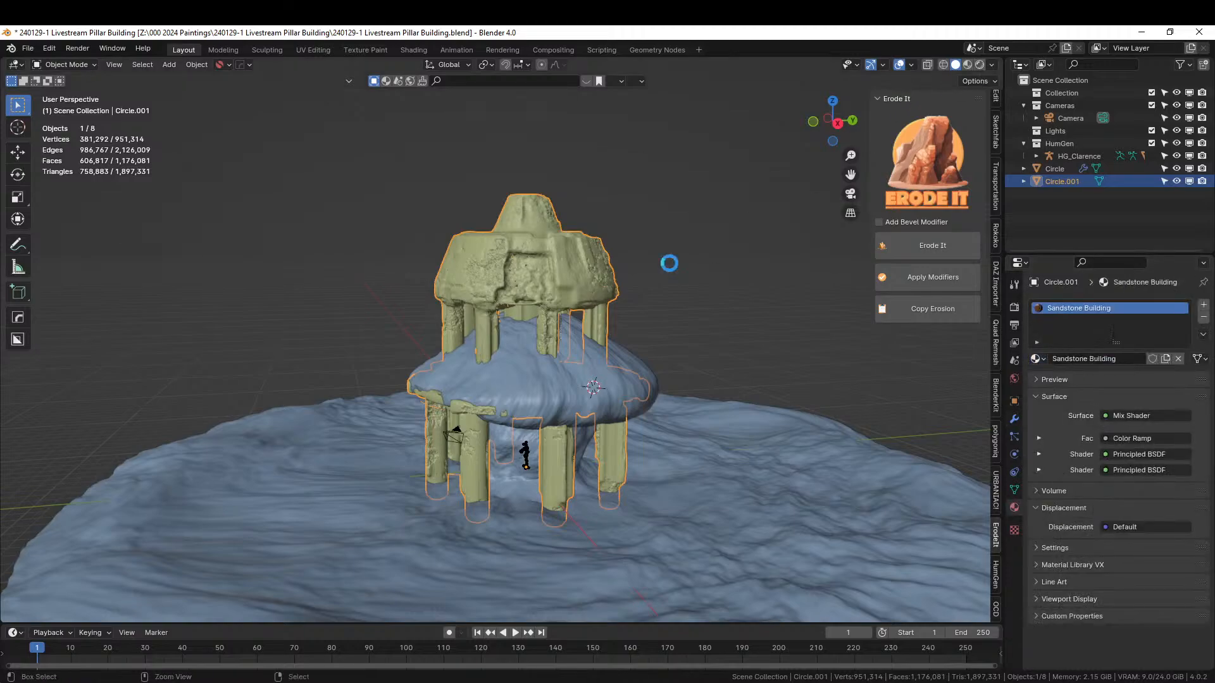
{"action": "key", "text": "ctrl+s"}
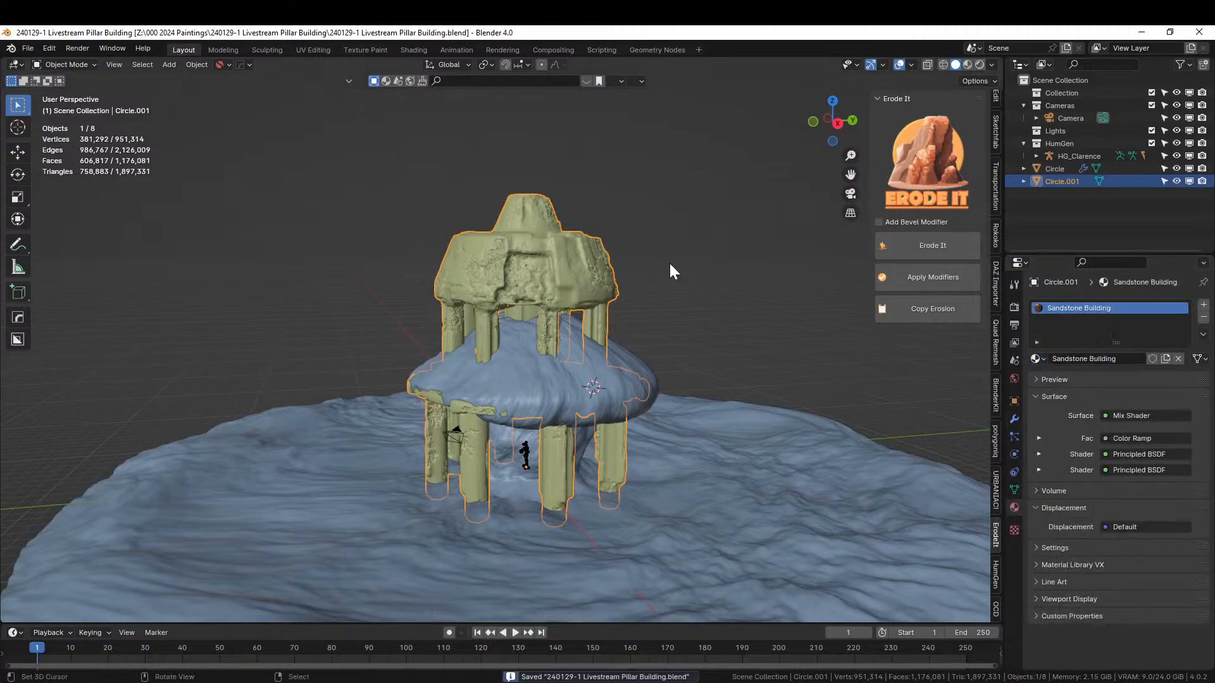
- Show the scene with rendered shading and examine the sandstone material on the building from several sides
{"action": "left_click", "coordinate": [981, 62]}
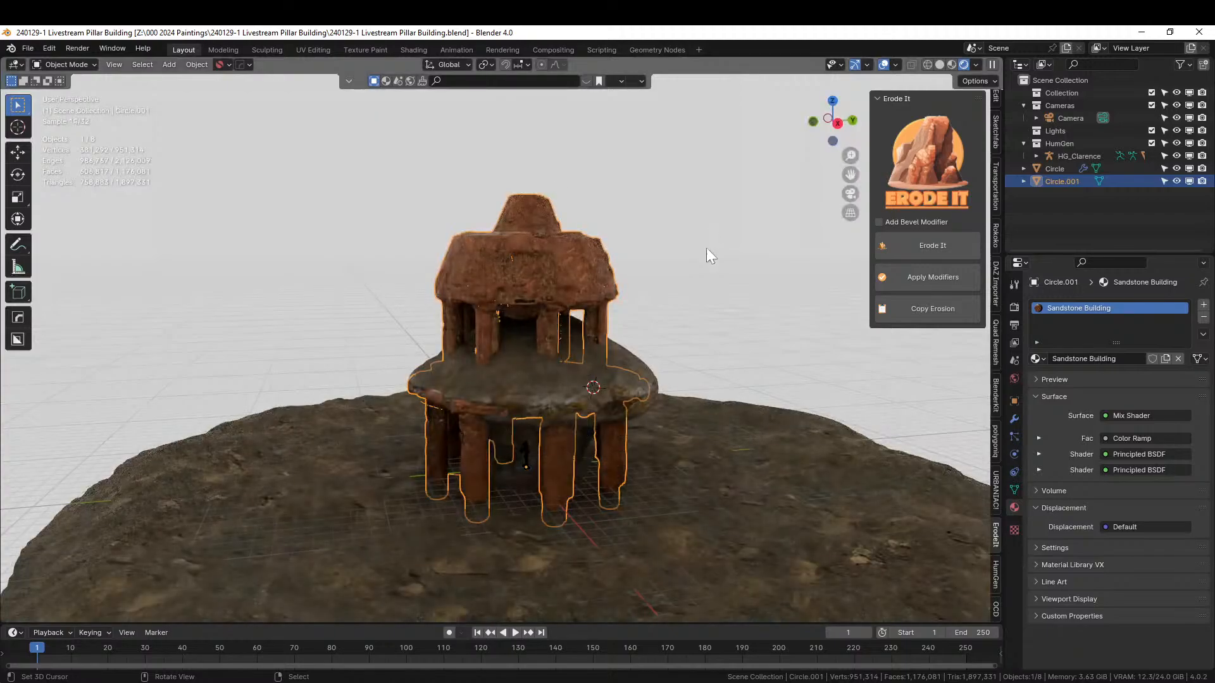
{"action": "middle_click_drag", "start_coordinate": [684, 307], "coordinate": [516, 267]}
{"action": "scroll", "coordinate": [655, 278], "scroll_direction": "up", "scroll_amount": 3}
{"action": "scroll", "coordinate": [626, 301], "scroll_direction": "down", "scroll_amount": 3}
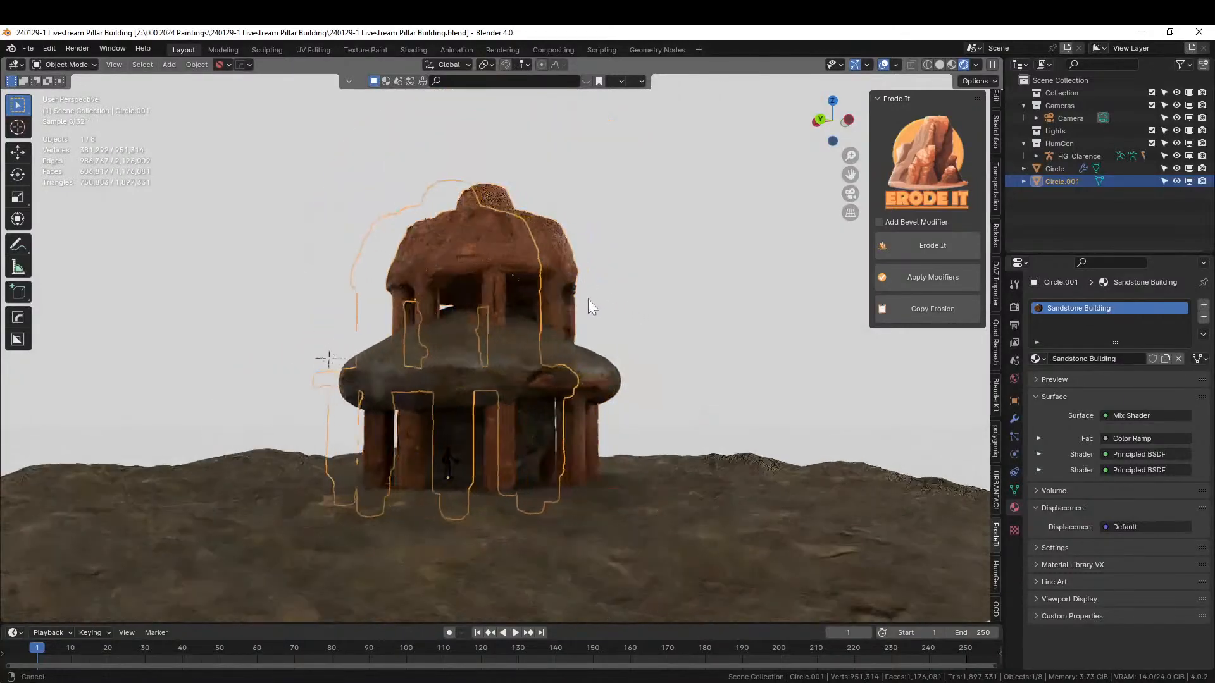
{"action": "middle_click_drag", "start_coordinate": [582, 300], "coordinate": [485, 307]}
{"action": "scroll", "coordinate": [555, 302], "scroll_direction": "up", "scroll_amount": 2}
{"action": "middle_click_drag", "start_coordinate": [677, 322], "coordinate": [707, 320]}
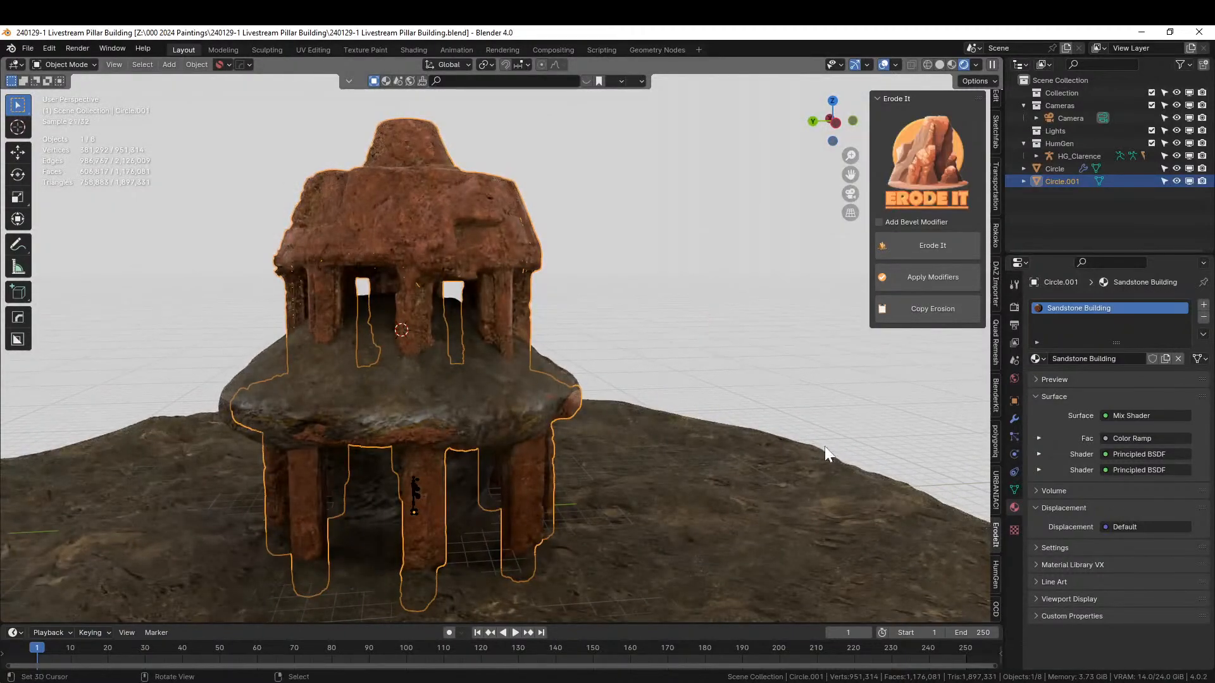
- Return to solid shading, enter Edit Mode on the terrain and select its top face beneath the upper building
{"action": "left_click", "coordinate": [646, 431]}
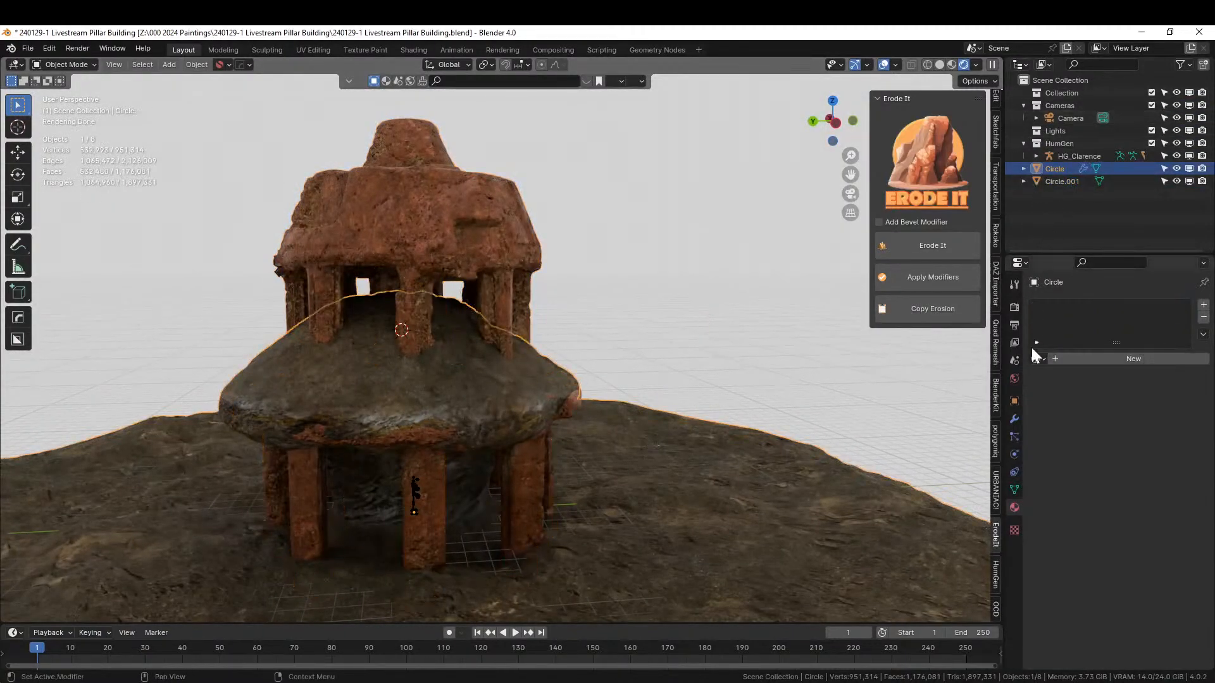
{"action": "left_click", "coordinate": [940, 64]}
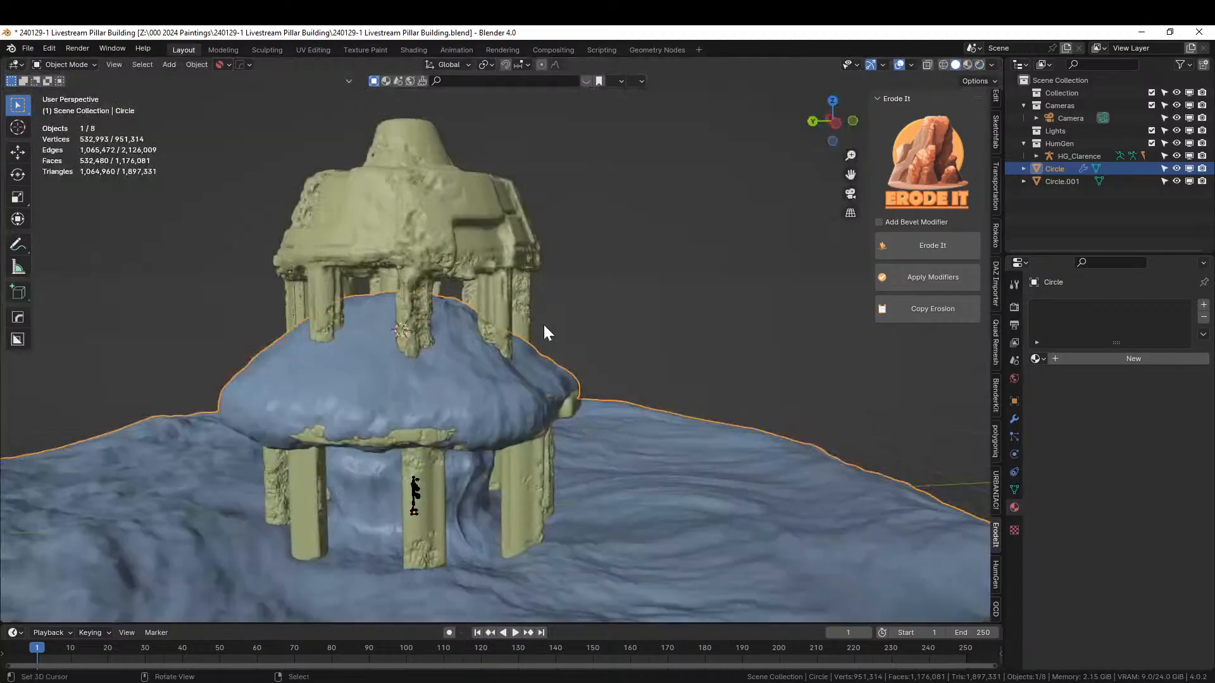
{"action": "key", "text": "Tab"}
{"action": "mouse_move", "coordinate": [552, 349]}
{"action": "middle_mouse_down"}
{"action": "mouse_move", "coordinate": [616, 355]}
{"action": "mouse_move", "coordinate": [571, 359]}
{"action": "middle_mouse_up"}
{"action": "left_click", "coordinate": [385, 314], "text": "alt"}
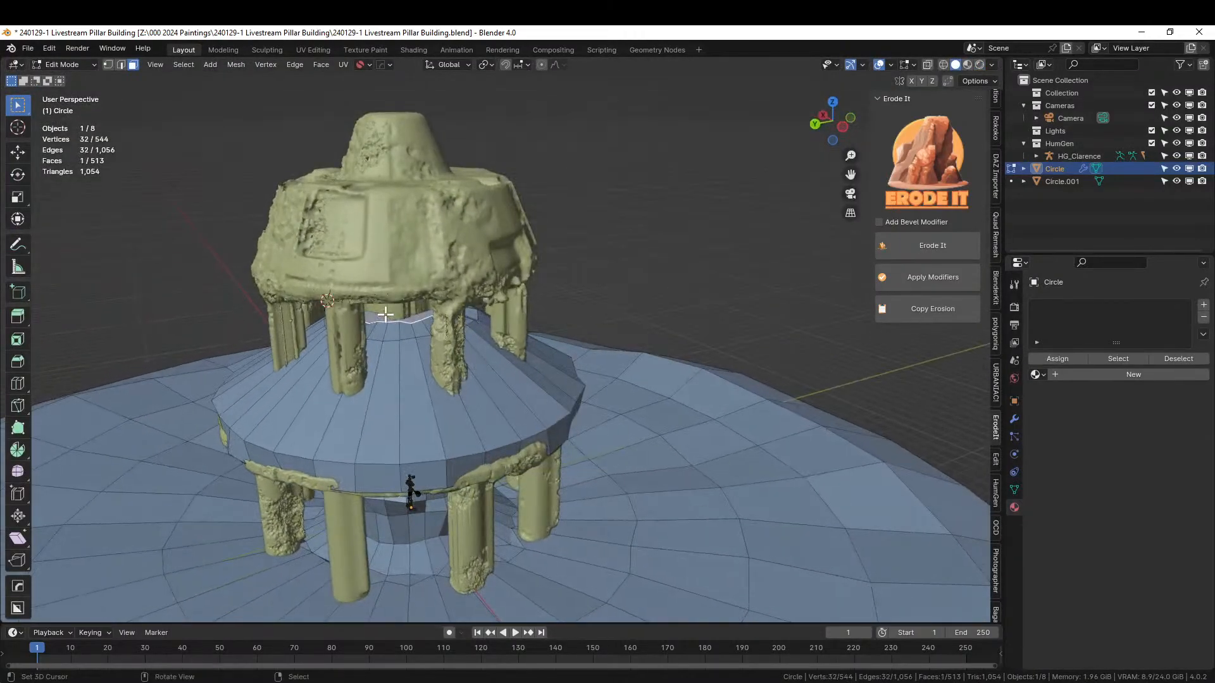
{"action": "key", "text": "g"}
{"action": "key", "text": "z"}
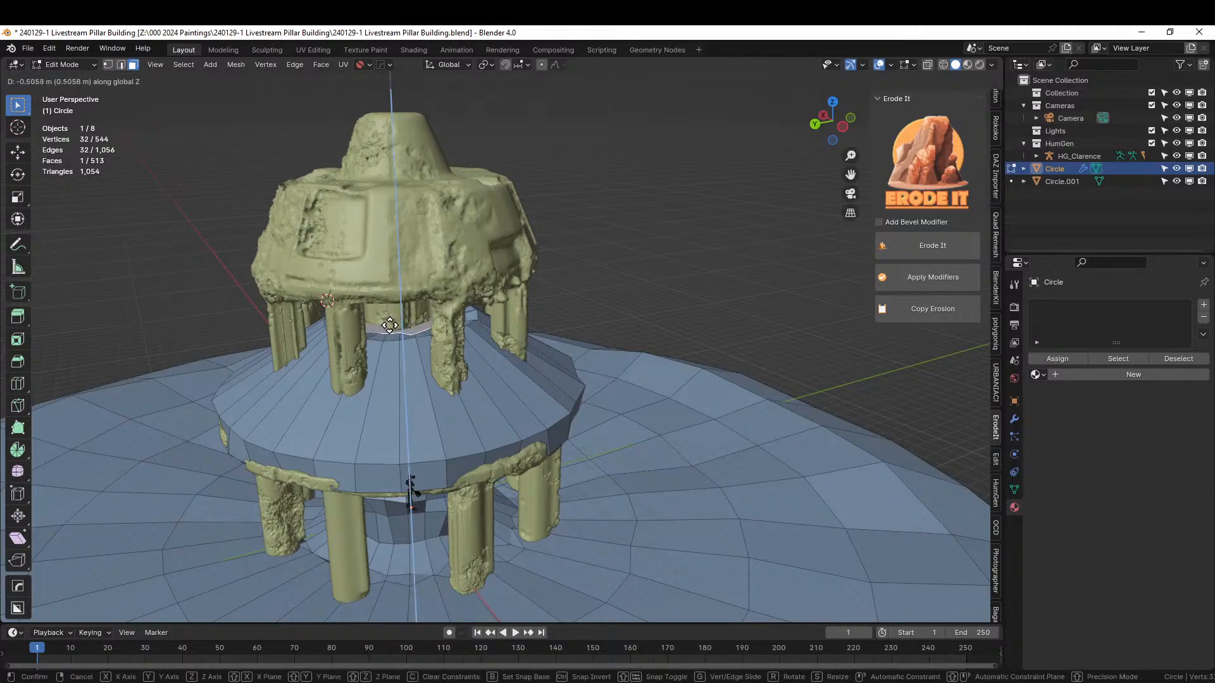
{"action": "left_click", "coordinate": [390, 326]}
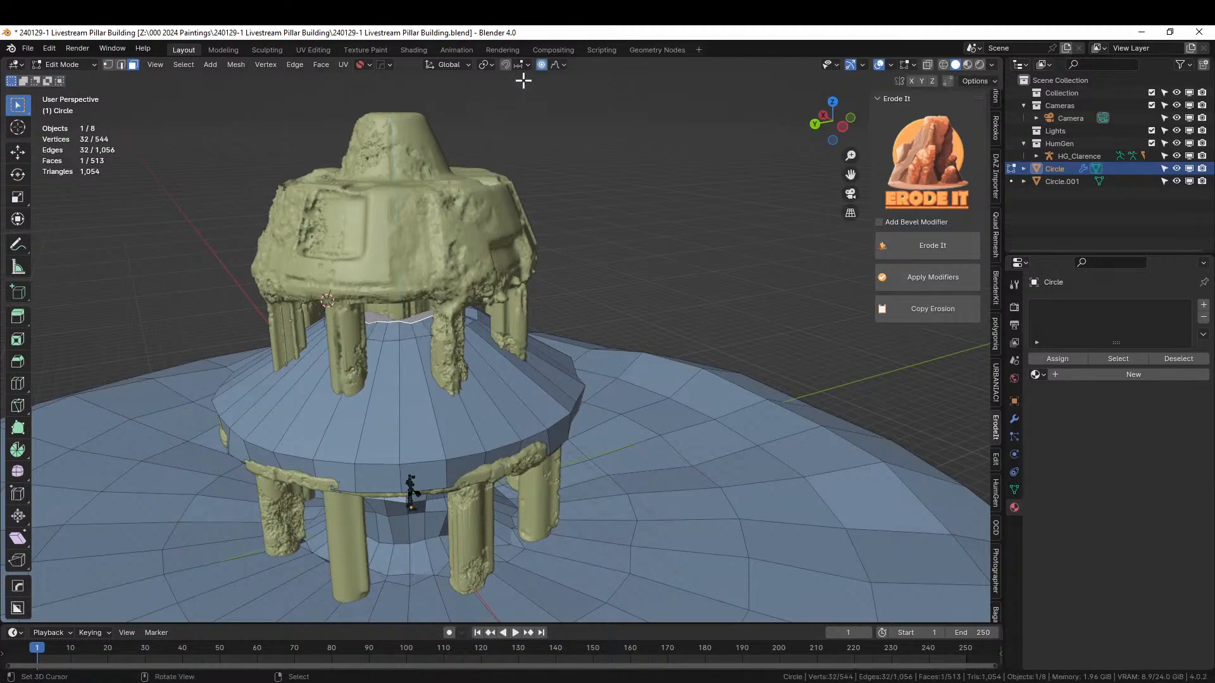
- Lower the terrain's top face about 1.63 m along Z using proportional editing with Smooth falloff
{"action": "left_click", "coordinate": [564, 64]}
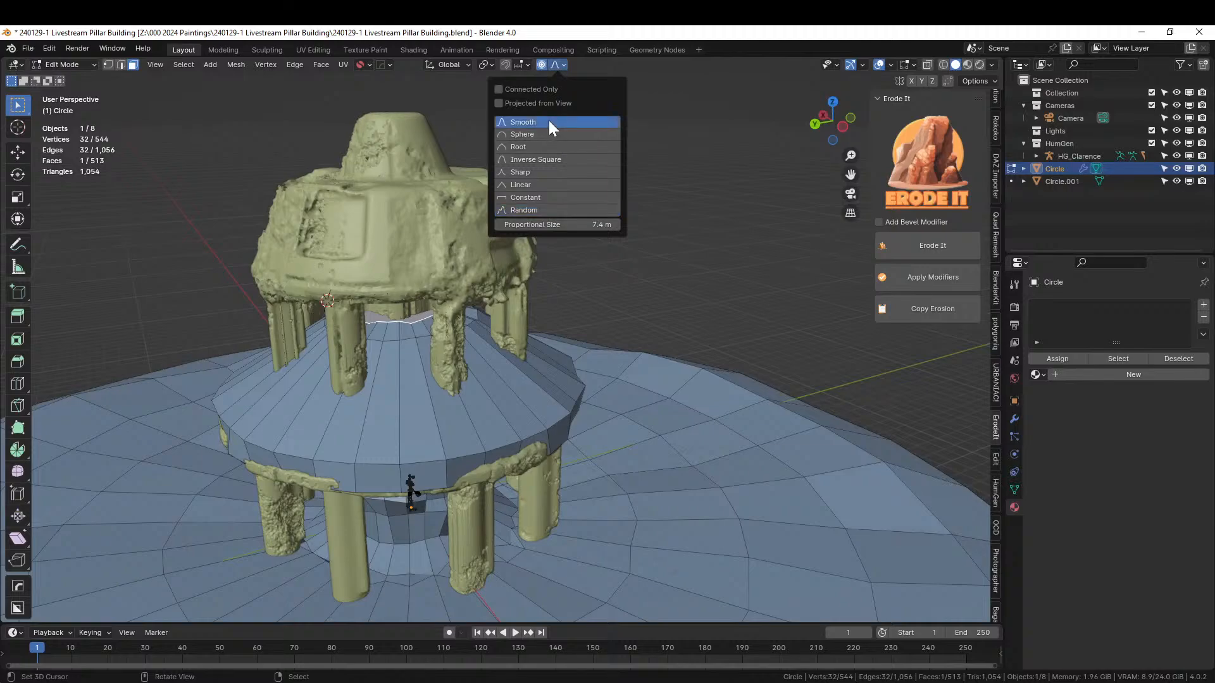
{"action": "left_click", "coordinate": [548, 120]}
{"action": "key", "text": "g"}
{"action": "key", "text": "z"}
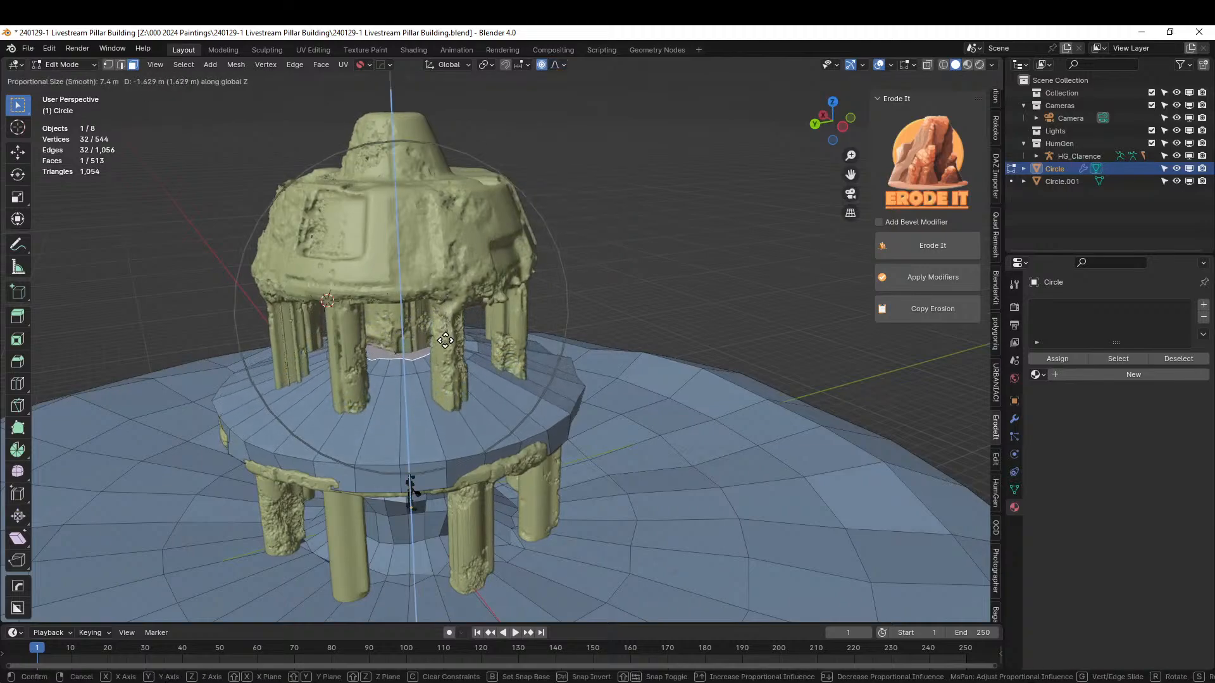
{"action": "left_click", "coordinate": [444, 340]}
- Inset the terrain's top face by about 1.46 m
{"action": "middle_click_drag", "start_coordinate": [444, 340], "coordinate": [503, 366]}
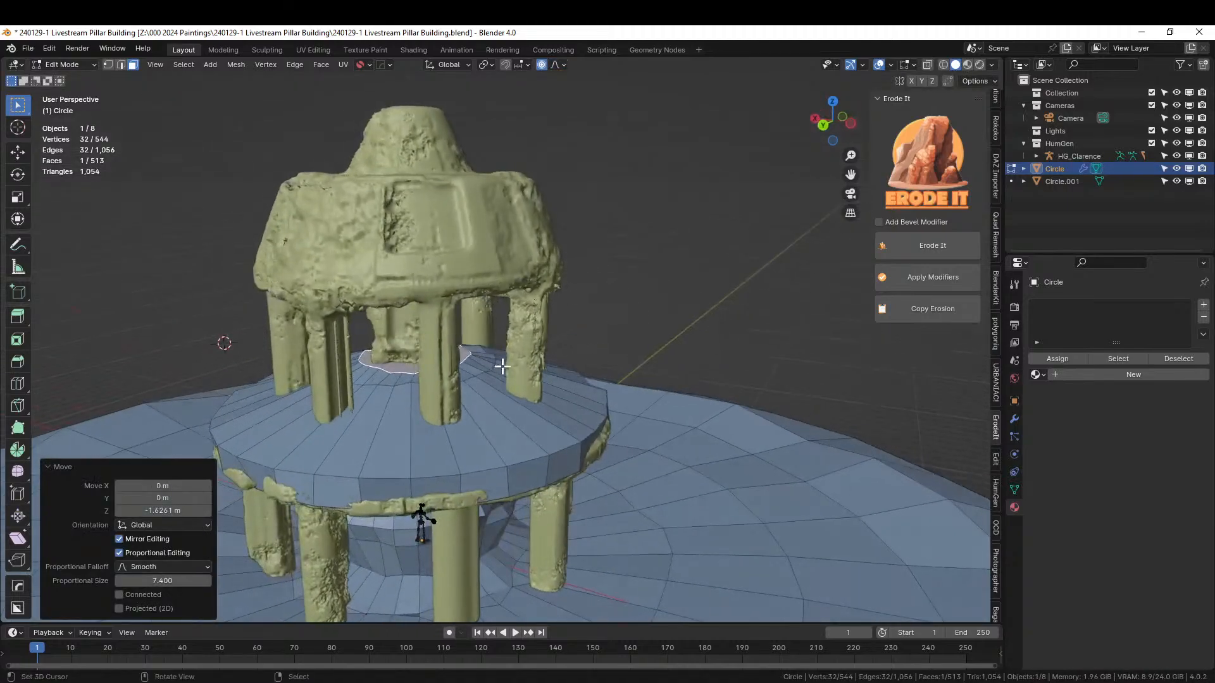
{"action": "key", "text": "i"}
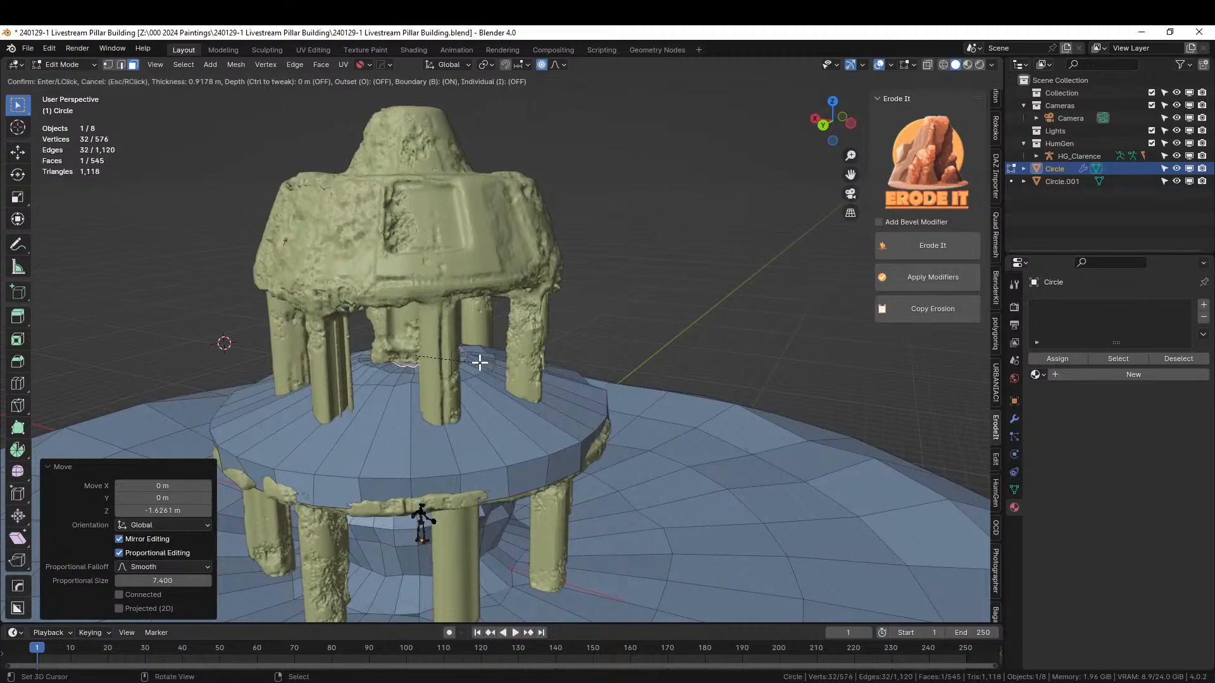
{"action": "left_click", "coordinate": [468, 359]}
{"action": "key", "text": "g"}
{"action": "key", "text": "z"}
{"action": "right_click", "coordinate": [454, 328]}
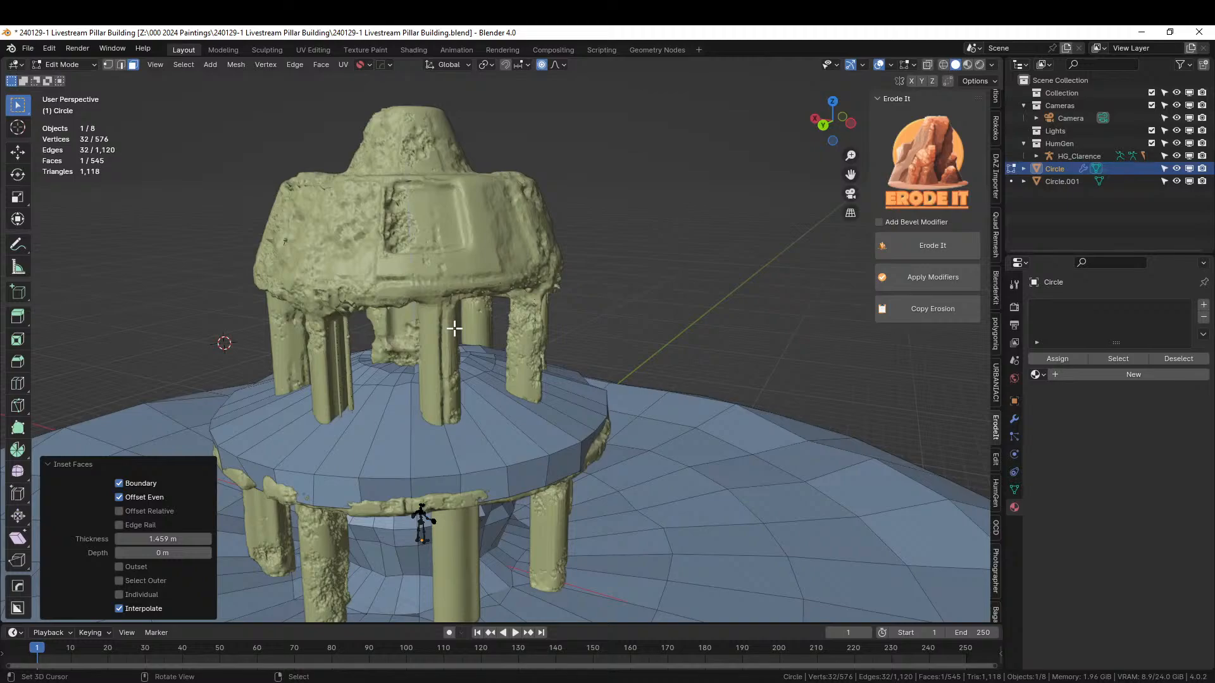
- Extrude the inset top face of the terrain upward about 7.2 m into the upper building
{"action": "key", "text": "e"}
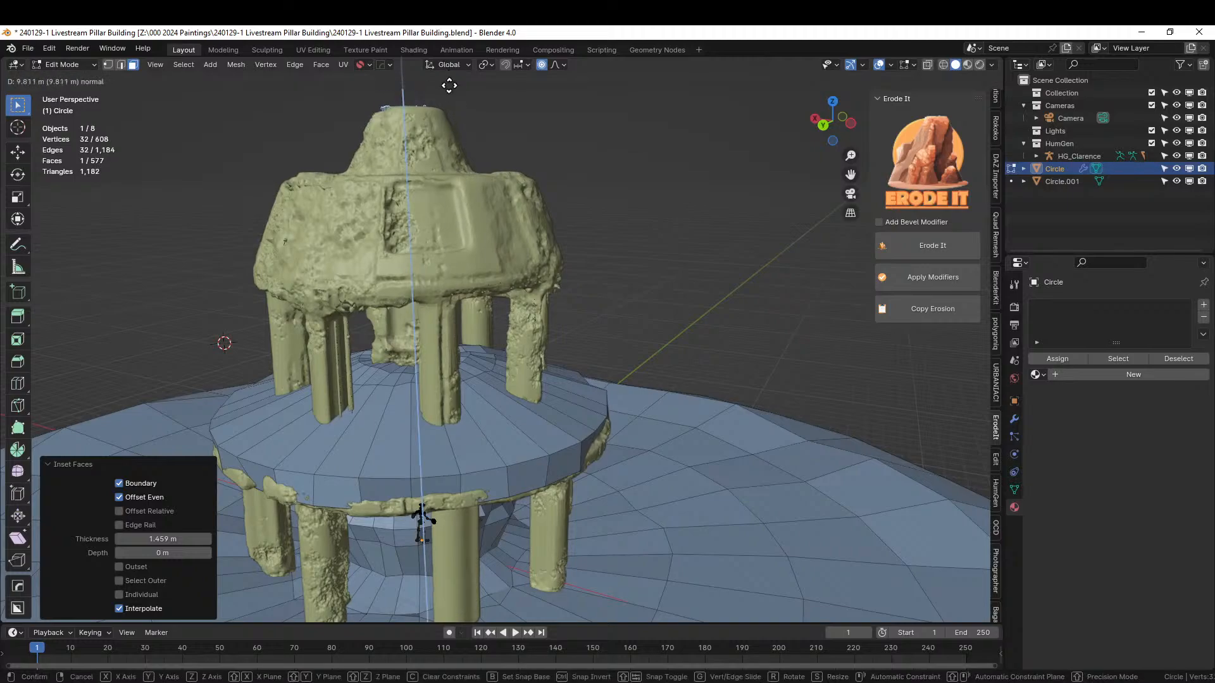
{"action": "left_click", "coordinate": [453, 150]}
{"action": "middle_click_drag", "start_coordinate": [512, 217], "coordinate": [636, 203]}
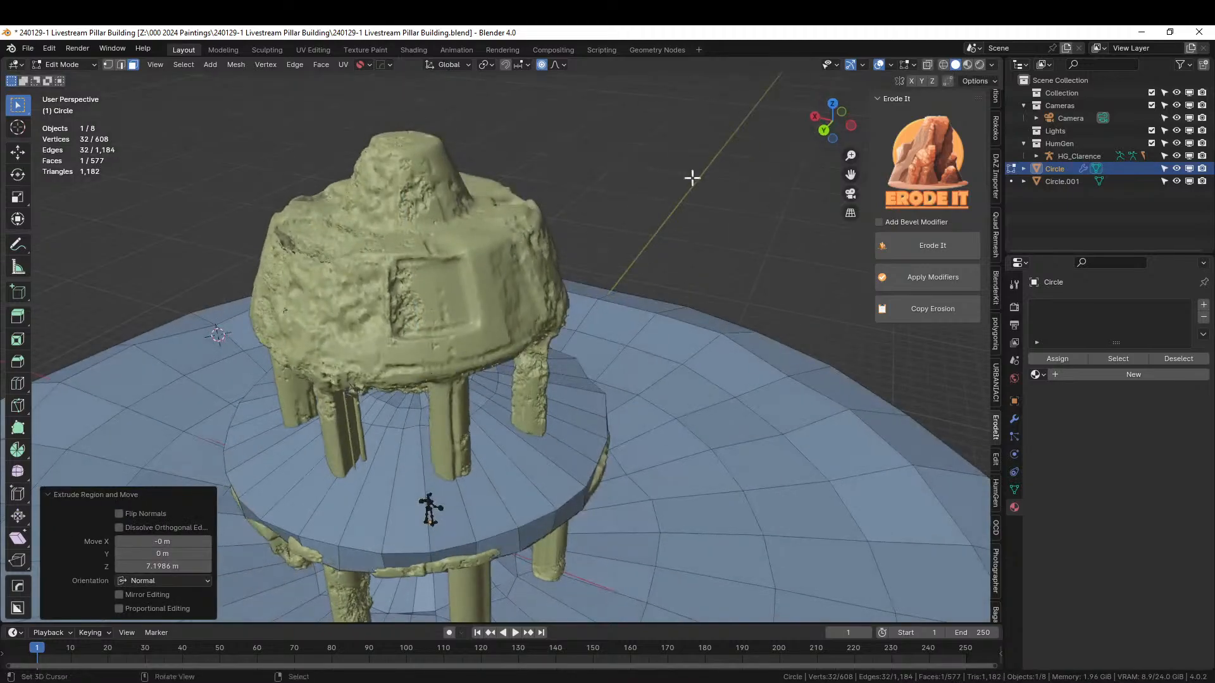
- Switch to wireframe shading and enlarge the terrain column's top face inside the building's roof
{"action": "left_click", "coordinate": [943, 64]}
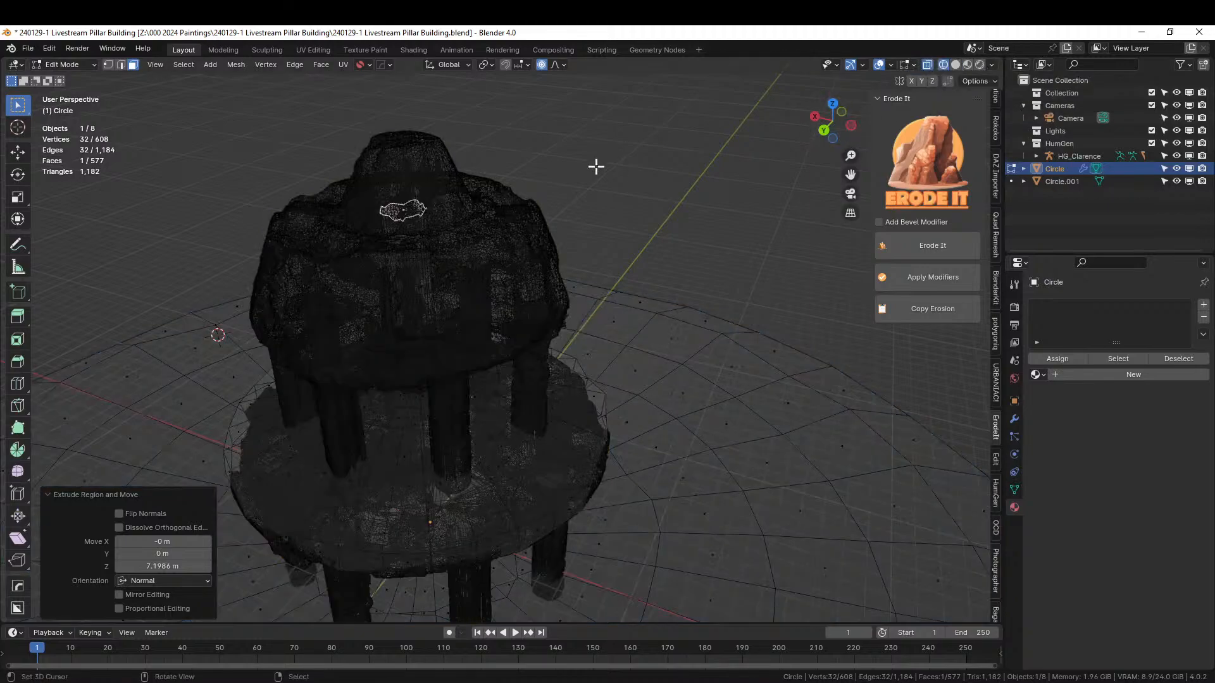
{"action": "middle_click_drag", "start_coordinate": [597, 166], "coordinate": [594, 139]}
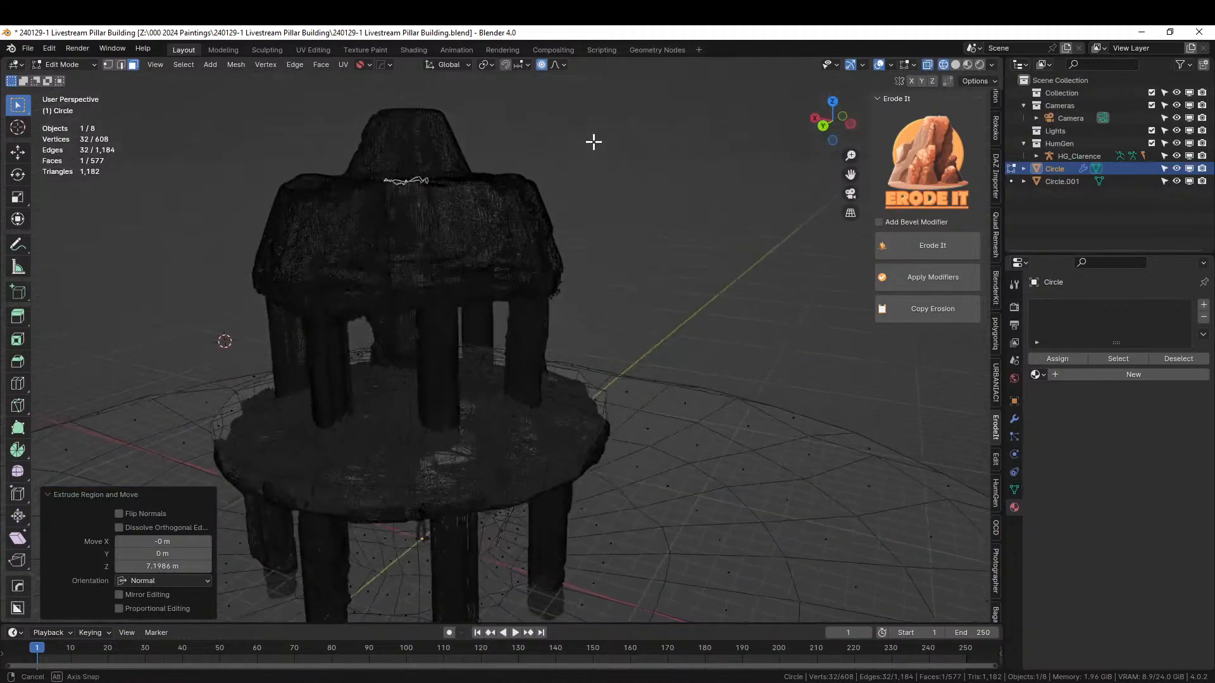
{"action": "key", "text": "e"}
{"action": "right_click", "coordinate": [536, 213]}
{"action": "key", "text": "s"}
{"action": "left_click", "coordinate": [809, 239]}
- Extrude the column's enlarged top face upward about 0.65 m and scale it to about 0.73
{"action": "key", "text": "e"}
{"action": "left_click", "coordinate": [792, 224]}
{"action": "key", "text": "s"}
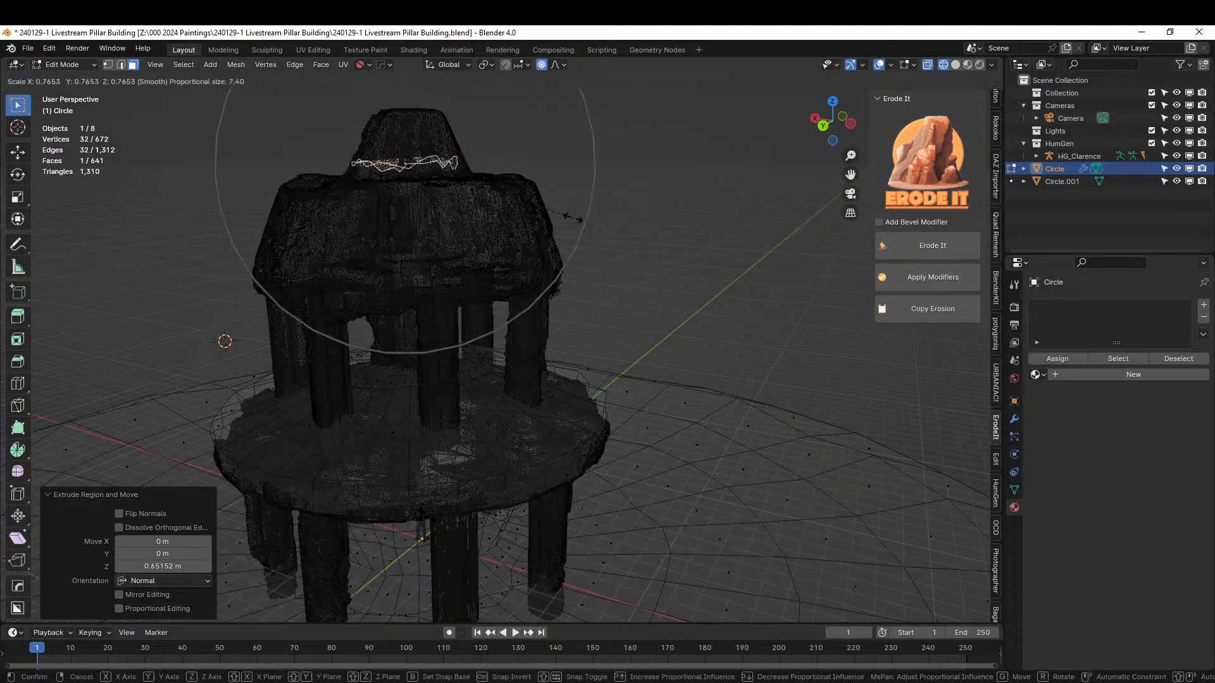
{"action": "left_click", "coordinate": [564, 218]}
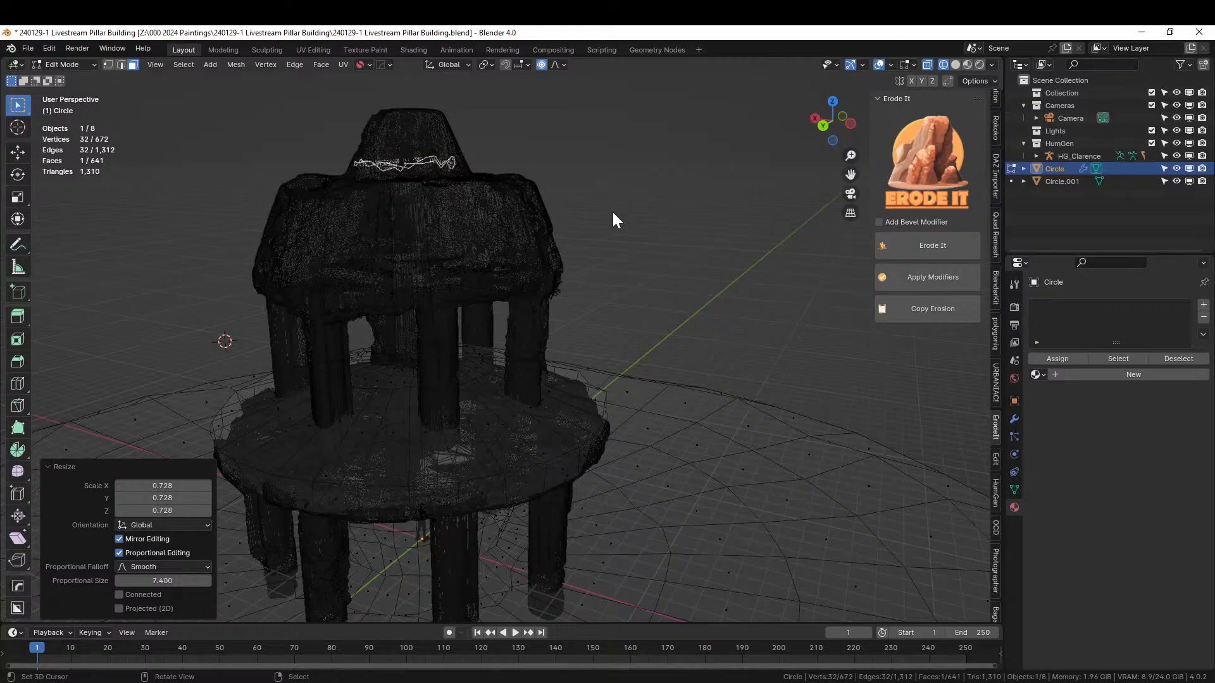
- Return the terrain to Object Mode with solid shading and check the rock inside the roof
{"action": "key", "text": "Tab"}
{"action": "middle_click_drag", "start_coordinate": [613, 213], "coordinate": [581, 247]}
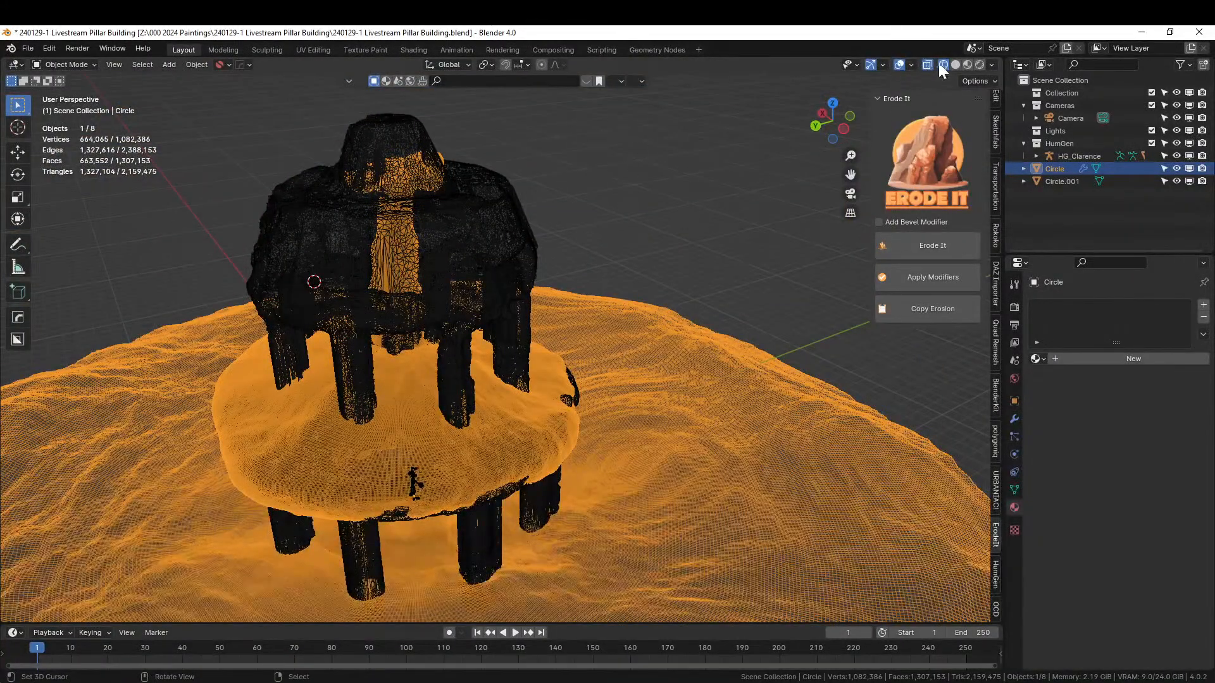
{"action": "left_click", "coordinate": [957, 63]}
{"action": "mouse_move", "coordinate": [589, 209]}
{"action": "middle_mouse_down"}
{"action": "mouse_move", "coordinate": [547, 222]}
{"action": "mouse_move", "coordinate": [539, 200]}
{"action": "mouse_move", "coordinate": [590, 143]}
{"action": "mouse_move", "coordinate": [597, 193]}
{"action": "mouse_move", "coordinate": [500, 208]}
{"action": "middle_mouse_up"}
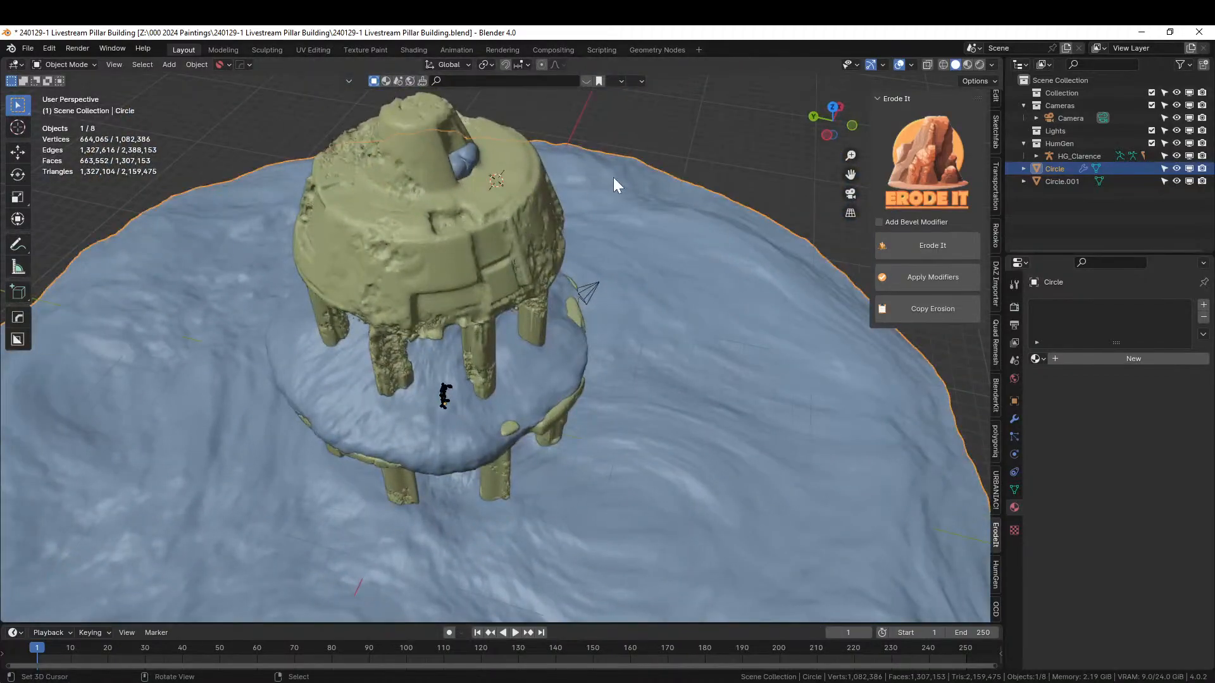
- Isolate the terrain in Edit Mode and select the side ring and top face of the column's cap
{"action": "key", "text": "Tab"}
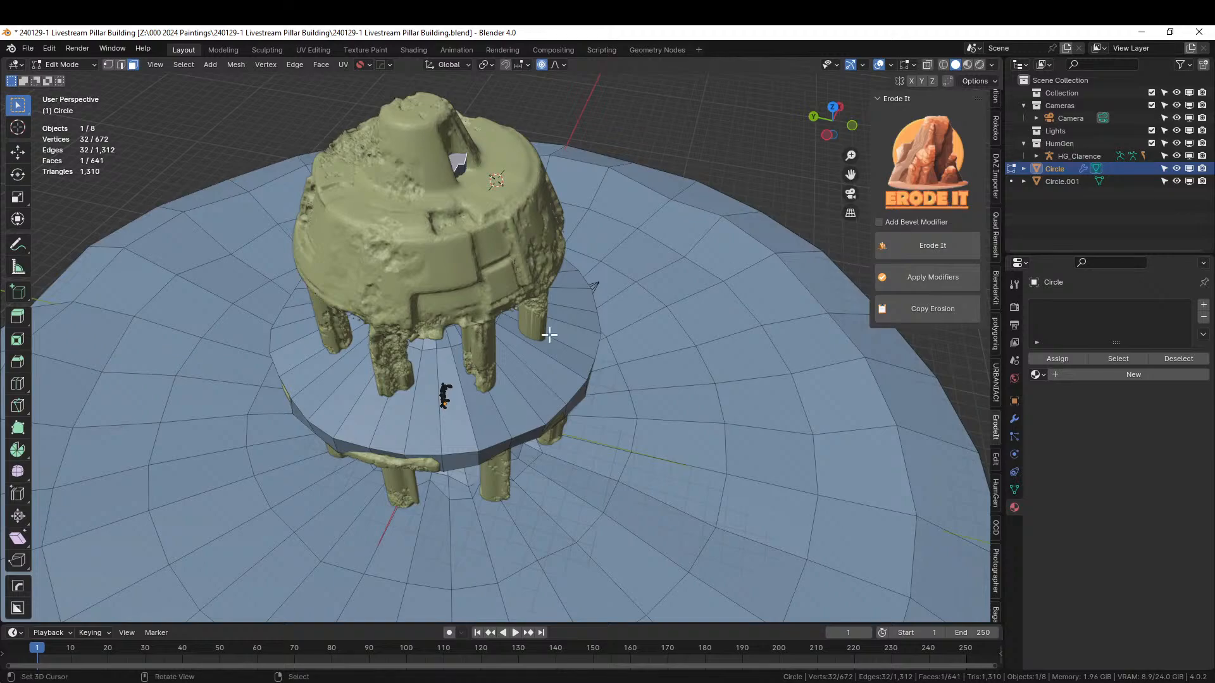
{"action": "key", "text": "KP_Divide"}
{"action": "scroll", "coordinate": [506, 326], "scroll_direction": "up", "scroll_amount": 5}
{"action": "middle_click_drag", "start_coordinate": [506, 326], "coordinate": [448, 364]}
{"action": "scroll", "coordinate": [506, 407], "scroll_direction": "up", "scroll_amount": 3}
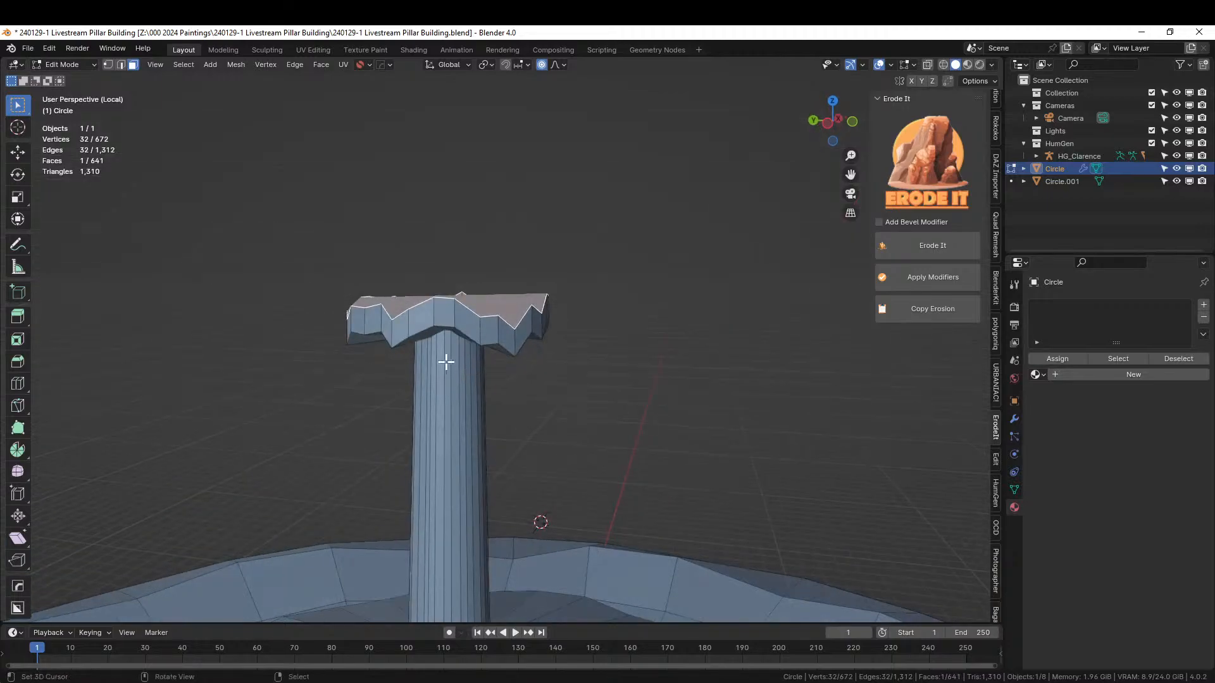
{"action": "left_click", "coordinate": [431, 316], "text": "alt+shift"}
{"action": "left_click", "coordinate": [499, 305], "text": "shift"}
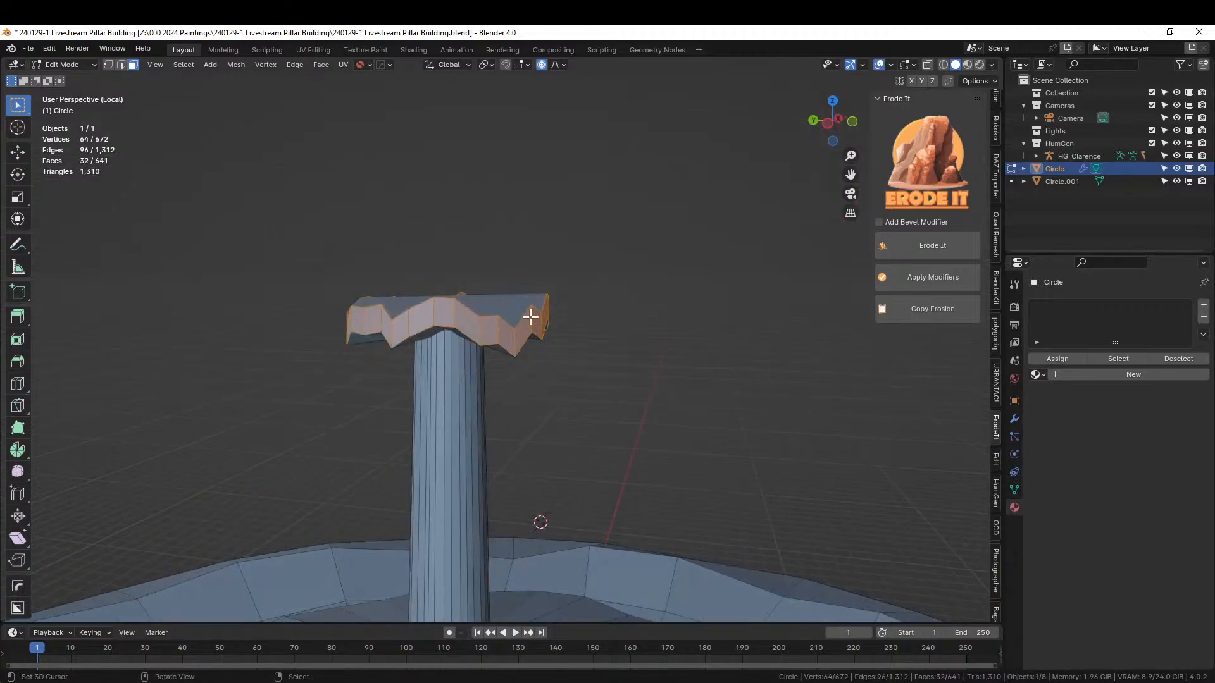
{"action": "left_click", "coordinate": [502, 298], "text": "shift"}
{"action": "key", "text": "alt+s"}
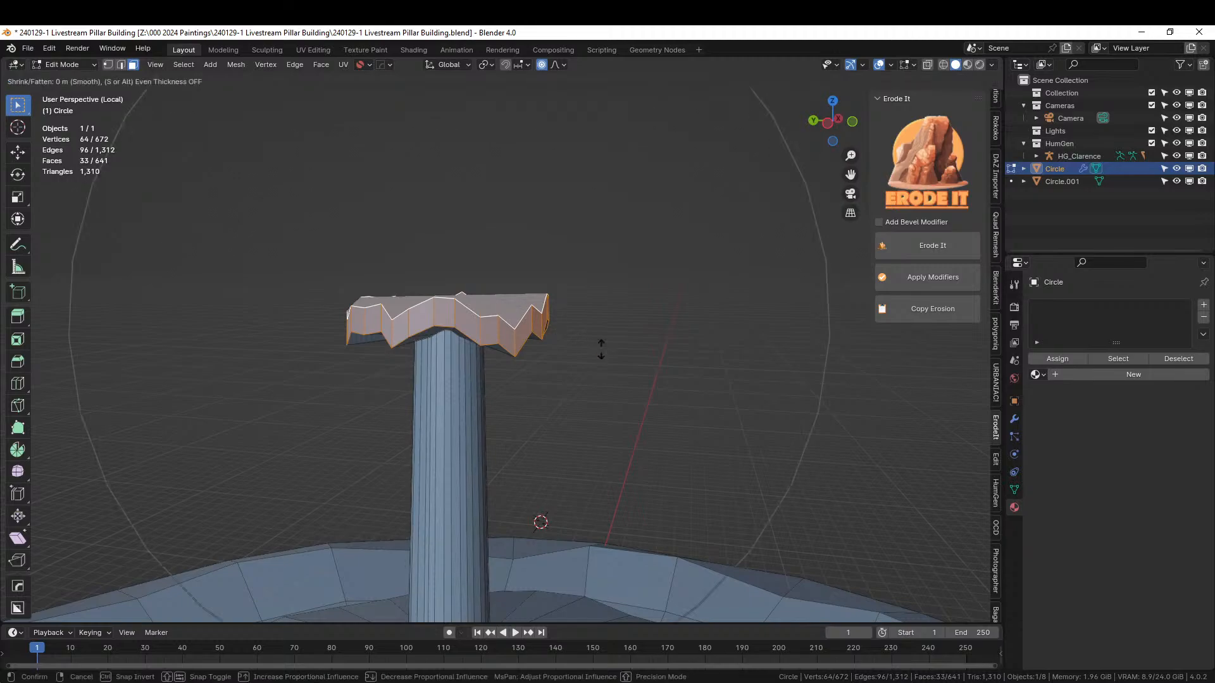
{"action": "key", "text": "Escape"}
- Extrude the selected cap faces along their normals by about 2.43 m
{"action": "key", "text": "alt+e"}
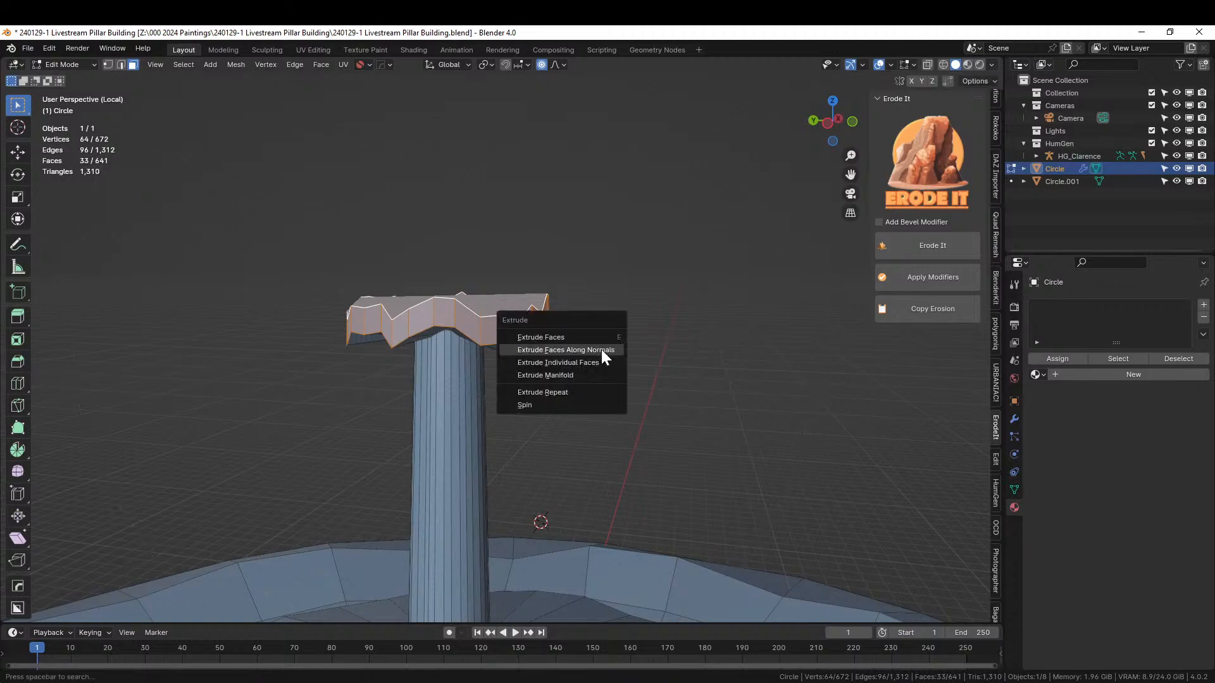
{"action": "left_click", "coordinate": [601, 348]}
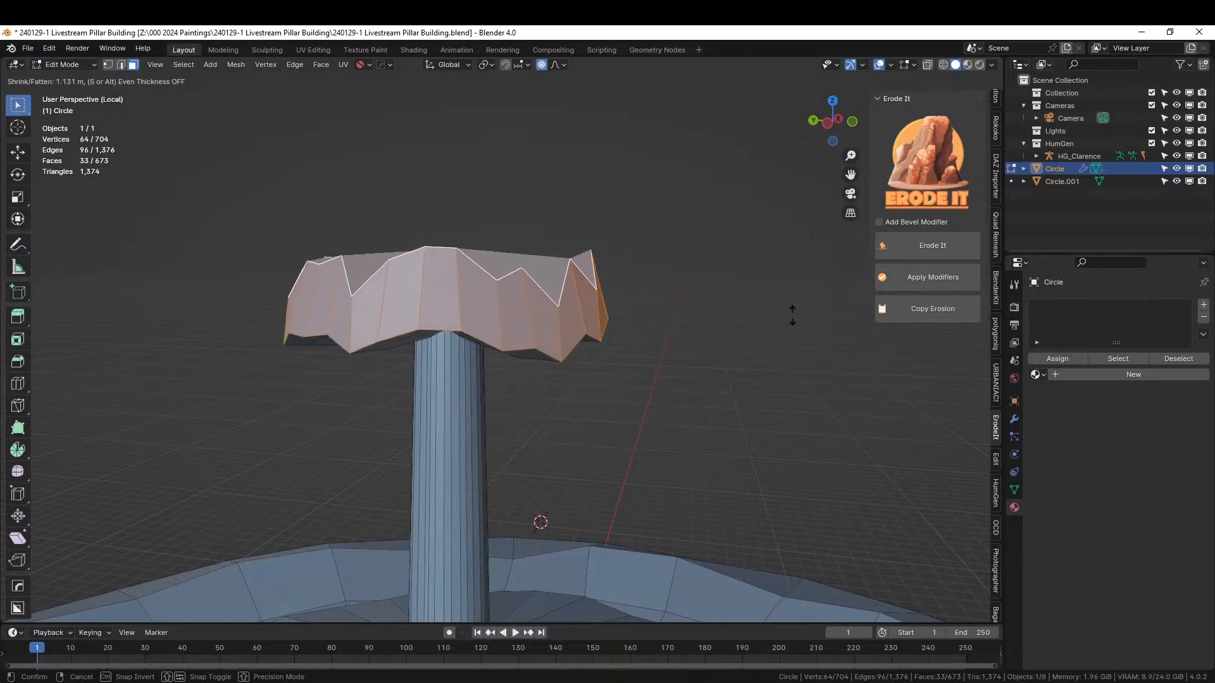
{"action": "left_click", "coordinate": [814, 314]}
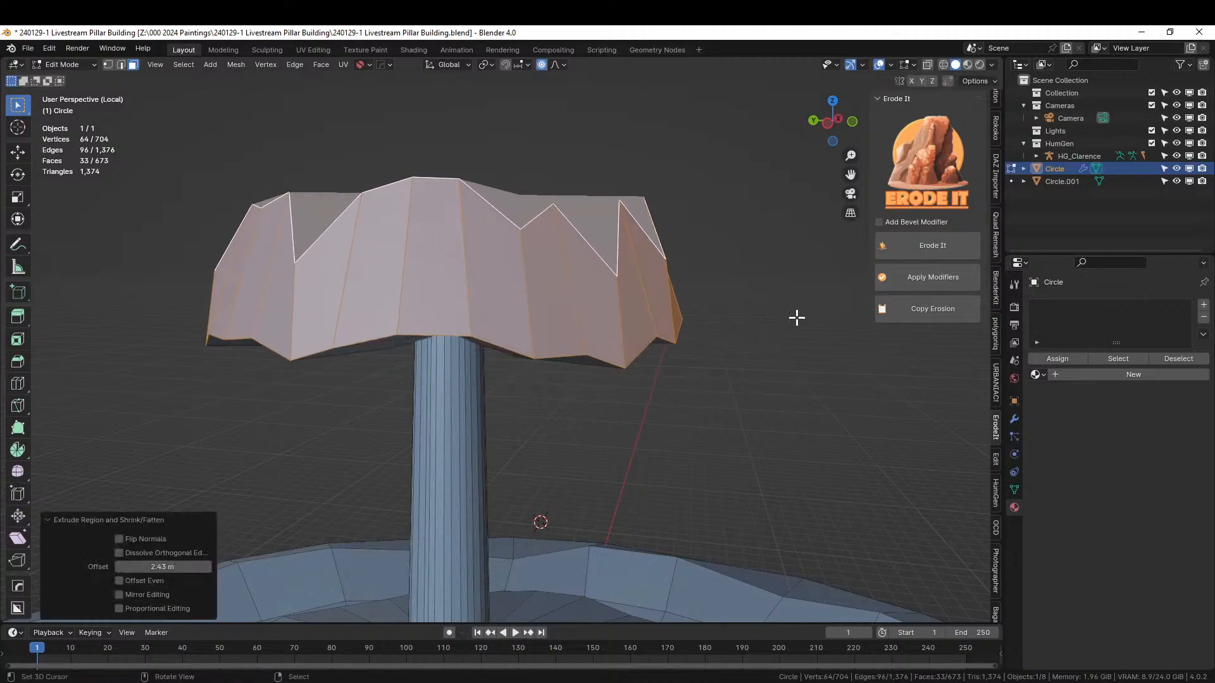
- Select only the cap's large top face and poke it into triangles meeting at its center
{"action": "middle_click_drag", "start_coordinate": [814, 315], "coordinate": [676, 388]}
{"action": "left_click", "coordinate": [377, 347]}
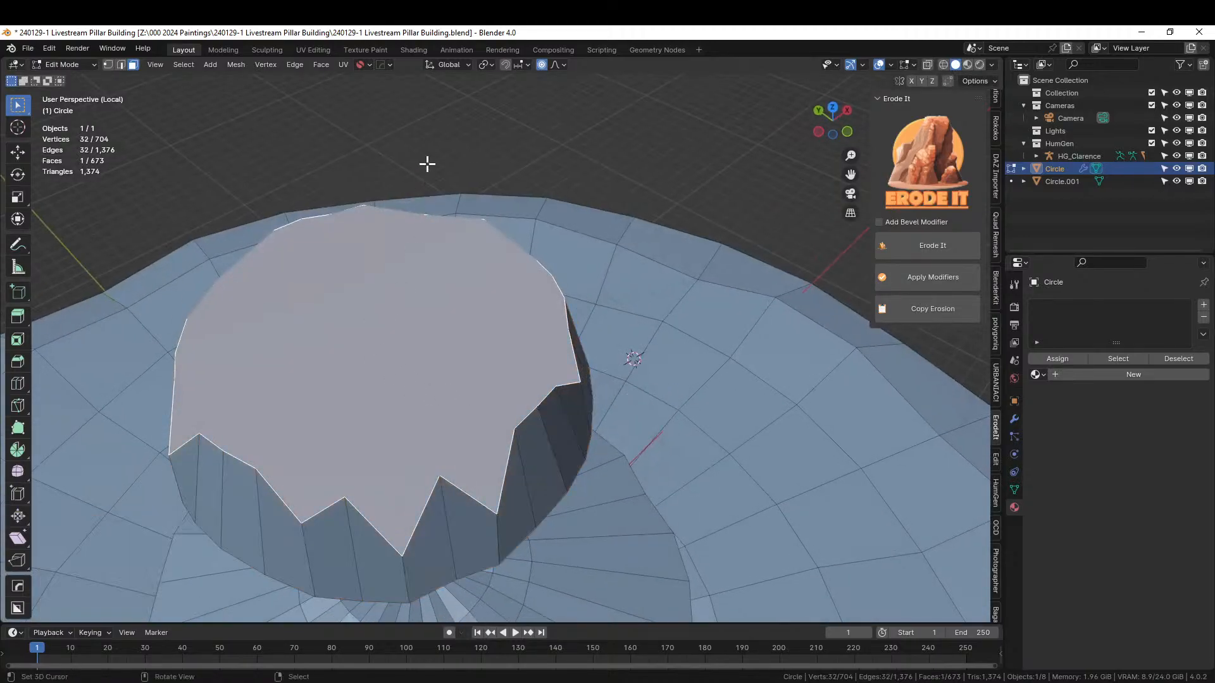
{"action": "left_click", "coordinate": [317, 64]}
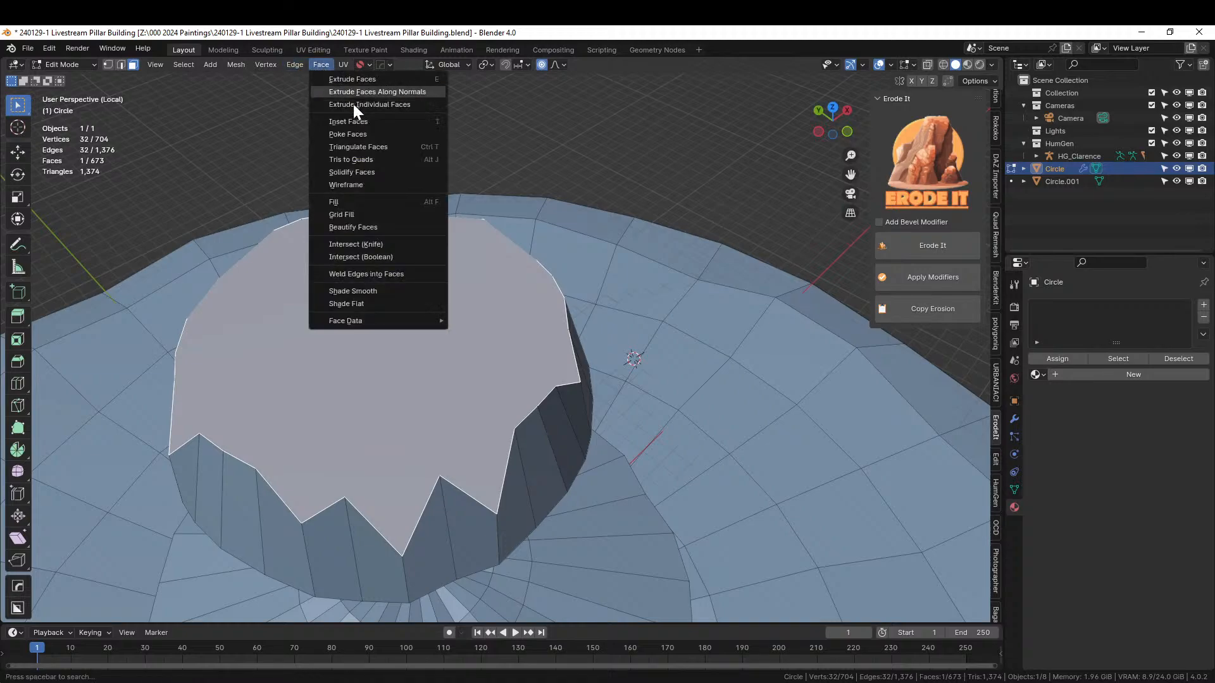
{"action": "left_click", "coordinate": [362, 130]}
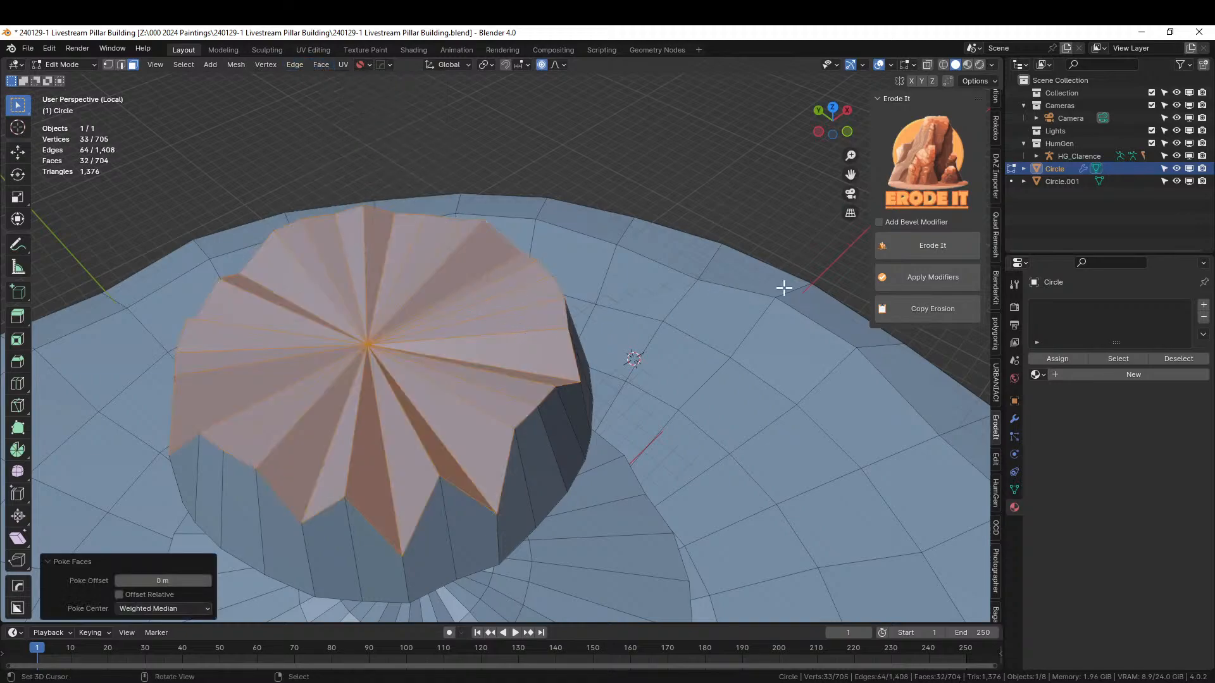
- Leave local view and lower the cap's top faces about 1.27 m along Z with smooth proportional editing
{"action": "key", "text": "KP_Divide"}
{"action": "middle_click_drag", "start_coordinate": [806, 286], "coordinate": [547, 329]}
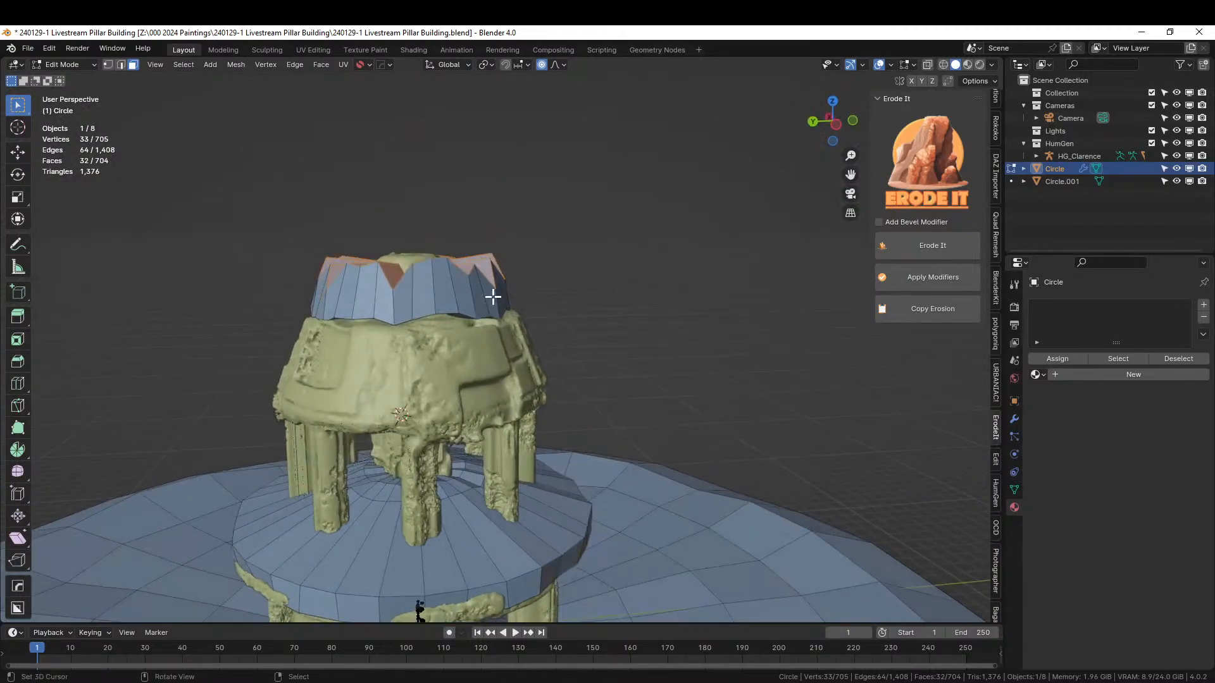
{"action": "key", "text": "g"}
{"action": "key", "text": "z"}
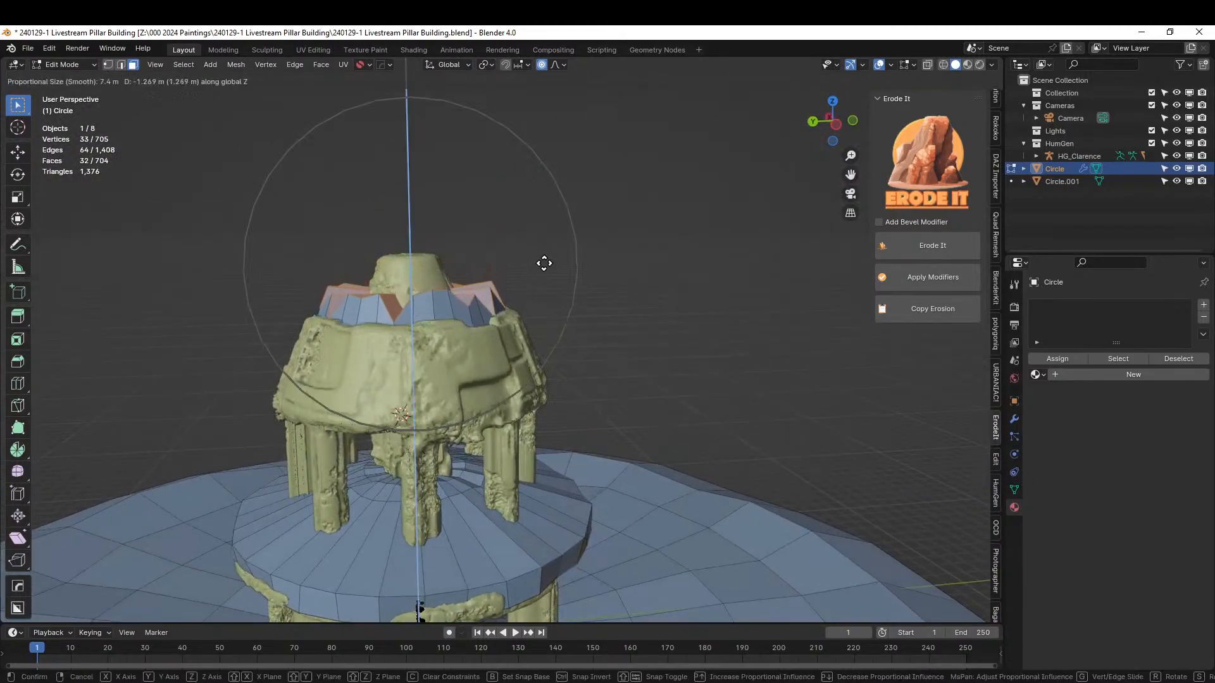
{"action": "left_click", "coordinate": [540, 262]}
{"action": "middle_click_drag", "start_coordinate": [540, 262], "coordinate": [553, 352]}
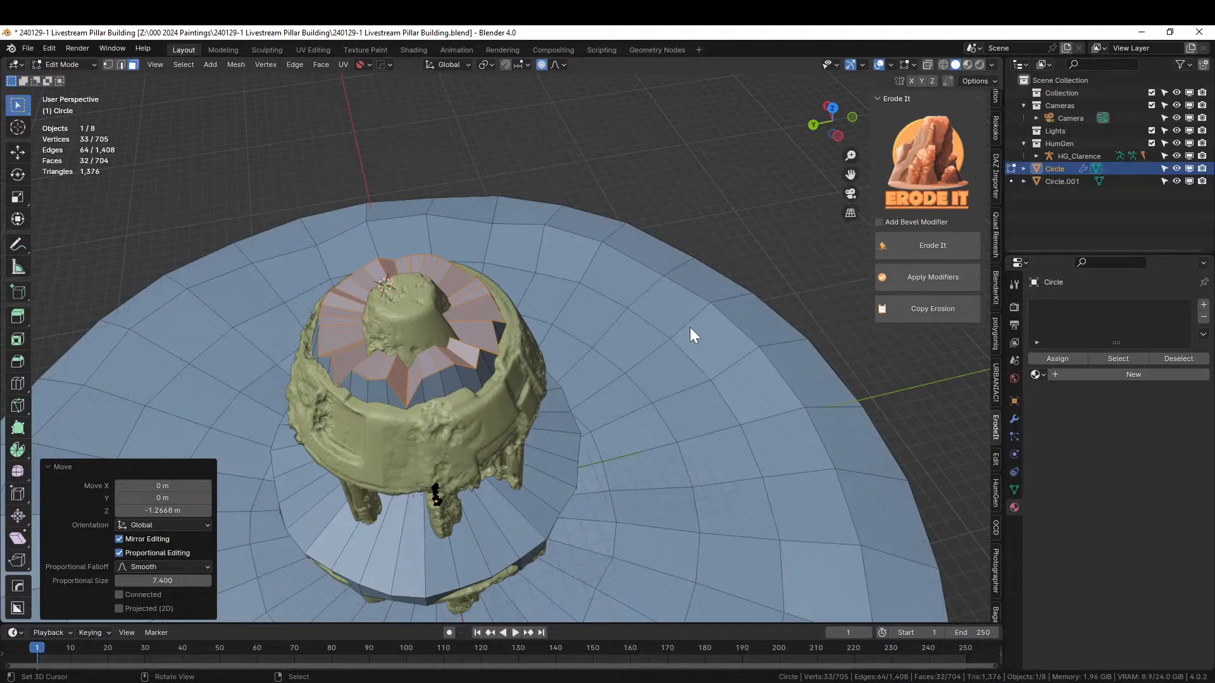
- Return to Object Mode, inspect the reshaped terrain around the building and save the file
{"action": "key", "text": "Tab"}
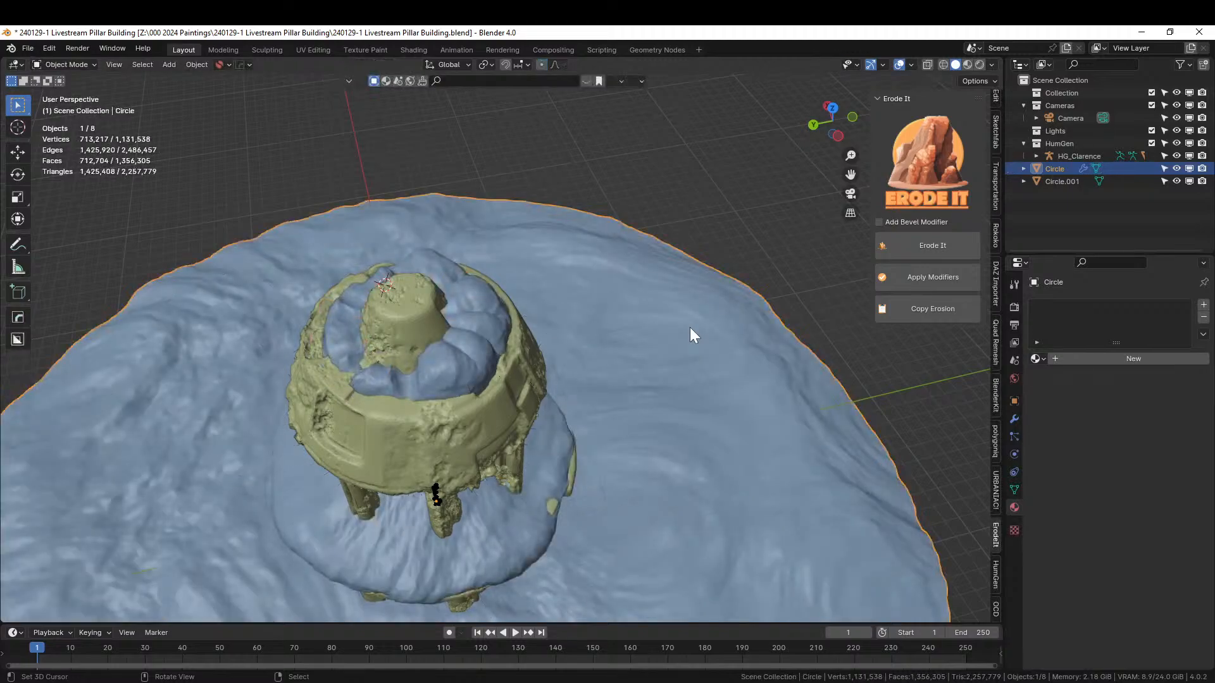
{"action": "middle_click_drag", "start_coordinate": [597, 308], "coordinate": [95, 269]}
{"action": "middle_click_drag", "start_coordinate": [581, 398], "coordinate": [652, 215]}
{"action": "scroll", "coordinate": [286, 370], "scroll_direction": "down", "scroll_amount": 5}
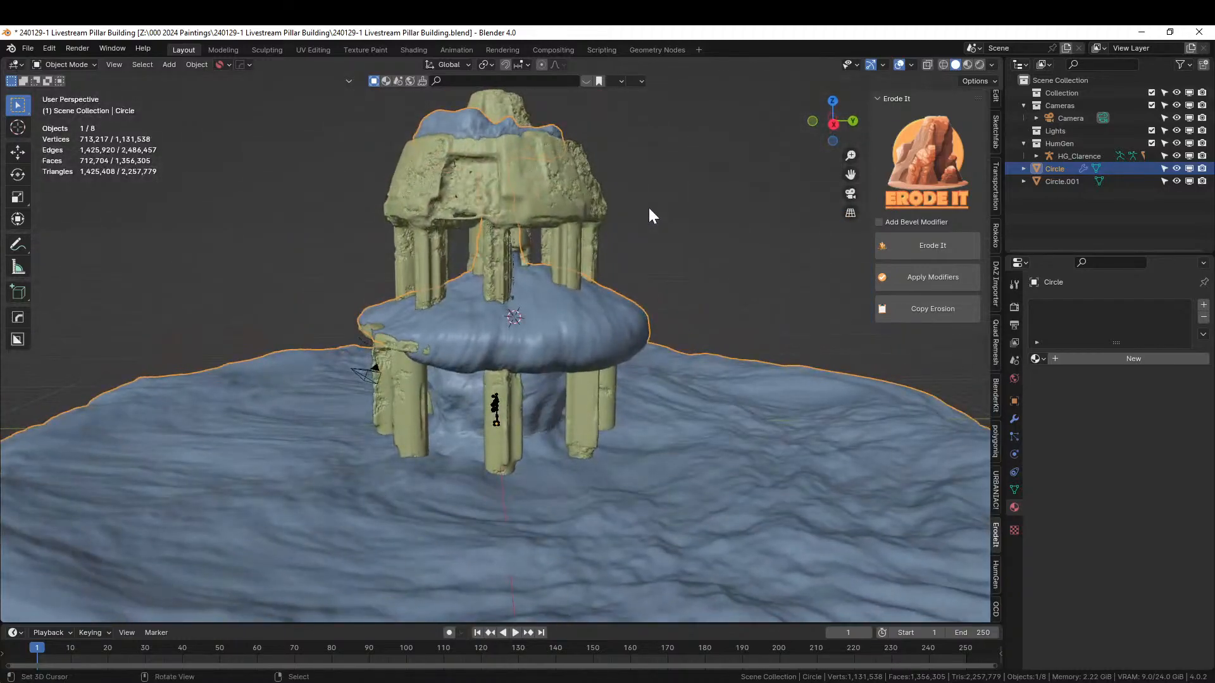
{"action": "key", "text": "ctrl+s"}
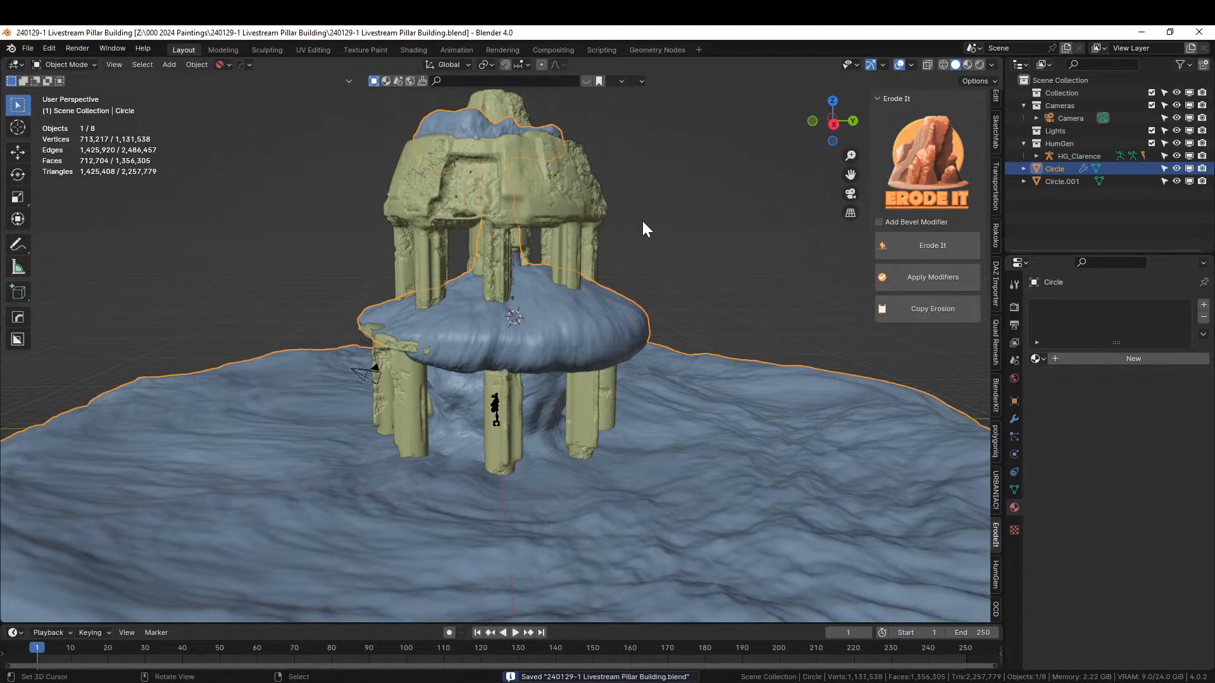
- Switch to rendered shading and examine the materials on the building and terrain from several angles
{"action": "middle_click_drag", "start_coordinate": [582, 243], "coordinate": [557, 223]}
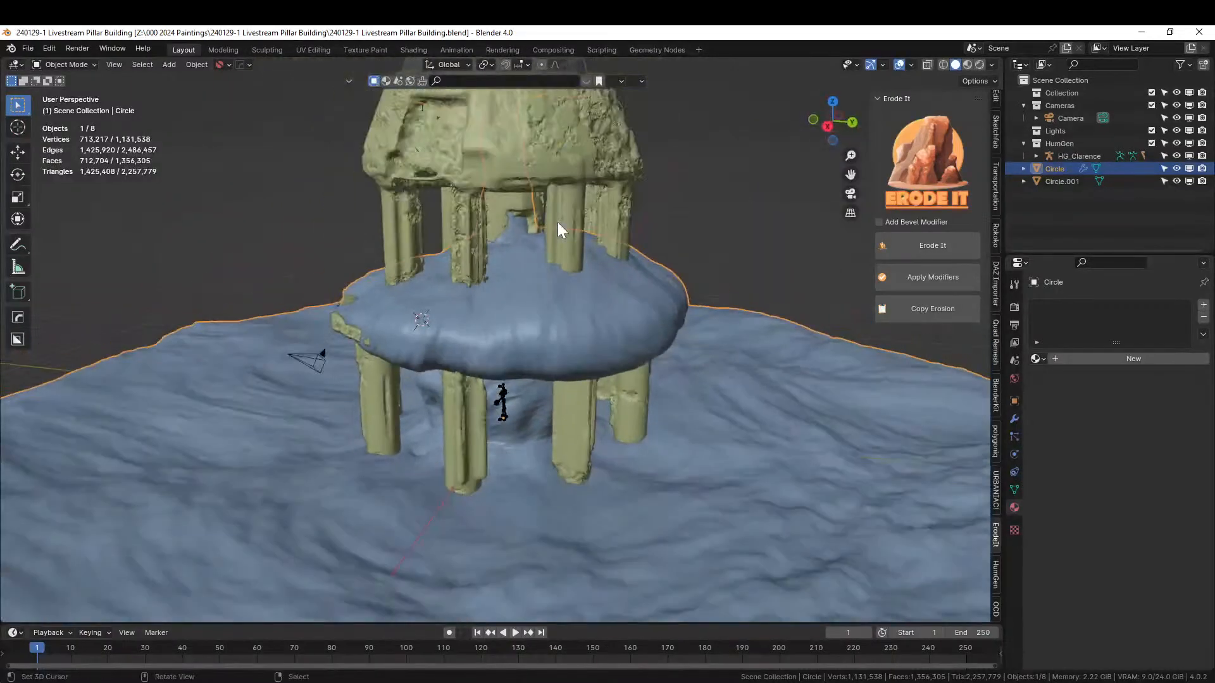
{"action": "left_click", "coordinate": [981, 63]}
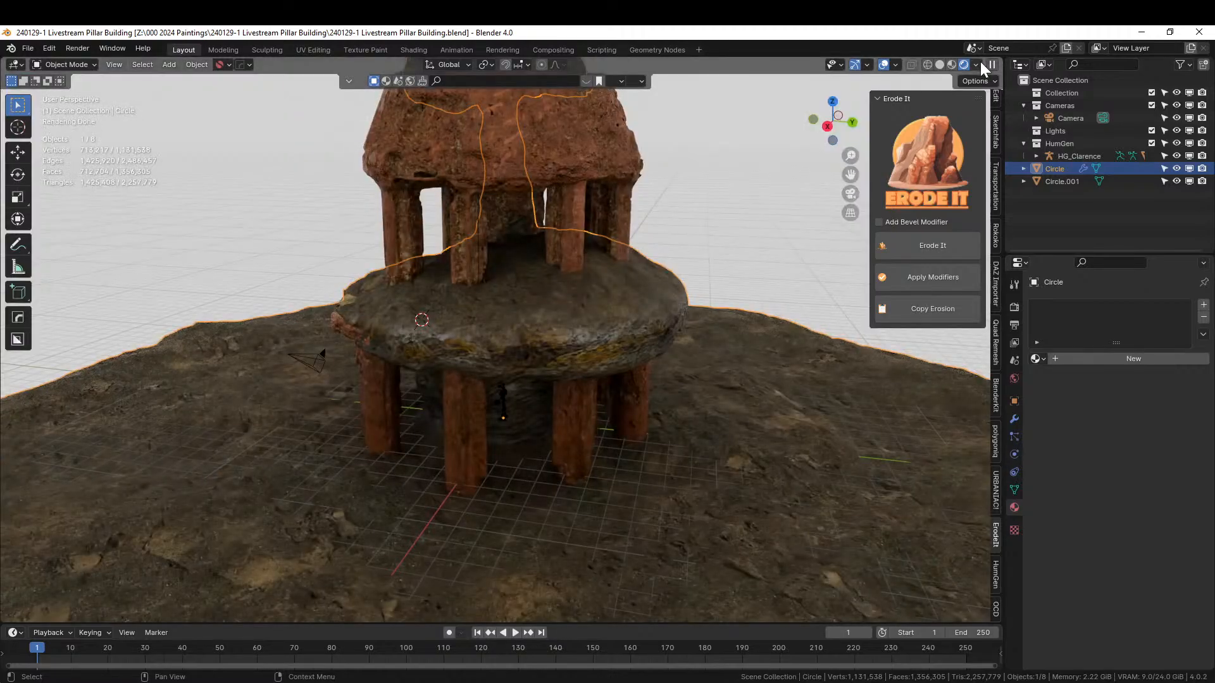
{"action": "middle_click_drag", "start_coordinate": [654, 274], "coordinate": [763, 372]}
{"action": "scroll", "coordinate": [763, 379], "scroll_direction": "down", "scroll_amount": 3}
{"action": "middle_click_drag", "start_coordinate": [738, 362], "coordinate": [745, 340]}
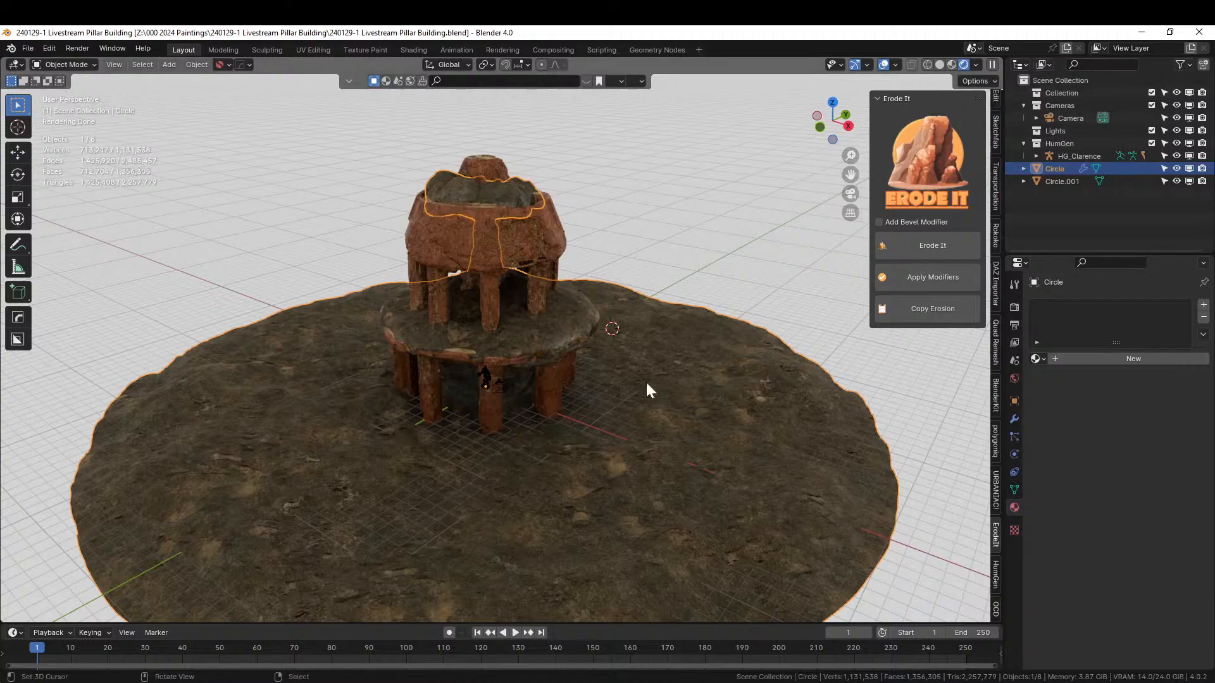
- Return to solid shading and add a 2D Bezier circle curve with a 1 m radius
{"action": "left_click", "coordinate": [940, 64]}
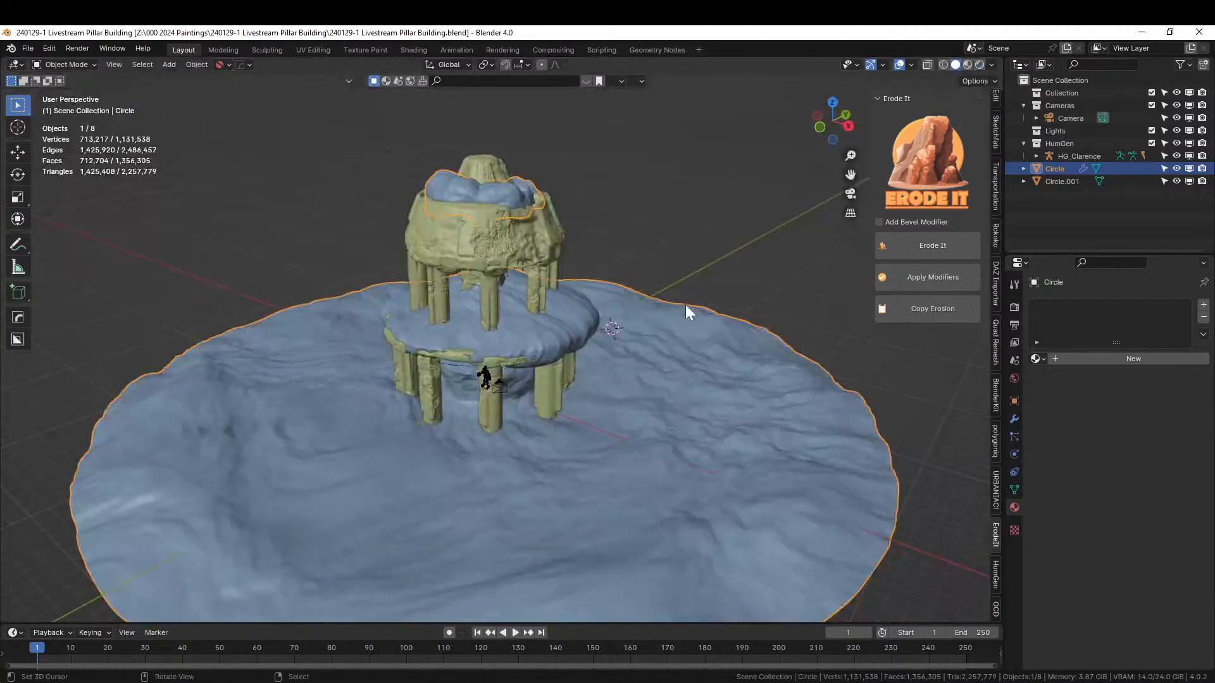
{"action": "middle_click_drag", "start_coordinate": [719, 318], "coordinate": [694, 362]}
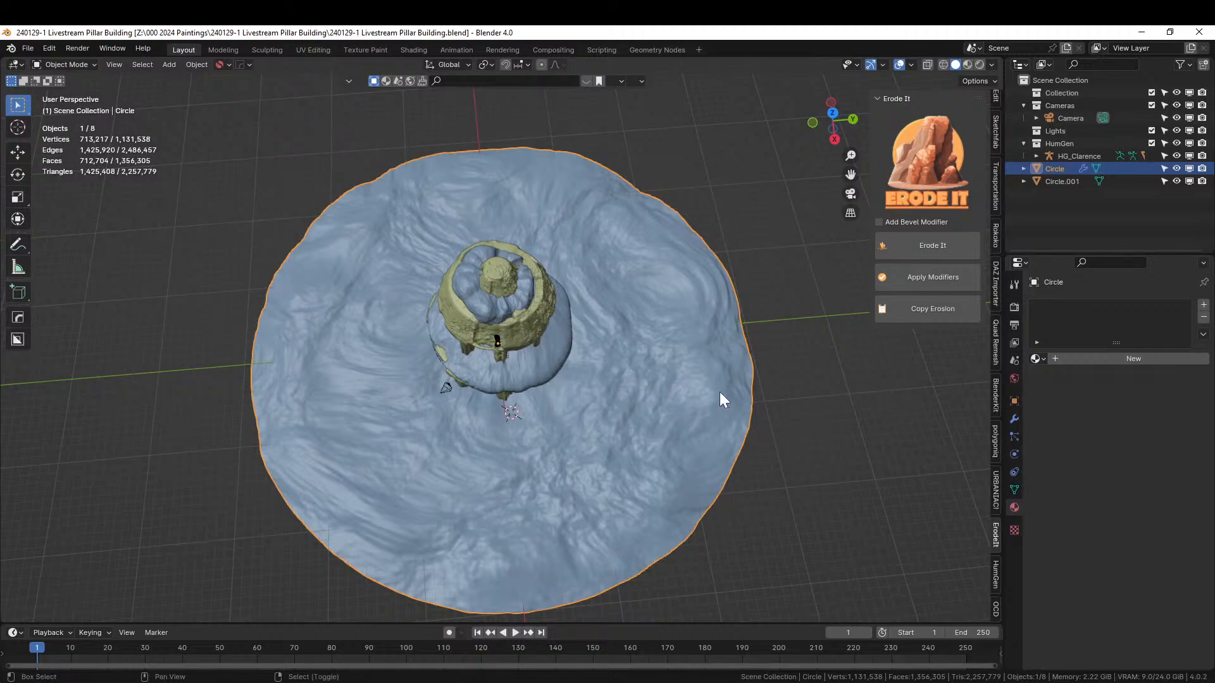
{"action": "key", "text": "shift+a"}
{"action": "mouse_move", "coordinate": [690, 347]}
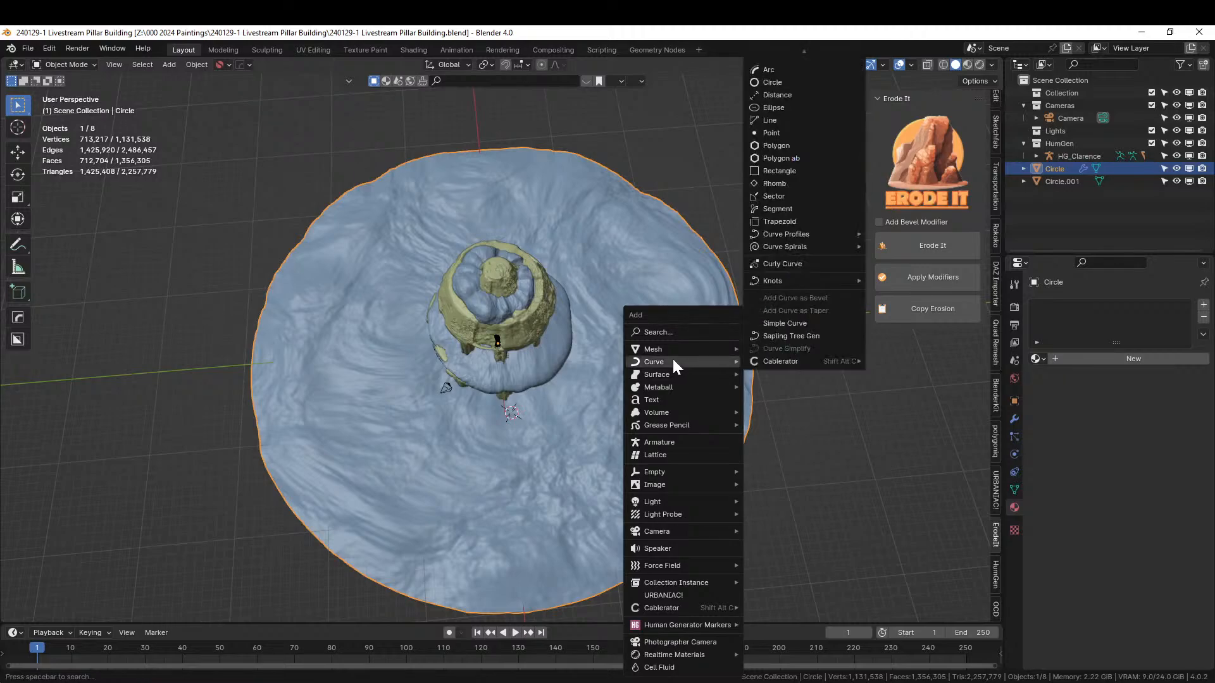
{"action": "left_click", "coordinate": [794, 81]}
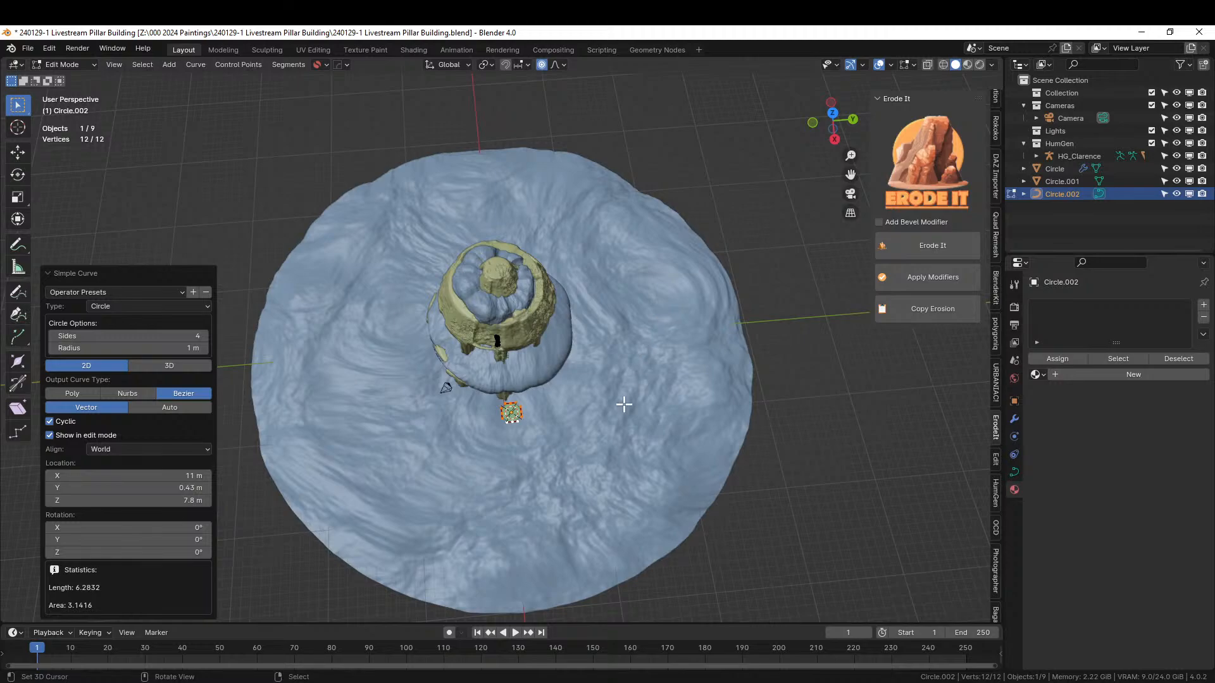
- Switch to the top view, leave the circle's Edit Mode and clear its location to the world origin
{"action": "middle_click_drag", "start_coordinate": [624, 405], "coordinate": [618, 448]}
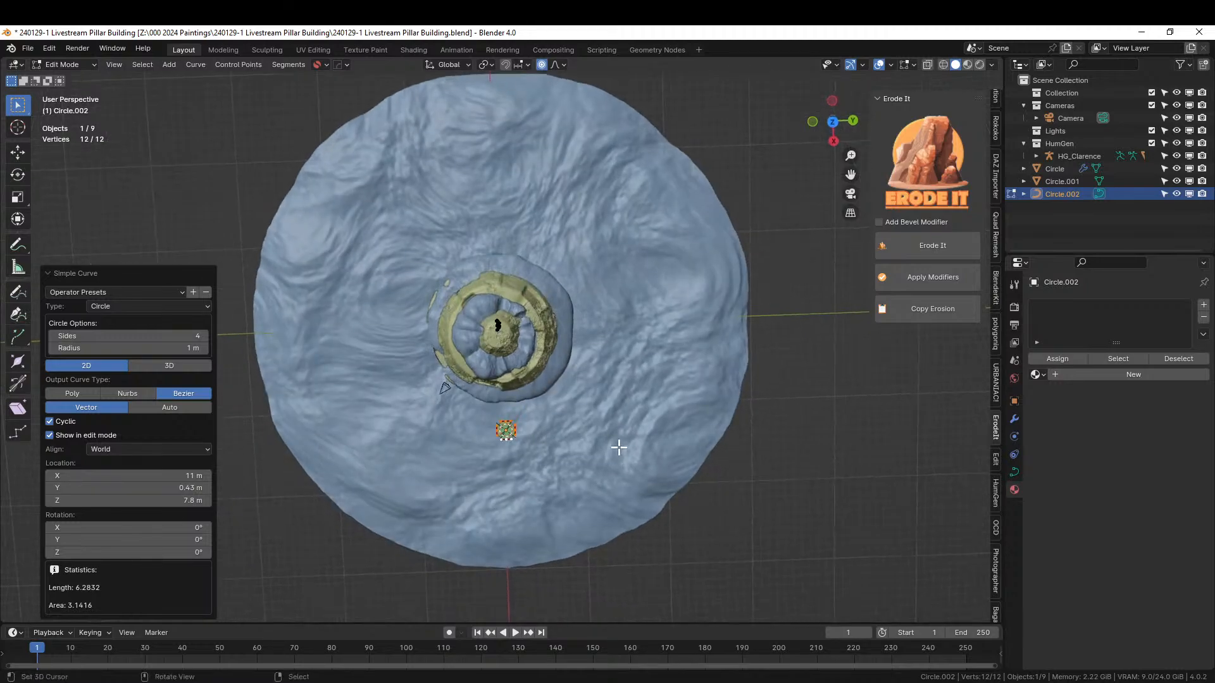
{"action": "key", "text": "KP_7"}
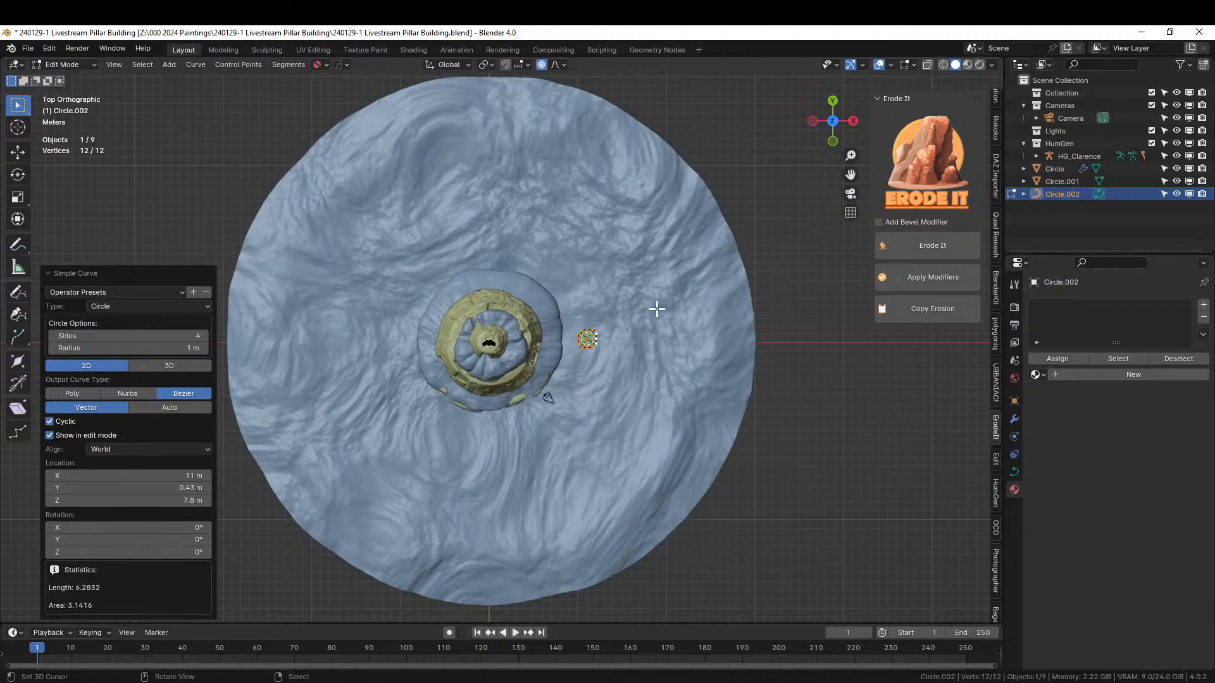
{"action": "left_click", "coordinate": [851, 364]}
{"action": "key", "text": "a"}
{"action": "key", "text": "Tab"}
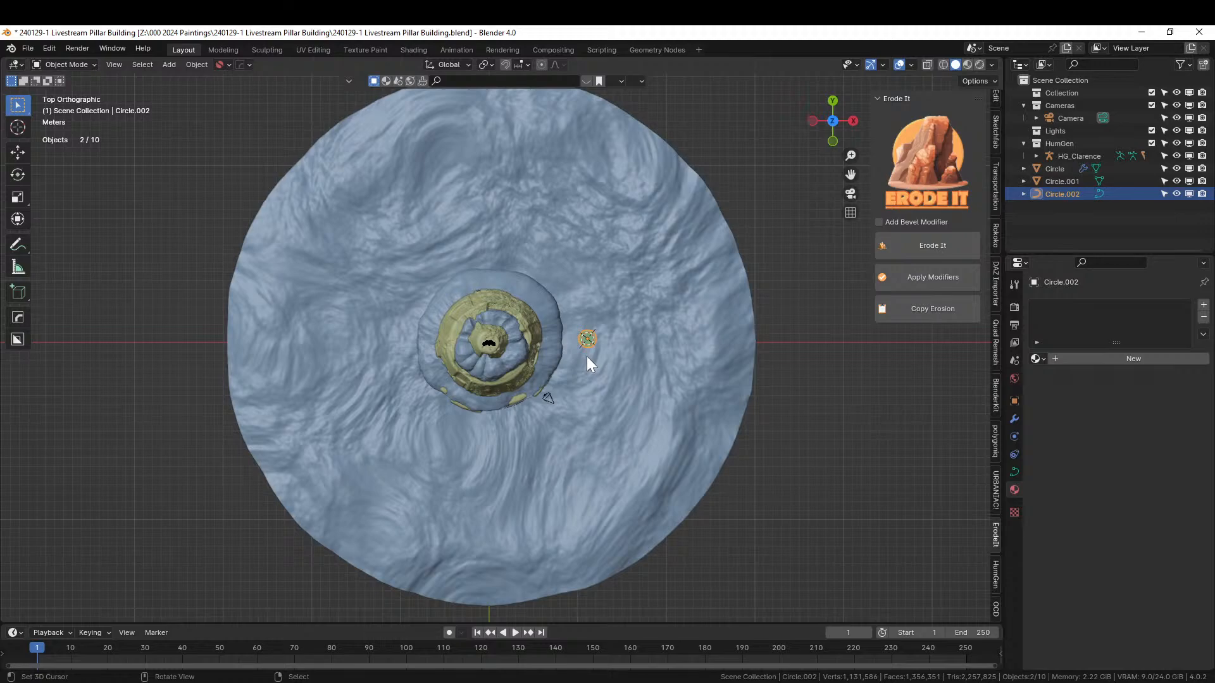
{"action": "key", "text": "alt+g"}
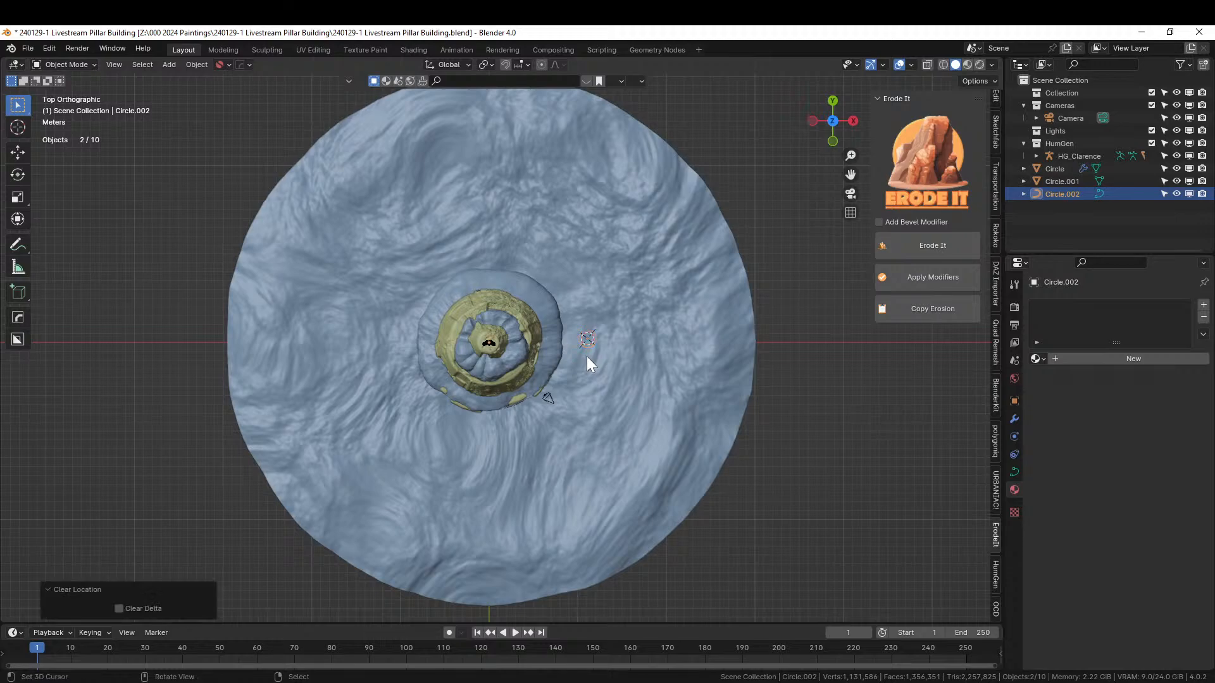
- Scale the circle curve by about 23.04 around the building and open its curve data settings
{"action": "key", "text": "s"}
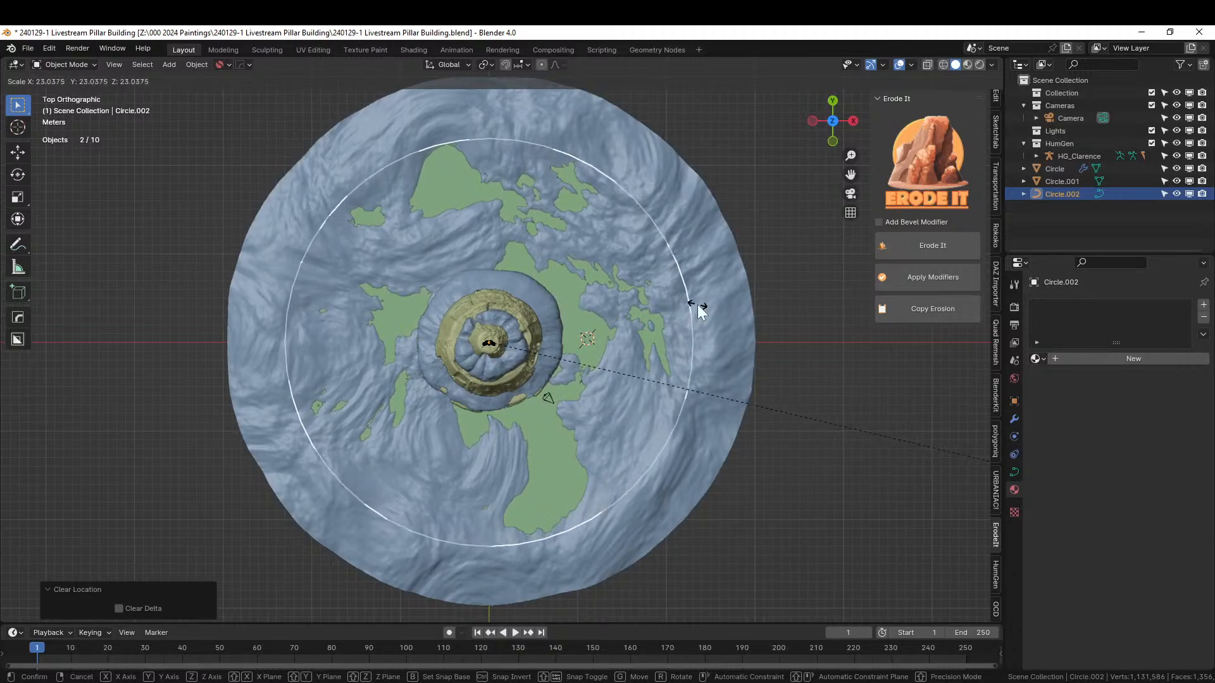
{"action": "left_click", "coordinate": [689, 311]}
{"action": "left_click", "coordinate": [1017, 472]}
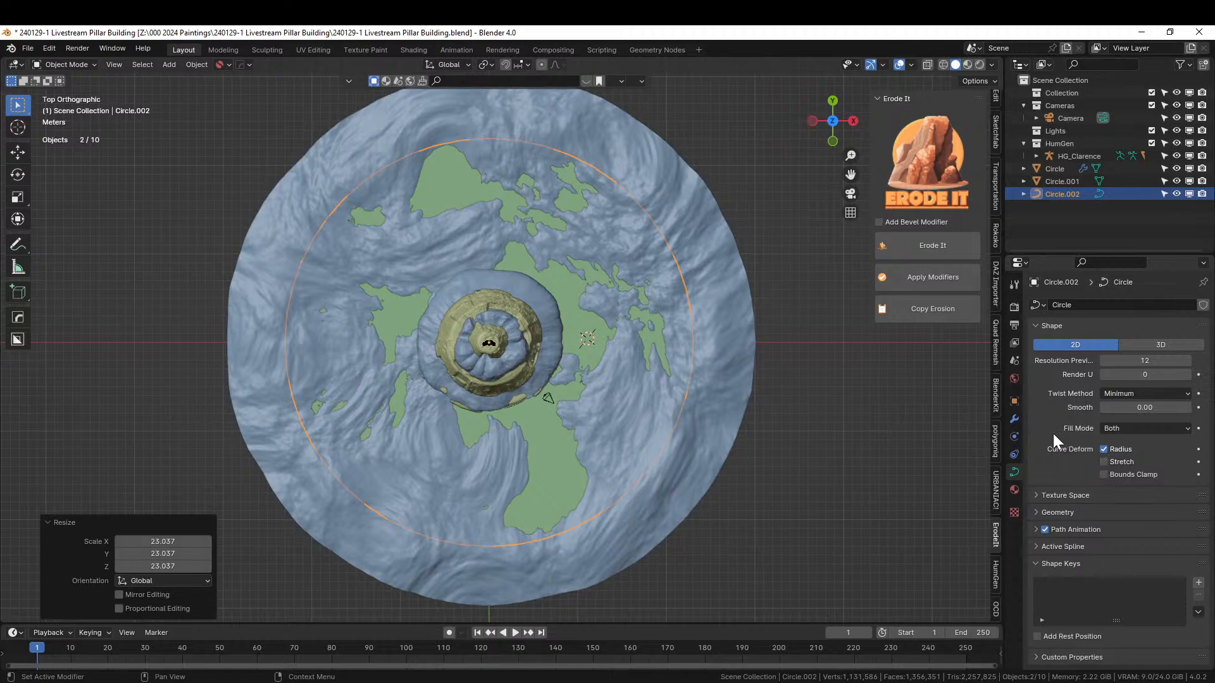
- Expand the circle curve's geometry settings and set its fill mode to None
{"action": "left_click", "coordinate": [1041, 512]}
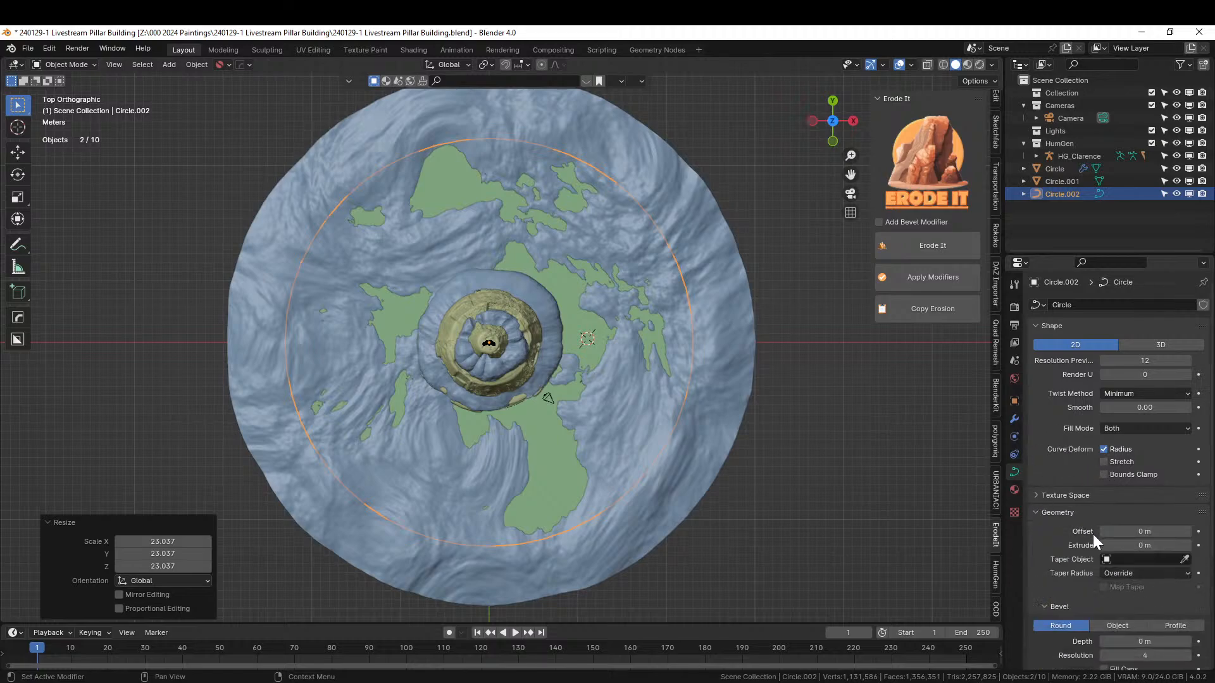
{"action": "scroll", "coordinate": [1072, 575], "scroll_direction": "down", "scroll_amount": 2}
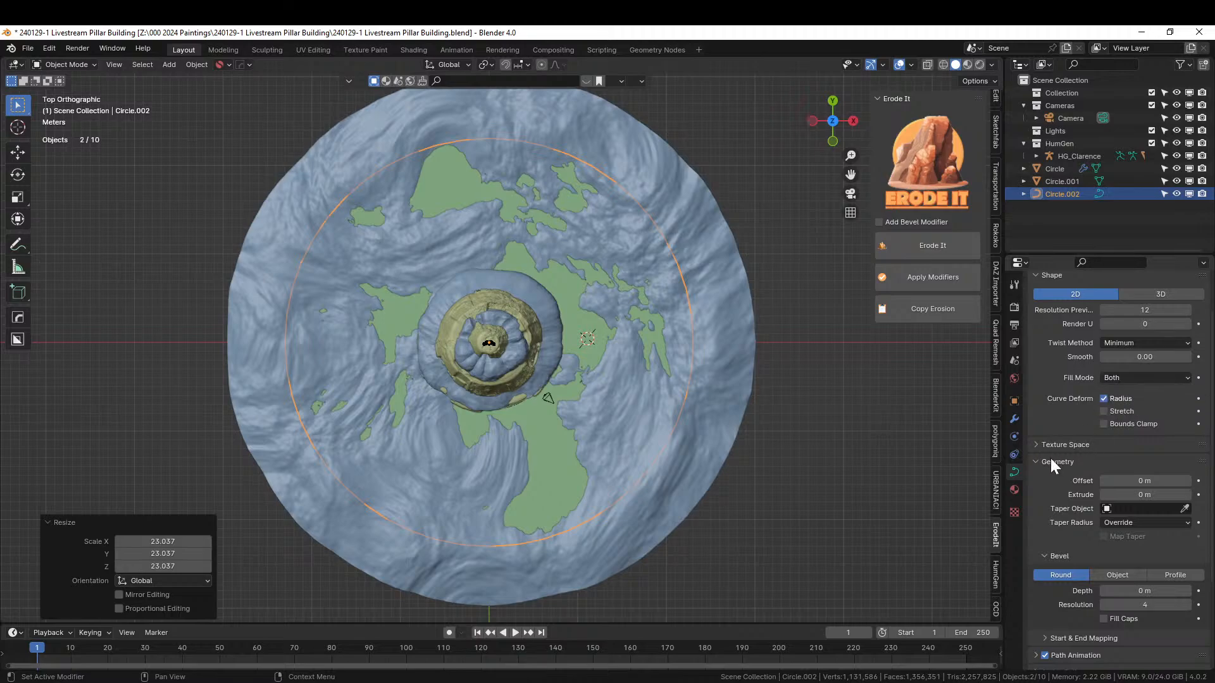
{"action": "scroll", "coordinate": [1171, 531], "scroll_direction": "down", "scroll_amount": 3}
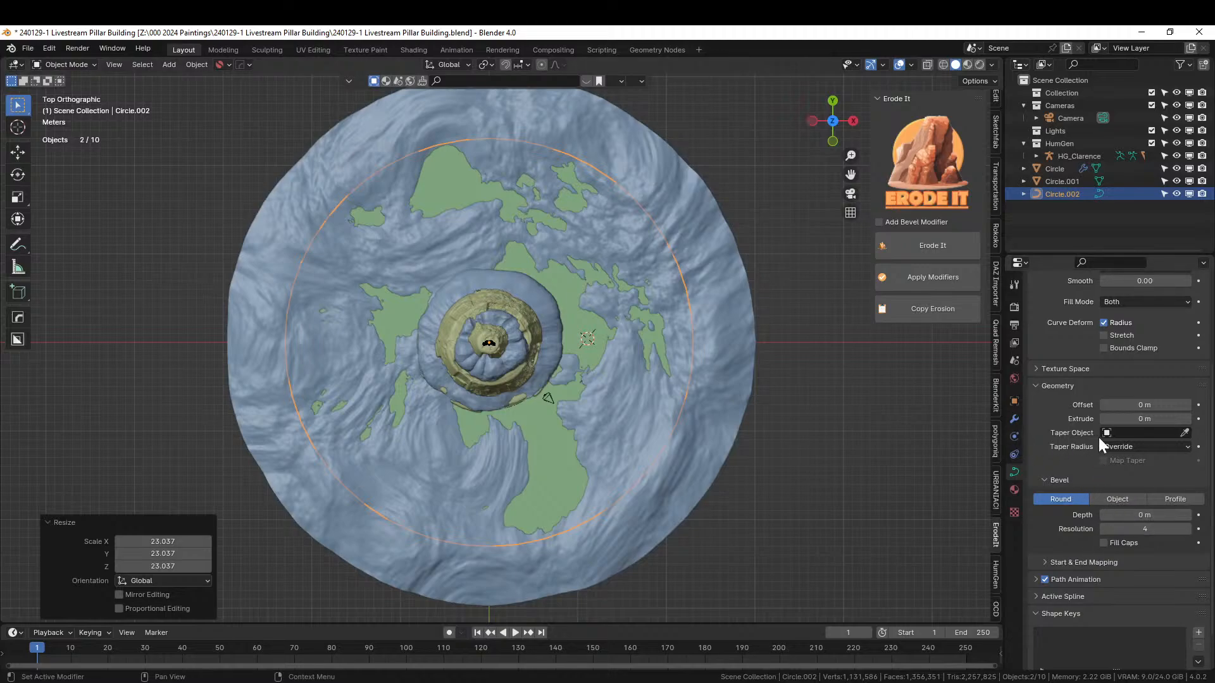
{"action": "left_click", "coordinate": [1171, 445]}
{"action": "left_click", "coordinate": [1171, 446]}
{"action": "scroll", "coordinate": [1073, 337], "scroll_direction": "up", "scroll_amount": 4}
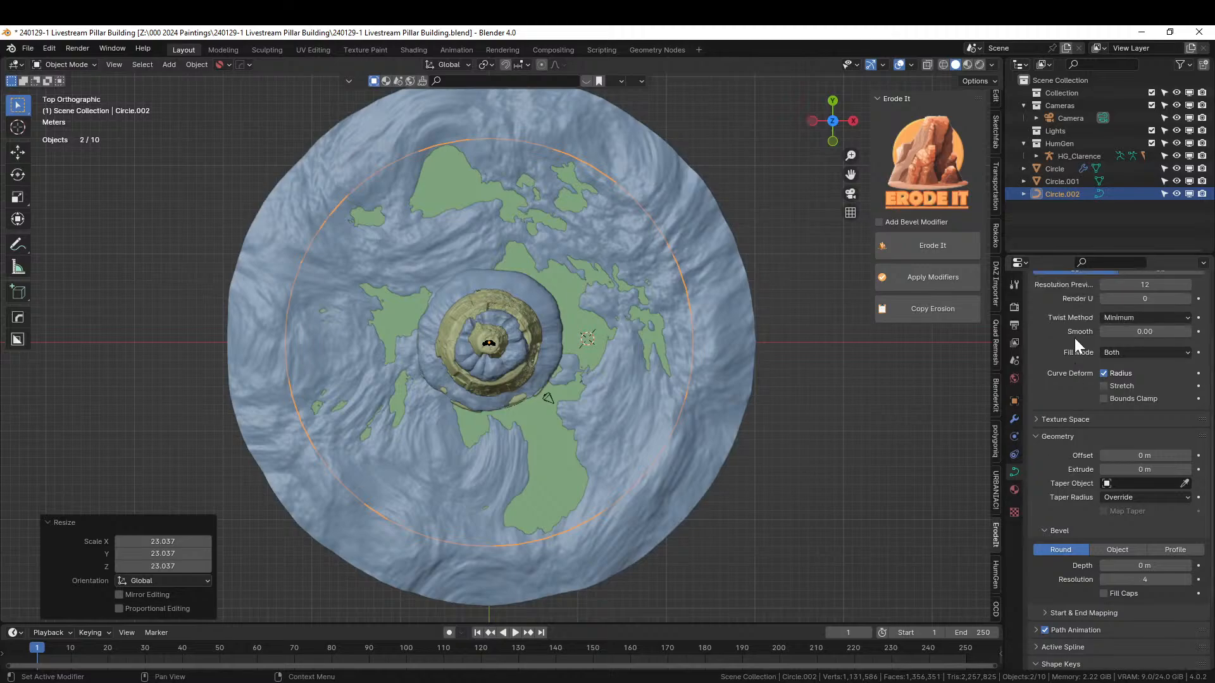
{"action": "left_click", "coordinate": [1125, 402]}
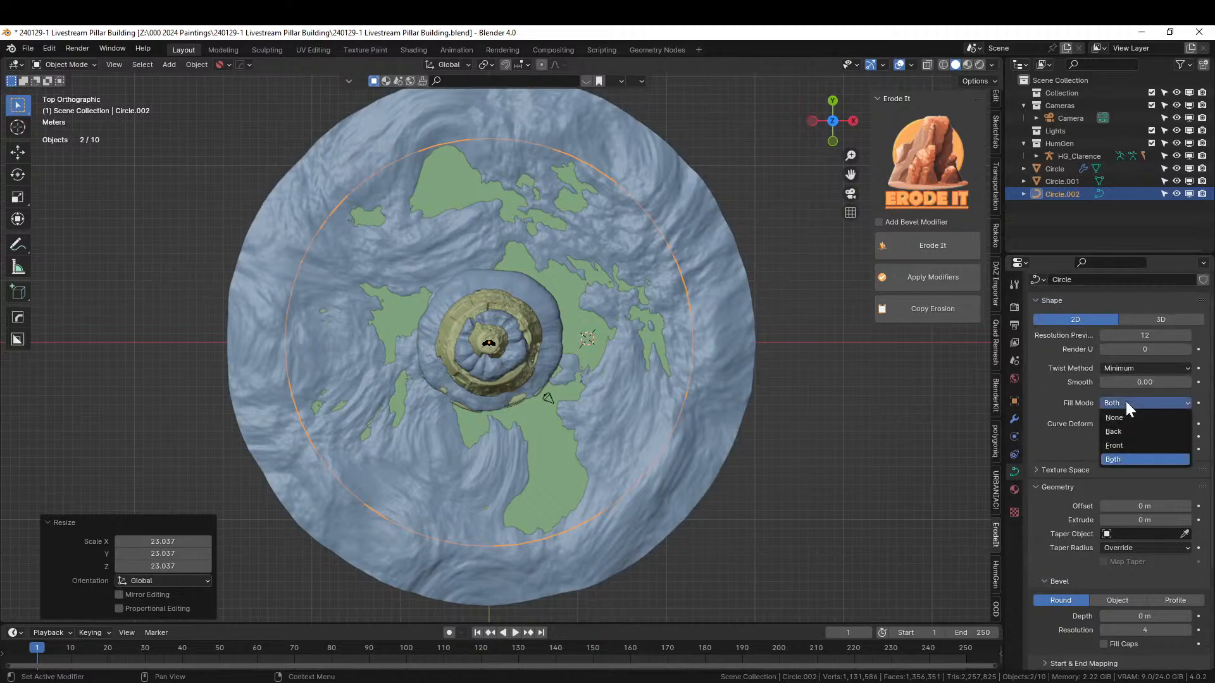
{"action": "left_click", "coordinate": [1119, 415]}
- Isolate the circle curve in local view and extrude it by 0.04 m
{"action": "key", "text": "KP_Divide"}
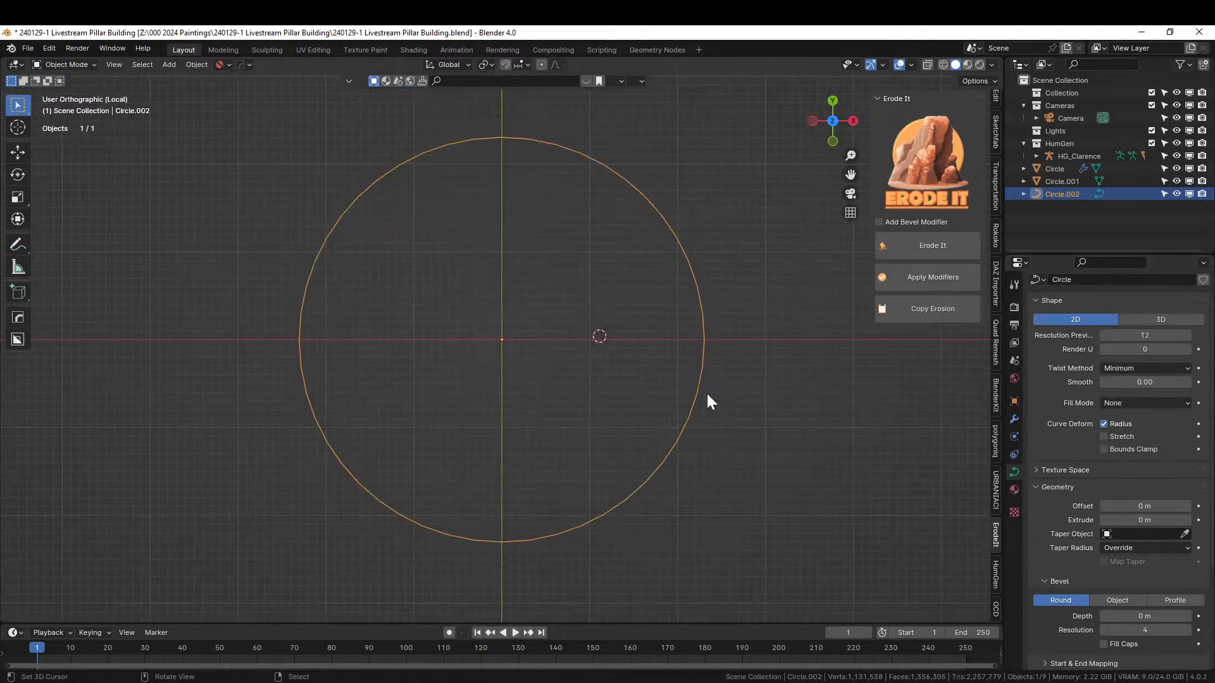
{"action": "middle_click_drag", "start_coordinate": [707, 394], "coordinate": [753, 345]}
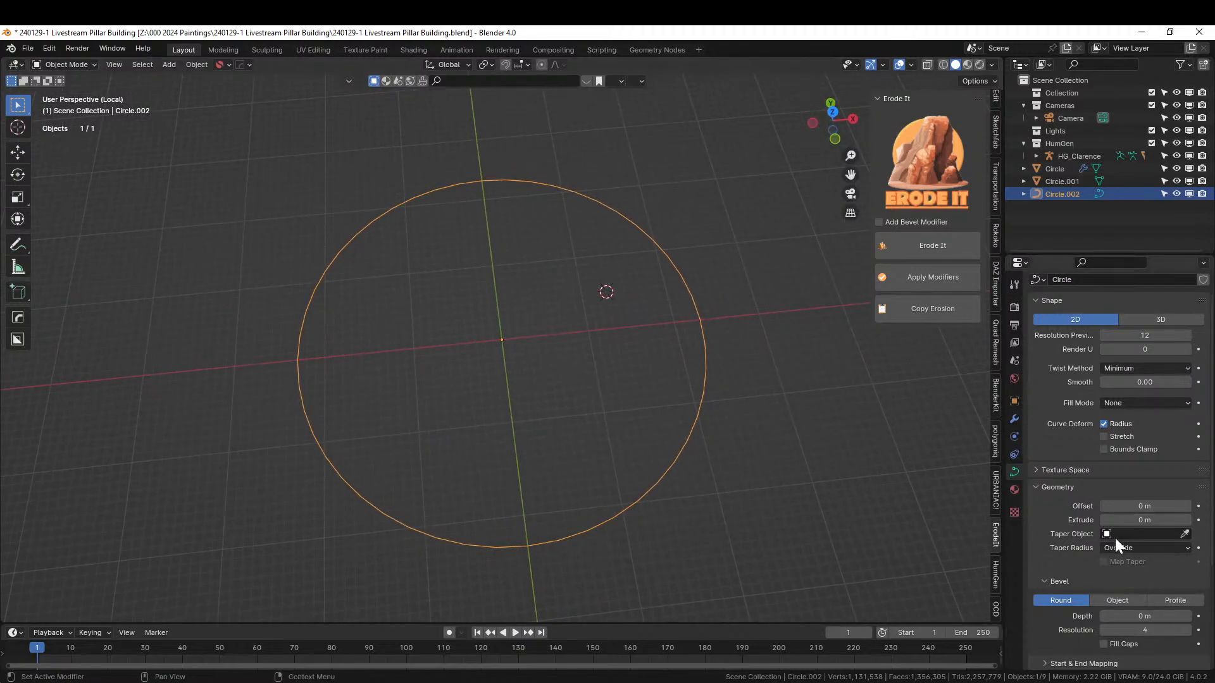
{"action": "mouse_move", "coordinate": [1142, 519]}
{"action": "left_mouse_down"}
{"action": "mouse_move", "coordinate": [1177, 519]}
{"action": "mouse_move", "coordinate": [1158, 520]}
{"action": "left_mouse_up"}
- Try an extrude value of 1 m on the isolated circle curve, and undo it
{"action": "left_click", "coordinate": [1145, 519]}
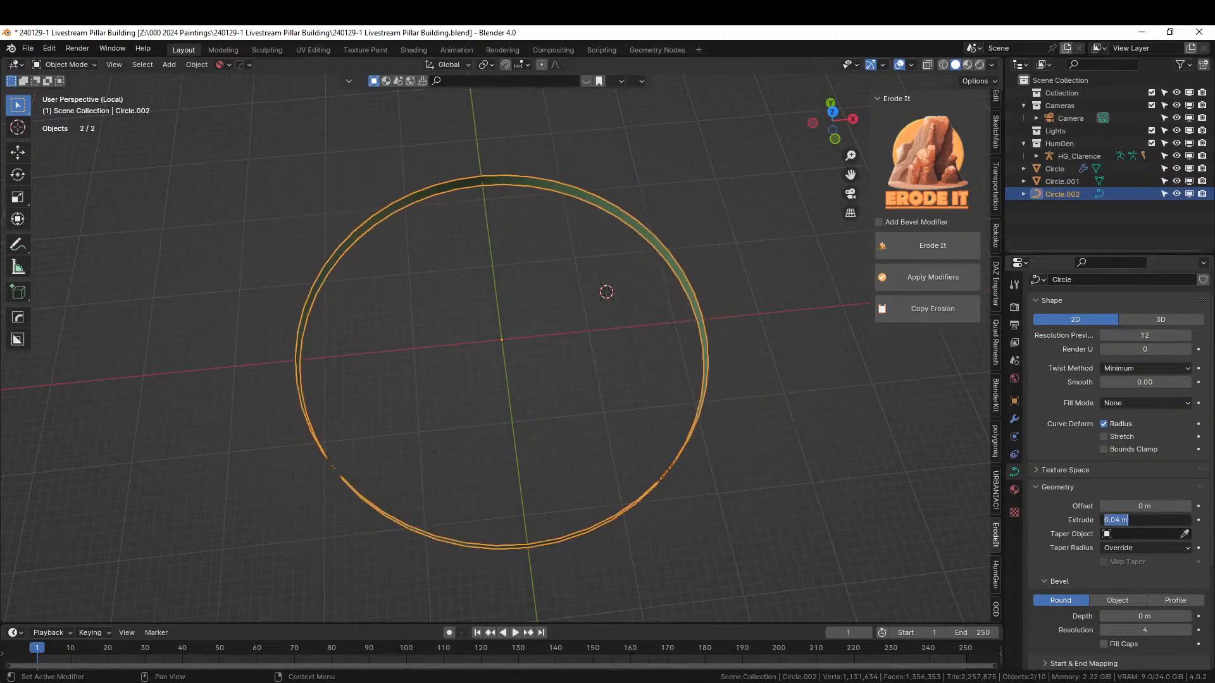
{"action": "type", "text": "1"}
{"action": "key", "text": "Return"}
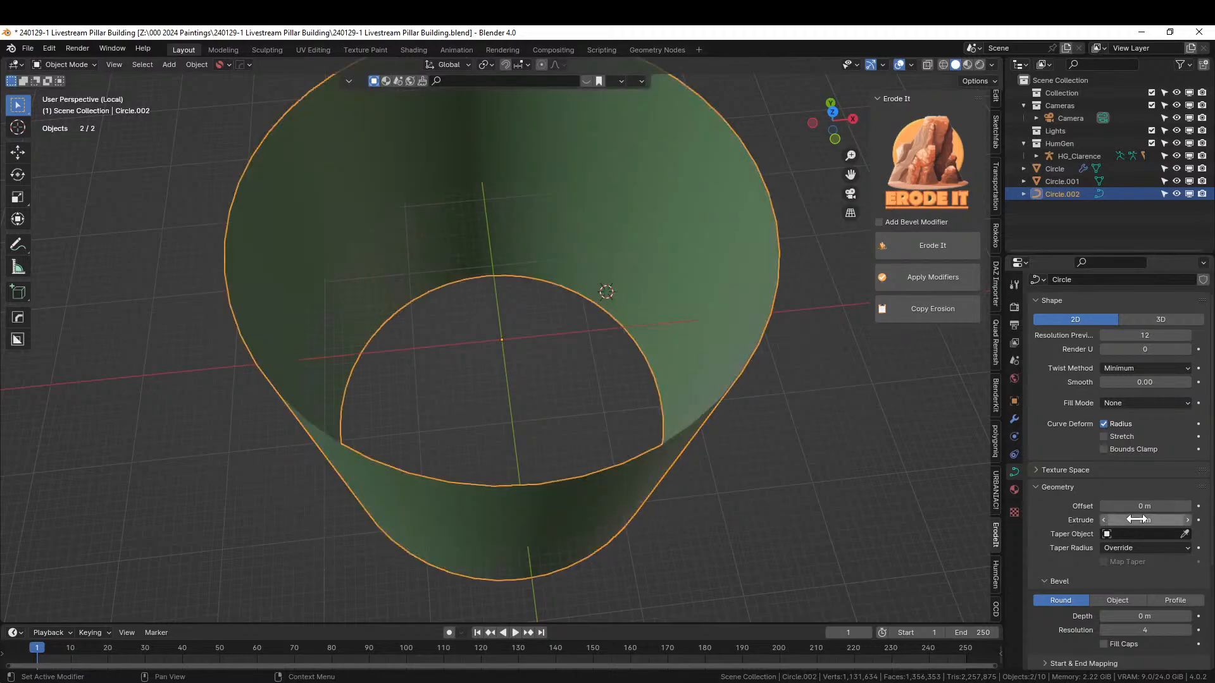
{"action": "middle_click_drag", "start_coordinate": [785, 497], "coordinate": [758, 498]}
{"action": "key", "text": "ctrl+z"}
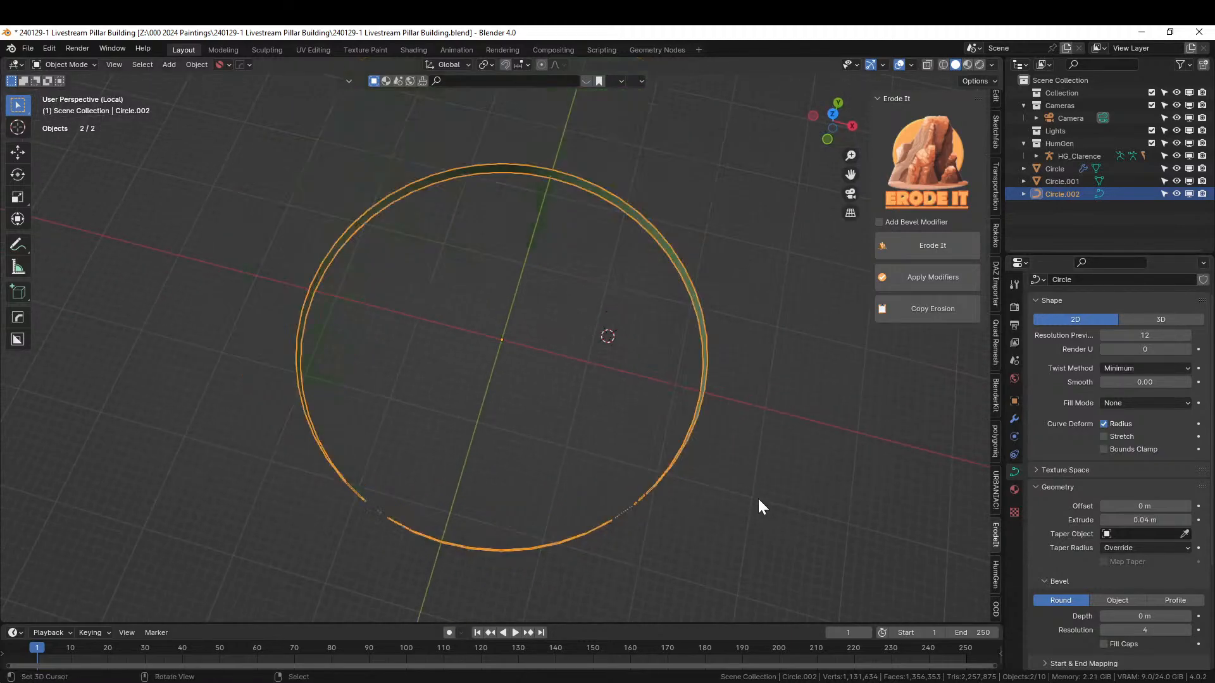
- Try applying the circle curve's transforms and extruding it by 1 m again, and undo the extrusion change
{"action": "key", "text": "ctrl+a"}
{"action": "left_click", "coordinate": [741, 500]}
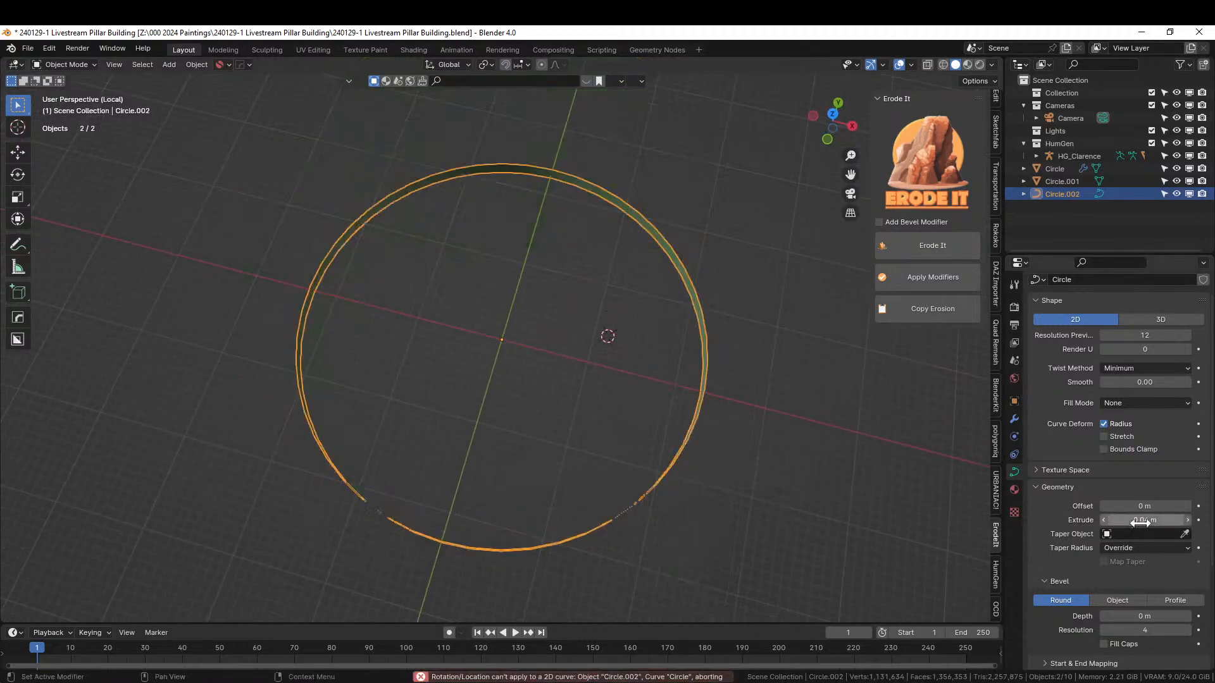
{"action": "left_click", "coordinate": [1133, 519]}
{"action": "type", "text": "1"}
{"action": "key", "text": "Return"}
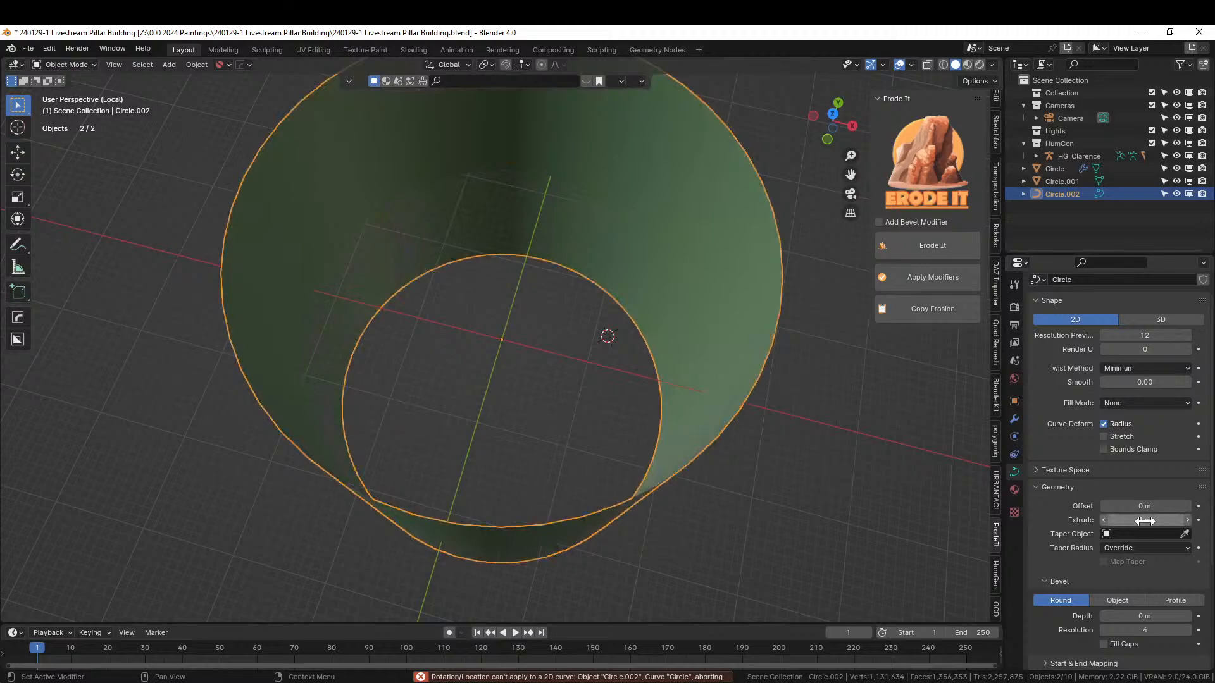
{"action": "middle_click_drag", "start_coordinate": [839, 509], "coordinate": [753, 454]}
{"action": "key", "text": "ctrl+z"}
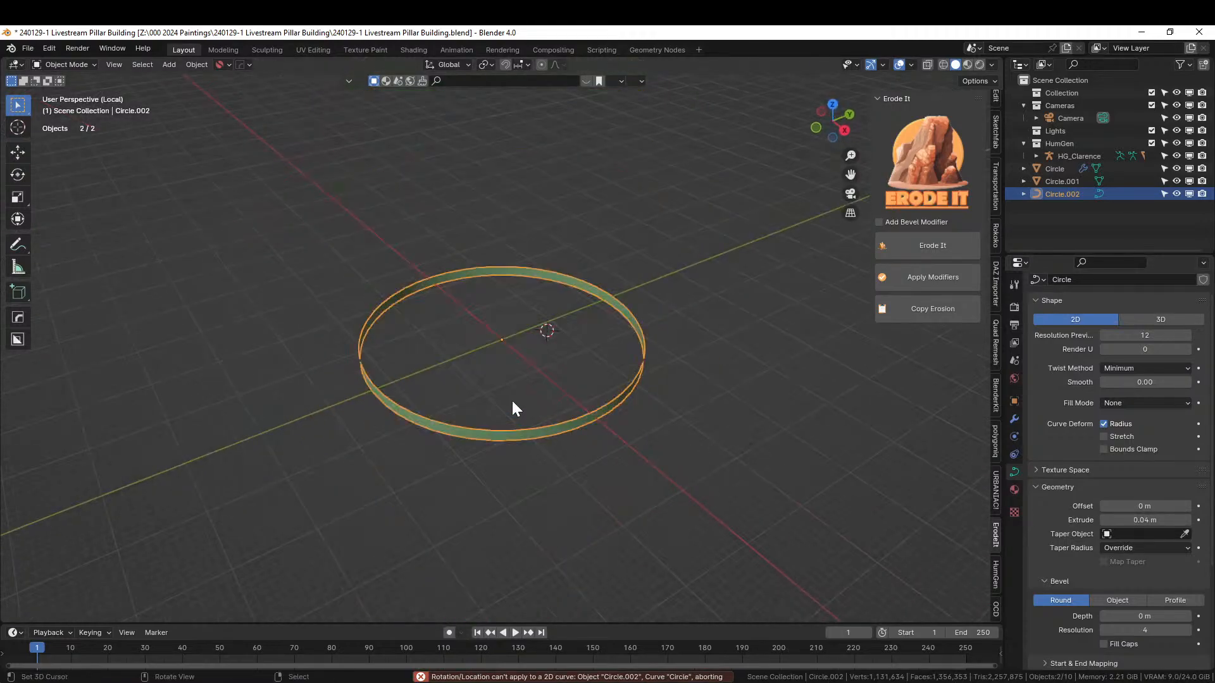
- Apply only the scale of the circle curve
{"action": "key", "text": "ctrl+a"}
{"action": "left_click", "coordinate": [485, 402]}
{"action": "key", "text": "ctrl+a"}
{"action": "left_click", "coordinate": [368, 354]}
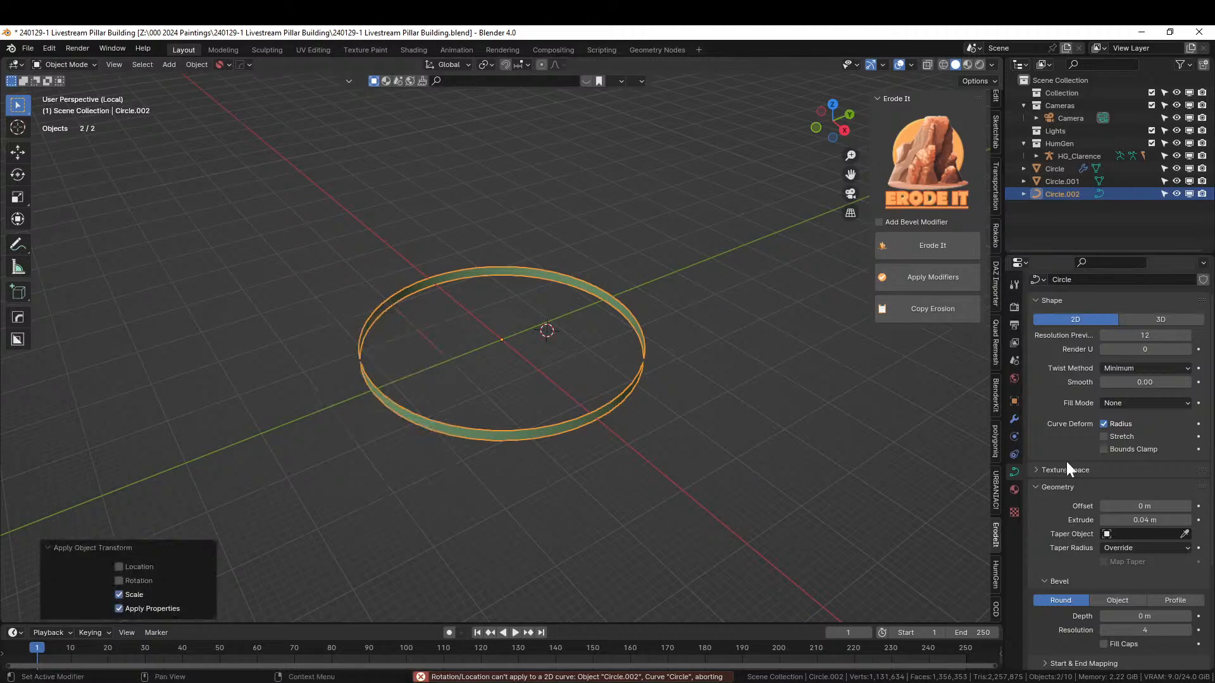
- Test a 1 m extrusion on the circle with its scale applied, and undo it
{"action": "left_click", "coordinate": [1129, 521]}
{"action": "type", "text": "1"}
{"action": "key", "text": "Return"}
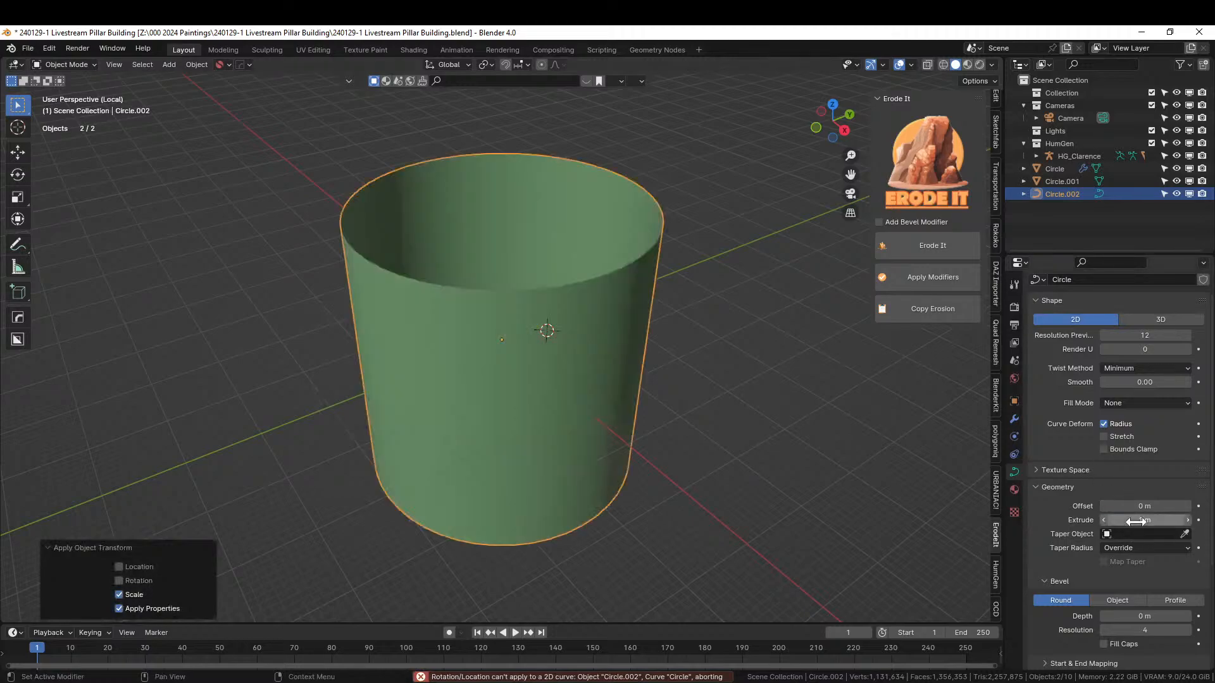
{"action": "key", "text": "ctrl+z"}
- Leave local view to bring the building and terrain back around the circle
{"action": "middle_click_drag", "start_coordinate": [684, 449], "coordinate": [596, 336]}
{"action": "key", "text": "slash"}
{"action": "scroll", "coordinate": [775, 453], "scroll_direction": "up", "scroll_amount": 2}
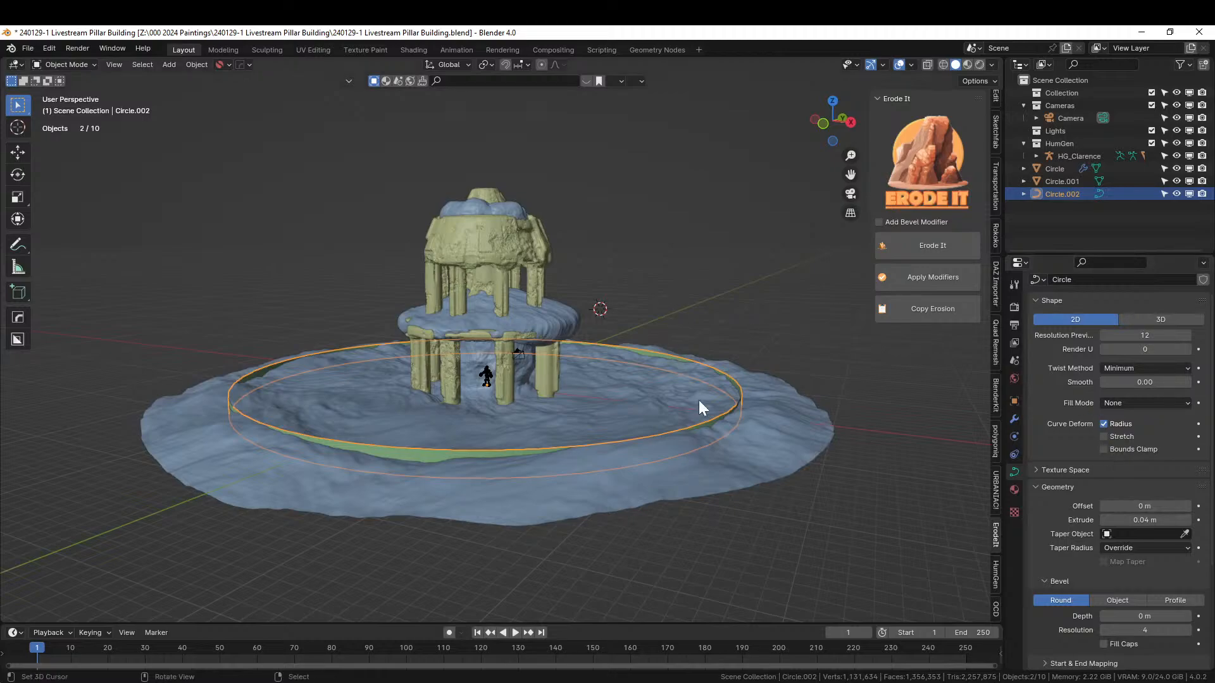
- Set the mean tilt of all the circle curve's control points to 90° and return to Object Mode
{"action": "key", "text": "Tab"}
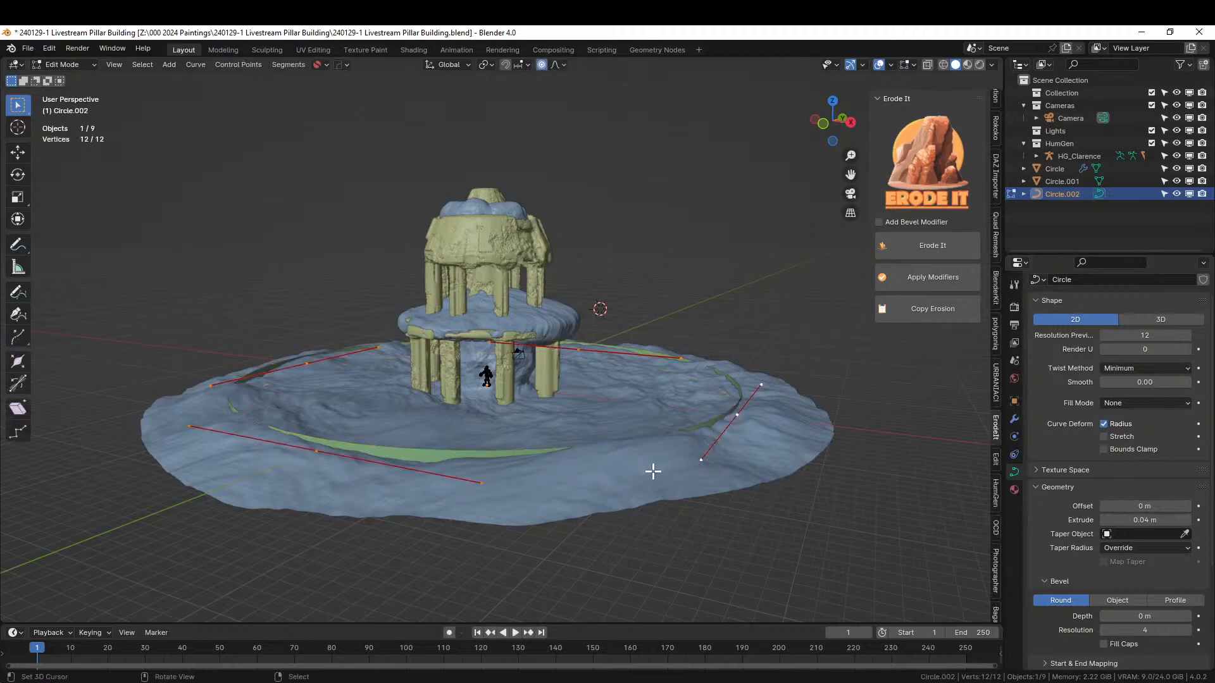
{"action": "scroll", "coordinate": [995, 102], "scroll_direction": "up", "scroll_amount": 5}
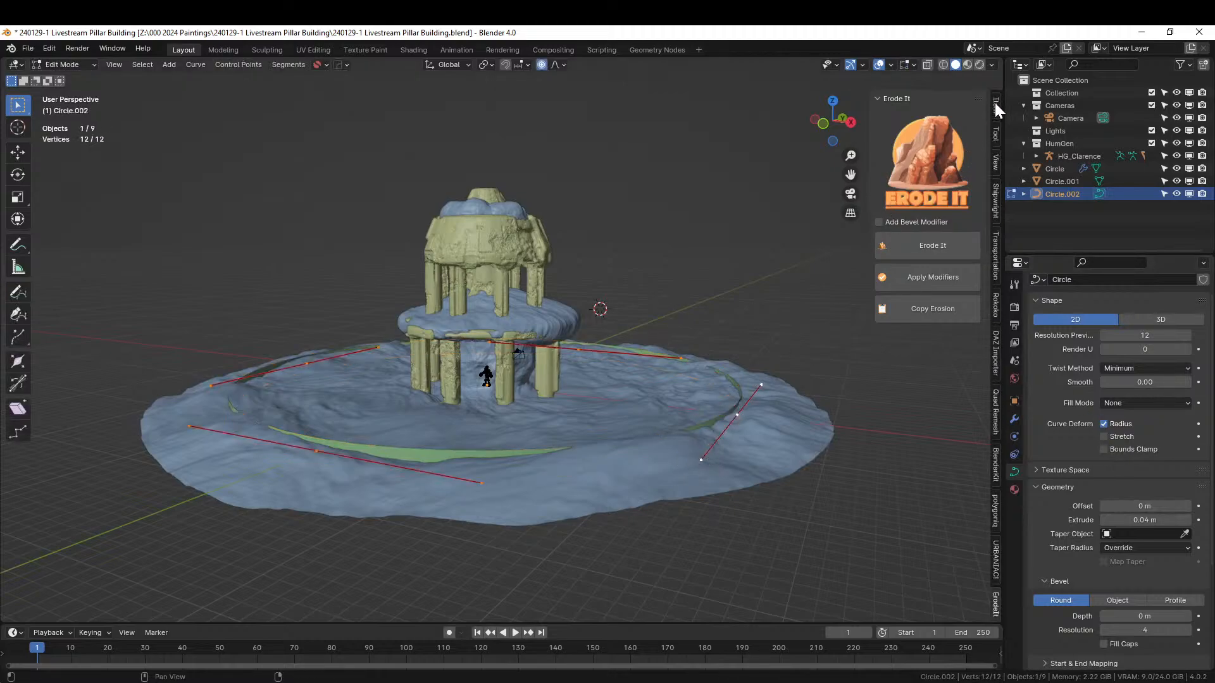
{"action": "left_click", "coordinate": [994, 103]}
{"action": "left_click", "coordinate": [943, 212]}
{"action": "type", "text": "90"}
{"action": "key", "text": "Return"}
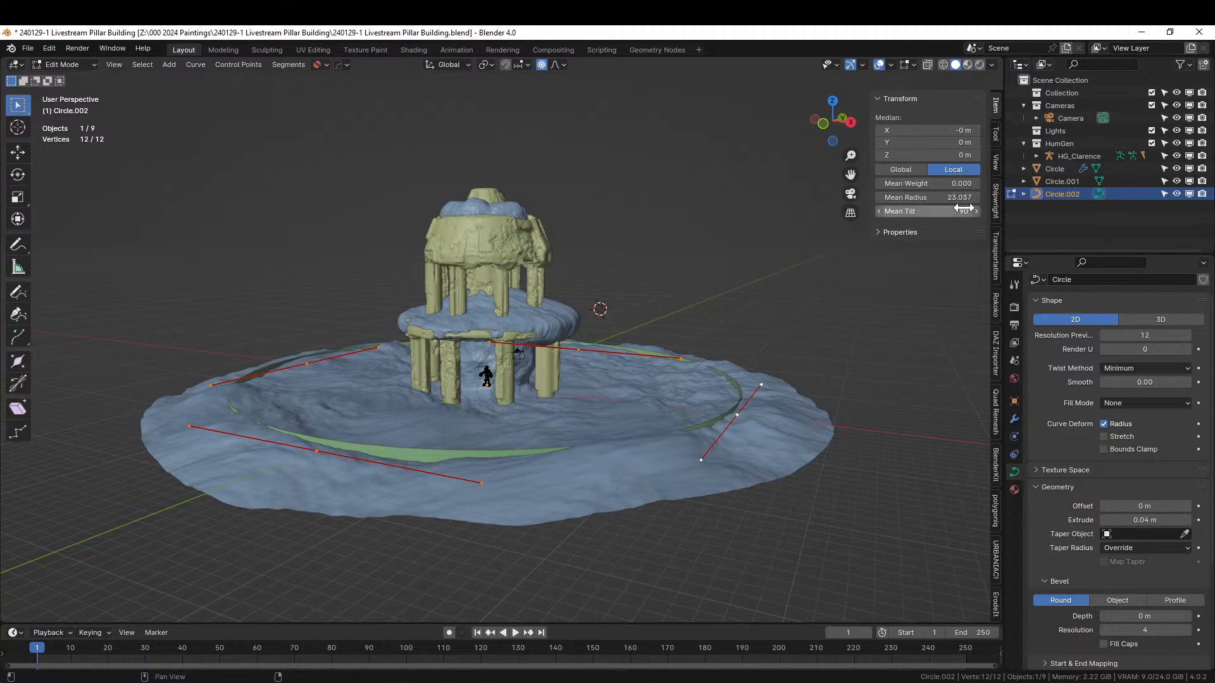
{"action": "middle_click_drag", "start_coordinate": [507, 326], "coordinate": [468, 341]}
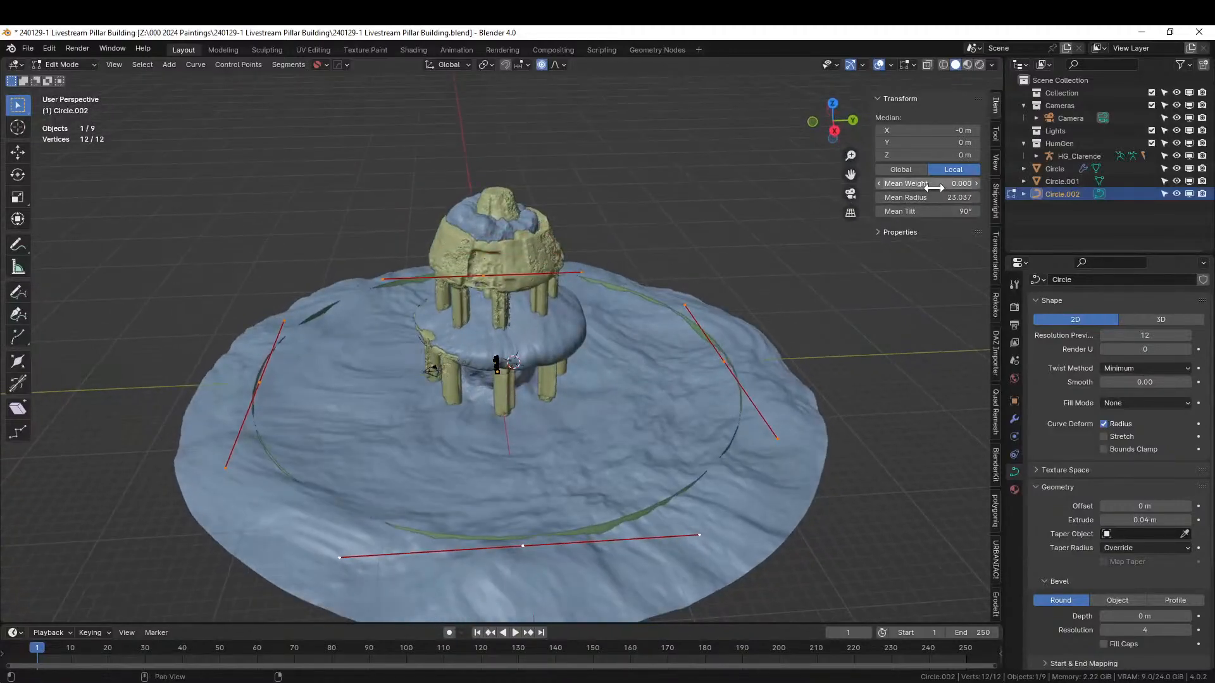
{"action": "key", "text": "Tab"}
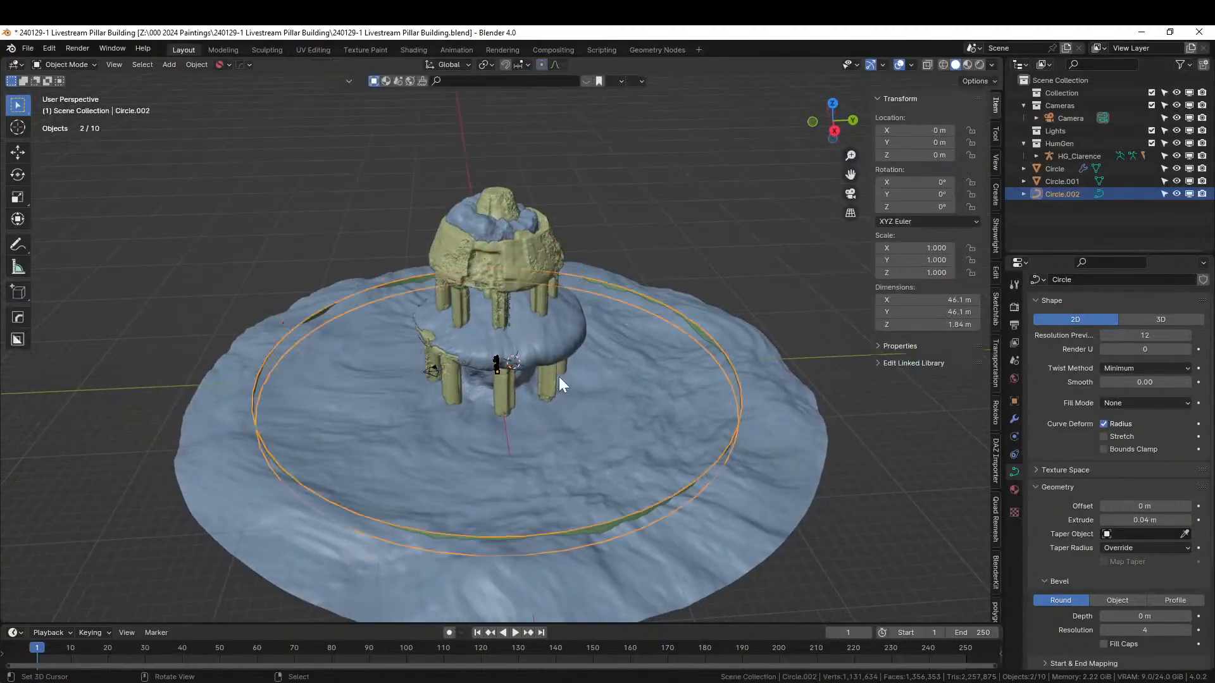
{"action": "middle_click_drag", "start_coordinate": [673, 406], "coordinate": [579, 423]}
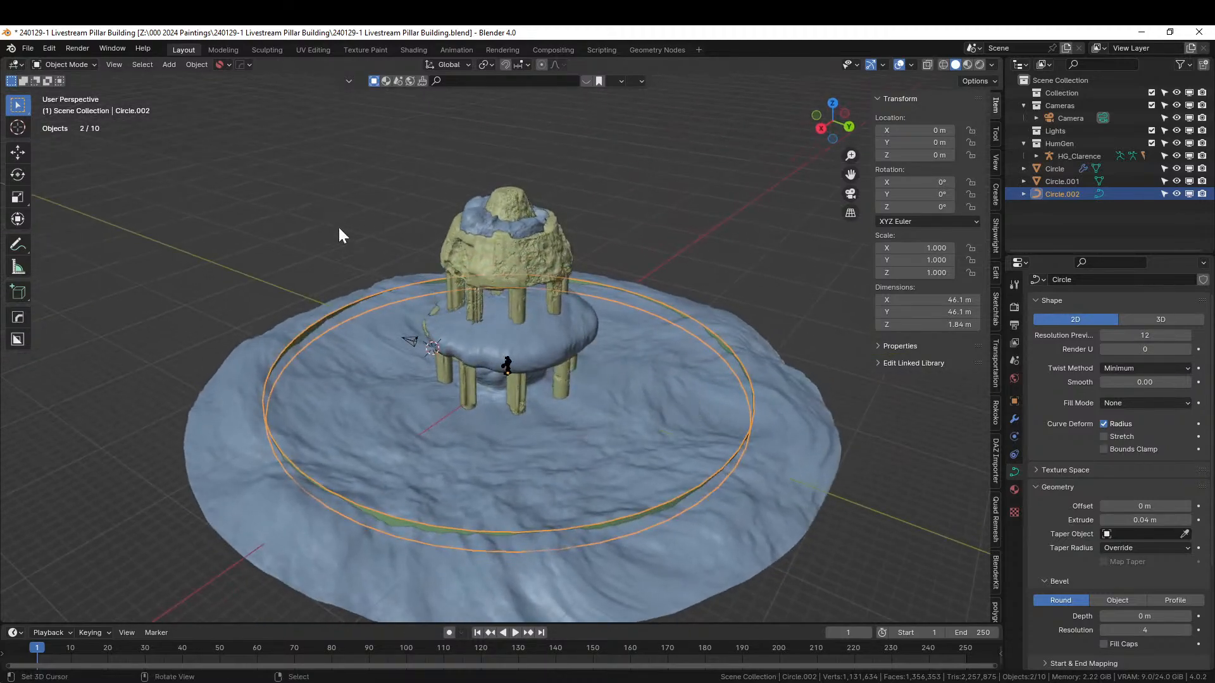
- Convert the extruded circle curve to a mesh
{"action": "key", "text": "q"}
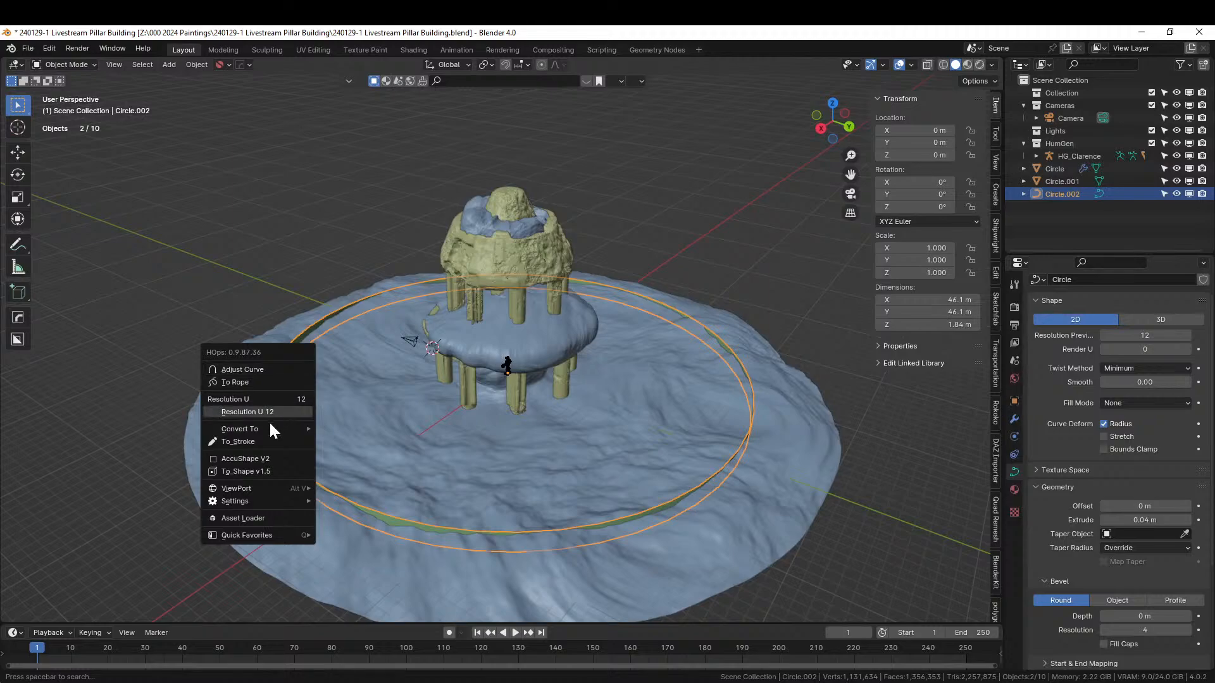
{"action": "mouse_move", "coordinate": [283, 431]}
{"action": "left_click", "coordinate": [355, 442]}
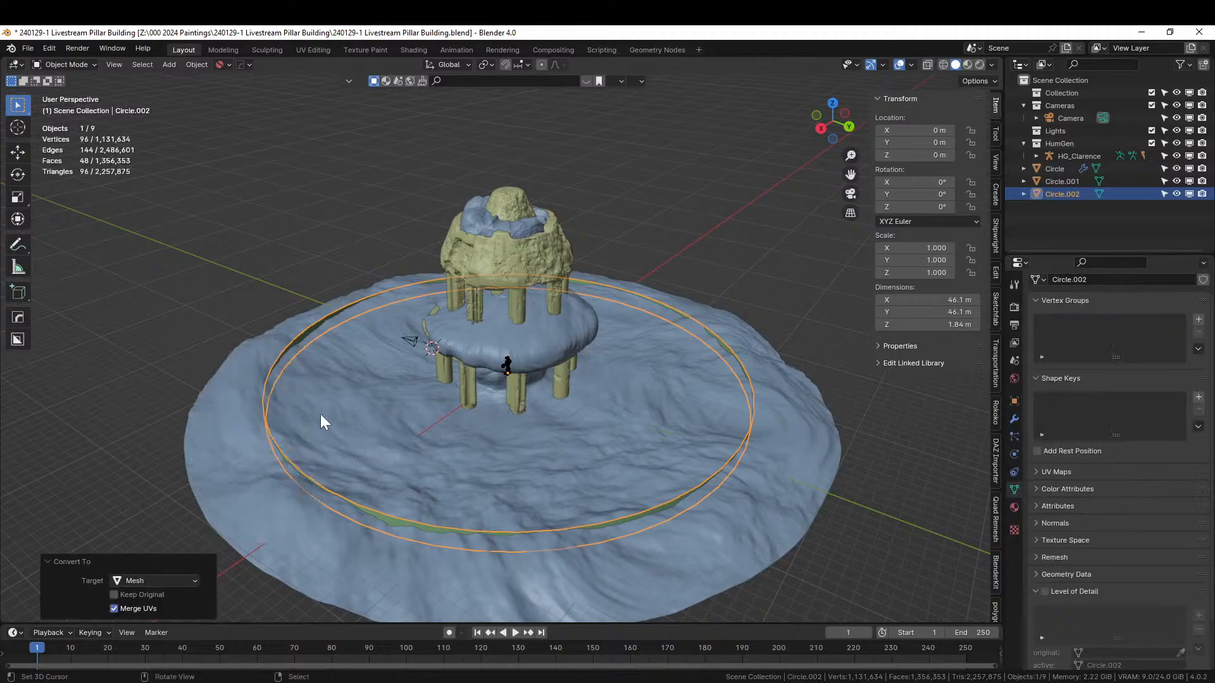
- Thicken the ring mesh outward with a Solidify modifier and apply the modifier
{"action": "key", "text": "q"}
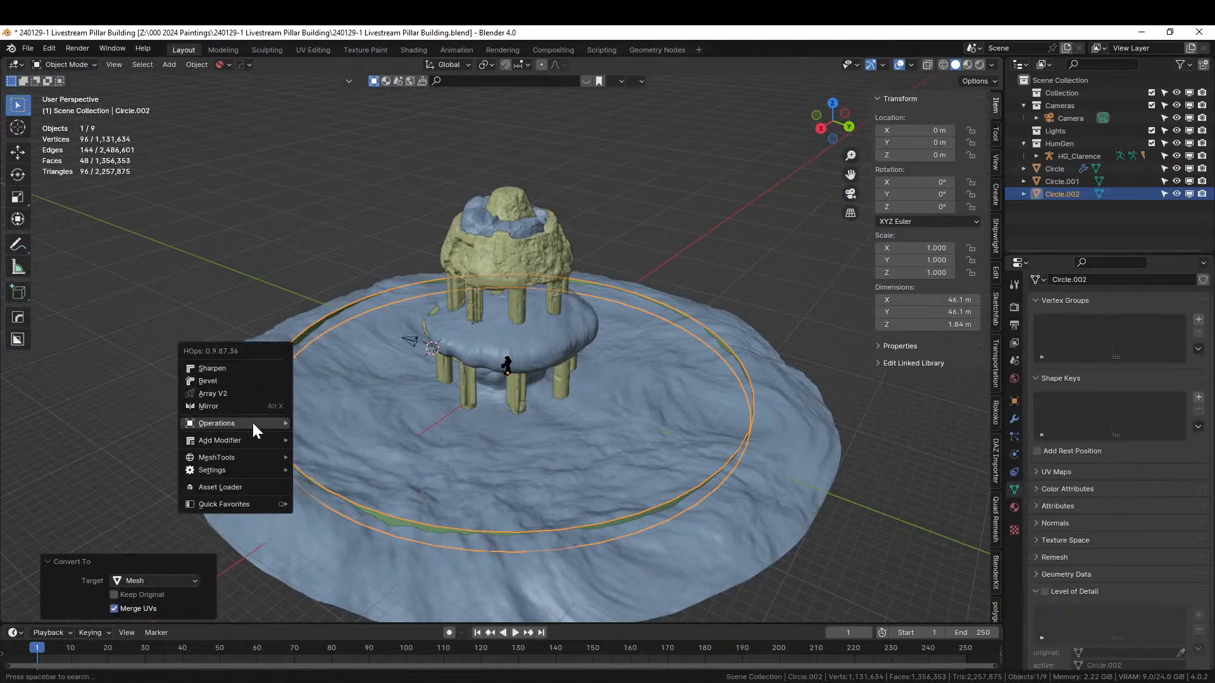
{"action": "mouse_move", "coordinate": [252, 421]}
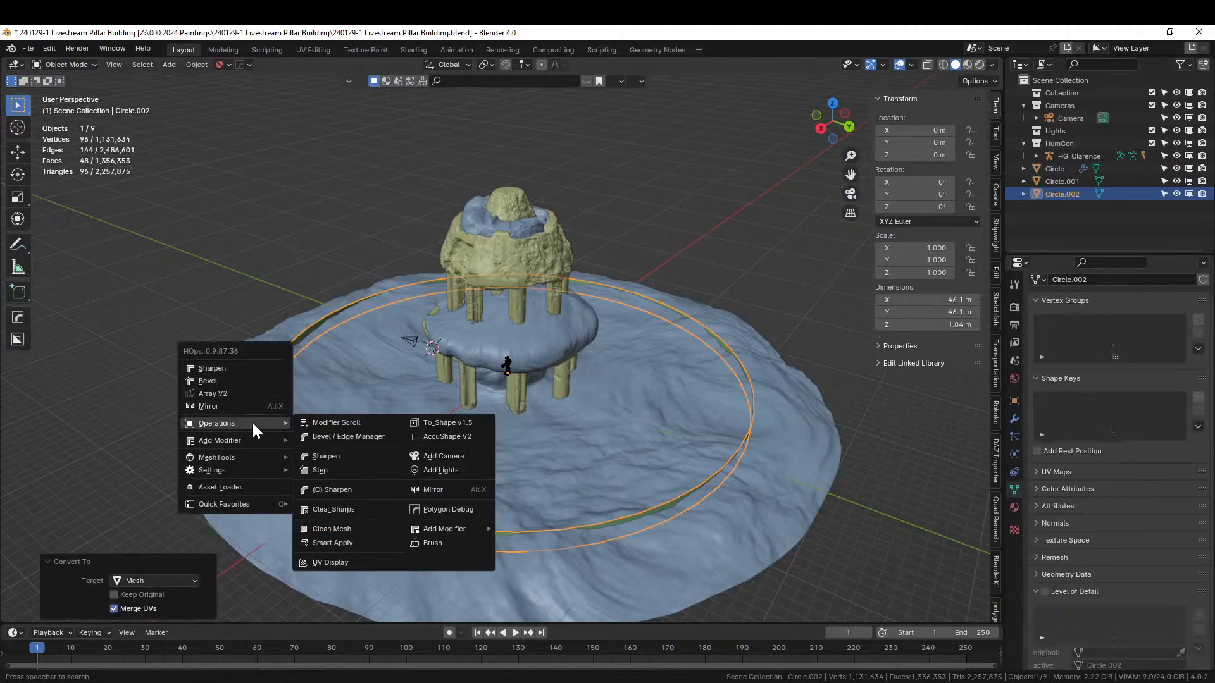
{"action": "left_click", "coordinate": [353, 449]}
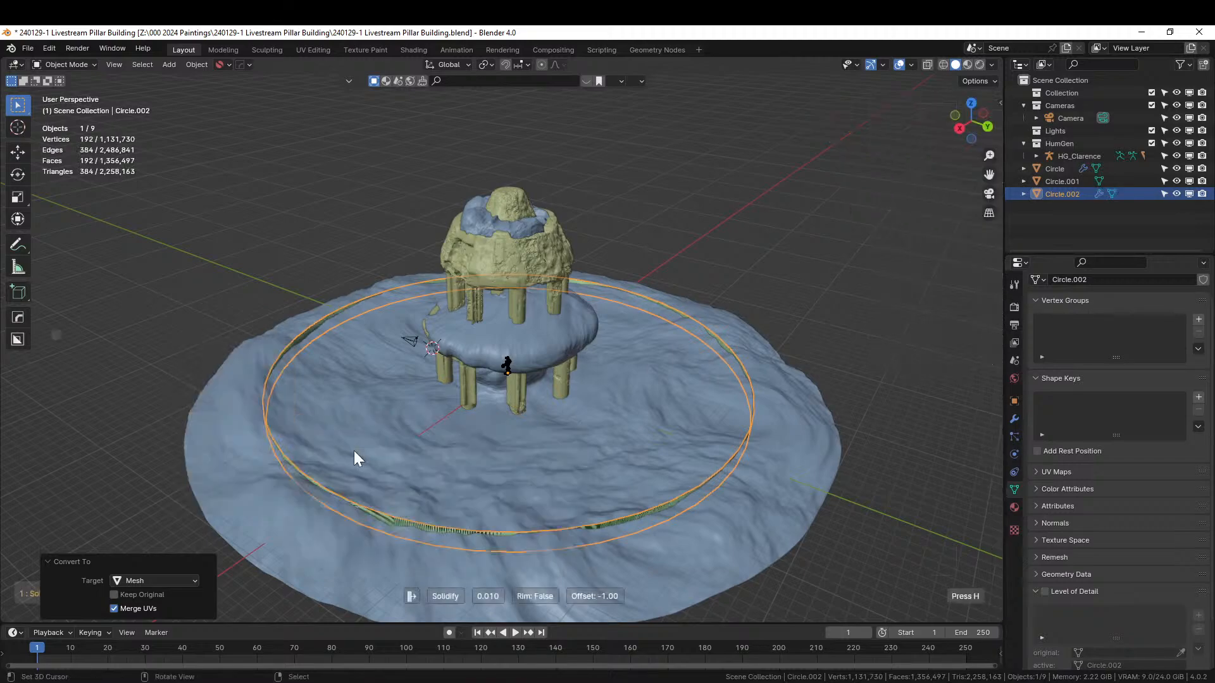
{"action": "left_click", "coordinate": [465, 446]}
{"action": "middle_click_drag", "start_coordinate": [466, 443], "coordinate": [248, 419]}
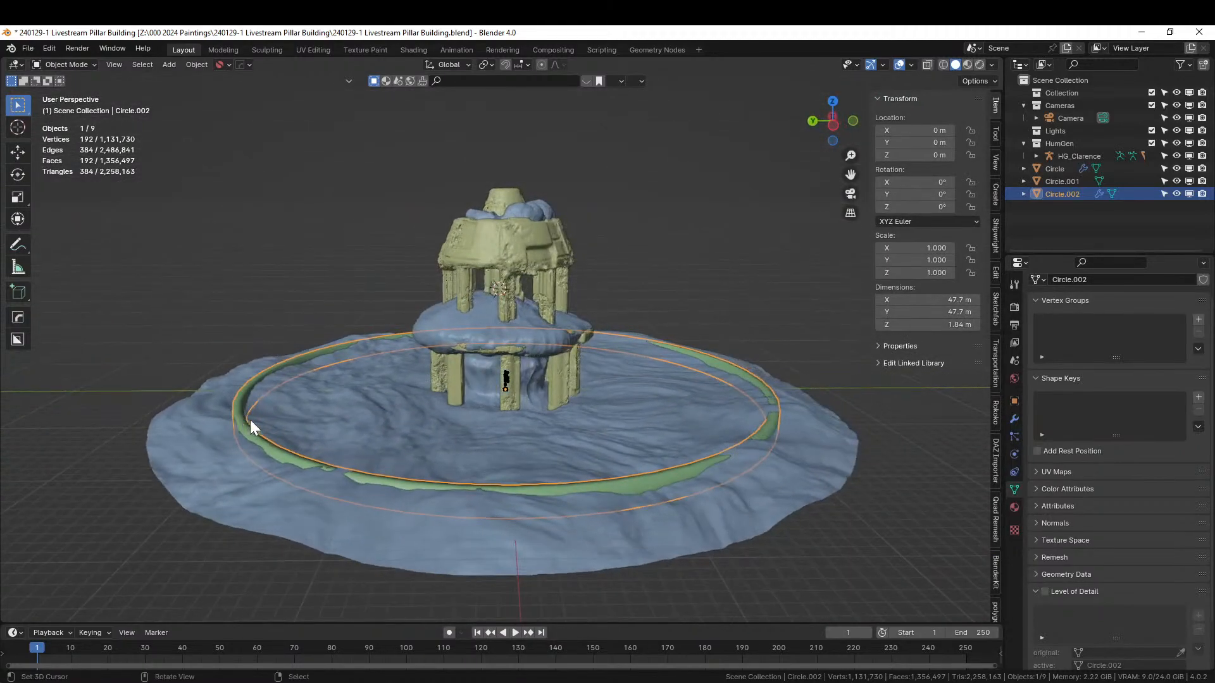
{"action": "left_click", "coordinate": [1015, 419]}
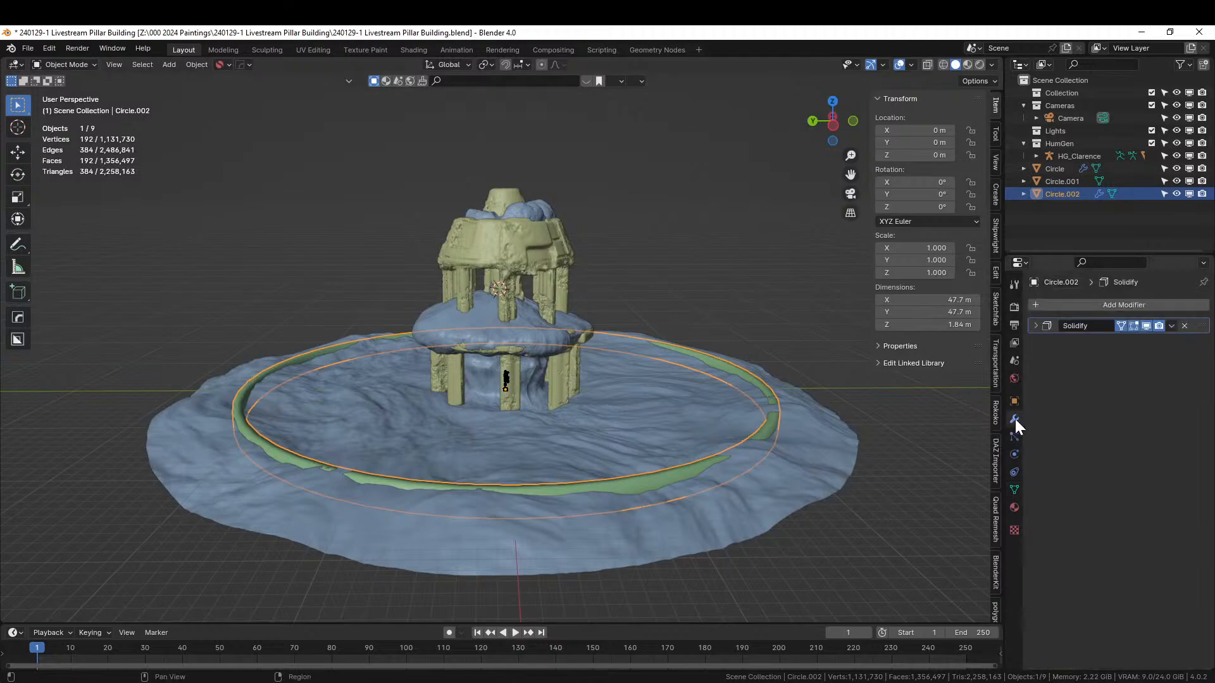
{"action": "key", "text": "ctrl+a"}
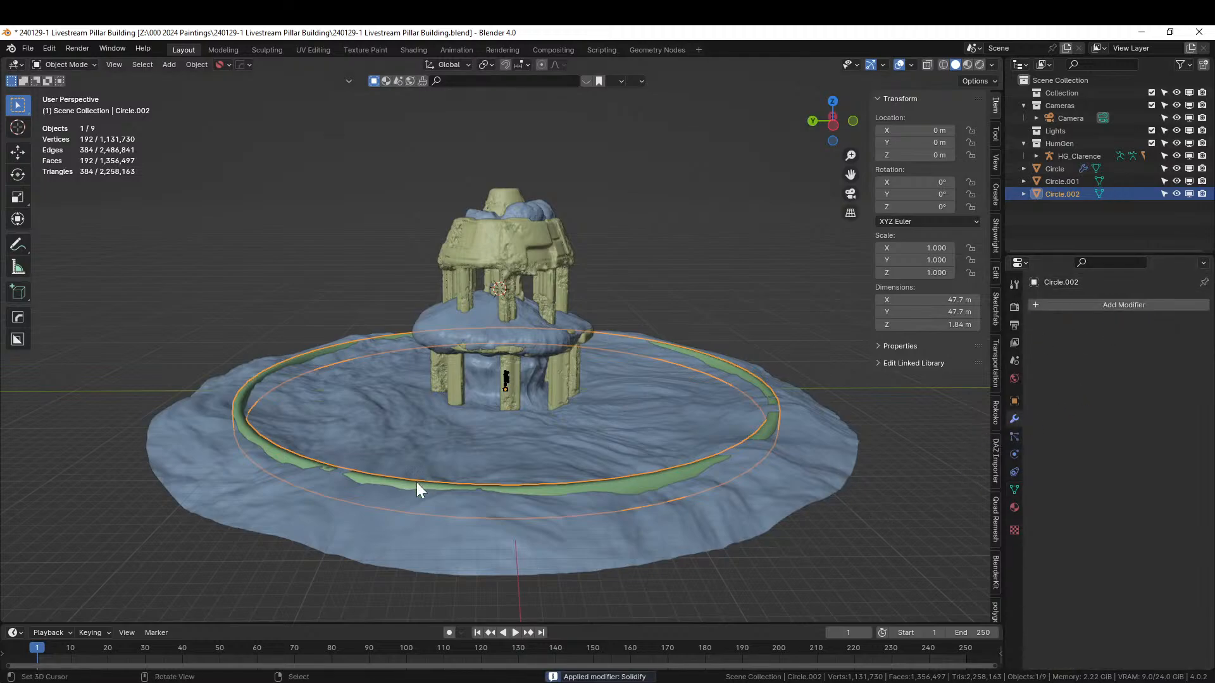
- Run HardOps Sharpen on the ring with 30° sharpness and a 60° auto smooth angle
{"action": "scroll", "coordinate": [416, 481], "scroll_direction": "up", "scroll_amount": 2}
{"action": "key", "text": "q"}
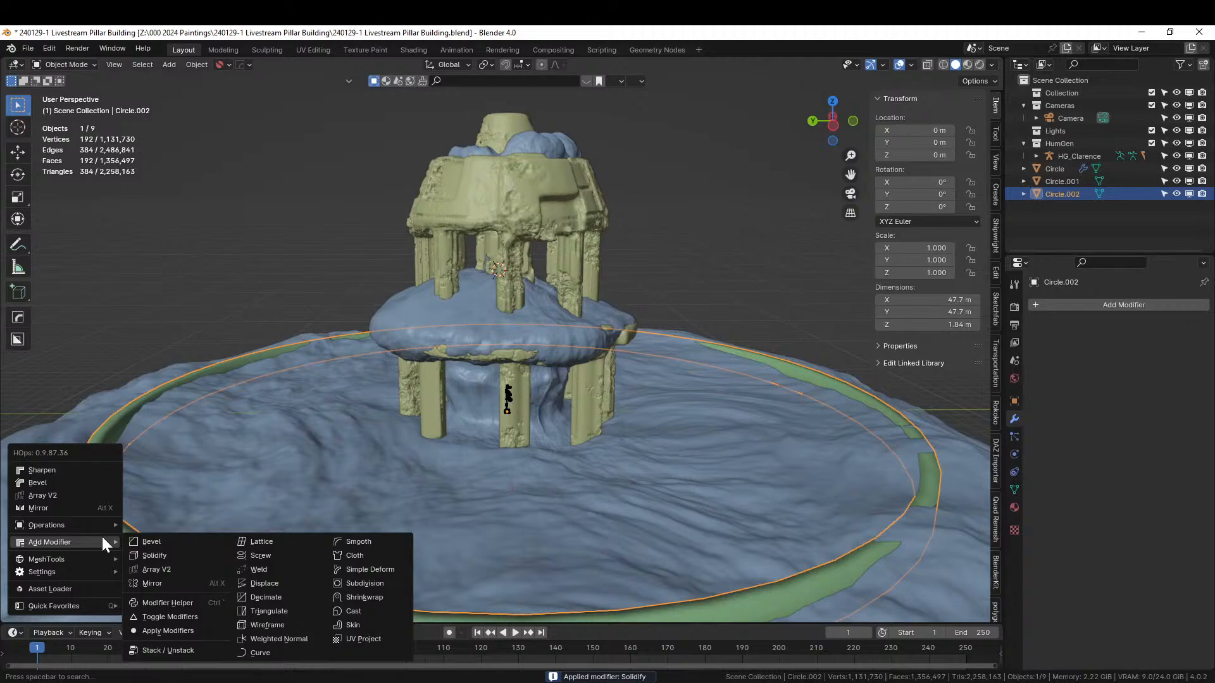
{"action": "left_click", "coordinate": [78, 472]}
{"action": "middle_click_drag", "start_coordinate": [298, 512], "coordinate": [428, 435]}
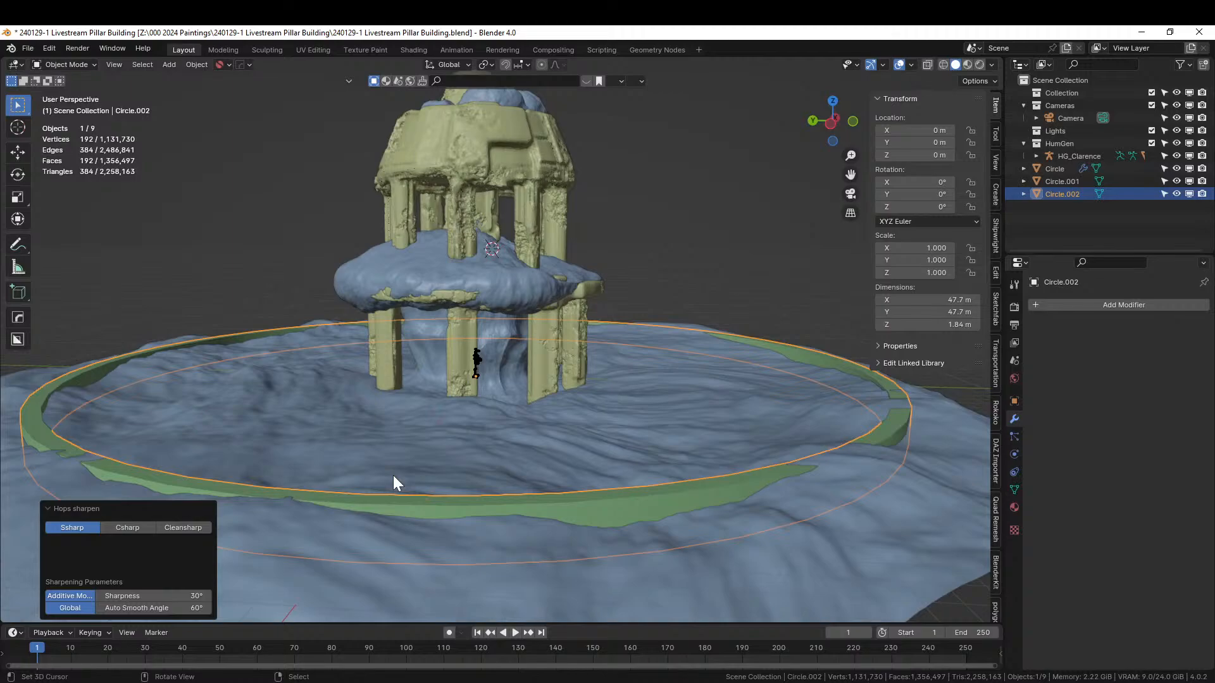
- Isolate the ring in local view and enter its Edit Mode with a view of its front side
{"action": "key", "text": "KP_Divide"}
{"action": "key", "text": "Tab"}
{"action": "middle_click_drag", "start_coordinate": [467, 458], "coordinate": [487, 274]}
{"action": "key", "text": "KP_7"}
{"action": "scroll", "coordinate": [487, 486], "scroll_direction": "up", "scroll_amount": 2}
{"action": "middle_click_drag", "start_coordinate": [494, 433], "coordinate": [502, 347]}
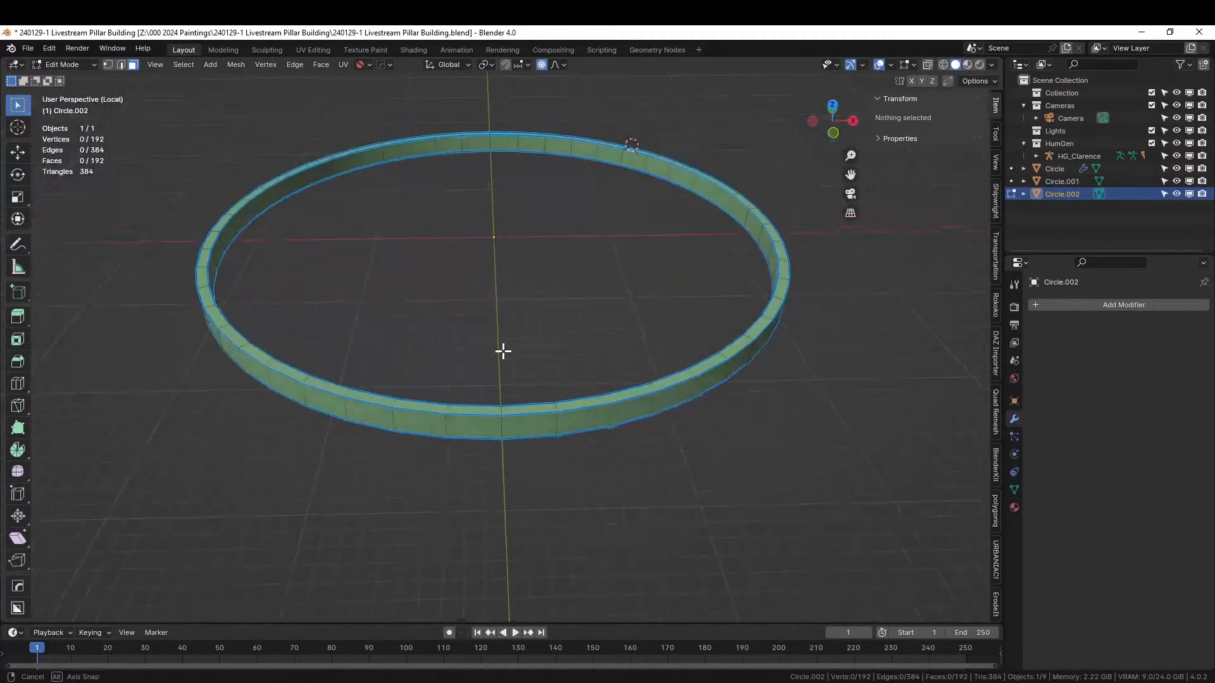
- Delete the faces of four adjacent segments at the front of the ring to open a gap in it
{"action": "left_click", "coordinate": [474, 417]}
{"action": "left_click", "coordinate": [549, 407], "text": "ctrl"}
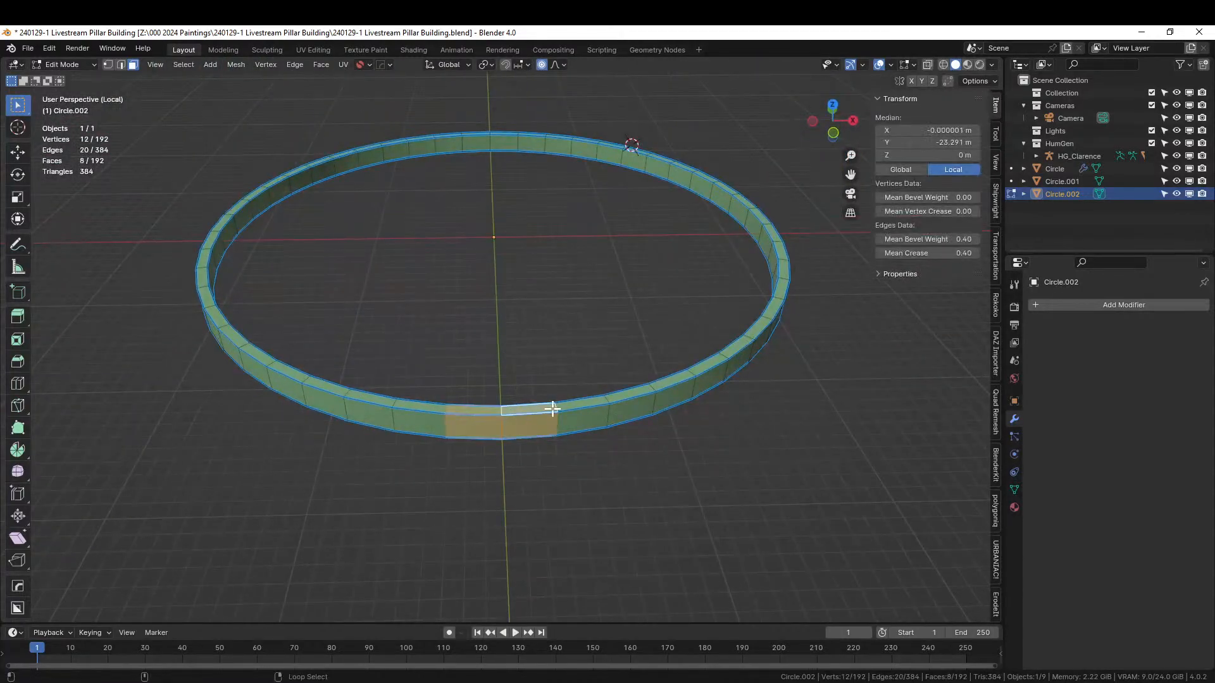
{"action": "left_click", "coordinate": [564, 407], "text": "ctrl"}
{"action": "left_click", "coordinate": [433, 411], "text": "ctrl"}
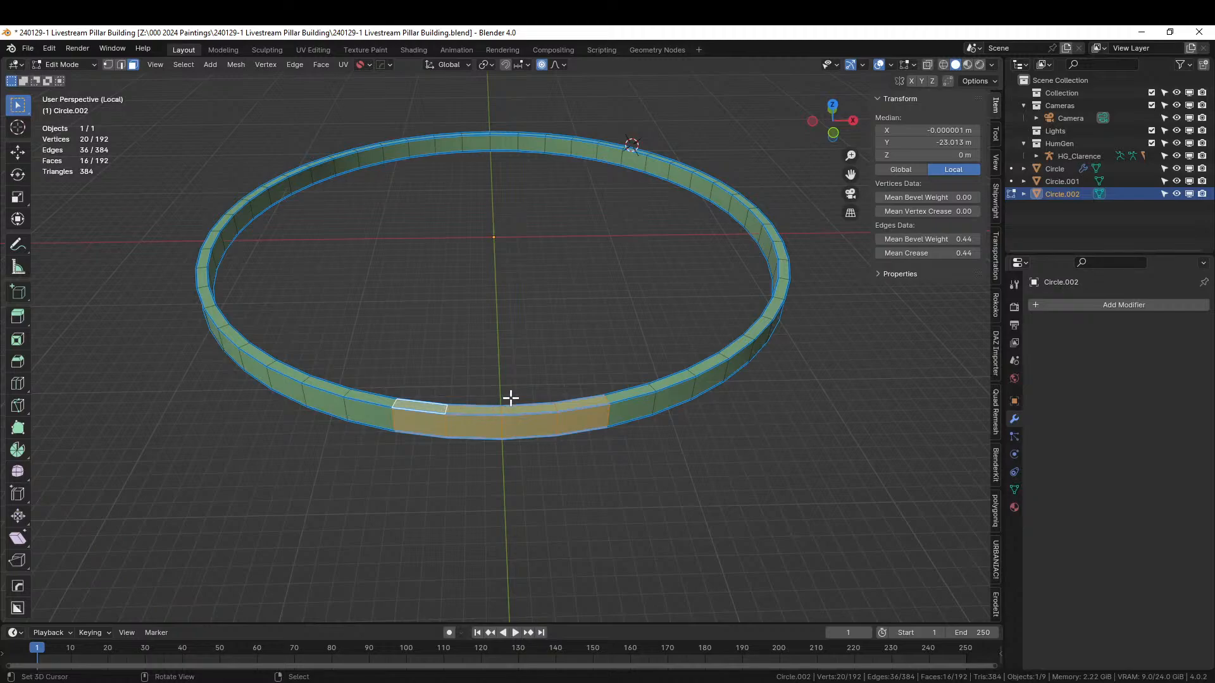
{"action": "key", "text": "x"}
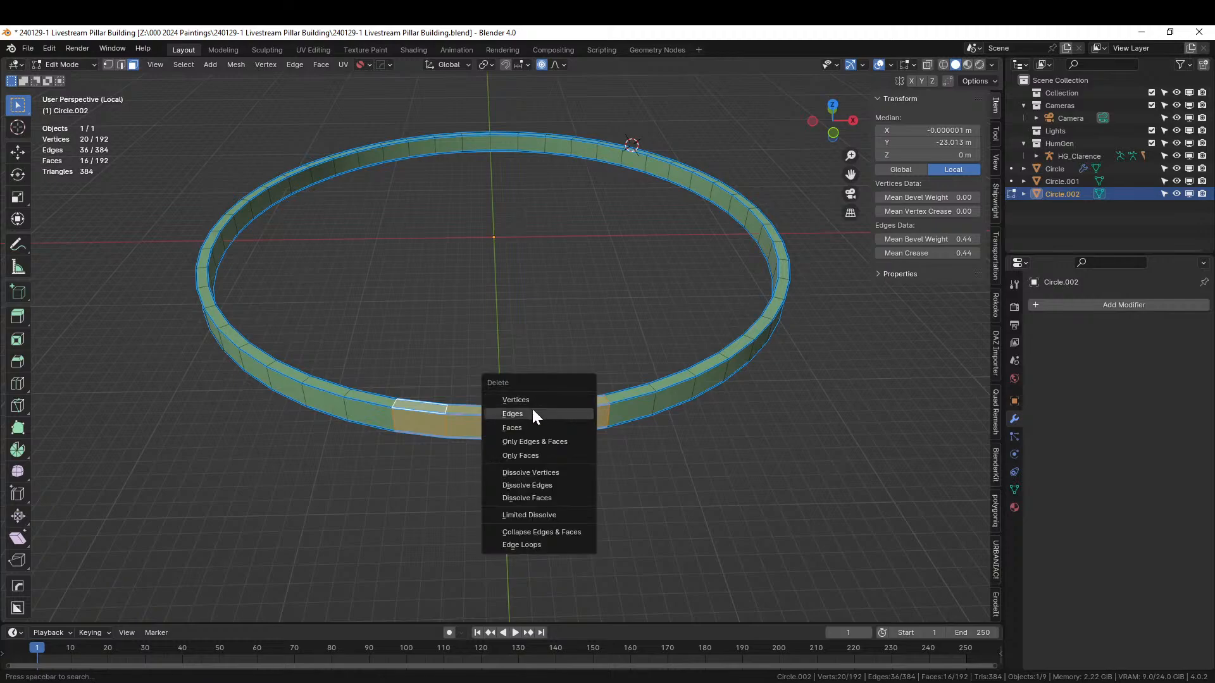
{"action": "left_click", "coordinate": [525, 427]}
- Fill the open cross-sections at both ends of the ring's gap with new faces, and clear the selection
{"action": "middle_click_drag", "start_coordinate": [434, 426], "coordinate": [384, 428]}
{"action": "scroll", "coordinate": [384, 428], "scroll_direction": "up", "scroll_amount": 2}
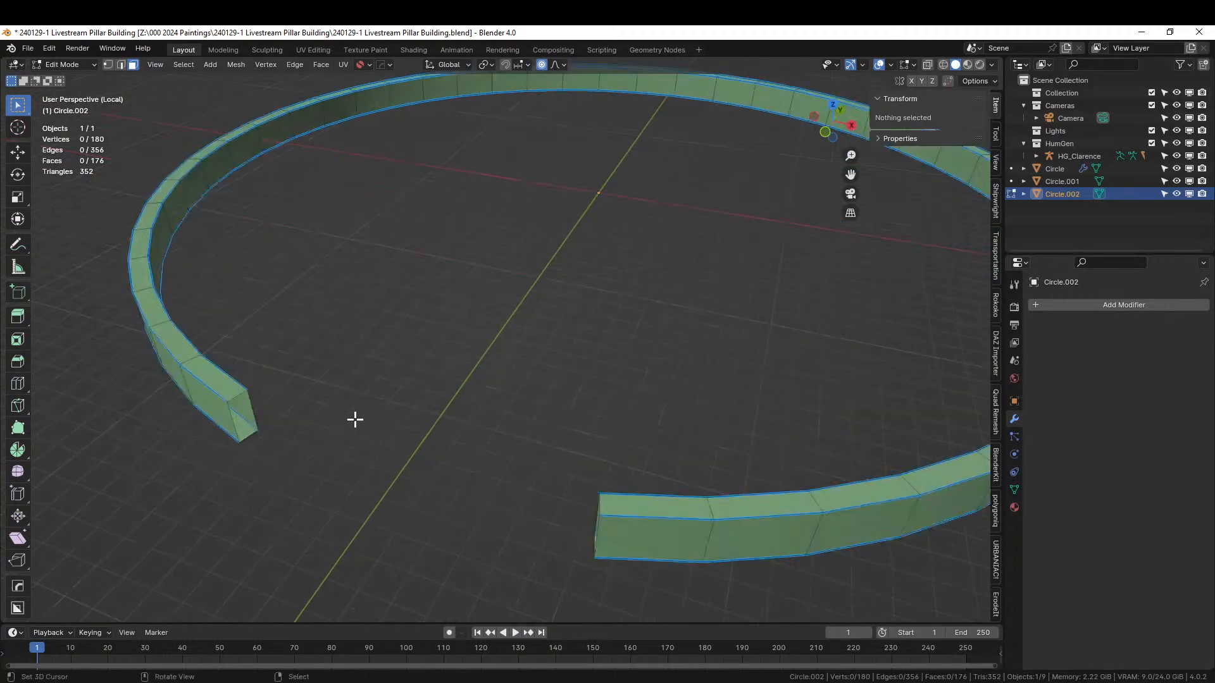
{"action": "key", "text": "2"}
{"action": "left_click", "coordinate": [245, 394], "text": "alt"}
{"action": "key", "text": "f"}
{"action": "middle_click_drag", "start_coordinate": [372, 401], "coordinate": [638, 437]}
{"action": "left_click", "coordinate": [737, 308], "text": "alt"}
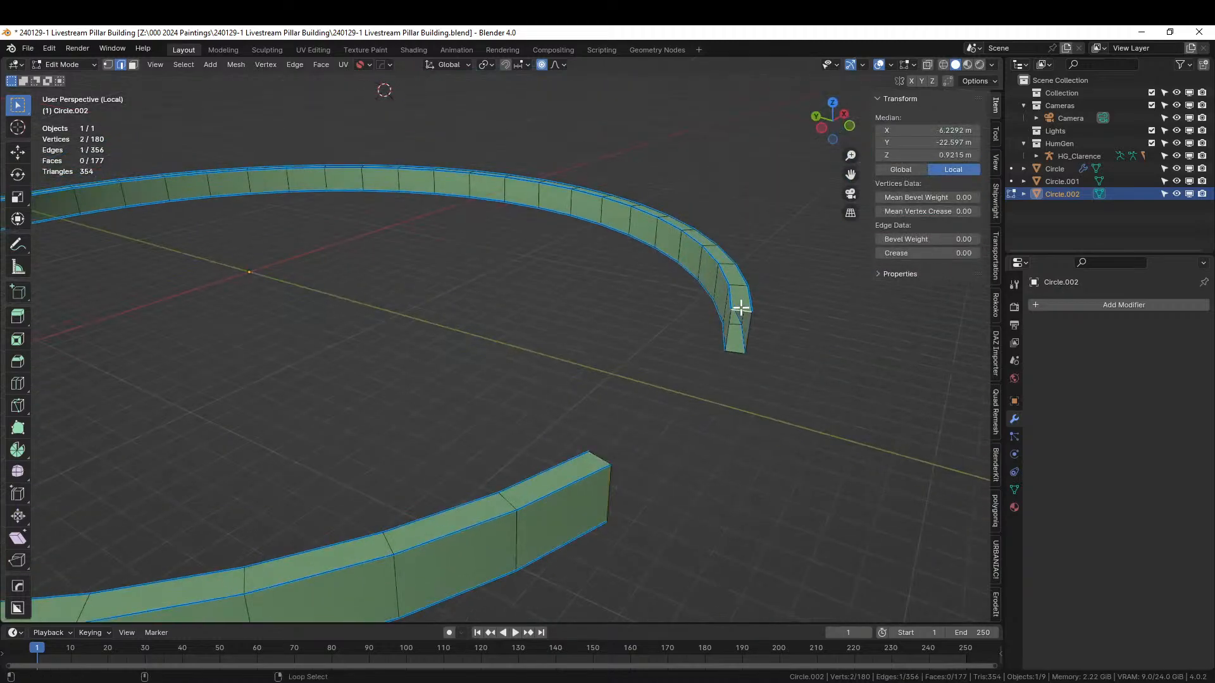
{"action": "key", "text": "f"}
{"action": "middle_click_drag", "start_coordinate": [737, 308], "coordinate": [534, 306]}
{"action": "key", "text": "alt+a"}
- Select the ring's underside faces by coplanar similarity, and invert the selection to cover all other faces
{"action": "scroll", "coordinate": [514, 427], "scroll_direction": "up", "scroll_amount": 3}
{"action": "scroll", "coordinate": [534, 308], "scroll_direction": "up", "scroll_amount": 2}
{"action": "mouse_move", "coordinate": [570, 230]}
{"action": "middle_mouse_down"}
{"action": "mouse_move", "coordinate": [597, 211]}
{"action": "mouse_move", "coordinate": [586, 215]}
{"action": "middle_mouse_up"}
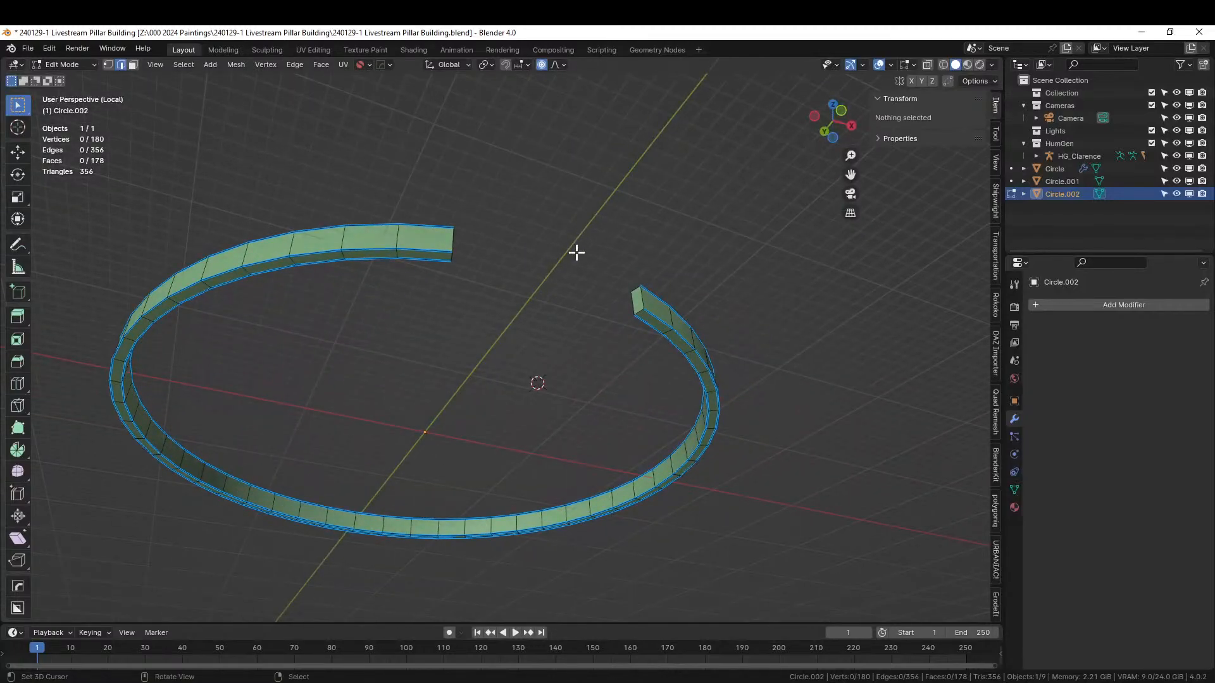
{"action": "key", "text": "3"}
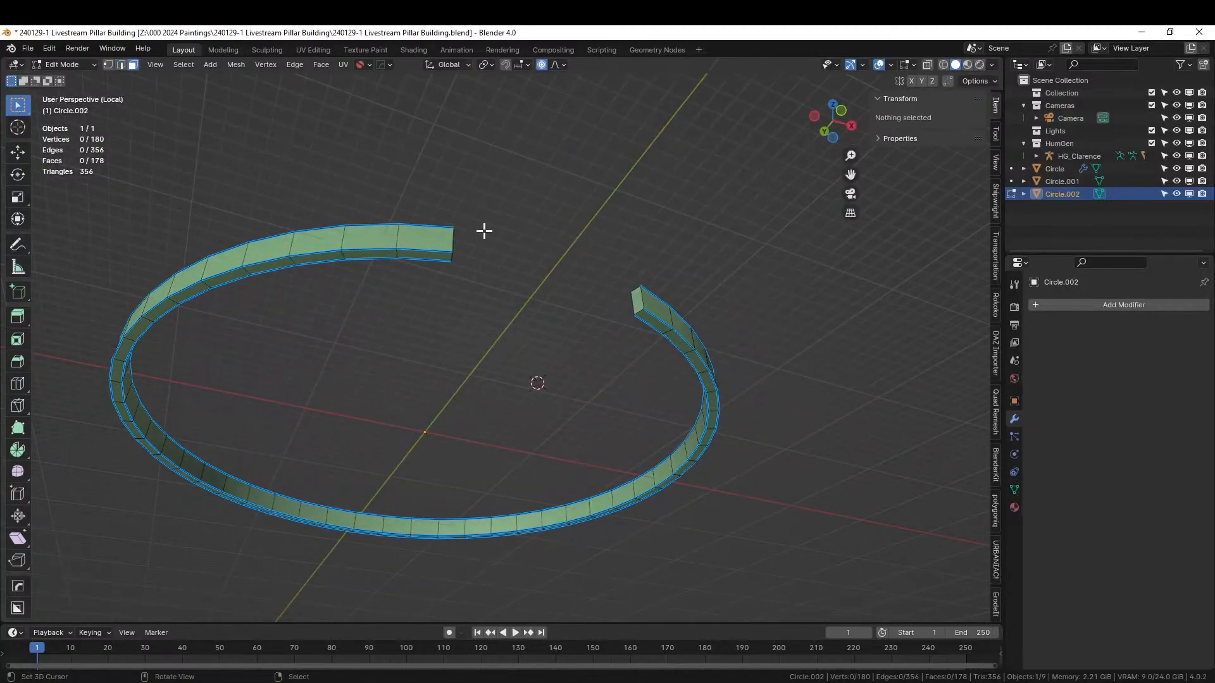
{"action": "left_click", "coordinate": [394, 255]}
{"action": "key", "text": "shift+g"}
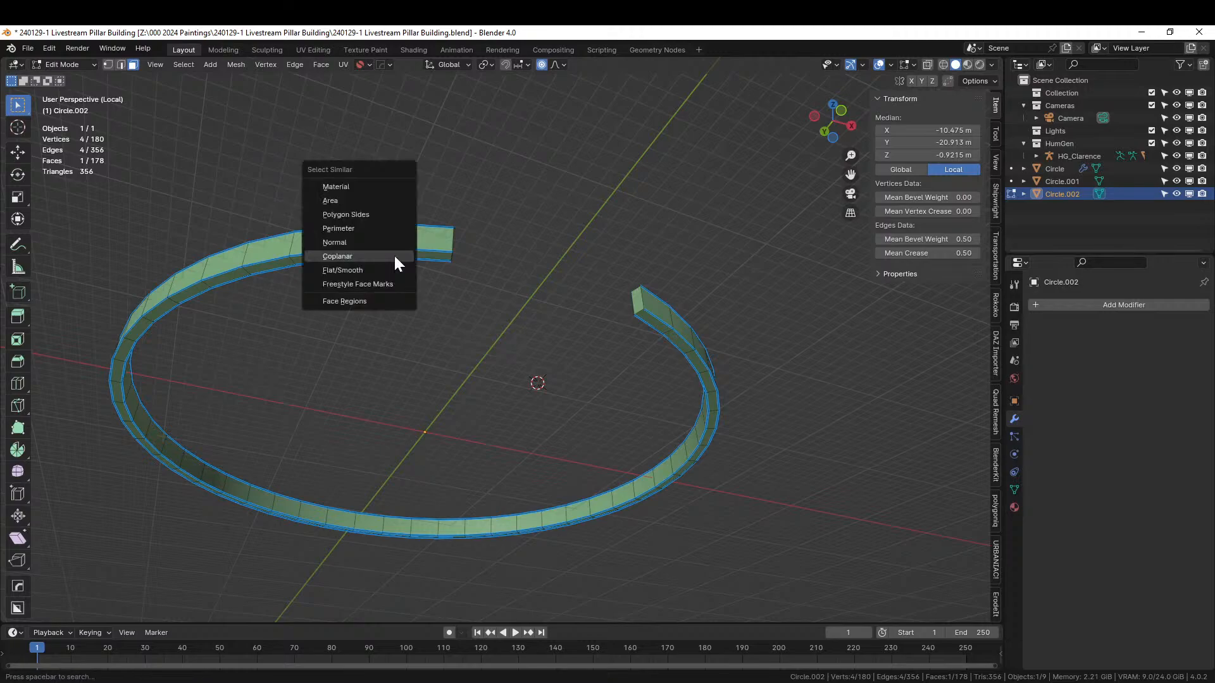
{"action": "left_click", "coordinate": [395, 257]}
{"action": "key", "text": "ctrl+i"}
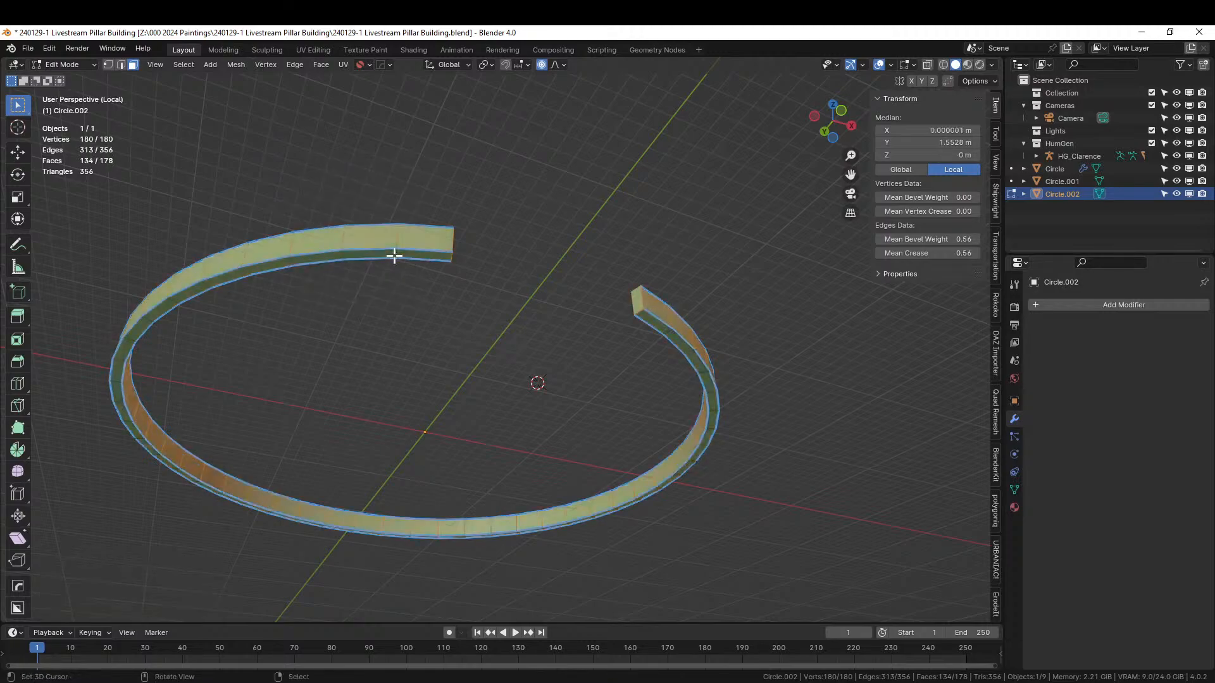
- Apply the ring's rotation and scale in Object Mode, and return to its Edit Mode
{"action": "middle_click_drag", "start_coordinate": [399, 198], "coordinate": [380, 320]}
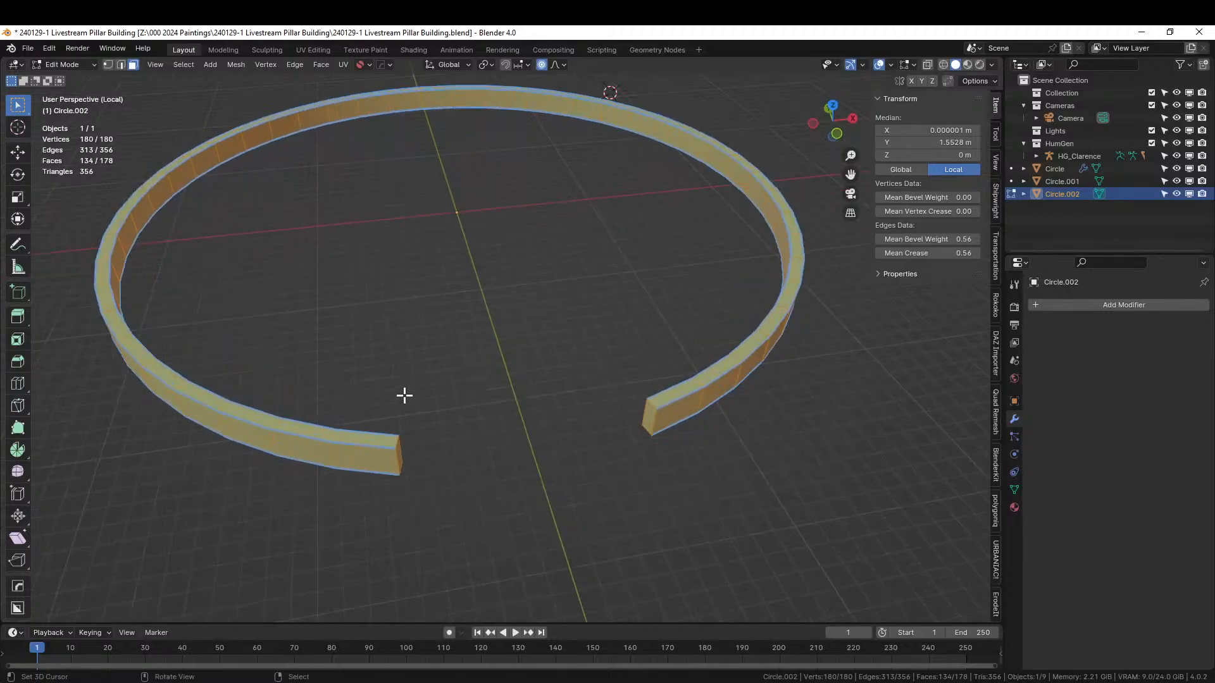
{"action": "key", "text": "Tab"}
{"action": "key", "text": "ctrl+a"}
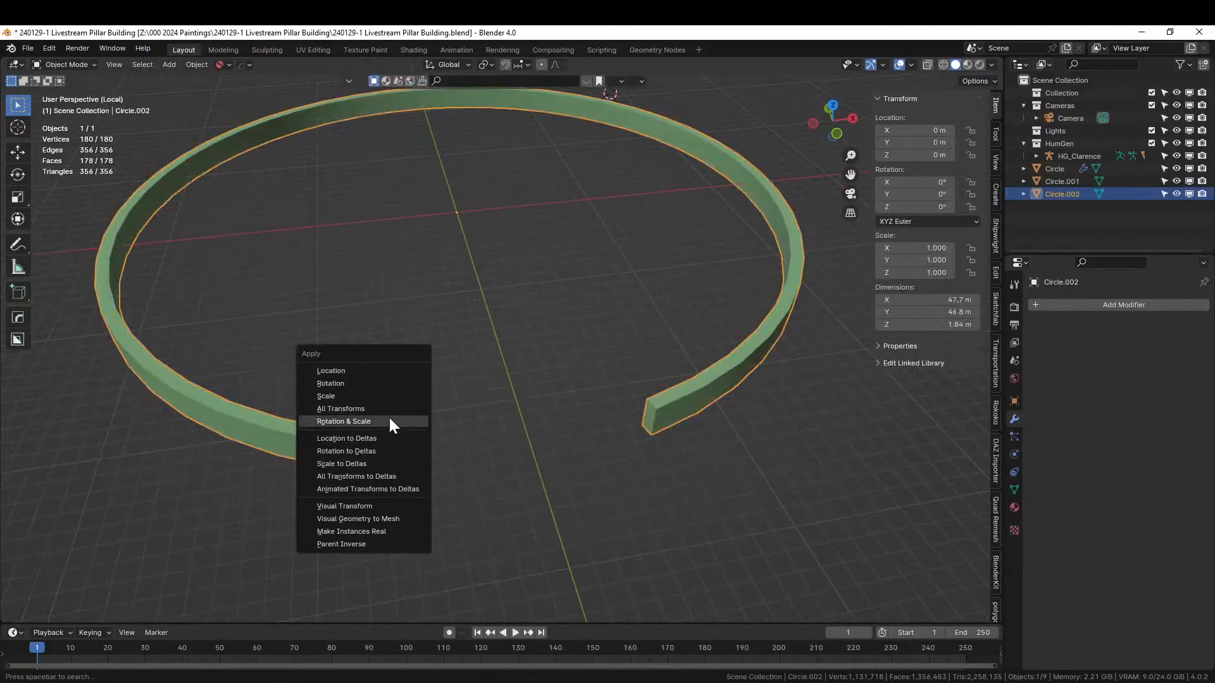
{"action": "left_click", "coordinate": [389, 422]}
{"action": "key", "text": "Tab"}
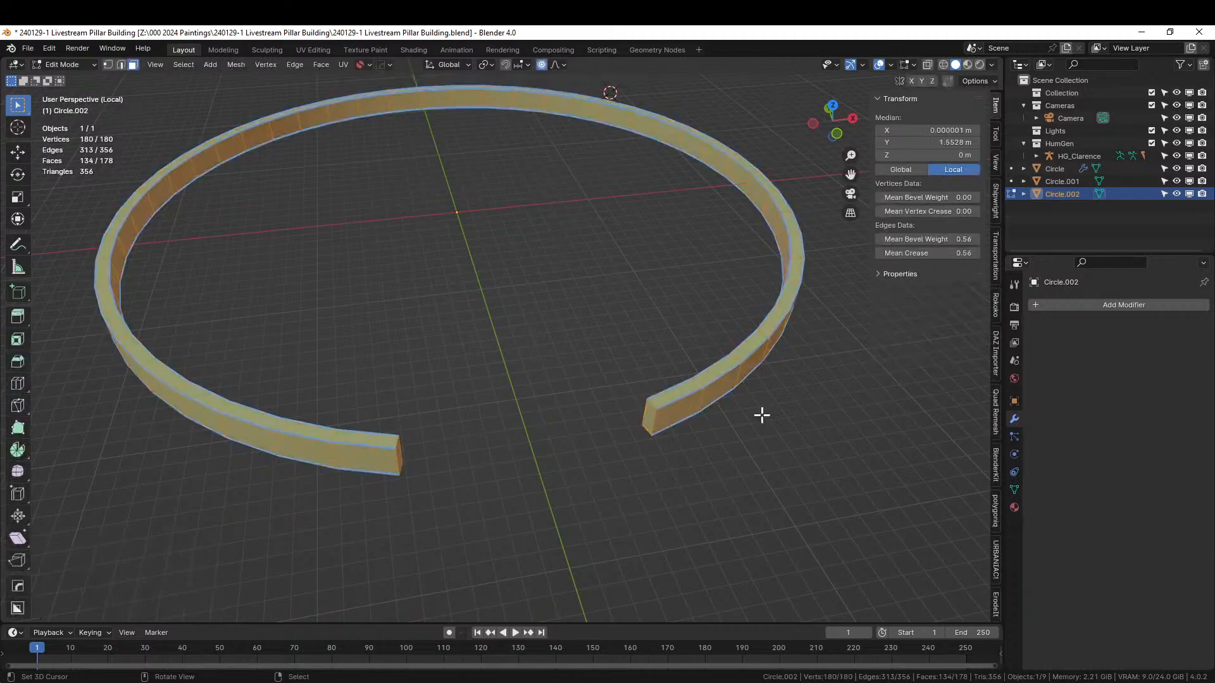
- Run Random Flow's Plate Insets on the selected ring faces with a subdivision of 1
{"action": "key", "text": "shift+q"}
{"action": "mouse_move", "coordinate": [434, 405]}
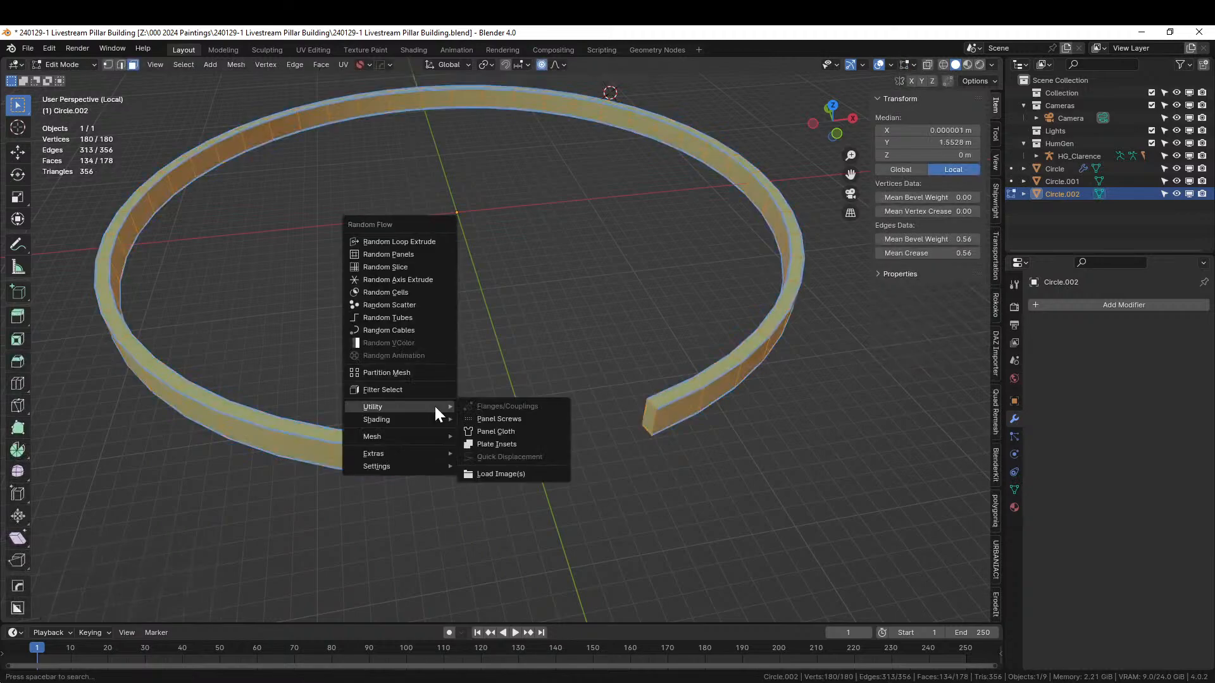
{"action": "left_click", "coordinate": [529, 444]}
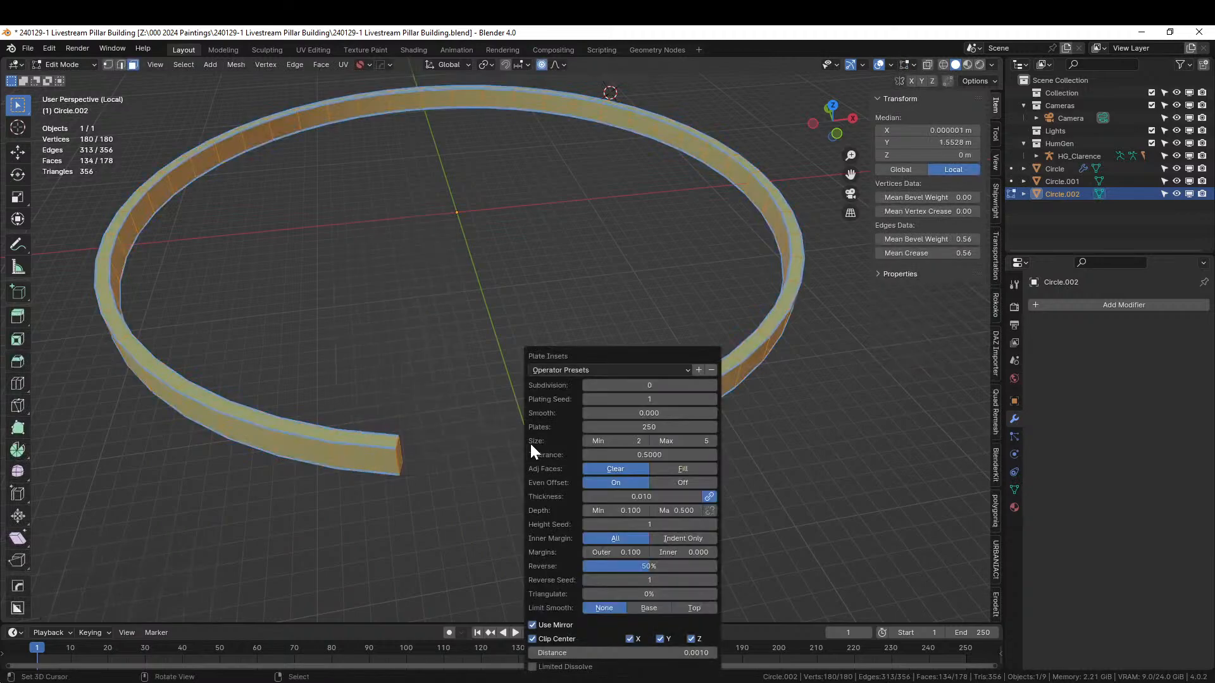
{"action": "left_click", "coordinate": [714, 385]}
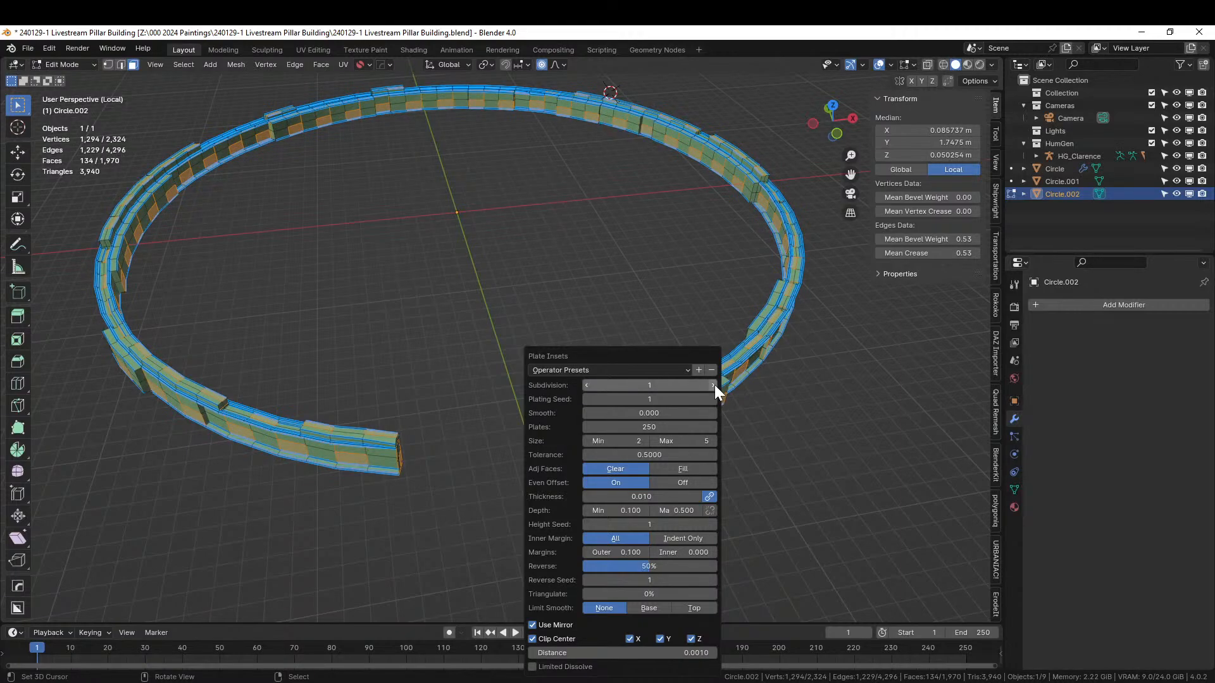
- Set the Plate Insets to 500 plates and a subdivision of 2
{"action": "middle_click_drag", "start_coordinate": [453, 304], "coordinate": [458, 274]}
{"action": "scroll", "coordinate": [426, 283], "scroll_direction": "up", "scroll_amount": 3}
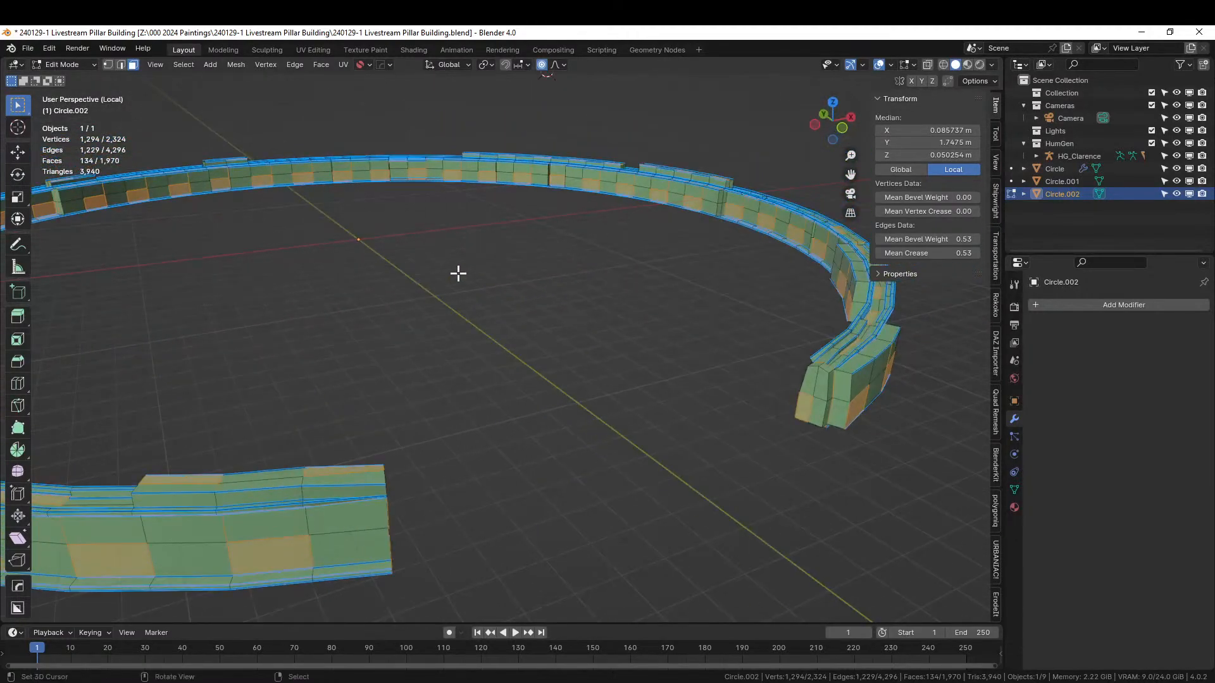
{"action": "key", "text": "F9"}
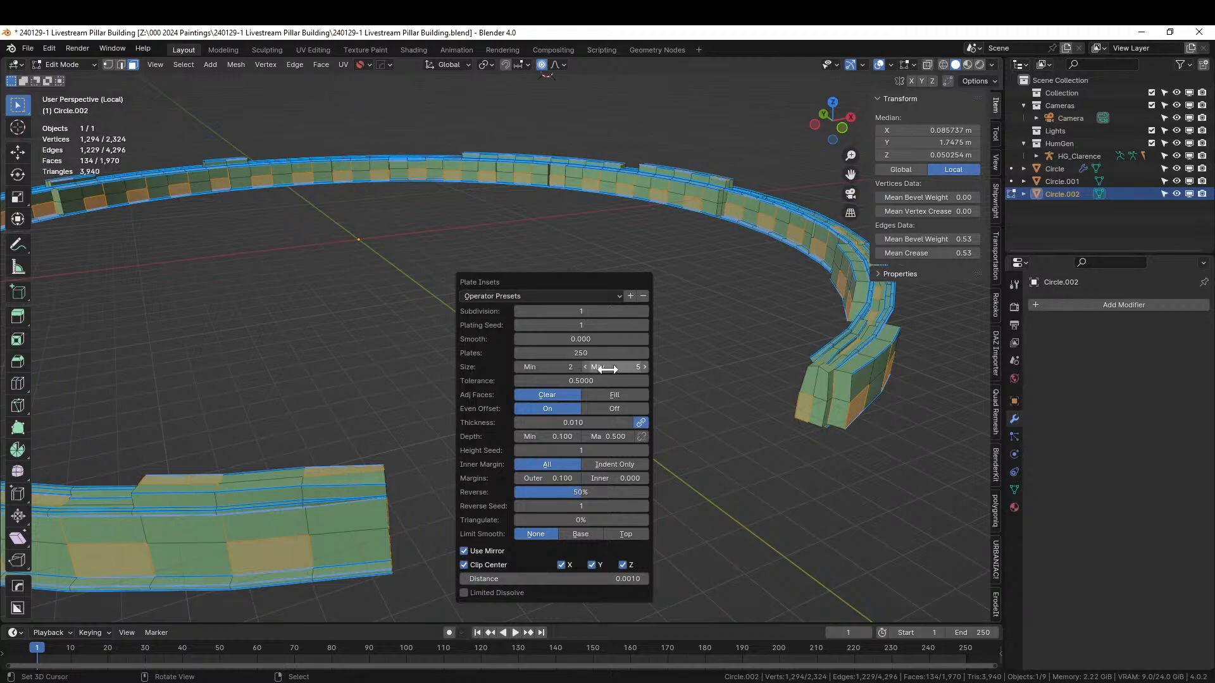
{"action": "left_click", "coordinate": [588, 353]}
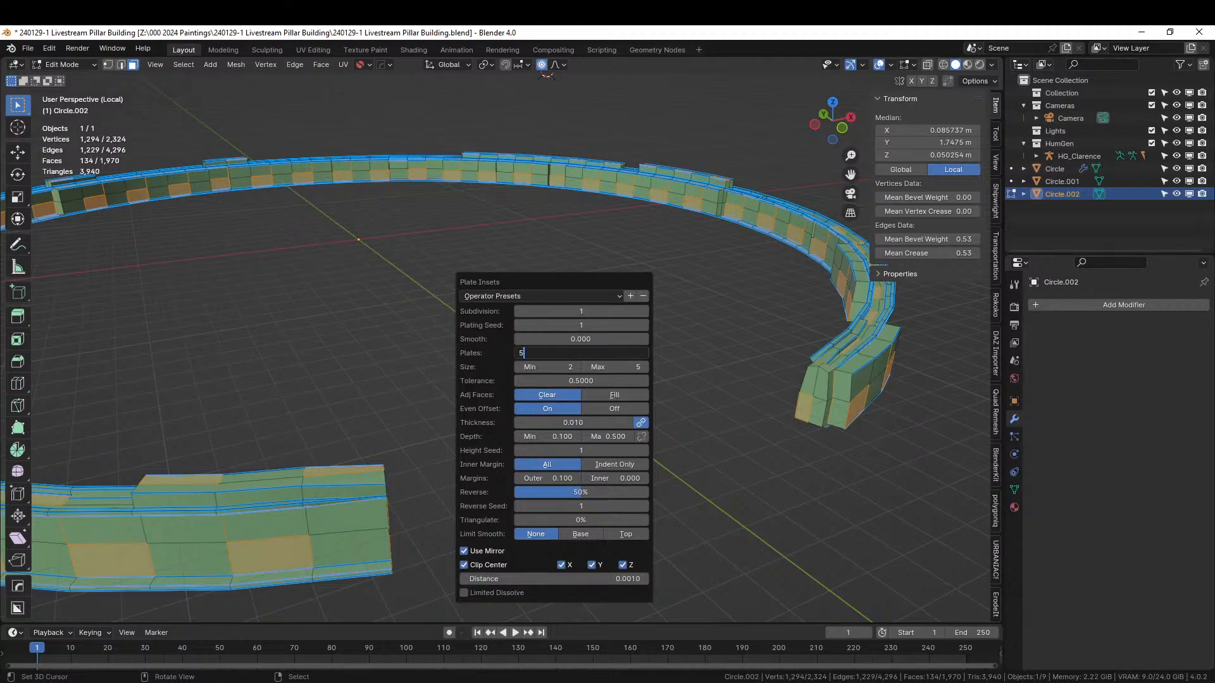
{"action": "key", "text": "Return"}
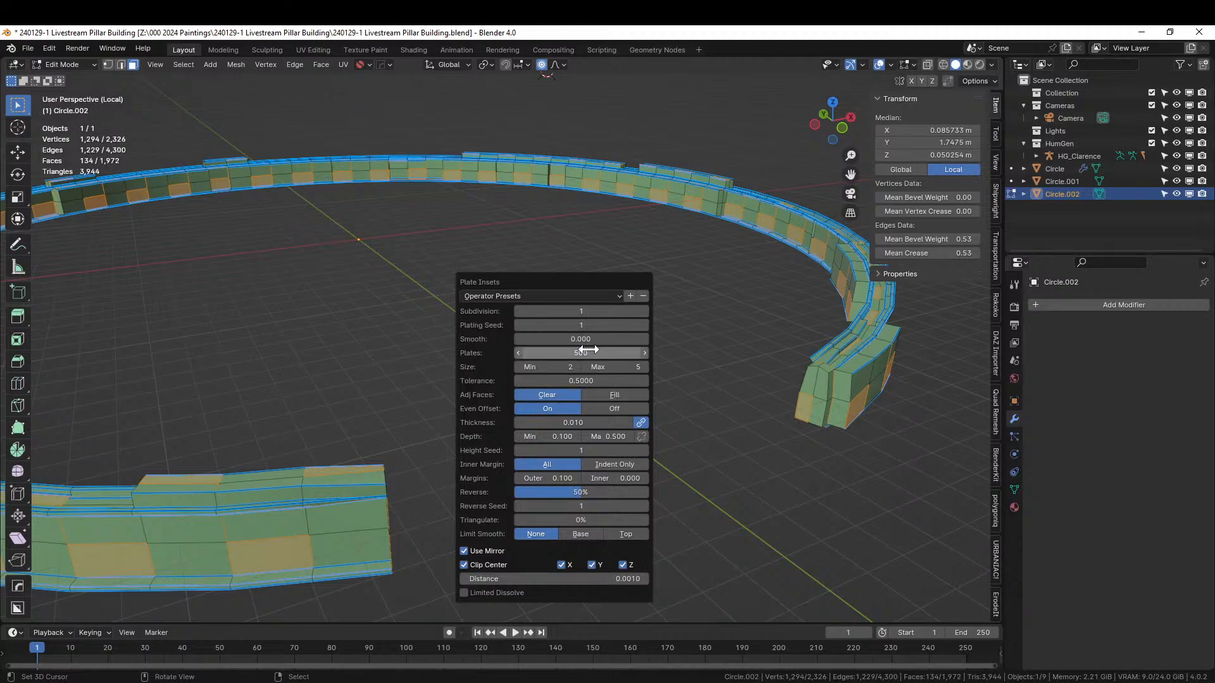
{"action": "left_click", "coordinate": [644, 310]}
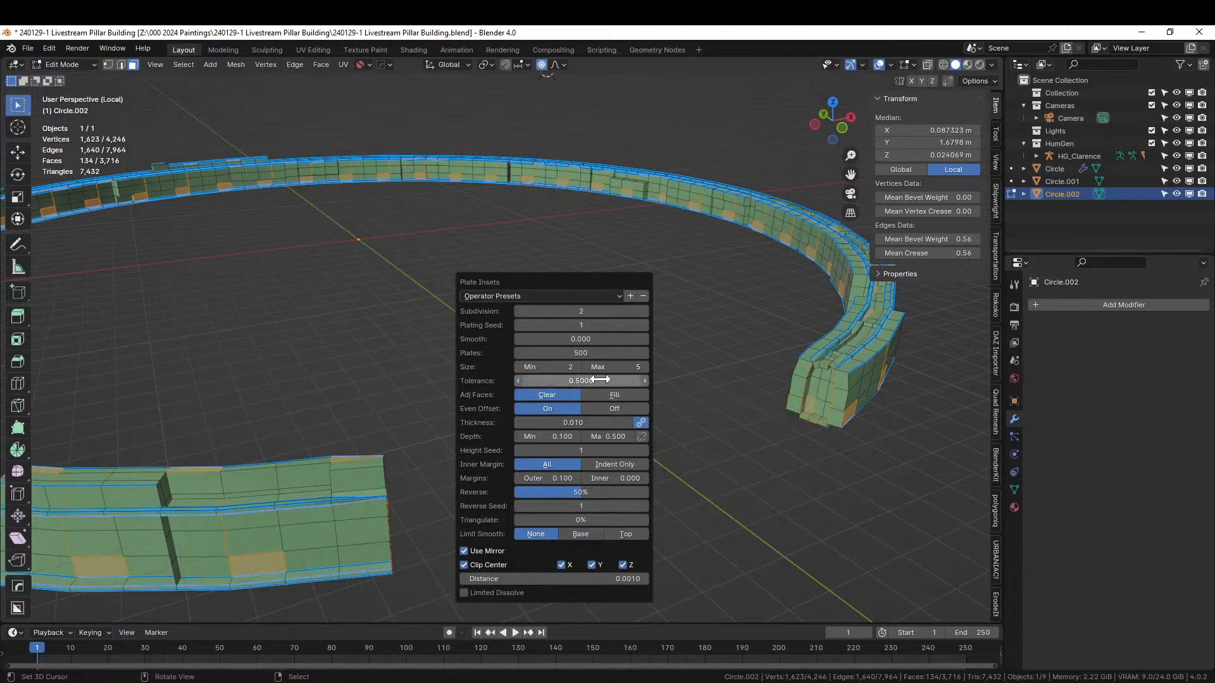
- Leave Edit Mode and local view to bring the ring wall back into the full scene
{"action": "middle_click_drag", "start_coordinate": [400, 378], "coordinate": [104, 374]}
{"action": "key", "text": "Tab"}
{"action": "key", "text": "KP_Divide"}
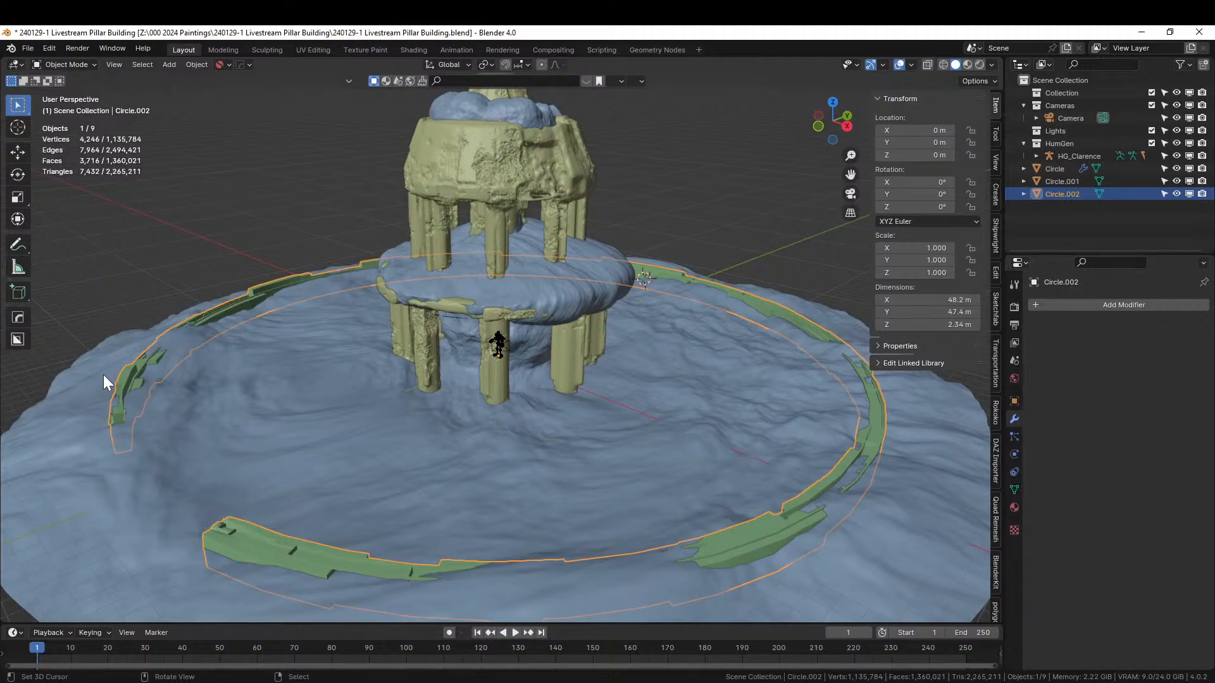
{"action": "middle_click_drag", "start_coordinate": [217, 486], "coordinate": [365, 523]}
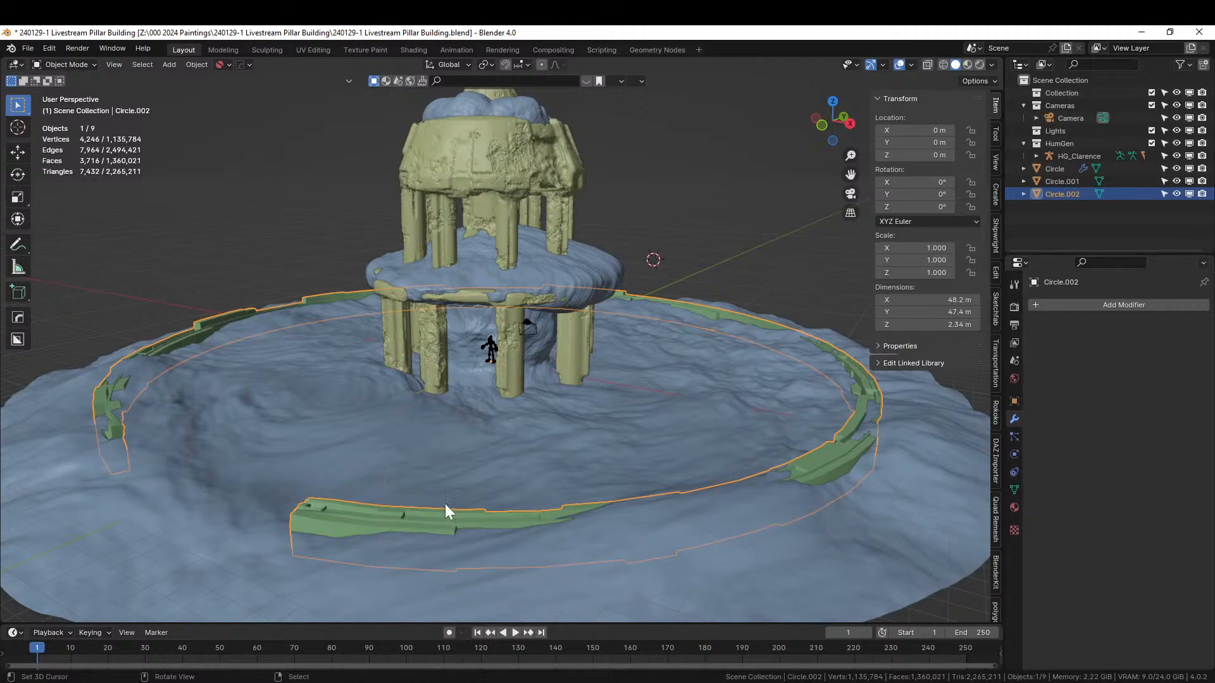
- Scale the ring wall along Z by about 2.44 to make it taller
{"action": "left_click", "coordinate": [375, 510]}
{"action": "left_click", "coordinate": [353, 518]}
{"action": "key", "text": "s"}
{"action": "key", "text": "z"}
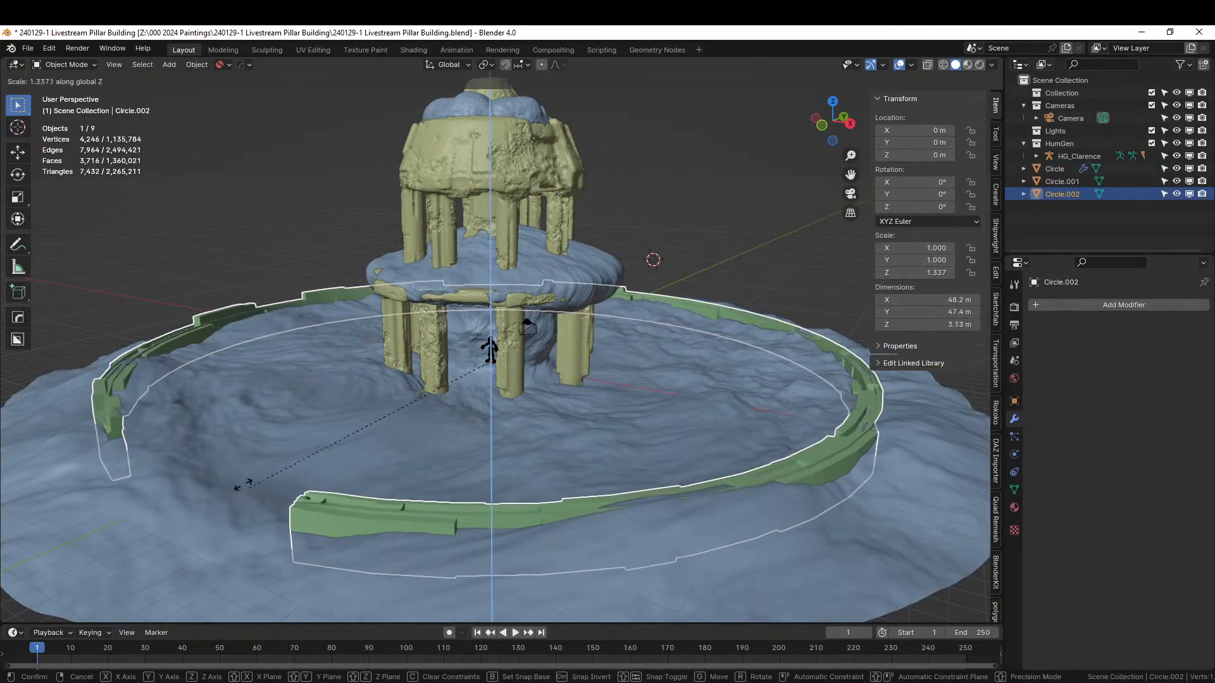
{"action": "left_click", "coordinate": [987, 443]}
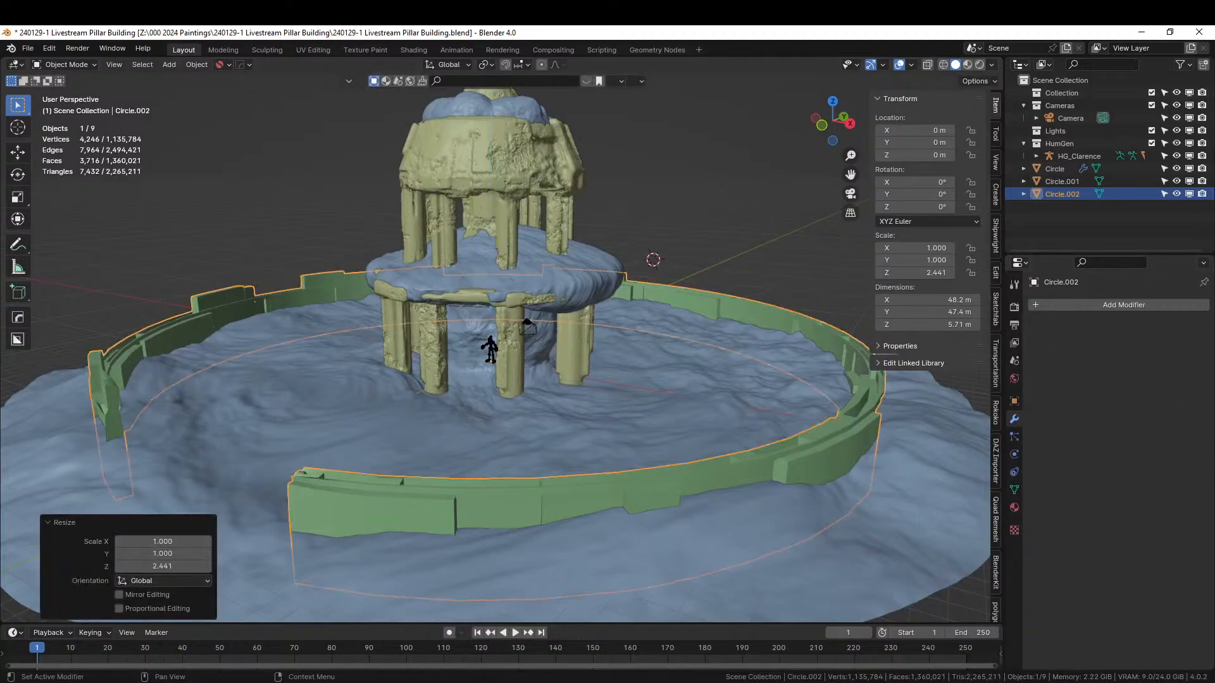
- Raise the ring wall along Z to a height of about 1.65 m, and apply its rotation and scale
{"action": "key", "text": "g"}
{"action": "key", "text": "z"}
{"action": "left_click", "coordinate": [766, 472]}
{"action": "middle_click_drag", "start_coordinate": [766, 472], "coordinate": [834, 481]}
{"action": "key", "text": "g"}
{"action": "key", "text": "z"}
{"action": "left_click", "coordinate": [691, 410]}
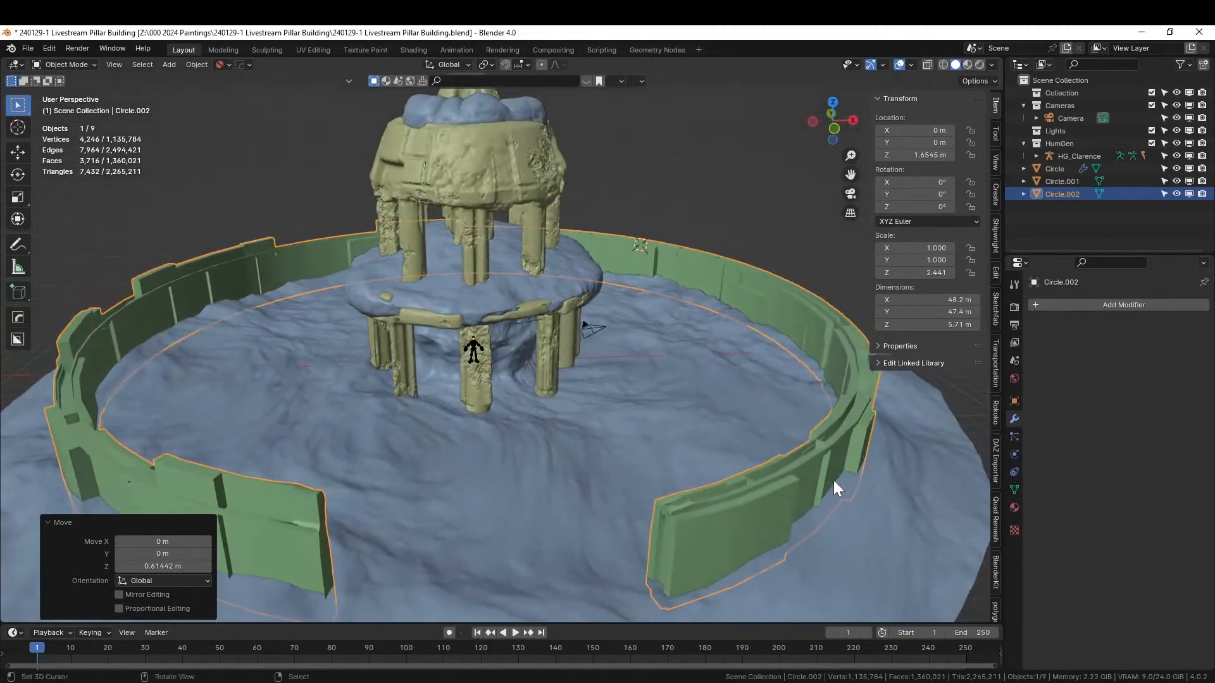
{"action": "key", "text": "ctrl+a"}
{"action": "left_click", "coordinate": [751, 499]}
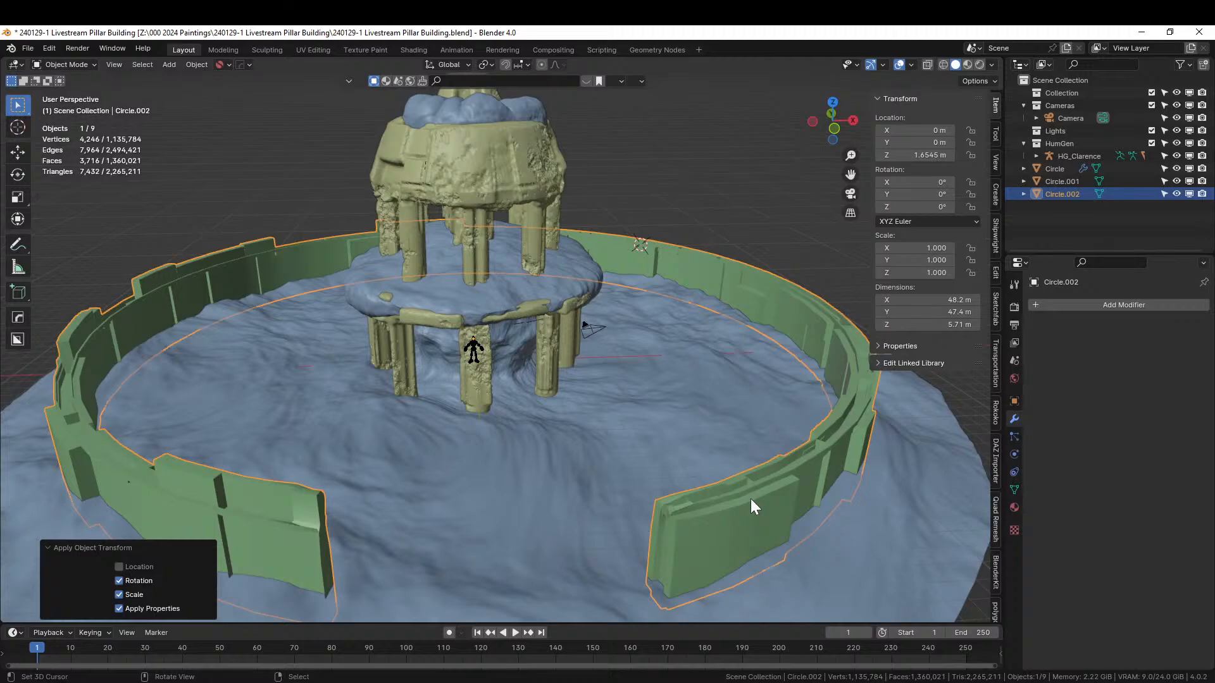
- Return the 3D cursor to the world origin and add a 32-vertex mesh circle there in top view
{"action": "middle_click_drag", "start_coordinate": [621, 478], "coordinate": [605, 506]}
{"action": "left_click", "coordinate": [632, 477]}
{"action": "scroll", "coordinate": [605, 506], "scroll_direction": "down", "scroll_amount": 3}
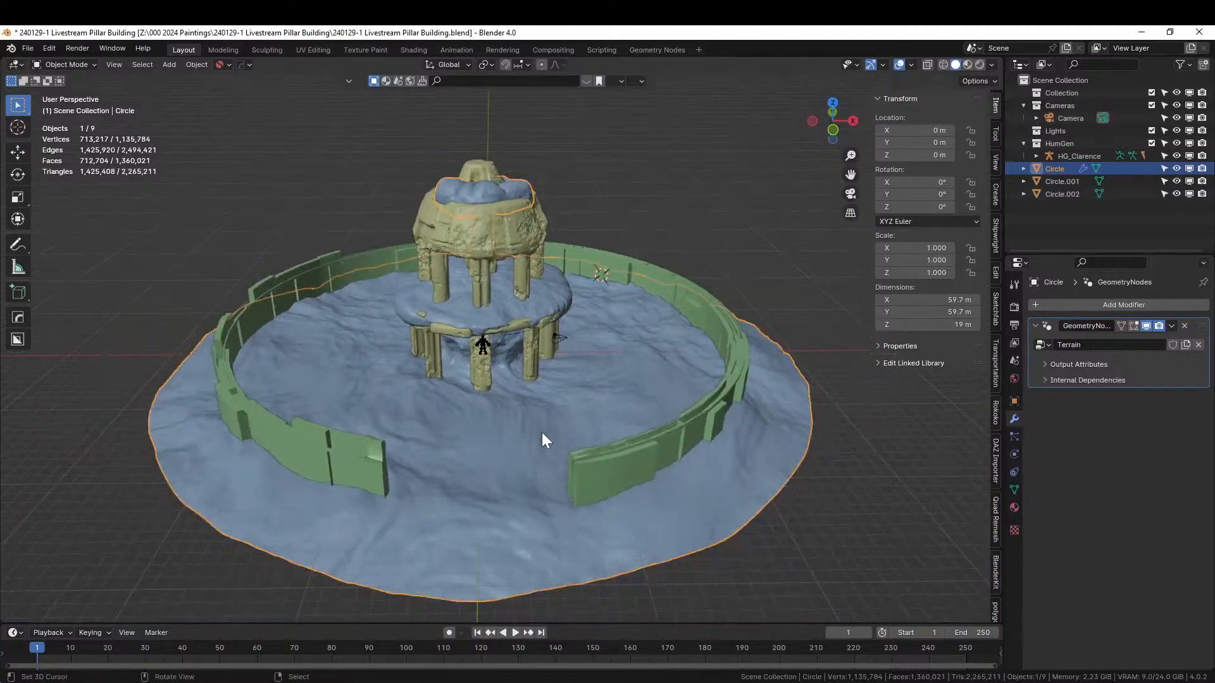
{"action": "key", "text": "KP_7"}
{"action": "key", "text": "shift+s"}
{"action": "key", "text": "1"}
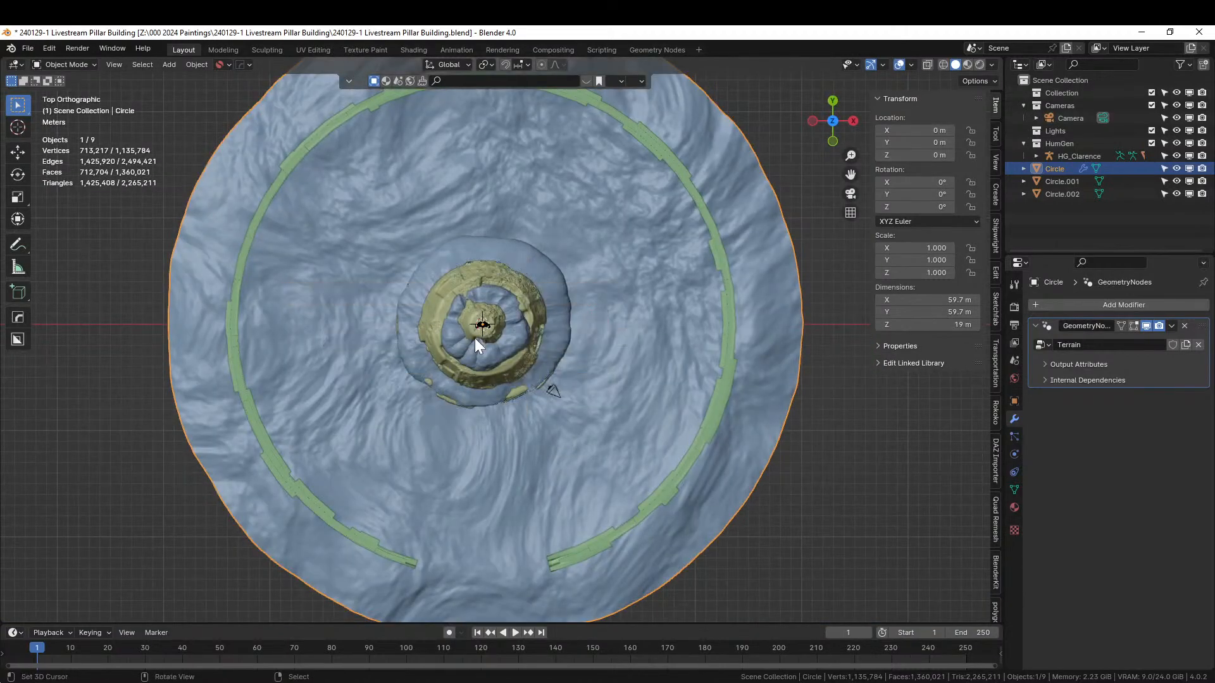
{"action": "key", "text": "shift+a"}
{"action": "mouse_move", "coordinate": [479, 340]}
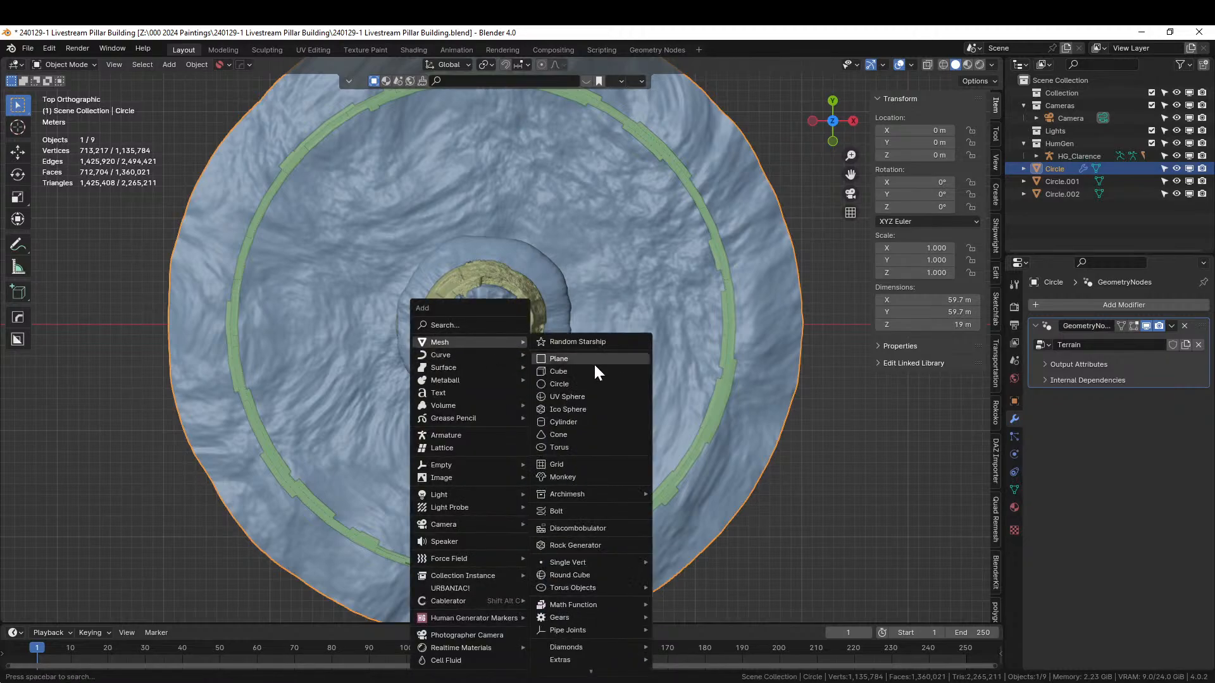
{"action": "left_click", "coordinate": [593, 385]}
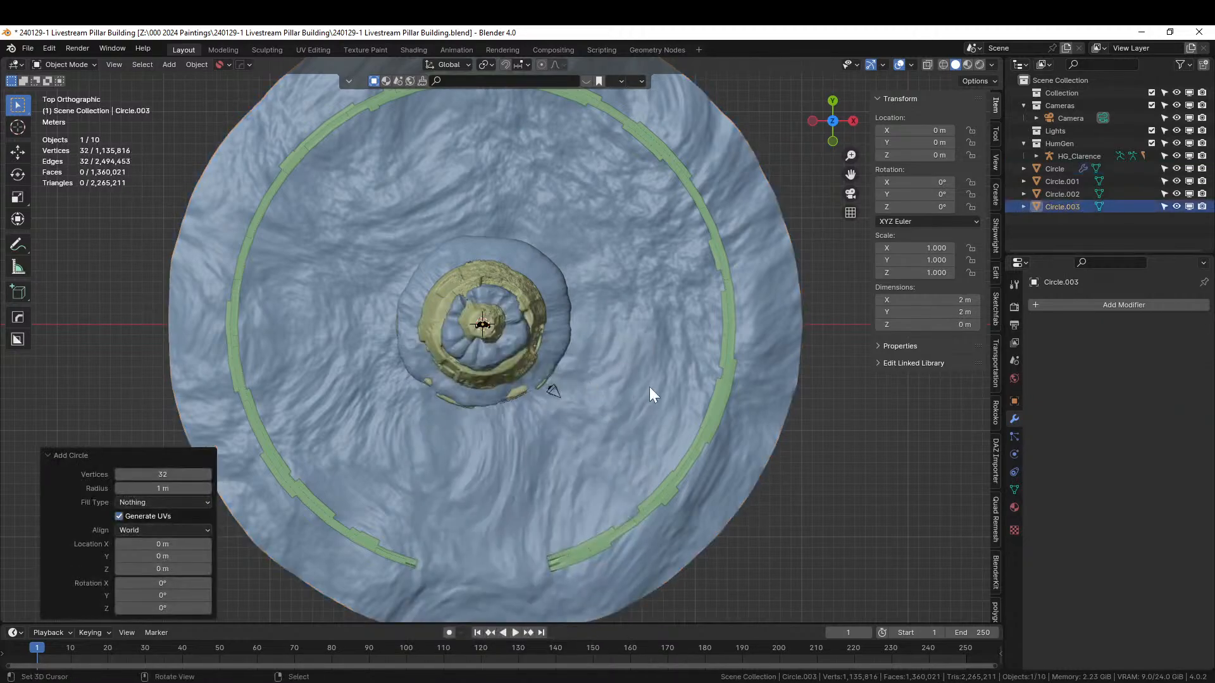
- Scale the new circle by about 25.9 so it surrounds the ring wall, and raise it about 4.15 m along Z
{"action": "key", "text": "s"}
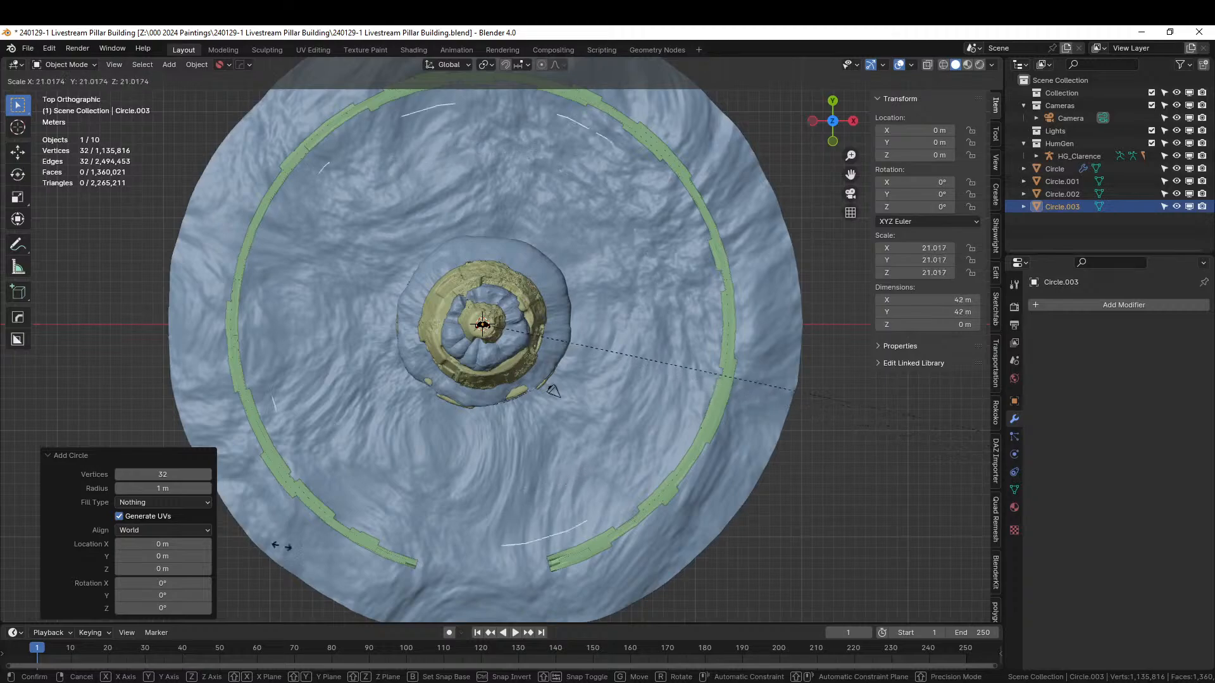
{"action": "left_click", "coordinate": [2, 448]}
{"action": "middle_click_drag", "start_coordinate": [336, 455], "coordinate": [364, 334]}
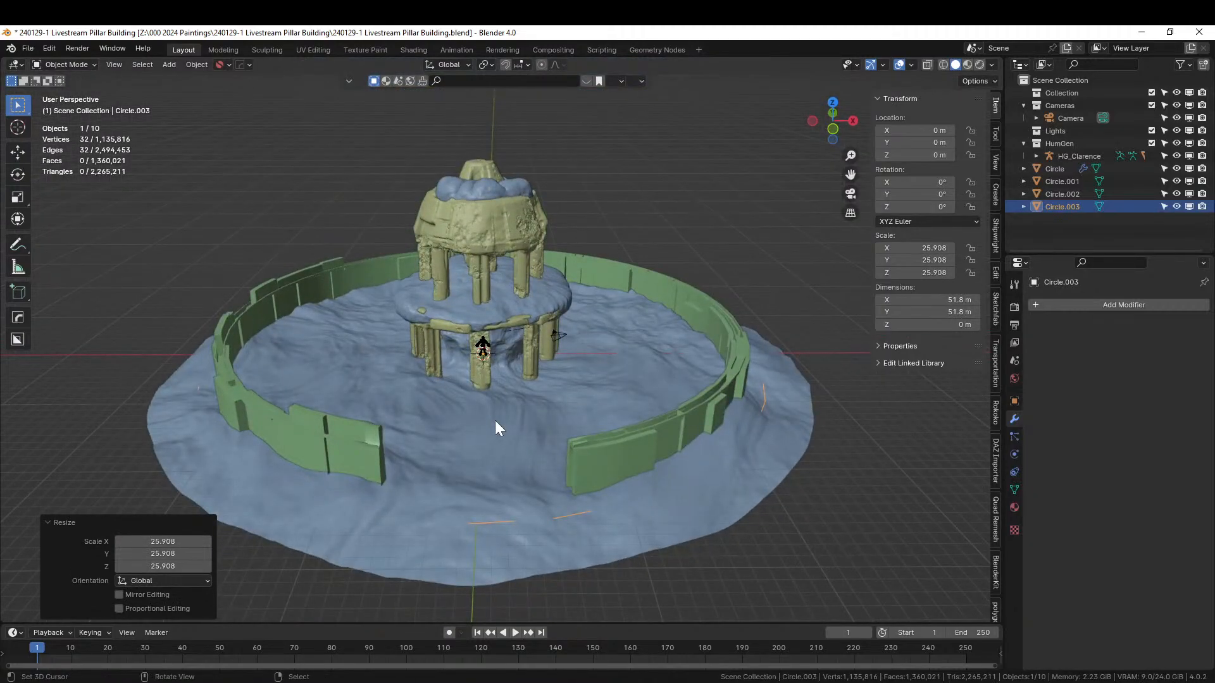
{"action": "key", "text": "g"}
{"action": "key", "text": "z"}
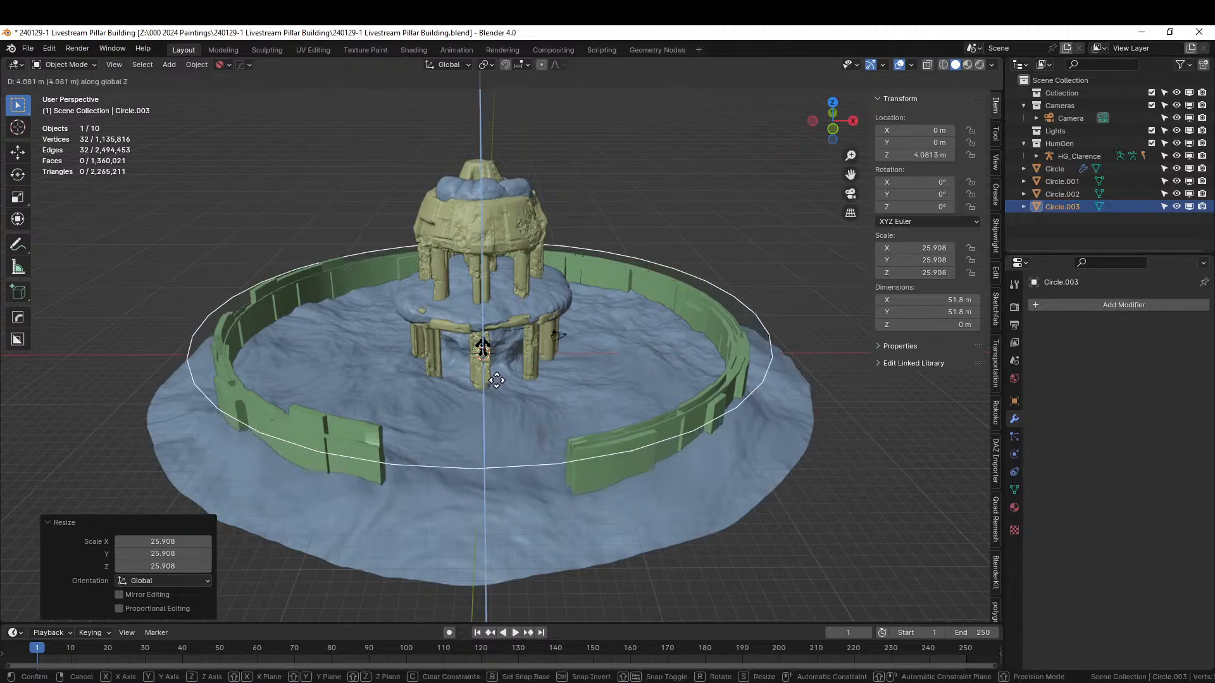
{"action": "left_click", "coordinate": [496, 381]}
- Apply the new circle's rotation and scale, and enter its Edit Mode
{"action": "key", "text": "ctrl+a"}
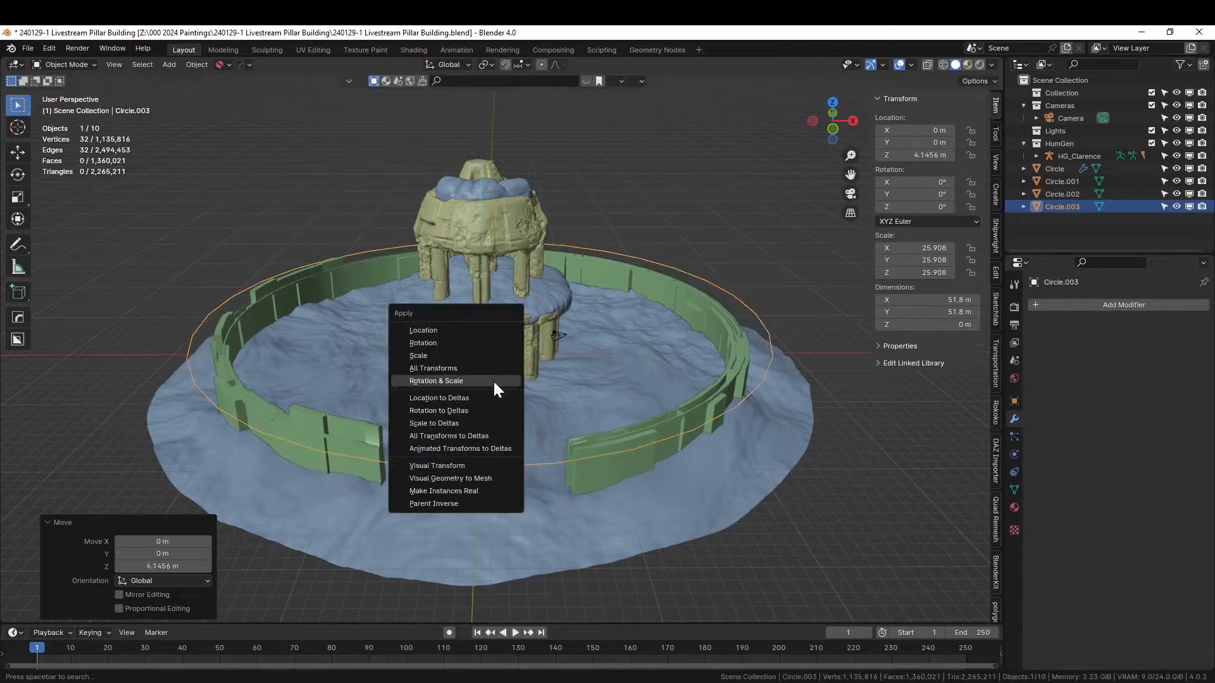
{"action": "left_click", "coordinate": [494, 382]}
{"action": "key", "text": "Tab"}
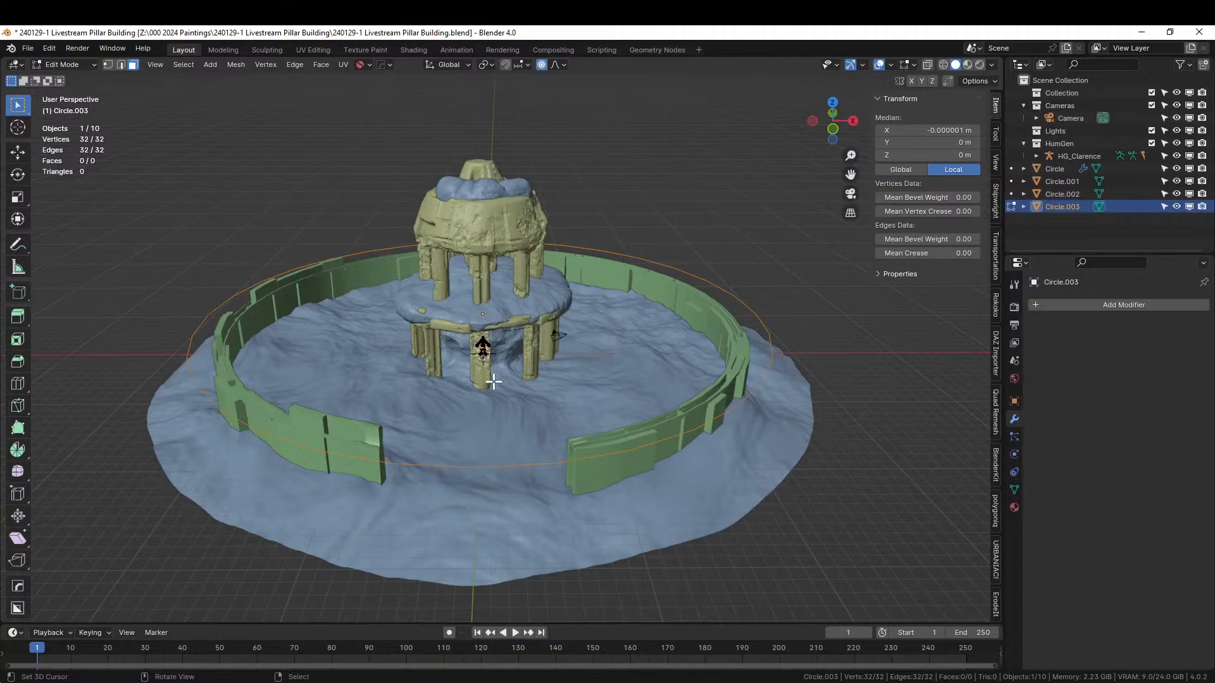
- Fill the new circle with a face and inset it twice, making the second inset about 4.75 m thick
{"action": "key", "text": "f"}
{"action": "key", "text": "KP_7"}
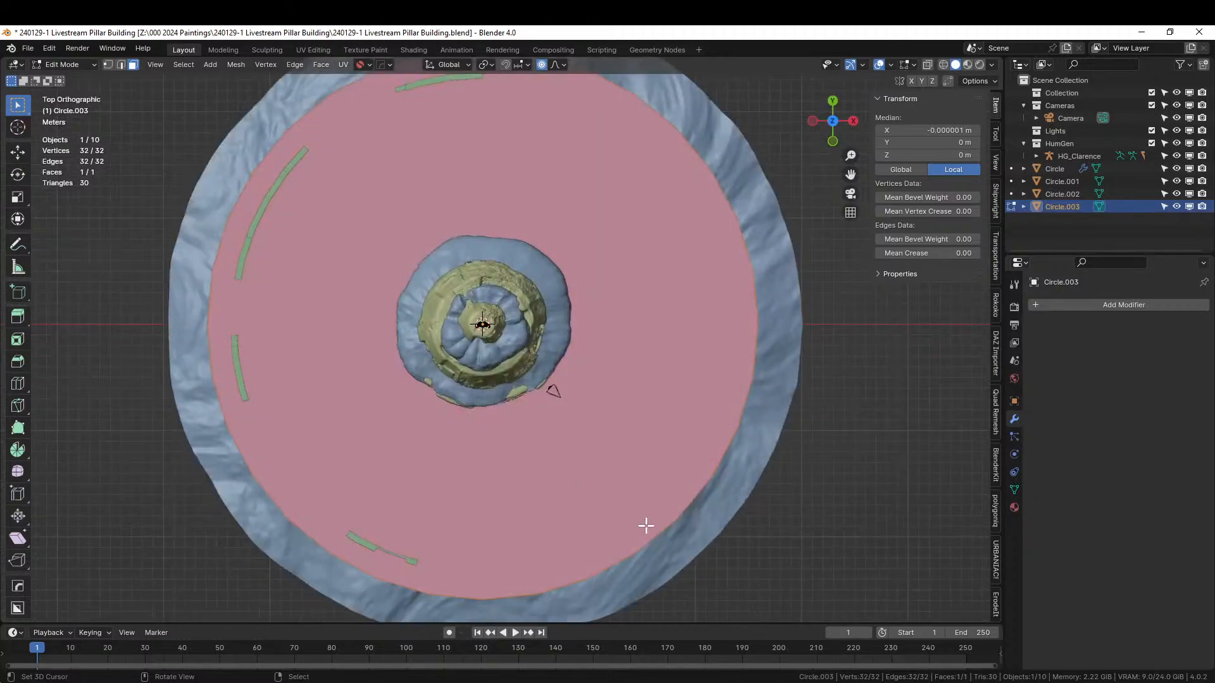
{"action": "key", "text": "i"}
{"action": "left_click", "coordinate": [610, 499]}
{"action": "key", "text": "i"}
{"action": "left_click", "coordinate": [562, 469]}
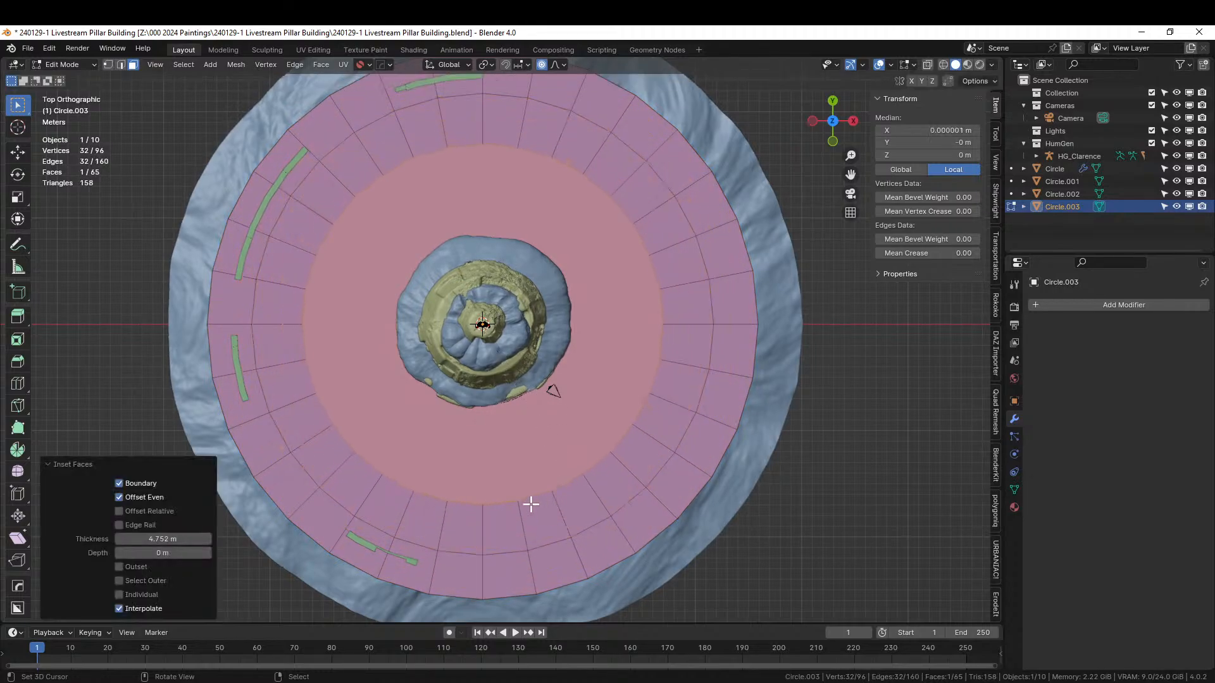
{"action": "middle_click_drag", "start_coordinate": [529, 504], "coordinate": [551, 402]}
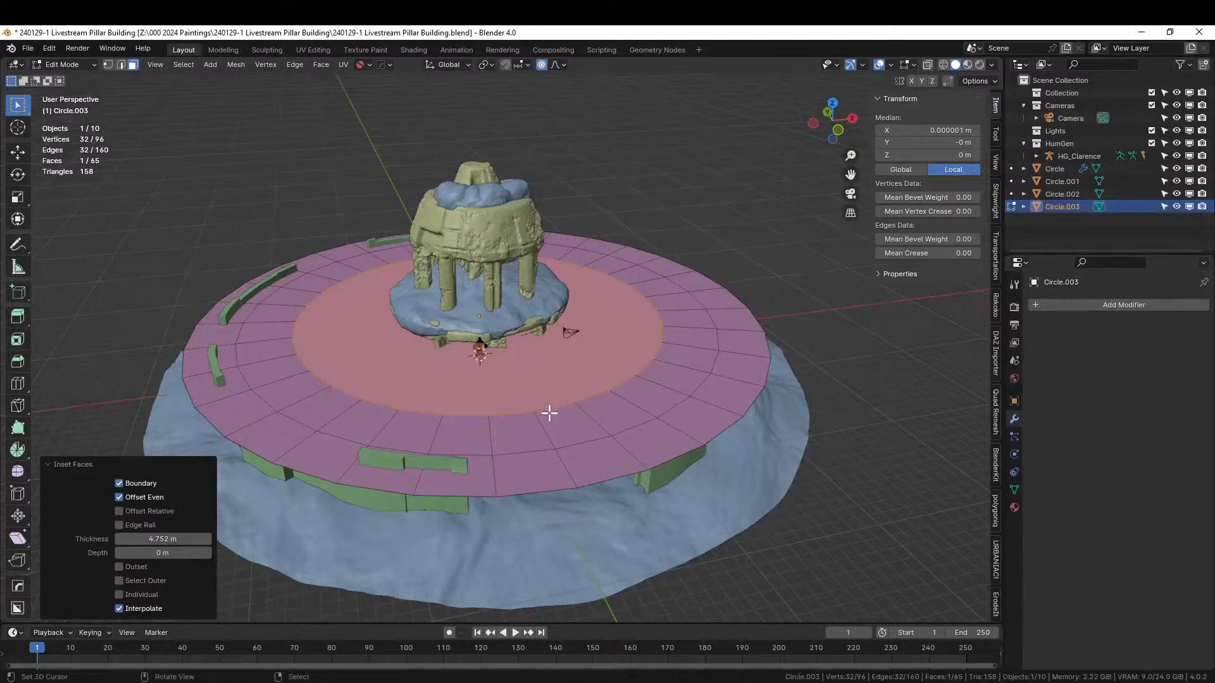
- Extrude the disc's outer edge loop upward about 6.13 m, cap the open top with a face, and leave Edit Mode
{"action": "key", "text": "alt+a"}
{"action": "key", "text": "2"}
{"action": "left_click", "coordinate": [557, 487], "text": "alt"}
{"action": "key", "text": "e"}
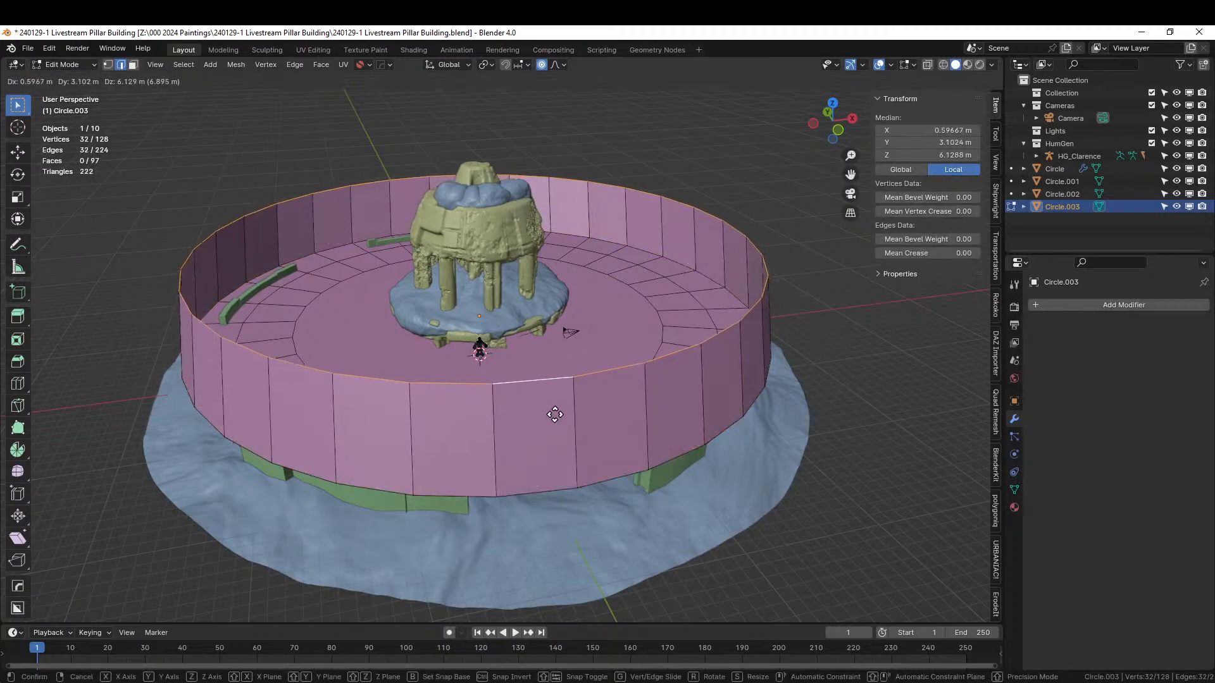
{"action": "left_click", "coordinate": [556, 412]}
{"action": "key", "text": "f"}
{"action": "key", "text": "Tab"}
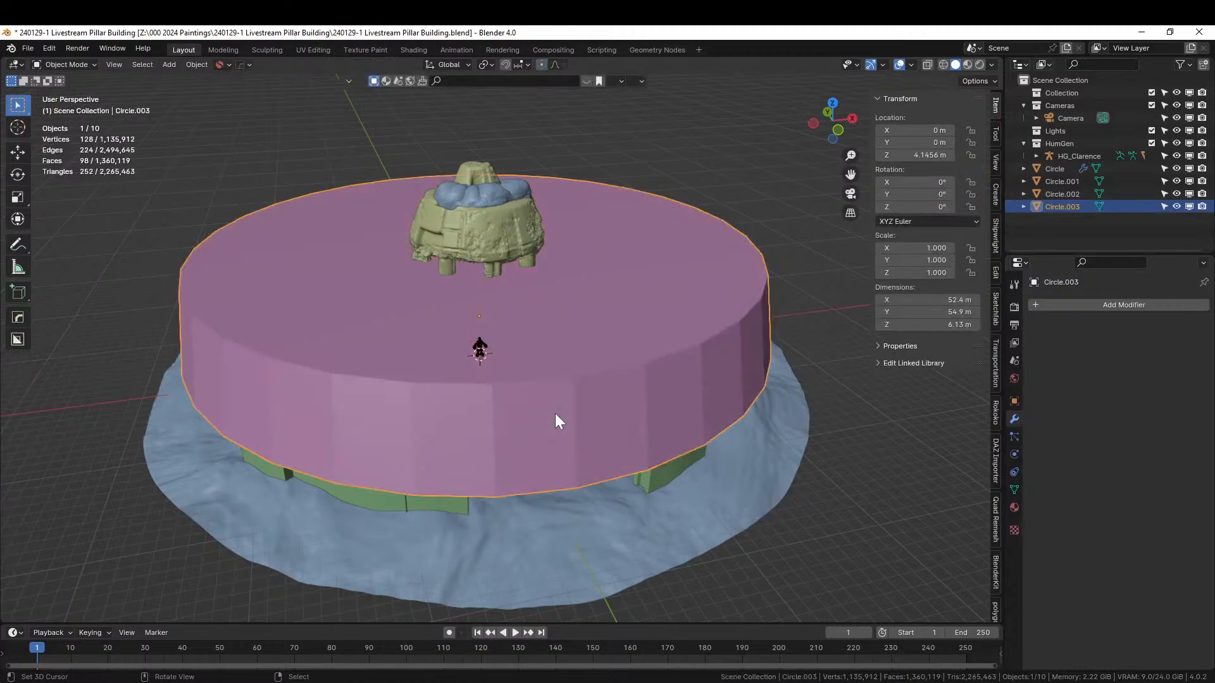
- Add a Geometry Nodes modifier to the capped disc and assign the Terrain node group
{"action": "middle_click_drag", "start_coordinate": [652, 462], "coordinate": [696, 418]}
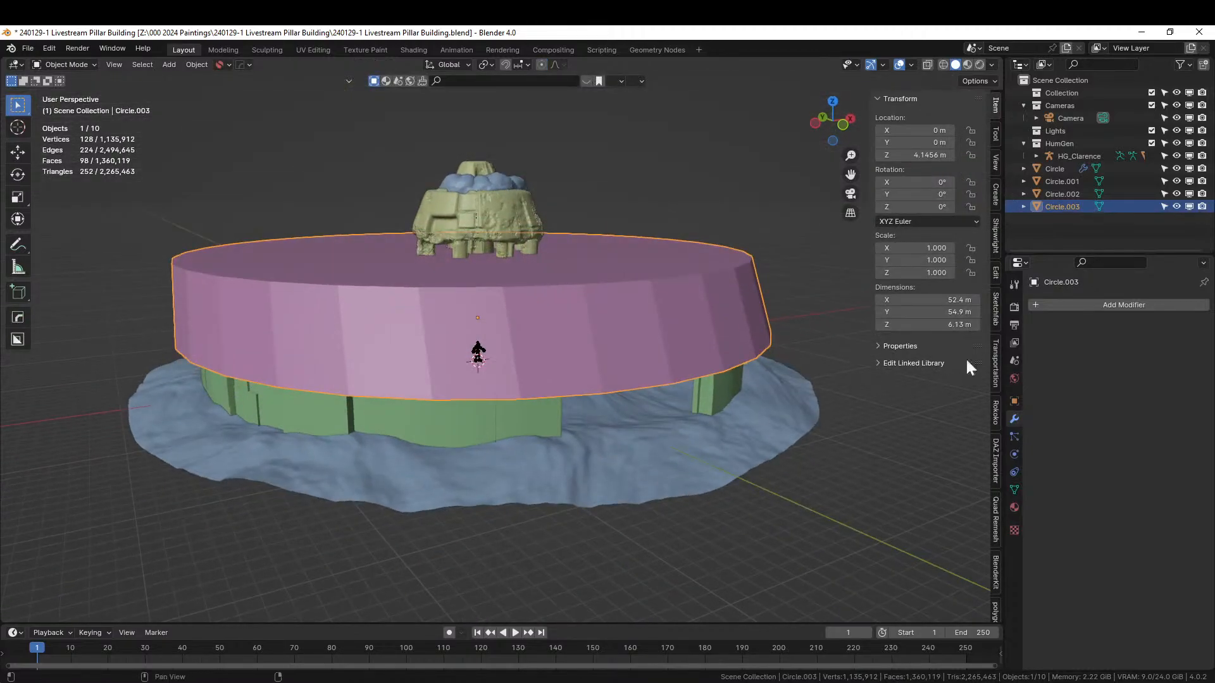
{"action": "left_click", "coordinate": [1047, 305]}
{"action": "left_click", "coordinate": [1011, 273]}
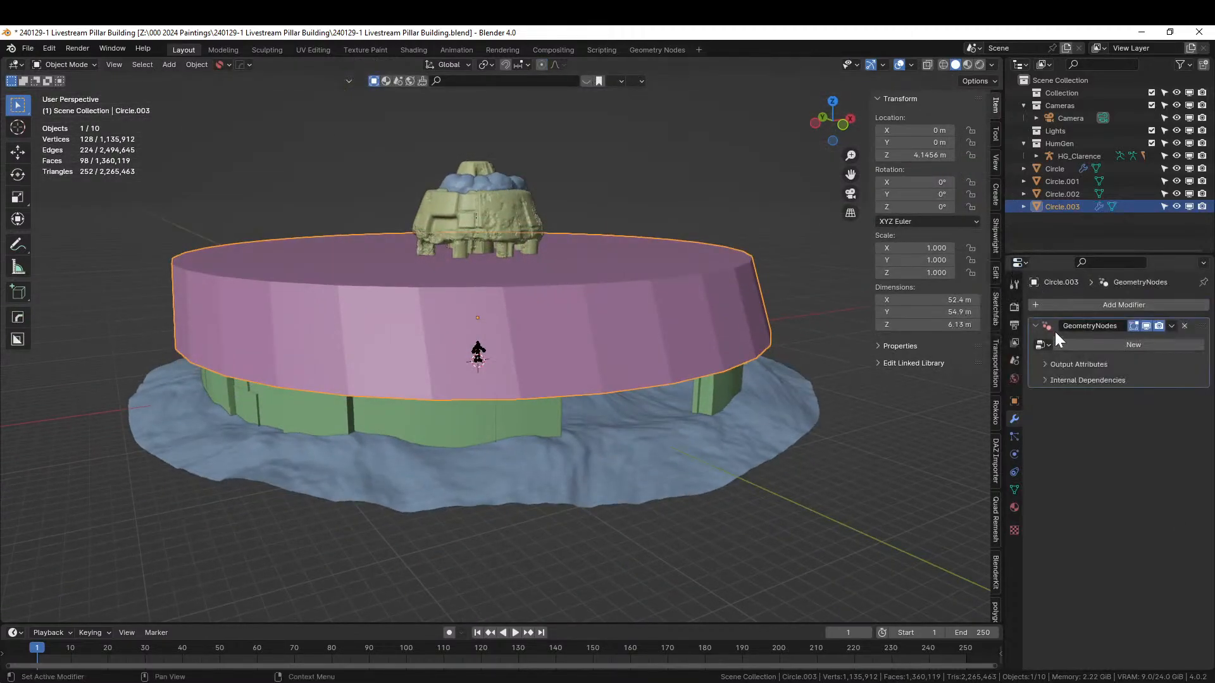
{"action": "left_click", "coordinate": [1043, 345]}
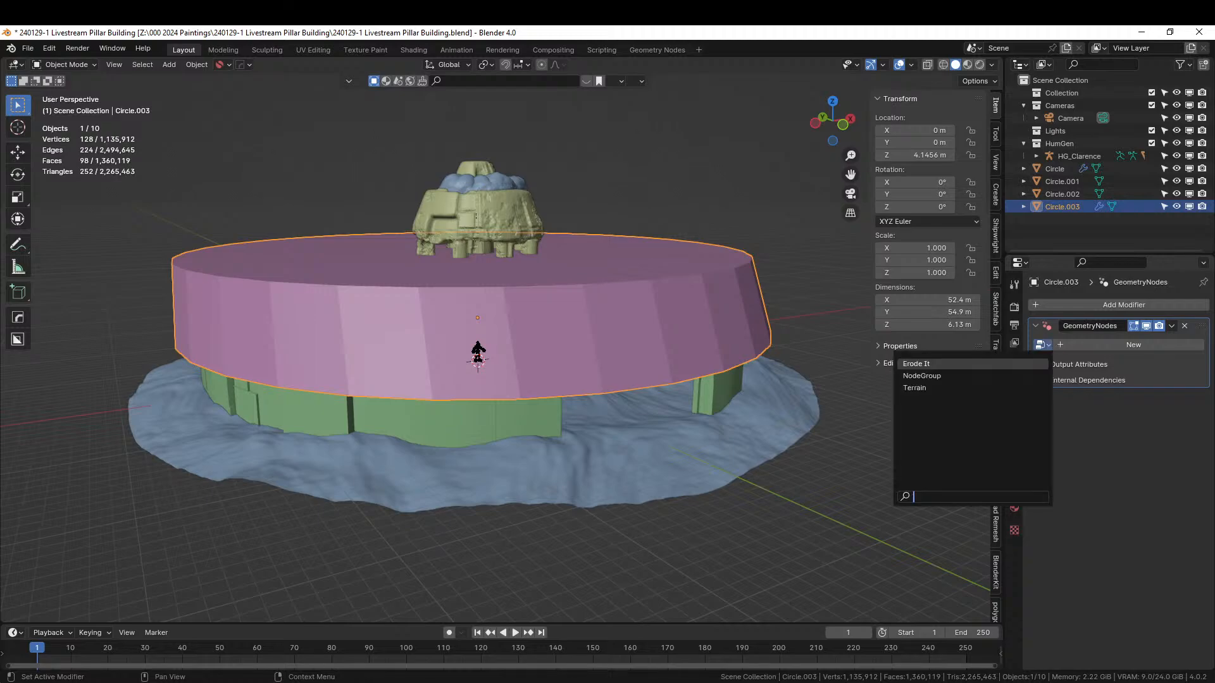
{"action": "left_click", "coordinate": [924, 388]}
{"action": "middle_click_drag", "start_coordinate": [664, 418], "coordinate": [586, 373]}
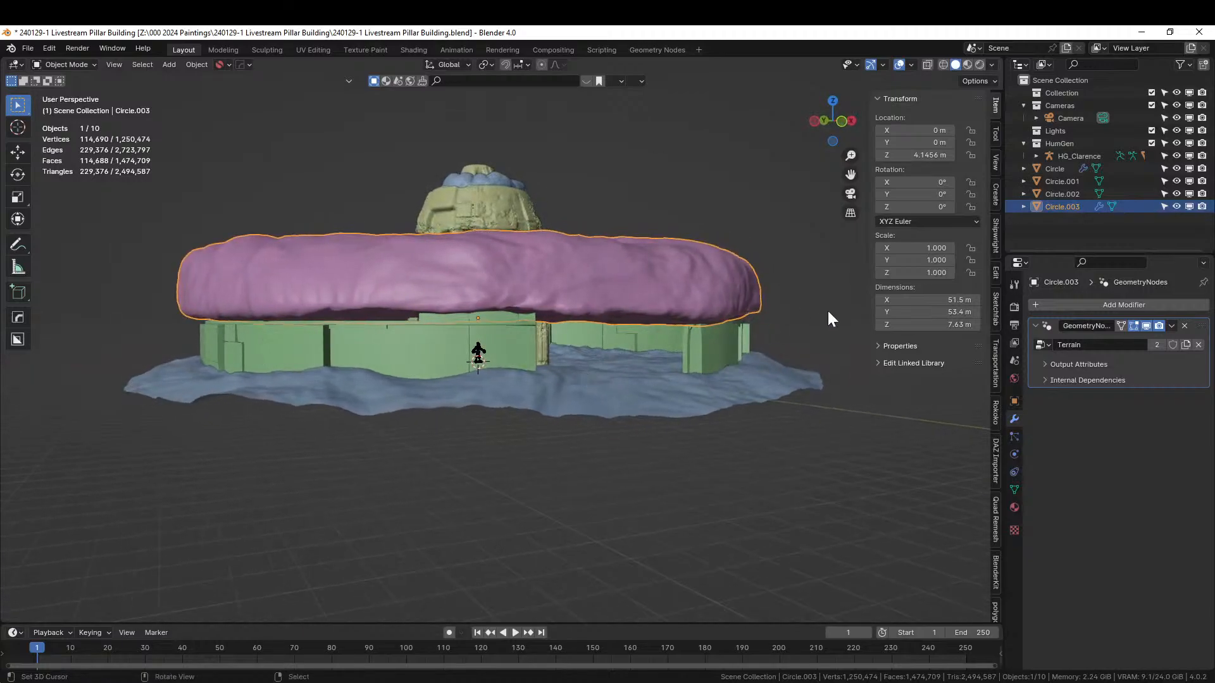
- Isolate the slab with its modifier display off and checker-deselect its lower outer edge loop, using 3 deselected, 1 selected and offset 3
{"action": "key", "text": "KP_Divide"}
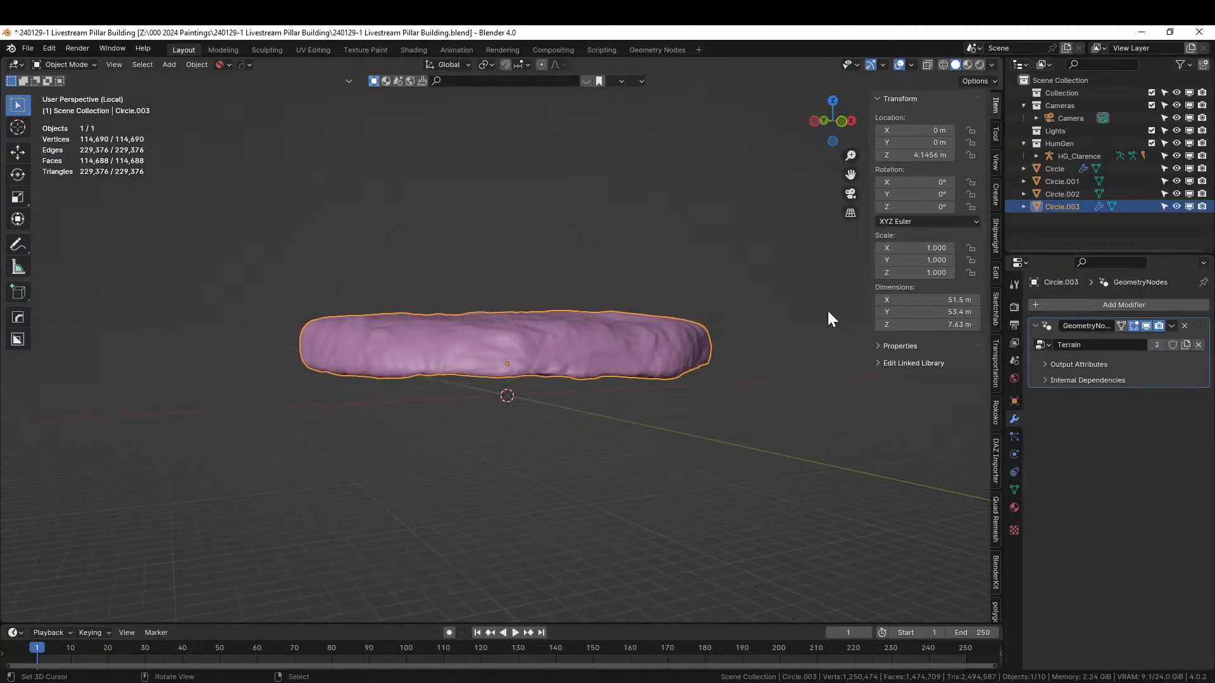
{"action": "left_click", "coordinate": [1146, 325]}
{"action": "key", "text": "Tab"}
{"action": "middle_click_drag", "start_coordinate": [583, 391], "coordinate": [379, 288]}
{"action": "left_click", "coordinate": [365, 251]}
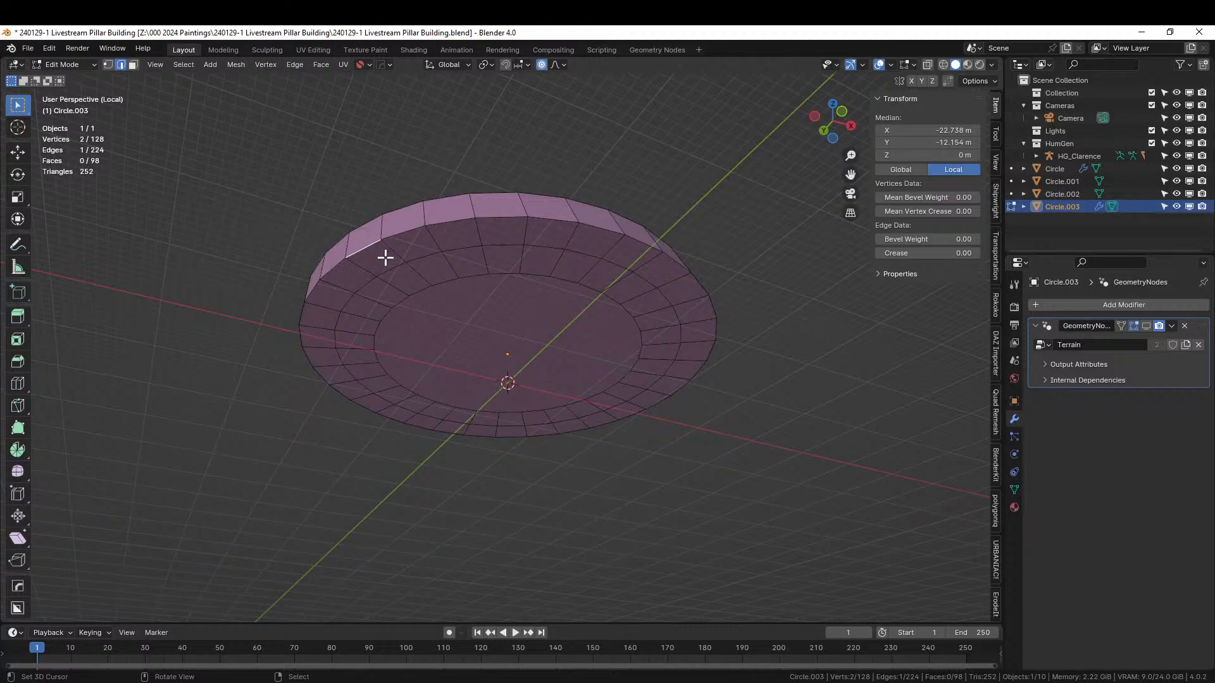
{"action": "key", "text": "alt+a"}
{"action": "left_click", "coordinate": [369, 247], "text": "alt"}
{"action": "left_click", "coordinate": [193, 61]}
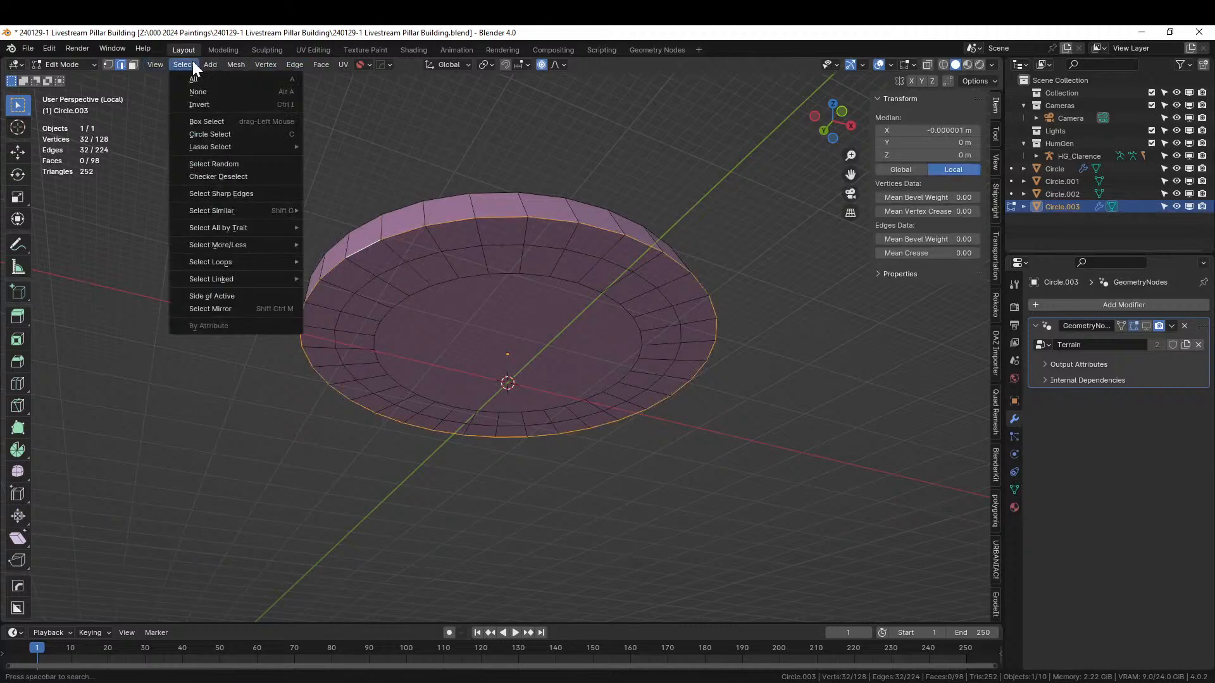
{"action": "left_click", "coordinate": [226, 183]}
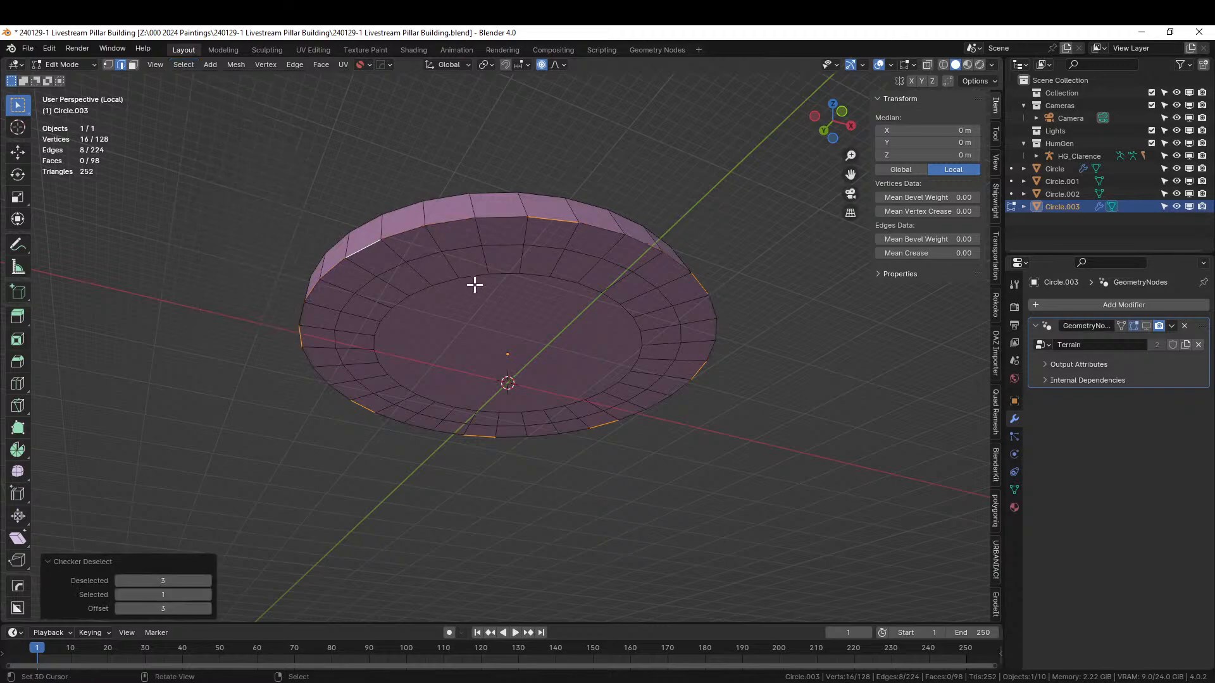
- Lower the selected rim edges along Z using Random proportional falloff with a size of about 10.83 m, and leave Edit Mode
{"action": "left_click", "coordinate": [561, 64]}
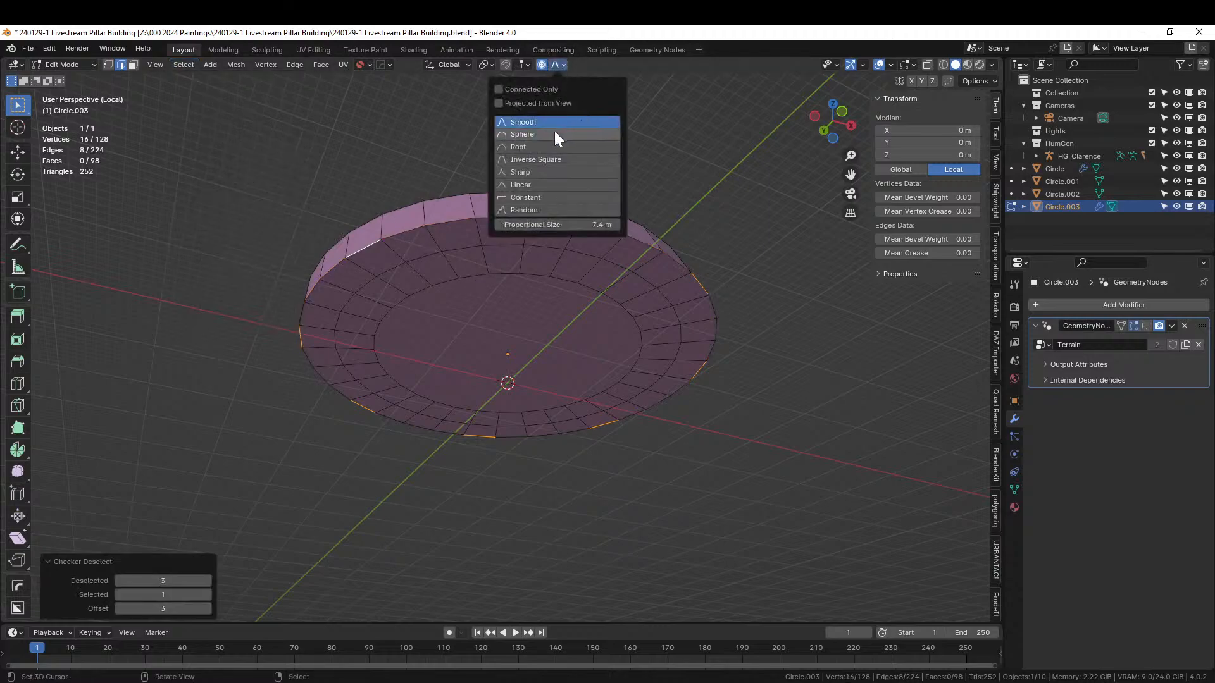
{"action": "left_click", "coordinate": [543, 209]}
{"action": "key", "text": "g"}
{"action": "key", "text": "z"}
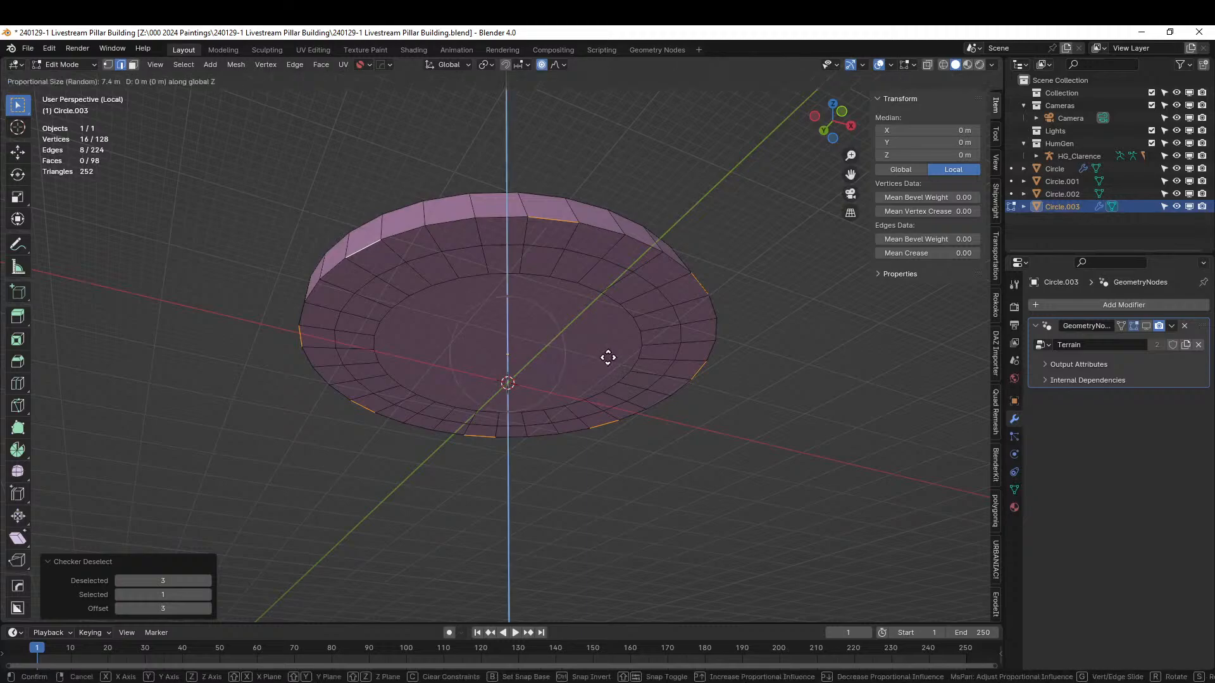
{"action": "scroll", "coordinate": [606, 367], "scroll_direction": "down", "scroll_amount": 4}
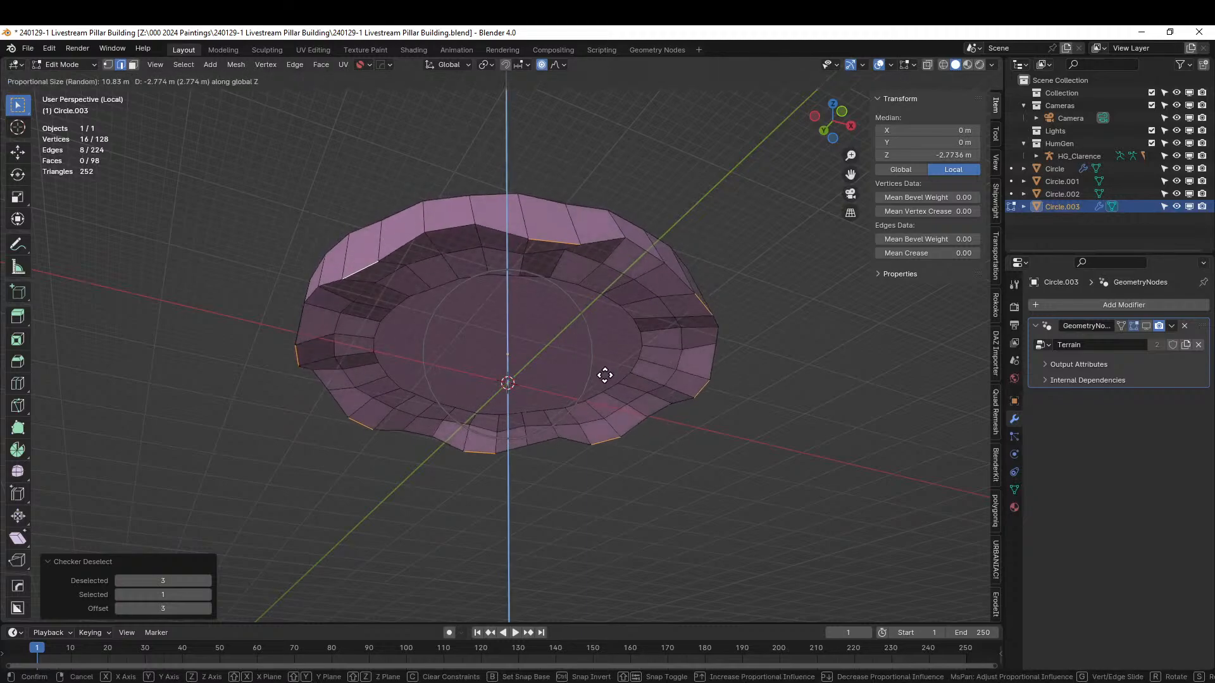
{"action": "left_click", "coordinate": [604, 370]}
{"action": "key", "text": "Tab"}
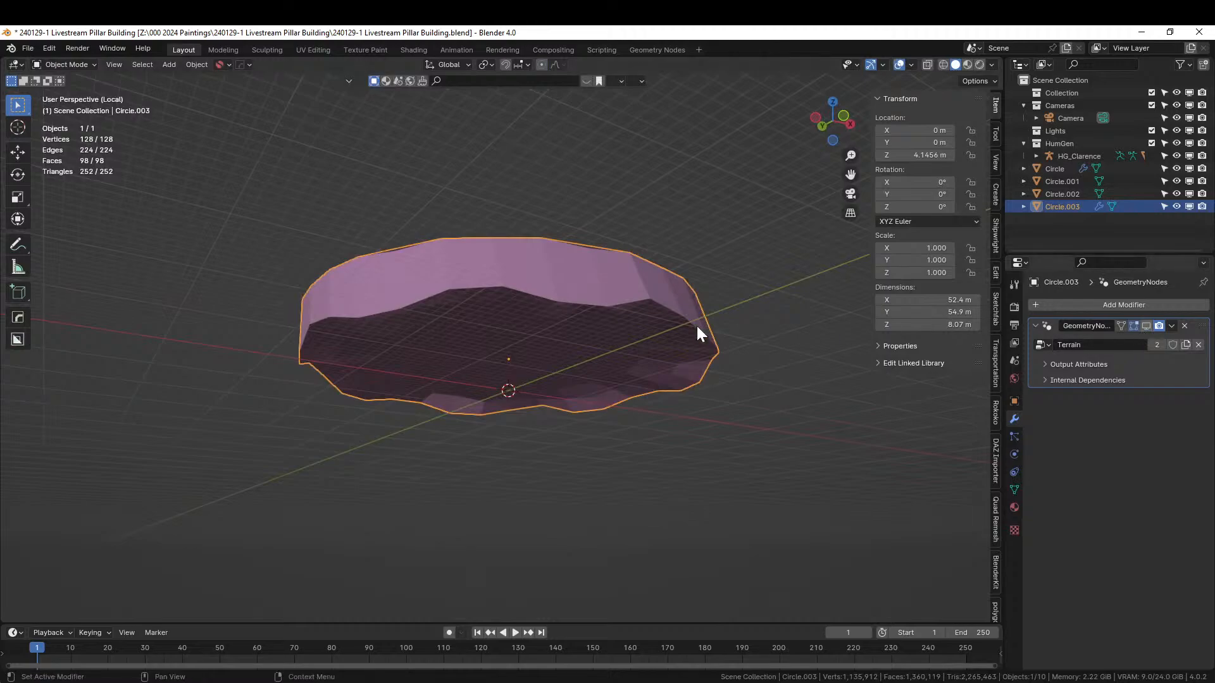
- Show the slab's Terrain modifier again and isolate the slab together with the ring wall
{"action": "mouse_move", "coordinate": [622, 362]}
{"action": "middle_mouse_down"}
{"action": "mouse_move", "coordinate": [659, 376]}
{"action": "mouse_move", "coordinate": [622, 368]}
{"action": "mouse_move", "coordinate": [633, 345]}
{"action": "middle_mouse_up"}
{"action": "scroll", "coordinate": [659, 376], "scroll_direction": "up", "scroll_amount": 1}
{"action": "key", "text": "KP_Divide"}
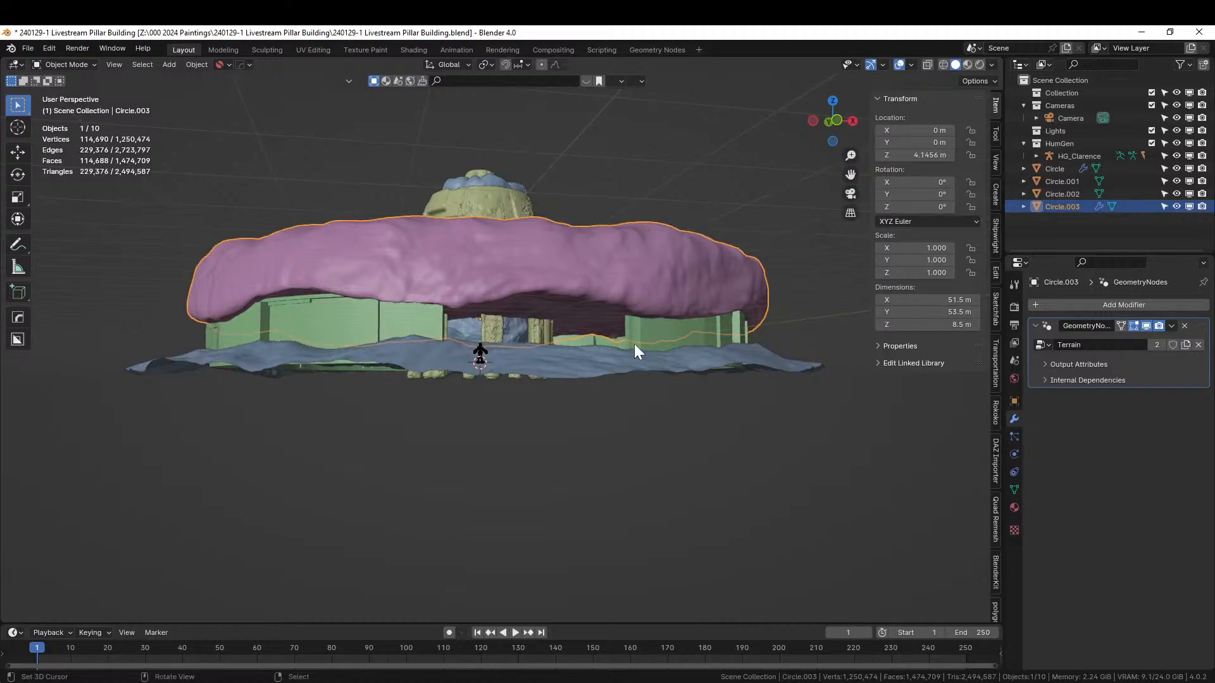
{"action": "left_click", "coordinate": [326, 314], "text": "shift"}
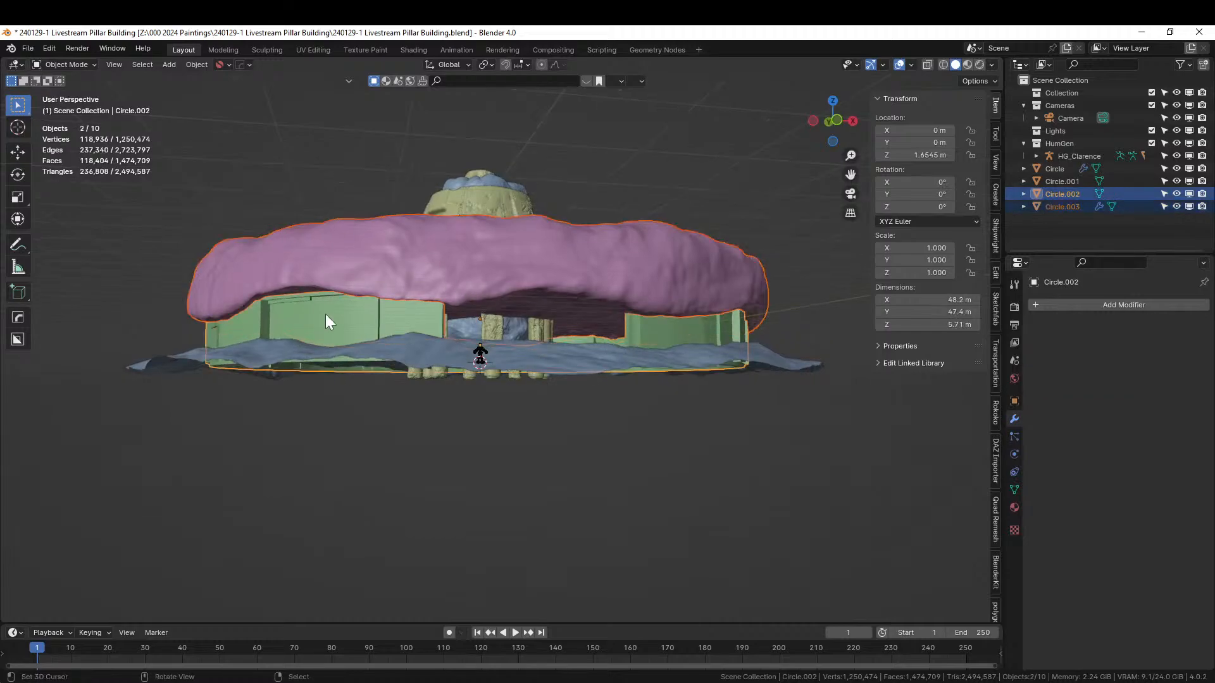
{"action": "key", "text": "KP_Divide"}
{"action": "middle_click_drag", "start_coordinate": [325, 314], "coordinate": [702, 306]}
{"action": "scroll", "coordinate": [556, 288], "scroll_direction": "up", "scroll_amount": 8}
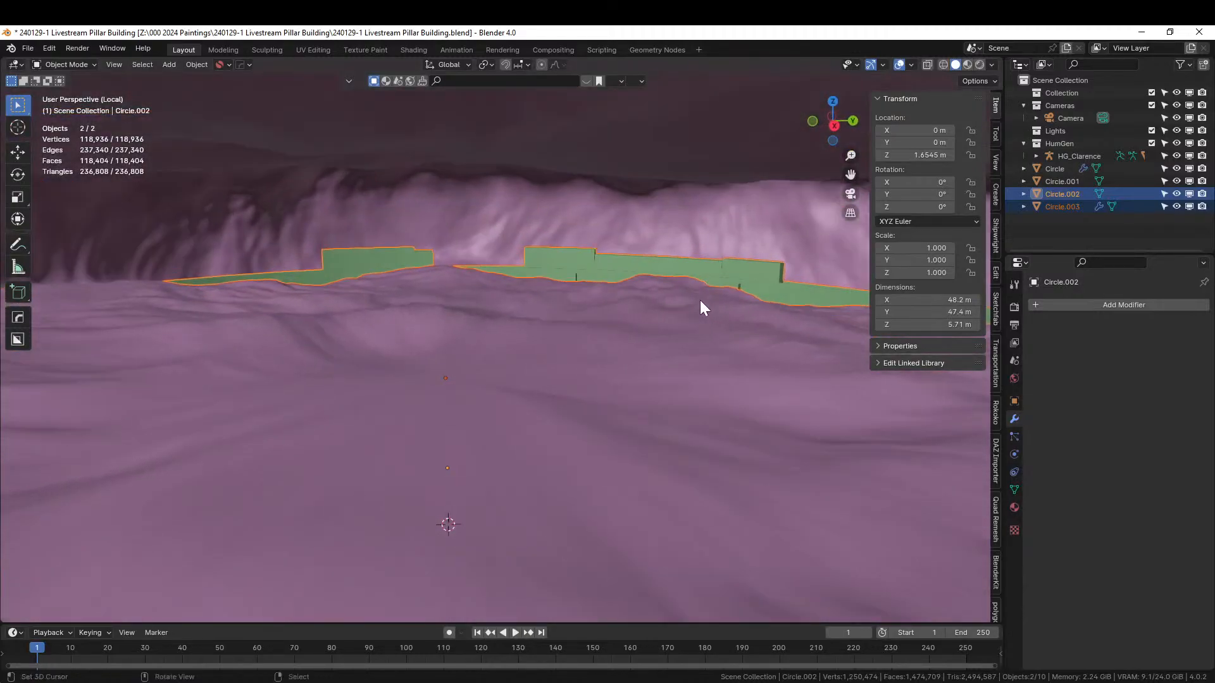
- Raise the terrain slab about 1.23 m along Z relative to the ring wall
{"action": "left_click", "coordinate": [542, 331]}
{"action": "key", "text": "g"}
{"action": "key", "text": "z"}
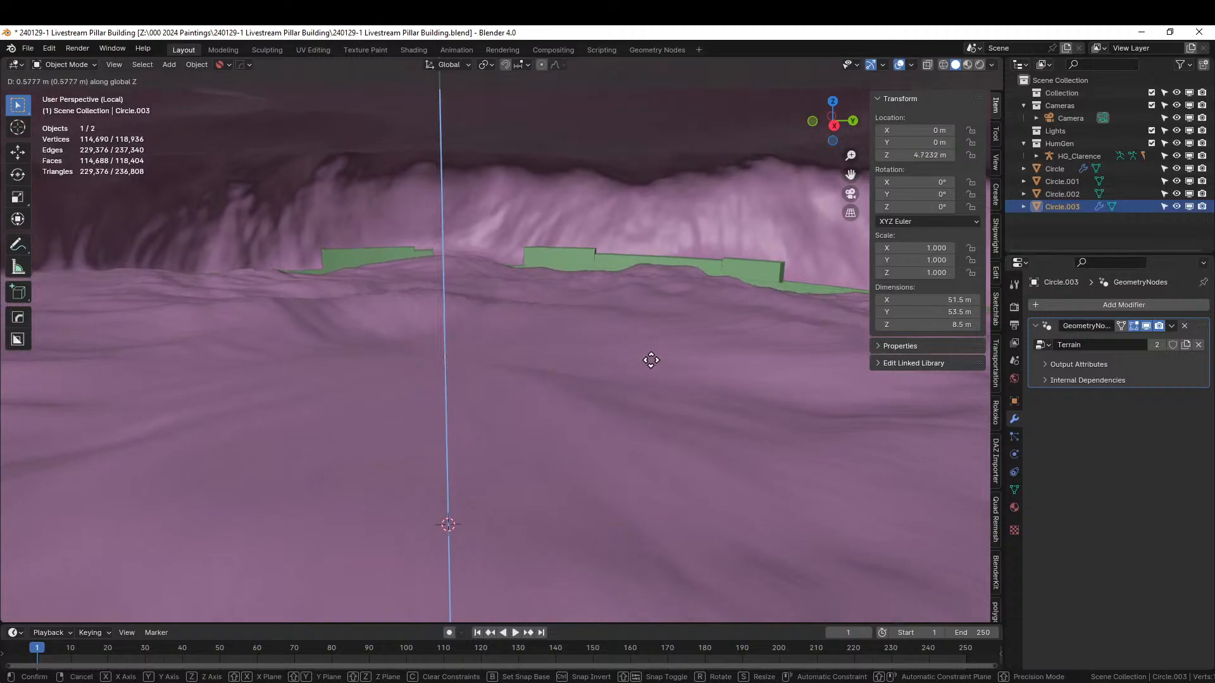
{"action": "left_click", "coordinate": [643, 334]}
{"action": "mouse_move", "coordinate": [643, 334]}
{"action": "middle_mouse_down"}
{"action": "mouse_move", "coordinate": [611, 350]}
{"action": "mouse_move", "coordinate": [442, 354]}
{"action": "mouse_move", "coordinate": [353, 335]}
{"action": "mouse_move", "coordinate": [355, 311]}
{"action": "mouse_move", "coordinate": [419, 286]}
{"action": "mouse_move", "coordinate": [457, 295]}
{"action": "middle_mouse_up"}
{"action": "scroll", "coordinate": [355, 310], "scroll_direction": "down", "scroll_amount": 3}
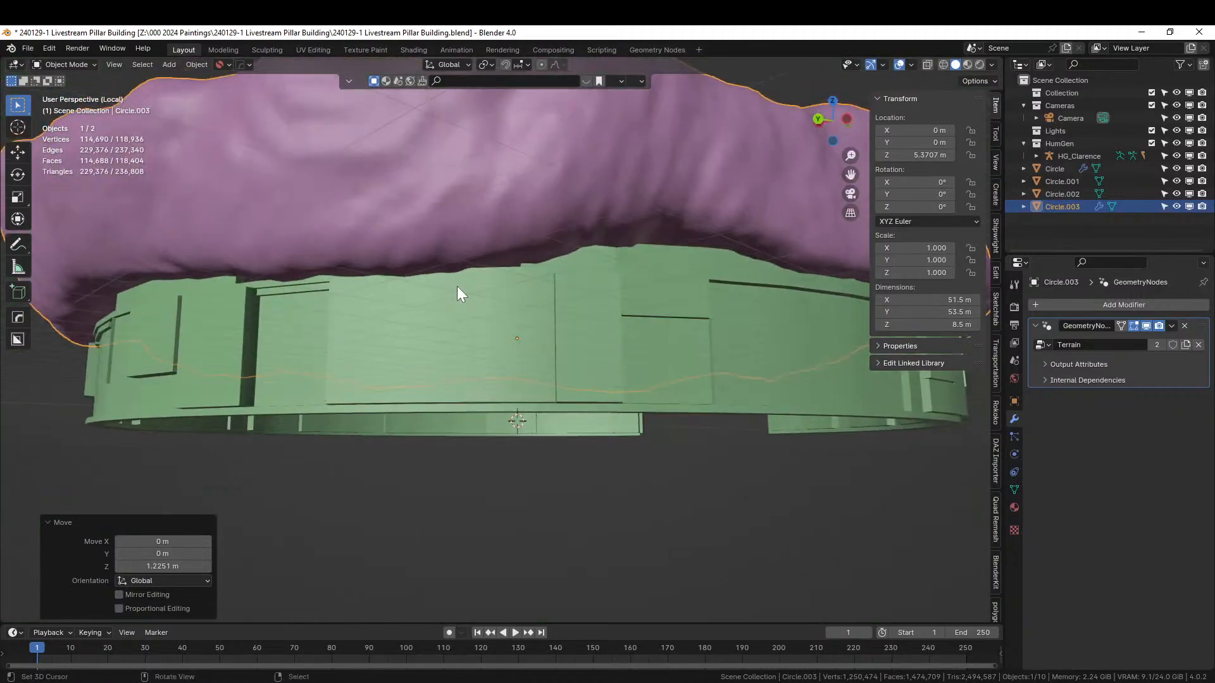
- Turn off the Terrain modifier's Edit Mode display and lower an underside face on the slab's +Y side along Z
{"action": "left_click", "coordinate": [1134, 324]}
{"action": "middle_click_drag", "start_coordinate": [647, 412], "coordinate": [447, 259]}
{"action": "key", "text": "Tab"}
{"action": "key", "text": "3"}
{"action": "left_click", "coordinate": [142, 272]}
{"action": "middle_click_drag", "start_coordinate": [143, 272], "coordinate": [236, 359]}
{"action": "key", "text": "g"}
{"action": "key", "text": "z"}
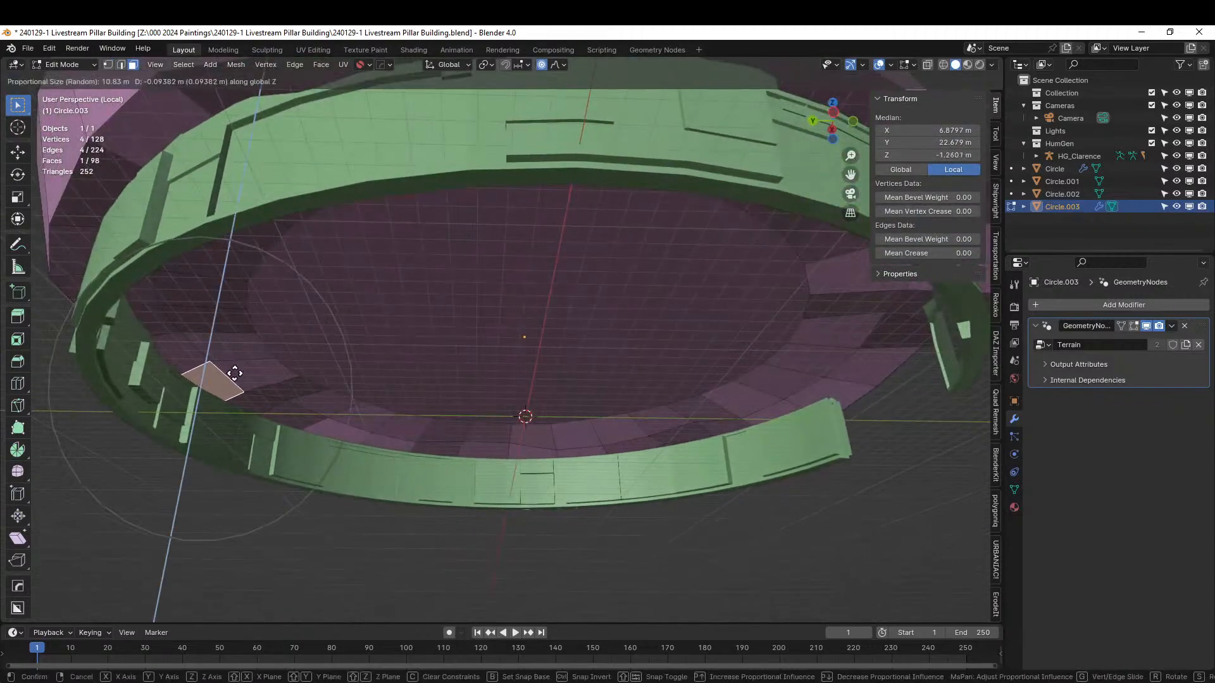
{"action": "left_click", "coordinate": [231, 411]}
- Lower an underside face on the slab's -X side along Z with the Random falloff
{"action": "middle_click_drag", "start_coordinate": [233, 412], "coordinate": [121, 366]}
{"action": "left_click", "coordinate": [128, 333]}
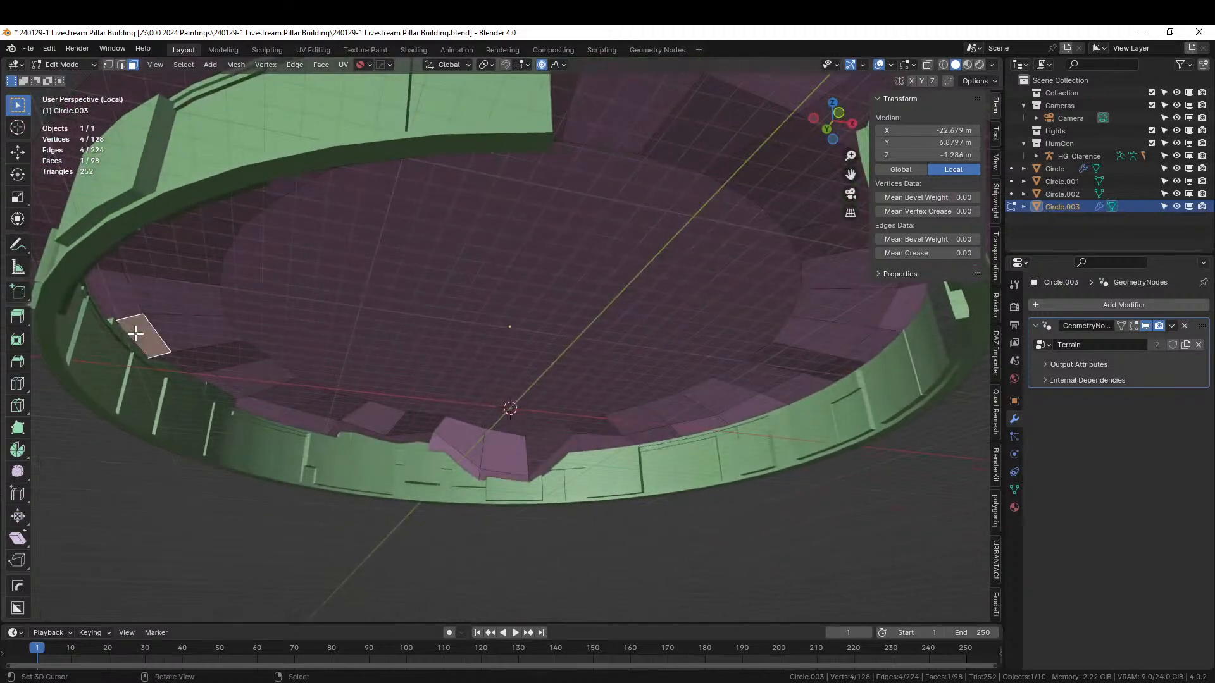
{"action": "key", "text": "g"}
{"action": "key", "text": "z"}
{"action": "left_click", "coordinate": [132, 376]}
- Raise an underside face on the slab's +X side about 1.35 m along Z with the Random falloff
{"action": "middle_click_drag", "start_coordinate": [196, 378], "coordinate": [557, 458]}
{"action": "left_click", "coordinate": [549, 434]}
{"action": "key", "text": "g"}
{"action": "key", "text": "z"}
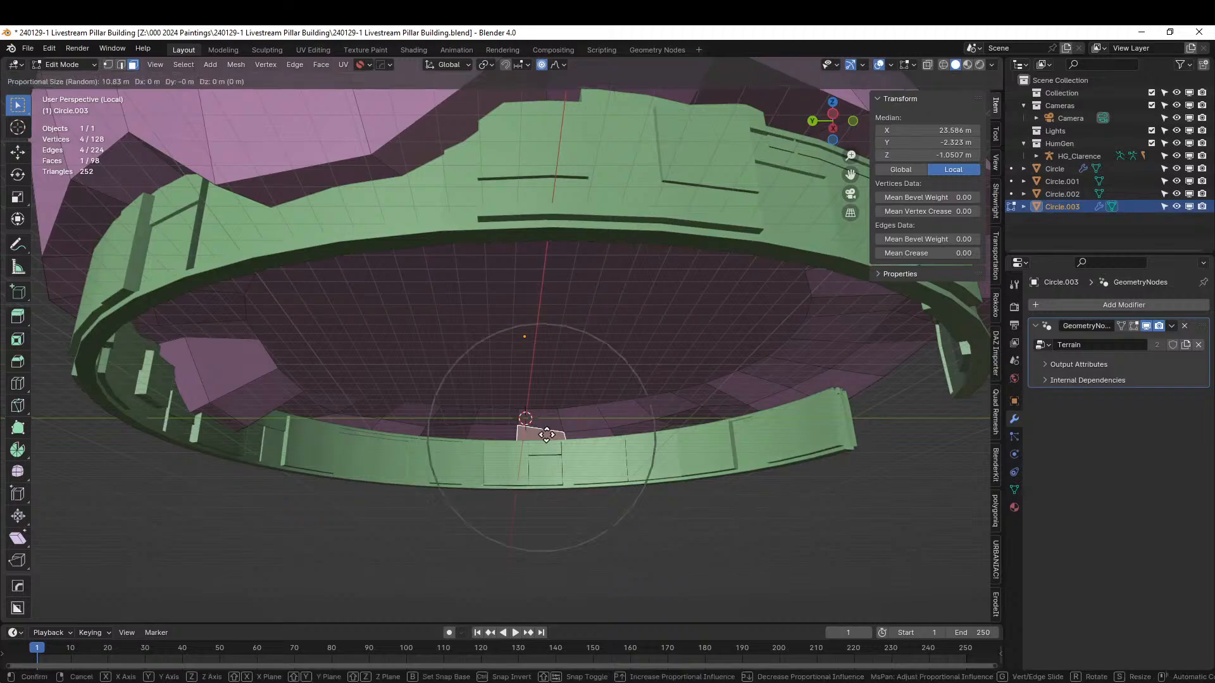
{"action": "left_click", "coordinate": [548, 421]}
{"action": "middle_click_drag", "start_coordinate": [630, 432], "coordinate": [680, 436]}
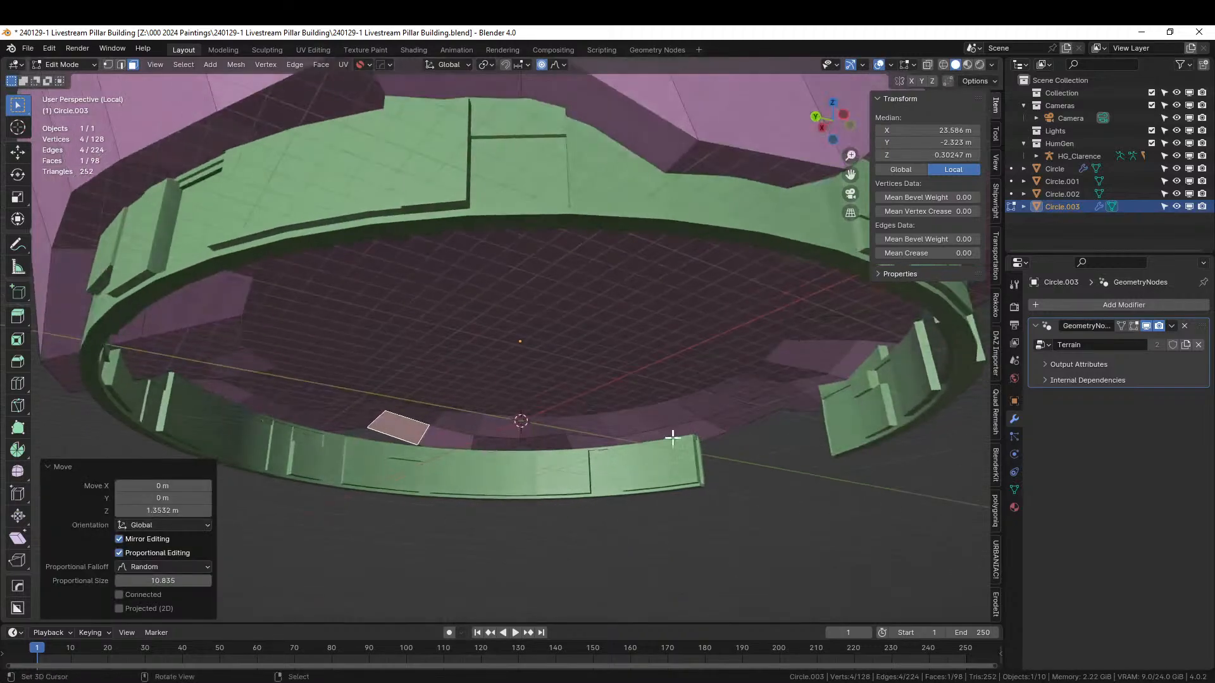
- Lower the underside face beside the ring wall's opening about 2.26 m along Z, and check the slab in Object Mode
{"action": "right_click", "coordinate": [687, 431]}
{"action": "key", "text": "g"}
{"action": "key", "text": "z"}
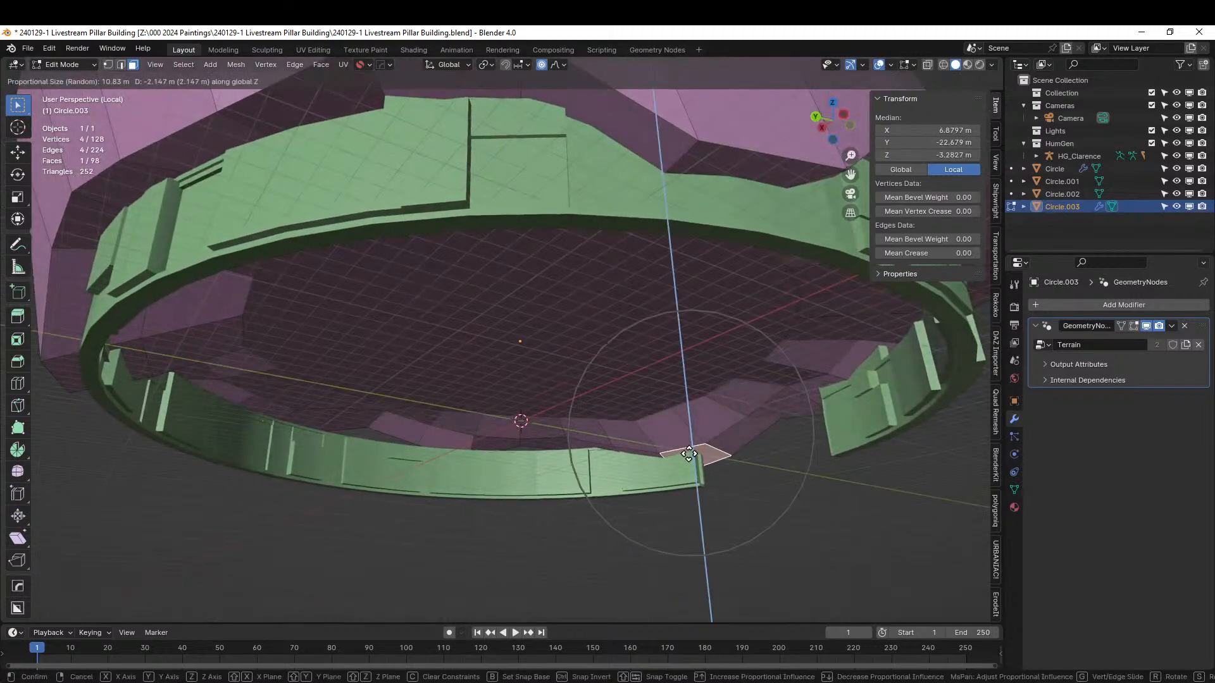
{"action": "left_click", "coordinate": [723, 448]}
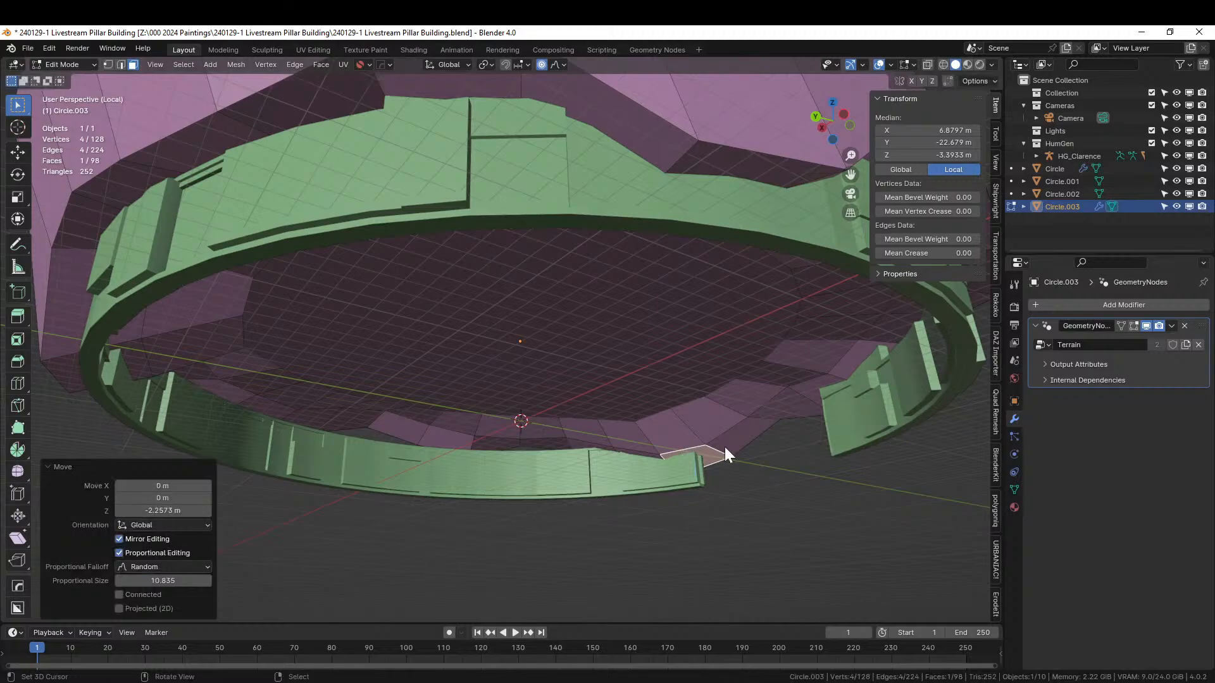
{"action": "key", "text": "Tab"}
{"action": "middle_click_drag", "start_coordinate": [712, 450], "coordinate": [75, 465]}
- Lower an underside face between the slab's +X and +Y sides about 1.94 m along Z, and return to Object Mode
{"action": "key", "text": "Tab"}
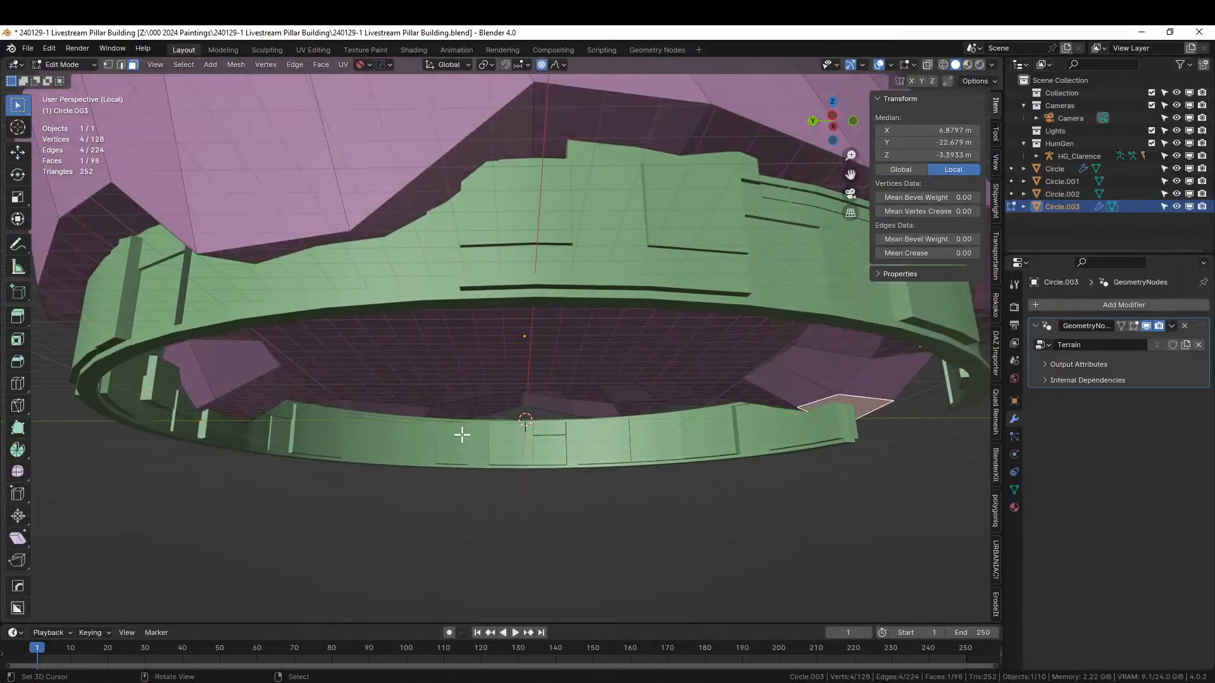
{"action": "left_click", "coordinate": [388, 415]}
{"action": "key", "text": "g"}
{"action": "key", "text": "z"}
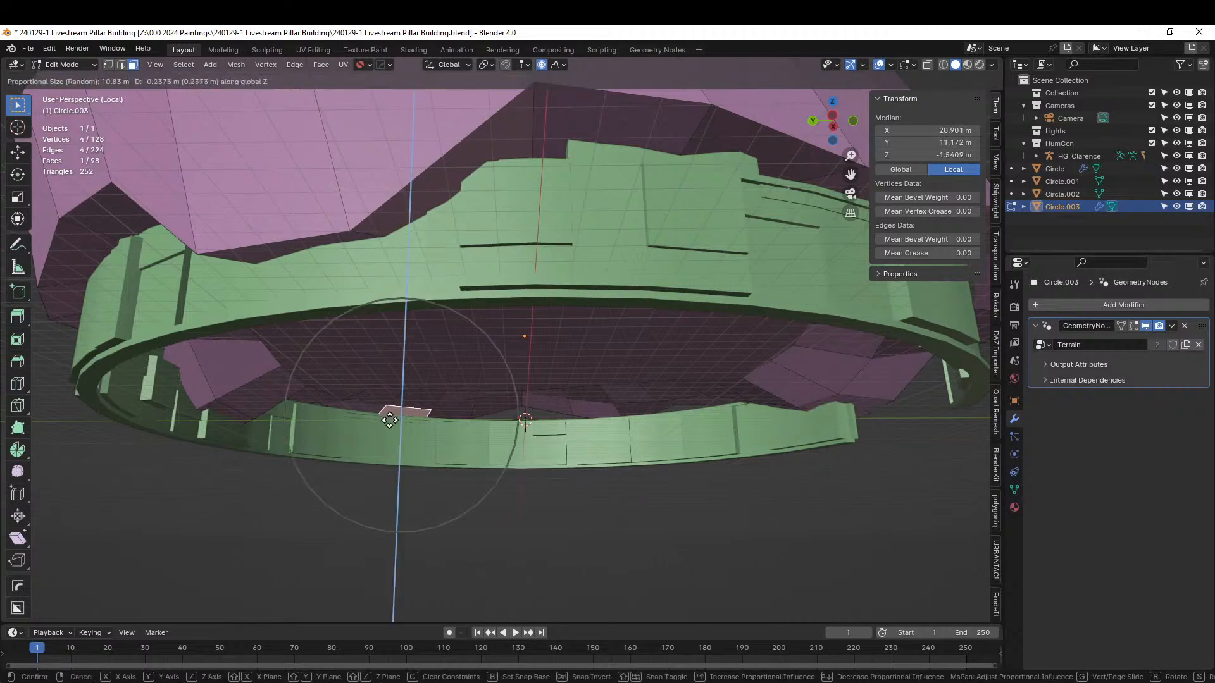
{"action": "left_click", "coordinate": [396, 435]}
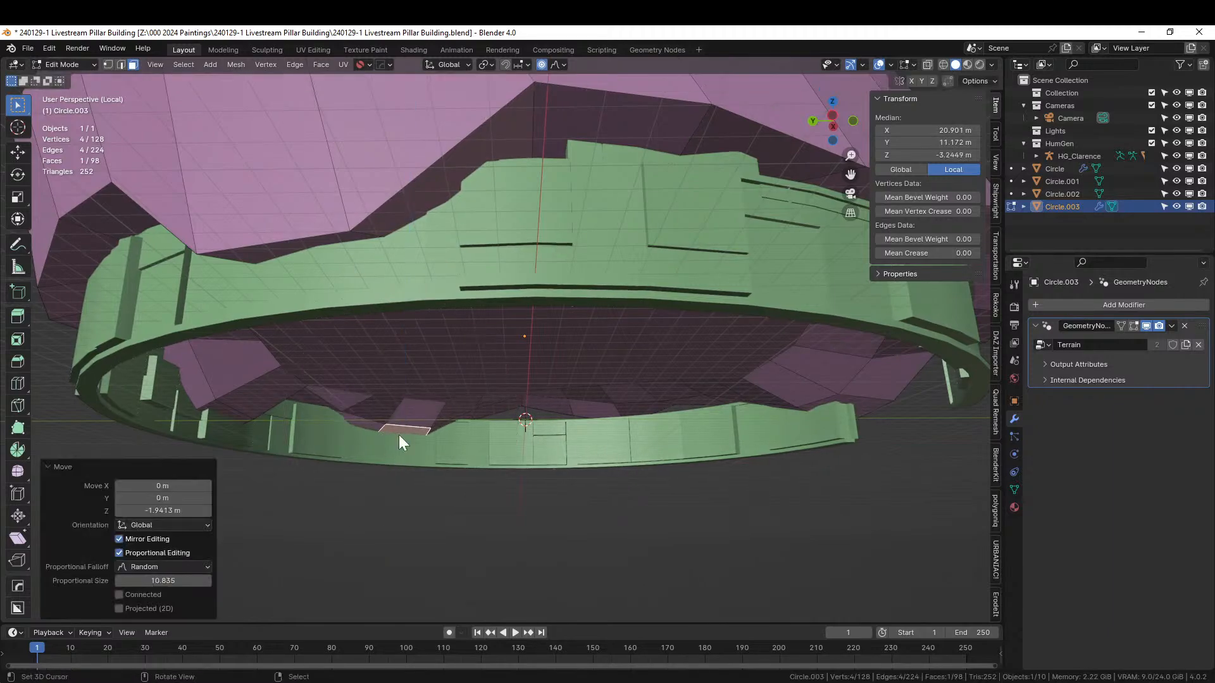
{"action": "key", "text": "Tab"}
{"action": "middle_click_drag", "start_coordinate": [398, 434], "coordinate": [754, 407]}
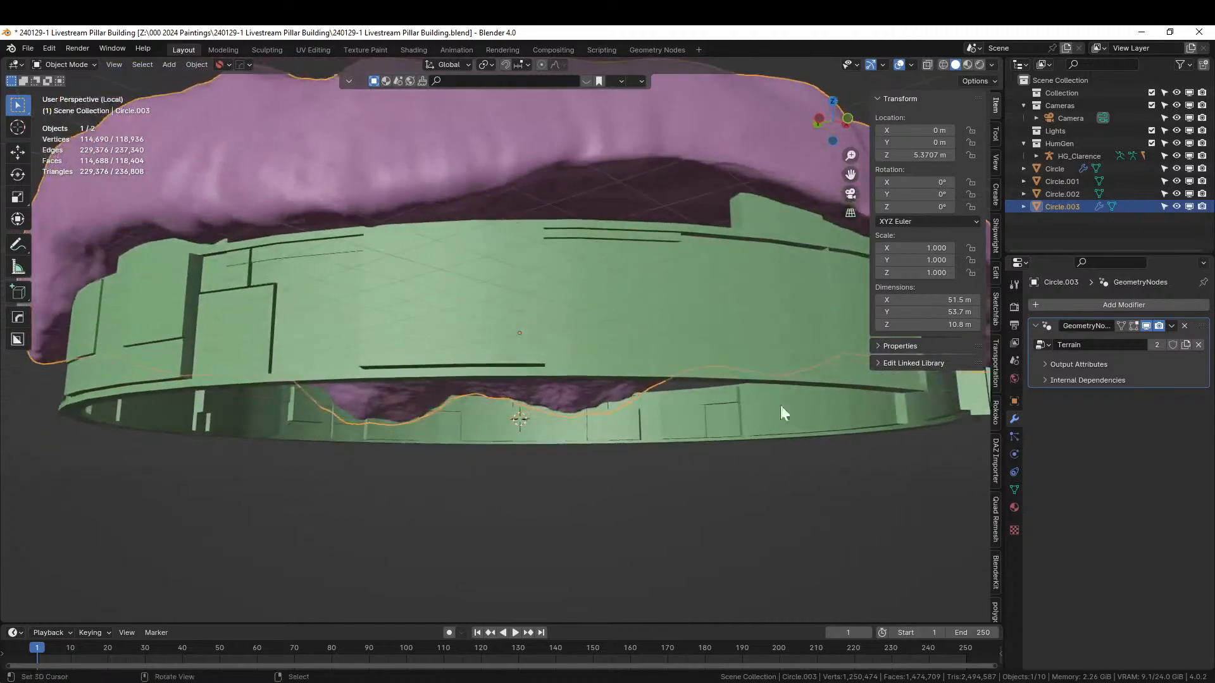
- Apply the slab's Terrain modifier and subtract the slab from the ring wall with a Difference Boolean
{"action": "key", "text": "ctrl+a"}
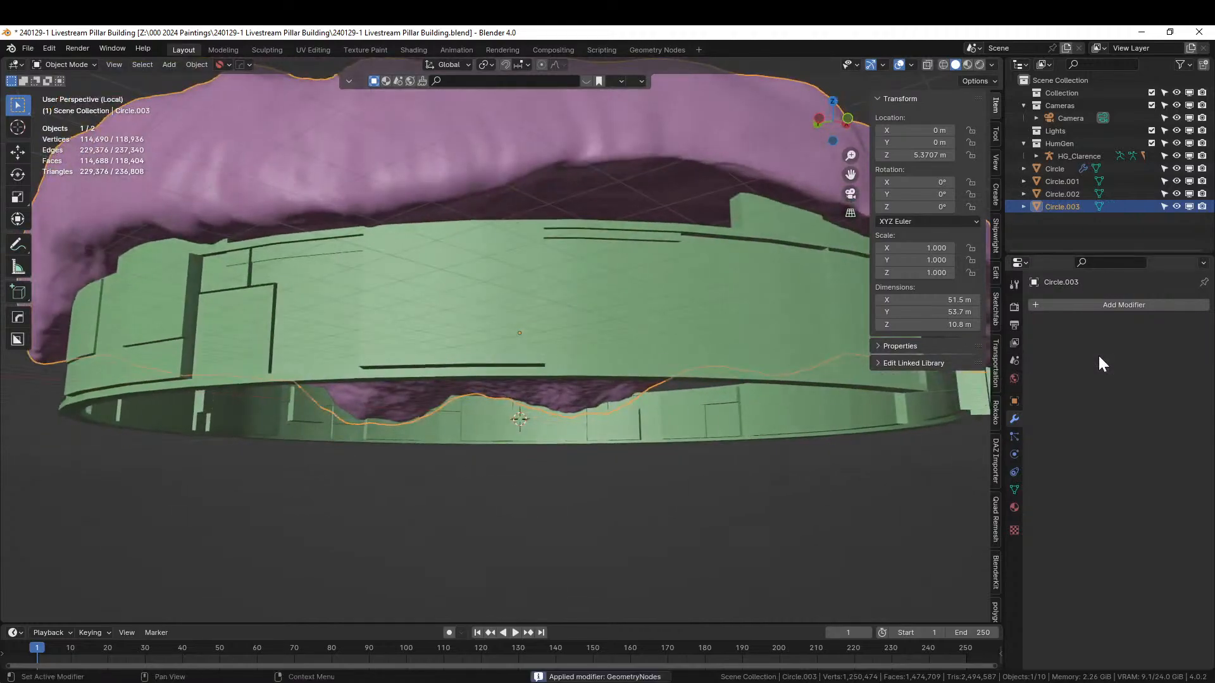
{"action": "left_click", "coordinate": [358, 305], "text": "shift"}
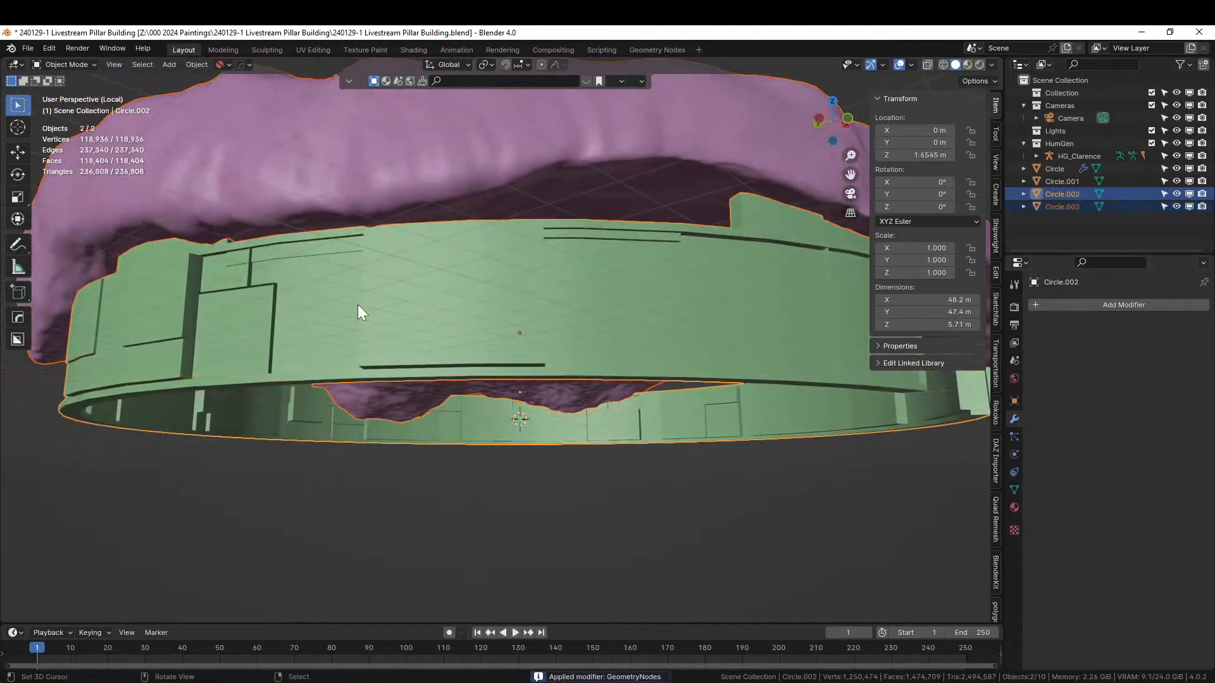
{"action": "key", "text": "ctrl+KP_Subtract"}
{"action": "middle_click_drag", "start_coordinate": [358, 305], "coordinate": [378, 354]}
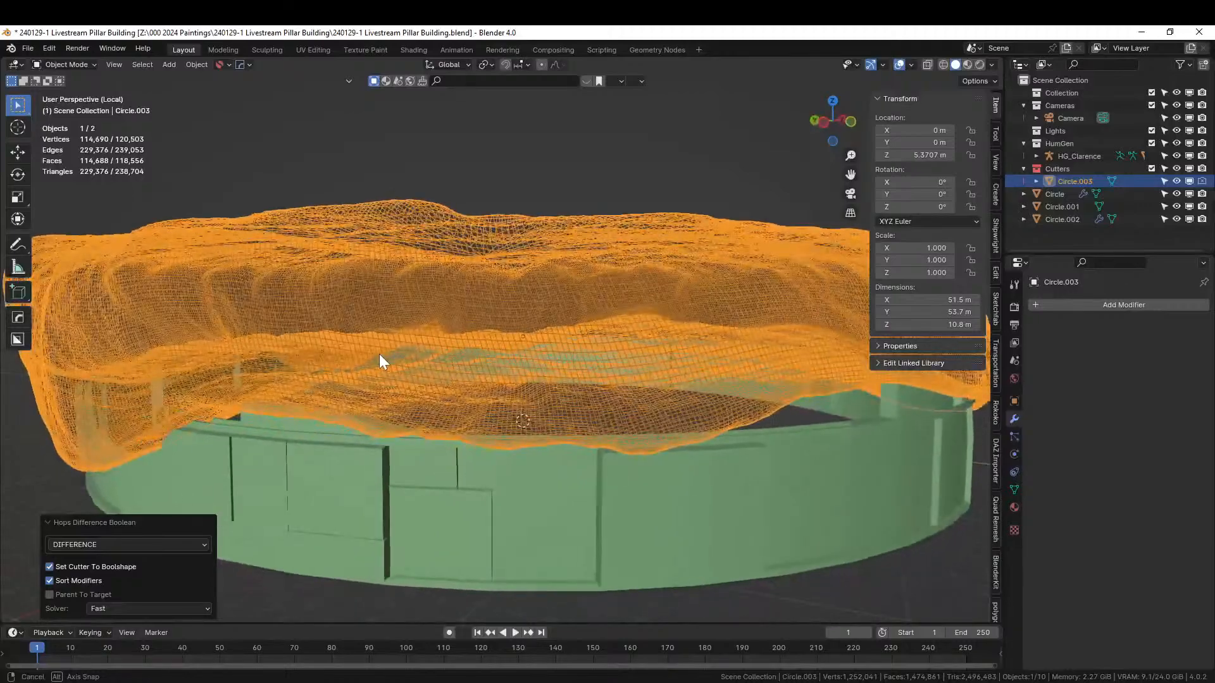
- Apply the ring wall's Boolean modifier and exclude the Cutters collection from the view layer to inspect the cut rim
{"action": "left_click", "coordinate": [806, 462]}
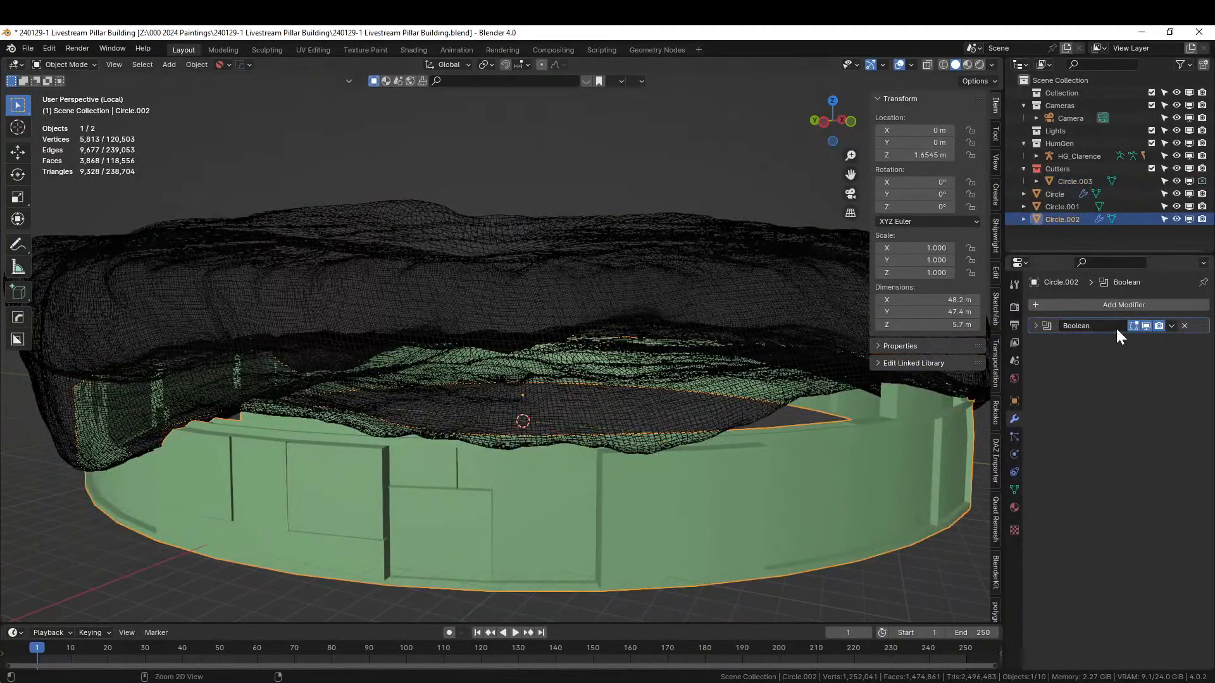
{"action": "key", "text": "ctrl+a"}
{"action": "left_click", "coordinate": [671, 294]}
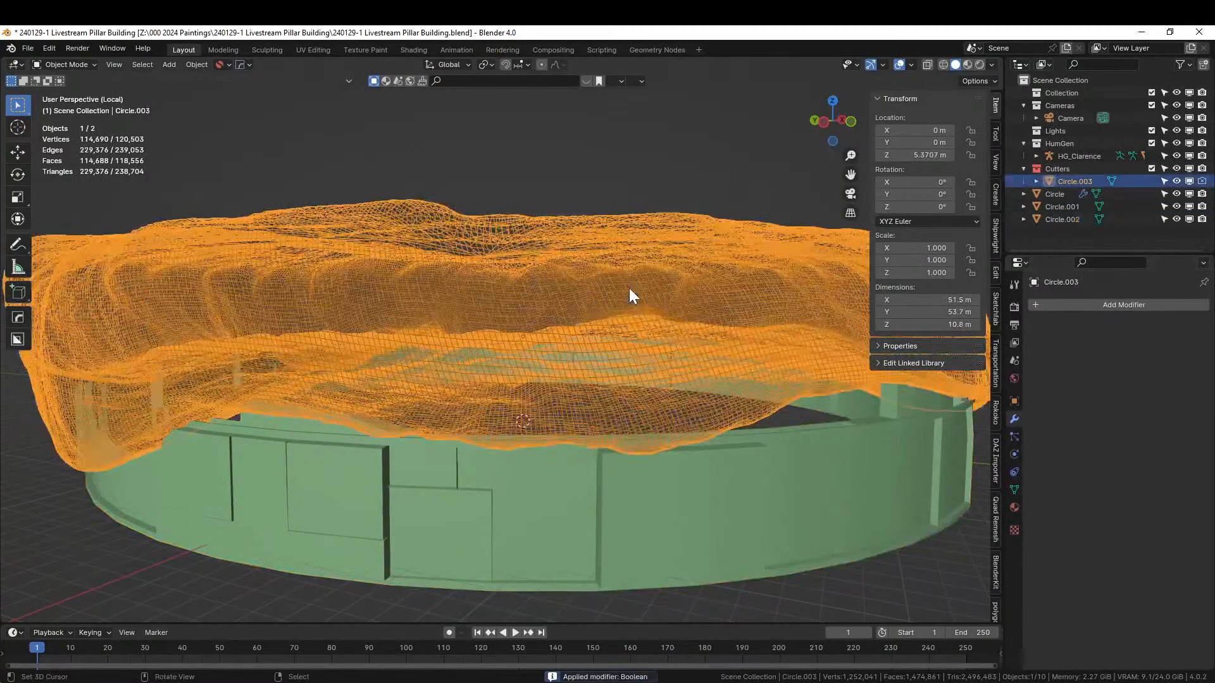
{"action": "left_click", "coordinate": [1152, 169]}
{"action": "middle_click_drag", "start_coordinate": [791, 279], "coordinate": [671, 316]}
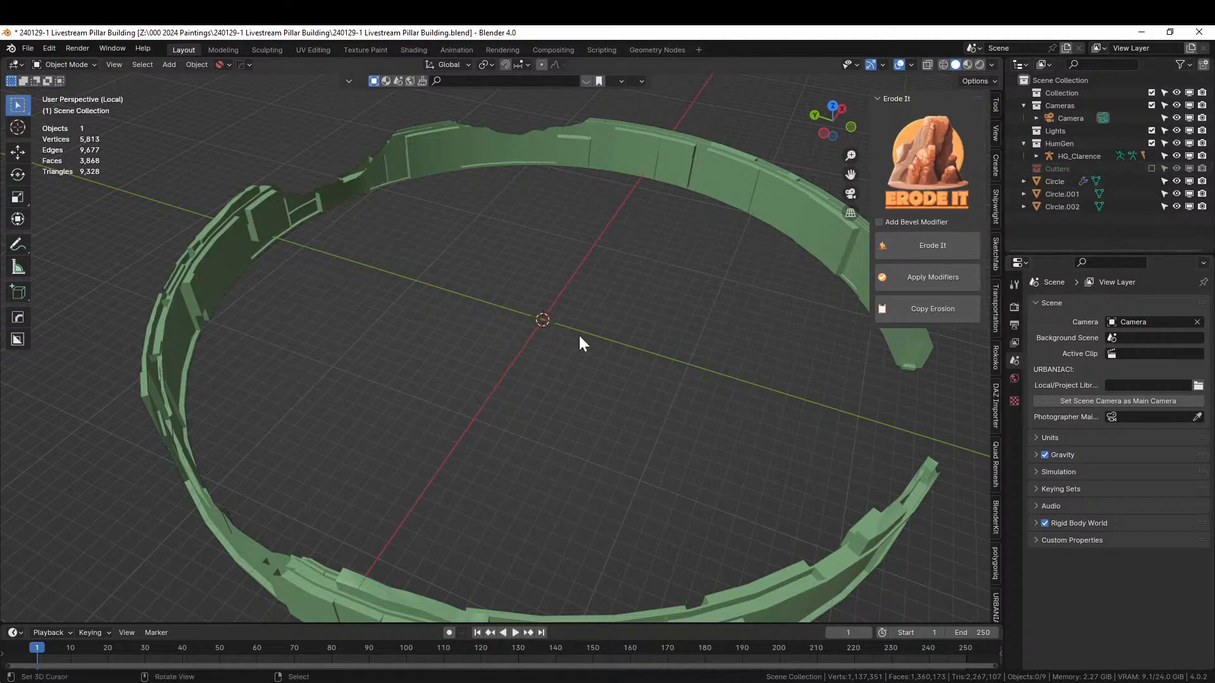
- Revert through the undo history to the state before the ring wall's Boolean modifier was applied
{"action": "left_click", "coordinate": [49, 50]}
{"action": "mouse_move", "coordinate": [83, 88]}
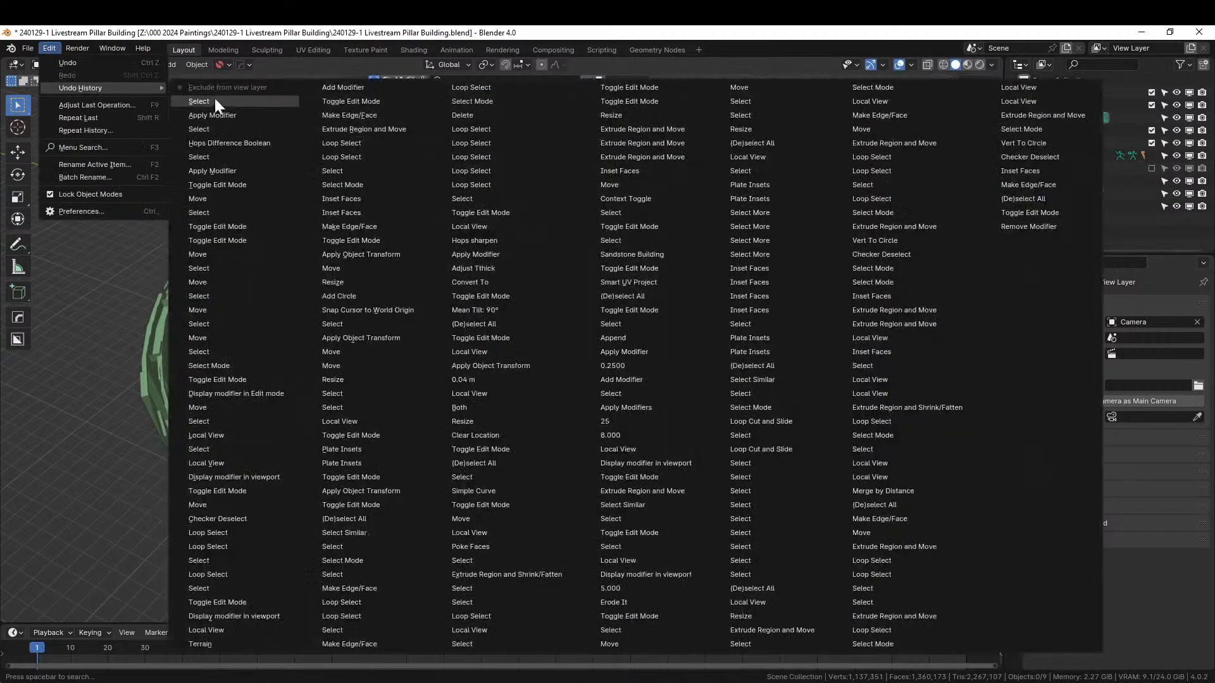
{"action": "left_click", "coordinate": [242, 113]}
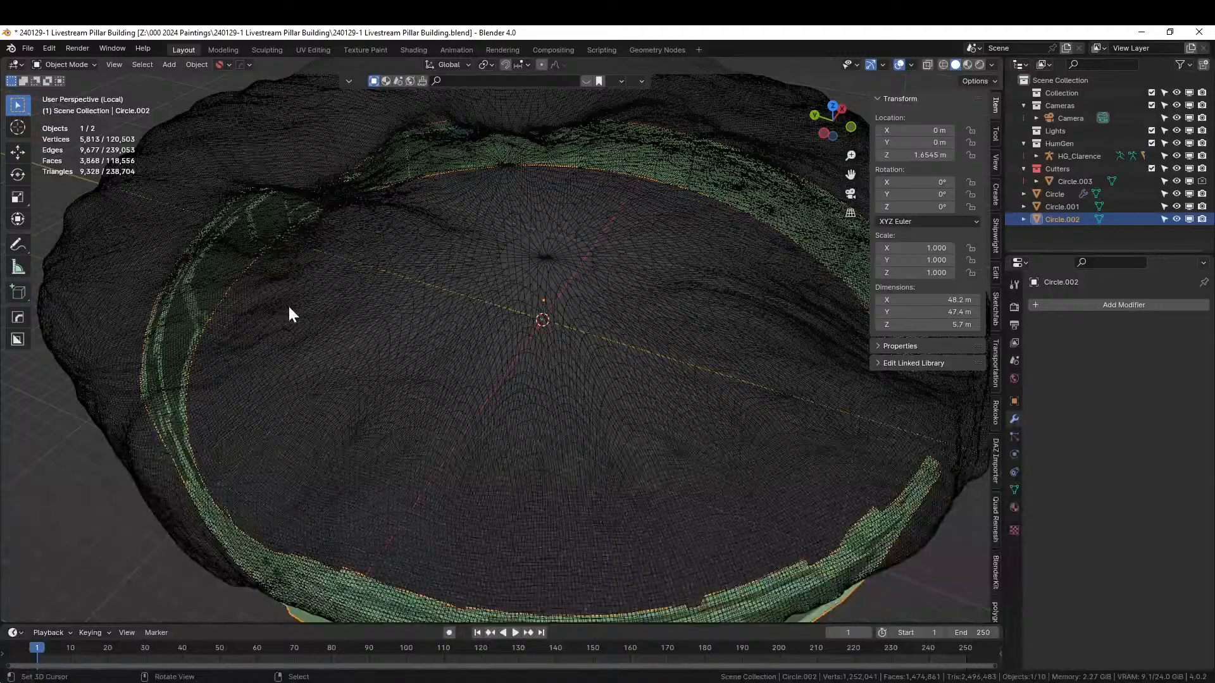
{"action": "middle_click_drag", "start_coordinate": [200, 366], "coordinate": [211, 326]}
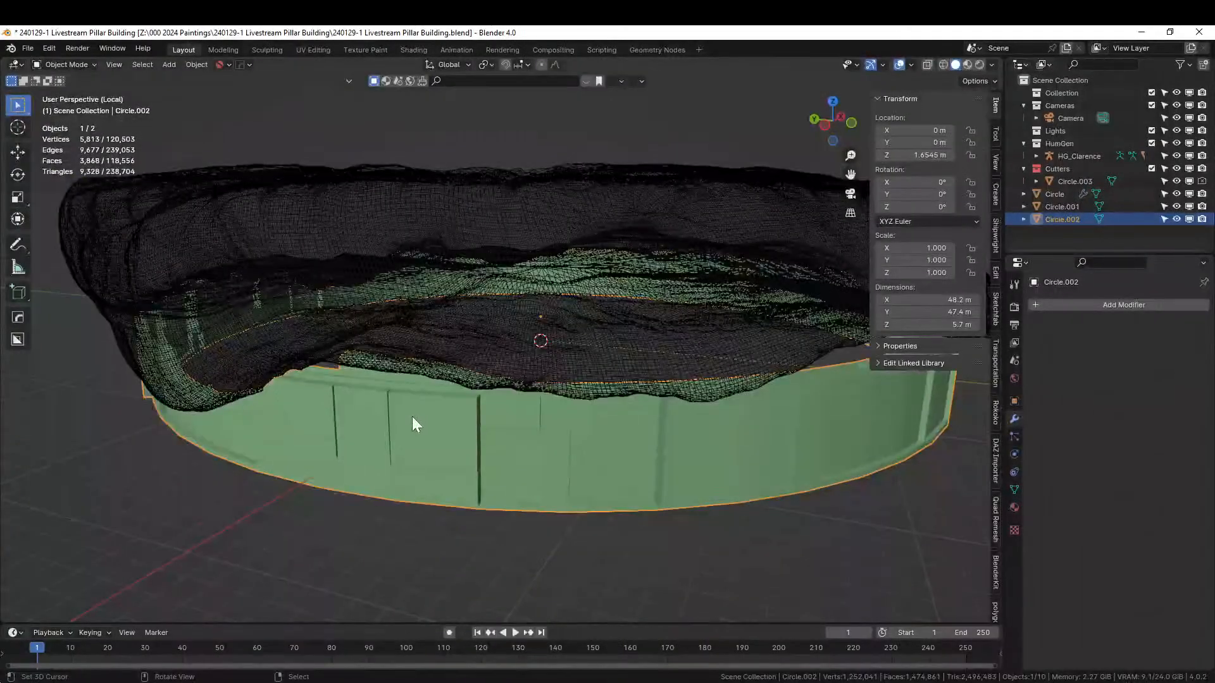
{"action": "left_click", "coordinate": [50, 48]}
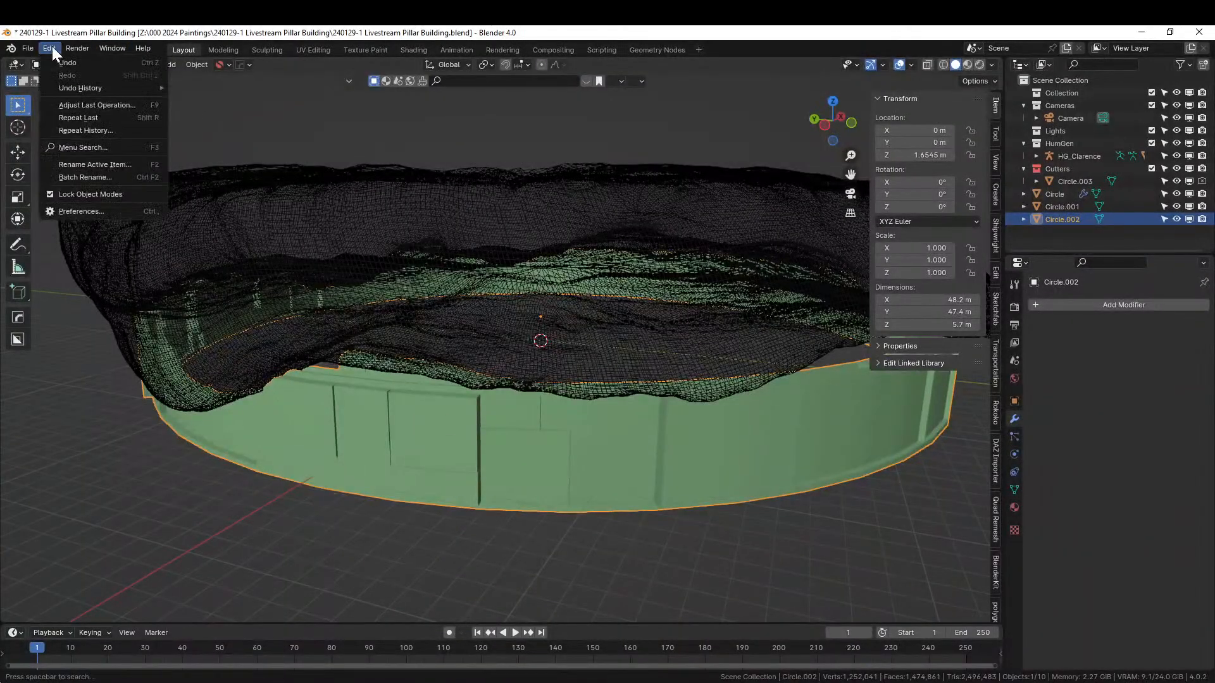
{"action": "mouse_move", "coordinate": [89, 89]}
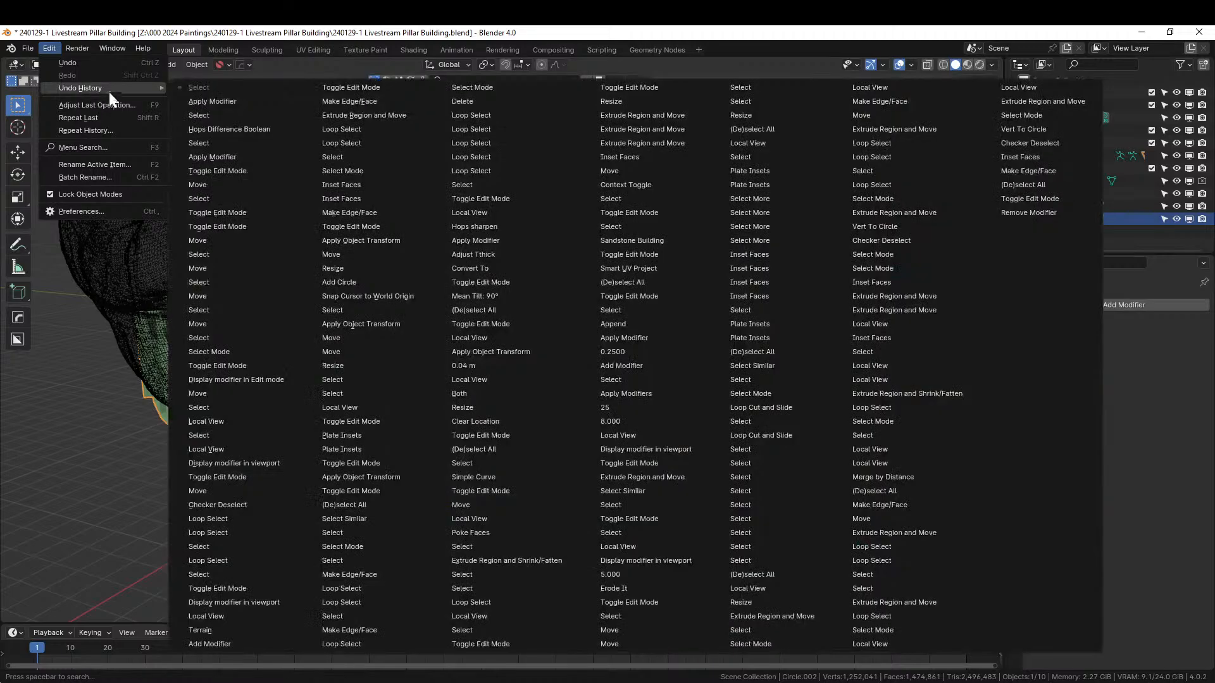
{"action": "left_click", "coordinate": [227, 115]}
{"action": "middle_click_drag", "start_coordinate": [380, 351], "coordinate": [372, 365]}
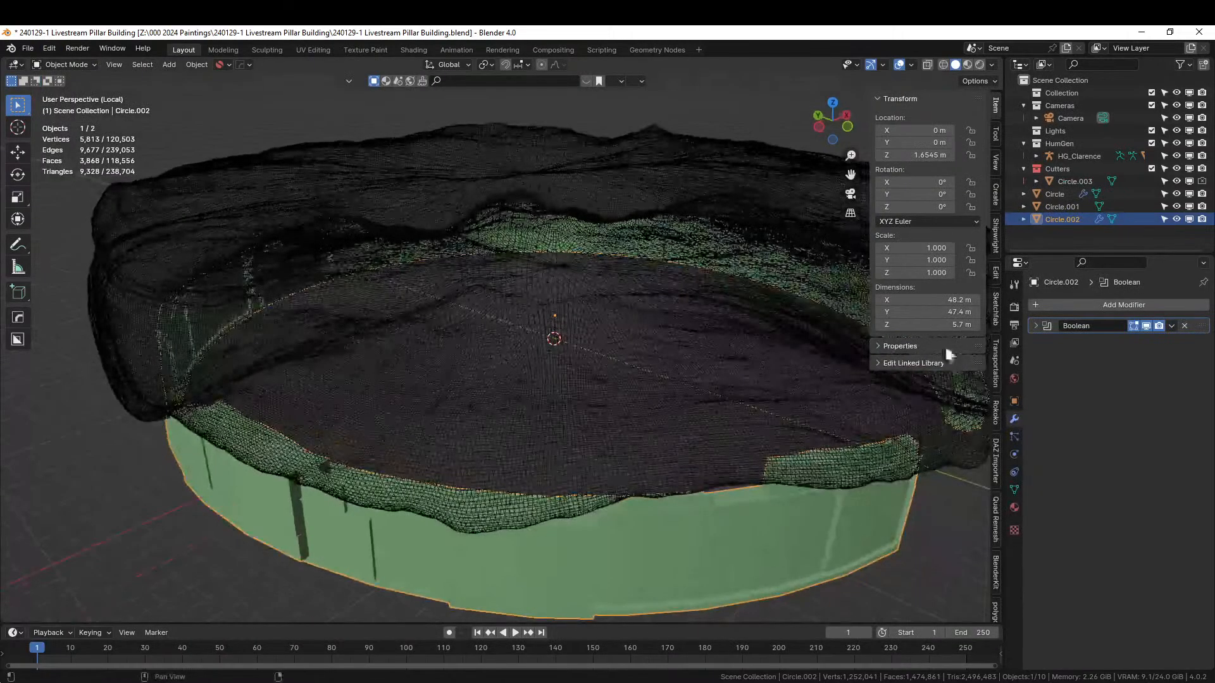
- Try the Exact solver with Self Intersection and Hole Tolerant on the ring wall's Boolean, and inspect the cut
{"action": "left_click", "coordinate": [1035, 325]}
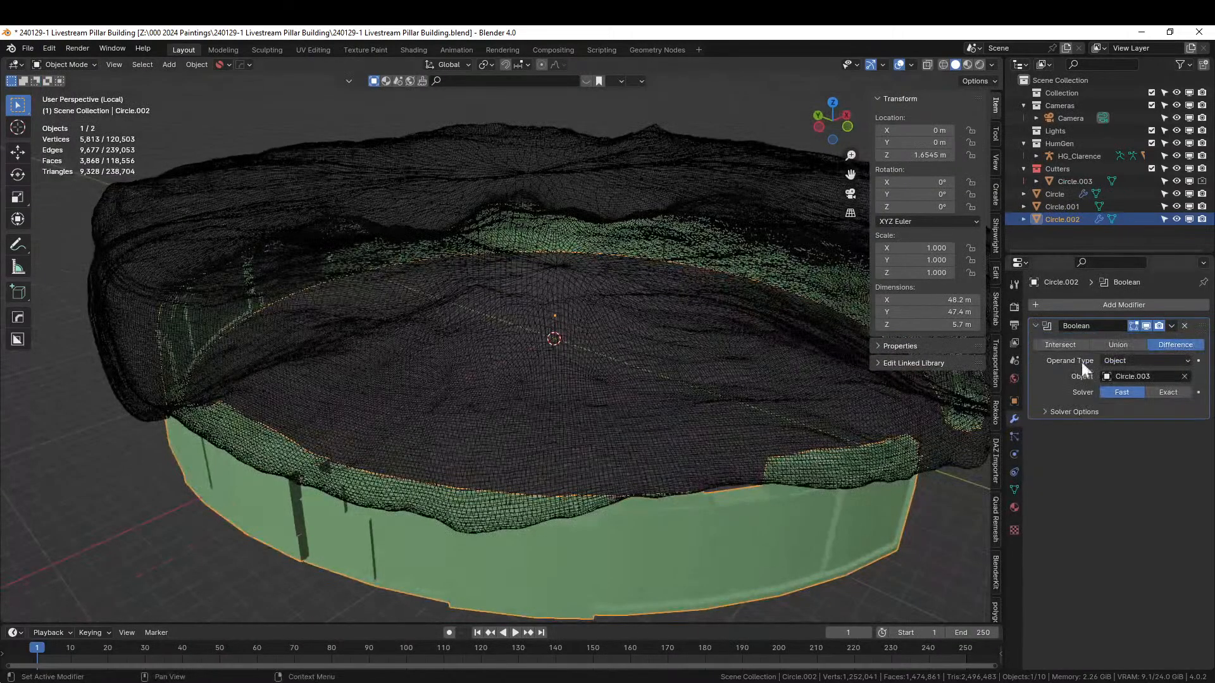
{"action": "left_click", "coordinate": [1168, 392]}
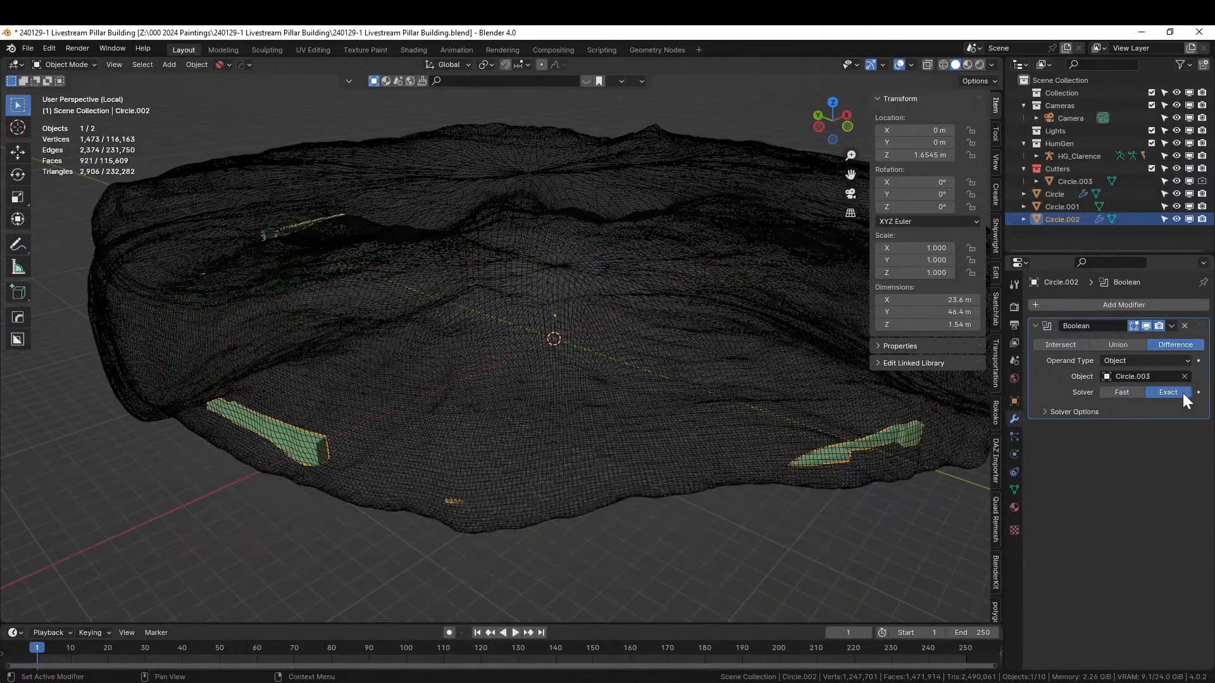
{"action": "left_click", "coordinate": [1046, 412]}
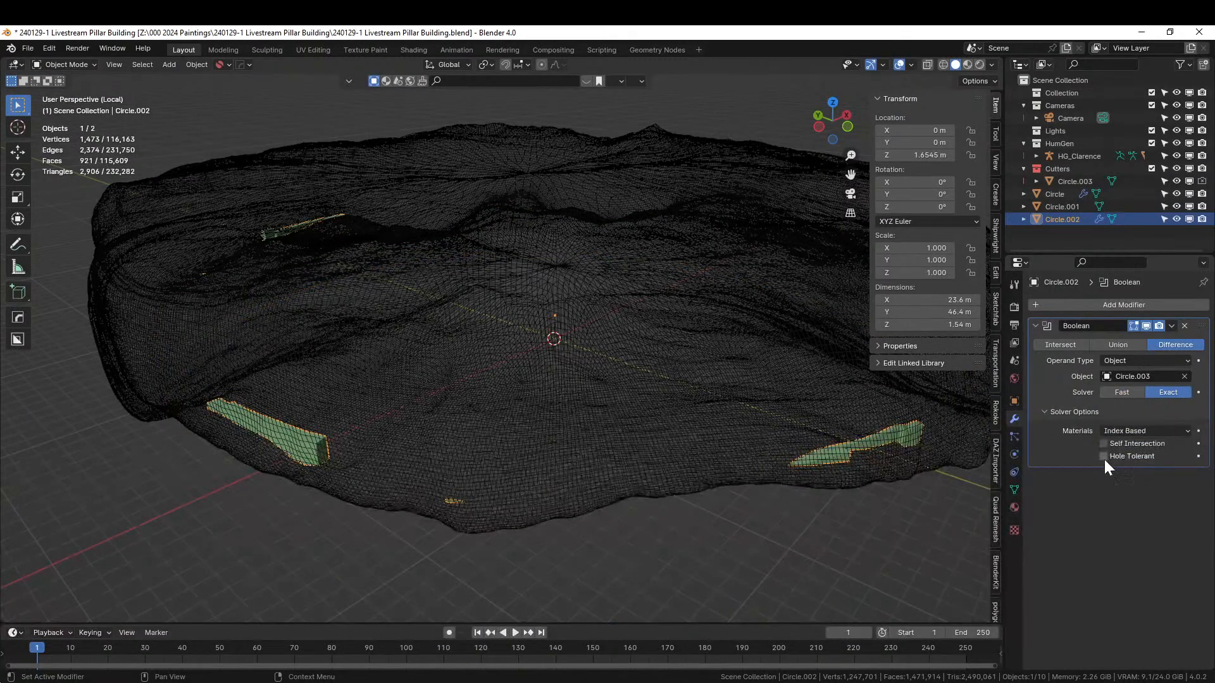
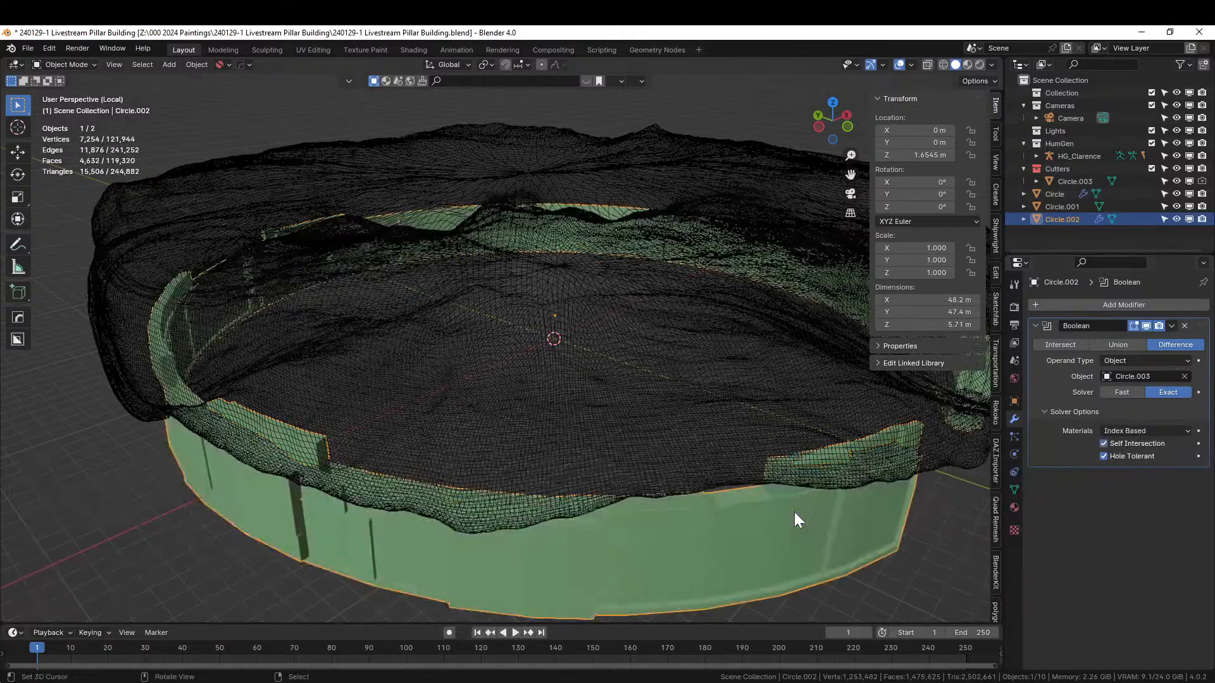
{"action": "middle_click_drag", "start_coordinate": [542, 577], "coordinate": [469, 482]}
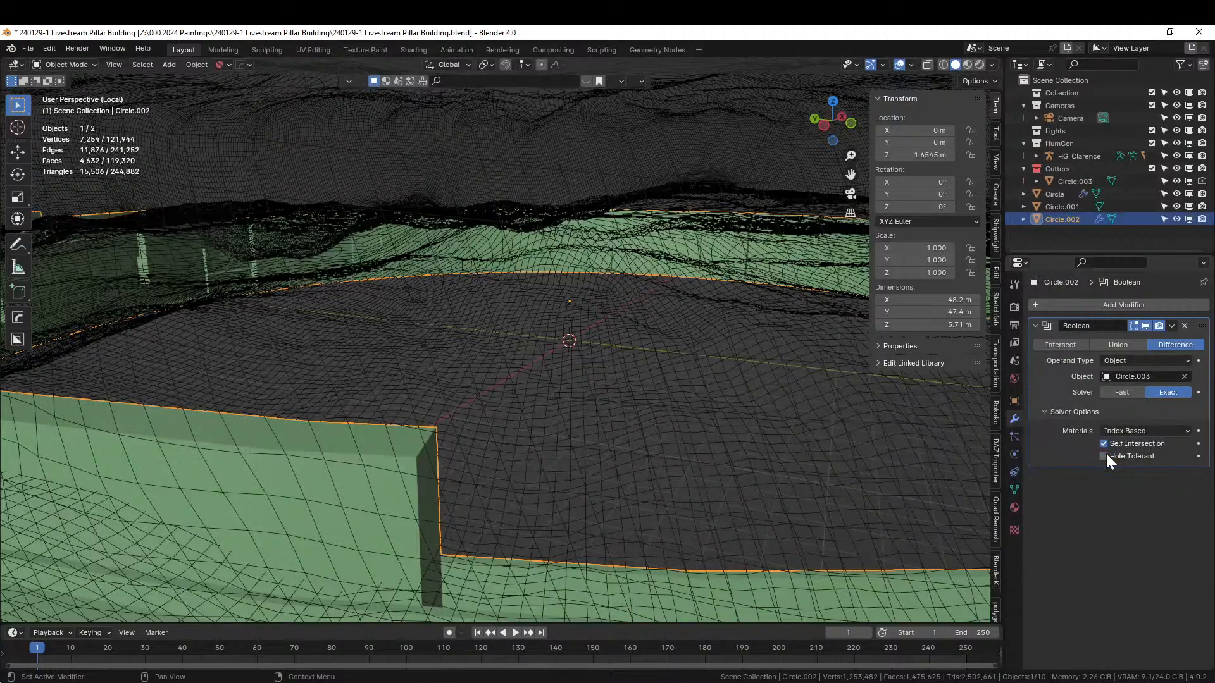
- Remove the ring wall's Boolean modifier and add a Voxel Remesh modifier to the terrain slab
{"action": "left_click", "coordinate": [1185, 326]}
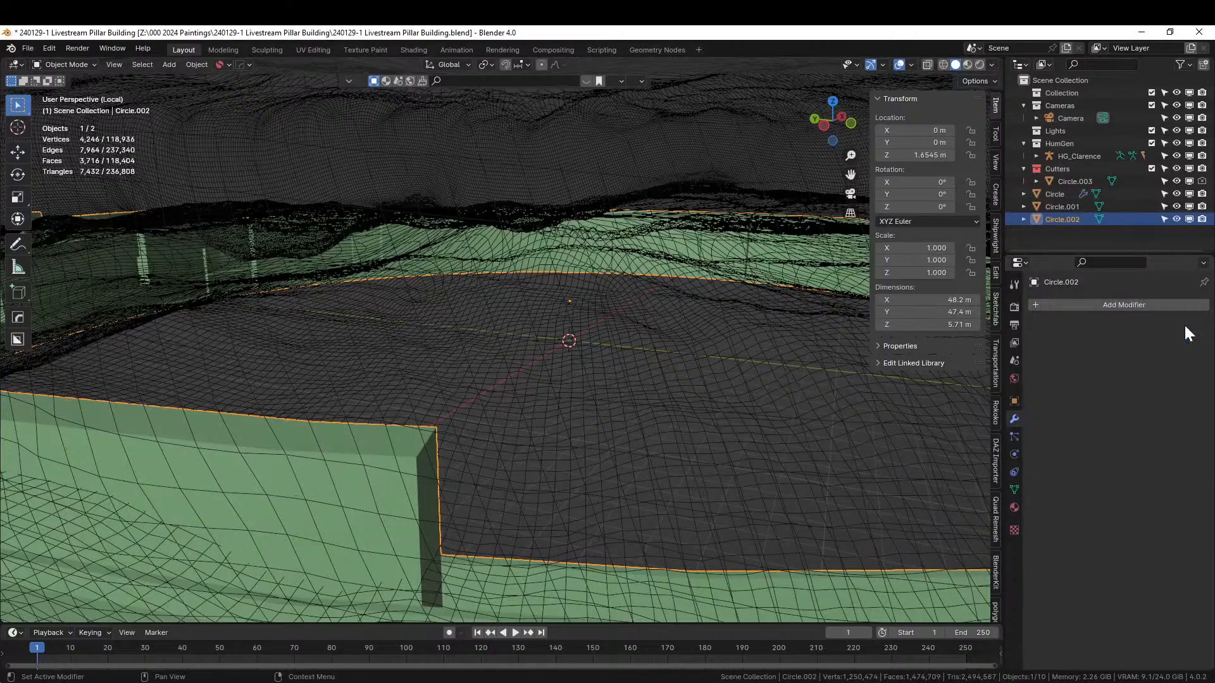
{"action": "key", "text": "Home"}
{"action": "left_click", "coordinate": [282, 232]}
{"action": "middle_click_drag", "start_coordinate": [283, 234], "coordinate": [481, 329]}
{"action": "left_click", "coordinate": [1114, 305]}
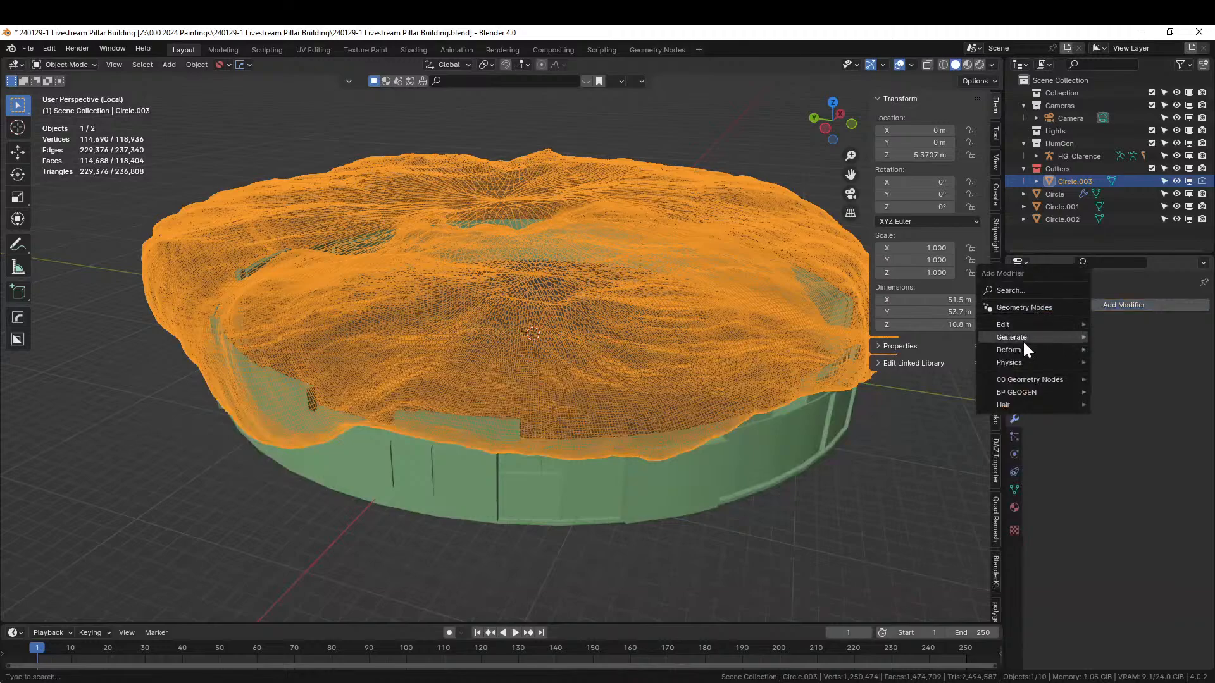
{"action": "mouse_move", "coordinate": [1021, 339]}
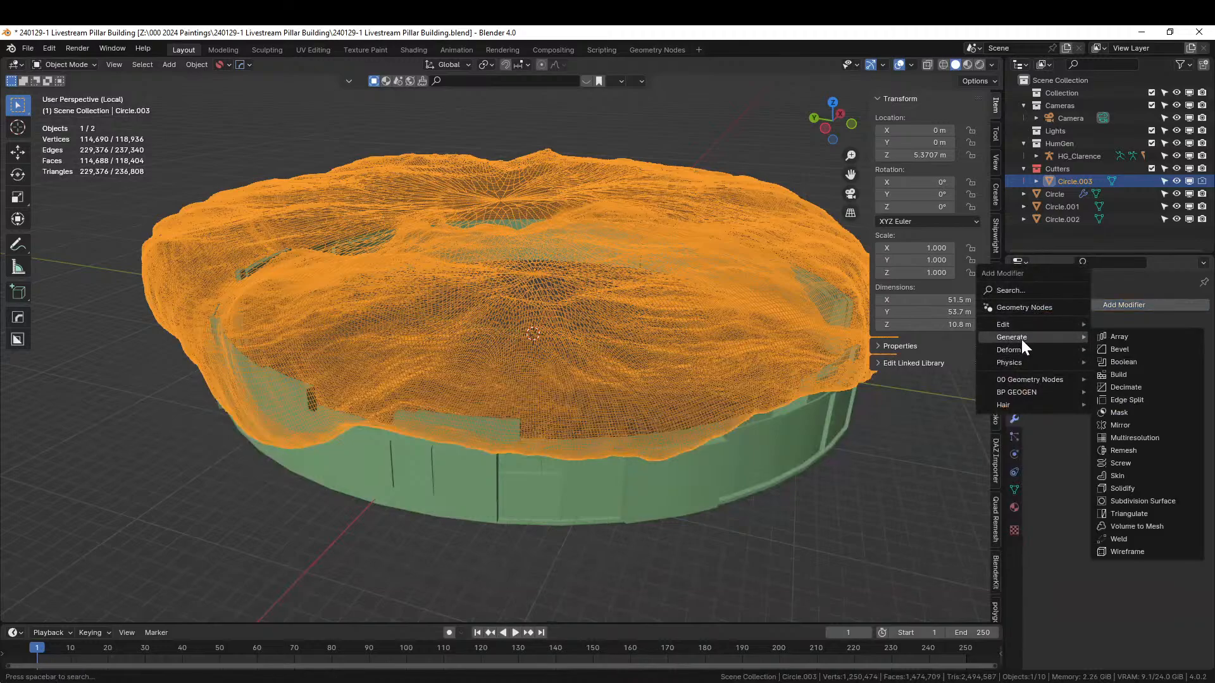
{"action": "left_click", "coordinate": [1146, 450]}
{"action": "scroll", "coordinate": [604, 386], "scroll_direction": "up", "scroll_amount": 2}
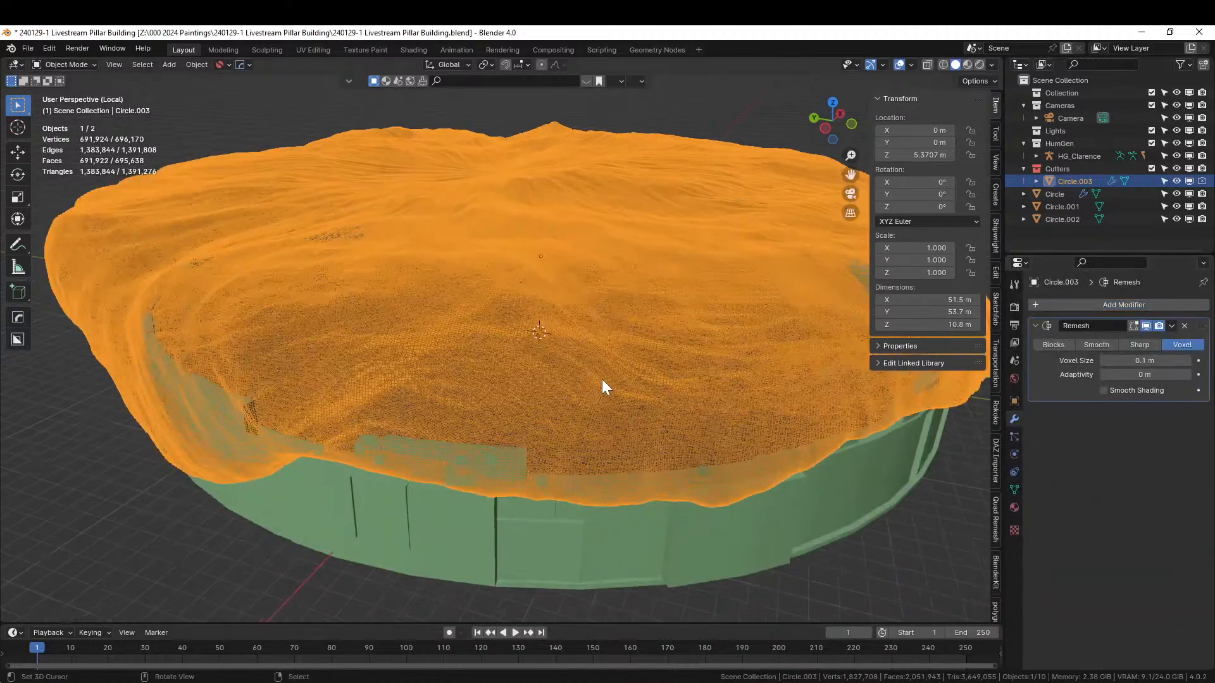
- Set the slab's Remesh voxel size to 0.25 m
{"action": "left_click", "coordinate": [1139, 360]}
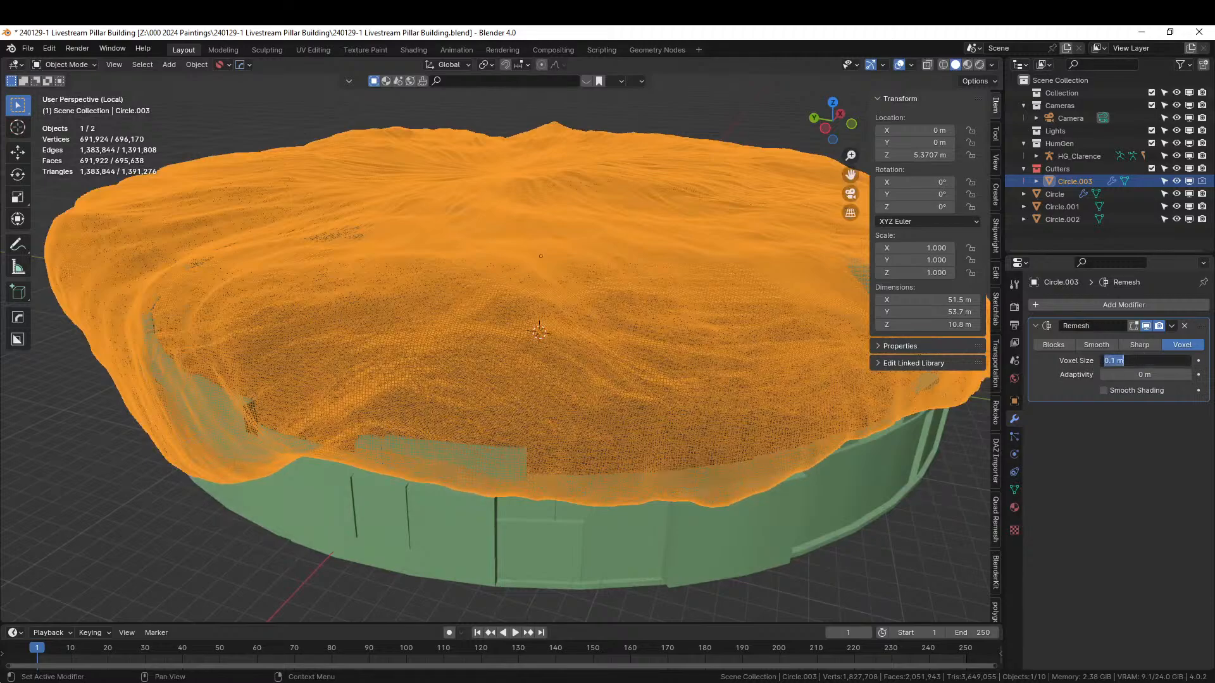
{"action": "key", "text": "BackSpace"}
{"action": "type", "text": "0.25"}
{"action": "key", "text": "Return"}
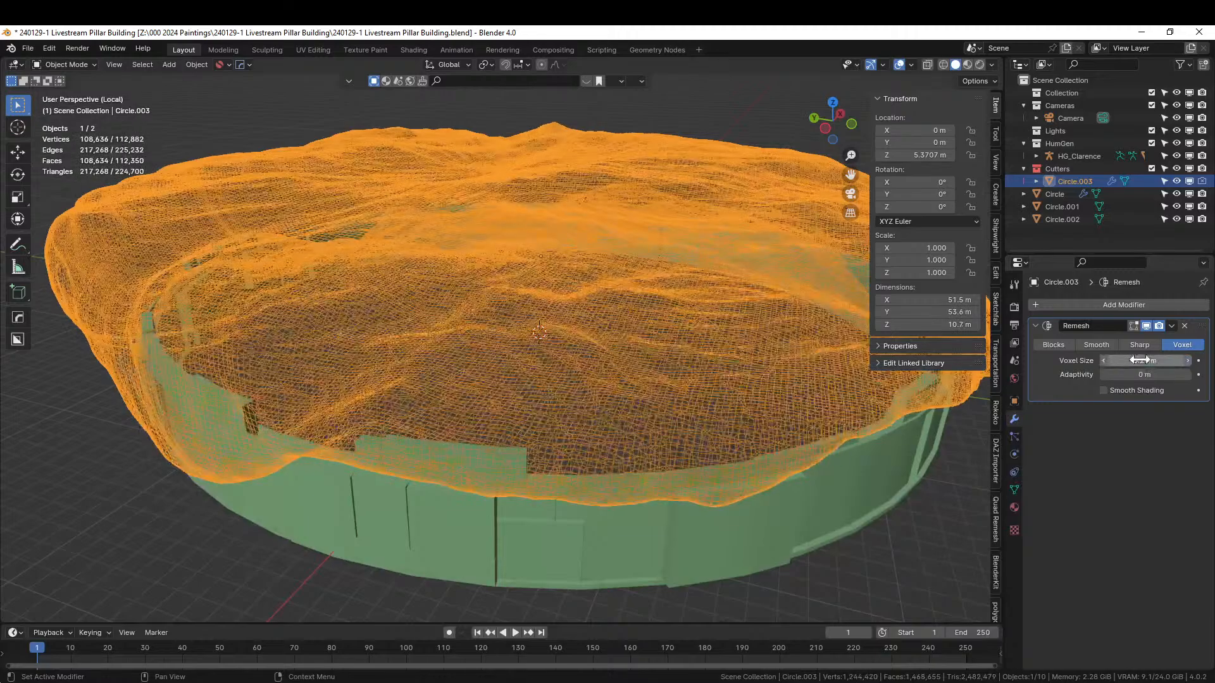
- Set the slab's Remesh voxel size to 0.5 m and apply the modifier
{"action": "left_click", "coordinate": [1139, 360]}
{"action": "key", "text": "BackSpace"}
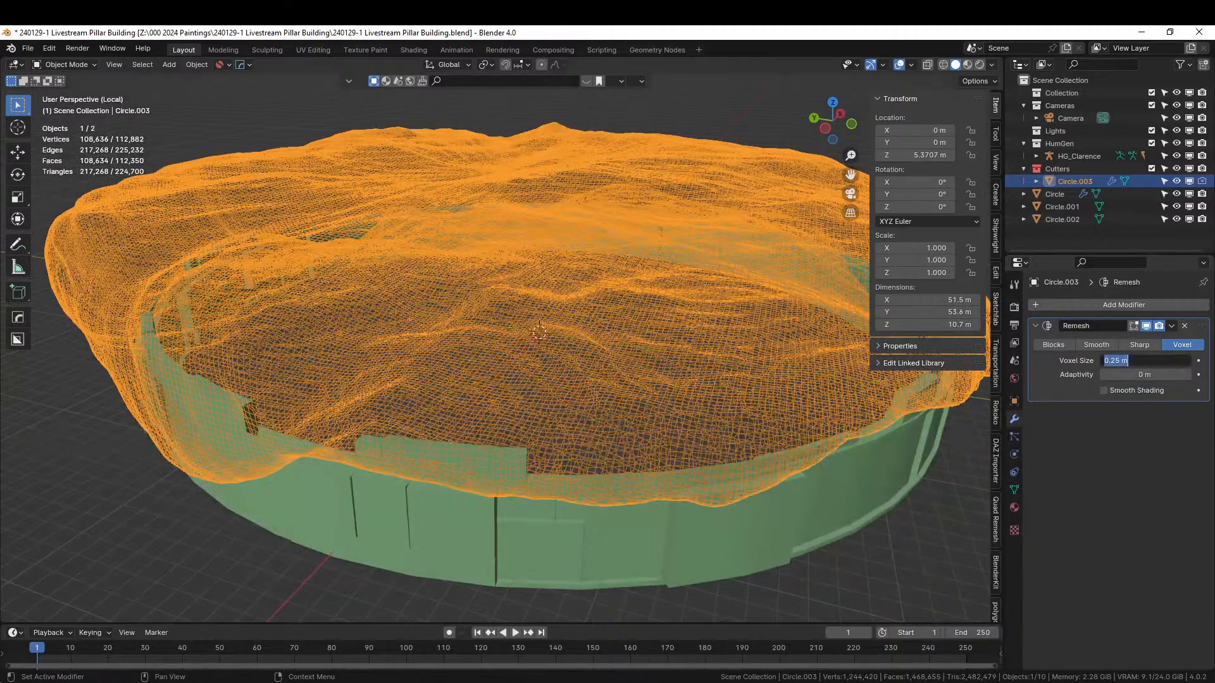
{"action": "type", "text": "0.5"}
{"action": "key", "text": "Return"}
{"action": "middle_click_drag", "start_coordinate": [635, 387], "coordinate": [714, 383]}
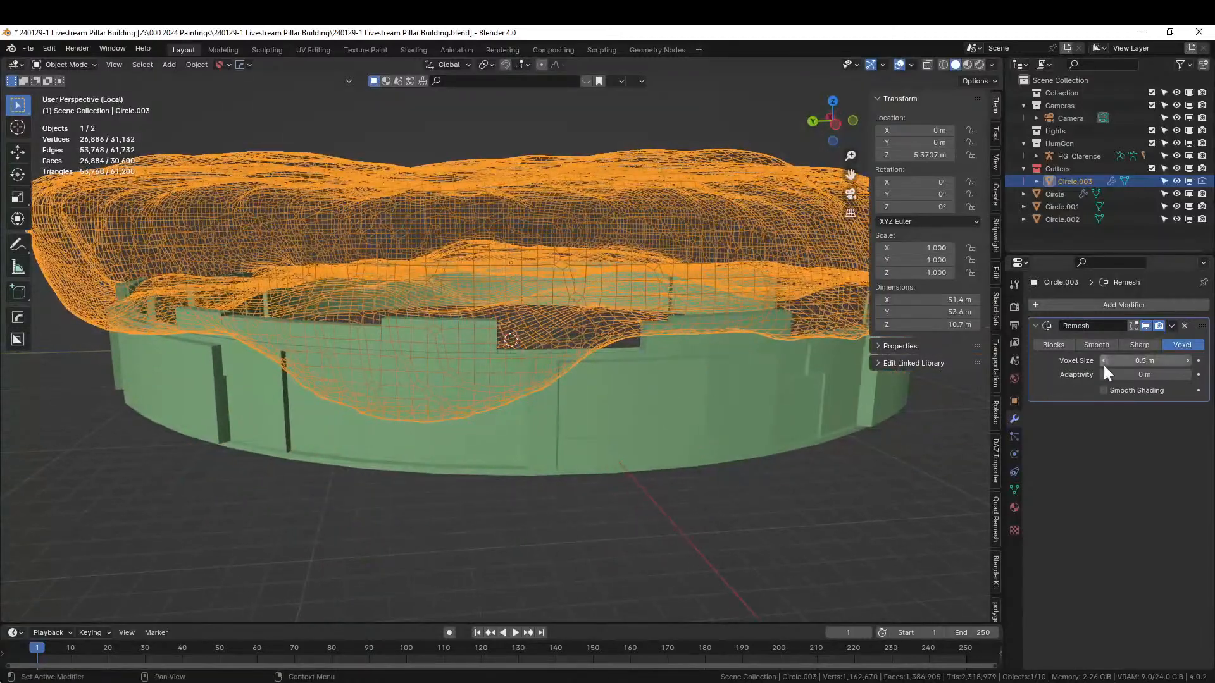
{"action": "key", "text": "ctrl+a"}
- Try subtracting the remeshed slab from the ring wall with a Difference Boolean, inspect the cut, and remove the modifier
{"action": "middle_click_drag", "start_coordinate": [842, 418], "coordinate": [659, 415]}
{"action": "left_click", "coordinate": [337, 391], "text": "shift"}
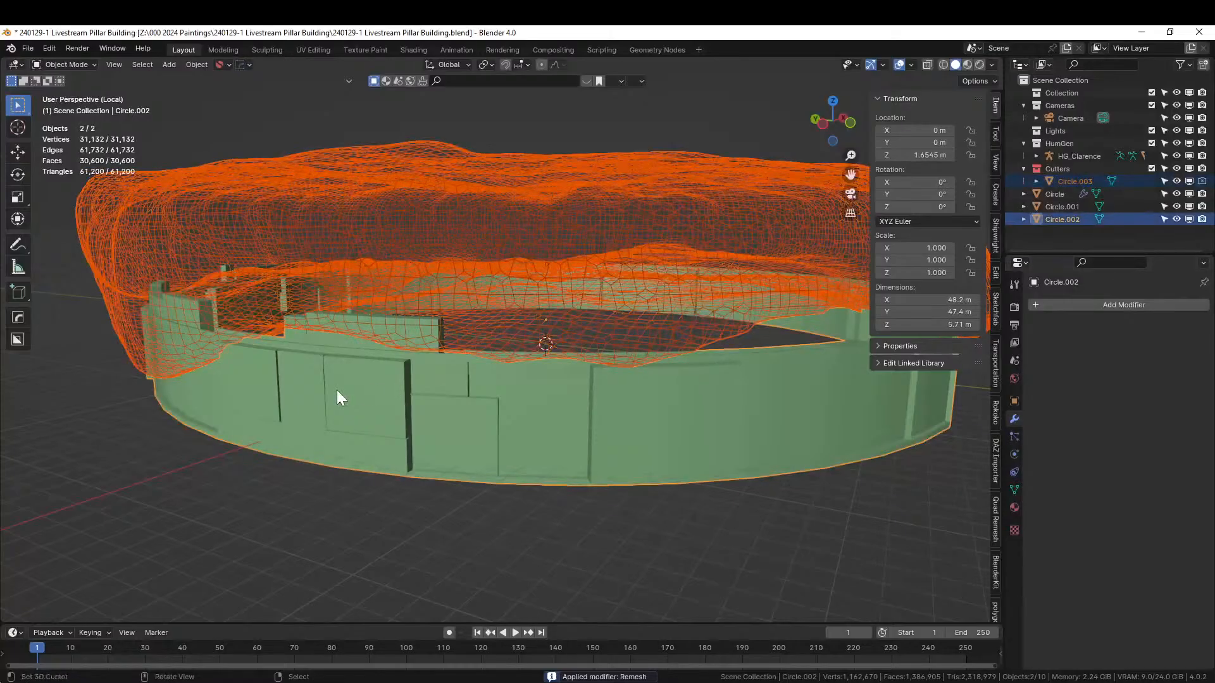
{"action": "key", "text": "ctrl+KP_Subtract"}
{"action": "scroll", "coordinate": [337, 405], "scroll_direction": "up", "scroll_amount": 6}
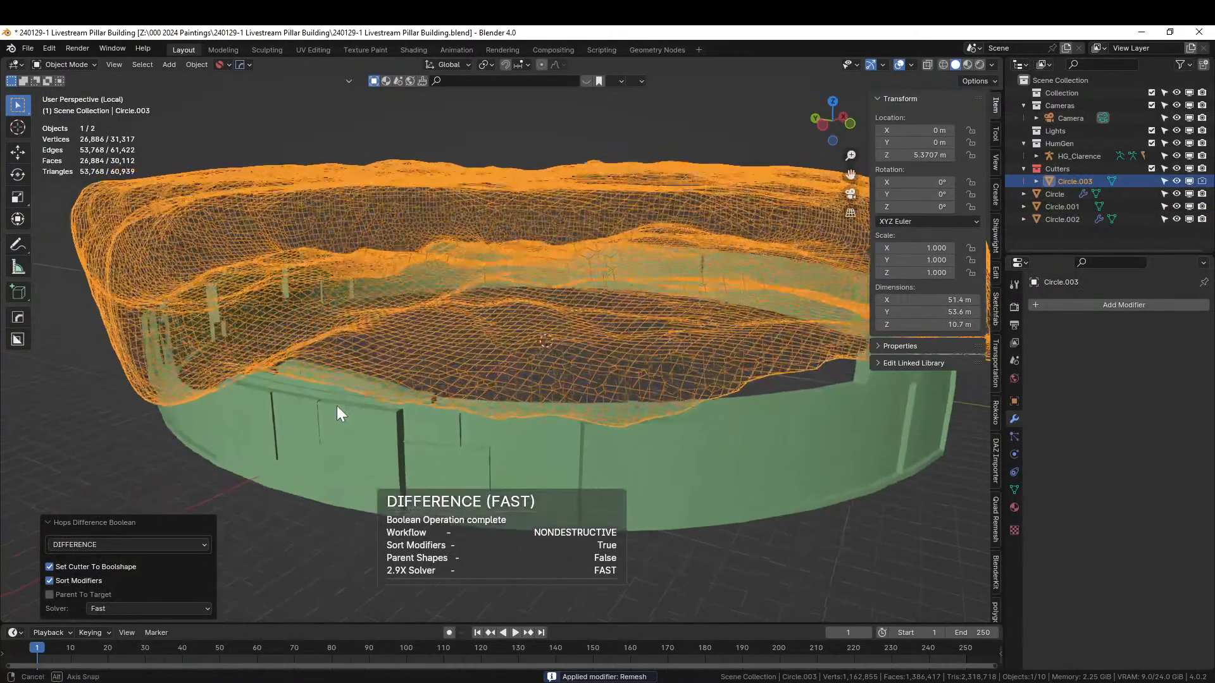
{"action": "middle_click_drag", "start_coordinate": [336, 408], "coordinate": [524, 424]}
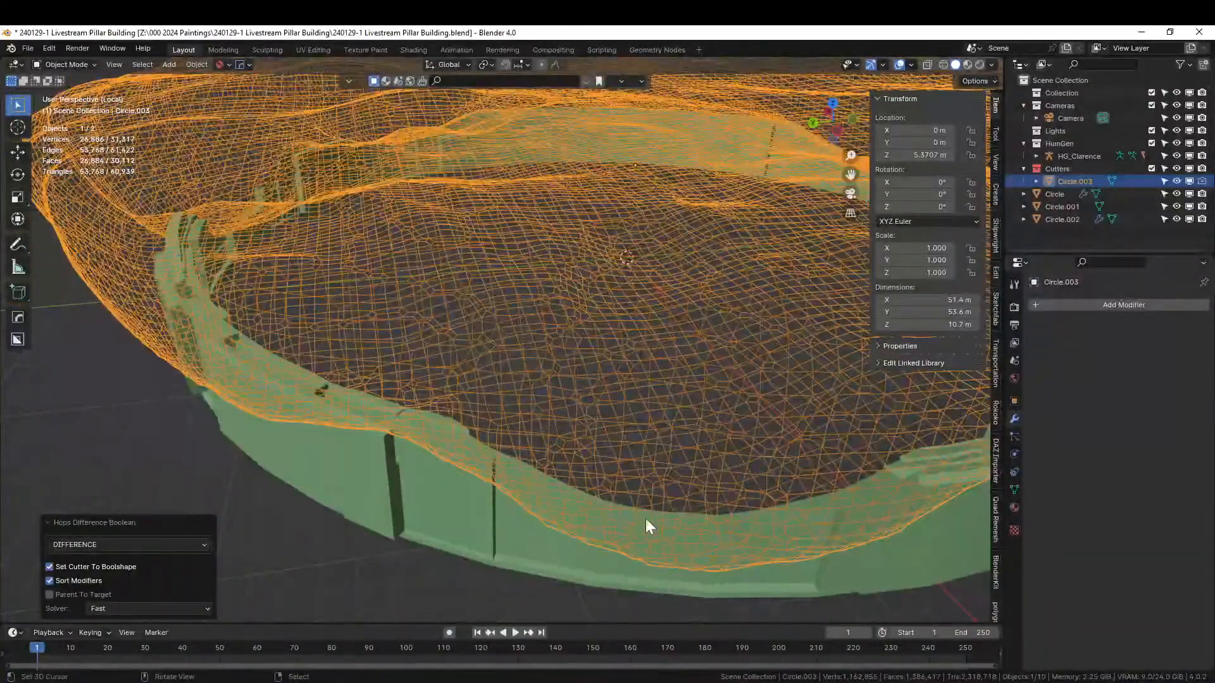
{"action": "left_click", "coordinate": [439, 505]}
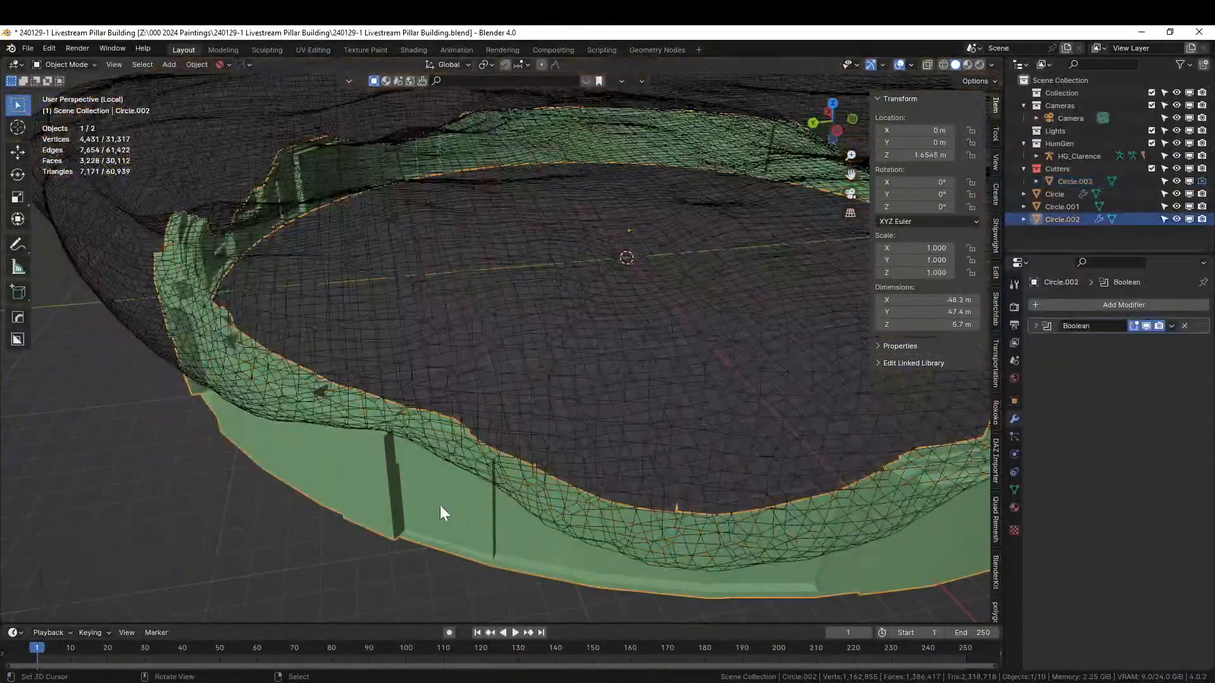
{"action": "left_click", "coordinate": [1186, 326]}
{"action": "middle_click_drag", "start_coordinate": [608, 459], "coordinate": [426, 470]}
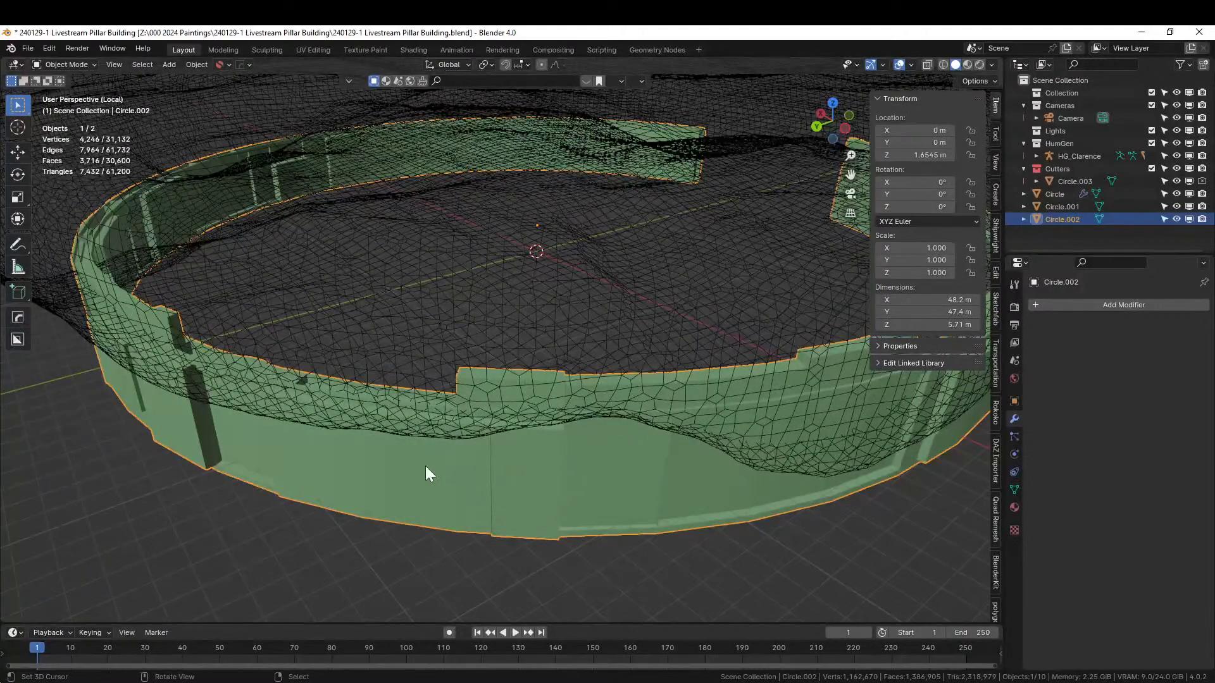
- Merge all the ring wall's vertices by distance at 0.0001 m in Edit Mode, and return to Object Mode
{"action": "key", "text": "Tab"}
{"action": "key", "text": "a"}
{"action": "key", "text": "m"}
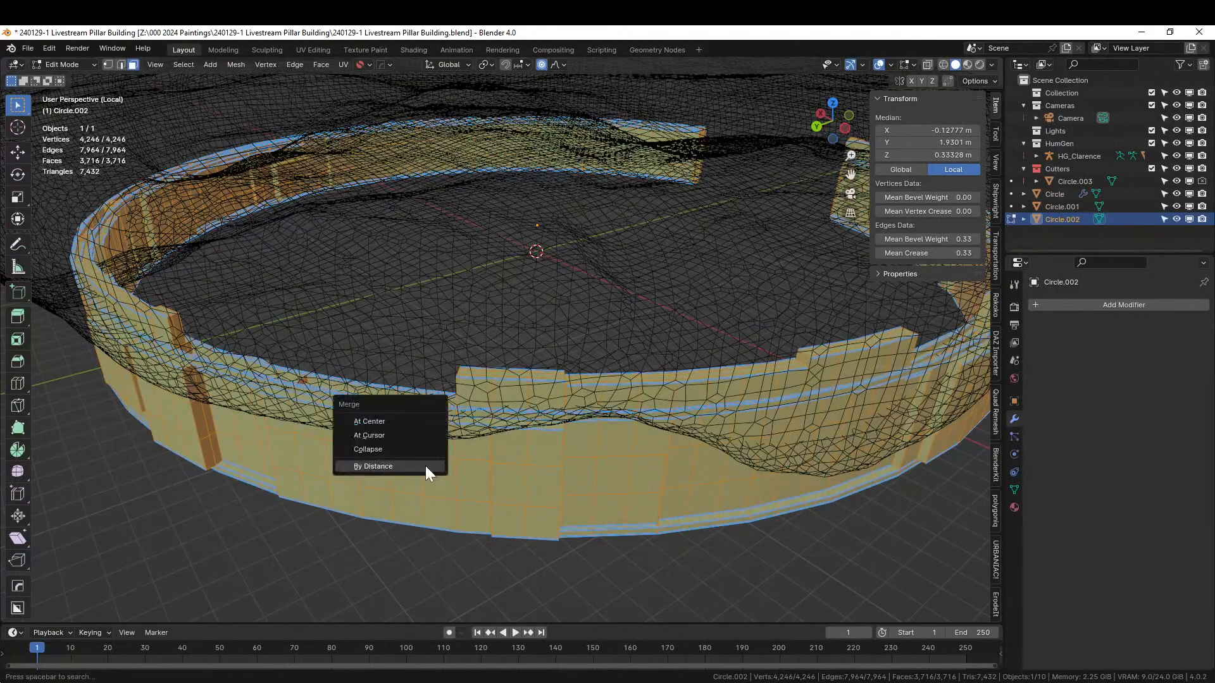
{"action": "left_click", "coordinate": [424, 466]}
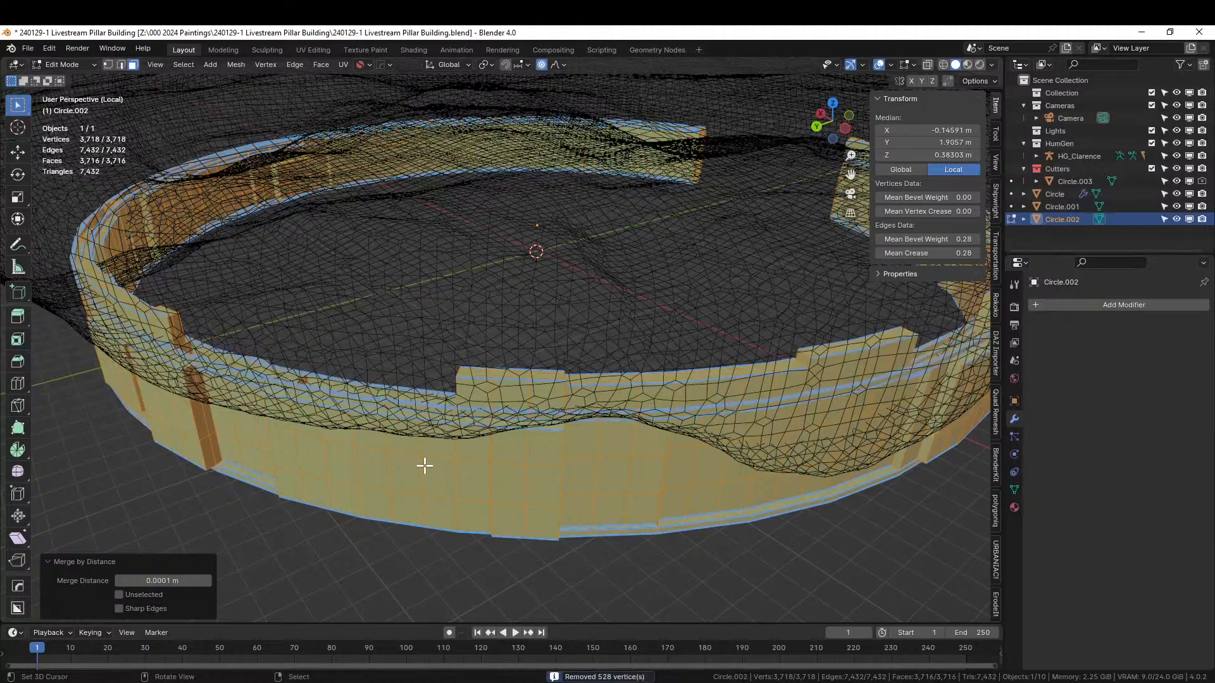
{"action": "key", "text": "Tab"}
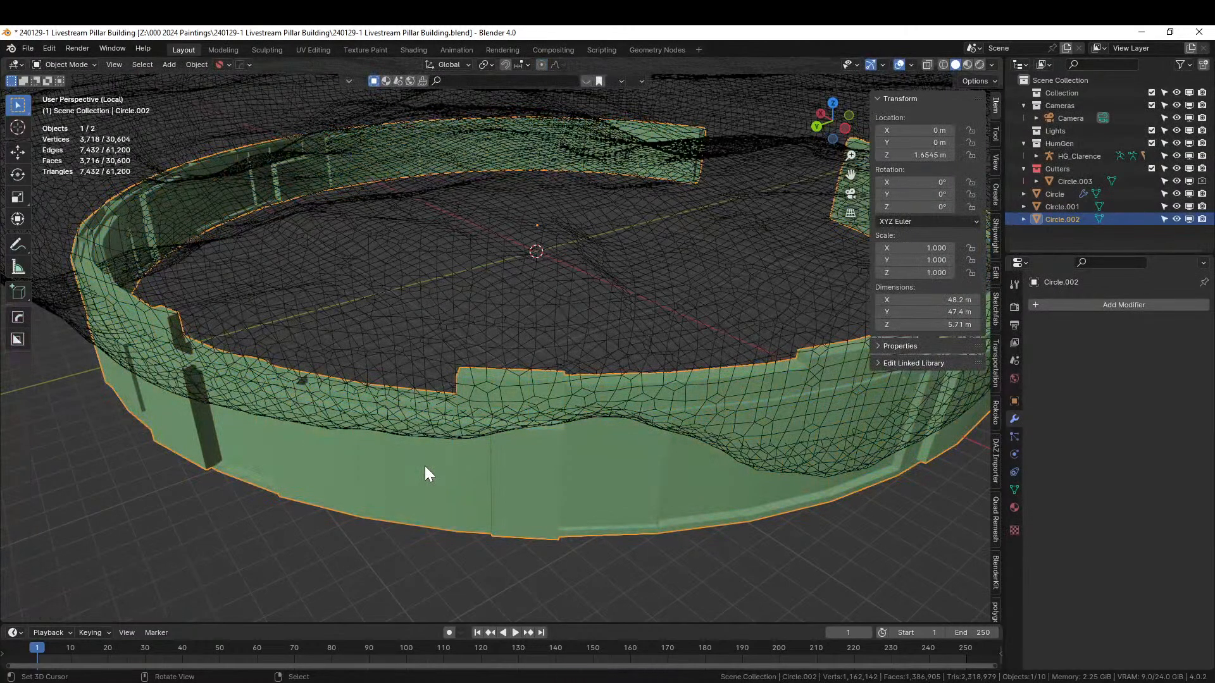
- Try the Difference Boolean of the slab on the merged ring wall, inspect the rim, and undo it
{"action": "left_click", "coordinate": [445, 340], "text": "shift"}
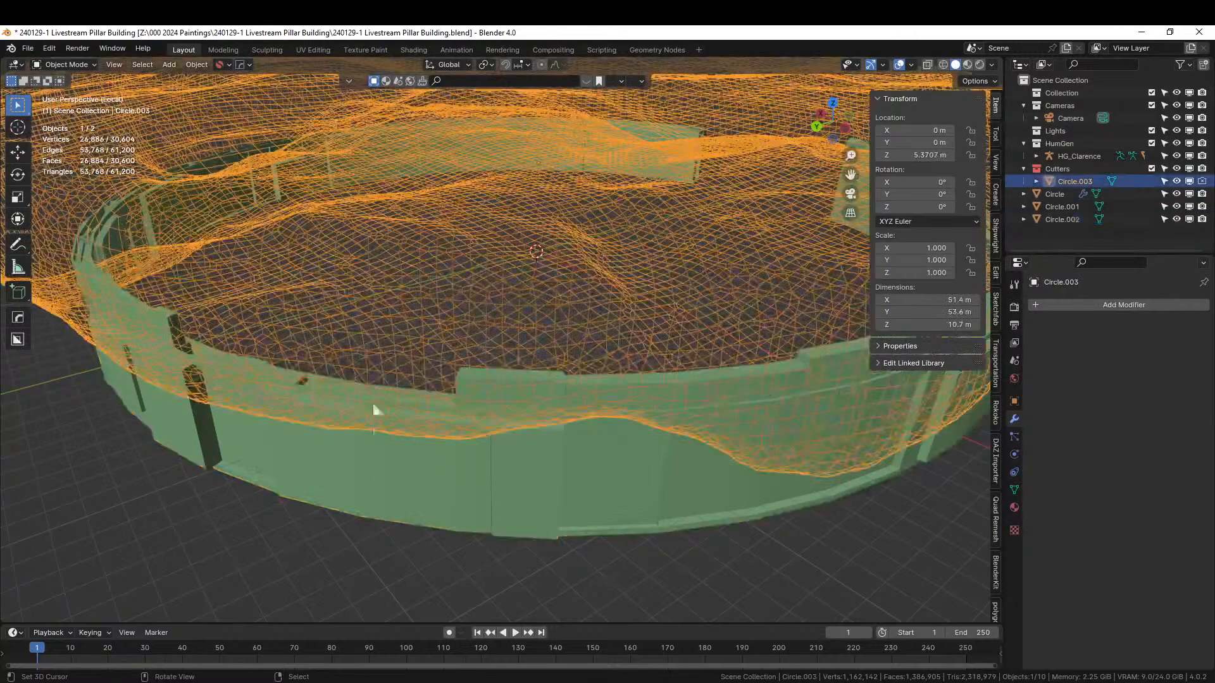
{"action": "key", "text": "ctrl+minus"}
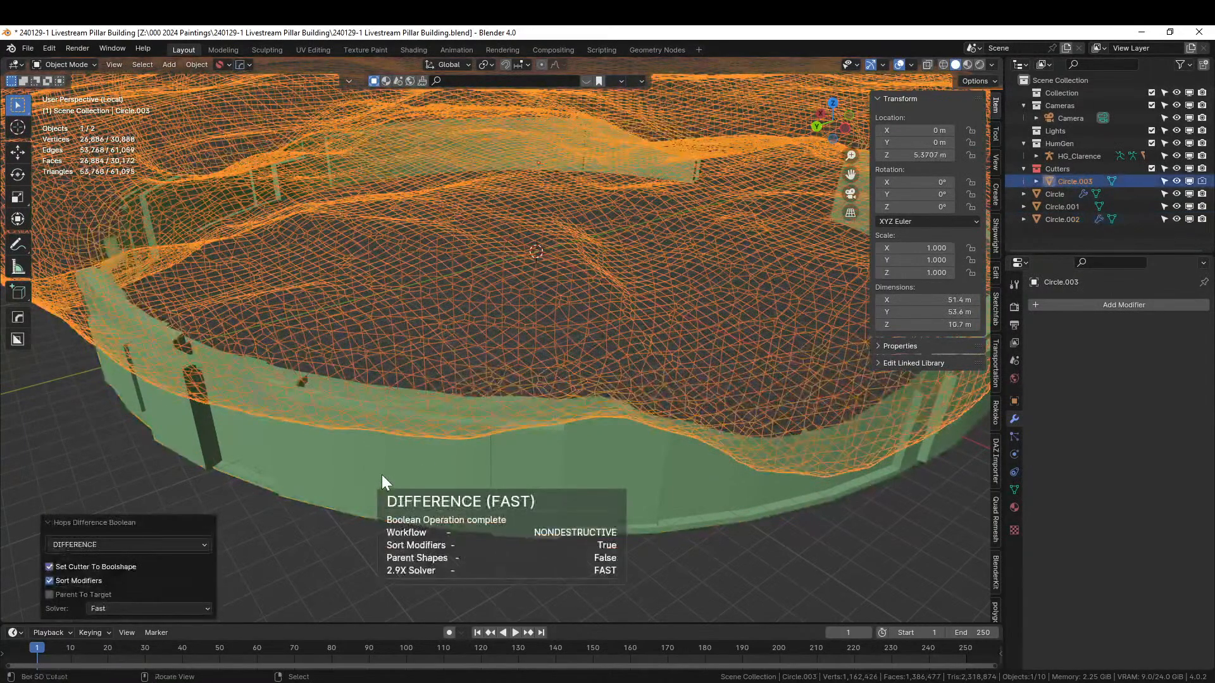
{"action": "middle_click_drag", "start_coordinate": [383, 477], "coordinate": [393, 443]}
{"action": "middle_click_drag", "start_coordinate": [386, 465], "coordinate": [340, 387]}
{"action": "key", "text": "ctrl+z"}
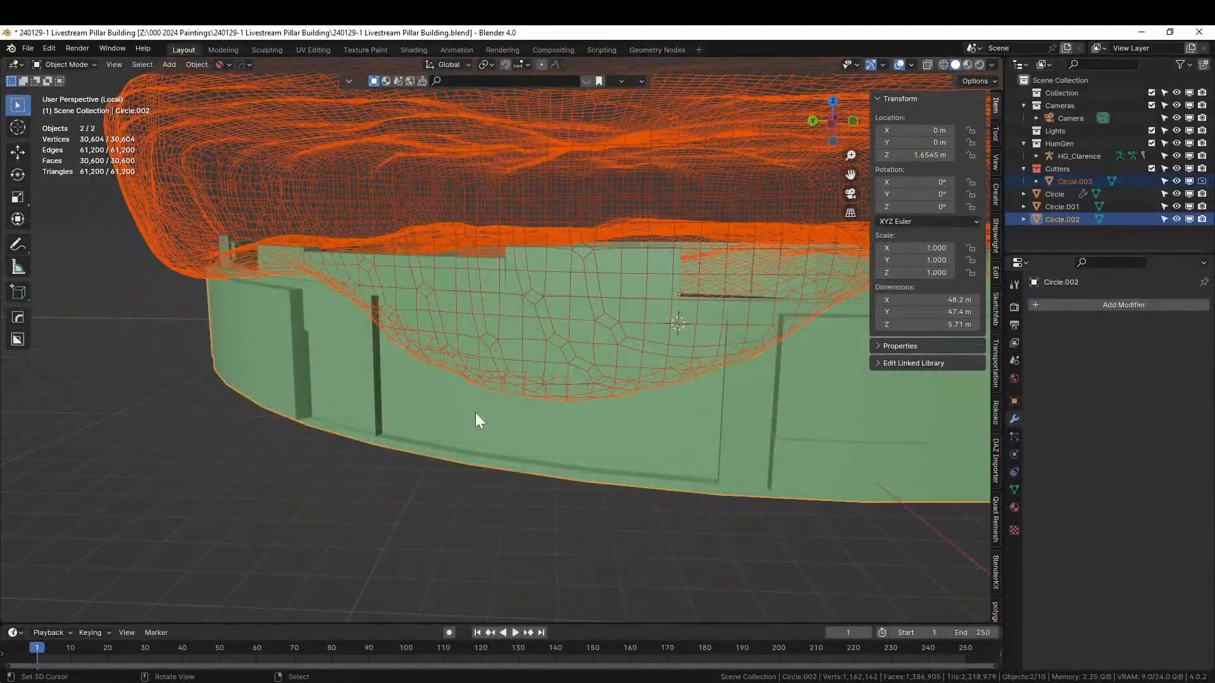
- Select only the ring wall and exclude the Cutters collection from the view layer to examine the whole uncut wall
{"action": "left_click", "coordinate": [339, 395]}
{"action": "left_click", "coordinate": [1151, 168]}
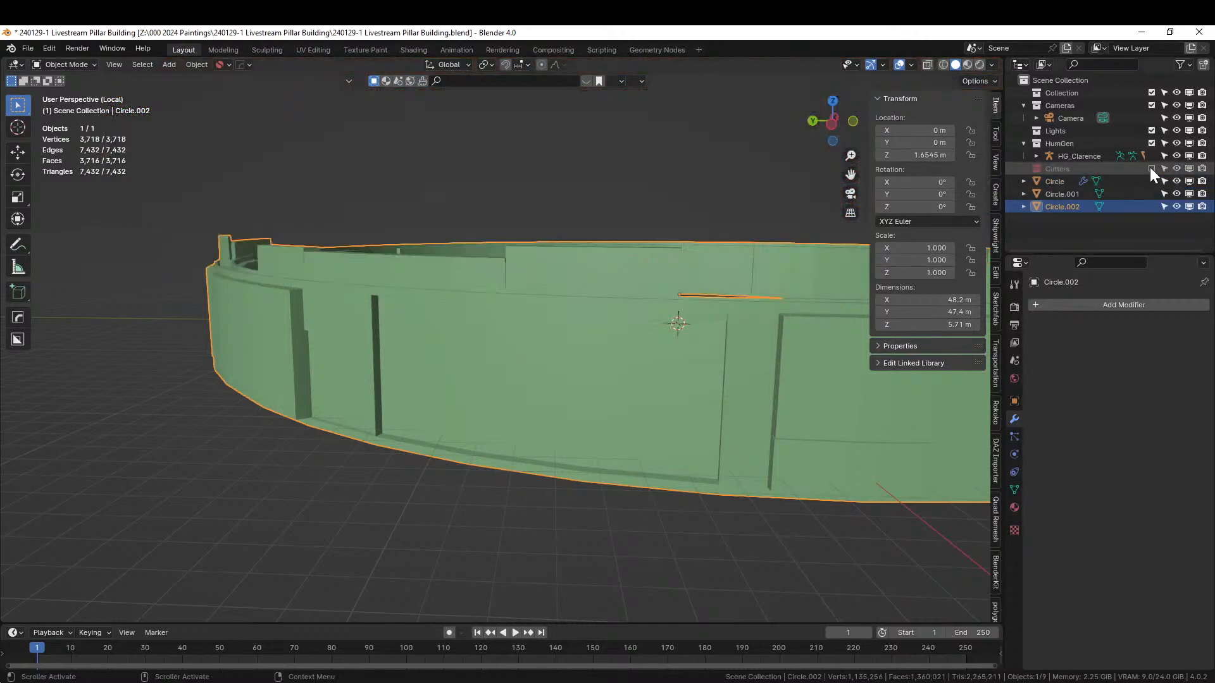
{"action": "scroll", "coordinate": [726, 325], "scroll_direction": "down", "scroll_amount": 5}
{"action": "middle_click_drag", "start_coordinate": [726, 325], "coordinate": [708, 363]}
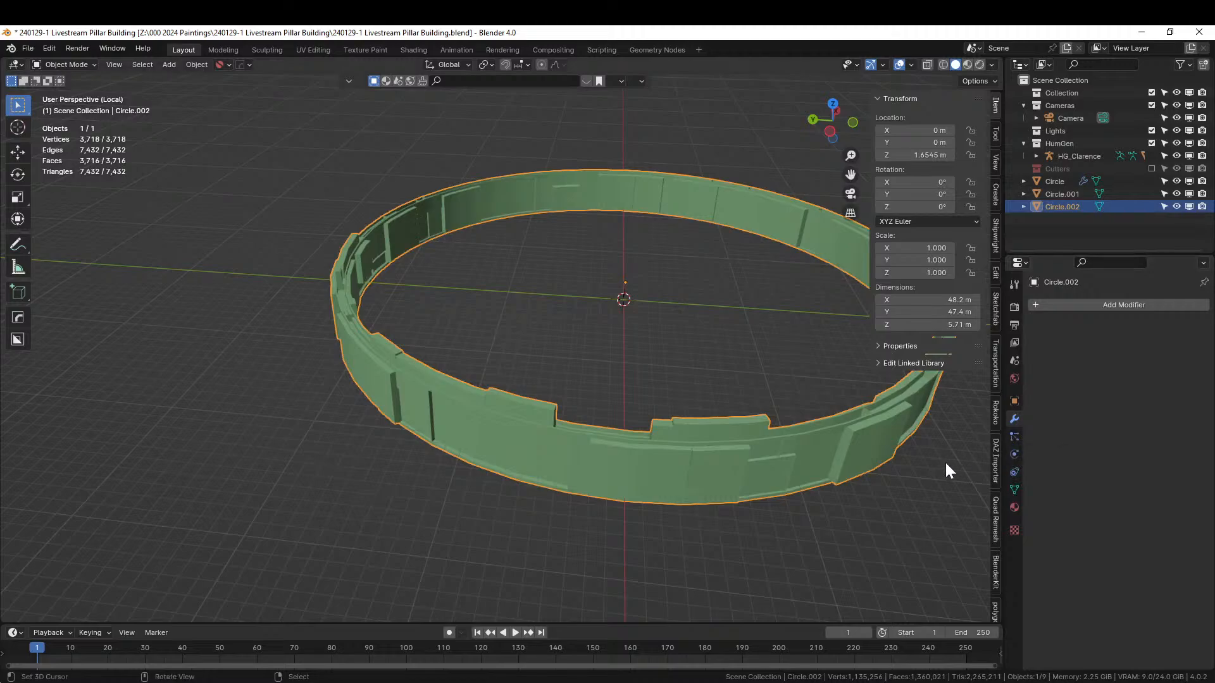
- Apply the Erode It effect to the ring wall and set its Resolution to 5
{"action": "middle_click_drag", "start_coordinate": [884, 491], "coordinate": [1016, 461]}
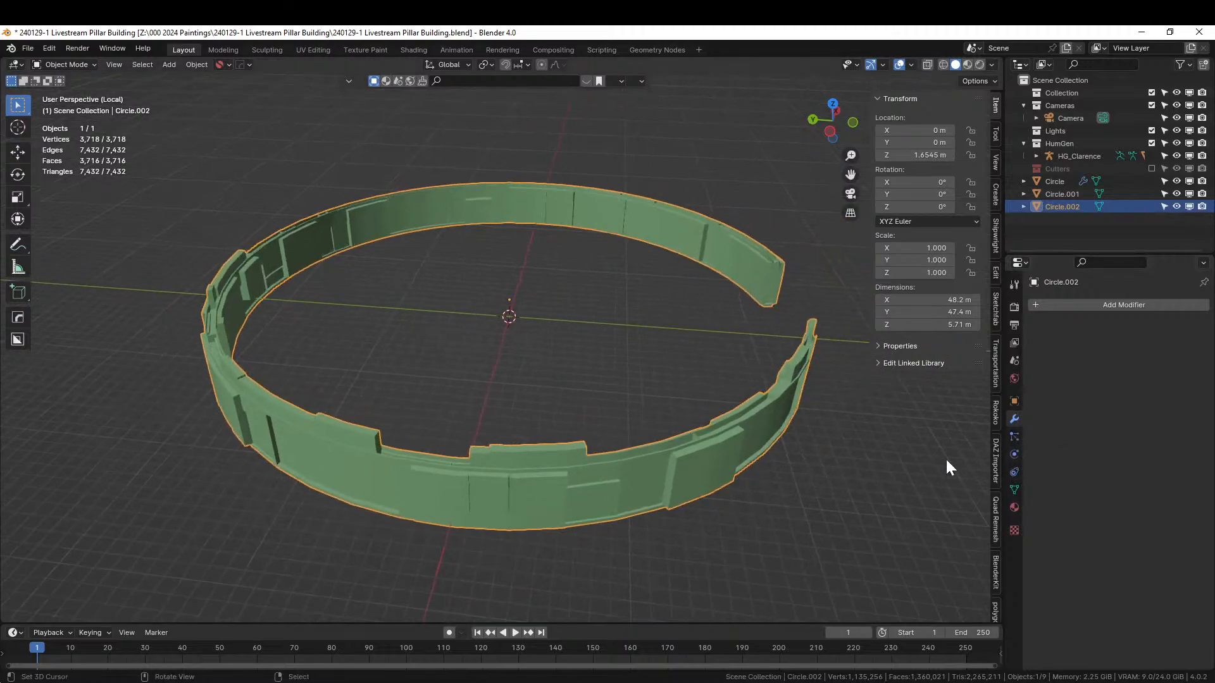
{"action": "scroll", "coordinate": [1001, 474], "scroll_direction": "down", "scroll_amount": 10}
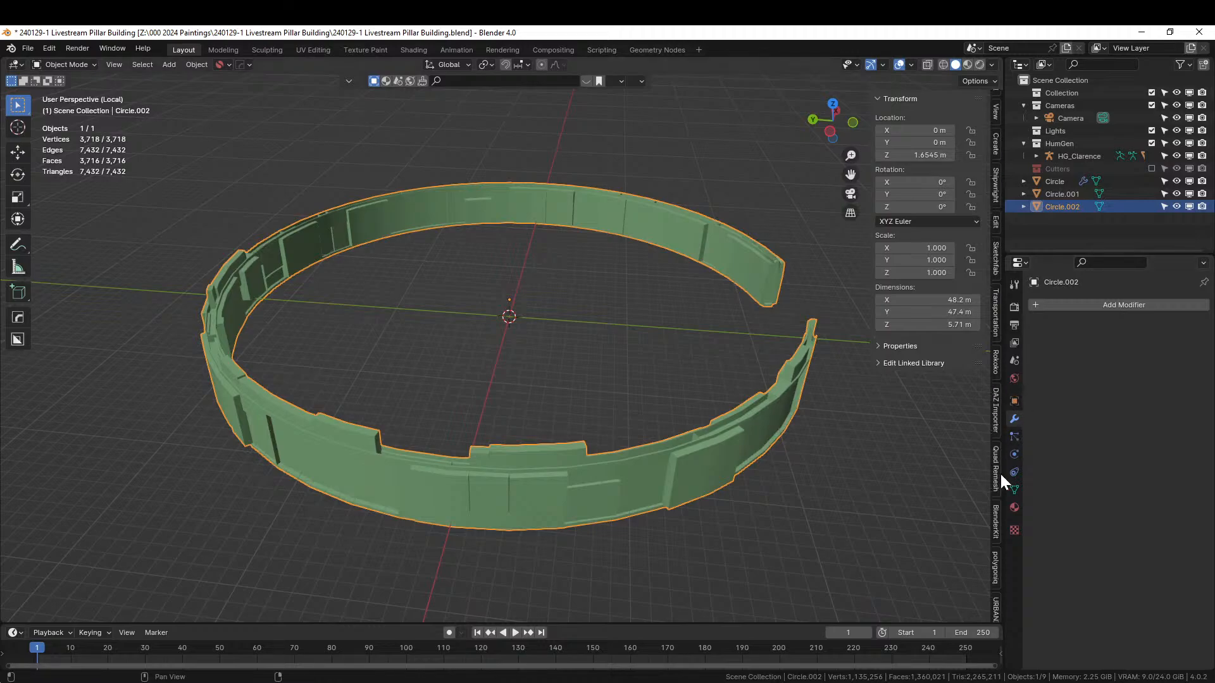
{"action": "scroll", "coordinate": [1000, 473], "scroll_direction": "down", "scroll_amount": 2}
{"action": "left_click", "coordinate": [996, 358]}
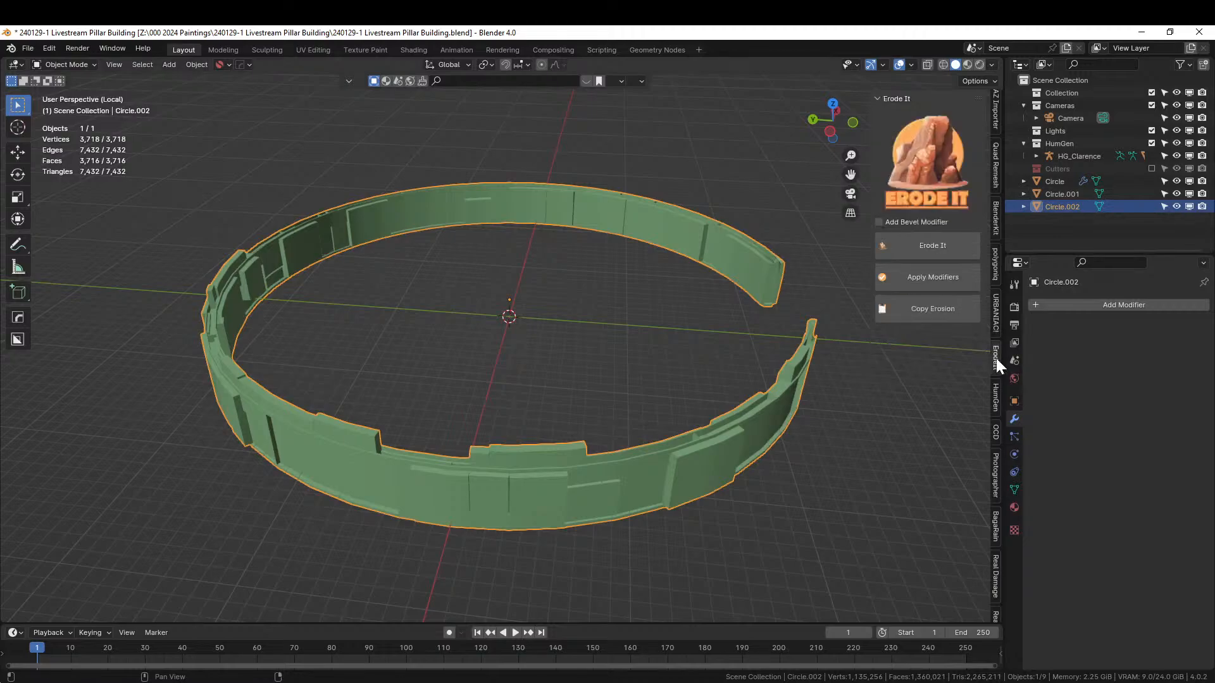
{"action": "left_click", "coordinate": [911, 245]}
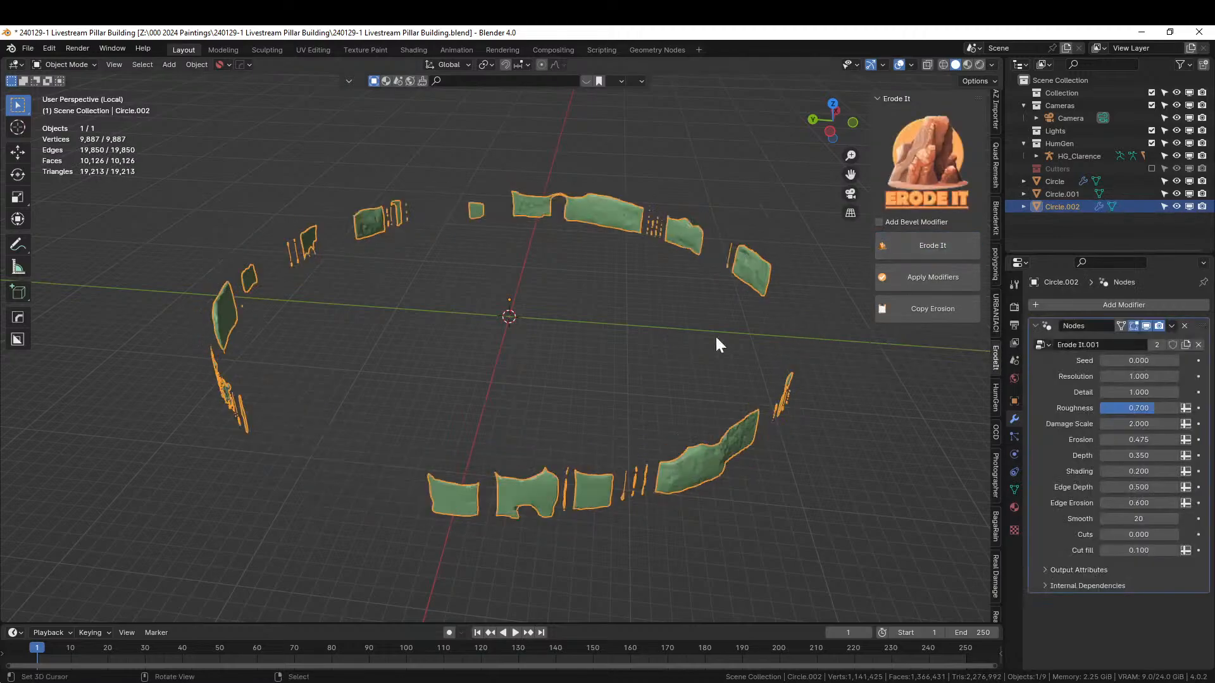
{"action": "left_click", "coordinate": [1132, 377]}
{"action": "type", "text": "5"}
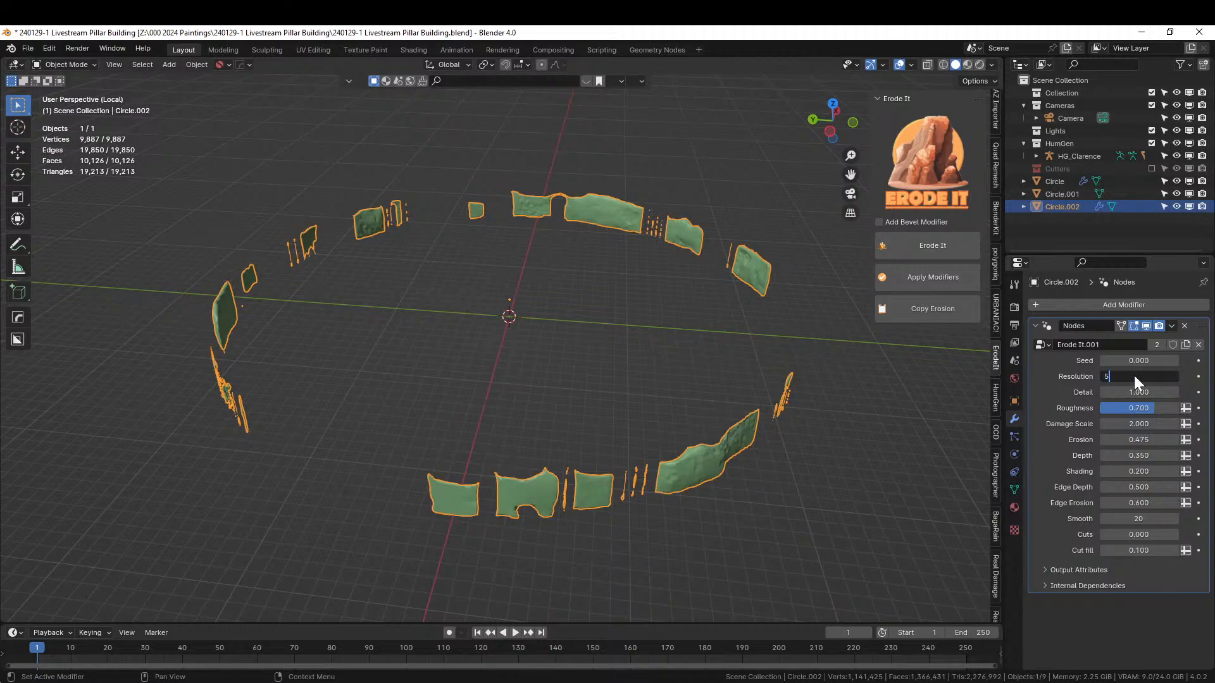
{"action": "key", "text": "Return"}
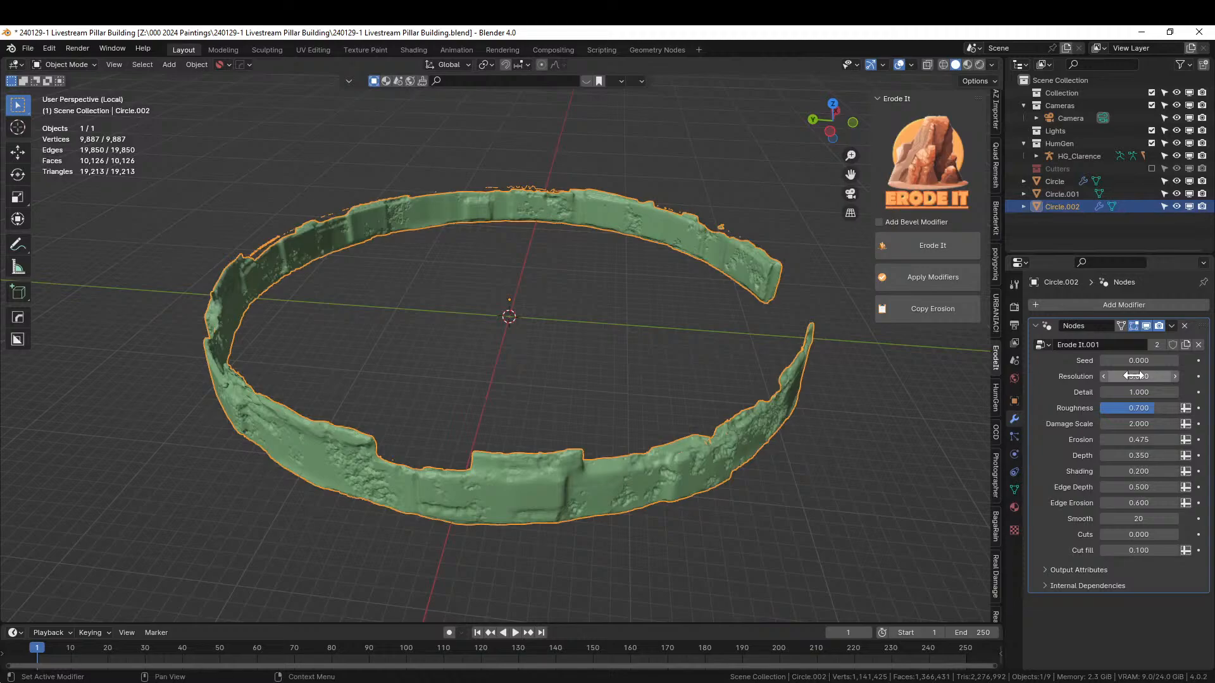
- Inspect the eroded ring wall and apply its Erode It modifier permanently
{"action": "middle_click_drag", "start_coordinate": [853, 341], "coordinate": [571, 412]}
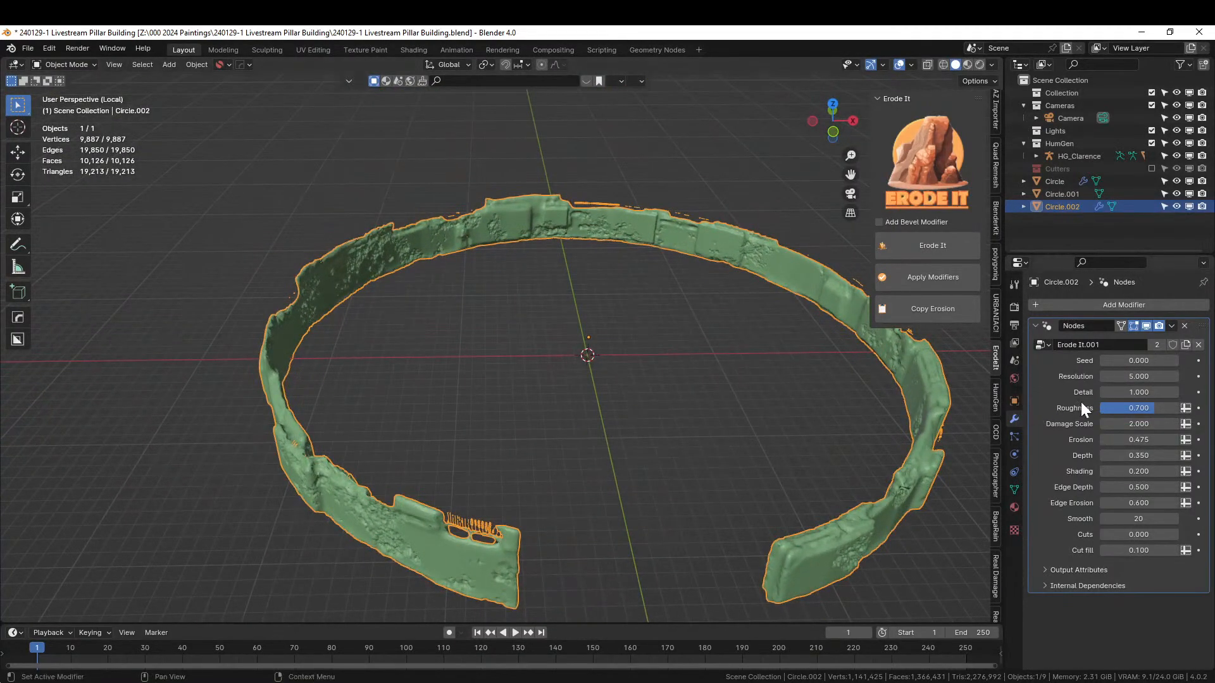
{"action": "key", "text": "ctrl+a"}
{"action": "left_click", "coordinate": [659, 369]}
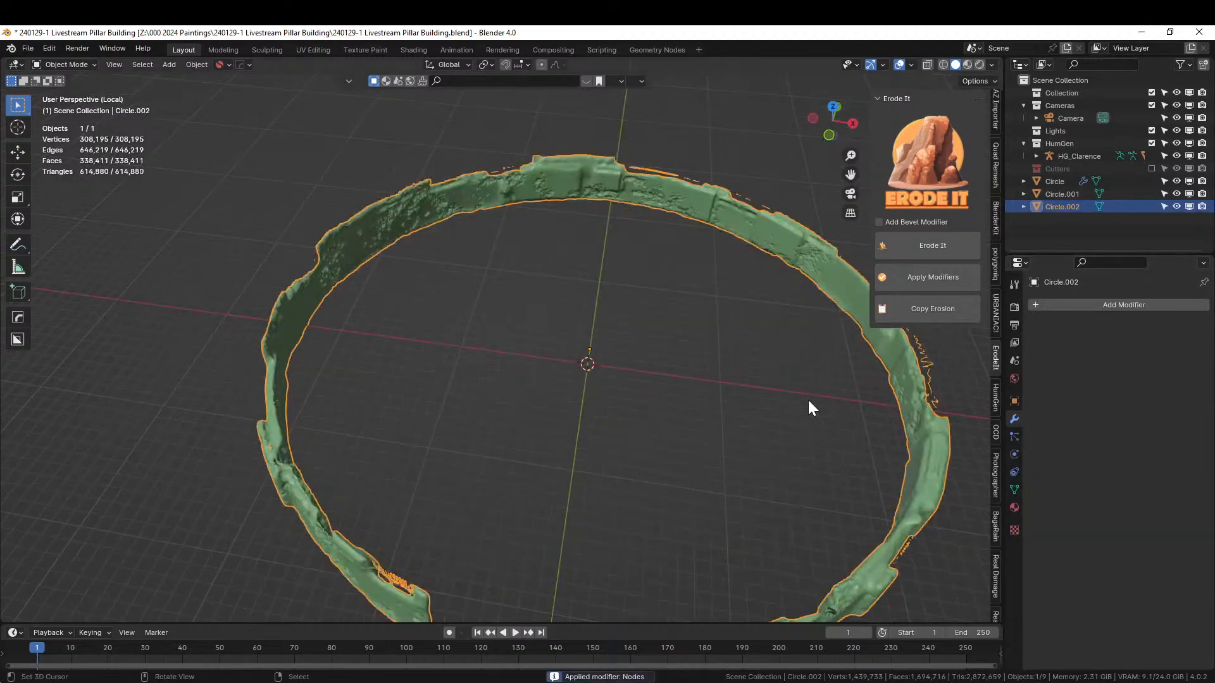
- Include the Cutters collection again and subtract the remeshed slab from the eroded ring wall with a Difference Boolean
{"action": "left_click", "coordinate": [1152, 168]}
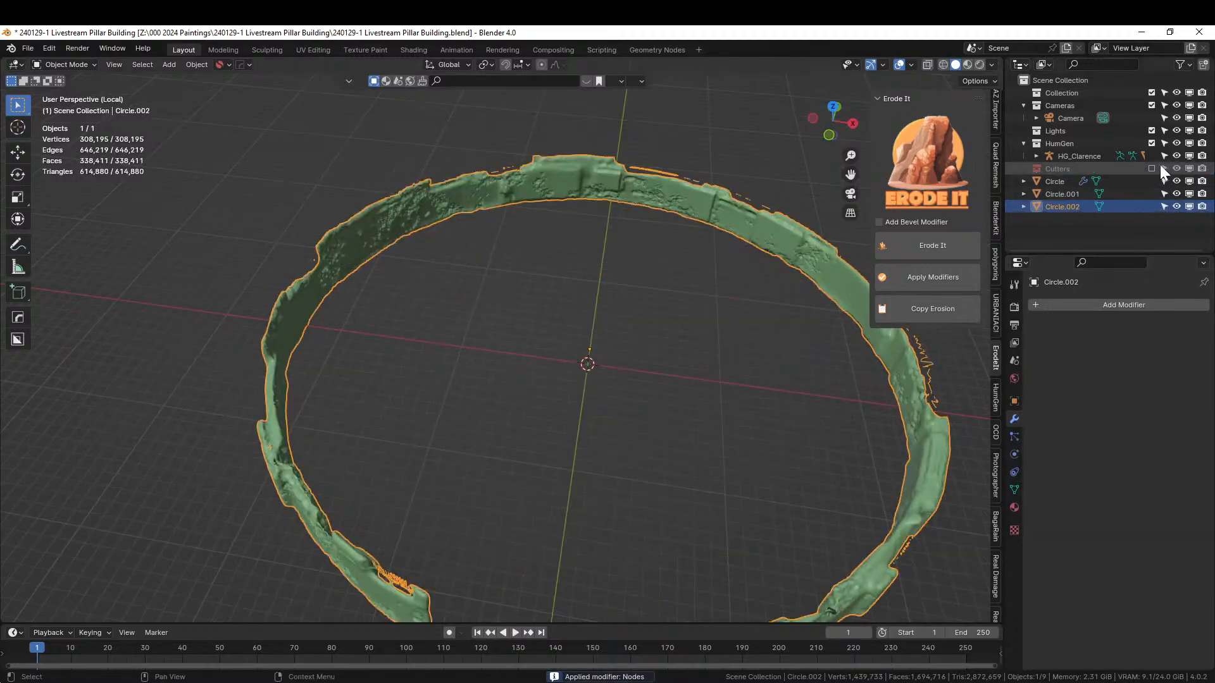
{"action": "middle_click_drag", "start_coordinate": [611, 413], "coordinate": [634, 366]}
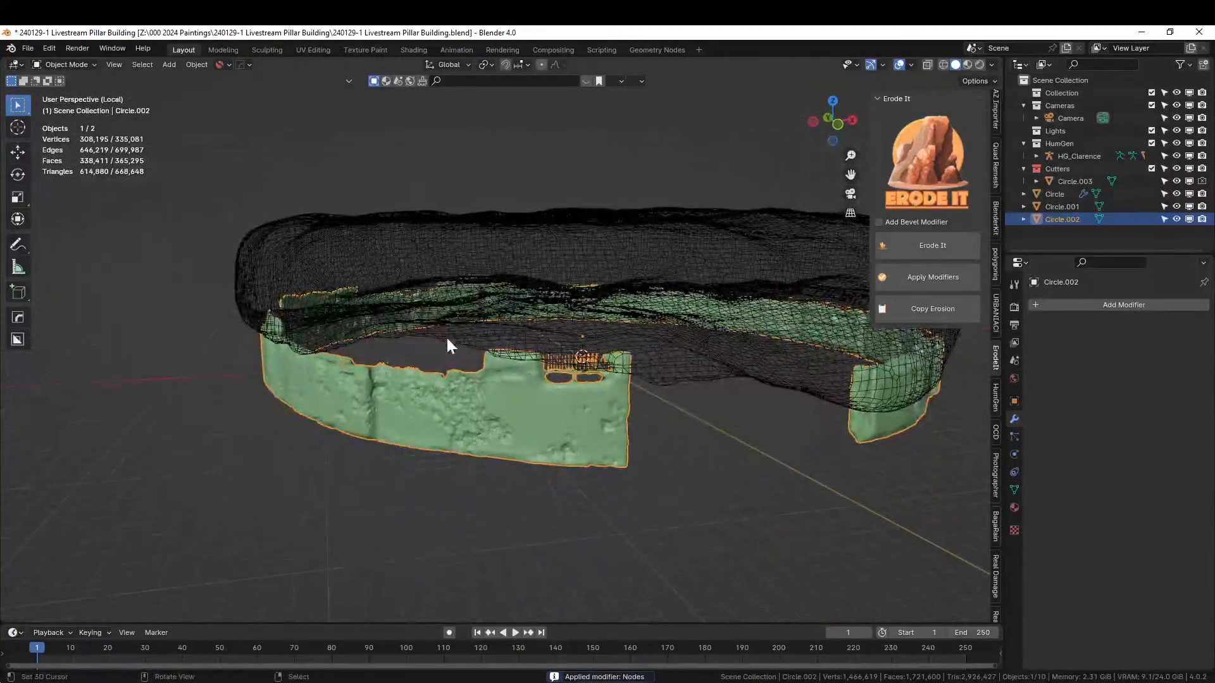
{"action": "left_click", "coordinate": [428, 287]}
{"action": "left_click", "coordinate": [375, 377], "text": "shift"}
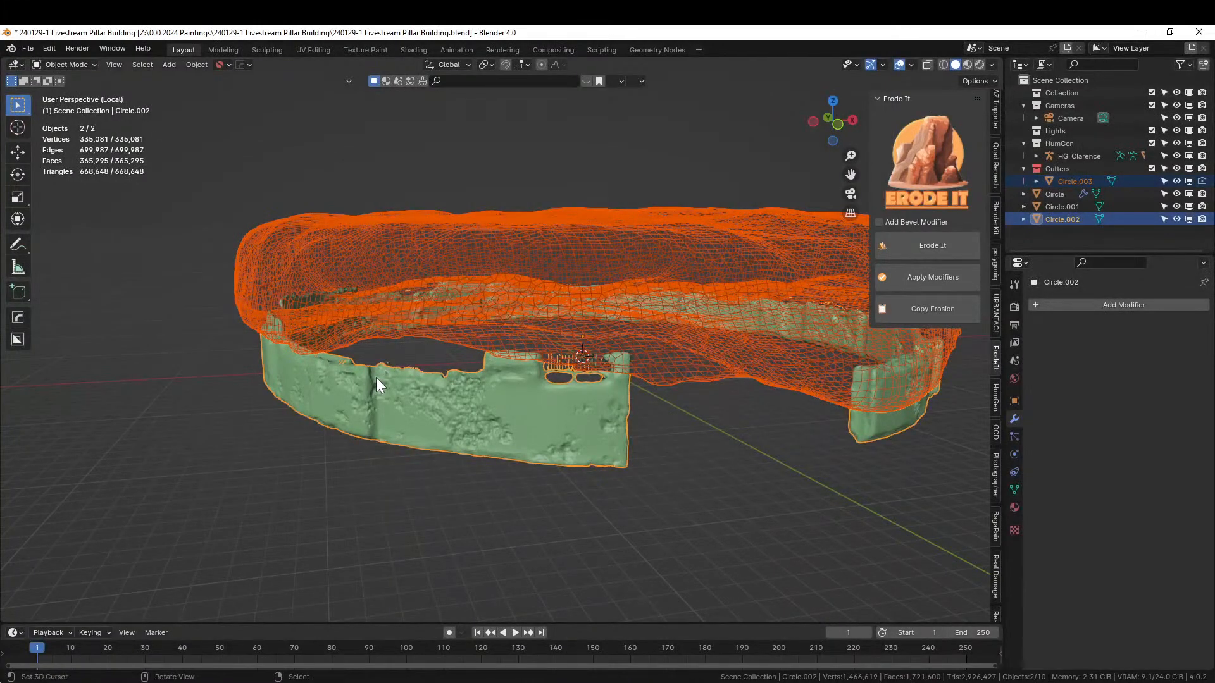
{"action": "key", "text": "ctrl+KP_Subtract"}
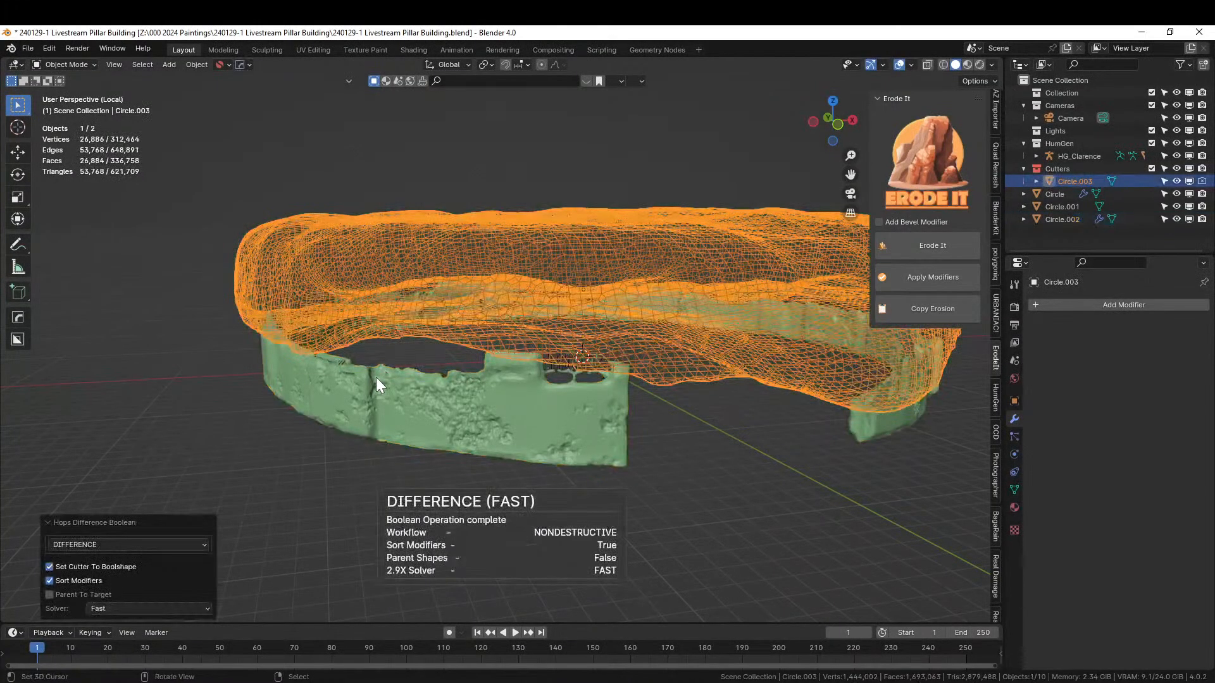
{"action": "middle_click_drag", "start_coordinate": [376, 378], "coordinate": [442, 320]}
{"action": "middle_click_drag", "start_coordinate": [537, 333], "coordinate": [681, 424]}
- Switch the ring wall's Boolean modifier to the Exact solver and enable Self Intersection
{"action": "left_click", "coordinate": [680, 426]}
{"action": "left_click", "coordinate": [1036, 326]}
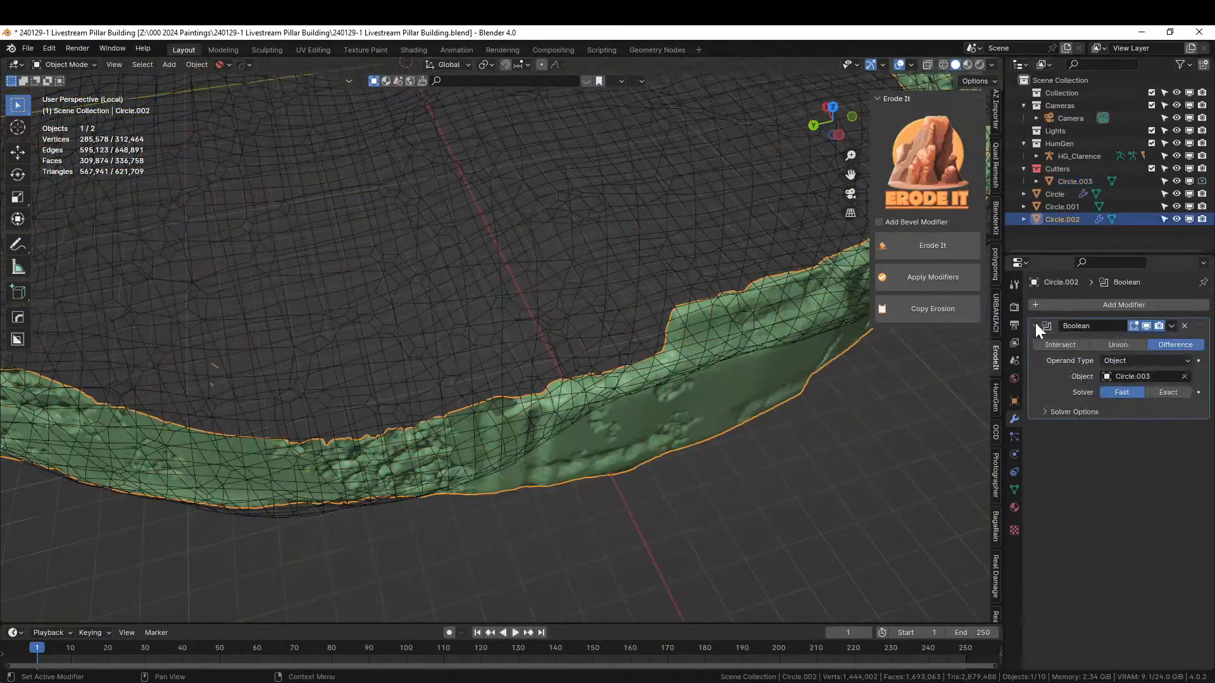
{"action": "left_click", "coordinate": [1046, 412]}
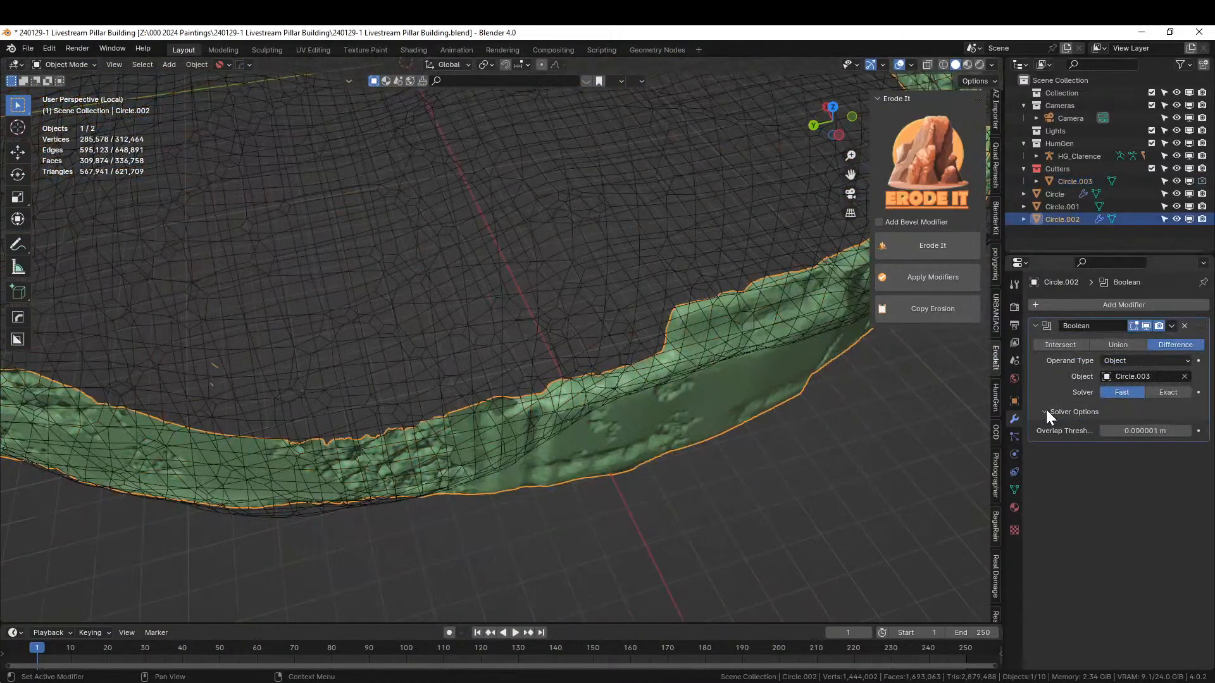
{"action": "left_click", "coordinate": [1167, 392]}
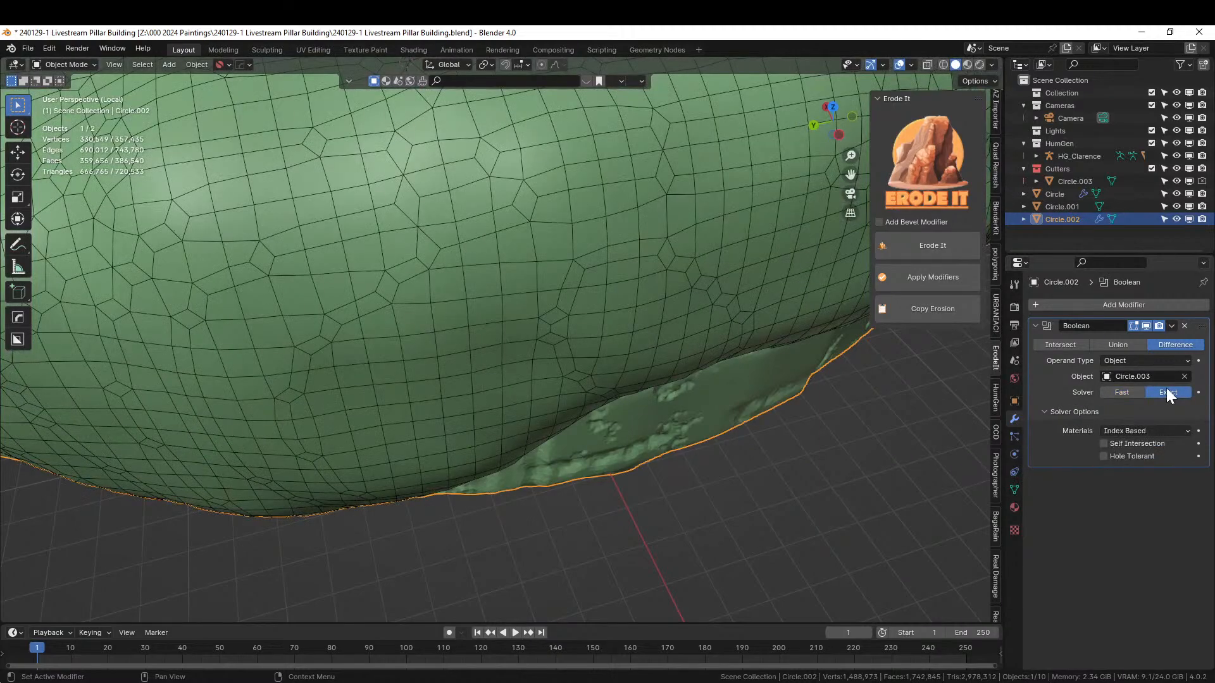
{"action": "left_click", "coordinate": [1105, 444]}
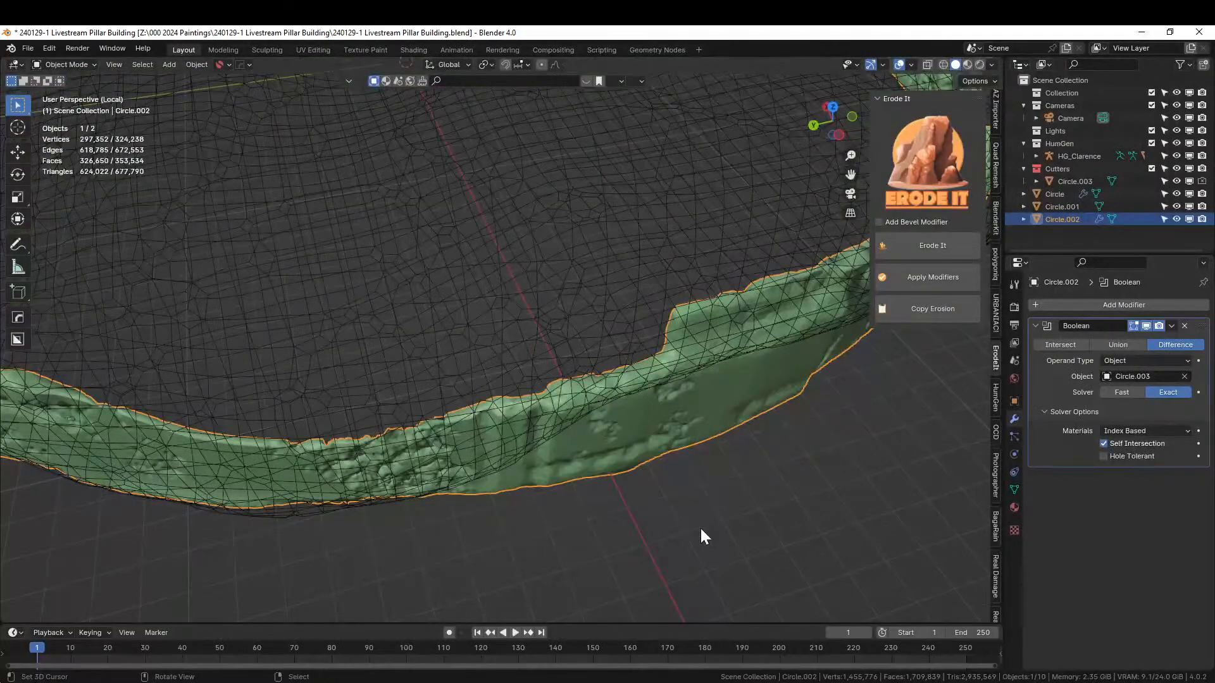
- Apply the Boolean modifier on the ring wall, delete the slab cutter, and inspect the broken rim
{"action": "middle_click_drag", "start_coordinate": [389, 457], "coordinate": [549, 386]}
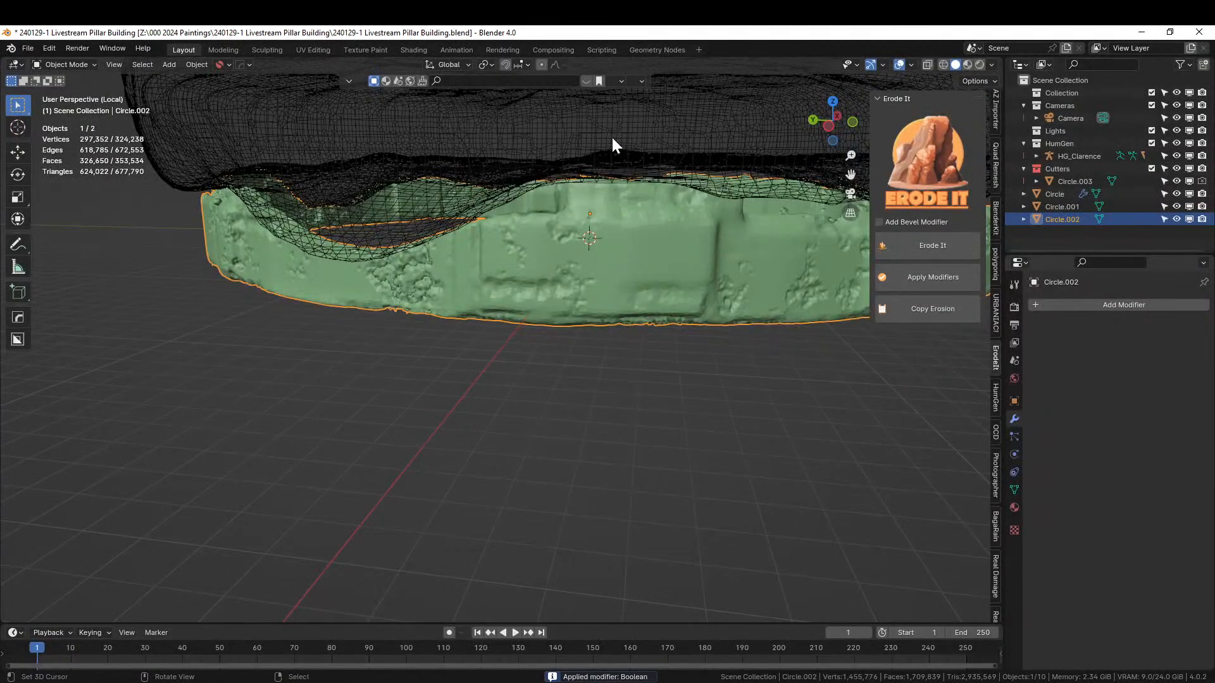
{"action": "left_click", "coordinate": [612, 140]}
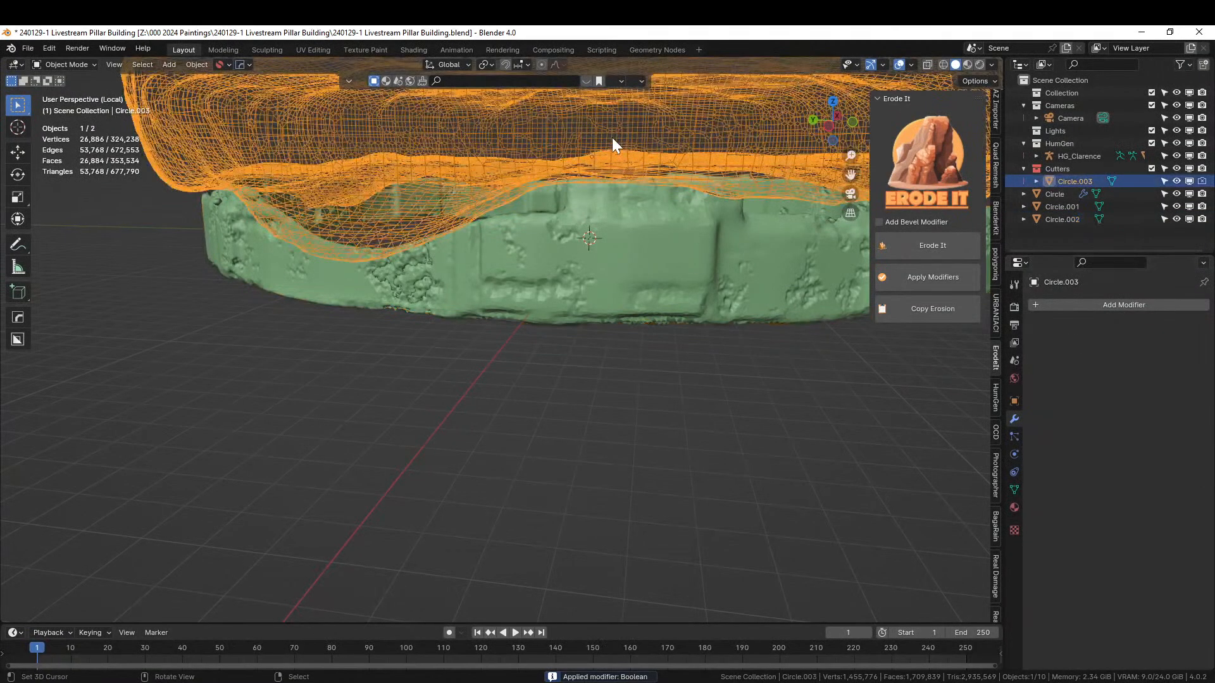
{"action": "key", "text": "Delete"}
{"action": "middle_click_drag", "start_coordinate": [611, 136], "coordinate": [503, 272]}
{"action": "middle_click_drag", "start_coordinate": [653, 314], "coordinate": [553, 336]}
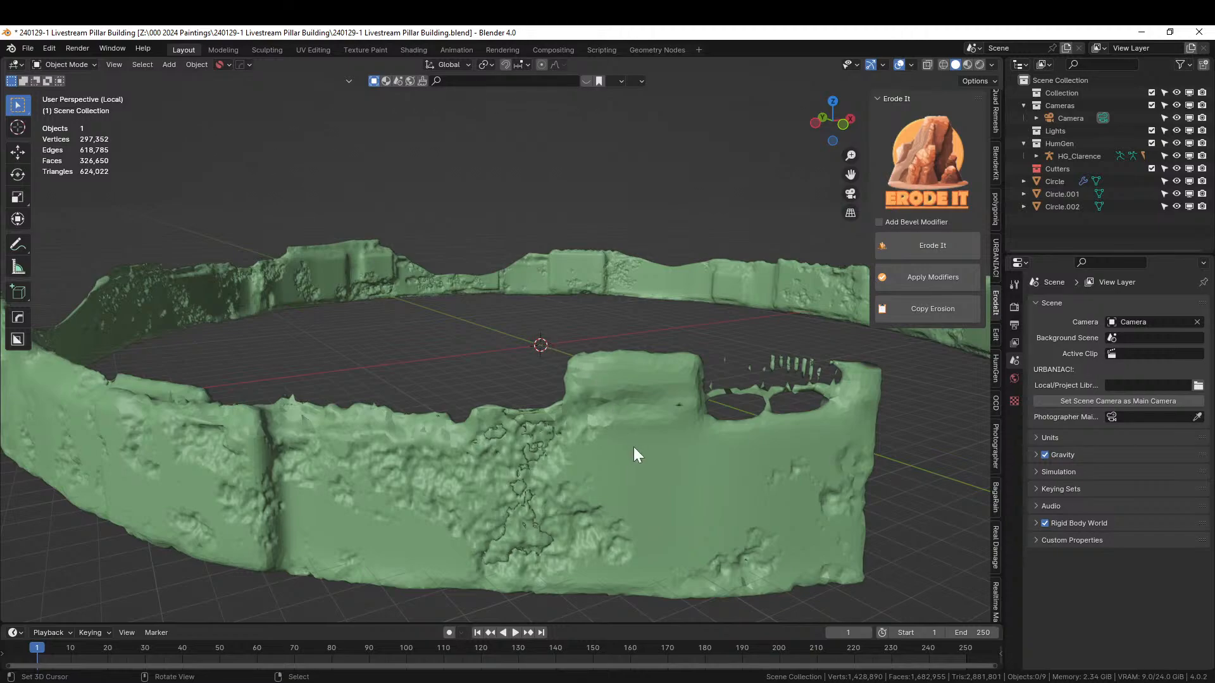
{"action": "middle_click_drag", "start_coordinate": [633, 447], "coordinate": [617, 442]}
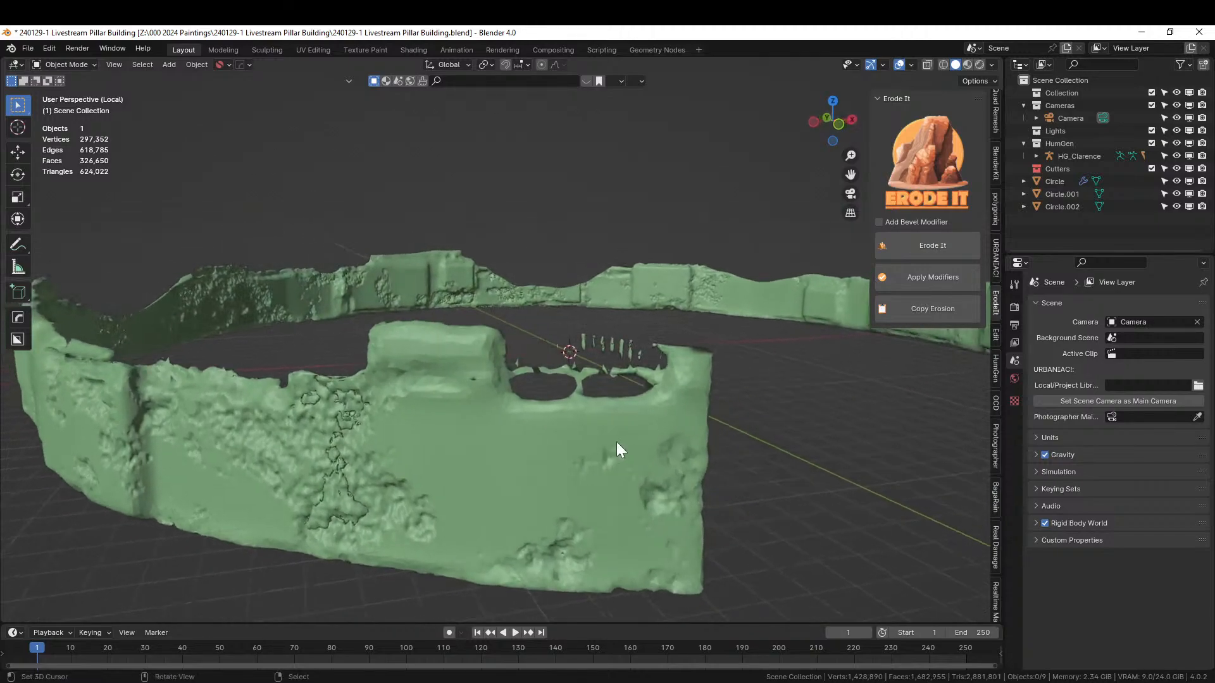
- Select the ring wall, try a Decimate modifier on it, and remove the modifier
{"action": "left_click", "coordinate": [437, 401]}
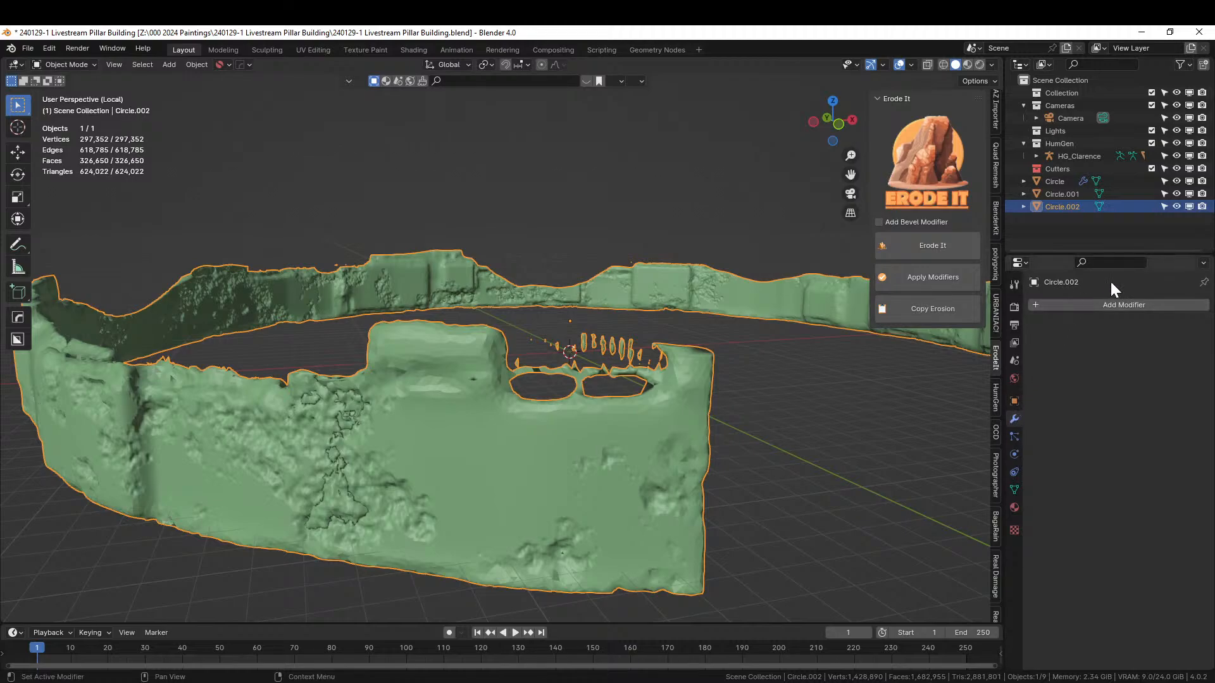
{"action": "left_click", "coordinate": [1061, 303]}
{"action": "mouse_move", "coordinate": [1063, 303]}
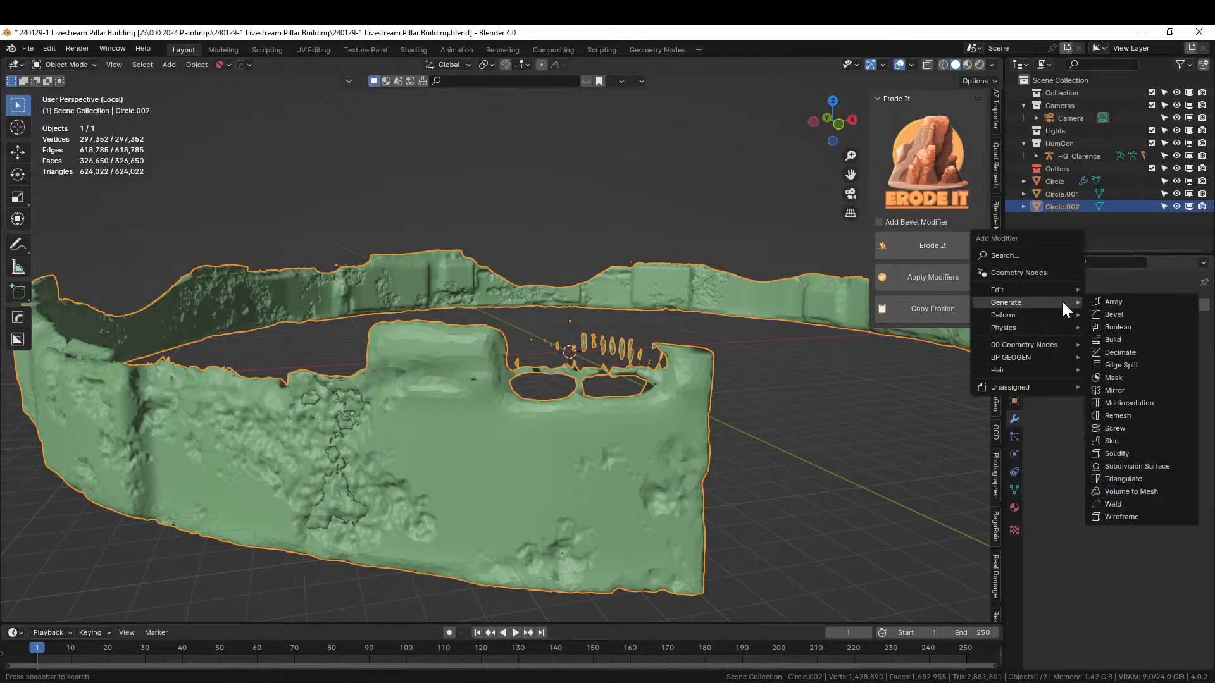
{"action": "left_click", "coordinate": [1140, 349]}
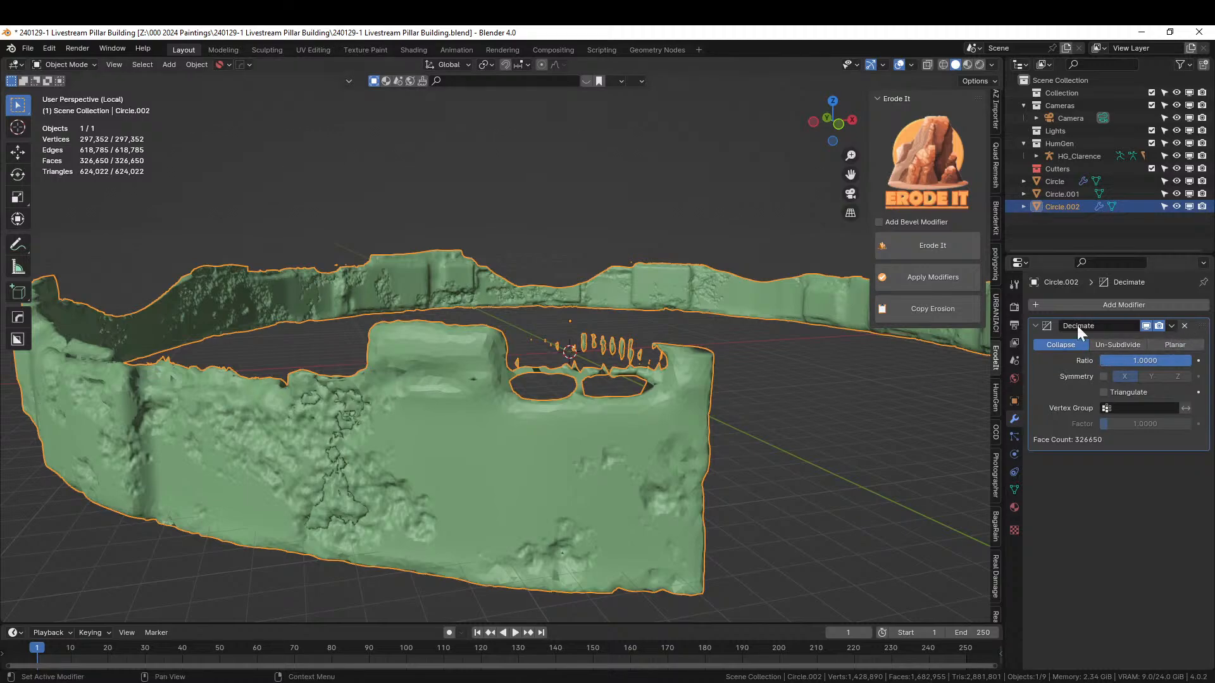
{"action": "left_click", "coordinate": [1184, 326]}
- Delete the vertices of all loose fragments not linked to the ring wall's main body, and return to Object Mode
{"action": "key", "text": "Tab"}
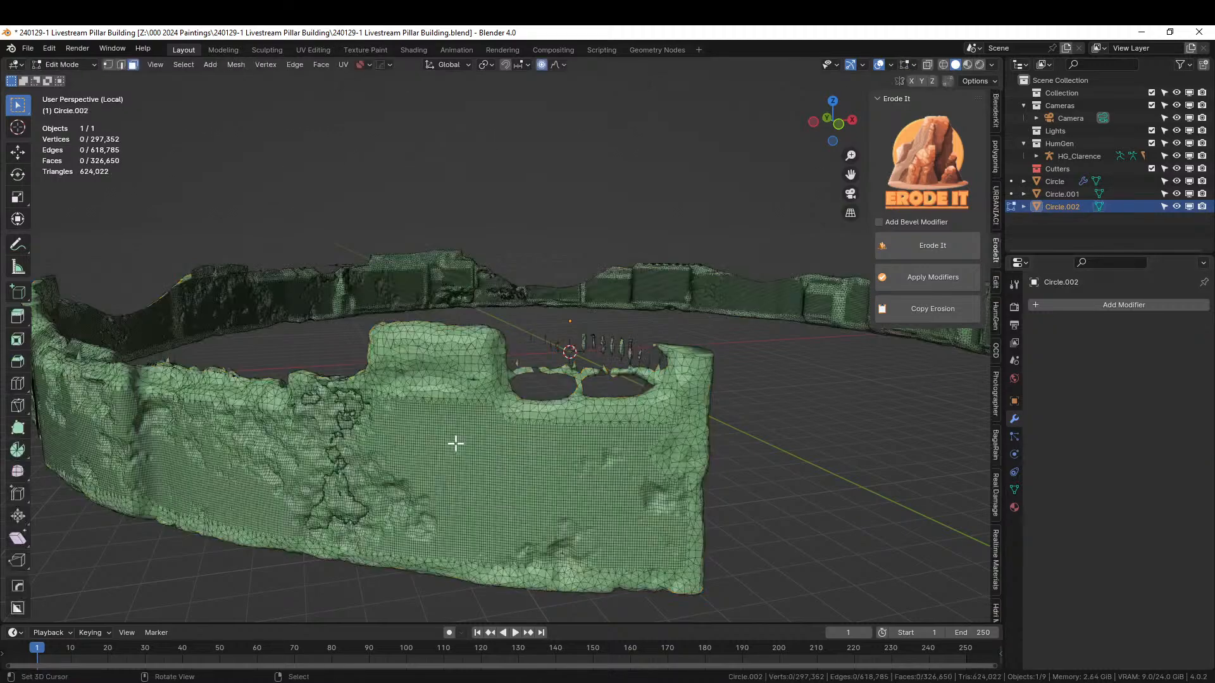
{"action": "left_click", "coordinate": [458, 446]}
{"action": "key", "text": "ctrl+l"}
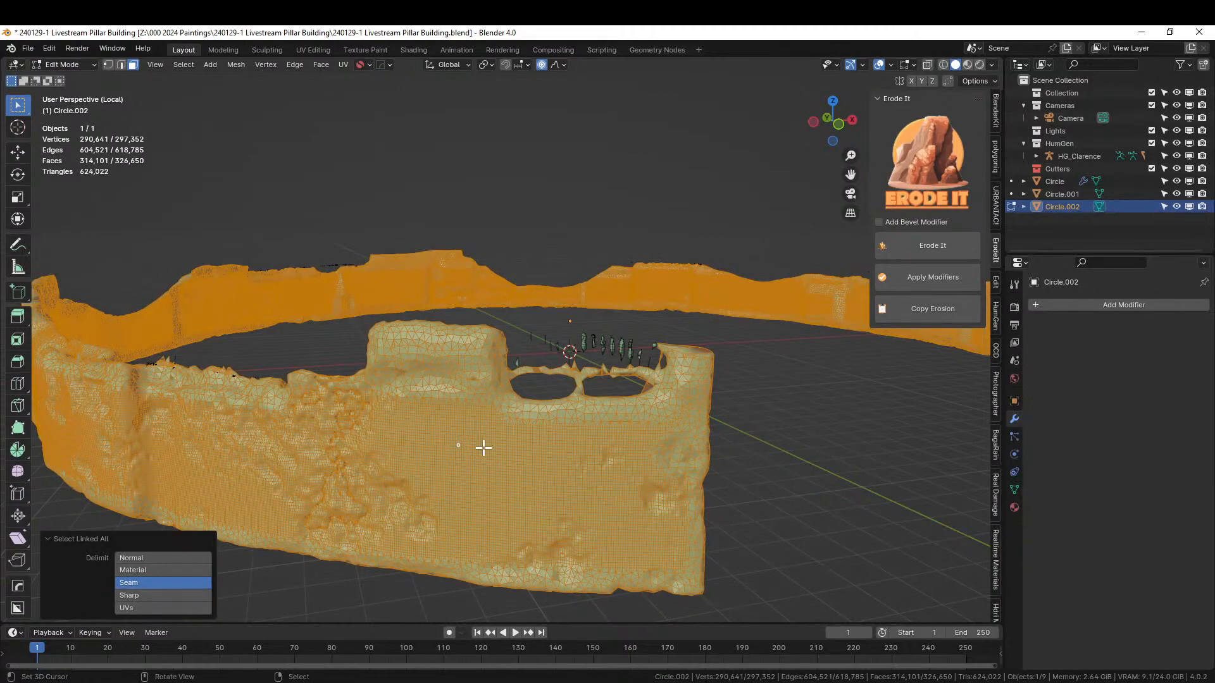
{"action": "key", "text": "1"}
{"action": "key", "text": "ctrl+i"}
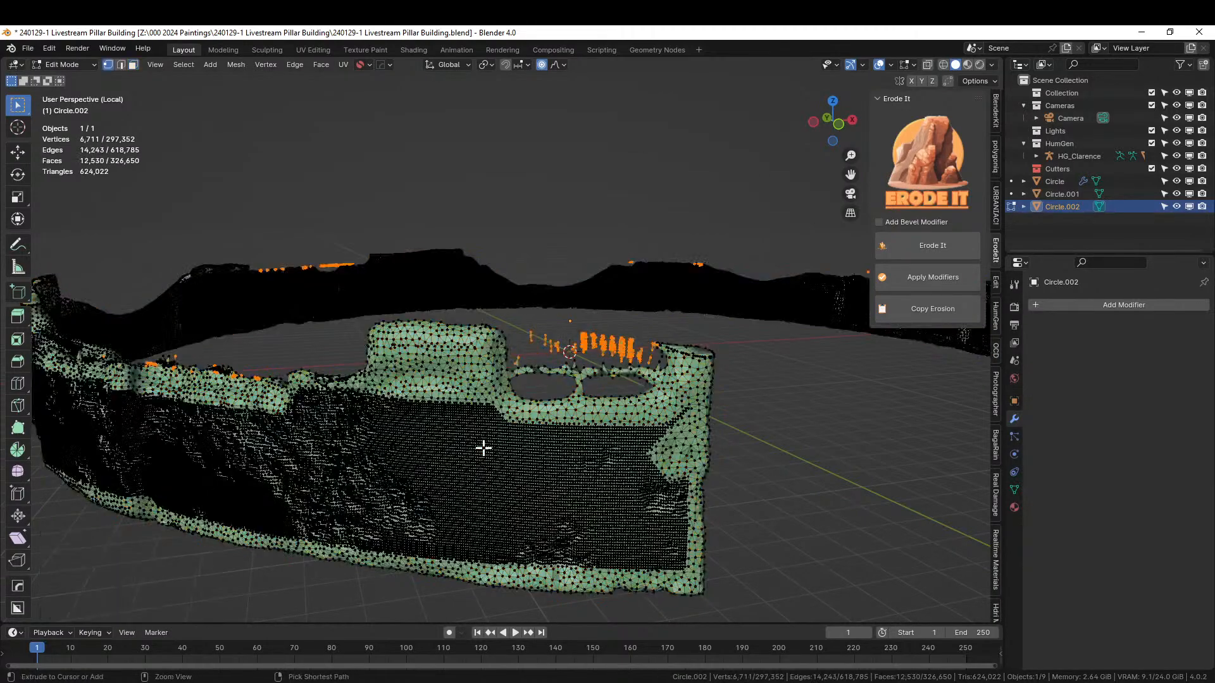
{"action": "key", "text": "x"}
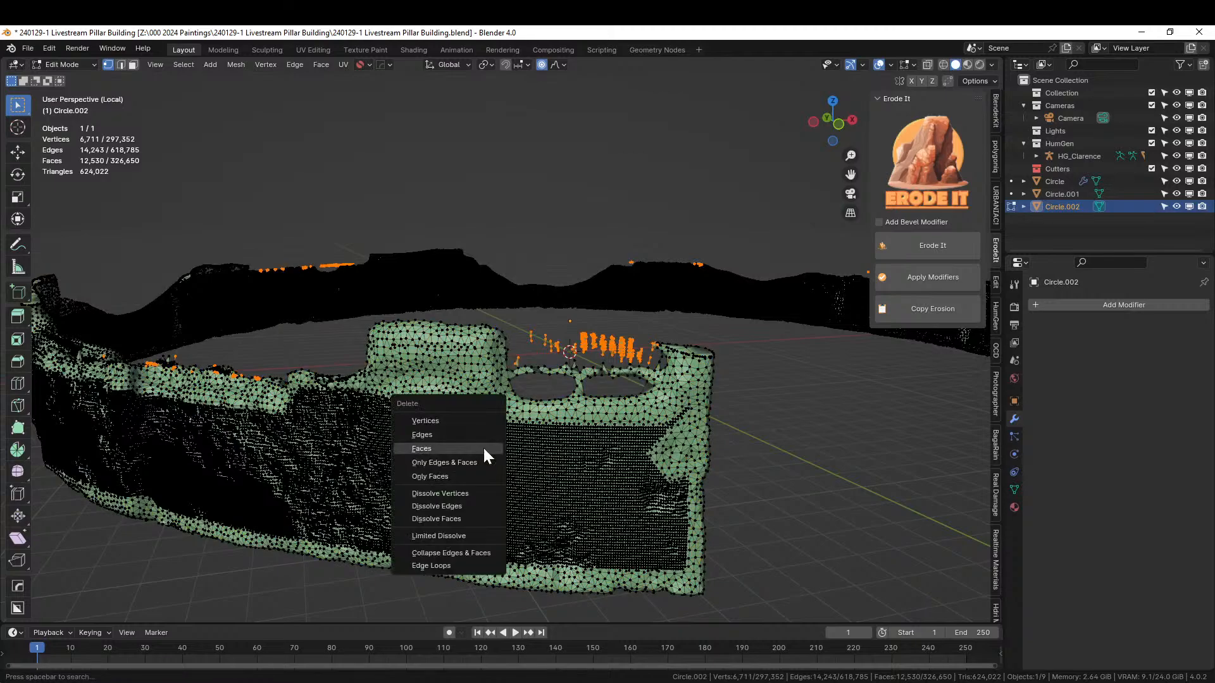
{"action": "left_click", "coordinate": [469, 413]}
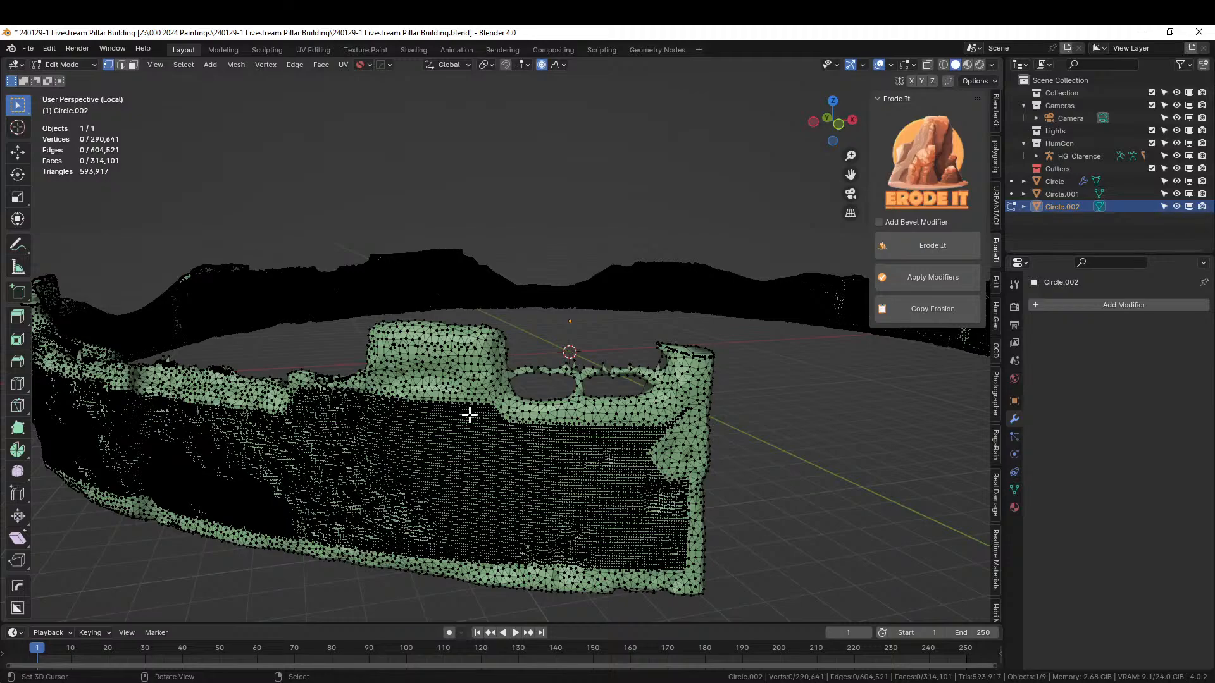
{"action": "middle_click_drag", "start_coordinate": [634, 482], "coordinate": [598, 476]}
{"action": "key", "text": "Tab"}
- Sharpen the ring wall with HardOps Ssharp at 30° sharpness and 60° auto smooth, and save the file
{"action": "scroll", "coordinate": [613, 492], "scroll_direction": "down", "scroll_amount": 4}
{"action": "scroll", "coordinate": [636, 491], "scroll_direction": "up", "scroll_amount": 5}
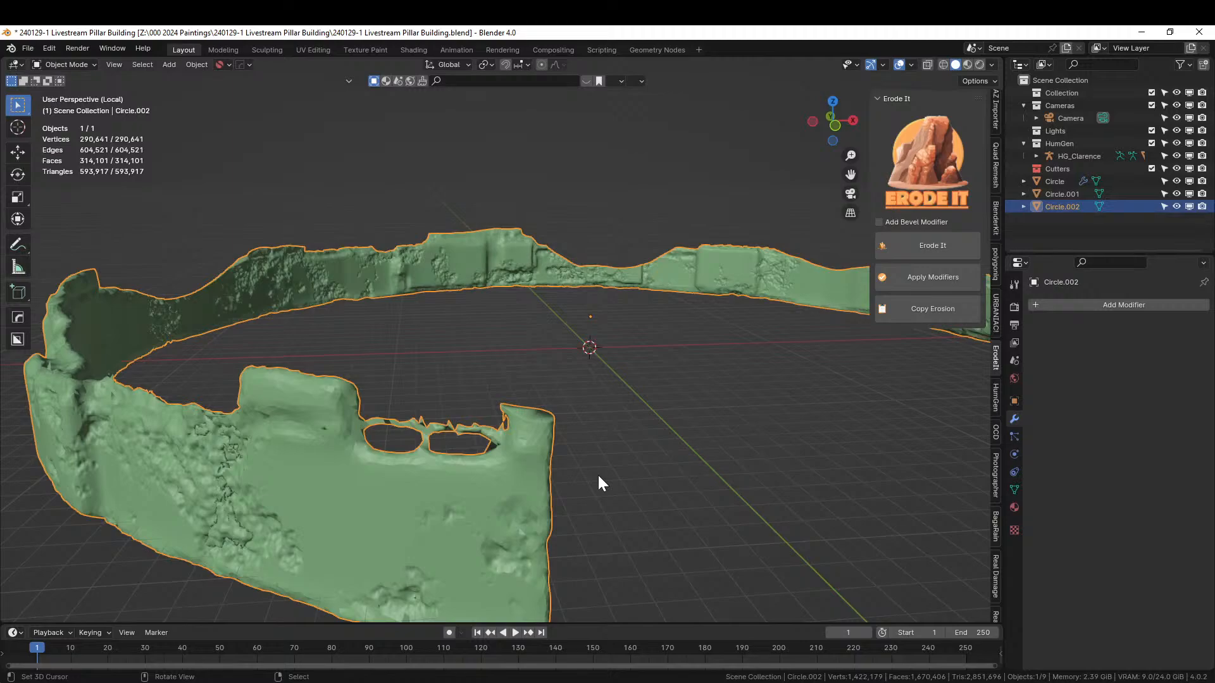
{"action": "middle_click_drag", "start_coordinate": [598, 475], "coordinate": [514, 418], "text": "shift"}
{"action": "scroll", "coordinate": [660, 450], "scroll_direction": "up", "scroll_amount": 4}
{"action": "scroll", "coordinate": [636, 441], "scroll_direction": "down", "scroll_amount": 5}
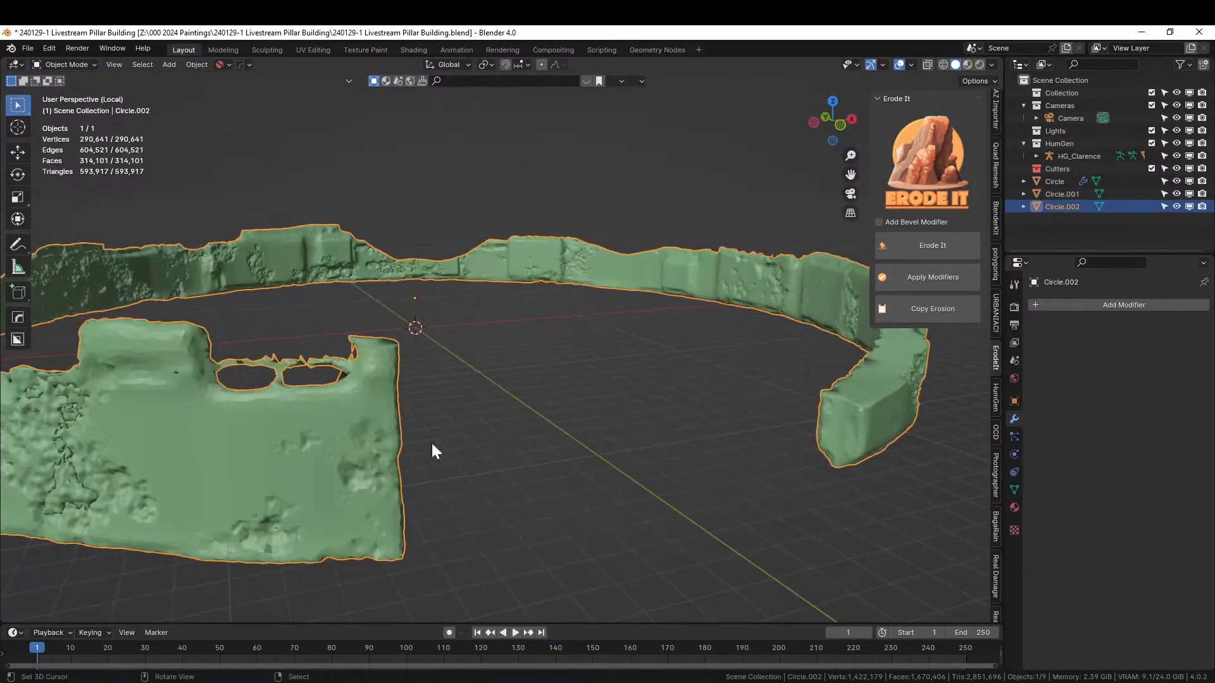
{"action": "key", "text": "q"}
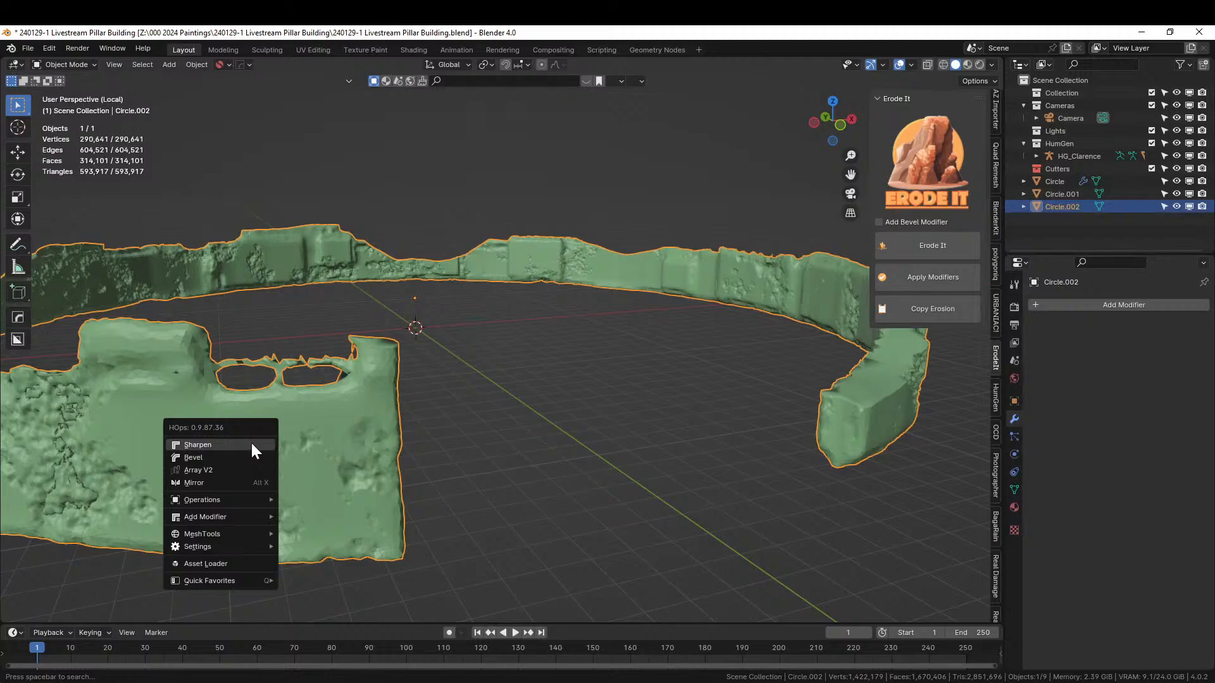
{"action": "left_click", "coordinate": [251, 444]}
{"action": "middle_click_drag", "start_coordinate": [366, 417], "coordinate": [312, 449]}
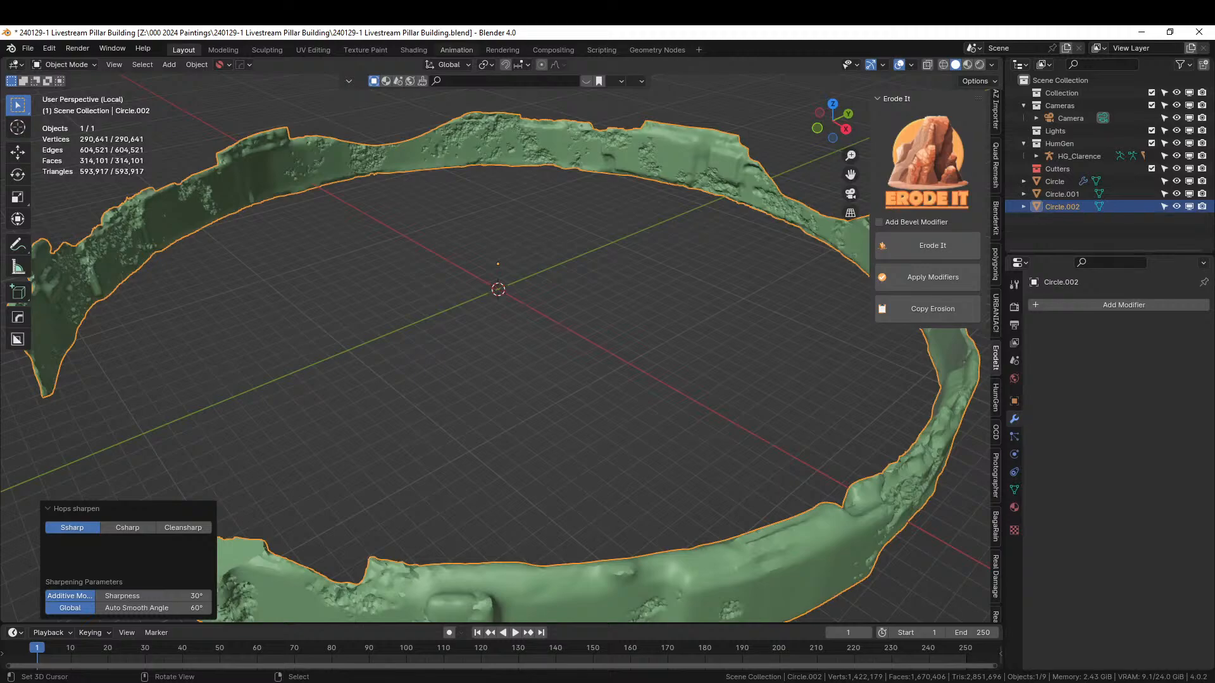
{"action": "middle_click_drag", "start_coordinate": [791, 442], "coordinate": [511, 317]}
{"action": "key", "text": "ctrl+s"}
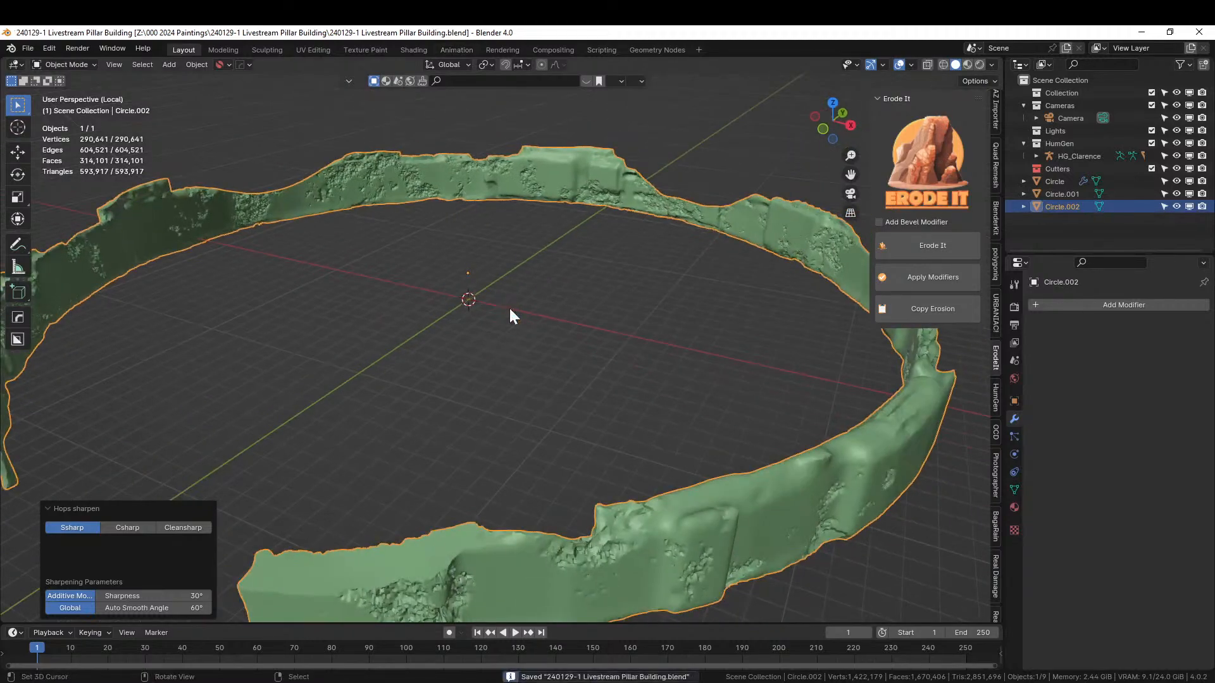
- Leave local view and examine the ring wall around the pillar building and terrain
{"action": "key", "text": "KP_Divide"}
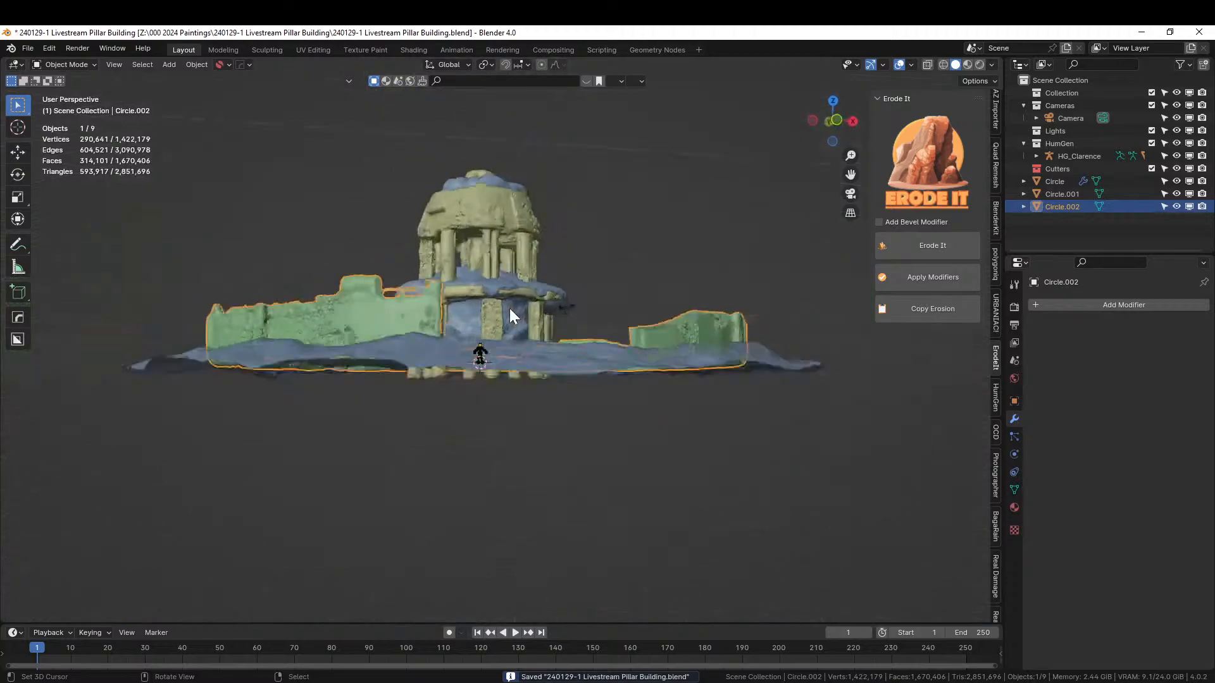
{"action": "scroll", "coordinate": [510, 309], "scroll_direction": "up", "scroll_amount": 5}
{"action": "middle_click_drag", "start_coordinate": [510, 309], "coordinate": [487, 257]}
{"action": "scroll", "coordinate": [437, 278], "scroll_direction": "up", "scroll_amount": 3}
{"action": "middle_click_drag", "start_coordinate": [413, 339], "coordinate": [592, 359]}
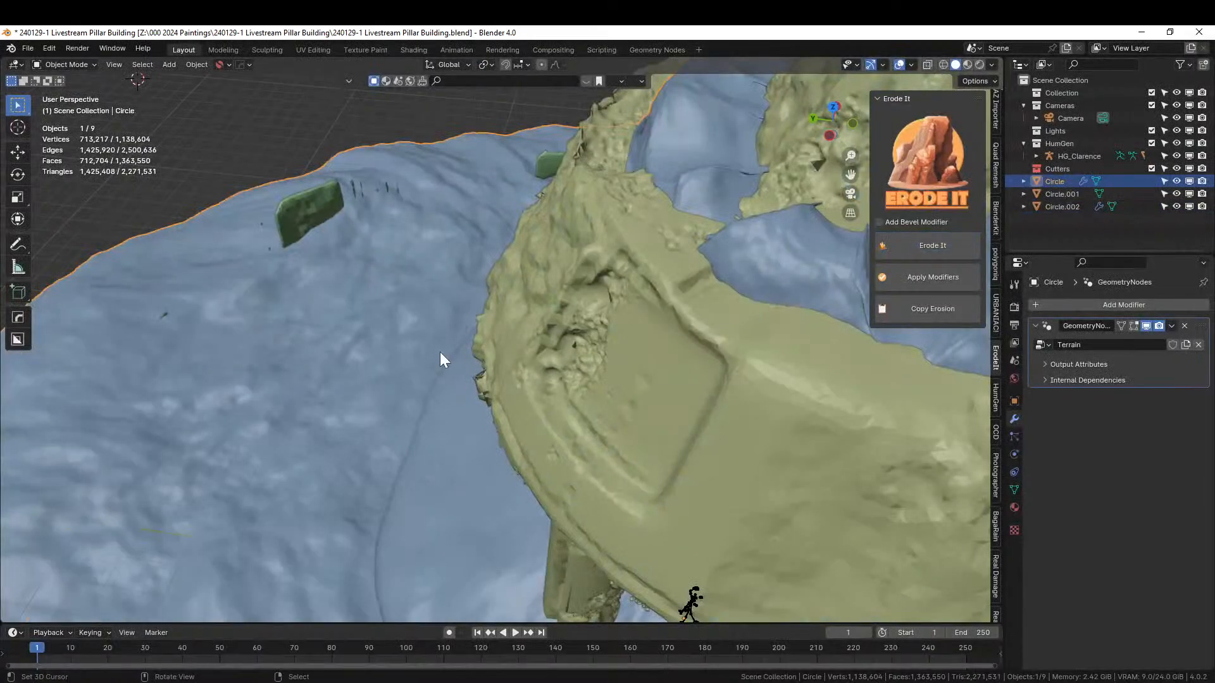
- Select the ring wall on the terrain, set its Erode It resolution to 5, and apply its erosion modifiers
{"action": "middle_click_drag", "start_coordinate": [441, 359], "coordinate": [987, 393]}
{"action": "left_click", "coordinate": [336, 215]}
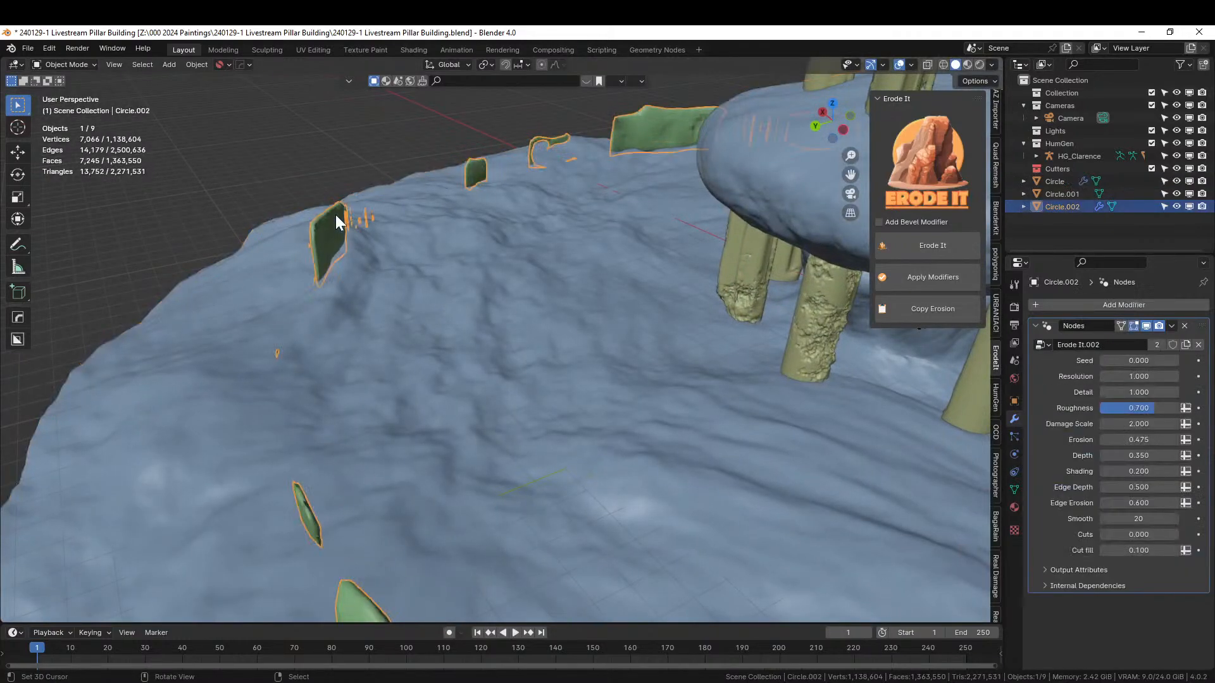
{"action": "left_click", "coordinate": [1132, 377]}
{"action": "type", "text": "5"}
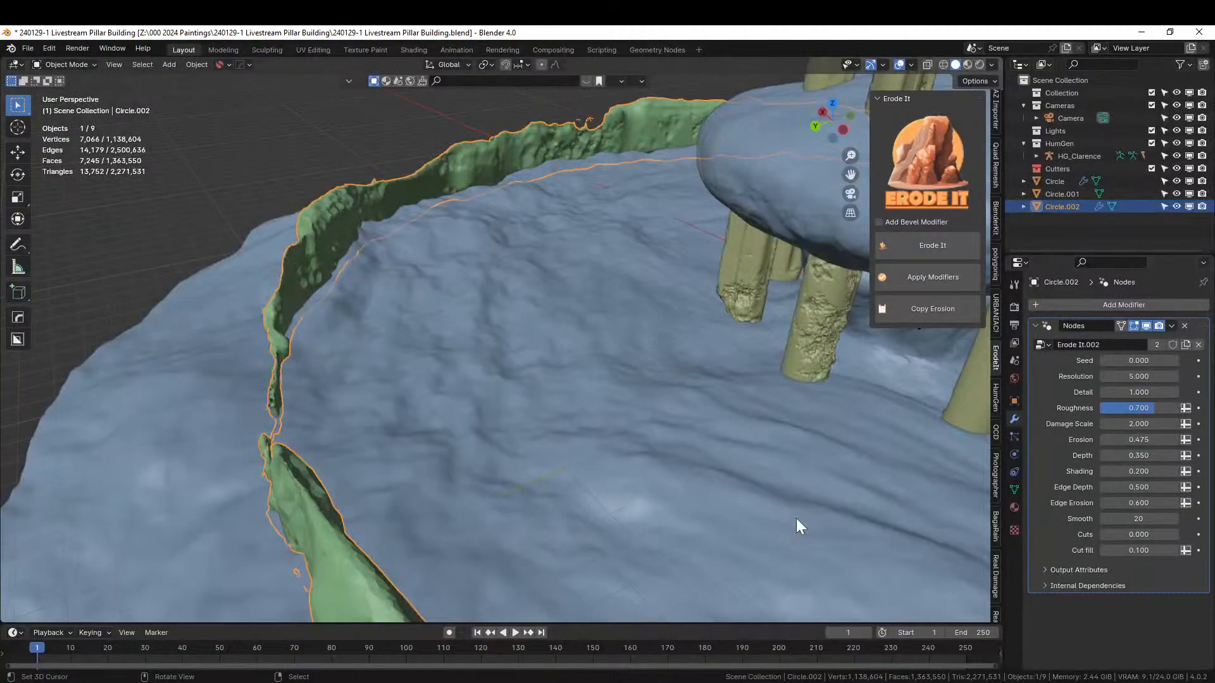
{"action": "middle_click_drag", "start_coordinate": [263, 307], "coordinate": [114, 370]}
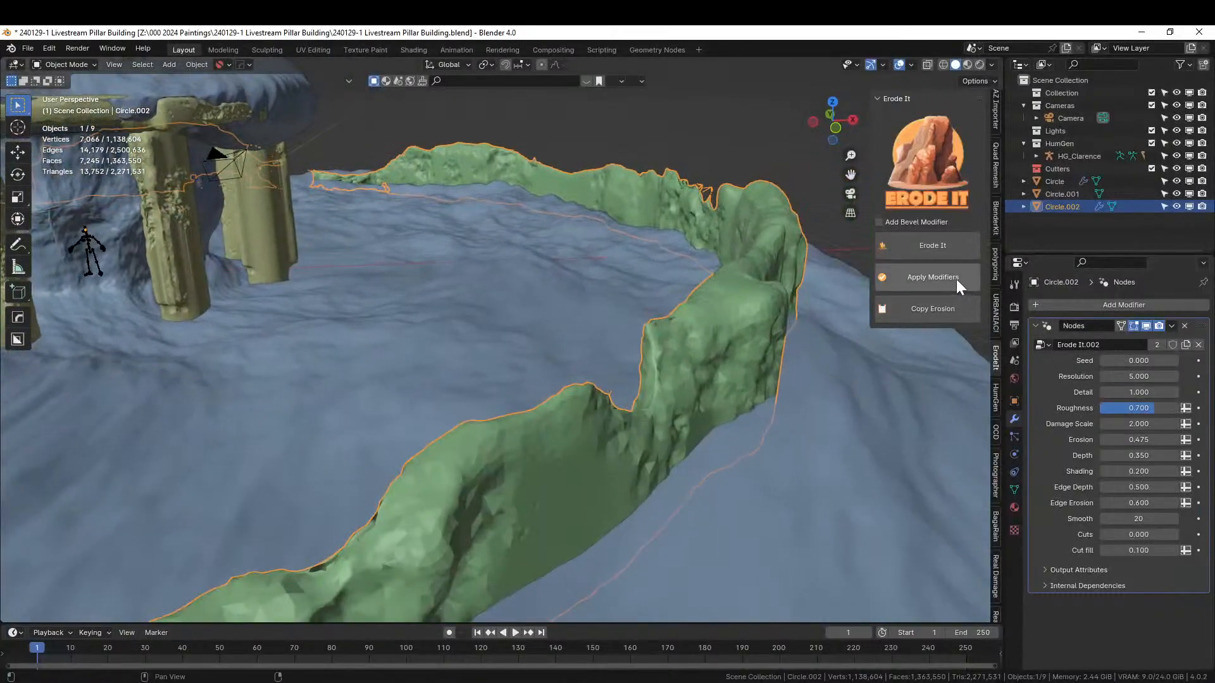
{"action": "left_click", "coordinate": [924, 280]}
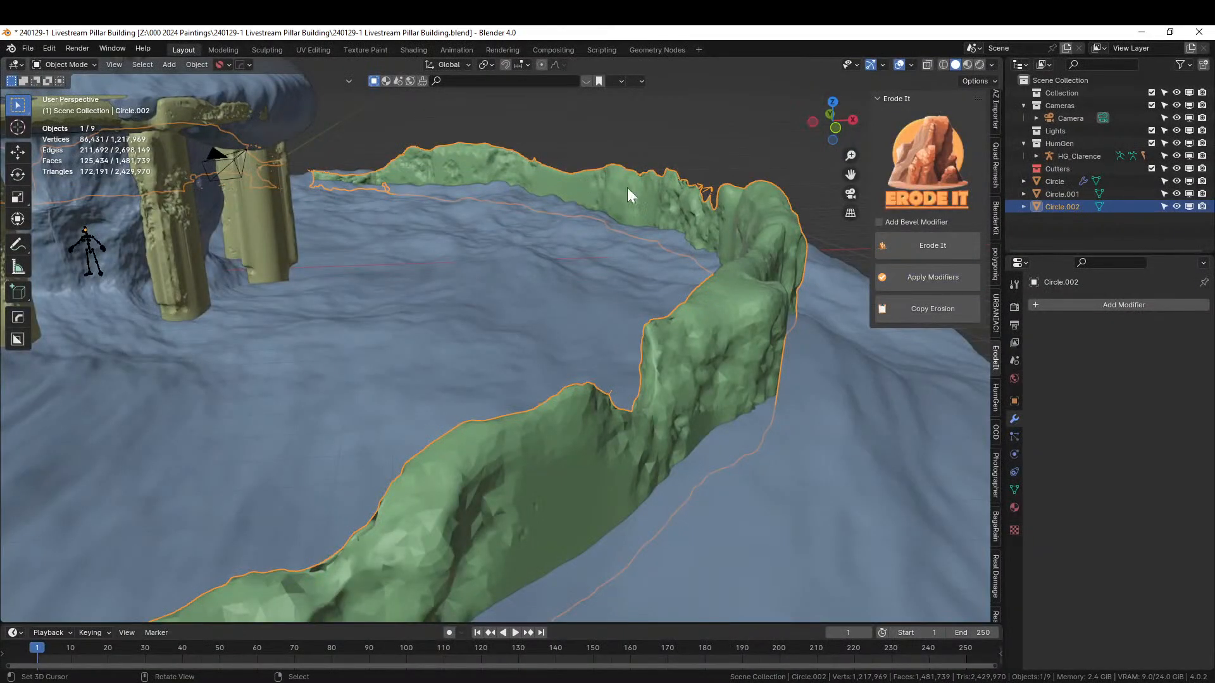
- Try a Decimate modifier on the higher-resolution ring wall and remove it
{"action": "middle_click_drag", "start_coordinate": [616, 409], "coordinate": [568, 439]}
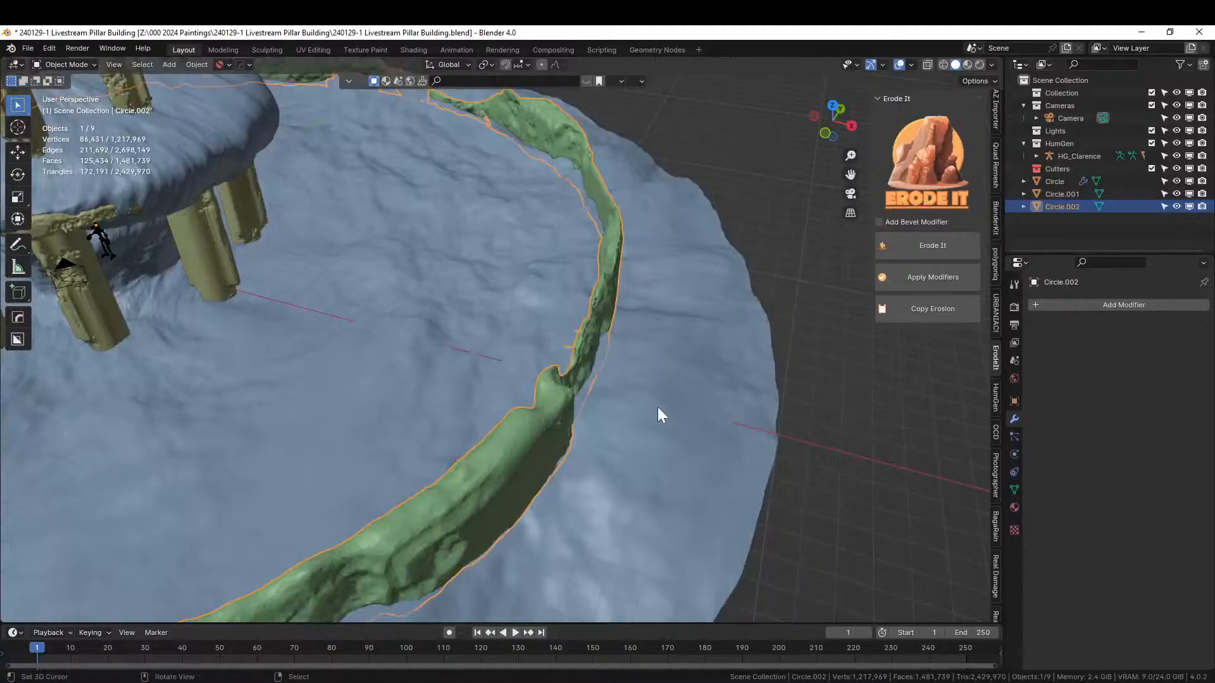
{"action": "left_click", "coordinate": [1095, 306]}
{"action": "mouse_move", "coordinate": [1094, 306]}
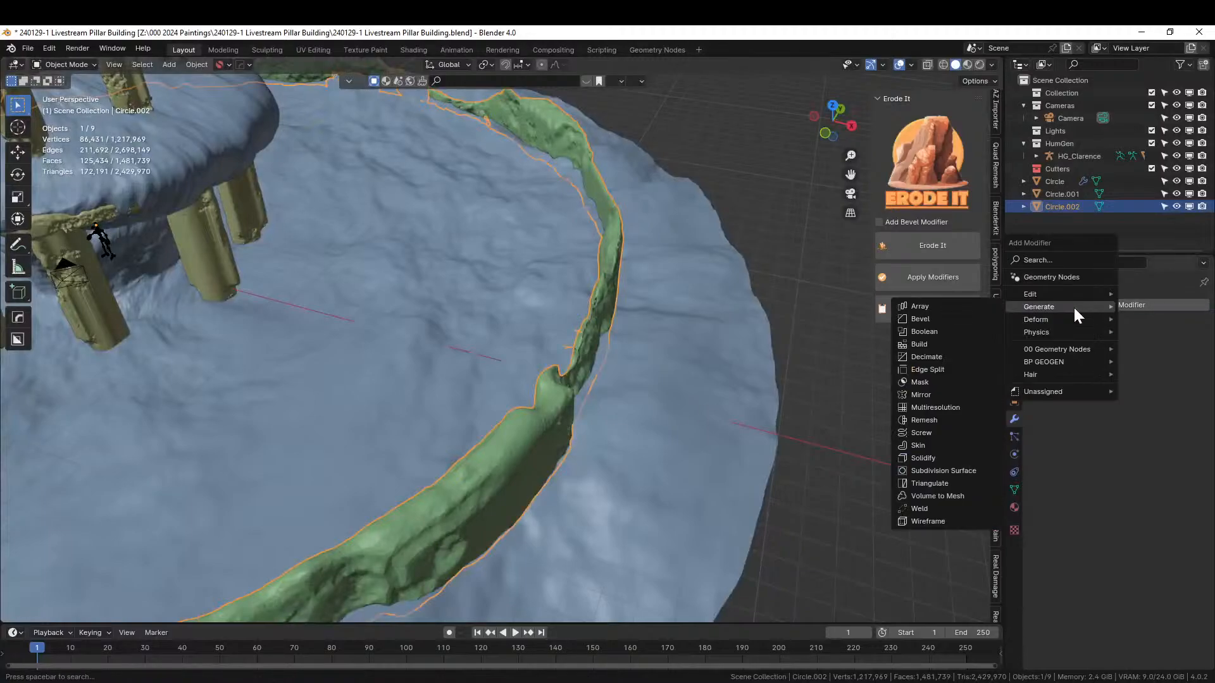
{"action": "left_click", "coordinate": [956, 358]}
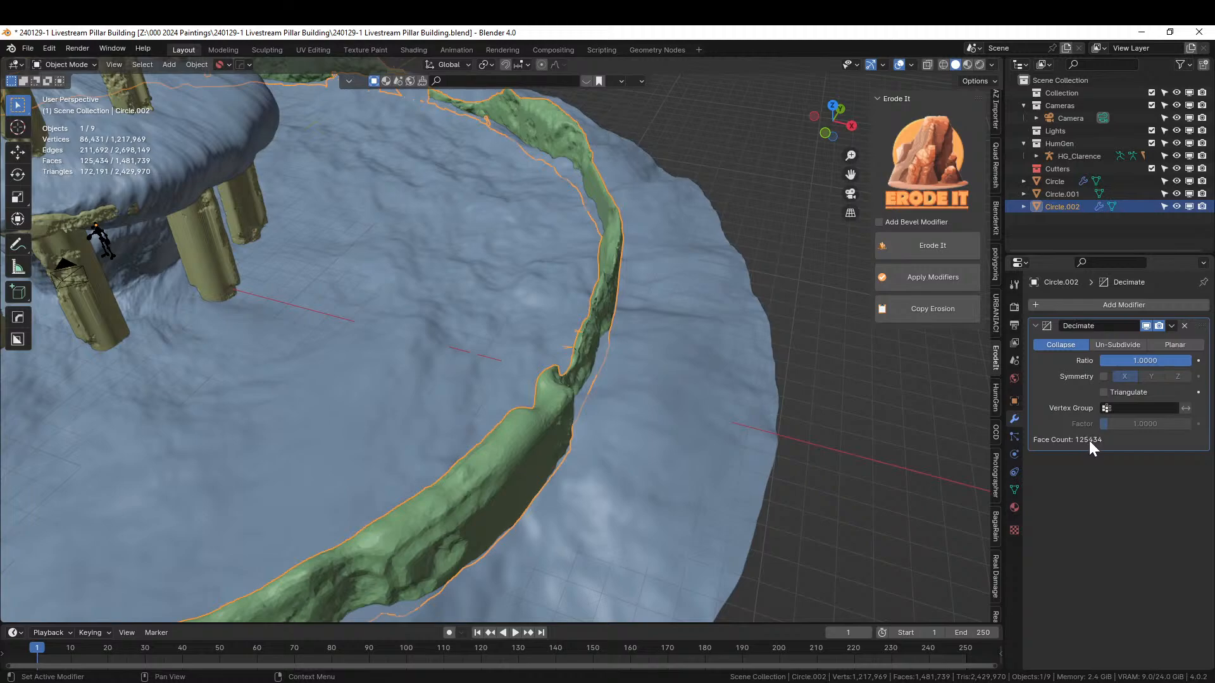
{"action": "left_click", "coordinate": [1185, 326]}
- Open the ring wall in Edit Mode with face selection, framing the separate wall pieces in front of the pillar building
{"action": "scroll", "coordinate": [528, 340], "scroll_direction": "down", "scroll_amount": 3}
{"action": "middle_click_drag", "start_coordinate": [528, 340], "coordinate": [583, 311]}
{"action": "scroll", "coordinate": [575, 310], "scroll_direction": "down", "scroll_amount": 3}
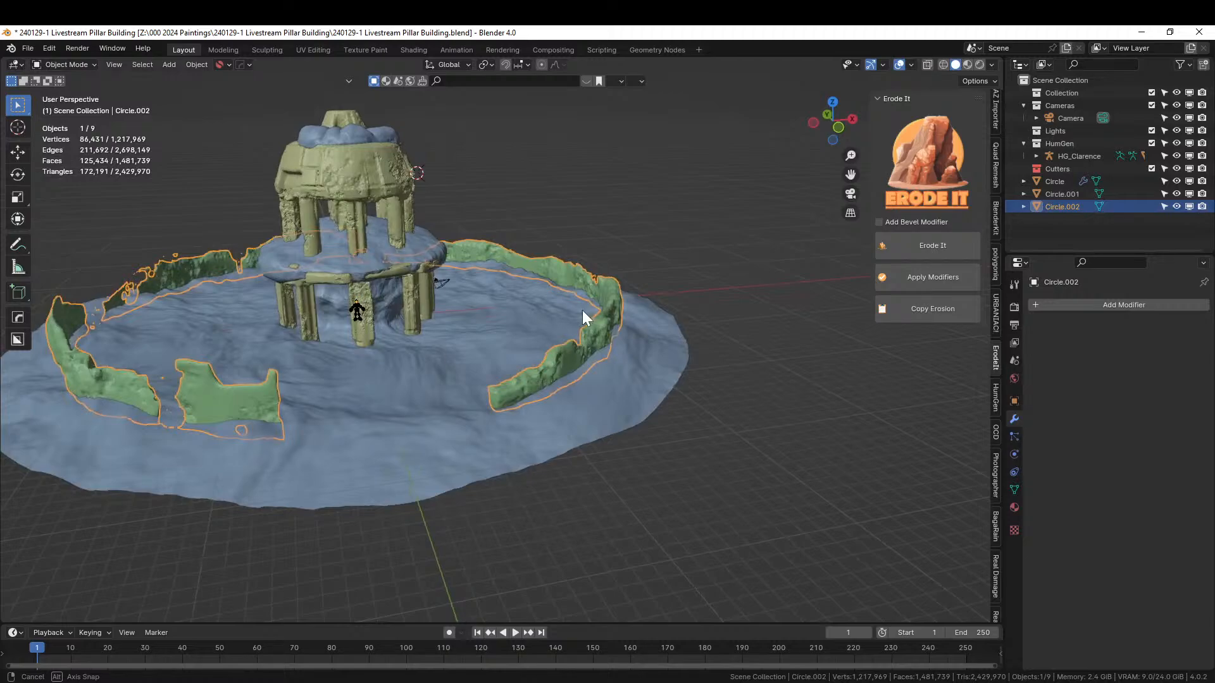
{"action": "middle_click_drag", "start_coordinate": [419, 339], "coordinate": [493, 355], "text": "shift"}
{"action": "scroll", "coordinate": [493, 355], "scroll_direction": "up", "scroll_amount": 4}
{"action": "middle_click_drag", "start_coordinate": [286, 455], "coordinate": [376, 430], "text": "shift"}
{"action": "right_click", "coordinate": [375, 431]}
{"action": "right_click", "coordinate": [378, 406]}
{"action": "key", "text": "Tab"}
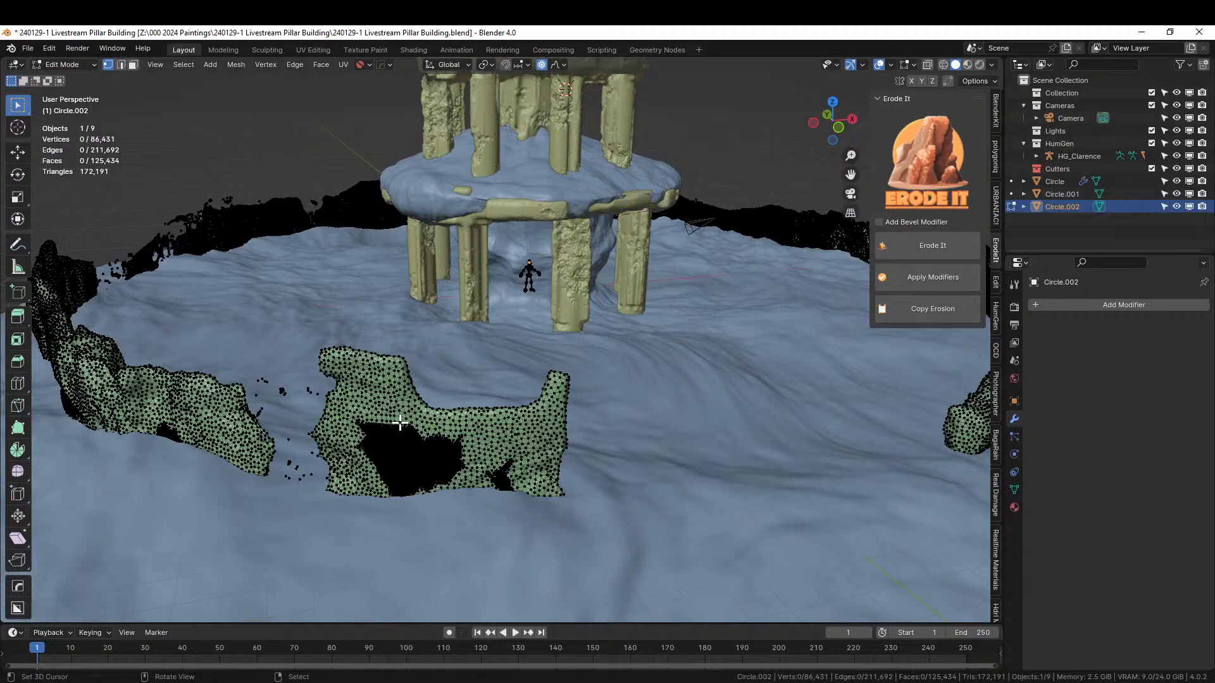
{"action": "key", "text": "3"}
- Select one face on each large separate section of the ring wall, going around the pillar building
{"action": "right_click", "coordinate": [399, 412]}
{"action": "right_click", "coordinate": [230, 403], "text": "shift"}
{"action": "right_click", "coordinate": [144, 256], "text": "shift"}
{"action": "right_click", "coordinate": [235, 231], "text": "shift"}
{"action": "right_click", "coordinate": [341, 212], "text": "shift"}
{"action": "middle_click_drag", "start_coordinate": [508, 268], "coordinate": [382, 352]}
{"action": "right_click", "coordinate": [407, 304], "text": "shift"}
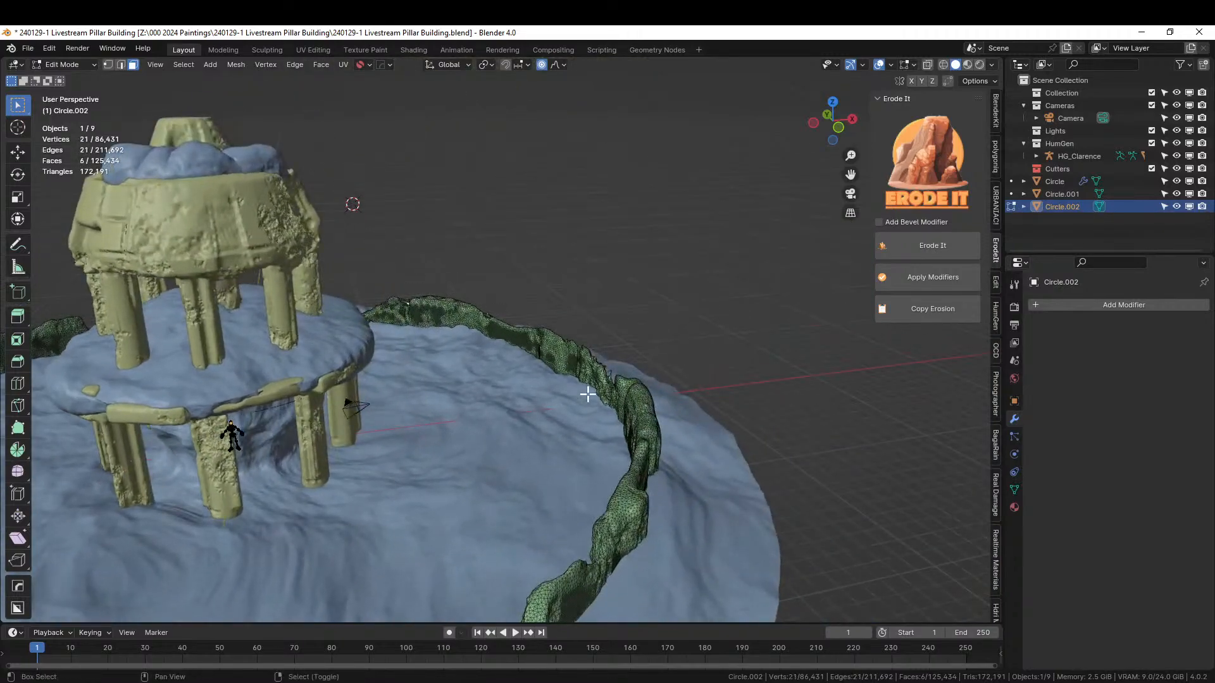
- Try inverting the face selection, undo it, and select all geometry linked to the picked wall faces, delimited by seam
{"action": "key", "text": "ctrl+i"}
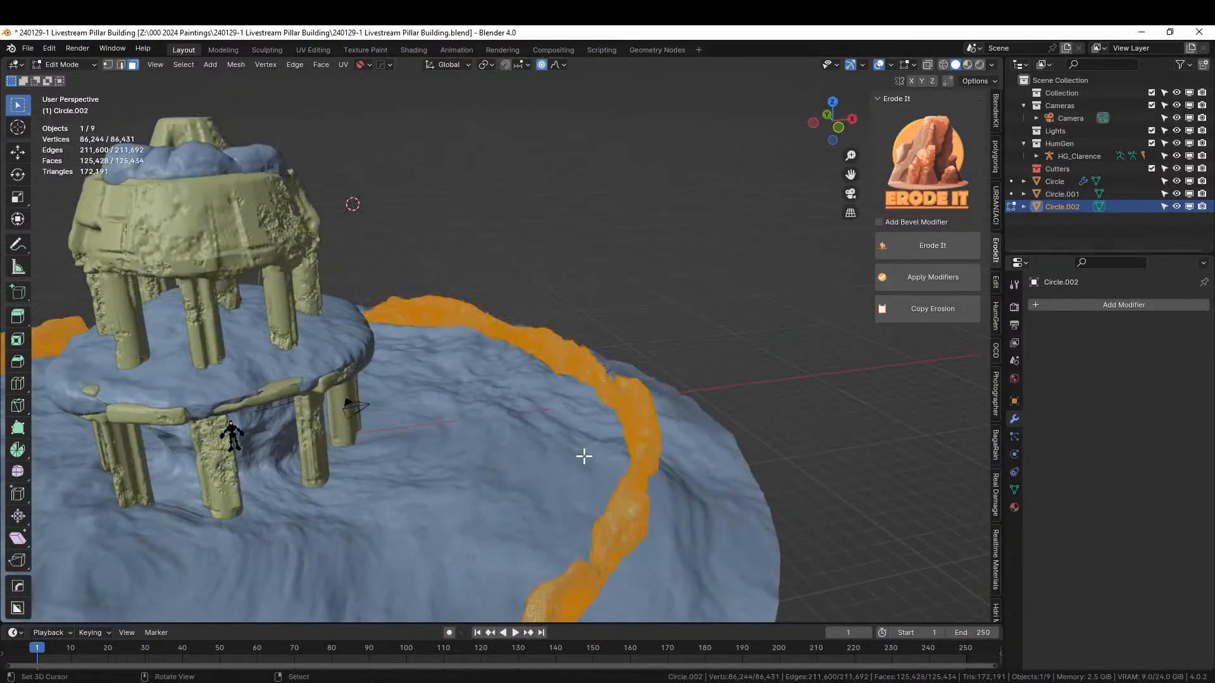
{"action": "scroll", "coordinate": [585, 455], "scroll_direction": "down", "scroll_amount": 6}
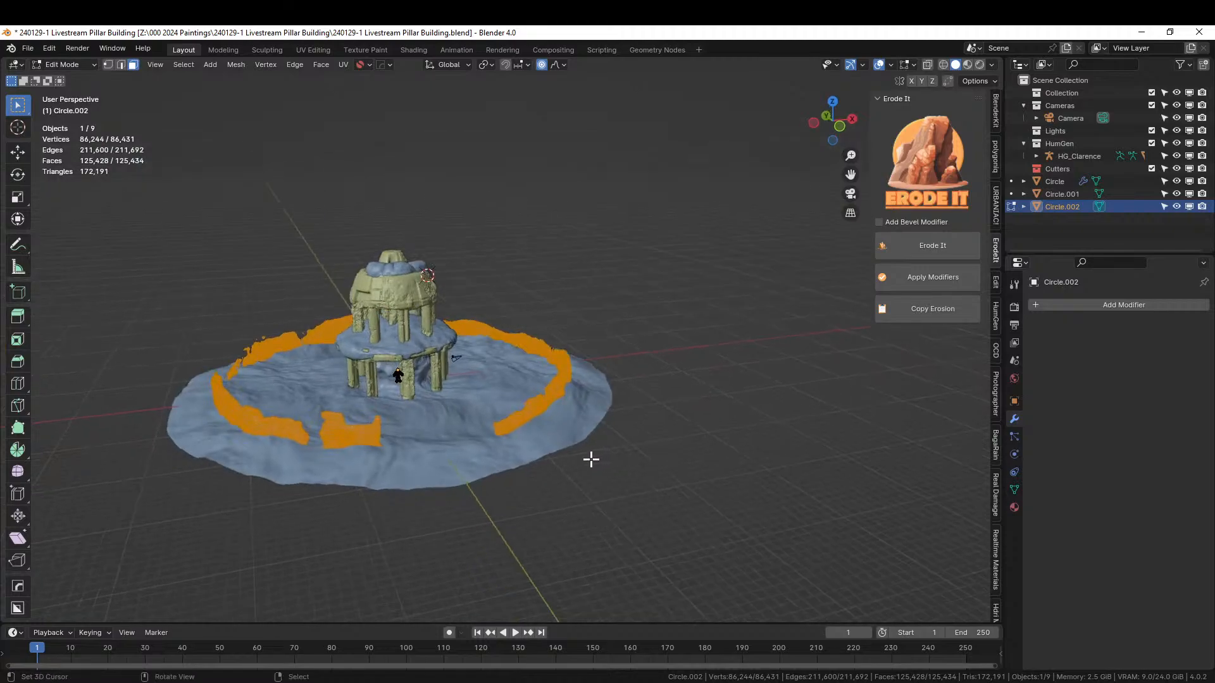
{"action": "key", "text": "ctrl+z"}
{"action": "key", "text": "ctrl+l"}
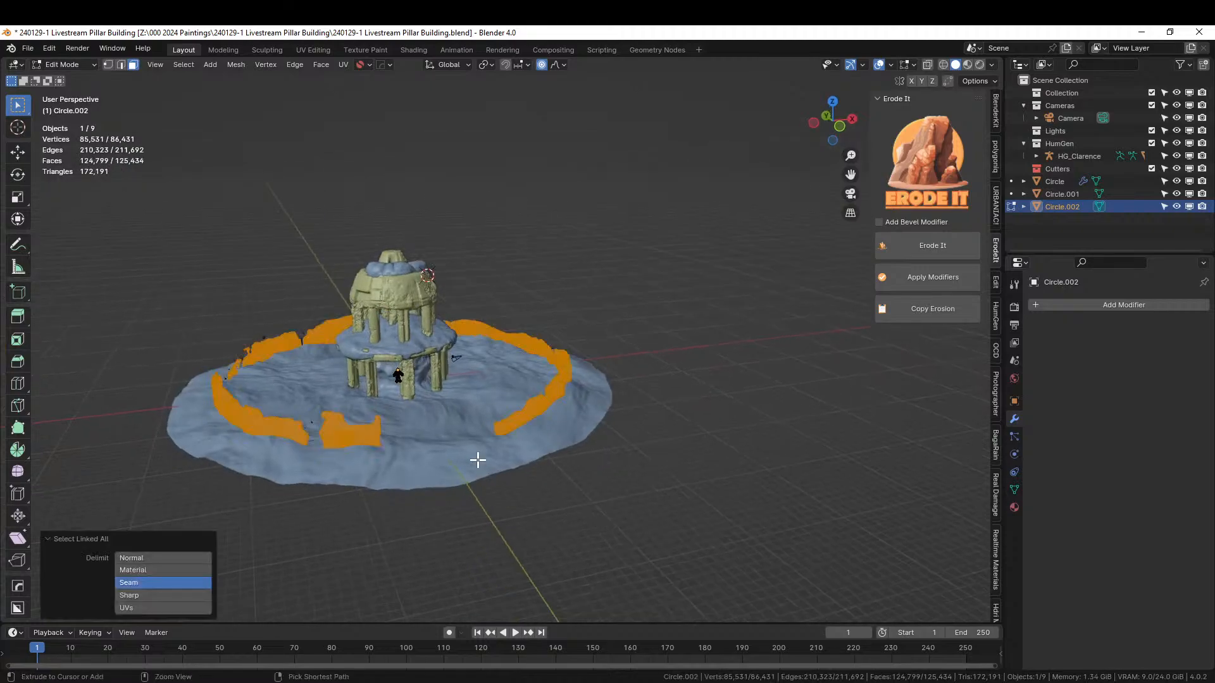
- Invert the linked selection of the ring wall mesh, delete the stray geometry and leave Edit Mode
{"action": "middle_click_drag", "start_coordinate": [298, 382], "coordinate": [361, 402]}
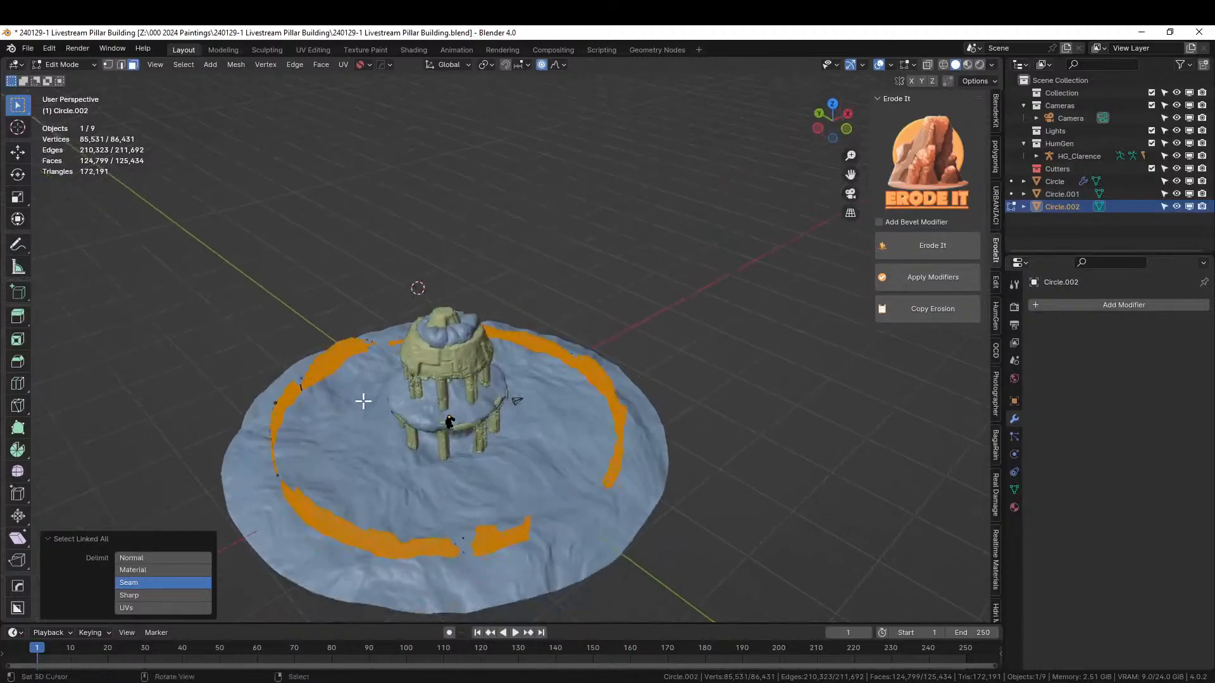
{"action": "key", "text": "ctrl+z"}
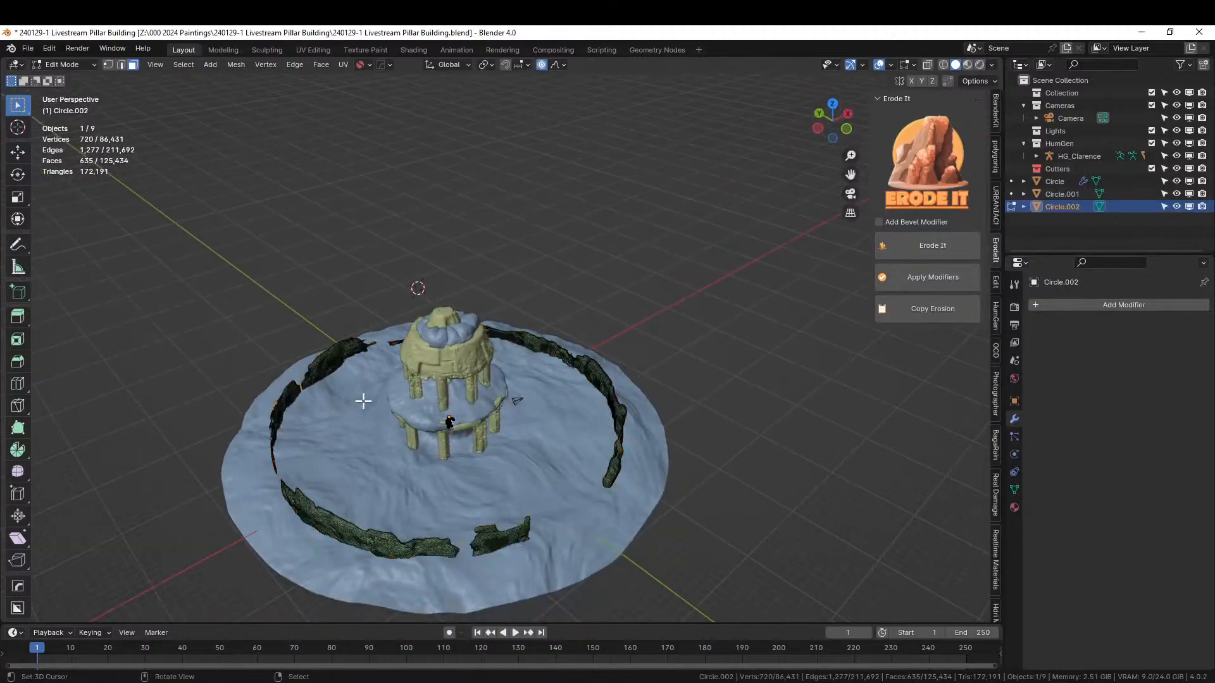
{"action": "key", "text": "x"}
{"action": "left_click", "coordinate": [353, 401]}
{"action": "middle_click_drag", "start_coordinate": [353, 401], "coordinate": [341, 387]}
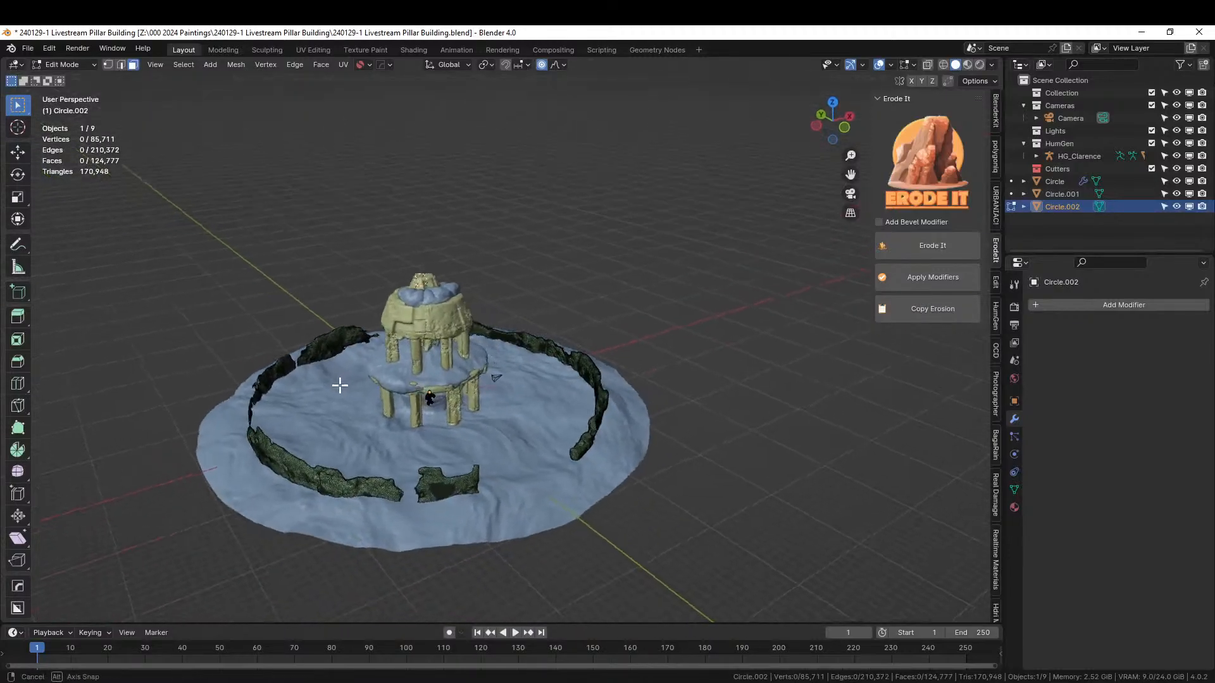
{"action": "key", "text": "Tab"}
- In the ring wall's mesh, select all geometry linked to the wall pieces around the front section
{"action": "scroll", "coordinate": [359, 371], "scroll_direction": "up", "scroll_amount": 7}
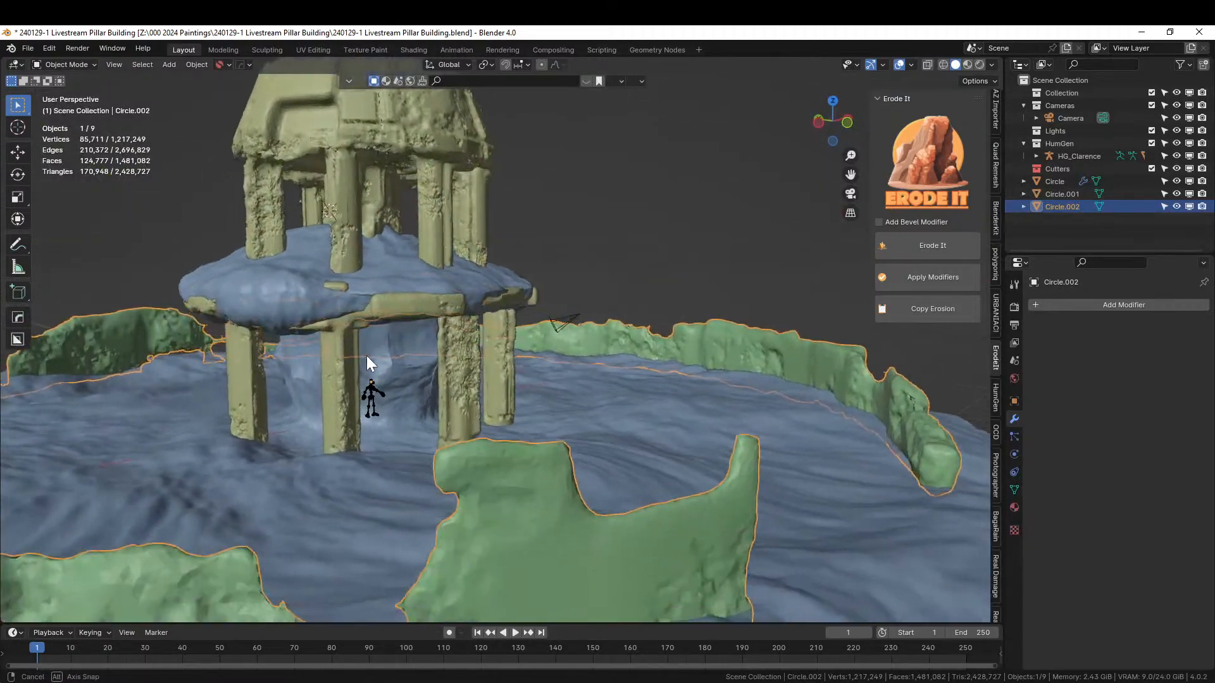
{"action": "scroll", "coordinate": [367, 356], "scroll_direction": "up", "scroll_amount": 8}
{"action": "middle_click_drag", "start_coordinate": [383, 343], "coordinate": [388, 338], "text": "shift"}
{"action": "key", "text": "Tab"}
{"action": "key", "text": "Tab"}
{"action": "key", "text": "Tab"}
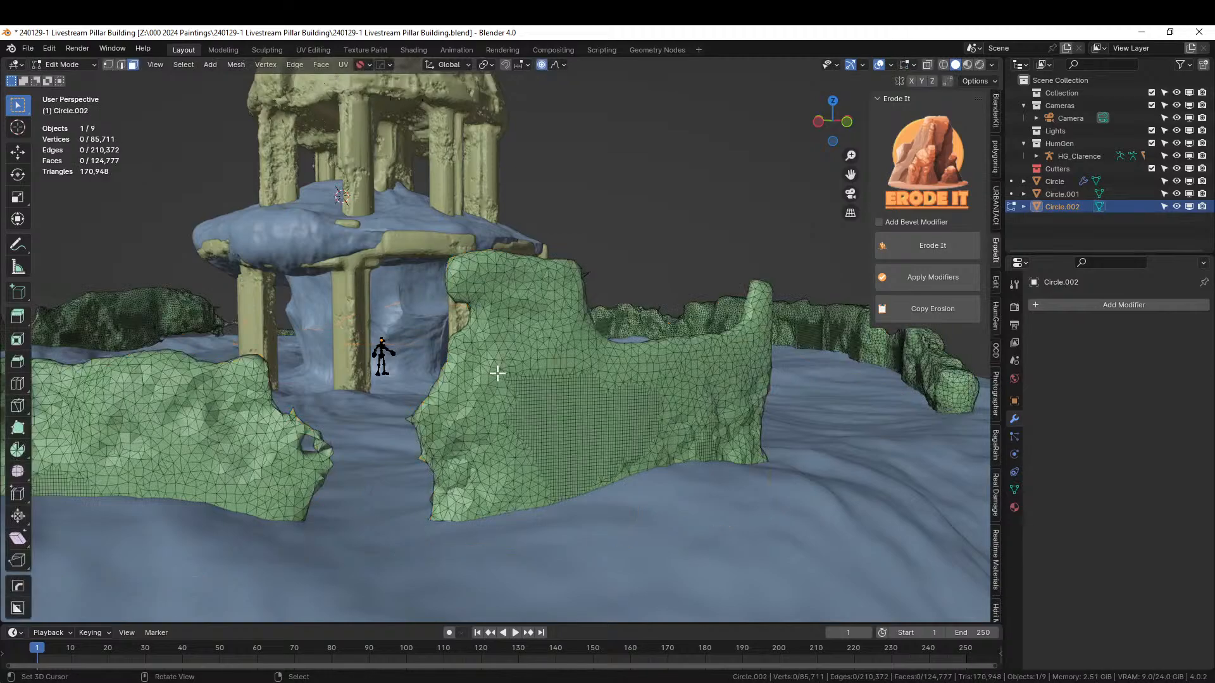
{"action": "left_click", "coordinate": [525, 373]}
{"action": "right_click", "coordinate": [258, 439], "text": "shift"}
{"action": "right_click", "coordinate": [147, 301], "text": "shift"}
{"action": "key", "text": "ctrl+l"}
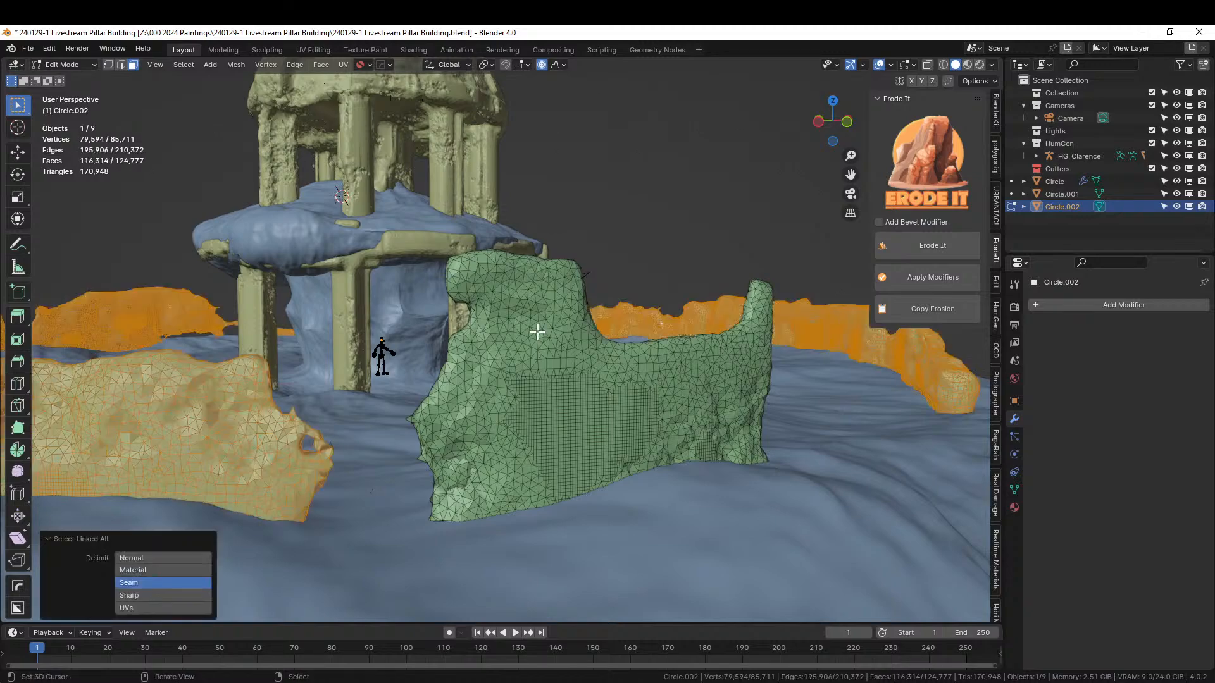
- Add the linked front wall section to the selection in vertex mode, then invert the selection and delete the loose vertices
{"action": "key", "text": "1"}
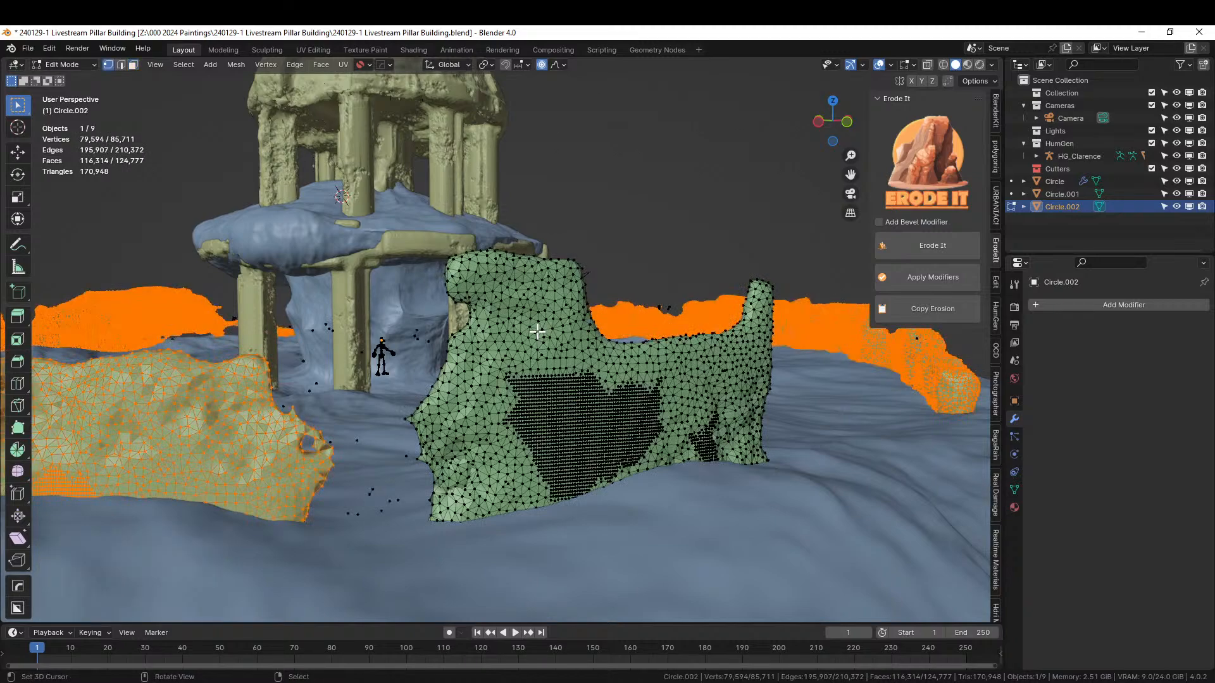
{"action": "right_click", "coordinate": [509, 373], "text": "shift"}
{"action": "key", "text": "ctrl+l"}
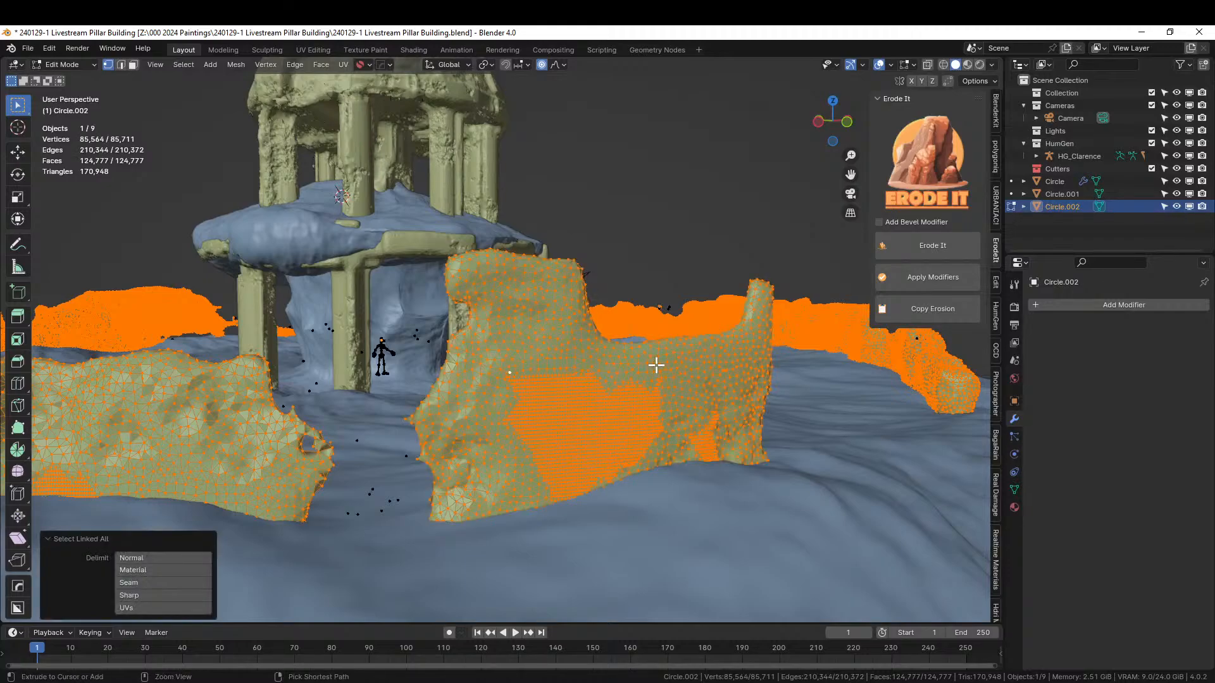
{"action": "key", "text": "ctrl+i"}
{"action": "key", "text": "x"}
{"action": "left_click", "coordinate": [655, 365]}
{"action": "middle_click_drag", "start_coordinate": [656, 366], "coordinate": [593, 403]}
{"action": "key", "text": "Tab"}
- Save the scene and examine the pillar building and surrounding wall from several angles
{"action": "middle_click_drag", "start_coordinate": [489, 416], "coordinate": [724, 296]}
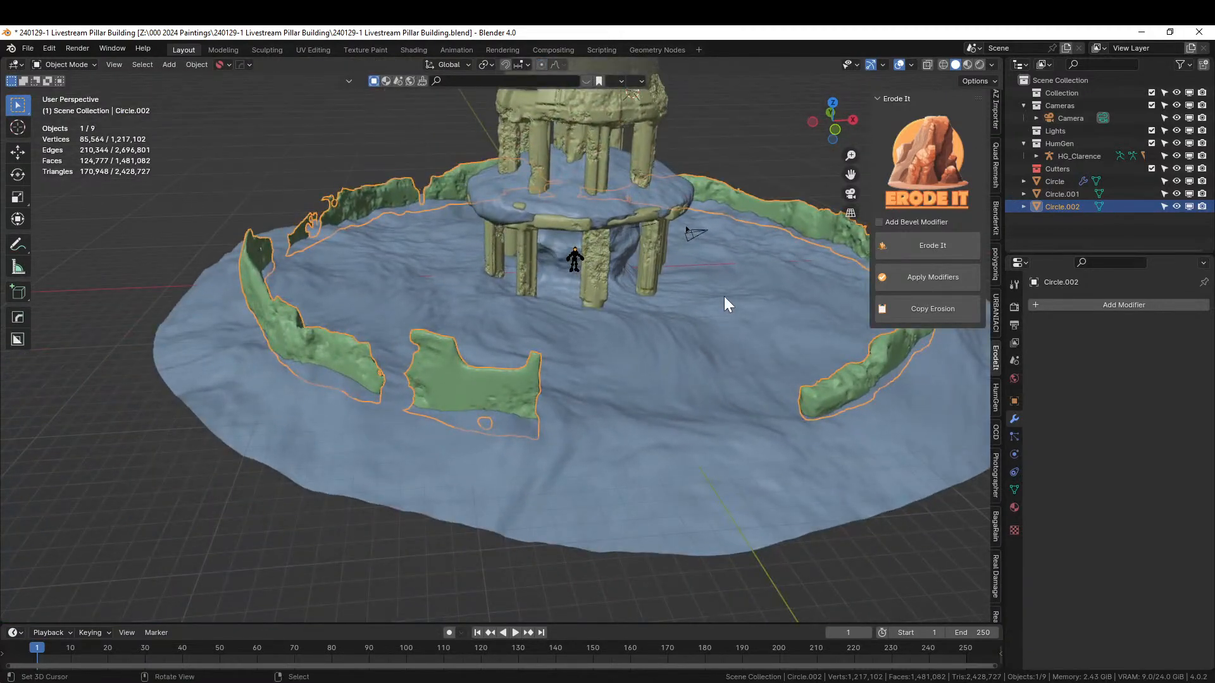
{"action": "middle_click_drag", "start_coordinate": [389, 242], "coordinate": [379, 393]}
{"action": "key", "text": "ctrl+s"}
{"action": "scroll", "coordinate": [378, 393], "scroll_direction": "down", "scroll_amount": 3}
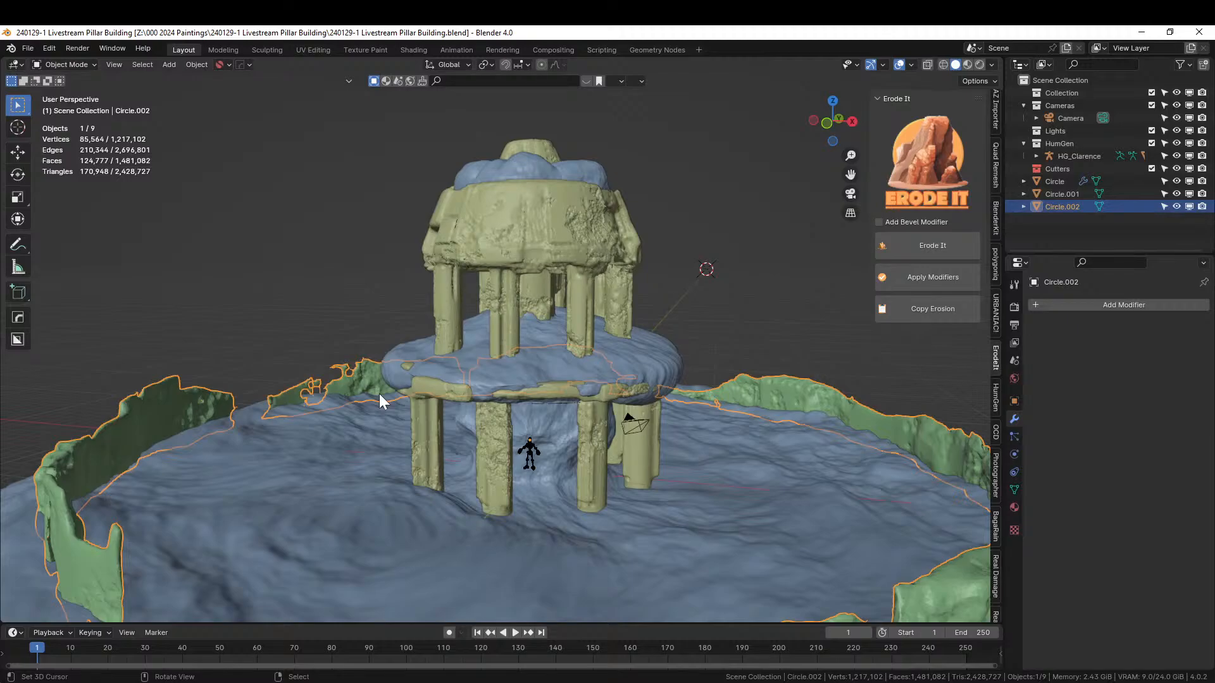
{"action": "middle_click_drag", "start_coordinate": [382, 413], "coordinate": [727, 377]}
{"action": "scroll", "coordinate": [727, 377], "scroll_direction": "up", "scroll_amount": 4}
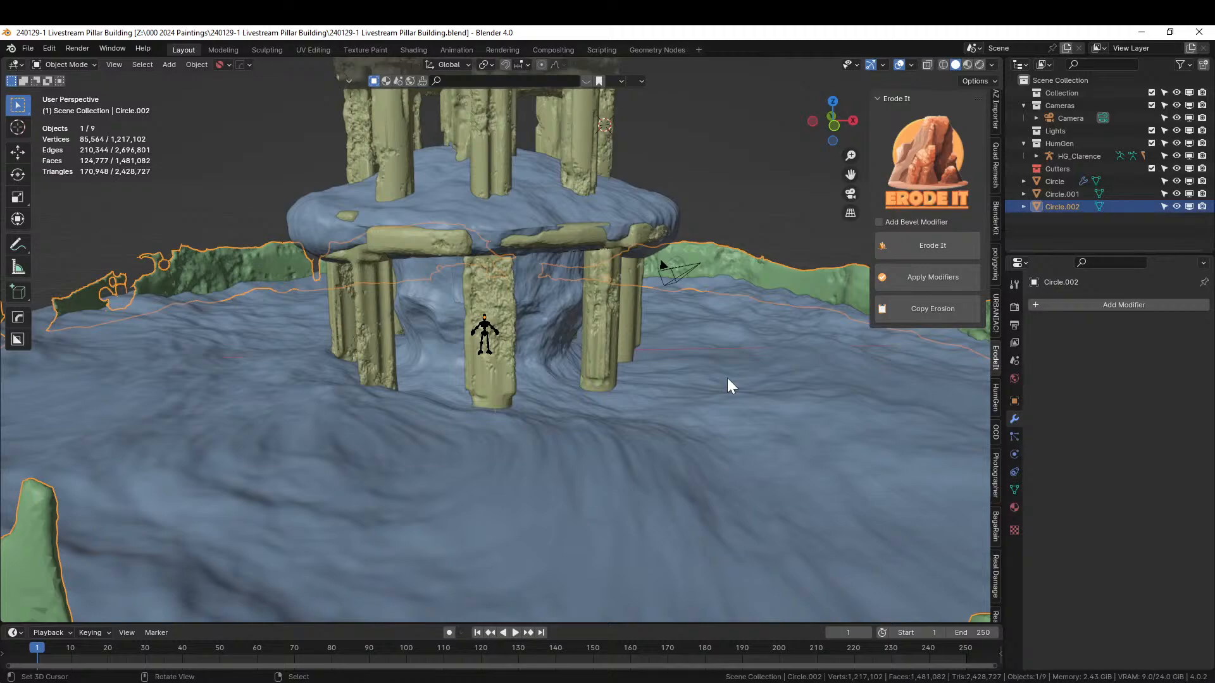
{"action": "middle_click_drag", "start_coordinate": [590, 333], "coordinate": [536, 436]}
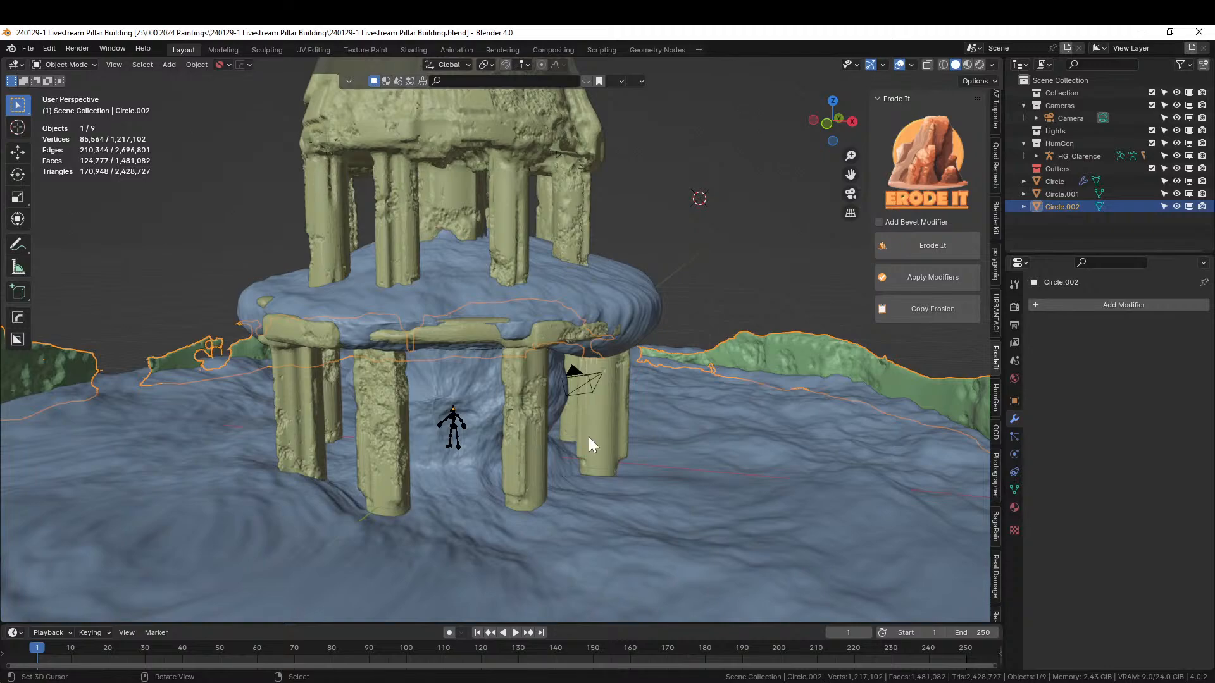
{"action": "middle_click_drag", "start_coordinate": [588, 436], "coordinate": [638, 427]}
{"action": "scroll", "coordinate": [638, 426], "scroll_direction": "up", "scroll_amount": 2}
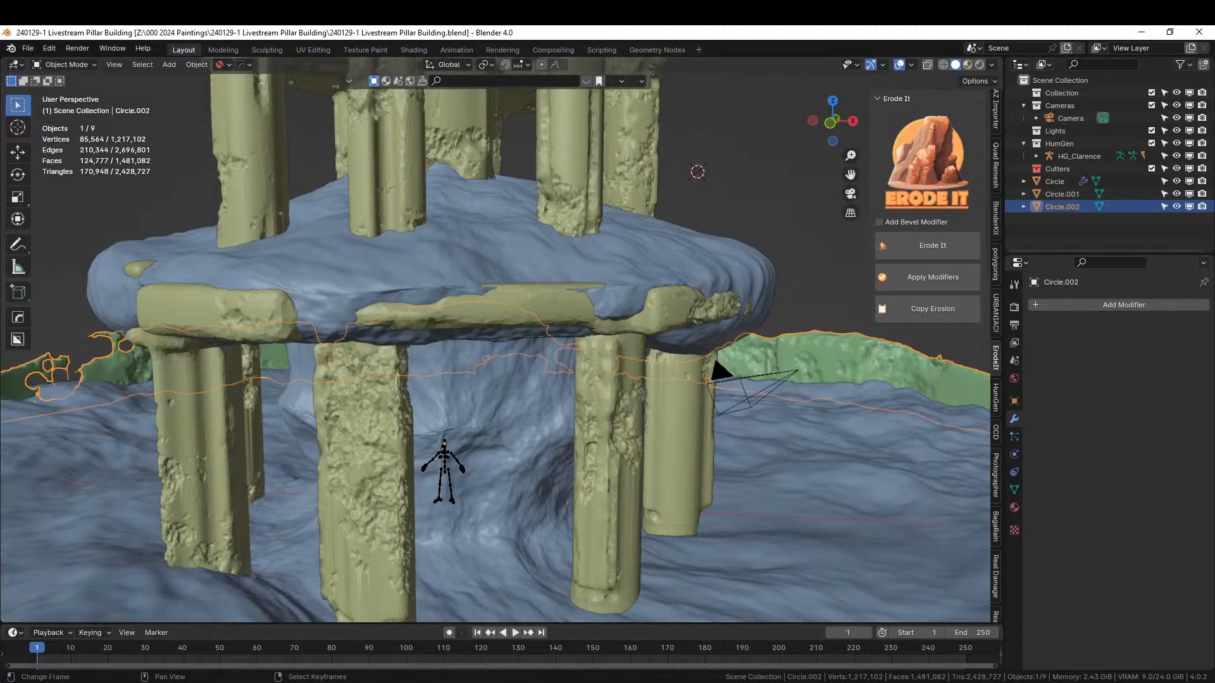
- Switch to the 240127-1 Weapons window and open KB3D_Favelas-Native.blend from E:\00 3D ASSETS, filtering the folder by "fav"
{"action": "left_click", "coordinate": [529, 651]}
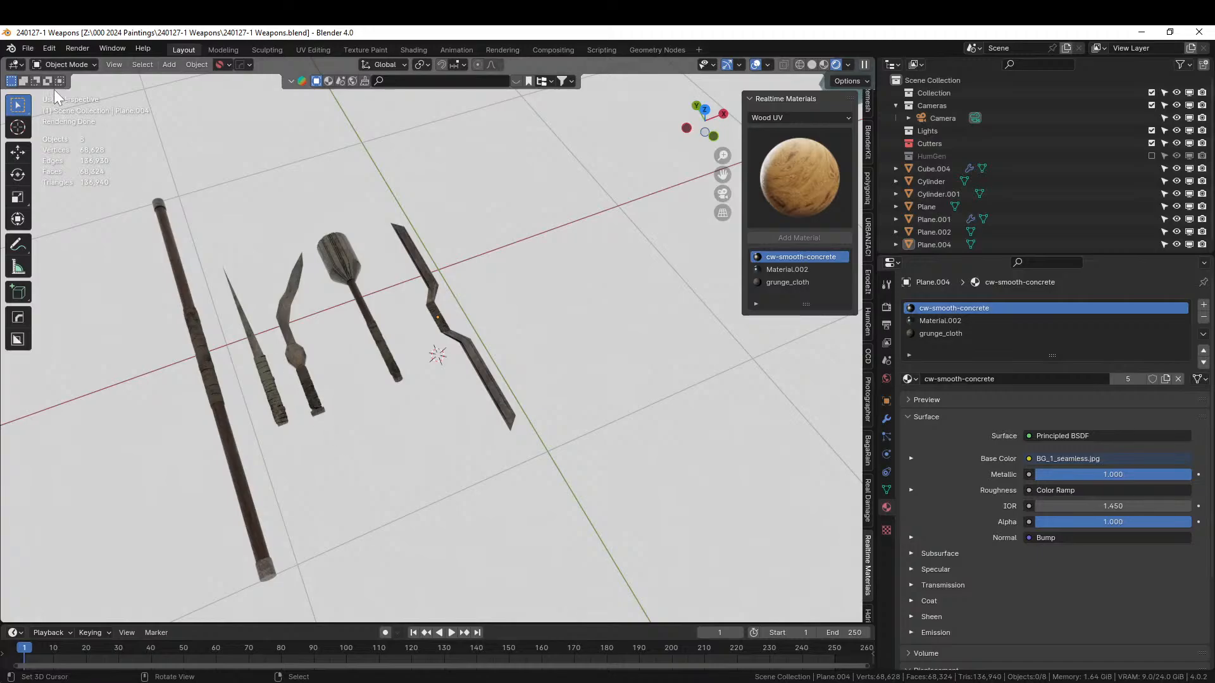
{"action": "scroll", "coordinate": [358, 362], "scroll_direction": "up", "scroll_amount": 8}
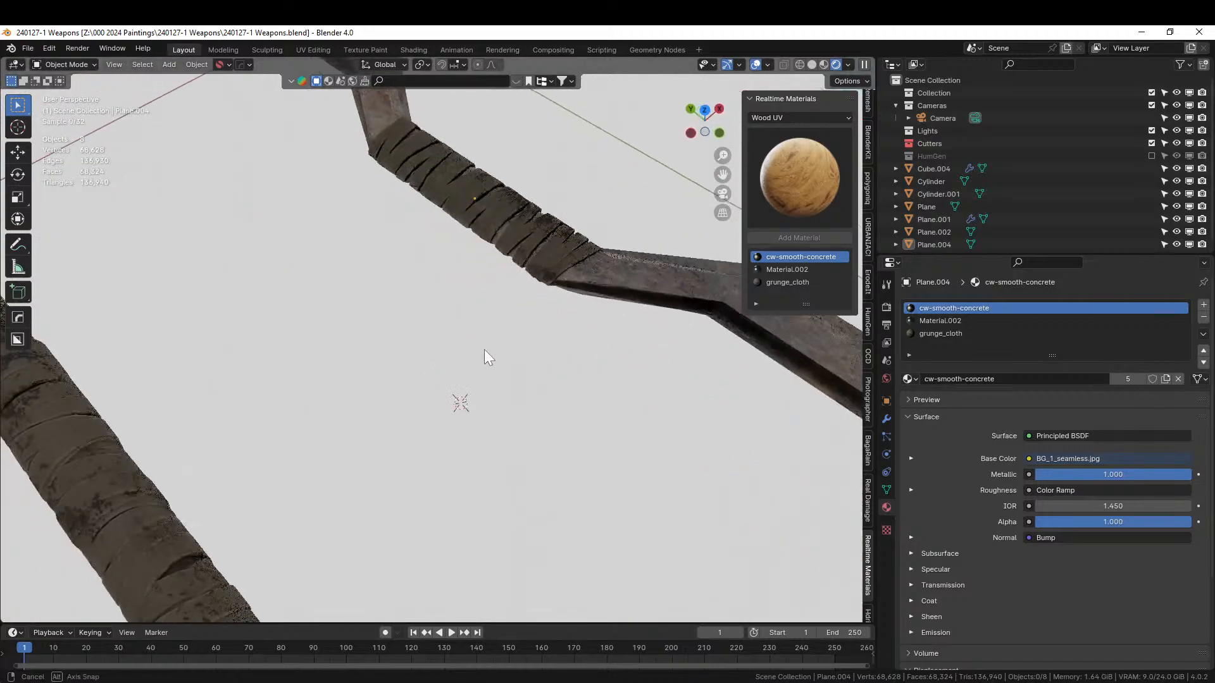
{"action": "middle_click_drag", "start_coordinate": [364, 428], "coordinate": [531, 433]}
{"action": "left_click", "coordinate": [28, 49]}
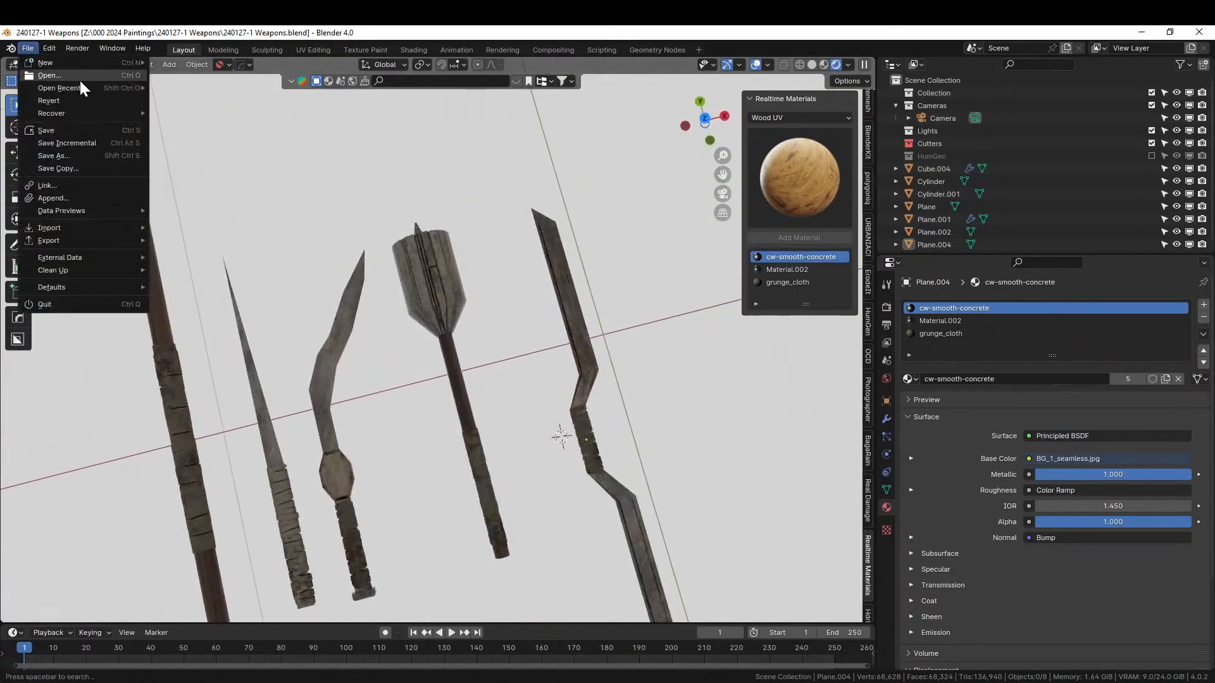
{"action": "left_click", "coordinate": [69, 75]}
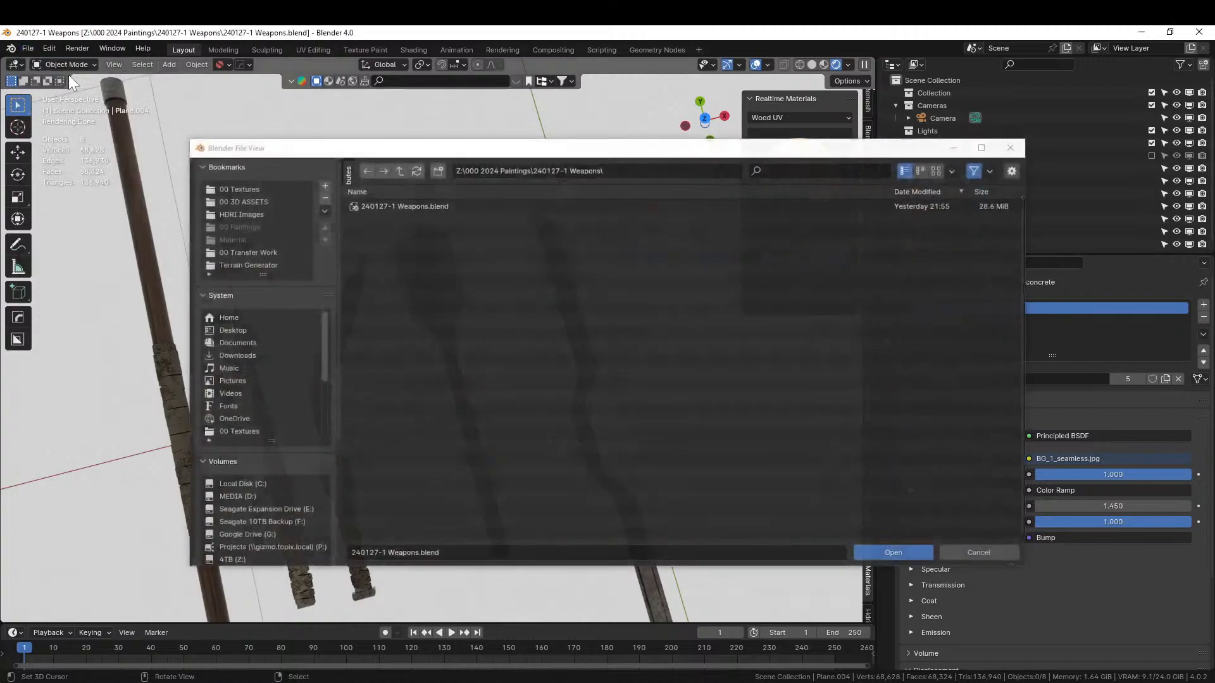
{"action": "left_click", "coordinate": [261, 509]}
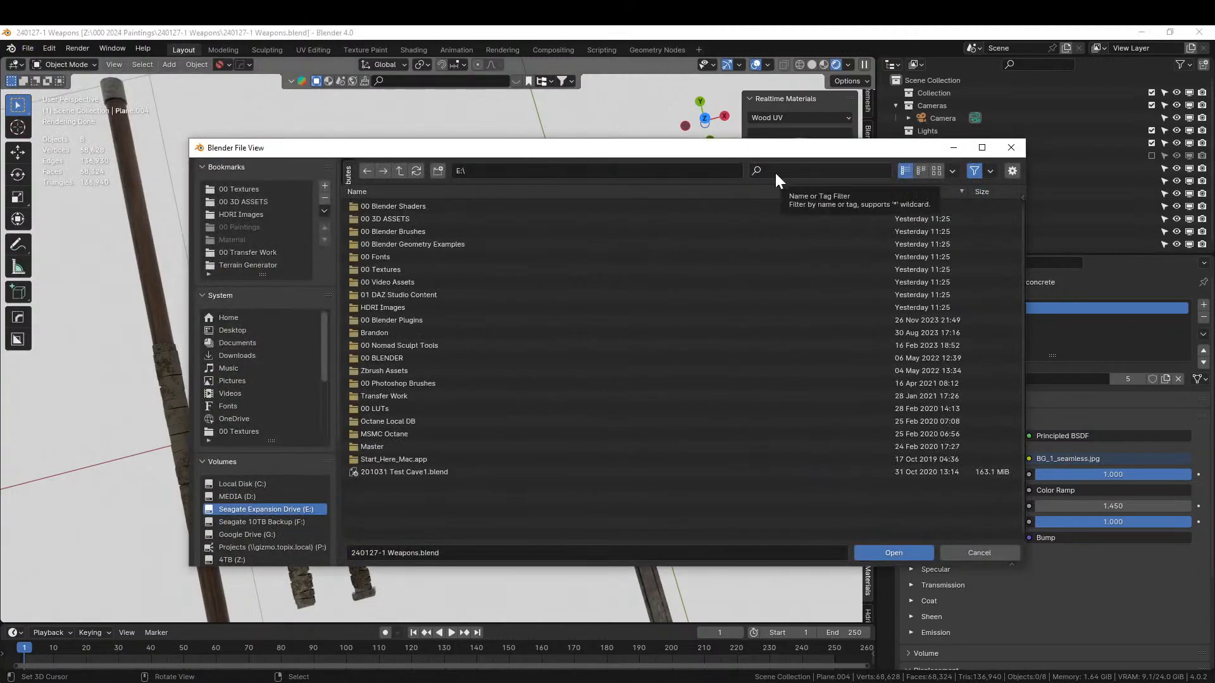
{"action": "double_click", "coordinate": [386, 219]}
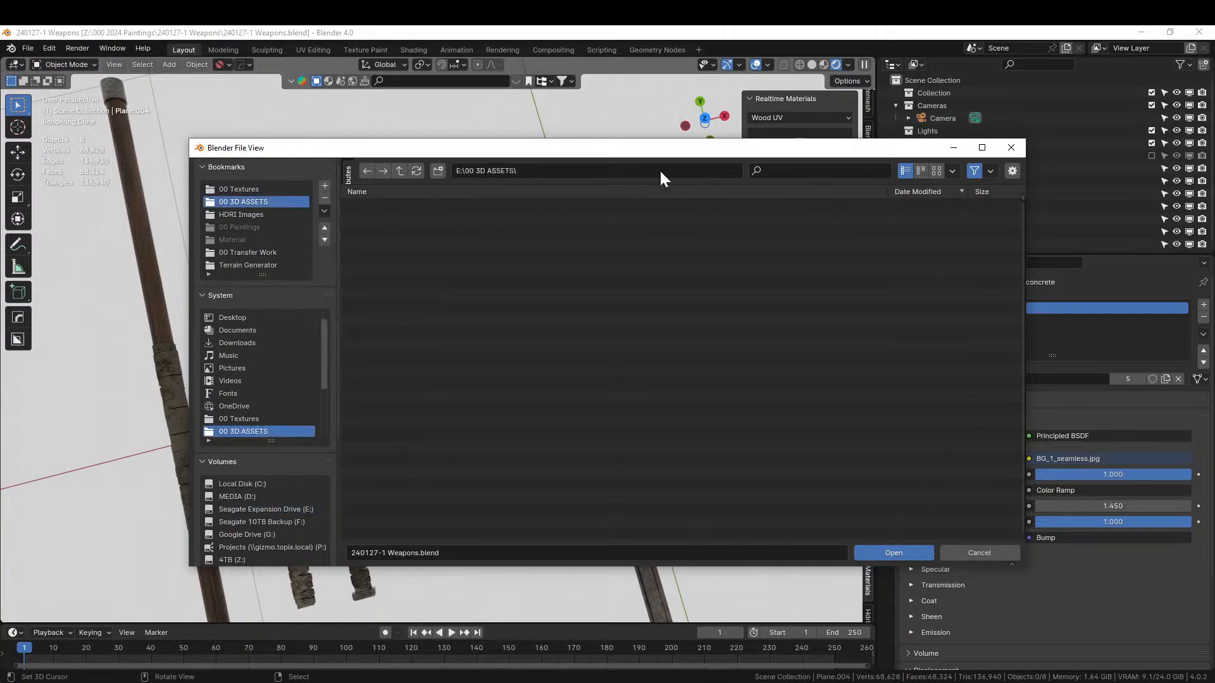
{"action": "left_click", "coordinate": [783, 172]}
{"action": "type", "text": "fav"}
{"action": "double_click", "coordinate": [364, 205]}
{"action": "double_click", "coordinate": [351, 206]}
{"action": "double_click", "coordinate": [370, 219]}
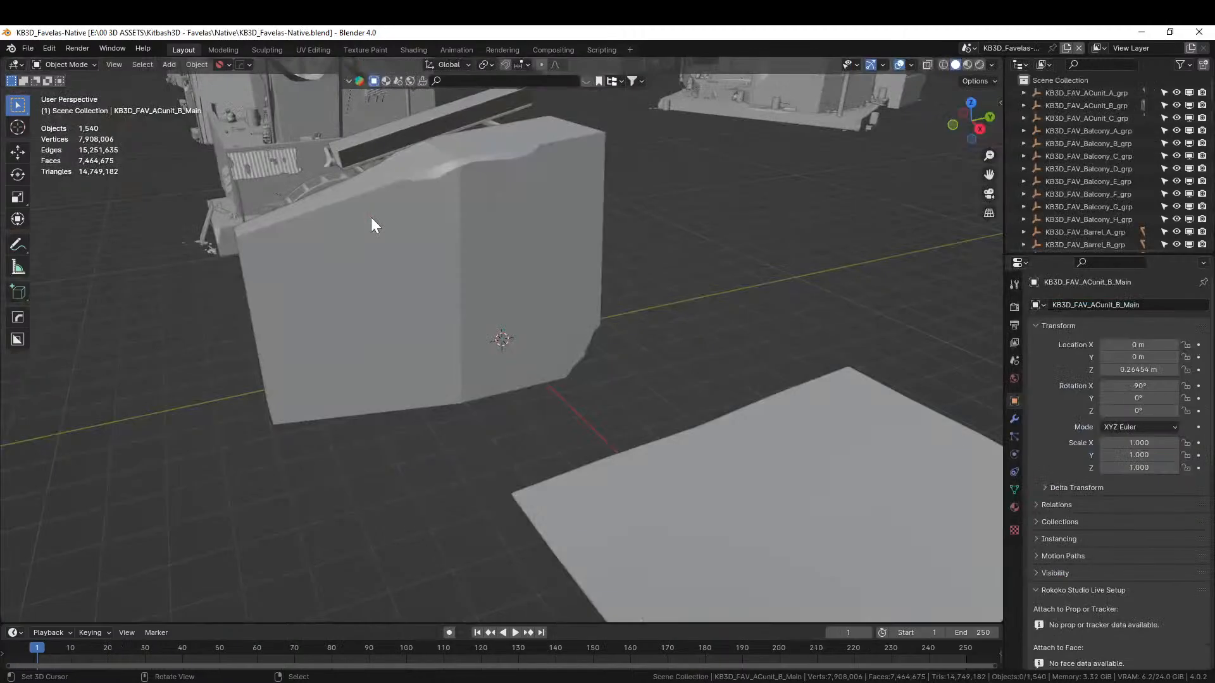
- Examine the favela kit's buildings, canopies and stilted huts to find one suited to the pillar building
{"action": "scroll", "coordinate": [268, 286], "scroll_direction": "down", "scroll_amount": 10}
{"action": "middle_click_drag", "start_coordinate": [358, 276], "coordinate": [806, 260]}
{"action": "scroll", "coordinate": [834, 262], "scroll_direction": "up", "scroll_amount": 4}
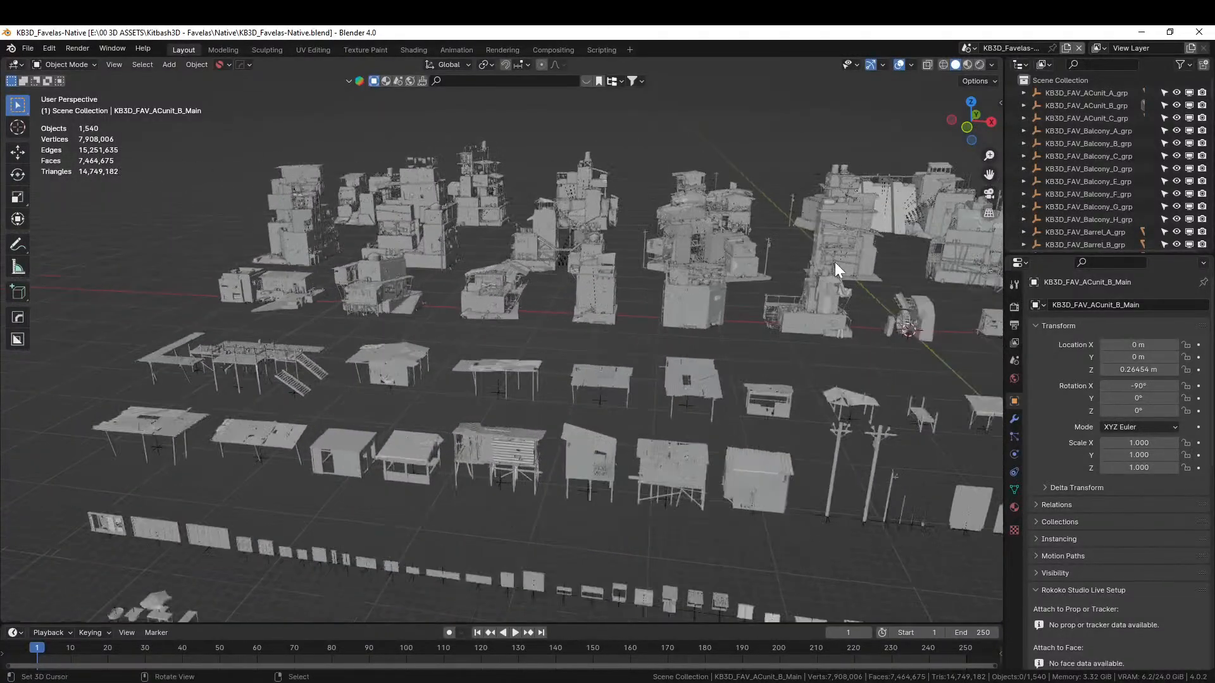
{"action": "middle_click_drag", "start_coordinate": [681, 347], "coordinate": [44, 298], "text": "shift"}
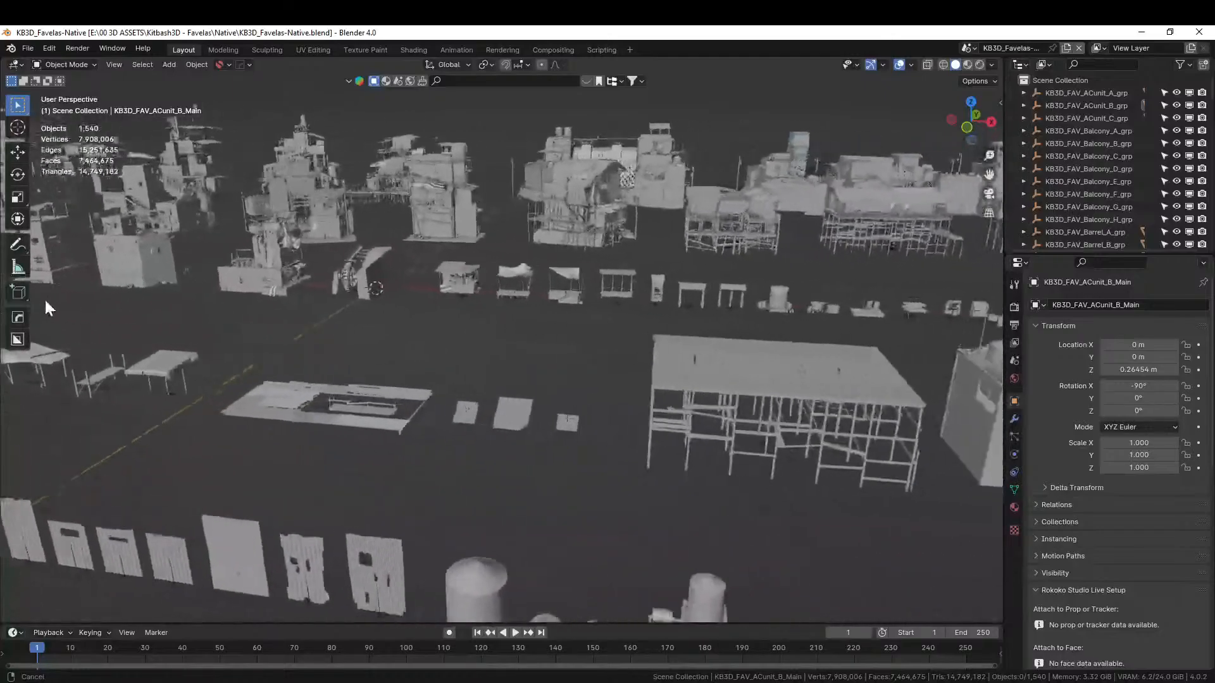
{"action": "scroll", "coordinate": [678, 405], "scroll_direction": "down", "scroll_amount": 4}
{"action": "middle_click_drag", "start_coordinate": [529, 399], "coordinate": [898, 402], "text": "shift"}
{"action": "scroll", "coordinate": [654, 376], "scroll_direction": "up", "scroll_amount": 5}
{"action": "mouse_move", "coordinate": [467, 386]}
{"action": "middle_mouse_down", "text": "shift"}
{"action": "mouse_move", "coordinate": [477, 347]}
{"action": "mouse_move", "coordinate": [620, 380]}
{"action": "mouse_move", "coordinate": [727, 379]}
{"action": "mouse_move", "coordinate": [684, 378]}
{"action": "mouse_move", "coordinate": [631, 341]}
{"action": "mouse_move", "coordinate": [647, 336]}
{"action": "mouse_move", "coordinate": [717, 360]}
{"action": "mouse_move", "coordinate": [602, 377]}
{"action": "mouse_move", "coordinate": [546, 347]}
{"action": "mouse_move", "coordinate": [481, 377]}
{"action": "middle_mouse_up", "text": "shift"}
{"action": "scroll", "coordinate": [629, 381], "scroll_direction": "up", "scroll_amount": 4}
{"action": "scroll", "coordinate": [637, 370], "scroll_direction": "down", "scroll_amount": 1}
{"action": "middle_click_drag", "start_coordinate": [637, 370], "coordinate": [587, 324]}
{"action": "scroll", "coordinate": [621, 360], "scroll_direction": "up", "scroll_amount": 1}
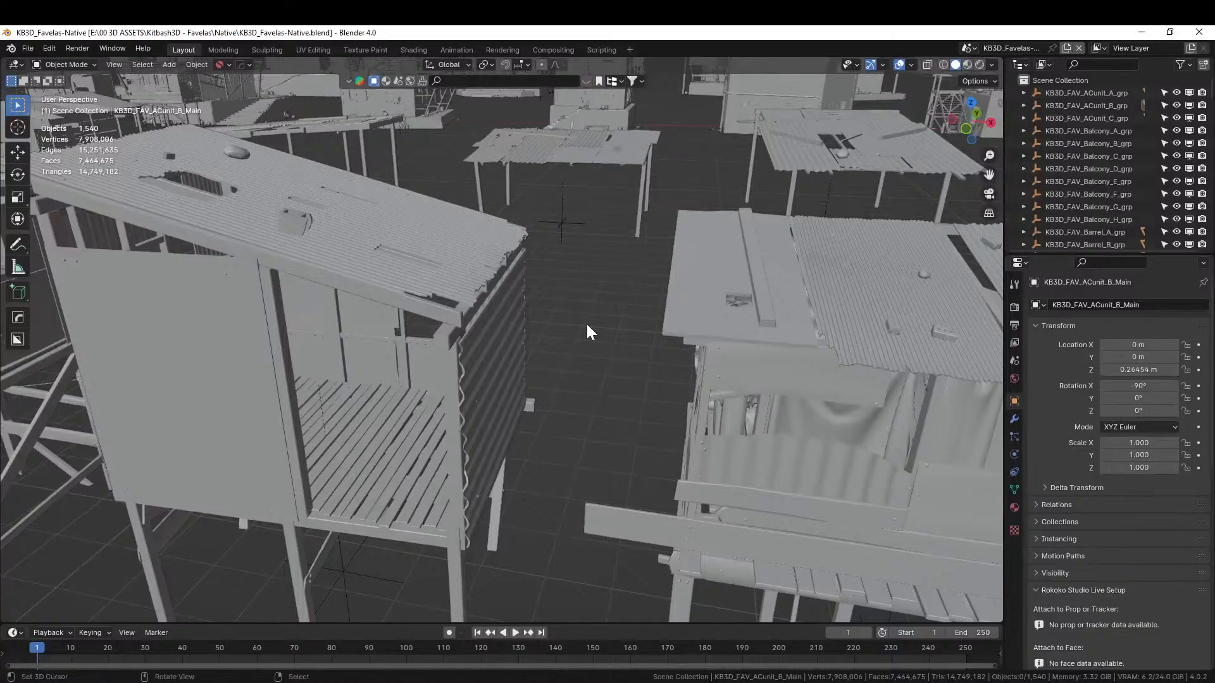
{"action": "scroll", "coordinate": [587, 326], "scroll_direction": "down", "scroll_amount": 5}
{"action": "scroll", "coordinate": [587, 326], "scroll_direction": "up", "scroll_amount": 5}
{"action": "middle_click_drag", "start_coordinate": [603, 333], "coordinate": [529, 316], "text": "shift"}
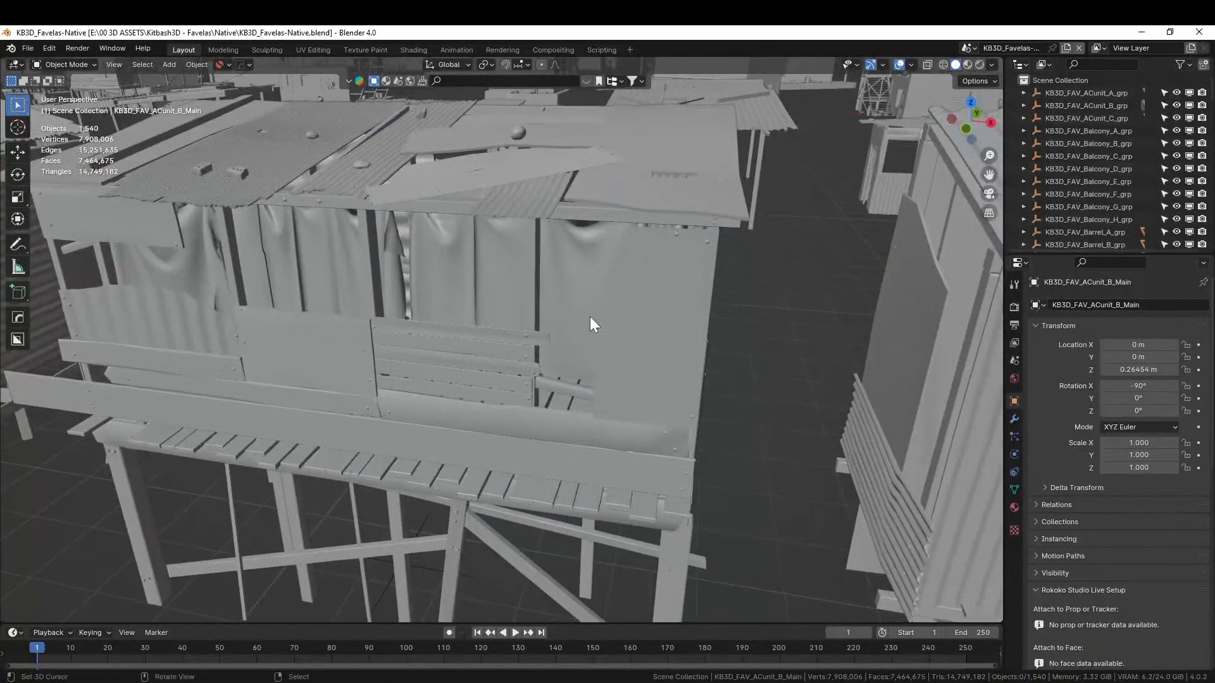
{"action": "scroll", "coordinate": [579, 318], "scroll_direction": "down", "scroll_amount": 5}
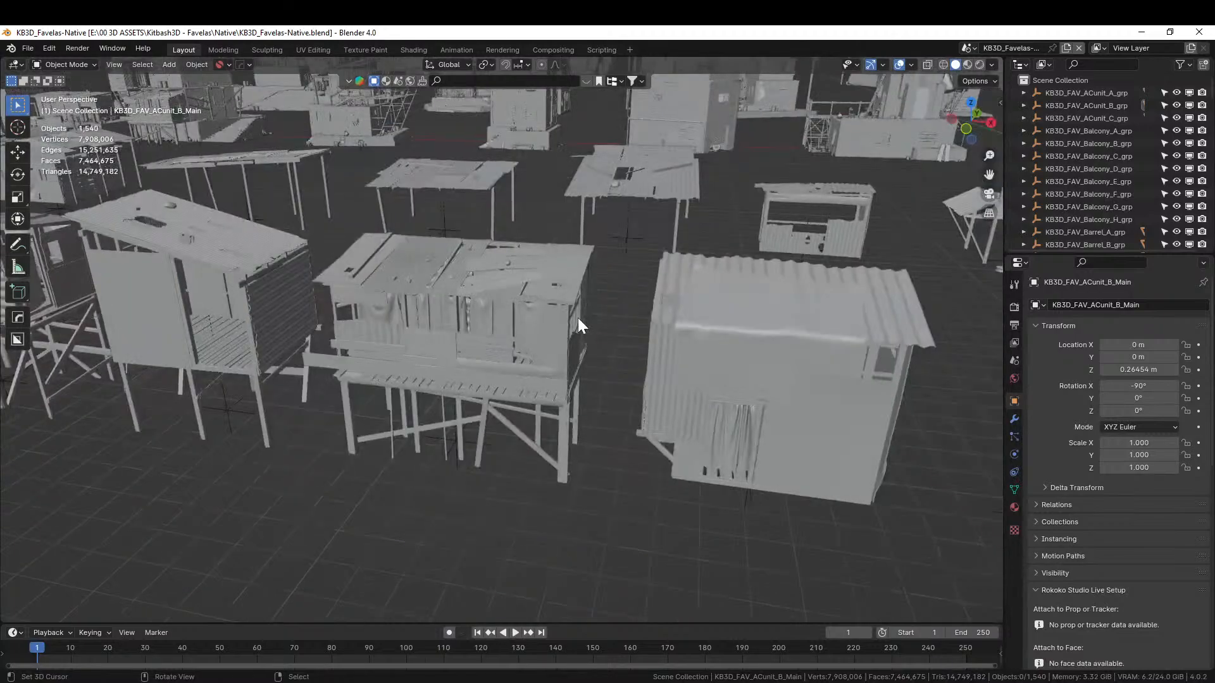
- Copy the sloped-roof stilted hut KB3D_FAV_Building_C_Main from the favela kit
{"action": "middle_click_drag", "start_coordinate": [447, 307], "coordinate": [570, 333]}
{"action": "left_click", "coordinate": [647, 352]}
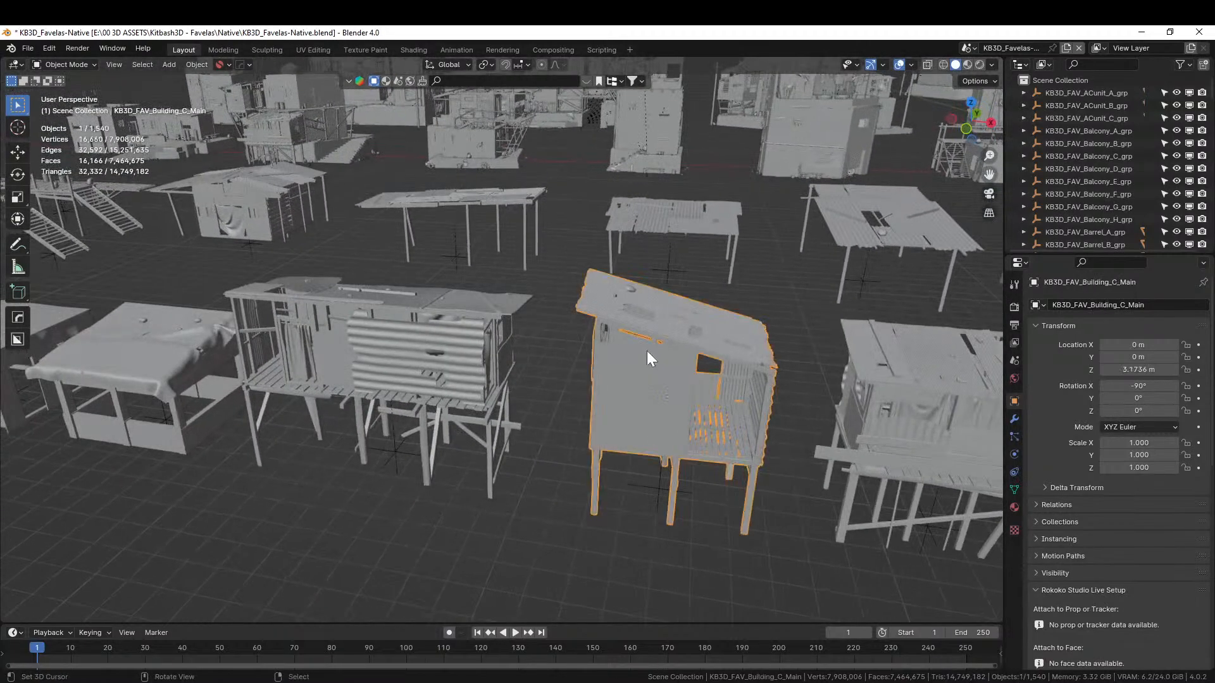
{"action": "right_click", "coordinate": [659, 348]}
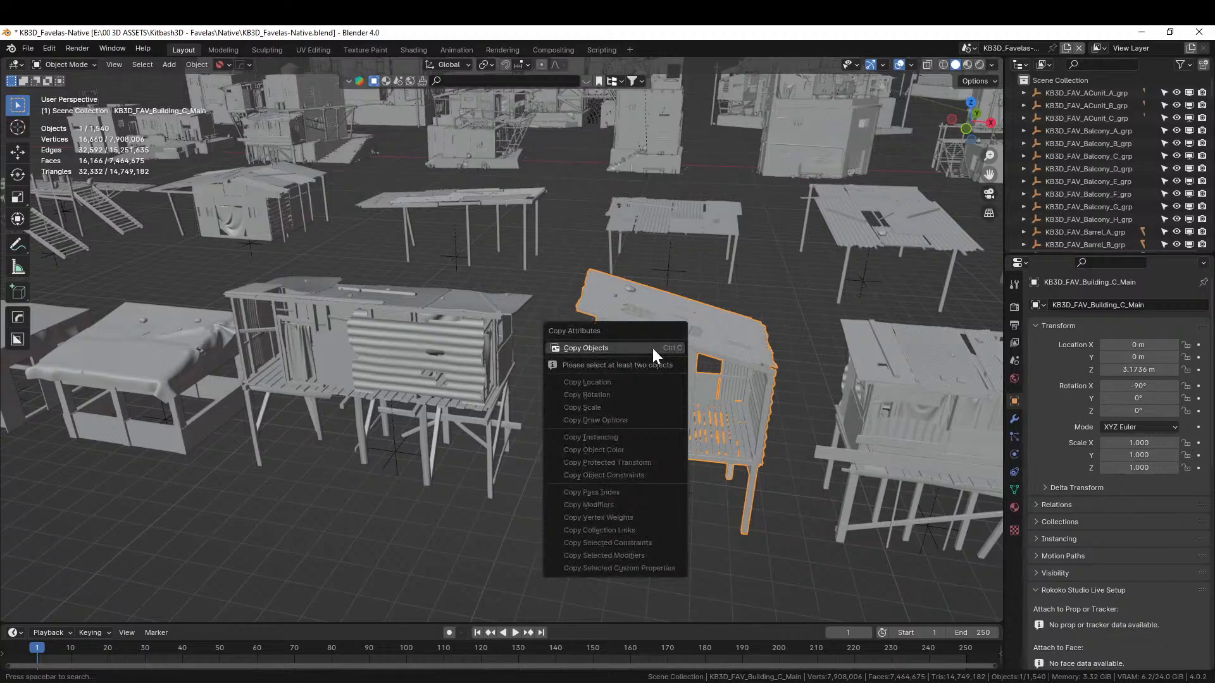
{"action": "left_click", "coordinate": [652, 348]}
- Switch back to the Pillar Building scene, paste the copied hut and clear its location
{"action": "key", "text": "alt+Tab"}
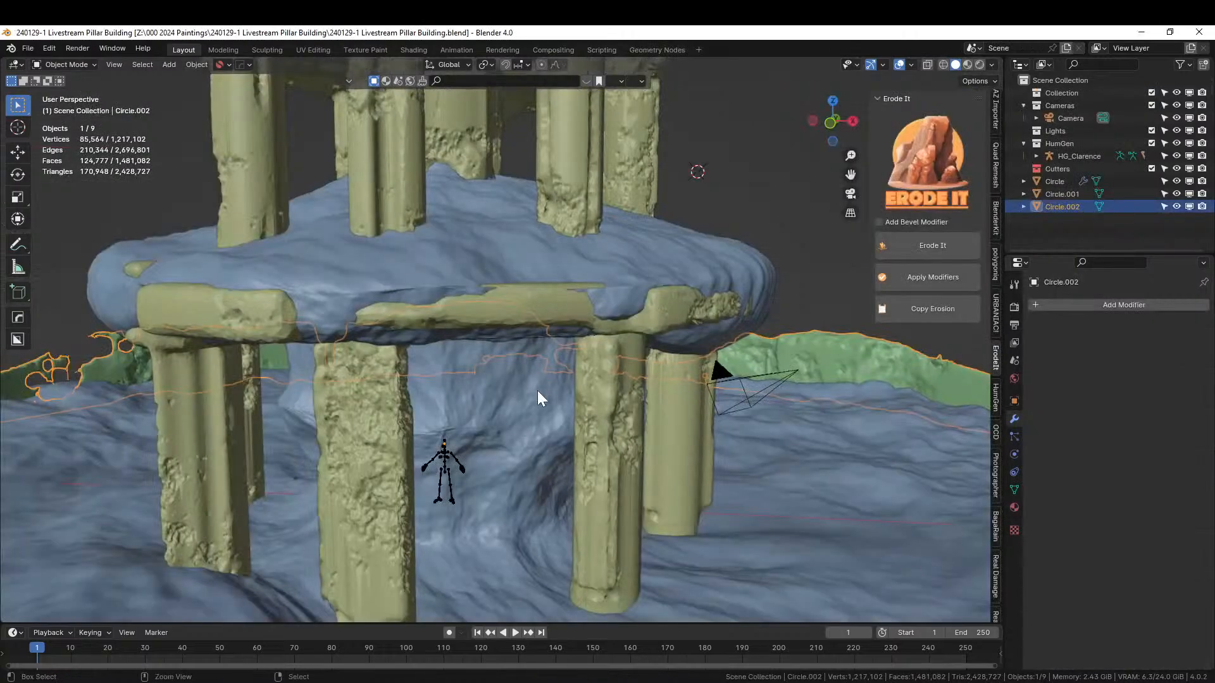
{"action": "key", "text": "ctrl+v"}
{"action": "key", "text": "alt+g"}
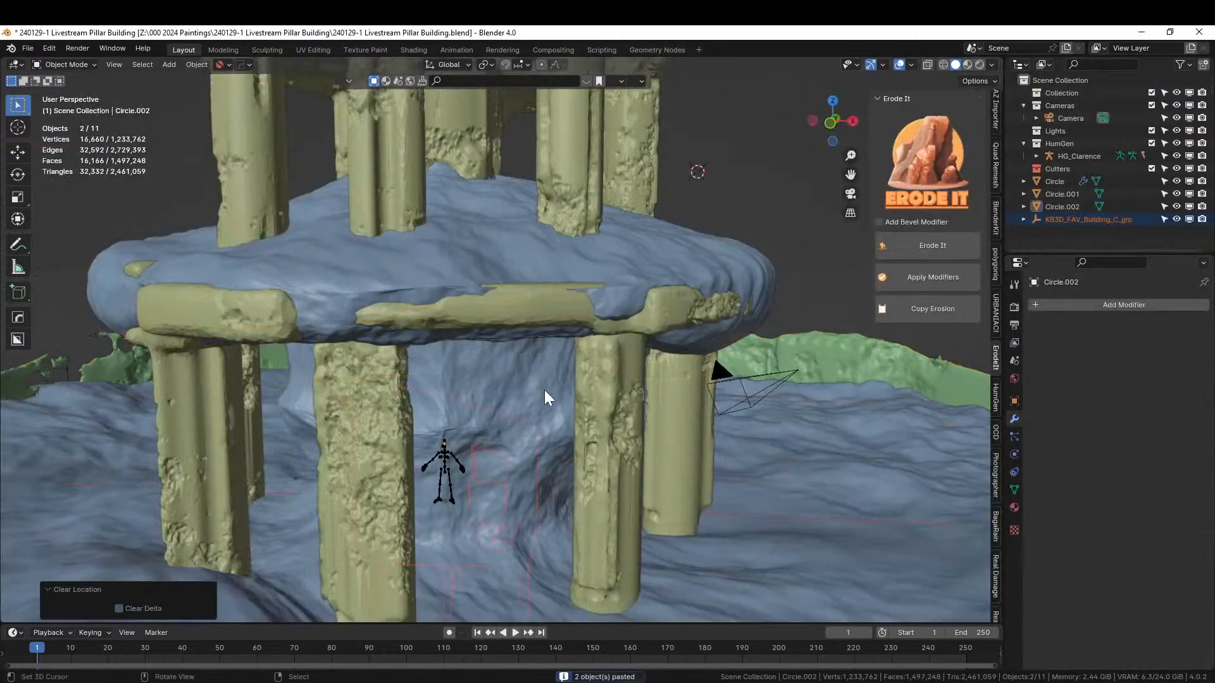
{"action": "scroll", "coordinate": [558, 411], "scroll_direction": "down", "scroll_amount": 2}
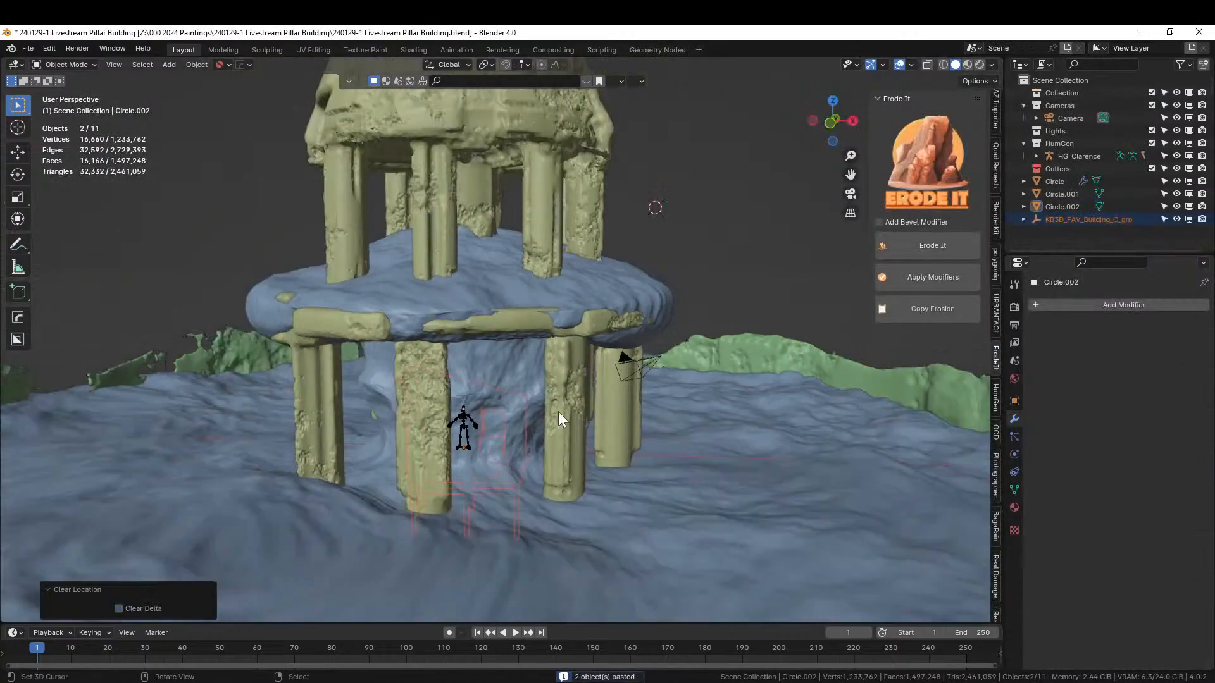
- Raise the hut mesh about 9.36 m along Z and move it about 8.93 m along X, beside the upper tier
{"action": "left_click", "coordinate": [511, 424]}
{"action": "key", "text": "g"}
{"action": "key", "text": "z"}
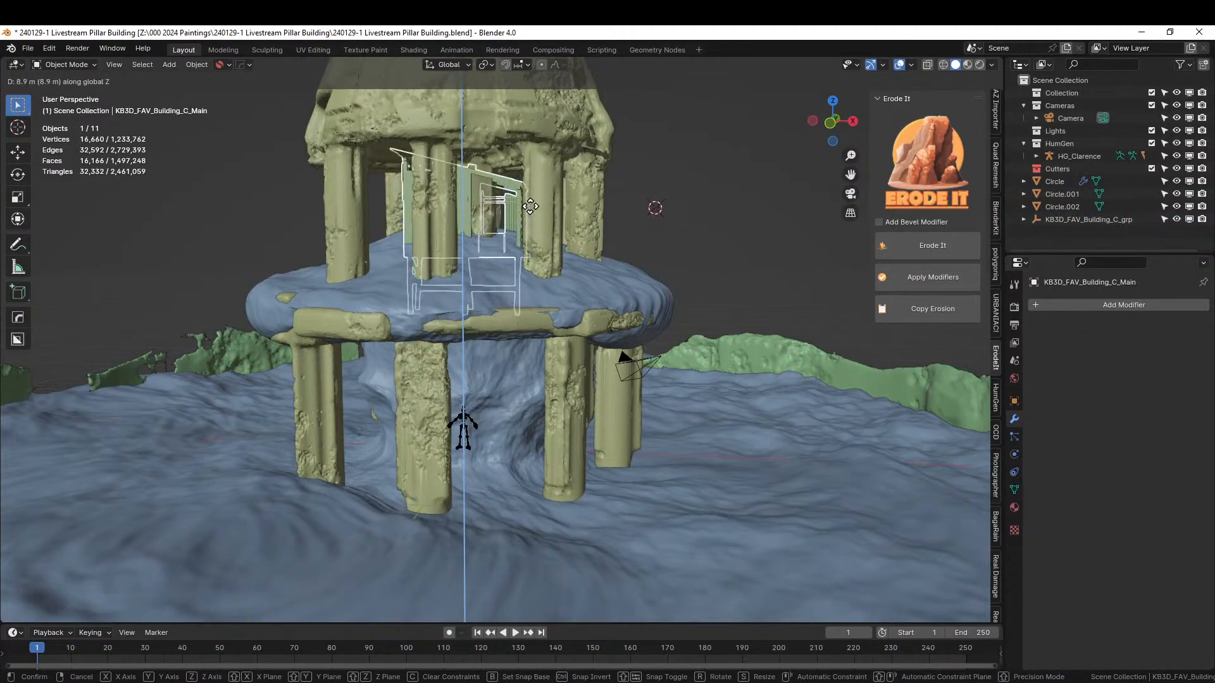
{"action": "left_click", "coordinate": [530, 199]}
{"action": "middle_click_drag", "start_coordinate": [530, 198], "coordinate": [465, 278]}
{"action": "key", "text": "g"}
{"action": "key", "text": "x"}
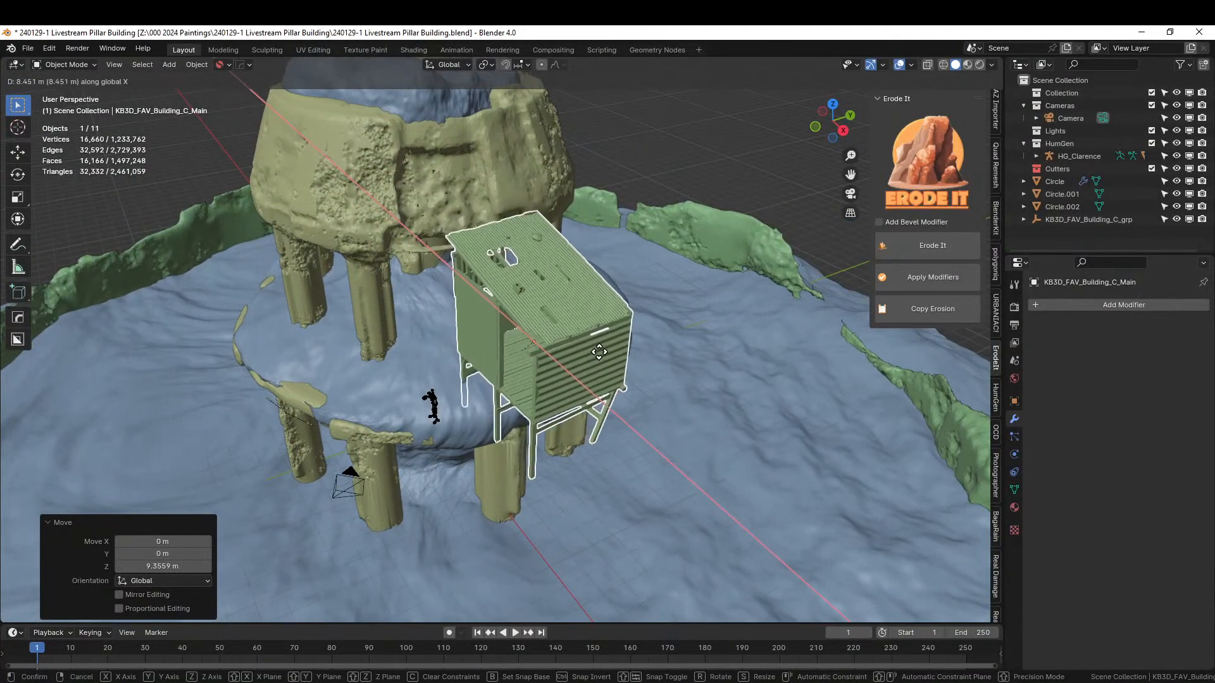
{"action": "left_click", "coordinate": [617, 349]}
- Shift the hut about -0.83 m in X and 1.03 m in Y in top view, and raise it about 1.53 m
{"action": "middle_click_drag", "start_coordinate": [616, 348], "coordinate": [527, 558]}
{"action": "key", "text": "KP_7"}
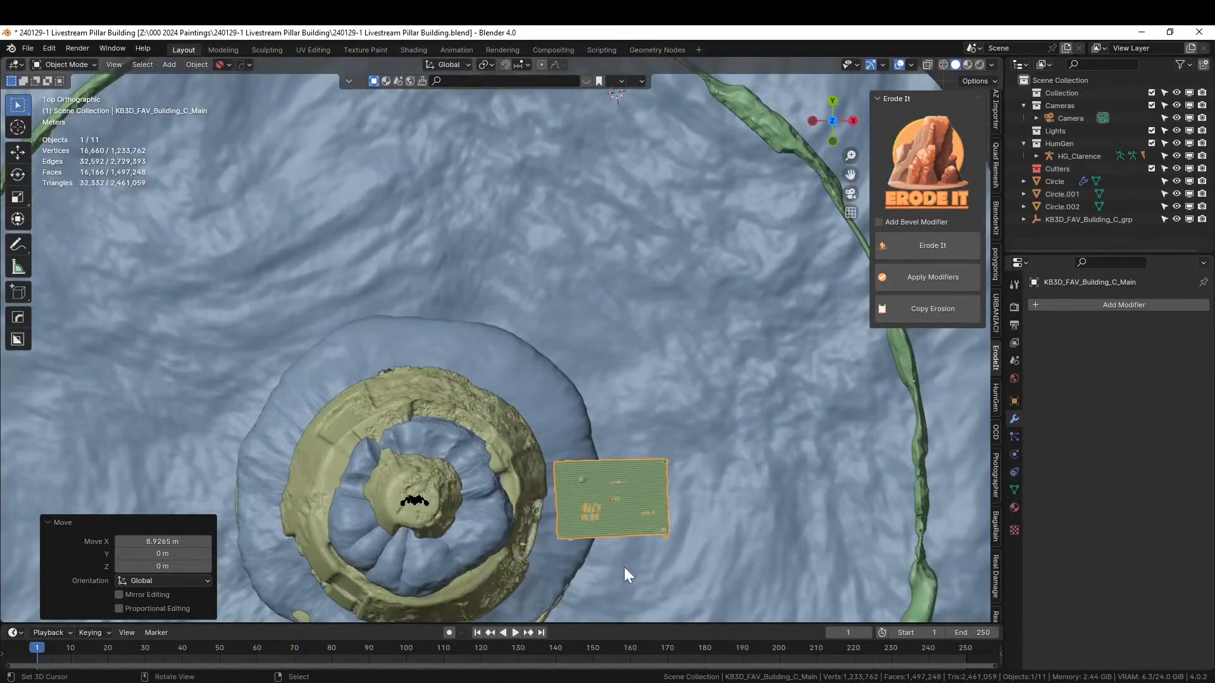
{"action": "key", "text": "g"}
{"action": "middle_click_drag", "start_coordinate": [606, 525], "coordinate": [603, 385]}
{"action": "key", "text": "z"}
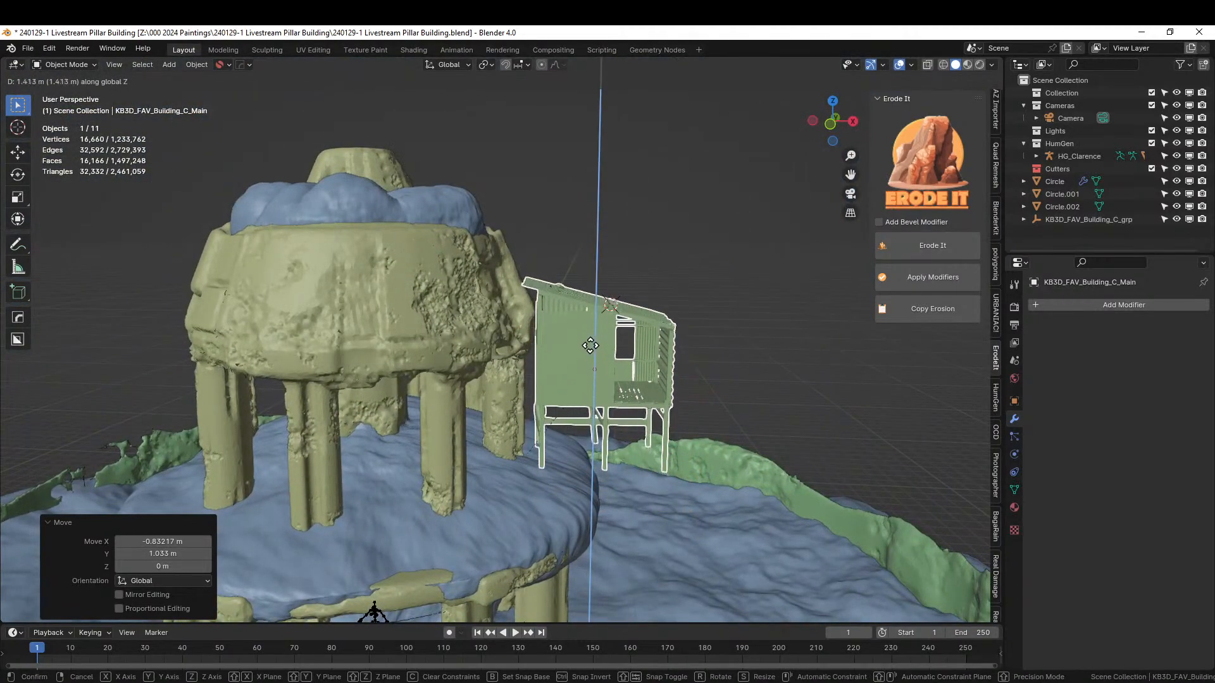
{"action": "left_click", "coordinate": [590, 344]}
{"action": "middle_click_drag", "start_coordinate": [590, 344], "coordinate": [328, 332]}
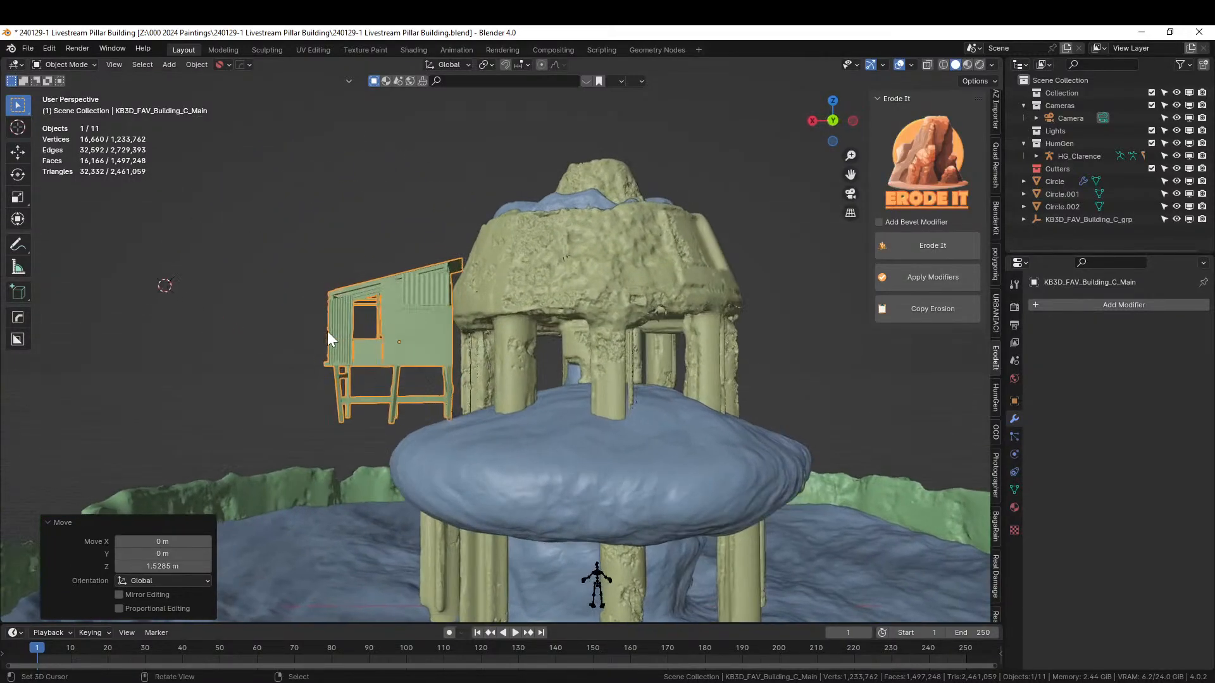
- Lower the hut about 0.33 m along Z in front view, closer to the rock ledge
{"action": "key", "text": "KP_3"}
{"action": "scroll", "coordinate": [327, 332], "scroll_direction": "up", "scroll_amount": 3}
{"action": "key", "text": "KP_1"}
{"action": "scroll", "coordinate": [596, 393], "scroll_direction": "up", "scroll_amount": 2}
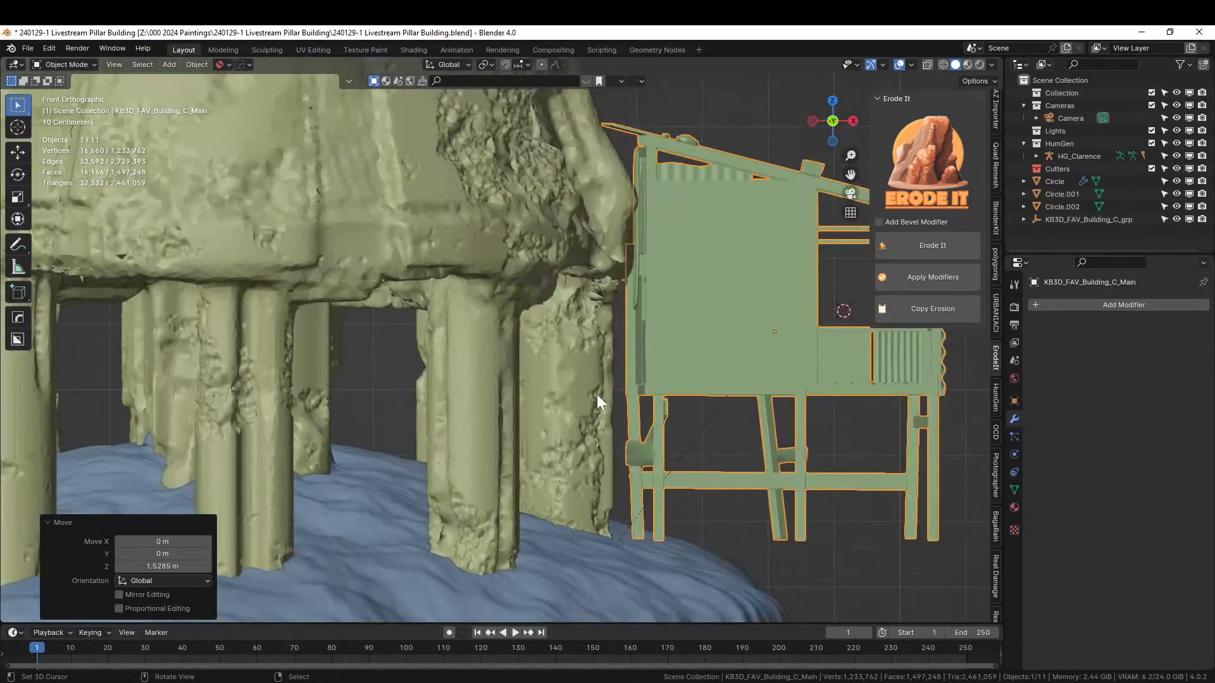
{"action": "key", "text": "g"}
{"action": "key", "text": "z"}
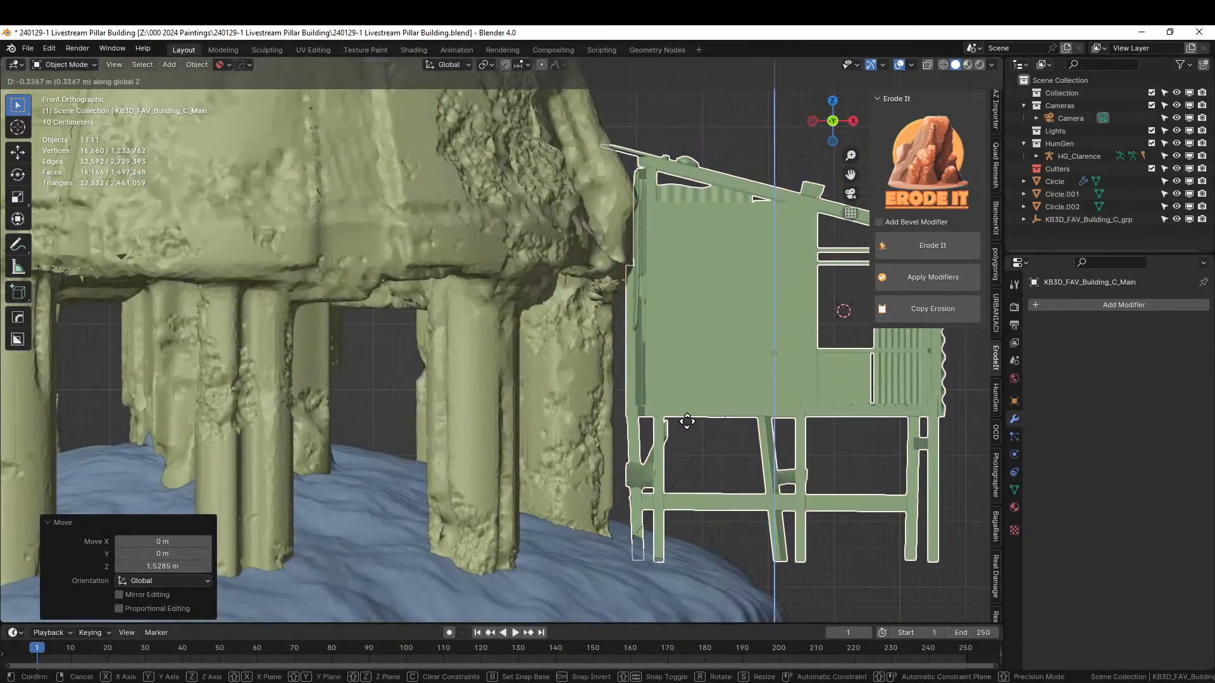
{"action": "left_click", "coordinate": [688, 423]}
{"action": "scroll", "coordinate": [687, 423], "scroll_direction": "down", "scroll_amount": 4}
{"action": "middle_click_drag", "start_coordinate": [687, 425], "coordinate": [652, 360]}
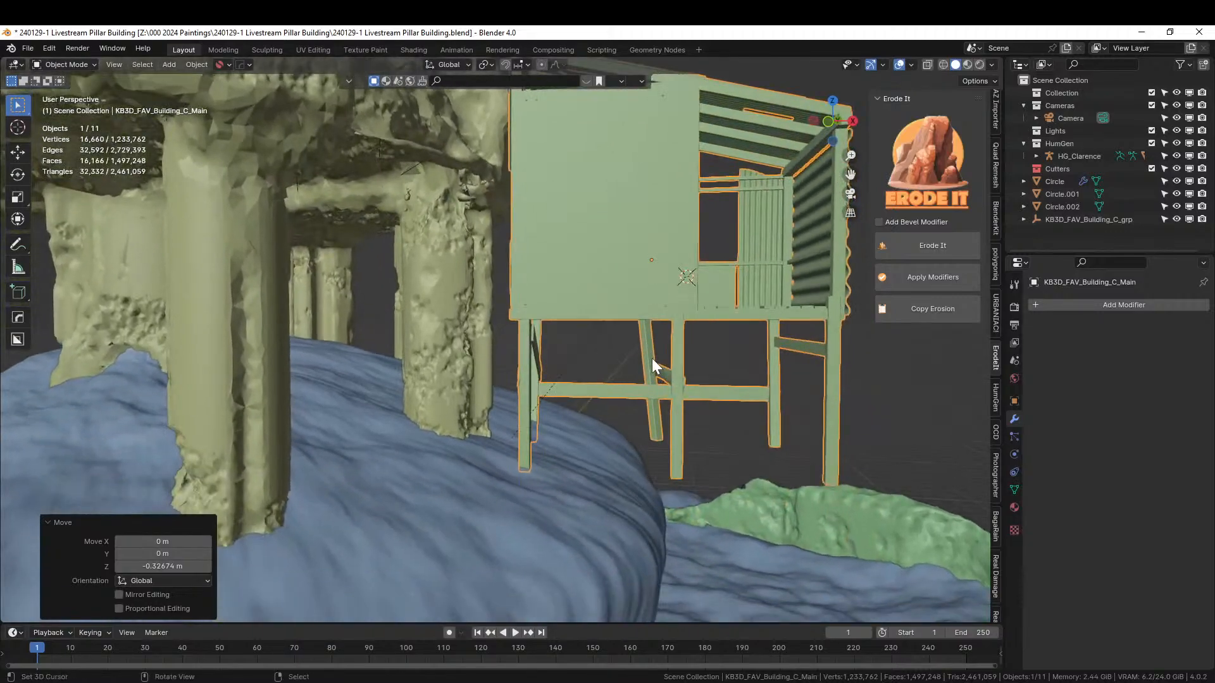
- Select the bottom faces of the hut's four overhanging legs and extrude them 5.72 m along their normals
{"action": "scroll", "coordinate": [655, 365], "scroll_direction": "down", "scroll_amount": 3}
{"action": "middle_click_drag", "start_coordinate": [680, 327], "coordinate": [500, 291]}
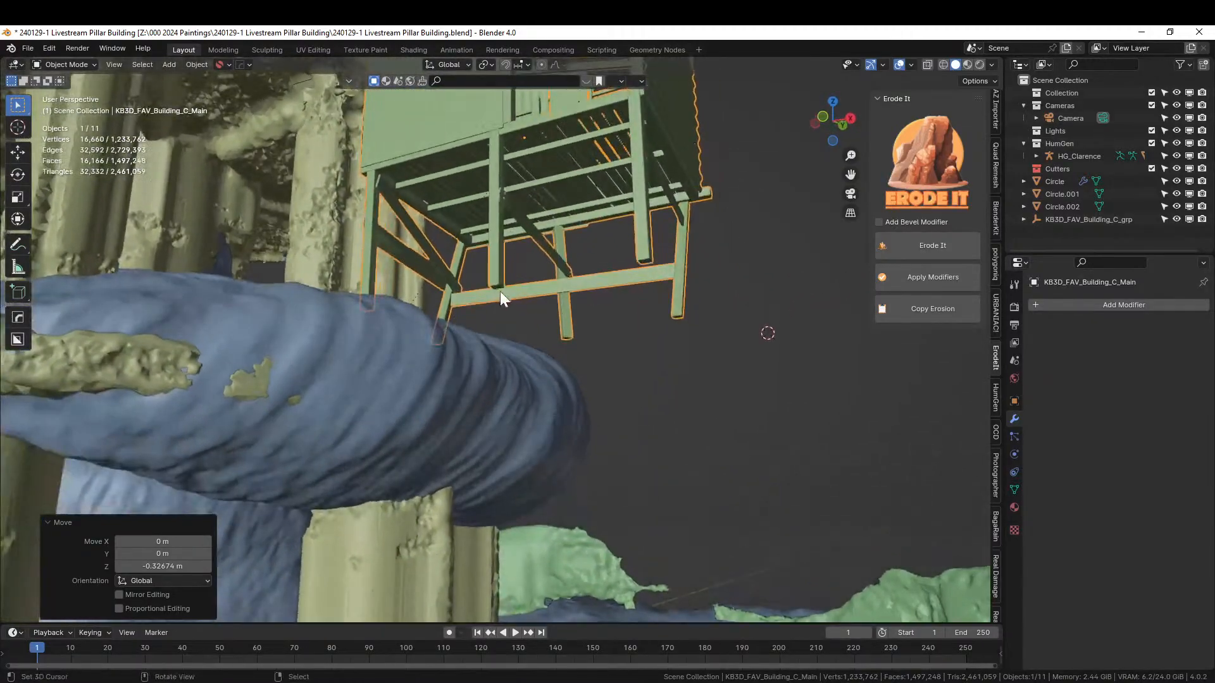
{"action": "key", "text": "Tab"}
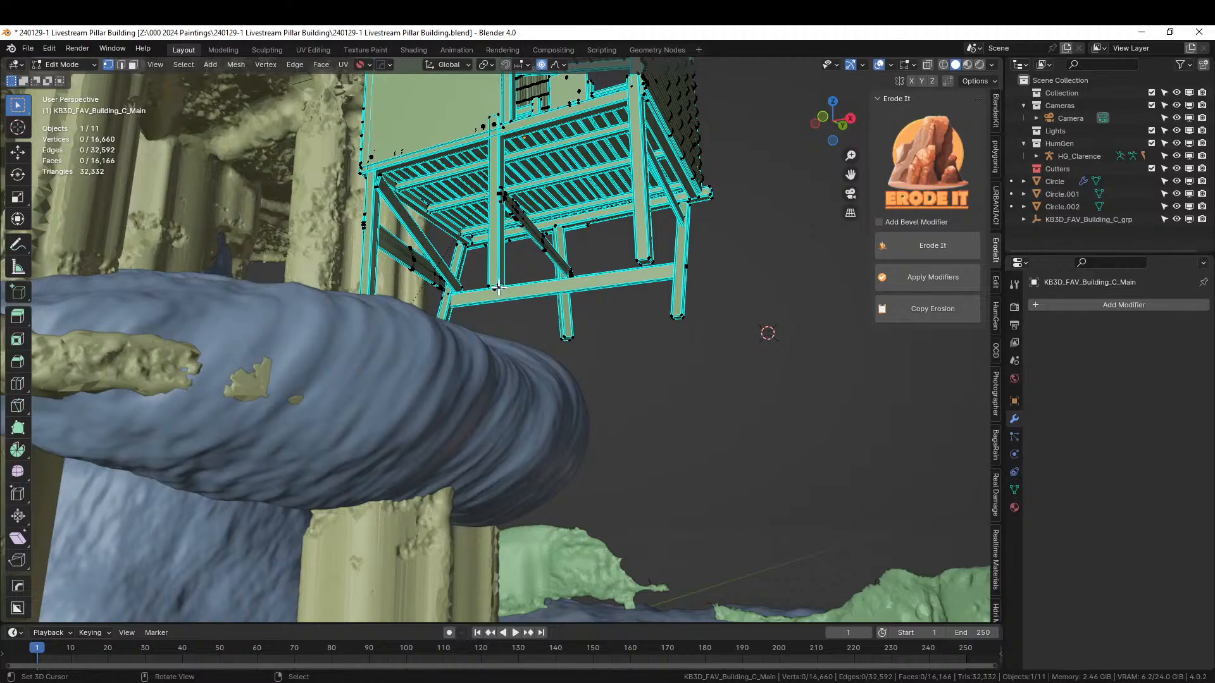
{"action": "key", "text": "3"}
{"action": "left_click", "coordinate": [497, 287]}
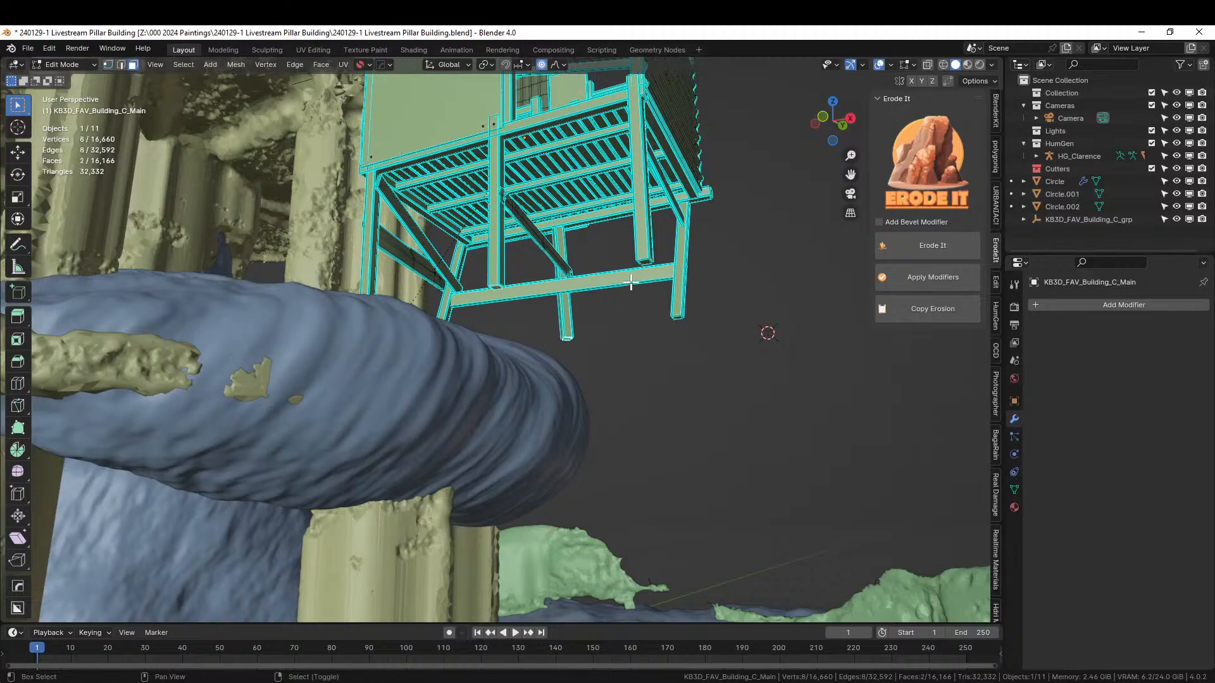
{"action": "left_click", "coordinate": [677, 316], "text": "shift"}
{"action": "left_click", "coordinate": [676, 317], "text": "shift"}
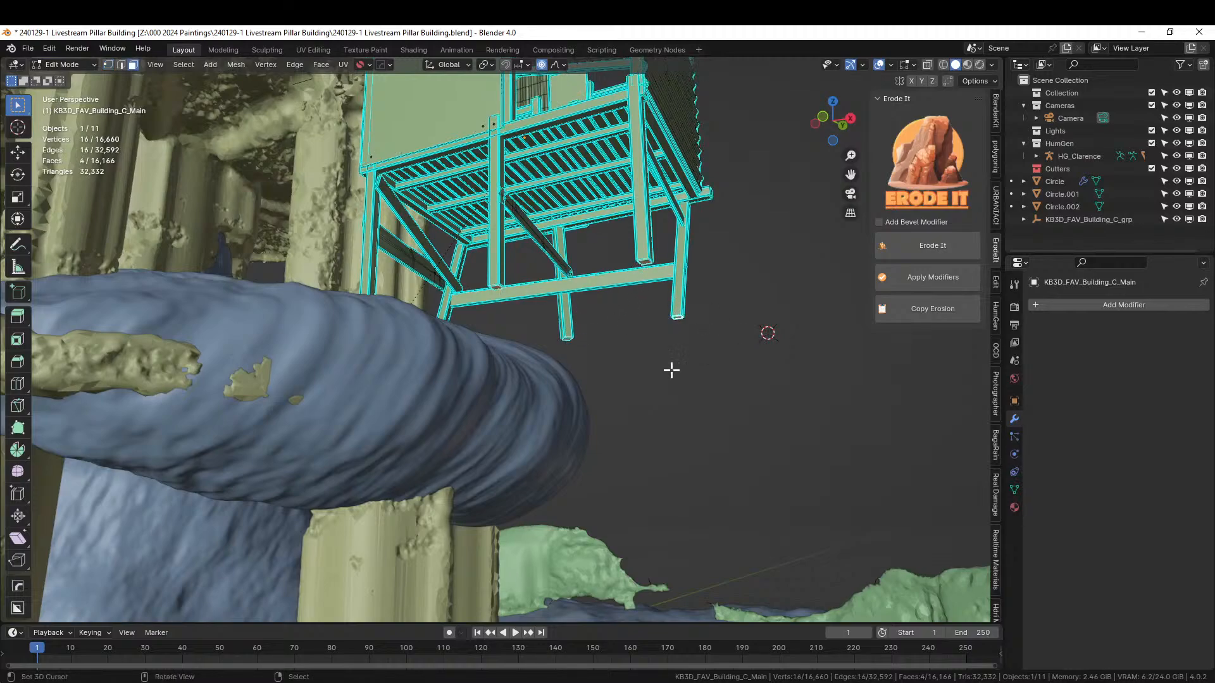
{"action": "key", "text": "alt+e"}
{"action": "left_click", "coordinate": [649, 371]}
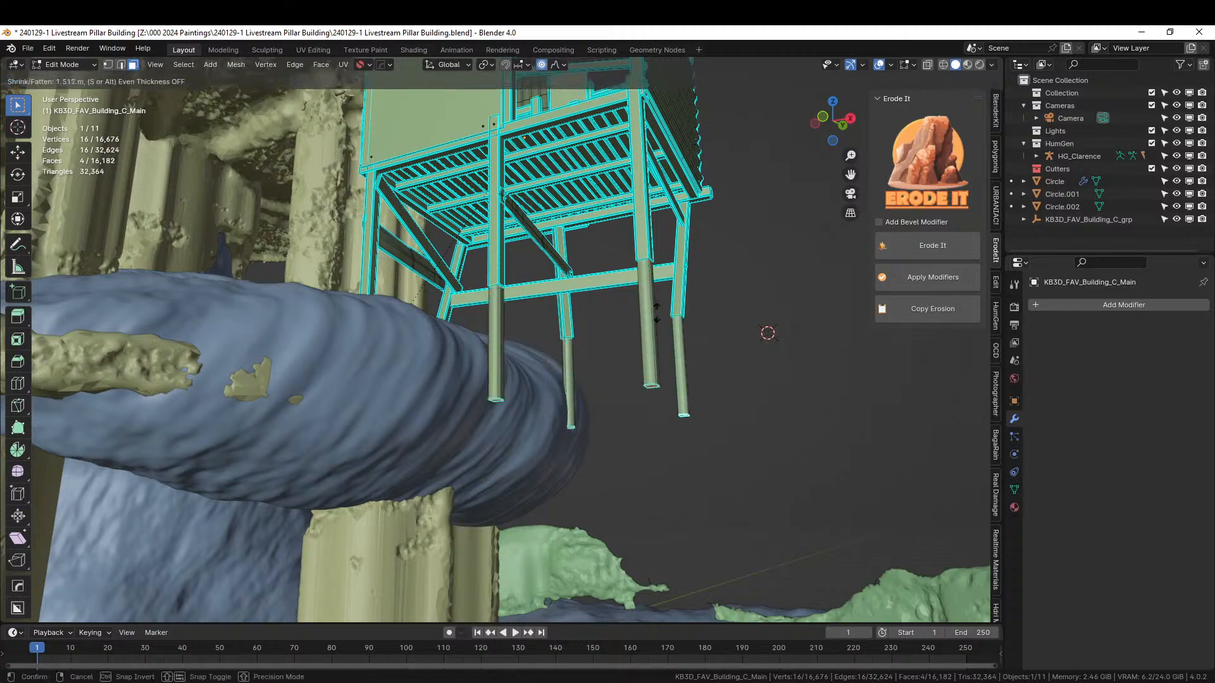
{"action": "left_click", "coordinate": [669, 182]}
{"action": "scroll", "coordinate": [668, 212], "scroll_direction": "down", "scroll_amount": 5}
{"action": "middle_click_drag", "start_coordinate": [660, 225], "coordinate": [672, 255]}
{"action": "scroll", "coordinate": [672, 255], "scroll_direction": "up", "scroll_amount": 1}
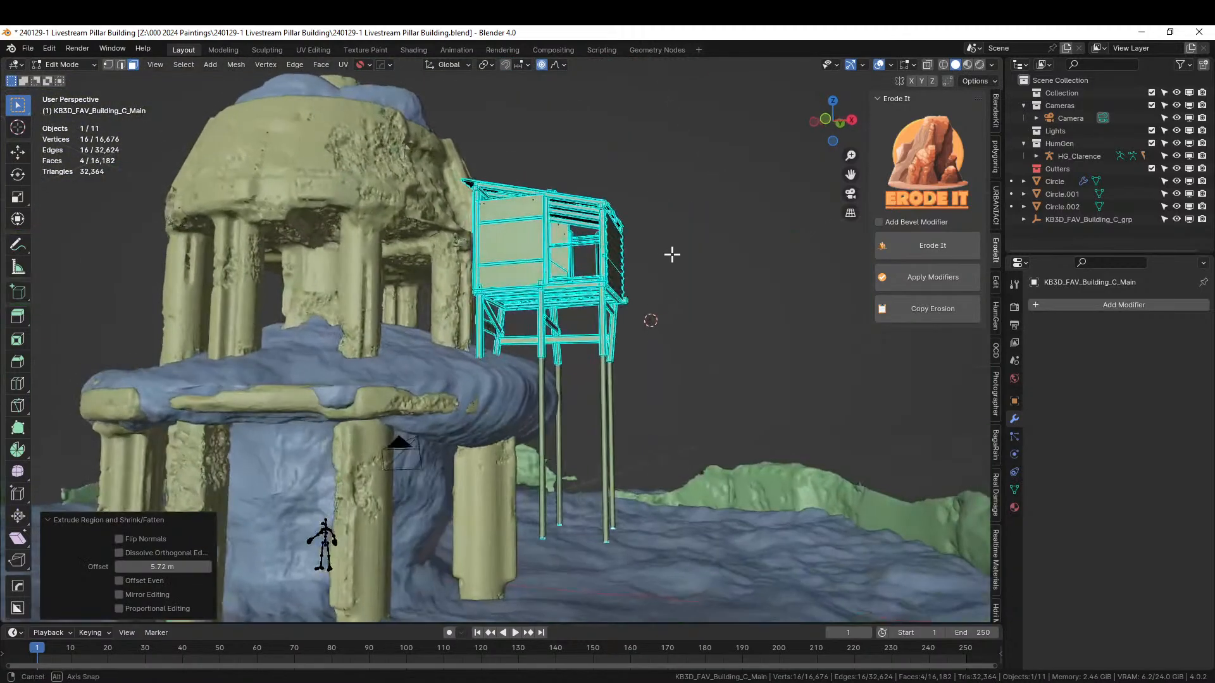
- Turn off proportional editing and undo the extrusion of the four hut legs
{"action": "key", "text": "g"}
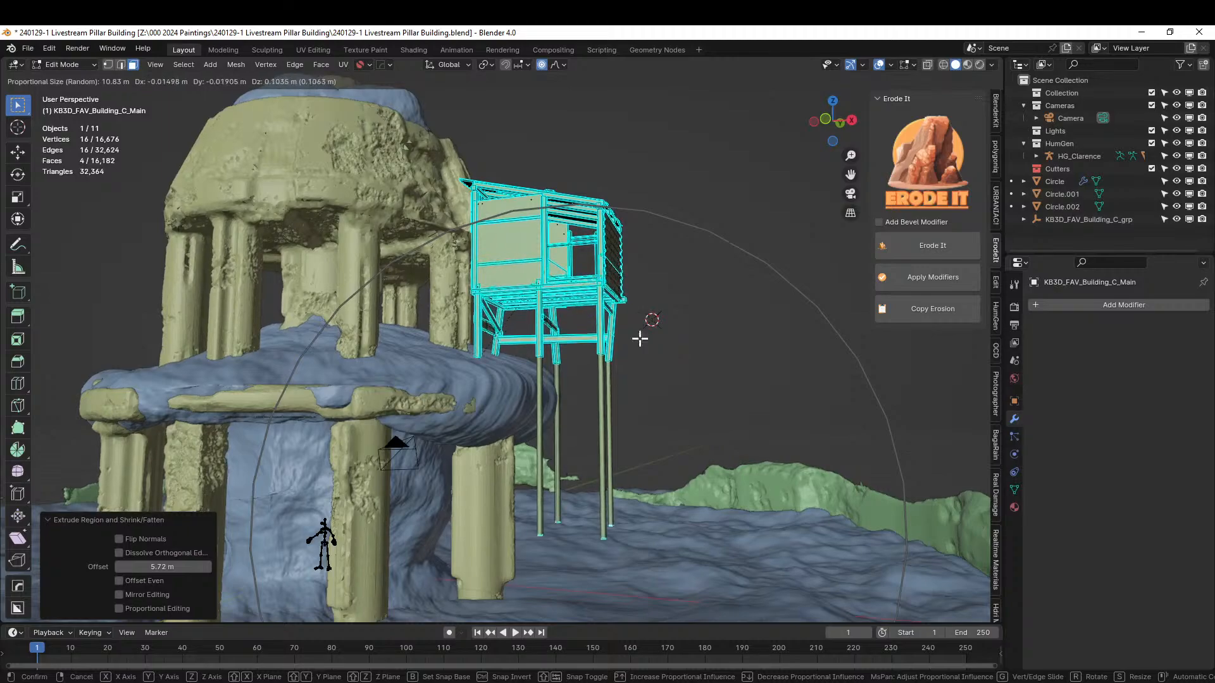
{"action": "right_click", "coordinate": [639, 338]}
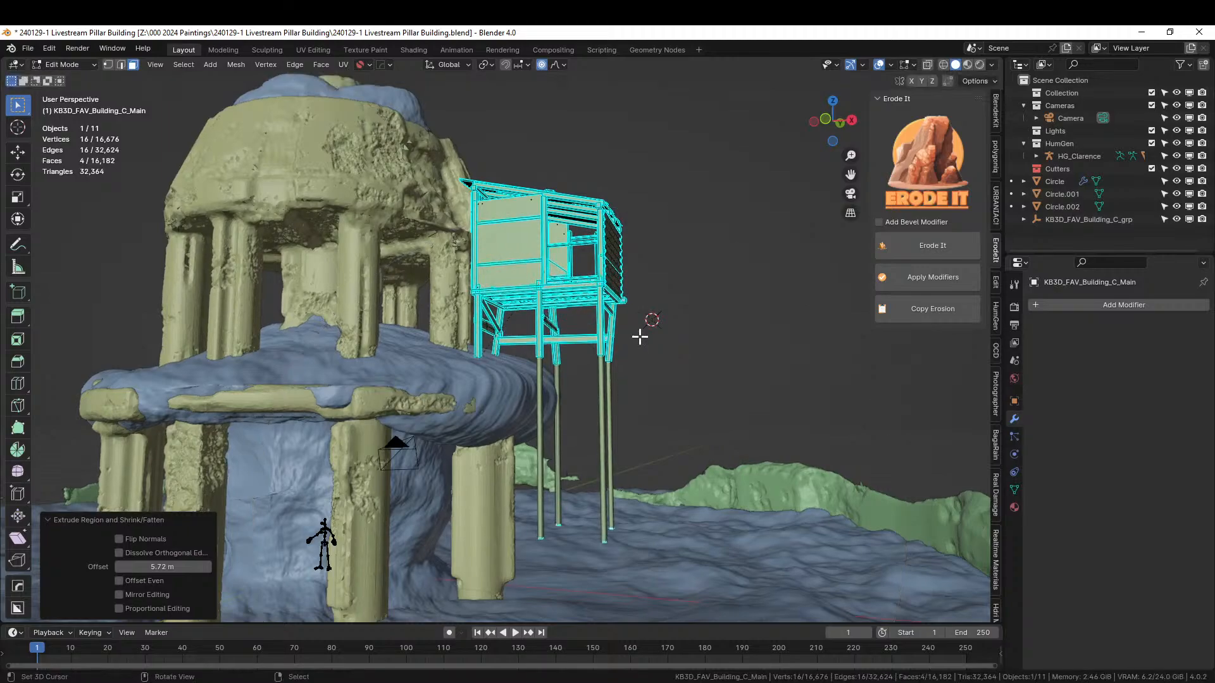
{"action": "key", "text": "o"}
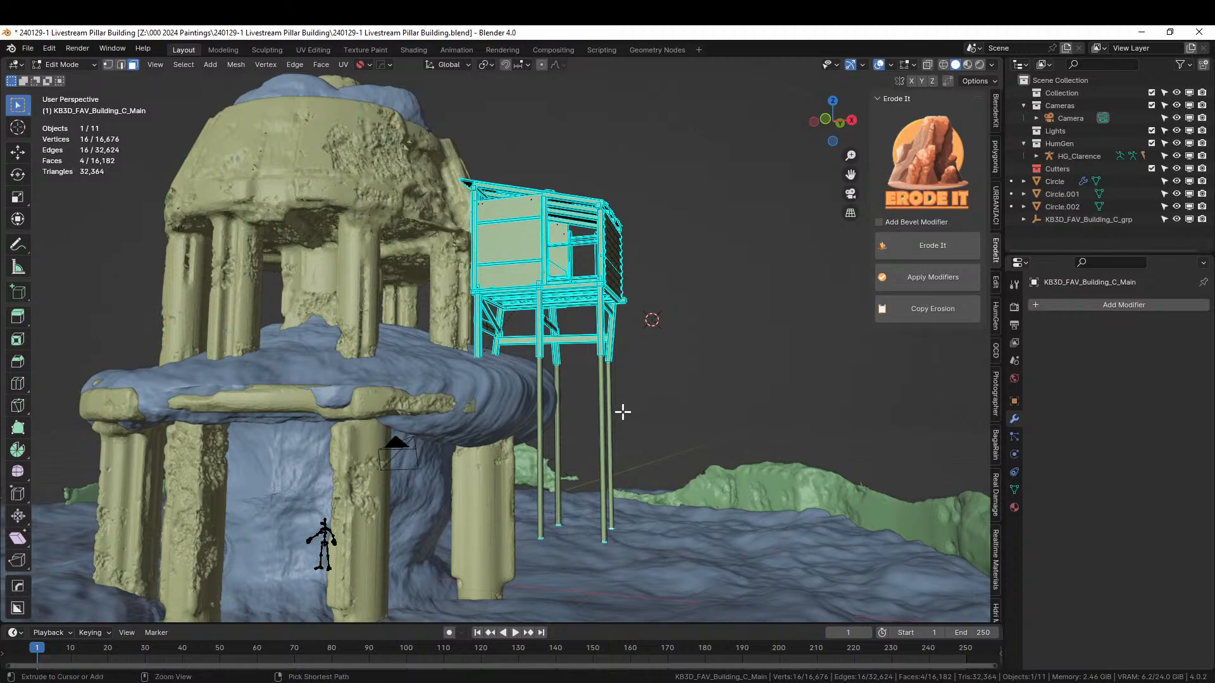
{"action": "key", "text": "ctrl+z"}
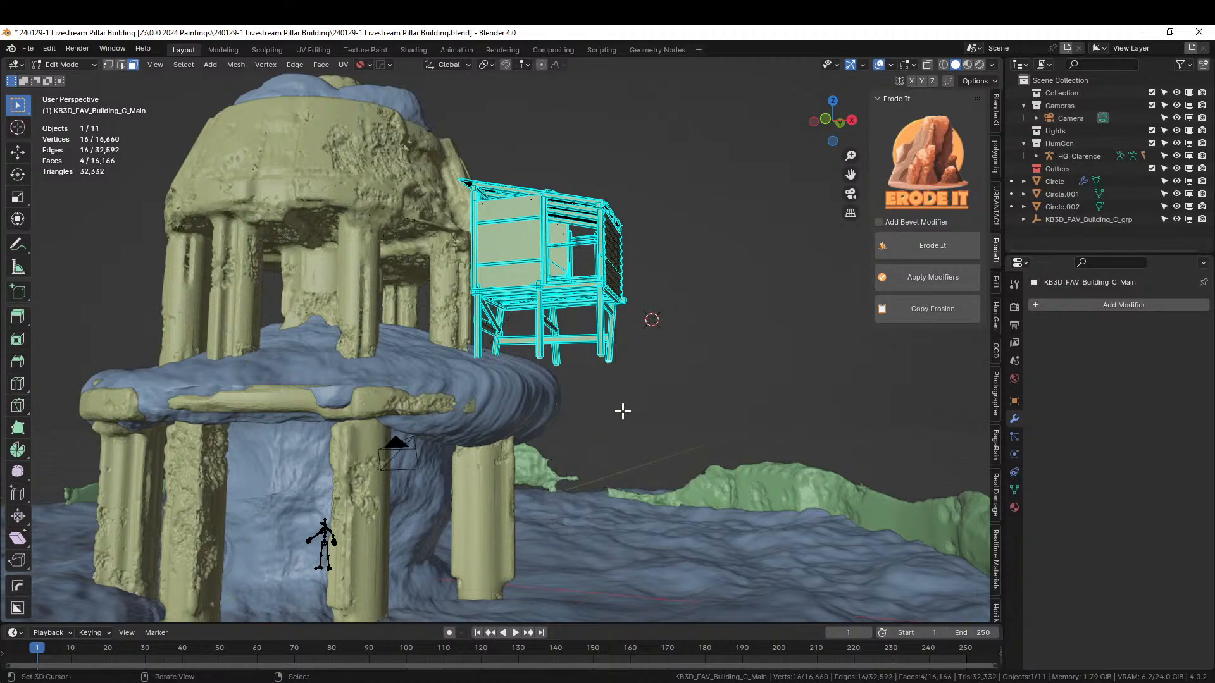
{"action": "key", "text": "ctrl+z"}
- In front view, extrude the four leg-bottom faces along their normals about 7.78 m, toward the ground
{"action": "middle_click_drag", "start_coordinate": [623, 404], "coordinate": [606, 377]}
{"action": "scroll", "coordinate": [606, 376], "scroll_direction": "up", "scroll_amount": 3}
{"action": "right_click", "coordinate": [753, 226], "text": "shift"}
{"action": "scroll", "coordinate": [681, 339], "scroll_direction": "down", "scroll_amount": 5}
{"action": "middle_click_drag", "start_coordinate": [681, 340], "coordinate": [697, 396]}
{"action": "key", "text": "KP_1"}
{"action": "scroll", "coordinate": [697, 397], "scroll_direction": "down", "scroll_amount": 2}
{"action": "key", "text": "alt+e"}
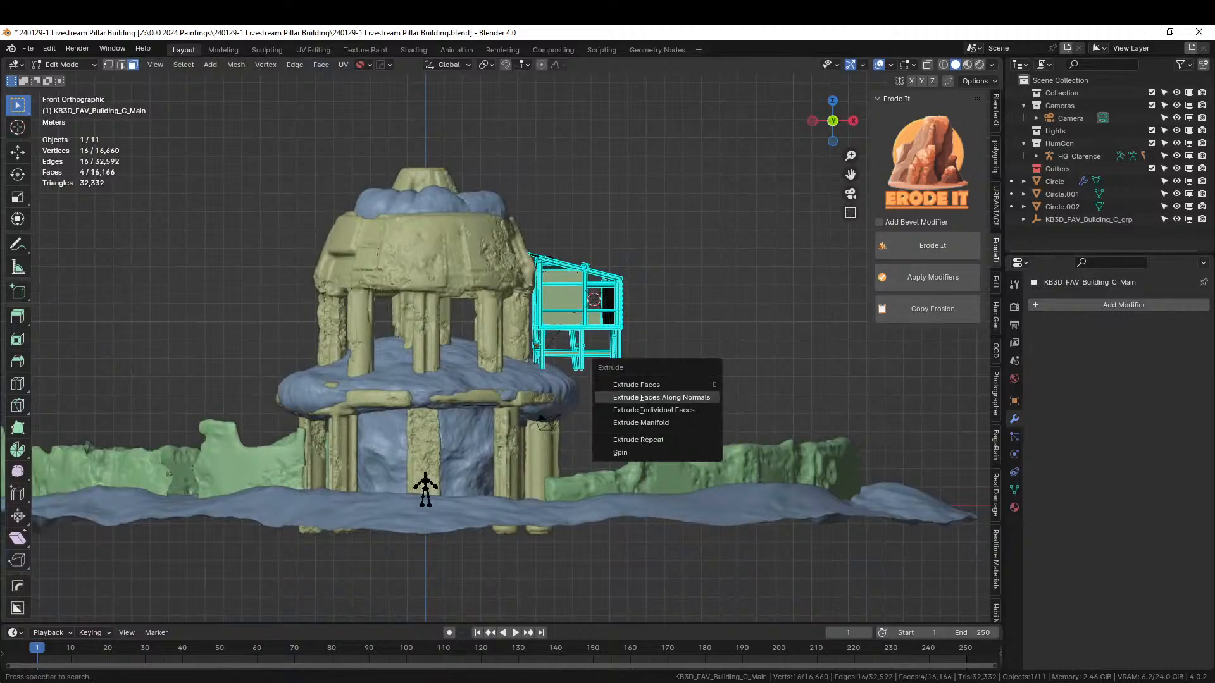
{"action": "left_click", "coordinate": [697, 397]}
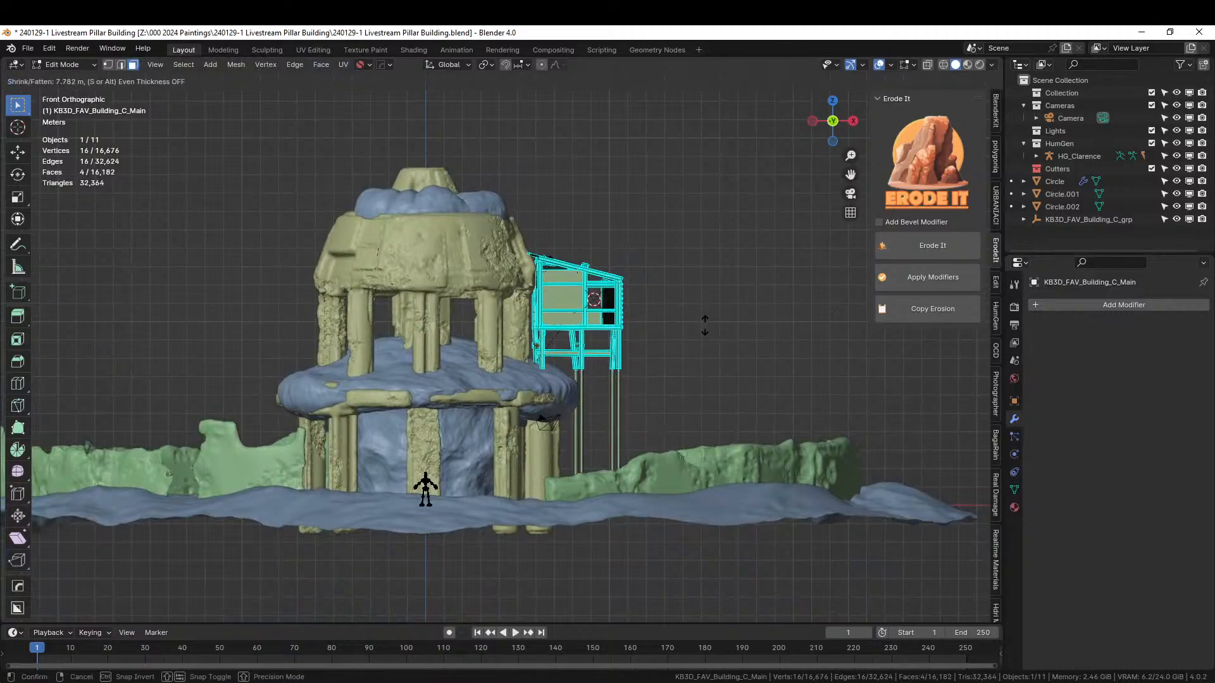
{"action": "middle_click_drag", "start_coordinate": [706, 322], "coordinate": [596, 331]}
{"action": "key", "text": "Tab"}
{"action": "scroll", "coordinate": [631, 341], "scroll_direction": "up", "scroll_amount": 4}
{"action": "key", "text": "Tab"}
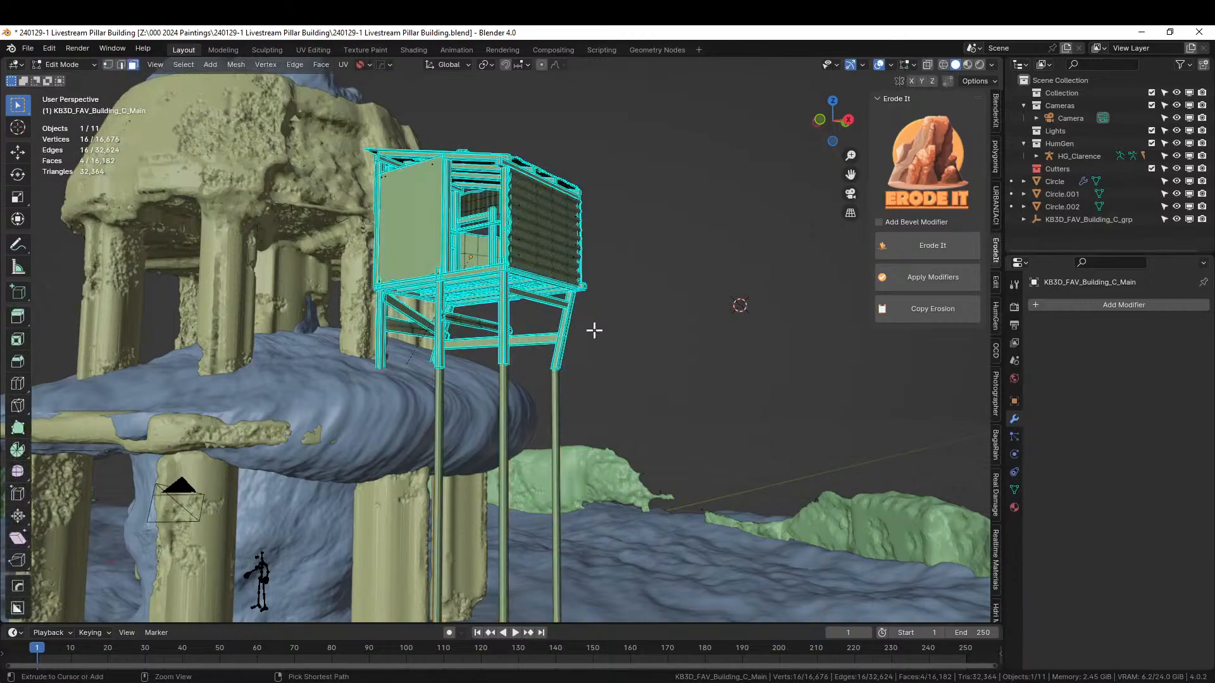
- Select the bottom faces of the two straight front legs and extrude them about 7.6 m down to the ground
{"action": "scroll", "coordinate": [594, 329], "scroll_direction": "up", "scroll_amount": 7}
{"action": "middle_click_drag", "start_coordinate": [595, 329], "coordinate": [595, 353]}
{"action": "scroll", "coordinate": [623, 379], "scroll_direction": "down", "scroll_amount": 5}
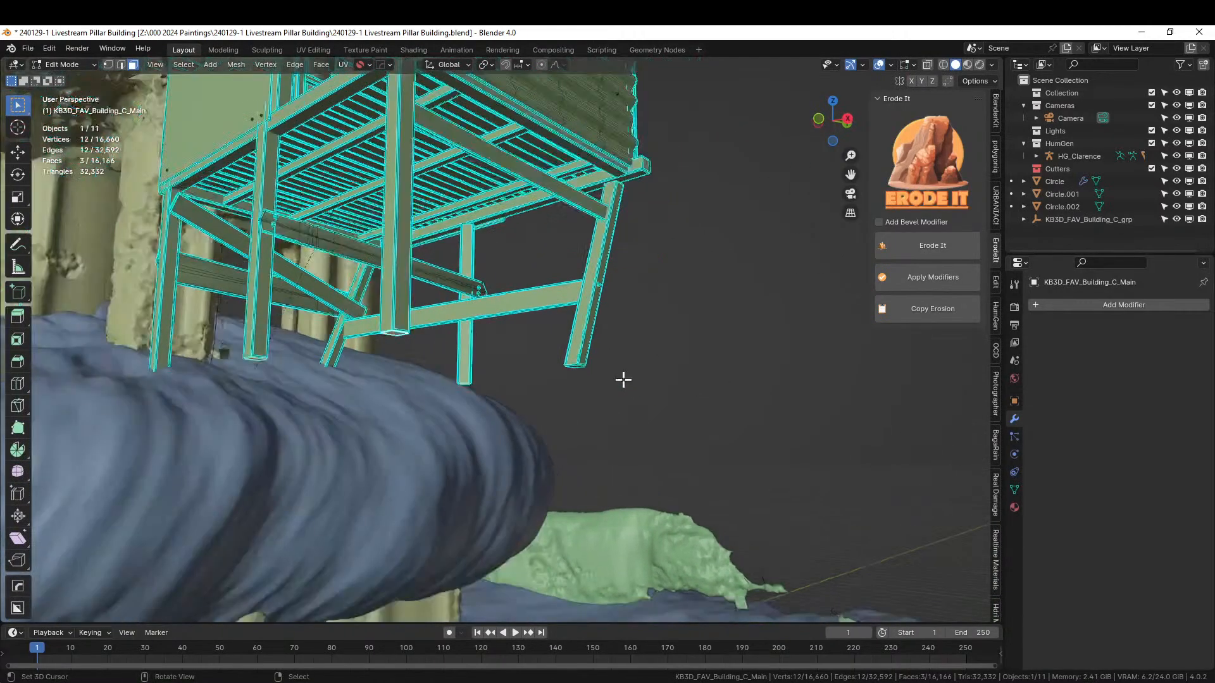
{"action": "scroll", "coordinate": [623, 379], "scroll_direction": "up", "scroll_amount": 2}
{"action": "middle_click_drag", "start_coordinate": [569, 372], "coordinate": [589, 372]}
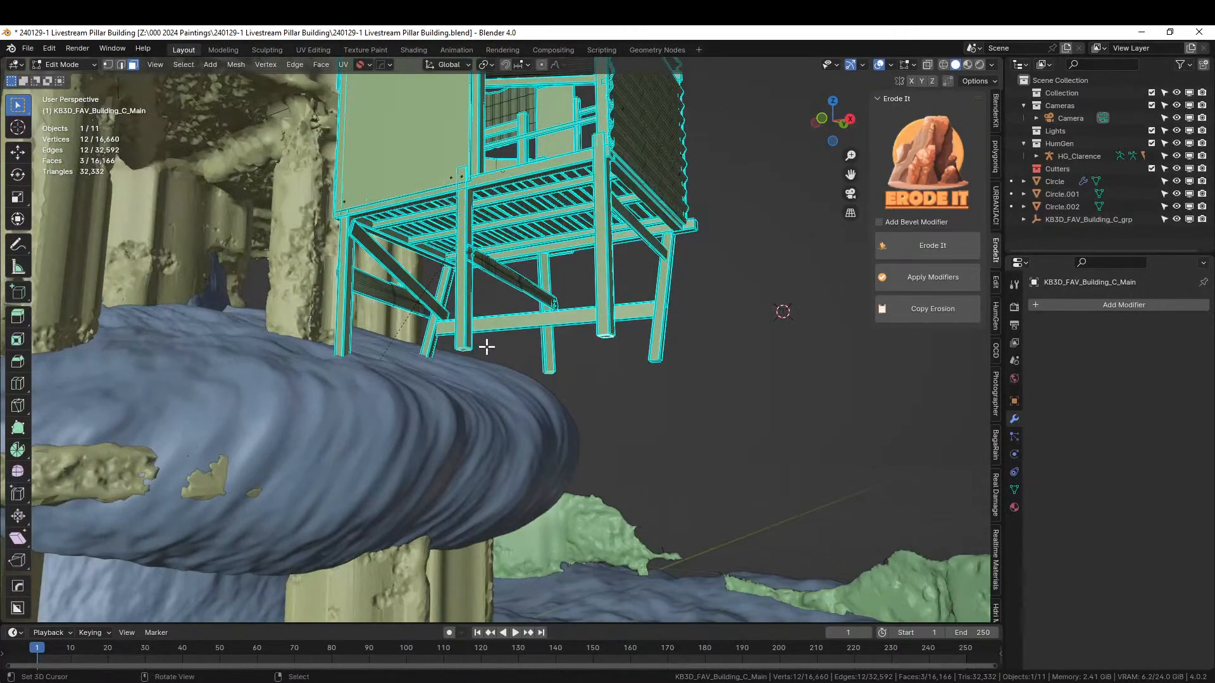
{"action": "left_click", "coordinate": [465, 350]}
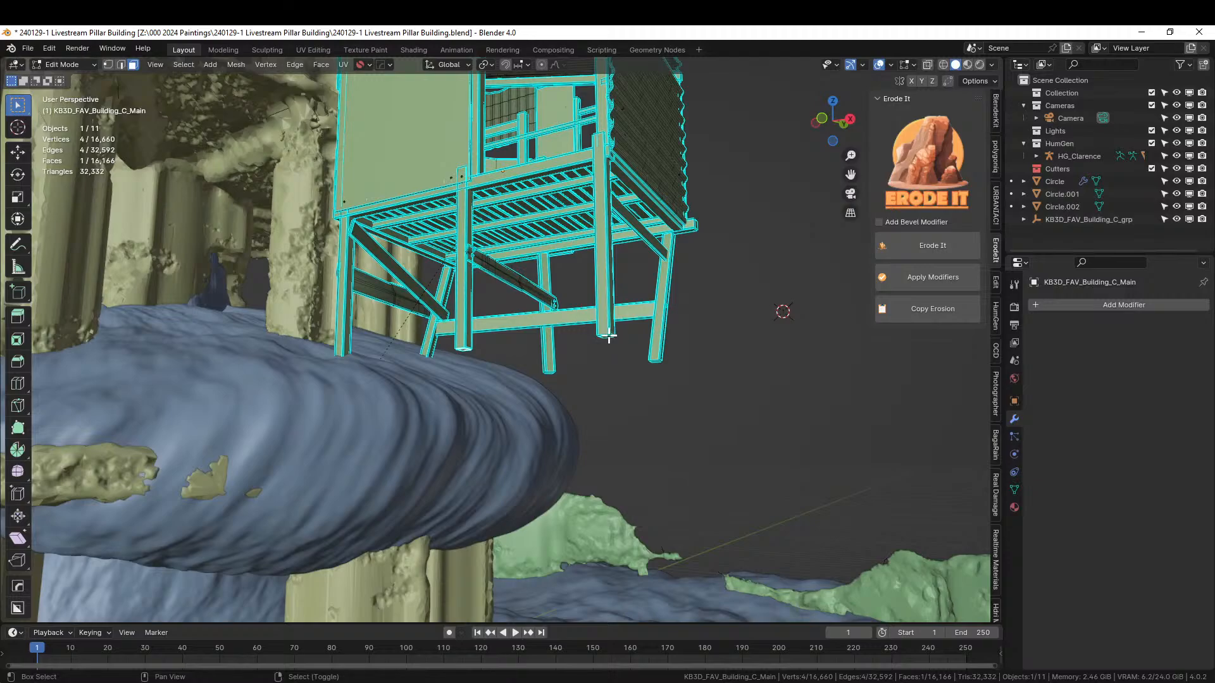
{"action": "scroll", "coordinate": [641, 354], "scroll_direction": "down", "scroll_amount": 4}
{"action": "key", "text": "KP_7"}
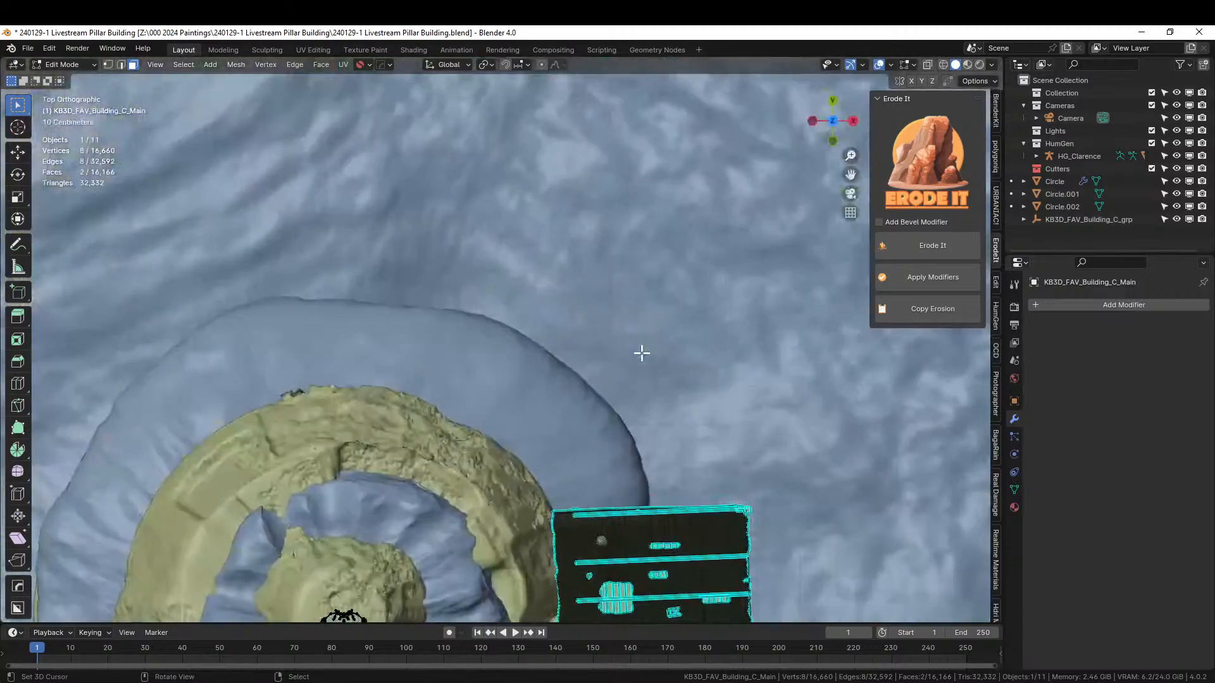
{"action": "key", "text": "KP_1"}
{"action": "scroll", "coordinate": [642, 355], "scroll_direction": "down", "scroll_amount": 3}
{"action": "key", "text": "e"}
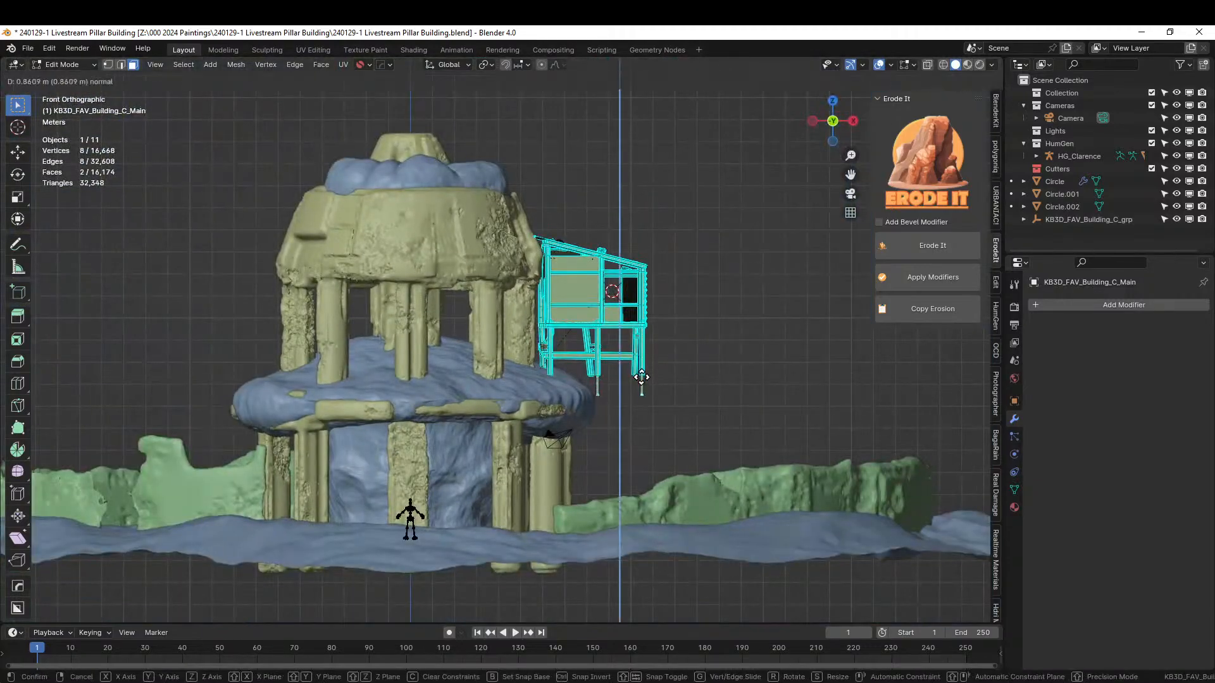
{"action": "left_click", "coordinate": [649, 518]}
{"action": "middle_click_drag", "start_coordinate": [648, 518], "coordinate": [601, 414]}
{"action": "scroll", "coordinate": [590, 439], "scroll_direction": "up", "scroll_amount": 4}
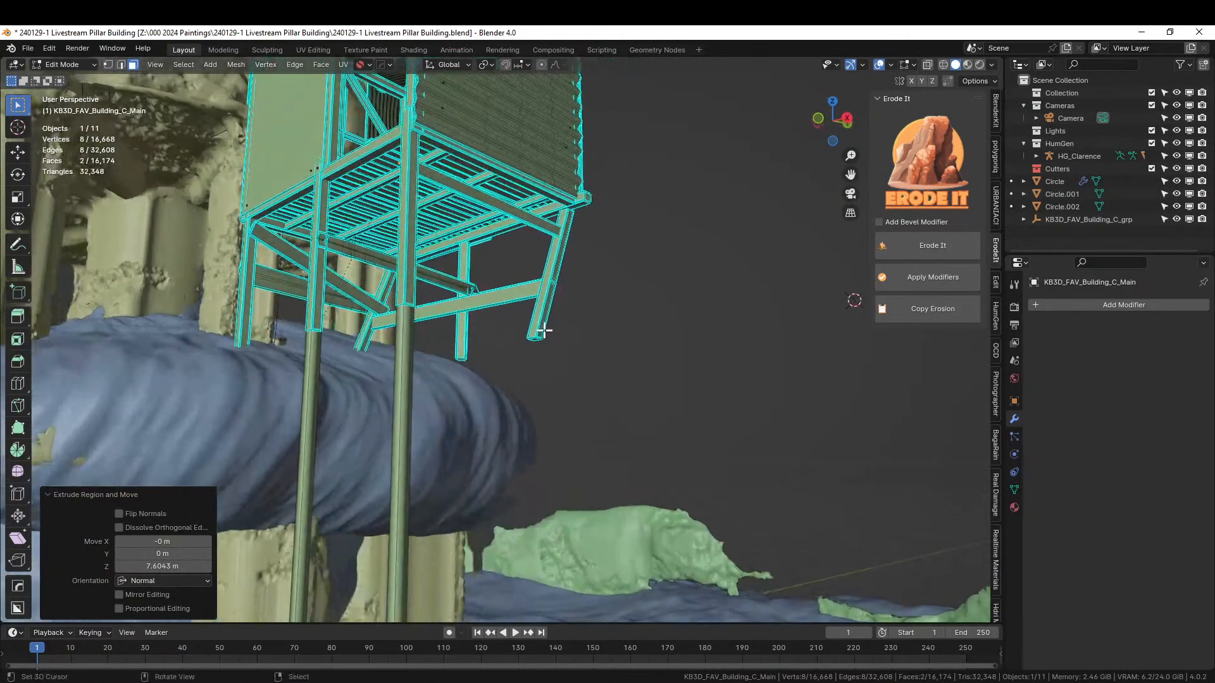
- Select the bottom face of the slanted outer back leg and extrude it about 6.68 m downward
{"action": "left_click", "coordinate": [535, 338]}
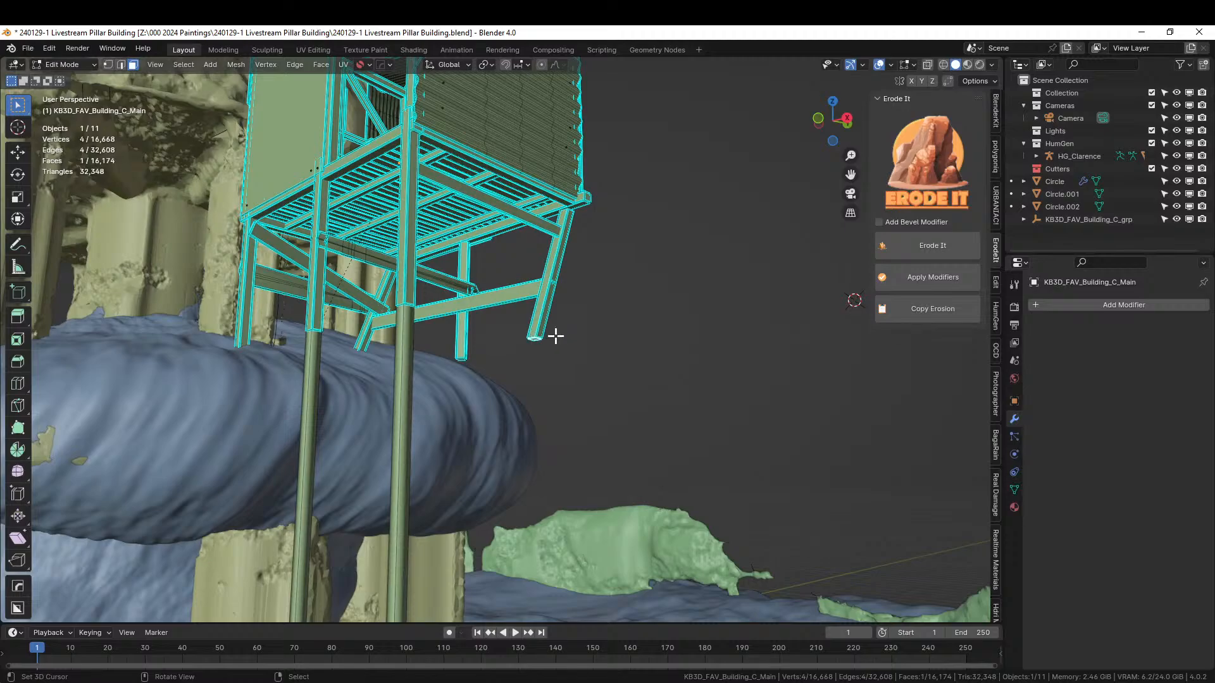
{"action": "key", "text": "KP_Decimal"}
{"action": "scroll", "coordinate": [569, 337], "scroll_direction": "down", "scroll_amount": 19}
{"action": "middle_click_drag", "start_coordinate": [619, 357], "coordinate": [556, 379]}
{"action": "key", "text": "e"}
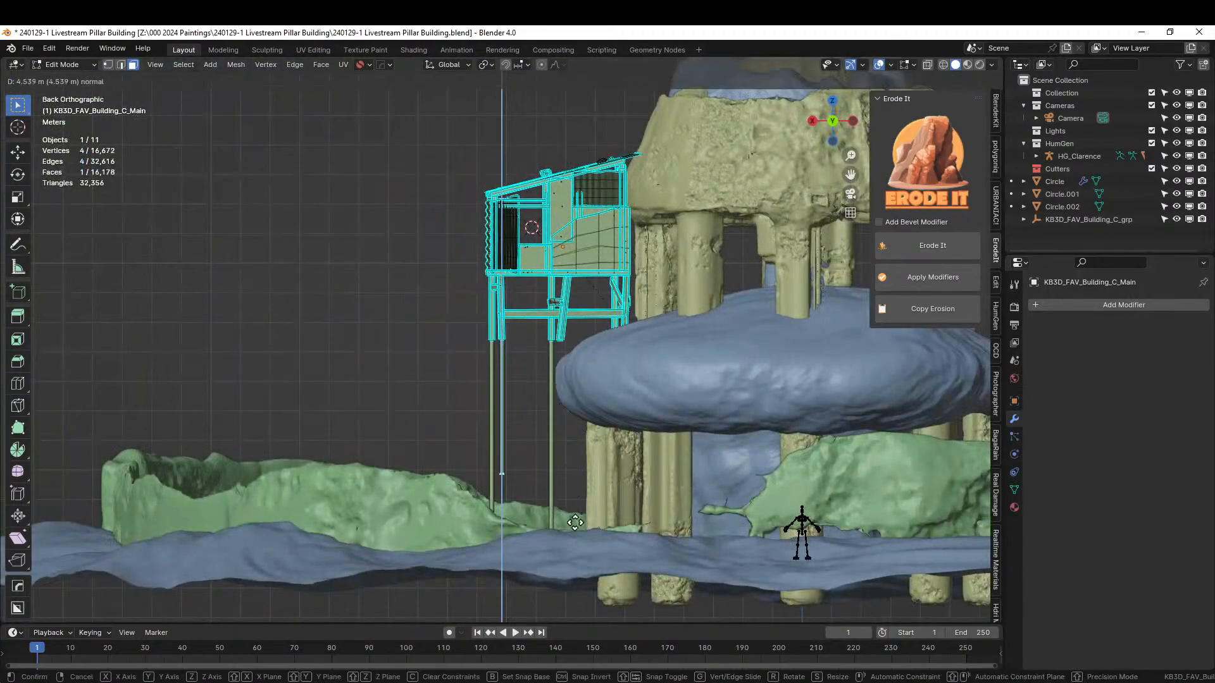
{"action": "left_click", "coordinate": [582, 569]}
- Isolate the hut in local view and move the extruded back leg's end about -2.12 m along Y, slanting it
{"action": "key", "text": "KP_7"}
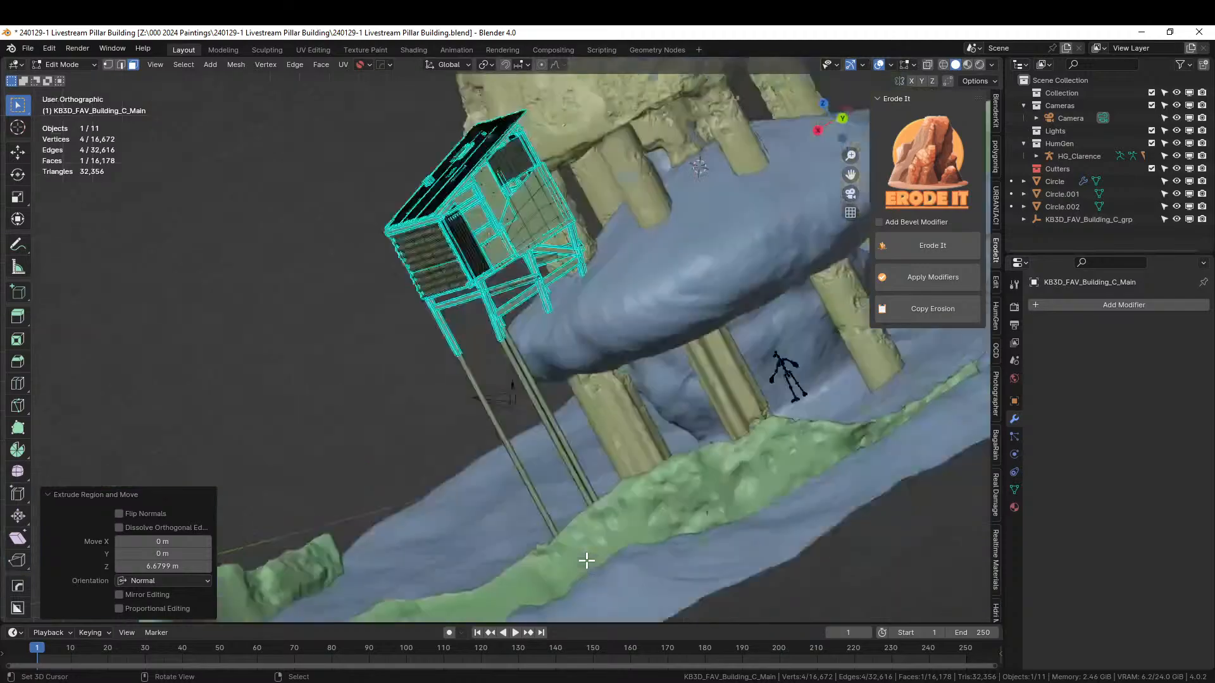
{"action": "key", "text": "KP_3"}
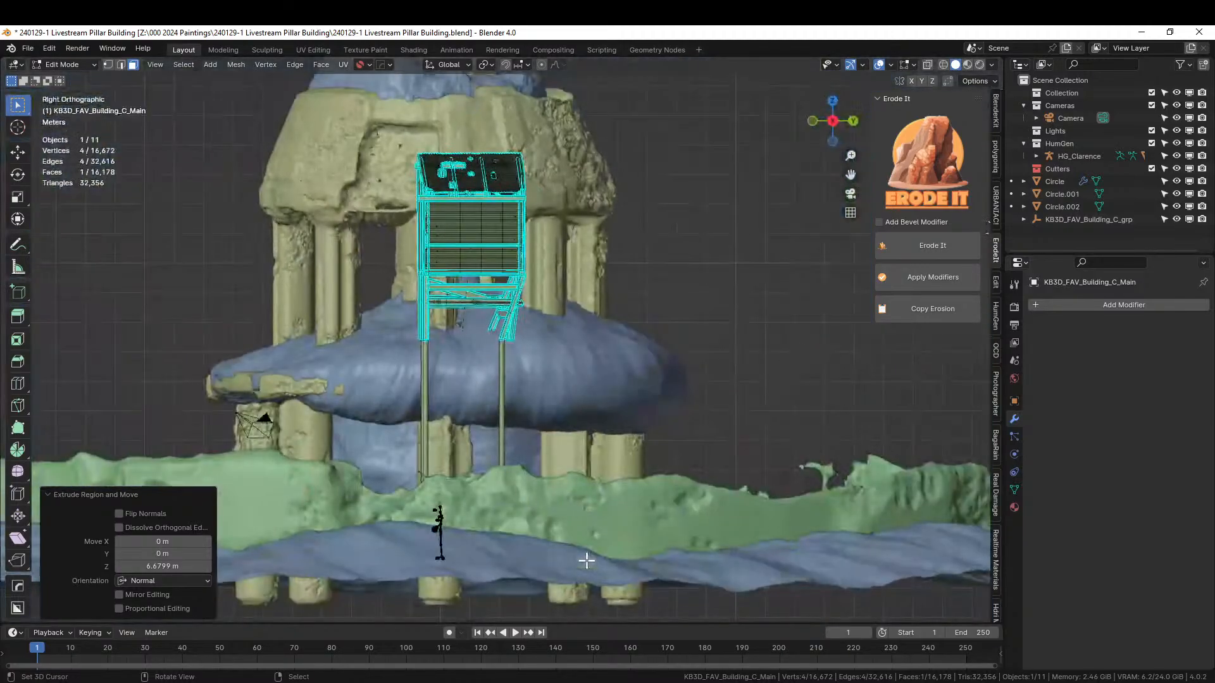
{"action": "key", "text": "ctrl+KP_3"}
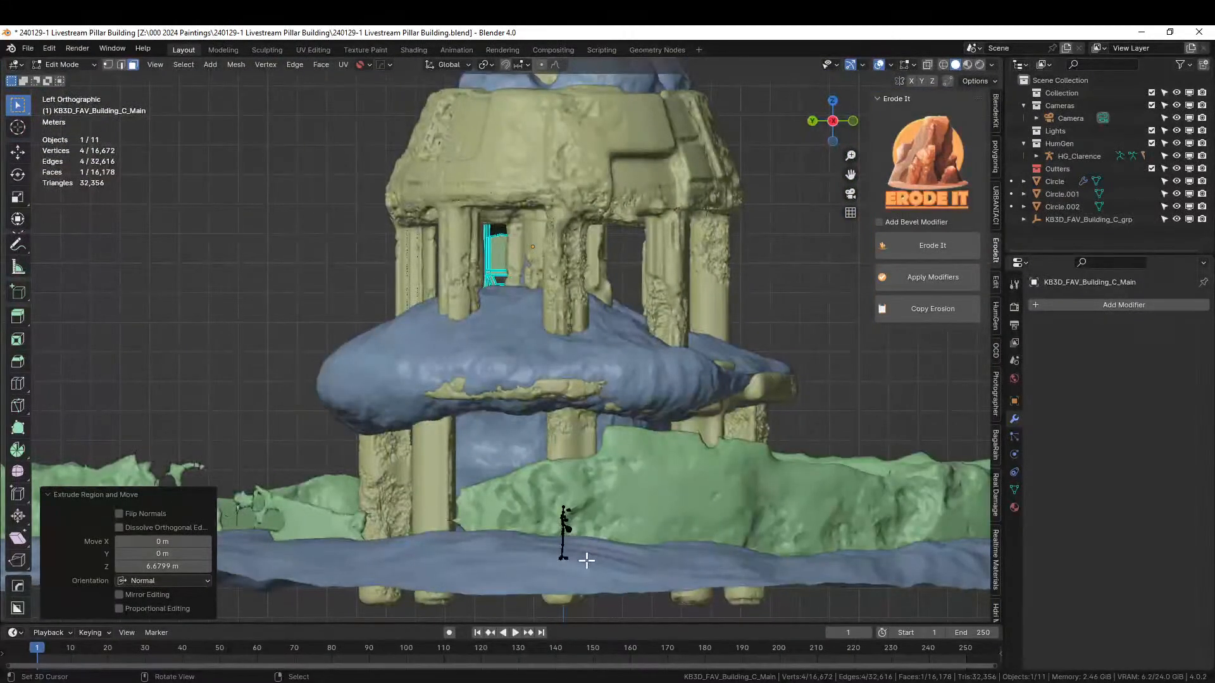
{"action": "key", "text": "KP_Divide"}
{"action": "key", "text": "KP_1"}
{"action": "scroll", "coordinate": [595, 555], "scroll_direction": "up", "scroll_amount": 3}
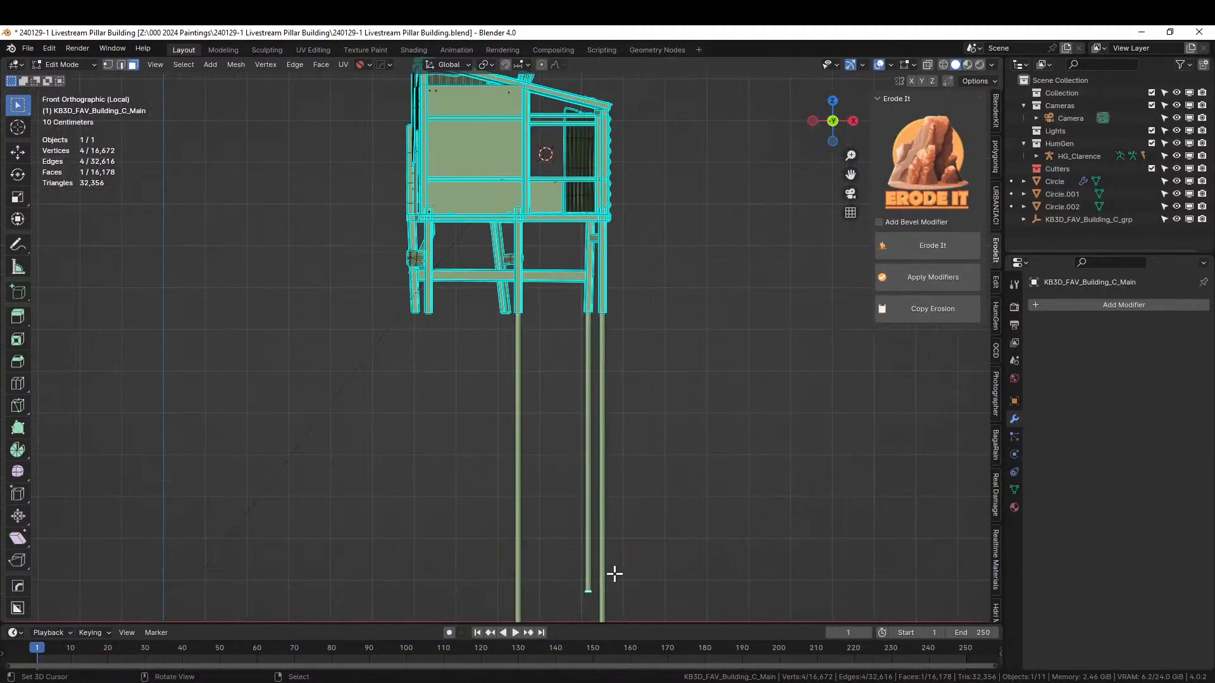
{"action": "key", "text": "KP_3"}
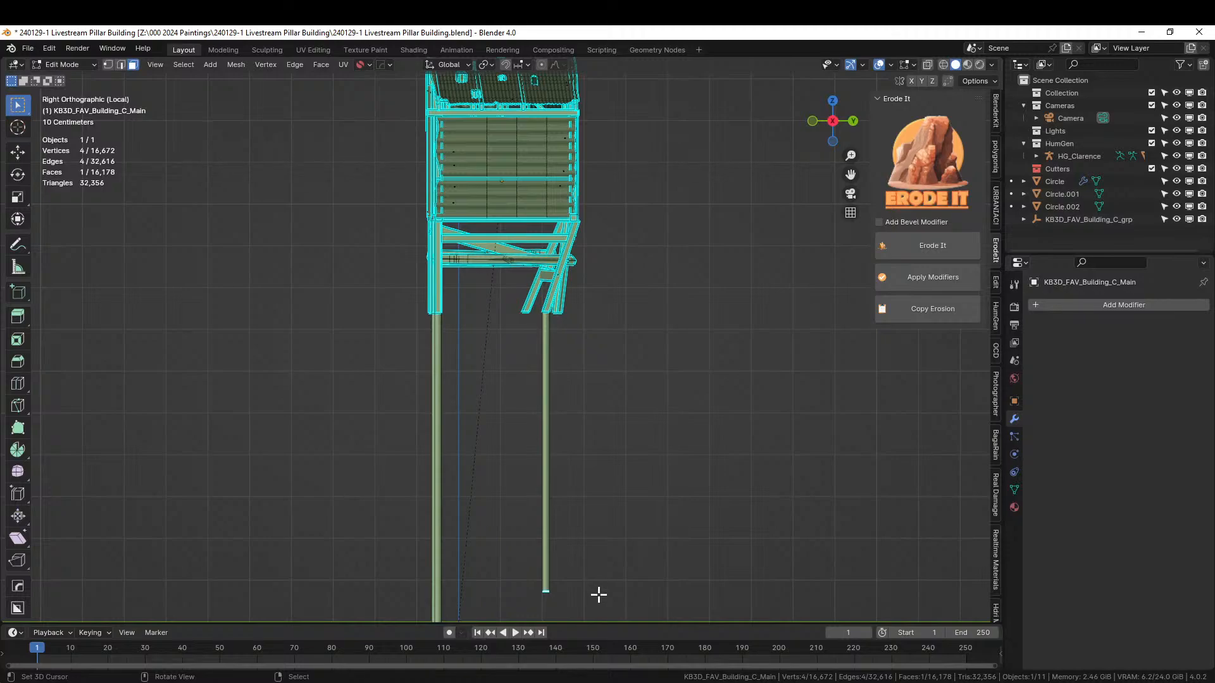
{"action": "key", "text": "g"}
{"action": "key", "text": "y"}
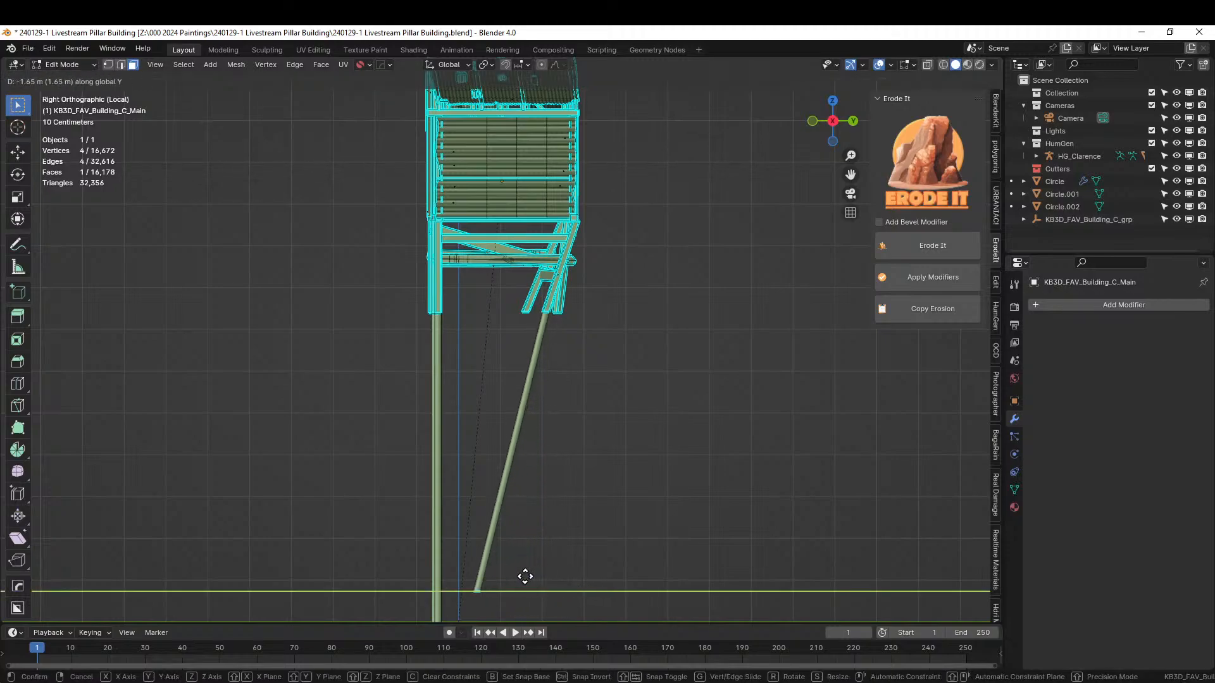
{"action": "left_click", "coordinate": [511, 577]}
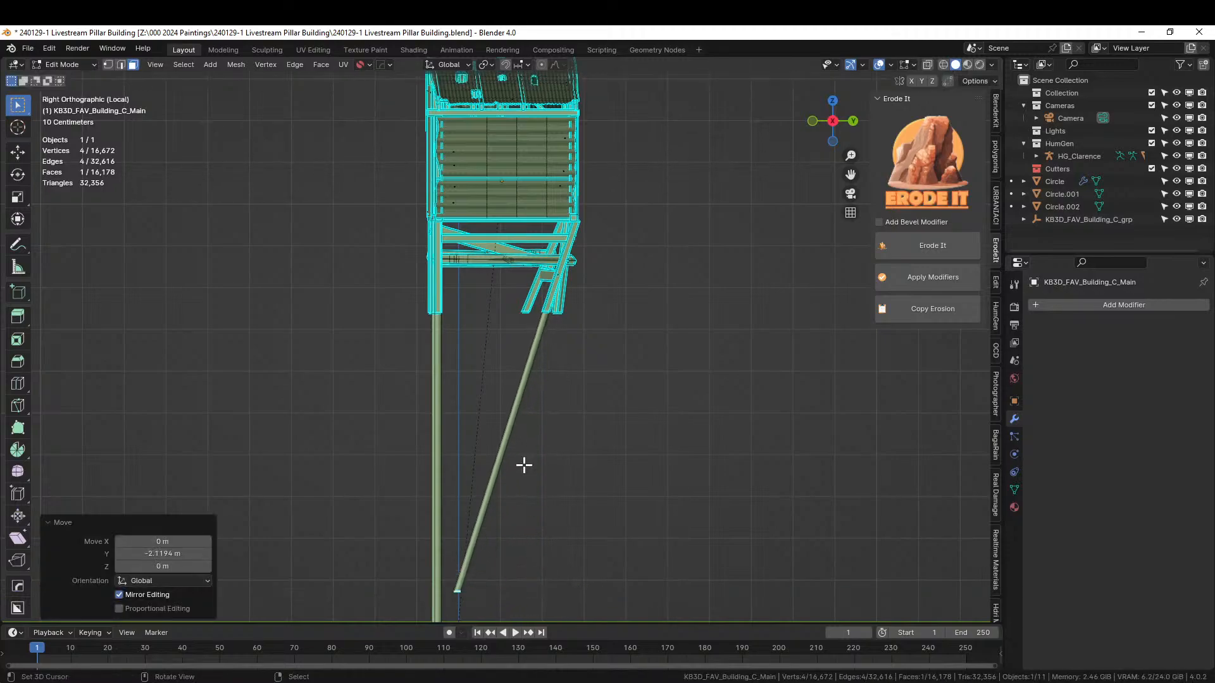
- Select the bottom face of the remaining straight back leg and extrude it about 15.77 m in right view
{"action": "middle_click_drag", "start_coordinate": [533, 395], "coordinate": [486, 344]}
{"action": "scroll", "coordinate": [485, 344], "scroll_direction": "up", "scroll_amount": 3}
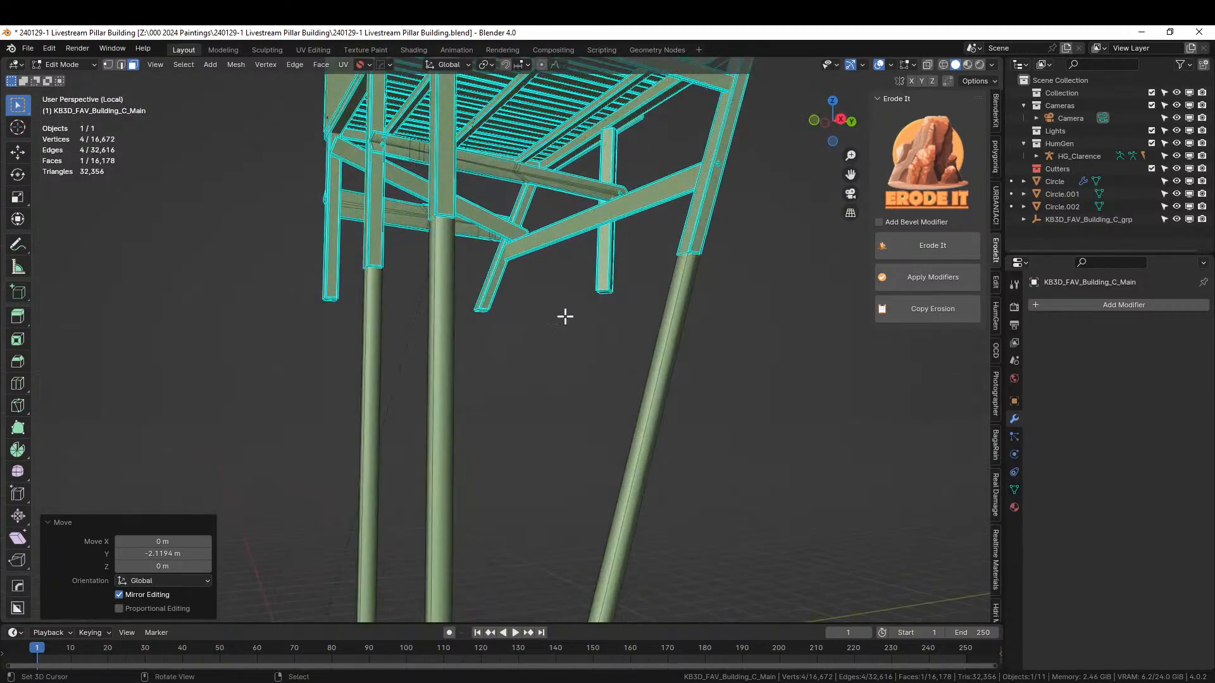
{"action": "right_click", "coordinate": [605, 292]}
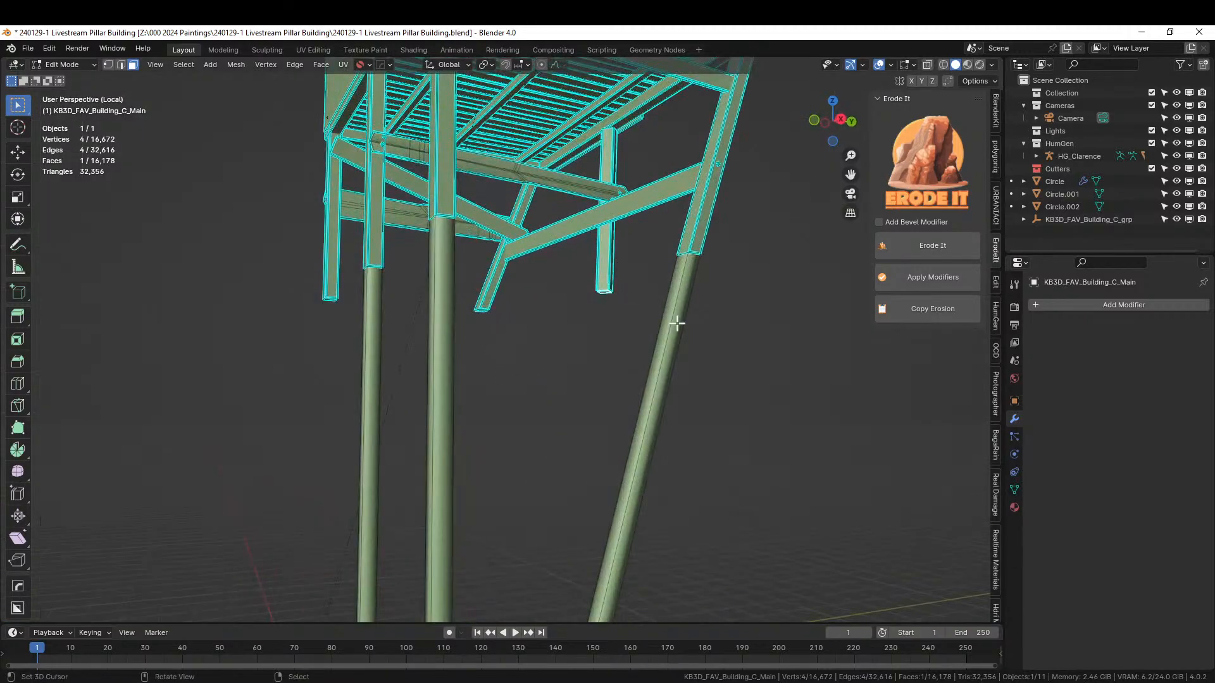
{"action": "key", "text": "KP_3"}
{"action": "scroll", "coordinate": [676, 324], "scroll_direction": "down", "scroll_amount": 3}
{"action": "key", "text": "e"}
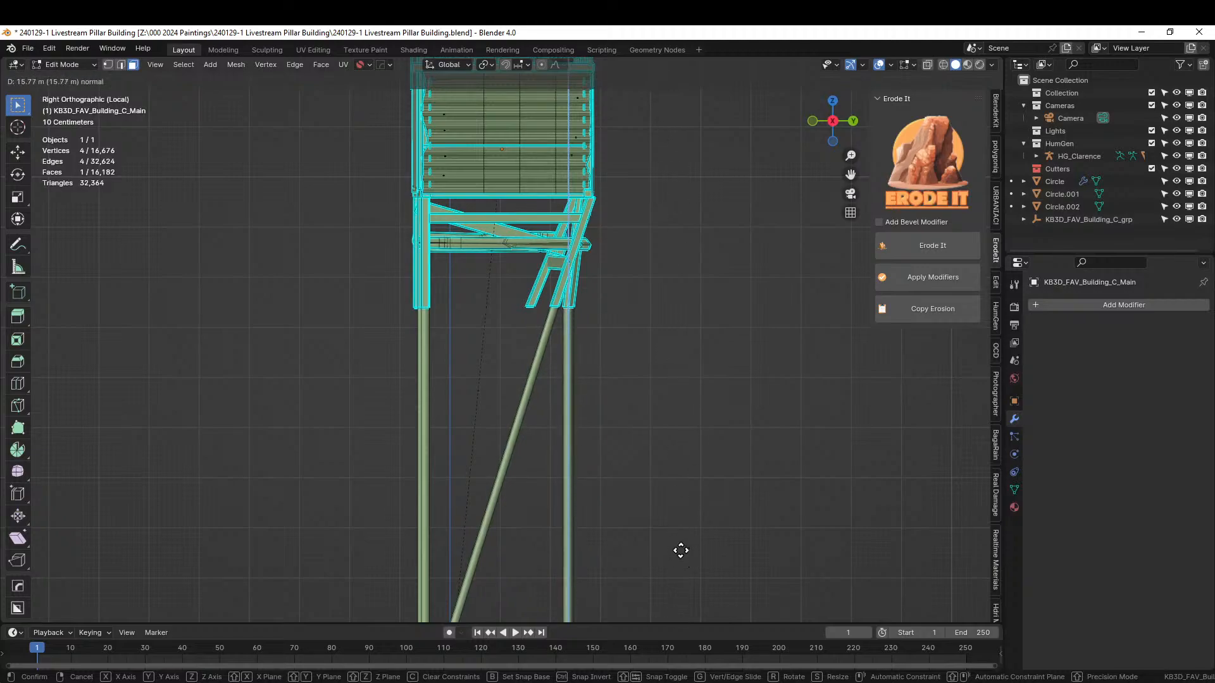
{"action": "left_click", "coordinate": [681, 551]}
- Raise the extruded back leg's end about 7.7 m along Z to ground level and fine-tune it by about 0.09 m
{"action": "scroll", "coordinate": [681, 544], "scroll_direction": "down", "scroll_amount": 8}
{"action": "scroll", "coordinate": [681, 535], "scroll_direction": "up", "scroll_amount": 2}
{"action": "key", "text": "g"}
{"action": "key", "text": "z"}
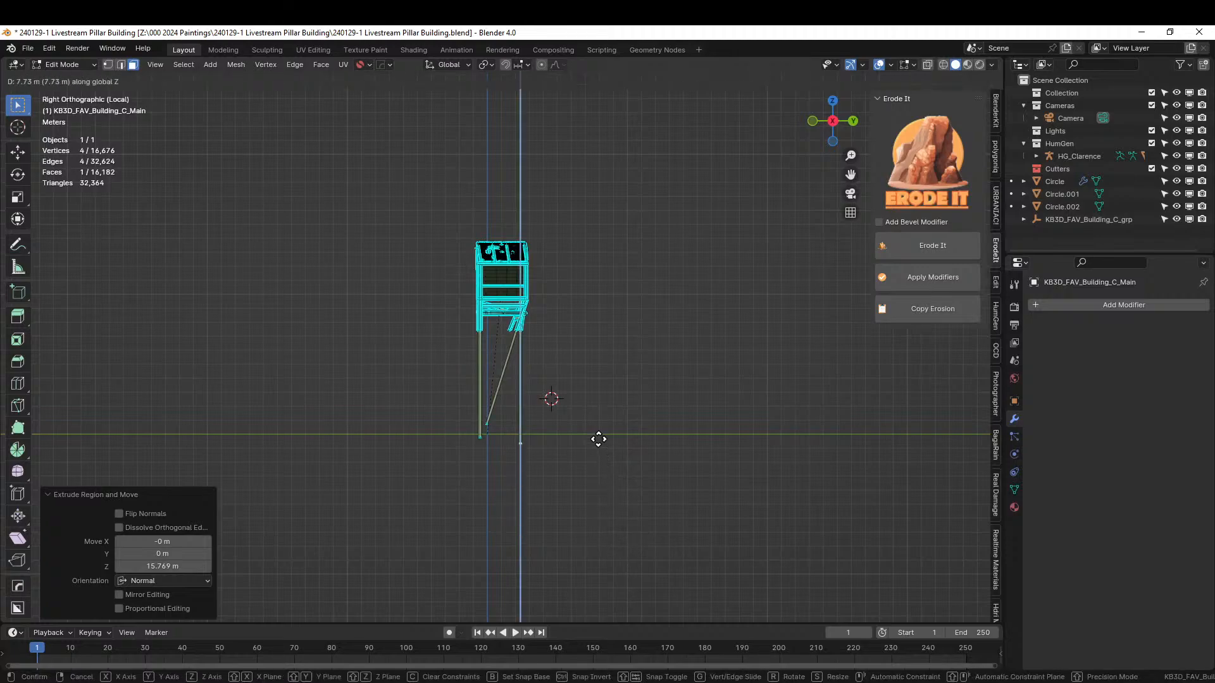
{"action": "left_click", "coordinate": [594, 440]}
{"action": "key", "text": "g"}
{"action": "key", "text": "z"}
{"action": "left_click", "coordinate": [598, 453]}
- Slant the back leg by moving its end -1.63 m along Y and about 0.3 m back, and leave local view
{"action": "key", "text": "g"}
{"action": "key", "text": "y"}
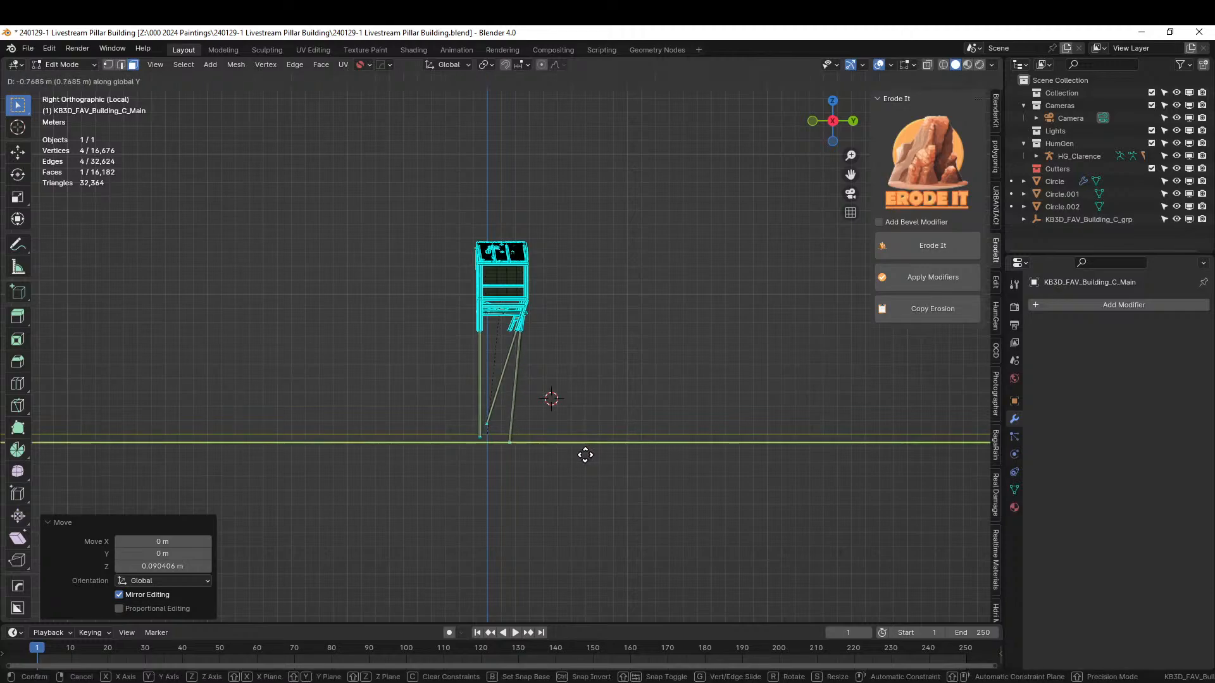
{"action": "left_click", "coordinate": [575, 456]}
{"action": "scroll", "coordinate": [574, 457], "scroll_direction": "up", "scroll_amount": 5}
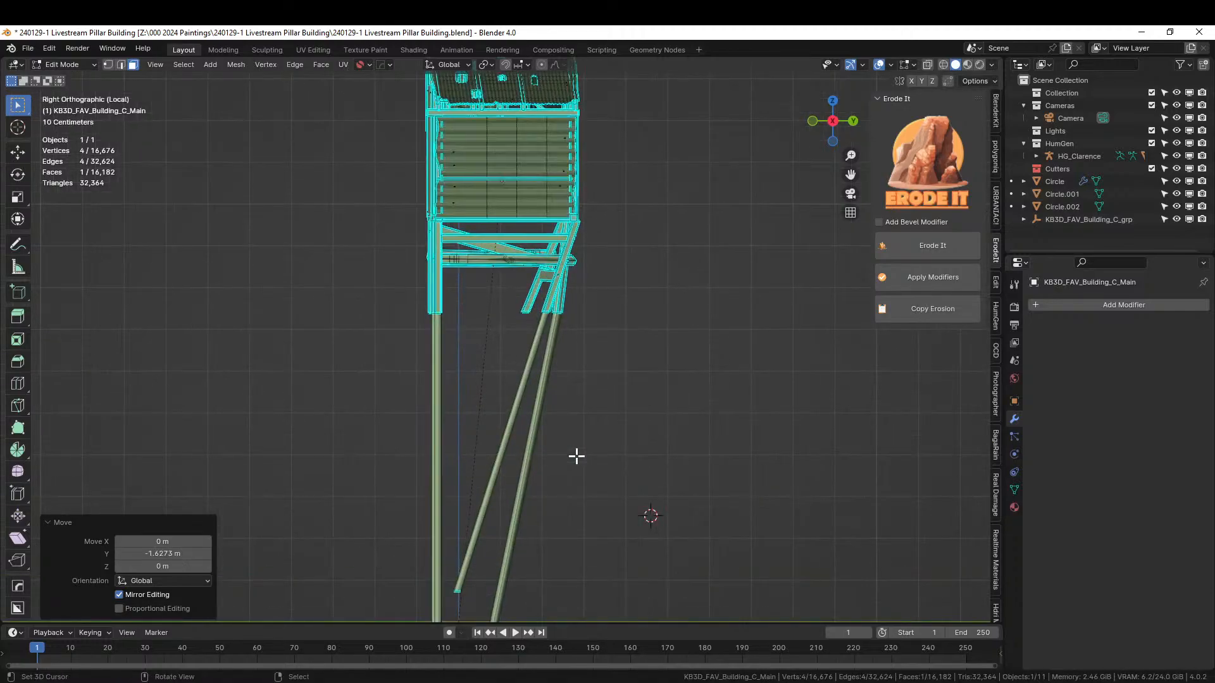
{"action": "key", "text": "g"}
{"action": "key", "text": "y"}
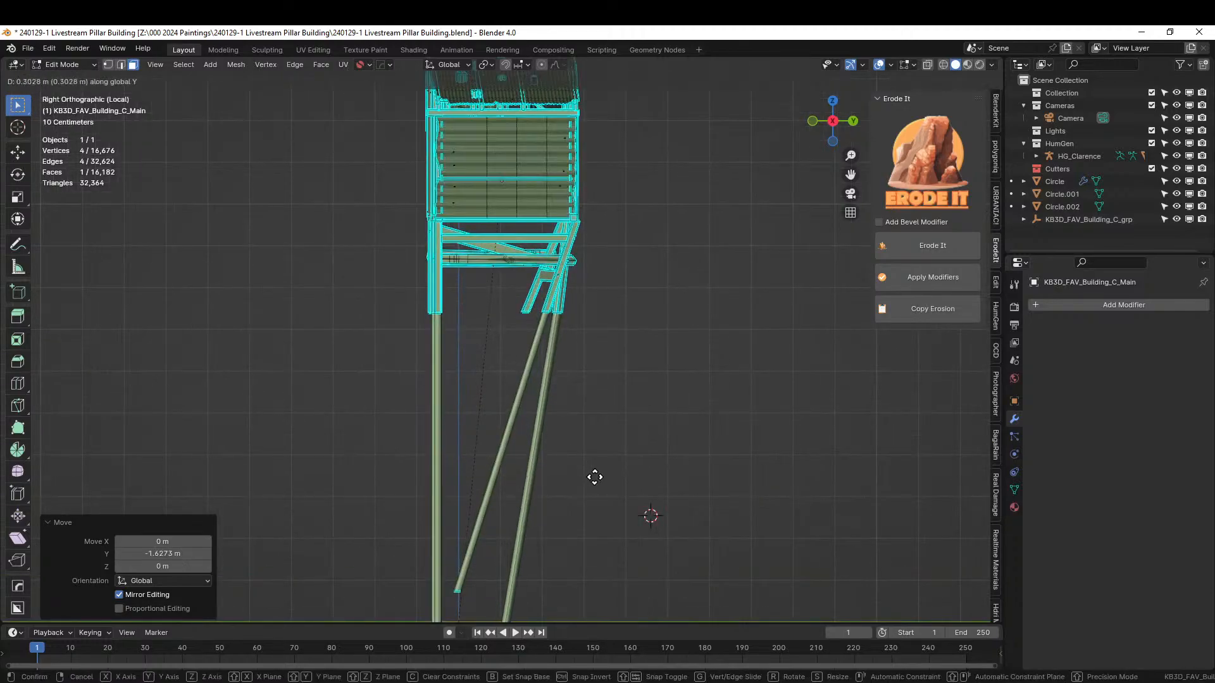
{"action": "left_click", "coordinate": [618, 439]}
{"action": "middle_click_drag", "start_coordinate": [618, 439], "coordinate": [768, 442]}
{"action": "key", "text": "Tab"}
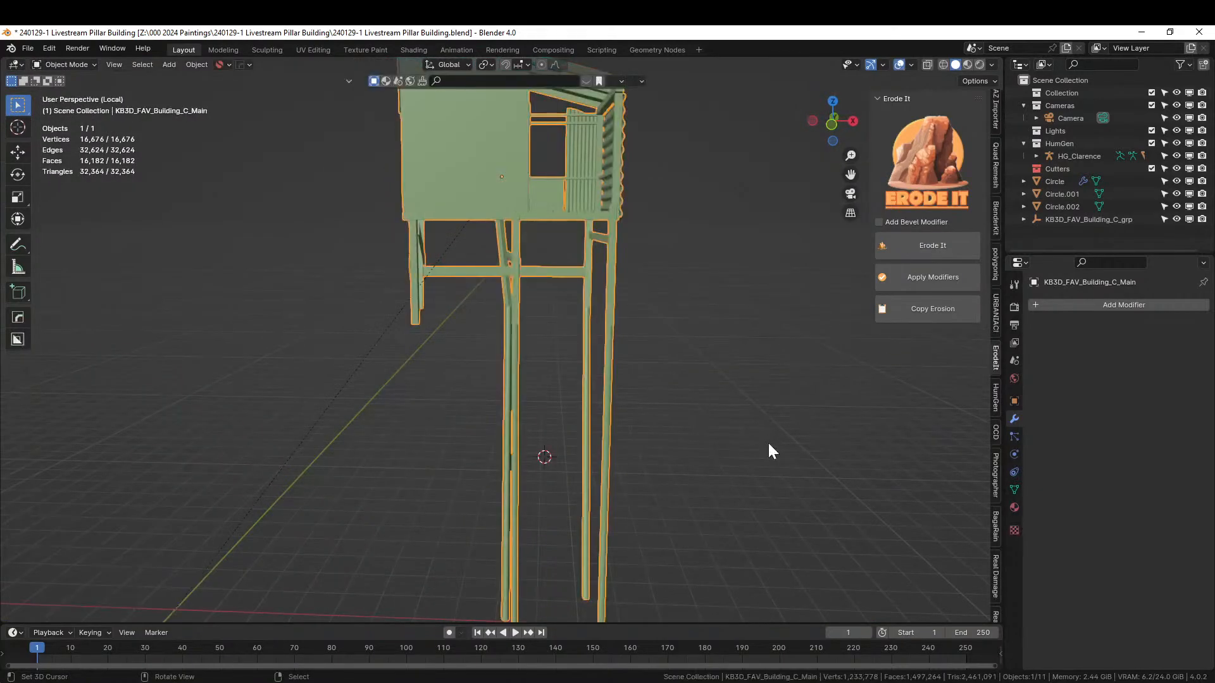
{"action": "key", "text": "KP_Divide"}
- Save the file and inspect the hut's roof, walls and extended legs in a rendered preview
{"action": "middle_click_drag", "start_coordinate": [636, 379], "coordinate": [81, 406]}
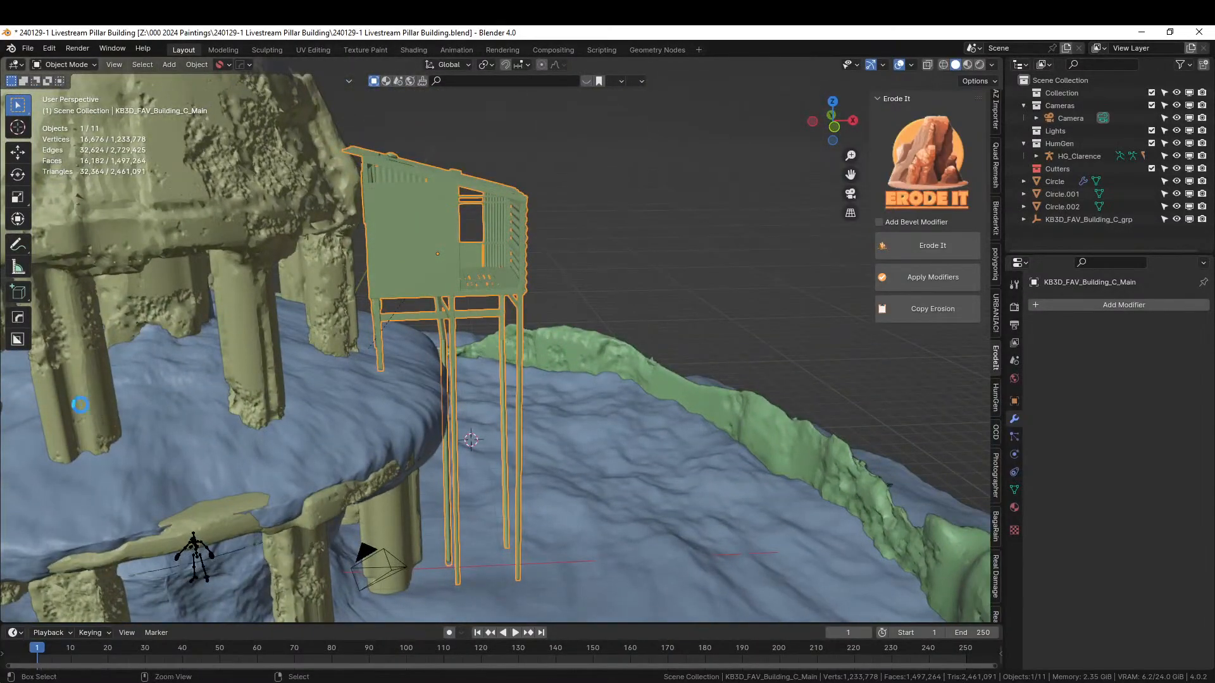
{"action": "middle_click_drag", "start_coordinate": [213, 147], "coordinate": [519, 282]}
{"action": "scroll", "coordinate": [651, 248], "scroll_direction": "up", "scroll_amount": 2}
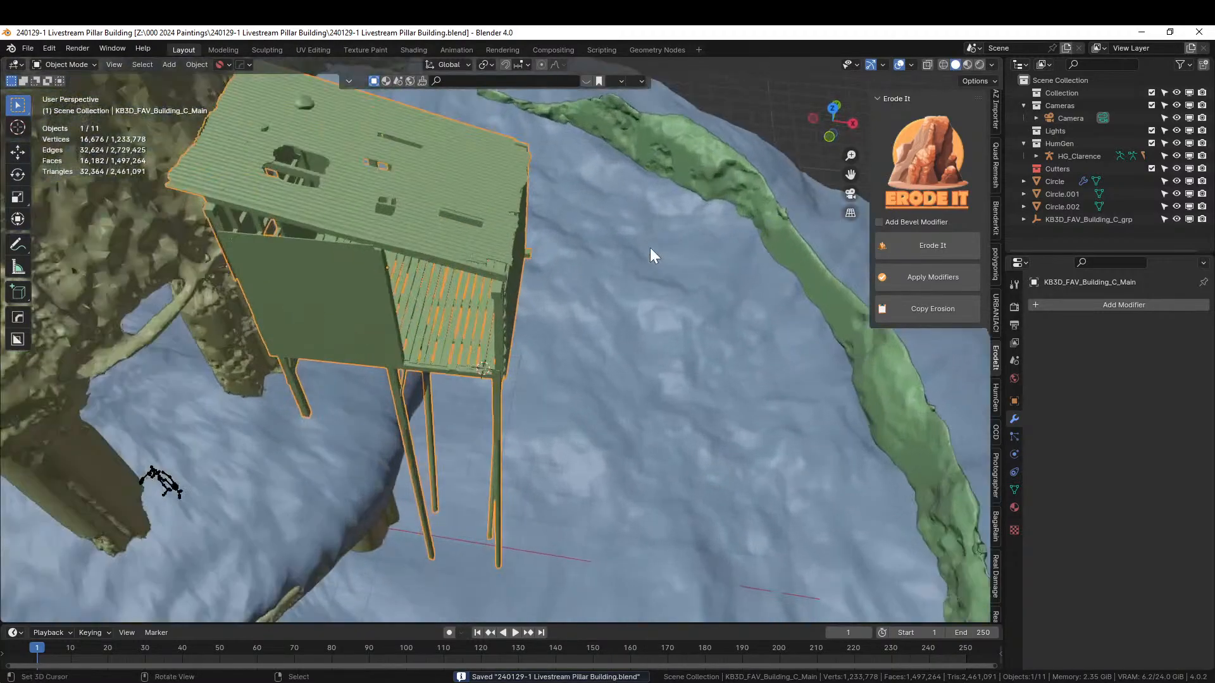
{"action": "left_click", "coordinate": [981, 65]}
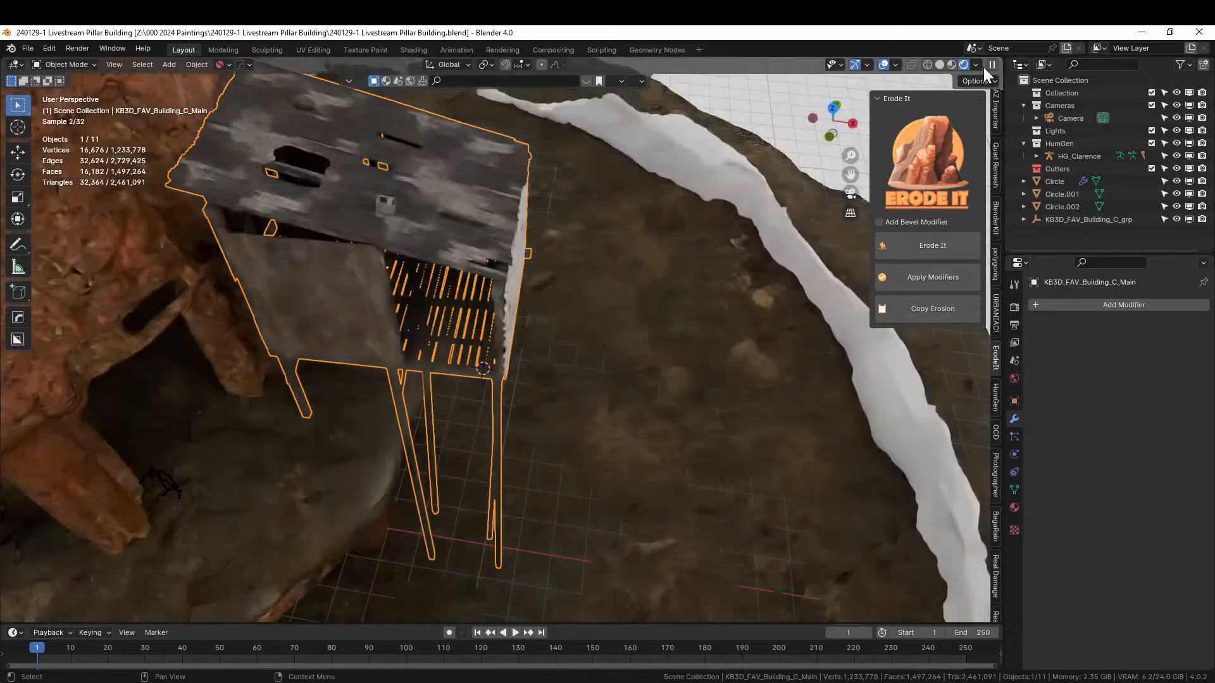
{"action": "middle_click_drag", "start_coordinate": [683, 168], "coordinate": [574, 264]}
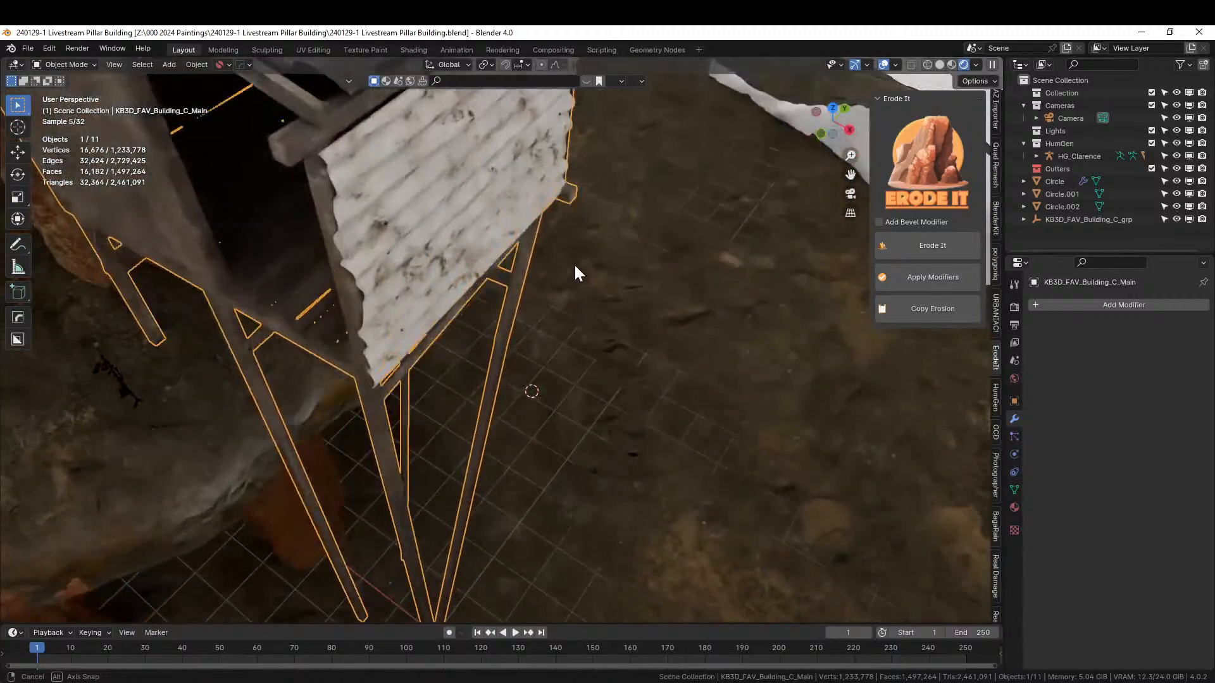
{"action": "left_click", "coordinate": [942, 64]}
- Delete the hut's corrugated roof sheet and the corrugated wall on its outer end as linked geometry
{"action": "middle_click_drag", "start_coordinate": [494, 194], "coordinate": [506, 336]}
{"action": "key", "text": "Tab"}
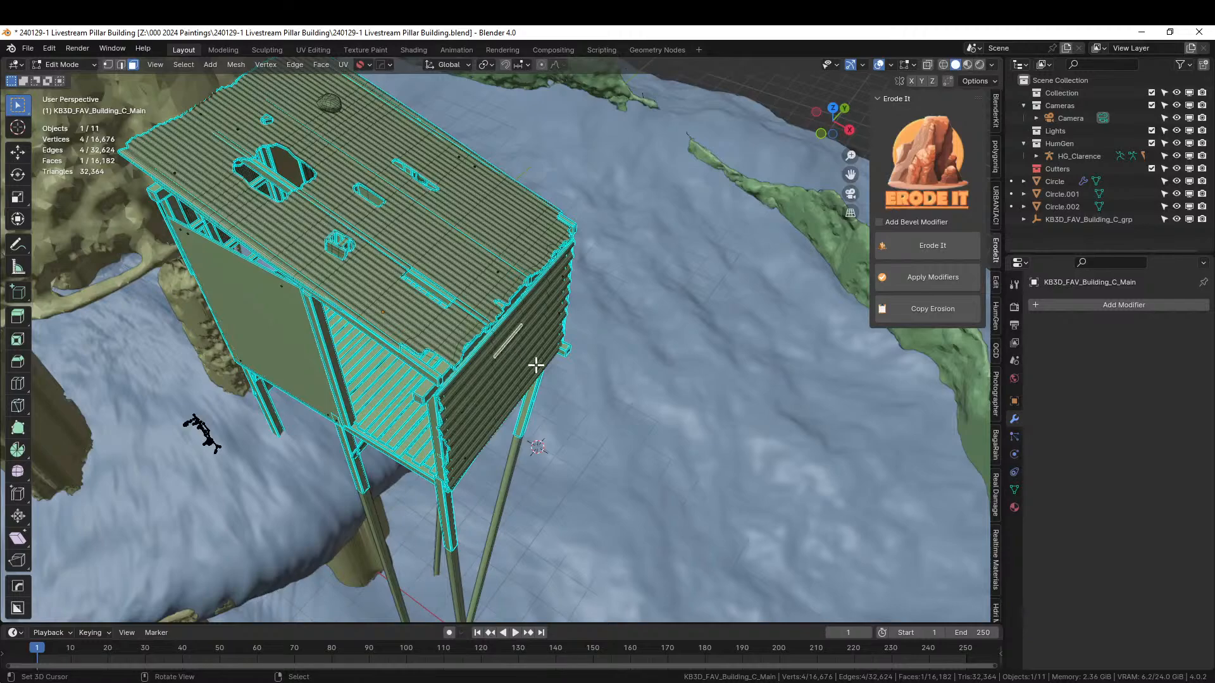
{"action": "key", "text": "l"}
{"action": "key", "text": "l"}
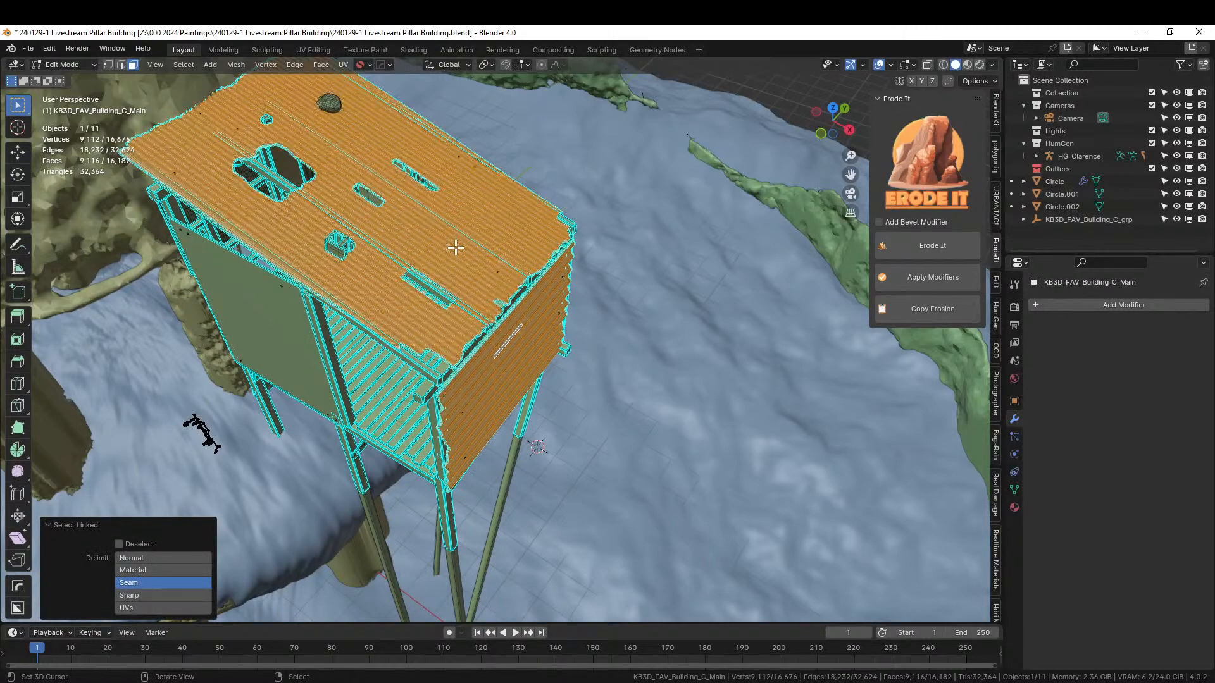
{"action": "key", "text": "x"}
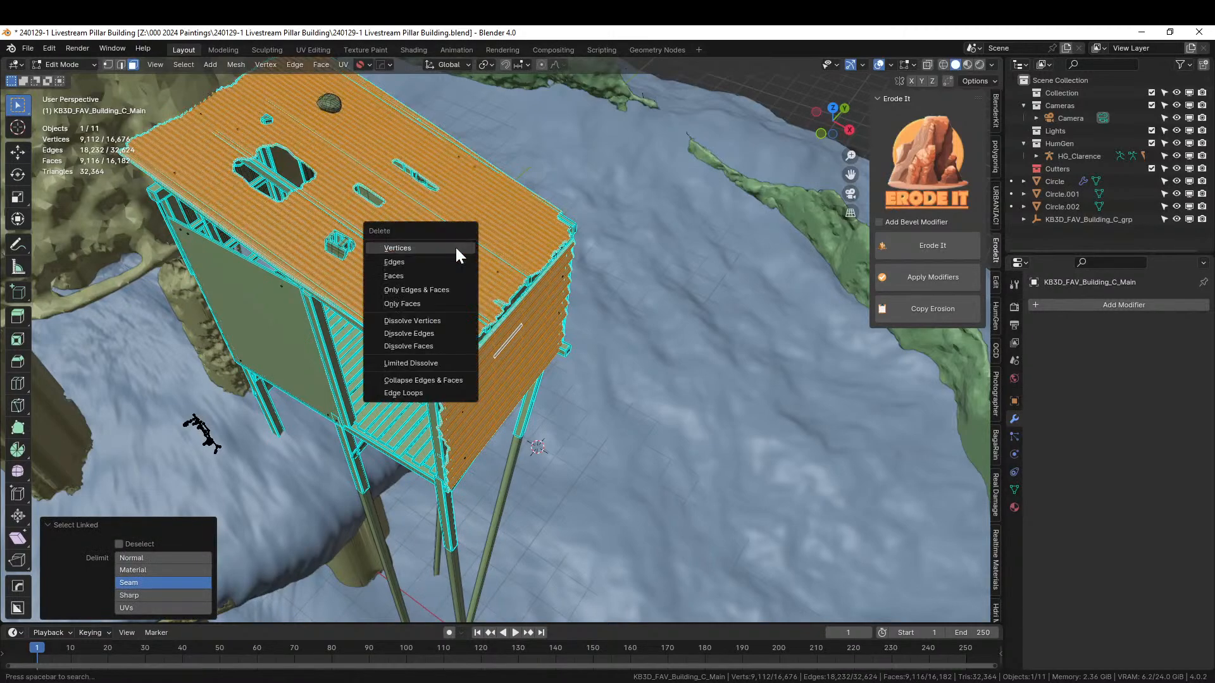
{"action": "left_click", "coordinate": [452, 250]}
- Delete the two loose objects left hovering above the hut's roof beams
{"action": "middle_click_drag", "start_coordinate": [452, 251], "coordinate": [358, 226]}
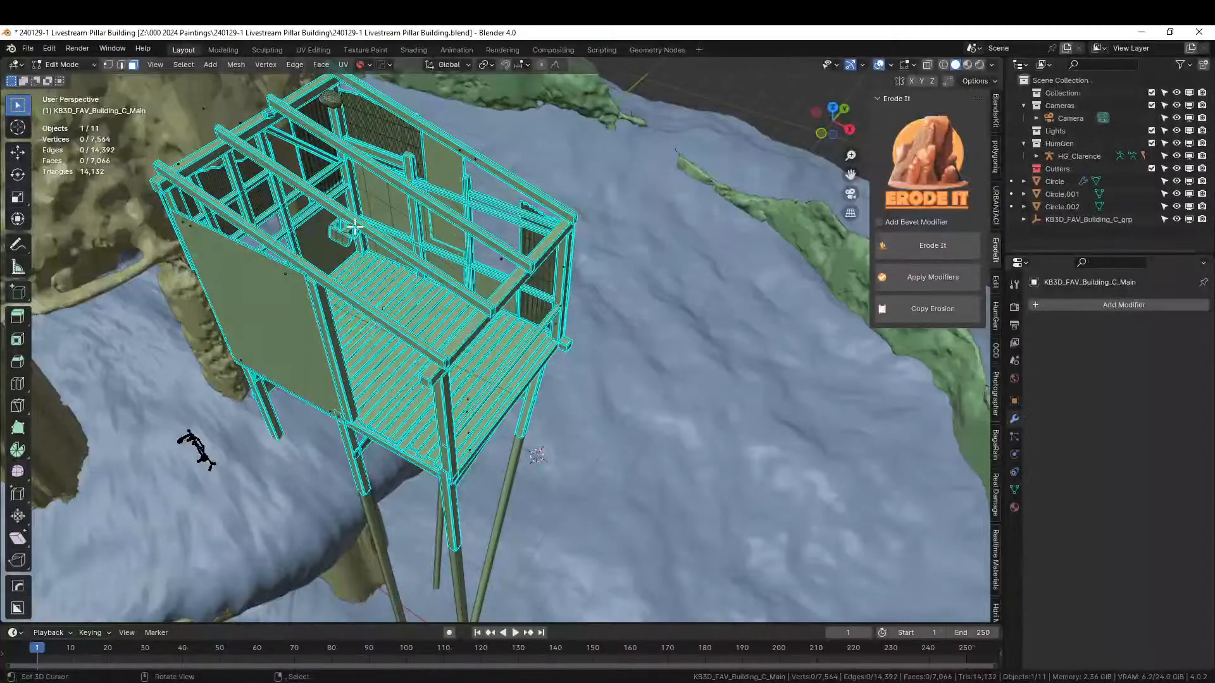
{"action": "key", "text": "l"}
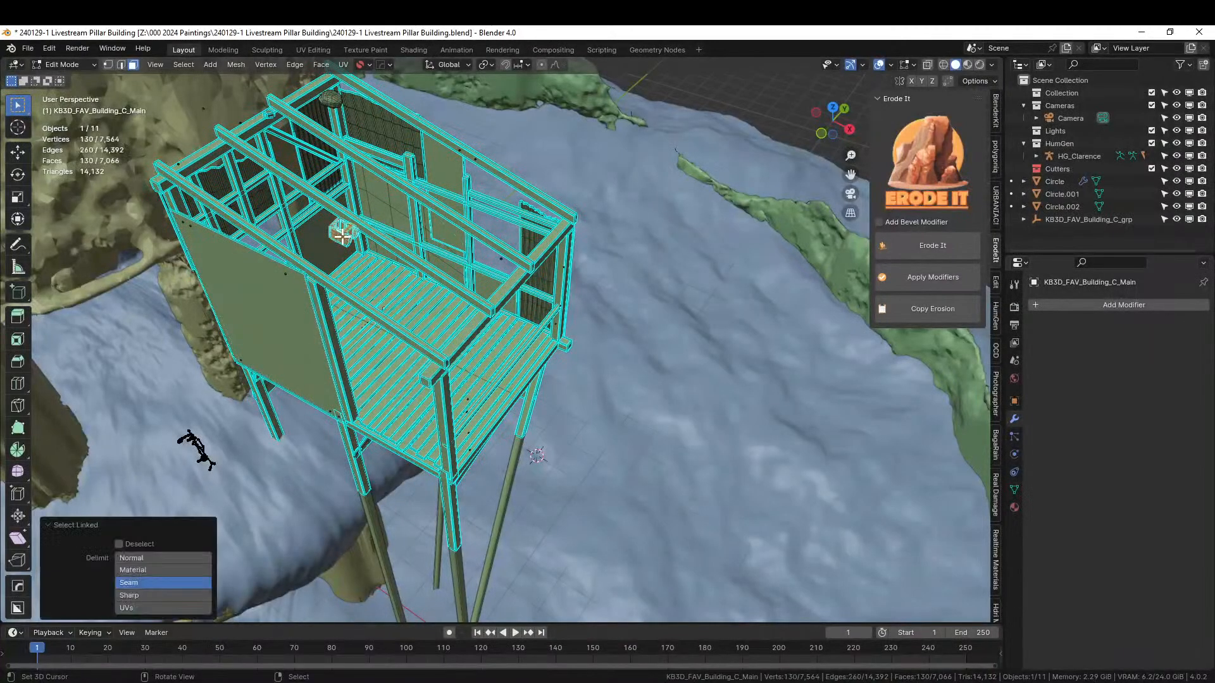
{"action": "key", "text": "l"}
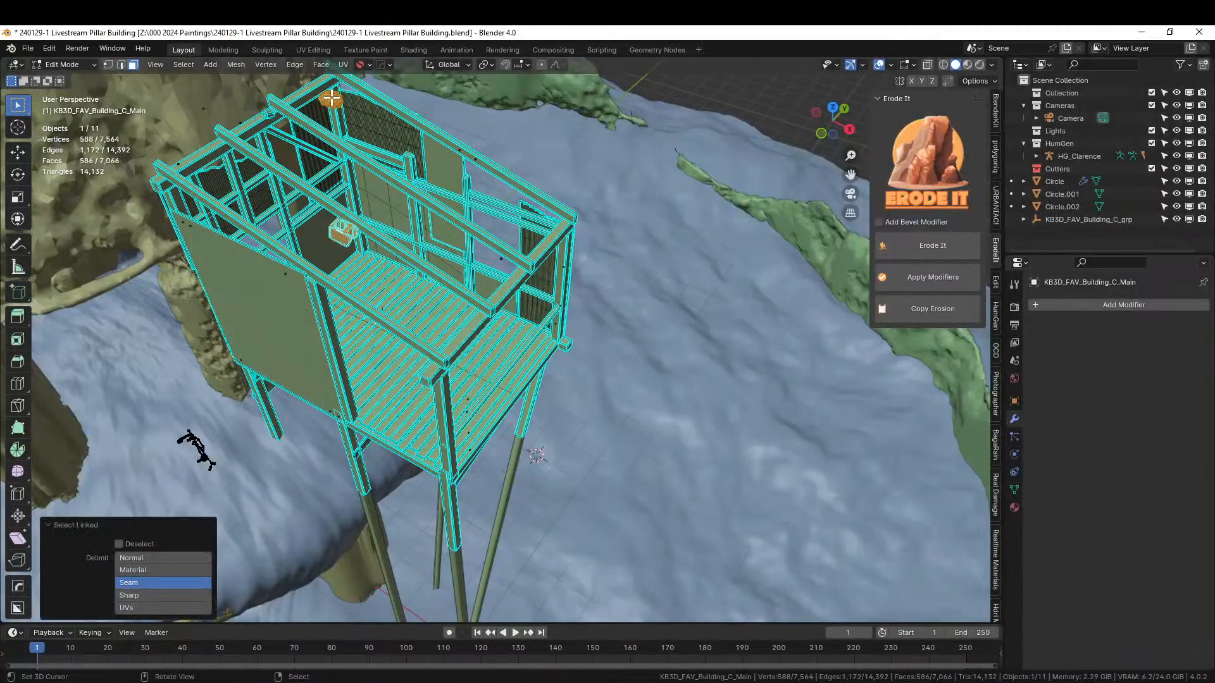
{"action": "key", "text": "x"}
{"action": "left_click", "coordinate": [332, 97]}
- Select the two corrugated sheets on the hut's back side as linked geometry and delete them
{"action": "scroll", "coordinate": [341, 97], "scroll_direction": "down", "scroll_amount": 4}
{"action": "mouse_move", "coordinate": [355, 98]}
{"action": "middle_mouse_down"}
{"action": "mouse_move", "coordinate": [371, 92]}
{"action": "mouse_move", "coordinate": [400, 617]}
{"action": "mouse_move", "coordinate": [374, 610]}
{"action": "mouse_move", "coordinate": [350, 76]}
{"action": "middle_mouse_up"}
{"action": "scroll", "coordinate": [354, 94], "scroll_direction": "up", "scroll_amount": 4}
{"action": "middle_click_drag", "start_coordinate": [459, 105], "coordinate": [268, 125]}
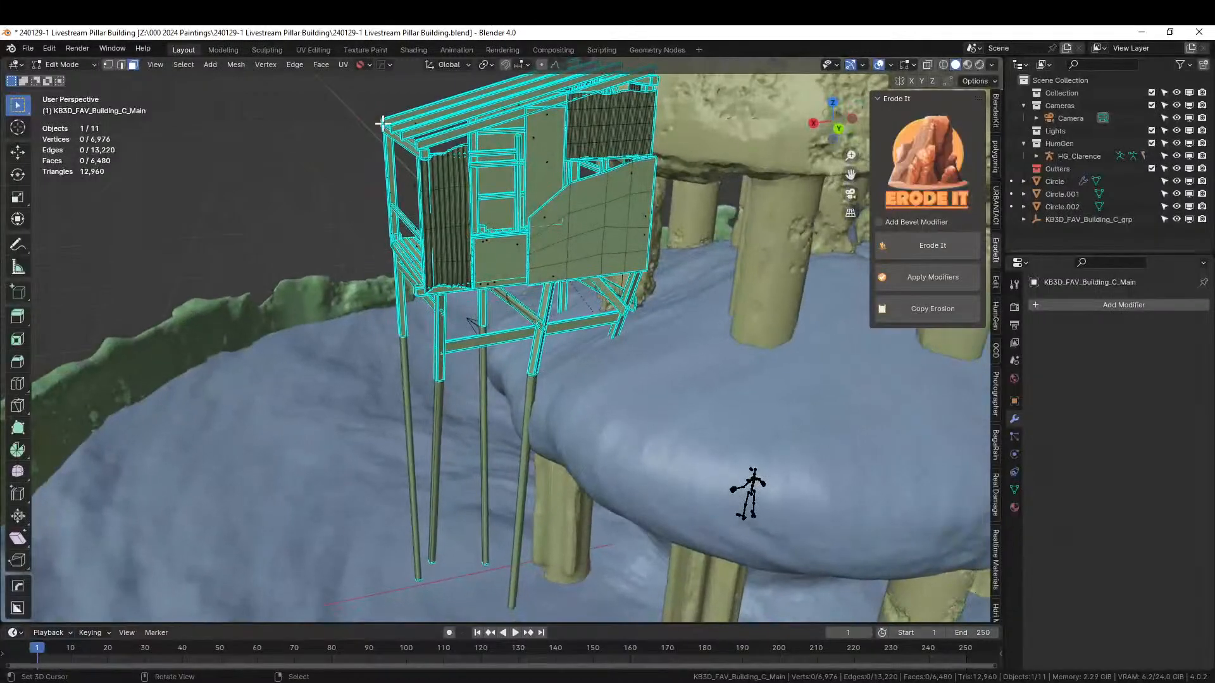
{"action": "scroll", "coordinate": [416, 190], "scroll_direction": "up", "scroll_amount": 3}
{"action": "scroll", "coordinate": [416, 190], "scroll_direction": "down", "scroll_amount": 2}
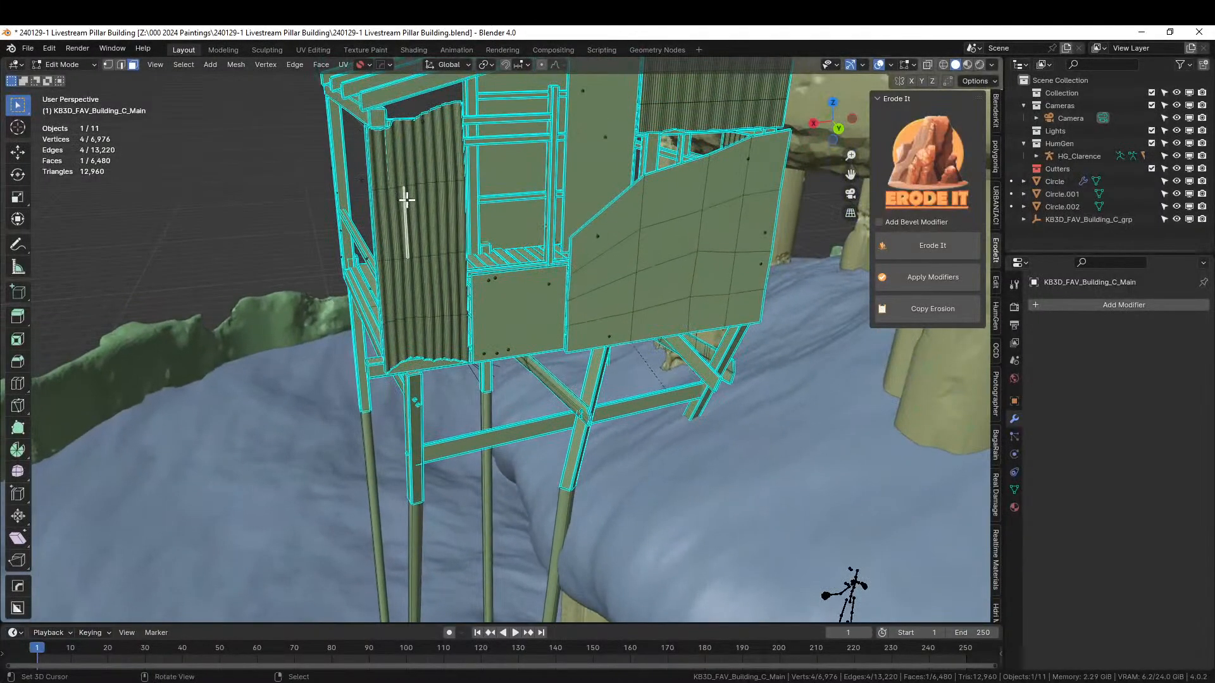
{"action": "key", "text": "l"}
{"action": "key", "text": "l"}
{"action": "key", "text": "x"}
{"action": "left_click", "coordinate": [437, 214]}
{"action": "middle_click_drag", "start_coordinate": [436, 213], "coordinate": [656, 241]}
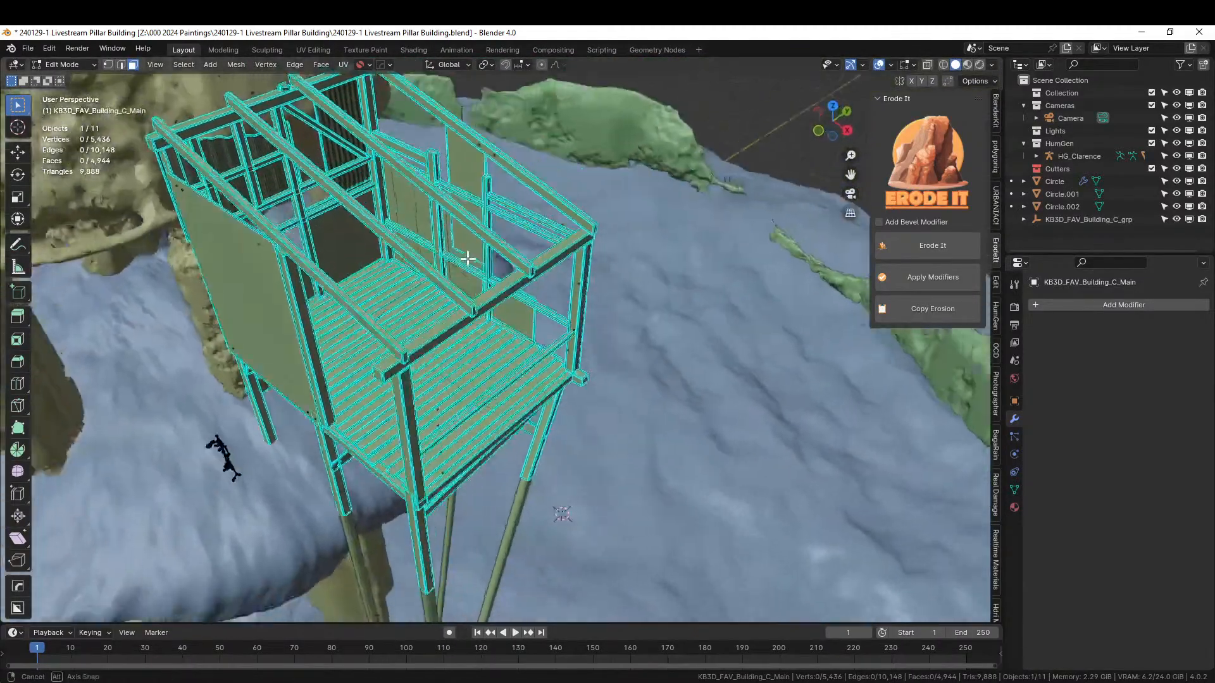
- Isolate the hut in local view and delete the two remaining corrugated panels on the end facing the pillar building
{"action": "key", "text": "Tab"}
{"action": "middle_click_drag", "start_coordinate": [477, 256], "coordinate": [595, 200]}
{"action": "key", "text": "Tab"}
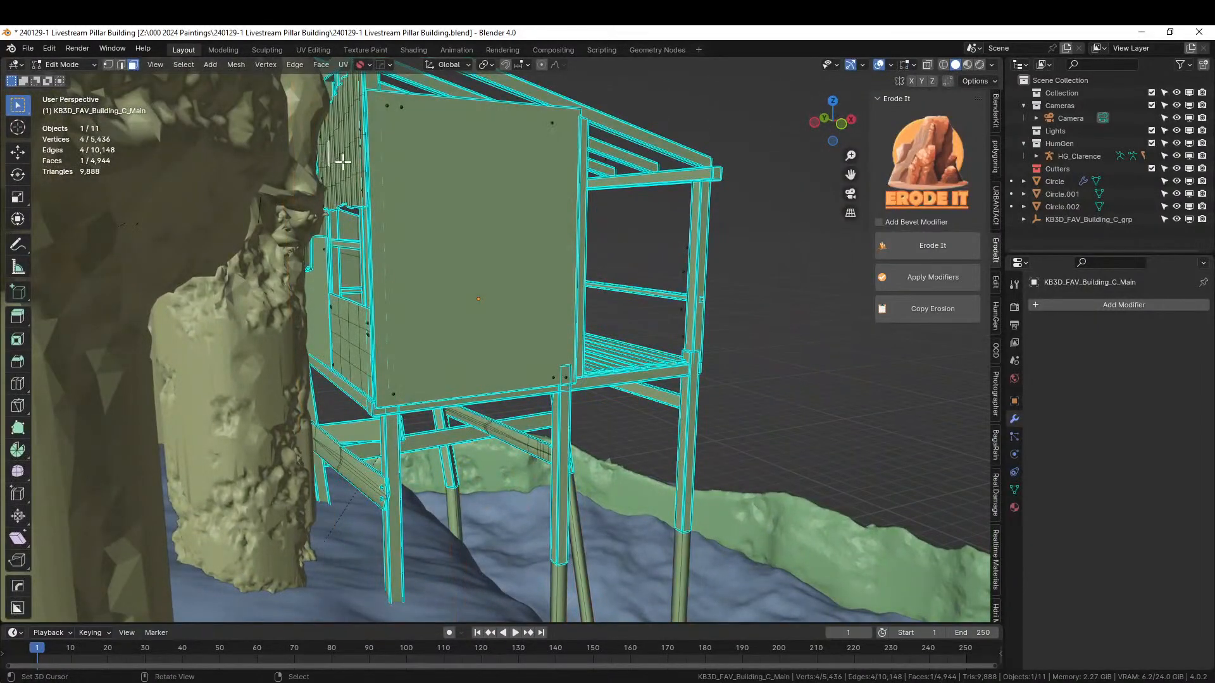
{"action": "key", "text": "l"}
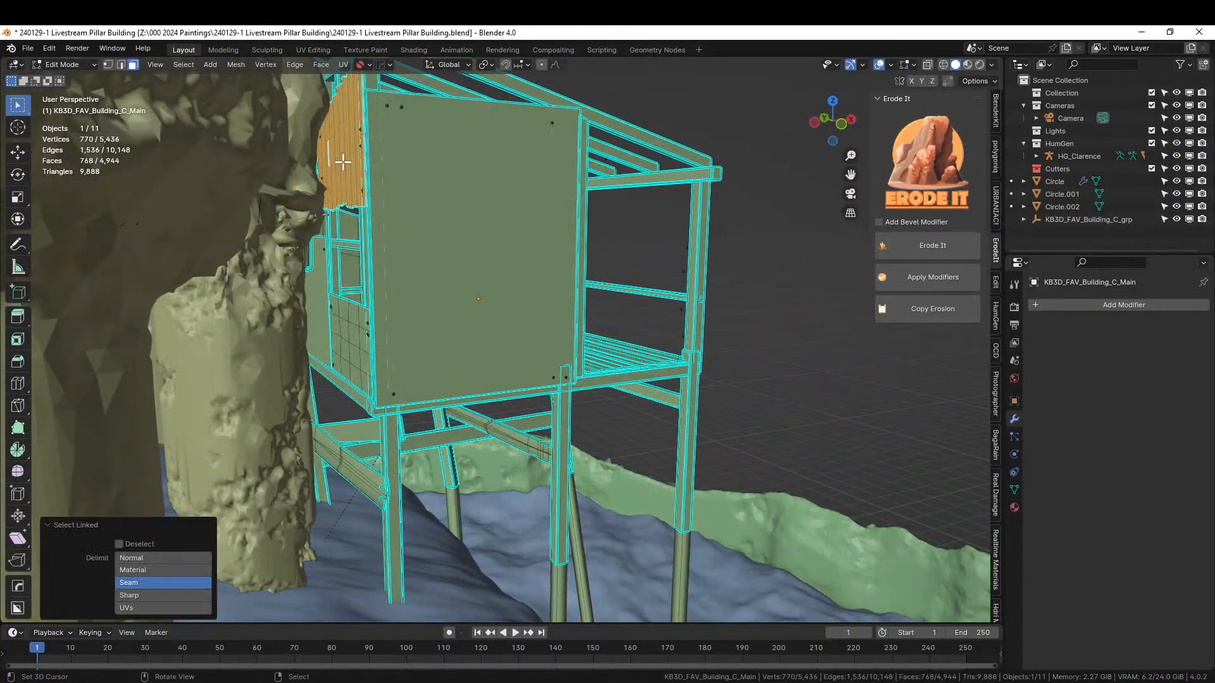
{"action": "left_click", "coordinate": [1014, 507]}
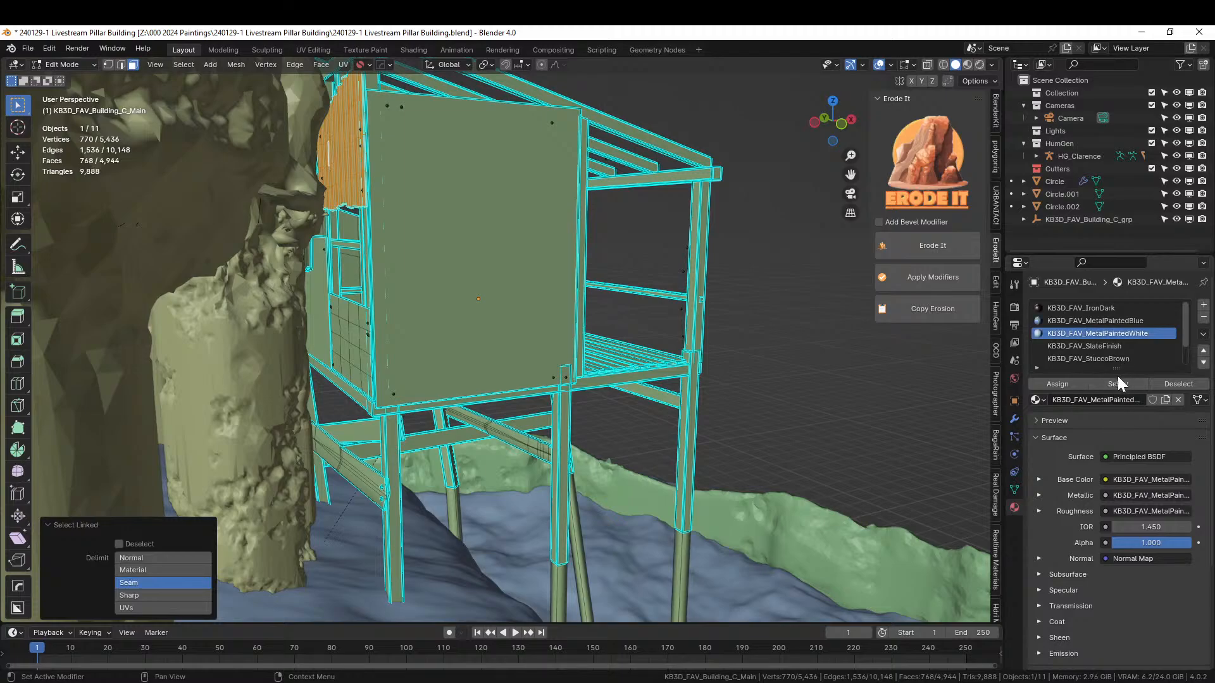
{"action": "middle_click_drag", "start_coordinate": [504, 298], "coordinate": [562, 296]}
{"action": "key", "text": "slash"}
{"action": "scroll", "coordinate": [514, 336], "scroll_direction": "up", "scroll_amount": 3}
{"action": "middle_click_drag", "start_coordinate": [514, 336], "coordinate": [548, 484], "text": "shift"}
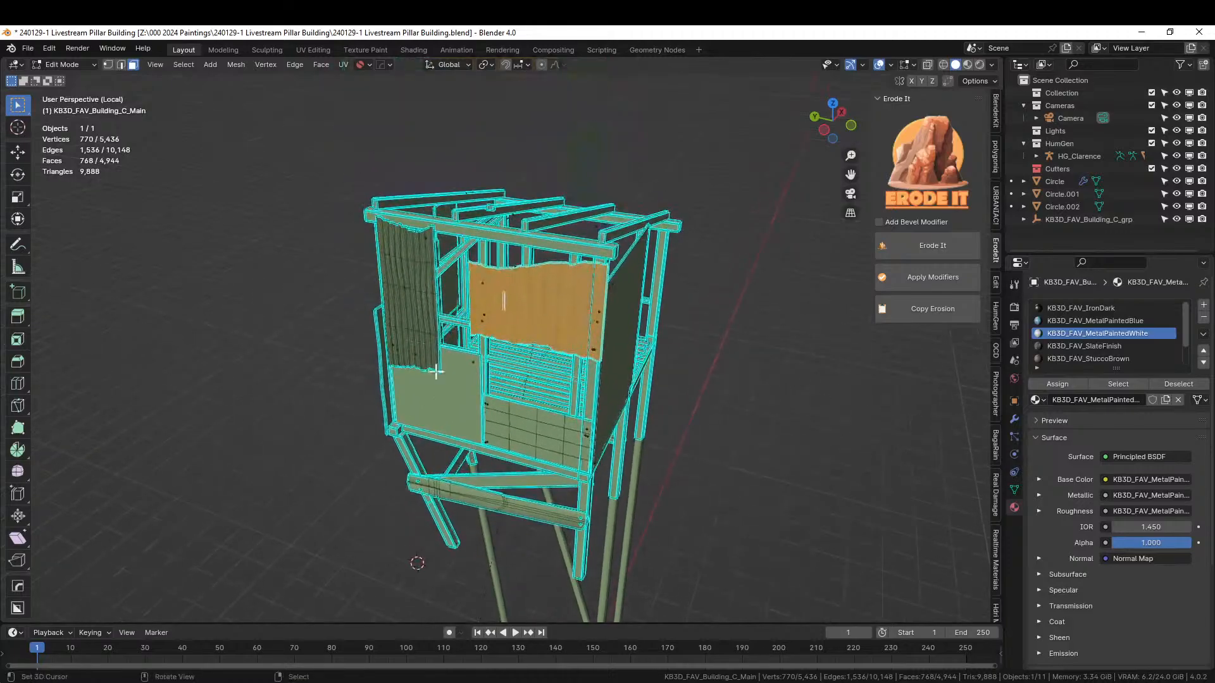
{"action": "scroll", "coordinate": [423, 312], "scroll_direction": "up", "scroll_amount": 5}
{"action": "middle_click_drag", "start_coordinate": [317, 295], "coordinate": [336, 330]}
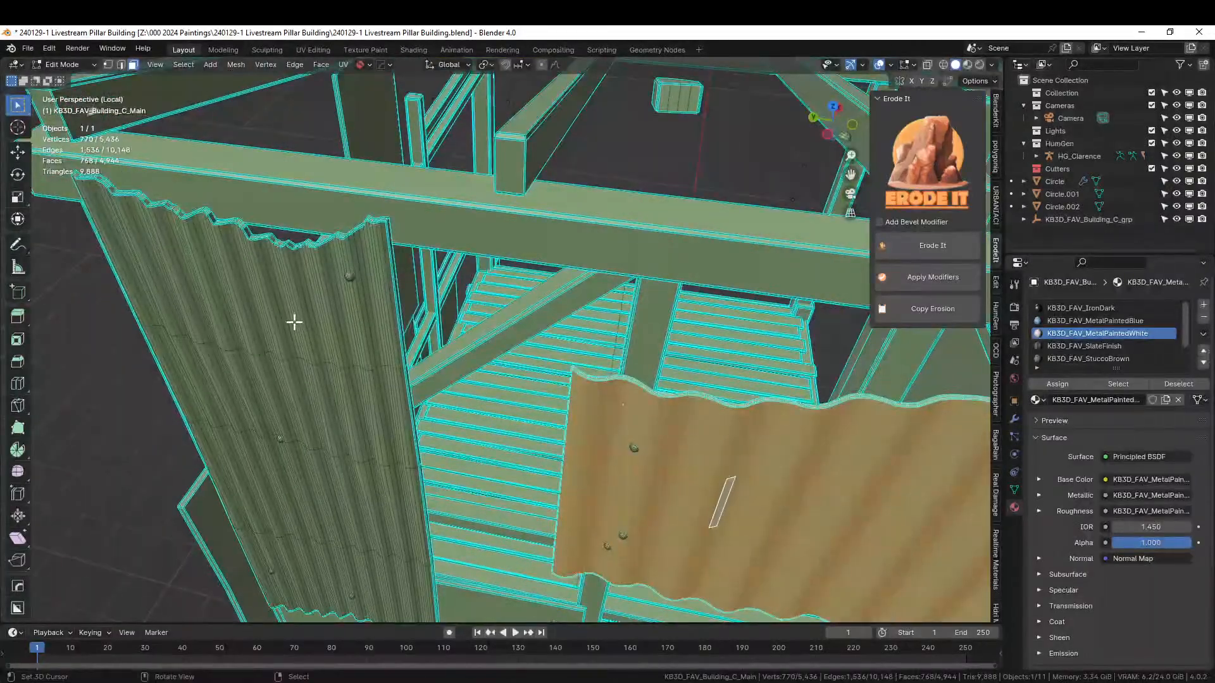
{"action": "key", "text": "l"}
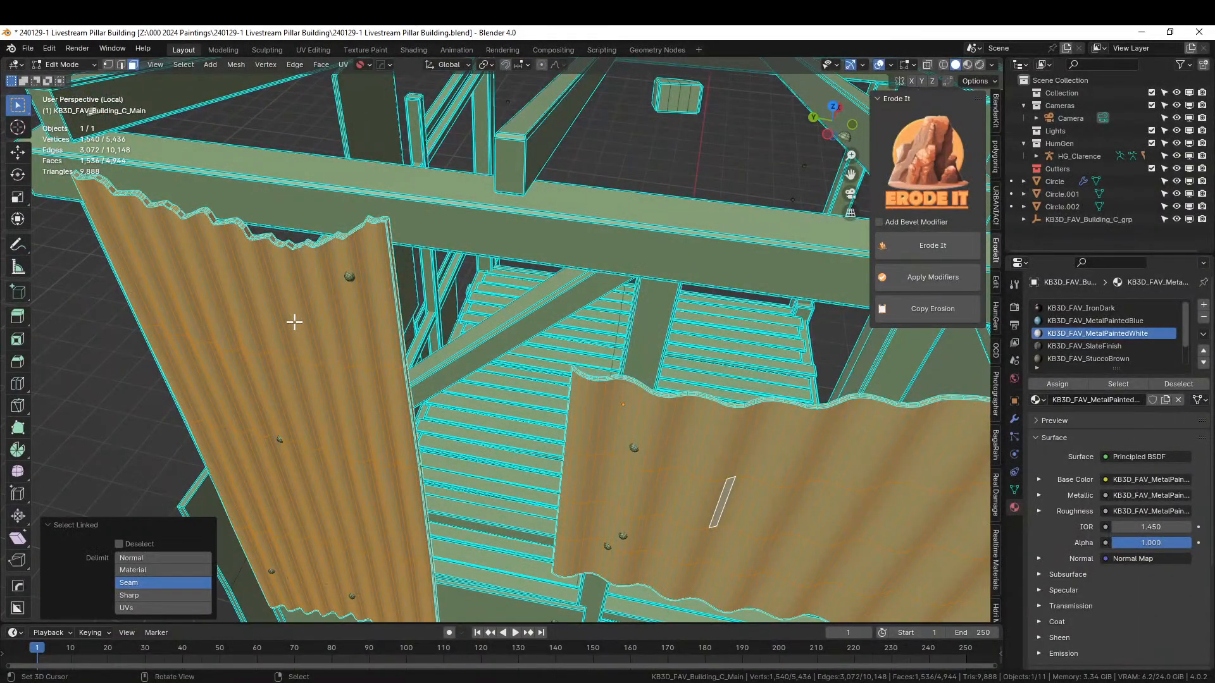
{"action": "key", "text": "x"}
{"action": "left_click", "coordinate": [293, 321]}
- Box-select the bolts floating in the hut's open wall bays, extend the selection to linked geometry and delete them
{"action": "scroll", "coordinate": [294, 320], "scroll_direction": "down", "scroll_amount": 6}
{"action": "middle_click_drag", "start_coordinate": [294, 320], "coordinate": [445, 521]}
{"action": "scroll", "coordinate": [473, 287], "scroll_direction": "up", "scroll_amount": 5}
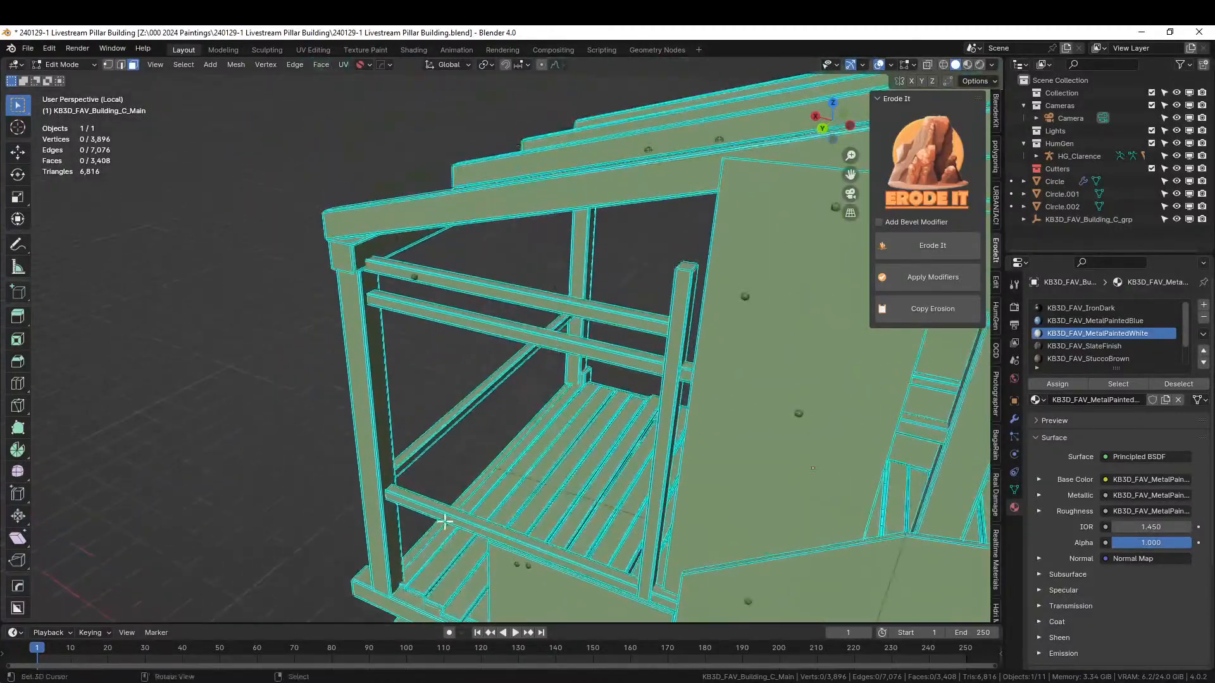
{"action": "scroll", "coordinate": [445, 521], "scroll_direction": "up", "scroll_amount": 4}
{"action": "middle_click_drag", "start_coordinate": [496, 439], "coordinate": [514, 403]}
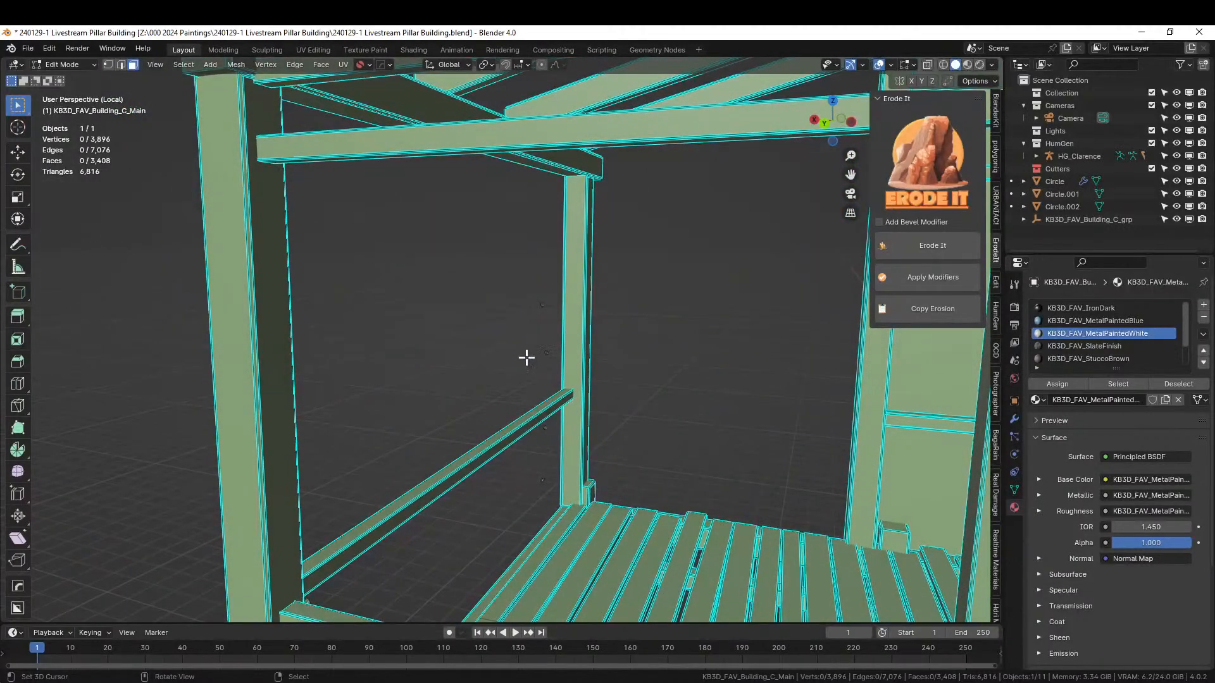
{"action": "left_click_drag", "start_coordinate": [527, 264], "coordinate": [561, 377]}
{"action": "key", "text": "b"}
{"action": "left_click_drag", "start_coordinate": [543, 426], "coordinate": [551, 507]}
{"action": "middle_click_drag", "start_coordinate": [550, 507], "coordinate": [590, 472]}
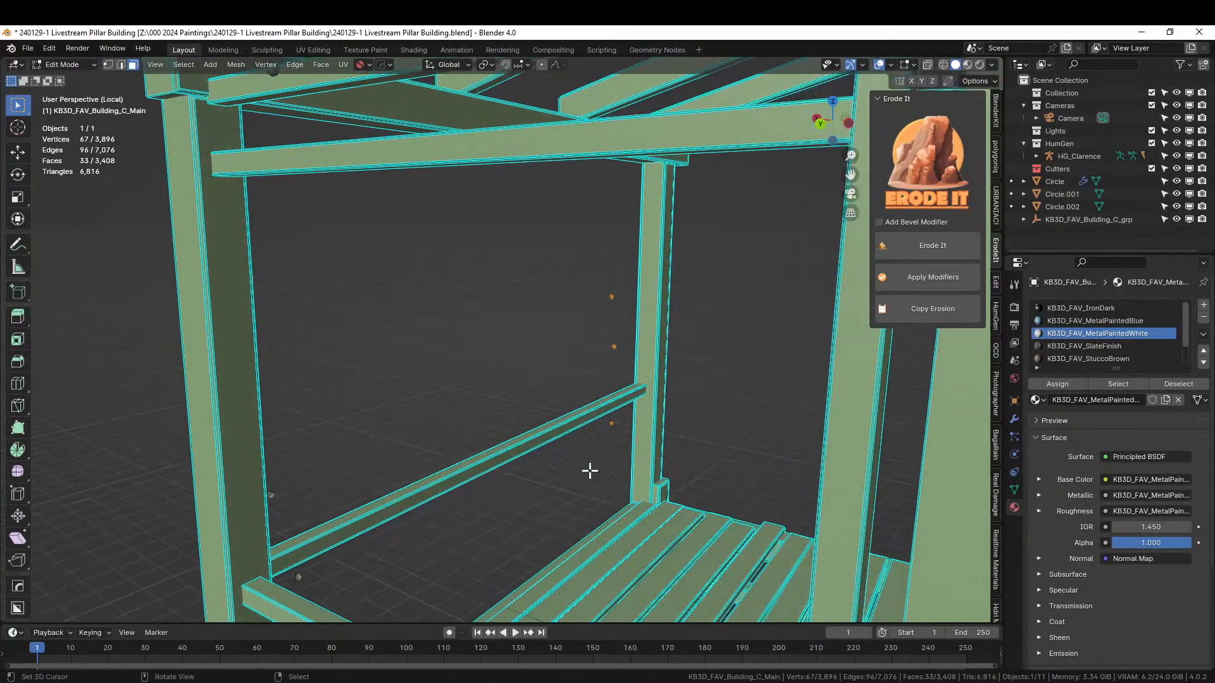
{"action": "key", "text": "b"}
{"action": "left_click_drag", "start_coordinate": [603, 466], "coordinate": [616, 493]}
{"action": "middle_click_drag", "start_coordinate": [460, 441], "coordinate": [434, 452]}
{"action": "key", "text": "b"}
{"action": "left_click_drag", "start_coordinate": [249, 267], "coordinate": [291, 320]}
{"action": "key", "text": "b"}
{"action": "left_click_drag", "start_coordinate": [279, 453], "coordinate": [294, 477]}
{"action": "key", "text": "b"}
{"action": "left_click_drag", "start_coordinate": [308, 531], "coordinate": [369, 566]}
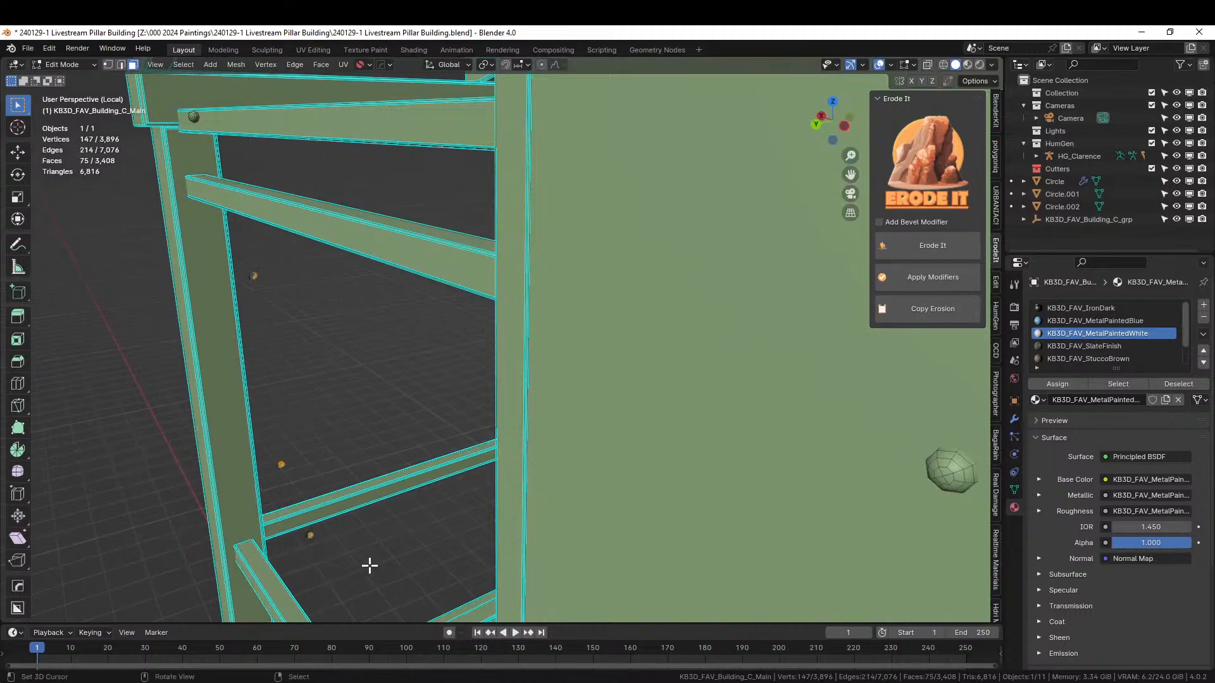
{"action": "key", "text": "ctrl+l"}
{"action": "key", "text": "x"}
{"action": "left_click", "coordinate": [321, 519]}
- Delete the loose bolts floating above the roof beams with their linked geometry, and leave local view
{"action": "scroll", "coordinate": [380, 502], "scroll_direction": "down", "scroll_amount": 6}
{"action": "middle_click_drag", "start_coordinate": [388, 499], "coordinate": [594, 464]}
{"action": "key", "text": "Tab"}
{"action": "middle_click_drag", "start_coordinate": [498, 469], "coordinate": [560, 593]}
{"action": "scroll", "coordinate": [461, 536], "scroll_direction": "up", "scroll_amount": 3}
{"action": "middle_click_drag", "start_coordinate": [601, 578], "coordinate": [580, 582]}
{"action": "key", "text": "Tab"}
{"action": "left_click", "coordinate": [289, 388]}
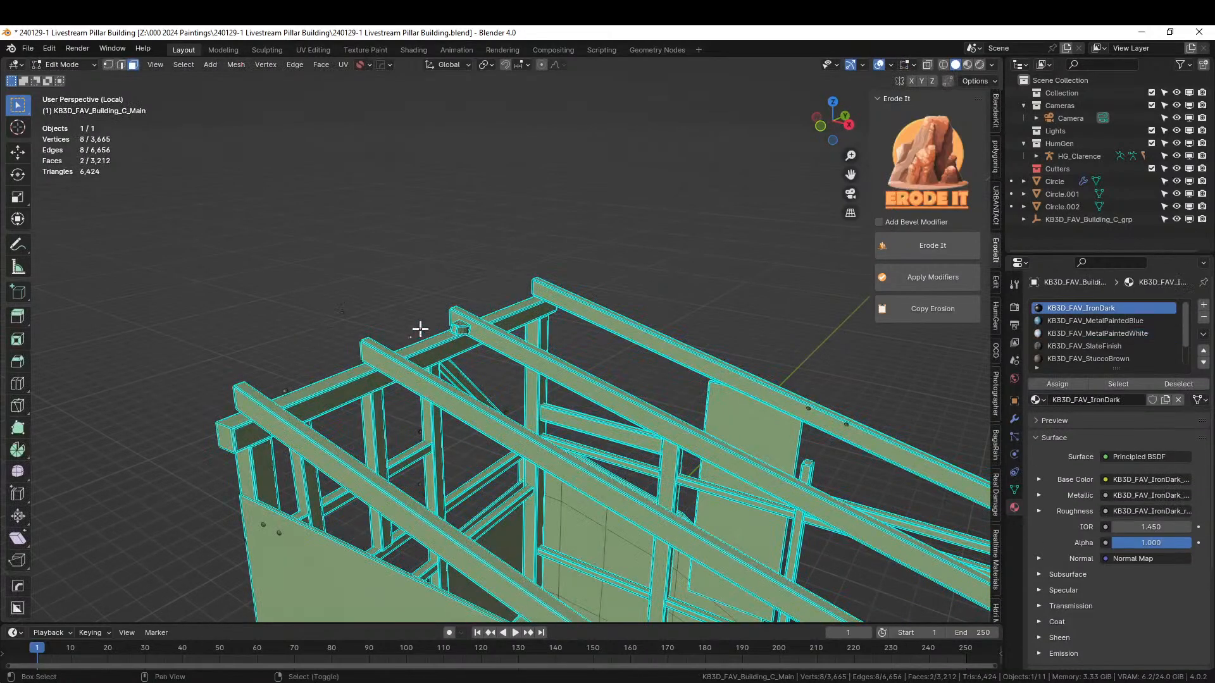
{"action": "left_click", "coordinate": [479, 269], "text": "shift"}
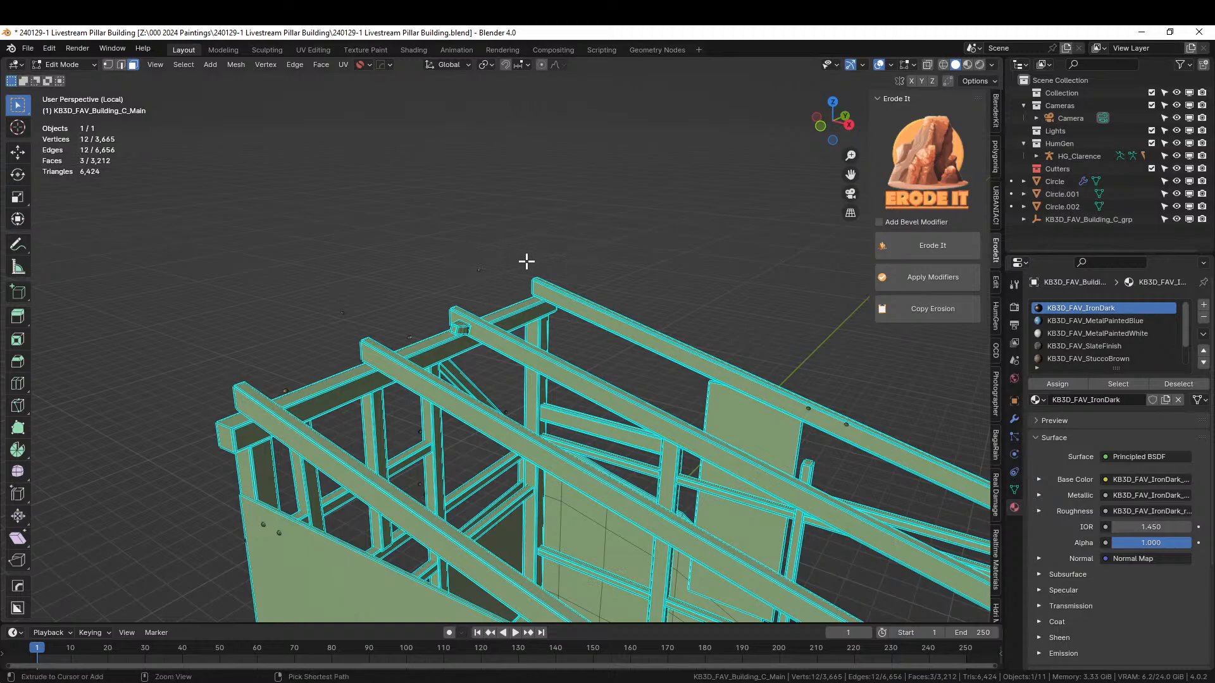
{"action": "key", "text": "ctrl+l"}
{"action": "left_click_drag", "start_coordinate": [310, 298], "coordinate": [385, 327], "text": "shift"}
{"action": "key", "text": "x"}
{"action": "left_click", "coordinate": [492, 254]}
{"action": "scroll", "coordinate": [491, 254], "scroll_direction": "down", "scroll_amount": 3}
{"action": "key", "text": "Tab"}
{"action": "middle_click_drag", "start_coordinate": [495, 259], "coordinate": [544, 236]}
{"action": "key", "text": "KP_Divide"}
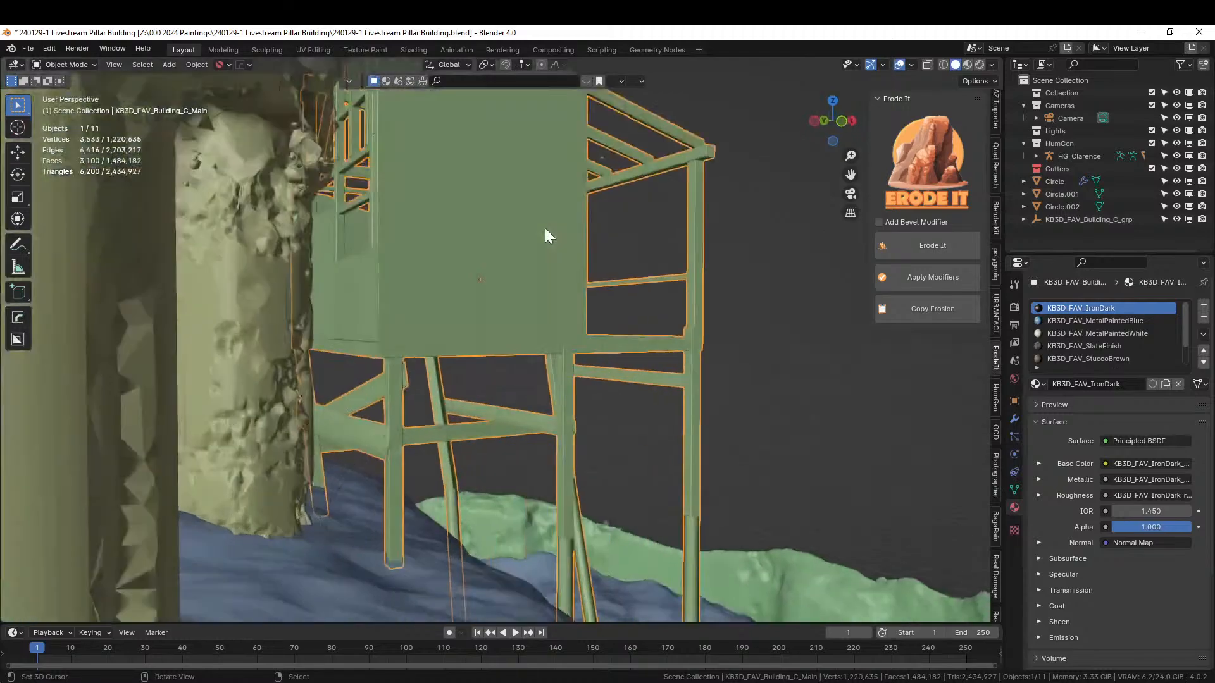
- Select the stripped hut frame and duplicate it in place
{"action": "middle_click_drag", "start_coordinate": [545, 229], "coordinate": [448, 328]}
{"action": "scroll", "coordinate": [448, 328], "scroll_direction": "down", "scroll_amount": 4}
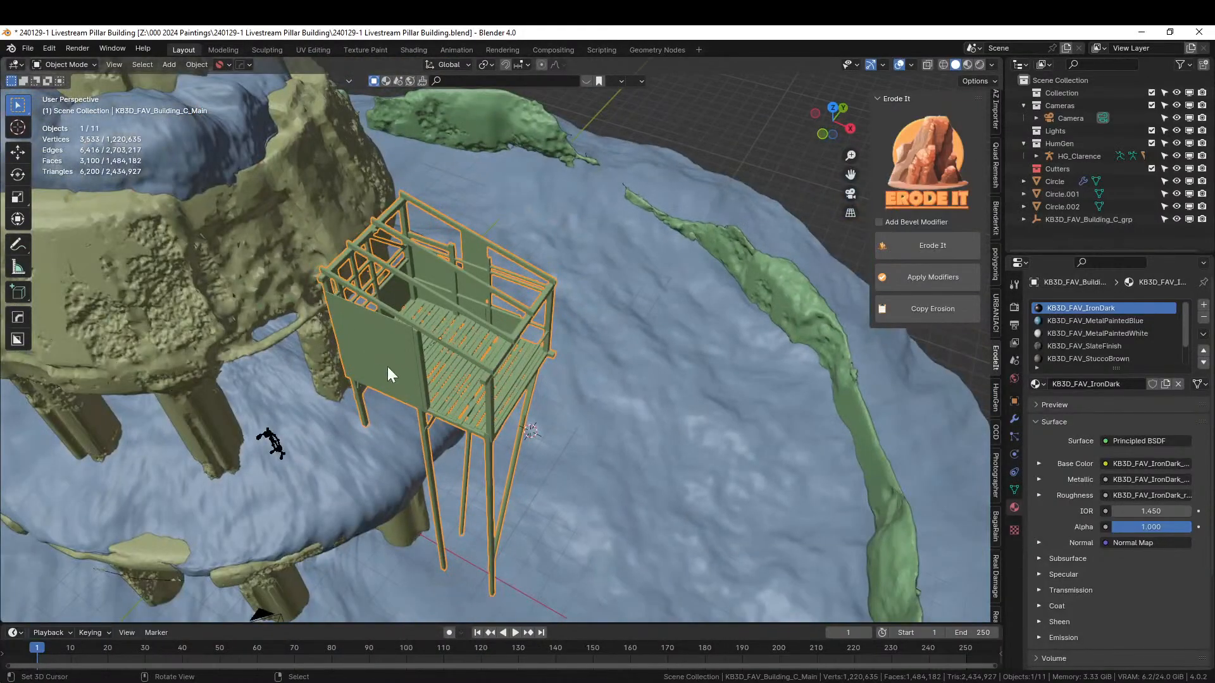
{"action": "left_click", "coordinate": [358, 319]}
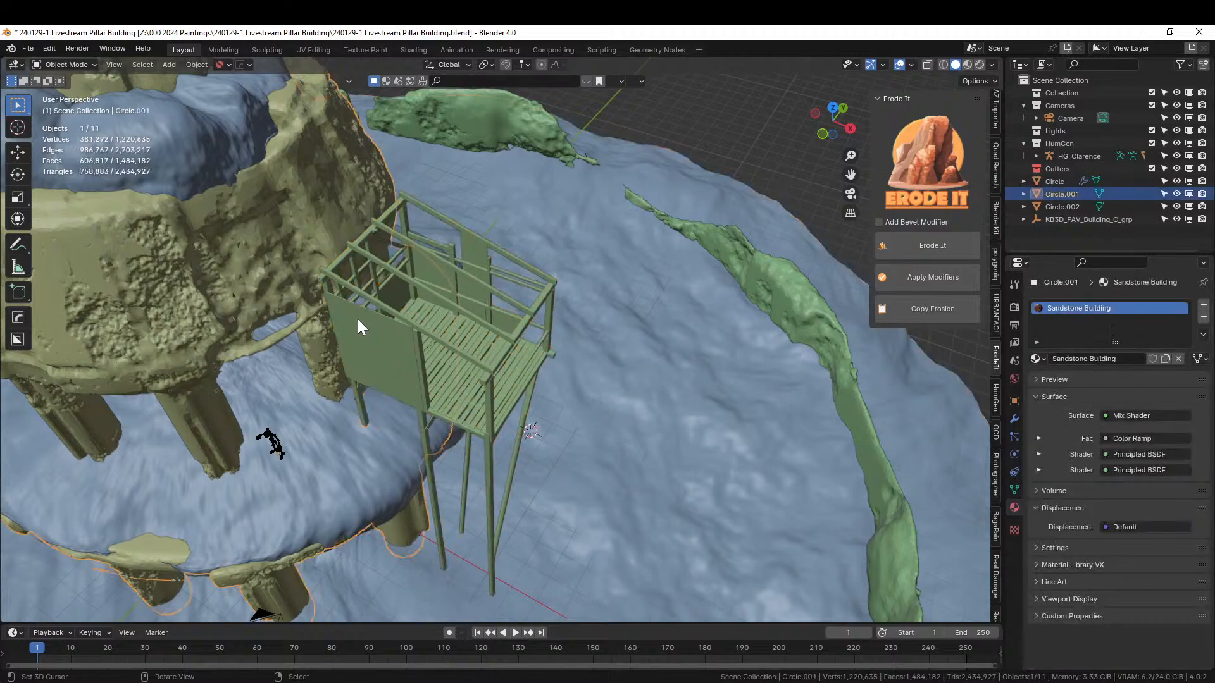
{"action": "left_click", "coordinate": [480, 260]}
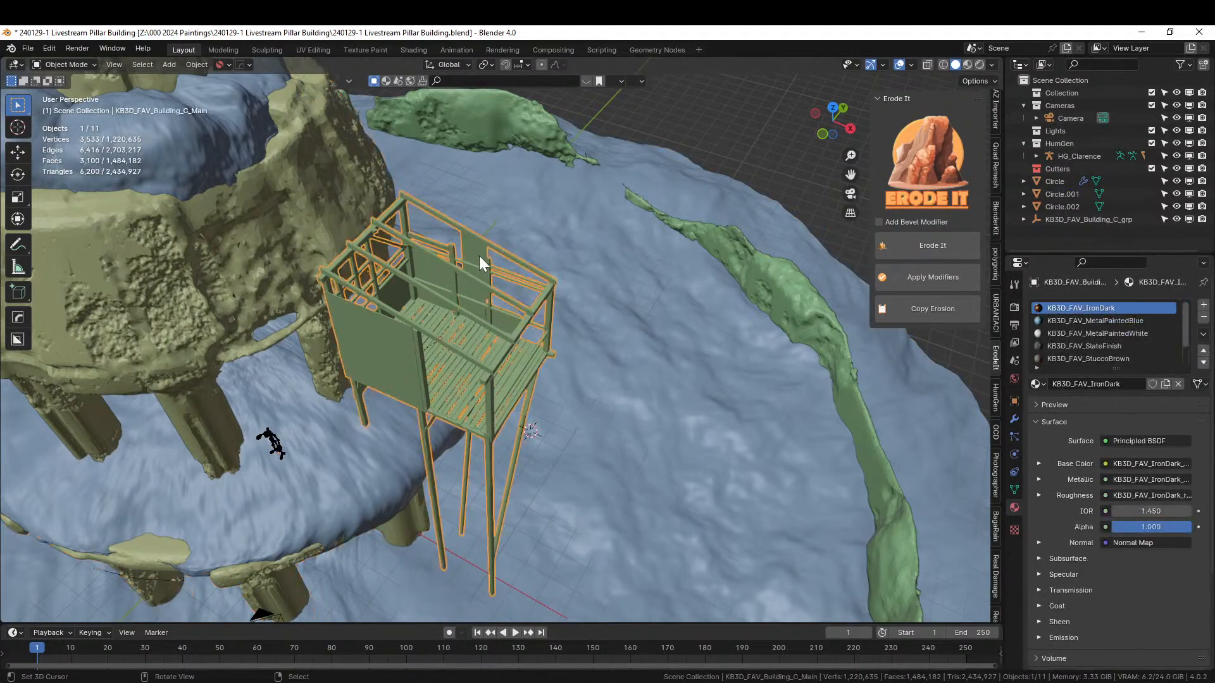
{"action": "key", "text": "shift+d"}
{"action": "key", "text": "Escape"}
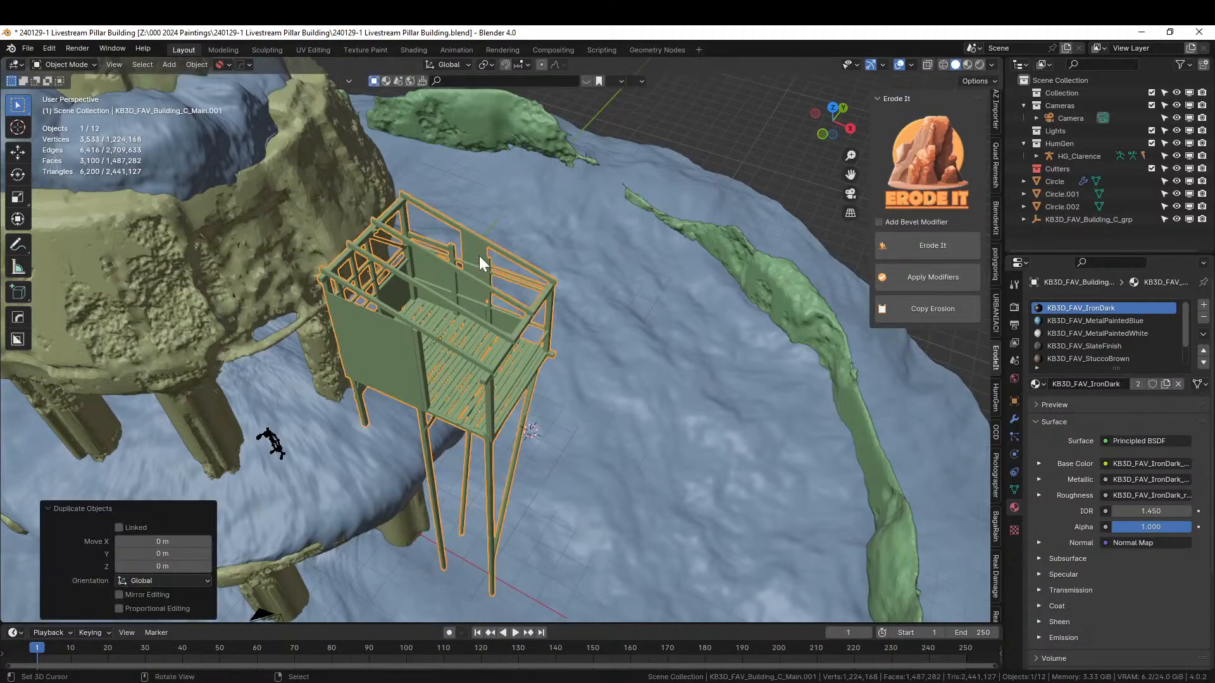
- Hide the duplicated hut frame in the scene hierarchy and select the original frame
{"action": "left_click", "coordinate": [1024, 220]}
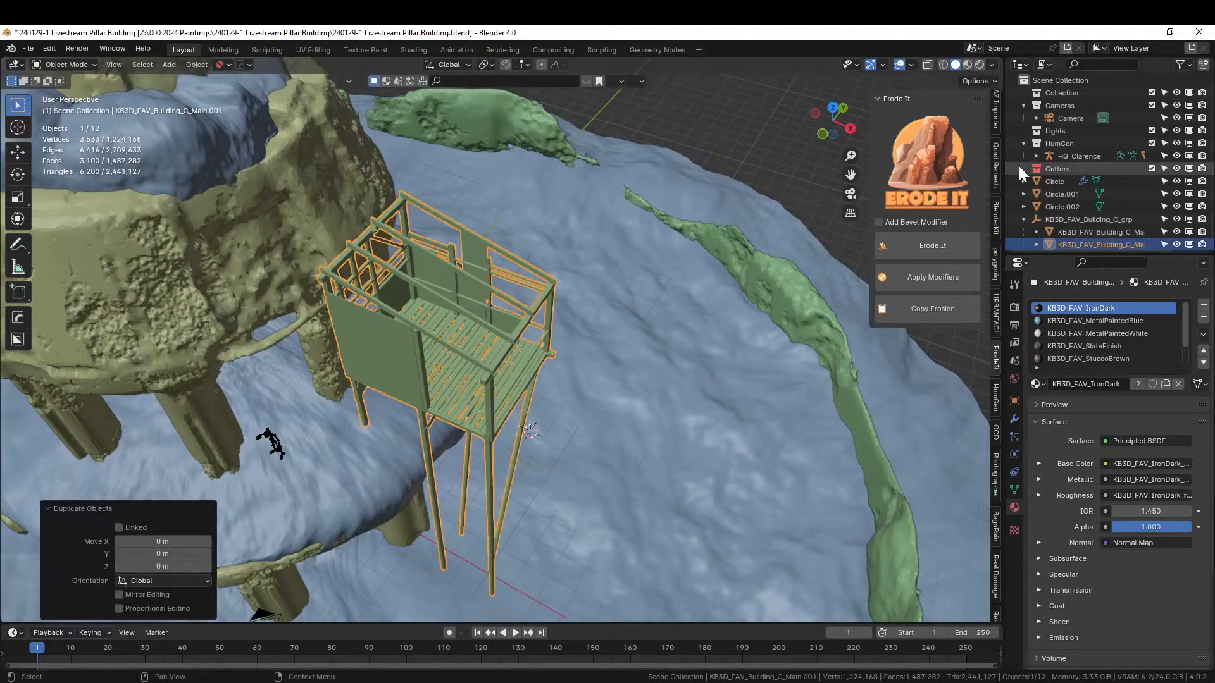
{"action": "left_click", "coordinate": [1176, 244]}
{"action": "left_click", "coordinate": [1104, 233]}
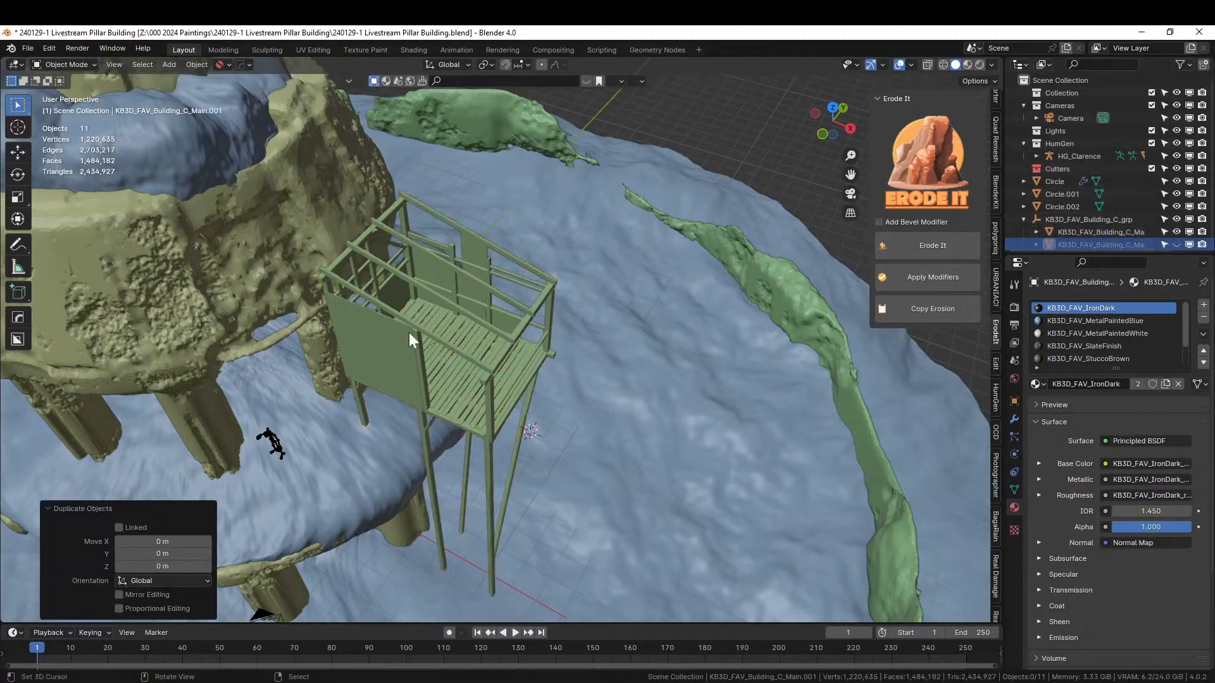
- Join the original hut frame into the pillar building mesh and isolate the combined object in local view
{"action": "left_click", "coordinate": [300, 242], "text": "shift"}
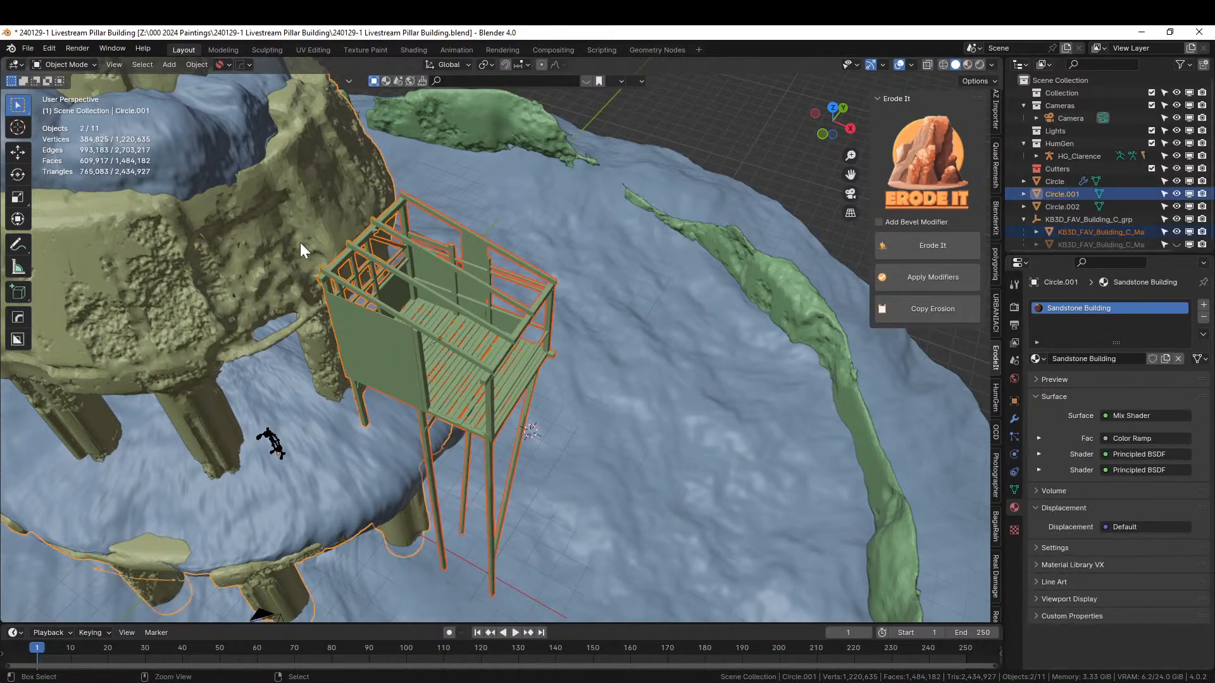
{"action": "key", "text": "ctrl+j"}
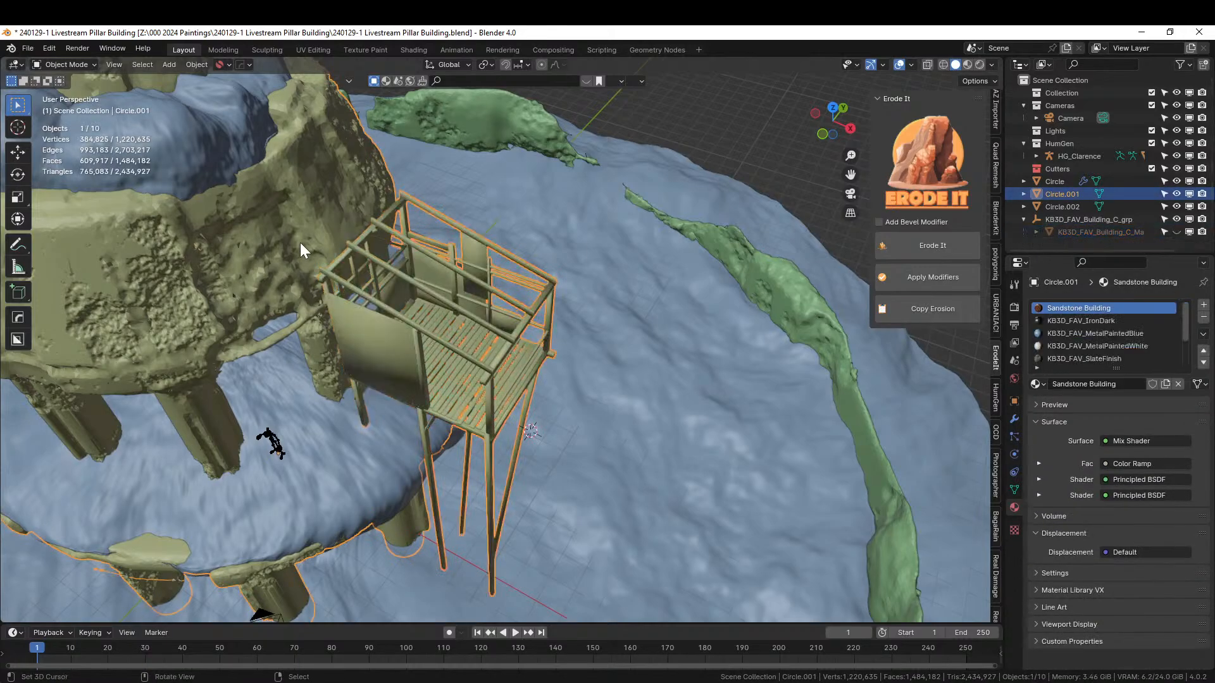
{"action": "key", "text": "KP_Divide"}
- Add a path curve at the 3D cursor beside the hut's short leg next to the pillar
{"action": "scroll", "coordinate": [310, 205], "scroll_direction": "up", "scroll_amount": 5}
{"action": "middle_click_drag", "start_coordinate": [321, 204], "coordinate": [275, 158]}
{"action": "scroll", "coordinate": [338, 148], "scroll_direction": "down", "scroll_amount": 2}
{"action": "scroll", "coordinate": [276, 158], "scroll_direction": "up", "scroll_amount": 2}
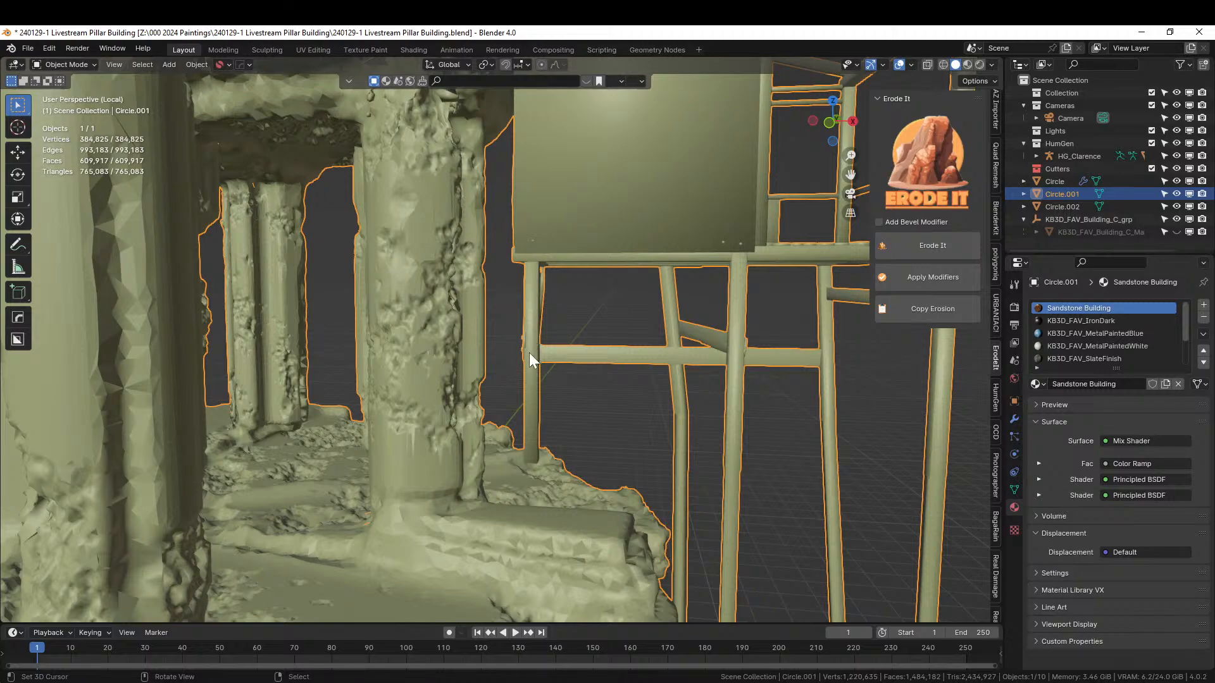
{"action": "key", "text": "shift+a"}
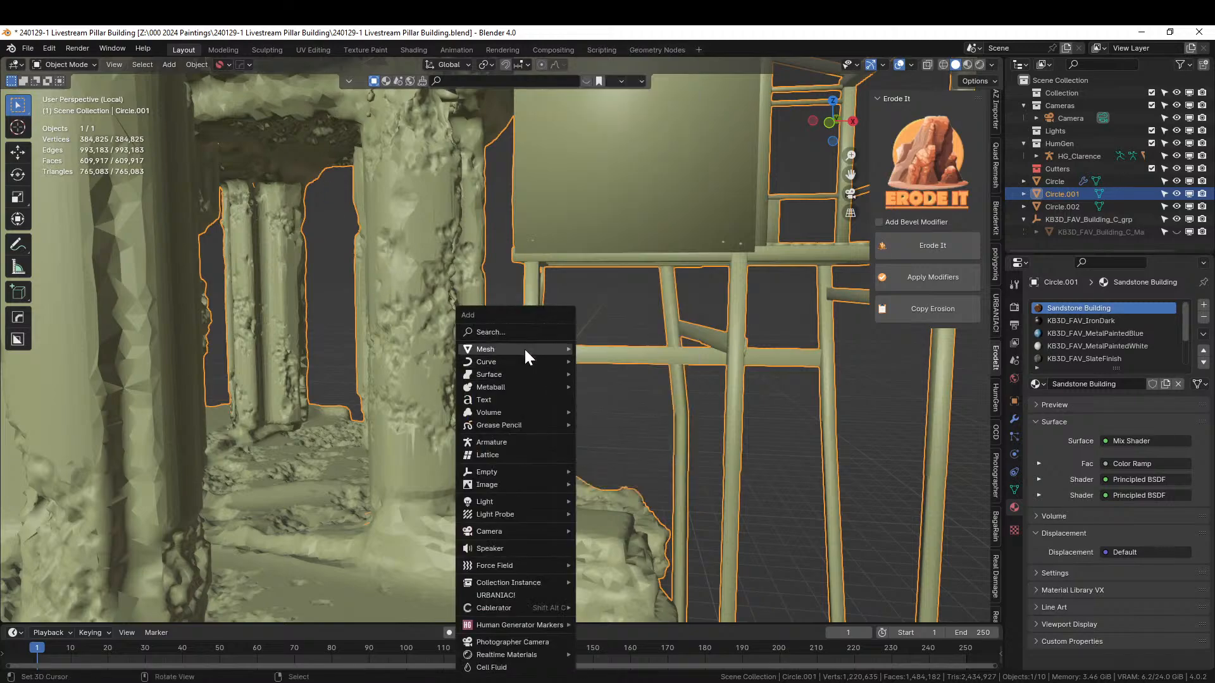
{"action": "mouse_move", "coordinate": [525, 348]}
{"action": "mouse_move", "coordinate": [495, 362]}
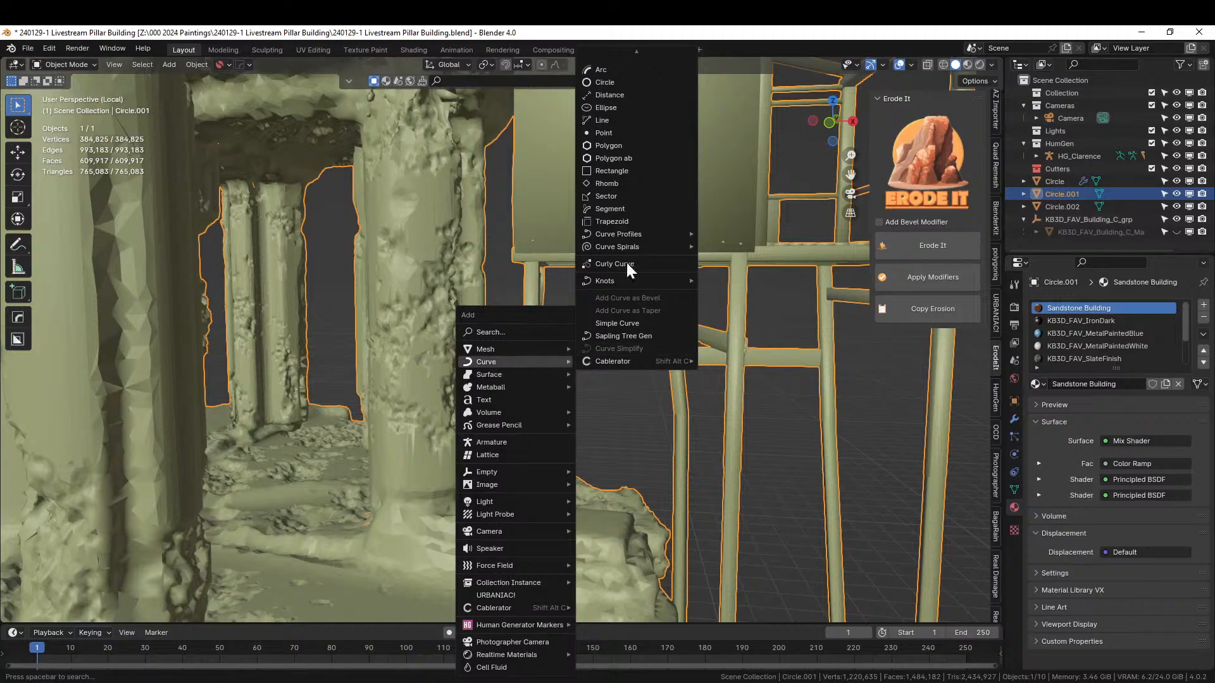
{"action": "mouse_move", "coordinate": [629, 44]}
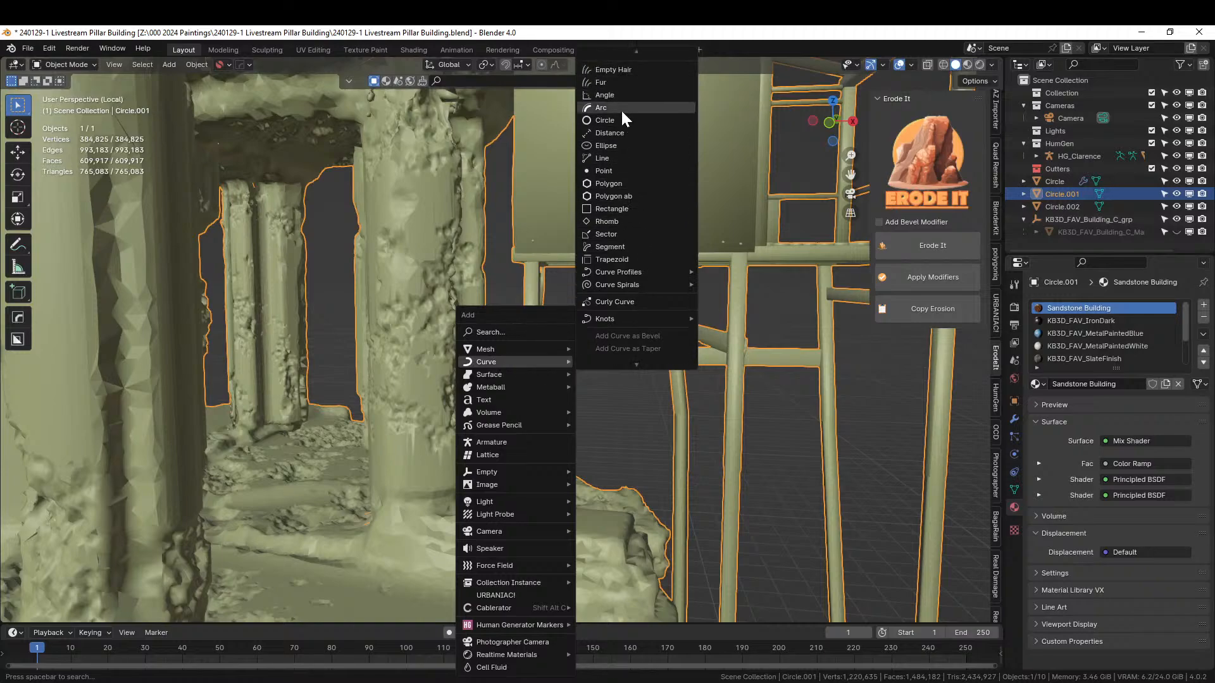
{"action": "left_click", "coordinate": [613, 85]}
{"action": "middle_click_drag", "start_coordinate": [613, 85], "coordinate": [565, 313]}
- Rotate the path 90° about Y so it stands vertical, and move it about -0.39 m along X toward the pillar
{"action": "left_click", "coordinate": [17, 219]}
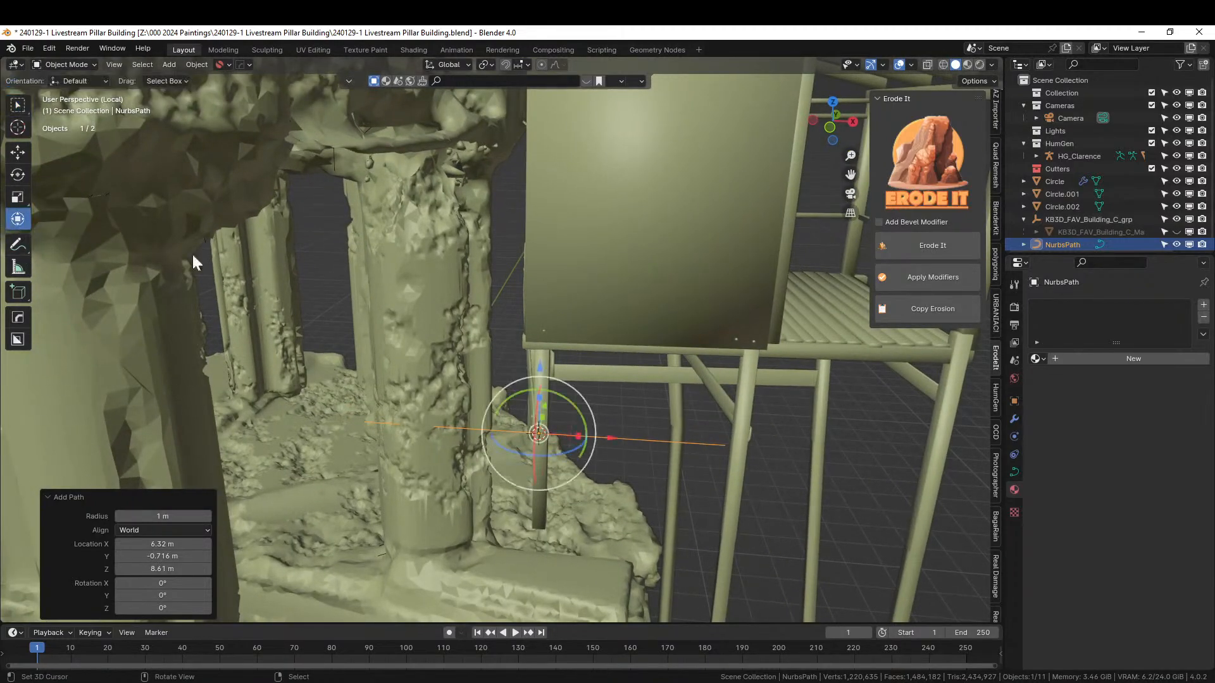
{"action": "key", "text": "r"}
{"action": "key", "text": "y"}
{"action": "key", "text": "9"}
{"action": "key", "text": "0"}
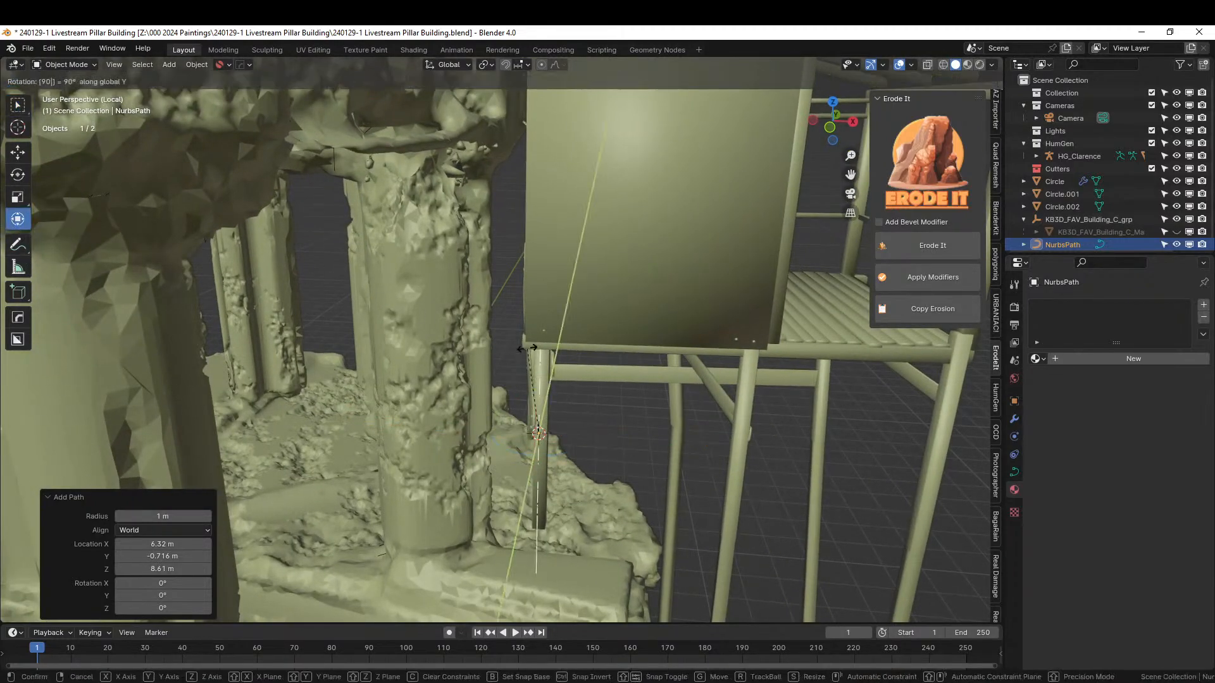
{"action": "key", "text": "Return"}
{"action": "key", "text": "g"}
{"action": "key", "text": "x"}
{"action": "left_click", "coordinate": [575, 435]}
- Shorten the vertical path along Z to roughly the height of the hut's short leg
{"action": "middle_click_drag", "start_coordinate": [609, 450], "coordinate": [585, 467]}
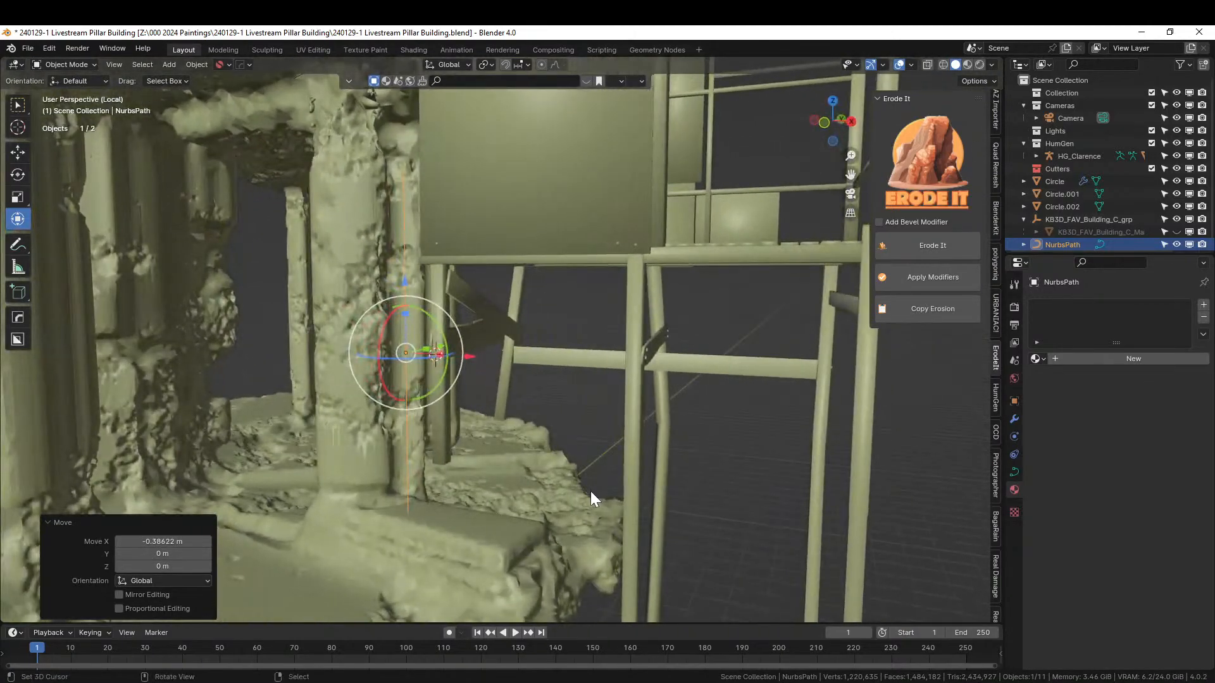
{"action": "key", "text": "s"}
{"action": "key", "text": "z"}
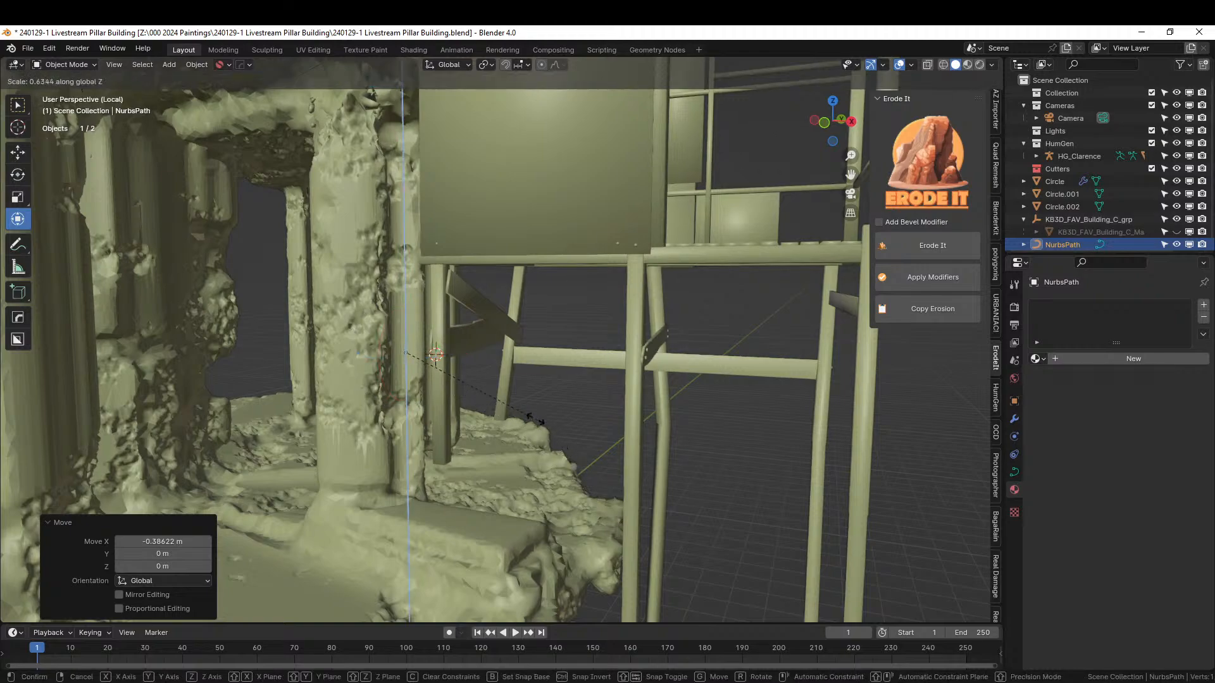
{"action": "left_click", "coordinate": [518, 408]}
{"action": "middle_click_drag", "start_coordinate": [518, 408], "coordinate": [584, 403]}
{"action": "key", "text": "s"}
{"action": "key", "text": "z"}
{"action": "left_click", "coordinate": [629, 450]}
- Lower the path along Z by about 0.07 m and another 0.12 m to line it up with the short leg
{"action": "key", "text": "g"}
{"action": "key", "text": "z"}
{"action": "left_click", "coordinate": [632, 455]}
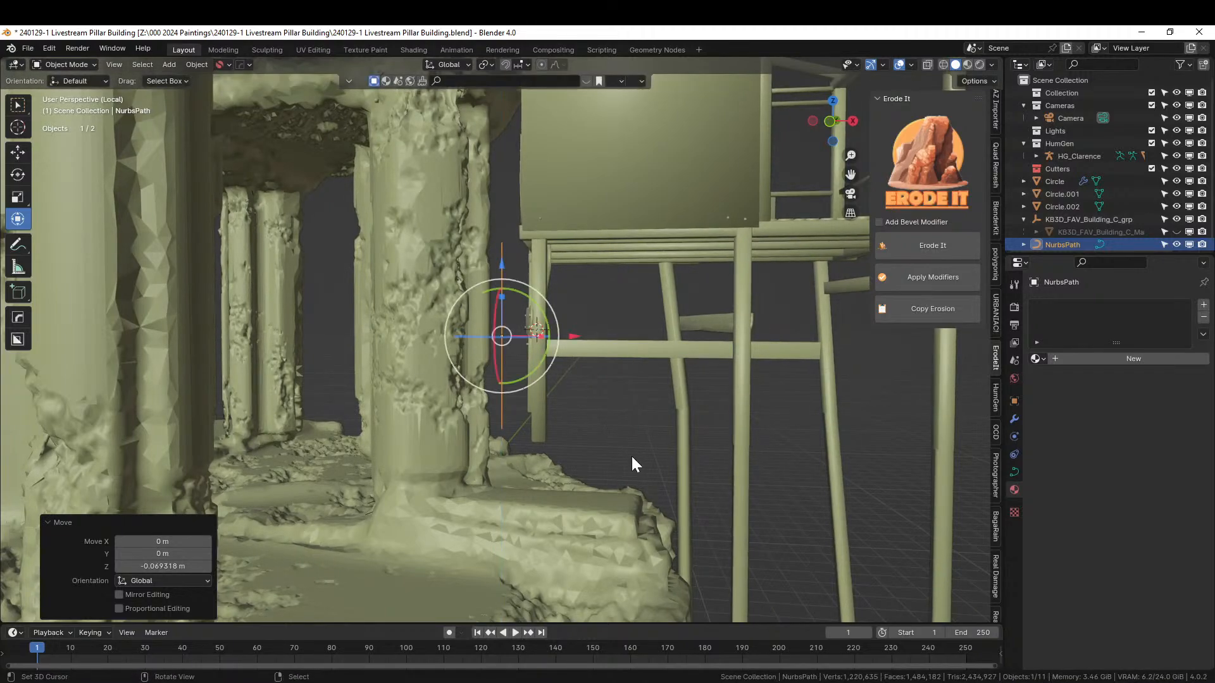
{"action": "key", "text": "g"}
{"action": "key", "text": "z"}
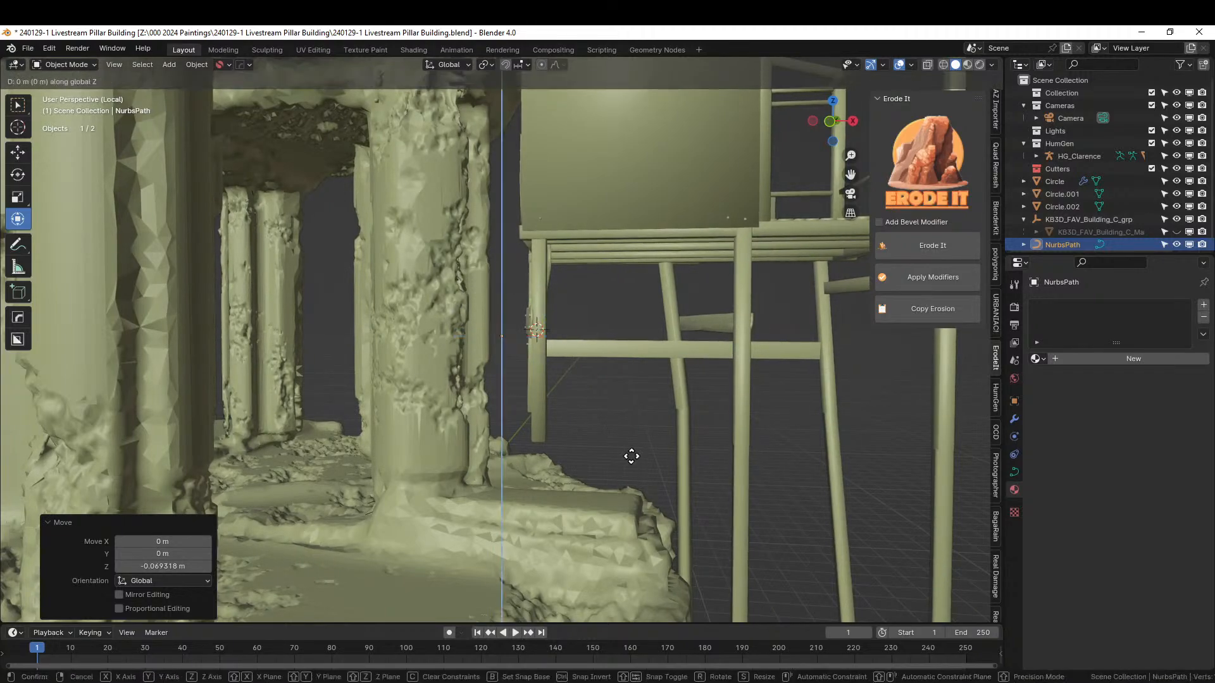
{"action": "left_click", "coordinate": [633, 469]}
- In front view, shift the path along X between pillar and leg, adjusting it by about -0.02 m in X and 0.08 m upward
{"action": "key", "text": "KP_1"}
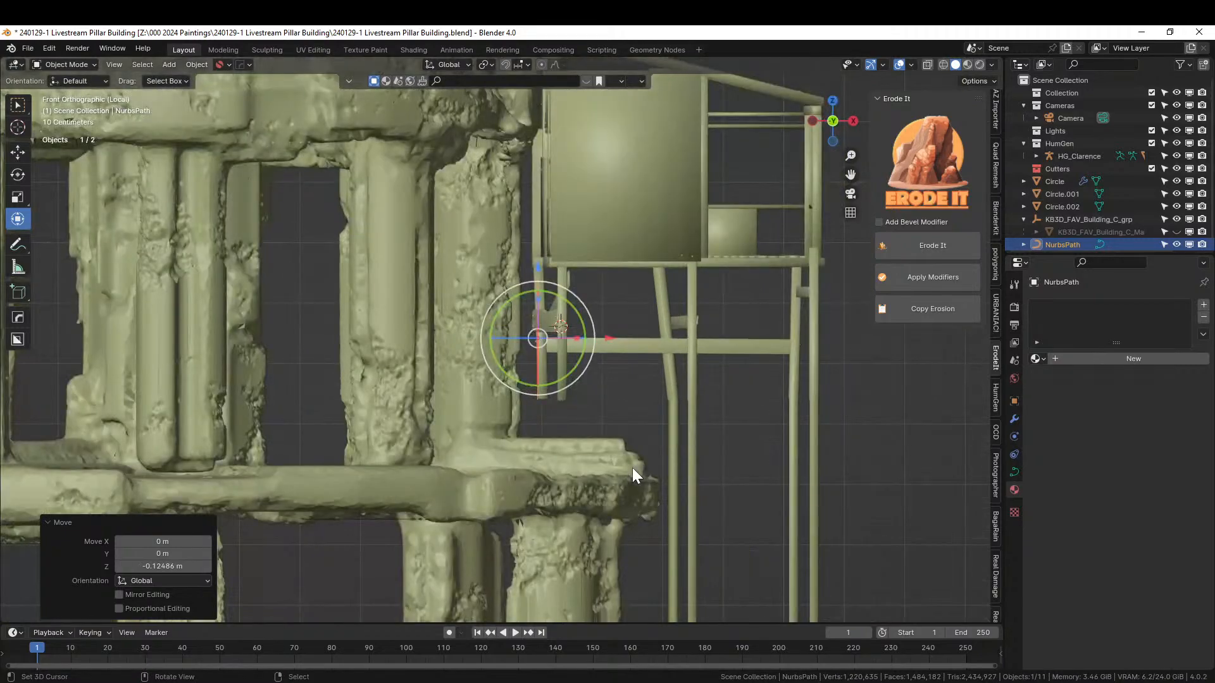
{"action": "scroll", "coordinate": [684, 453], "scroll_direction": "up", "scroll_amount": 3}
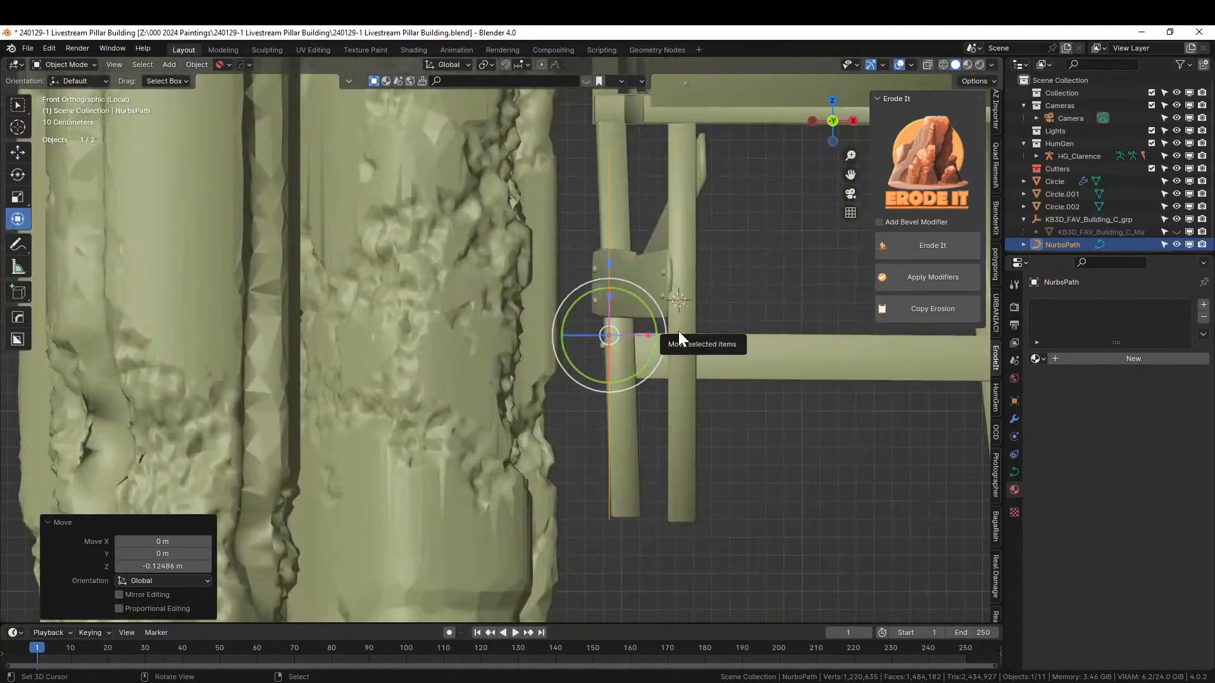
{"action": "key", "text": "g"}
{"action": "key", "text": "x"}
{"action": "left_click", "coordinate": [647, 370]}
{"action": "key", "text": "g"}
{"action": "left_click", "coordinate": [642, 359]}
- Append the Wrap Gen node group from the WrapGen blend file in E:\00 Blender Geometry Examples\WrapGen
{"action": "middle_click_drag", "start_coordinate": [642, 358], "coordinate": [632, 382]}
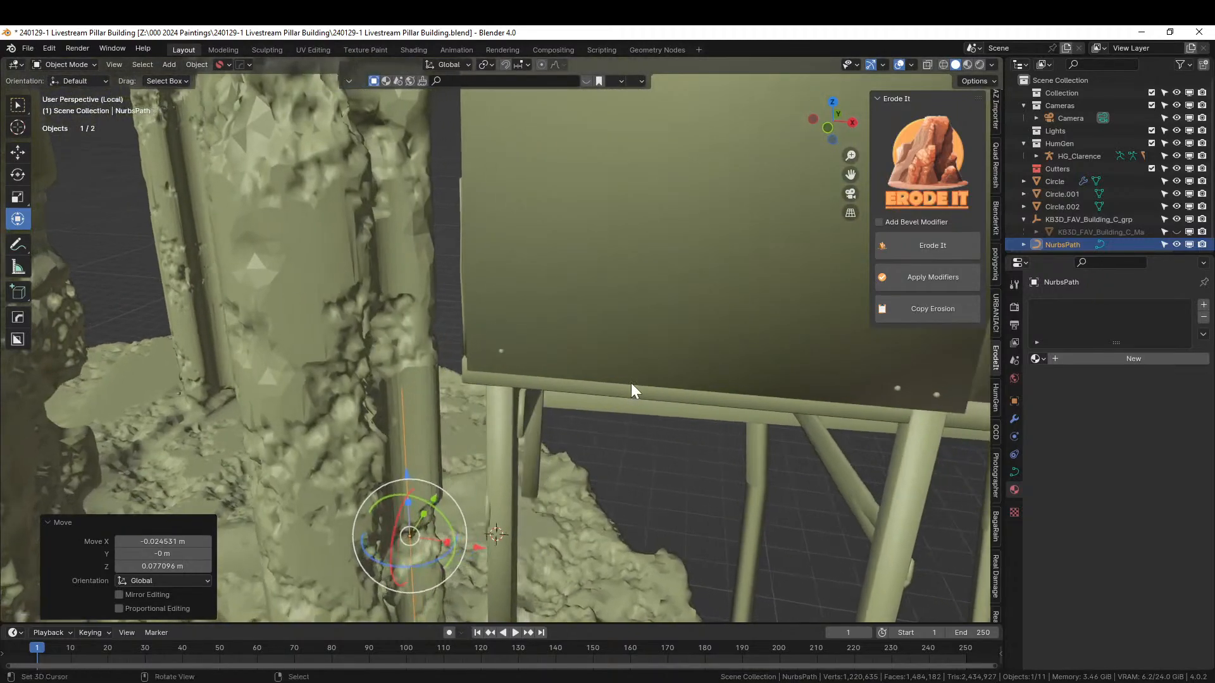
{"action": "key", "text": "F4"}
{"action": "left_click", "coordinate": [358, 322]}
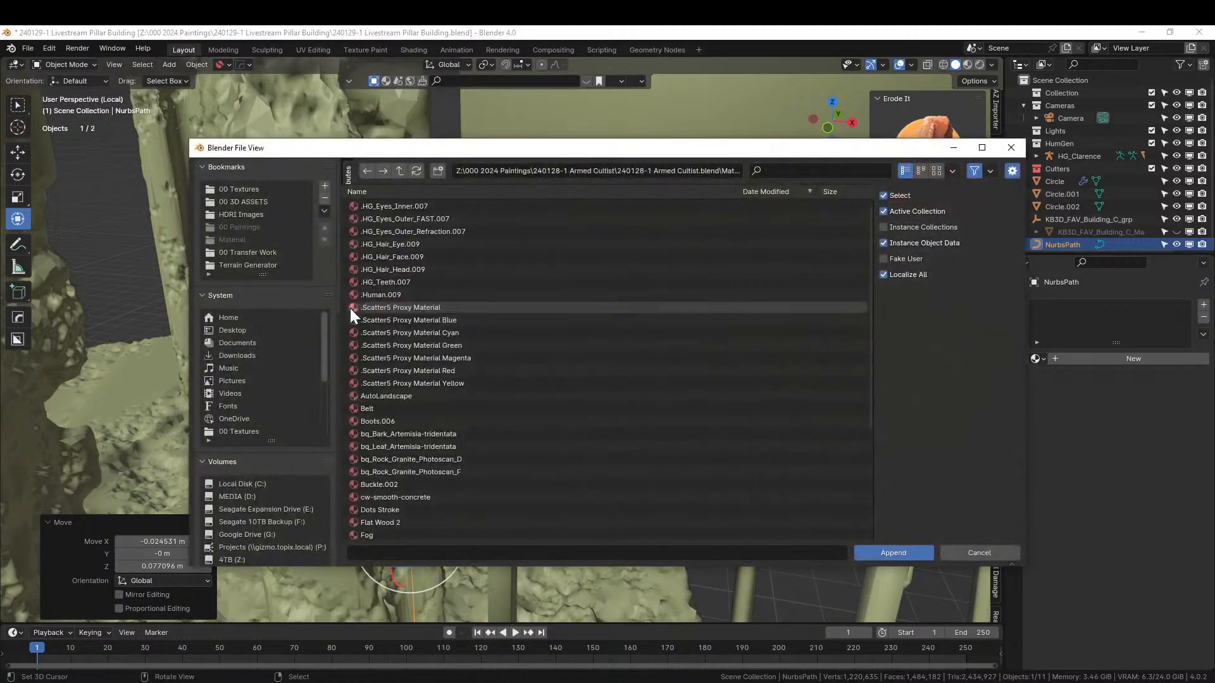
{"action": "left_click", "coordinate": [246, 266]}
{"action": "left_click", "coordinate": [401, 169]}
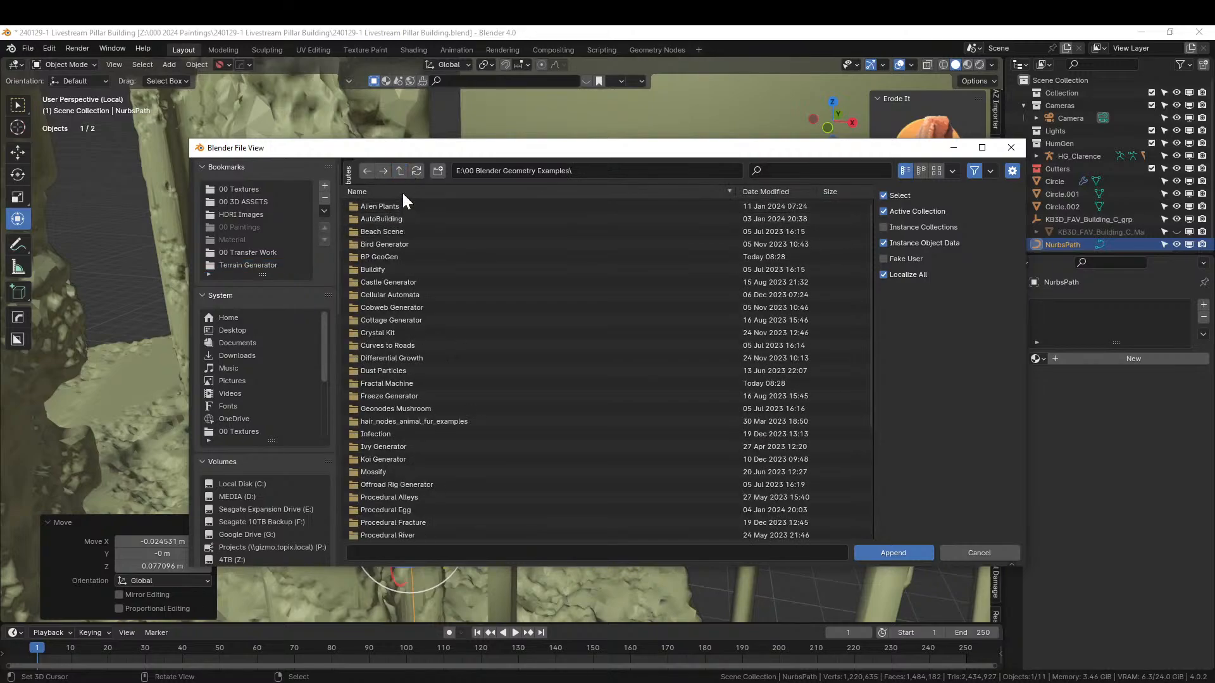
{"action": "left_click", "coordinate": [402, 193]}
{"action": "double_click", "coordinate": [387, 208]}
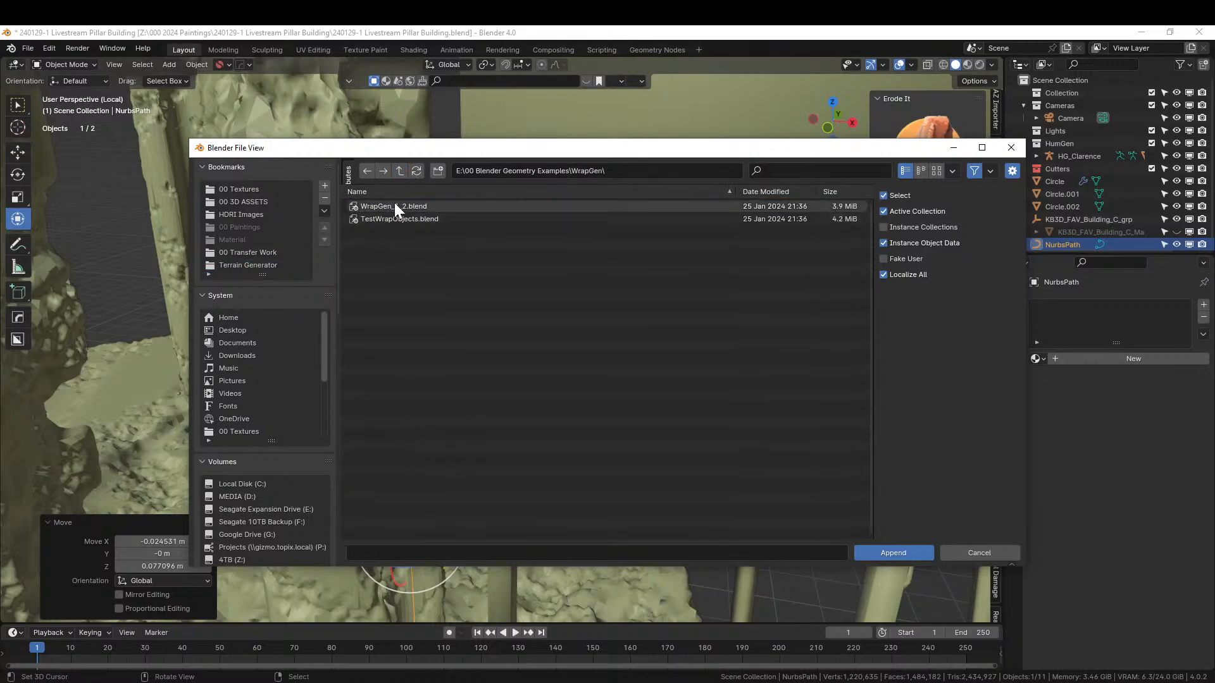
{"action": "double_click", "coordinate": [394, 205]}
{"action": "double_click", "coordinate": [387, 269]}
{"action": "left_click", "coordinate": [382, 219]}
{"action": "left_click", "coordinate": [893, 552]}
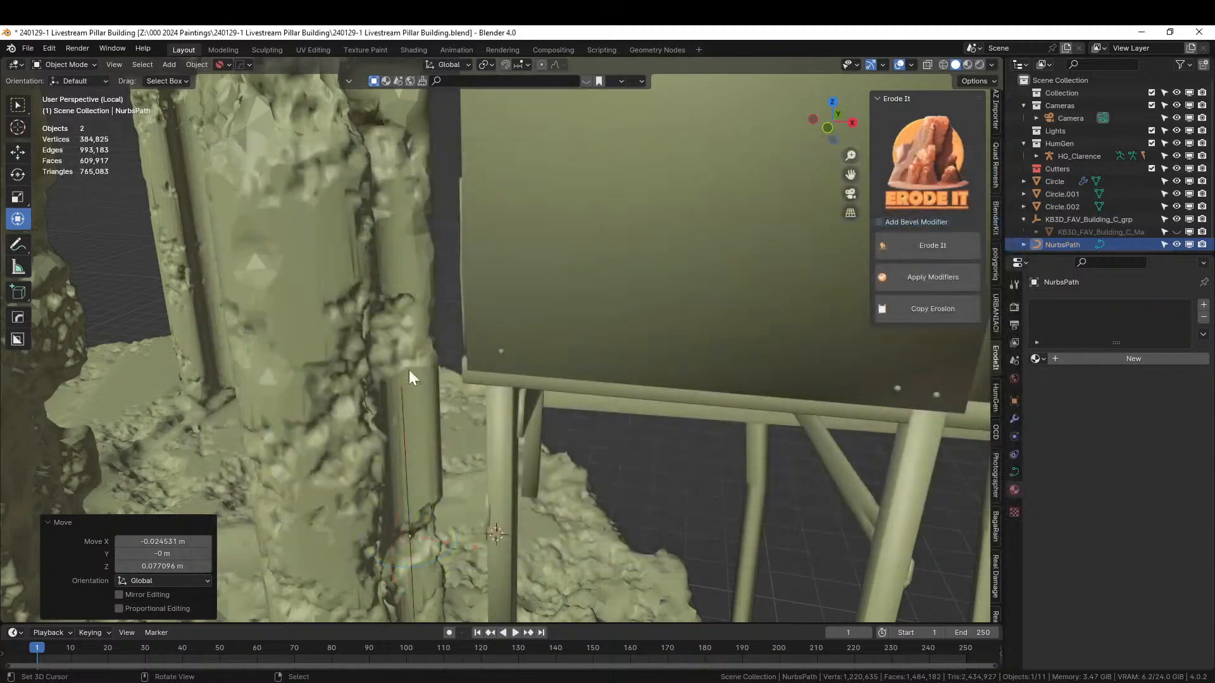
- Give the path a Geometry Nodes modifier and assign the Wrap Gen node group to it
{"action": "left_click", "coordinate": [450, 409]}
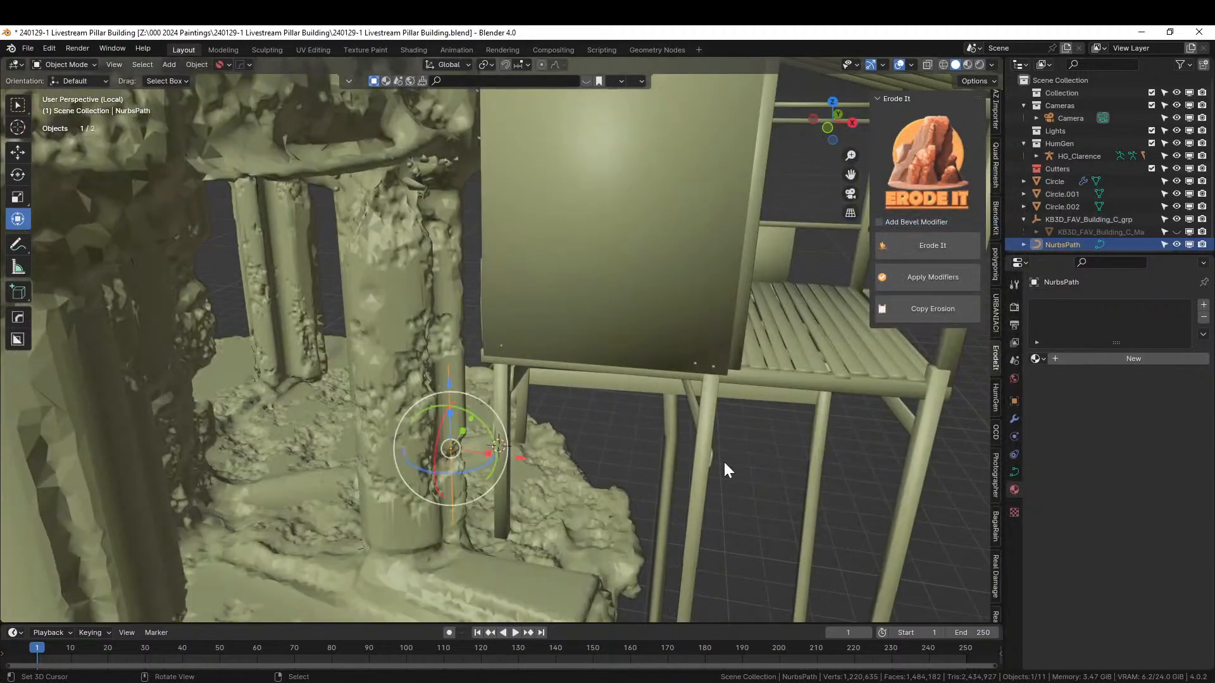
{"action": "left_click", "coordinate": [1014, 419]}
{"action": "left_click", "coordinate": [1068, 303]}
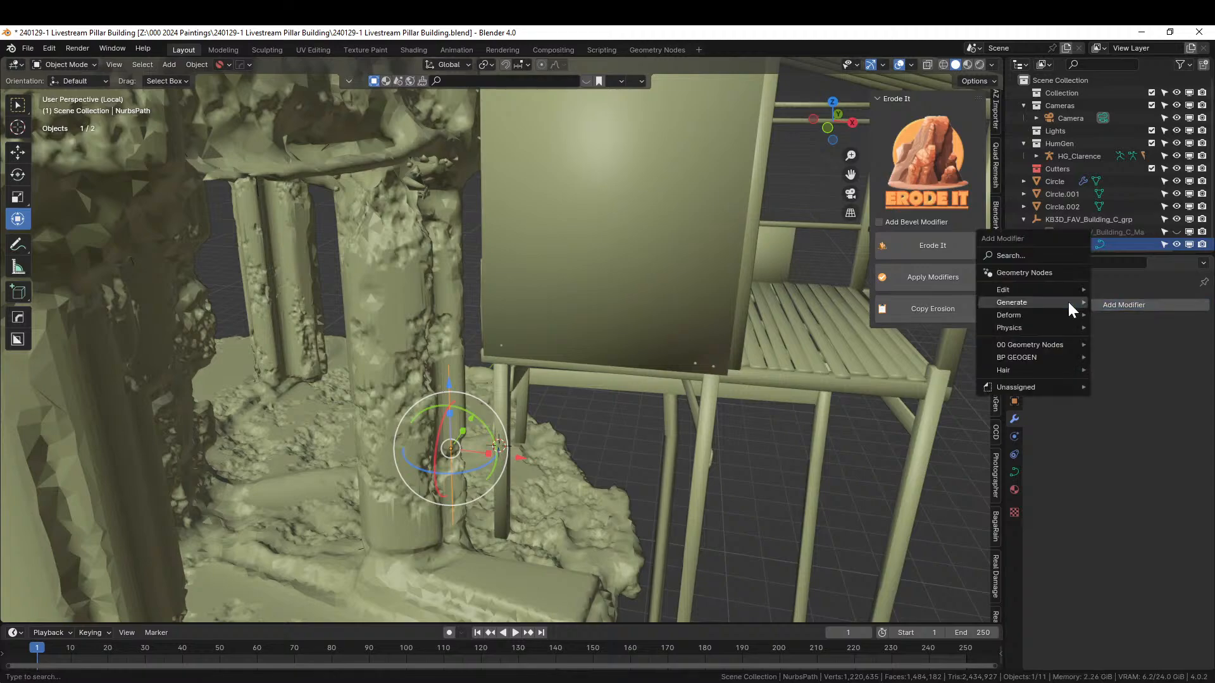
{"action": "left_click", "coordinate": [1015, 273]}
{"action": "left_click", "coordinate": [1040, 345]}
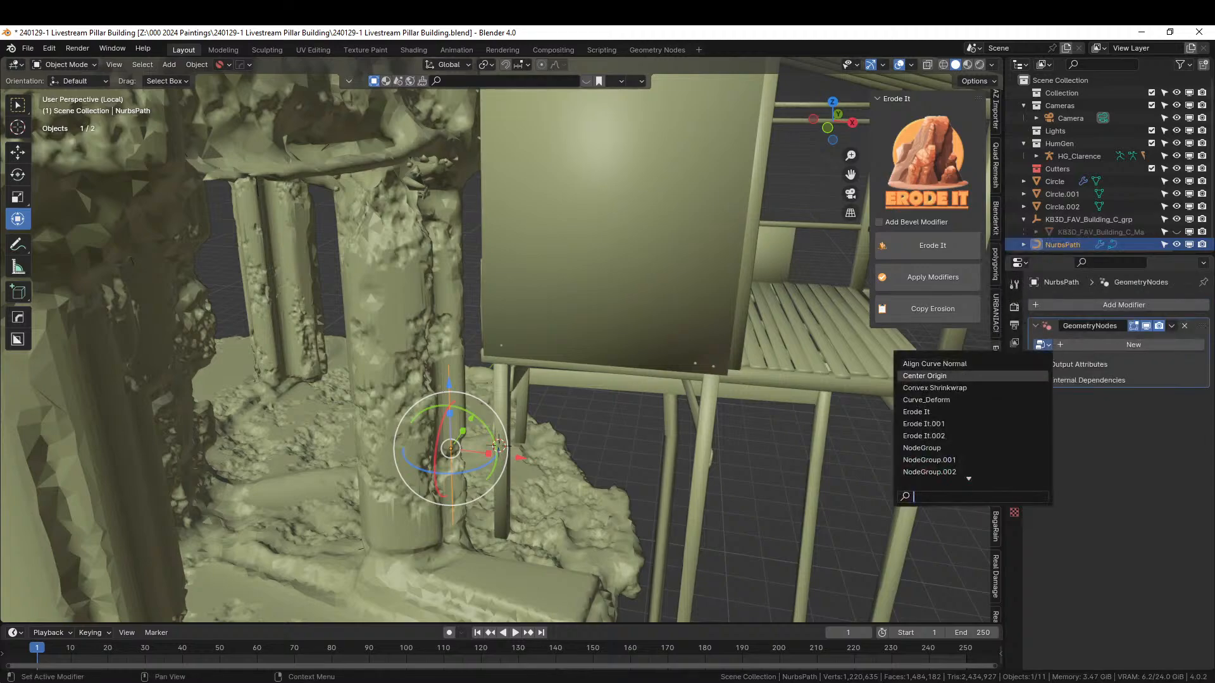
{"action": "type", "text": "wrap"}
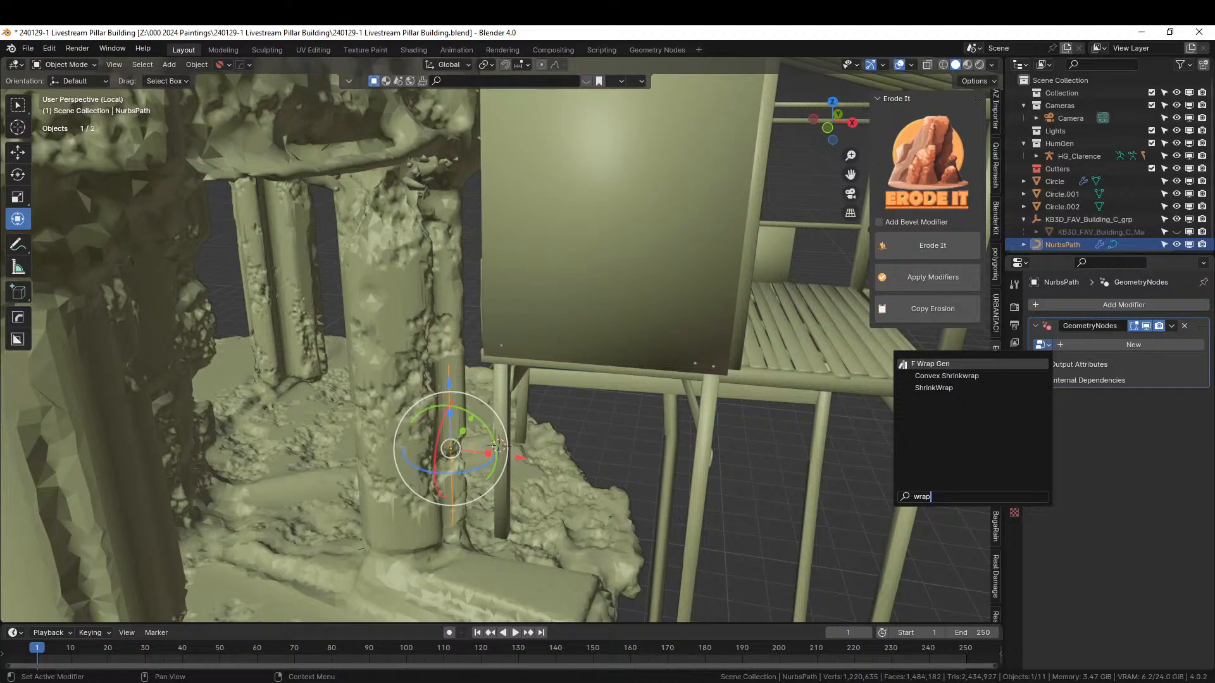
{"action": "left_click", "coordinate": [925, 363]}
- Edit the path and enlarge its control-point radius by about 1.5 to widen the wrap discs
{"action": "middle_click_drag", "start_coordinate": [587, 392], "coordinate": [489, 448]}
{"action": "key", "text": "Tab"}
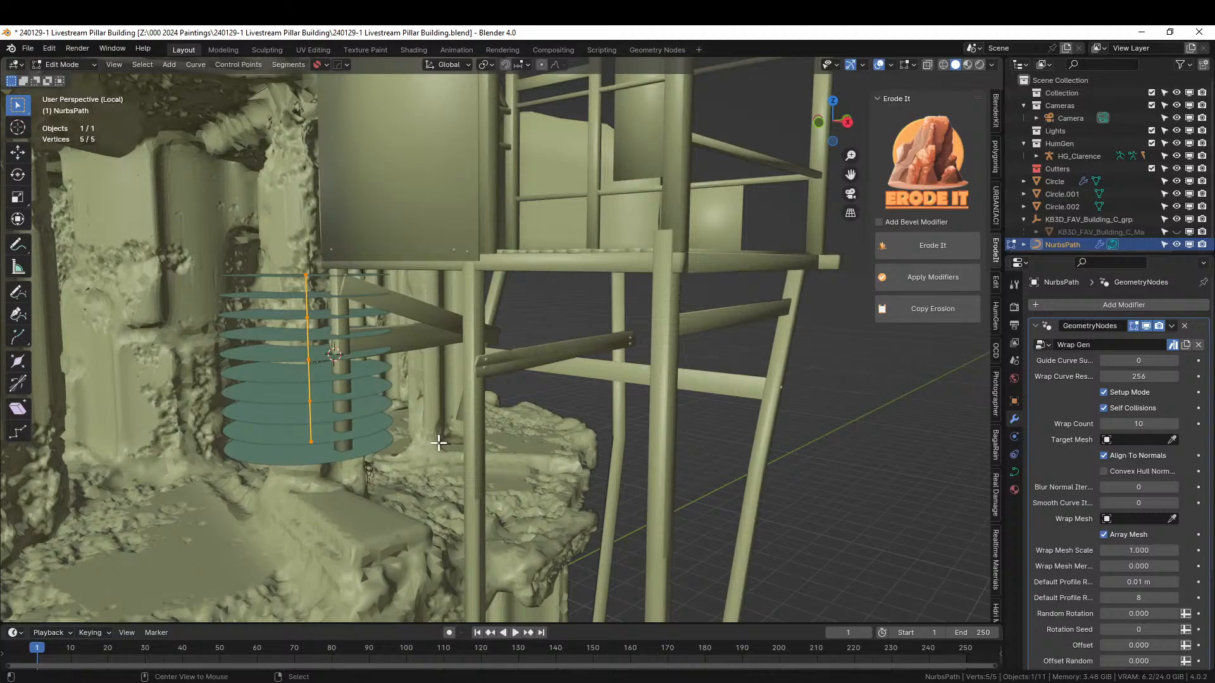
{"action": "key", "text": "alt+s"}
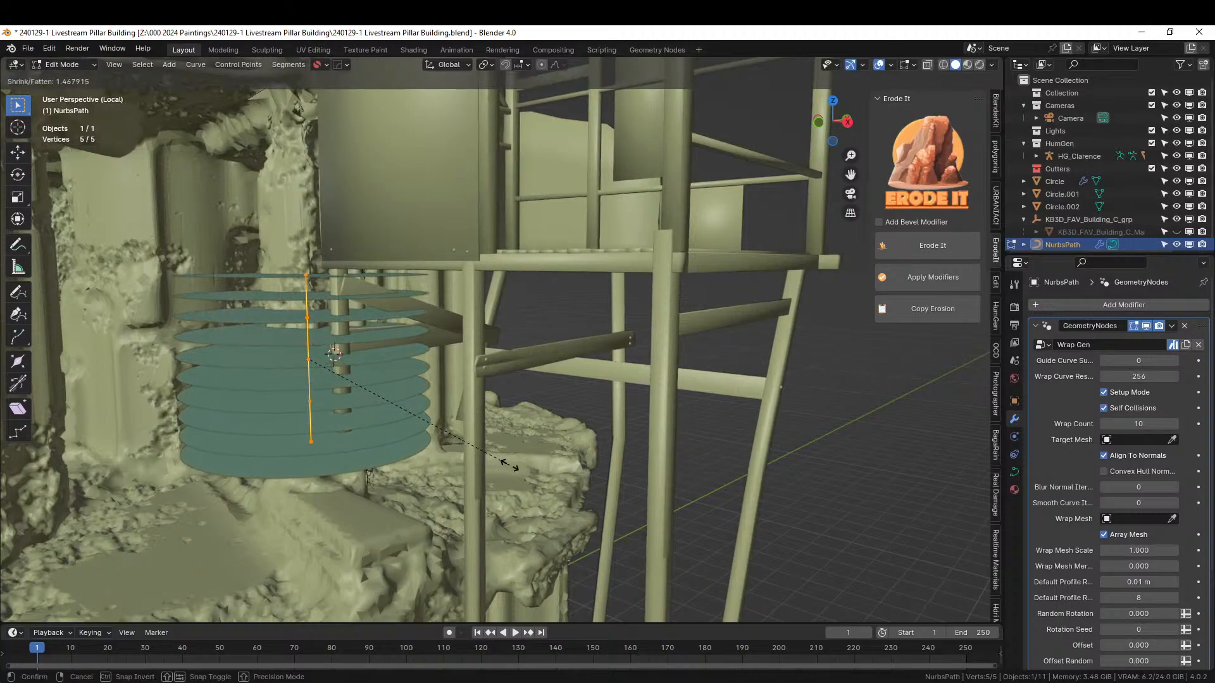
{"action": "left_click", "coordinate": [497, 463]}
- Move the path points about 0.47 m along Y and -0.32 m along X so the discs surround both pillar and hut leg
{"action": "middle_click_drag", "start_coordinate": [504, 466], "coordinate": [641, 488]}
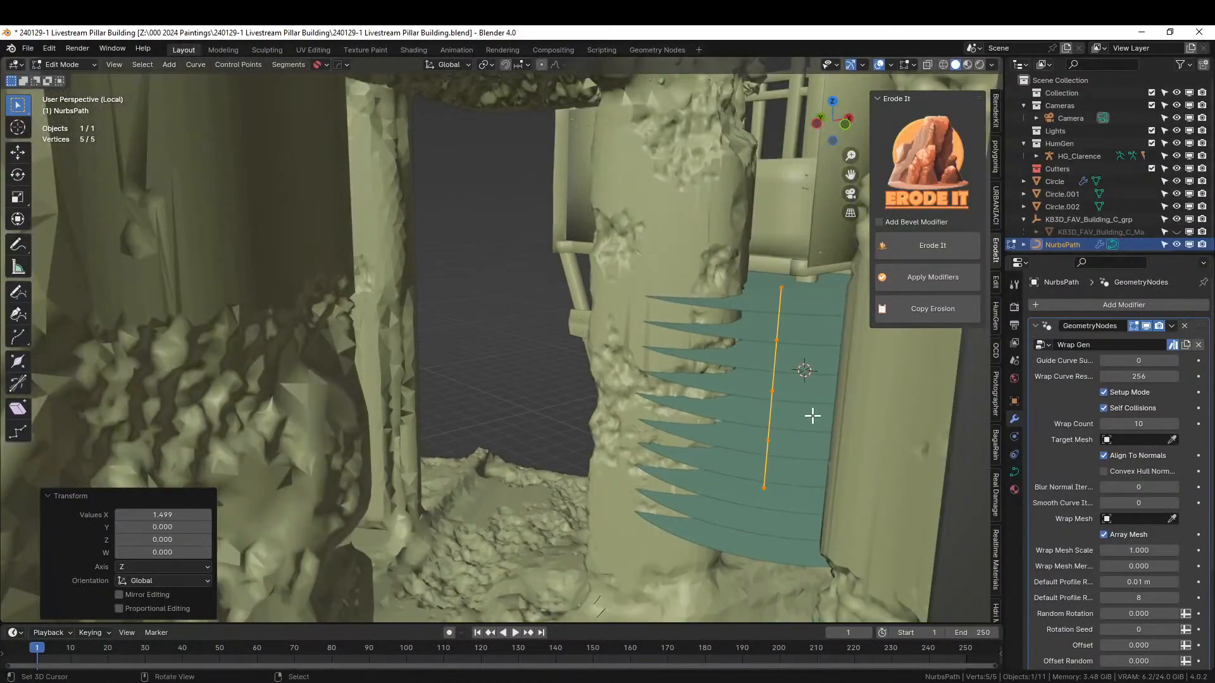
{"action": "key", "text": "g"}
{"action": "key", "text": "y"}
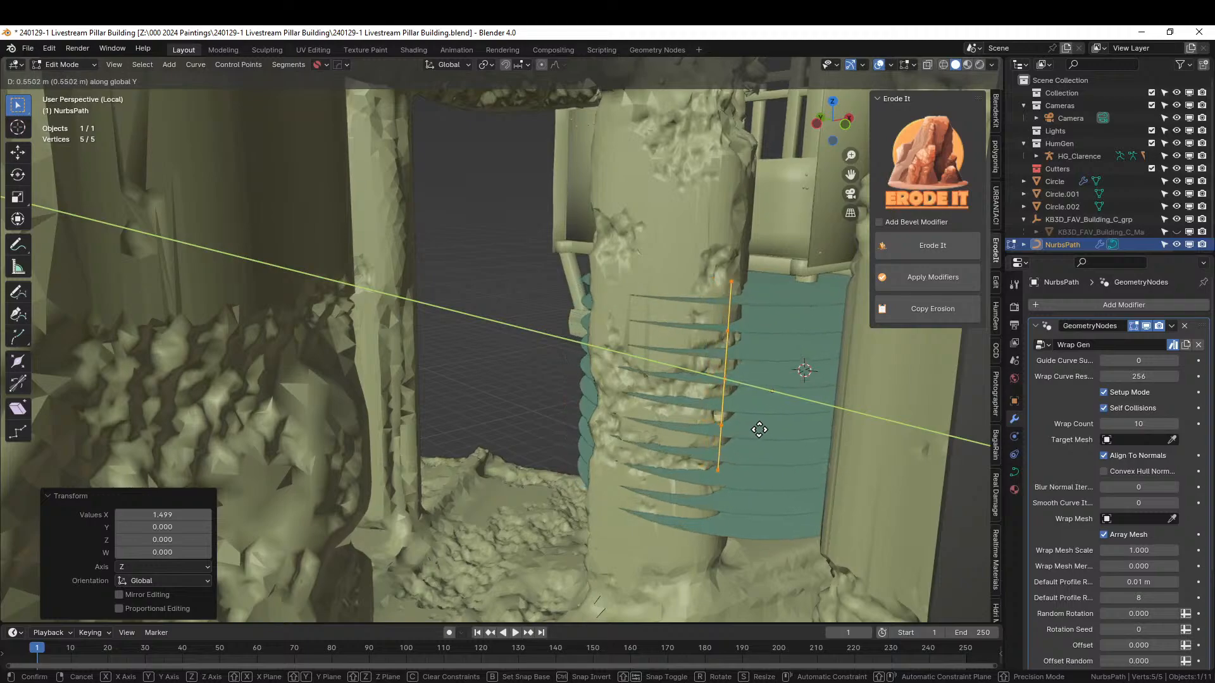
{"action": "left_click", "coordinate": [758, 429]}
{"action": "key", "text": "g"}
{"action": "key", "text": "x"}
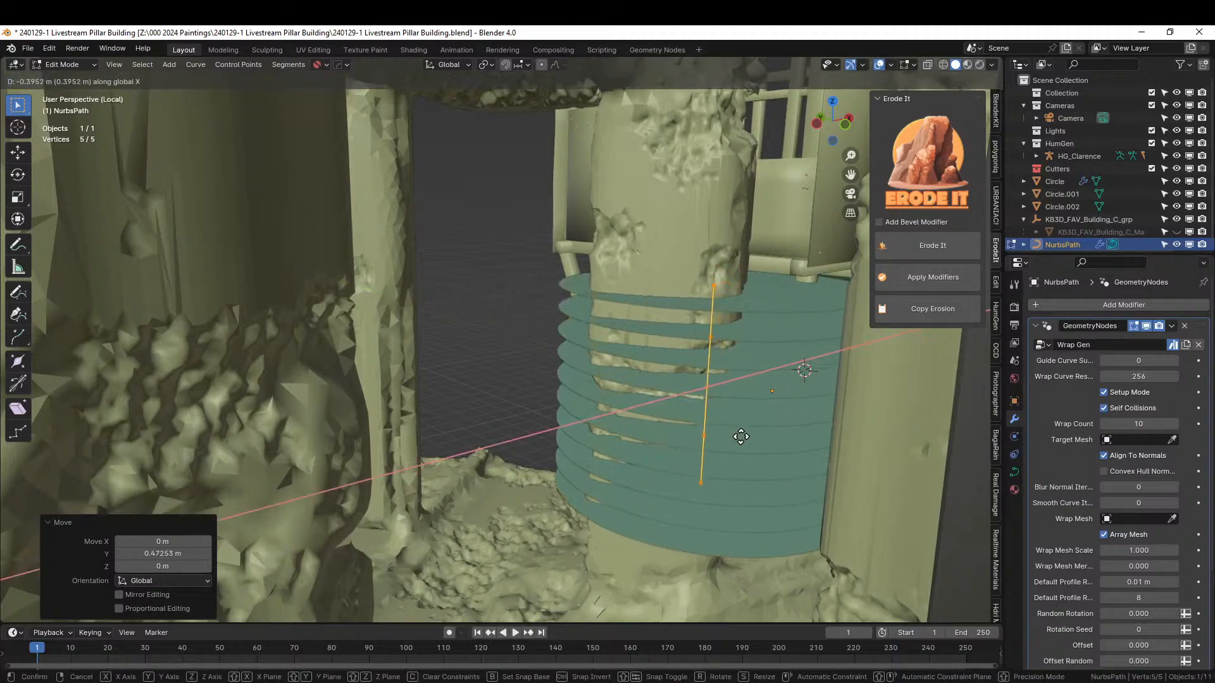
{"action": "left_click", "coordinate": [746, 436]}
- Scale the path points along Z by about 0.93 to compress the stack of wrap discs
{"action": "middle_click_drag", "start_coordinate": [747, 436], "coordinate": [627, 418]}
{"action": "middle_click_drag", "start_coordinate": [454, 305], "coordinate": [491, 315]}
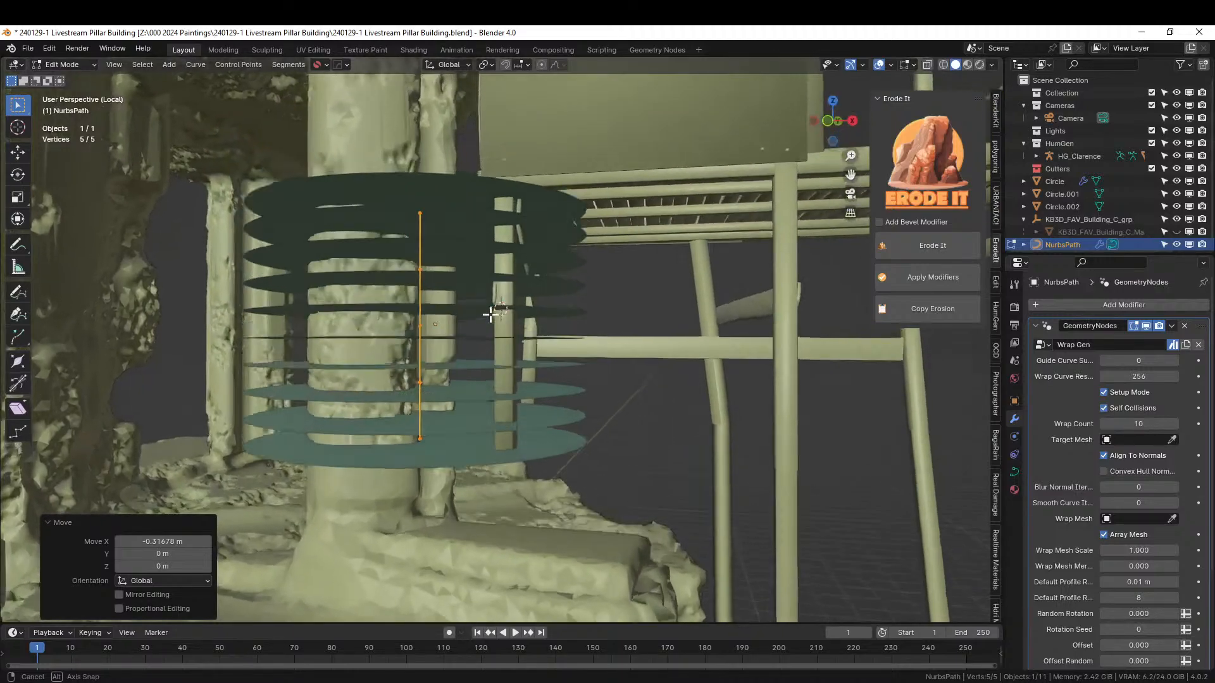
{"action": "key", "text": "s"}
{"action": "key", "text": "z"}
{"action": "left_click", "coordinate": [510, 416]}
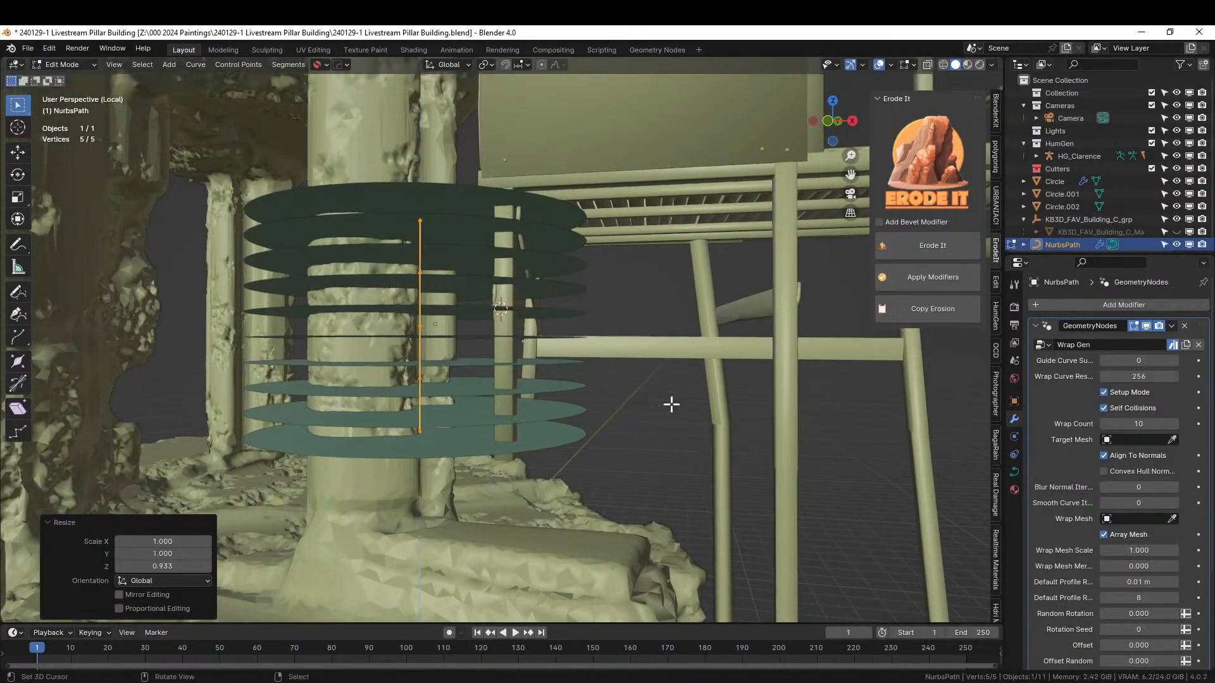
- Set the Wrap Gen modifier's Wrap Count to 6
{"action": "left_click", "coordinate": [1132, 423]}
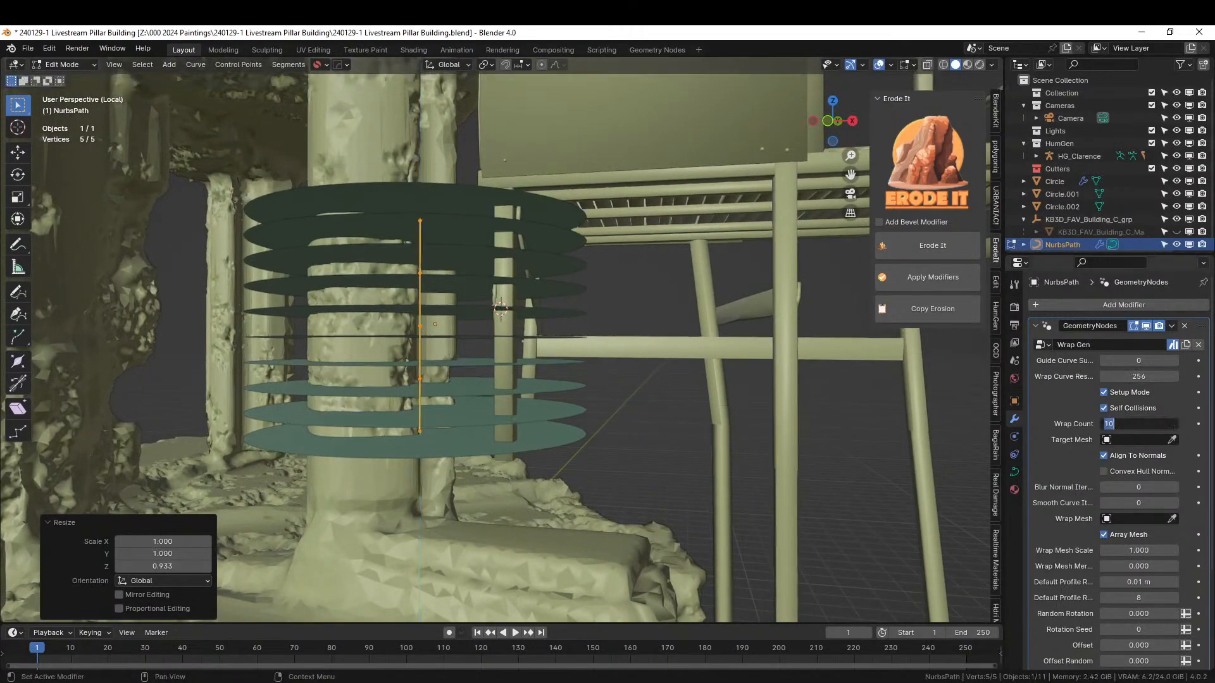
{"action": "type", "text": "6"}
{"action": "key", "text": "Return"}
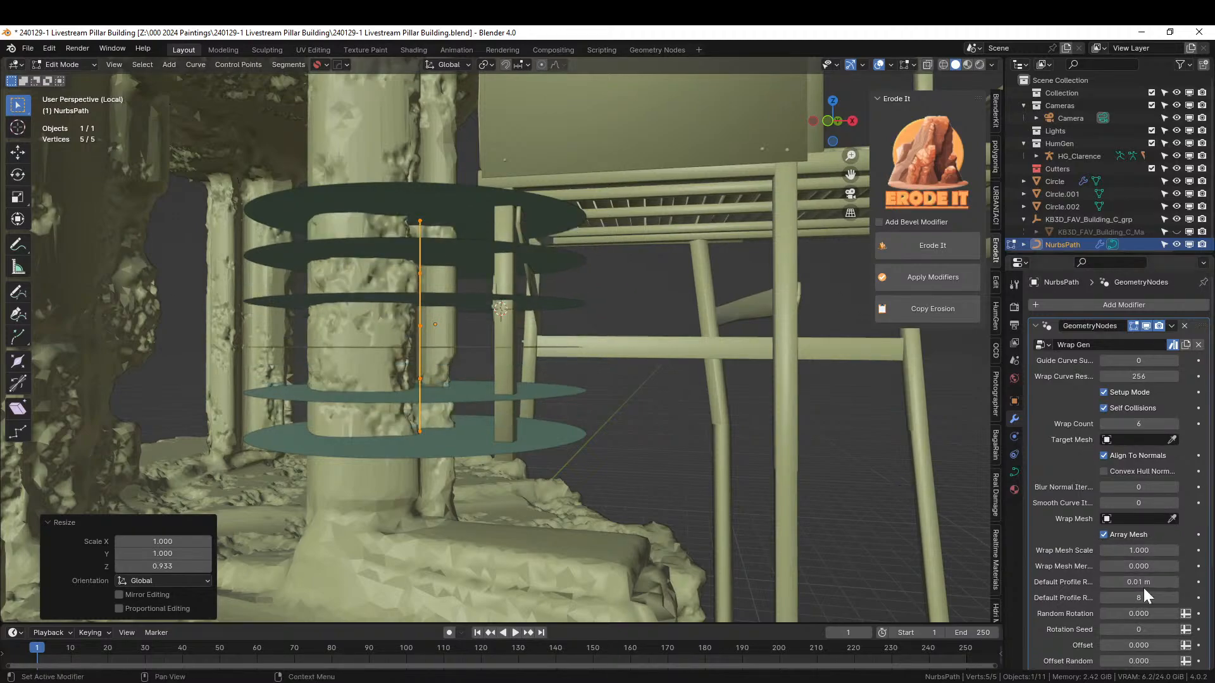
{"action": "scroll", "coordinate": [1143, 588], "scroll_direction": "down", "scroll_amount": 2}
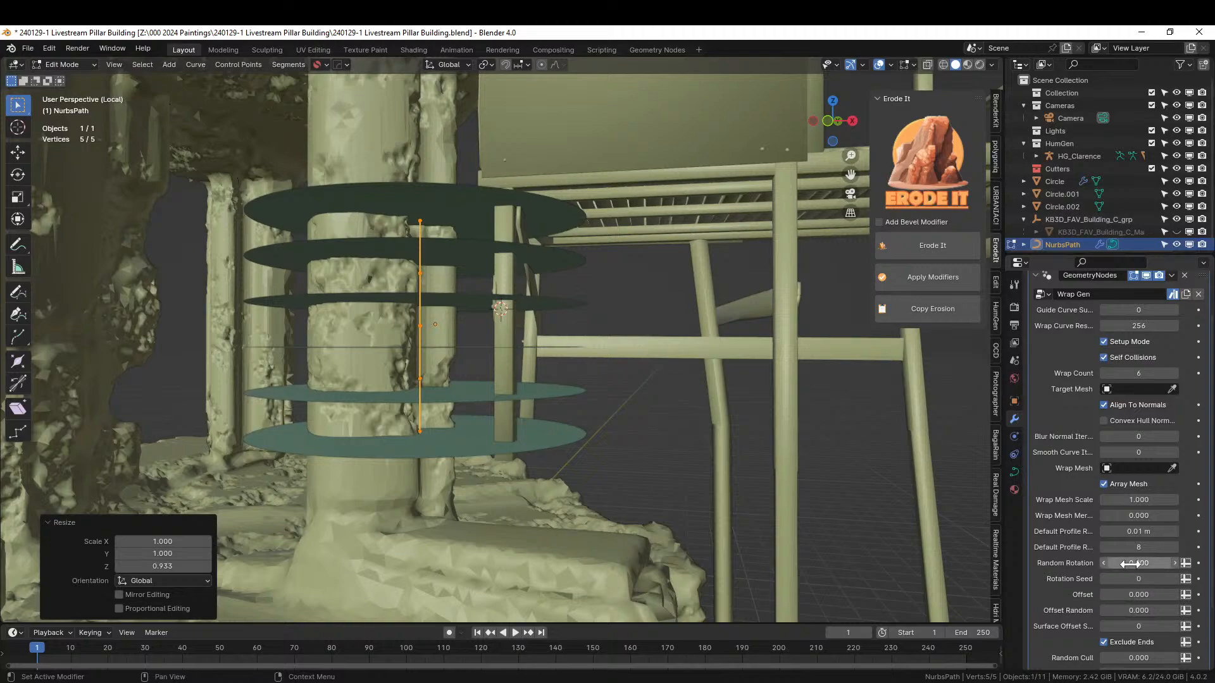
- Set the Wrap Gen modifier's Random Rotation to 8.590 to tilt the wrap discs irregularly
{"action": "left_click_drag", "start_coordinate": [1129, 563], "coordinate": [1187, 563]}
{"action": "middle_click_drag", "start_coordinate": [612, 466], "coordinate": [509, 467]}
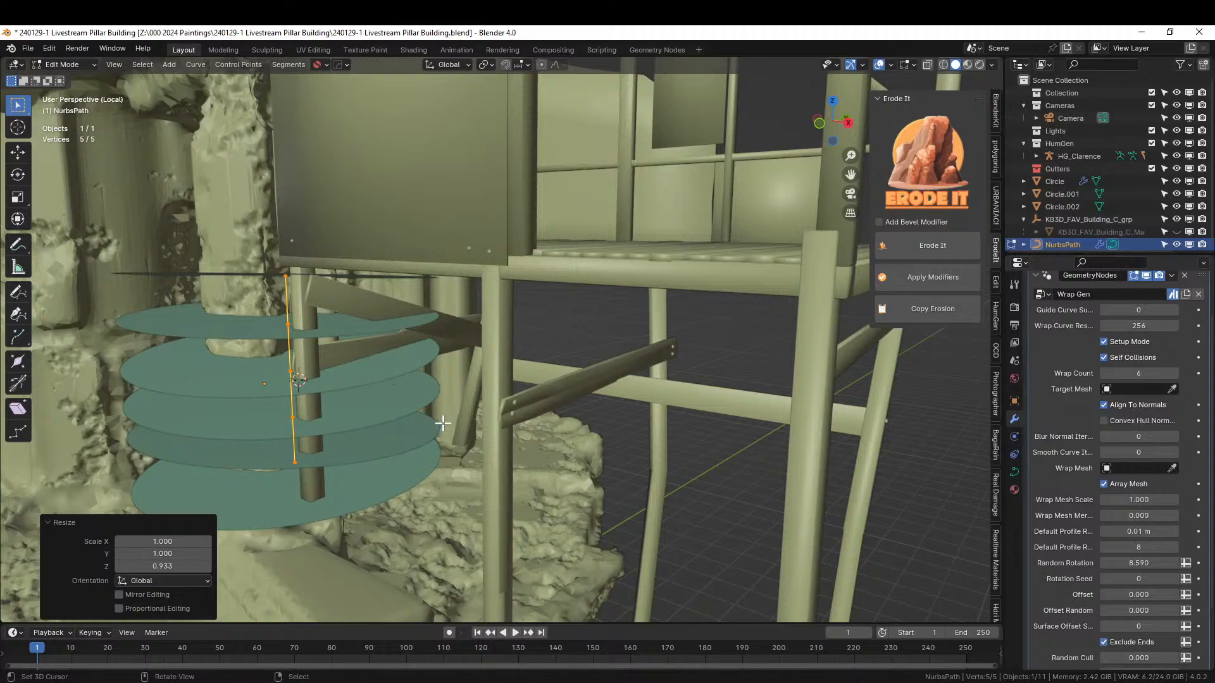
{"action": "middle_click_drag", "start_coordinate": [427, 412], "coordinate": [438, 398]}
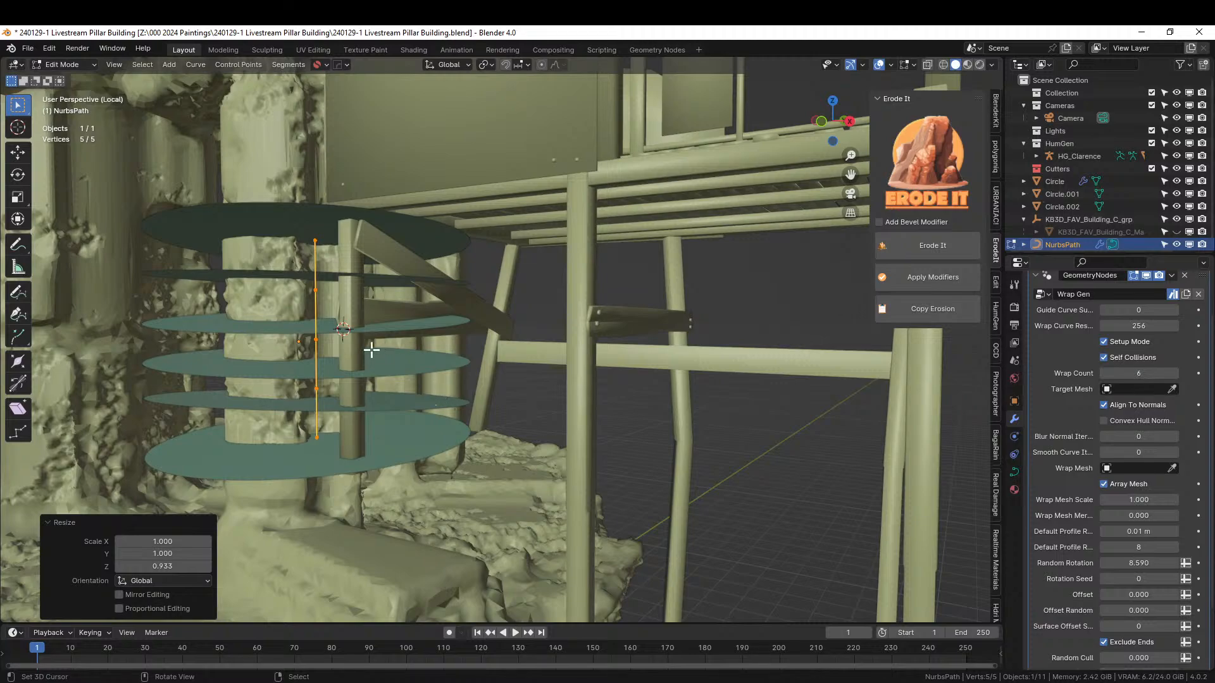
- Move the path points about -0.21 m along Z and reduce the Wrap Count to 5
{"action": "key", "text": "g"}
{"action": "key", "text": "z"}
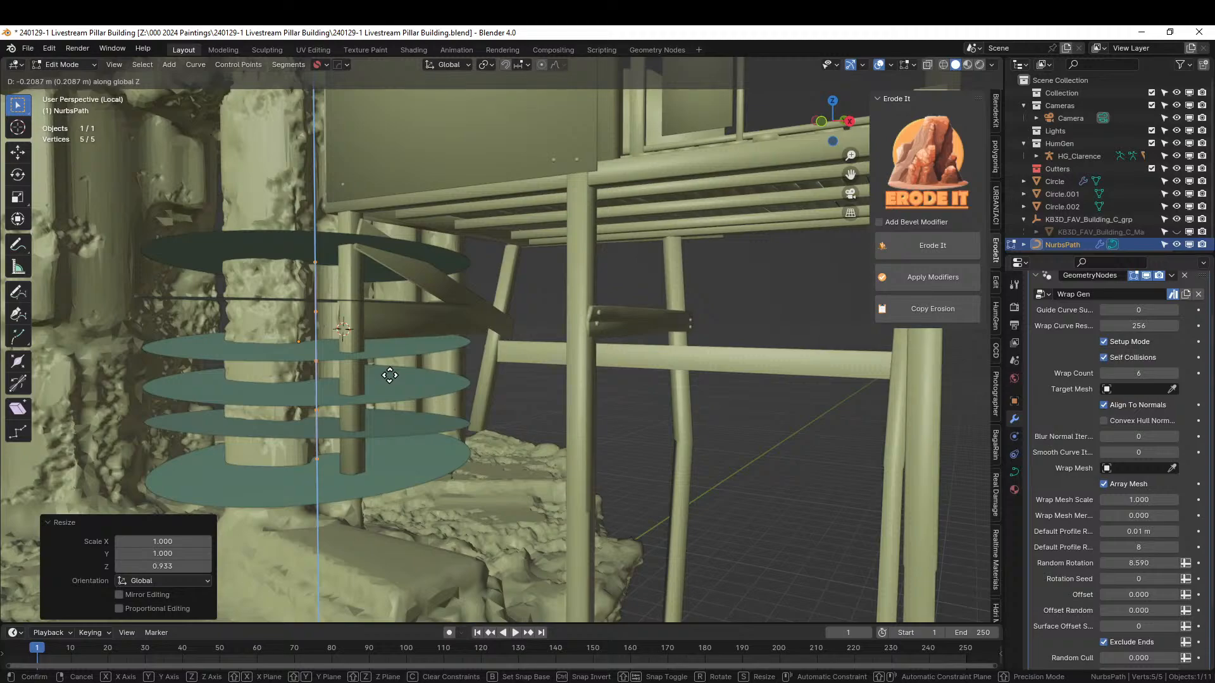
{"action": "left_click", "coordinate": [389, 376]}
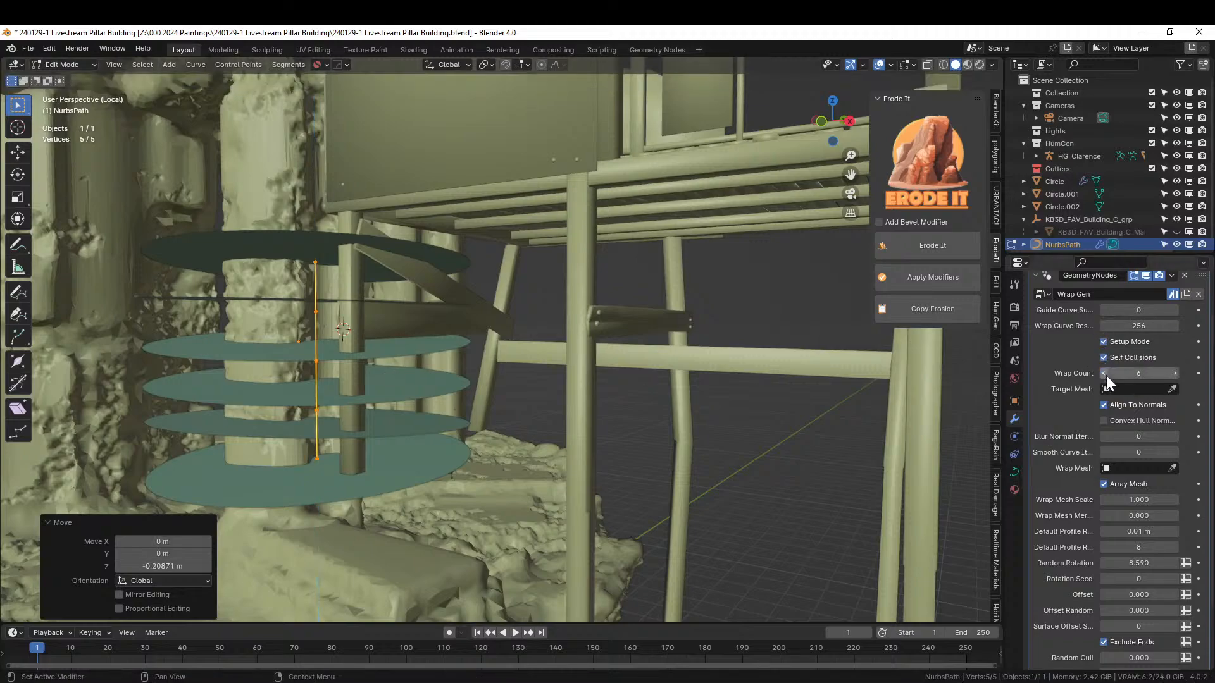
{"action": "left_click", "coordinate": [1106, 374]}
{"action": "middle_click_drag", "start_coordinate": [320, 374], "coordinate": [320, 392]}
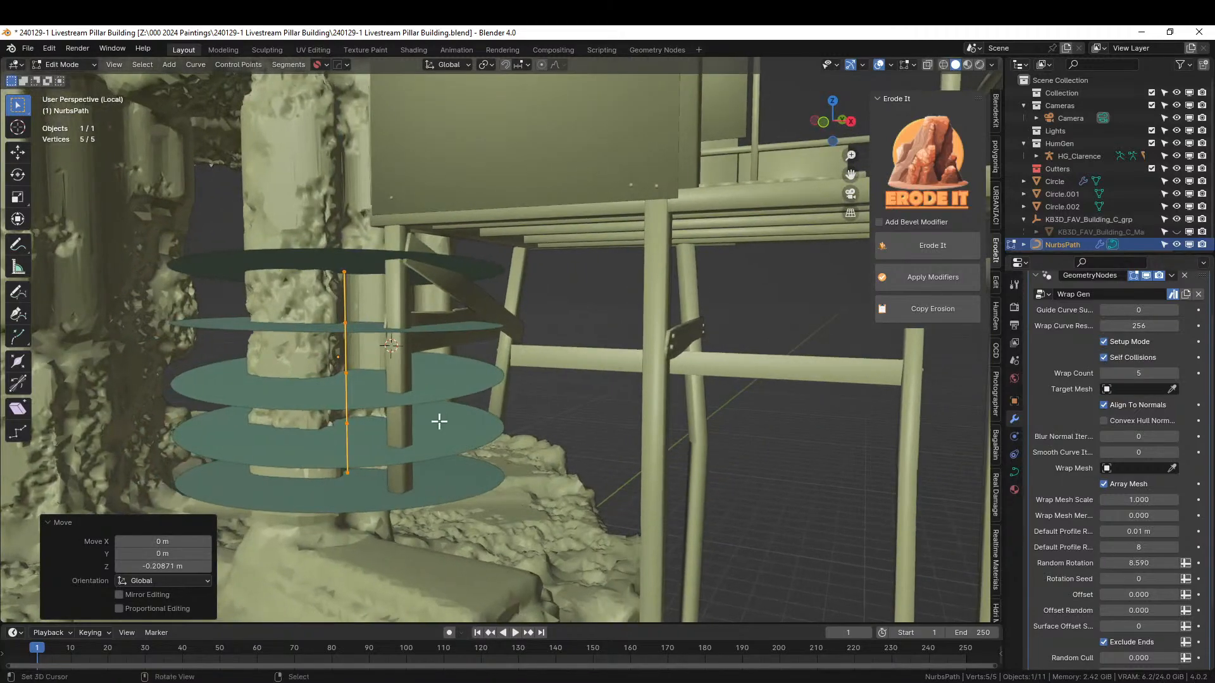
- Raise the path points about 0.18 m along Z to reposition the wraps on the hut leg
{"action": "middle_click_drag", "start_coordinate": [439, 421], "coordinate": [420, 431]}
{"action": "key", "text": "g"}
{"action": "key", "text": "z"}
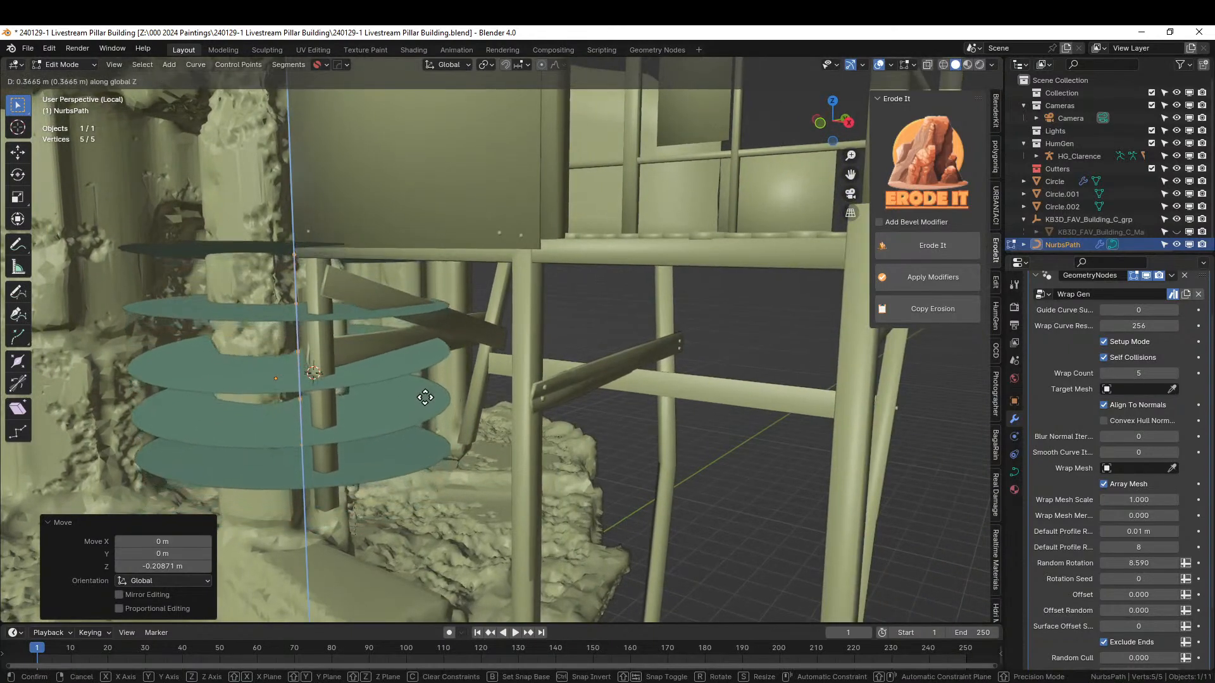
{"action": "left_click", "coordinate": [425, 416]}
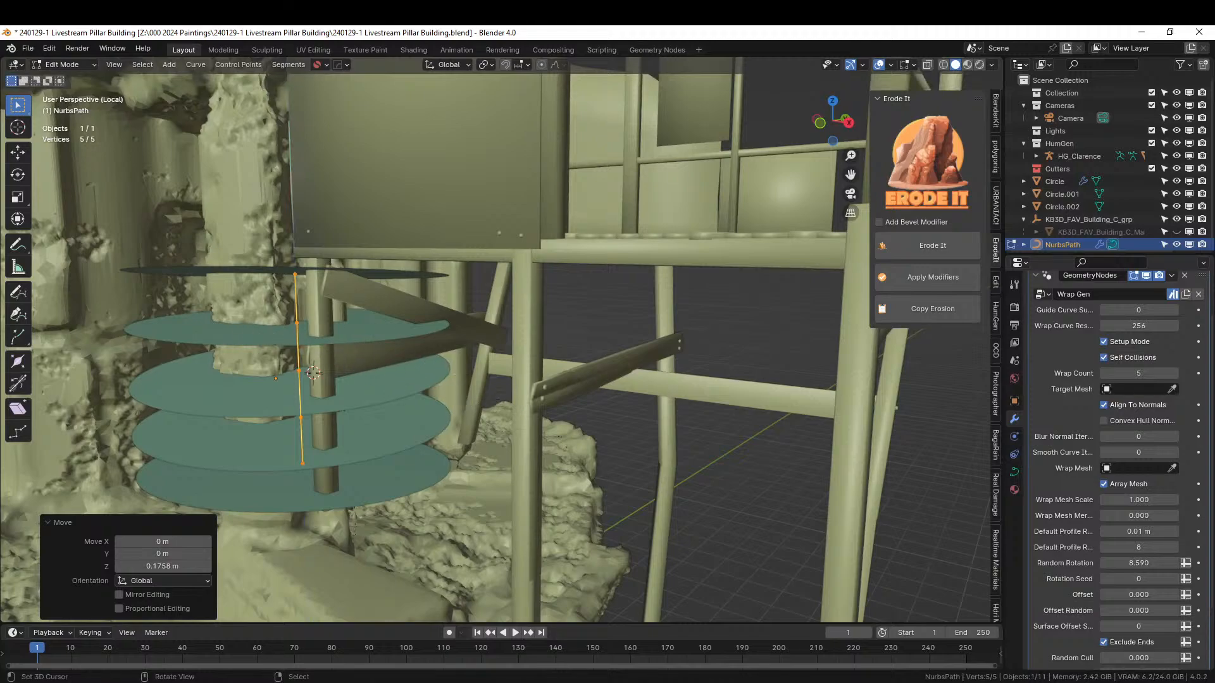
- Scale the path points along Z by about 1.45 to spread the wrap discs apart vertically
{"action": "key", "text": "s"}
{"action": "key", "text": "z"}
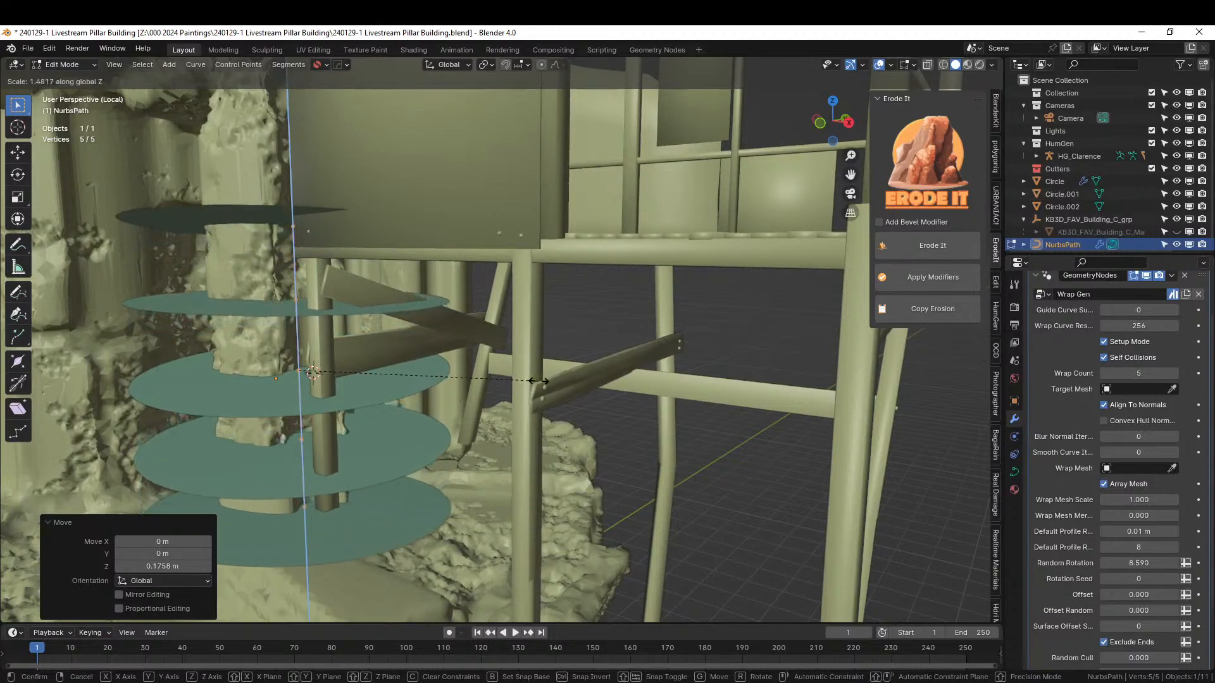
{"action": "left_click", "coordinate": [533, 379]}
{"action": "middle_click_drag", "start_coordinate": [426, 398], "coordinate": [394, 439]}
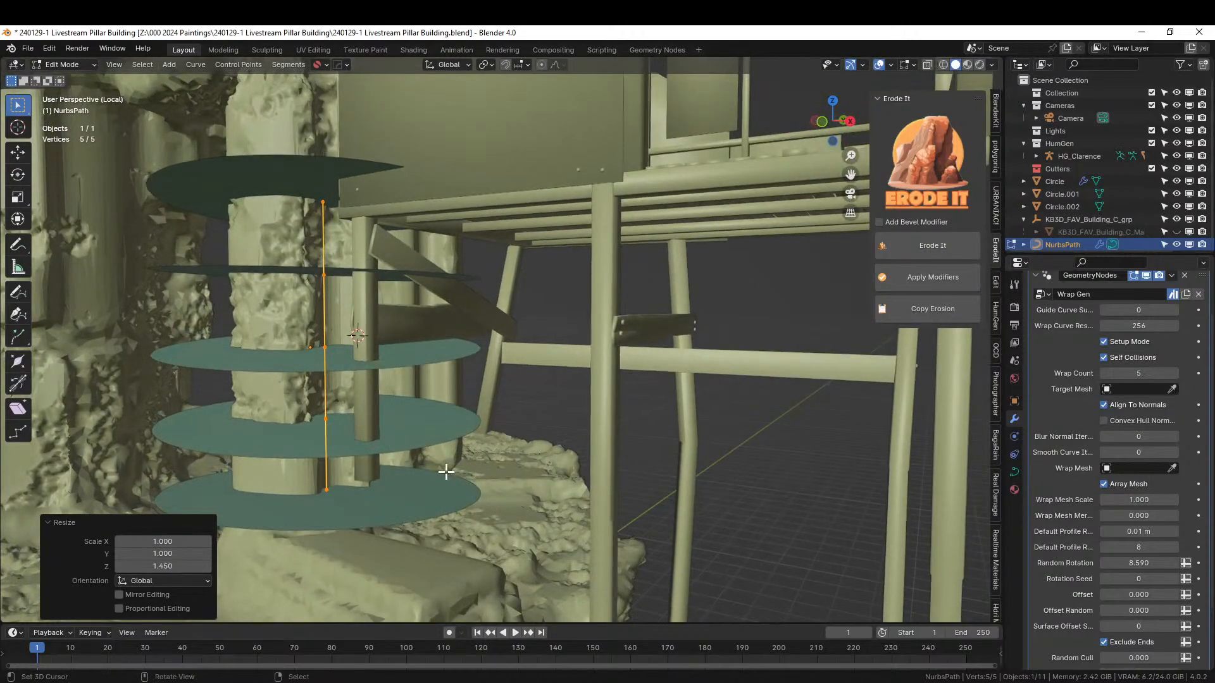
{"action": "middle_click_drag", "start_coordinate": [446, 471], "coordinate": [443, 472]}
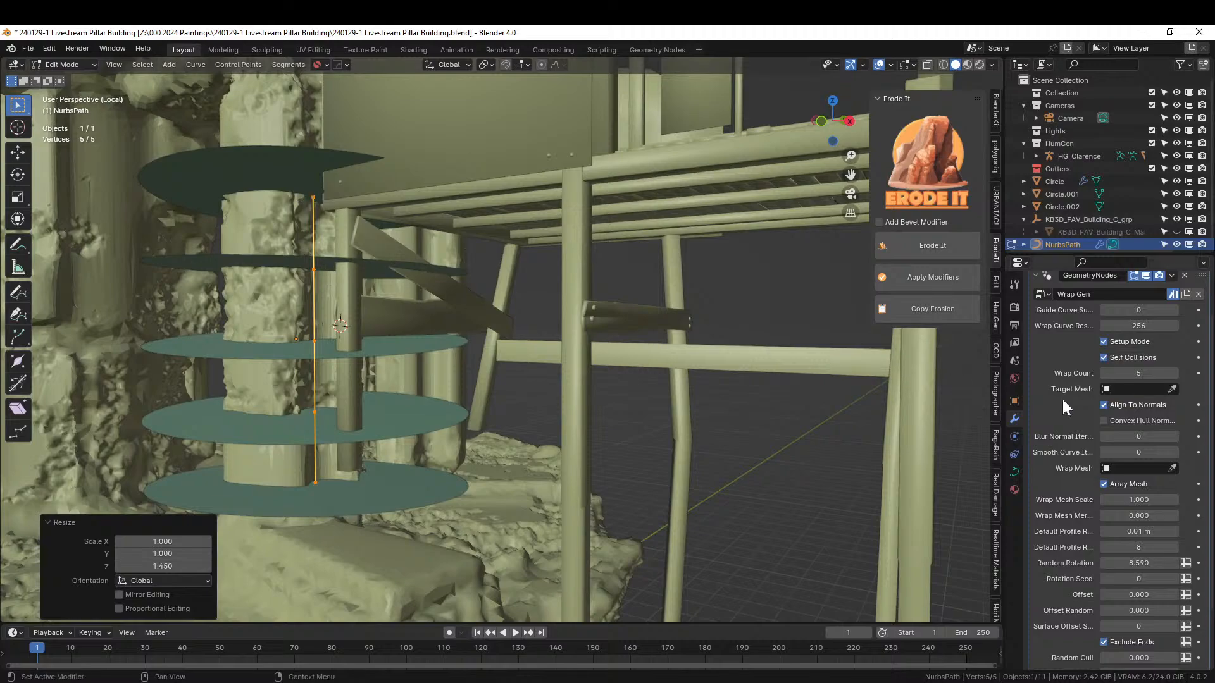
- Reset the Wrap Count to 1 and raise it step by step to 4
{"action": "left_click", "coordinate": [1108, 373]}
{"action": "type", "text": "1"}
{"action": "key", "text": "Return"}
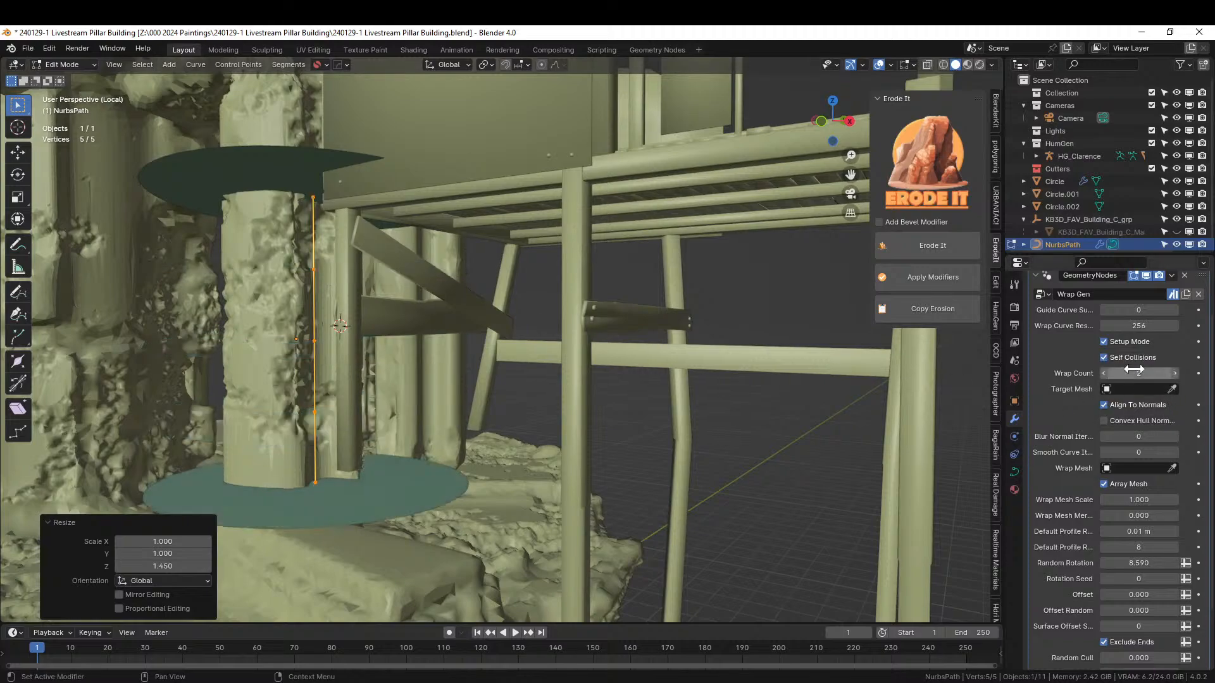
{"action": "left_click", "coordinate": [1175, 373]}
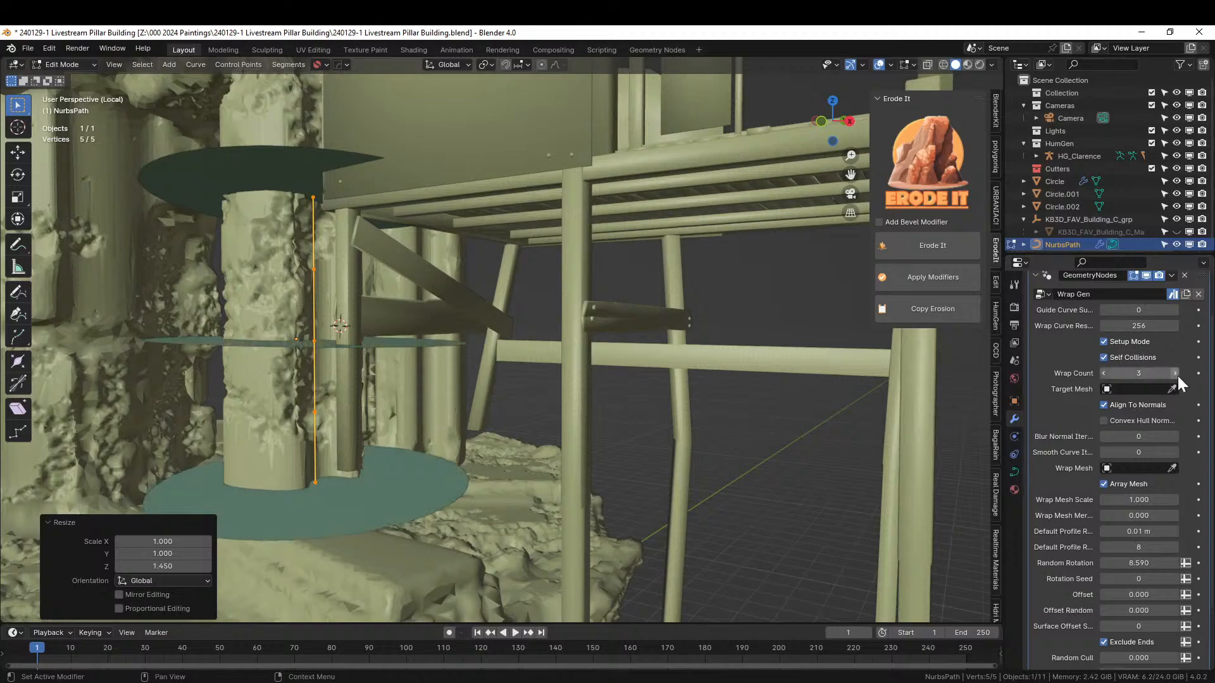
{"action": "left_click", "coordinate": [1175, 374]}
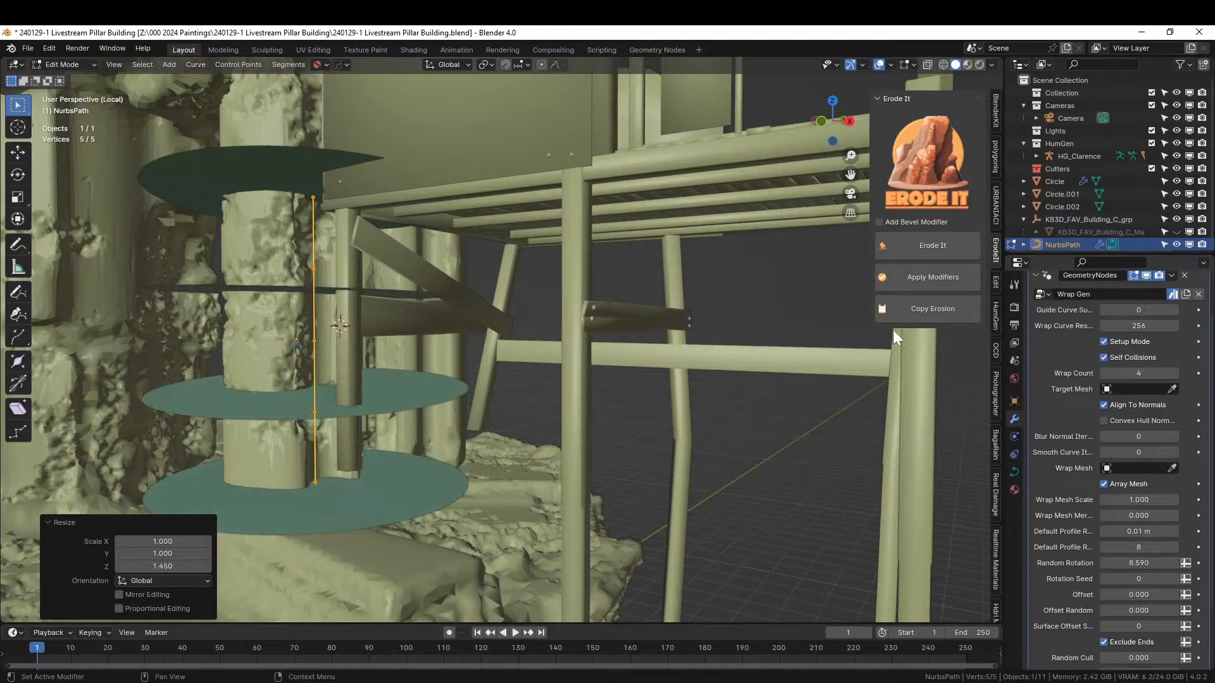
- Scale the path points along Z by about 0.72 to fit the wrap discs within the hut leg's height
{"action": "key", "text": "s"}
{"action": "key", "text": "z"}
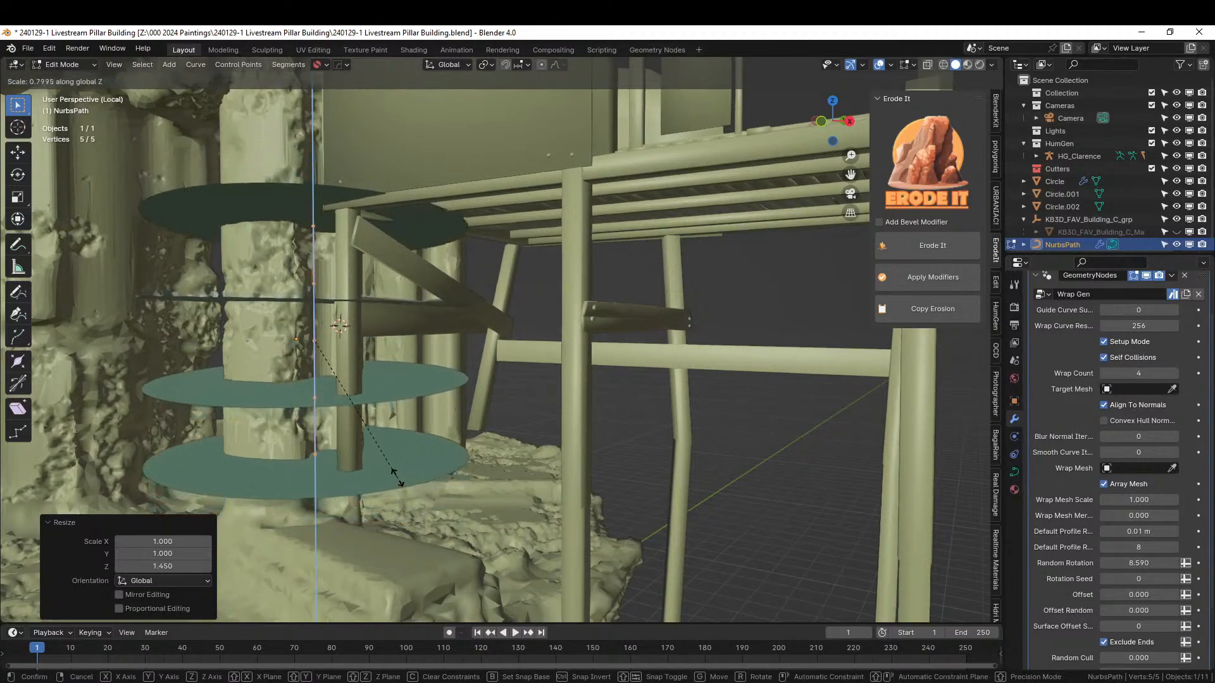
{"action": "left_click", "coordinate": [389, 457]}
{"action": "middle_click_drag", "start_coordinate": [393, 462], "coordinate": [407, 474]}
{"action": "scroll", "coordinate": [442, 380], "scroll_direction": "up", "scroll_amount": 2}
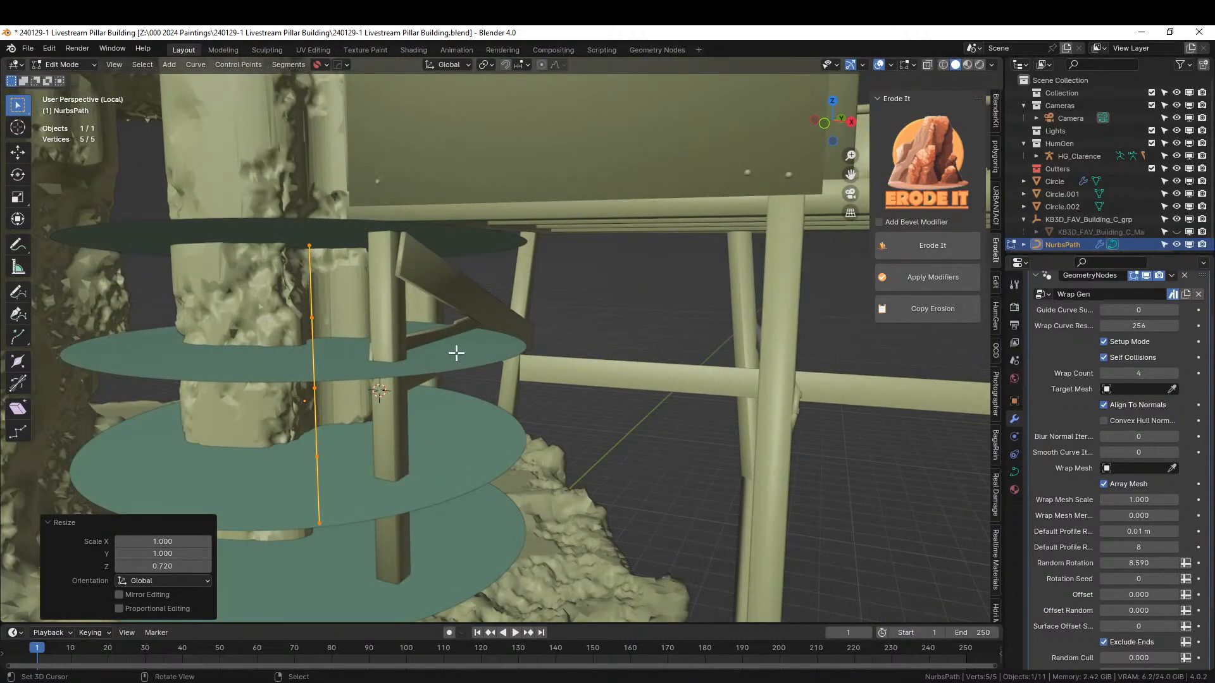
{"action": "scroll", "coordinate": [469, 337], "scroll_direction": "down", "scroll_amount": 2}
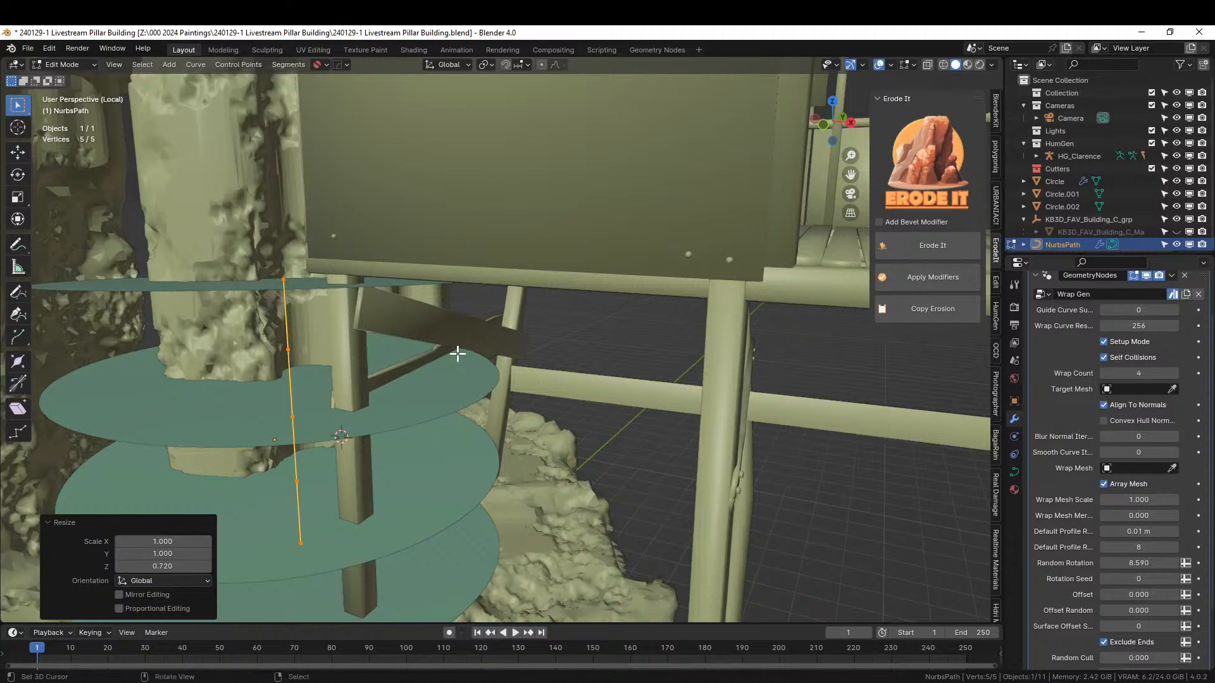
{"action": "scroll", "coordinate": [536, 392], "scroll_direction": "down", "scroll_amount": 2}
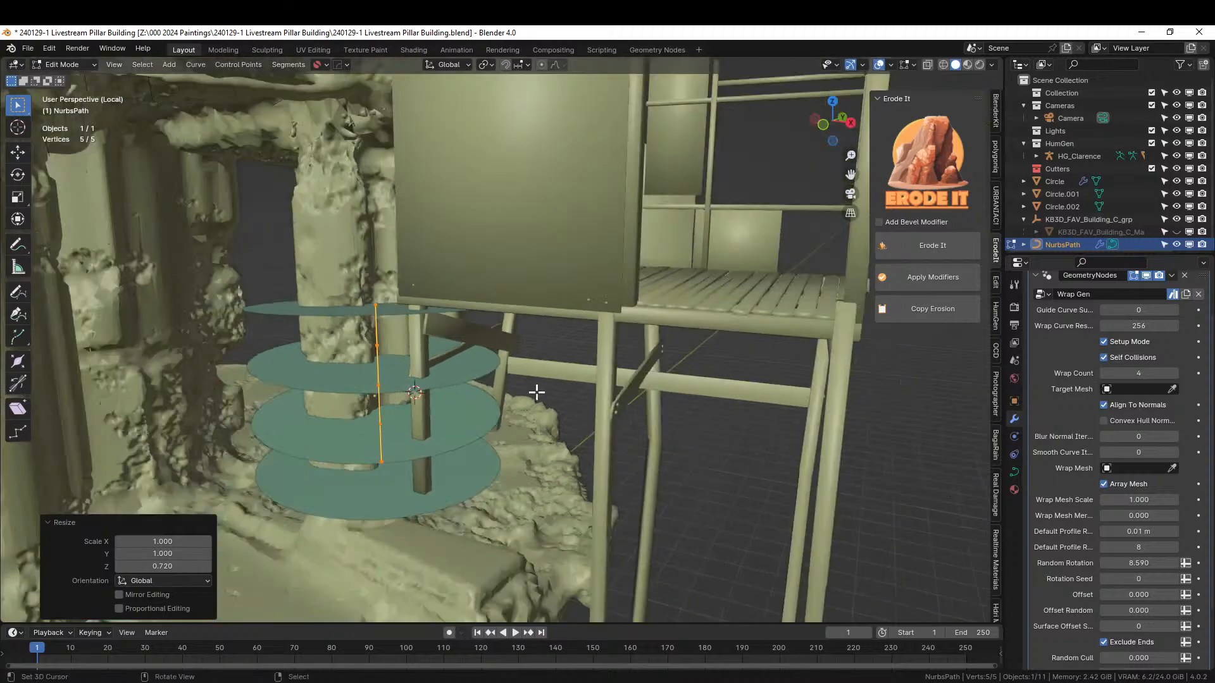
- Pick the ruined building mesh Circle.001 as the Wrap Gen Target Mesh and save the file
{"action": "left_click", "coordinate": [1171, 389]}
{"action": "left_click", "coordinate": [284, 297]}
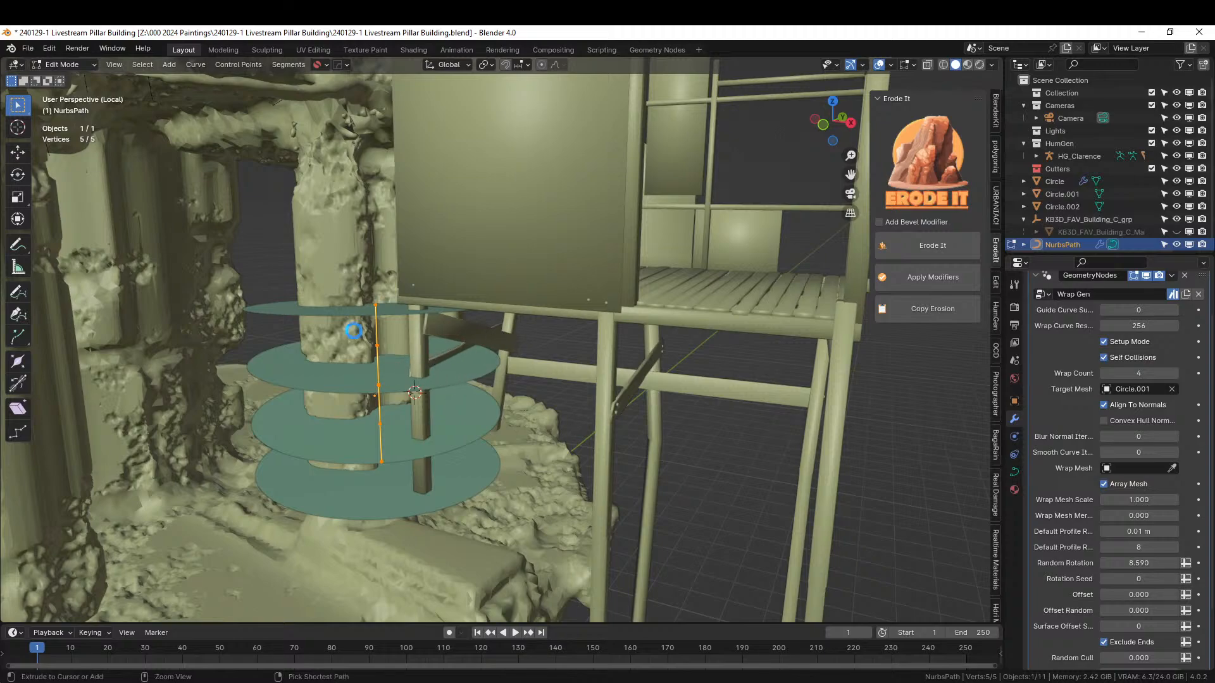
{"action": "key", "text": "ctrl+s"}
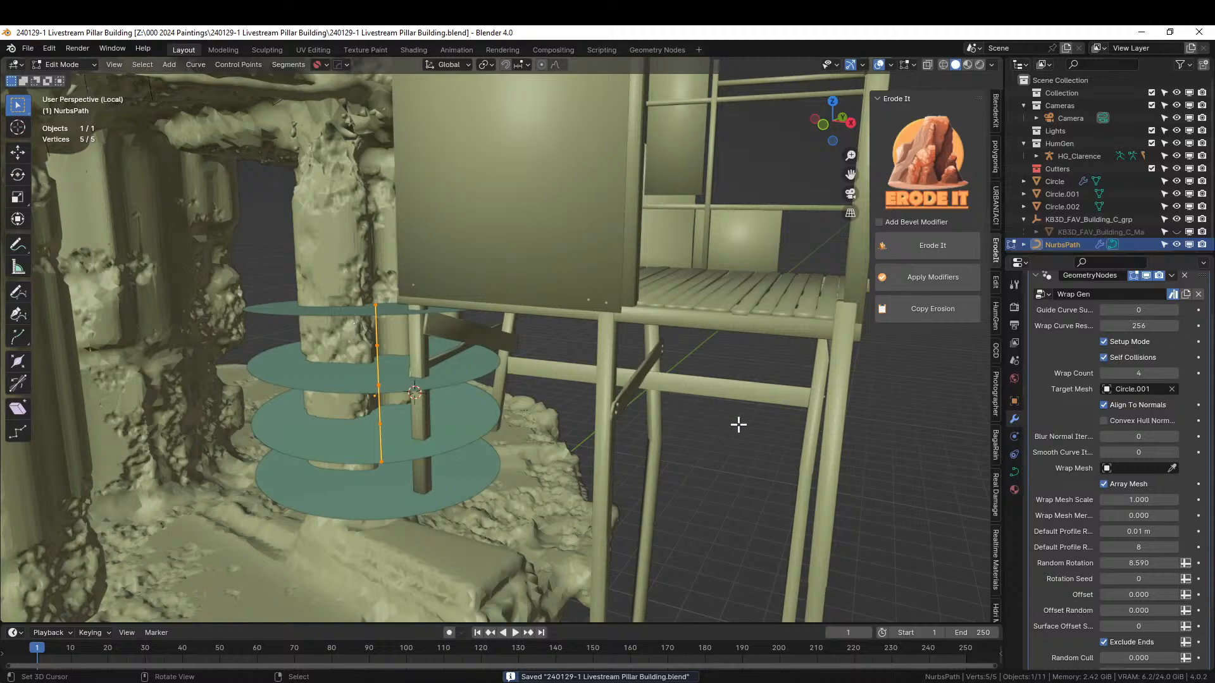
- Try a Random Cull of 0.260 on the wraps and reset it to 0
{"action": "scroll", "coordinate": [1187, 611], "scroll_direction": "down", "scroll_amount": 2}
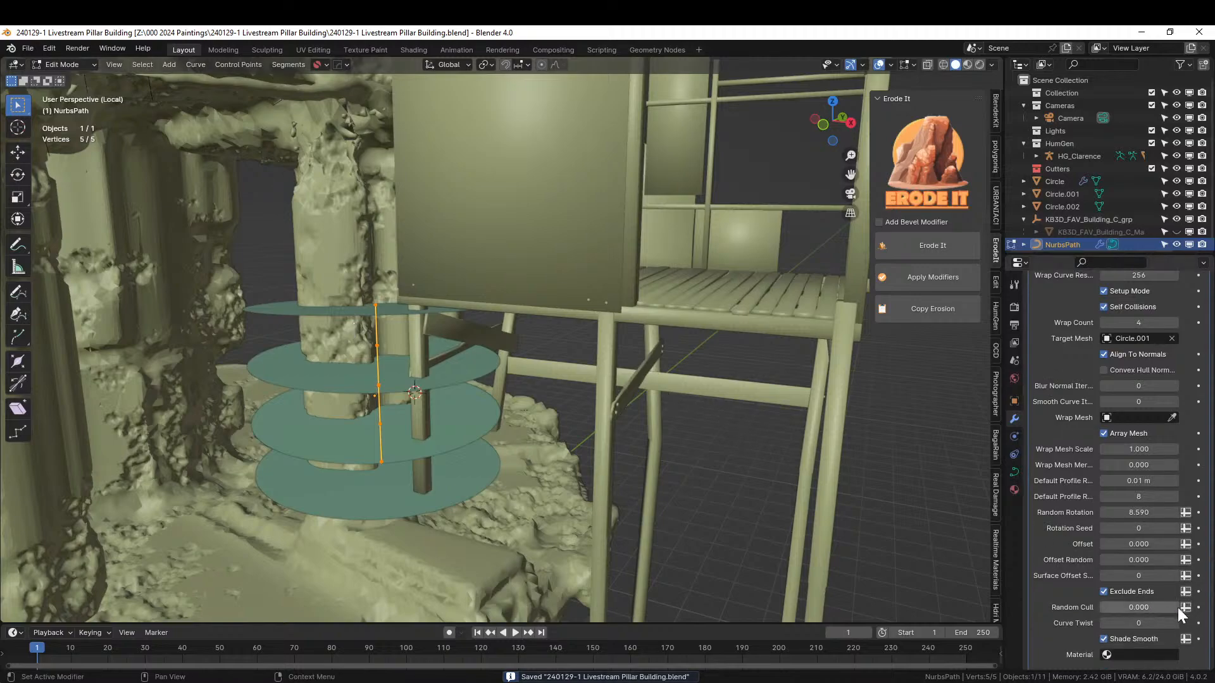
{"action": "left_click_drag", "start_coordinate": [1154, 604], "coordinate": [1120, 607]}
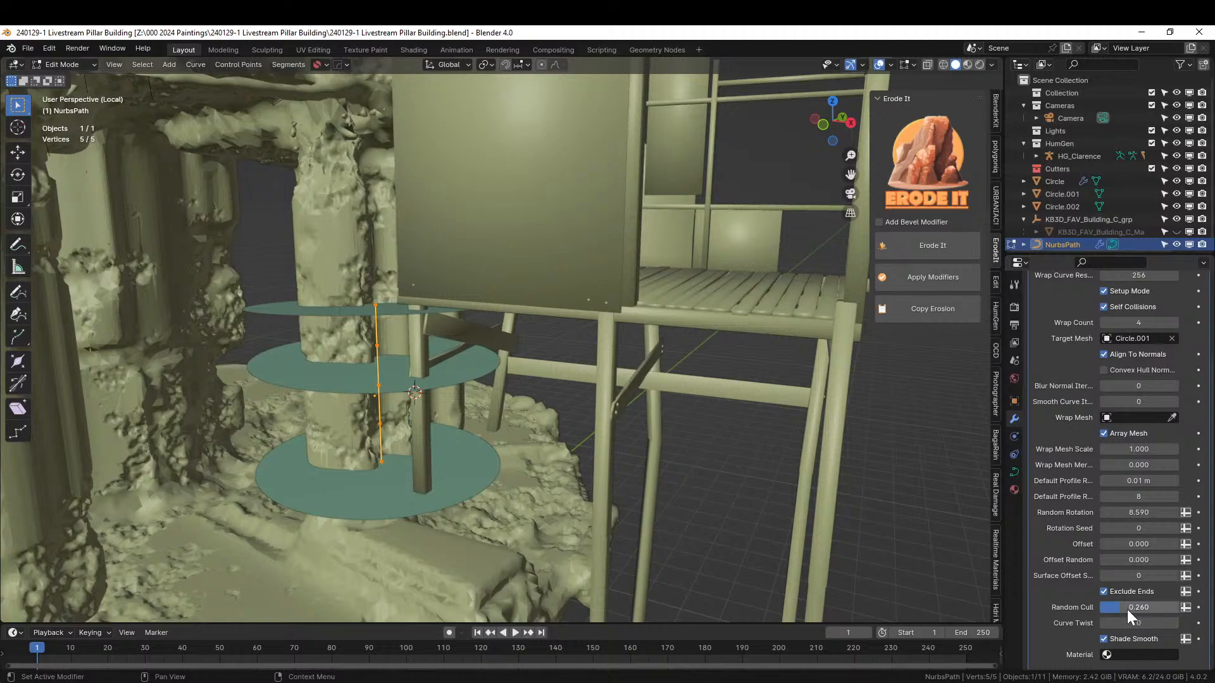
{"action": "scroll", "coordinate": [1145, 374], "scroll_direction": "up", "scroll_amount": 1}
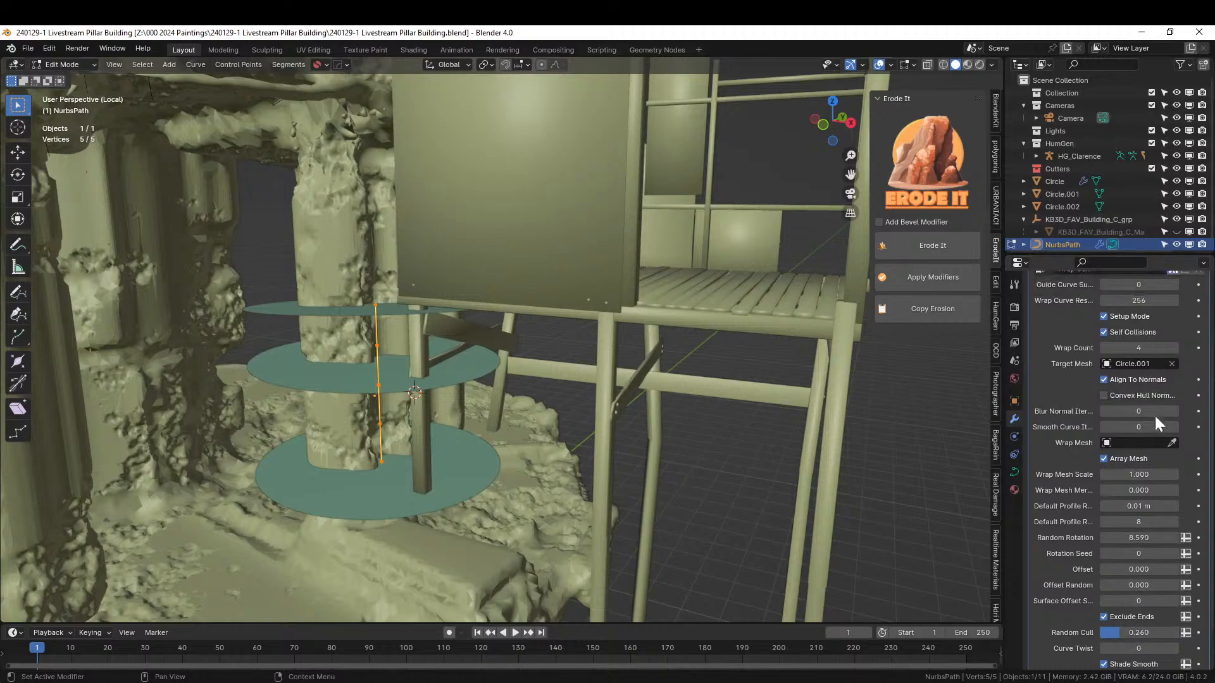
{"action": "type", "text": "0"}
{"action": "key", "text": "Return"}
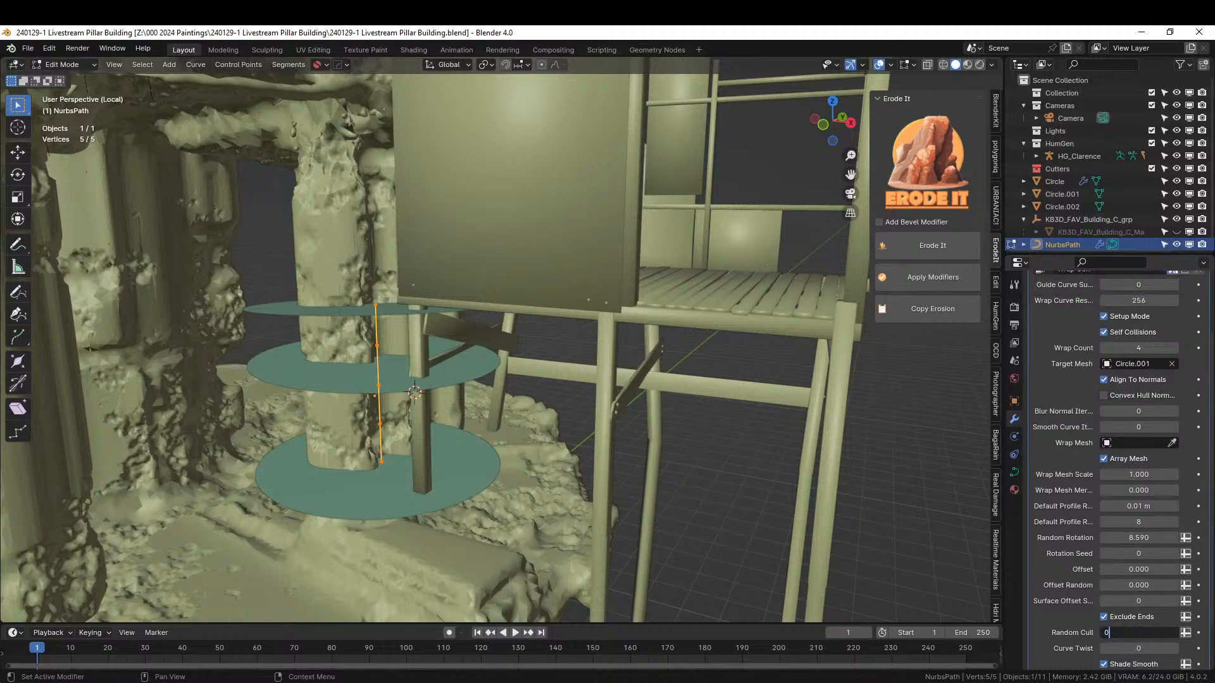
- Turn off Setup Mode so the discs become cables wrapped around the pillar and hut leg
{"action": "left_click", "coordinate": [1102, 317]}
{"action": "mouse_move", "coordinate": [443, 412]}
{"action": "middle_mouse_down"}
{"action": "mouse_move", "coordinate": [412, 412]}
{"action": "mouse_move", "coordinate": [459, 405]}
{"action": "middle_mouse_up"}
{"action": "middle_click_drag", "start_coordinate": [382, 494], "coordinate": [417, 506]}
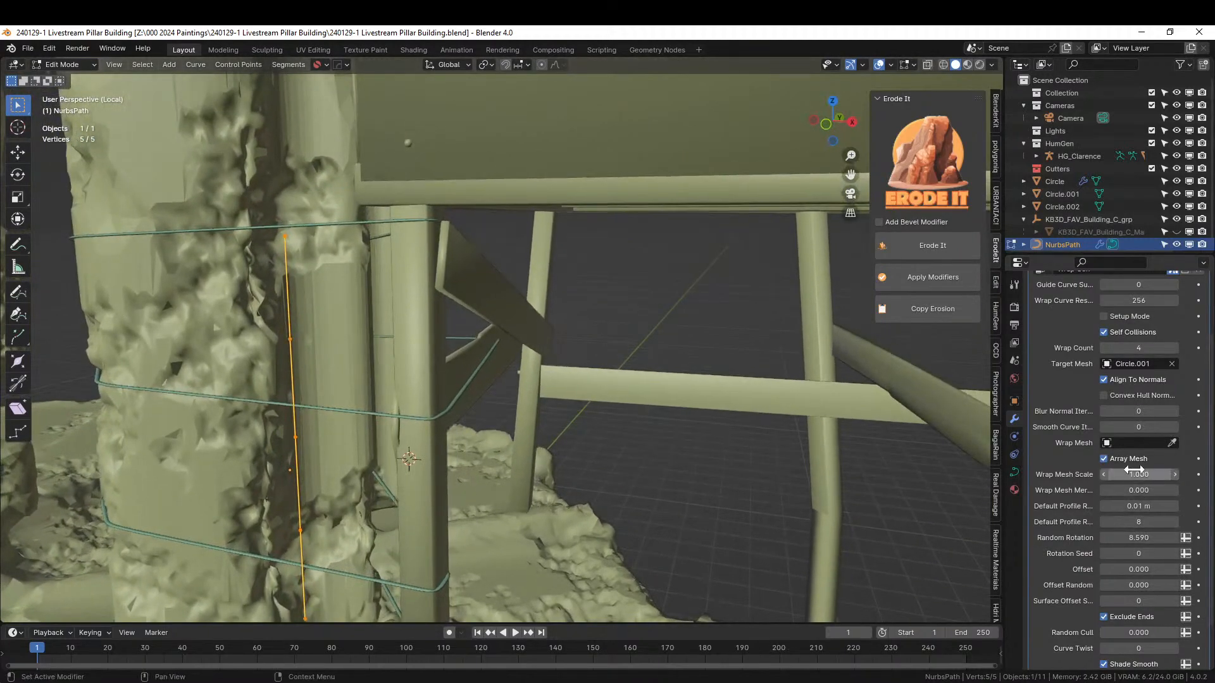
- Try Wrap Mesh Scale values of 1.220 and 50 on the cables and reset the scale to 1
{"action": "left_click_drag", "start_coordinate": [1133, 475], "coordinate": [1139, 475]}
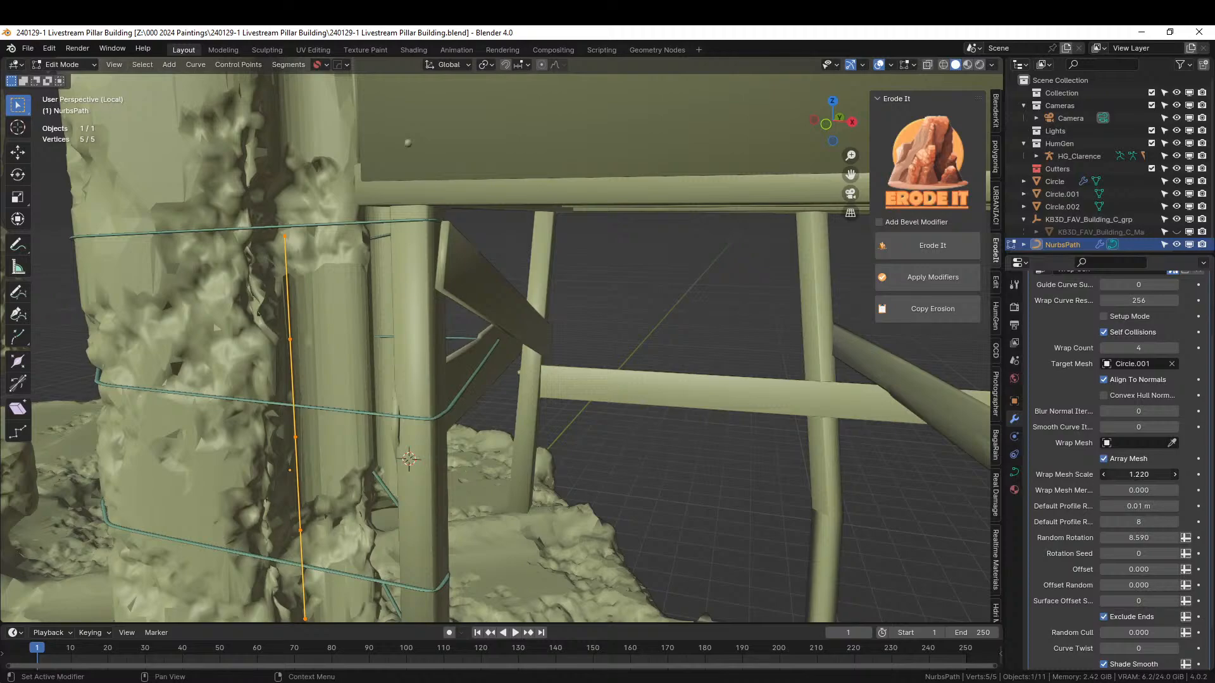
{"action": "left_click_drag", "start_coordinate": [1138, 475], "coordinate": [1137, 473]}
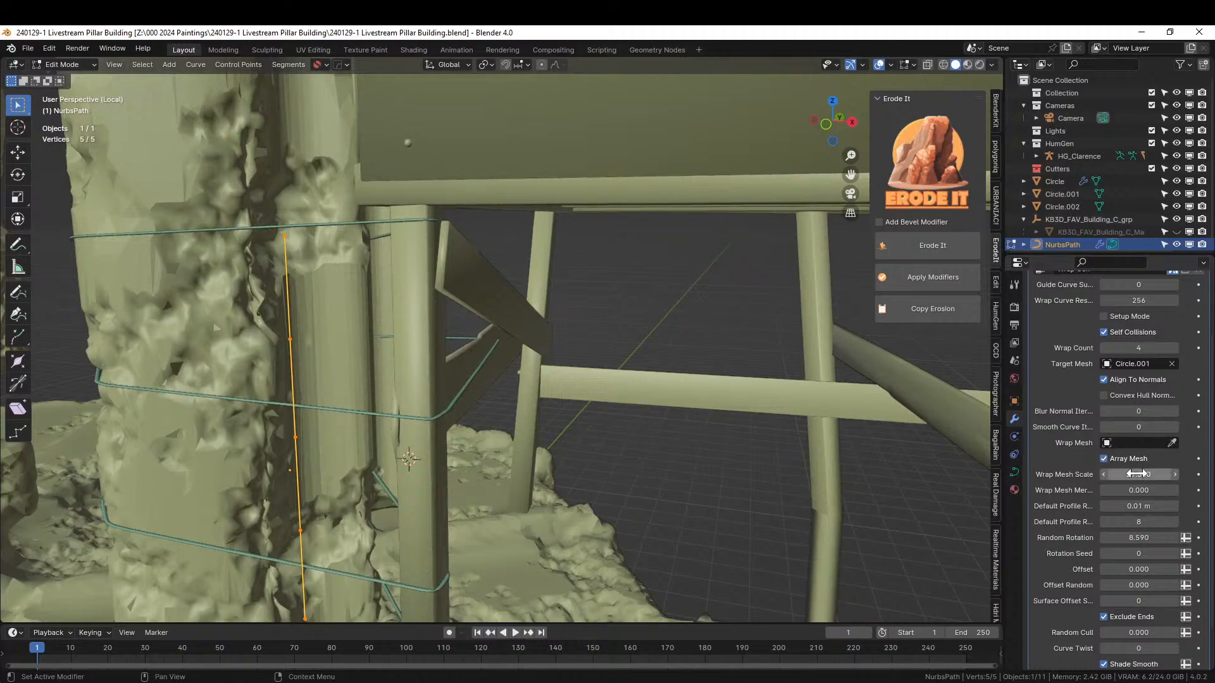
{"action": "middle_click_drag", "start_coordinate": [534, 536], "coordinate": [497, 542]}
{"action": "left_click", "coordinate": [1149, 473]}
{"action": "type", "text": "50"}
{"action": "key", "text": "Return"}
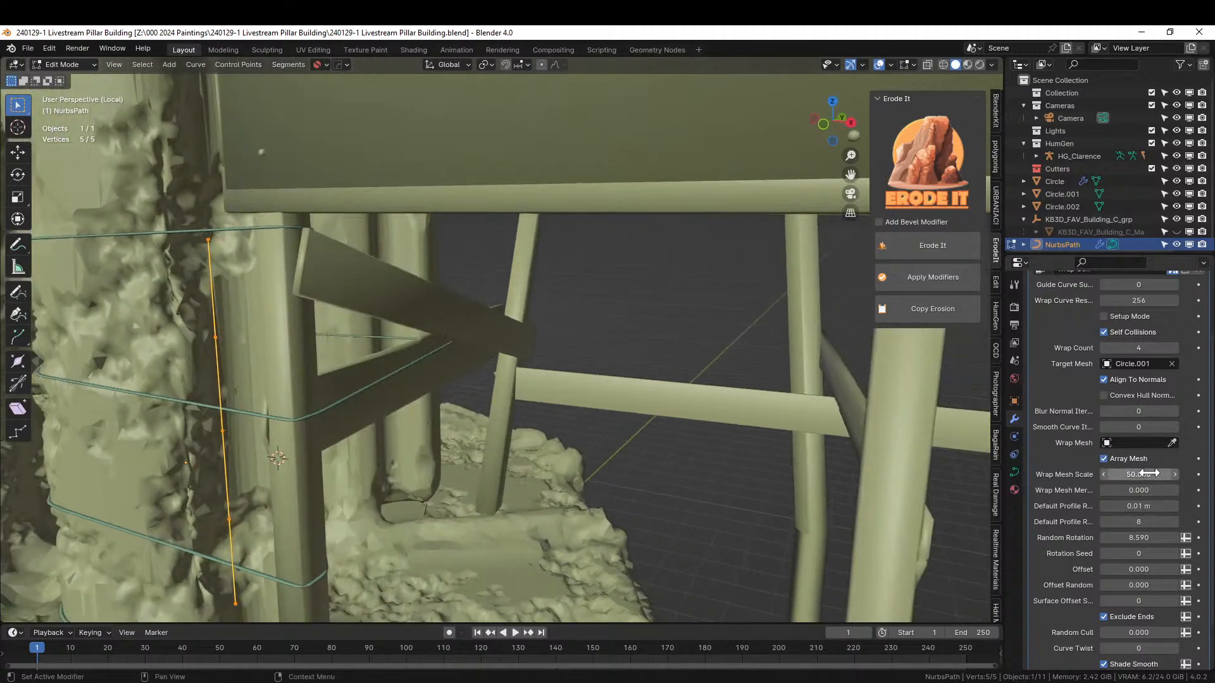
{"action": "middle_click_drag", "start_coordinate": [622, 461], "coordinate": [643, 457]}
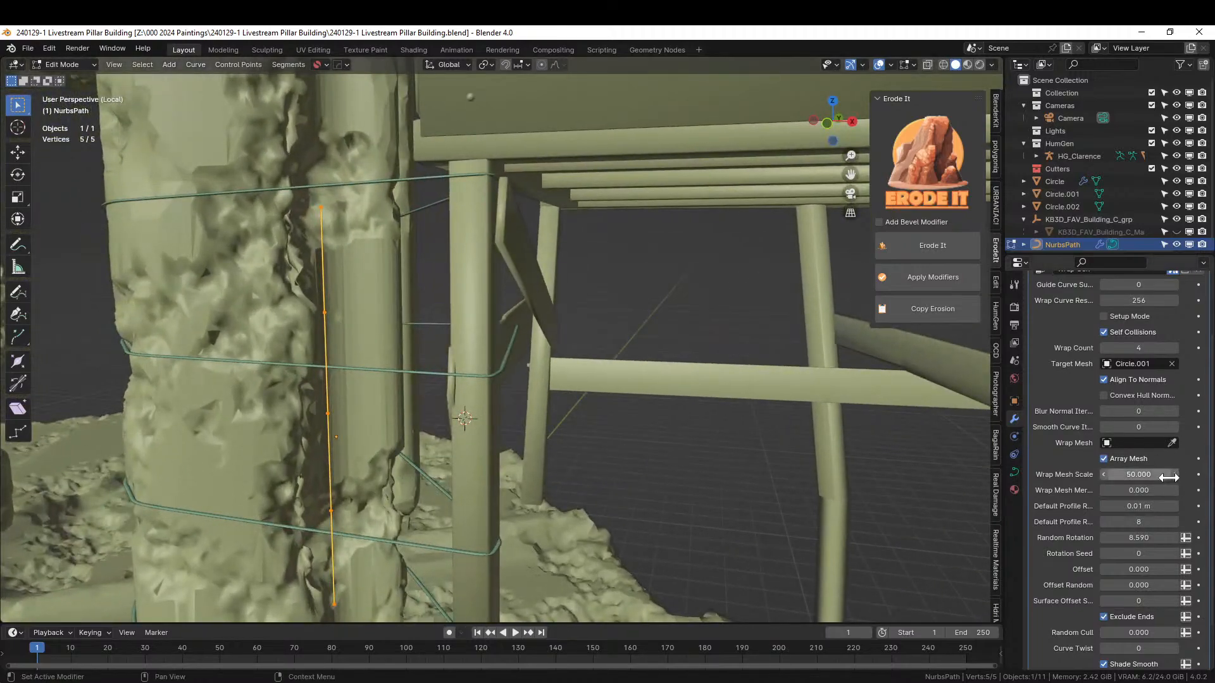
{"action": "left_click", "coordinate": [1144, 477]}
{"action": "type", "text": "1"}
{"action": "key", "text": "Return"}
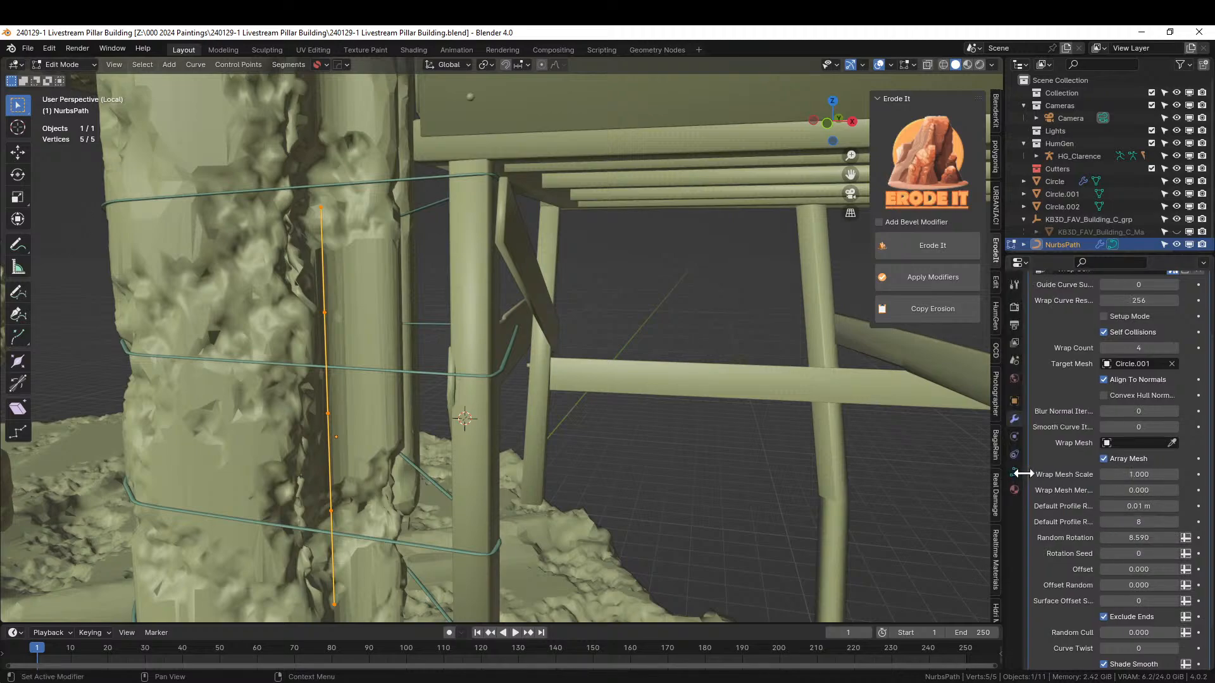
- Widen the properties area to read the full setting names and set the Default Profile Radius to 0.02 m
{"action": "left_click_drag", "start_coordinate": [1001, 452], "coordinate": [815, 451]}
{"action": "mouse_move", "coordinate": [1073, 506]}
{"action": "left_mouse_down"}
{"action": "mouse_move", "coordinate": [1108, 506]}
{"action": "mouse_move", "coordinate": [1077, 506]}
{"action": "left_mouse_up"}
{"action": "middle_click_drag", "start_coordinate": [689, 448], "coordinate": [634, 420]}
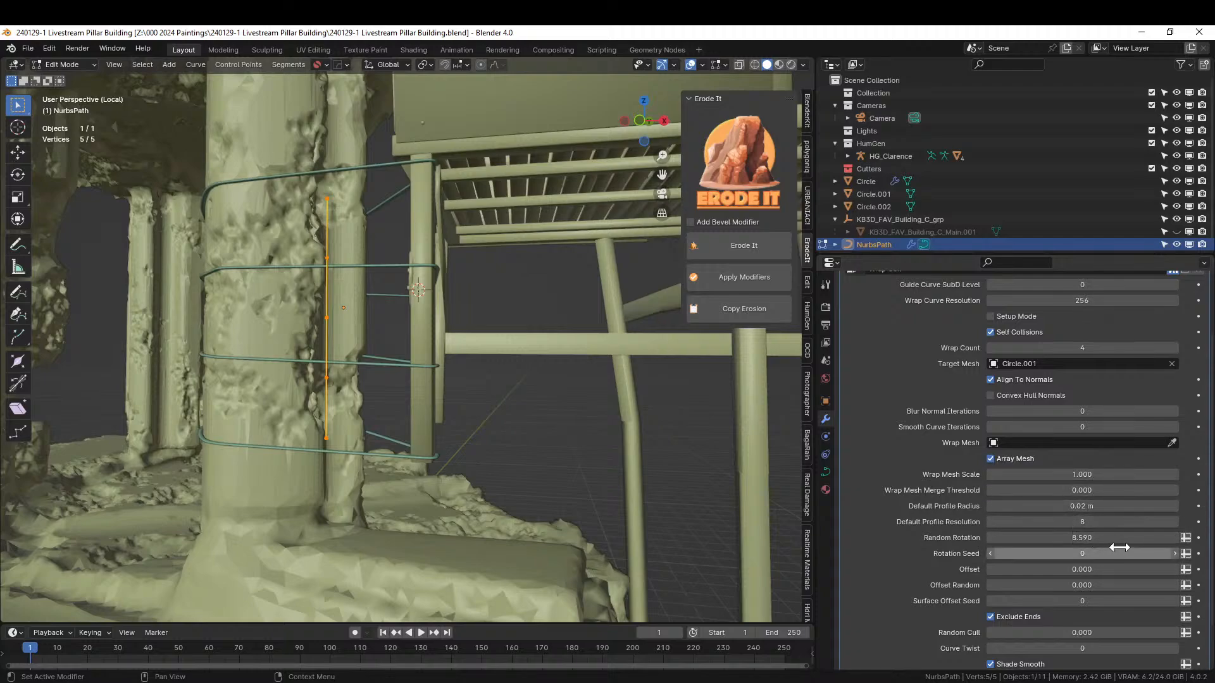
{"action": "middle_click_drag", "start_coordinate": [517, 449], "coordinate": [492, 464]}
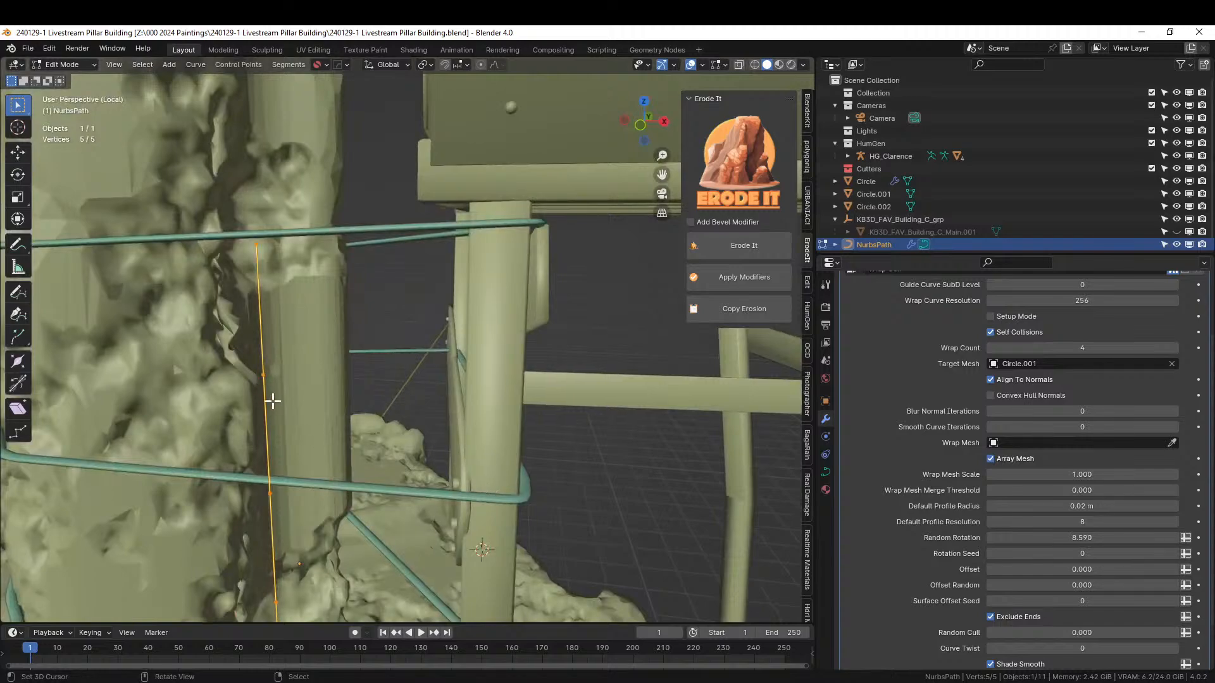
- Return to Object Mode and apply the rotation and scale of the selected wrap path
{"action": "key", "text": "Tab"}
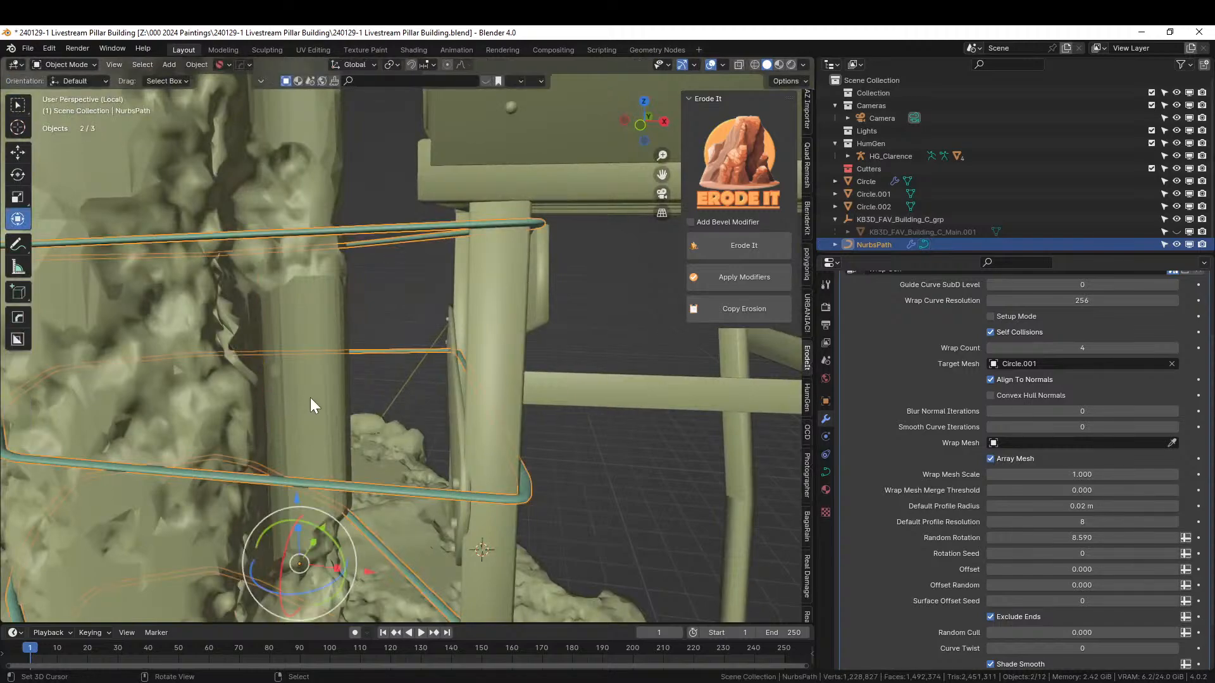
{"action": "key", "text": "ctrl+a"}
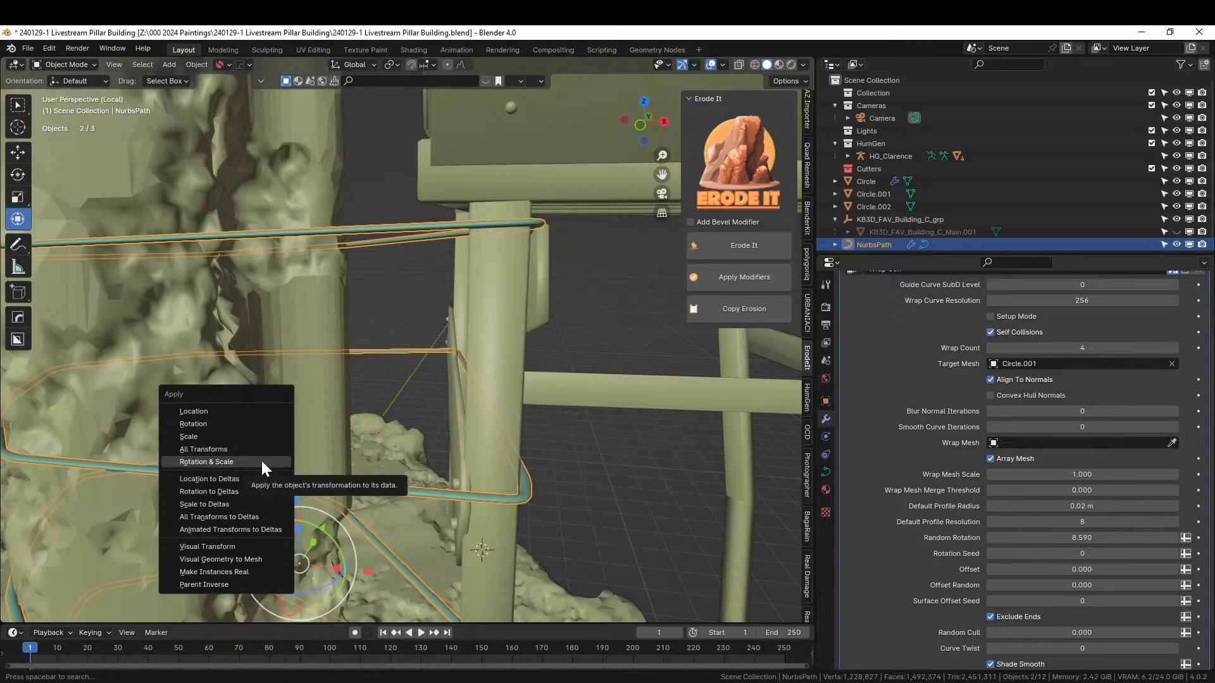
{"action": "left_click", "coordinate": [262, 463]}
- Move the selected cable wraps up along Z by about 0.037 m on the pillar and hut leg
{"action": "middle_click_drag", "start_coordinate": [361, 460], "coordinate": [371, 427]}
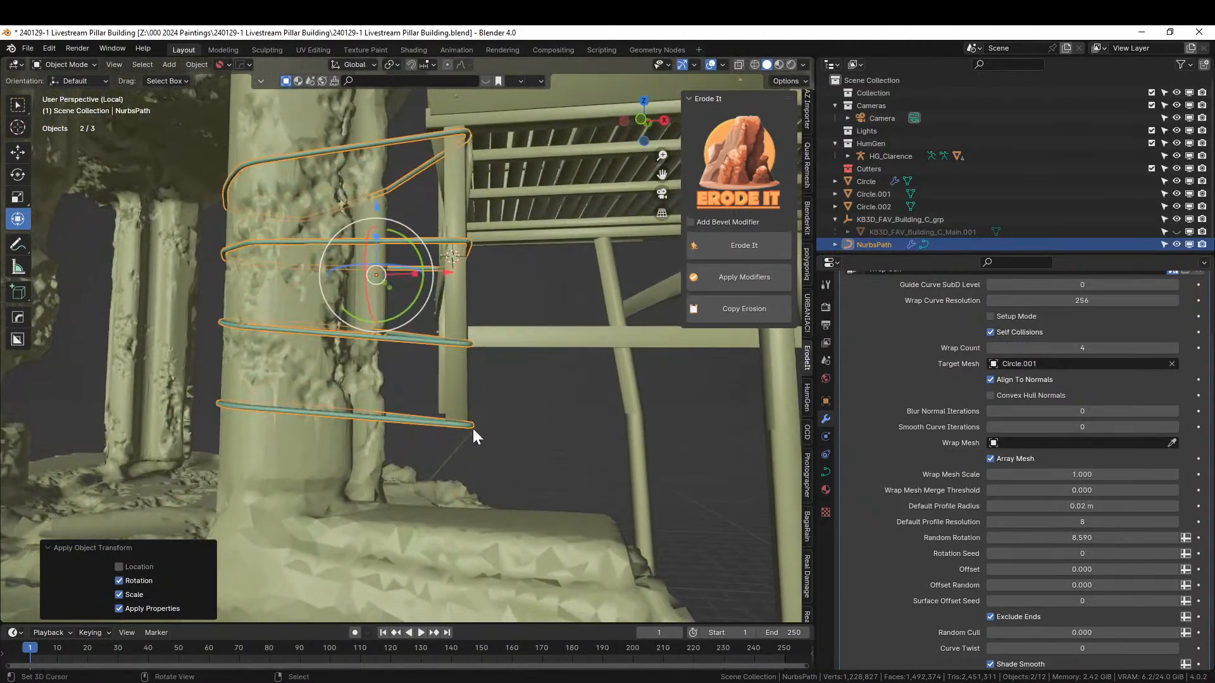
{"action": "key", "text": "g"}
{"action": "key", "text": "z"}
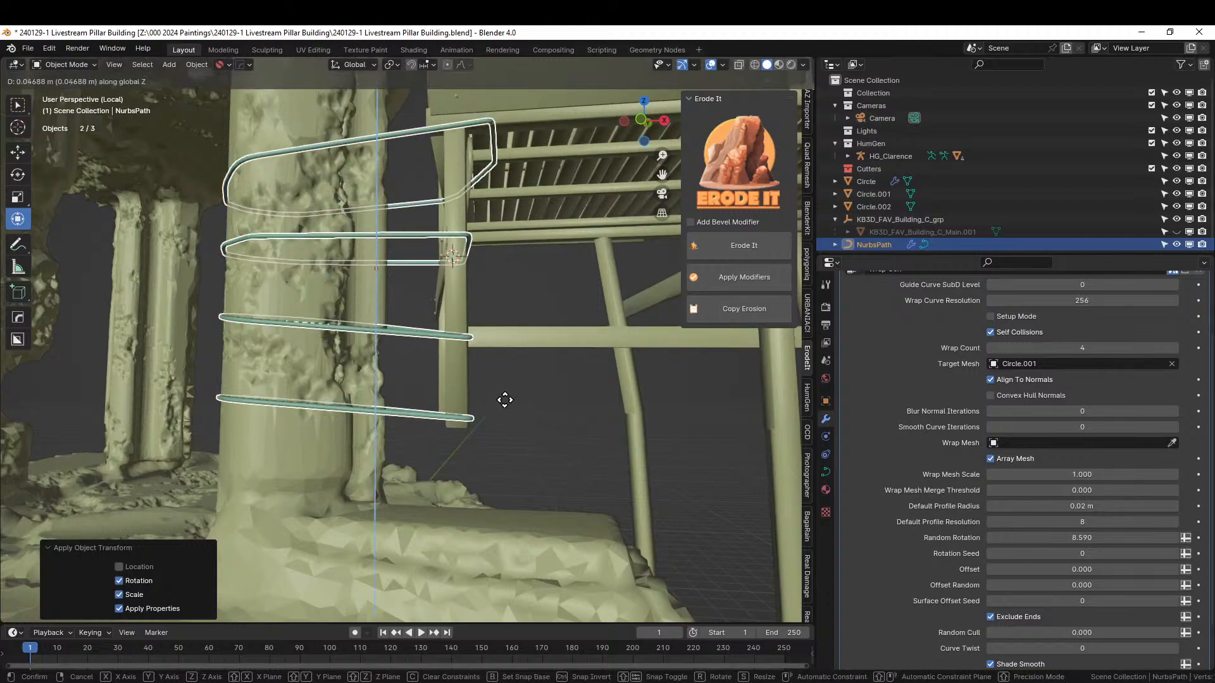
{"action": "left_click", "coordinate": [498, 423]}
{"action": "middle_click_drag", "start_coordinate": [498, 424], "coordinate": [461, 447]}
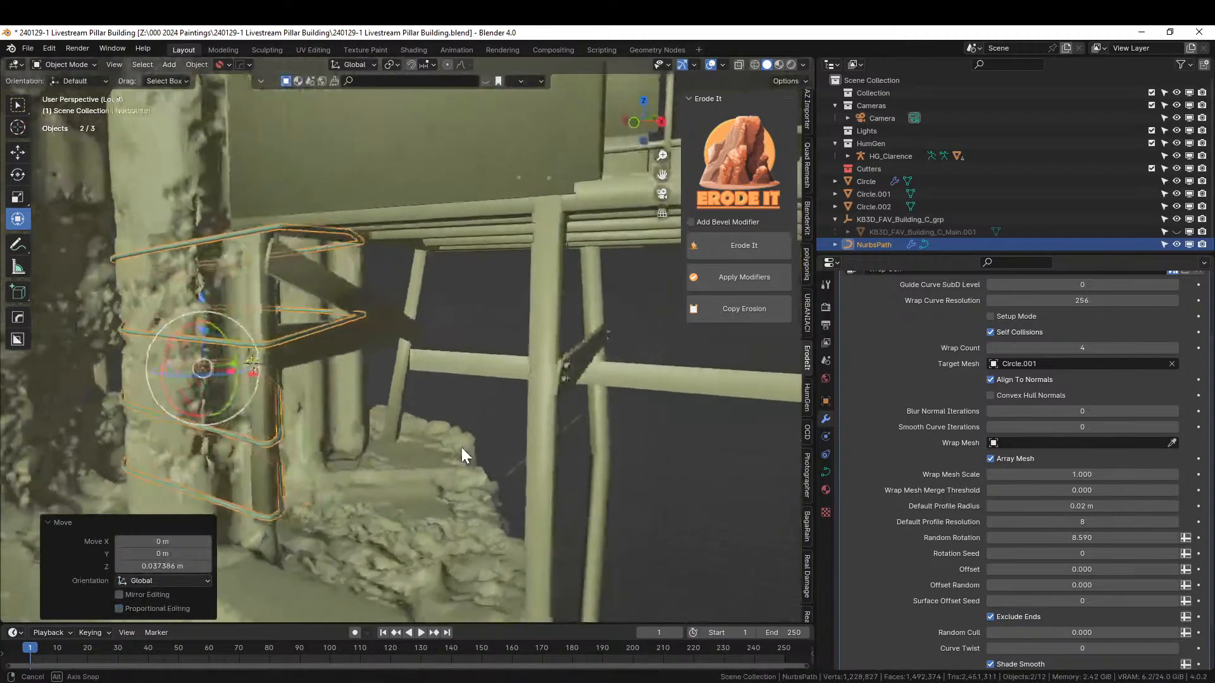
{"action": "scroll", "coordinate": [461, 446], "scroll_direction": "down", "scroll_amount": 3}
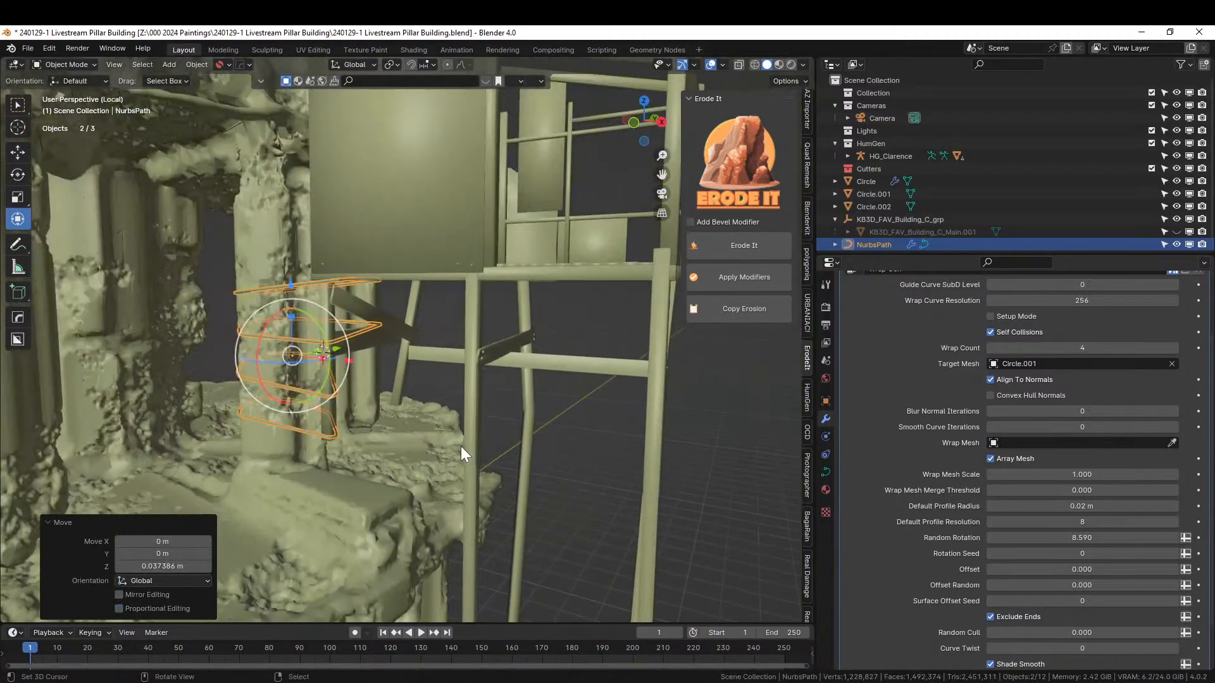
- Compare Wrap Curve Resolution values of 128 and 64 on the cables and set it to 128
{"action": "scroll", "coordinate": [1099, 367], "scroll_direction": "up", "scroll_amount": 3}
{"action": "left_click", "coordinate": [1080, 377]}
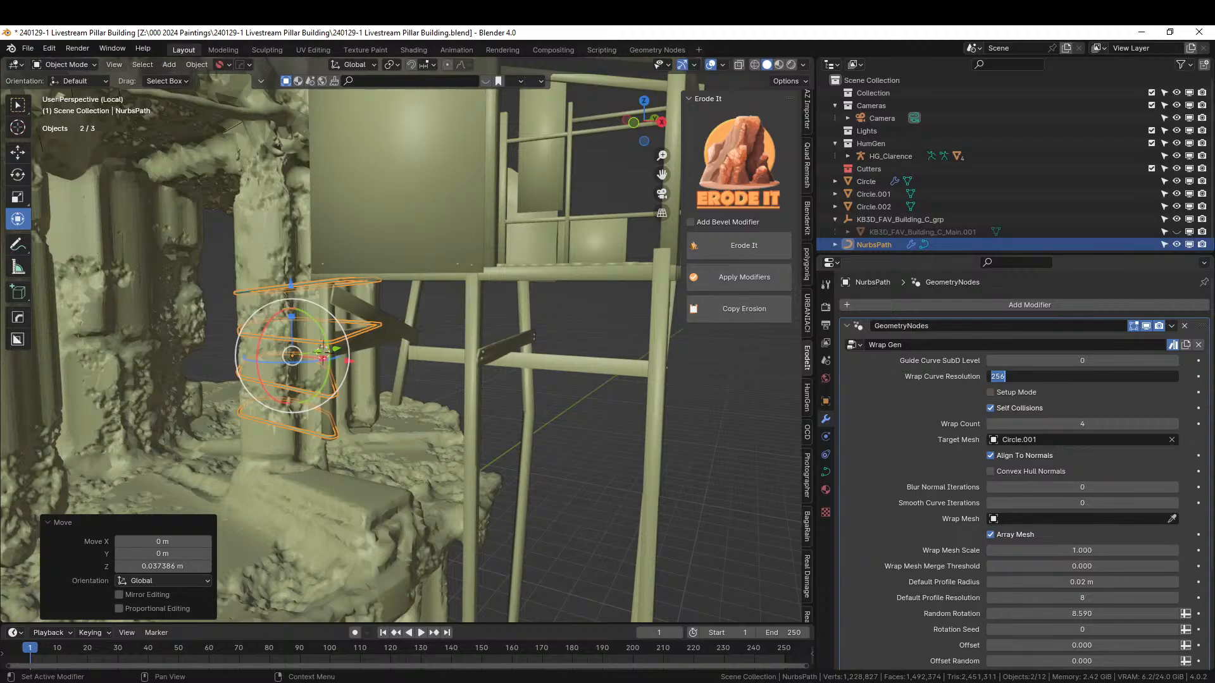
{"action": "key", "text": "Return"}
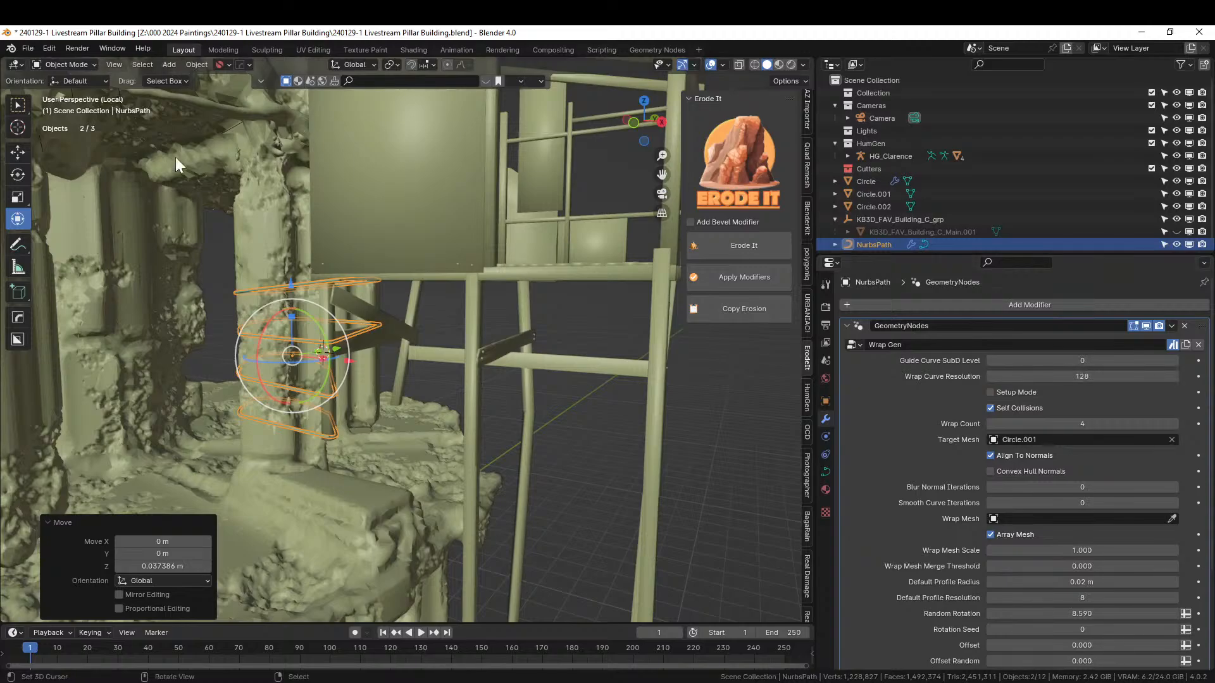
{"action": "scroll", "coordinate": [423, 319], "scroll_direction": "up", "scroll_amount": 5}
{"action": "middle_click_drag", "start_coordinate": [316, 350], "coordinate": [351, 339]}
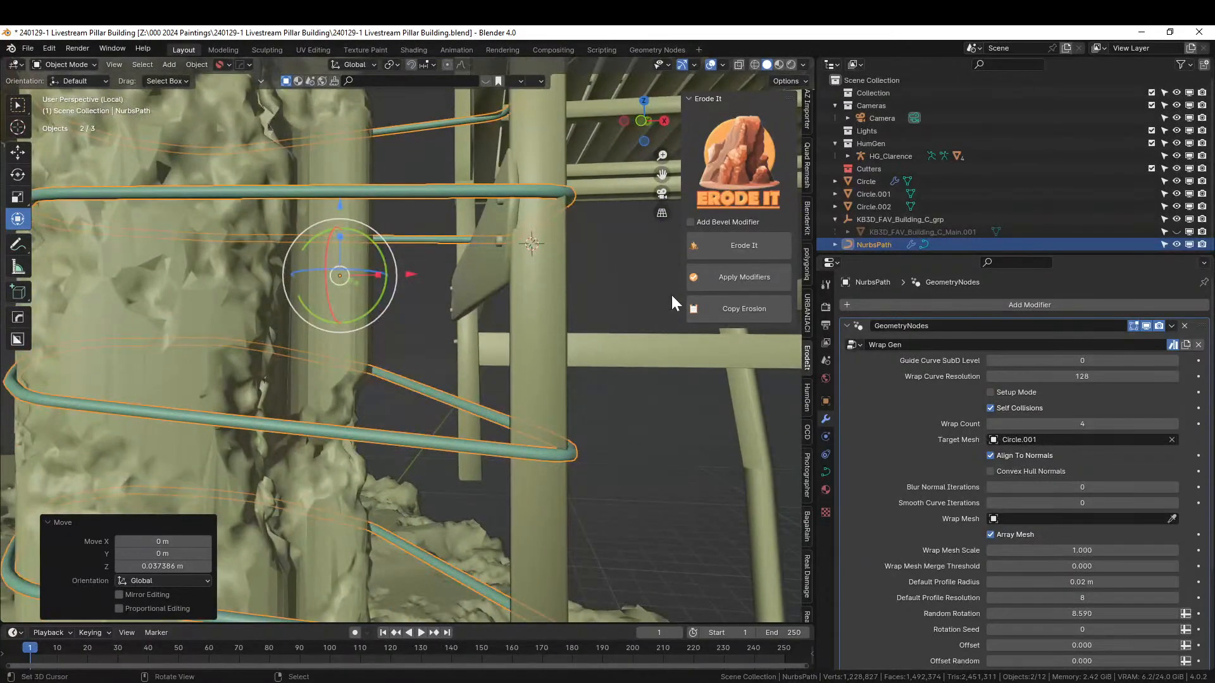
{"action": "left_click", "coordinate": [1086, 377]}
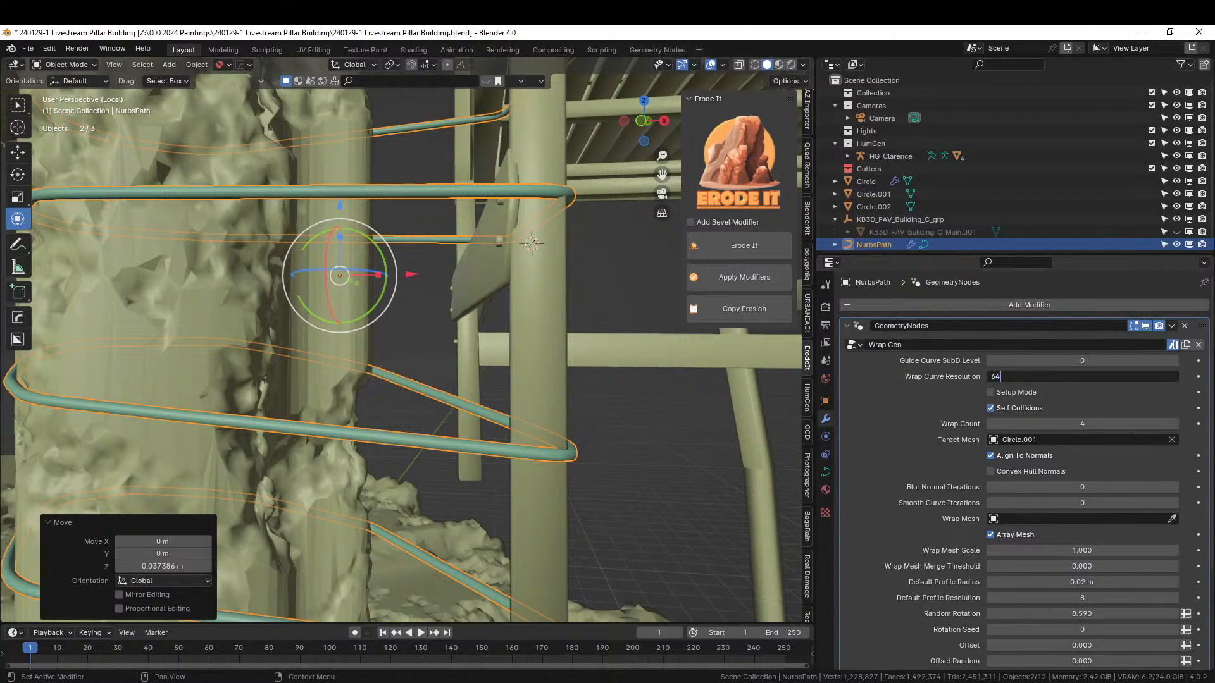
{"action": "key", "text": "Return"}
{"action": "left_click", "coordinate": [1093, 373]}
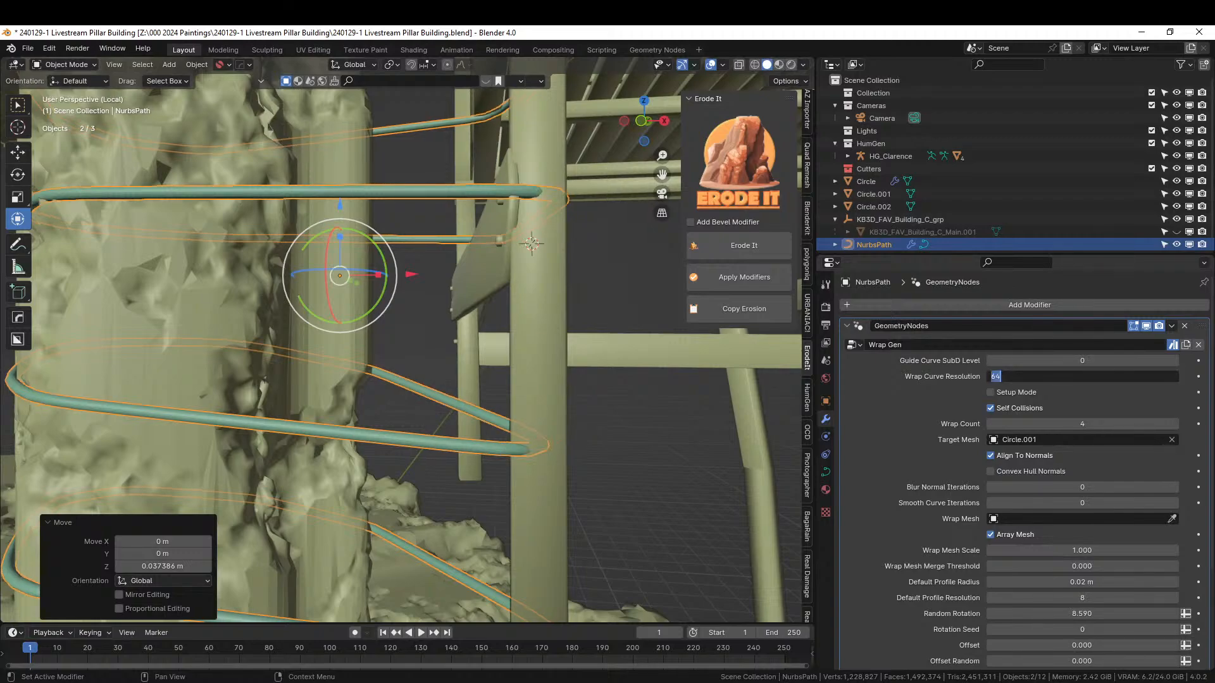
{"action": "key", "text": "Return"}
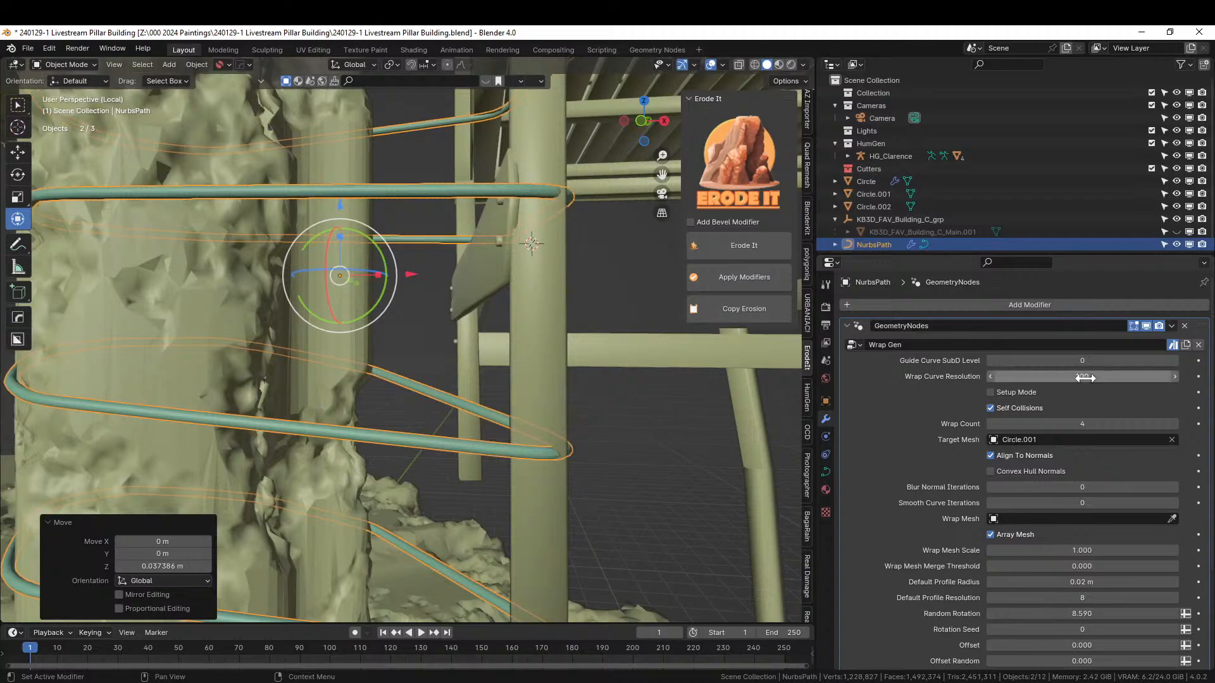
{"action": "left_click", "coordinate": [1085, 378]}
{"action": "type", "text": "128"}
{"action": "key", "text": "Return"}
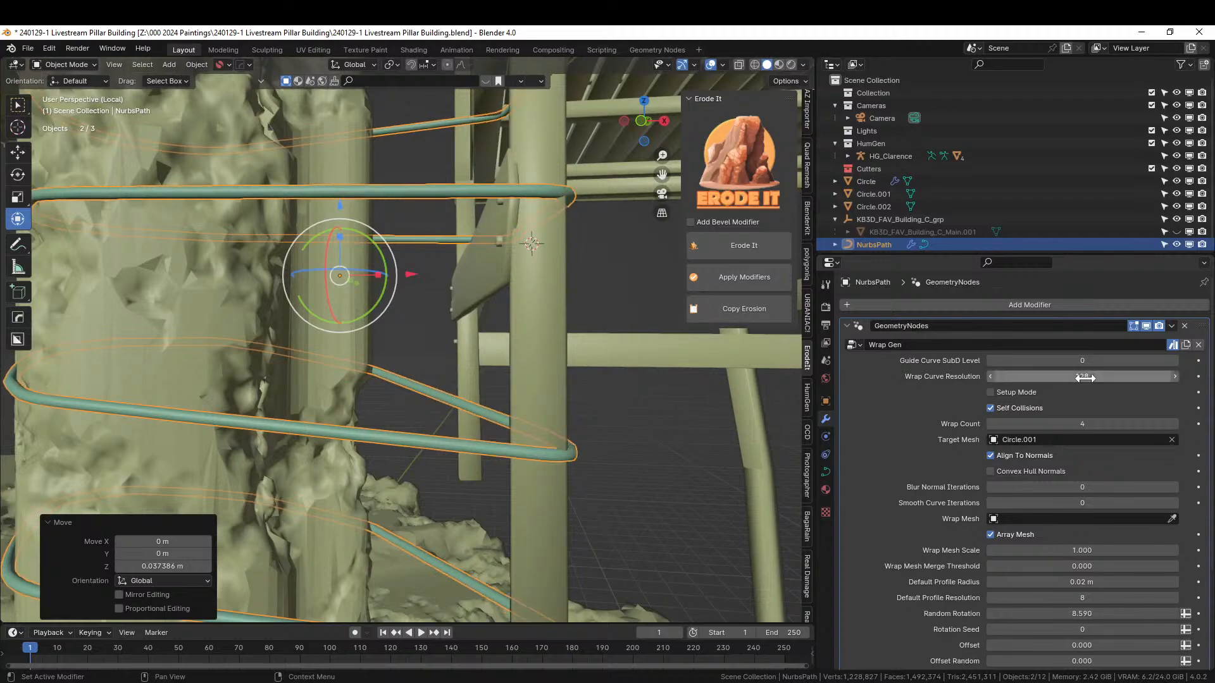
- Try Wrap Curve Resolution values of 200 and 256 on the cables and return it to 128
{"action": "middle_click_drag", "start_coordinate": [578, 433], "coordinate": [633, 426]}
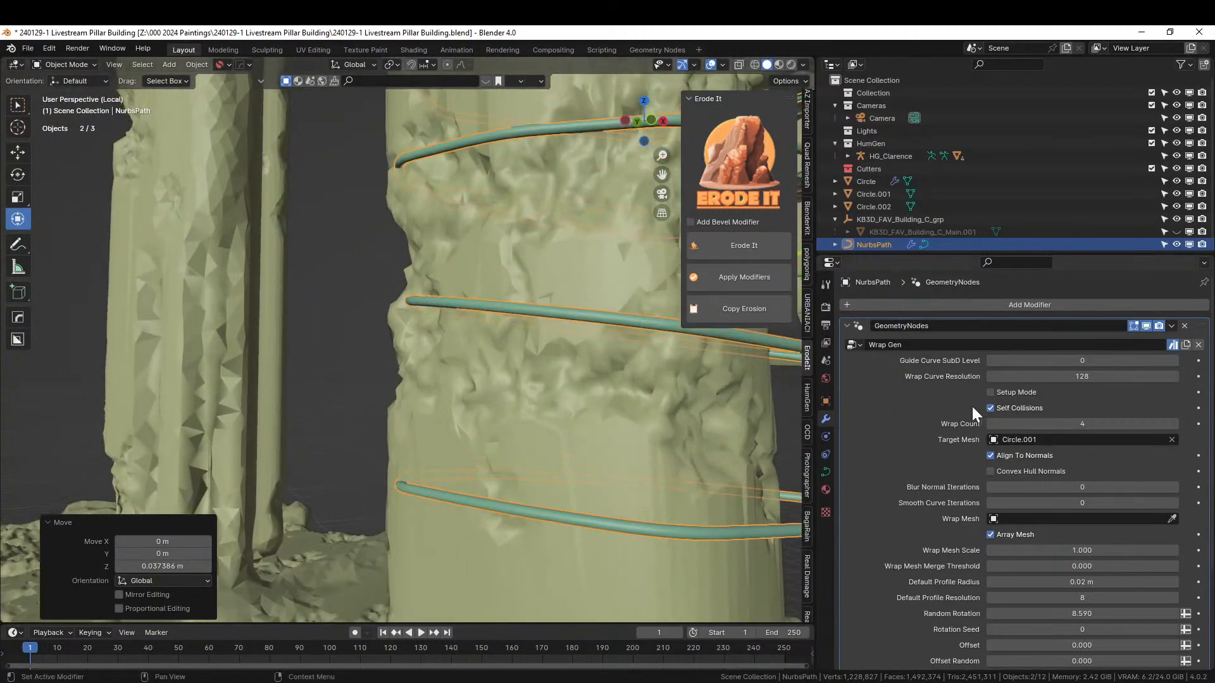
{"action": "left_click", "coordinate": [1079, 377]}
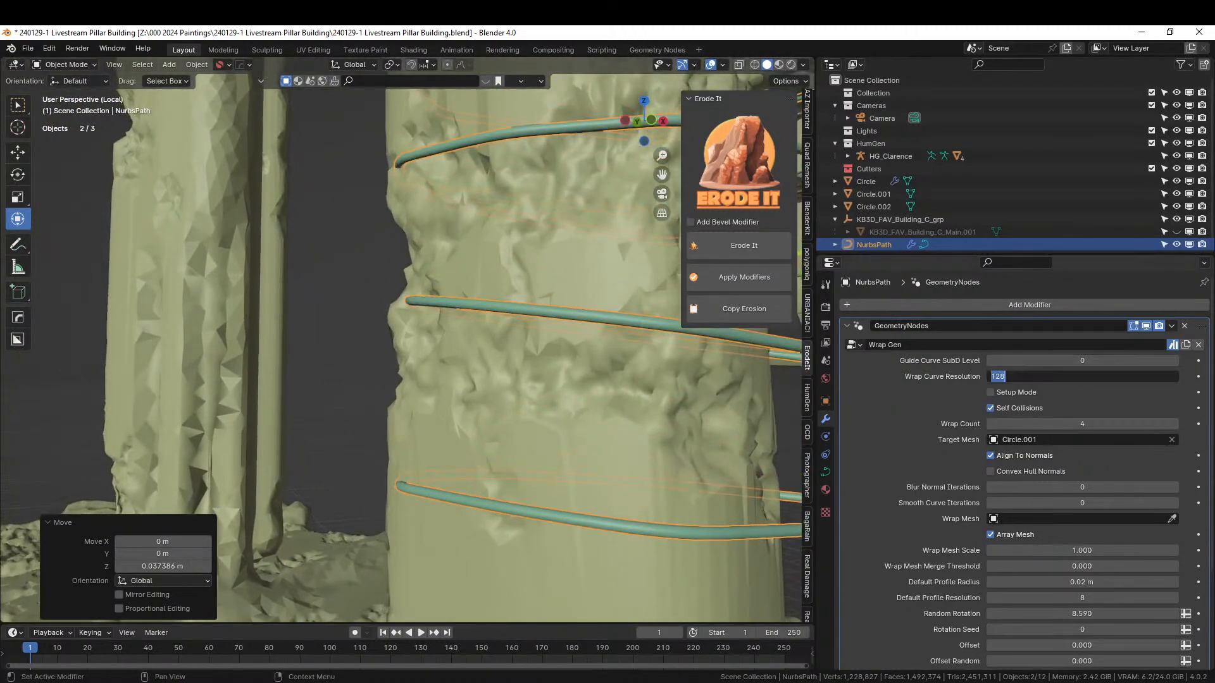
{"action": "type", "text": "200"}
{"action": "key", "text": "Return"}
{"action": "left_click", "coordinate": [1083, 376]}
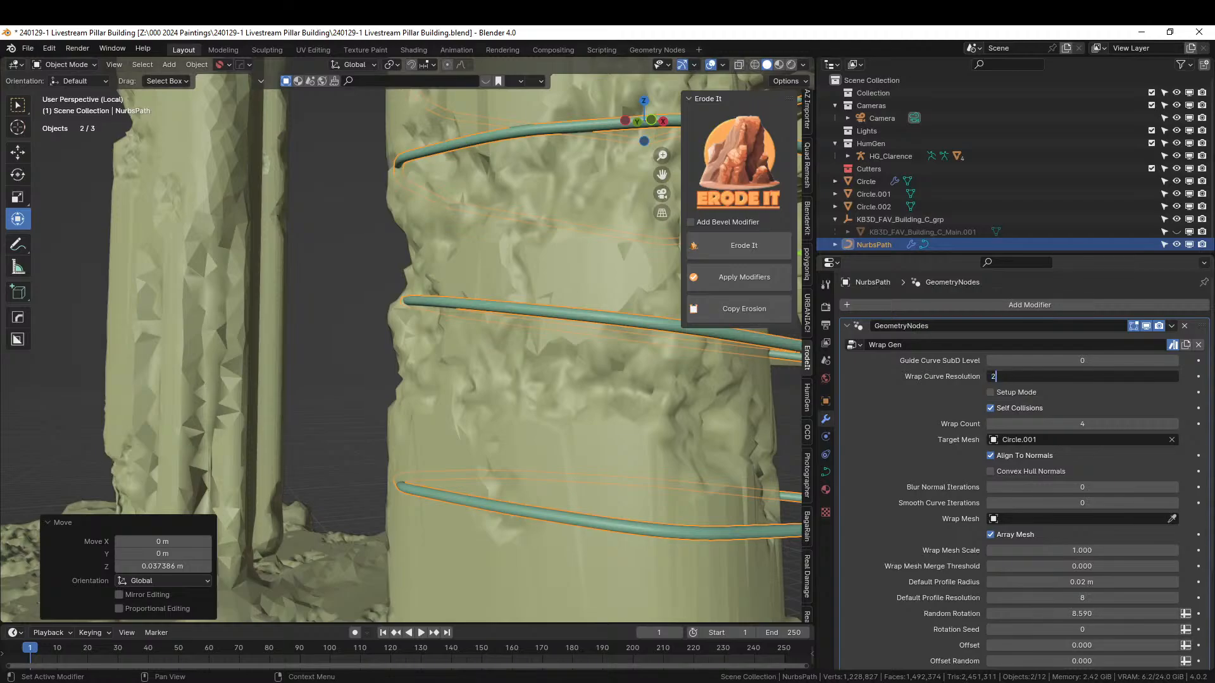
{"action": "key", "text": "Return"}
{"action": "middle_click_drag", "start_coordinate": [503, 268], "coordinate": [393, 288]}
{"action": "scroll", "coordinate": [392, 289], "scroll_direction": "down", "scroll_amount": 4}
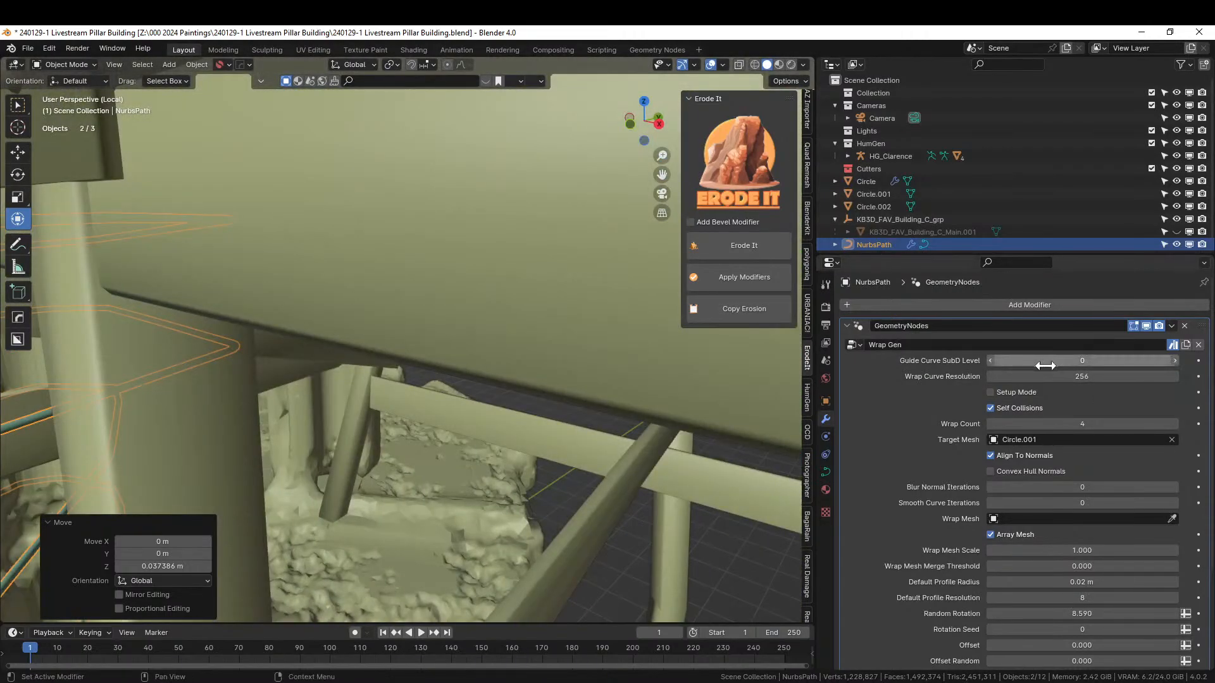
{"action": "left_click", "coordinate": [1076, 376]}
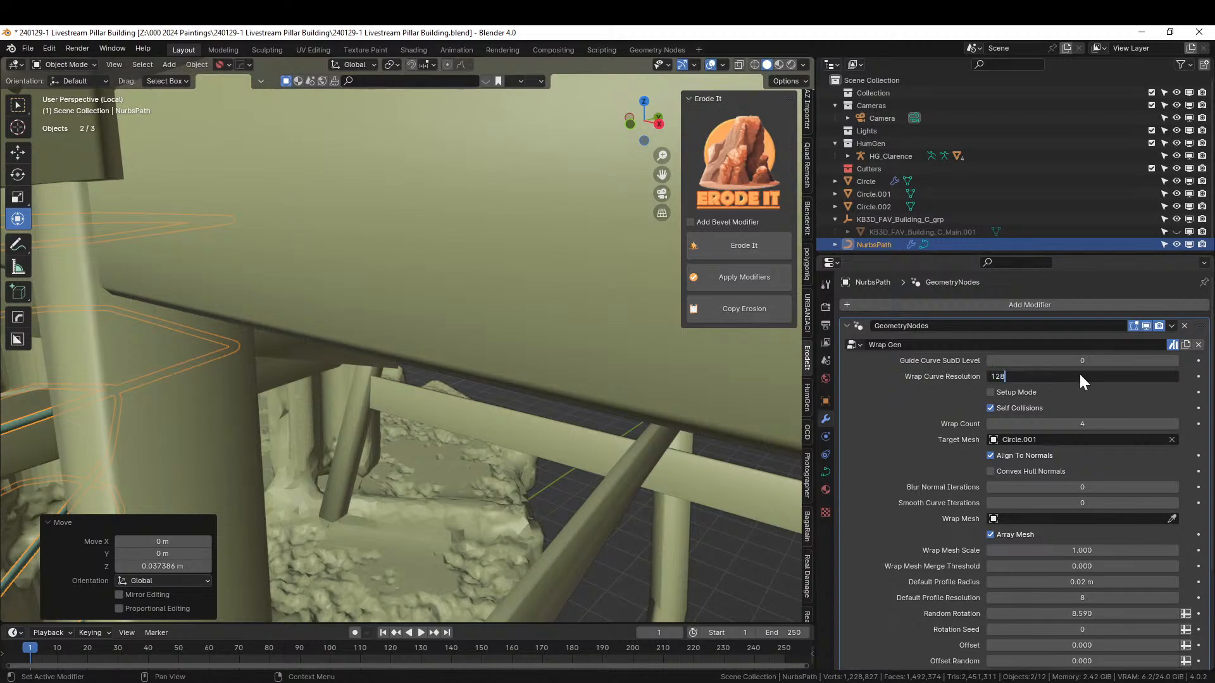
{"action": "key", "text": "Return"}
{"action": "scroll", "coordinate": [247, 456], "scroll_direction": "down", "scroll_amount": 5}
{"action": "middle_click_drag", "start_coordinate": [240, 457], "coordinate": [312, 433]}
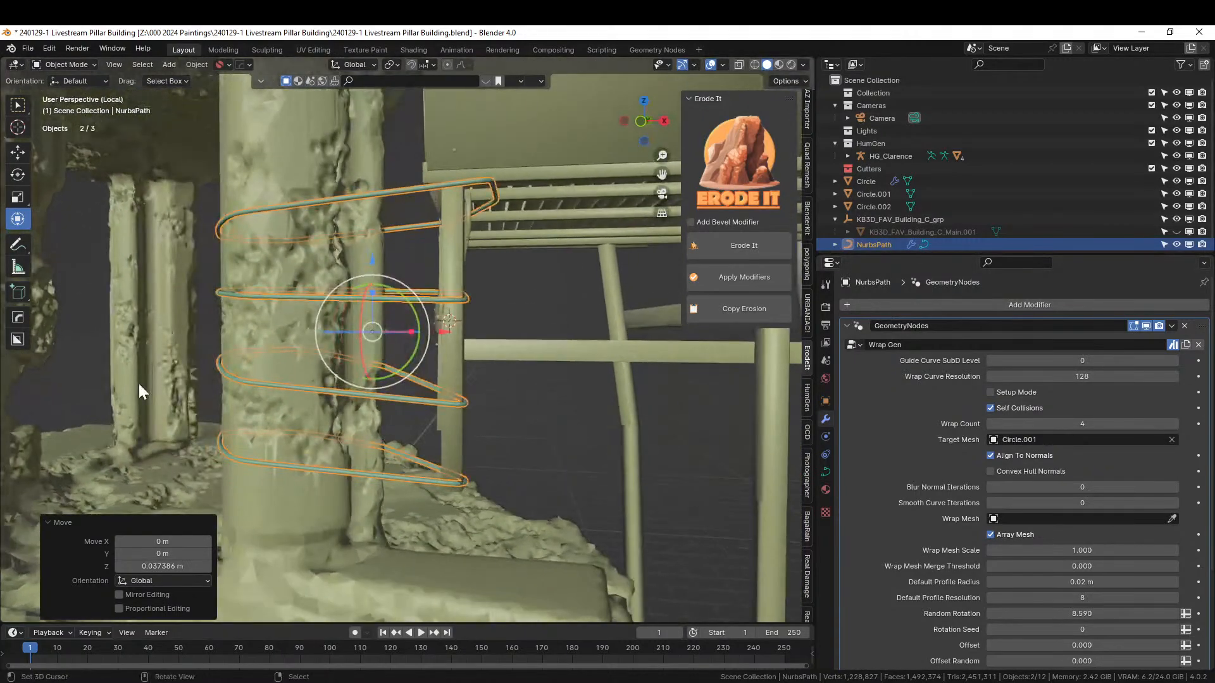
- Set the cables' Offset to 0.470 in the Wrap Gen modifier
{"action": "scroll", "coordinate": [1074, 460], "scroll_direction": "down", "scroll_amount": 5}
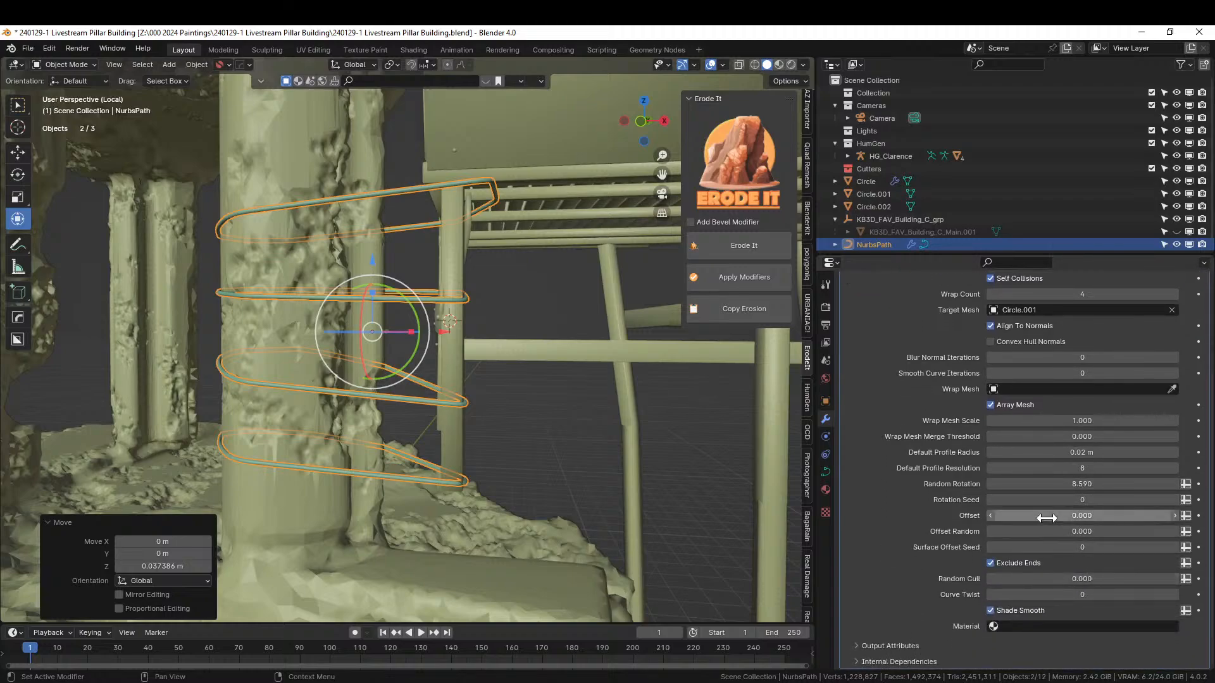
{"action": "left_click_drag", "start_coordinate": [1046, 518], "coordinate": [1049, 518]}
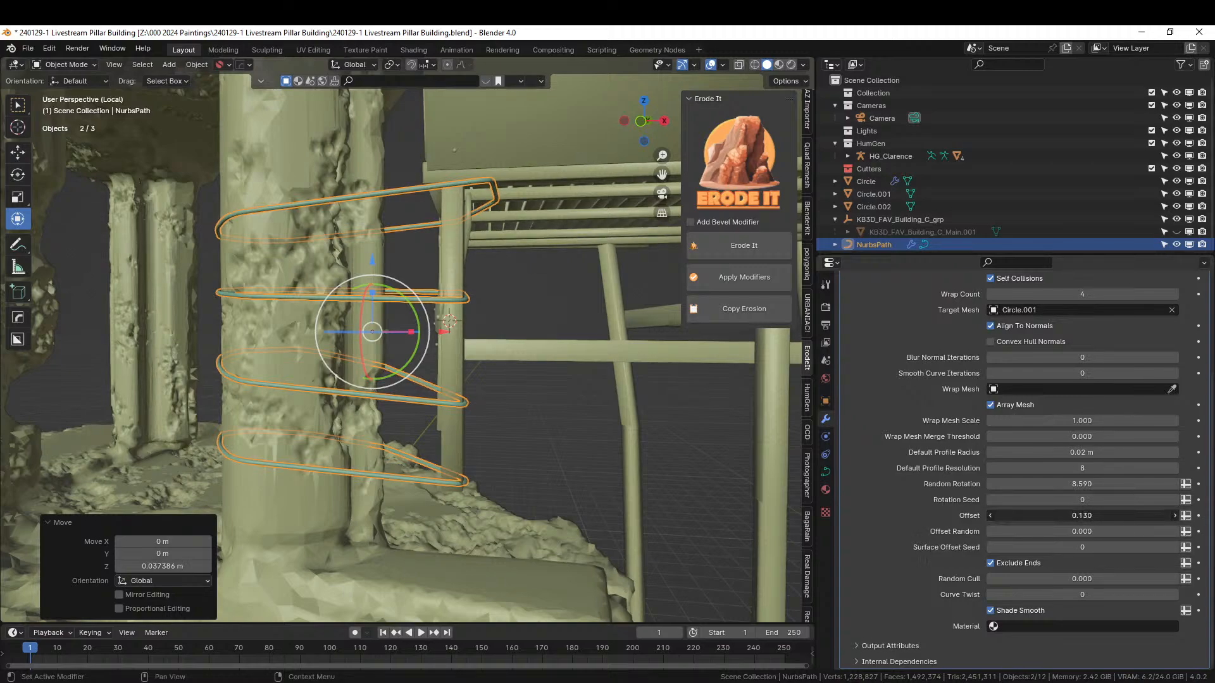
{"action": "left_click_drag", "start_coordinate": [1048, 518], "coordinate": [1076, 515]}
{"action": "middle_click_drag", "start_coordinate": [493, 433], "coordinate": [580, 457]}
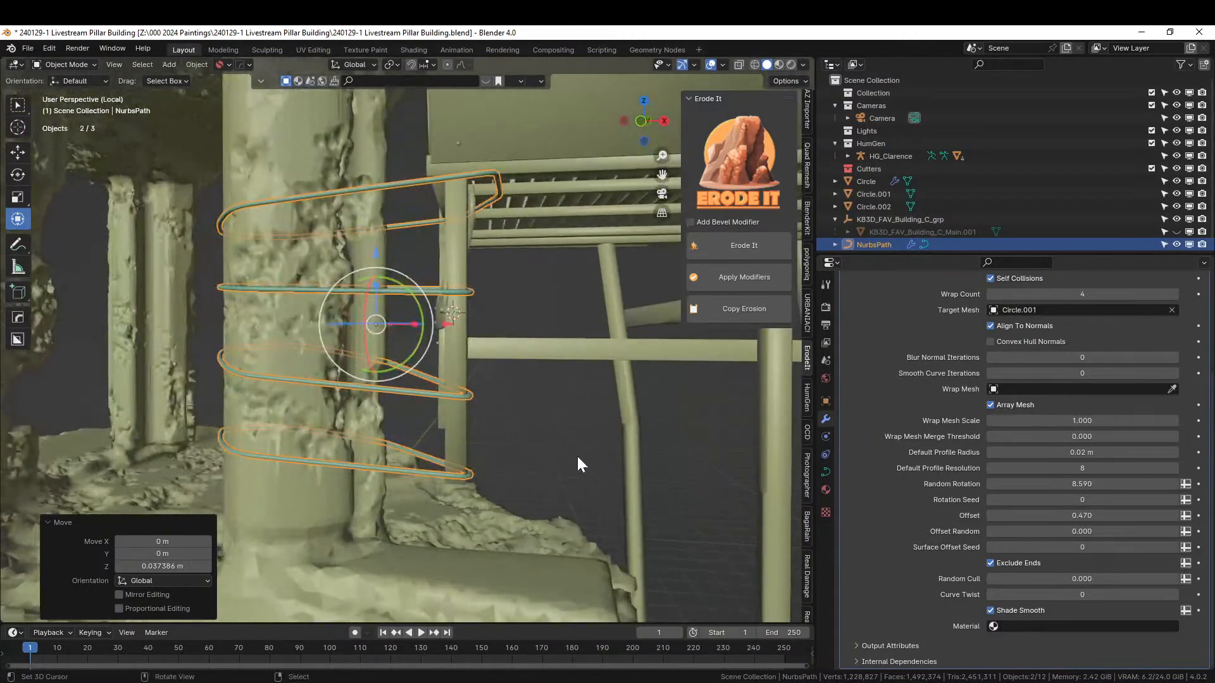
- Convert the finished cable wraps to a mesh and deselect them
{"action": "key", "text": "q"}
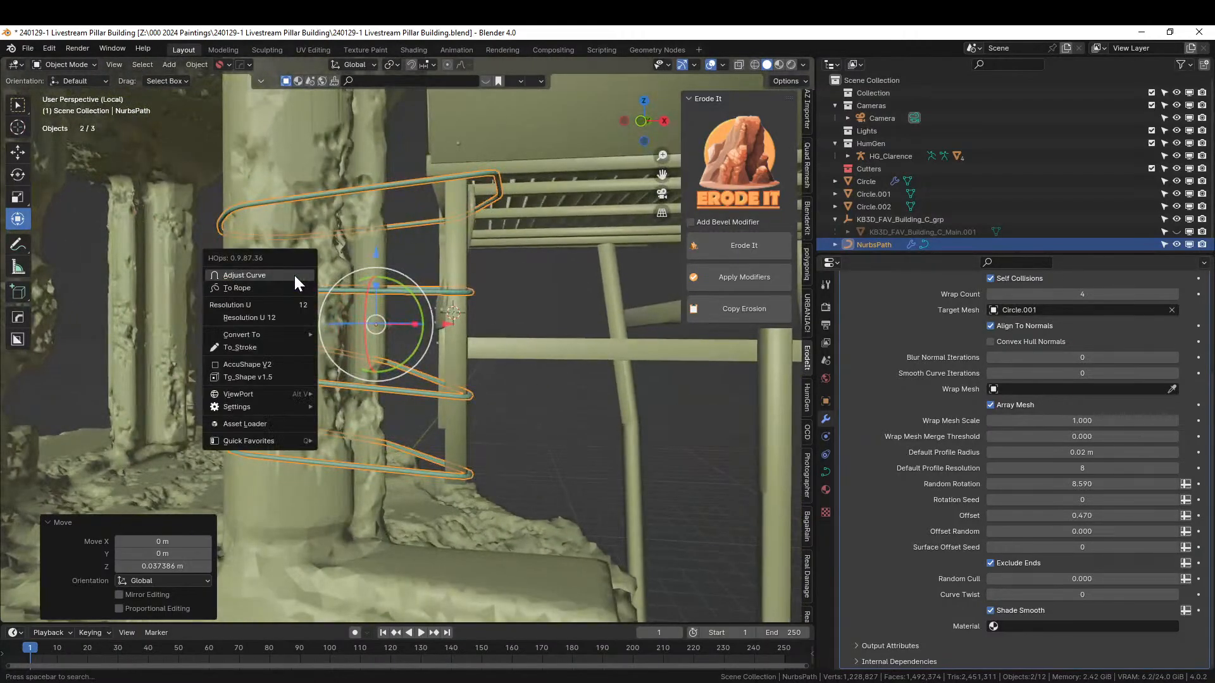
{"action": "mouse_move", "coordinate": [268, 336]}
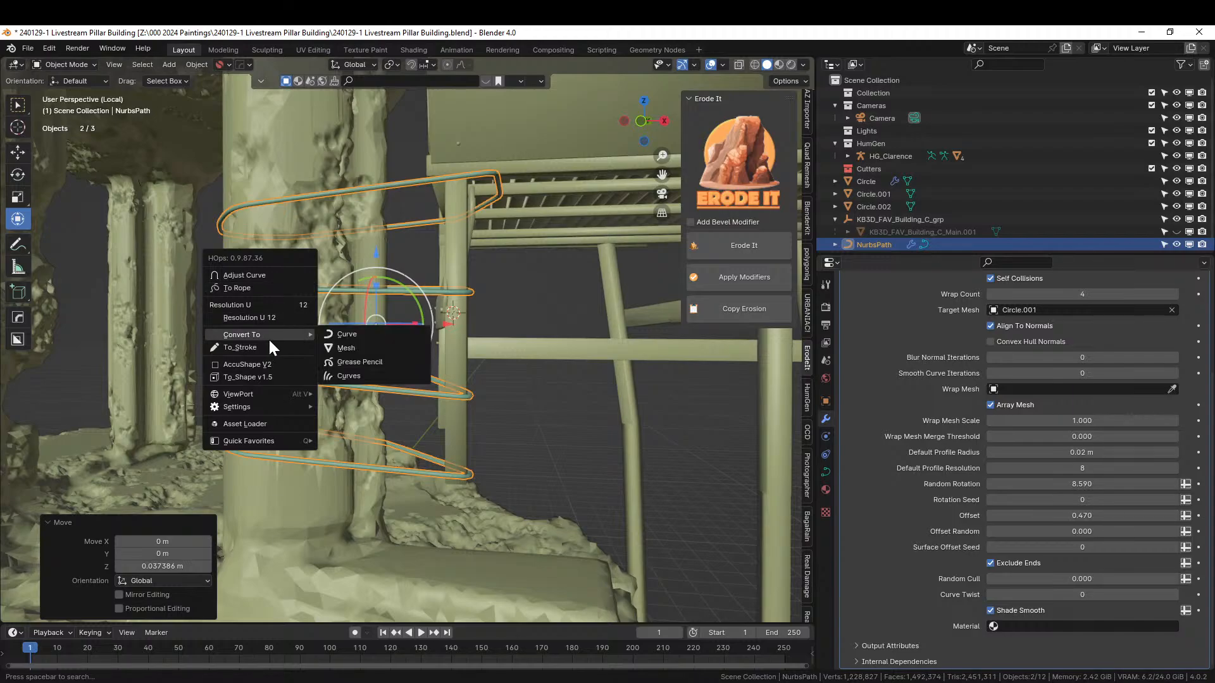
{"action": "left_click", "coordinate": [374, 348]}
{"action": "middle_click_drag", "start_coordinate": [374, 351], "coordinate": [401, 358]}
{"action": "scroll", "coordinate": [176, 369], "scroll_direction": "down", "scroll_amount": 2}
{"action": "right_click", "coordinate": [44, 394]}
{"action": "scroll", "coordinate": [112, 373], "scroll_direction": "down", "scroll_amount": 3}
{"action": "scroll", "coordinate": [401, 358], "scroll_direction": "up", "scroll_amount": 4}
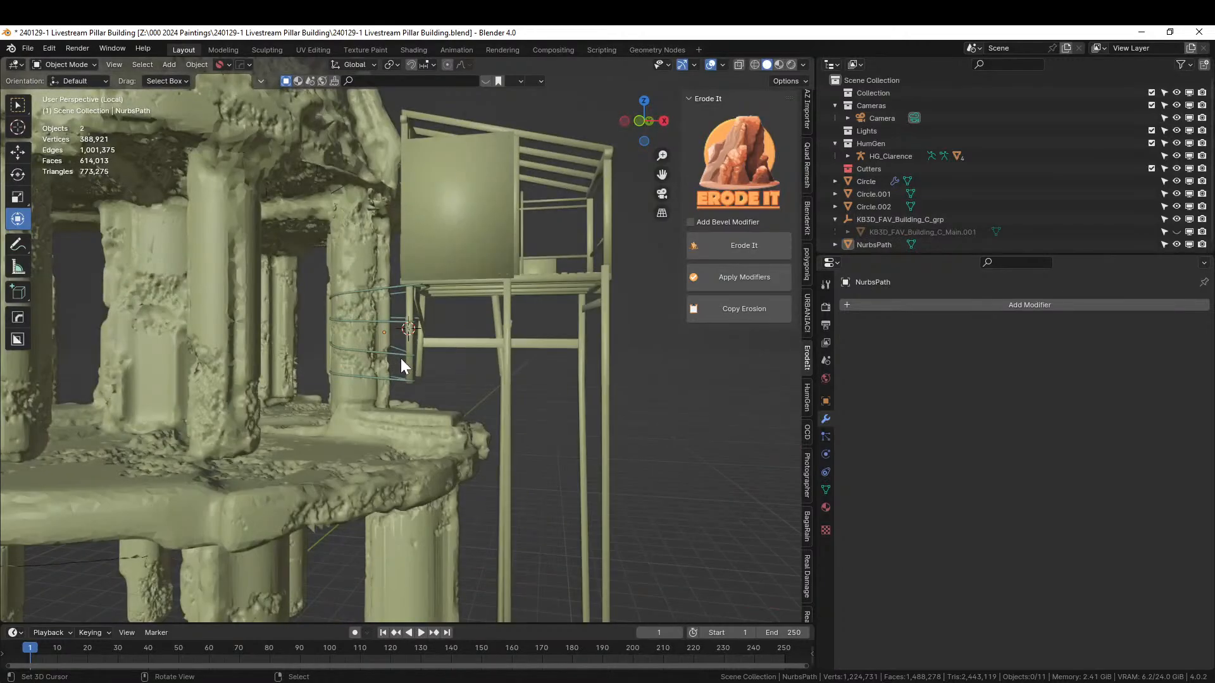
- Add a path curve near the lower pillar beside the hut legs and rotate it 90° about Y
{"action": "middle_click_drag", "start_coordinate": [401, 358], "coordinate": [295, 149]}
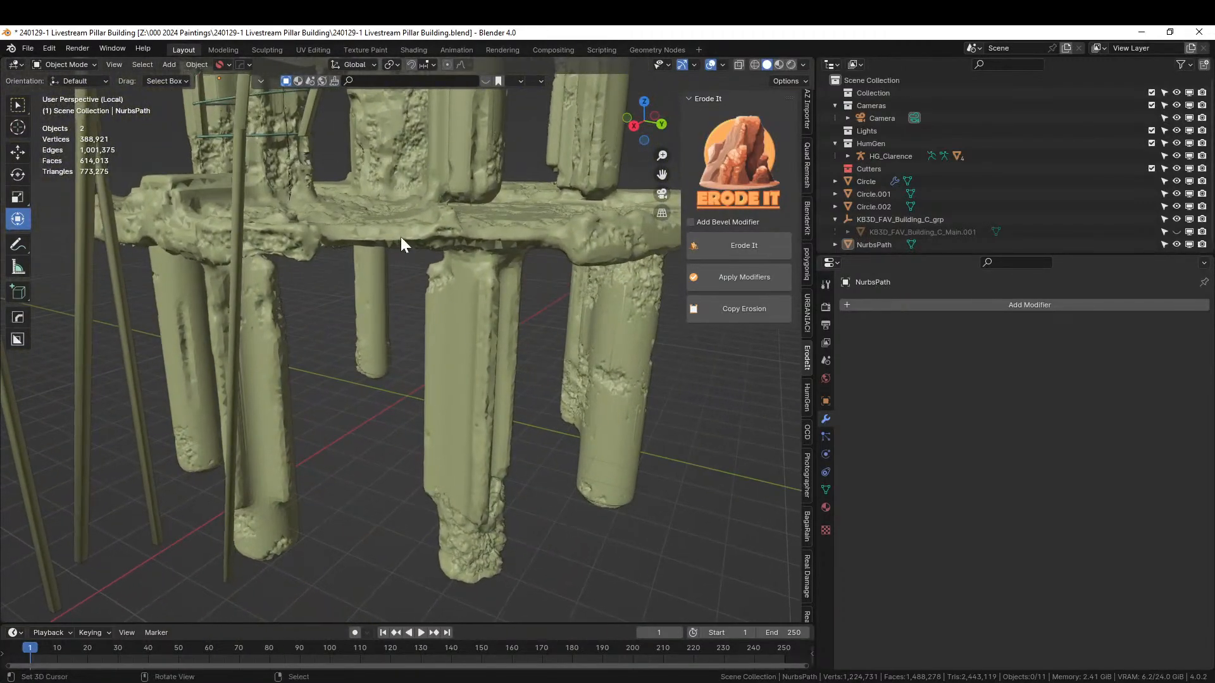
{"action": "middle_click_drag", "start_coordinate": [221, 428], "coordinate": [260, 497]}
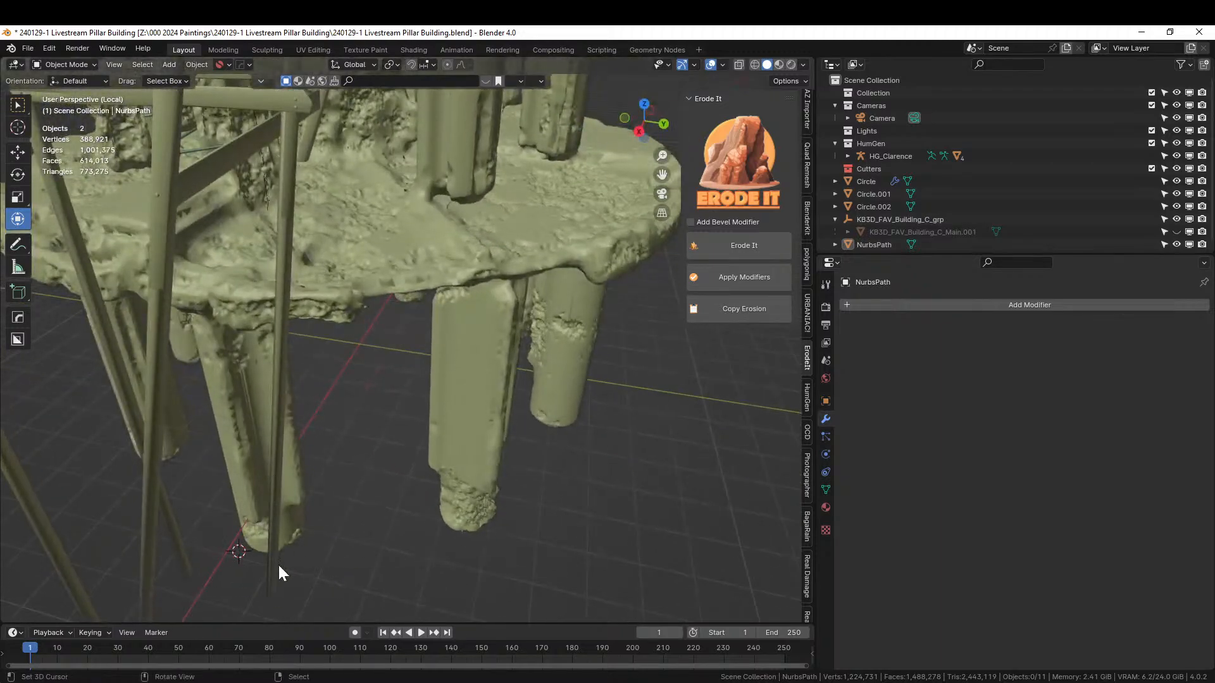
{"action": "key", "text": "shift+a"}
{"action": "mouse_move", "coordinate": [252, 361]}
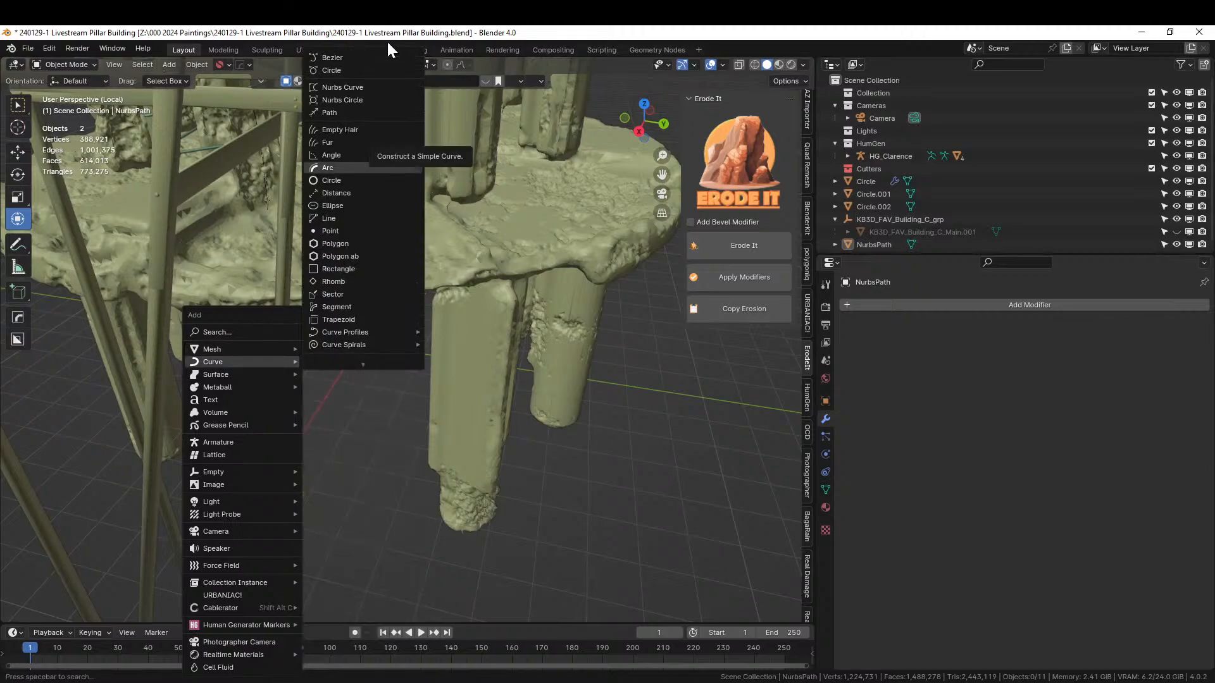
{"action": "left_click", "coordinate": [356, 115]}
{"action": "middle_click_drag", "start_coordinate": [272, 441], "coordinate": [393, 410]}
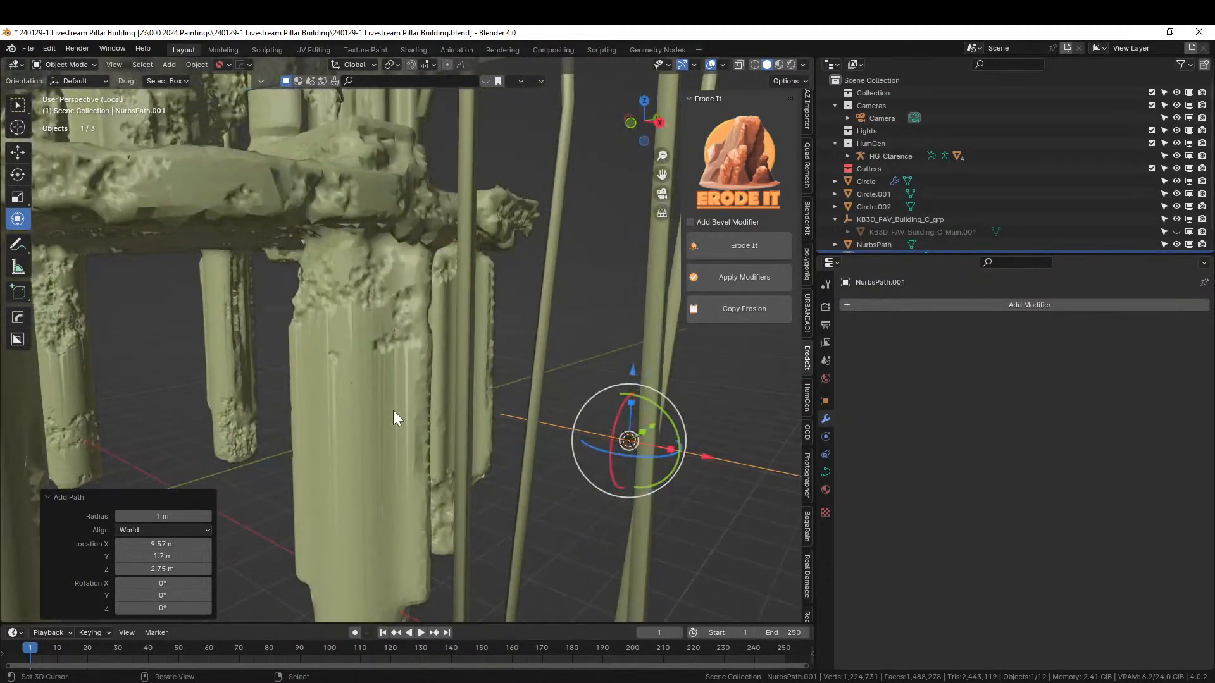
{"action": "type", "text": "ry90"}
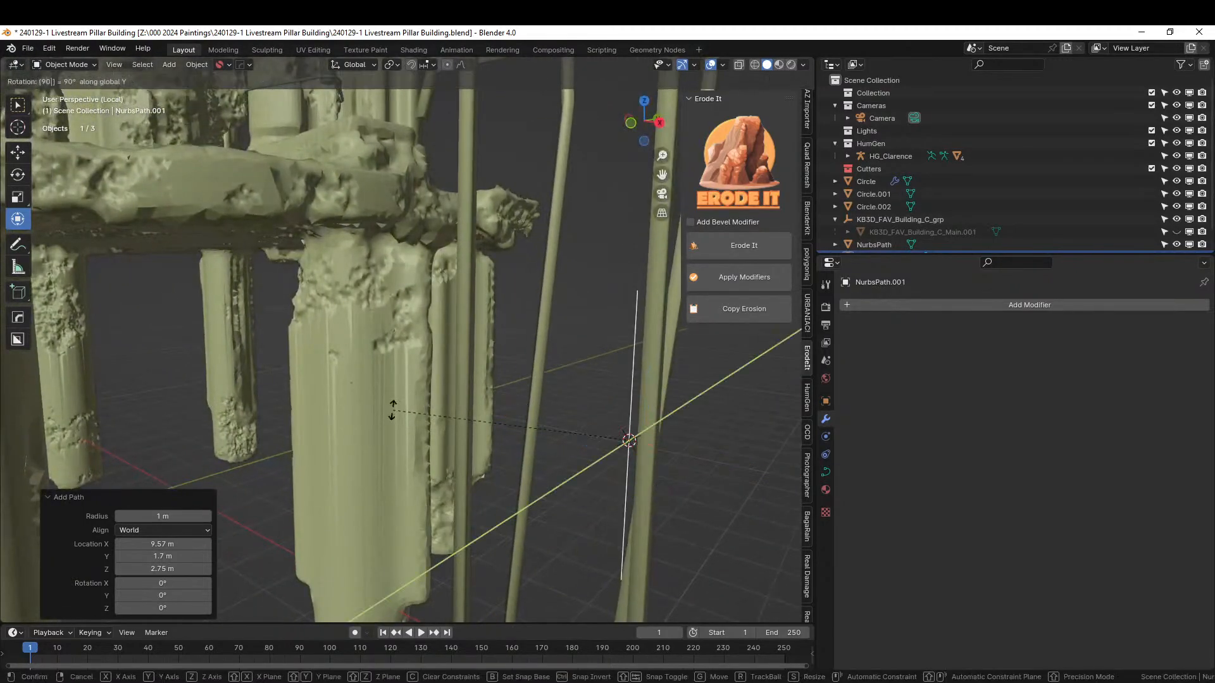
{"action": "key", "text": "Return"}
- Move the vertical path between the lower pillar and the hut leg, about -1.82 m in X, -1.3 m in Y and -0.18 m in Z
{"action": "key", "text": "KP_1"}
{"action": "key", "text": "g"}
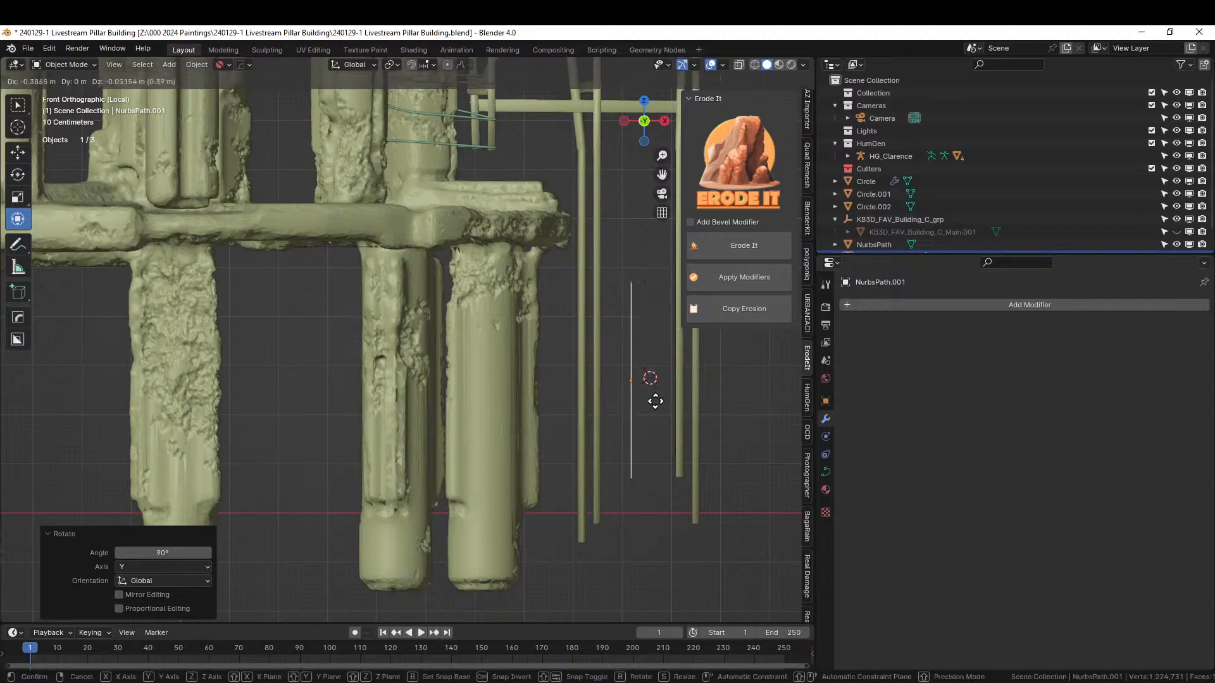
{"action": "left_click", "coordinate": [614, 405]}
{"action": "middle_click_drag", "start_coordinate": [614, 407], "coordinate": [423, 473]}
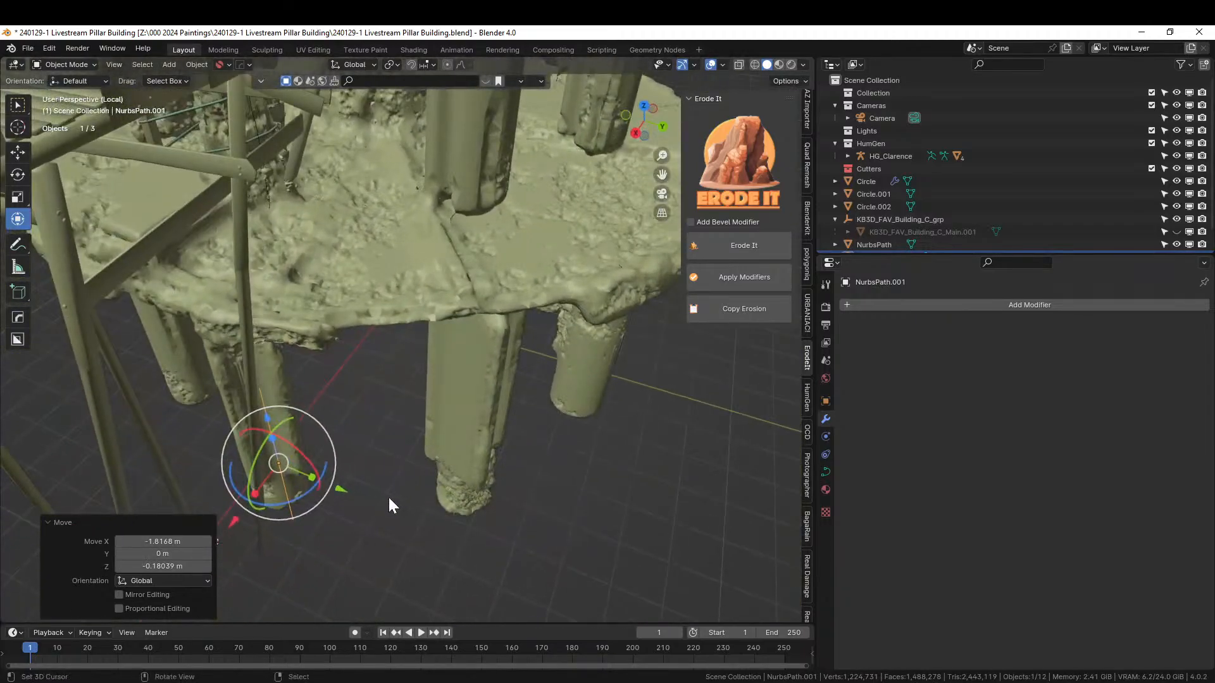
{"action": "left_click_drag", "start_coordinate": [344, 489], "coordinate": [272, 488]}
{"action": "middle_click_drag", "start_coordinate": [272, 488], "coordinate": [231, 439]}
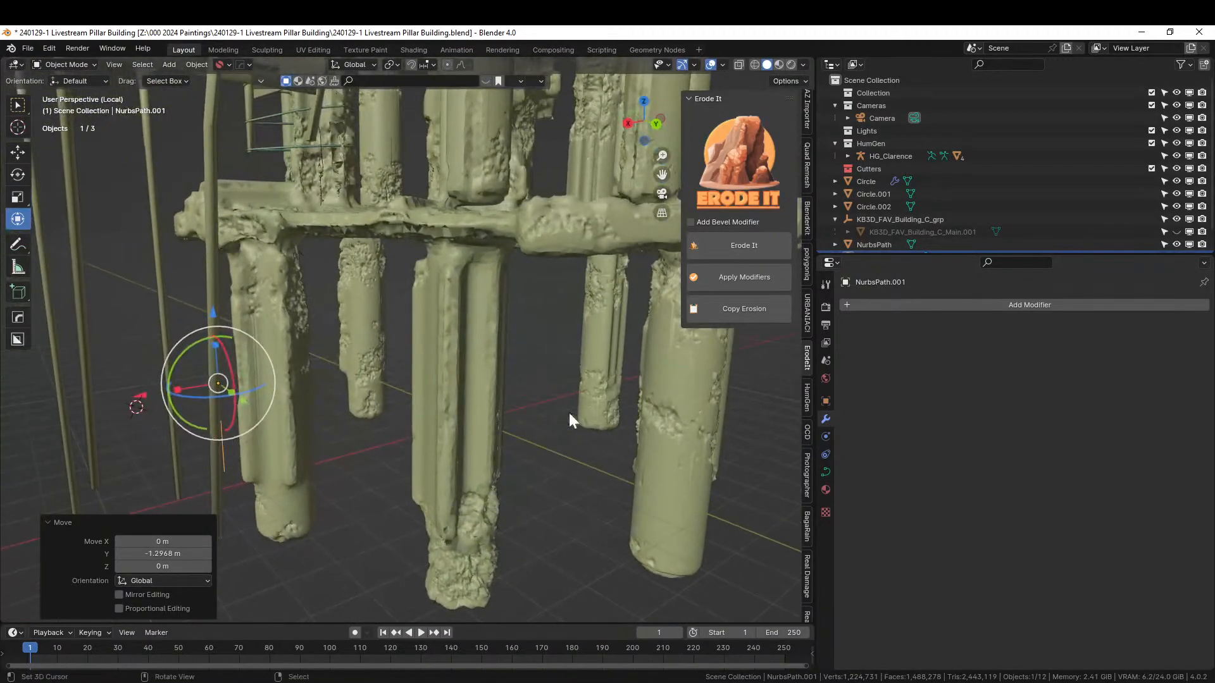
- Give the new path a Geometry Nodes modifier that uses the Wrap Gen node group
{"action": "left_click", "coordinate": [973, 306]}
{"action": "left_click", "coordinate": [905, 309]}
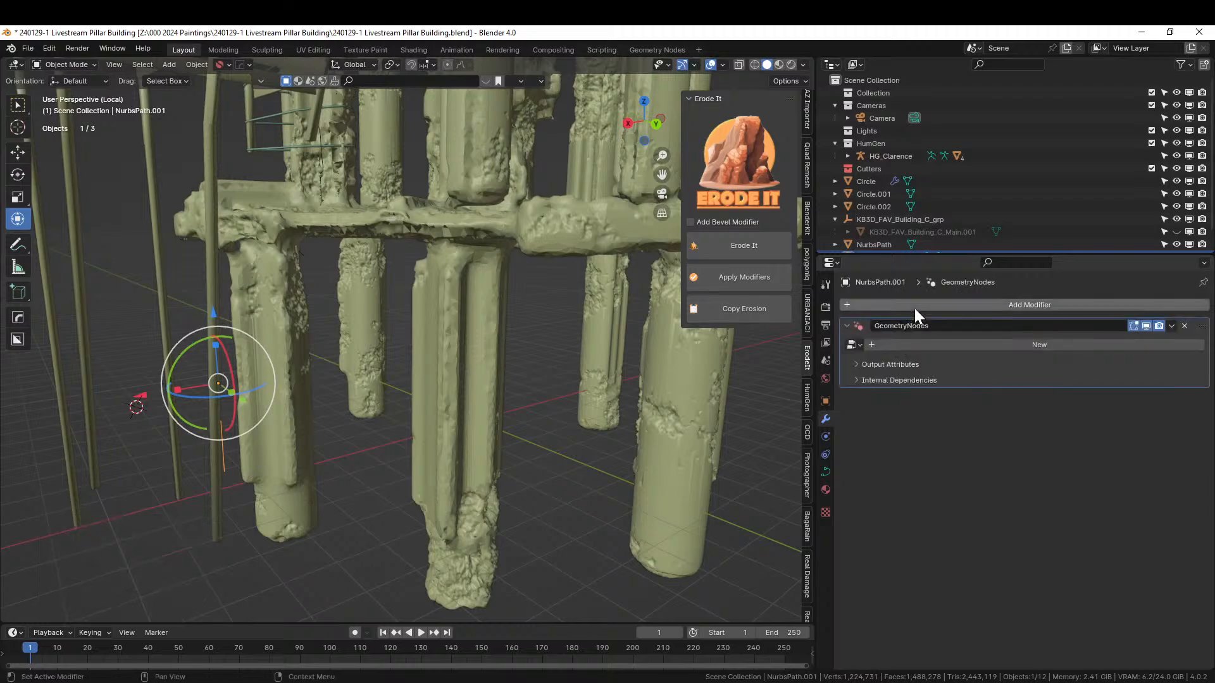
{"action": "left_click", "coordinate": [854, 344]}
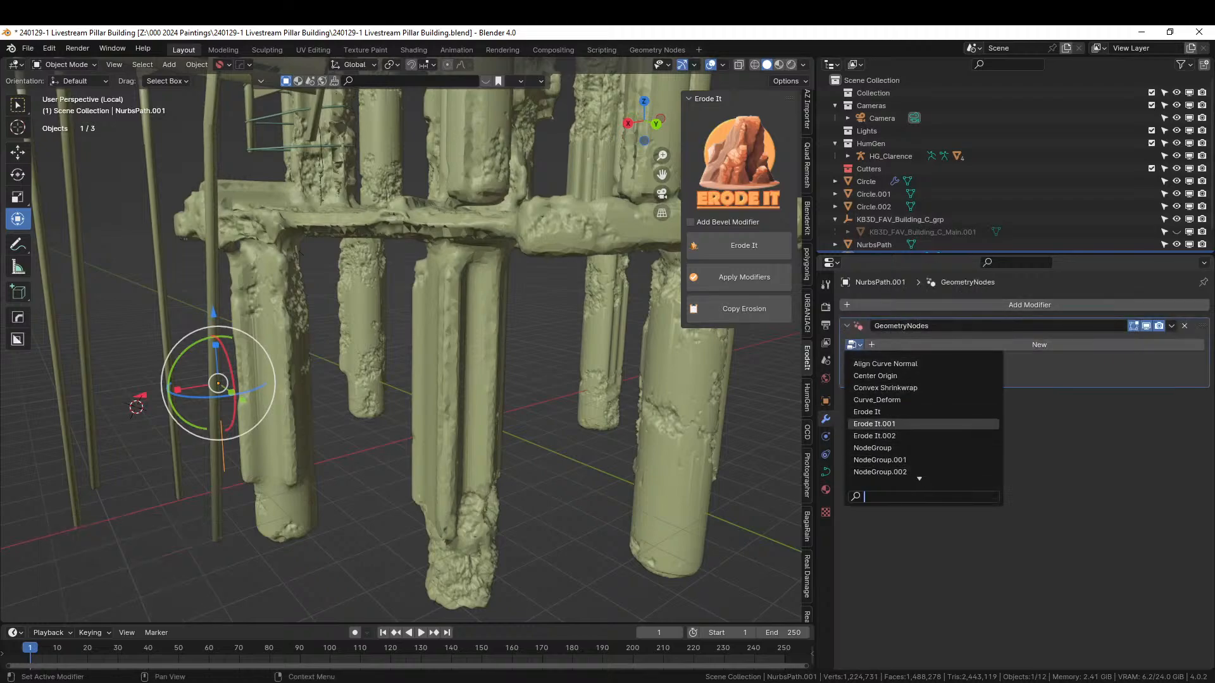
{"action": "type", "text": "wrap"}
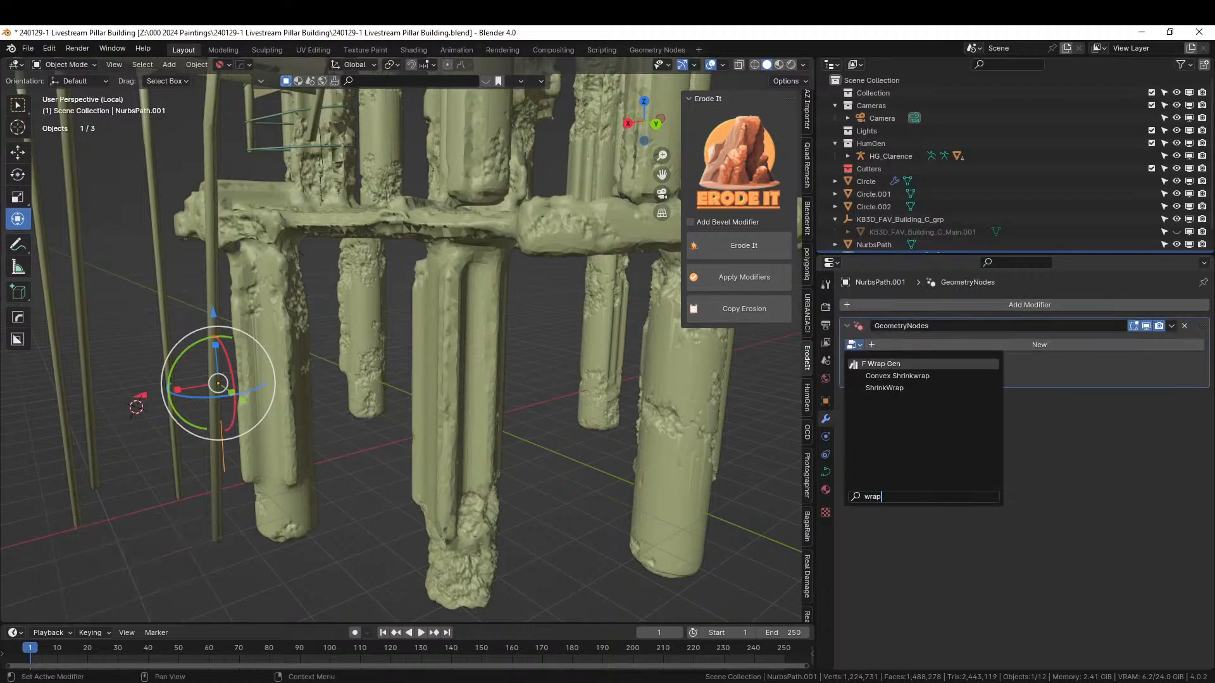
{"action": "left_click", "coordinate": [872, 364]}
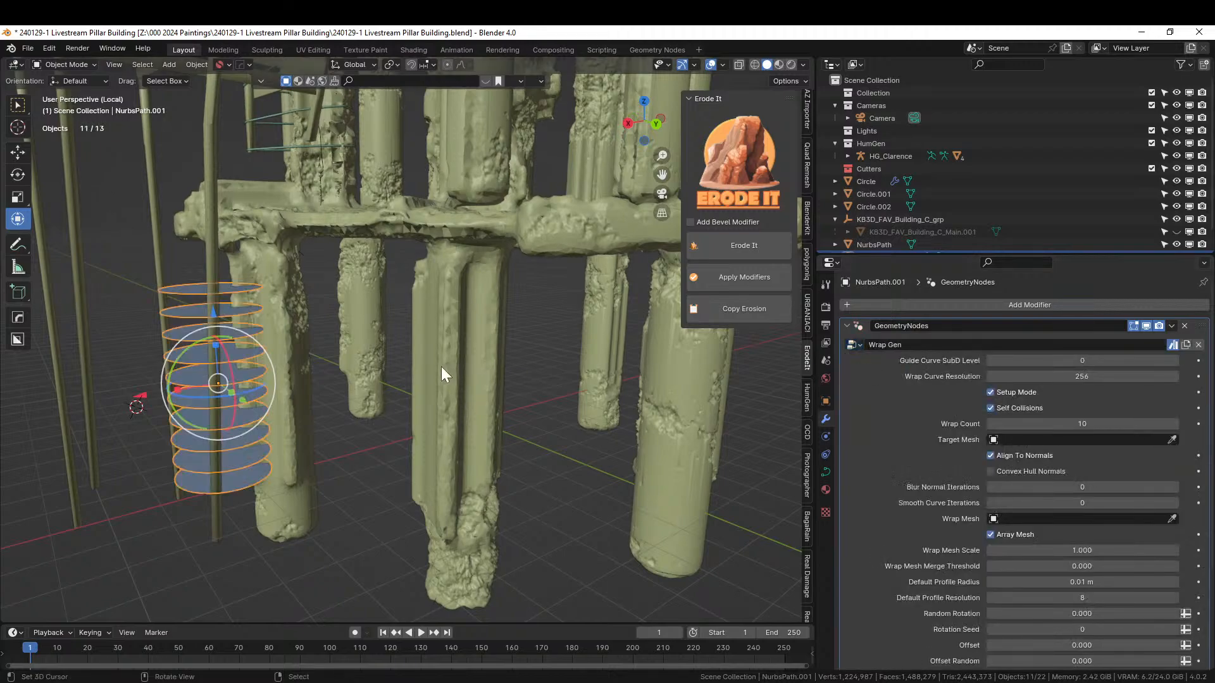
- Enlarge the radius of all the path's control points about 2.2 times so the wrap discs widen
{"action": "key", "text": "Tab"}
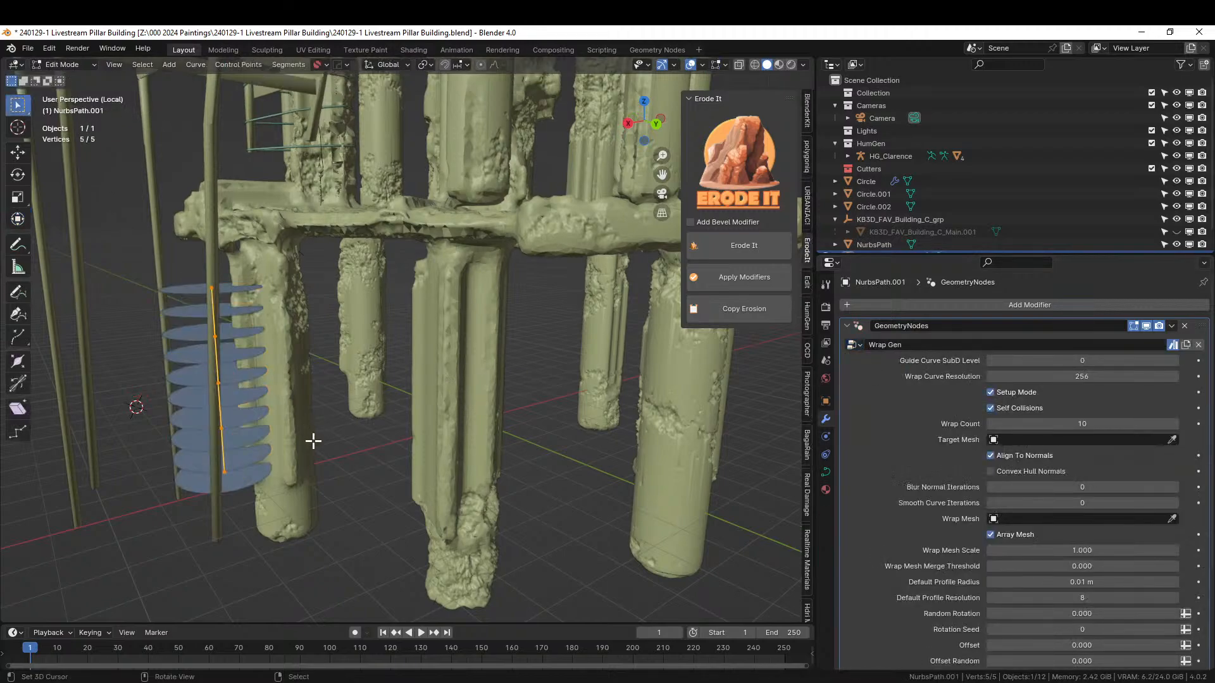
{"action": "key", "text": "alt+s"}
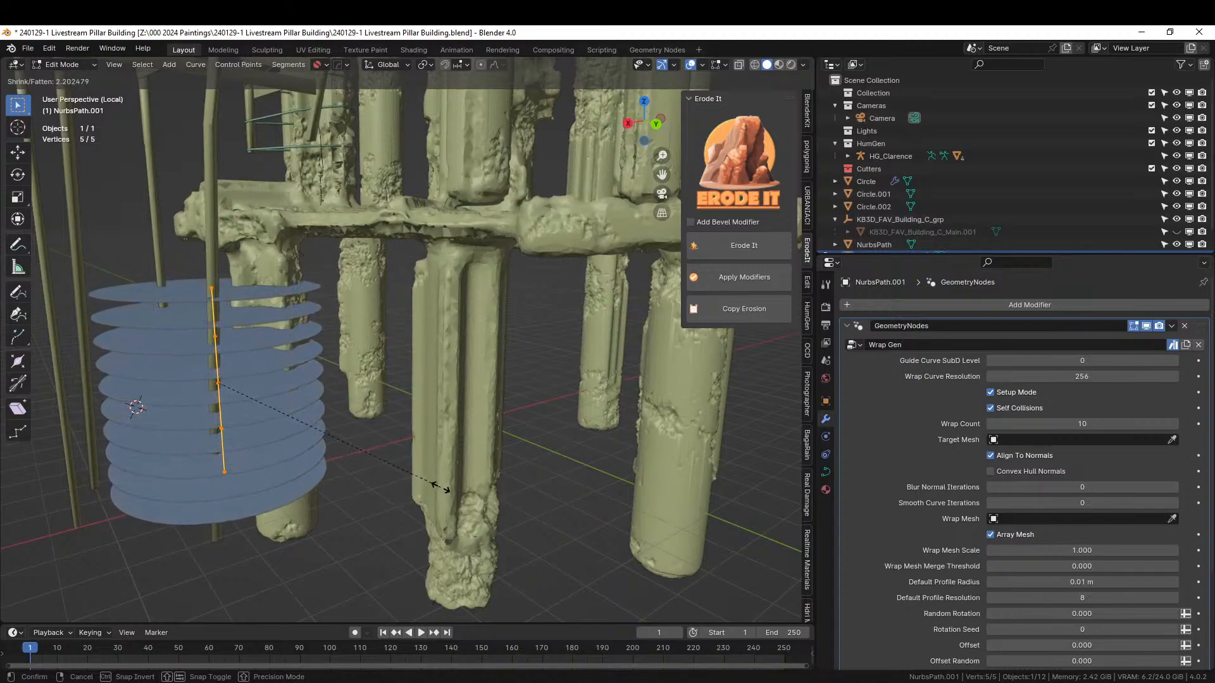
{"action": "left_click", "coordinate": [437, 488]}
- Move all the path's points toward the lower pillar along X, about -0.49 m and another -0.25 m
{"action": "middle_click_drag", "start_coordinate": [418, 481], "coordinate": [320, 453]}
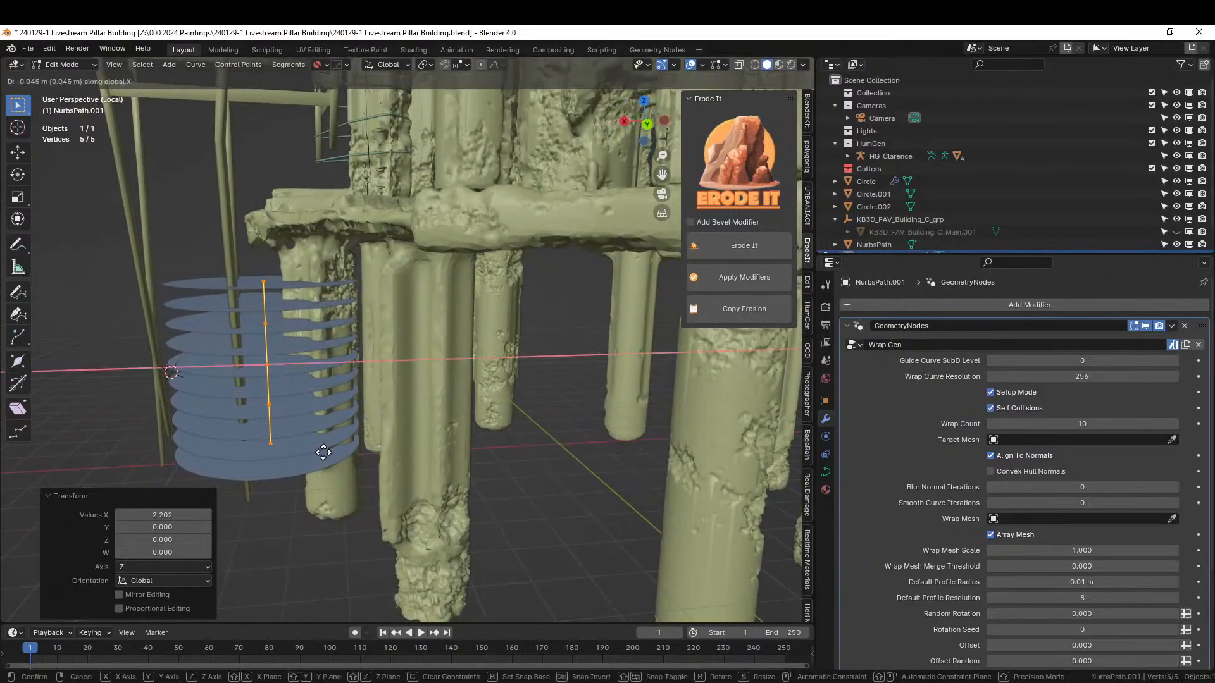
{"action": "key", "text": "g"}
{"action": "key", "text": "x"}
{"action": "left_click", "coordinate": [340, 456]}
{"action": "middle_click_drag", "start_coordinate": [340, 456], "coordinate": [572, 488]}
{"action": "key", "text": "g"}
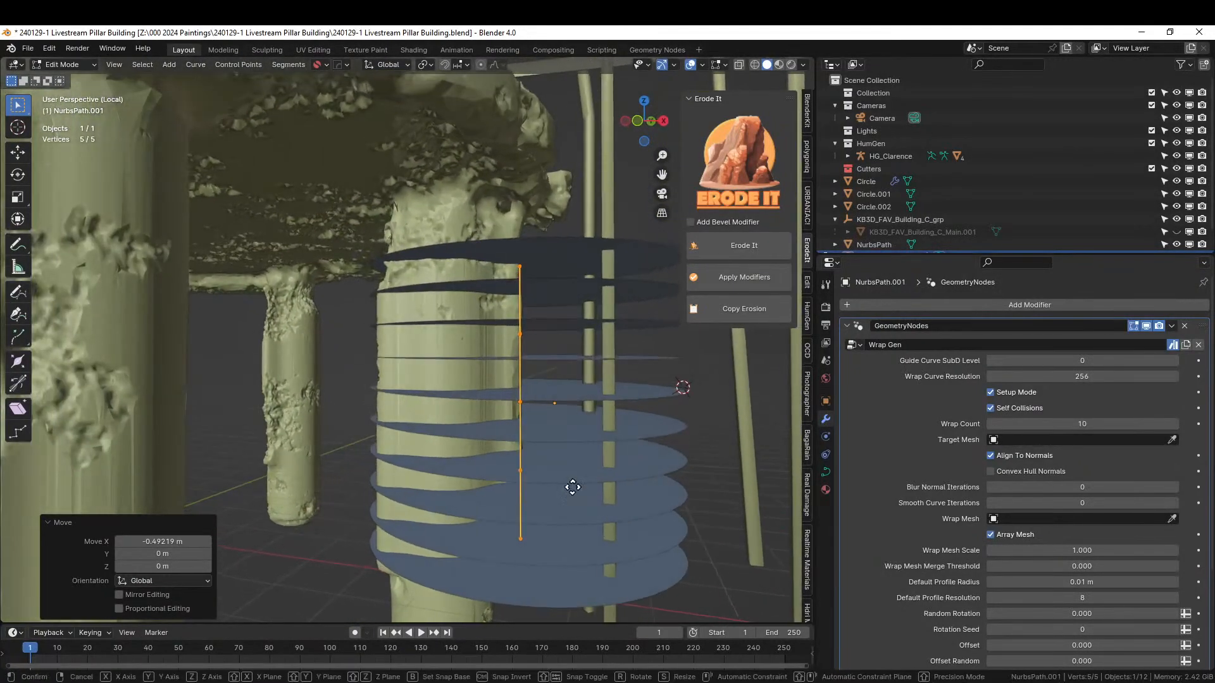
{"action": "key", "text": "x"}
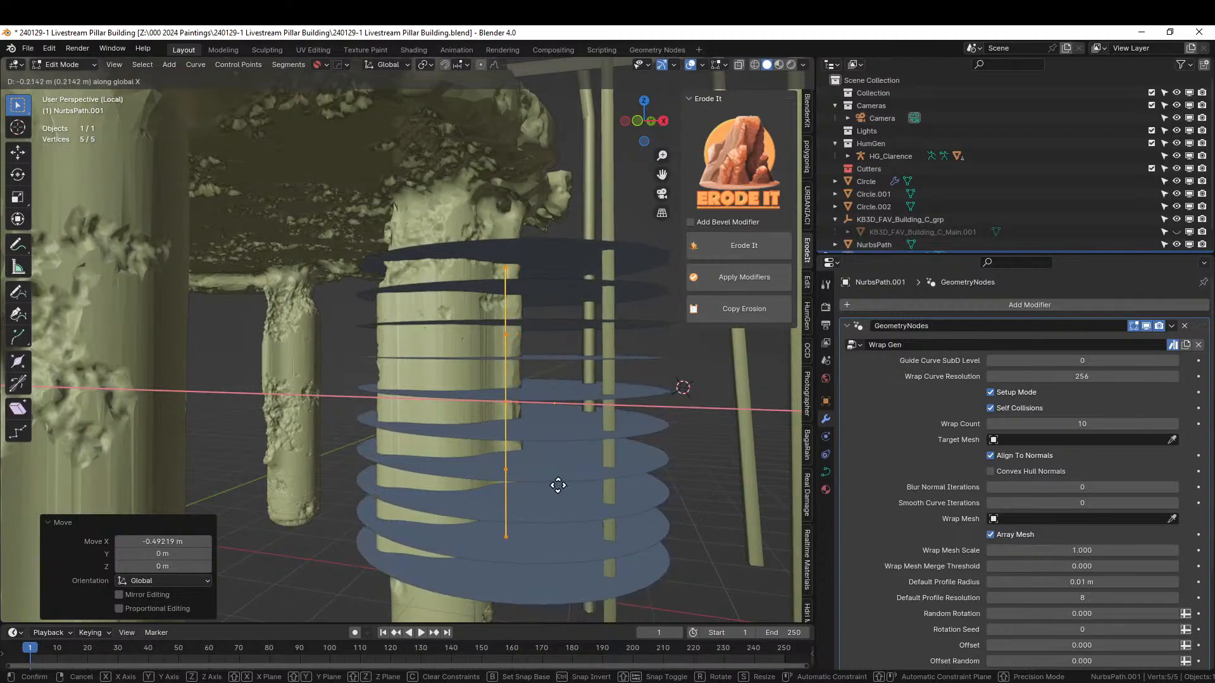
{"action": "left_click", "coordinate": [553, 483]}
- Set the Wrap Gen modifier's Random Rotation to about 13.63 and save the file
{"action": "middle_click_drag", "start_coordinate": [552, 484], "coordinate": [367, 464]}
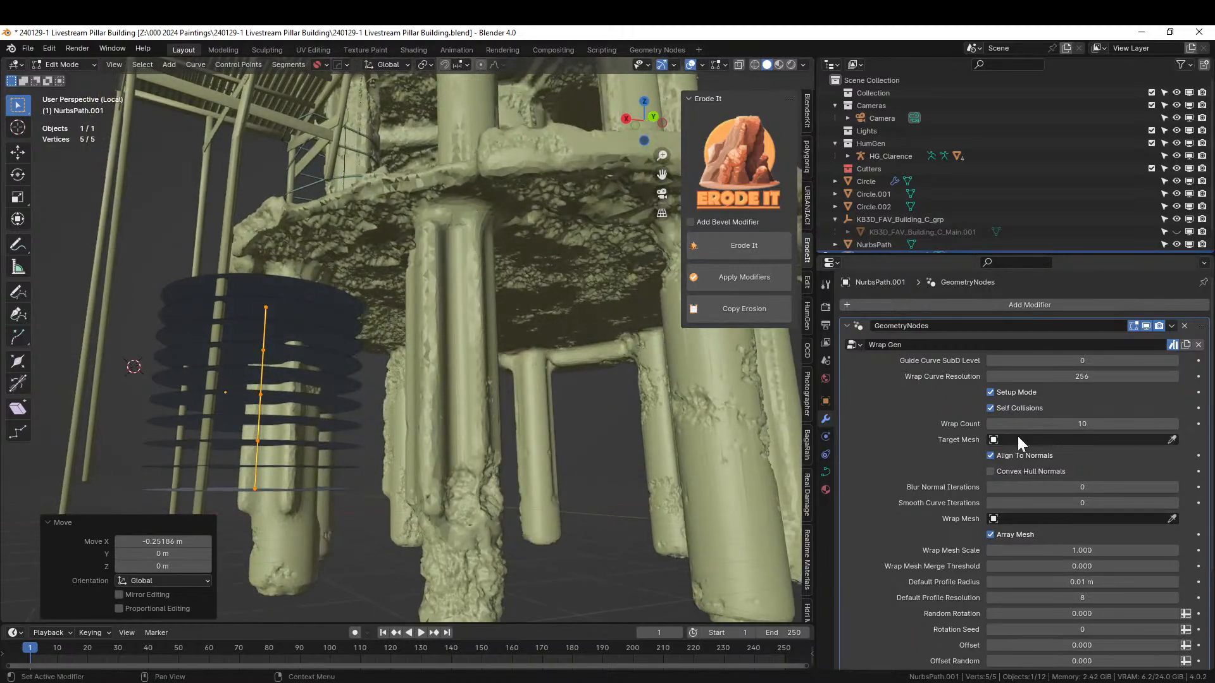
{"action": "left_click_drag", "start_coordinate": [1043, 614], "coordinate": [1108, 614]}
{"action": "middle_click_drag", "start_coordinate": [315, 429], "coordinate": [625, 447]}
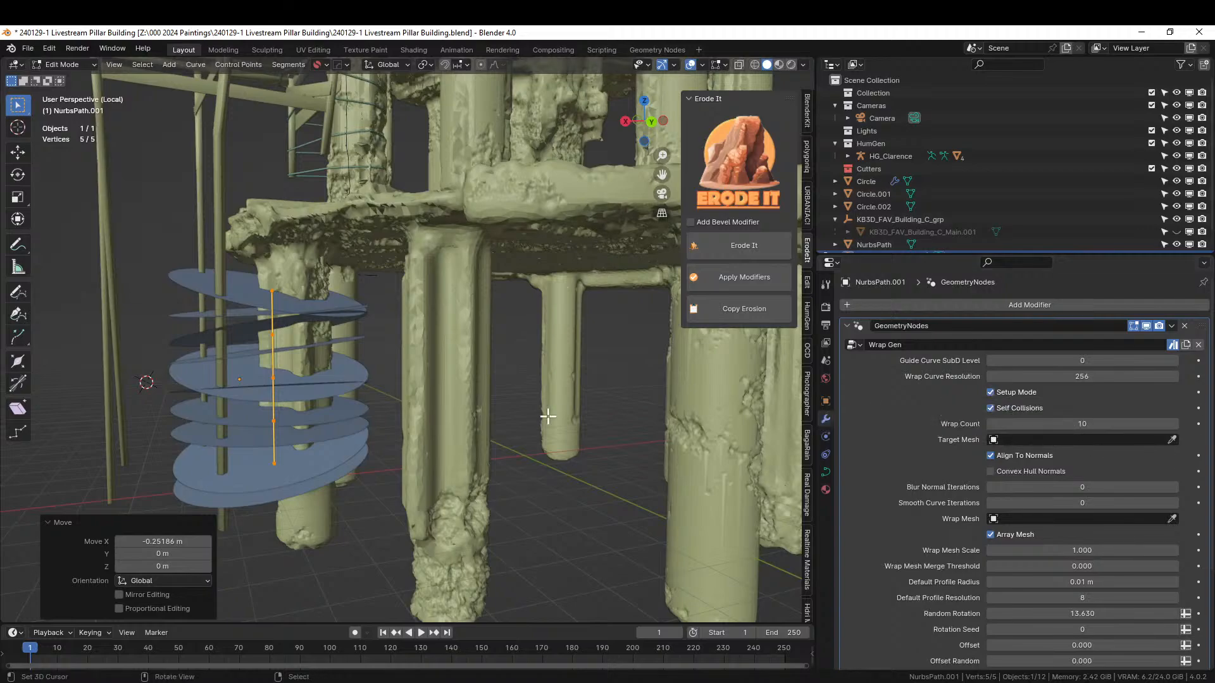
{"action": "key", "text": "ctrl+s"}
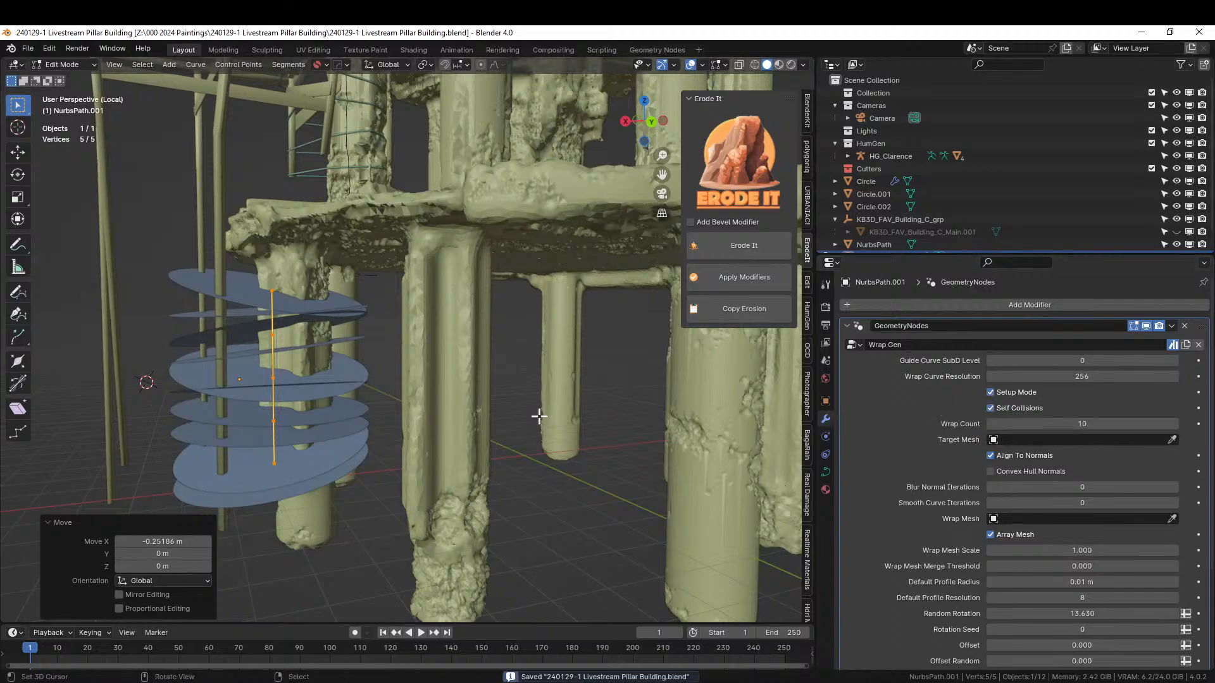
- Turn off Setup Mode and pick the building mesh Circle.001 as the Wrap Gen Target Mesh
{"action": "left_click", "coordinate": [991, 392]}
{"action": "middle_click_drag", "start_coordinate": [382, 383], "coordinate": [425, 384]}
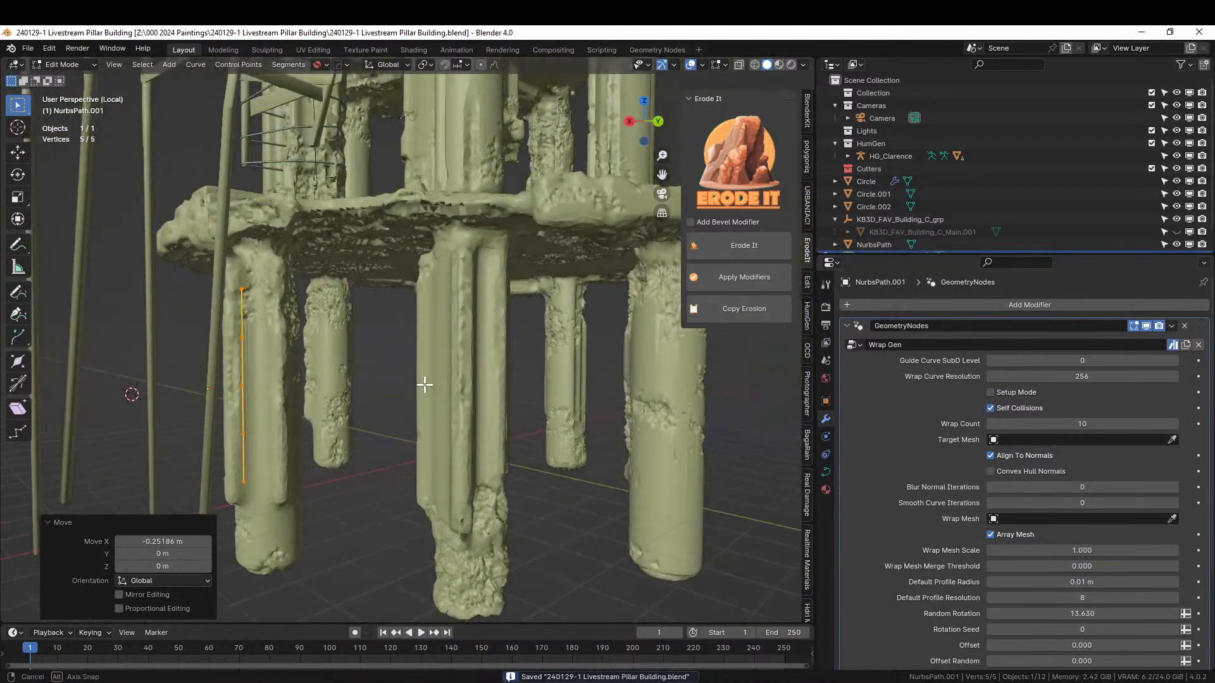
{"action": "left_click", "coordinate": [1172, 439]}
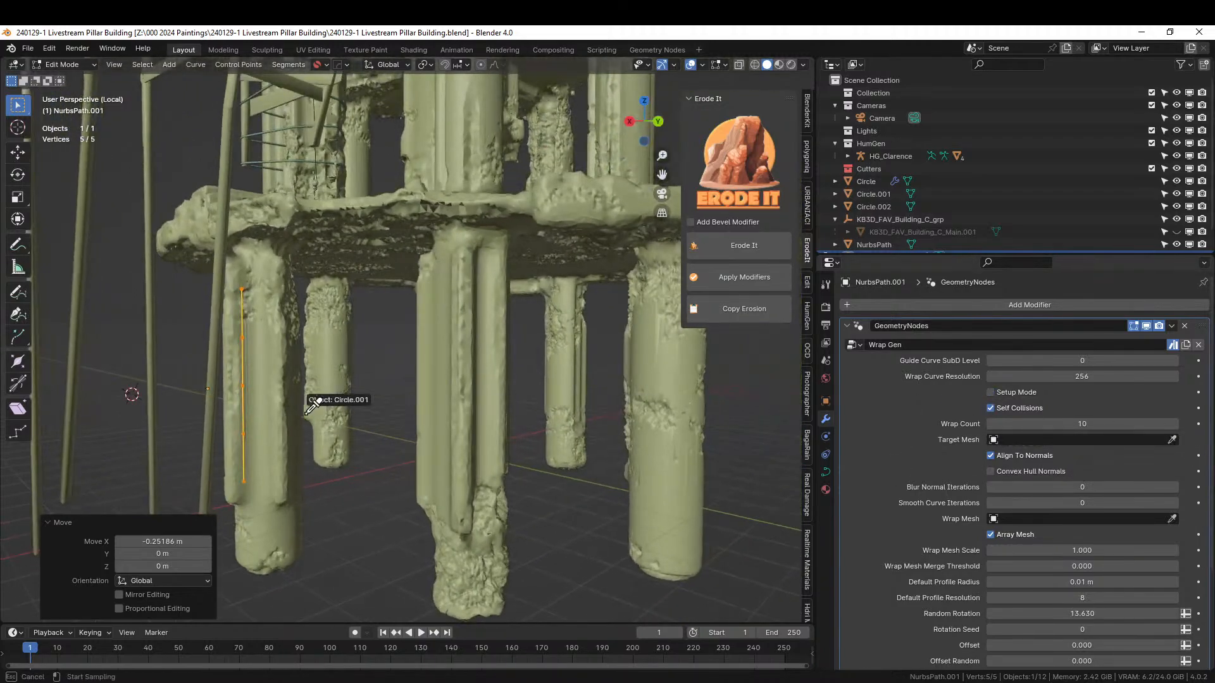
{"action": "left_click", "coordinate": [277, 365]}
{"action": "left_click", "coordinate": [277, 366]}
{"action": "middle_click_drag", "start_coordinate": [278, 366], "coordinate": [638, 314]}
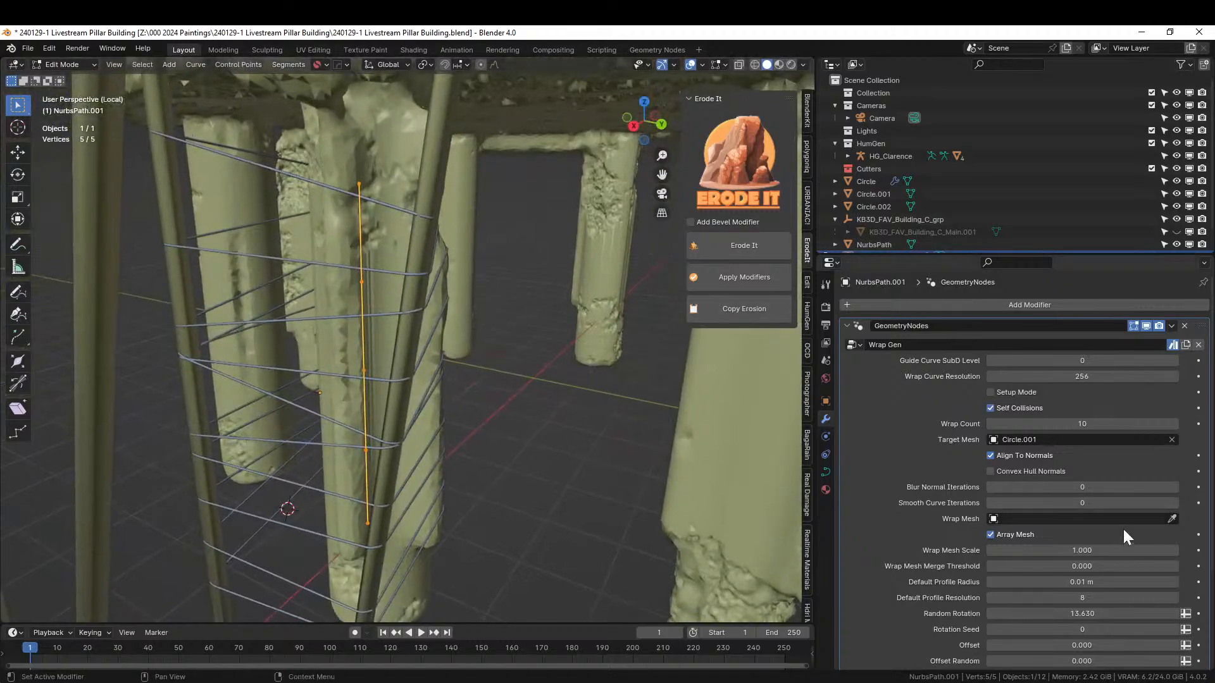
- Set the cables' Default Profile Radius to 0.025 m, check the wraps around the pillar and legs, and save
{"action": "scroll", "coordinate": [1068, 572], "scroll_direction": "down", "scroll_amount": 2}
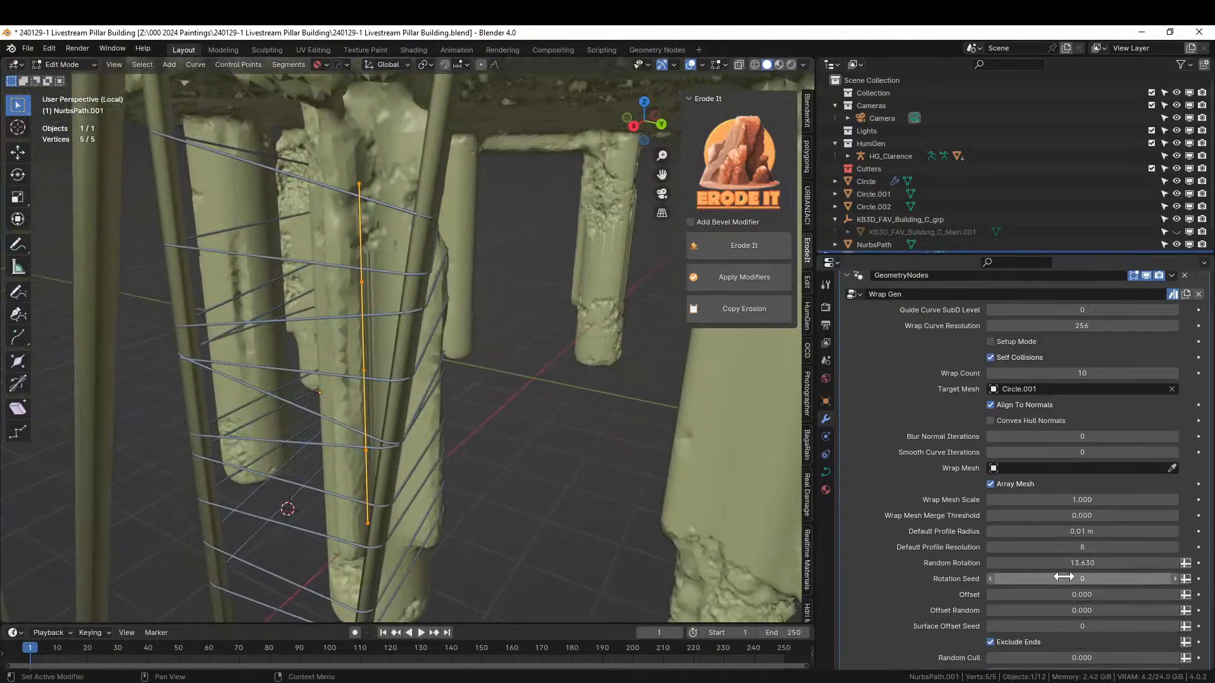
{"action": "mouse_move", "coordinate": [1053, 532]}
{"action": "left_mouse_down"}
{"action": "mouse_move", "coordinate": [1114, 531]}
{"action": "mouse_move", "coordinate": [1054, 530]}
{"action": "left_mouse_up"}
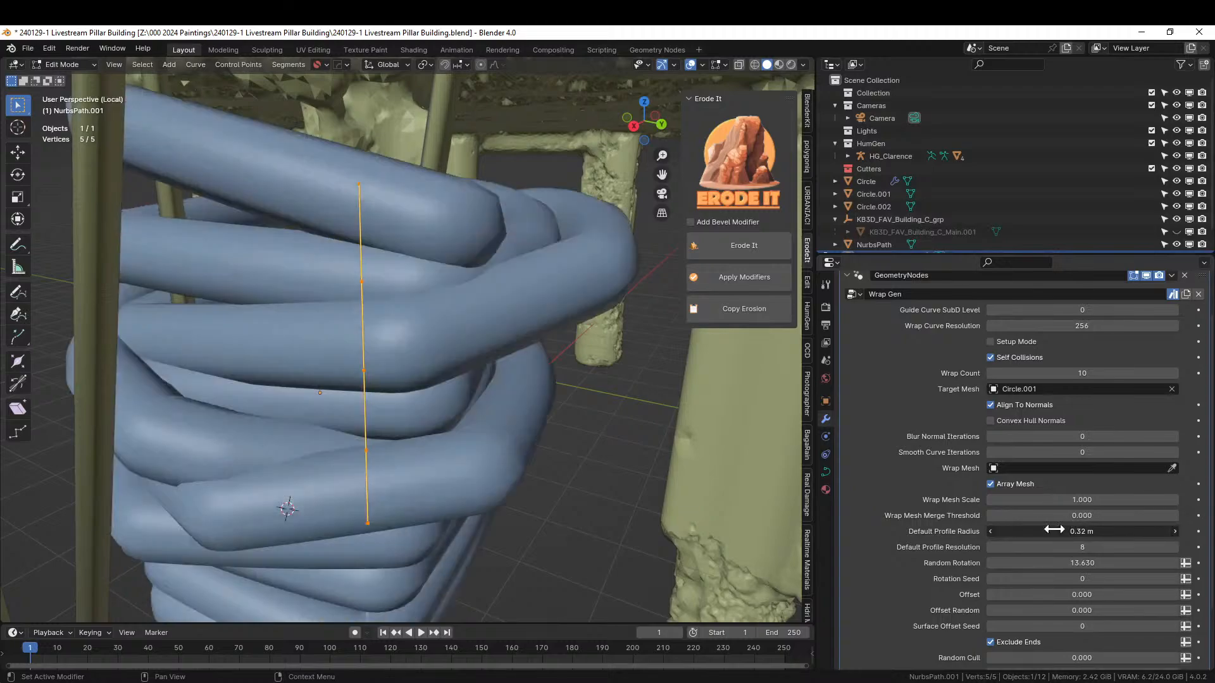
{"action": "left_click", "coordinate": [1078, 526]}
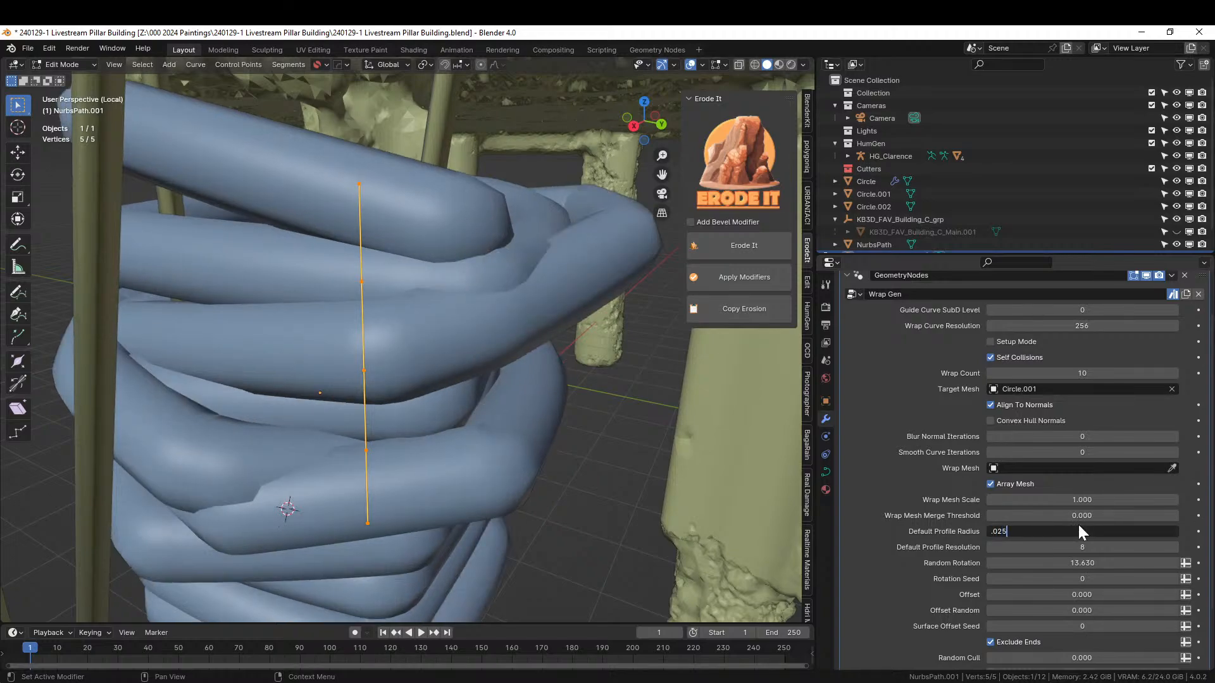
{"action": "key", "text": "Return"}
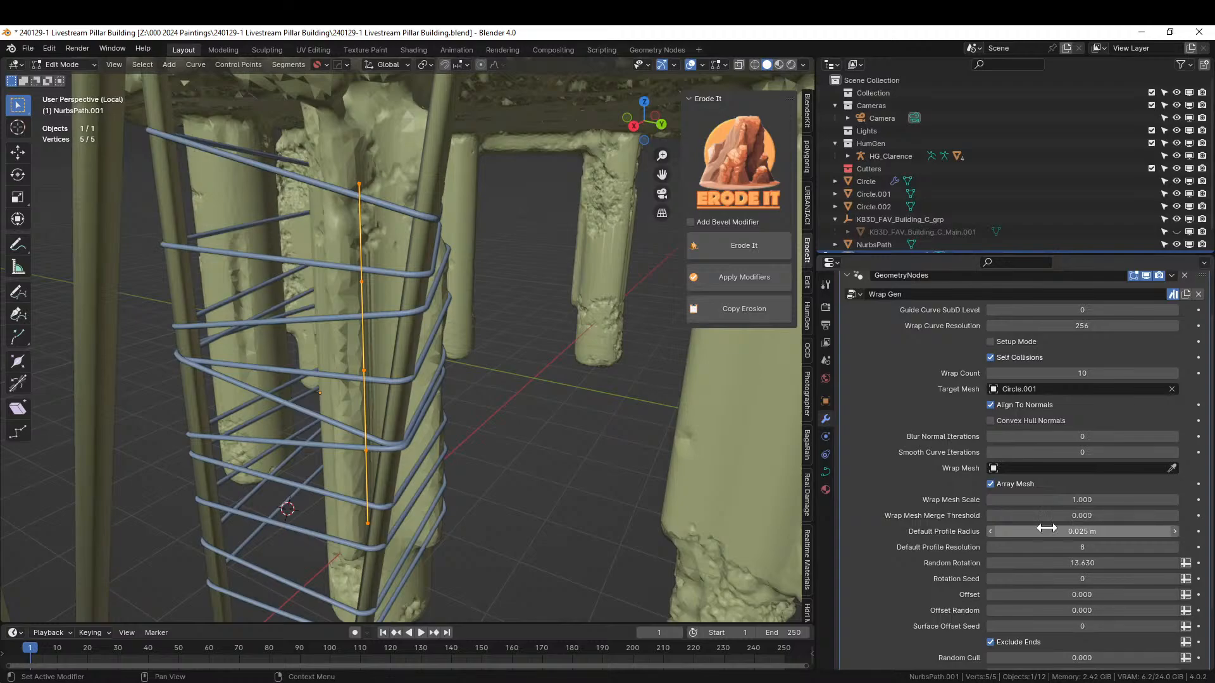
{"action": "middle_click_drag", "start_coordinate": [491, 456], "coordinate": [710, 442]}
{"action": "scroll", "coordinate": [436, 438], "scroll_direction": "down", "scroll_amount": 3}
{"action": "scroll", "coordinate": [598, 457], "scroll_direction": "down", "scroll_amount": 3}
{"action": "scroll", "coordinate": [482, 449], "scroll_direction": "up", "scroll_amount": 5}
{"action": "scroll", "coordinate": [482, 448], "scroll_direction": "up", "scroll_amount": 2}
{"action": "scroll", "coordinate": [667, 453], "scroll_direction": "down", "scroll_amount": 3}
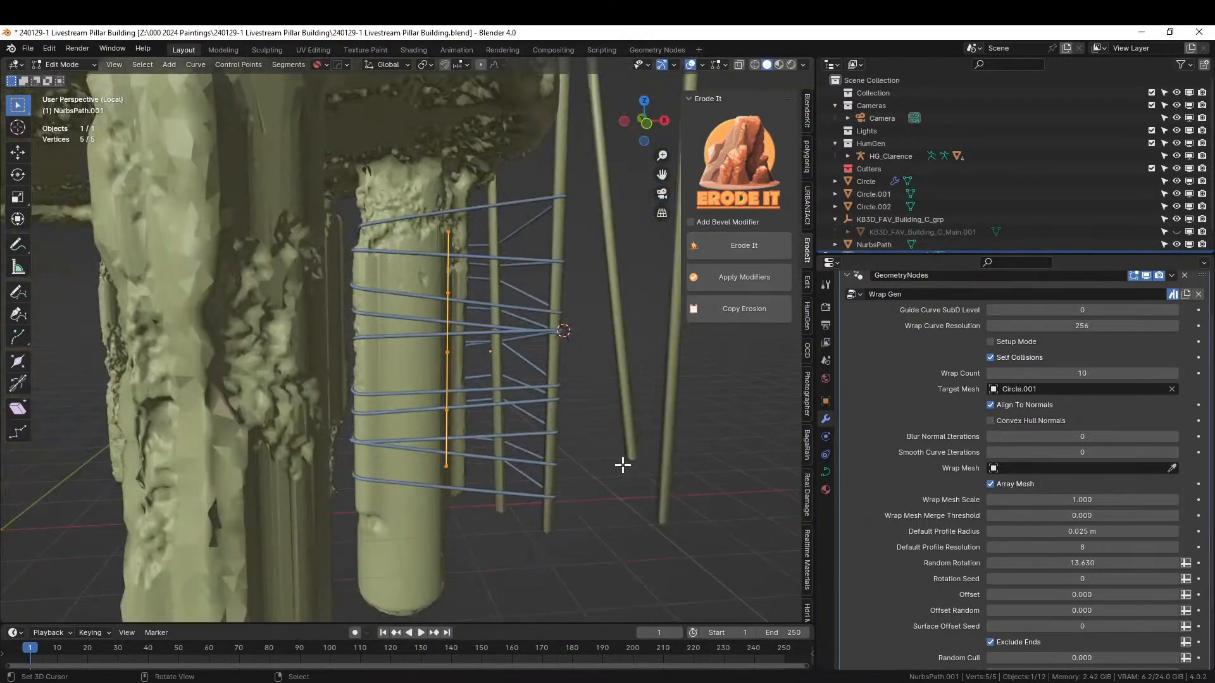
{"action": "key", "text": "ctrl+s"}
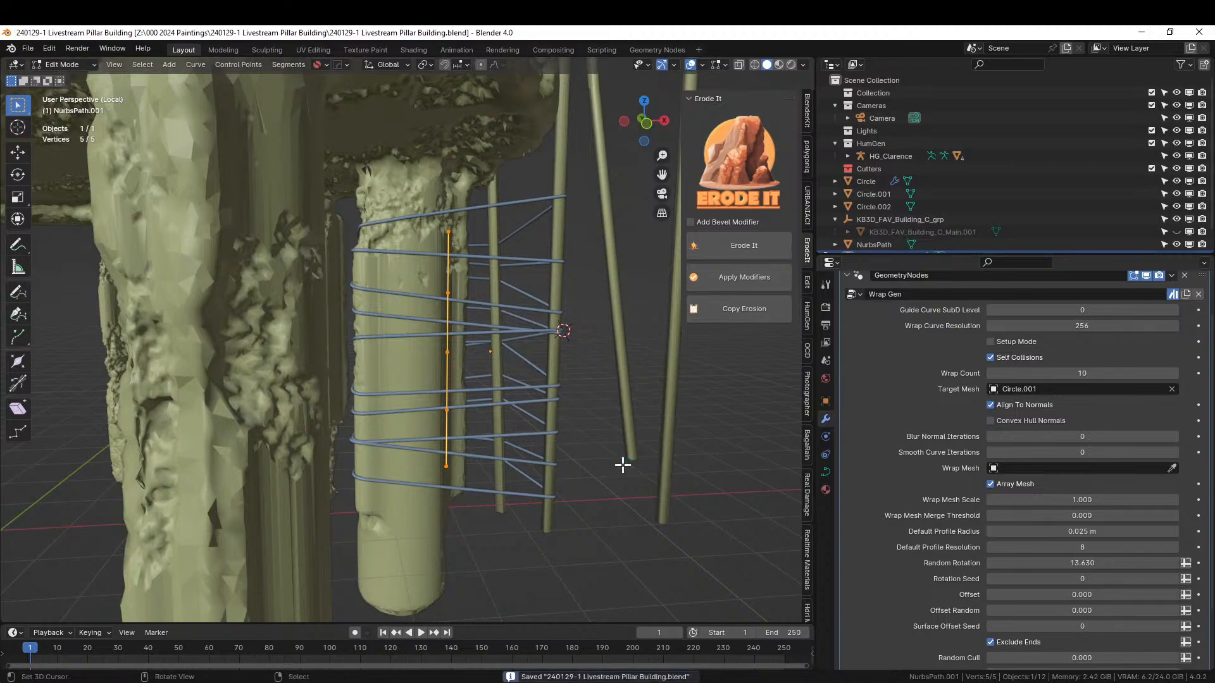
- Return to Object Mode and convert the lower pillar's cable wraps to a mesh
{"action": "scroll", "coordinate": [509, 440], "scroll_direction": "down", "scroll_amount": 2}
{"action": "middle_click_drag", "start_coordinate": [509, 440], "coordinate": [623, 444]}
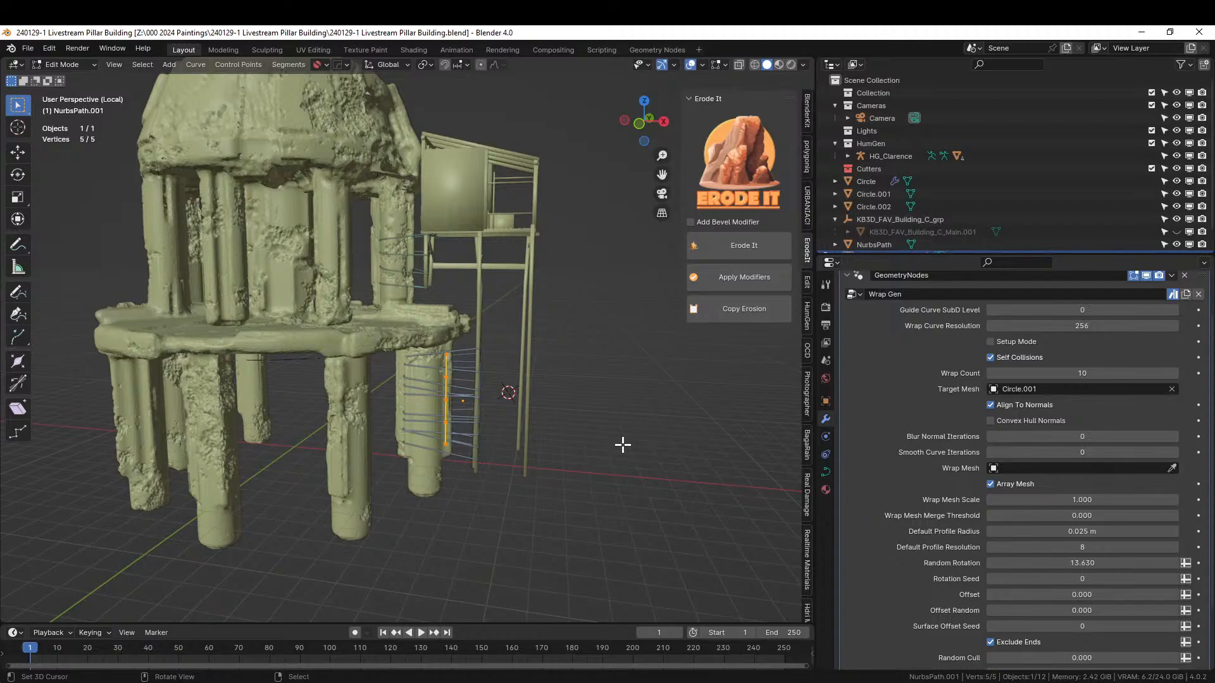
{"action": "scroll", "coordinate": [622, 445], "scroll_direction": "up", "scroll_amount": 2}
{"action": "middle_click_drag", "start_coordinate": [620, 442], "coordinate": [471, 466]}
{"action": "key", "text": "q"}
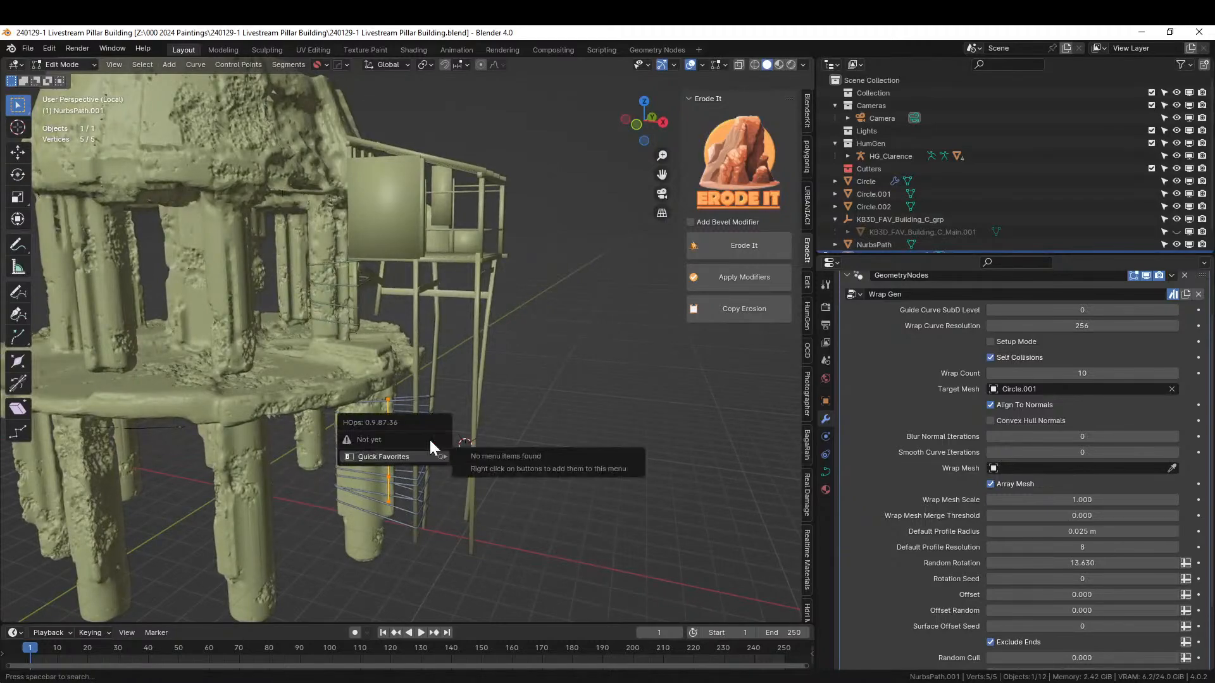
{"action": "key", "text": "Tab"}
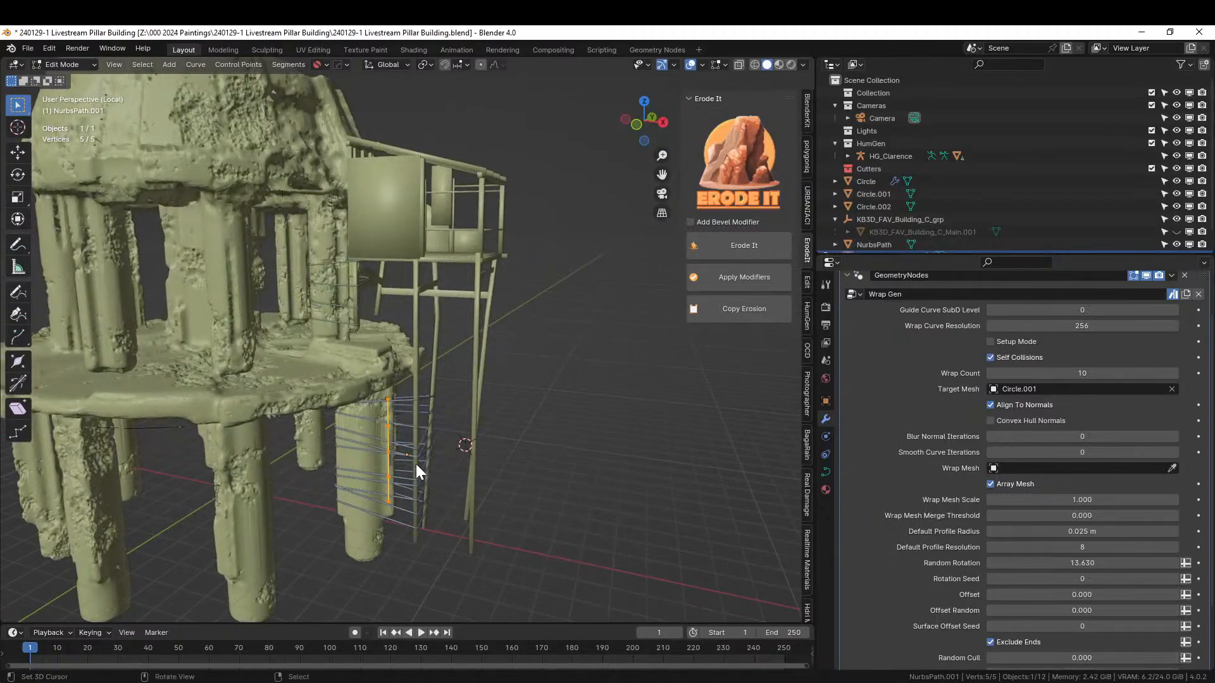
{"action": "key", "text": "Tab"}
{"action": "key", "text": "q"}
{"action": "mouse_move", "coordinate": [402, 461]}
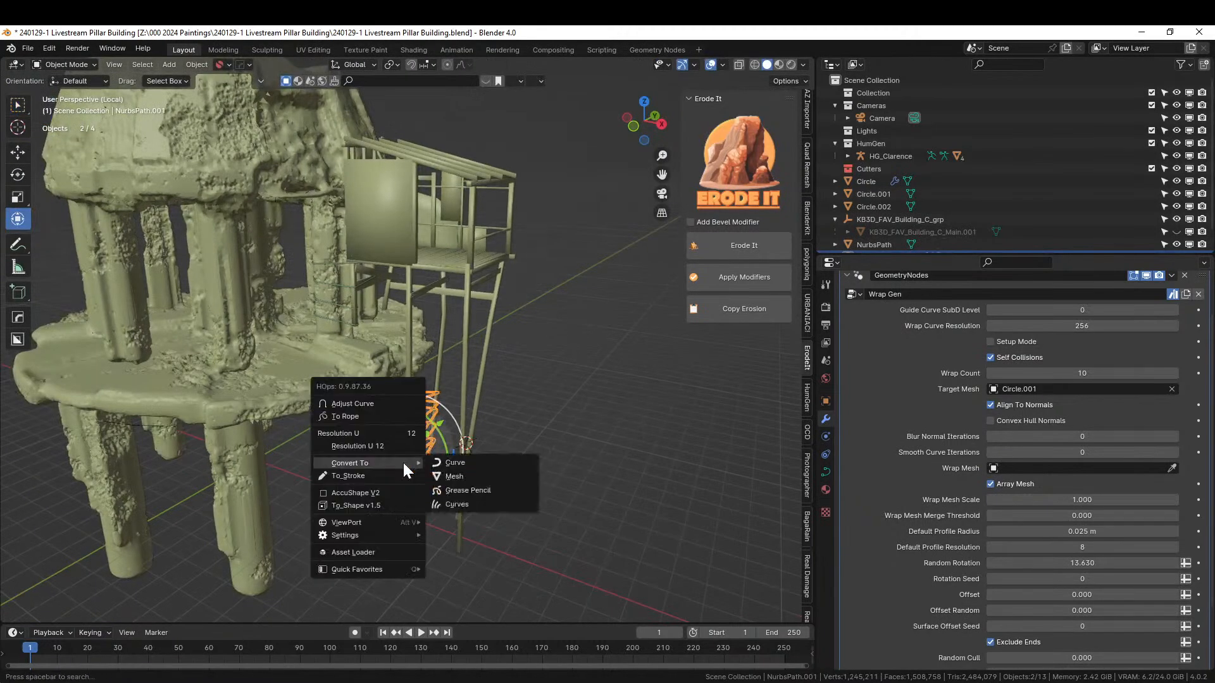
{"action": "left_click", "coordinate": [466, 477]}
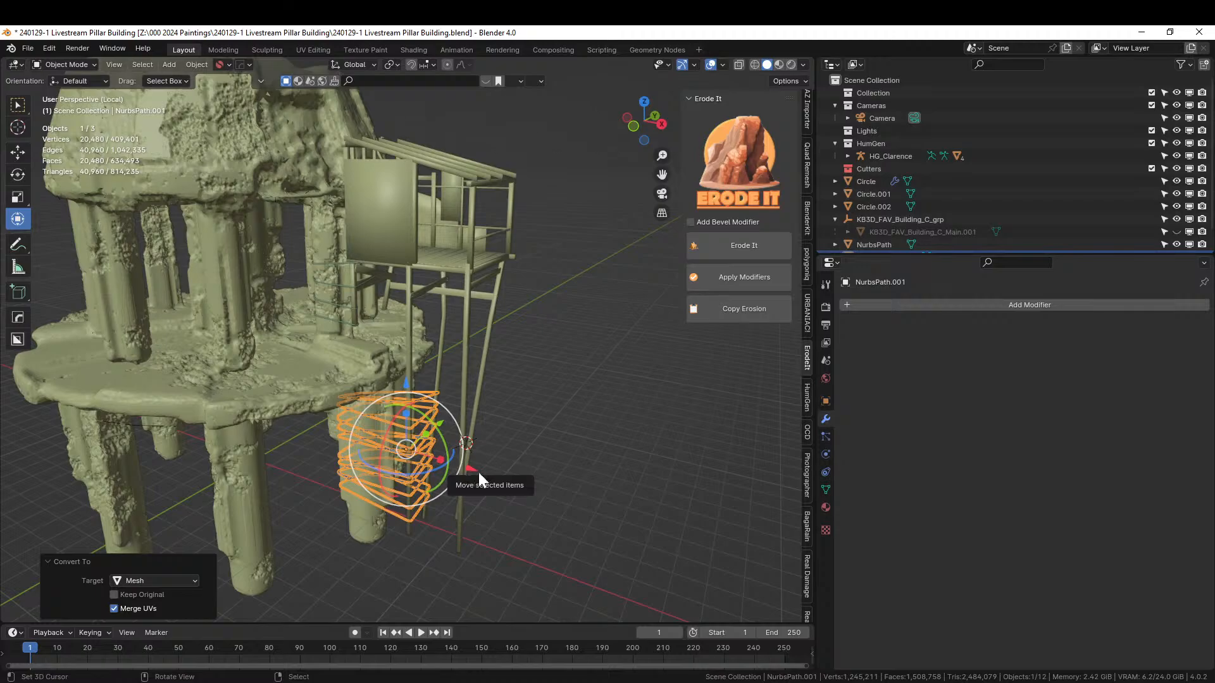
- Save the file, deselect the cables and leave local view to show the whole scene
{"action": "middle_click_drag", "start_coordinate": [530, 441], "coordinate": [647, 351]}
{"action": "key", "text": "ctrl+s"}
{"action": "left_click", "coordinate": [605, 405]}
{"action": "key", "text": "KP_Divide"}
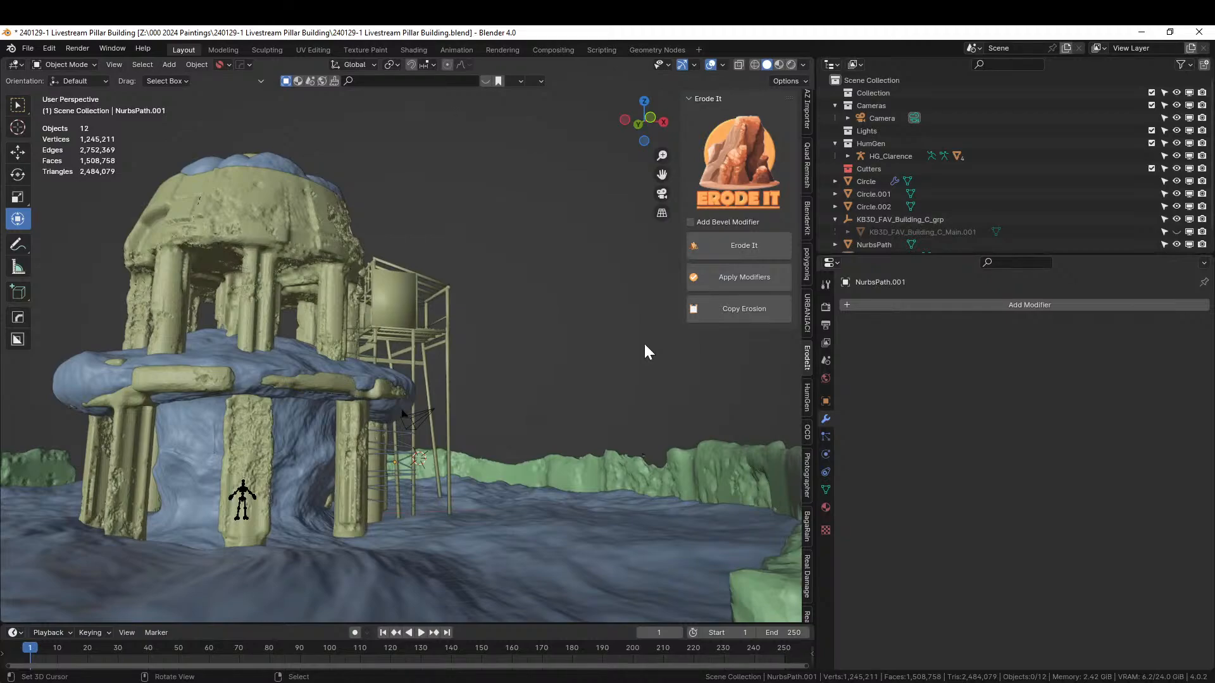
- Delete the joined hut from Circle.001 by selecting the building's linked geometry, inverting the selection and removing its vertices
{"action": "middle_click_drag", "start_coordinate": [692, 367], "coordinate": [505, 427]}
{"action": "scroll", "coordinate": [506, 427], "scroll_direction": "up", "scroll_amount": 3}
{"action": "middle_click_drag", "start_coordinate": [394, 403], "coordinate": [396, 314]}
{"action": "left_click", "coordinate": [204, 255]}
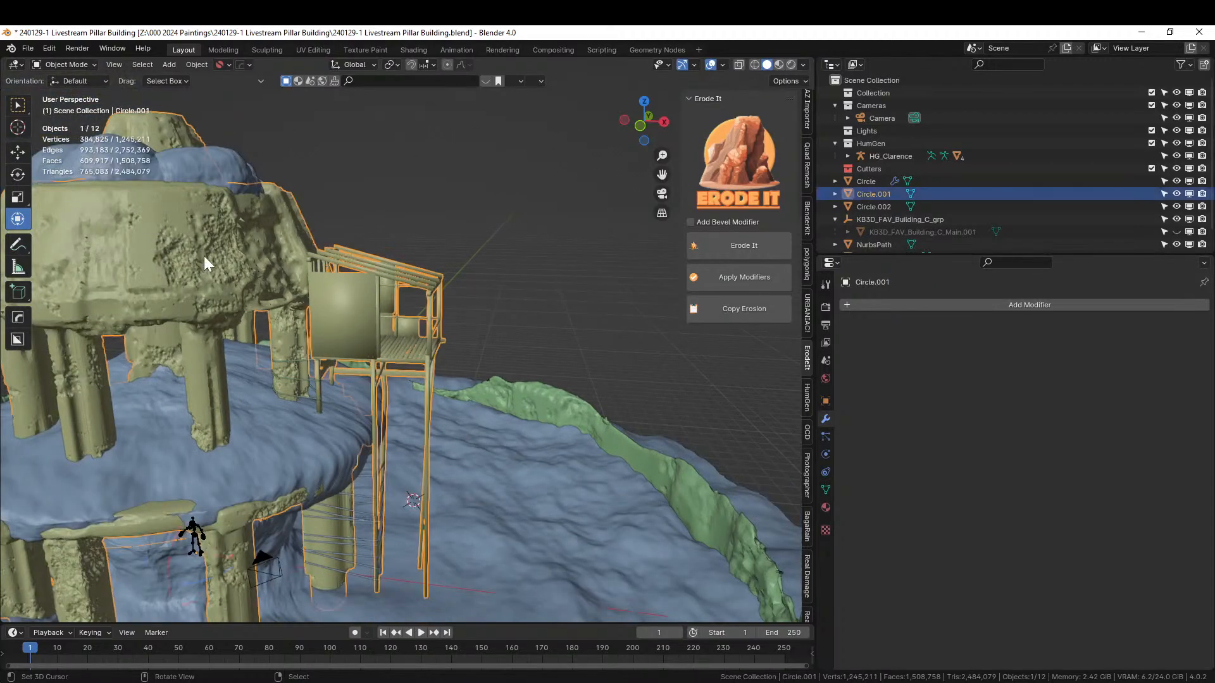
{"action": "key", "text": "Tab"}
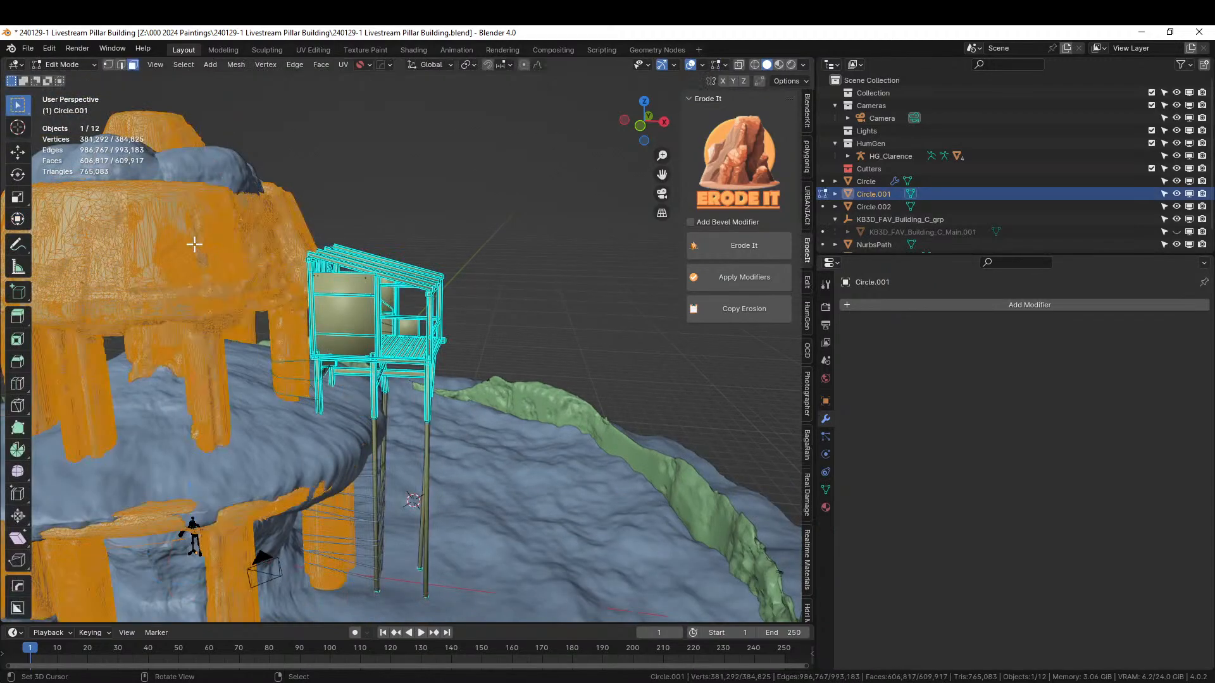
{"action": "left_click", "coordinate": [163, 214]}
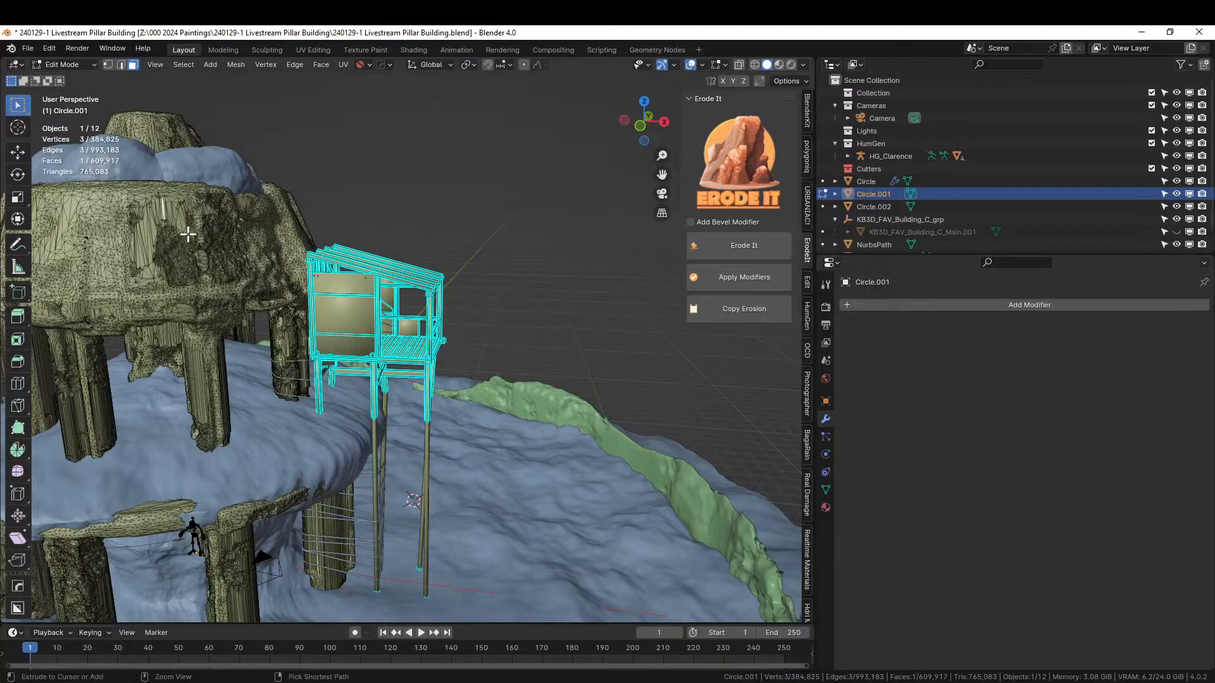
{"action": "key", "text": "ctrl+l"}
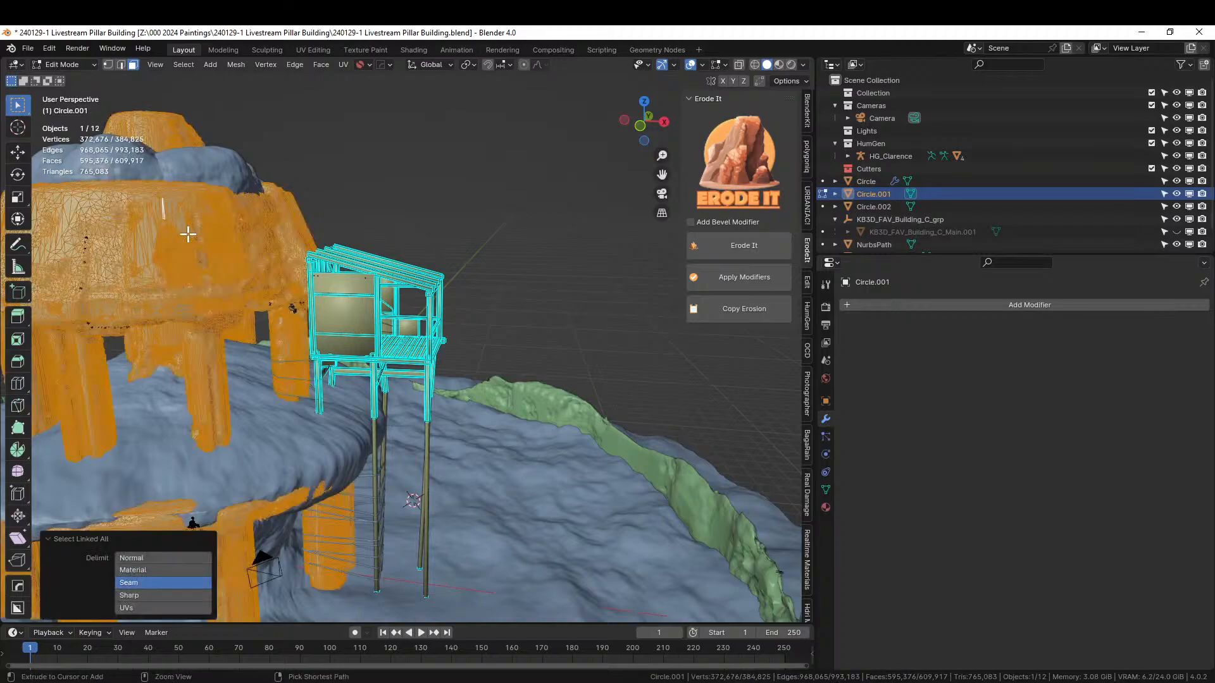
{"action": "key", "text": "ctrl+i"}
{"action": "middle_click_drag", "start_coordinate": [343, 321], "coordinate": [360, 310]}
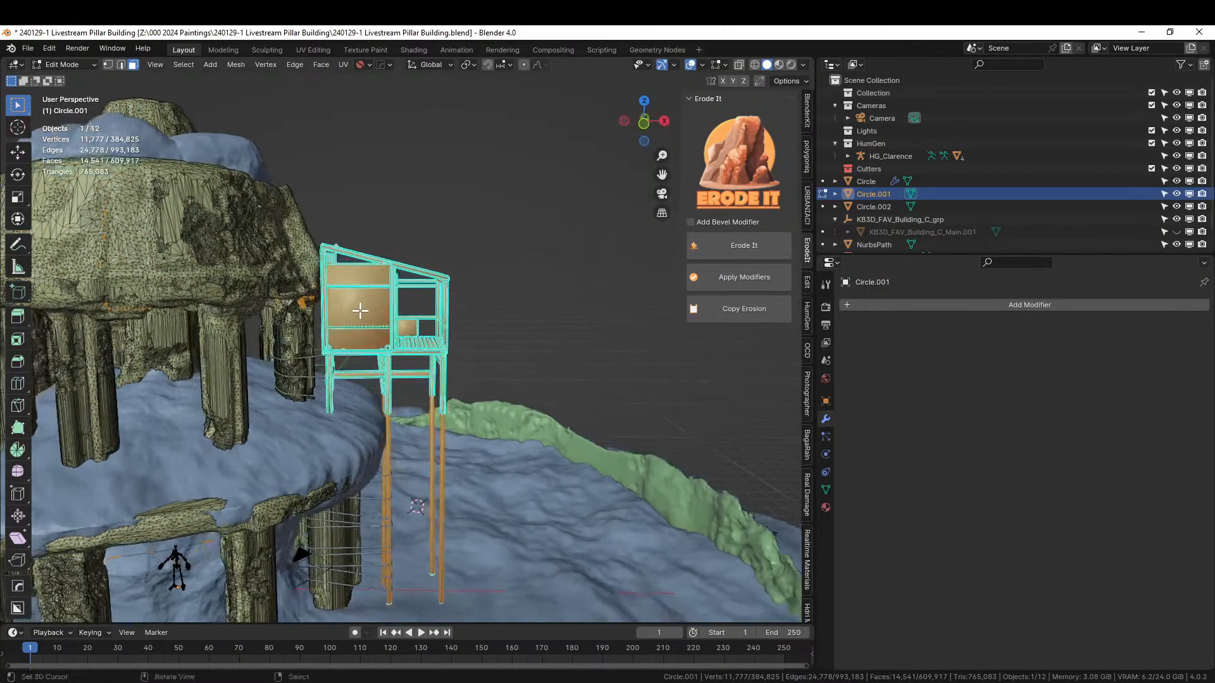
{"action": "key", "text": "x"}
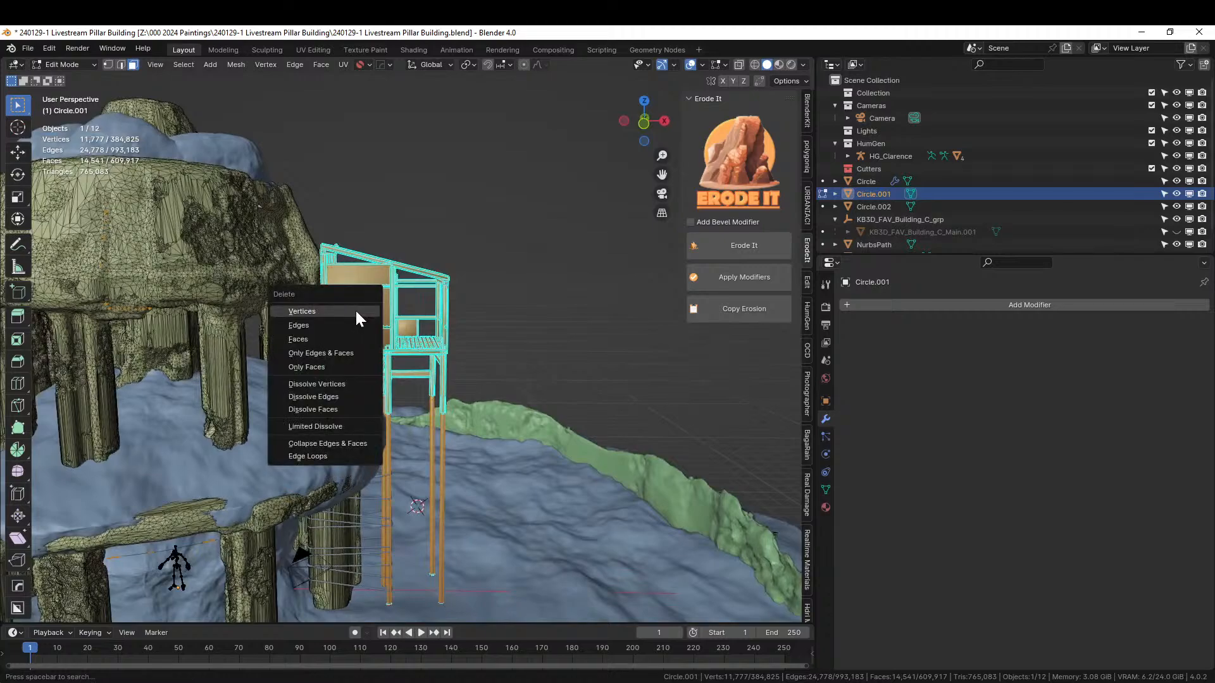
{"action": "left_click", "coordinate": [356, 311]}
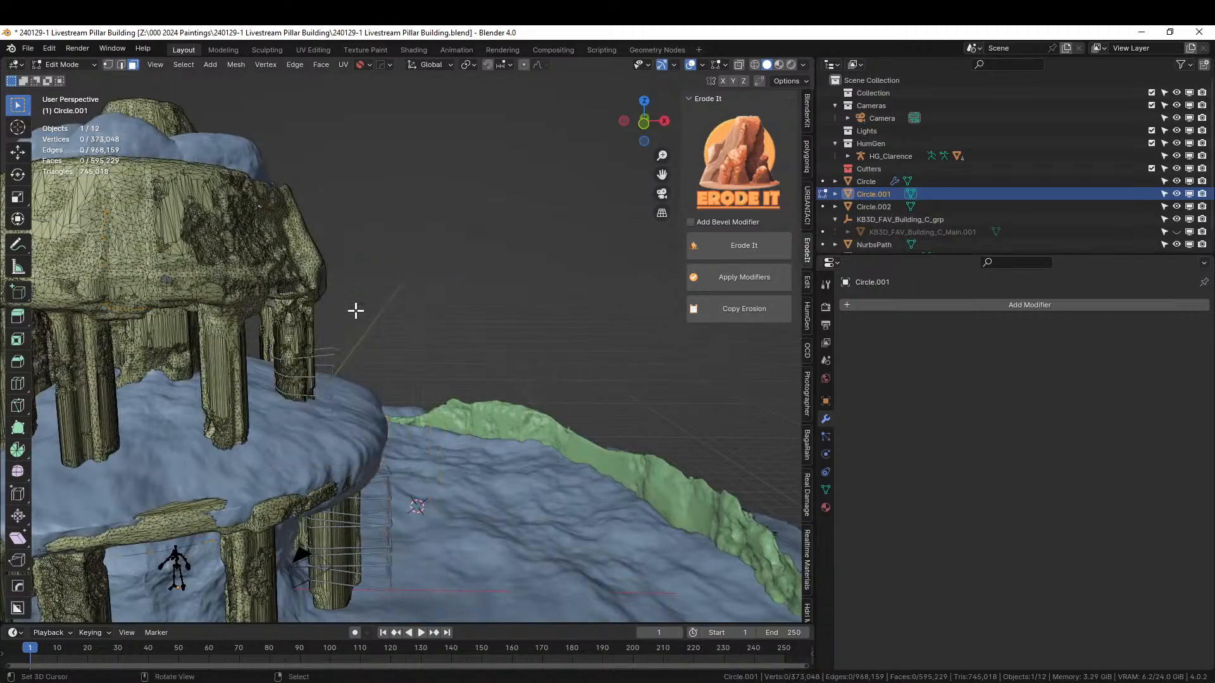
{"action": "key", "text": "Tab"}
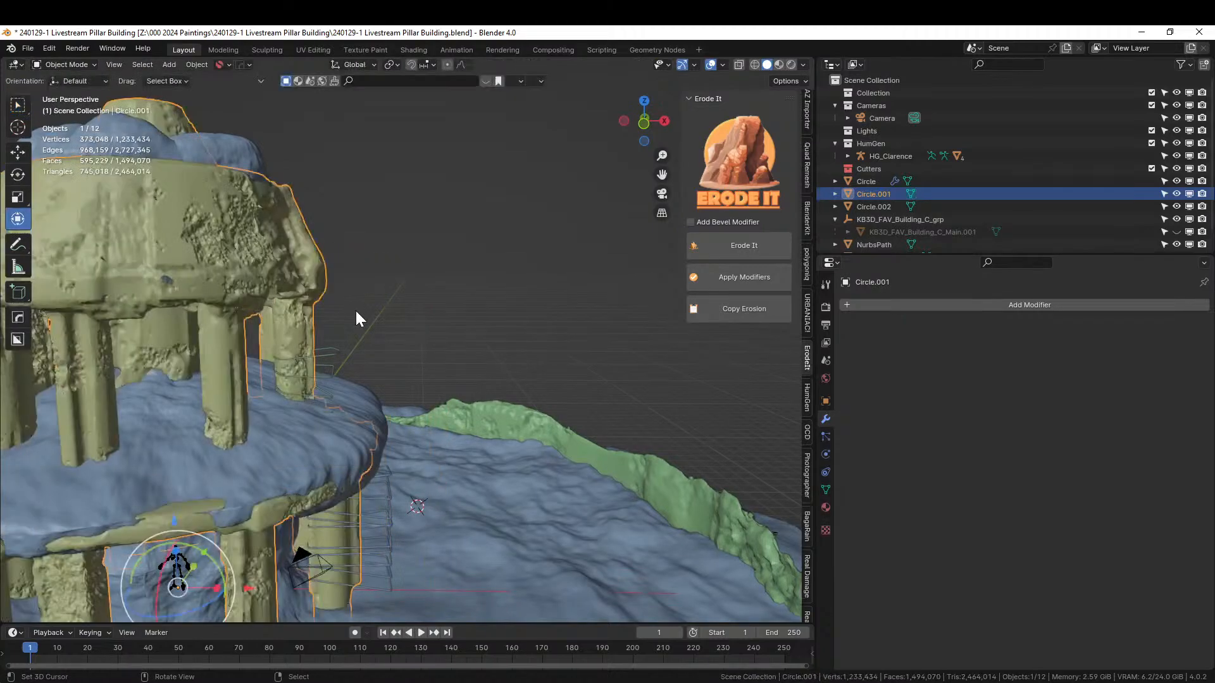
- Unhide the original hut KB3D_FAV_Building_C_Main.001, isolate it in local view and look down onto its plank floor
{"action": "left_click", "coordinate": [1176, 231]}
{"action": "middle_click_drag", "start_coordinate": [424, 347], "coordinate": [358, 338]}
{"action": "scroll", "coordinate": [303, 371], "scroll_direction": "up", "scroll_amount": 4}
{"action": "middle_click_drag", "start_coordinate": [306, 371], "coordinate": [417, 490]}
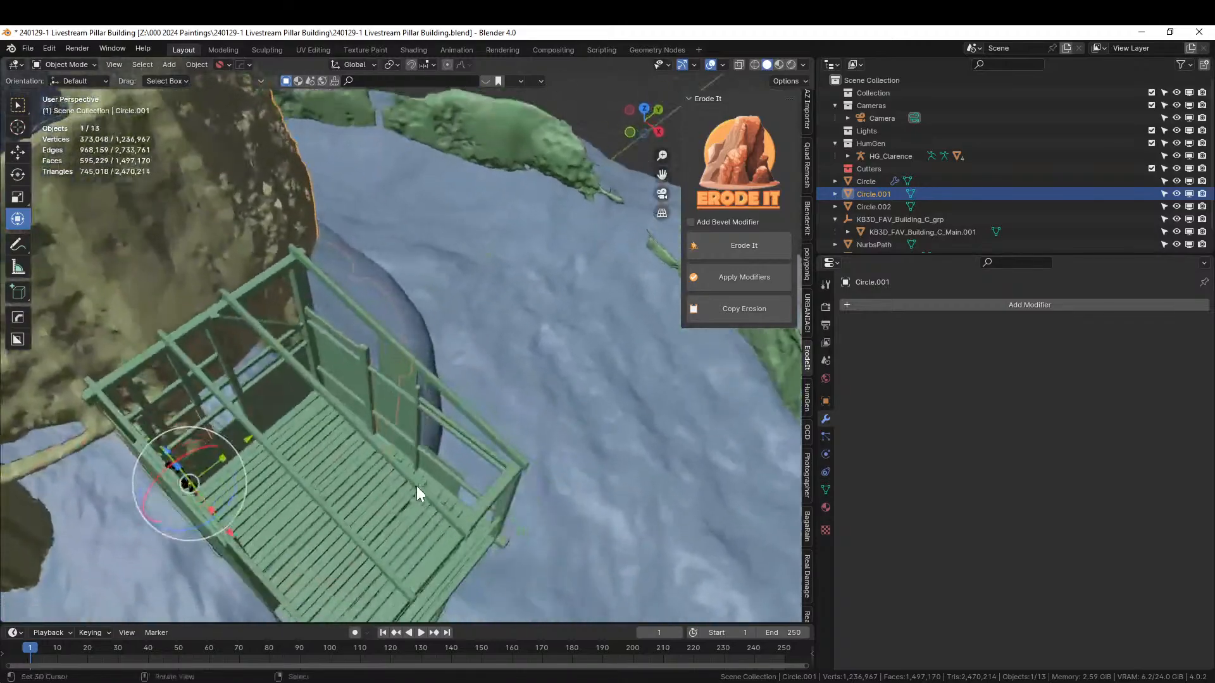
{"action": "left_click", "coordinate": [413, 352]}
{"action": "key", "text": "KP_Divide"}
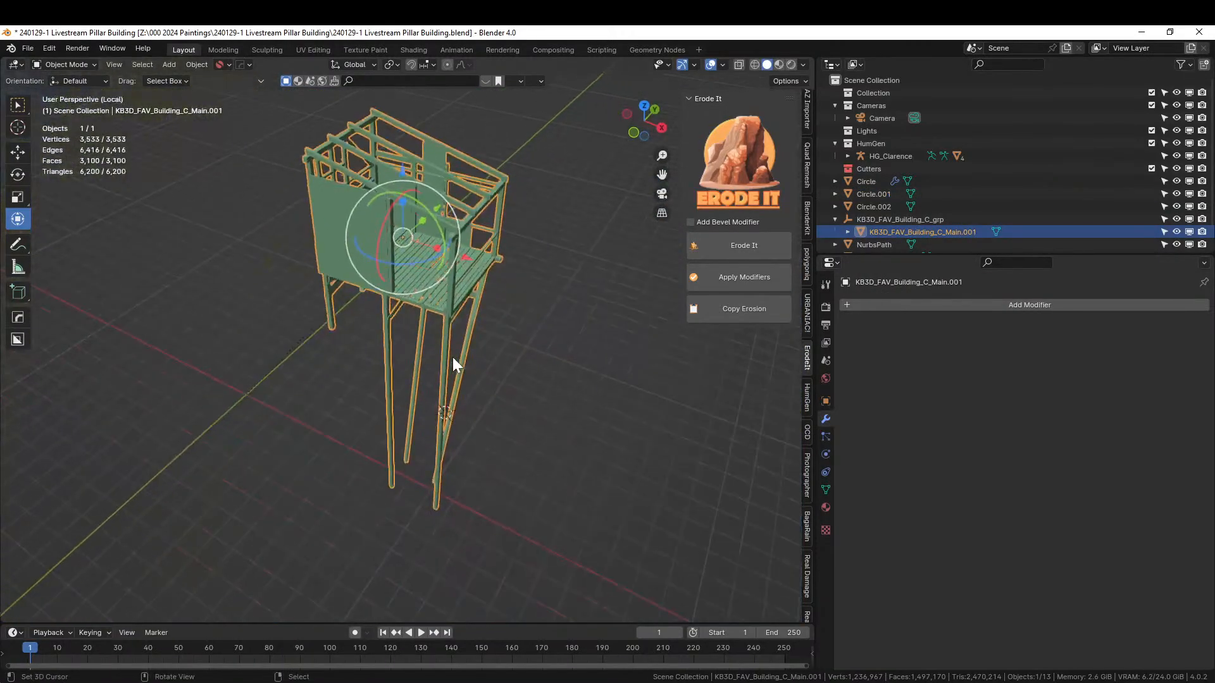
{"action": "middle_click_drag", "start_coordinate": [453, 357], "coordinate": [530, 441]}
{"action": "key", "text": "KP_7"}
{"action": "scroll", "coordinate": [439, 390], "scroll_direction": "up", "scroll_amount": 3}
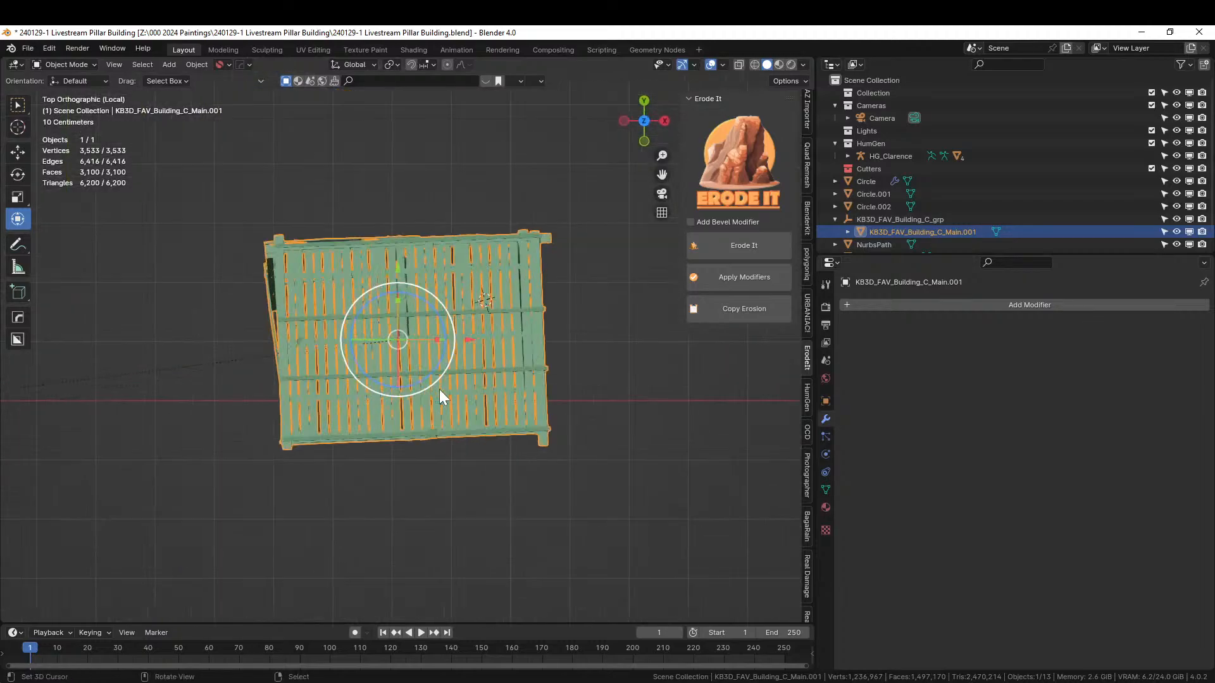
{"action": "middle_click_drag", "start_coordinate": [415, 358], "coordinate": [392, 394]}
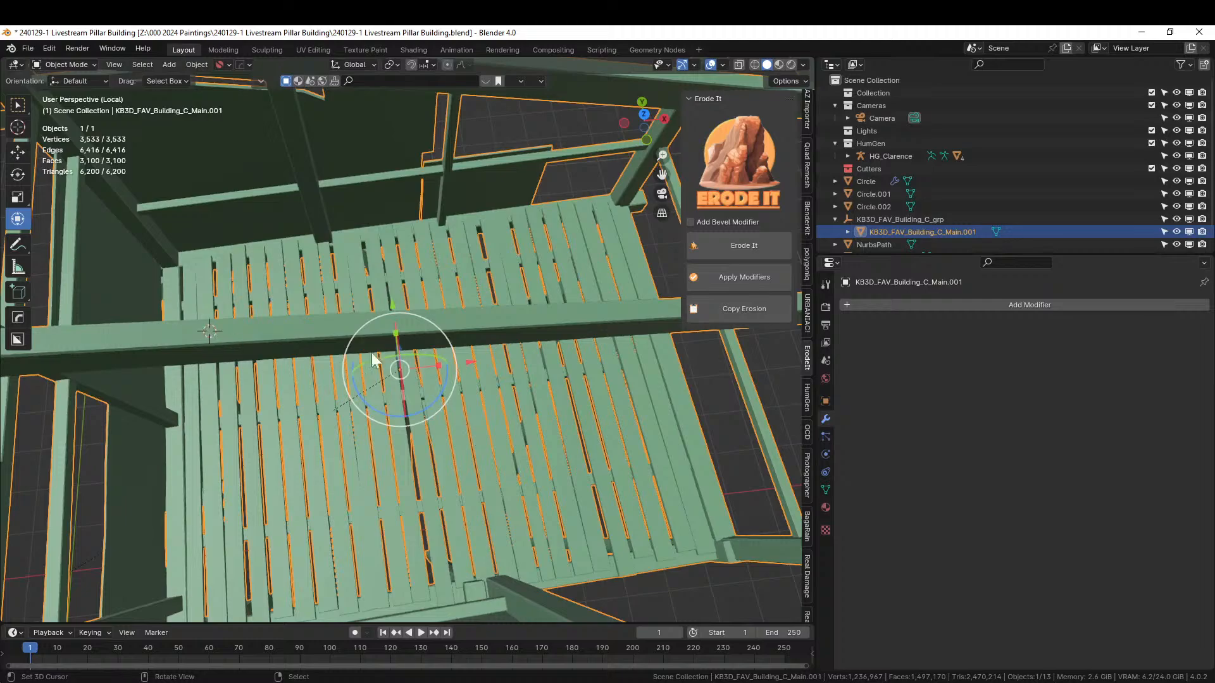
- Add a mesh plane, enlarge it in top view and move it over the hut
{"action": "scroll", "coordinate": [466, 367], "scroll_direction": "down", "scroll_amount": 5}
{"action": "key", "text": "shift+a"}
{"action": "mouse_move", "coordinate": [440, 362]}
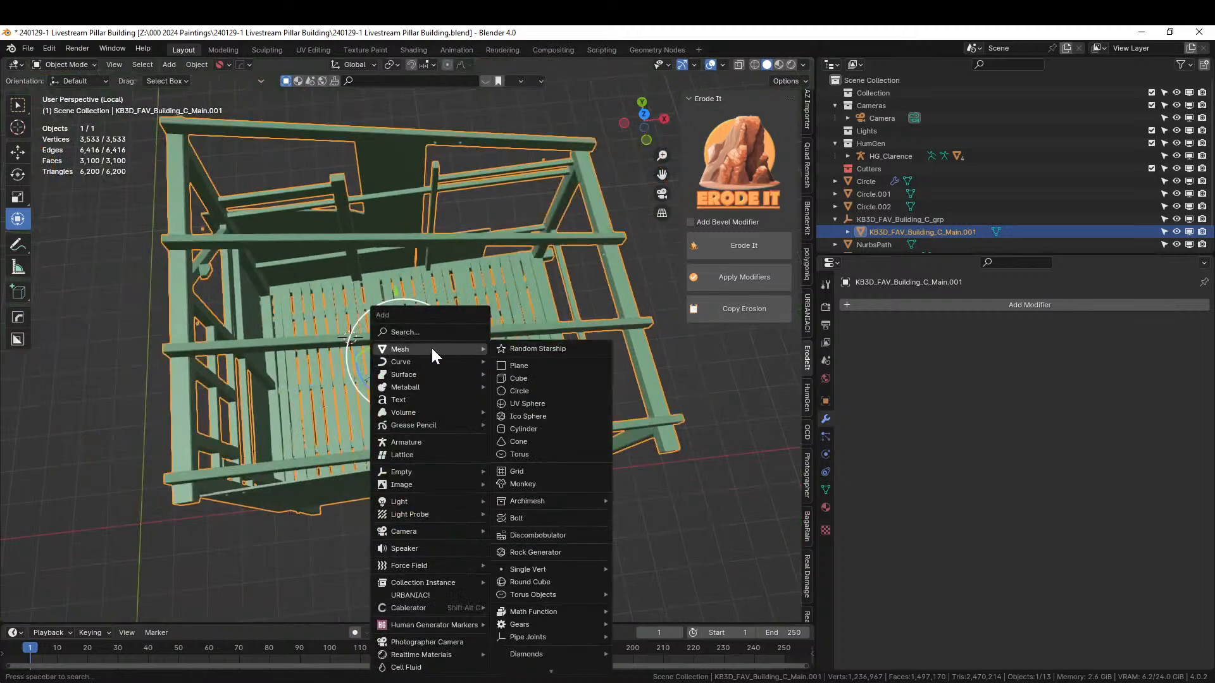
{"action": "left_click", "coordinate": [551, 361]}
{"action": "key", "text": "KP_7"}
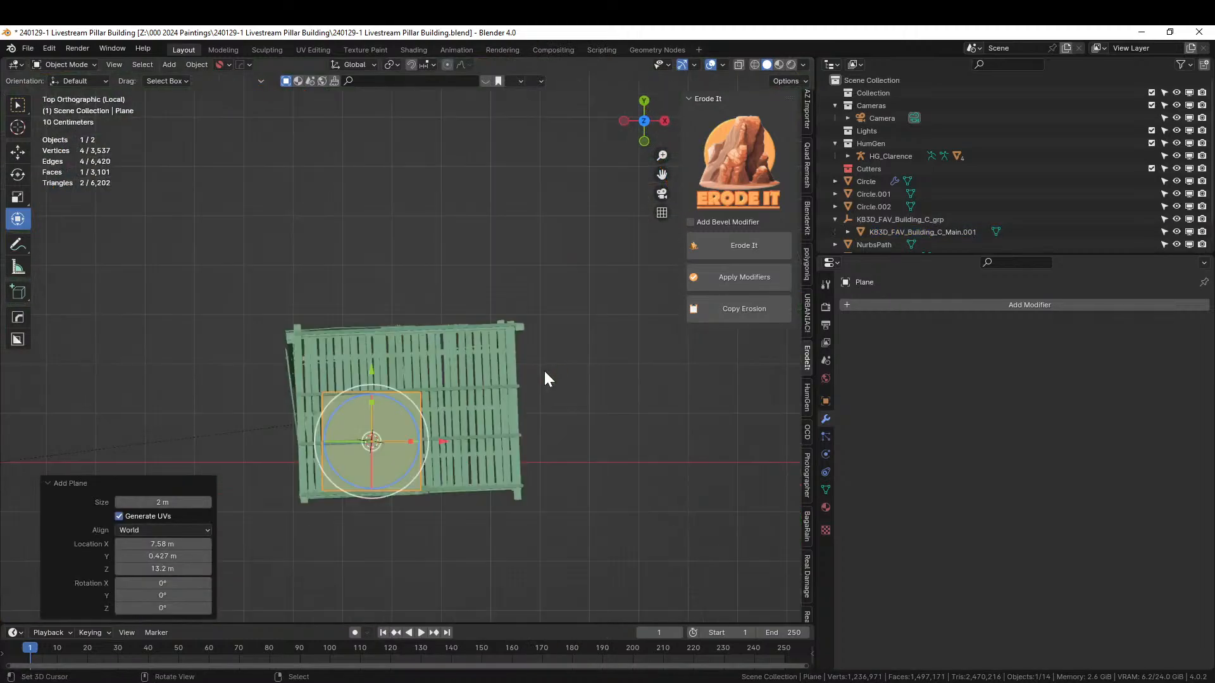
{"action": "key", "text": "s"}
{"action": "left_click", "coordinate": [621, 463]}
{"action": "key", "text": "g"}
{"action": "left_click", "coordinate": [628, 433]}
- Widen the plane along X, enlarge it to overhang the hut, and rotate it about -2° to match the hut's angle
{"action": "key", "text": "s"}
{"action": "key", "text": "x"}
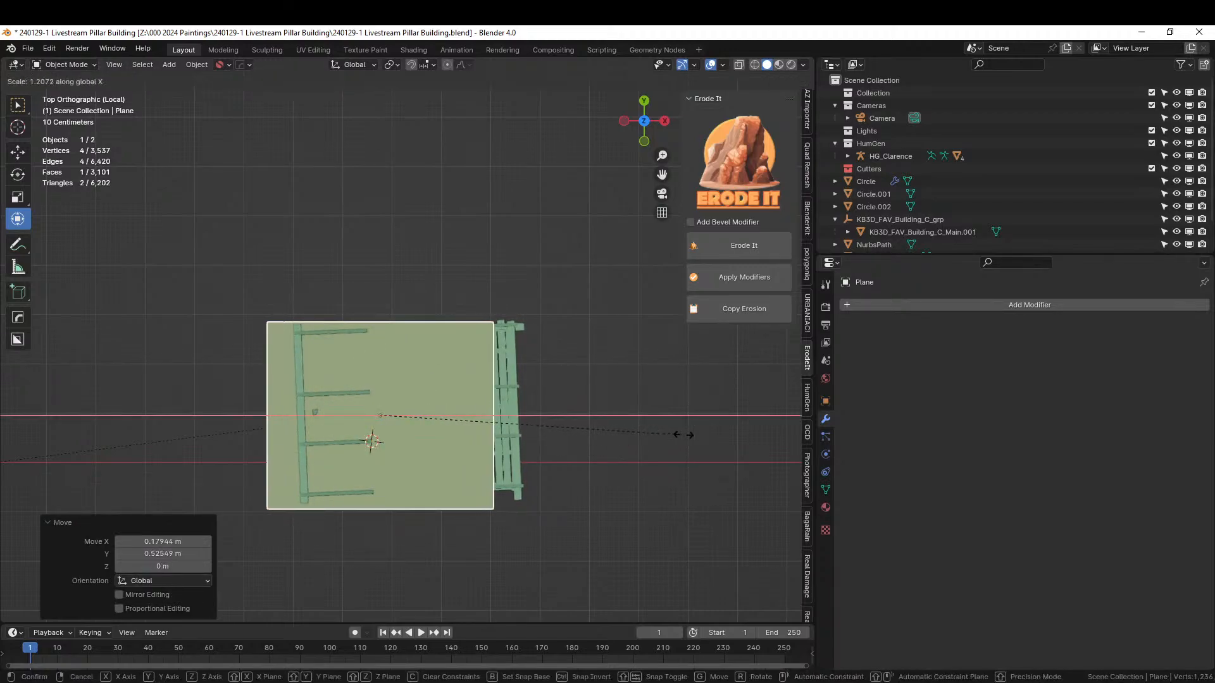
{"action": "left_click", "coordinate": [742, 441]}
{"action": "key", "text": "s"}
{"action": "left_click", "coordinate": [735, 458]}
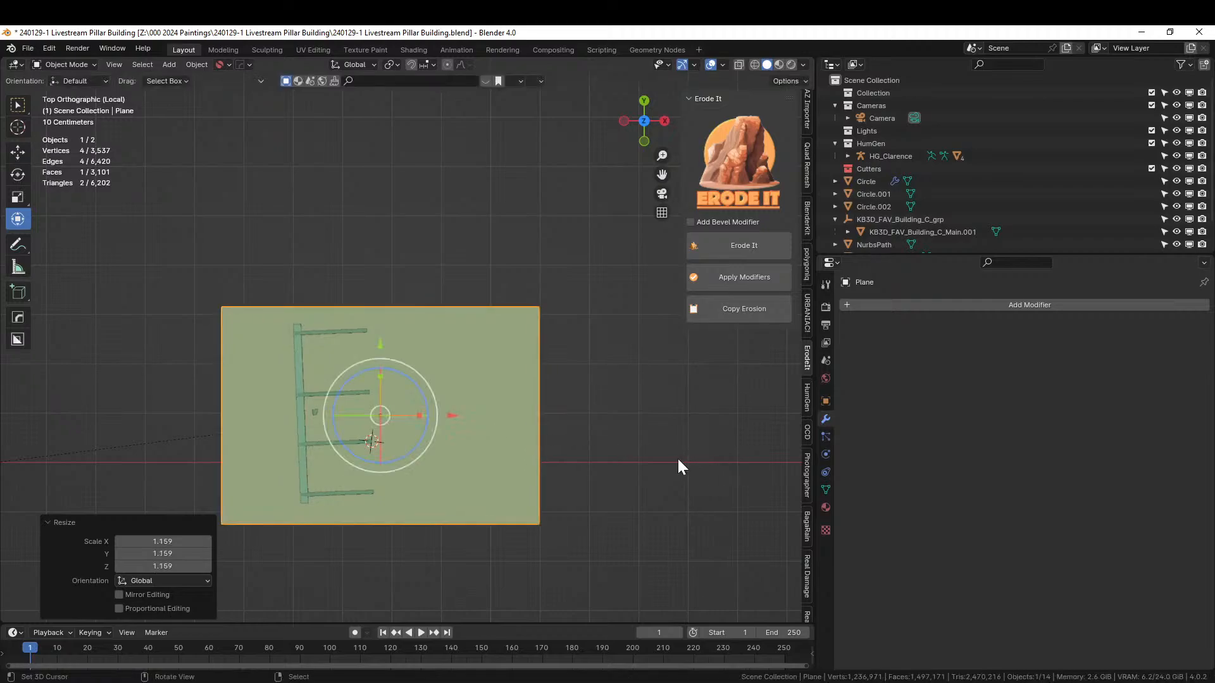
{"action": "key", "text": "g"}
{"action": "left_click", "coordinate": [710, 455]}
{"action": "key", "text": "r"}
{"action": "left_click", "coordinate": [722, 448]}
- Raise the plane about 0.49 m along Z above the hut's roof beams and stretch it about 1.22 times along Y
{"action": "middle_click_drag", "start_coordinate": [720, 444], "coordinate": [646, 504]}
{"action": "scroll", "coordinate": [608, 461], "scroll_direction": "down", "scroll_amount": 2}
{"action": "key", "text": "g"}
{"action": "key", "text": "z"}
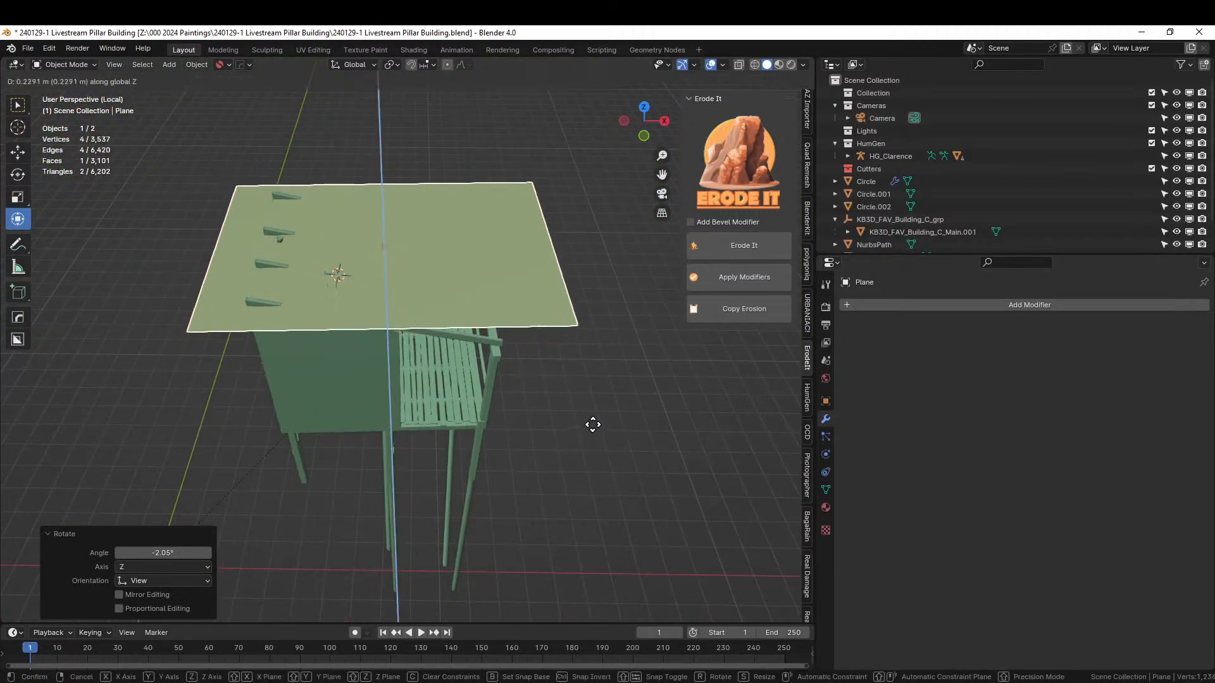
{"action": "left_click", "coordinate": [595, 416]}
{"action": "middle_click_drag", "start_coordinate": [607, 414], "coordinate": [534, 461]}
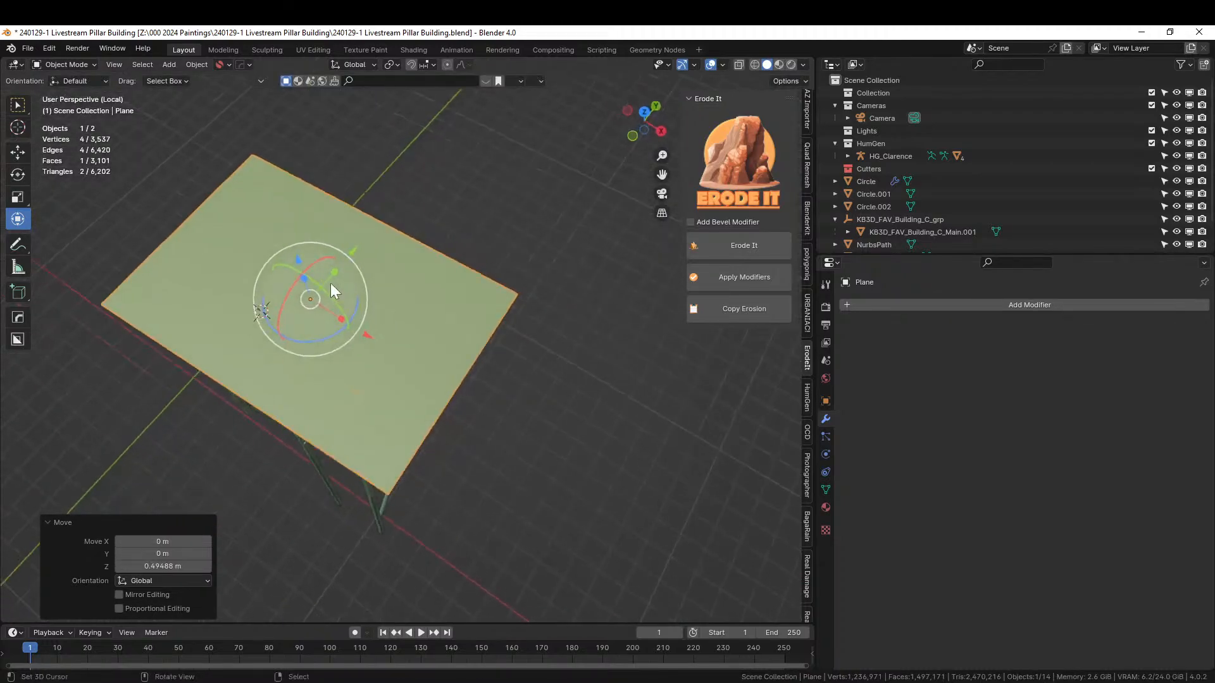
{"action": "left_click_drag", "start_coordinate": [335, 272], "coordinate": [342, 265]}
{"action": "middle_click_drag", "start_coordinate": [438, 297], "coordinate": [446, 371]}
- Apply the plane's rotation and scale, and subdivide its face with 50 cuts
{"action": "key", "text": "ctrl+a"}
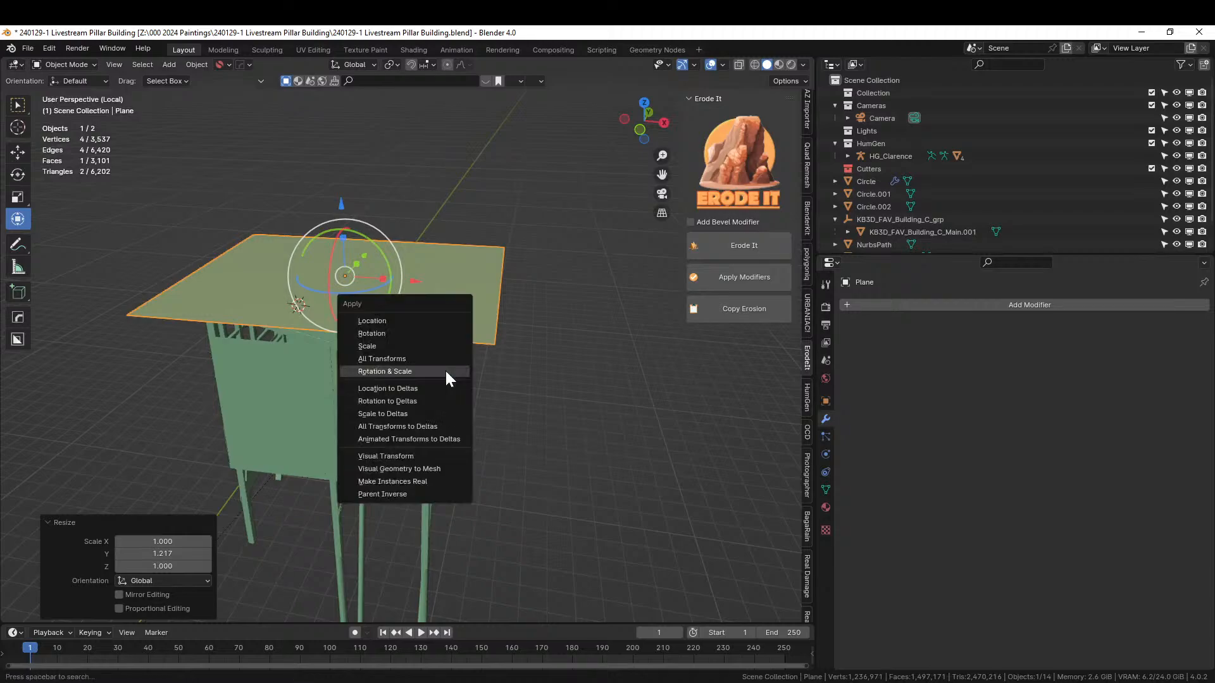
{"action": "left_click", "coordinate": [446, 371]}
{"action": "key", "text": "Tab"}
{"action": "right_click", "coordinate": [377, 330]}
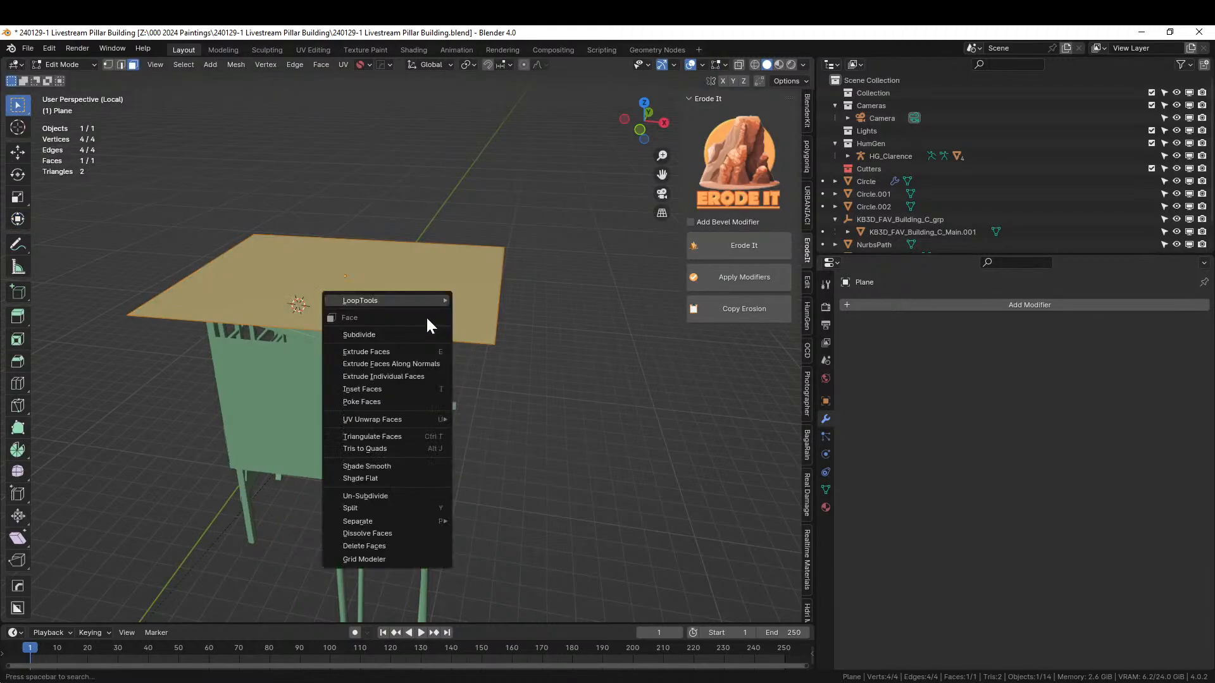
{"action": "left_click", "coordinate": [375, 335]}
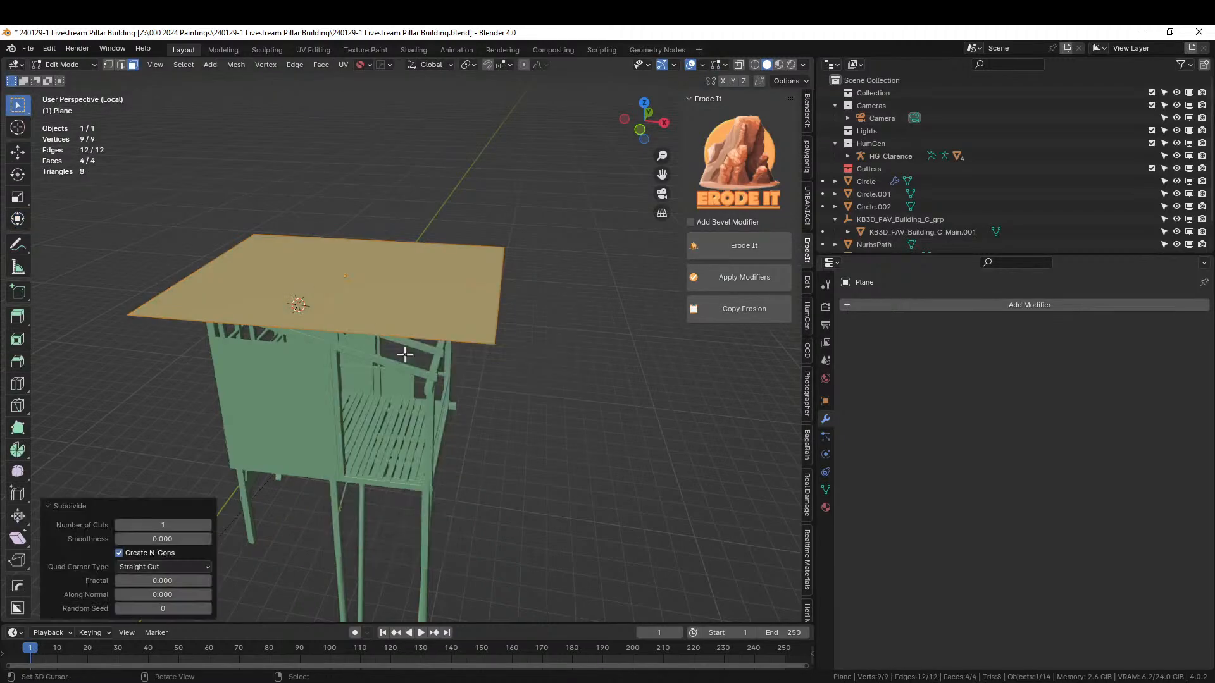
{"action": "left_click", "coordinate": [143, 525]}
{"action": "type", "text": "25"}
{"action": "key", "text": "Return"}
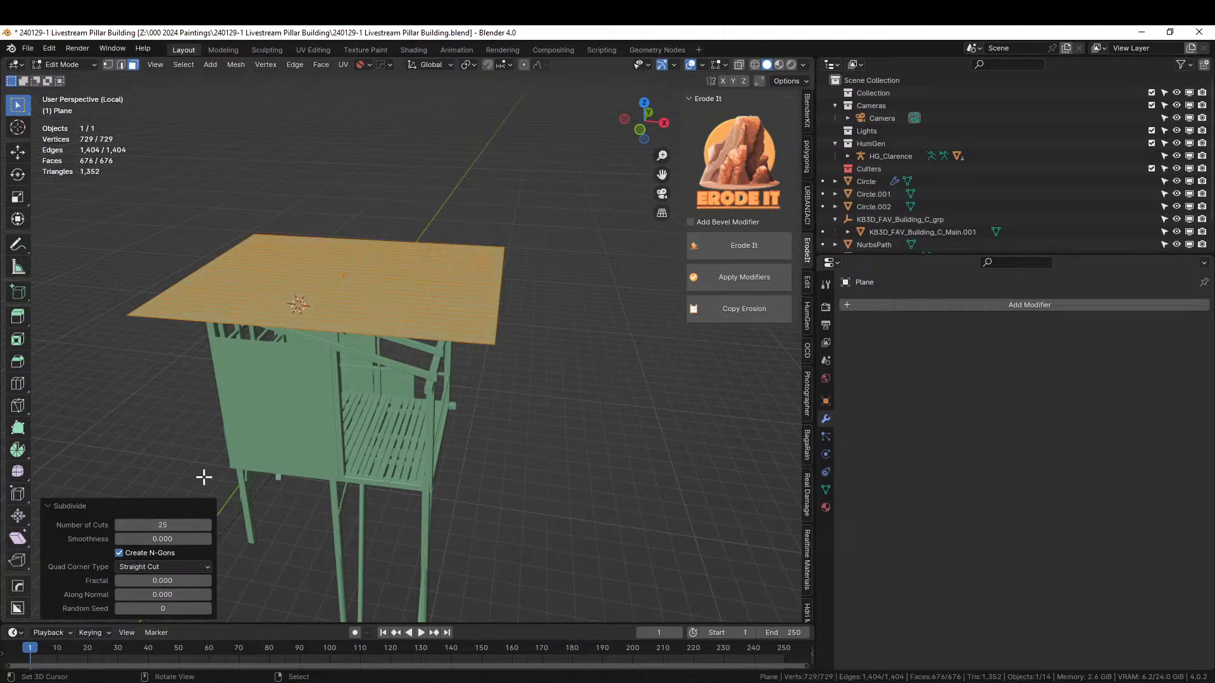
{"action": "left_click", "coordinate": [162, 525]}
{"action": "type", "text": "50"}
{"action": "key", "text": "Return"}
{"action": "key", "text": "Tab"}
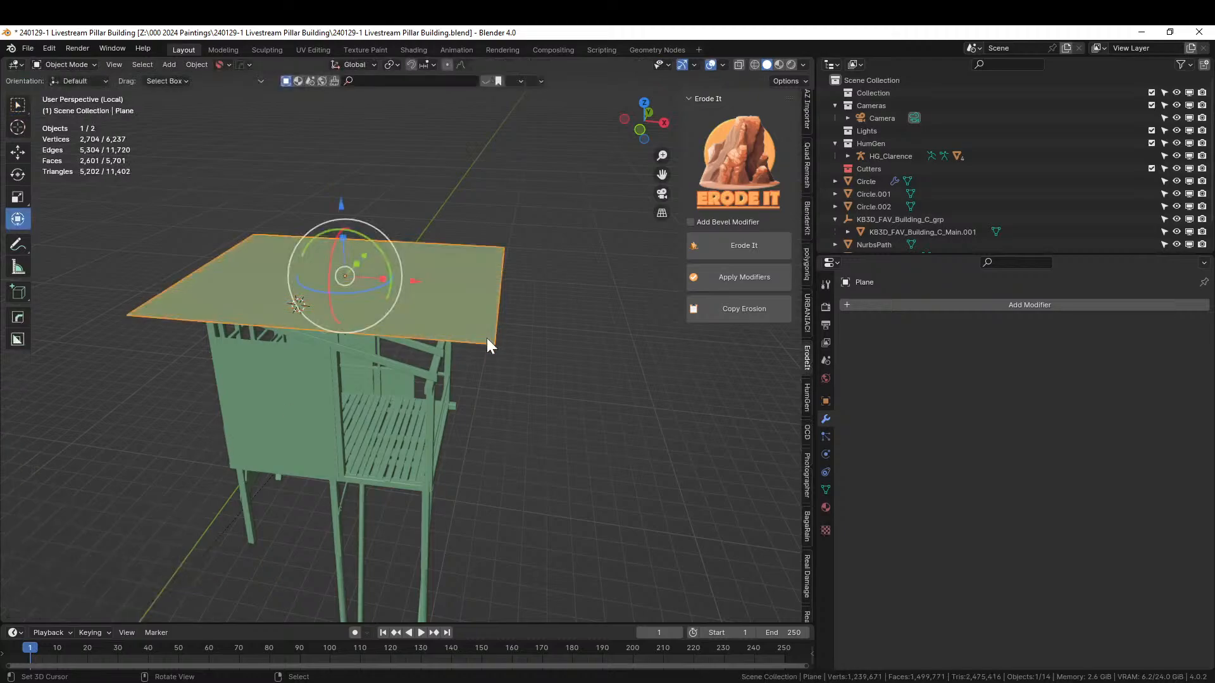
- Save the file and make the hut a Simply Cloth collision object with a friction of 77
{"action": "scroll", "coordinate": [445, 370], "scroll_direction": "up", "scroll_amount": 2}
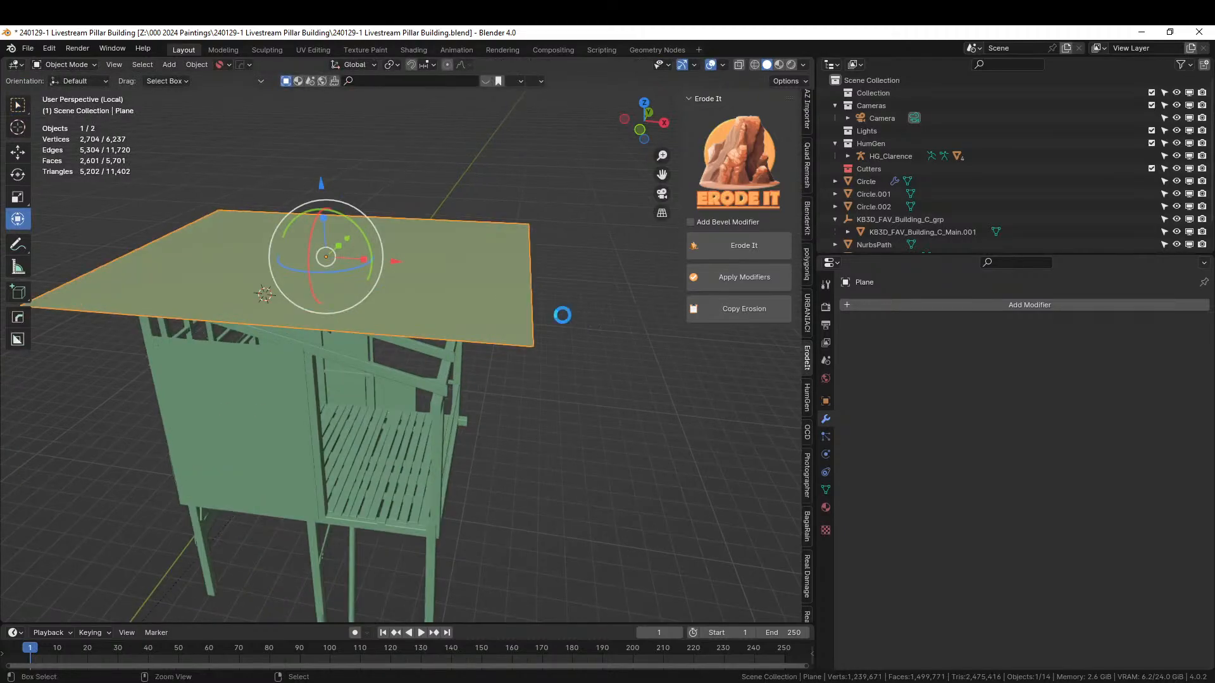
{"action": "scroll", "coordinate": [791, 501], "scroll_direction": "down", "scroll_amount": 4}
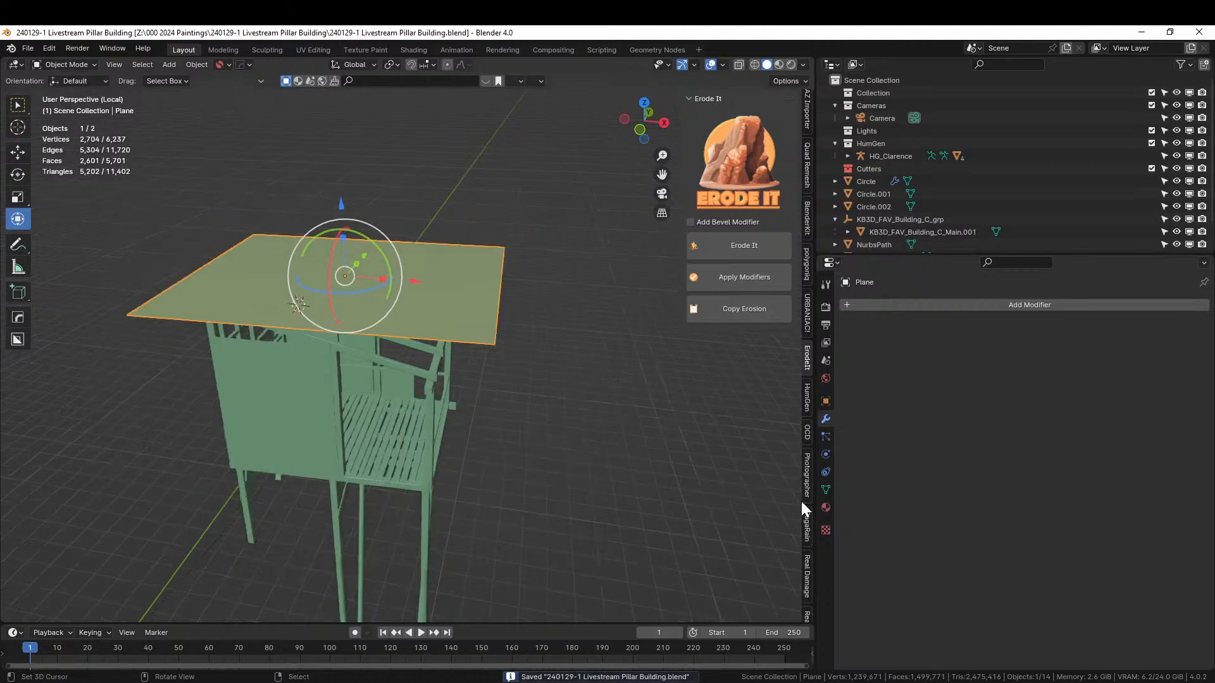
{"action": "scroll", "coordinate": [810, 503], "scroll_direction": "down", "scroll_amount": 5}
{"action": "scroll", "coordinate": [810, 506], "scroll_direction": "down", "scroll_amount": 6}
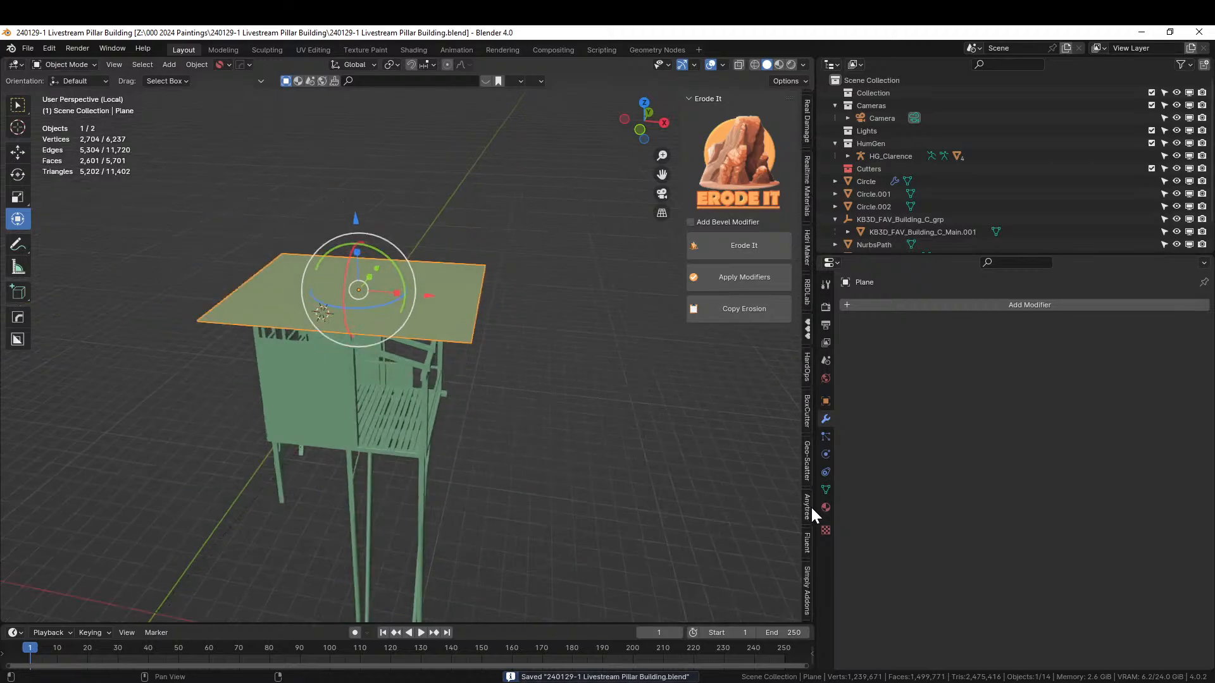
{"action": "left_click", "coordinate": [805, 471]}
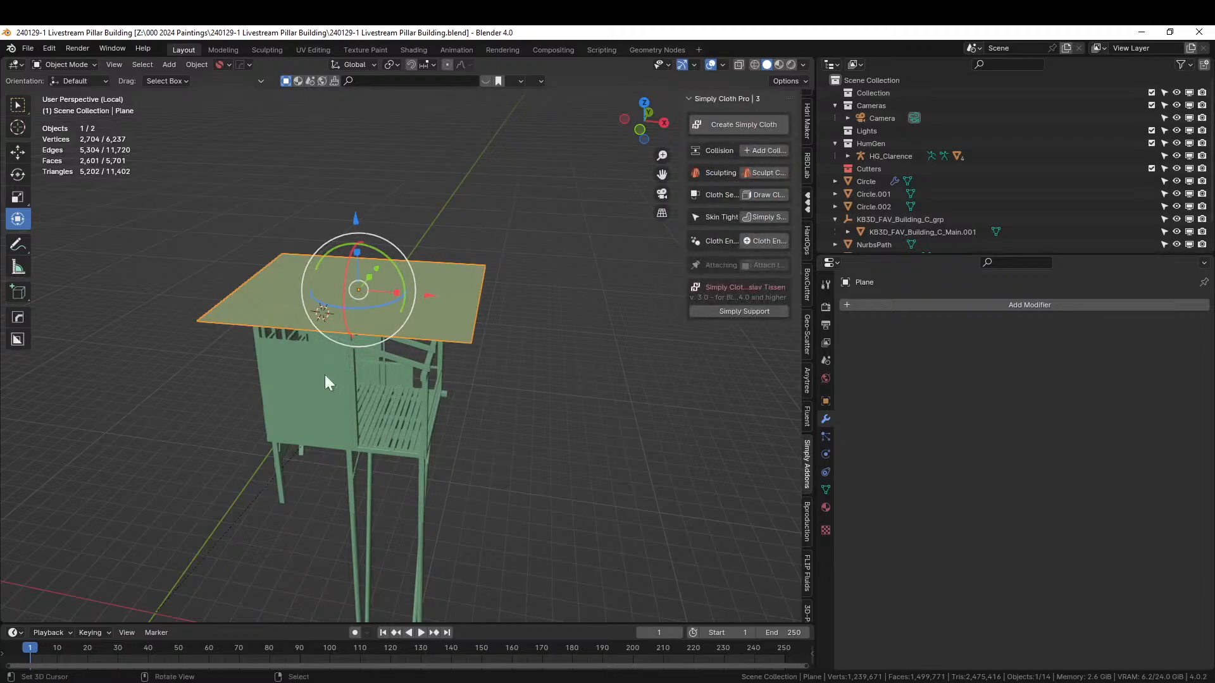
{"action": "left_click", "coordinate": [259, 417]}
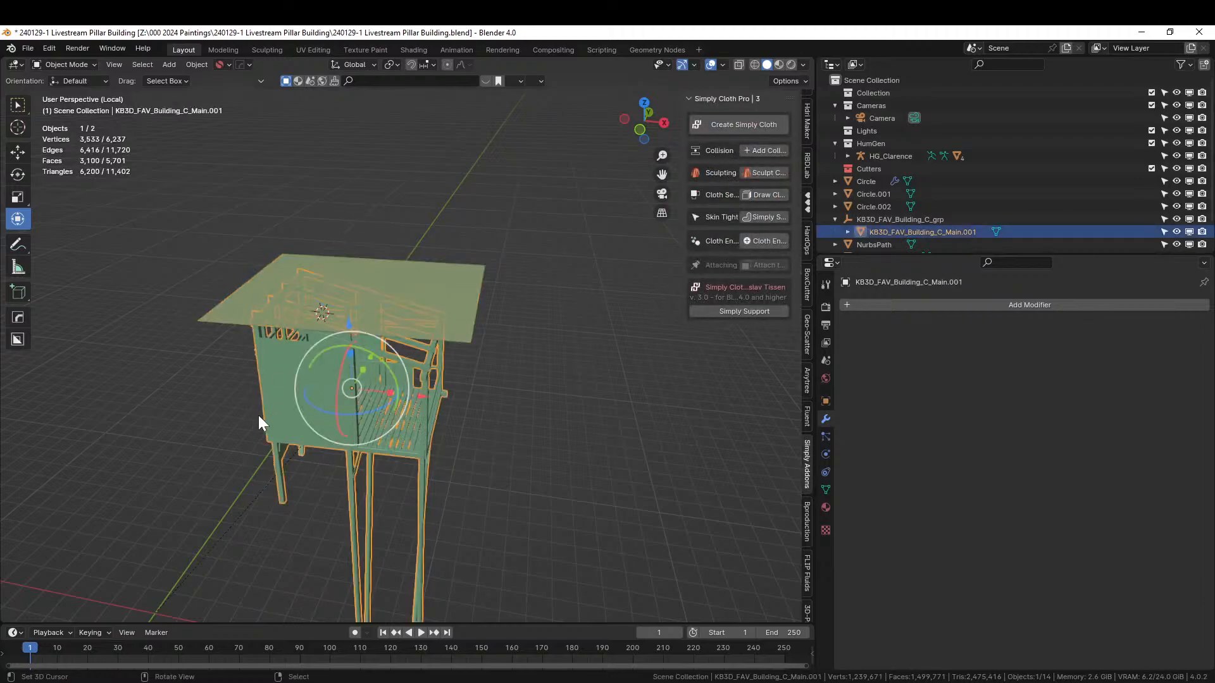
{"action": "left_click", "coordinate": [763, 151]}
{"action": "left_click_drag", "start_coordinate": [694, 167], "coordinate": [746, 167]}
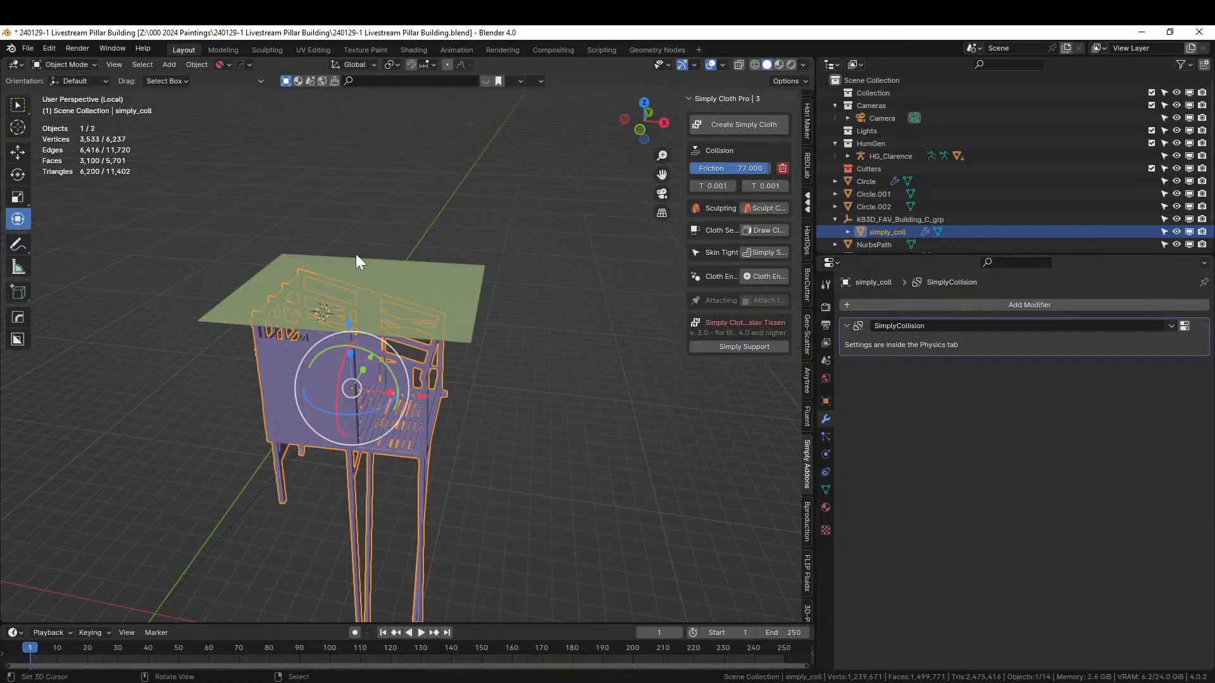
- Turn the plane into a Simply Cloth with the Leather preset and save the file
{"action": "left_click", "coordinate": [255, 292]}
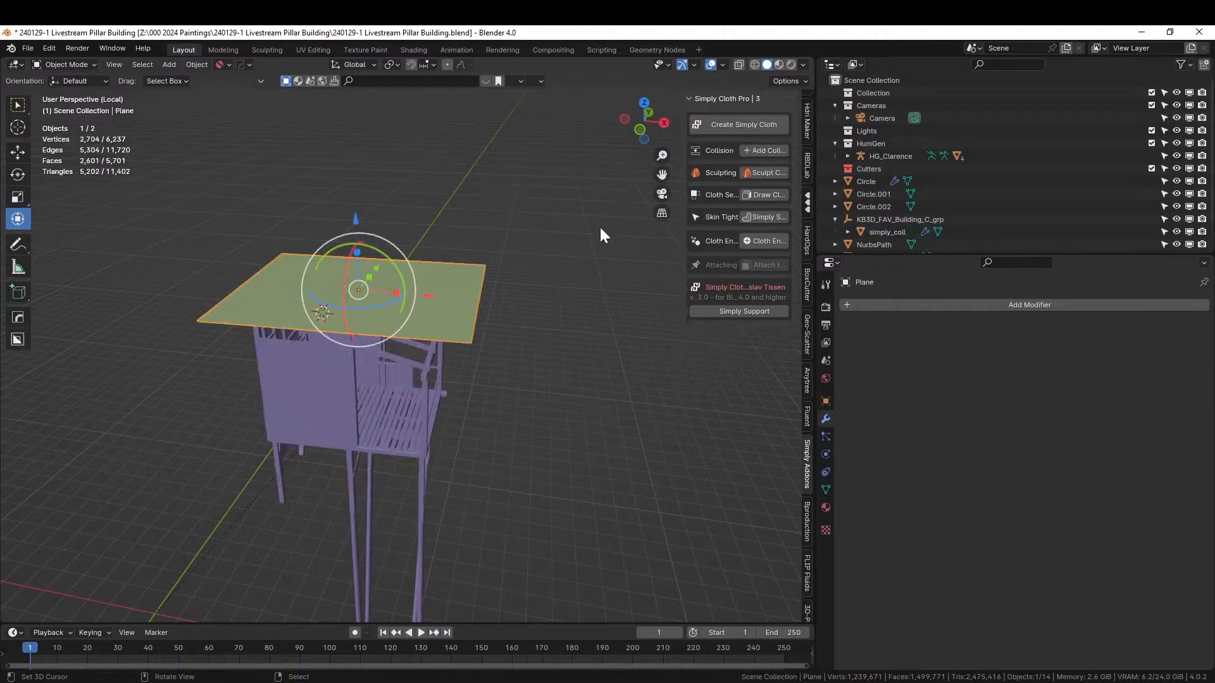
{"action": "left_click", "coordinate": [742, 124]}
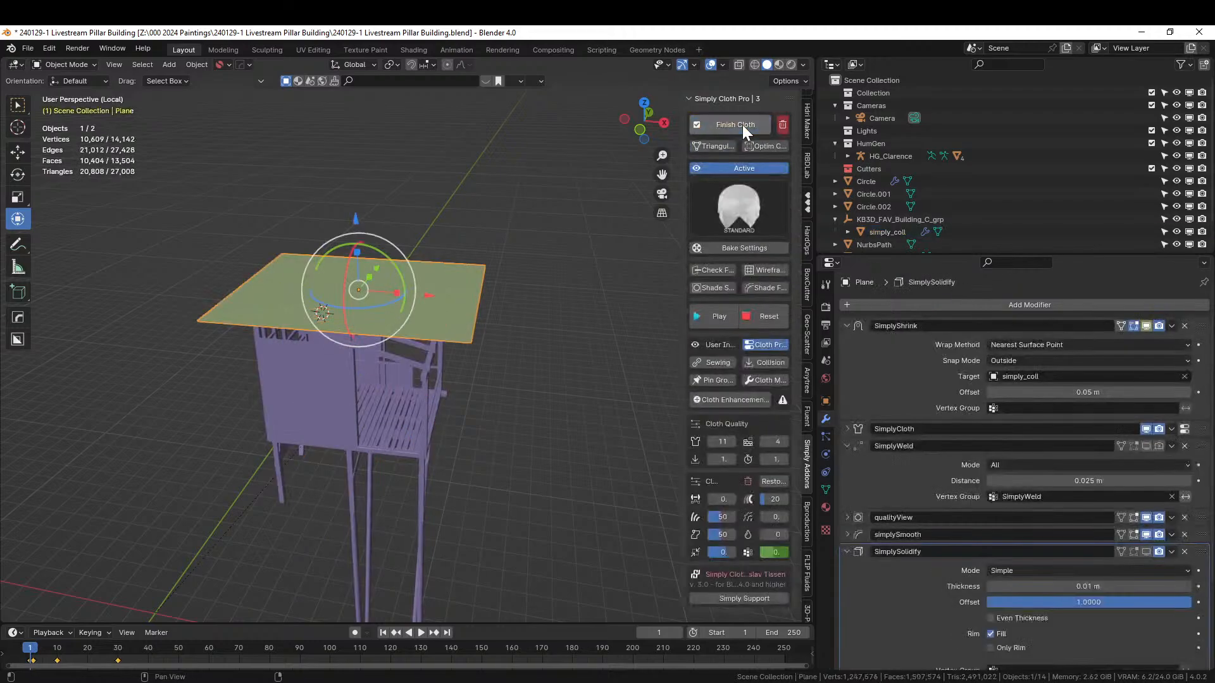
{"action": "left_click", "coordinate": [740, 200]}
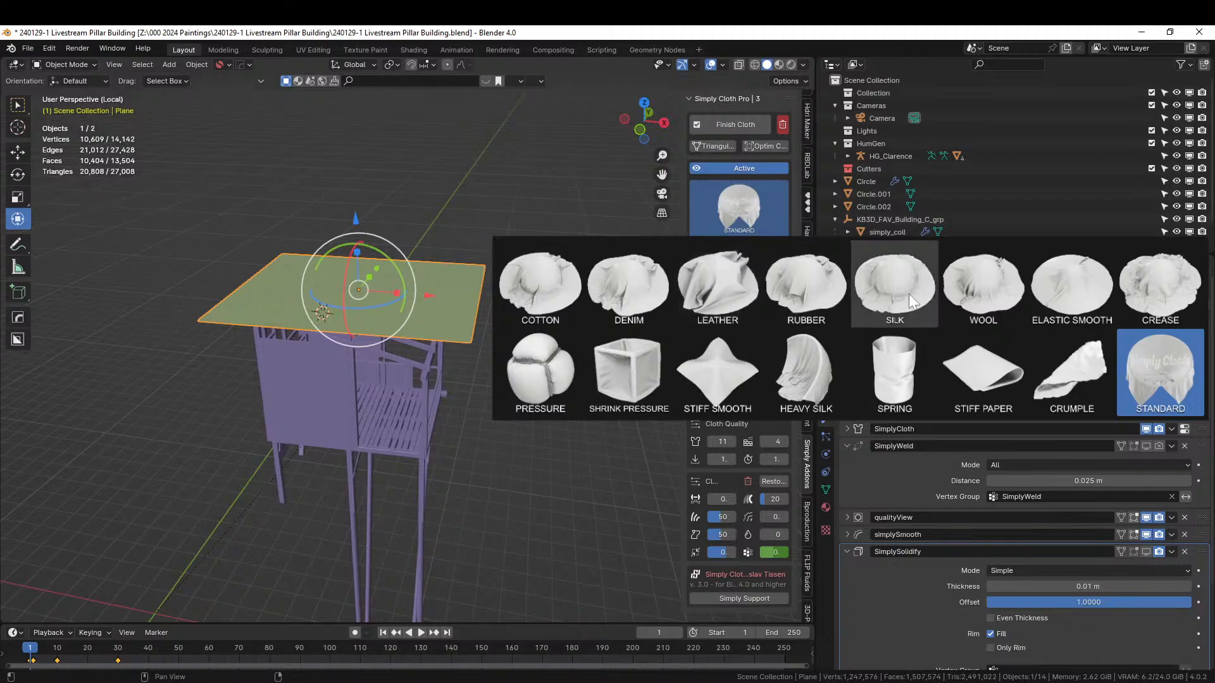
{"action": "left_click", "coordinate": [724, 284]}
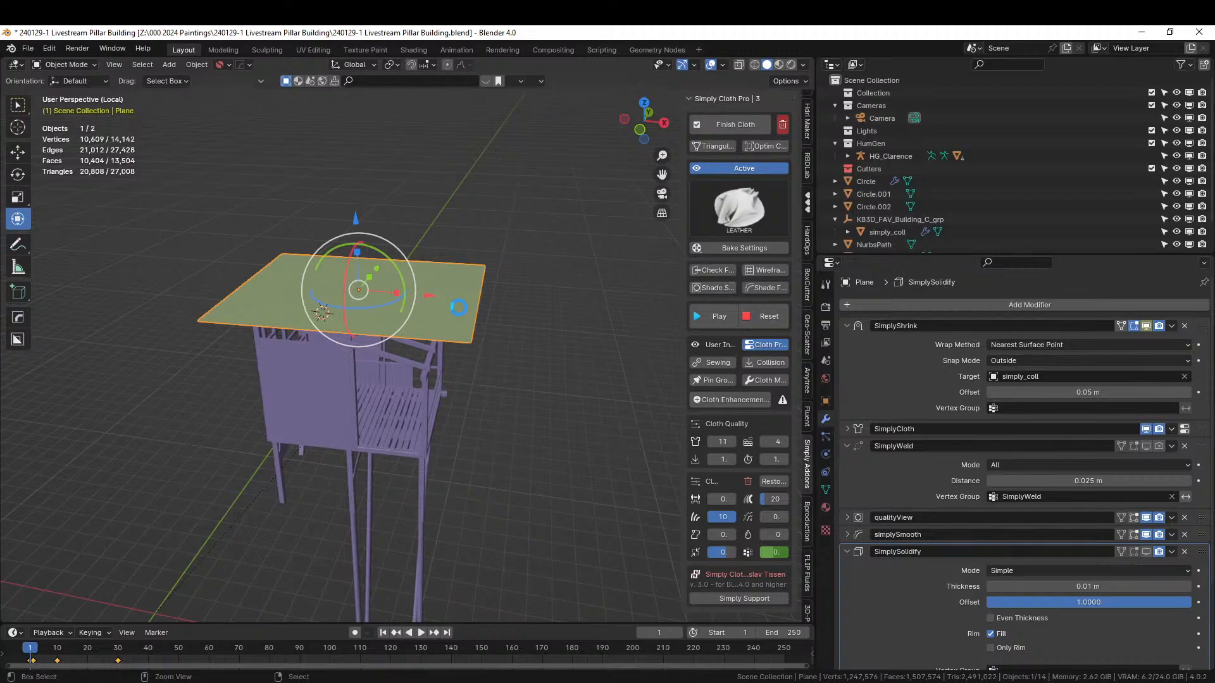
{"action": "key", "text": "ctrl+s"}
- Run the leather cloth simulation to test how the plane drapes over the roof beams, and reset it
{"action": "scroll", "coordinate": [519, 317], "scroll_direction": "up", "scroll_amount": 4}
{"action": "middle_click_drag", "start_coordinate": [519, 339], "coordinate": [534, 329]}
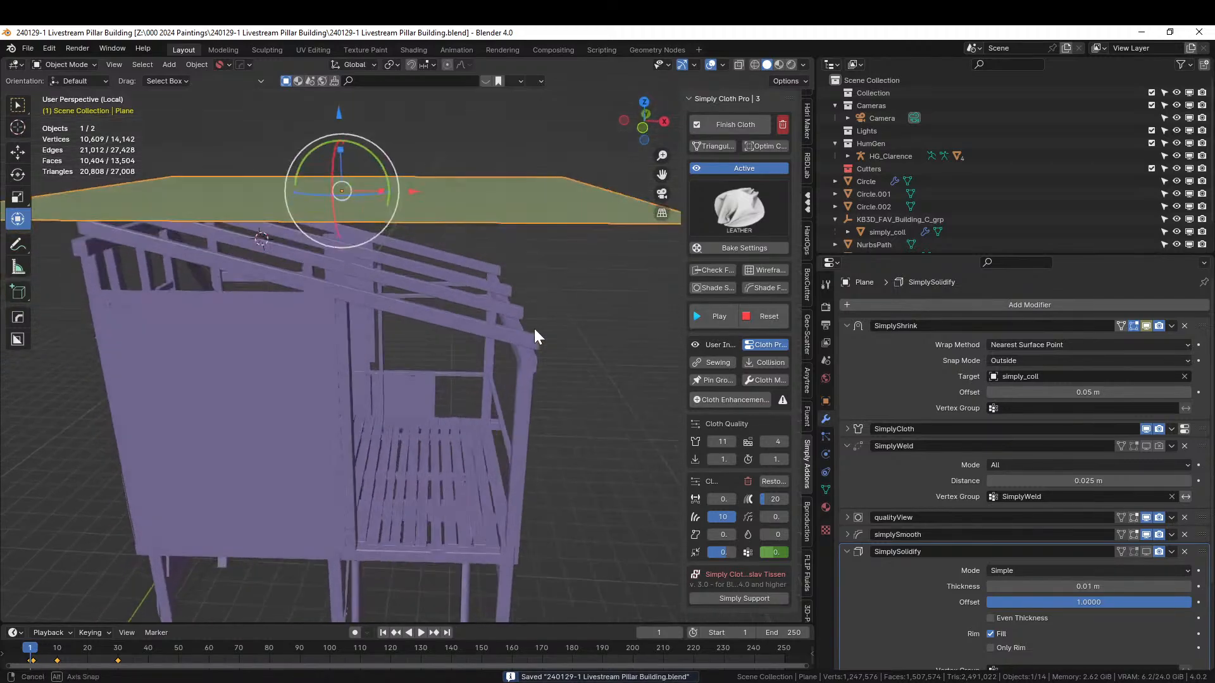
{"action": "middle_click_drag", "start_coordinate": [488, 388], "coordinate": [458, 451]}
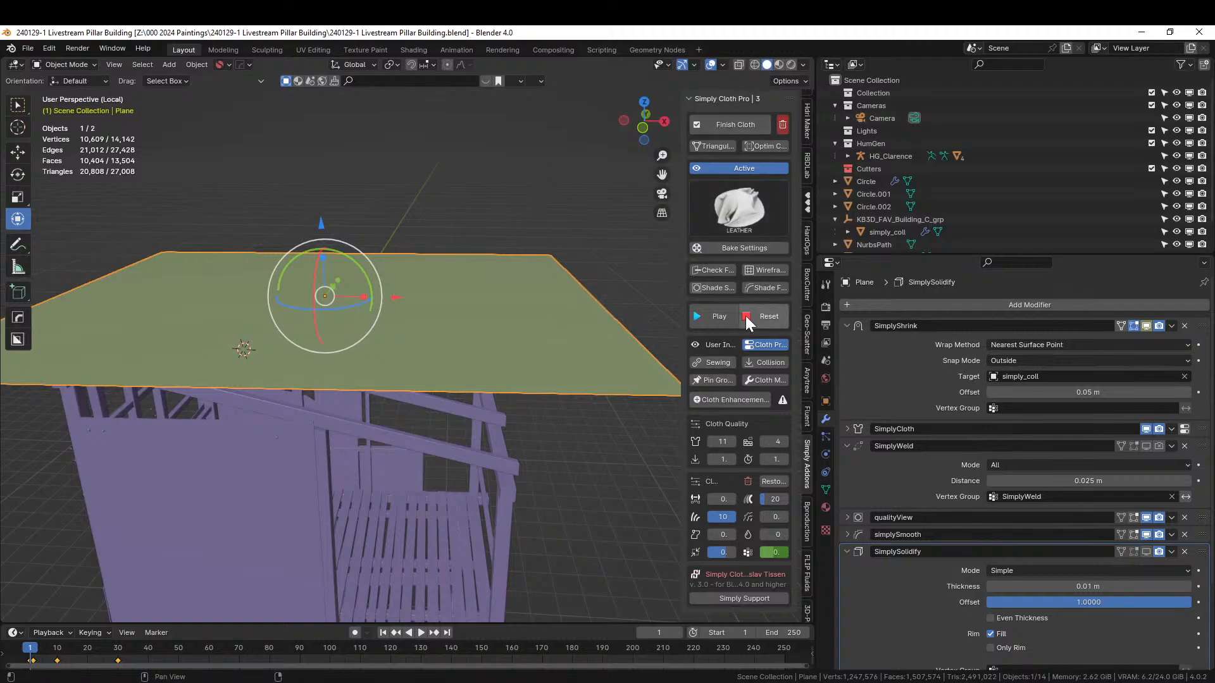
{"action": "left_click", "coordinate": [714, 310]}
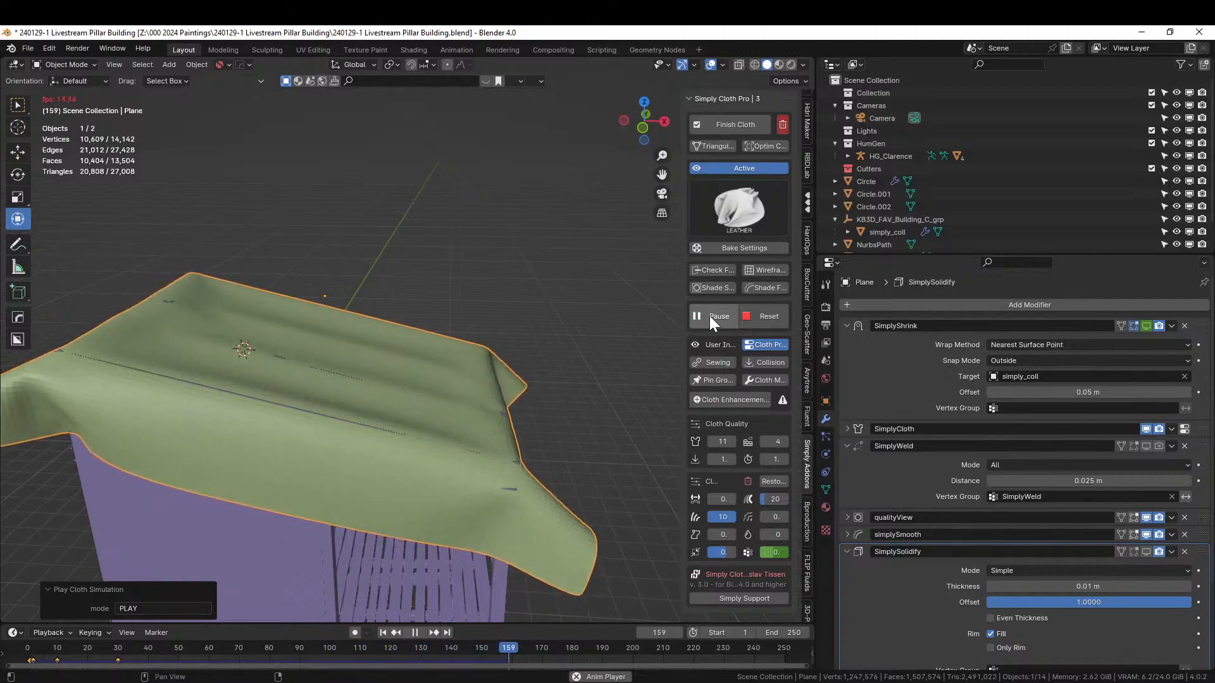
{"action": "left_click", "coordinate": [709, 316]}
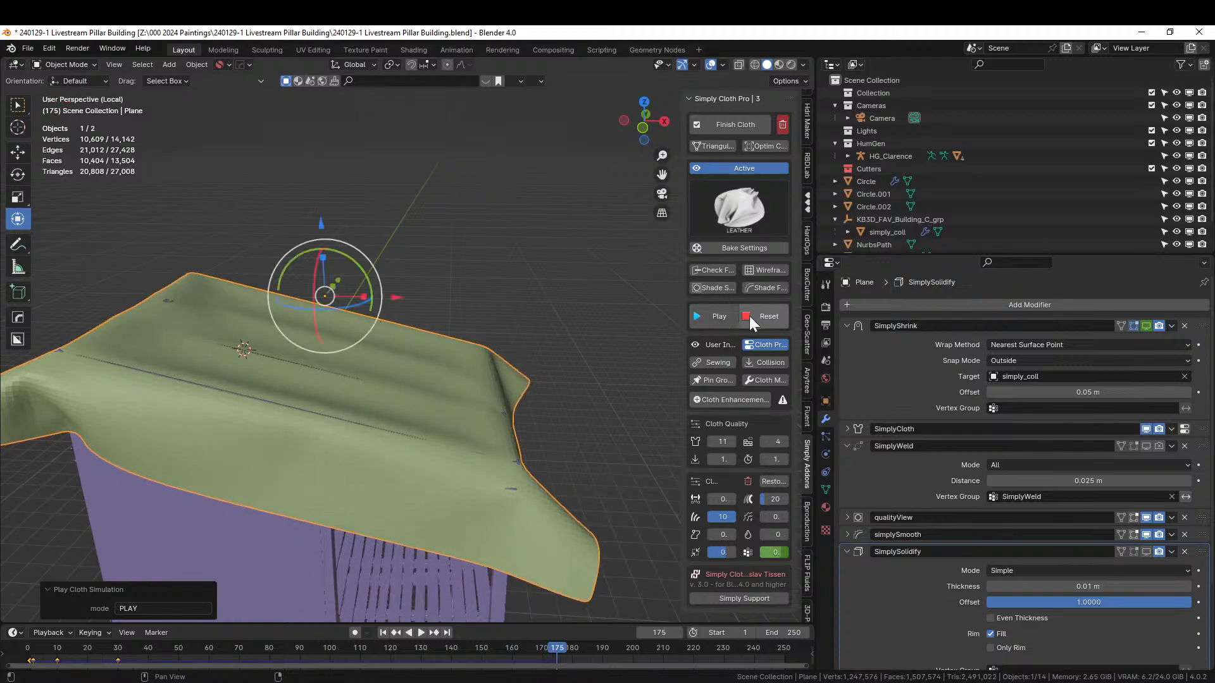
{"action": "left_click", "coordinate": [750, 316]}
- Switch the cloth to the Wool preset, raise Folds to about 41, and simulate the drape over the hut
{"action": "left_click", "coordinate": [754, 206]}
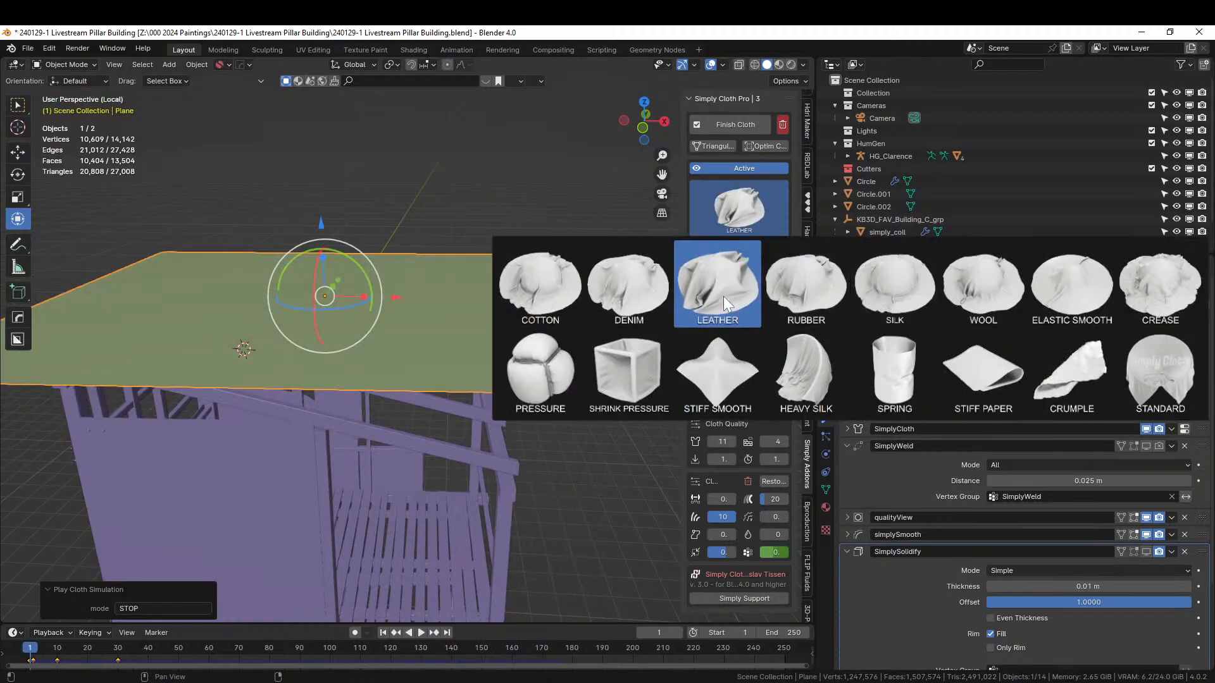
{"action": "left_click", "coordinate": [994, 286]}
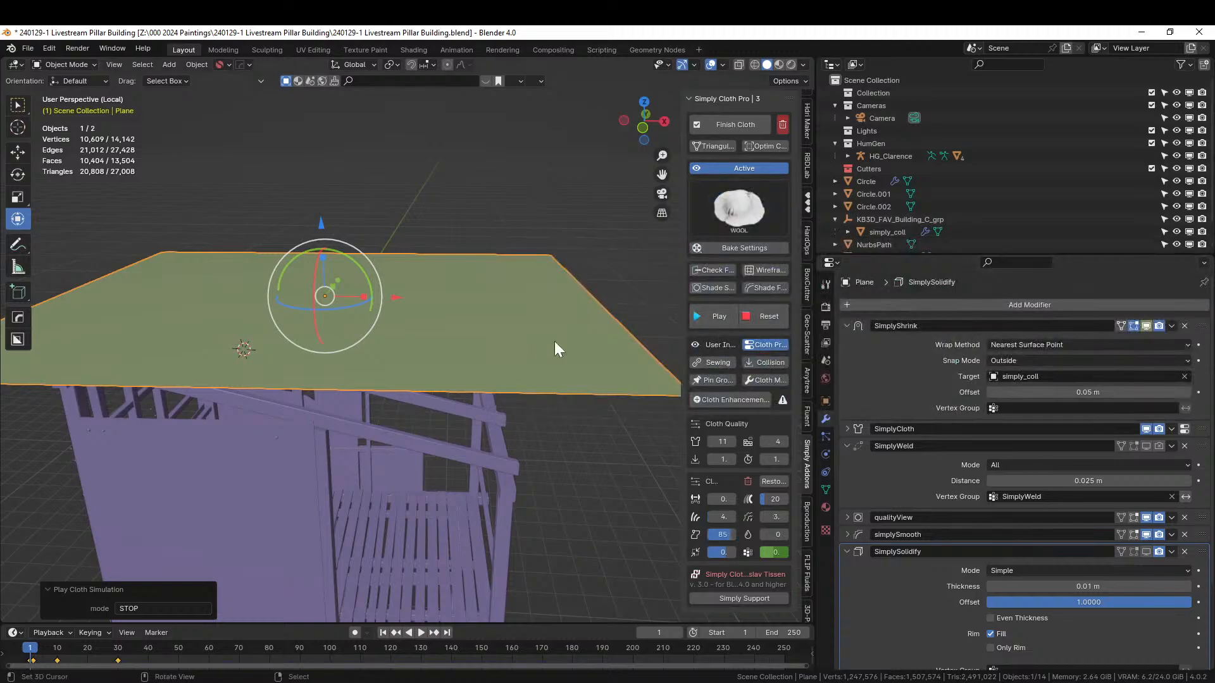
{"action": "left_click_drag", "start_coordinate": [683, 389], "coordinate": [595, 391]}
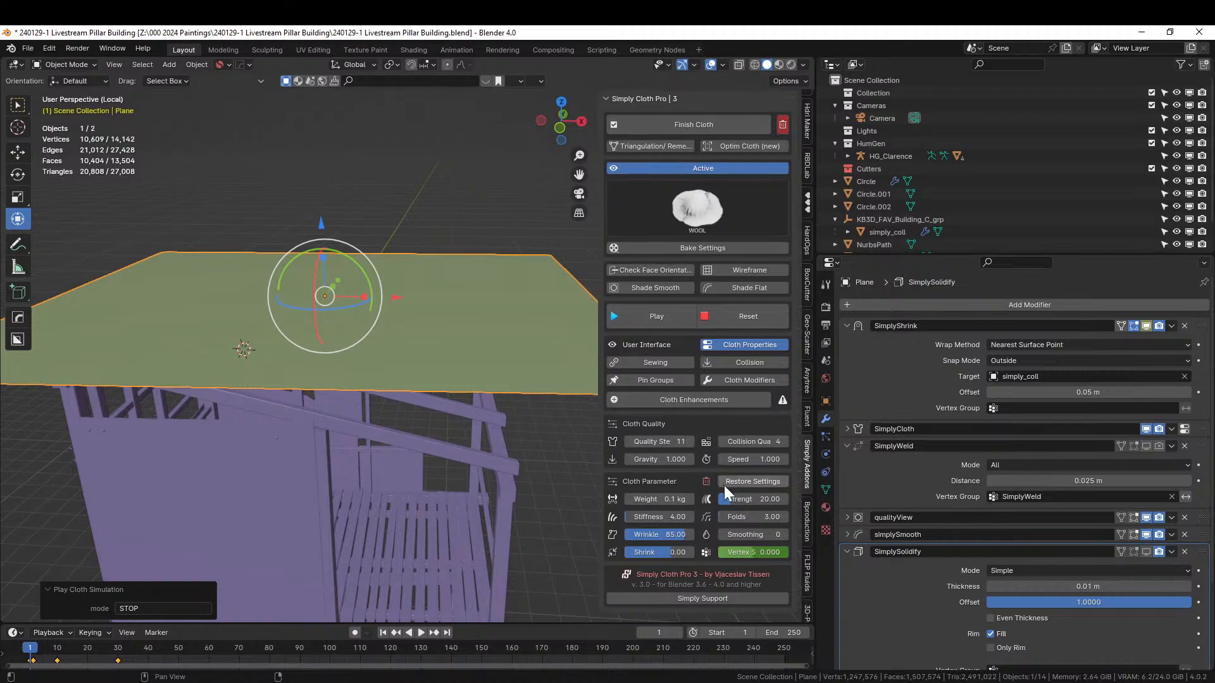
{"action": "left_click_drag", "start_coordinate": [727, 517], "coordinate": [753, 517]}
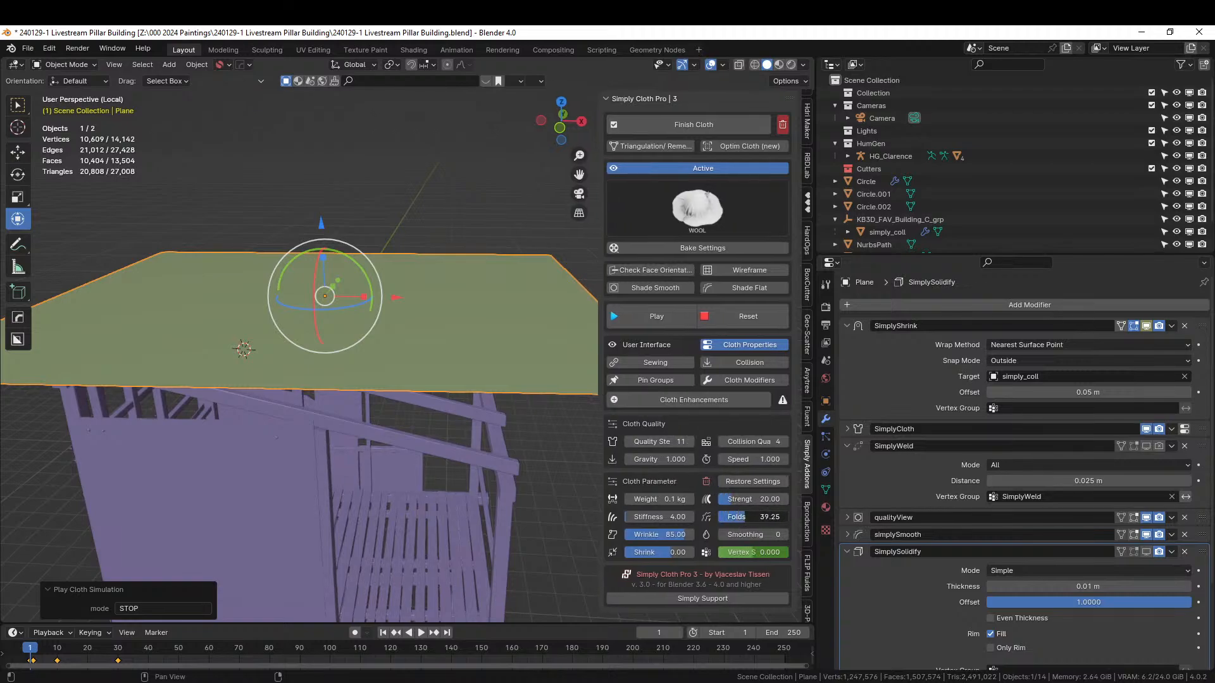
{"action": "left_click", "coordinate": [662, 317]}
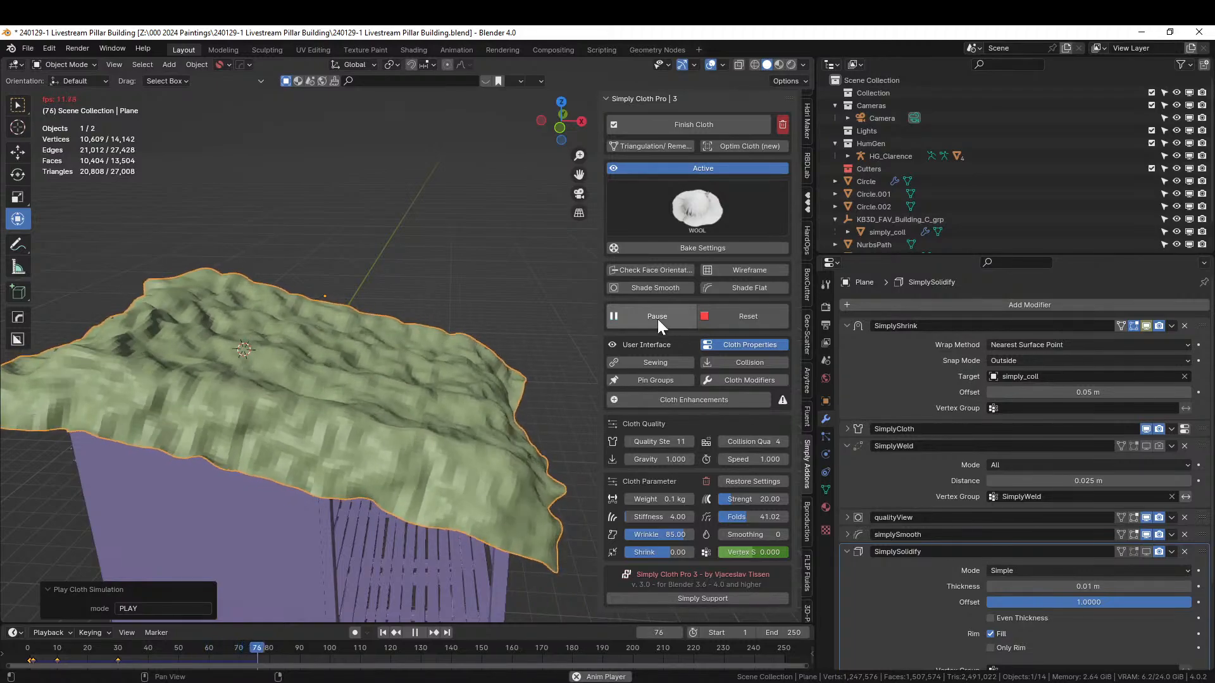
{"action": "left_click", "coordinate": [649, 315]}
- Lower the cloth's Folds to about 15.4, reset the simulation and run it again until the cloth drapes over the roof
{"action": "middle_click_drag", "start_coordinate": [481, 373], "coordinate": [323, 422]}
{"action": "left_click_drag", "start_coordinate": [743, 515], "coordinate": [726, 515]}
{"action": "left_click", "coordinate": [740, 319]}
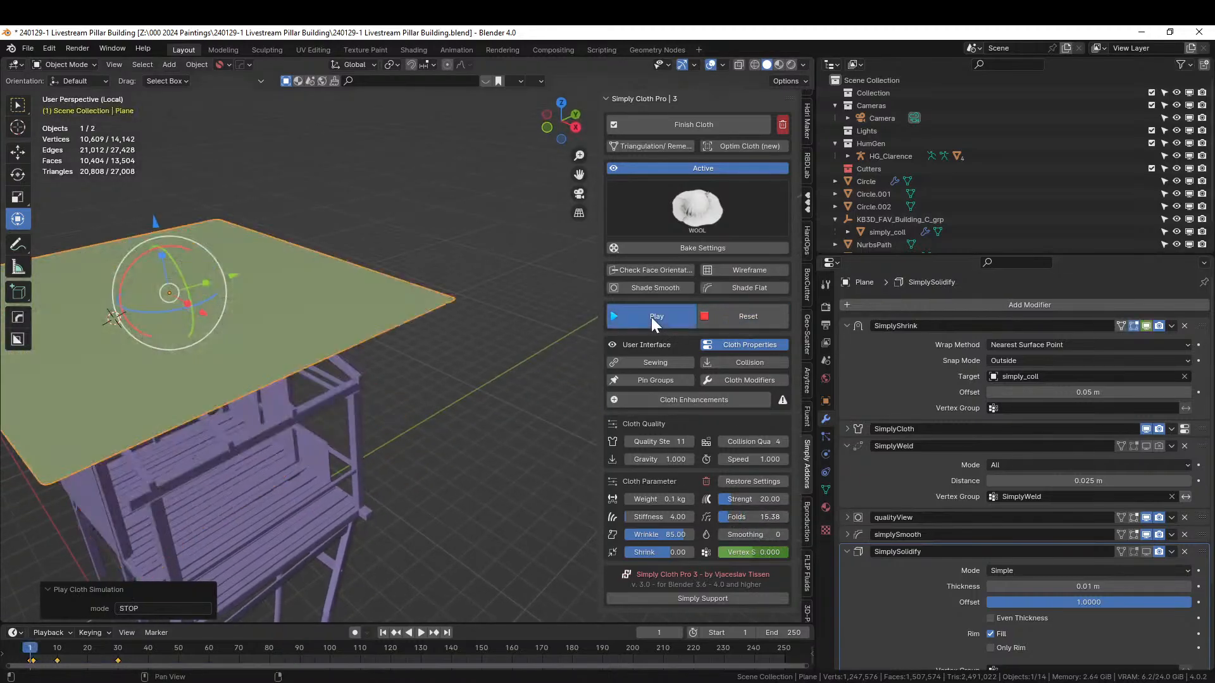
{"action": "left_click", "coordinate": [651, 317]}
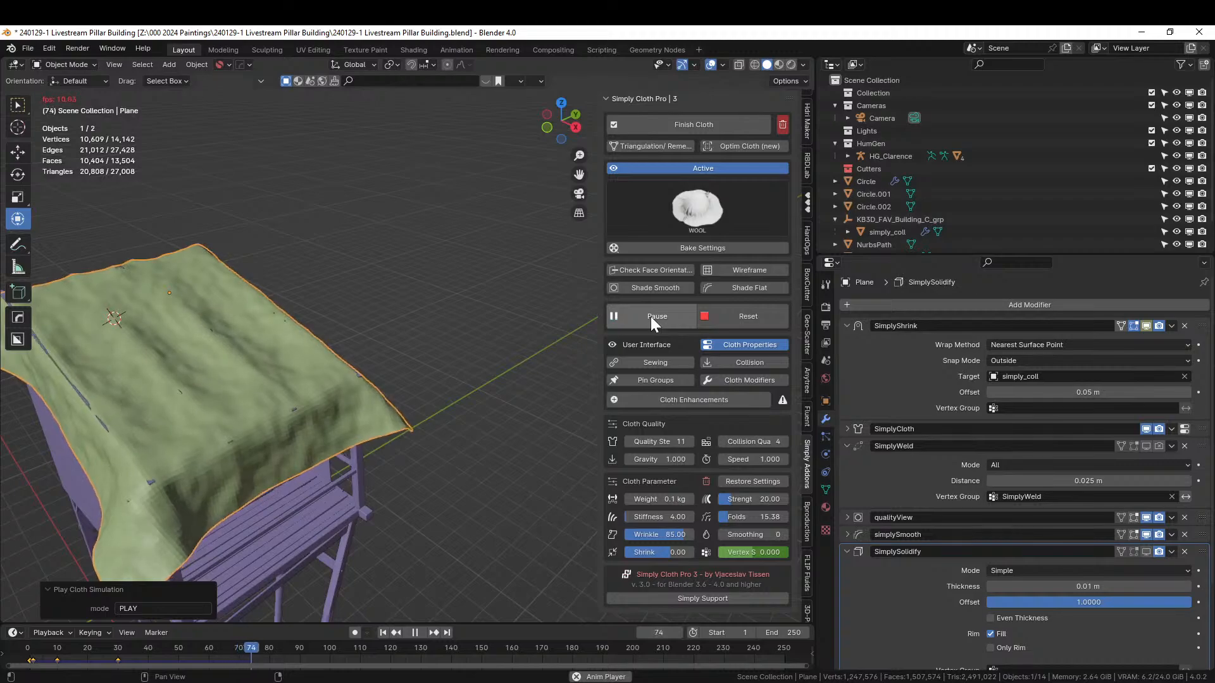
{"action": "left_click", "coordinate": [650, 316]}
- Finish and apply the draped cloth with both its Subdivision and Solidify modifiers applied
{"action": "middle_click_drag", "start_coordinate": [422, 368], "coordinate": [537, 297]}
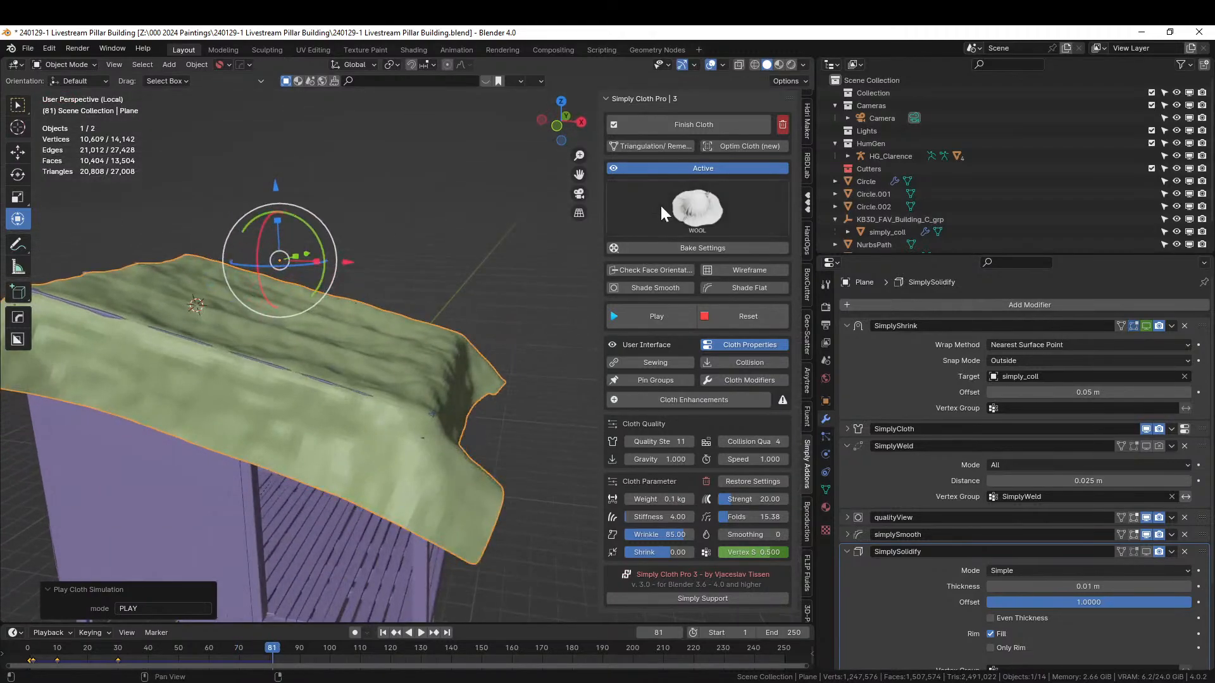
{"action": "left_click", "coordinate": [691, 126]}
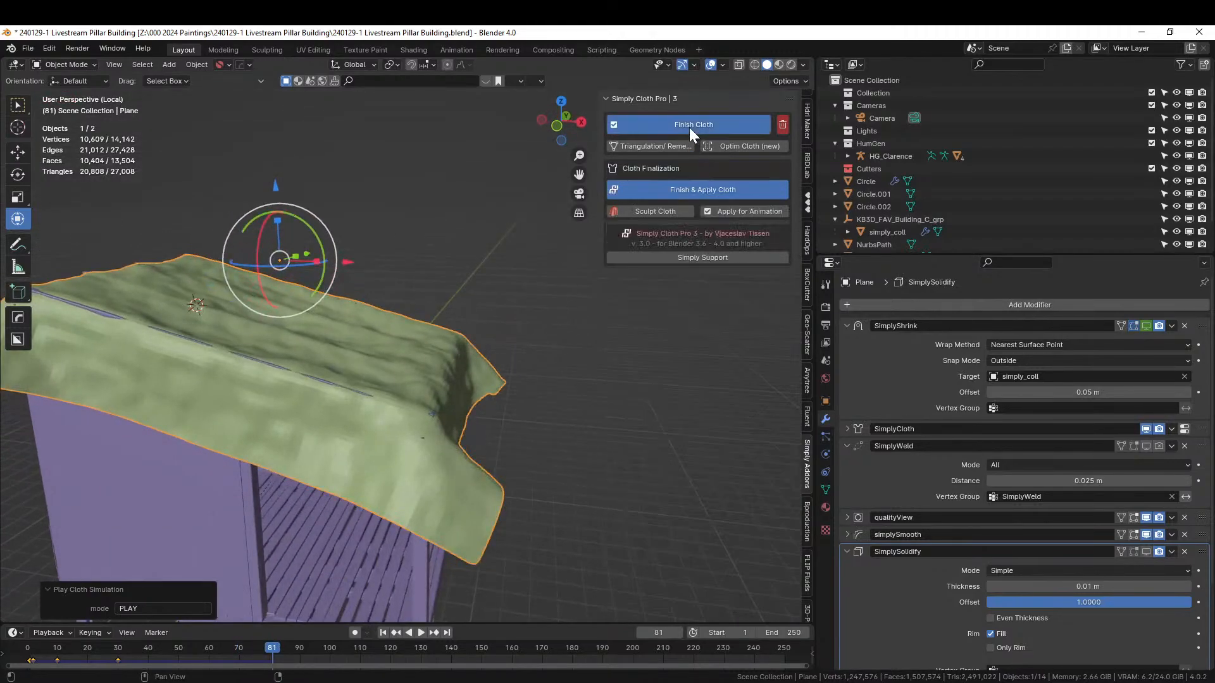
{"action": "left_click", "coordinate": [682, 191]}
{"action": "left_click", "coordinate": [664, 235]}
{"action": "left_click", "coordinate": [664, 219]}
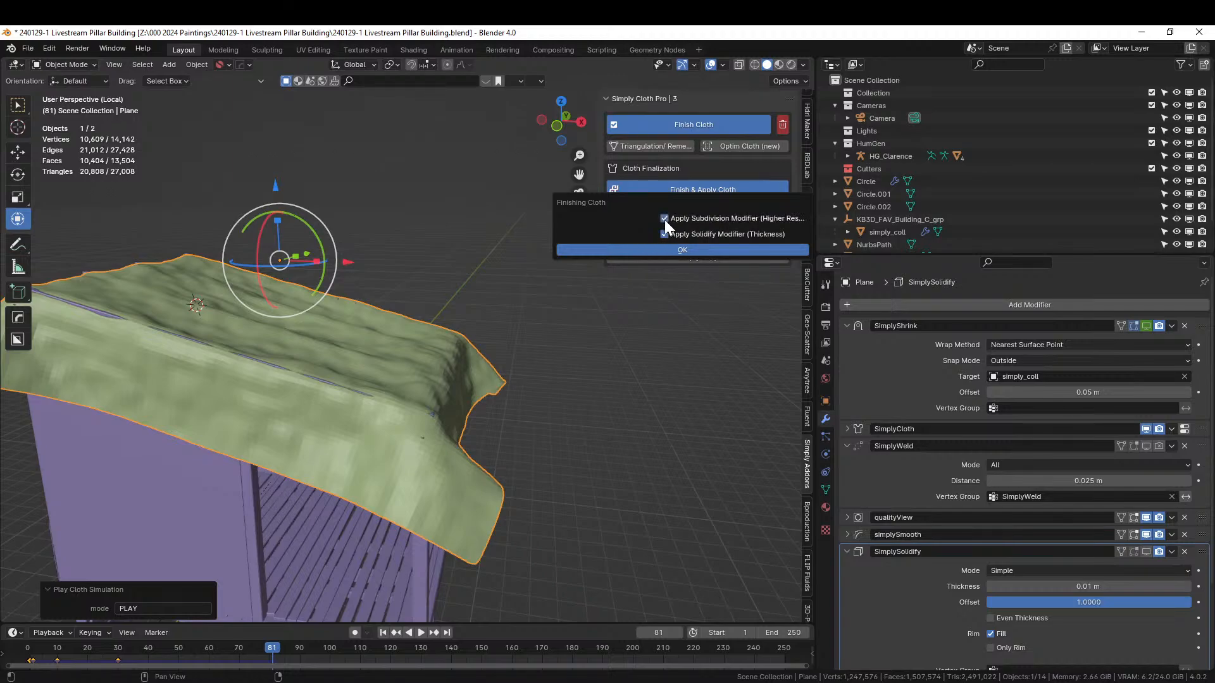
{"action": "left_click", "coordinate": [648, 252]}
{"action": "middle_click_drag", "start_coordinate": [519, 304], "coordinate": [443, 362]}
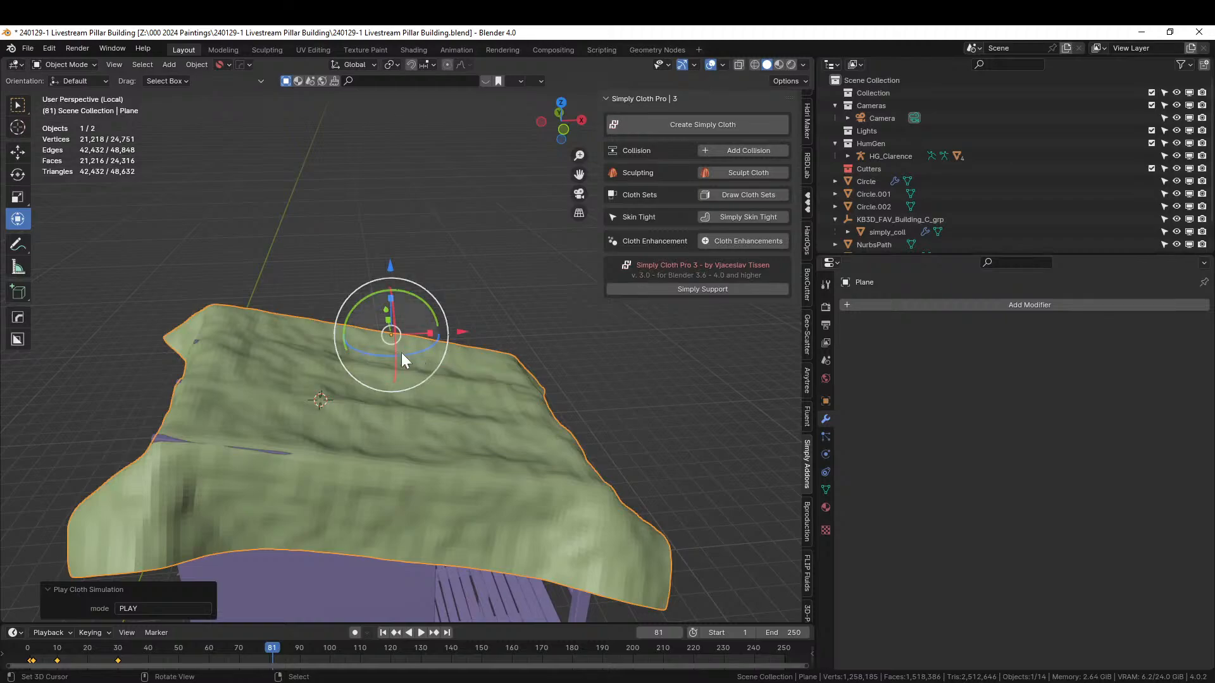
- Sculpt the cloth with the Elastic Deform brush at 82 px radius, pulling it over the beam poking through its long edge
{"action": "left_click", "coordinate": [424, 461]}
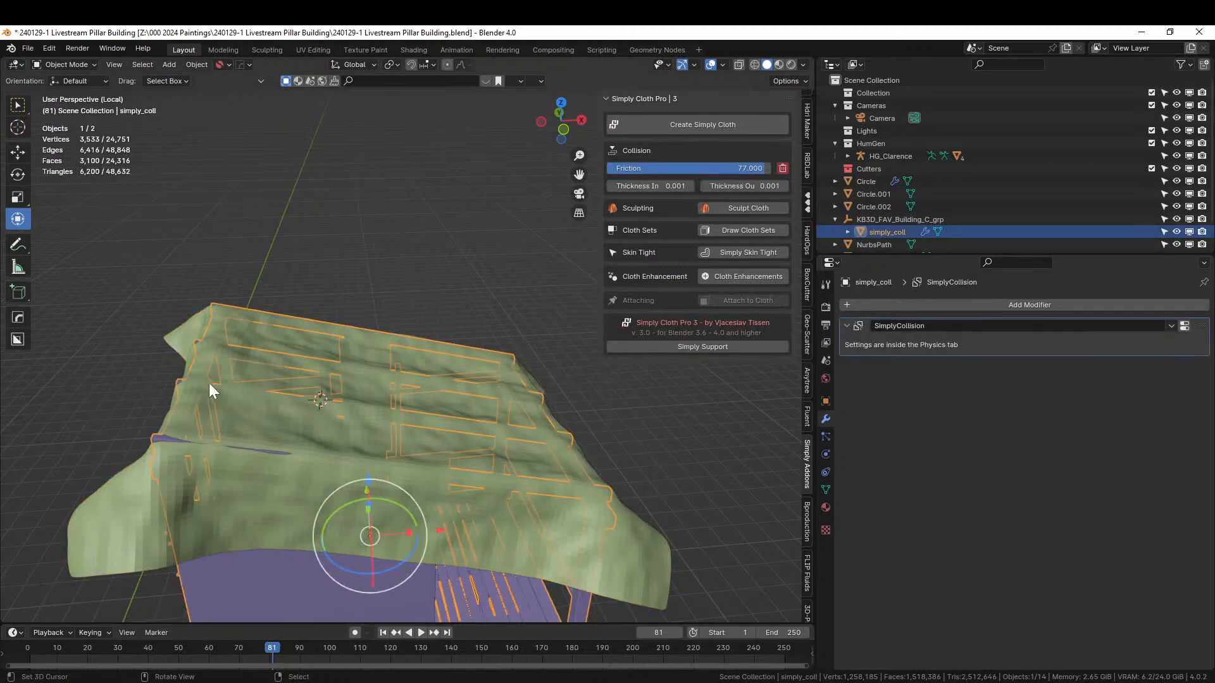
{"action": "left_click", "coordinate": [126, 486]}
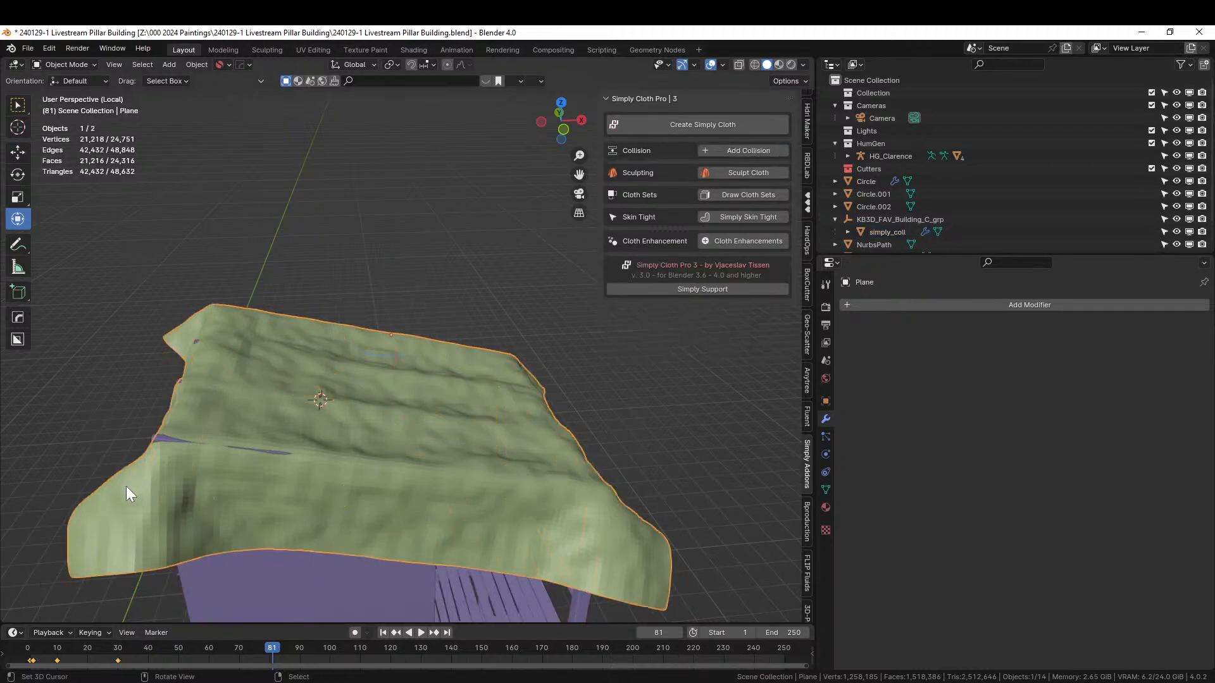
{"action": "left_click", "coordinate": [65, 67]}
{"action": "left_click", "coordinate": [73, 109]}
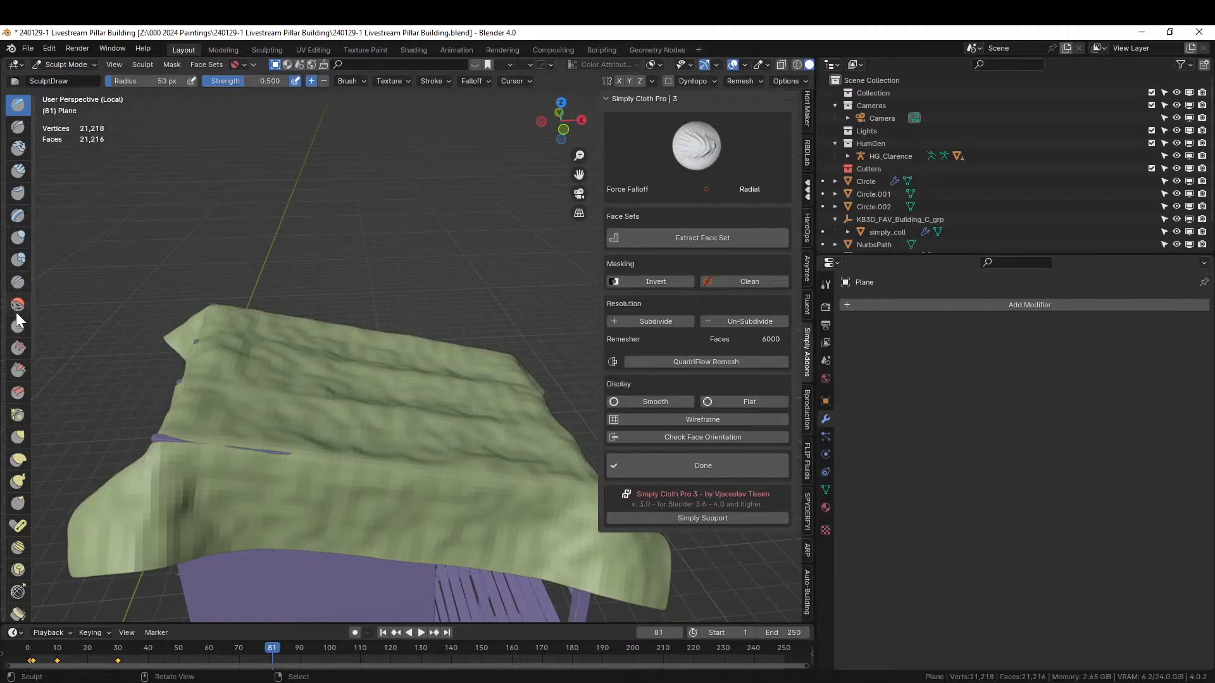
{"action": "left_click", "coordinate": [26, 451]}
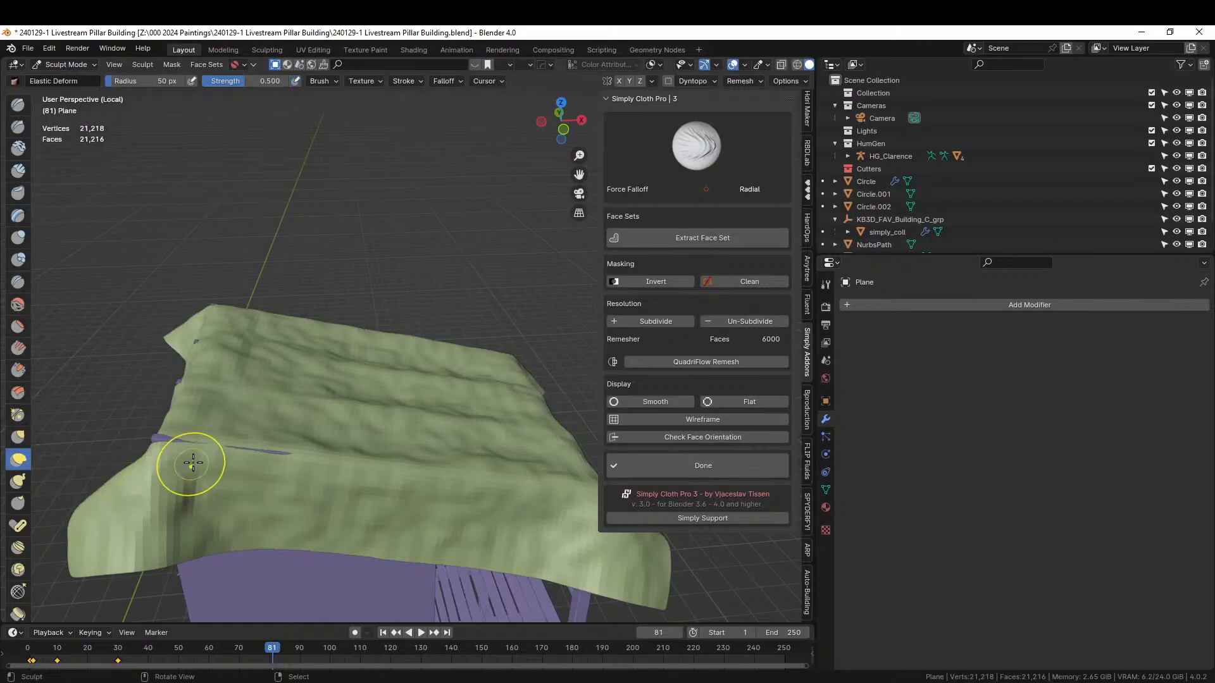
{"action": "key", "text": "f"}
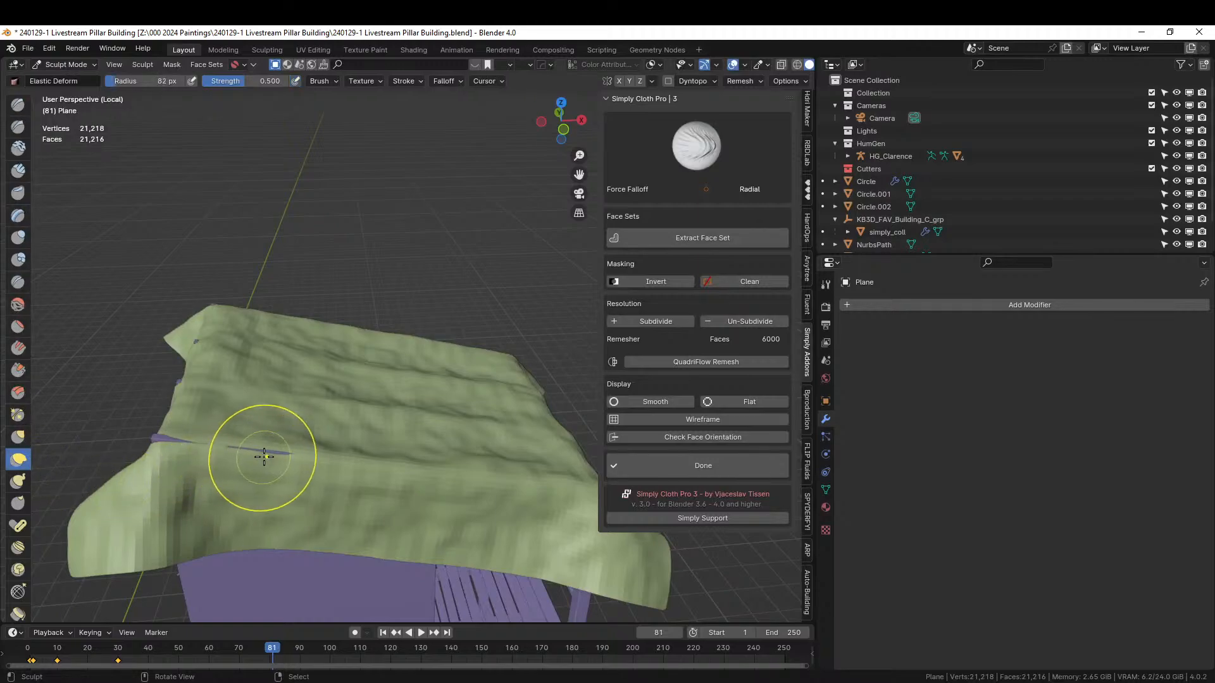
{"action": "left_click_drag", "start_coordinate": [257, 442], "coordinate": [266, 441]}
{"action": "middle_click_drag", "start_coordinate": [266, 441], "coordinate": [221, 449]}
{"action": "left_click_drag", "start_coordinate": [127, 461], "coordinate": [109, 469]}
{"action": "middle_click_drag", "start_coordinate": [109, 469], "coordinate": [163, 455]}
- Pull the cloth over the beam ends protruding near the roof corner and along the adjoining edge
{"action": "mouse_move", "coordinate": [252, 498]}
{"action": "middle_mouse_down"}
{"action": "mouse_move", "coordinate": [336, 490]}
{"action": "mouse_move", "coordinate": [253, 440]}
{"action": "mouse_move", "coordinate": [271, 424]}
{"action": "mouse_move", "coordinate": [320, 420]}
{"action": "mouse_move", "coordinate": [249, 415]}
{"action": "middle_mouse_up"}
{"action": "scroll", "coordinate": [367, 497], "scroll_direction": "down", "scroll_amount": 2}
{"action": "scroll", "coordinate": [252, 431], "scroll_direction": "up", "scroll_amount": 5}
{"action": "mouse_move", "coordinate": [357, 331]}
{"action": "left_mouse_down"}
{"action": "mouse_move", "coordinate": [336, 336]}
{"action": "mouse_move", "coordinate": [339, 258]}
{"action": "left_mouse_up"}
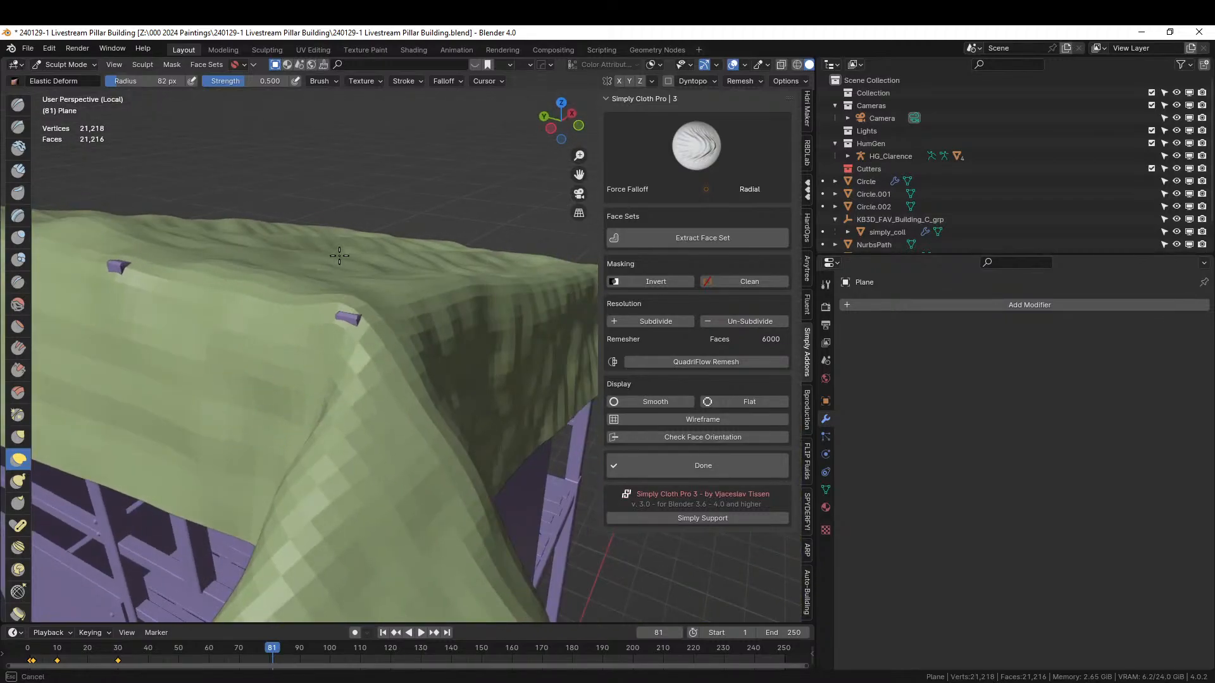
{"action": "mouse_move", "coordinate": [339, 258]}
{"action": "middle_mouse_down"}
{"action": "mouse_move", "coordinate": [325, 290]}
{"action": "mouse_move", "coordinate": [249, 325]}
{"action": "middle_mouse_up"}
{"action": "mouse_move", "coordinate": [250, 325]}
{"action": "left_mouse_down"}
{"action": "mouse_move", "coordinate": [231, 319]}
{"action": "mouse_move", "coordinate": [245, 333]}
{"action": "left_mouse_up"}
{"action": "mouse_move", "coordinate": [231, 323]}
{"action": "middle_mouse_down"}
{"action": "mouse_move", "coordinate": [111, 388]}
{"action": "mouse_move", "coordinate": [57, 392]}
{"action": "middle_mouse_up"}
{"action": "middle_click_drag", "start_coordinate": [57, 392], "coordinate": [561, 363], "text": "shift"}
{"action": "left_click_drag", "start_coordinate": [550, 362], "coordinate": [538, 360]}
{"action": "middle_click_drag", "start_coordinate": [538, 360], "coordinate": [377, 412], "text": "shift"}
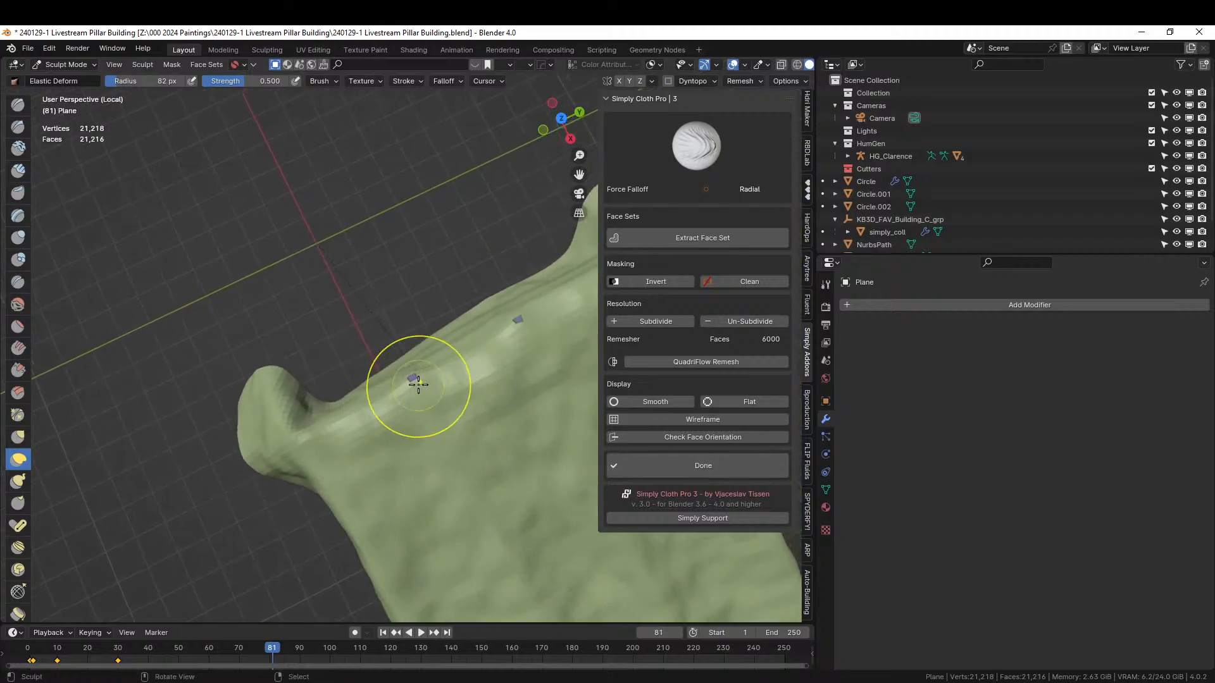
{"action": "left_click_drag", "start_coordinate": [412, 379], "coordinate": [397, 353]}
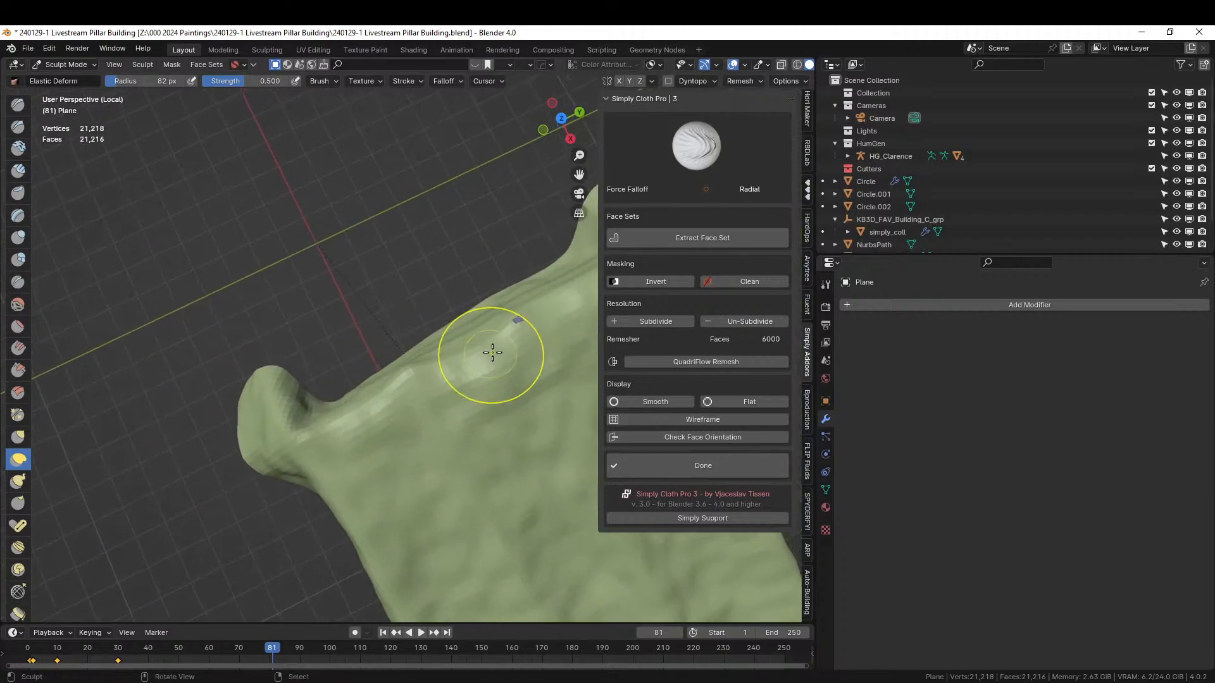
{"action": "left_click_drag", "start_coordinate": [515, 324], "coordinate": [518, 302]}
- Cover the remaining exposed beam ends by pulling the cloth outward around the other roof edges
{"action": "scroll", "coordinate": [524, 302], "scroll_direction": "down", "scroll_amount": 3}
{"action": "mouse_move", "coordinate": [526, 301]}
{"action": "middle_mouse_down", "text": "shift"}
{"action": "mouse_move", "coordinate": [407, 325]}
{"action": "mouse_move", "coordinate": [291, 276]}
{"action": "middle_mouse_up", "text": "shift"}
{"action": "scroll", "coordinate": [290, 276], "scroll_direction": "up", "scroll_amount": 2}
{"action": "middle_click_drag", "start_coordinate": [388, 299], "coordinate": [276, 409], "text": "shift"}
{"action": "left_click_drag", "start_coordinate": [345, 320], "coordinate": [366, 307]}
{"action": "middle_click_drag", "start_coordinate": [298, 441], "coordinate": [447, 254], "text": "shift"}
{"action": "middle_click_drag", "start_coordinate": [244, 470], "coordinate": [210, 480]}
{"action": "left_click_drag", "start_coordinate": [142, 481], "coordinate": [121, 507]}
{"action": "middle_click_drag", "start_coordinate": [122, 507], "coordinate": [192, 490]}
{"action": "middle_click_drag", "start_coordinate": [326, 449], "coordinate": [330, 338]}
{"action": "left_click_drag", "start_coordinate": [320, 244], "coordinate": [323, 243]}
{"action": "mouse_move", "coordinate": [332, 247]}
{"action": "middle_mouse_down"}
{"action": "mouse_move", "coordinate": [342, 279]}
{"action": "mouse_move", "coordinate": [434, 287]}
{"action": "mouse_move", "coordinate": [499, 263]}
{"action": "middle_mouse_up"}
{"action": "scroll", "coordinate": [446, 278], "scroll_direction": "down", "scroll_amount": 2}
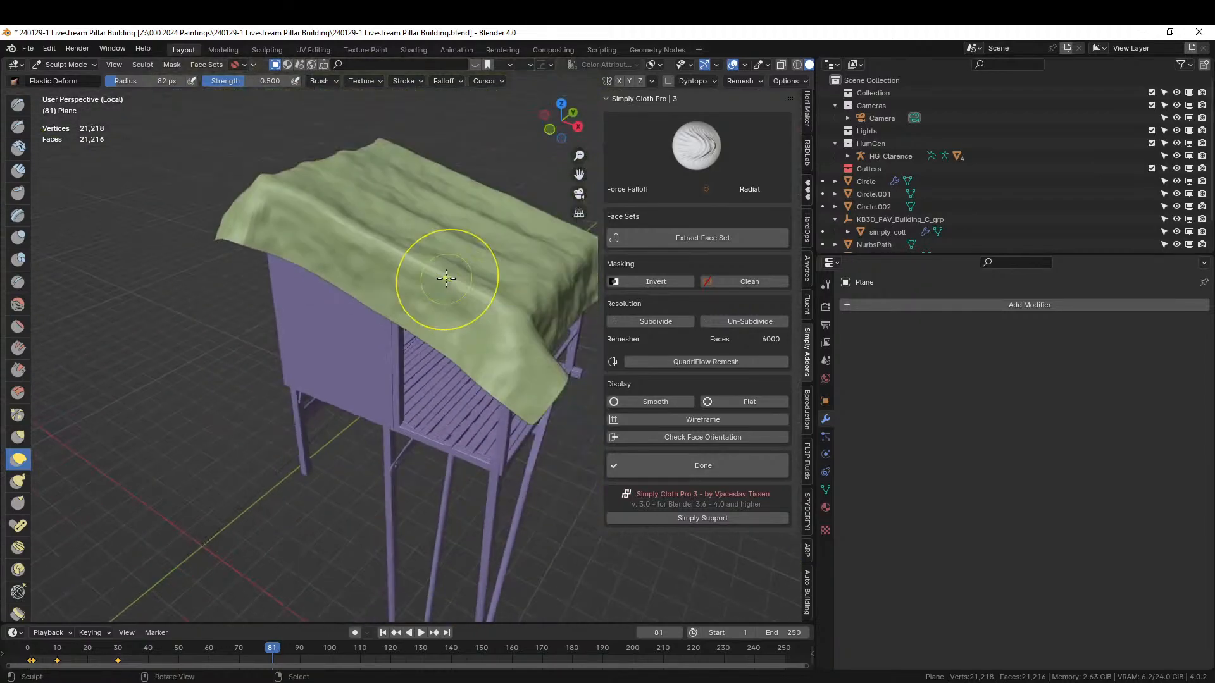
- Return to Object Mode, leave local view to show the whole scene, and save the file
{"action": "left_click", "coordinate": [66, 63]}
{"action": "left_click", "coordinate": [64, 79]}
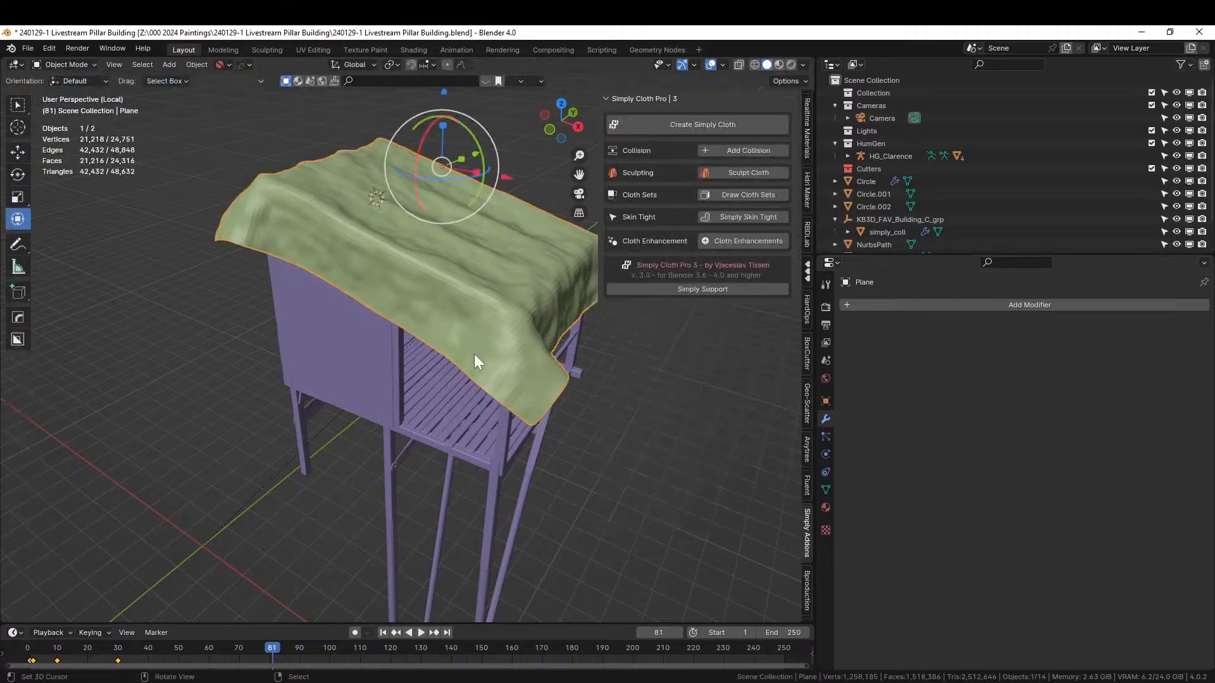
{"action": "key", "text": "slash"}
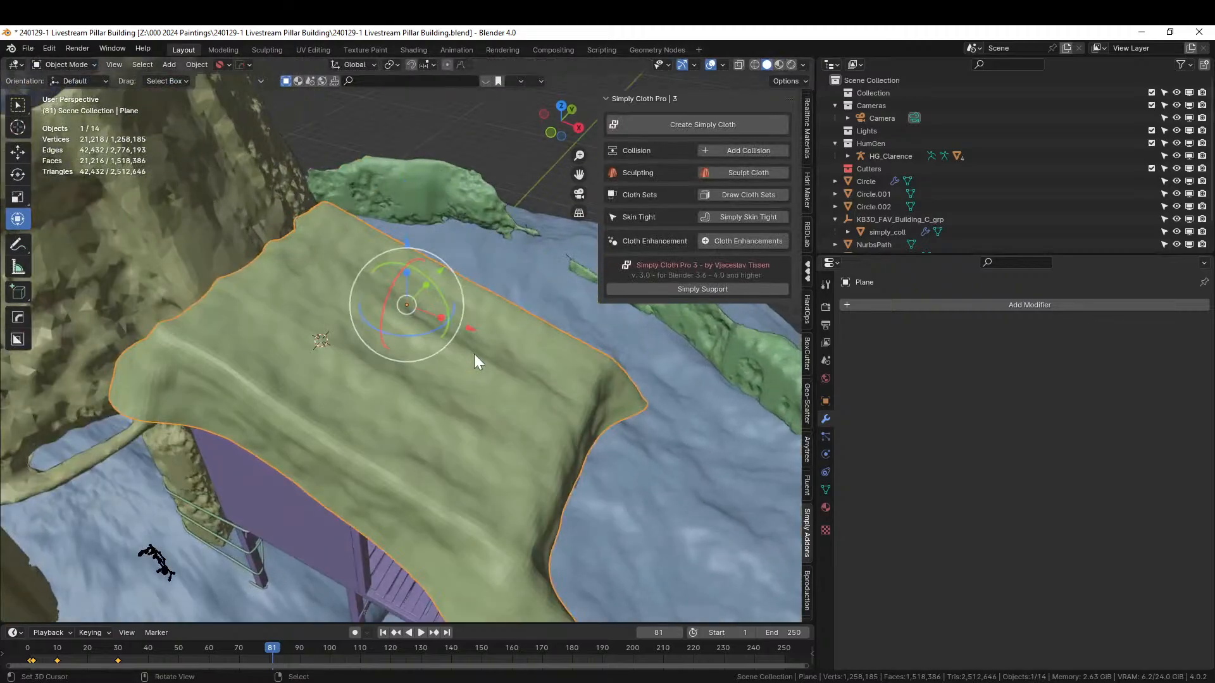
{"action": "key", "text": "ctrl+s"}
{"action": "middle_click_drag", "start_coordinate": [476, 370], "coordinate": [422, 344]}
{"action": "scroll", "coordinate": [420, 337], "scroll_direction": "down", "scroll_amount": 3}
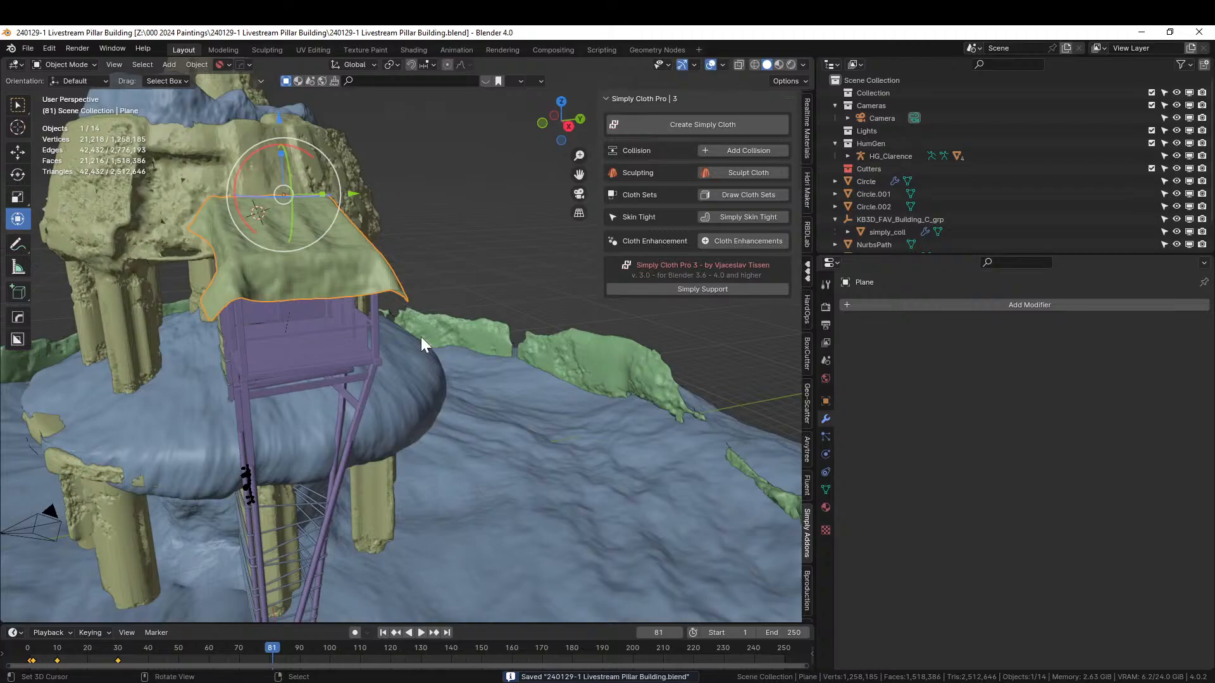
{"action": "mouse_move", "coordinate": [421, 336]}
{"action": "middle_mouse_down"}
{"action": "mouse_move", "coordinate": [465, 338]}
{"action": "mouse_move", "coordinate": [502, 317]}
{"action": "mouse_move", "coordinate": [504, 336]}
{"action": "mouse_move", "coordinate": [482, 356]}
{"action": "mouse_move", "coordinate": [508, 330]}
{"action": "mouse_move", "coordinate": [483, 353]}
{"action": "mouse_move", "coordinate": [409, 349]}
{"action": "middle_mouse_up"}
{"action": "middle_click_drag", "start_coordinate": [338, 282], "coordinate": [363, 302]}
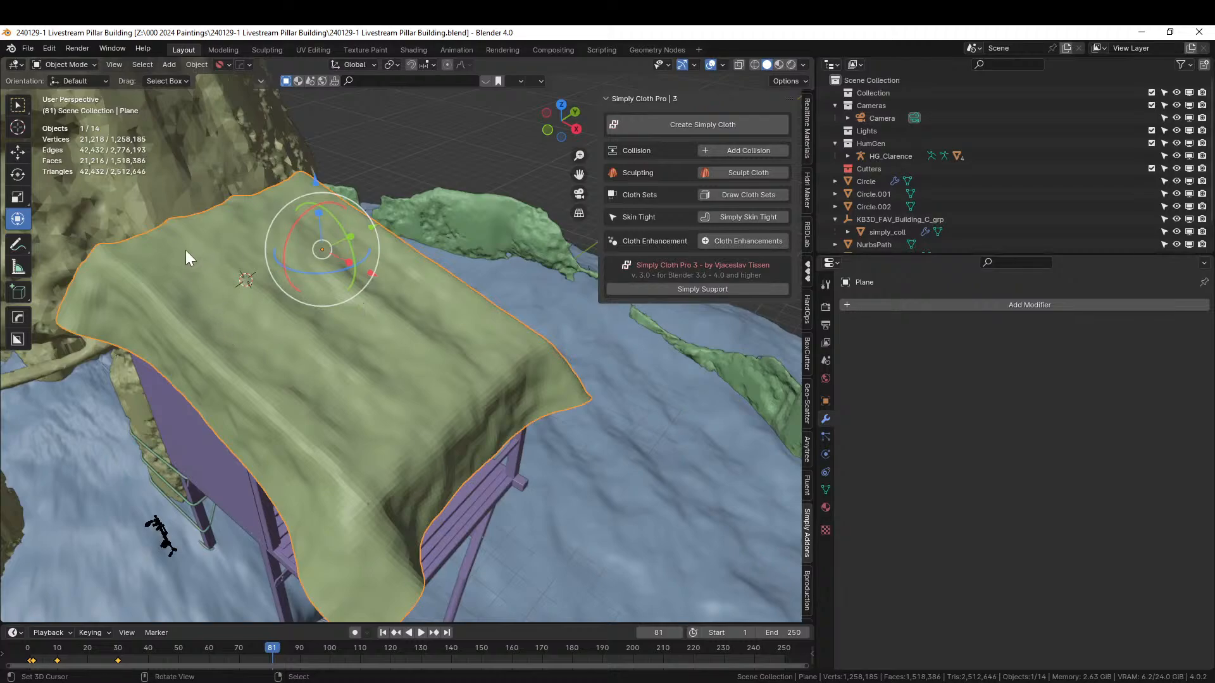
- Place the 3D cursor on the tarp near the pillar and spawn the Pebble (C) asset from botaniq's rocks category
{"action": "right_click", "coordinate": [199, 238], "text": "shift"}
{"action": "scroll", "coordinate": [801, 313], "scroll_direction": "up", "scroll_amount": 5}
{"action": "scroll", "coordinate": [803, 310], "scroll_direction": "up", "scroll_amount": 5}
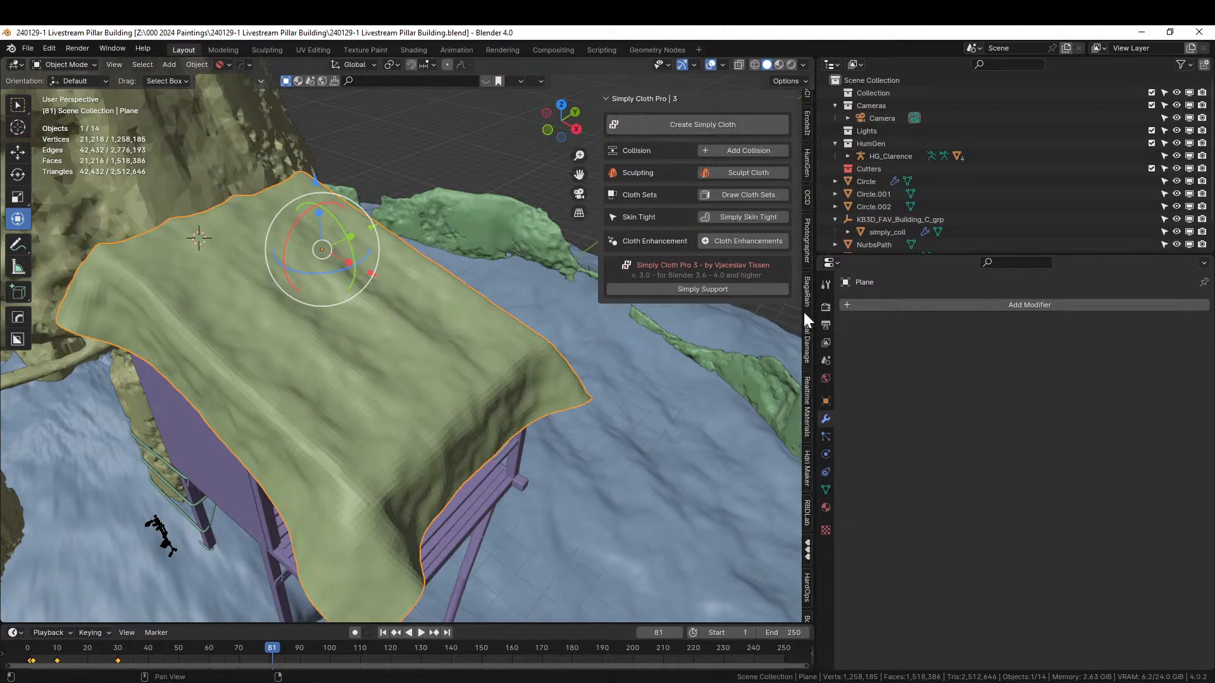
{"action": "left_click", "coordinate": [807, 180]}
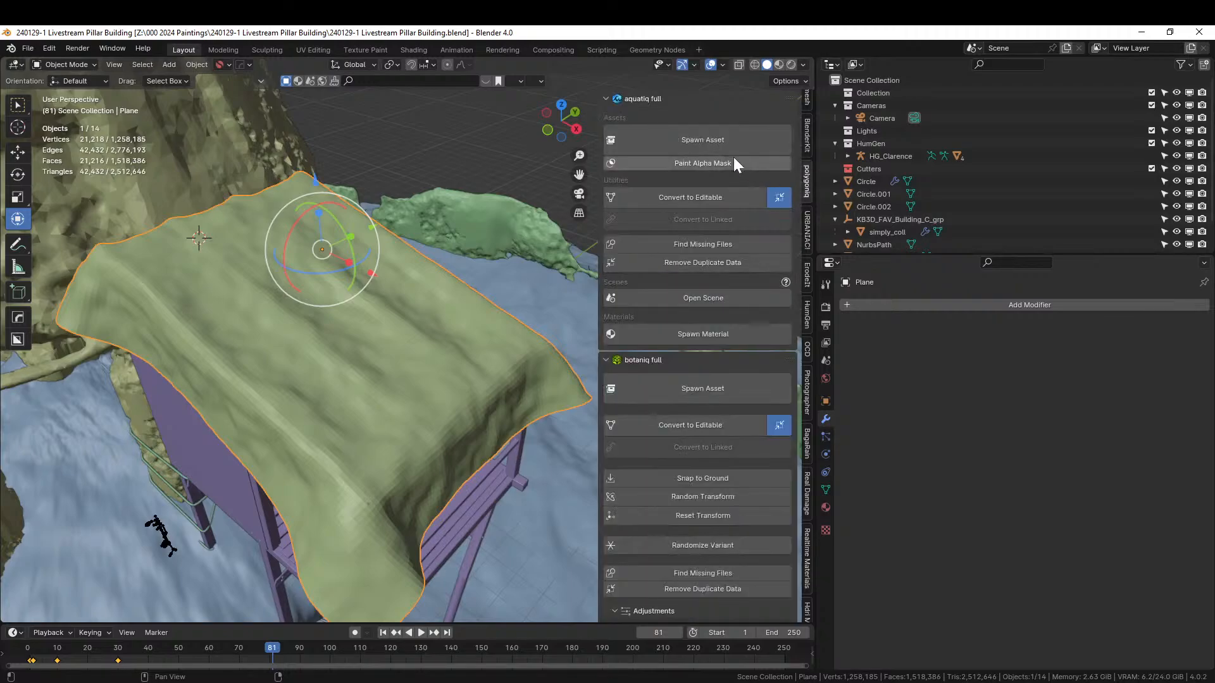
{"action": "left_click", "coordinate": [688, 392]}
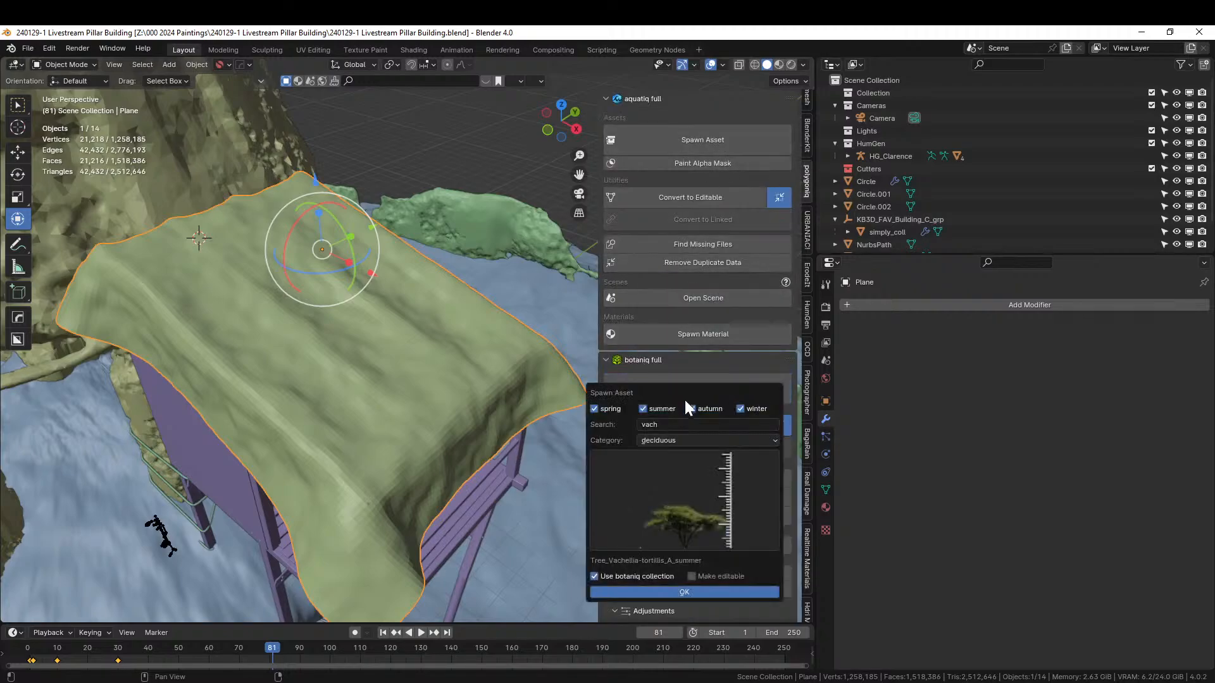
{"action": "key", "text": "BackSpace"}
{"action": "left_click", "coordinate": [694, 441]}
{"action": "left_click", "coordinate": [693, 442]}
{"action": "left_click", "coordinate": [693, 442]}
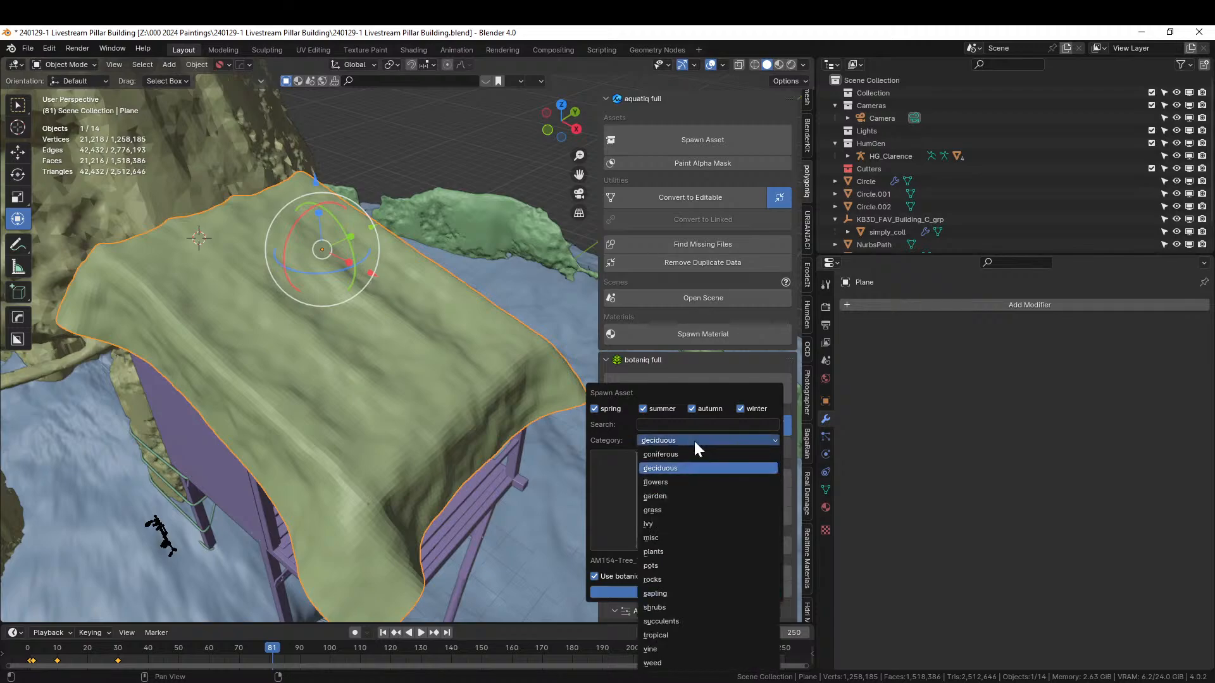
{"action": "left_click", "coordinate": [663, 579]}
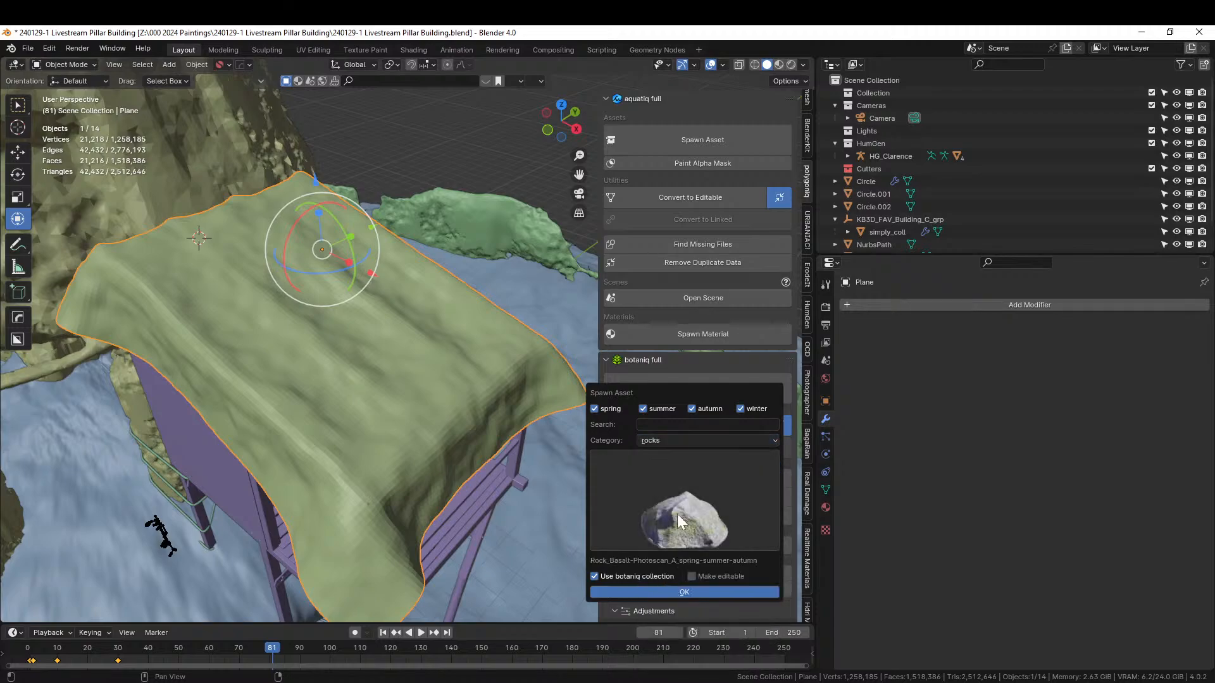
{"action": "left_click", "coordinate": [678, 512]}
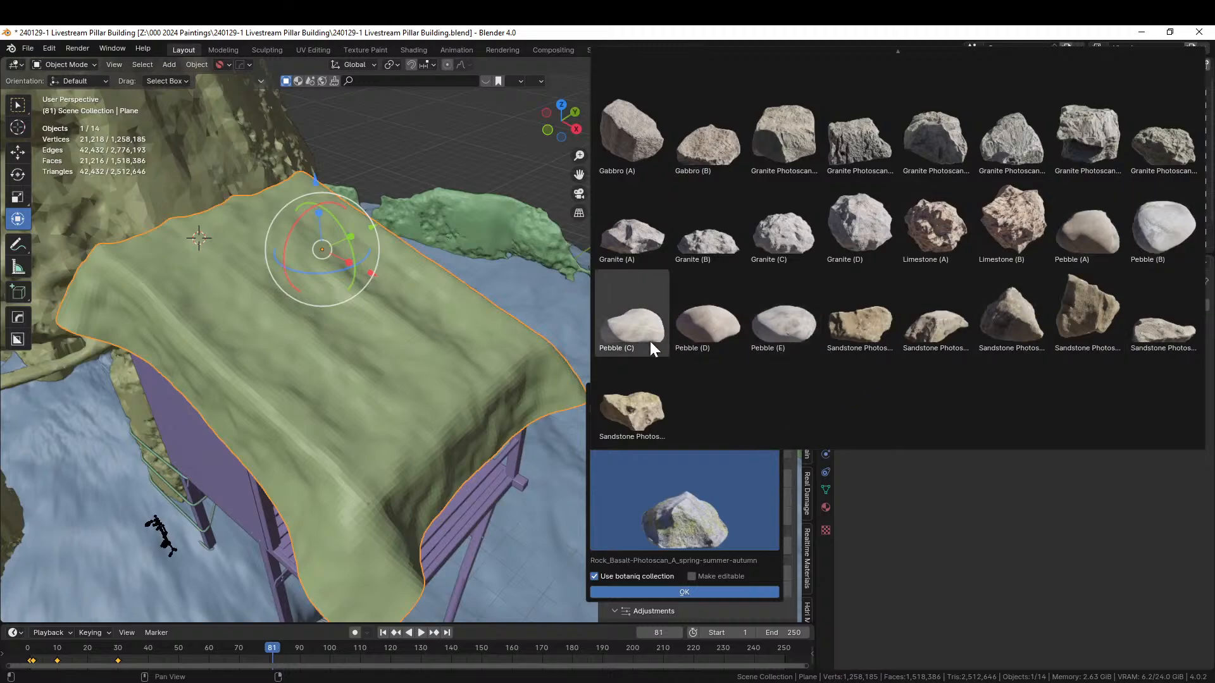
{"action": "left_click", "coordinate": [616, 340]}
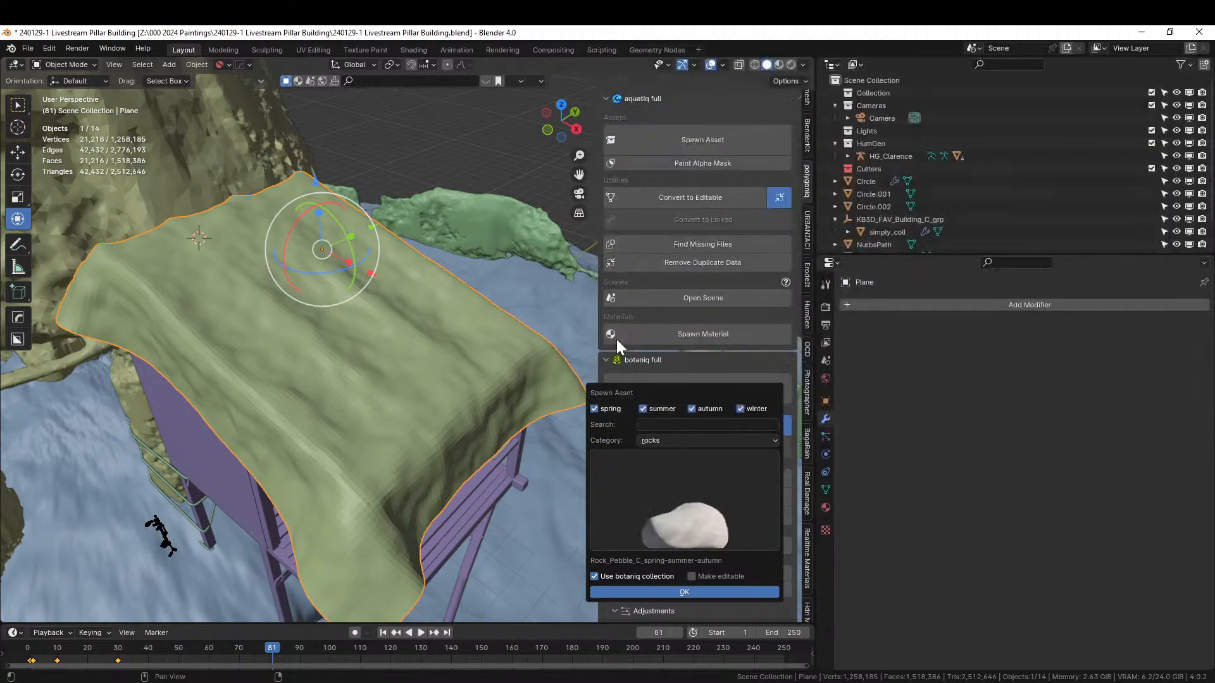
{"action": "left_click", "coordinate": [659, 592]}
- Scale the pebble by about 16.2 and move it about -0.30 m in X and -0.83 m in Y to the tarp's corner
{"action": "key", "text": "s"}
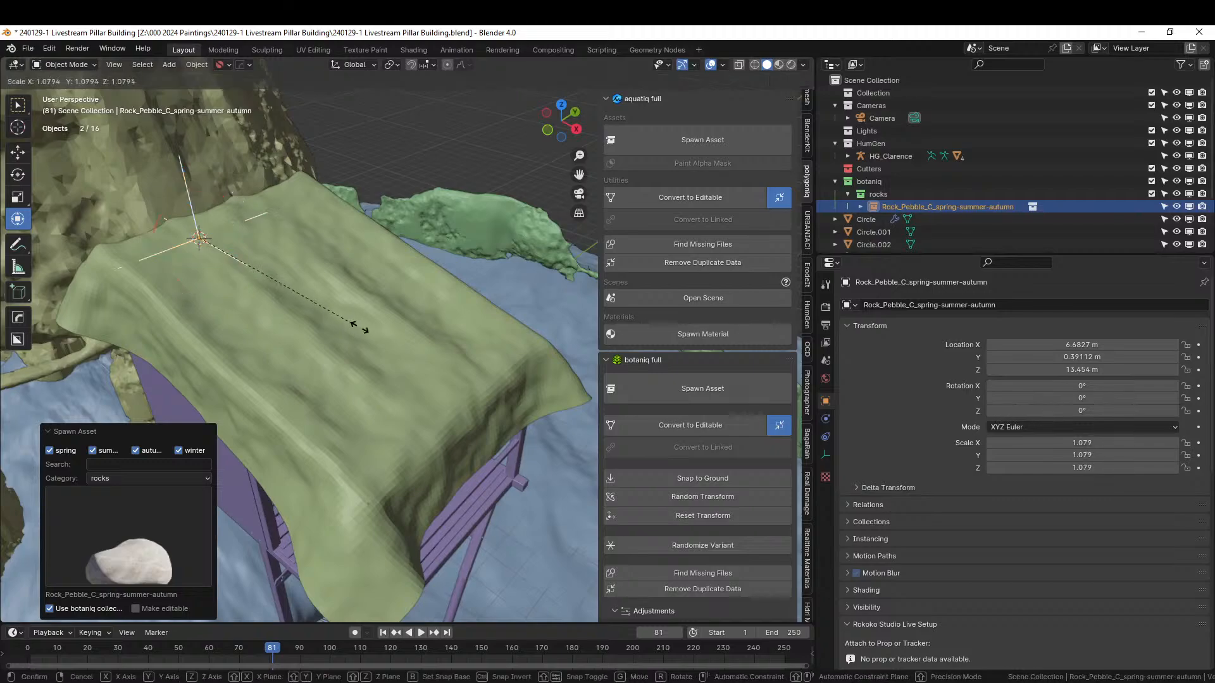
{"action": "left_click", "coordinate": [341, 469]}
{"action": "middle_click_drag", "start_coordinate": [336, 374], "coordinate": [332, 405]}
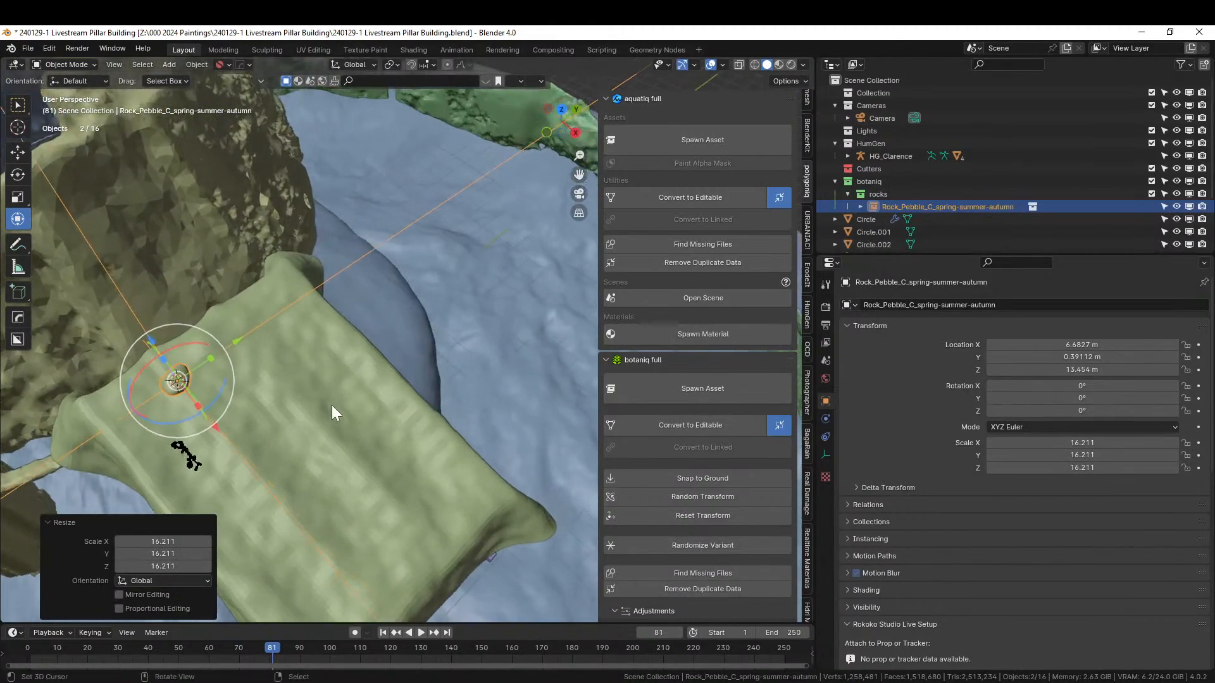
{"action": "key", "text": "KP_7"}
{"action": "key", "text": "KP_Decimal"}
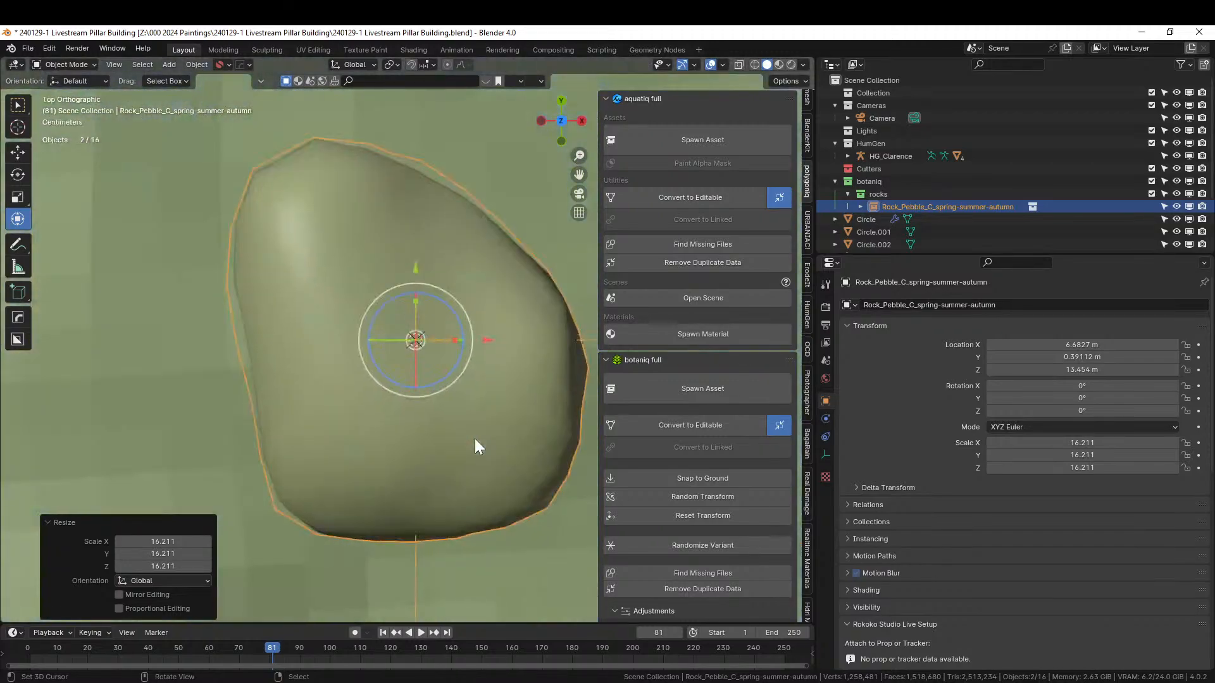
{"action": "scroll", "coordinate": [475, 438], "scroll_direction": "down", "scroll_amount": 10}
{"action": "left_click_drag", "start_coordinate": [403, 330], "coordinate": [383, 434]}
- Raise the pebble about 0.109 m, tilt it about 16.7° around Y, and lower it slightly to rest on the cloth
{"action": "middle_click_drag", "start_coordinate": [382, 435], "coordinate": [584, 342]}
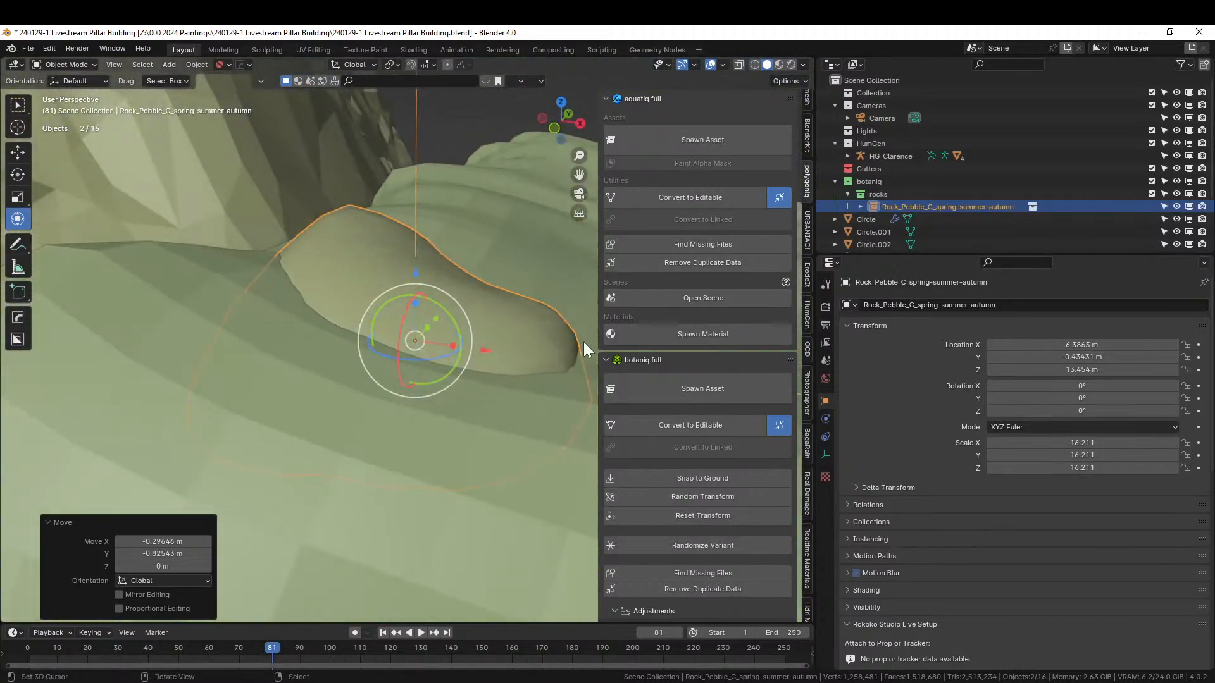
{"action": "key", "text": "g"}
{"action": "key", "text": "z"}
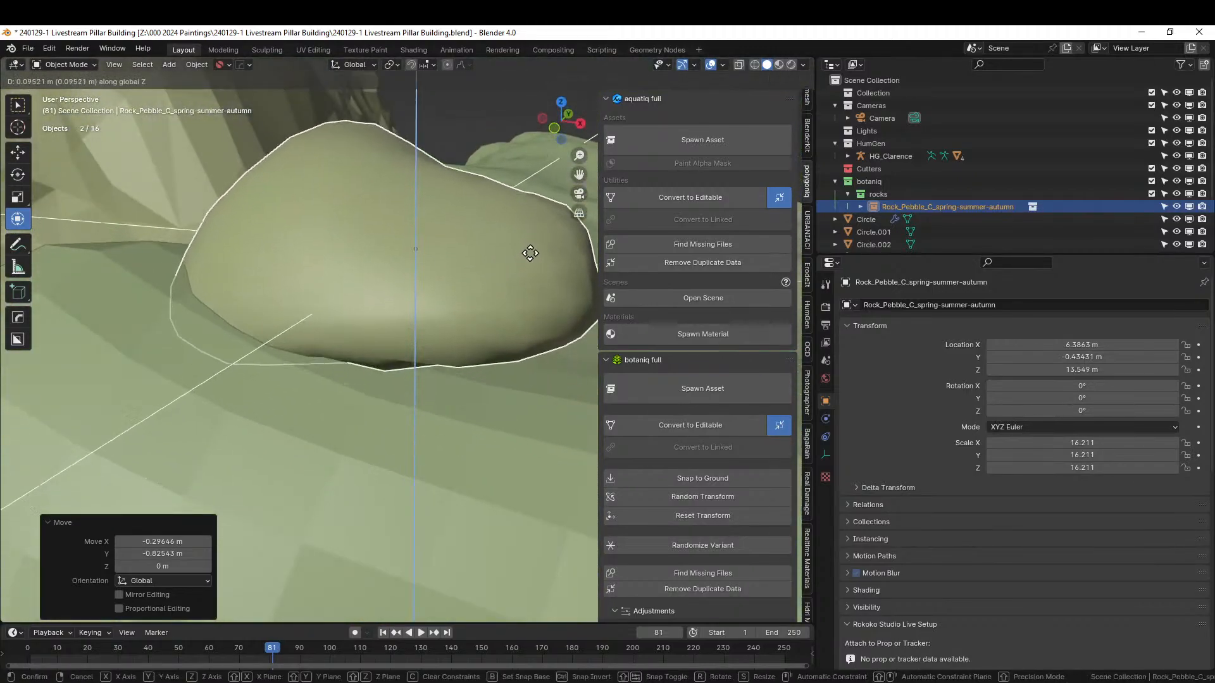
{"action": "left_click", "coordinate": [535, 246]}
{"action": "middle_click_drag", "start_coordinate": [533, 269], "coordinate": [549, 267]}
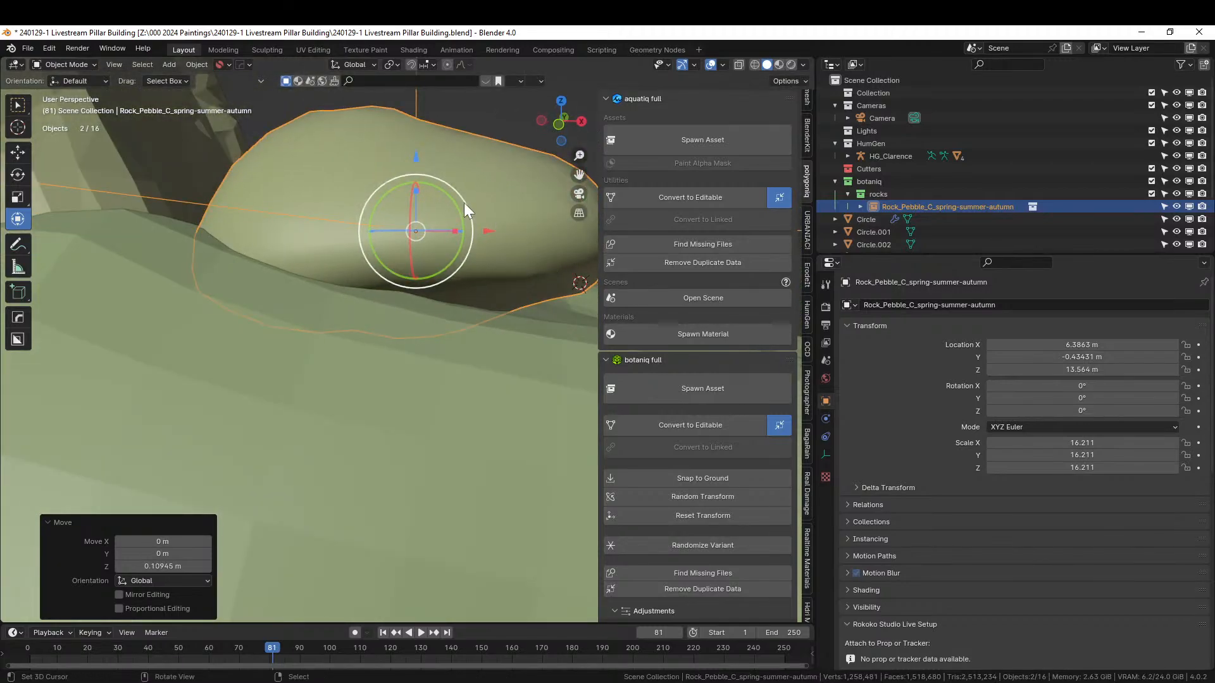
{"action": "left_click_drag", "start_coordinate": [453, 203], "coordinate": [416, 166]}
{"action": "key", "text": "g"}
{"action": "key", "text": "z"}
{"action": "middle_click_drag", "start_coordinate": [423, 188], "coordinate": [796, 390]}
{"action": "scroll", "coordinate": [332, 267], "scroll_direction": "down", "scroll_amount": 6}
{"action": "scroll", "coordinate": [857, 391], "scroll_direction": "down", "scroll_amount": 3}
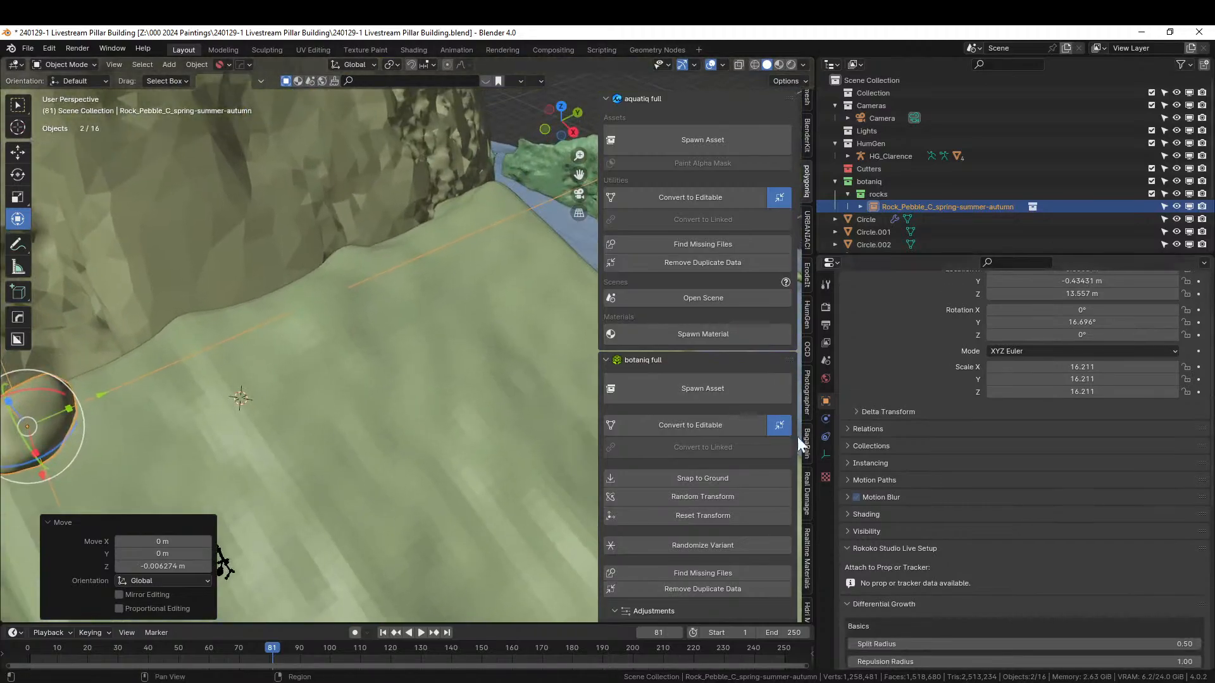
- Make a linked duplicate of the pebble, apply botaniq's Random Transform, and move it to the opposite corner of the same roof edge
{"action": "key", "text": "KP_7"}
{"action": "scroll", "coordinate": [375, 416], "scroll_direction": "up", "scroll_amount": 5}
{"action": "scroll", "coordinate": [374, 415], "scroll_direction": "down", "scroll_amount": 5}
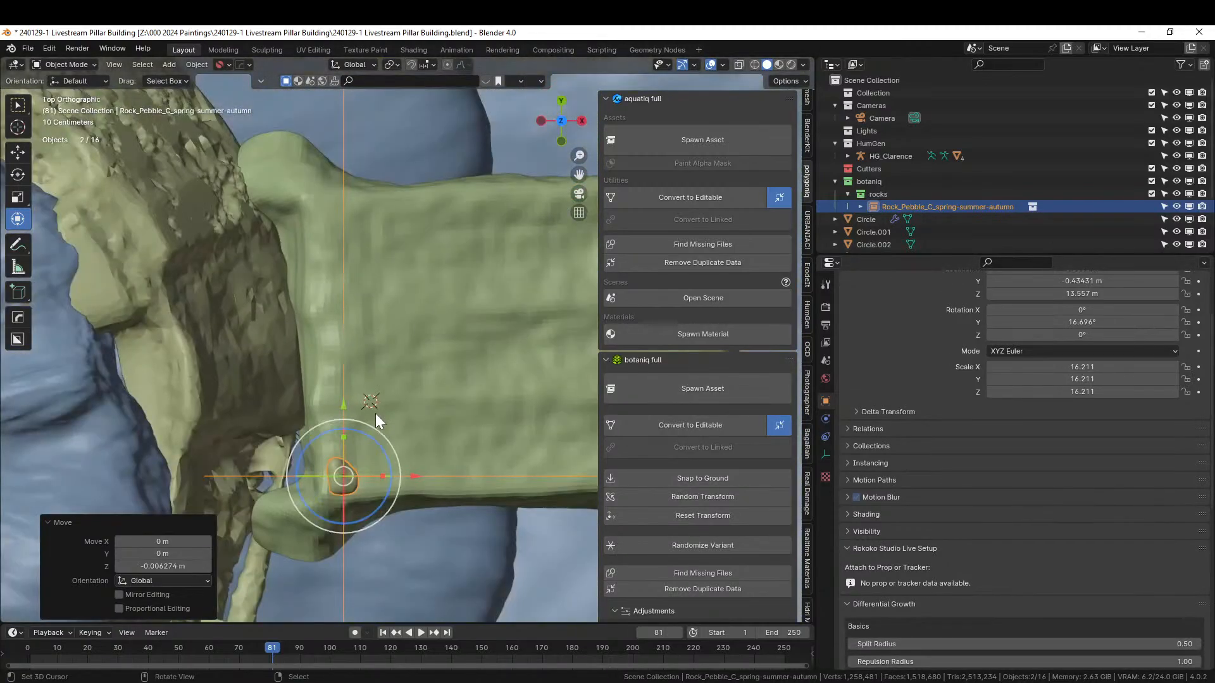
{"action": "key", "text": "alt+d"}
{"action": "right_click", "coordinate": [389, 458]}
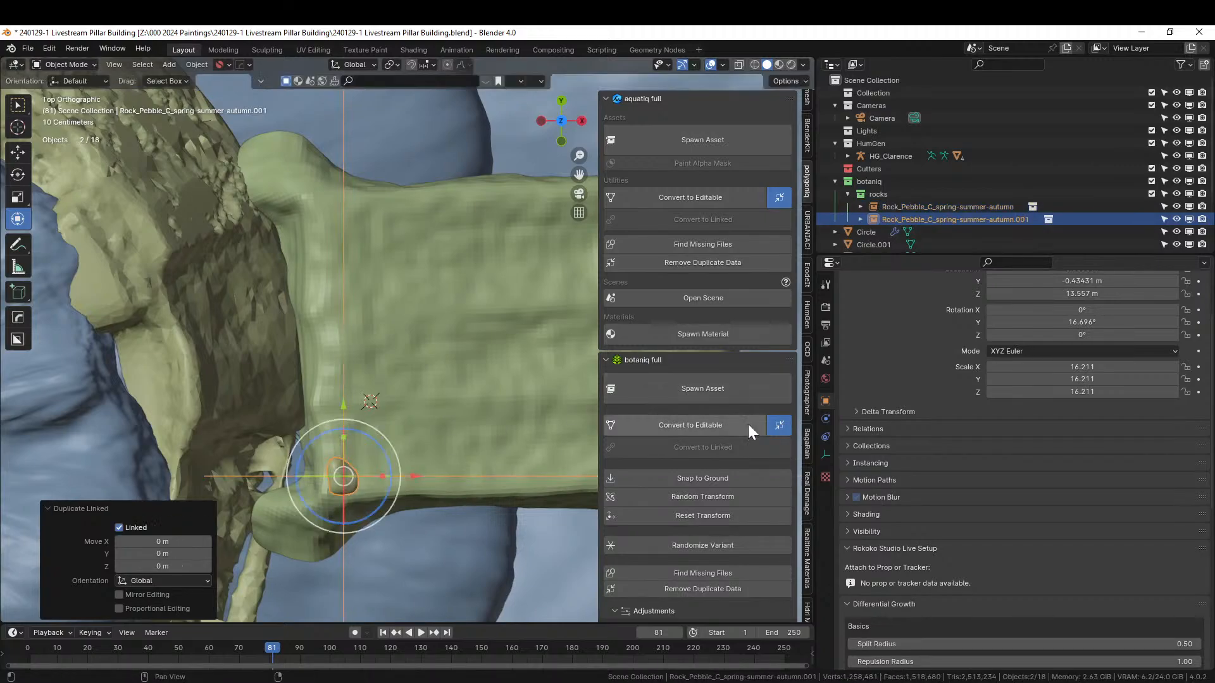
{"action": "left_click", "coordinate": [716, 495]}
{"action": "key", "text": "g"}
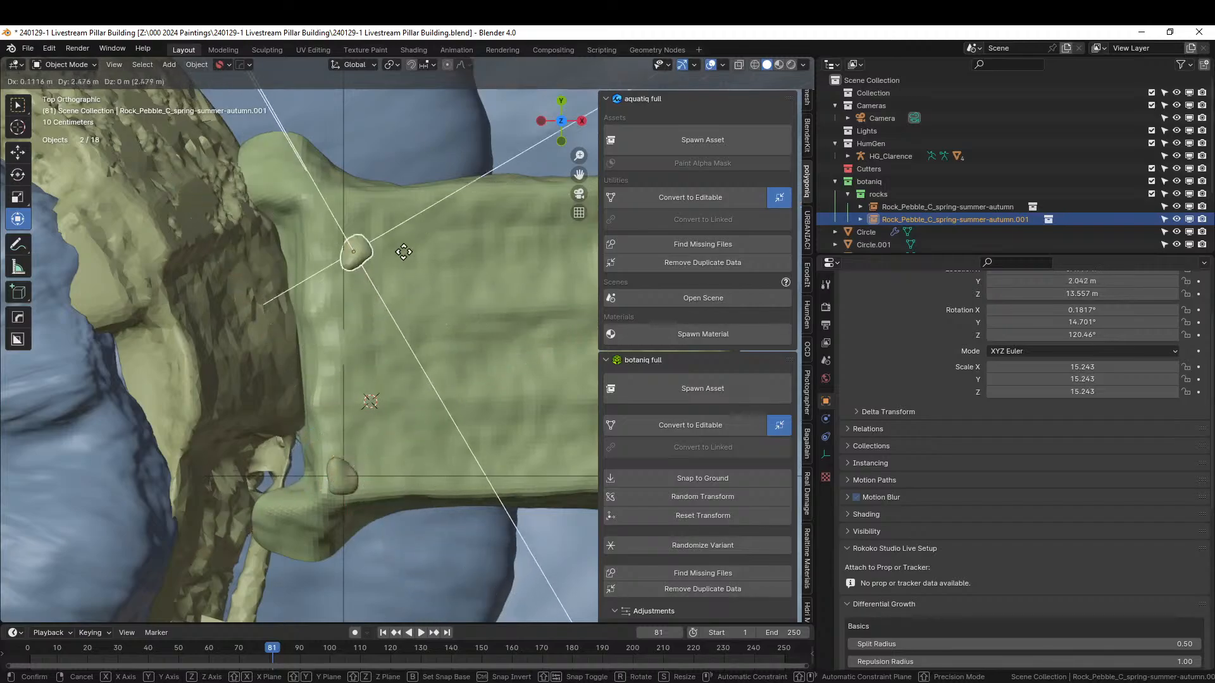
{"action": "left_click", "coordinate": [373, 210]}
- Rotate the duplicate pebble to about -6.7° in X, 2.8° in Y and 119.4° in Z to match the cloth's slope
{"action": "key", "text": "KP_Decimal"}
{"action": "middle_click_drag", "start_coordinate": [438, 244], "coordinate": [268, 105]}
{"action": "left_click_drag", "start_coordinate": [488, 339], "coordinate": [331, 291]}
{"action": "middle_click_drag", "start_coordinate": [331, 291], "coordinate": [5, 291]}
{"action": "key", "text": "KP_7"}
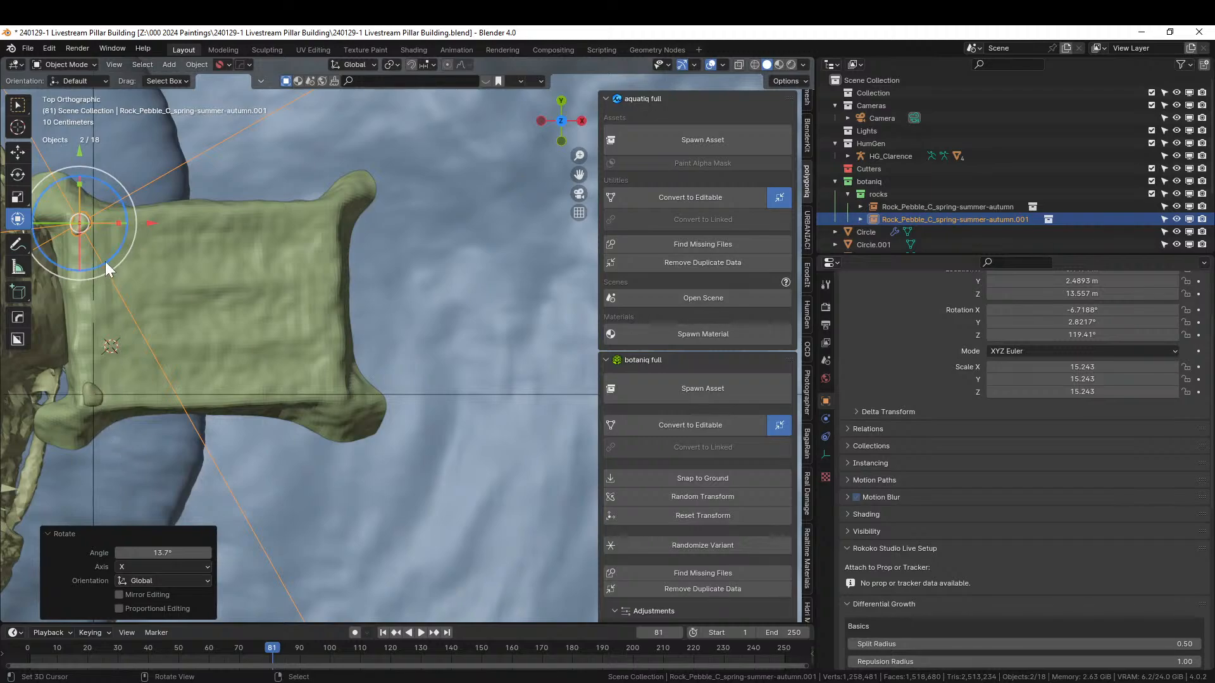
- Make a linked duplicate of the pebble about 4.40 m in X and -2.93 m in Y away, at the tarp's outer front corner, and reset its transform
{"action": "key", "text": "alt+d"}
{"action": "left_click", "coordinate": [364, 434]}
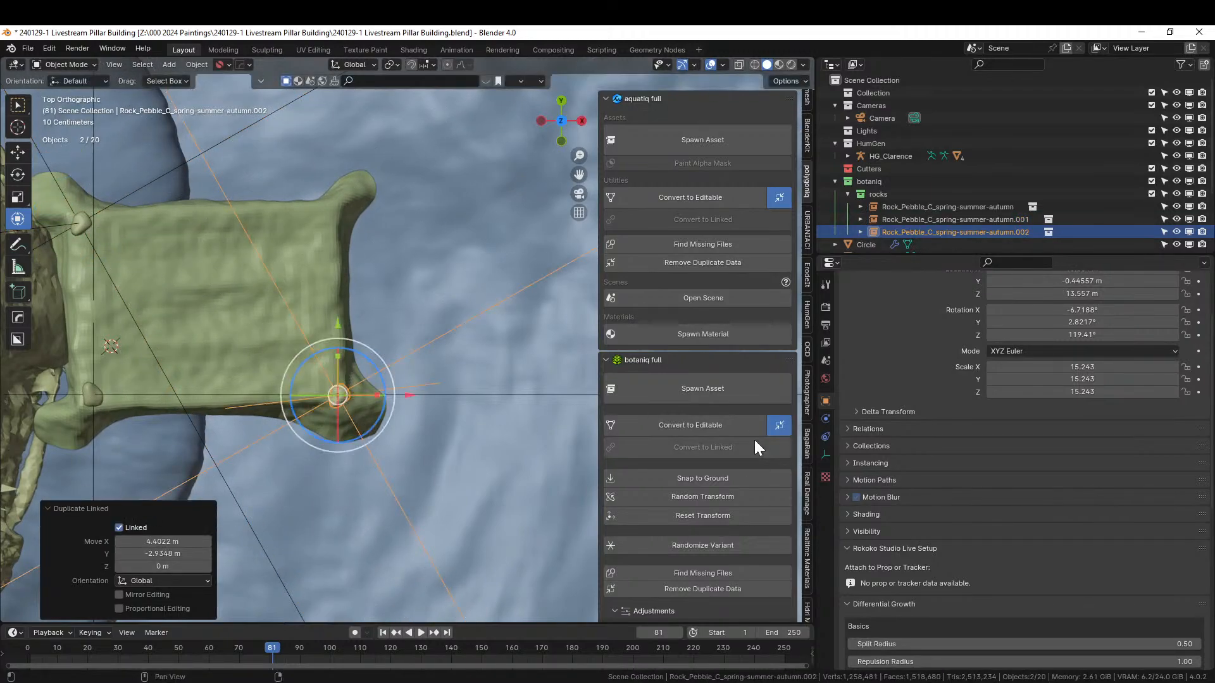
{"action": "left_click", "coordinate": [709, 512]}
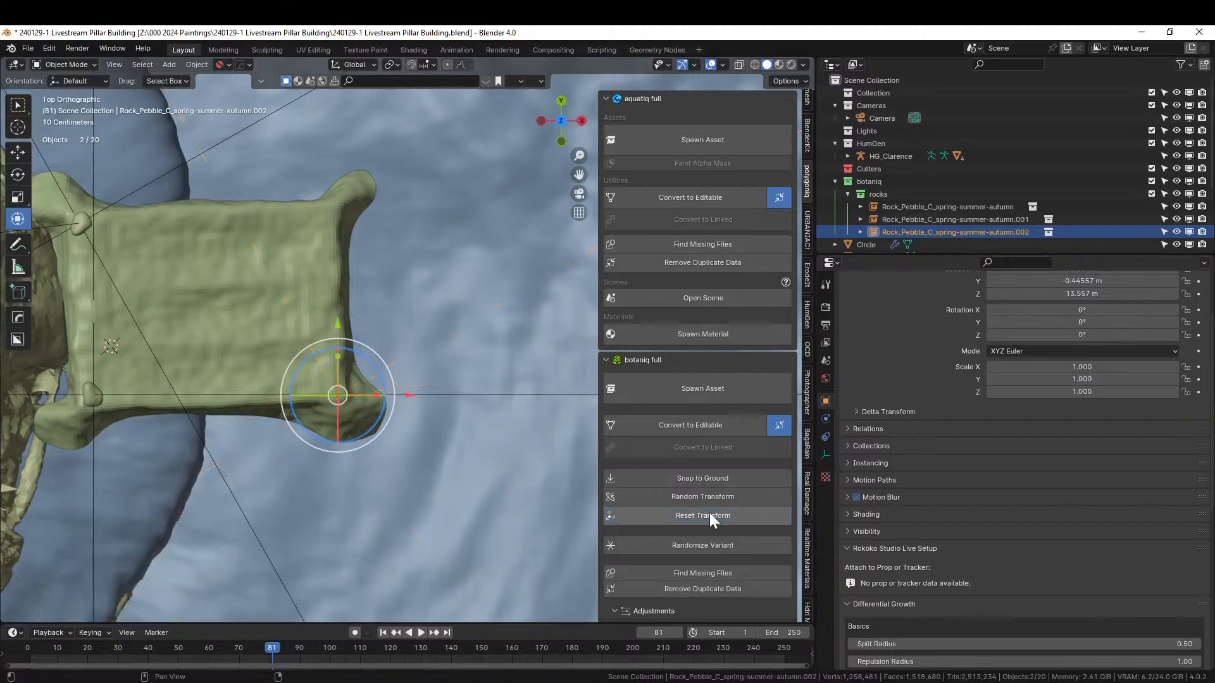
- Apply botaniq's Random Transform to the new pebble and scale it up by about 19.4
{"action": "middle_click_drag", "start_coordinate": [424, 430], "coordinate": [408, 380]}
{"action": "key", "text": "s"}
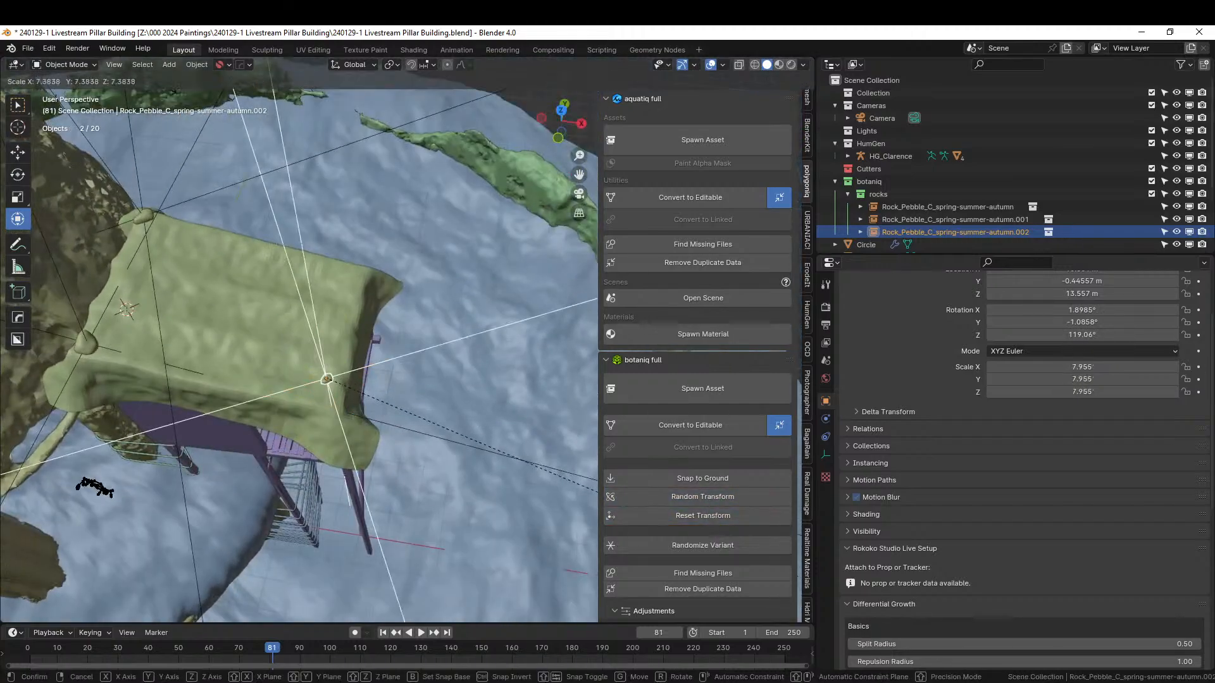
{"action": "left_click", "coordinate": [312, 336]}
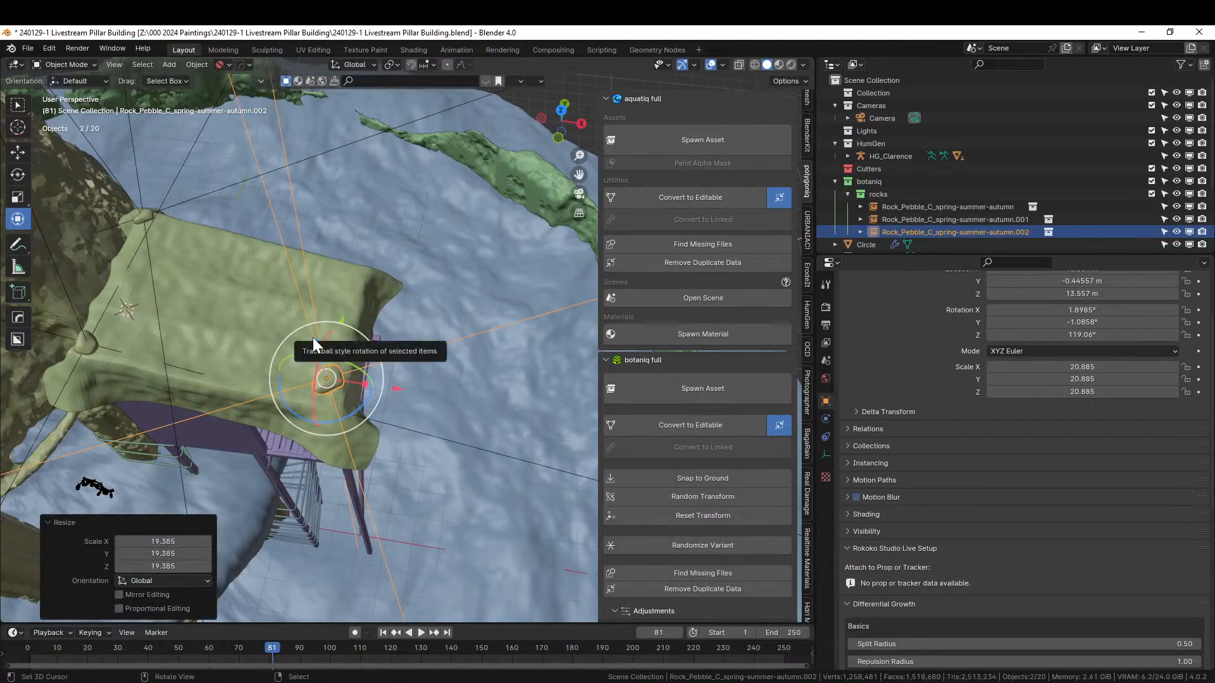
- Lower the third pebble about 0.92 m along Z onto the tarp's outer front corner
{"action": "key", "text": "KP_Decimal"}
{"action": "middle_click_drag", "start_coordinate": [397, 306], "coordinate": [416, 264]}
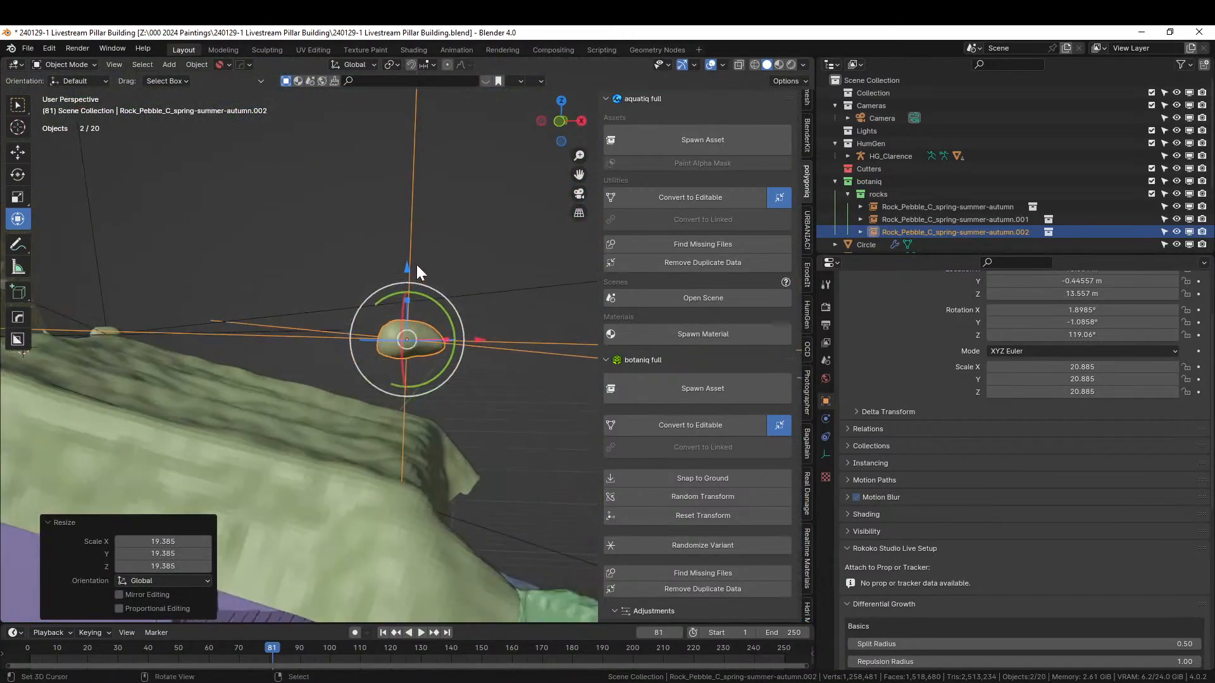
{"action": "key", "text": "KP_0"}
{"action": "key", "text": "KP_1"}
{"action": "key", "text": "KP_Decimal"}
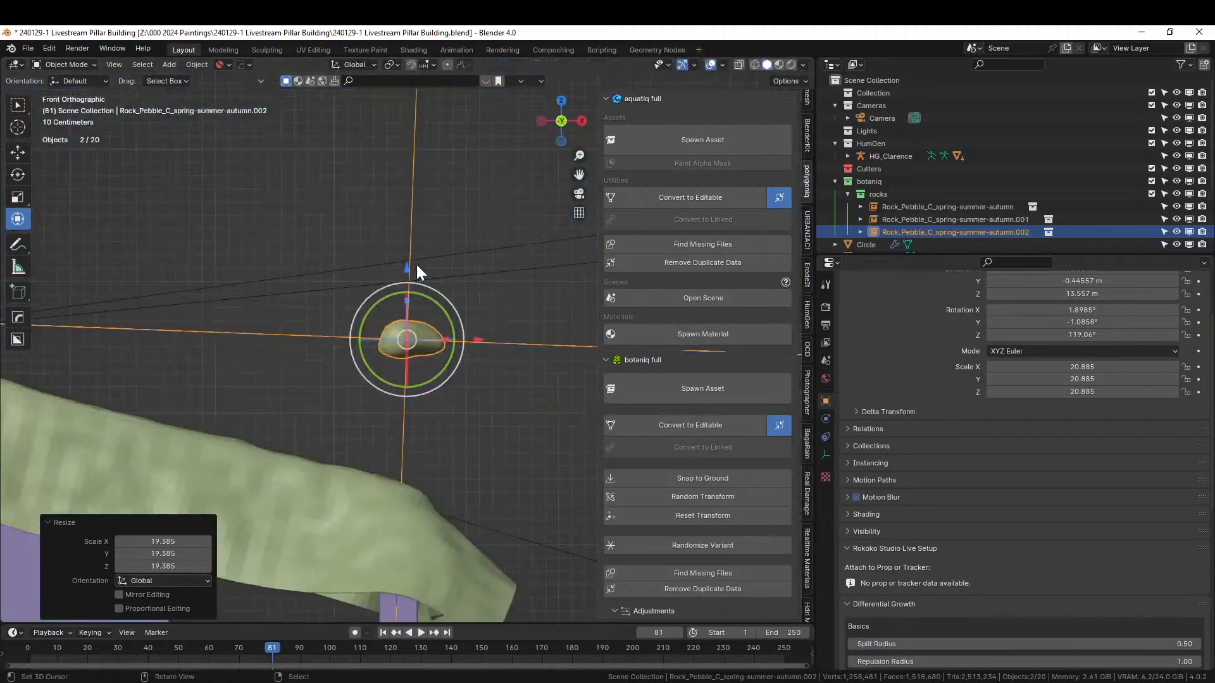
{"action": "key", "text": "g"}
{"action": "key", "text": "z"}
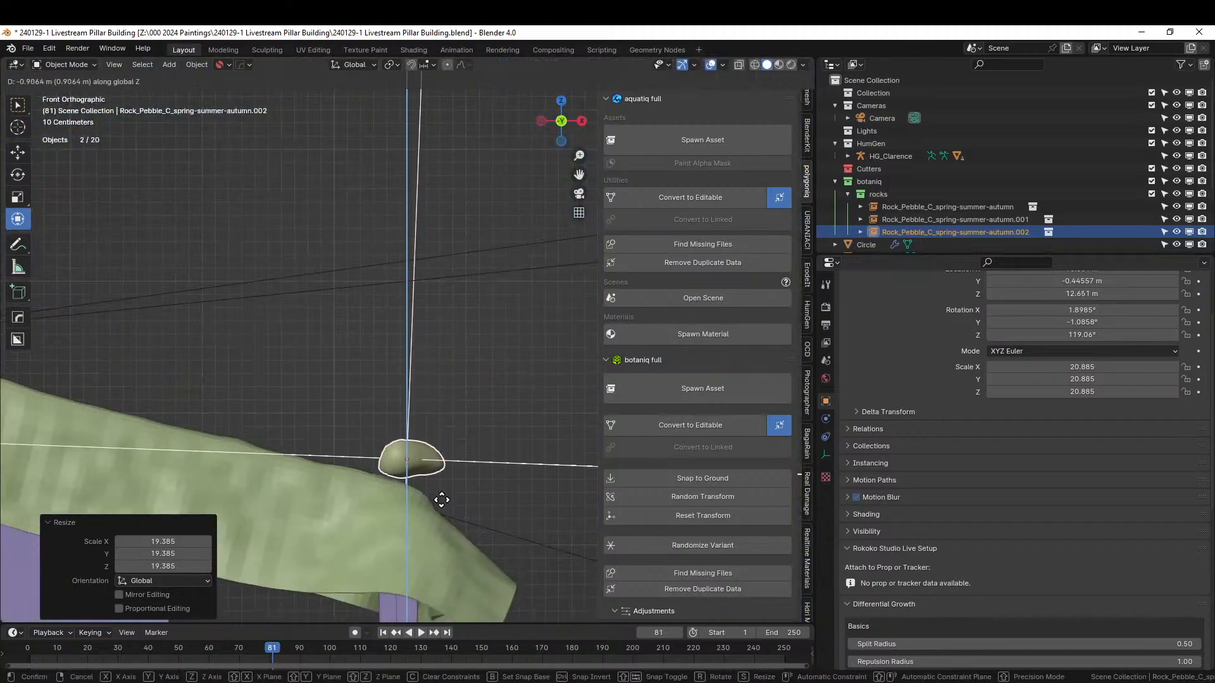
{"action": "left_click", "coordinate": [443, 497]}
- Tilt the pebble 21.5° around Y and move it about -0.086 m in X and -0.058 m in Z to settle it on the cloth
{"action": "key", "text": "r"}
{"action": "key", "text": "y"}
{"action": "left_click", "coordinate": [439, 449]}
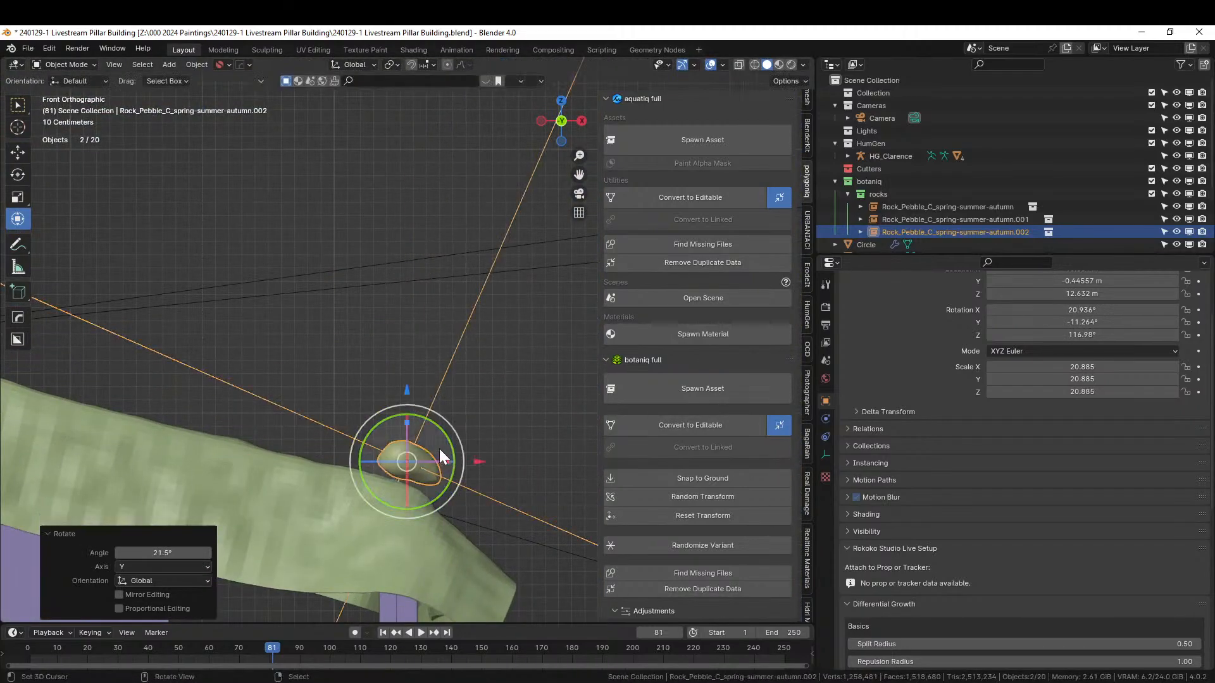
{"action": "key", "text": "g"}
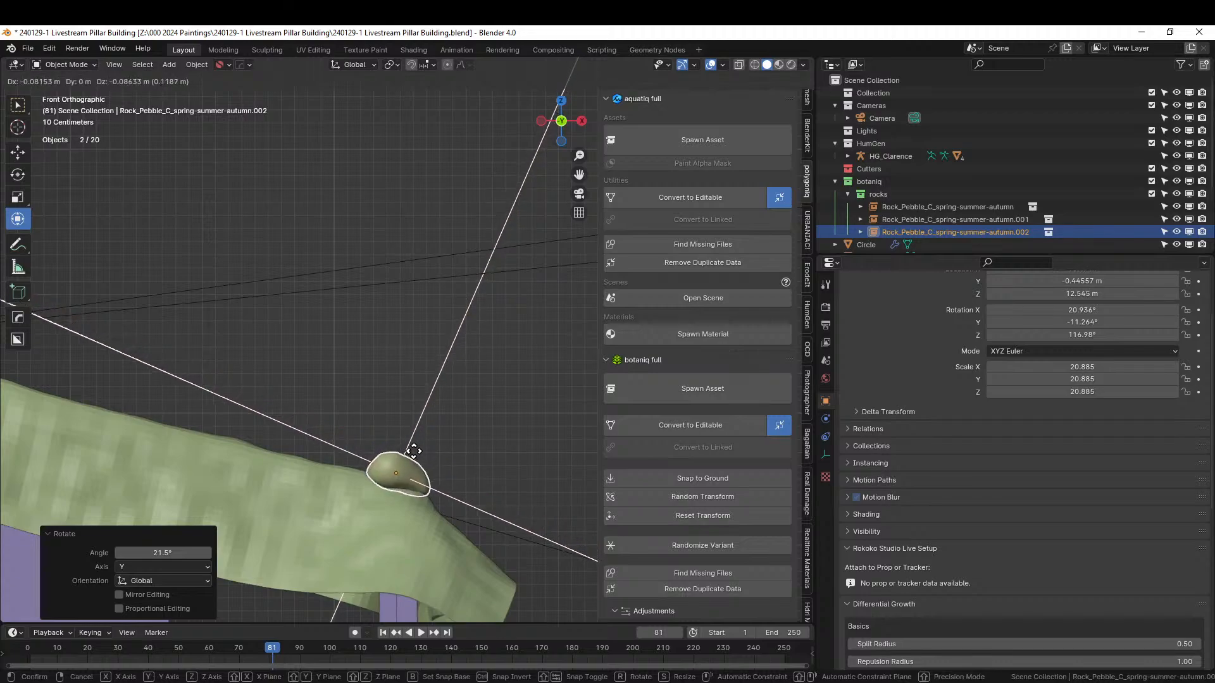
{"action": "left_click", "coordinate": [415, 447]}
{"action": "mouse_move", "coordinate": [416, 447]}
{"action": "middle_mouse_down"}
{"action": "mouse_move", "coordinate": [360, 521]}
{"action": "mouse_move", "coordinate": [404, 488]}
{"action": "mouse_move", "coordinate": [404, 445]}
{"action": "middle_mouse_up"}
{"action": "key", "text": "KP_7"}
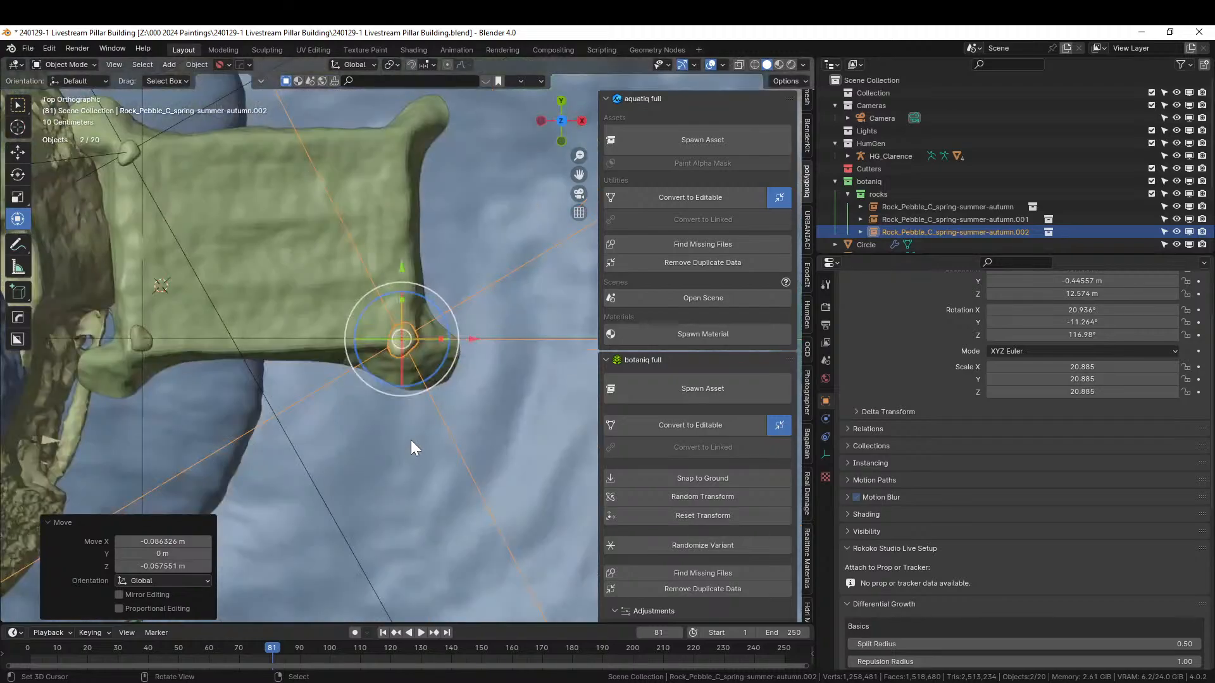
- Move the selected pebble rock about 0.15 m along Y to reposition it on the cloth roof's outer corner
{"action": "scroll", "coordinate": [449, 363], "scroll_direction": "up", "scroll_amount": 3}
{"action": "key", "text": "g"}
{"action": "left_click", "coordinate": [420, 317]}
{"action": "middle_click_drag", "start_coordinate": [480, 293], "coordinate": [360, 496], "text": "shift"}
{"action": "scroll", "coordinate": [473, 487], "scroll_direction": "down", "scroll_amount": 4}
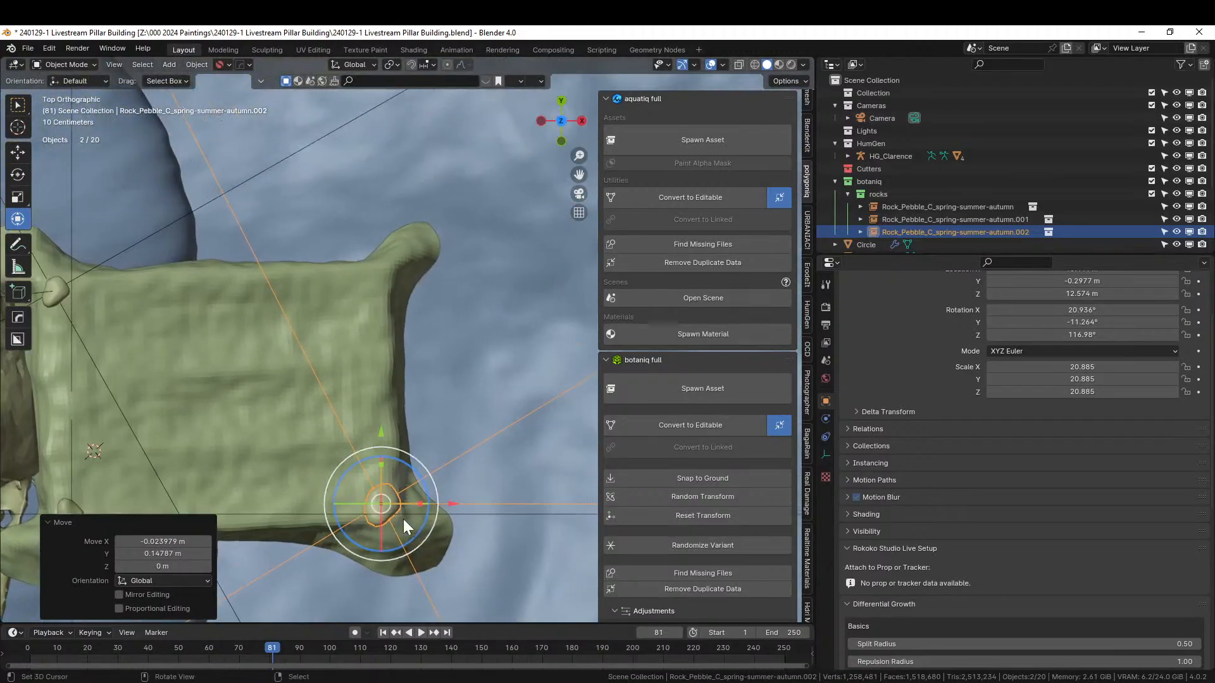
- Duplicate the corner rock about 2.88 m along Y onto the roof's other outer corner and rotate the copy about 72°
{"action": "key", "text": "shift+d"}
{"action": "left_click", "coordinate": [386, 281]}
{"action": "key", "text": "r"}
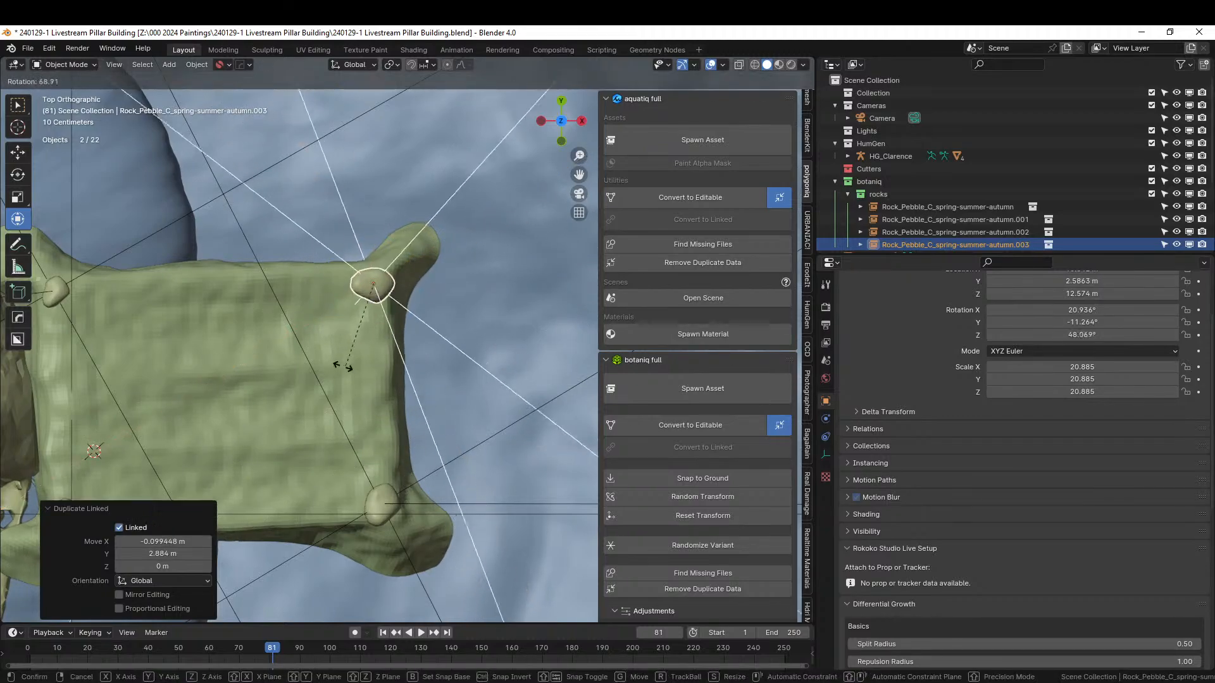
{"action": "left_click", "coordinate": [340, 367]}
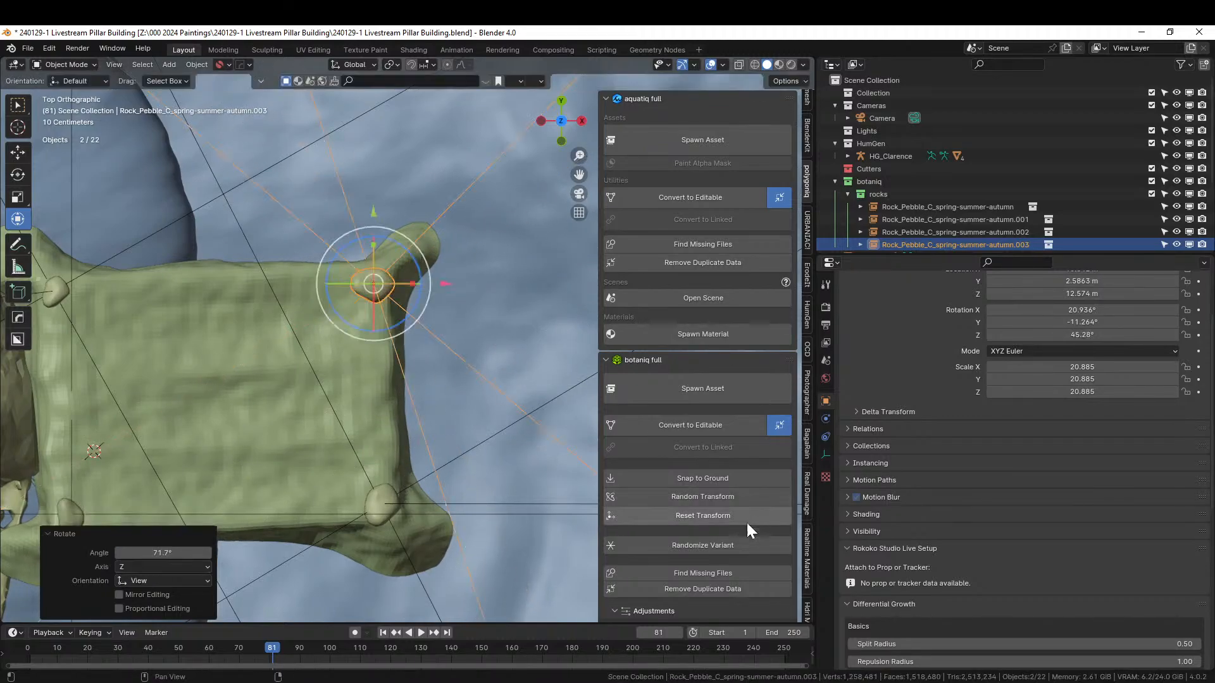
- Apply a random transform to the new rock copy, check it through the camera and save the file
{"action": "left_click", "coordinate": [708, 496]}
{"action": "scroll", "coordinate": [525, 368], "scroll_direction": "up", "scroll_amount": 6}
{"action": "middle_click_drag", "start_coordinate": [382, 304], "coordinate": [282, 233]}
{"action": "key", "text": "KP_0"}
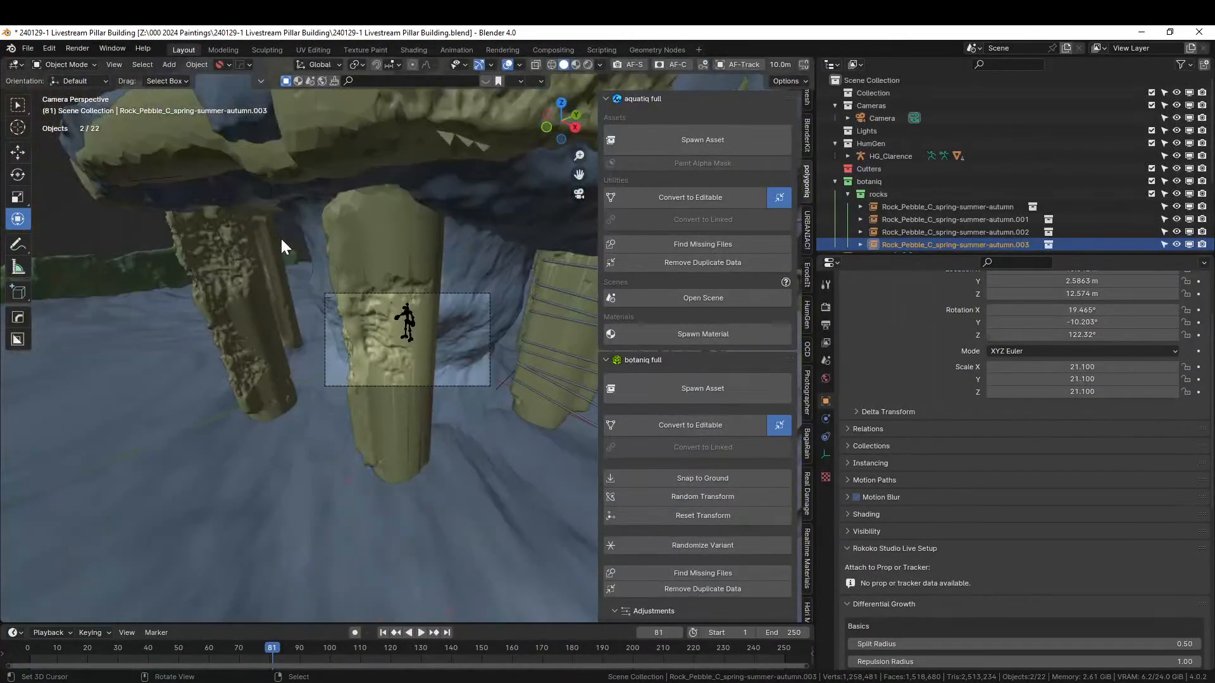
{"action": "key", "text": "ctrl+s"}
- Switch to the KB3D_Favelas-Native file and copy the wooden ladder KB3D_FAV_Ladder_A_Main
{"action": "middle_click_drag", "start_coordinate": [280, 238], "coordinate": [405, 265]}
{"action": "scroll", "coordinate": [387, 218], "scroll_direction": "down", "scroll_amount": 9}
{"action": "middle_click_drag", "start_coordinate": [428, 384], "coordinate": [496, 357]}
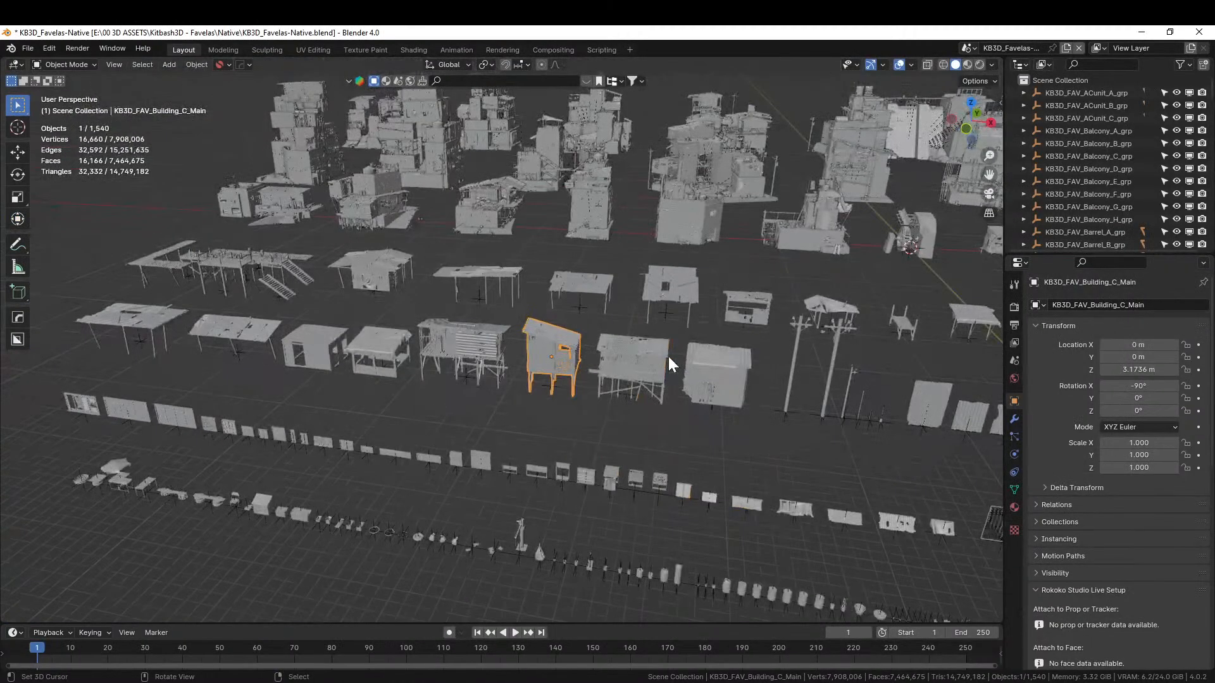
{"action": "middle_click_drag", "start_coordinate": [738, 407], "coordinate": [1055, 296], "text": "shift"}
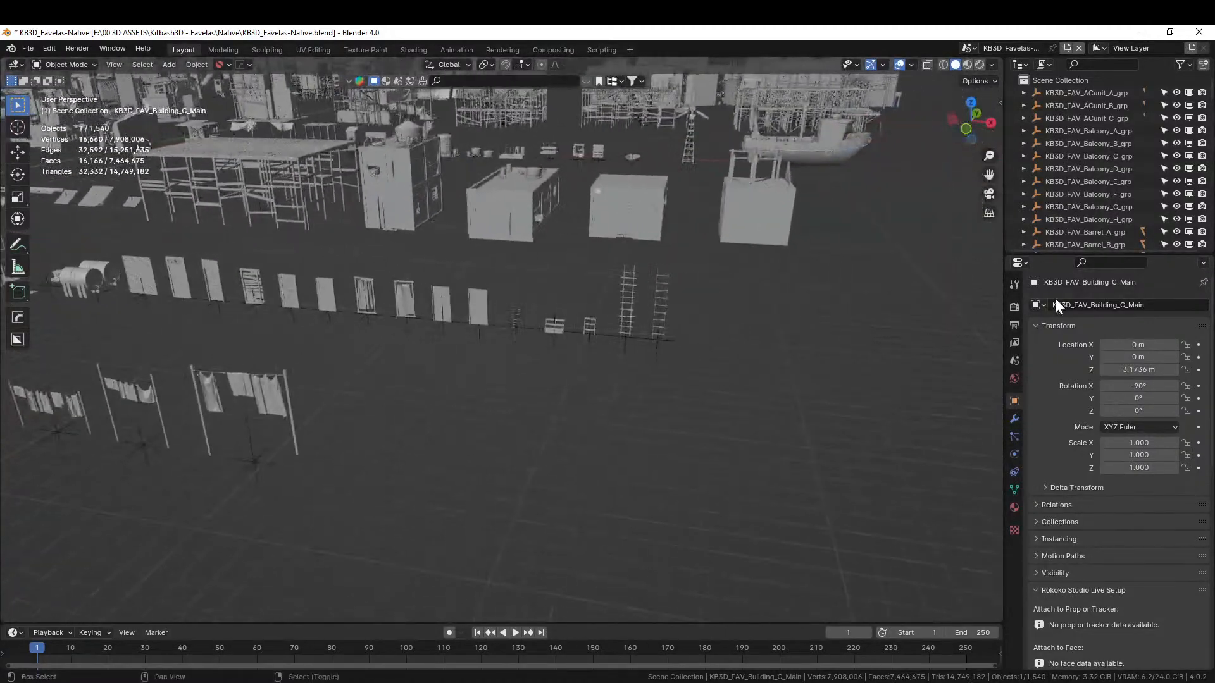
{"action": "left_click", "coordinate": [631, 297]}
{"action": "key", "text": "KP_Decimal"}
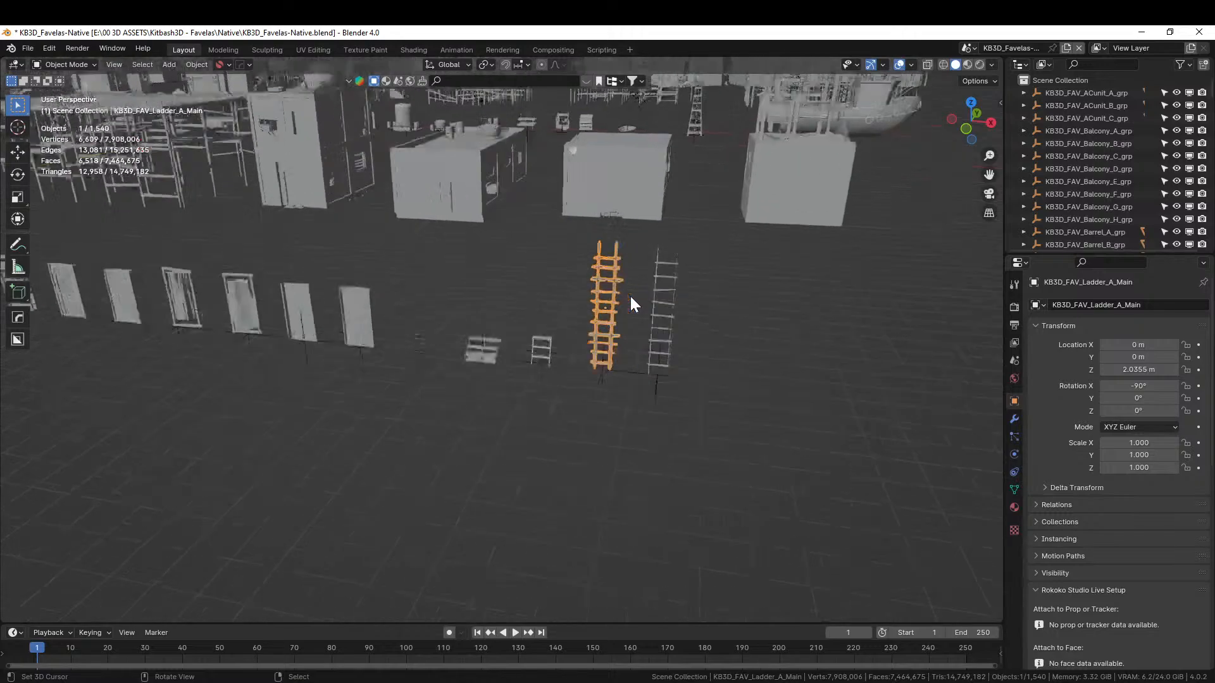
{"action": "key", "text": "ctrl+c"}
{"action": "key", "text": "Escape"}
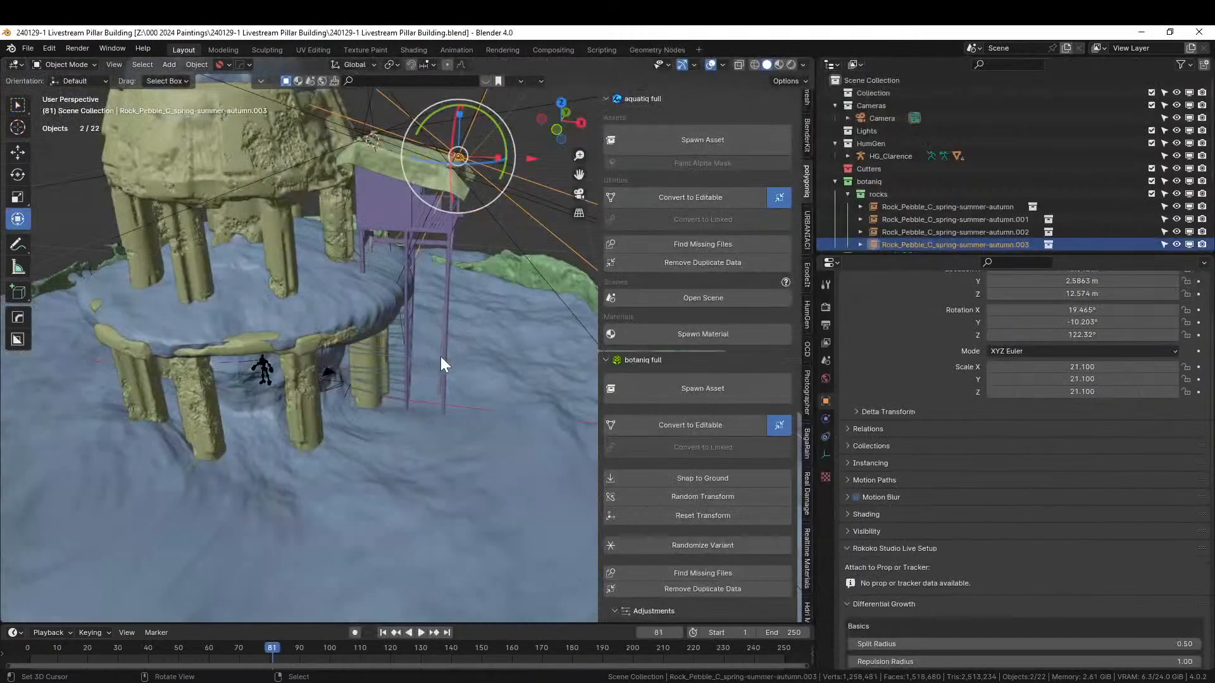
- Paste the ladder and bring it to a 3D cursor on the ground near the front pillar with Origin to 3D Cursor and Geometry to Origin
{"action": "left_click", "coordinate": [329, 463]}
{"action": "key", "text": "ctrl+v"}
{"action": "left_click", "coordinate": [190, 65]}
{"action": "mouse_move", "coordinate": [211, 93]}
{"action": "left_click", "coordinate": [462, 118]}
{"action": "left_click", "coordinate": [196, 63]}
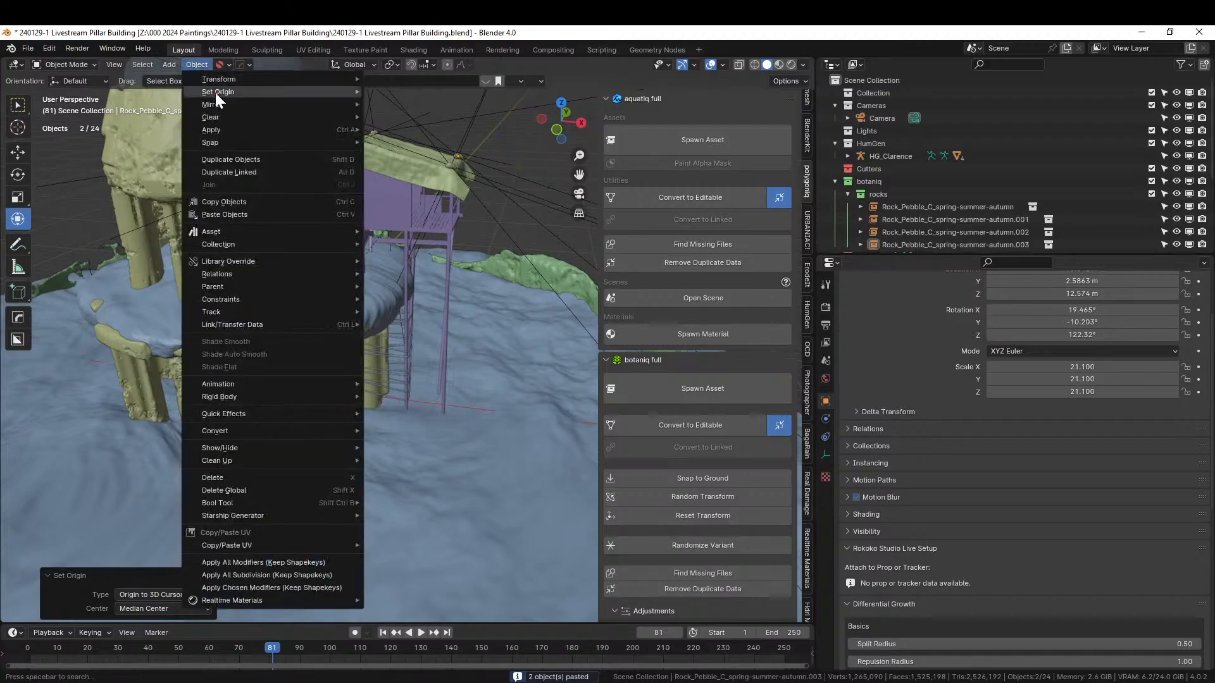
{"action": "left_click", "coordinate": [430, 88]}
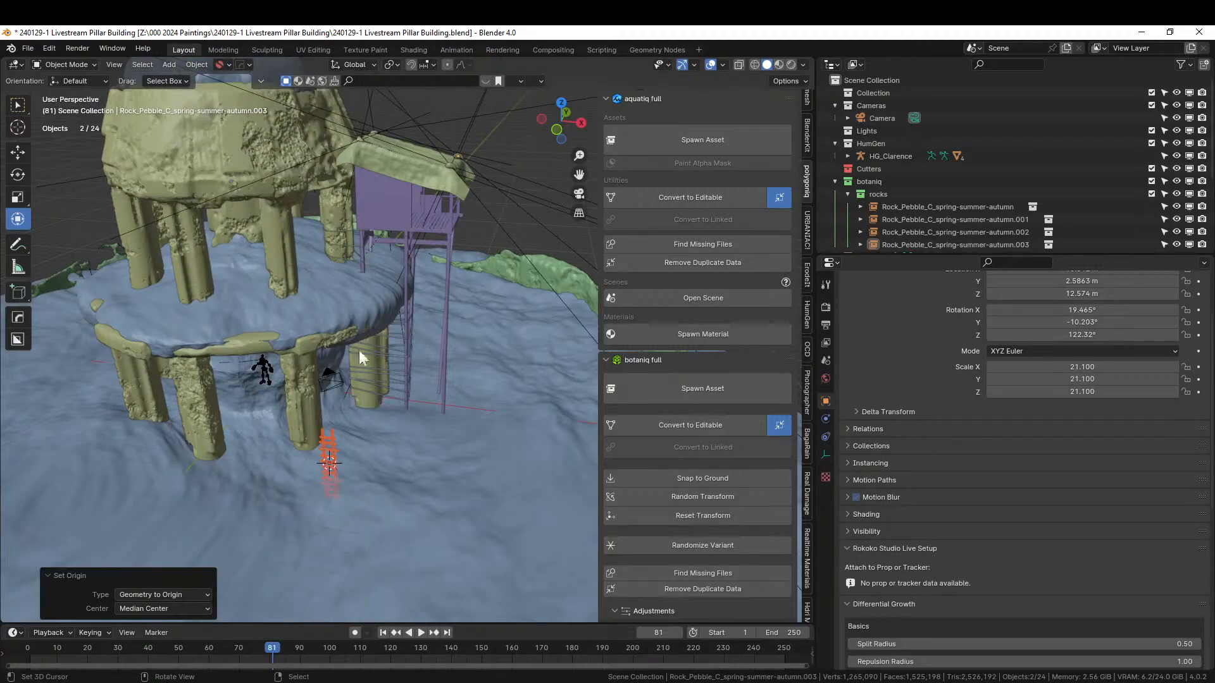
- Raise the ladder about 2.05 m along Z so that it stands on the ground
{"action": "left_click", "coordinate": [334, 448]}
{"action": "key", "text": "KP_Decimal"}
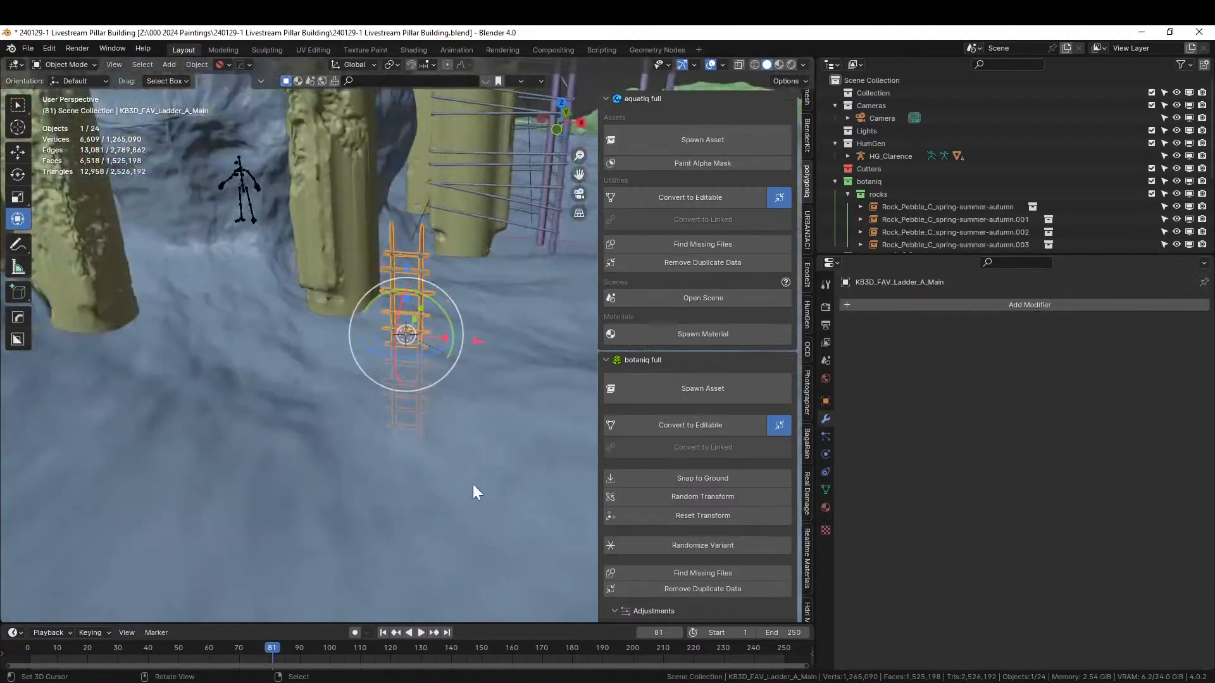
{"action": "scroll", "coordinate": [521, 432], "scroll_direction": "down", "scroll_amount": 4}
{"action": "middle_click_drag", "start_coordinate": [522, 432], "coordinate": [522, 578]}
{"action": "key", "text": "g"}
{"action": "key", "text": "z"}
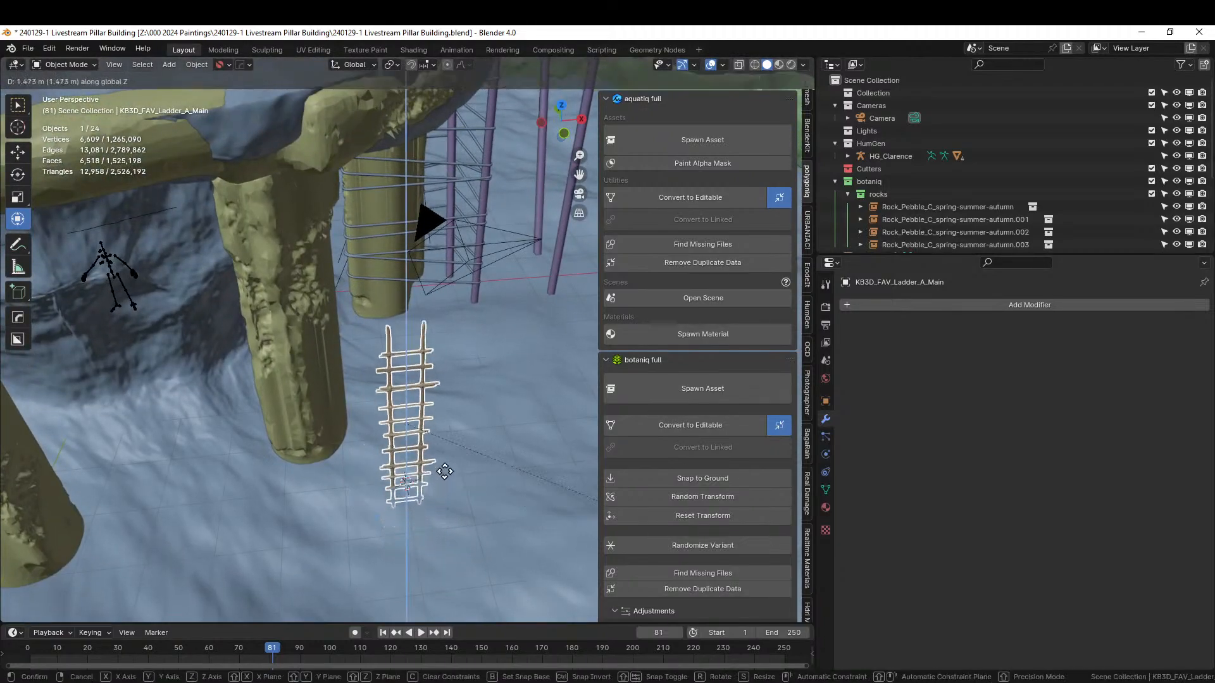
{"action": "left_click", "coordinate": [443, 452]}
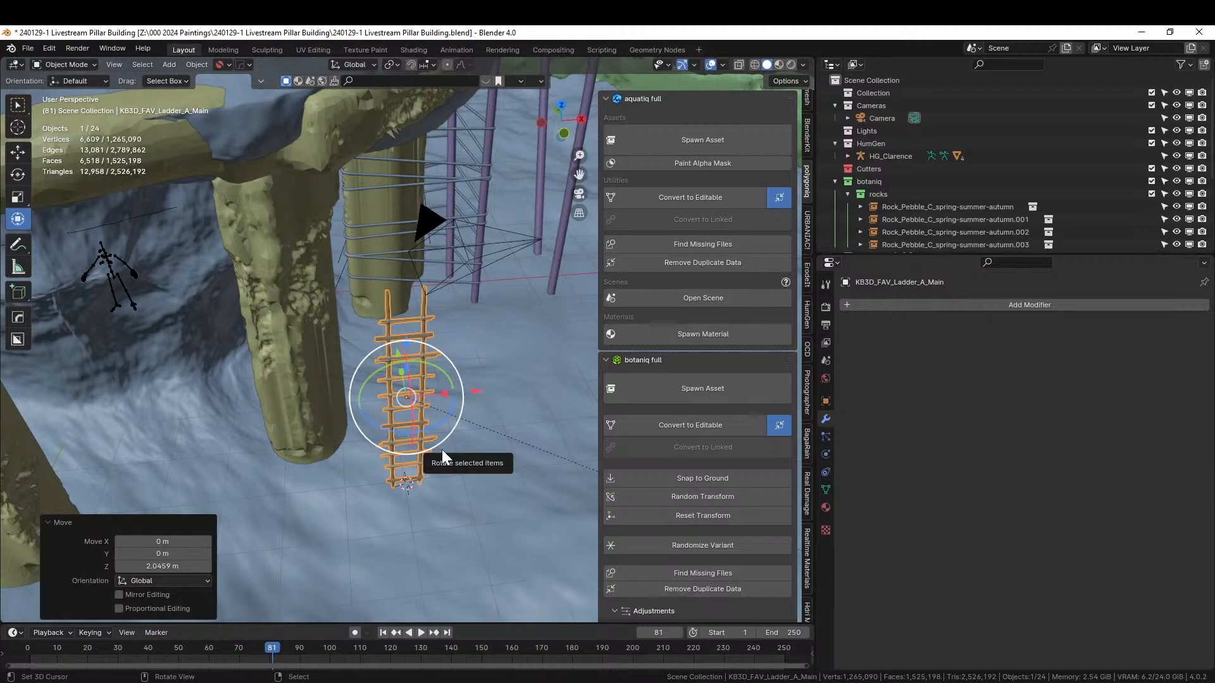
- Duplicate the ladder's entire mesh in Edit Mode and move the copy up about 3.75 m along Z as an extension
{"action": "middle_click_drag", "start_coordinate": [52, 362], "coordinate": [763, 333]}
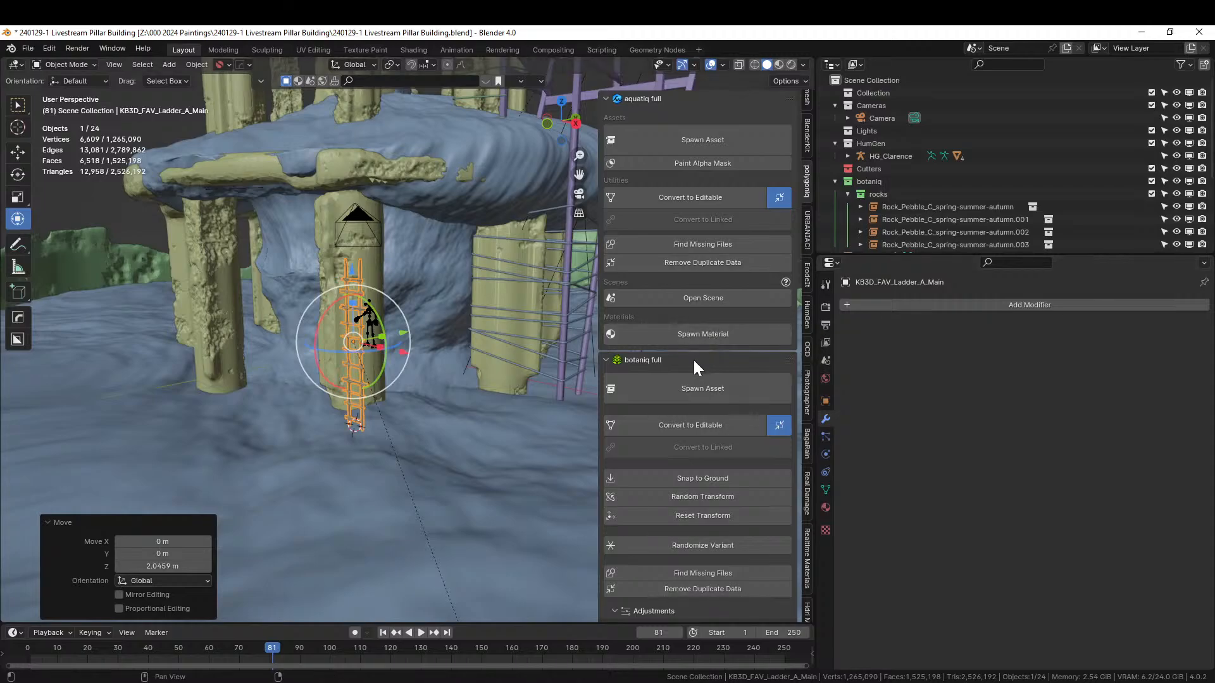
{"action": "middle_click_drag", "start_coordinate": [299, 300], "coordinate": [350, 336]}
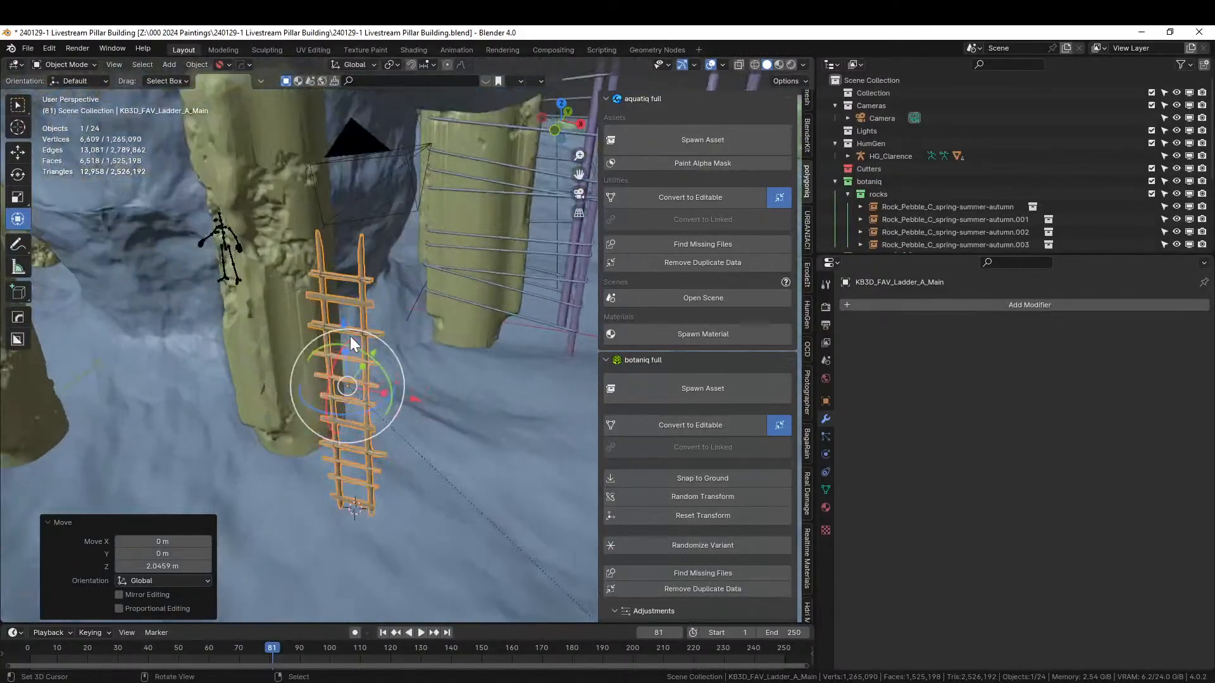
{"action": "middle_click_drag", "start_coordinate": [417, 311], "coordinate": [416, 438]}
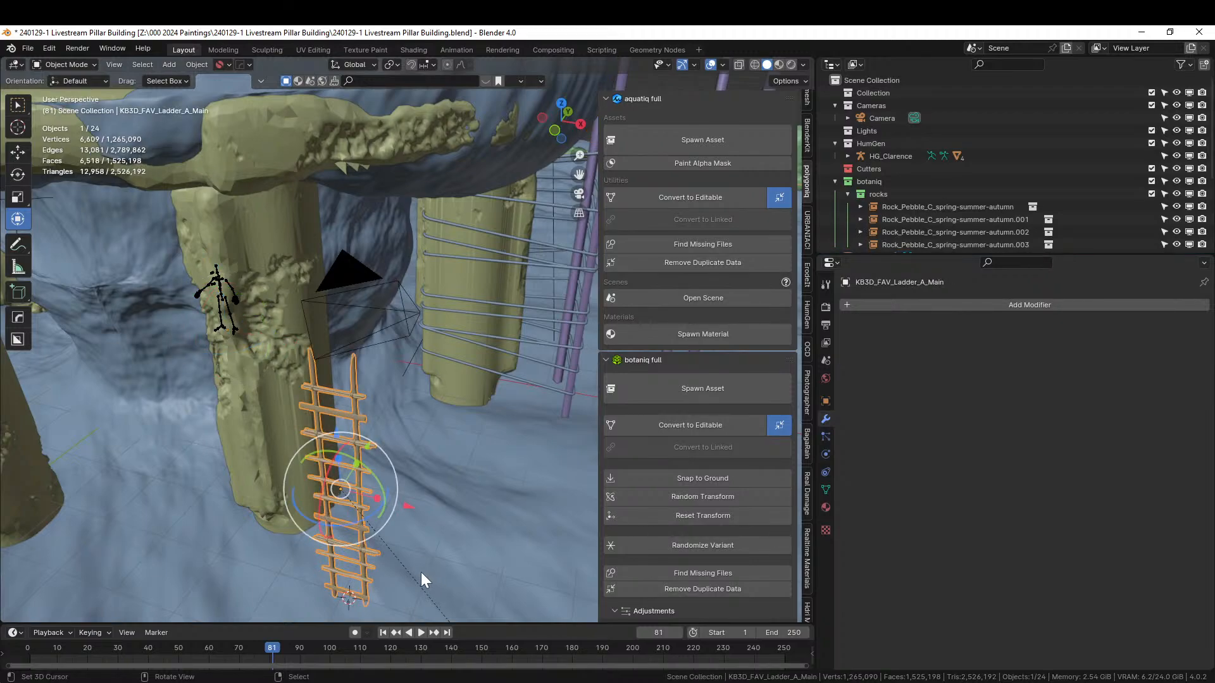
{"action": "key", "text": "Tab"}
{"action": "key", "text": "g"}
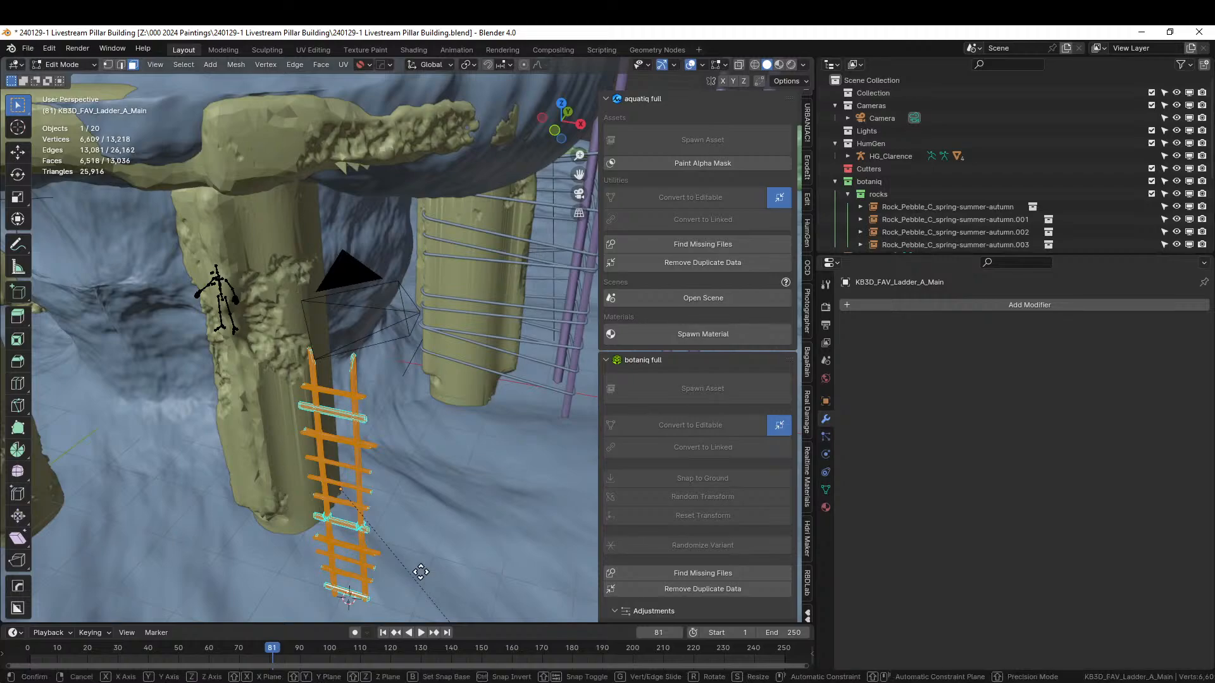
{"action": "right_click", "coordinate": [421, 572]}
{"action": "key", "text": "g"}
{"action": "key", "text": "z"}
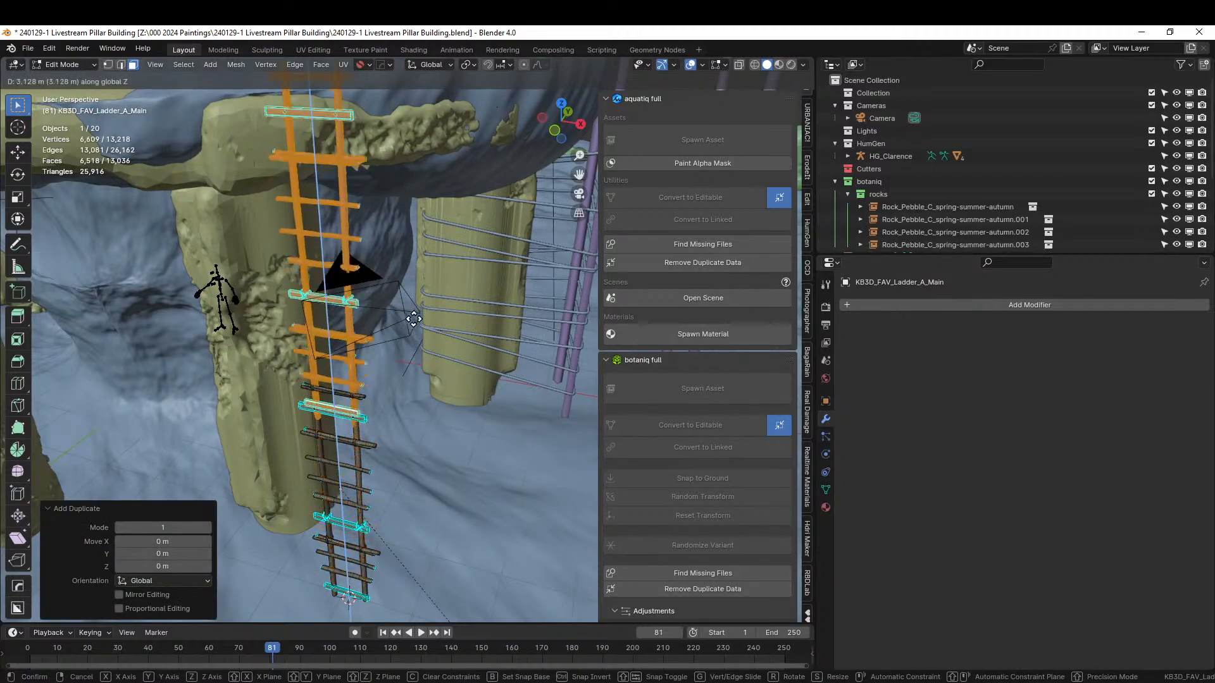
{"action": "left_click", "coordinate": [410, 259]}
{"action": "middle_click_drag", "start_coordinate": [410, 260], "coordinate": [415, 307], "text": "shift"}
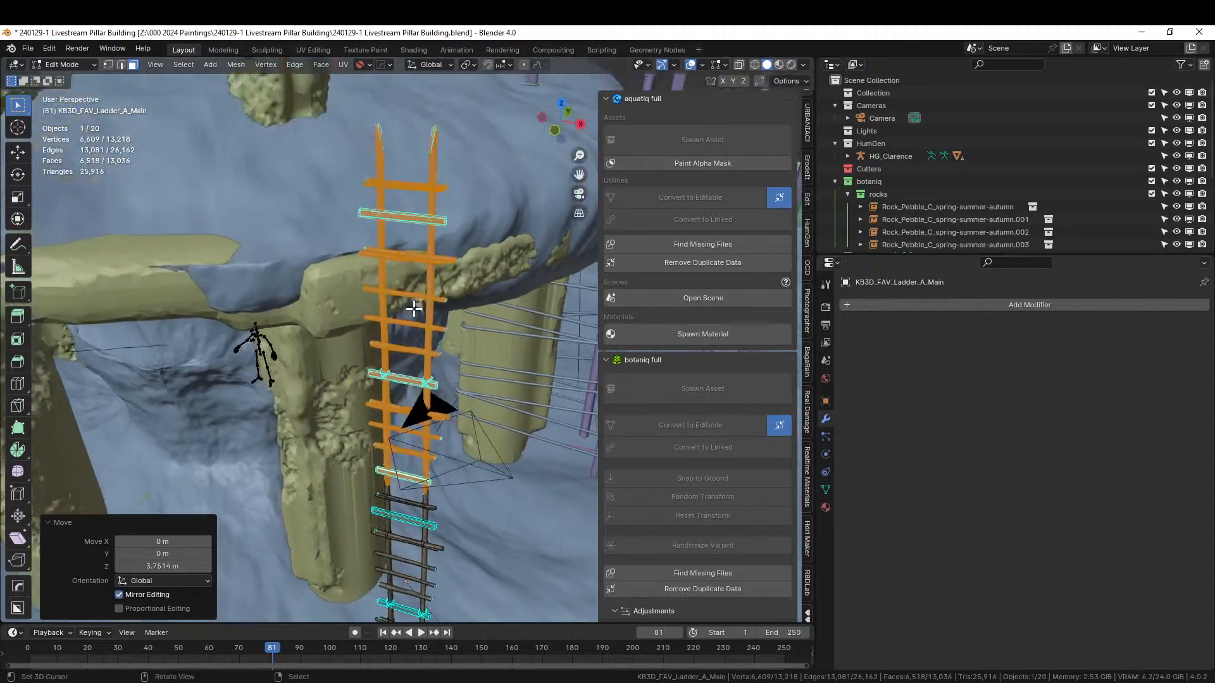
- Shift the upper ladder section slightly along negative Y so its rails overlap beside the lower ones, and return to Object Mode
{"action": "scroll", "coordinate": [415, 402], "scroll_direction": "up", "scroll_amount": 6}
{"action": "middle_click_drag", "start_coordinate": [367, 560], "coordinate": [301, 312], "text": "shift"}
{"action": "middle_click_drag", "start_coordinate": [319, 367], "coordinate": [204, 230]}
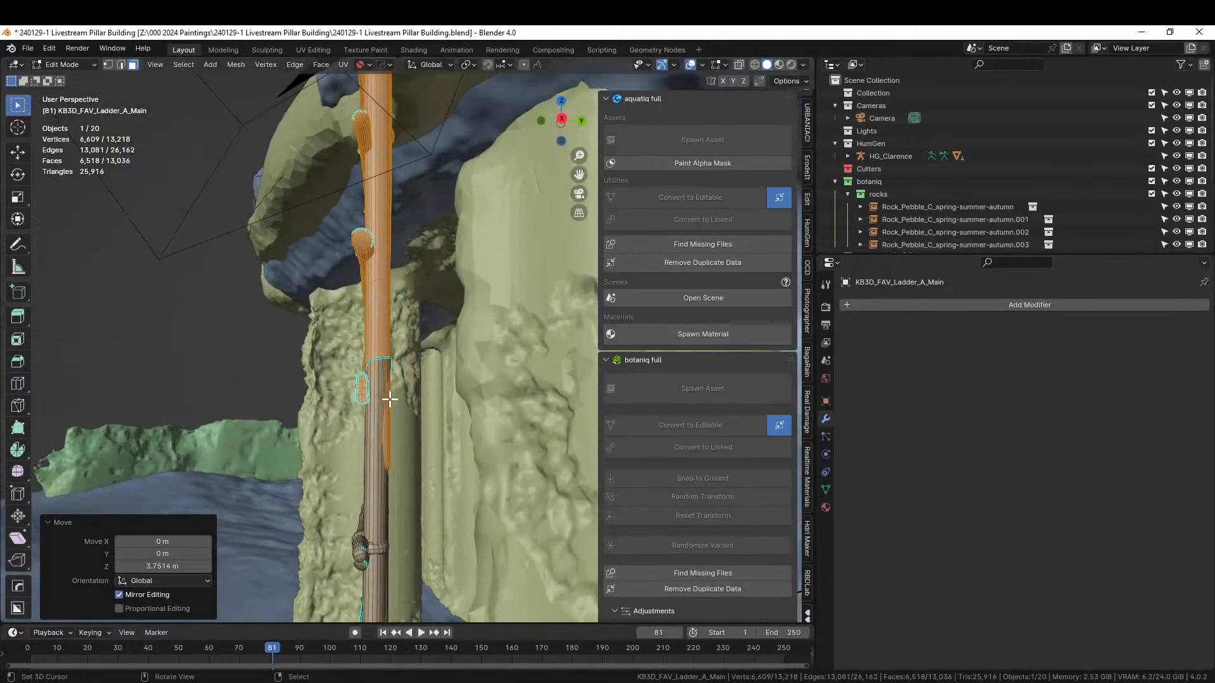
{"action": "middle_click_drag", "start_coordinate": [401, 413], "coordinate": [495, 431]}
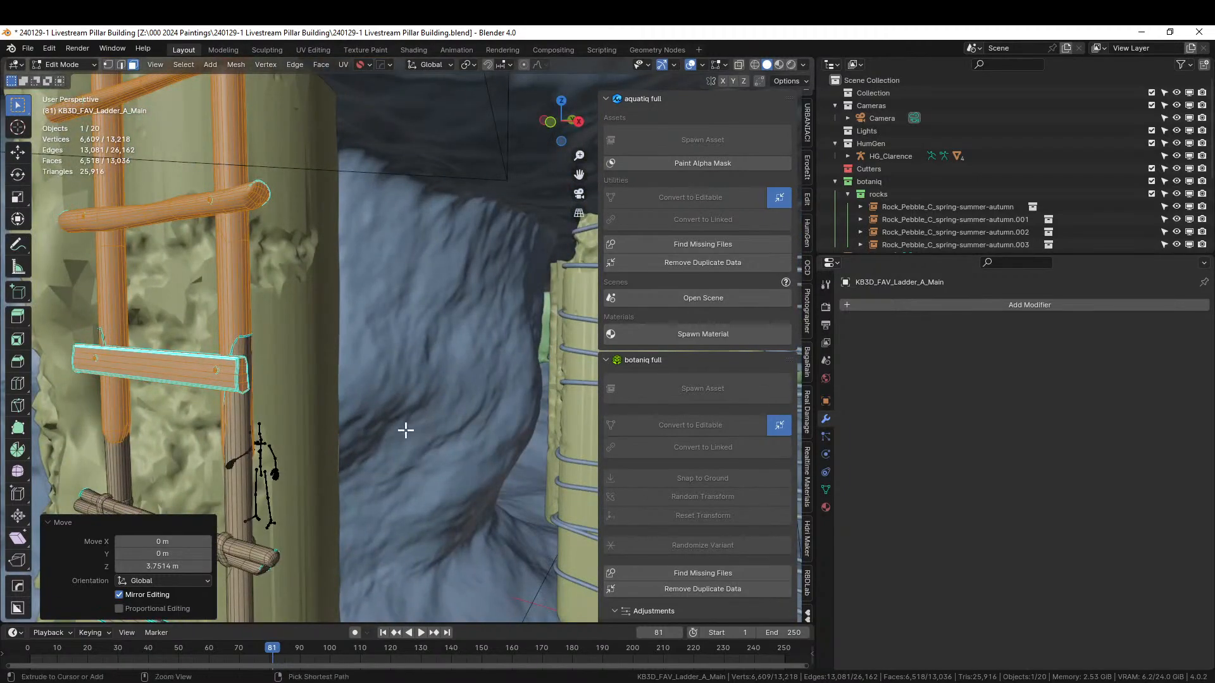
{"action": "key", "text": "ctrl+z"}
{"action": "key", "text": "ctrl+shift+z"}
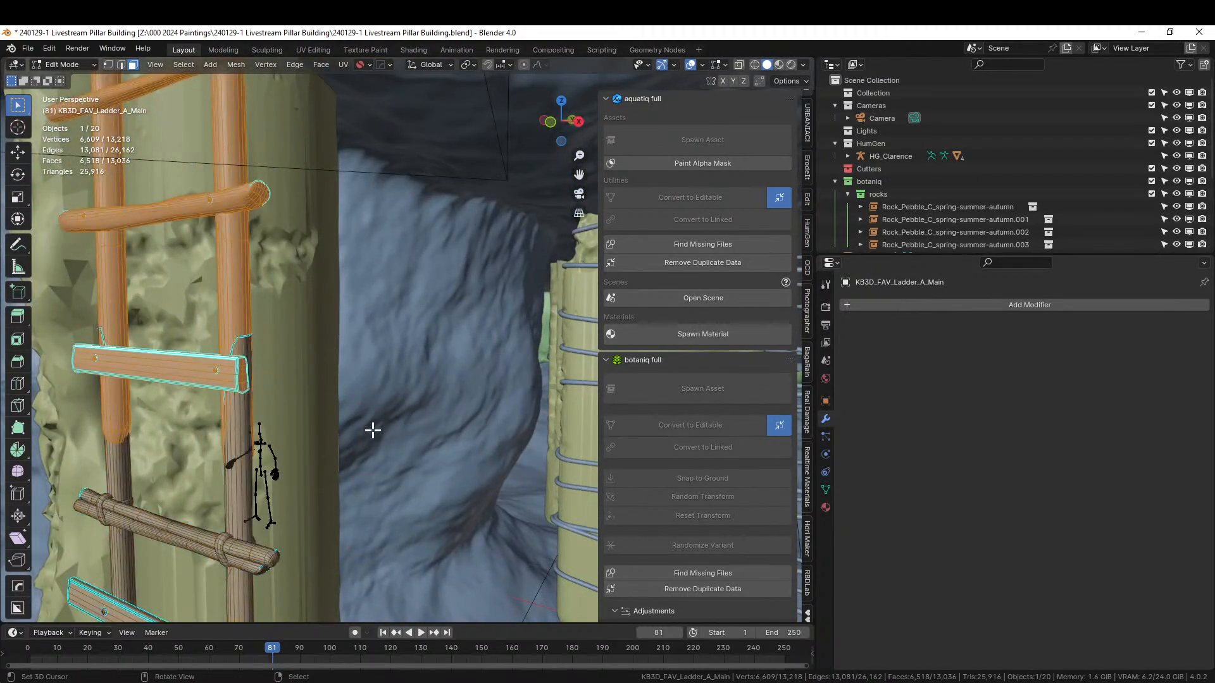
{"action": "key", "text": "g"}
{"action": "key", "text": "y"}
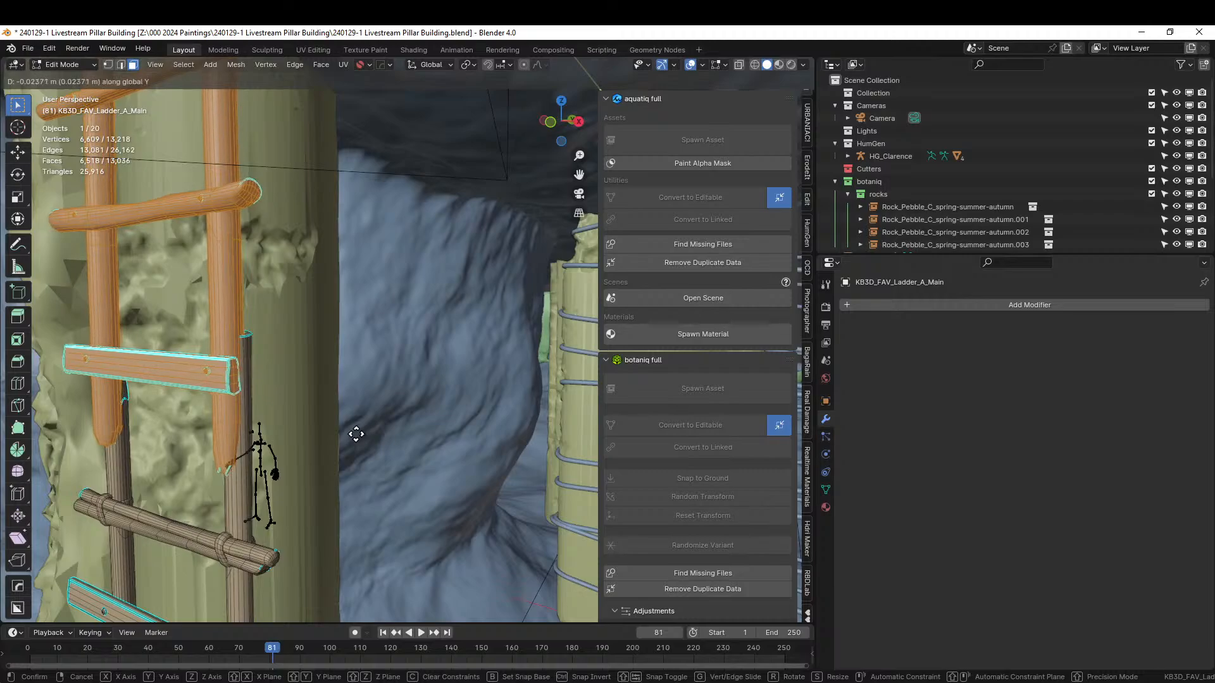
{"action": "left_click", "coordinate": [351, 434]}
{"action": "middle_click_drag", "start_coordinate": [352, 434], "coordinate": [643, 335]}
{"action": "middle_click_drag", "start_coordinate": [460, 379], "coordinate": [527, 397]}
{"action": "key", "text": "Tab"}
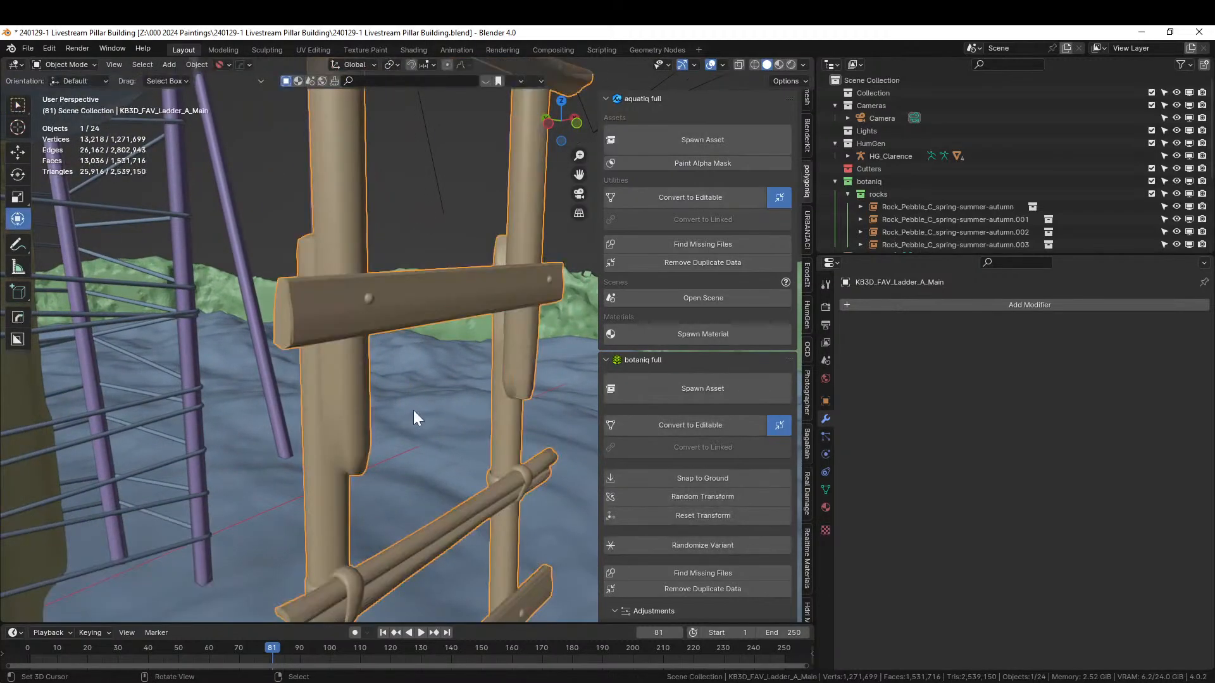
- Add a Path curve at the overlap of the ladder rails and rotate it 90° about Y to run vertically
{"action": "middle_click_drag", "start_coordinate": [319, 398], "coordinate": [474, 375]}
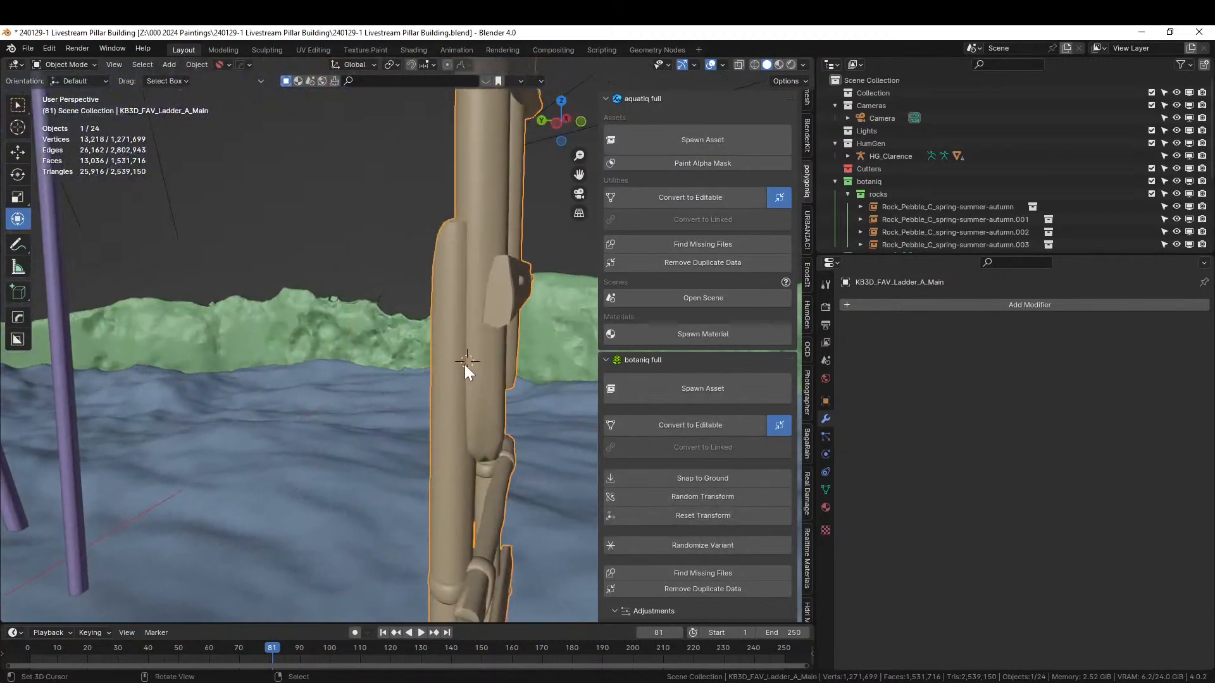
{"action": "key", "text": "shift+a"}
{"action": "mouse_move", "coordinate": [445, 363]}
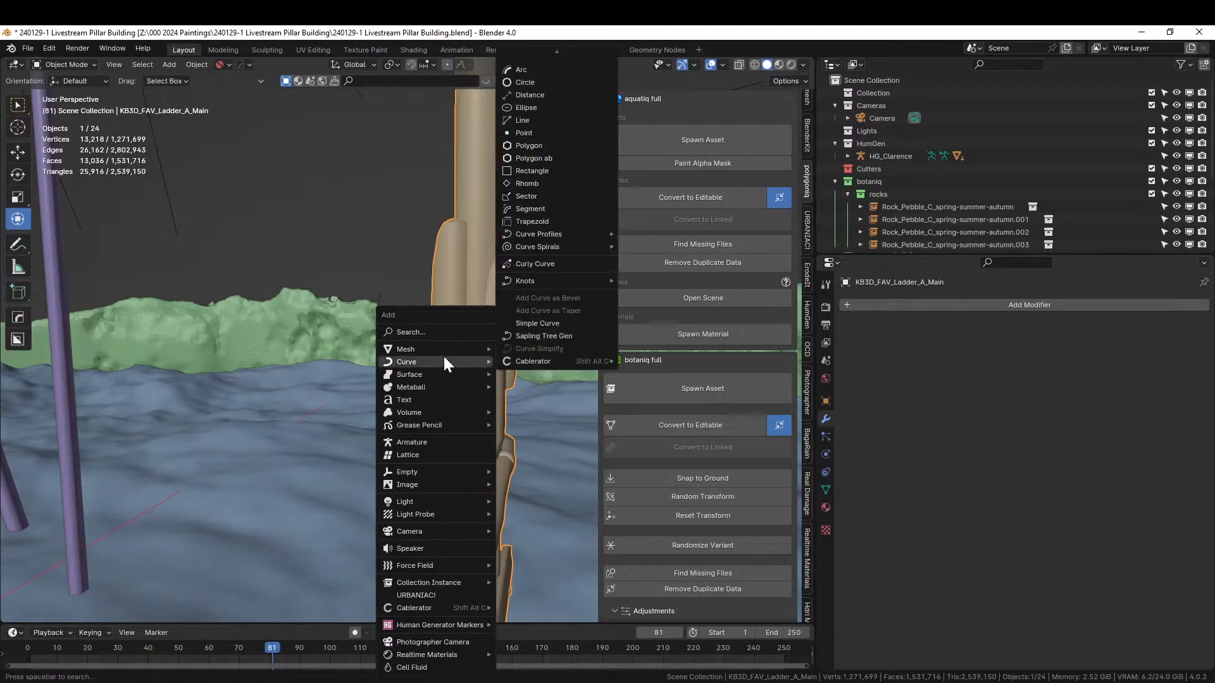
{"action": "scroll", "coordinate": [565, 117], "scroll_direction": "up", "scroll_amount": 5}
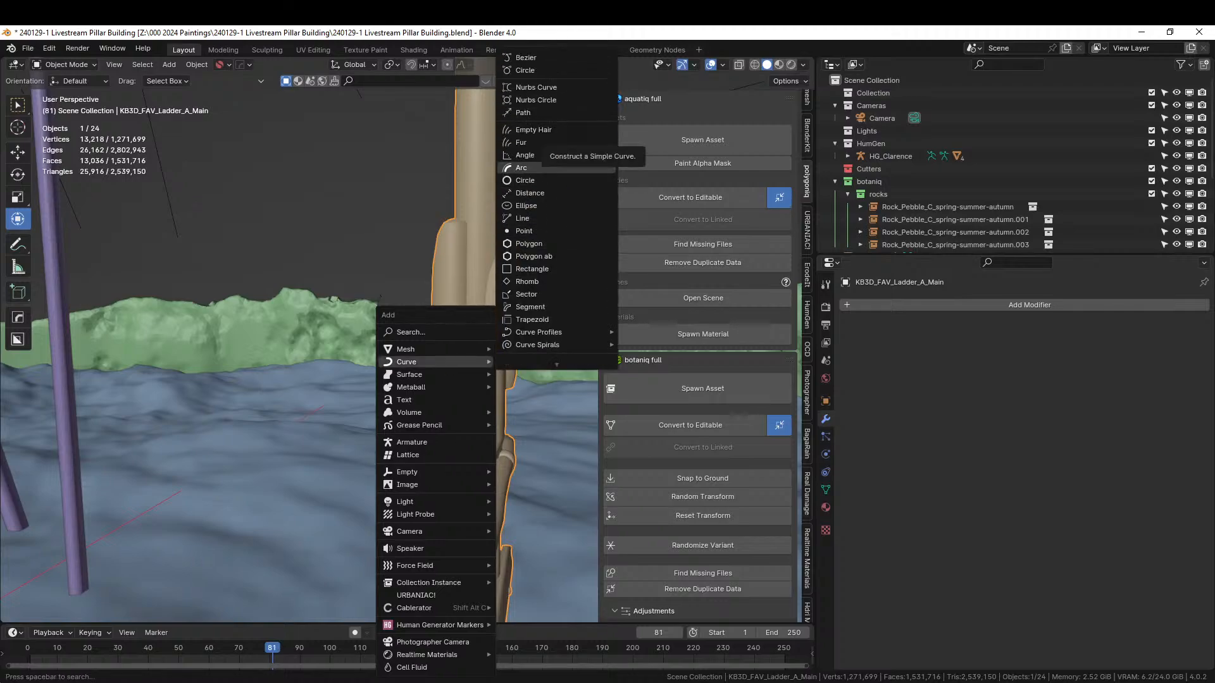
{"action": "left_click", "coordinate": [526, 112]}
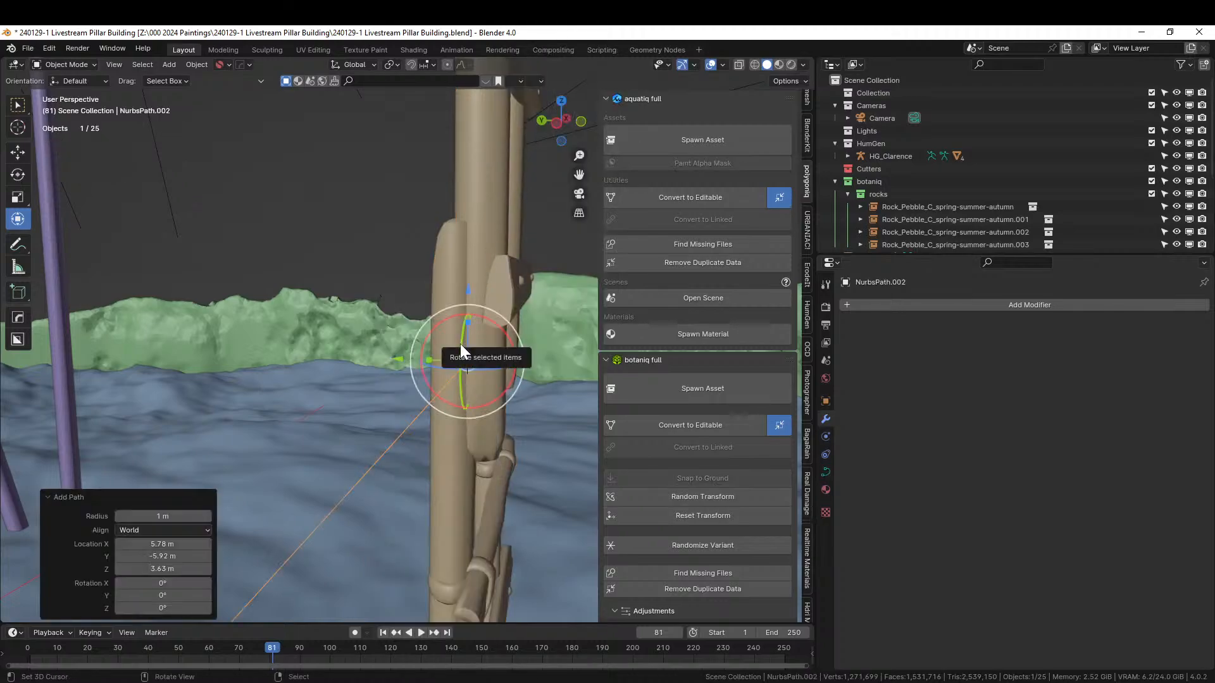
{"action": "key", "text": "r"}
{"action": "key", "text": "y"}
{"action": "key", "text": "9"}
{"action": "key", "text": "0"}
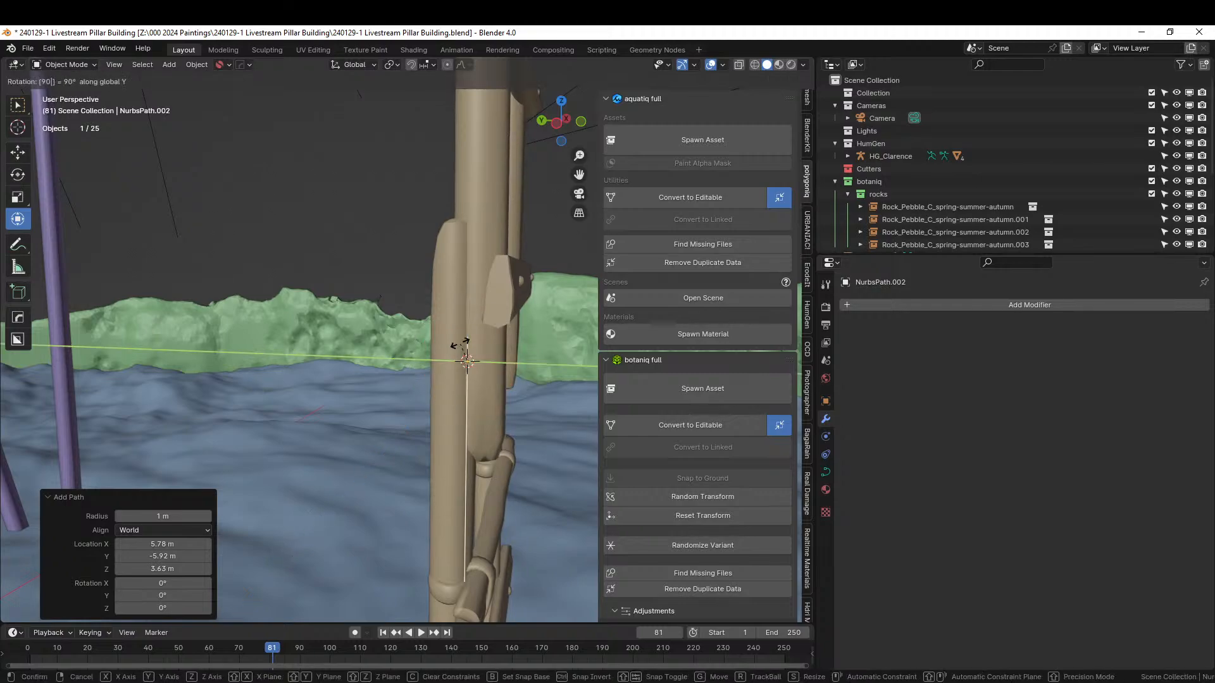
{"action": "key", "text": "Return"}
- Scale the path down to about 0.083 to fit the rail overlap and apply its rotation and scale
{"action": "key", "text": "s"}
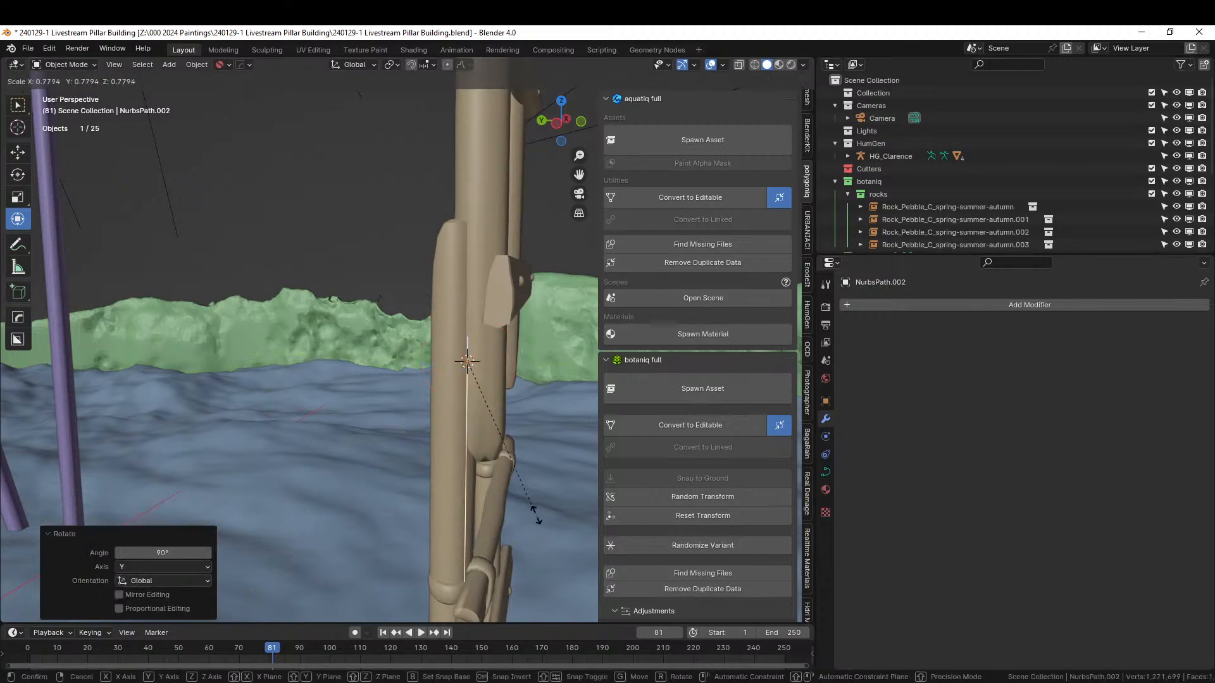
{"action": "left_click", "coordinate": [471, 387]}
{"action": "middle_click_drag", "start_coordinate": [514, 411], "coordinate": [428, 487]}
{"action": "left_click", "coordinate": [568, 476]}
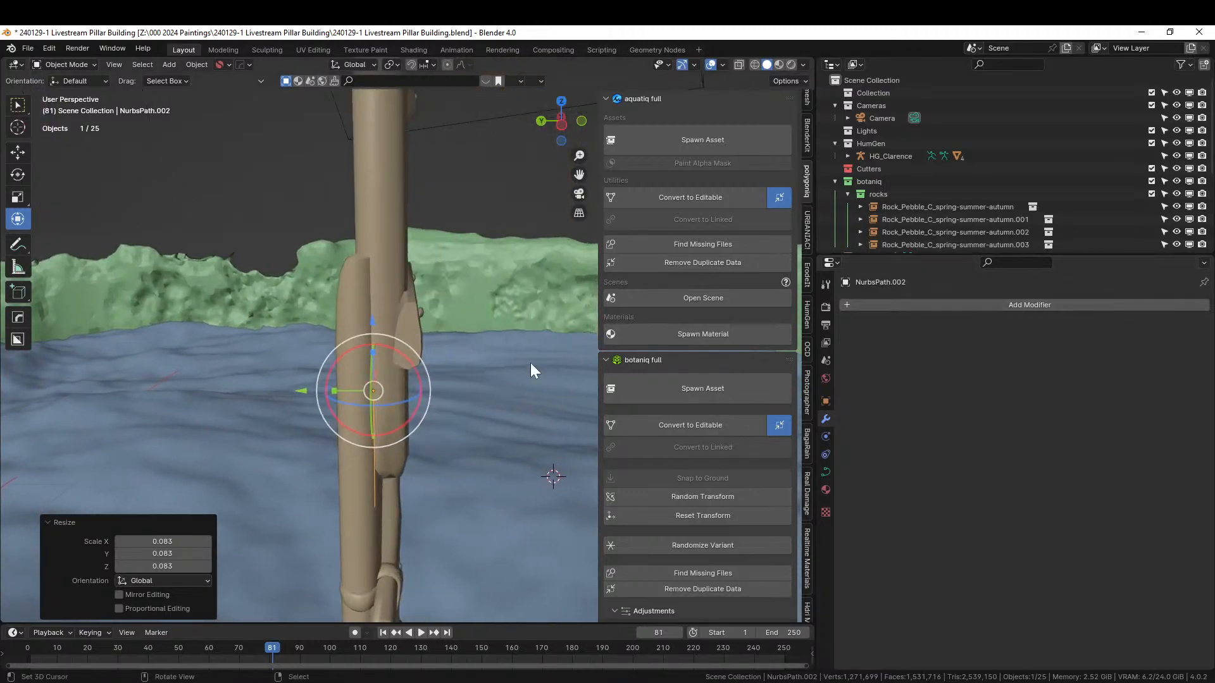
{"action": "key", "text": "ctrl+a"}
{"action": "left_click", "coordinate": [413, 389]}
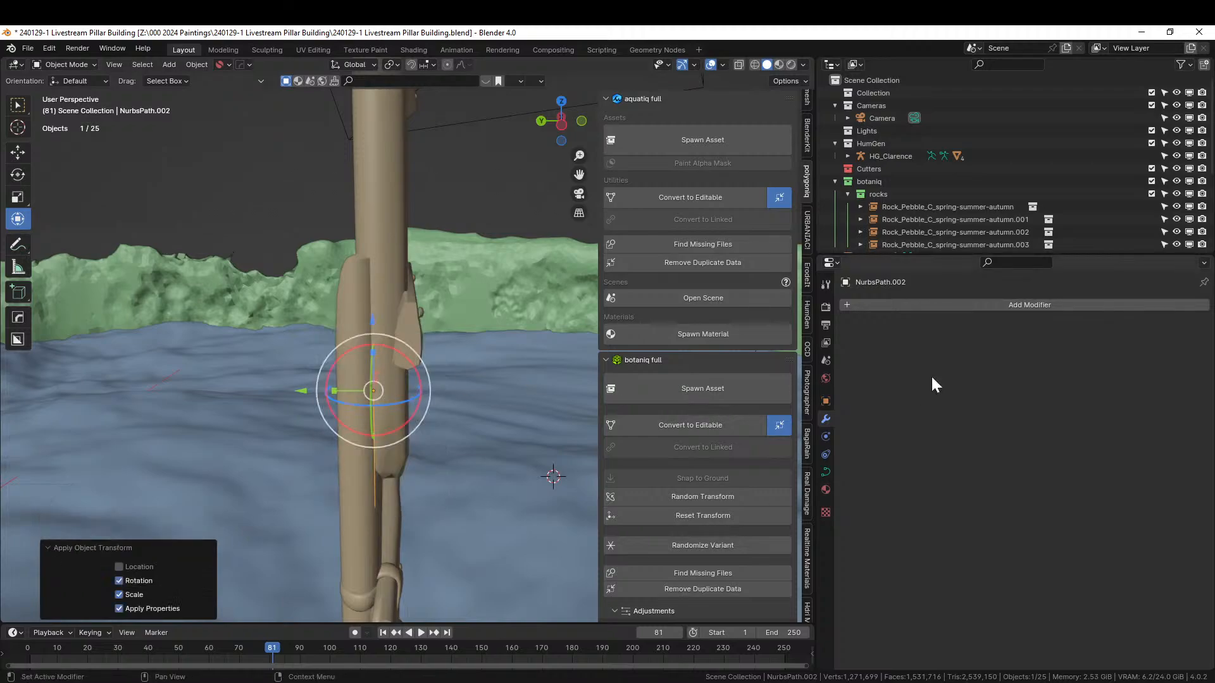
- Add a Geometry Nodes modifier to the path and assign the Wrap Gen node group
{"action": "left_click", "coordinate": [910, 309]}
{"action": "left_click", "coordinate": [870, 311]}
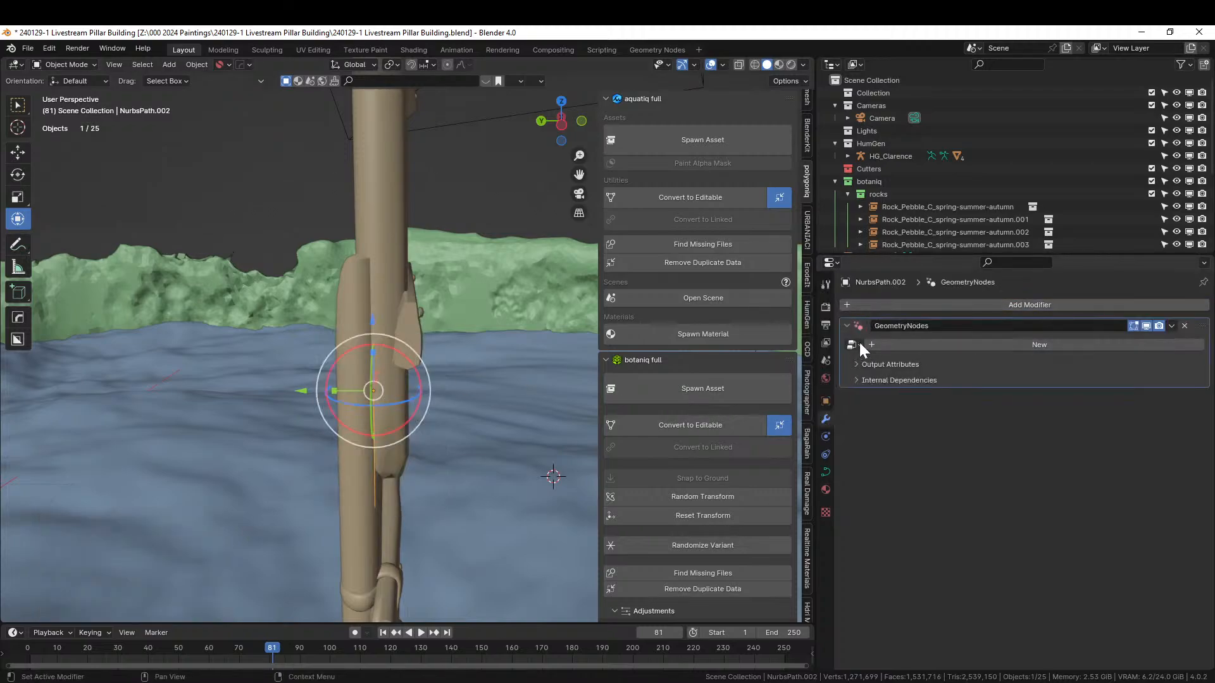
{"action": "left_click", "coordinate": [854, 344]}
{"action": "type", "text": "wrap"}
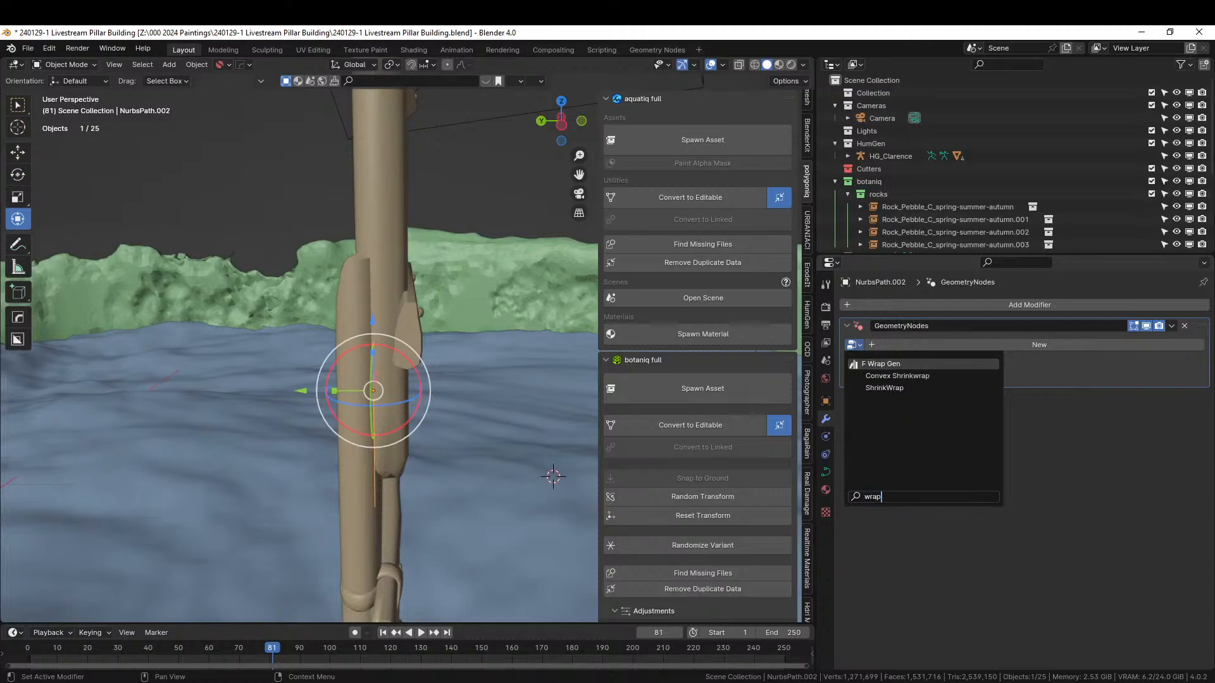
{"action": "key", "text": "Return"}
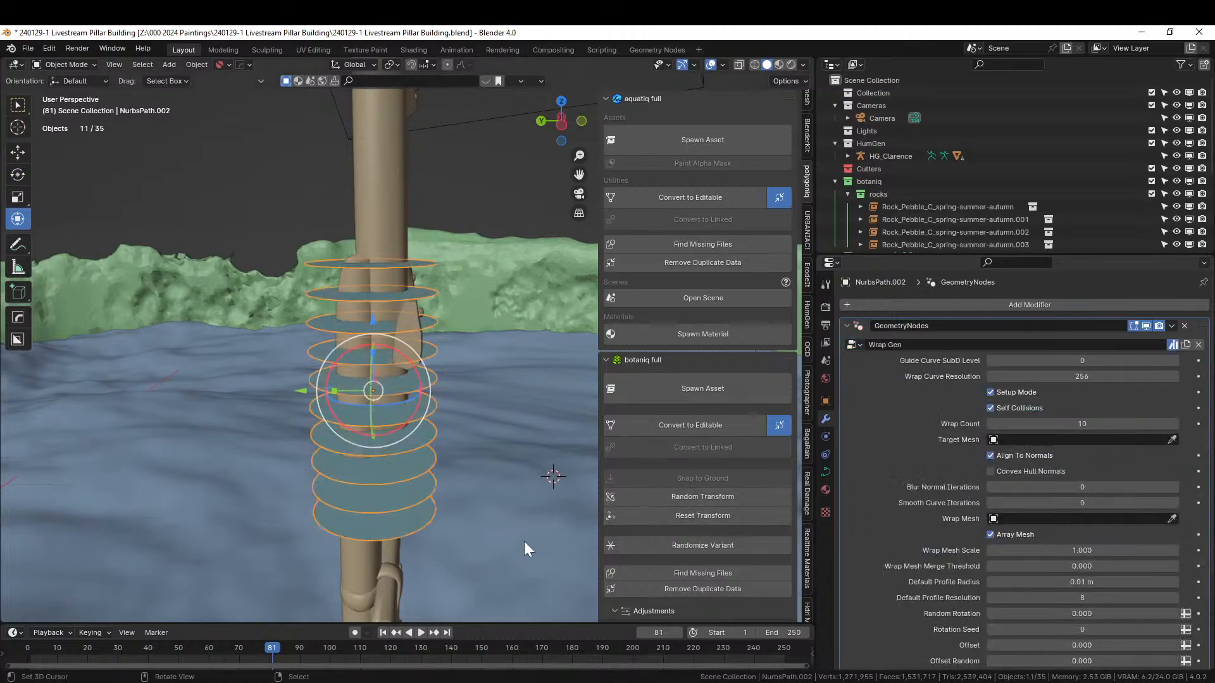
- Shorten the wrap path along Z and lower it slightly so its coils sit over the ladder rail overlap
{"action": "key", "text": "s"}
{"action": "key", "text": "z"}
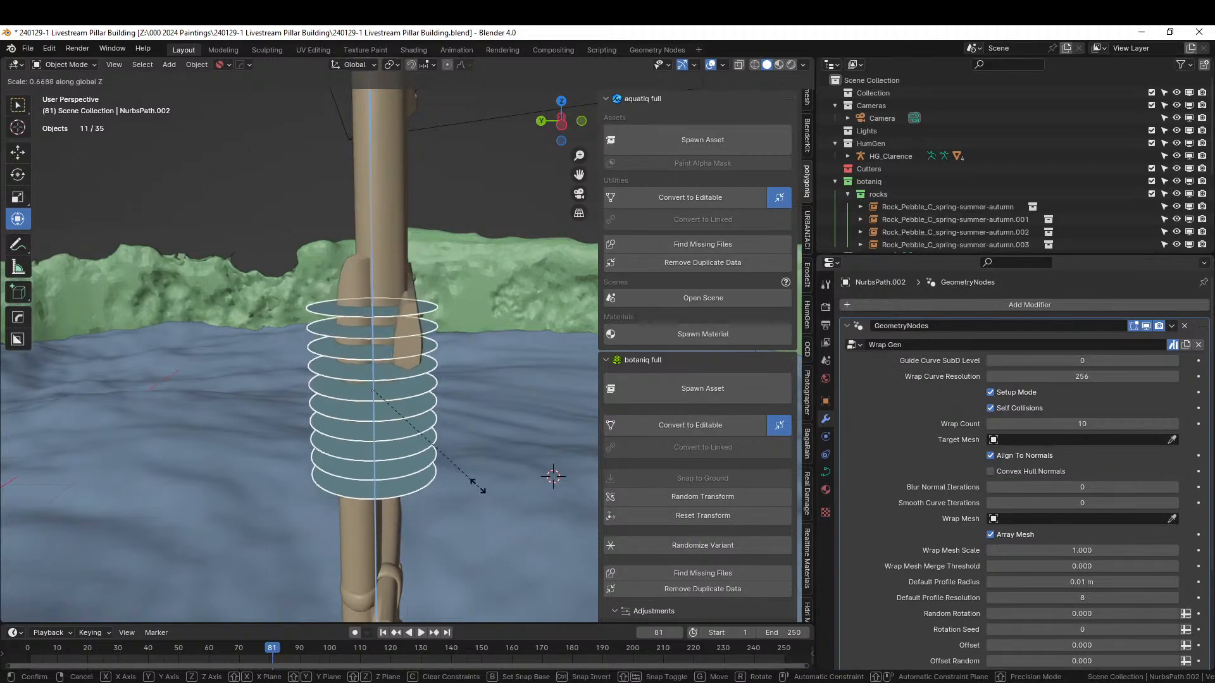
{"action": "left_click", "coordinate": [449, 446]}
{"action": "mouse_move", "coordinate": [449, 447]}
{"action": "middle_mouse_down"}
{"action": "mouse_move", "coordinate": [427, 412]}
{"action": "mouse_move", "coordinate": [437, 448]}
{"action": "middle_mouse_up"}
{"action": "key", "text": "g"}
{"action": "key", "text": "z"}
{"action": "left_click", "coordinate": [426, 428]}
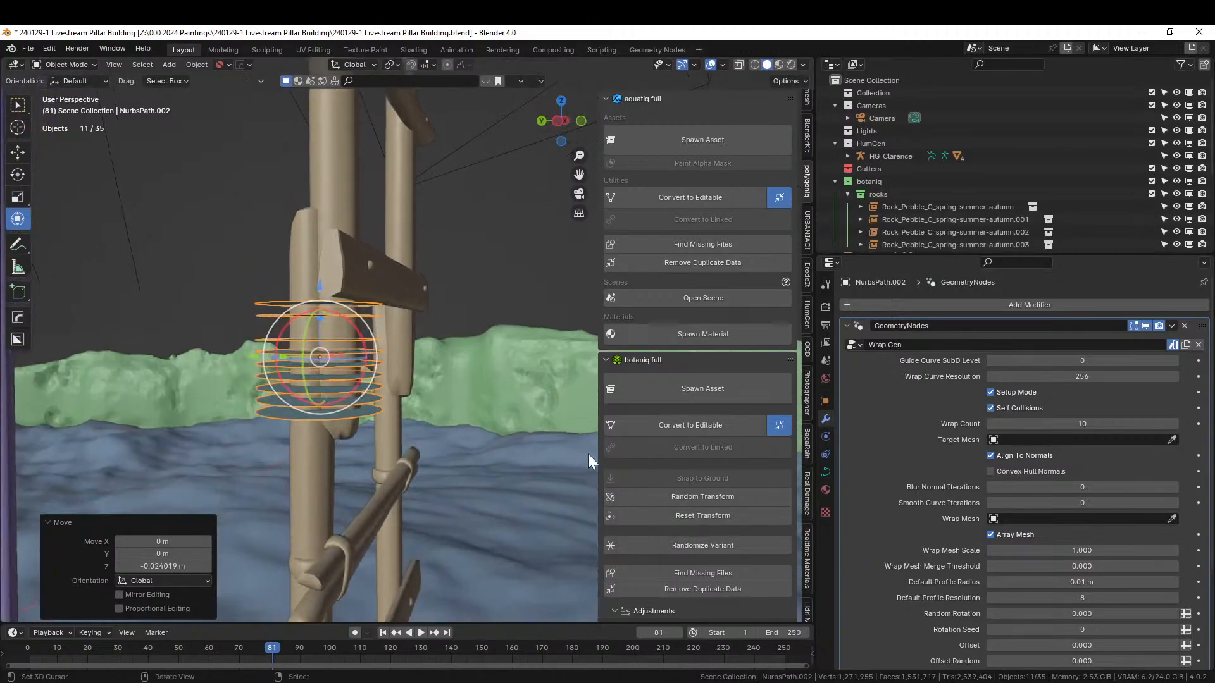
{"action": "key", "text": "g"}
{"action": "key", "text": "z"}
{"action": "left_click", "coordinate": [418, 450]}
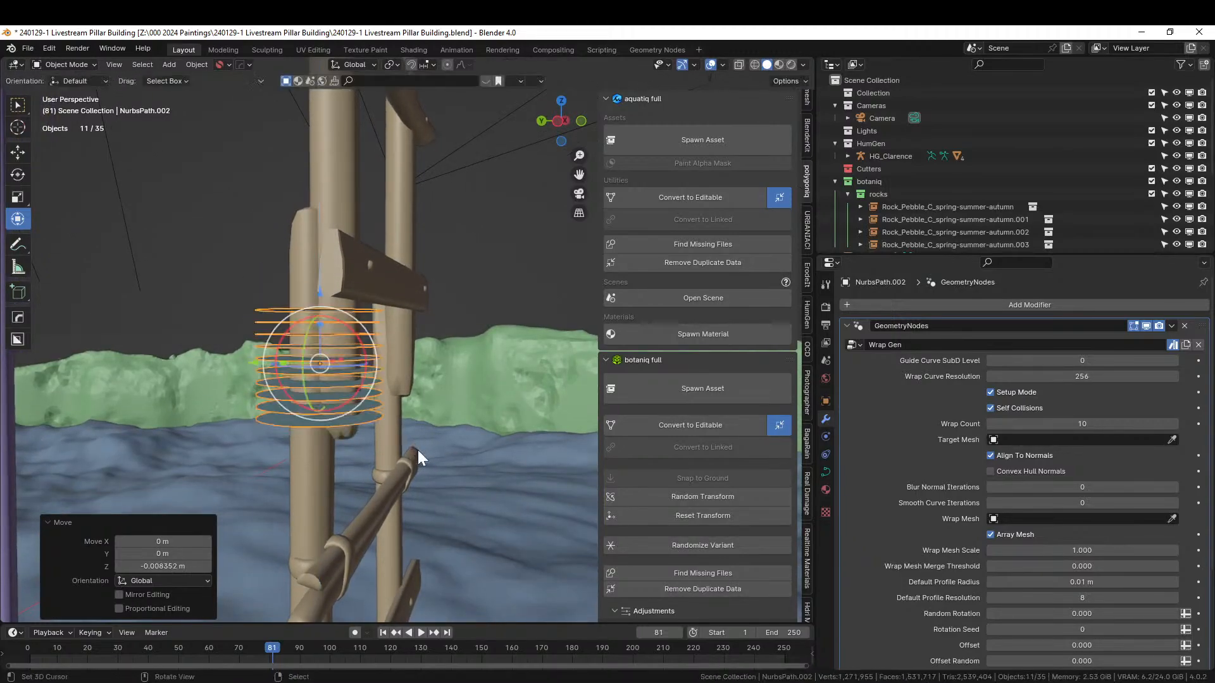
- Set the Wrap Count to 6 and save the file
{"action": "left_click", "coordinate": [1082, 424]}
{"action": "type", "text": "6"}
{"action": "key", "text": "Return"}
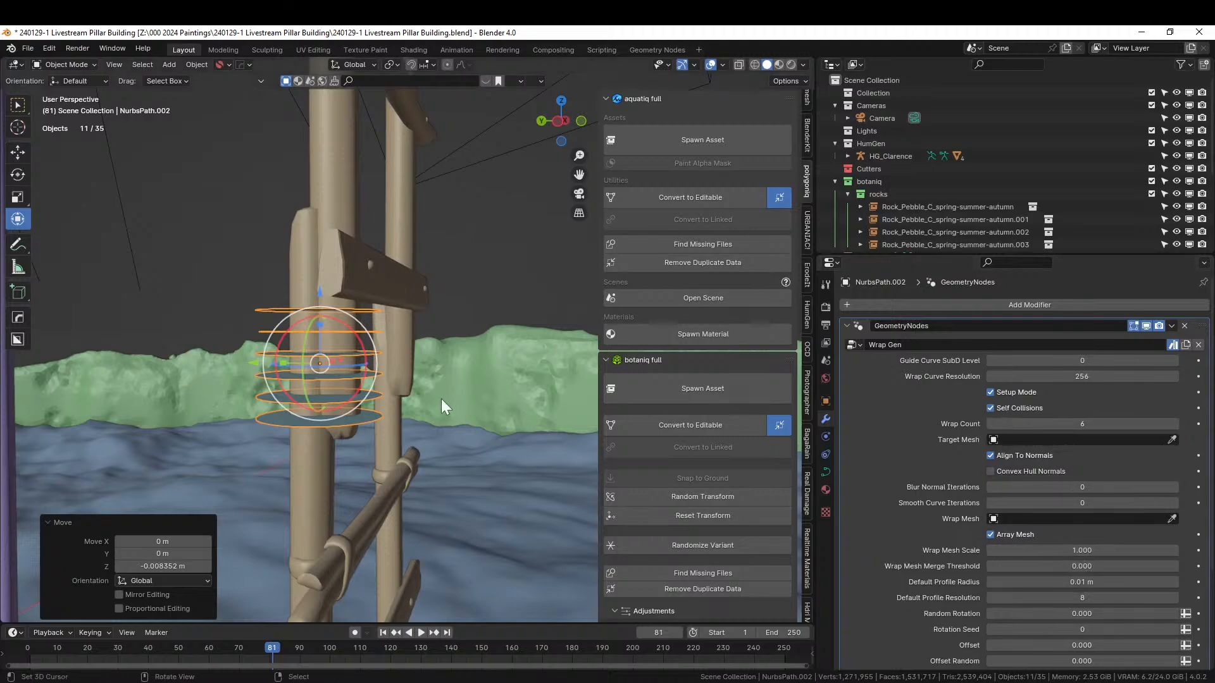
{"action": "key", "text": "ctrl+s"}
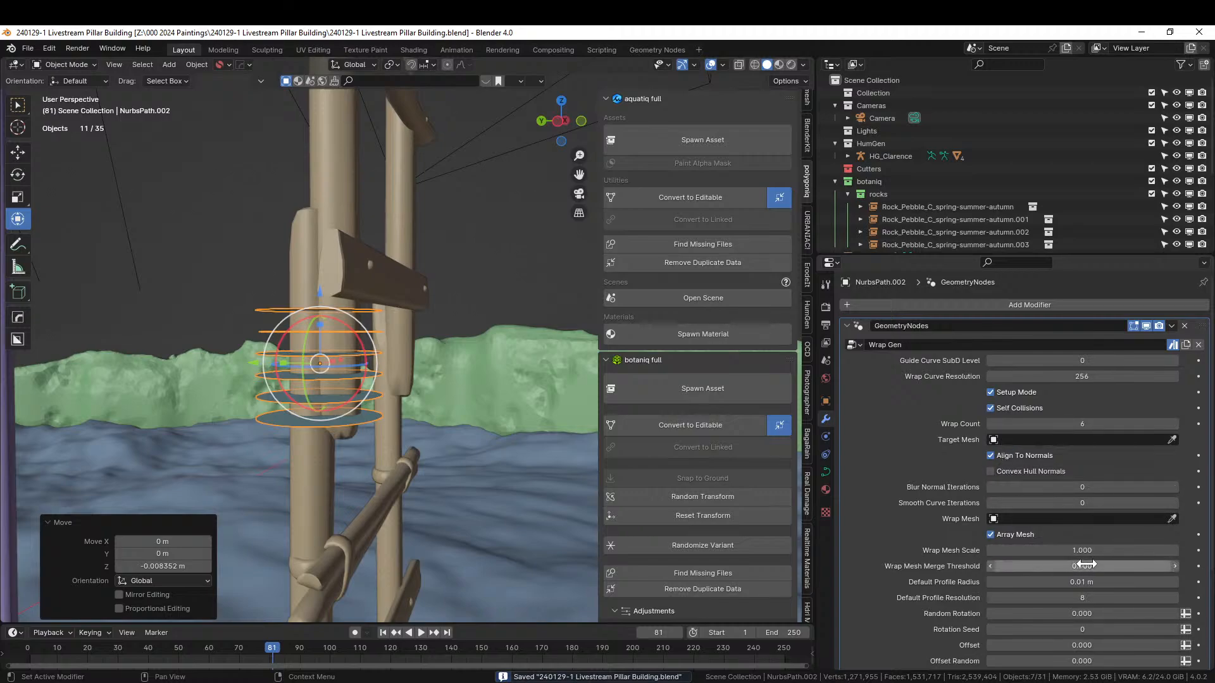
- Wrap the coils around KB3D_FAV_Ladder_A_Main as the target mesh, with a 0.0125 m Default Profile Radius and Setup Mode off
{"action": "left_click", "coordinate": [1172, 440]}
{"action": "left_click", "coordinate": [338, 269]}
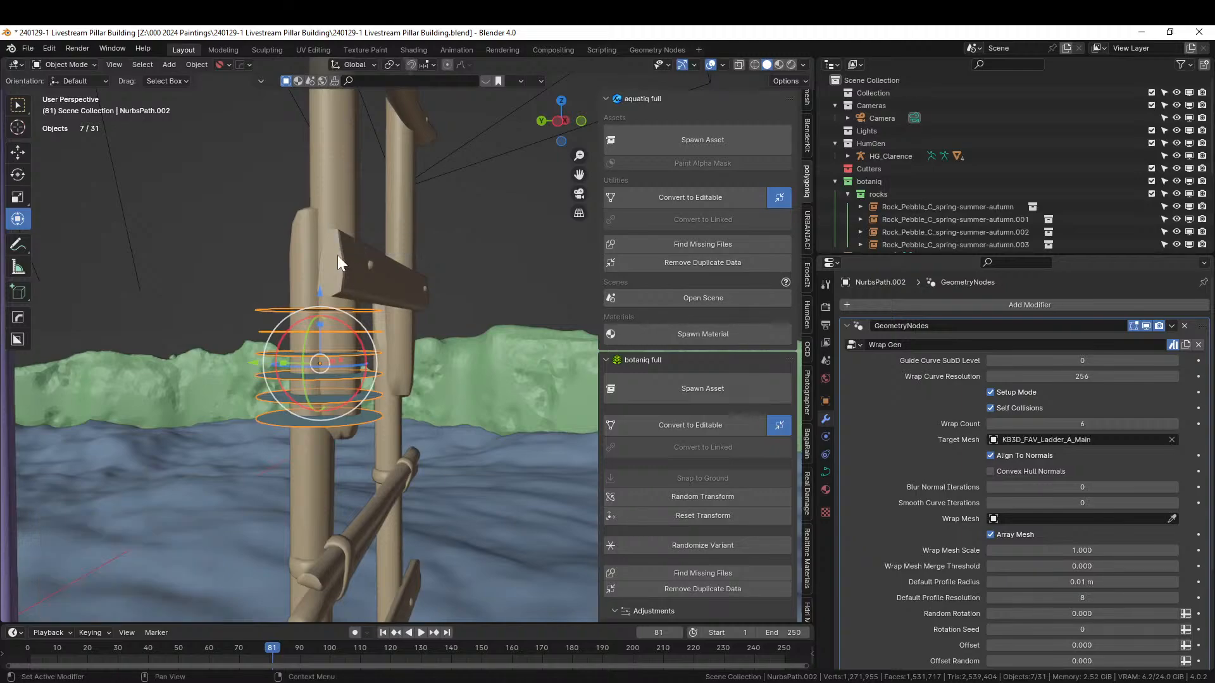
{"action": "left_click", "coordinate": [1078, 583]}
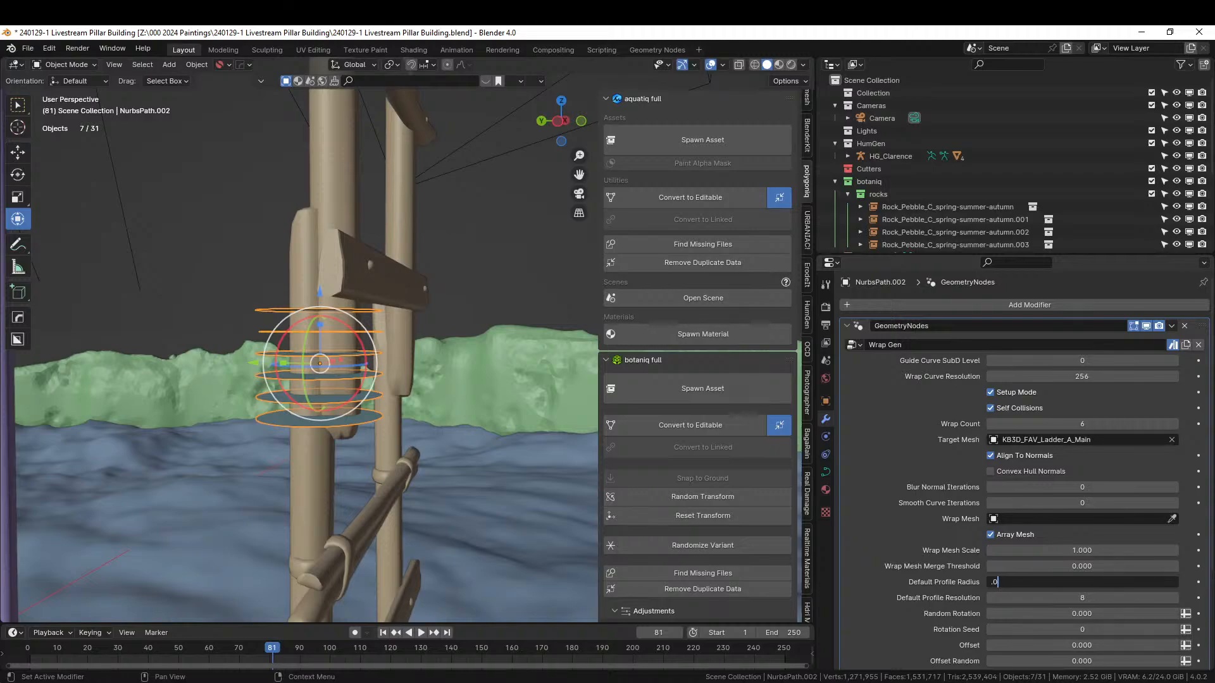
{"action": "key", "text": "Return"}
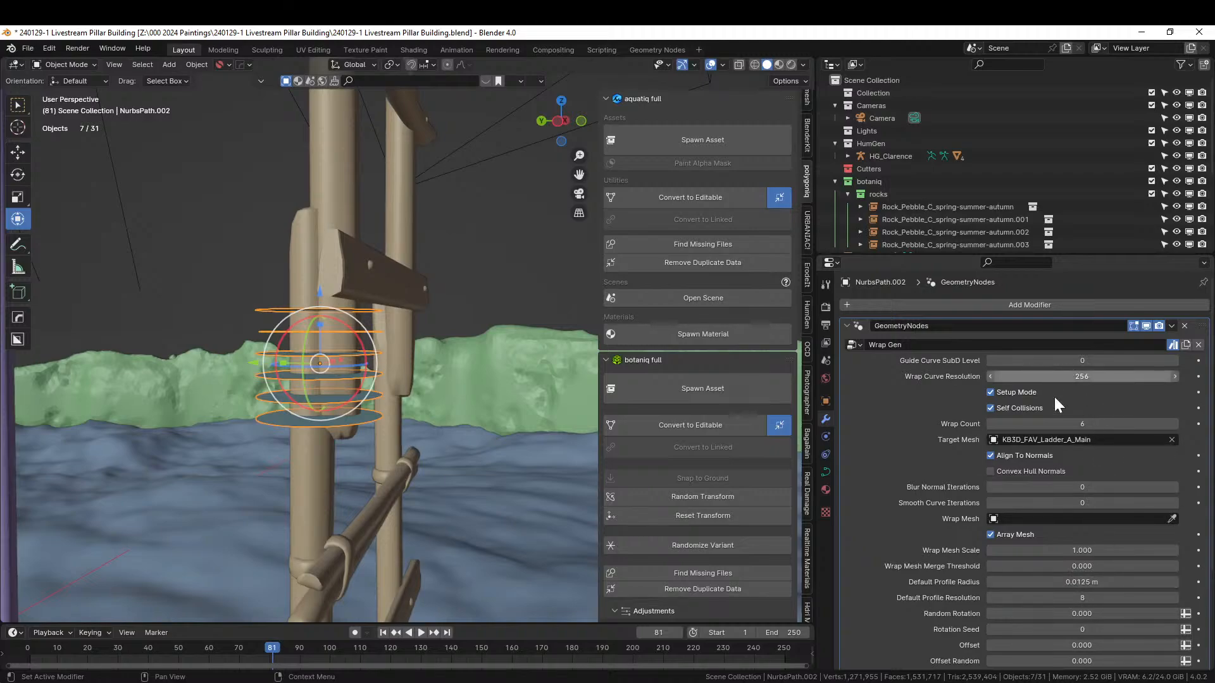
{"action": "left_click", "coordinate": [992, 392]}
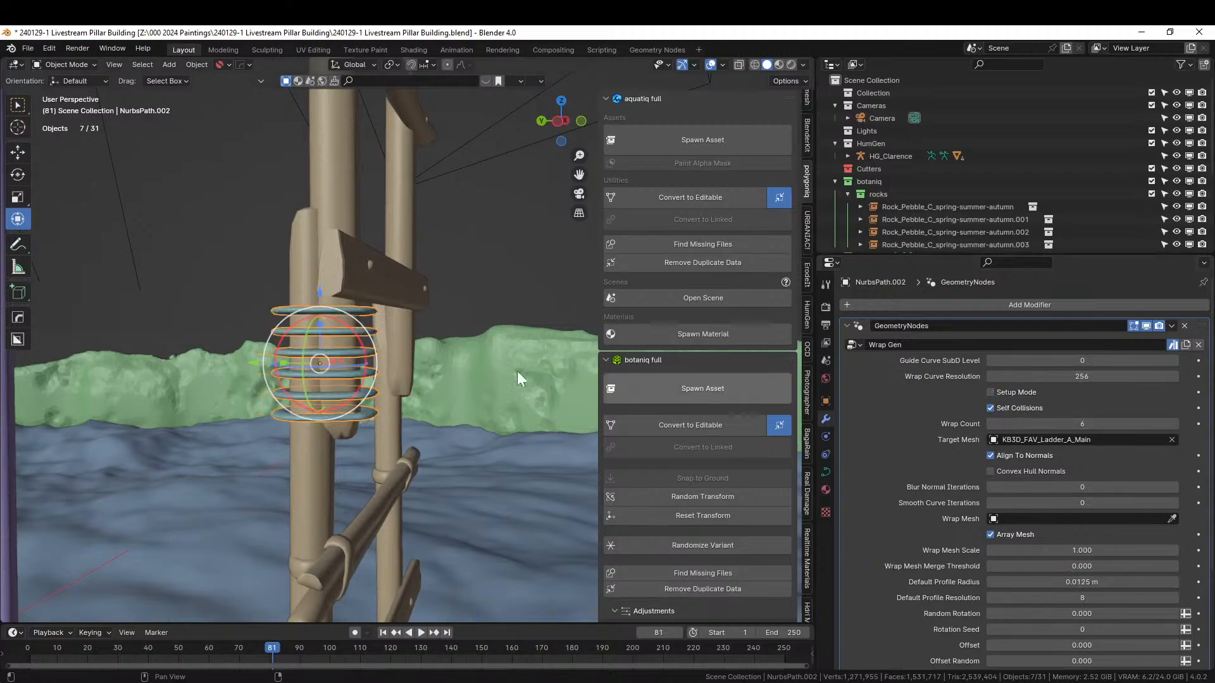
- Apply the wrap path's rotation and scale, and reduce its Default Profile Radius to 0.0045 m
{"action": "middle_click_drag", "start_coordinate": [355, 360], "coordinate": [424, 404]}
{"action": "key", "text": "ctrl+a"}
{"action": "left_click", "coordinate": [364, 412]}
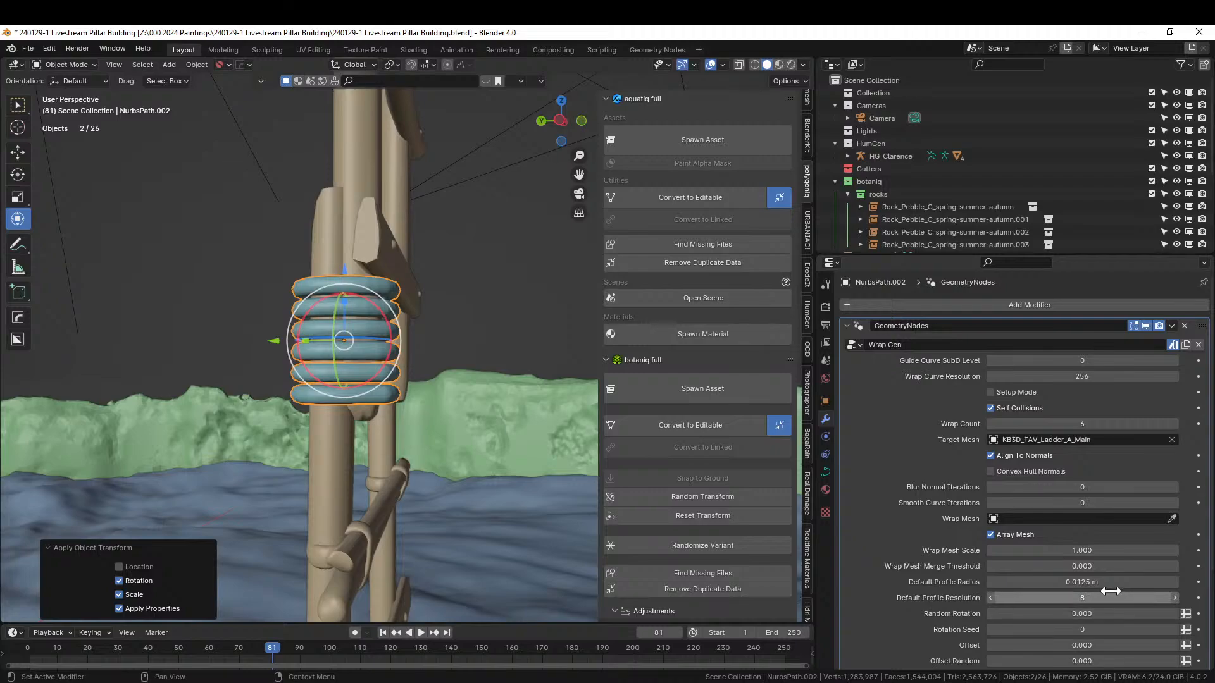
{"action": "left_click_drag", "start_coordinate": [1104, 581], "coordinate": [1088, 581]}
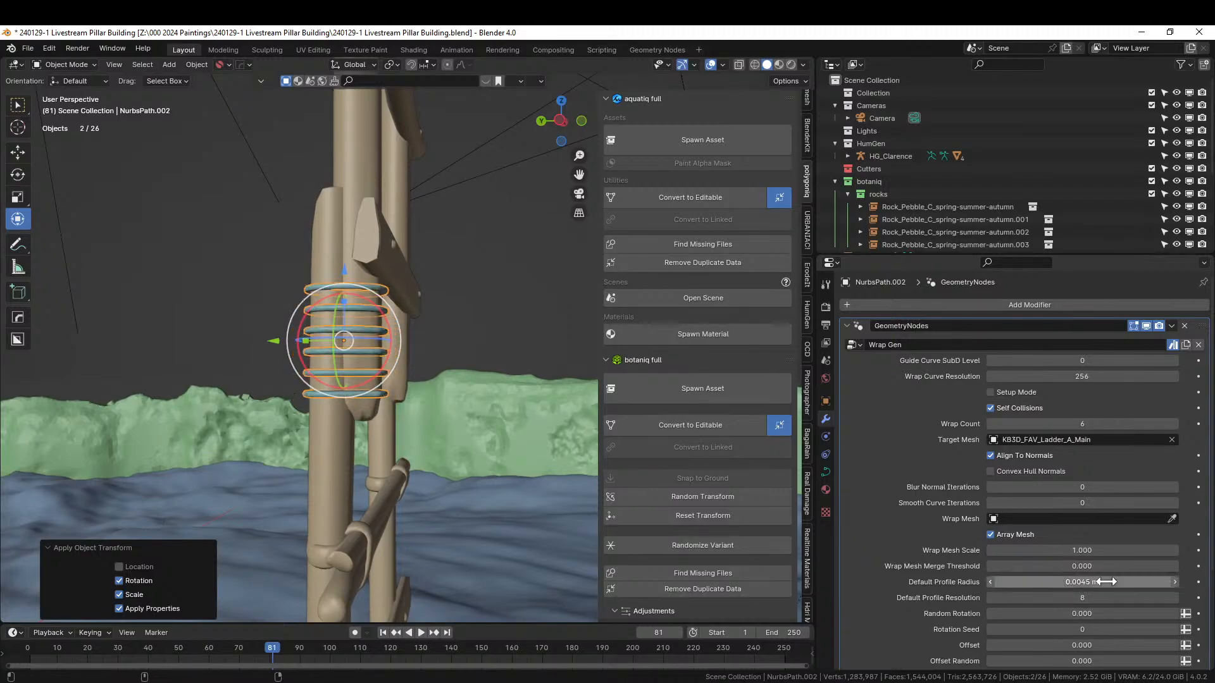
- Set the wrap's Random Rotation to 13.730 and its Wrap Count to 15
{"action": "scroll", "coordinate": [1070, 640], "scroll_direction": "down", "scroll_amount": 2}
{"action": "left_click_drag", "start_coordinate": [1063, 563], "coordinate": [1133, 563]}
{"action": "double_click", "coordinate": [1104, 373]}
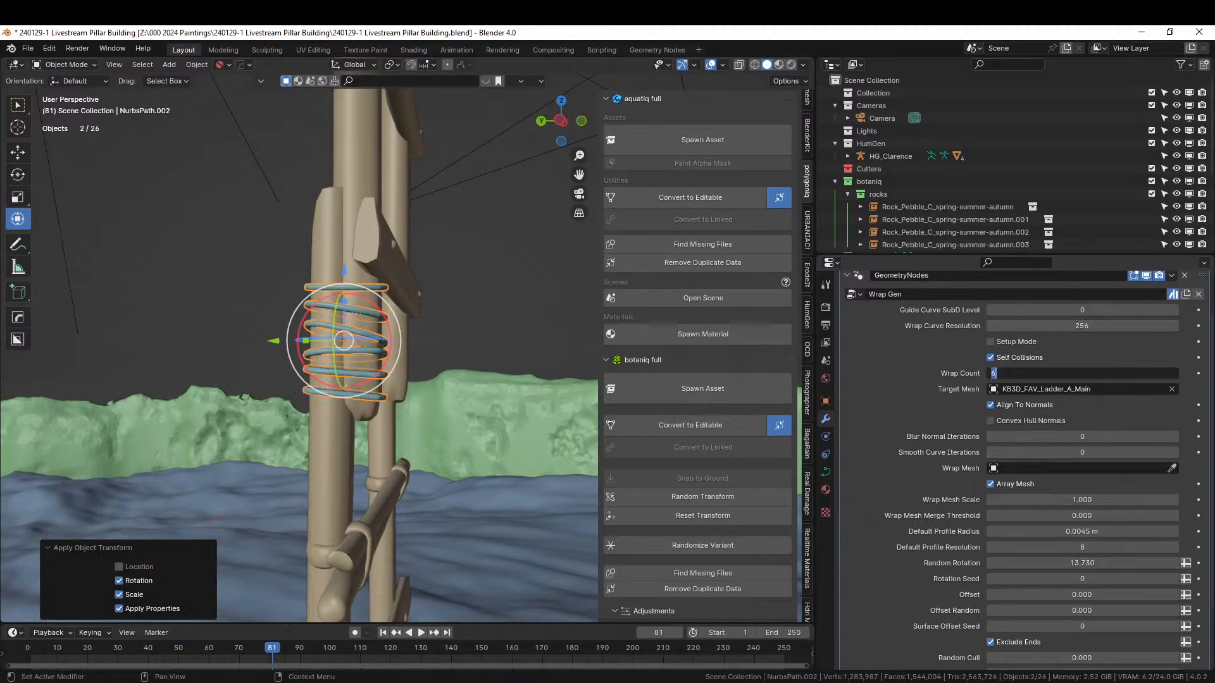
{"action": "type", "text": "1"}
{"action": "key", "text": "Return"}
- Turn off Self Collisions and set Offset Random to 0.970 on the wrap, and save the file
{"action": "middle_click_drag", "start_coordinate": [336, 415], "coordinate": [598, 465]}
{"action": "scroll", "coordinate": [257, 416], "scroll_direction": "up", "scroll_amount": 3}
{"action": "scroll", "coordinate": [187, 420], "scroll_direction": "up", "scroll_amount": 3}
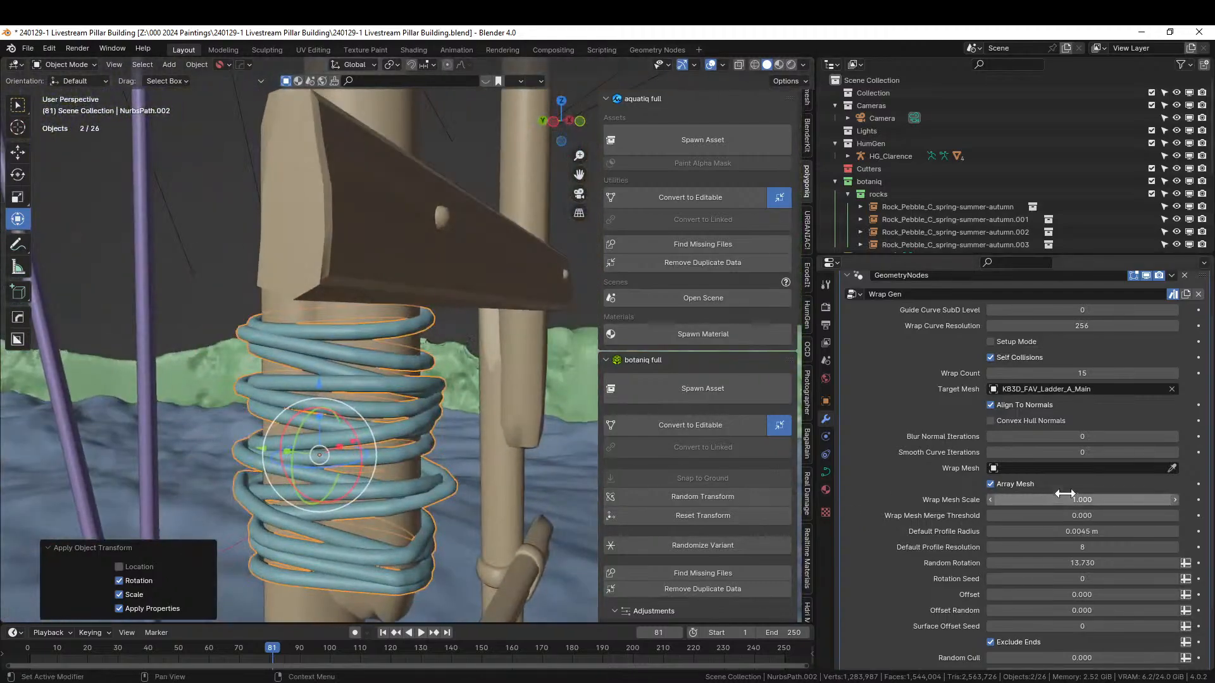
{"action": "left_click", "coordinate": [991, 358]}
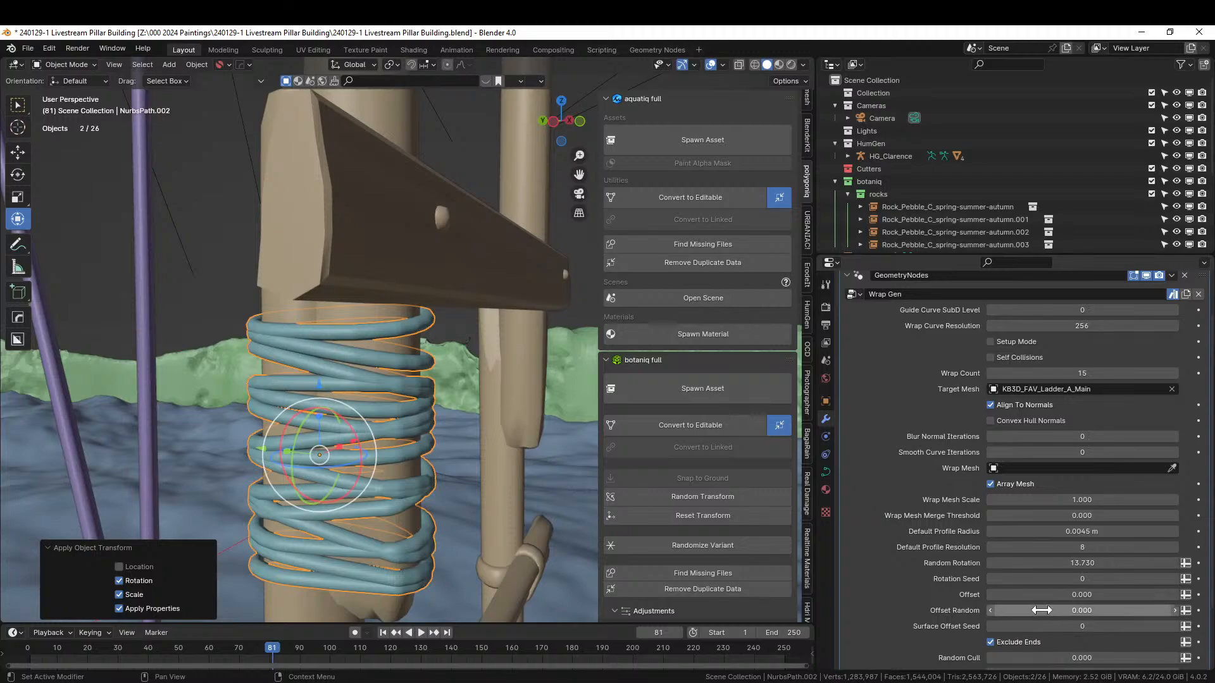
{"action": "left_click_drag", "start_coordinate": [1043, 610], "coordinate": [1115, 610]}
{"action": "scroll", "coordinate": [689, 525], "scroll_direction": "down", "scroll_amount": 3}
{"action": "scroll", "coordinate": [518, 484], "scroll_direction": "down", "scroll_amount": 3}
{"action": "middle_click_drag", "start_coordinate": [456, 495], "coordinate": [234, 439]}
{"action": "key", "text": "ctrl+s"}
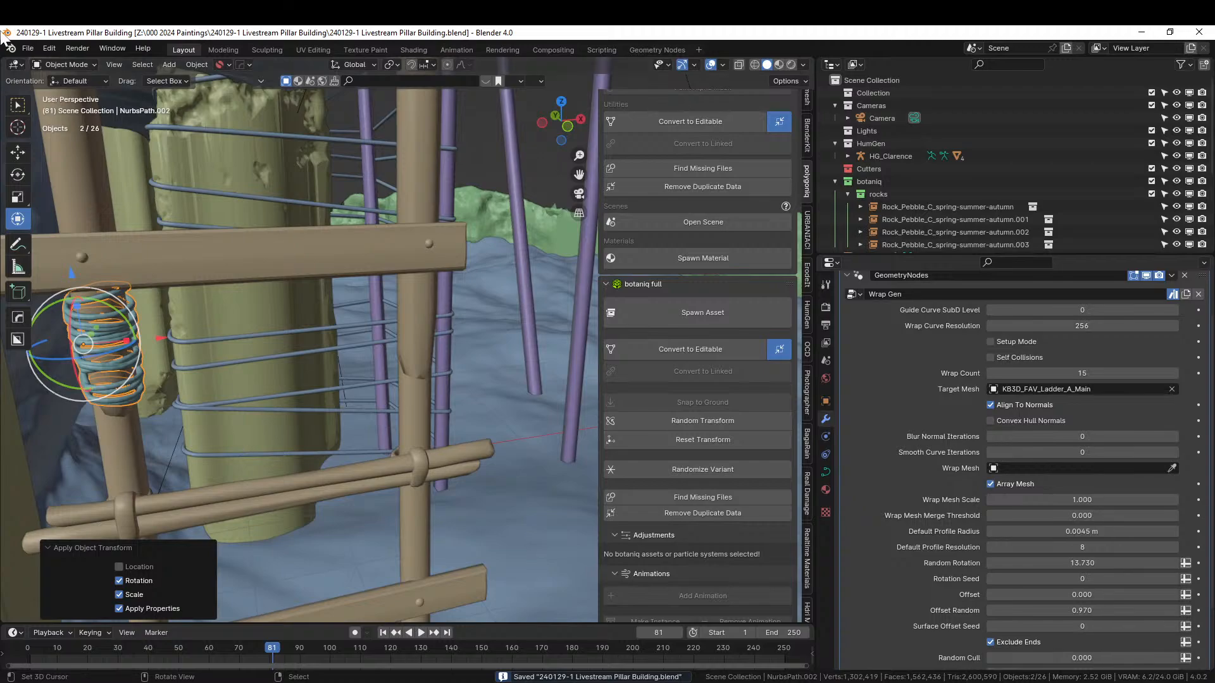
- Duplicate the rope wrap, hide its modifier in the viewport, and move the copy about 0.5 m along X to the other rail
{"action": "key", "text": "shift+d"}
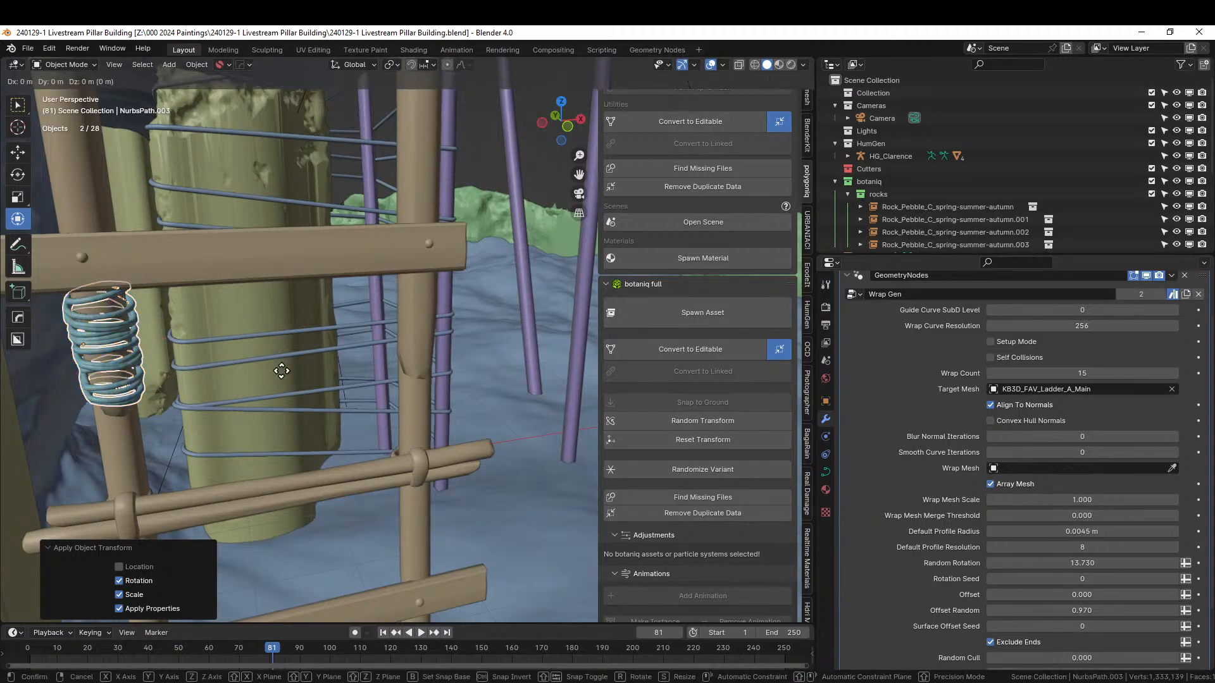
{"action": "right_click", "coordinate": [282, 371]}
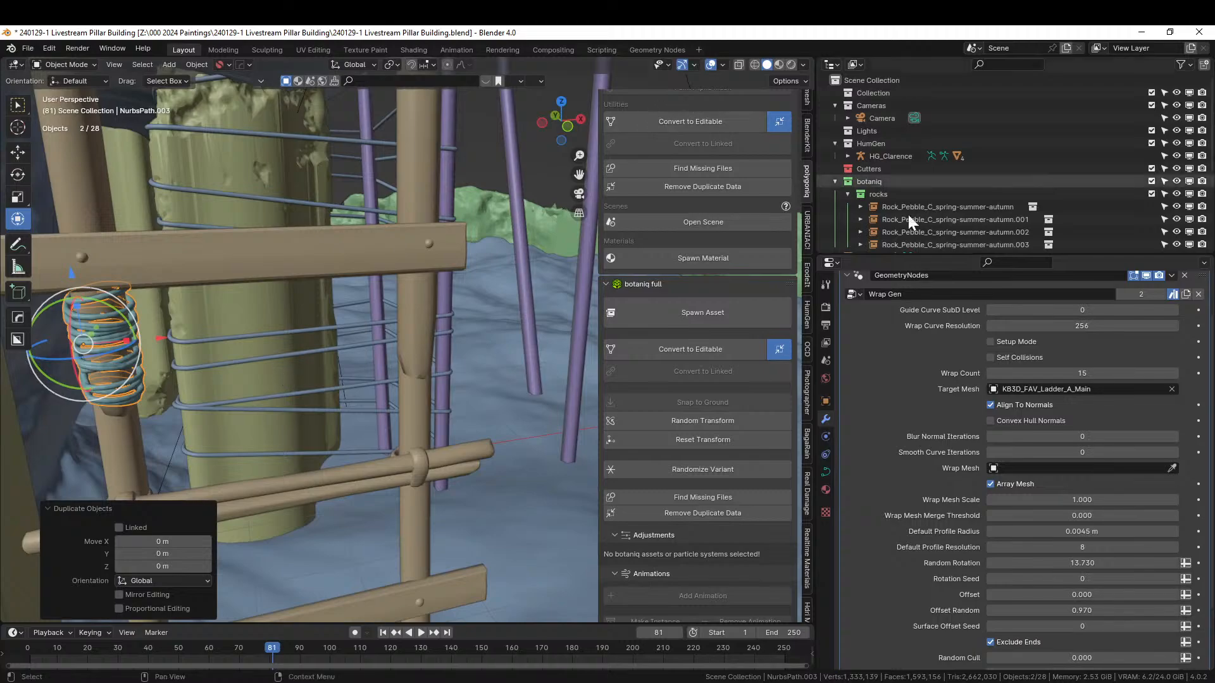
{"action": "left_click", "coordinate": [1150, 275]}
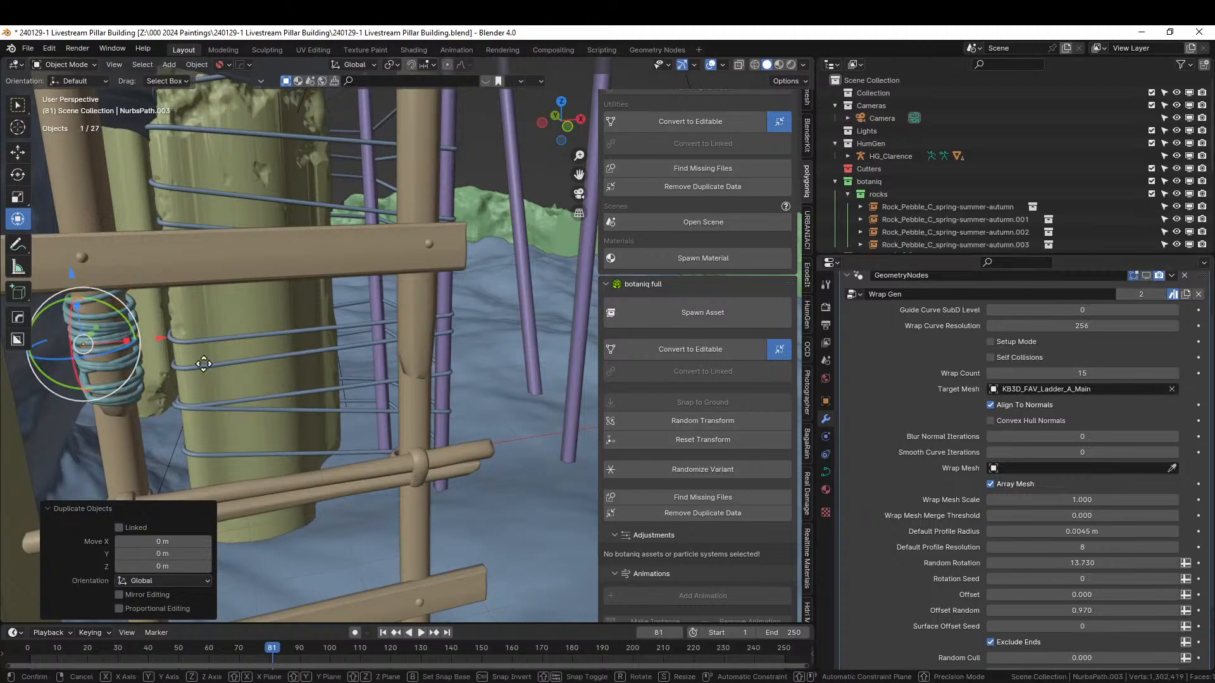
{"action": "key", "text": "g"}
{"action": "key", "text": "x"}
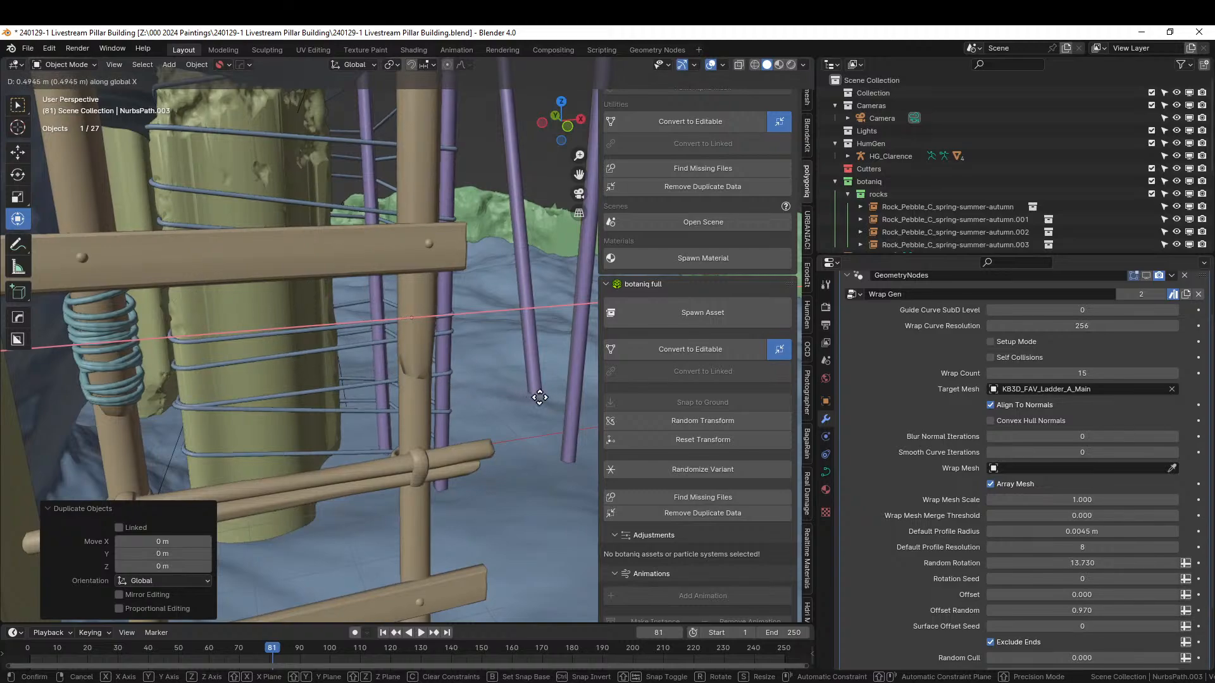
{"action": "left_click", "coordinate": [539, 397]}
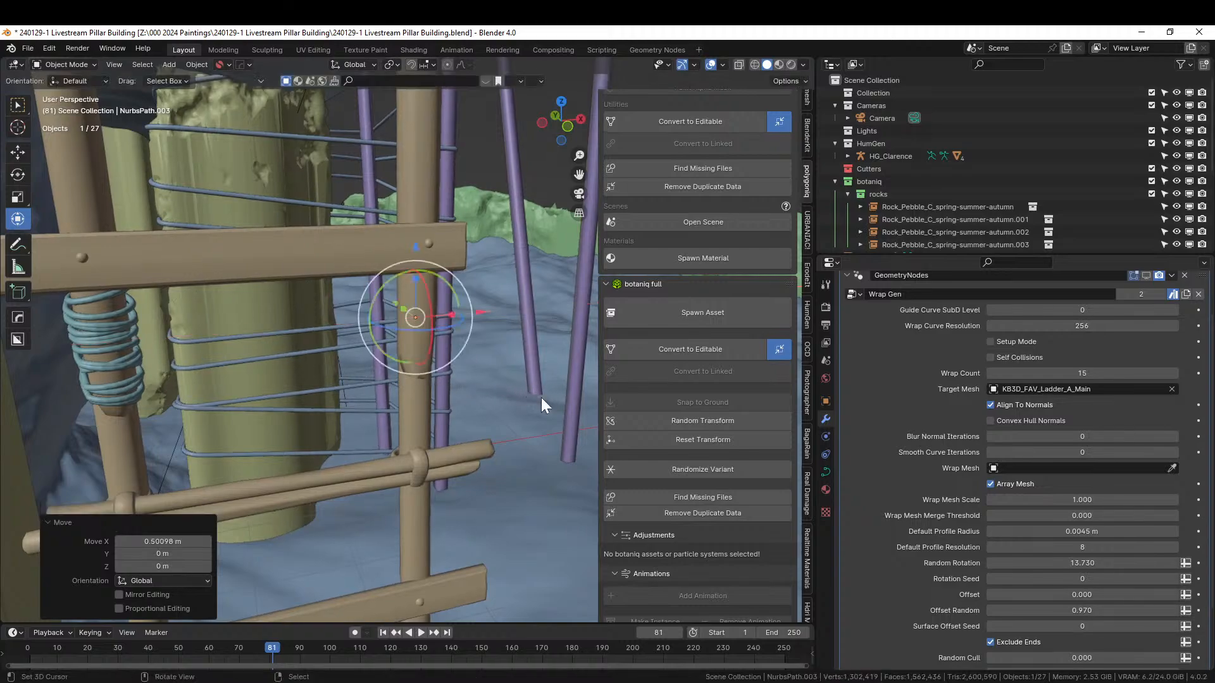
- Replace the duplicated path's modifier with a fresh, viewport-visible Geometry Nodes modifier using the Wrap Gen node group
{"action": "left_click", "coordinate": [1191, 295]}
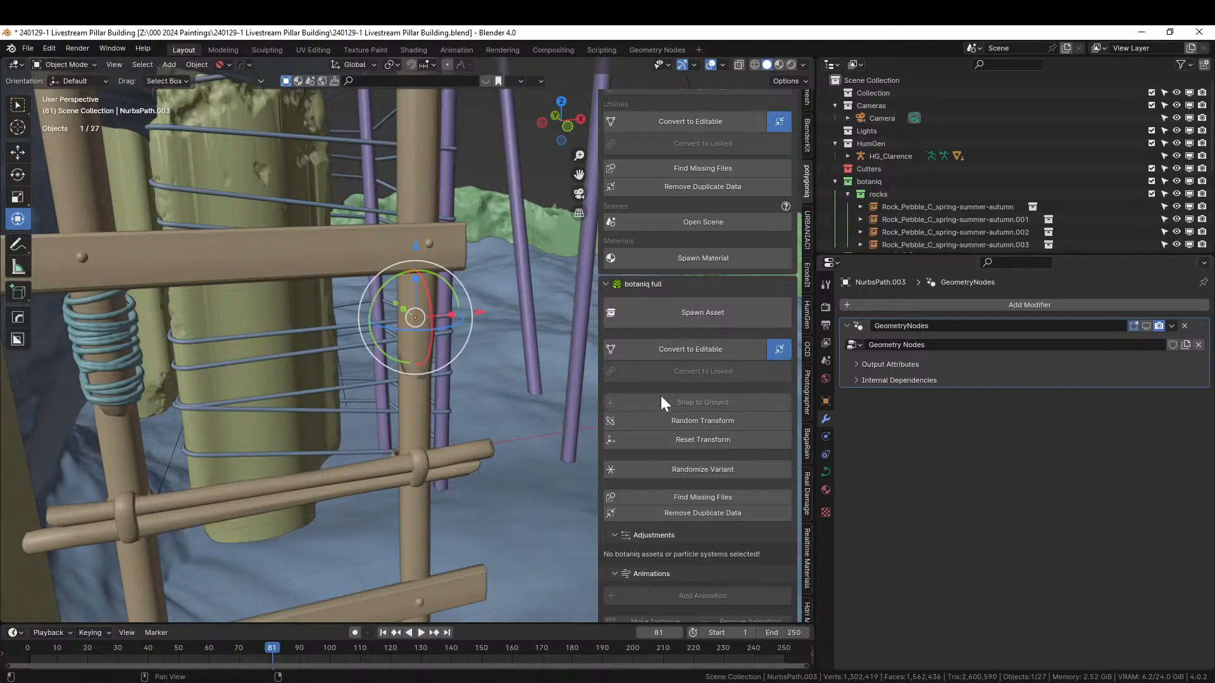
{"action": "middle_click_drag", "start_coordinate": [515, 393], "coordinate": [396, 403]}
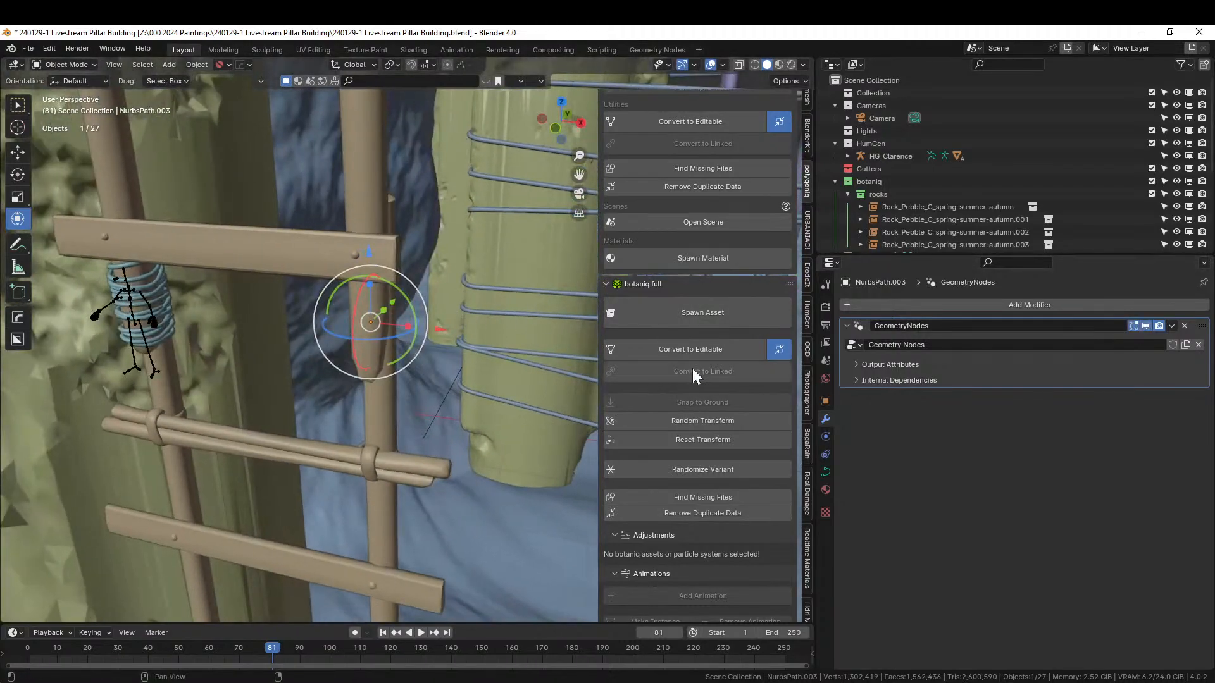
{"action": "left_click", "coordinate": [854, 345]}
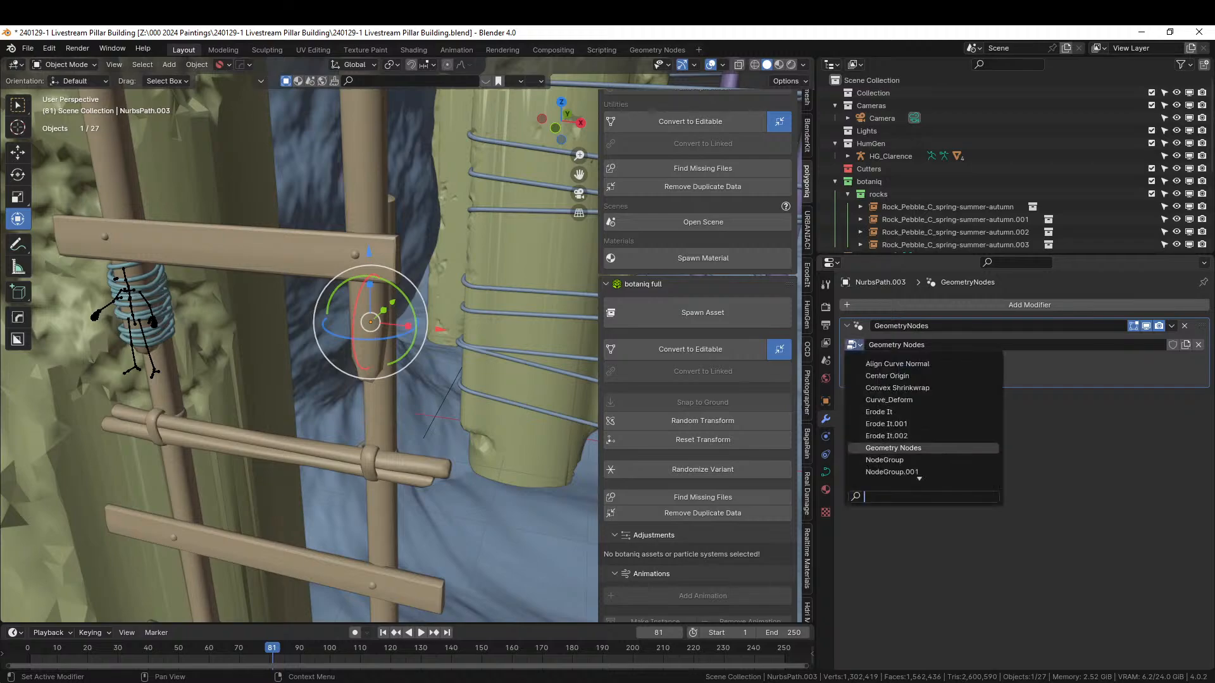
{"action": "type", "text": "wra"}
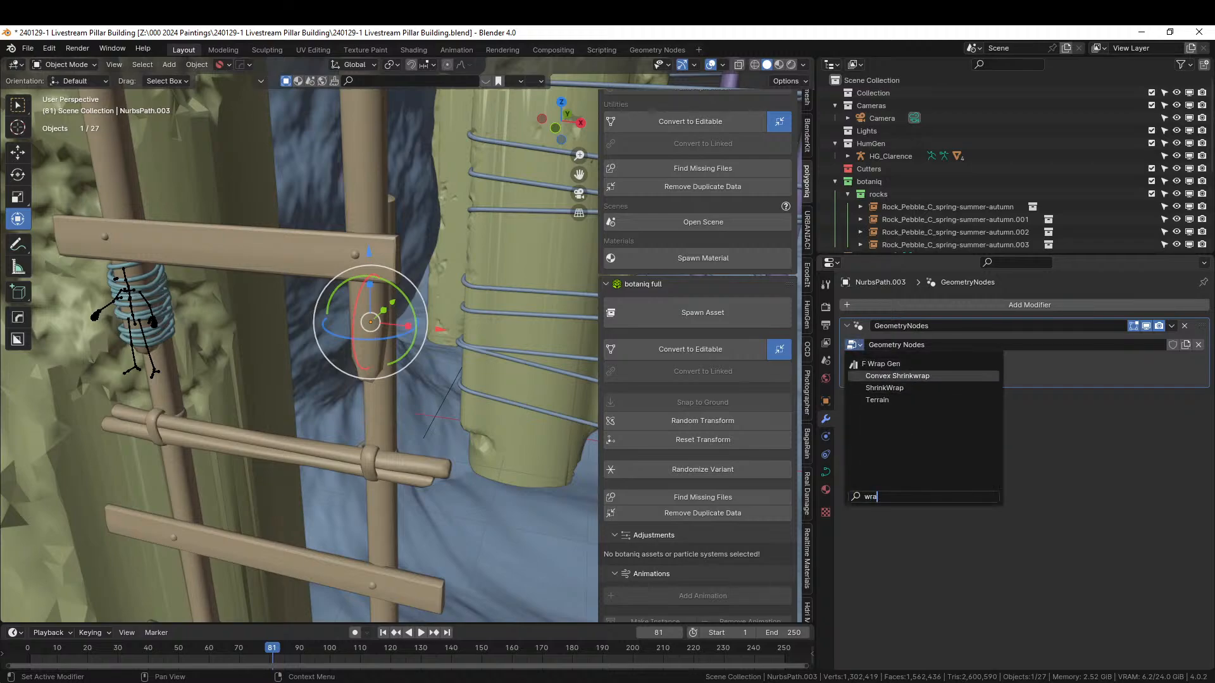
{"action": "left_click", "coordinate": [901, 364]}
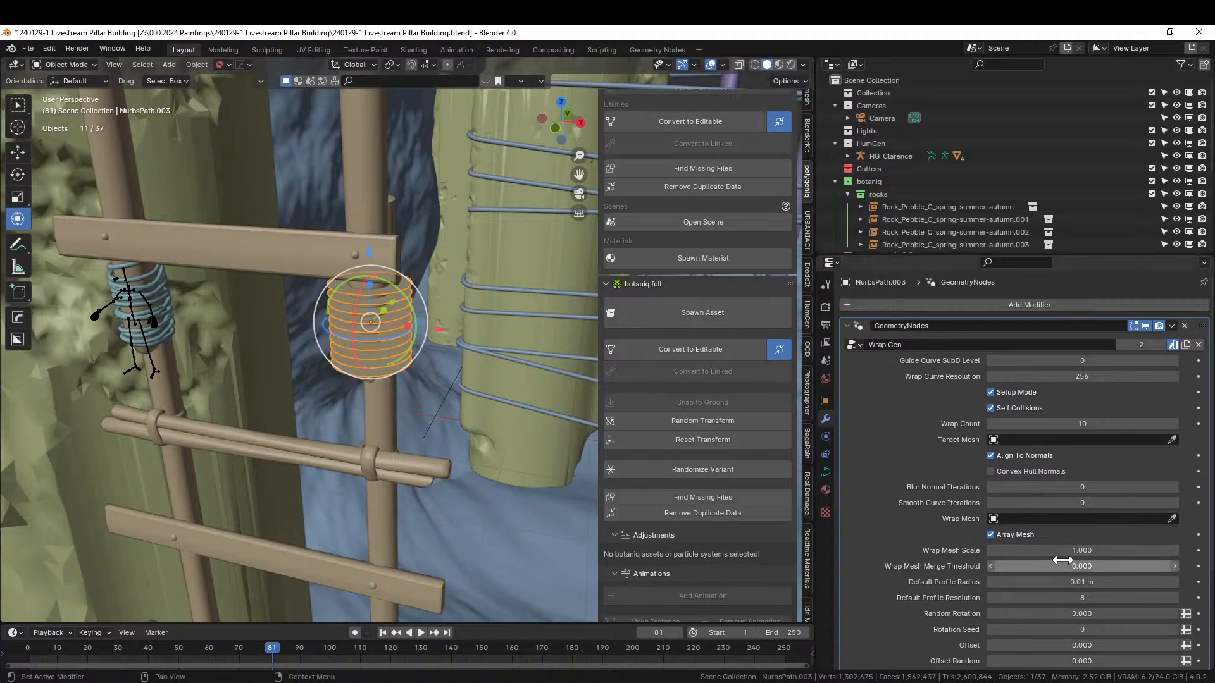
- Set the second wrap's Random Rotation to 17.040
{"action": "scroll", "coordinate": [621, 434], "scroll_direction": "down", "scroll_amount": 1}
{"action": "scroll", "coordinate": [621, 433], "scroll_direction": "down", "scroll_amount": 1}
{"action": "scroll", "coordinate": [1096, 617], "scroll_direction": "down", "scroll_amount": 4}
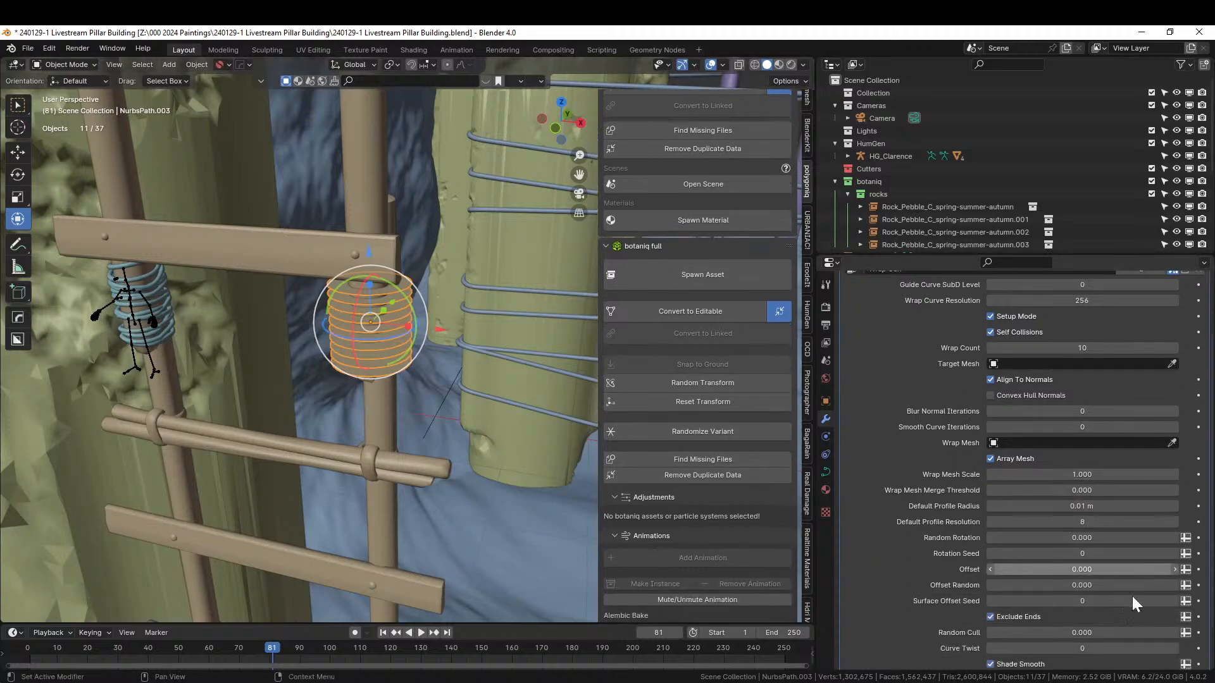
{"action": "left_click_drag", "start_coordinate": [1063, 538], "coordinate": [1107, 538]}
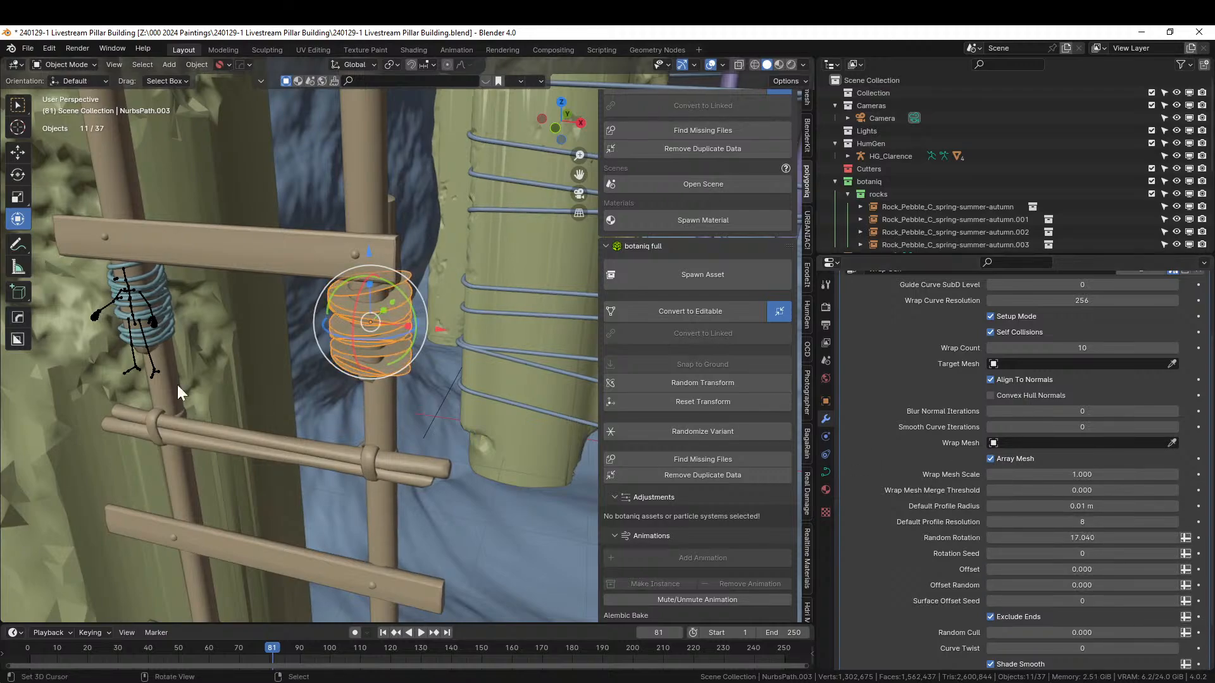
- Copy the first wrap's 0.0045 m Default Profile Radius to the second wrap
{"action": "left_click", "coordinate": [161, 281]}
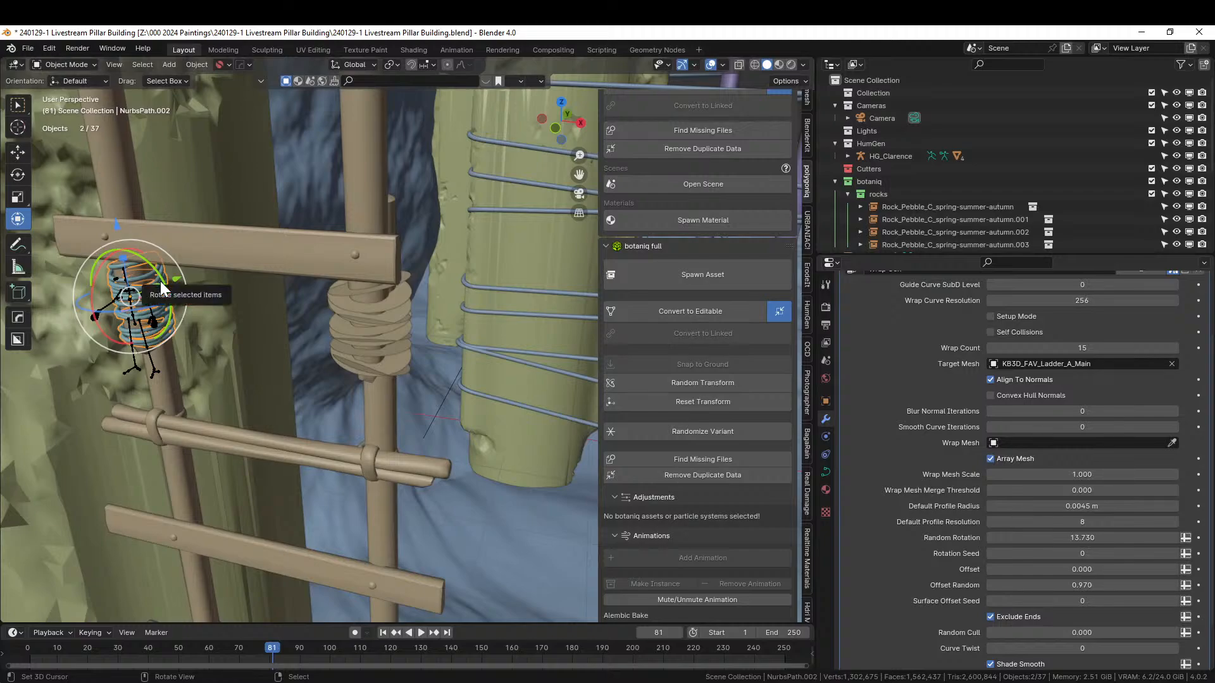
{"action": "left_click", "coordinate": [1083, 506]}
{"action": "key", "text": "ctrl+c"}
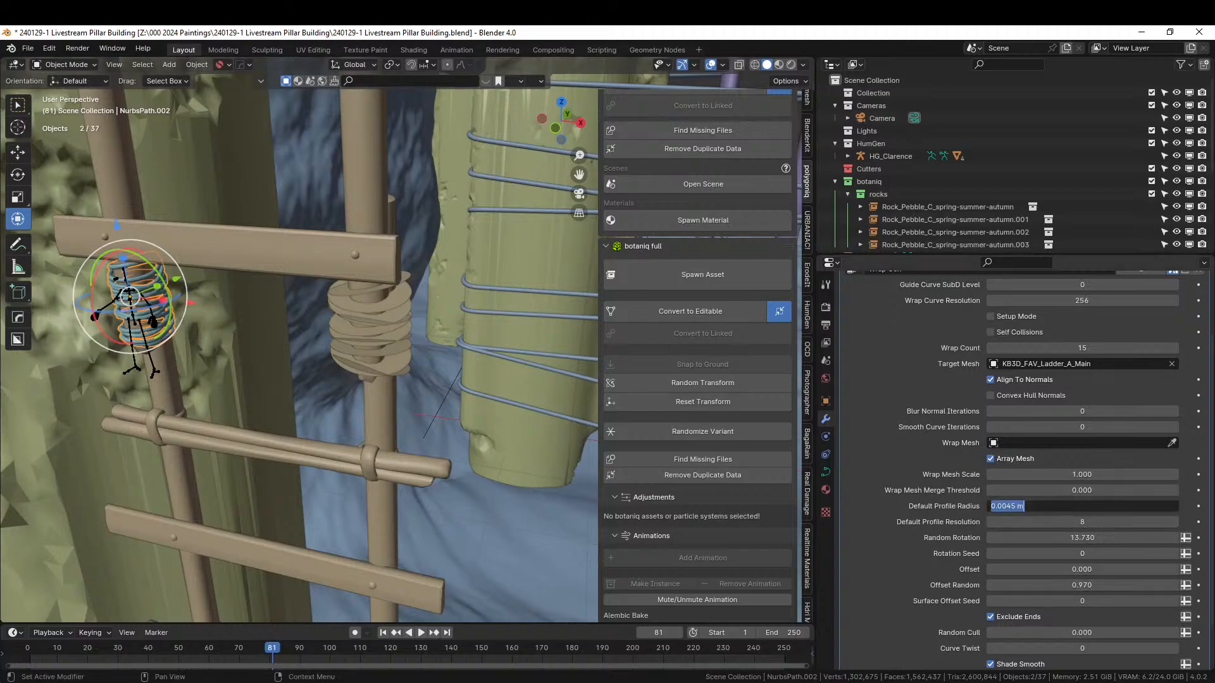
{"action": "left_click", "coordinate": [344, 317]}
{"action": "left_click", "coordinate": [1081, 505]}
{"action": "key", "text": "ctrl+v"}
{"action": "key", "text": "Return"}
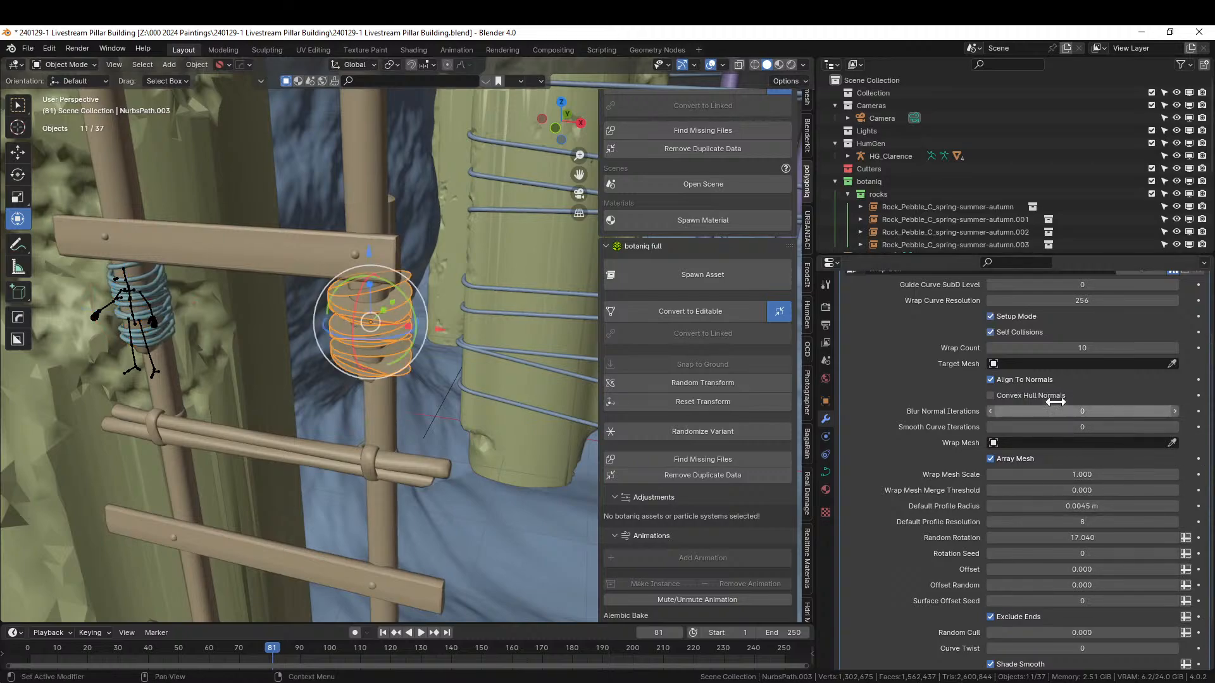
- Turn off Setup Mode on the second wrap and set KB3D_FAV_Ladder_A_Main as its target mesh
{"action": "left_click", "coordinate": [991, 316]}
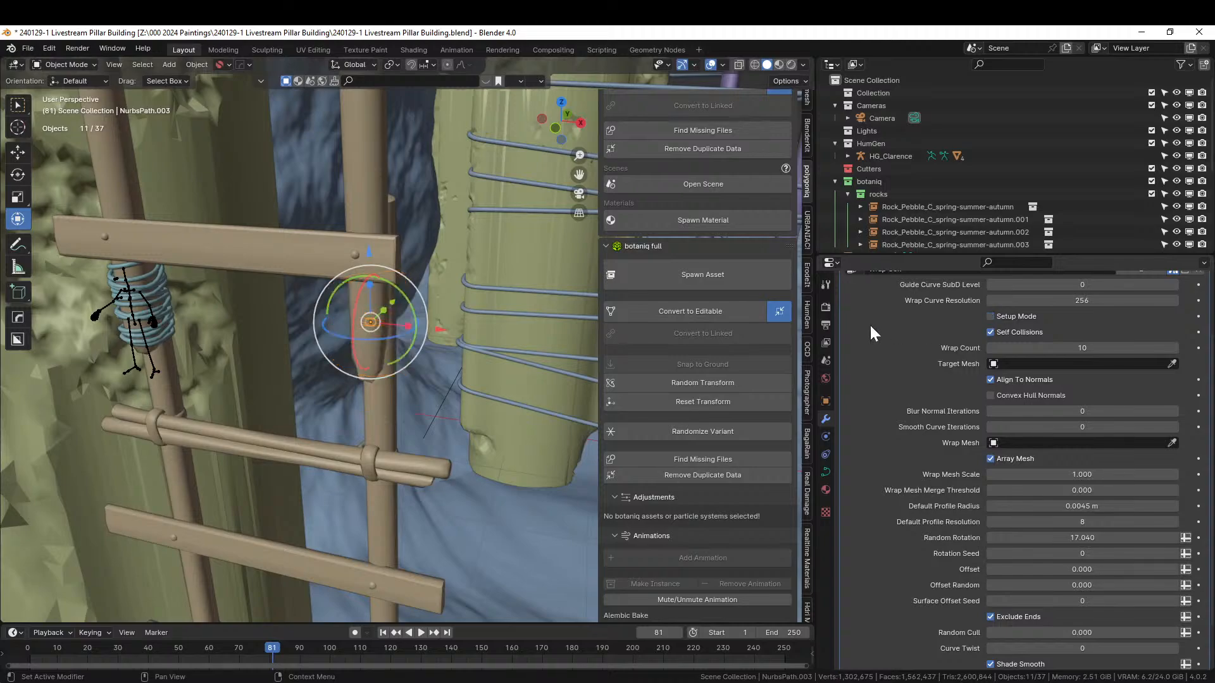
{"action": "left_click", "coordinate": [1172, 363]}
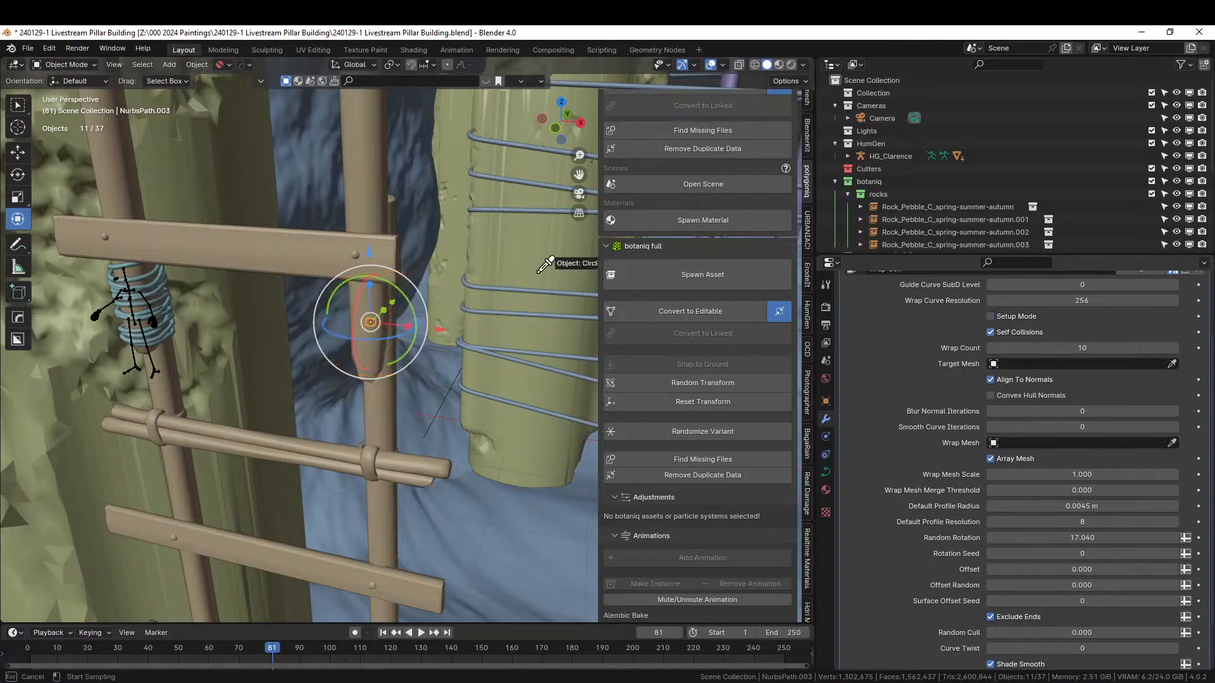
{"action": "left_click", "coordinate": [368, 199]}
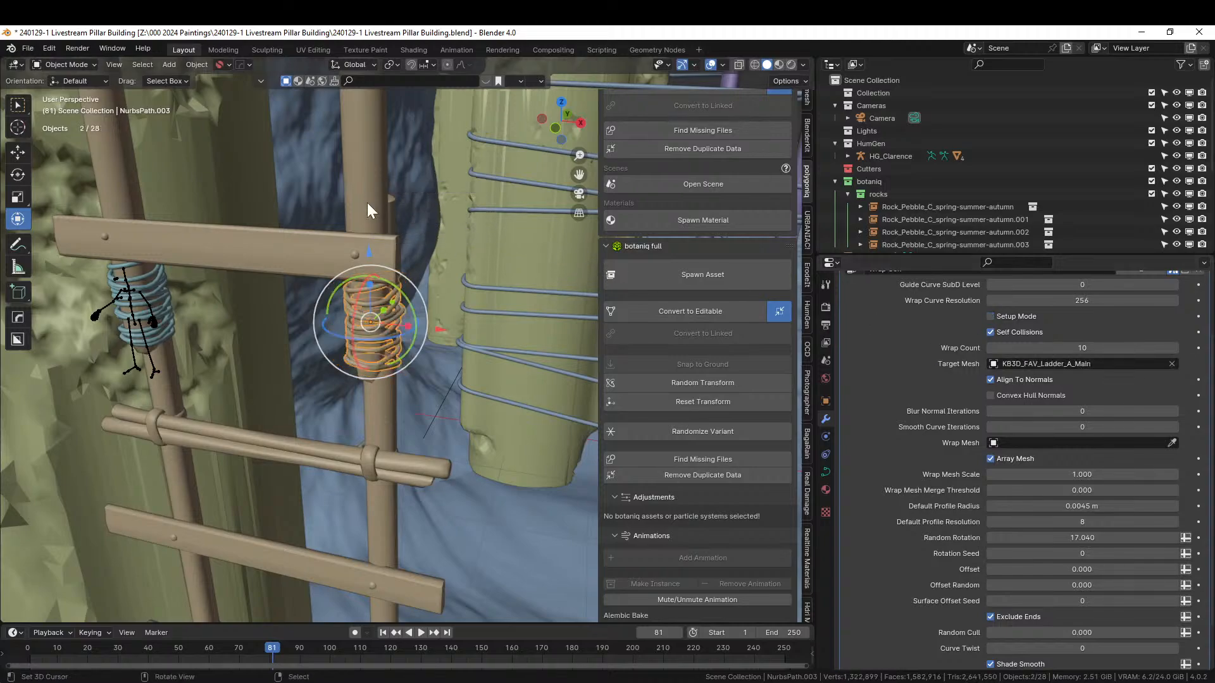
{"action": "middle_click_drag", "start_coordinate": [423, 332], "coordinate": [301, 355]}
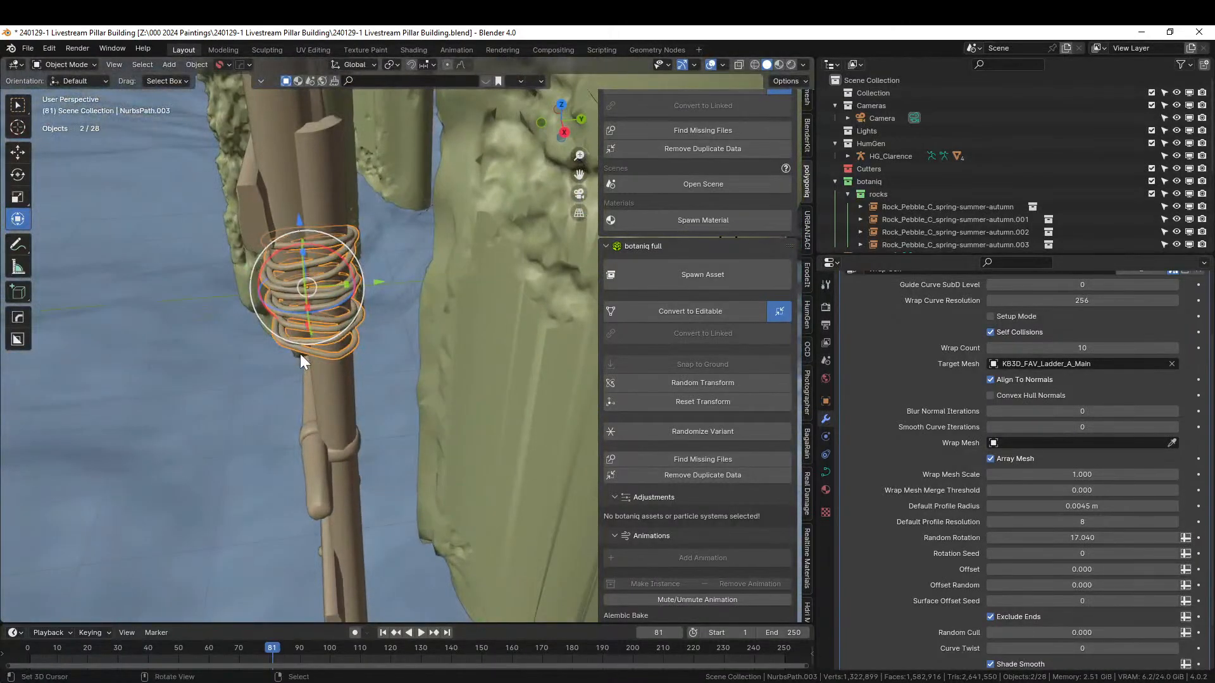
{"action": "middle_click_drag", "start_coordinate": [235, 394], "coordinate": [408, 330]}
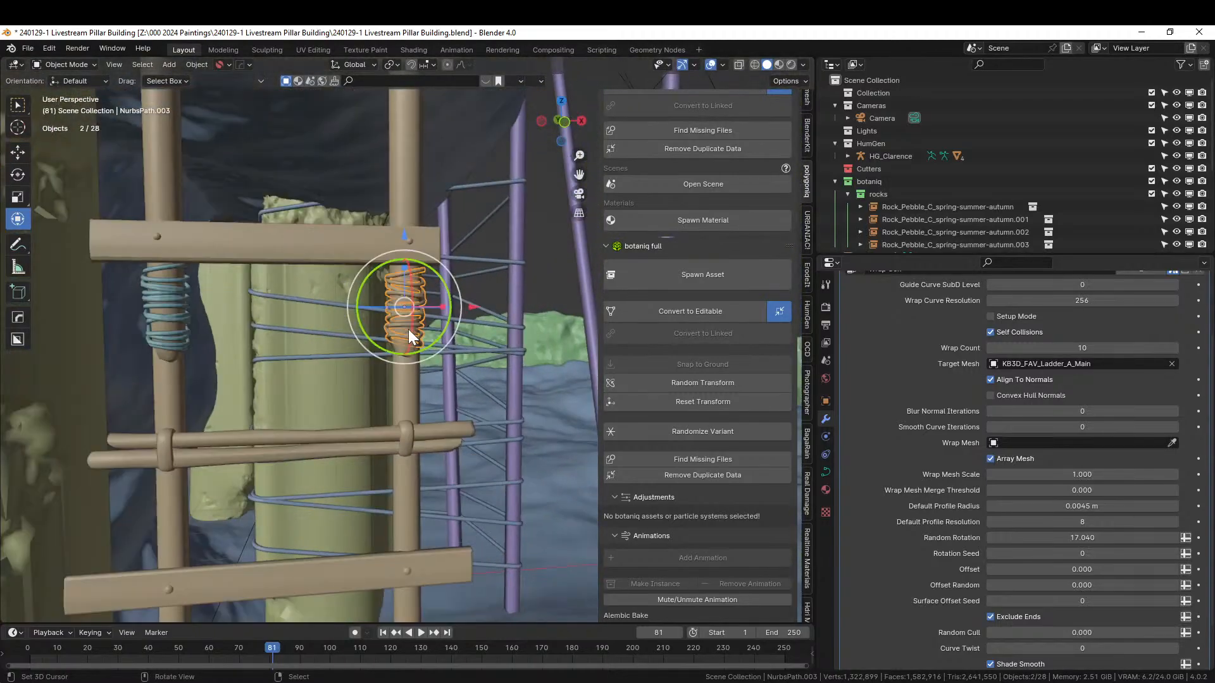
- Save the scene file with both generated ladder wraps in place
{"action": "left_click", "coordinate": [507, 202]}
{"action": "middle_click_drag", "start_coordinate": [475, 251], "coordinate": [439, 388]}
{"action": "key", "text": "ctrl+s"}
- Convert both generated rope wraps on the ladder rails from curves to meshes
{"action": "scroll", "coordinate": [494, 334], "scroll_direction": "down", "scroll_amount": 3}
{"action": "scroll", "coordinate": [495, 310], "scroll_direction": "down", "scroll_amount": 3}
{"action": "scroll", "coordinate": [440, 388], "scroll_direction": "up", "scroll_amount": 4}
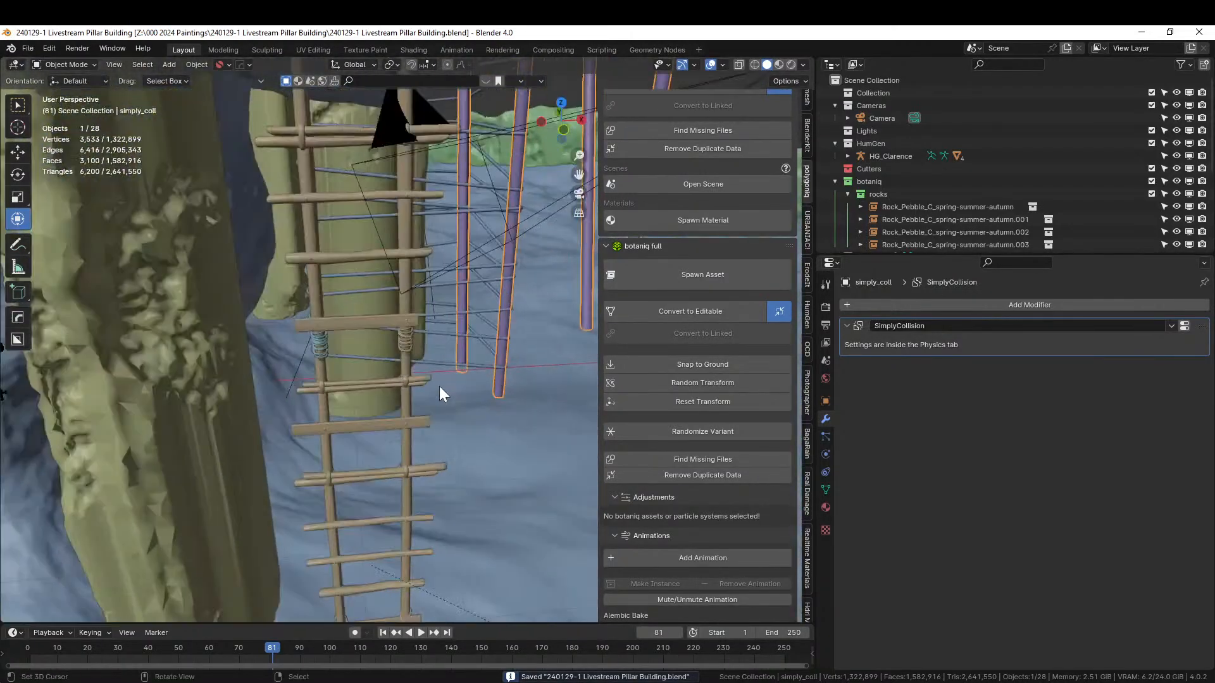
{"action": "left_click", "coordinate": [405, 338], "text": "shift"}
{"action": "key", "text": "q"}
{"action": "mouse_move", "coordinate": [405, 336]}
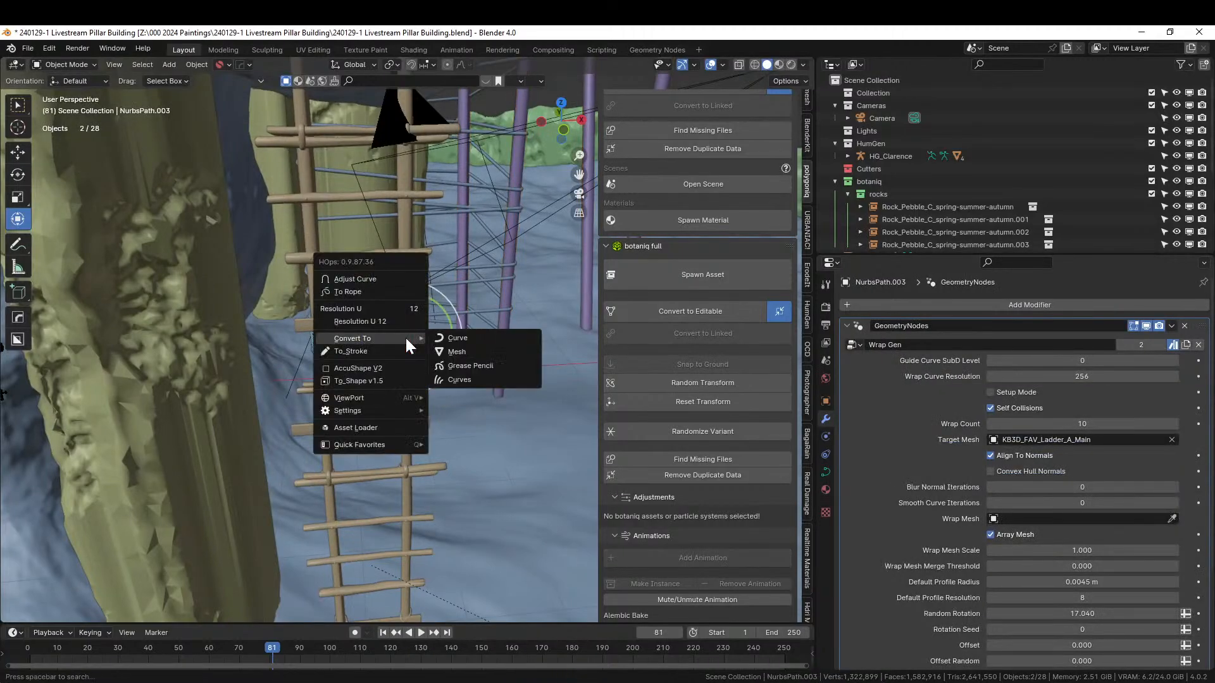
{"action": "left_click", "coordinate": [472, 353]}
{"action": "left_click", "coordinate": [318, 336], "text": "shift"}
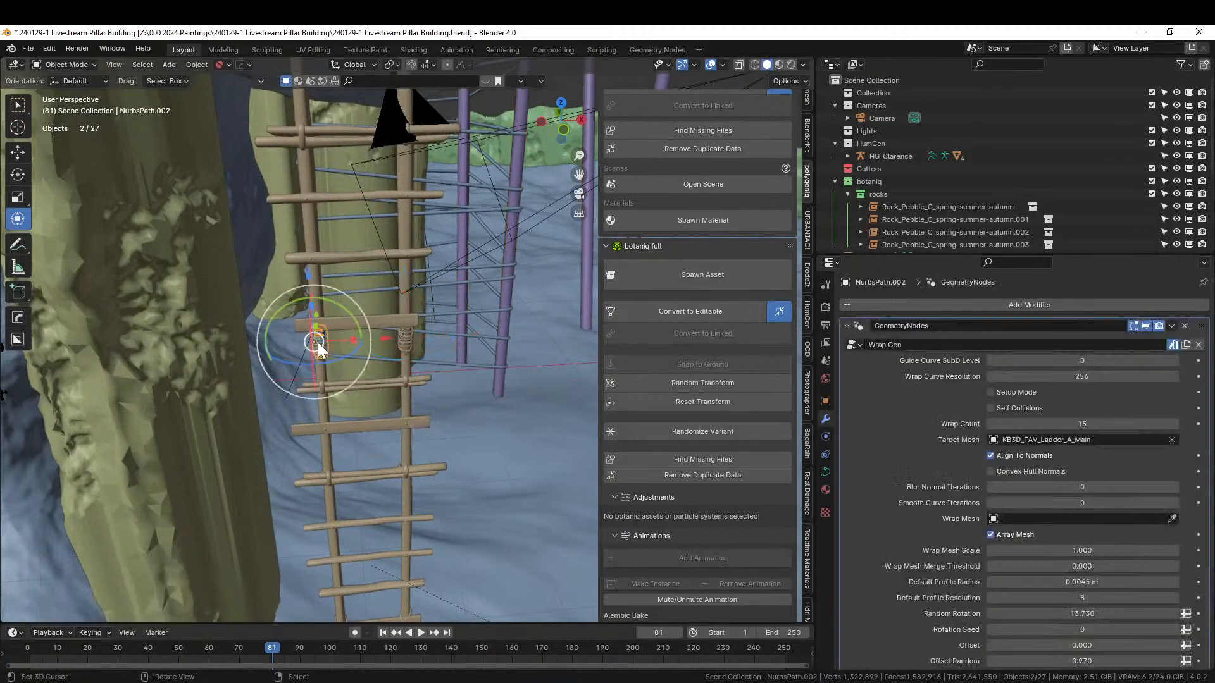
{"action": "key", "text": "q"}
{"action": "mouse_move", "coordinate": [317, 341]}
{"action": "left_click", "coordinate": [377, 360]}
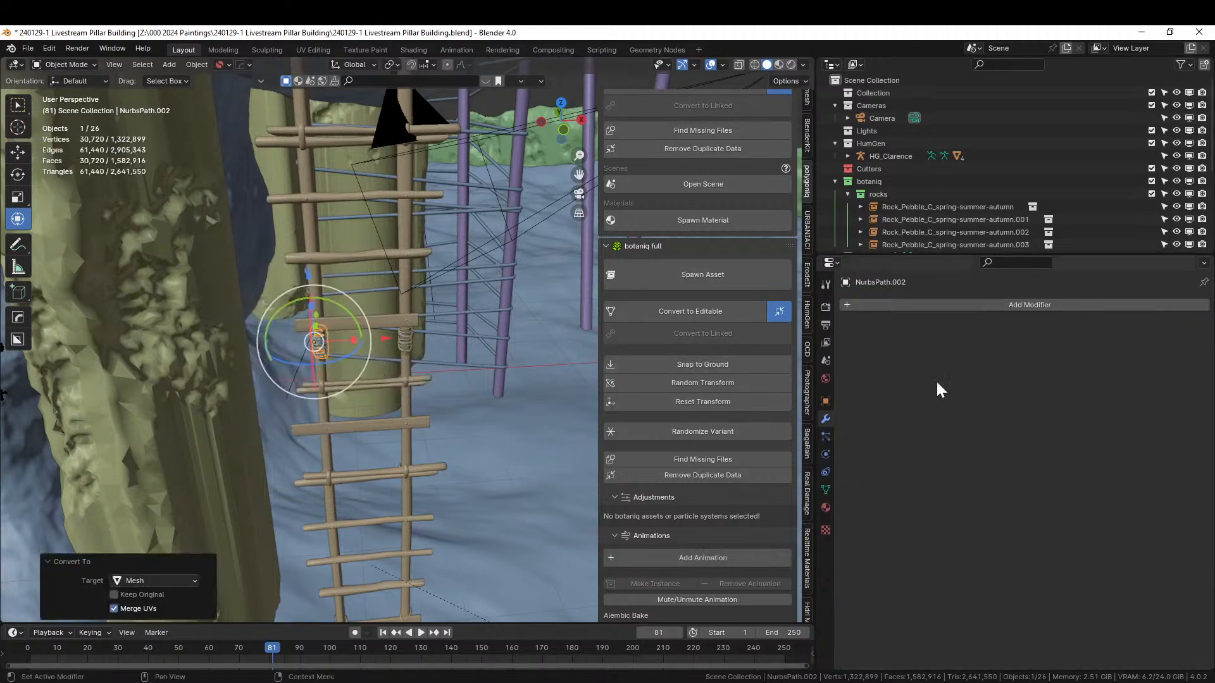
- Check the ladder's material slots and assign KB3D_FAV_WovenRope to the NurbsPath.003 wrap
{"action": "left_click", "coordinate": [336, 476]}
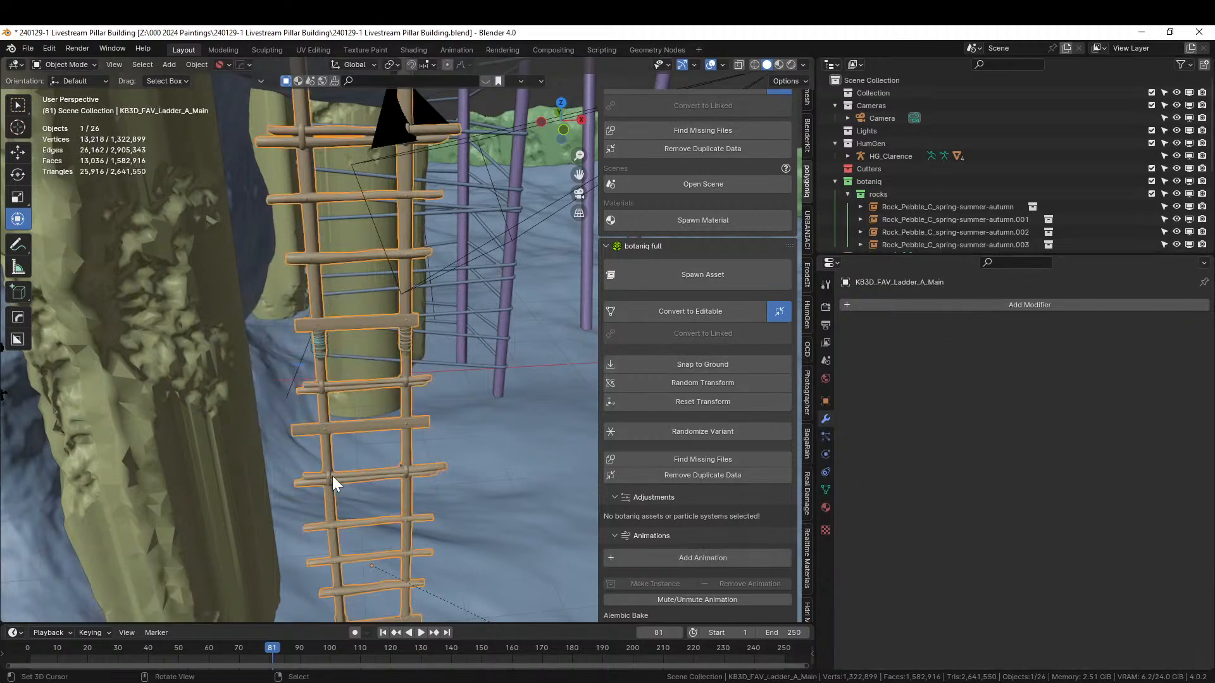
{"action": "left_click", "coordinate": [825, 508]}
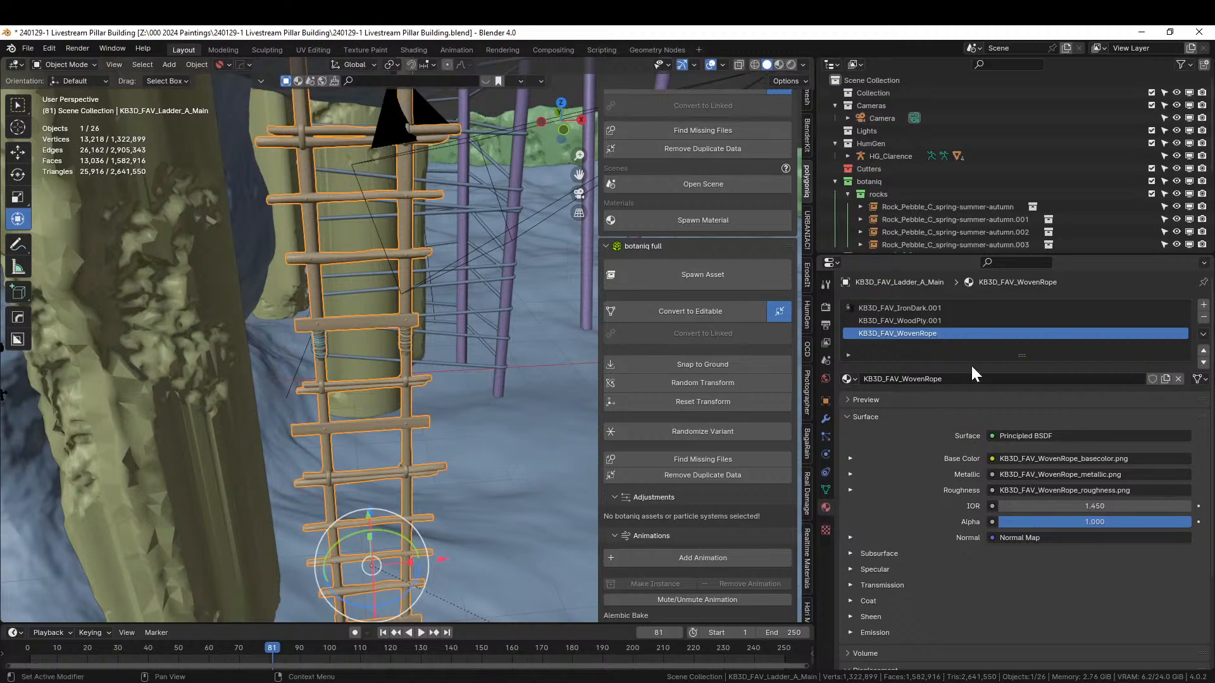
{"action": "left_click", "coordinate": [405, 335]}
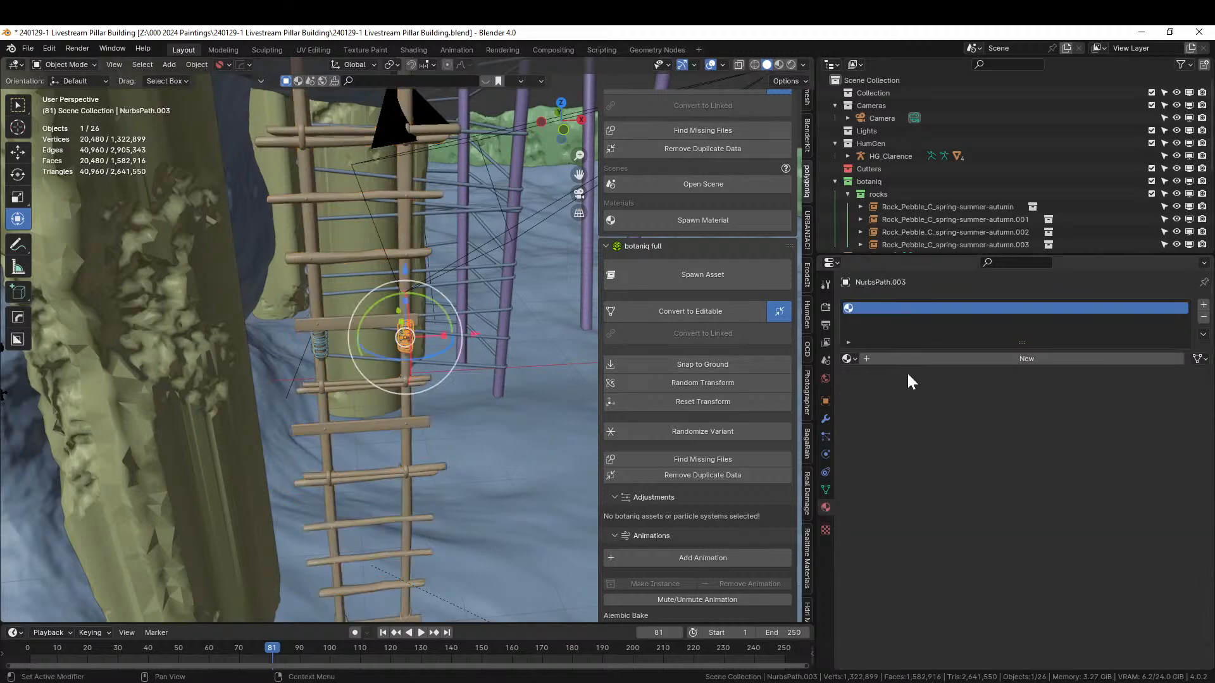
{"action": "left_click", "coordinate": [847, 359]}
{"action": "type", "text": "rope"}
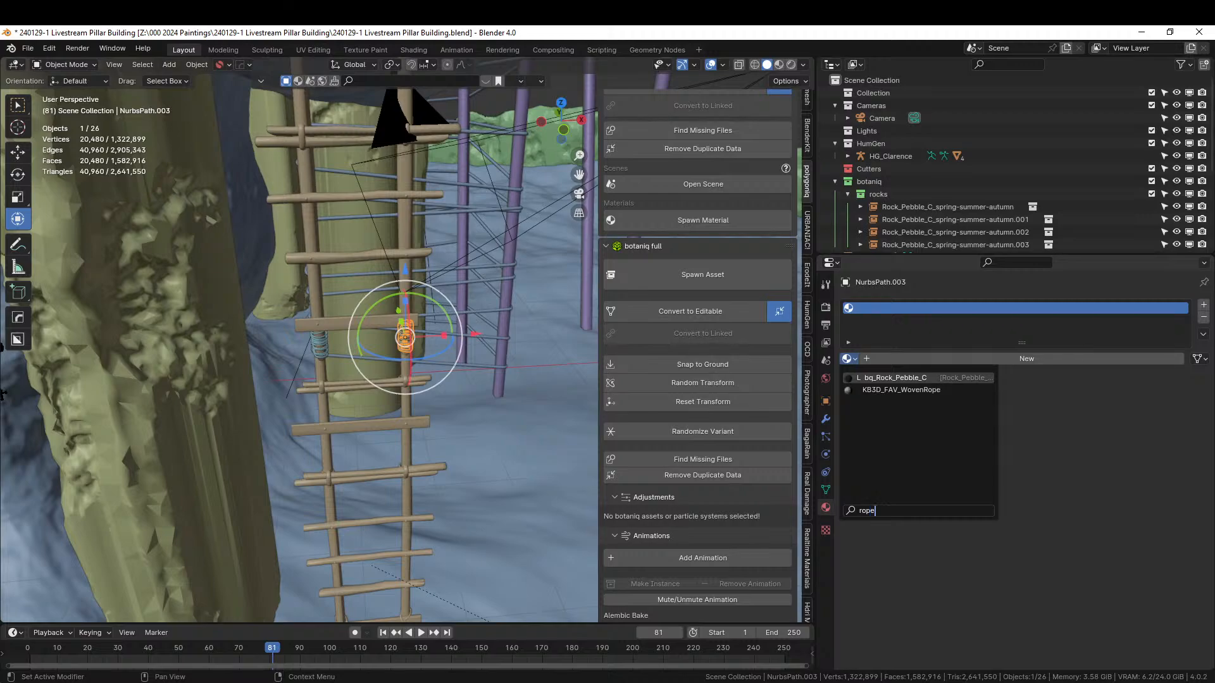
{"action": "key", "text": "Down"}
{"action": "key", "text": "Return"}
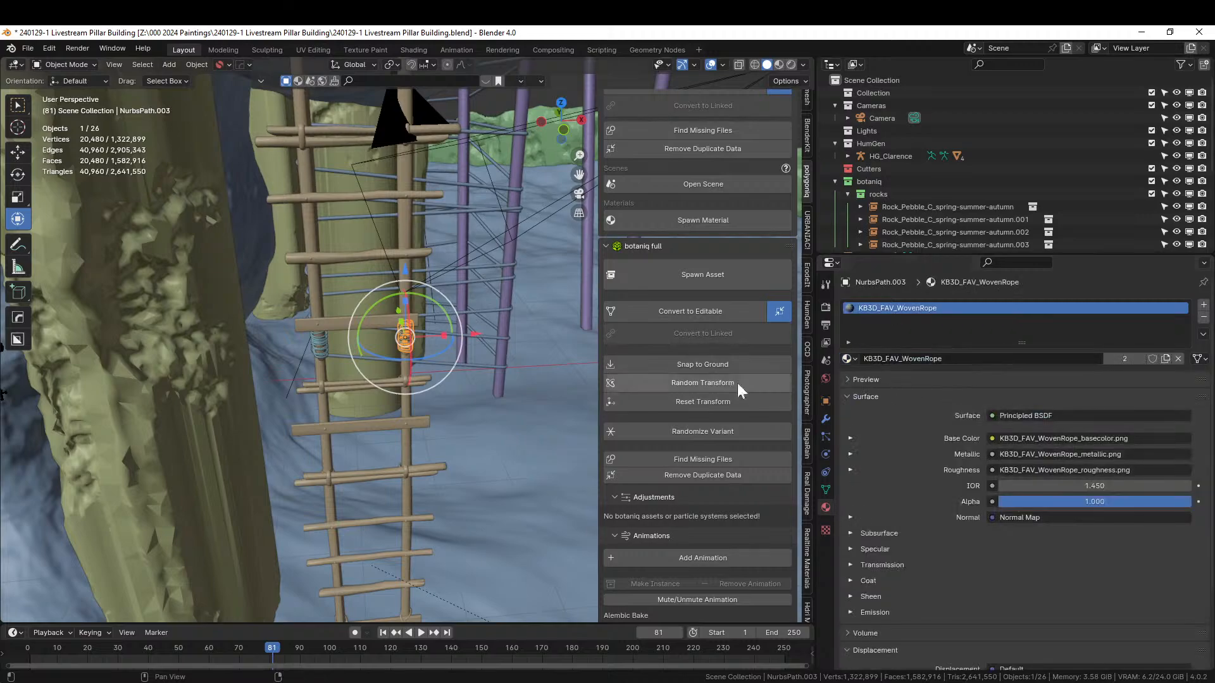
- Assign the KB3D_FAV_WovenRope material to the NurbsPath.002 wrap on the other ladder rail
{"action": "left_click", "coordinate": [320, 339]}
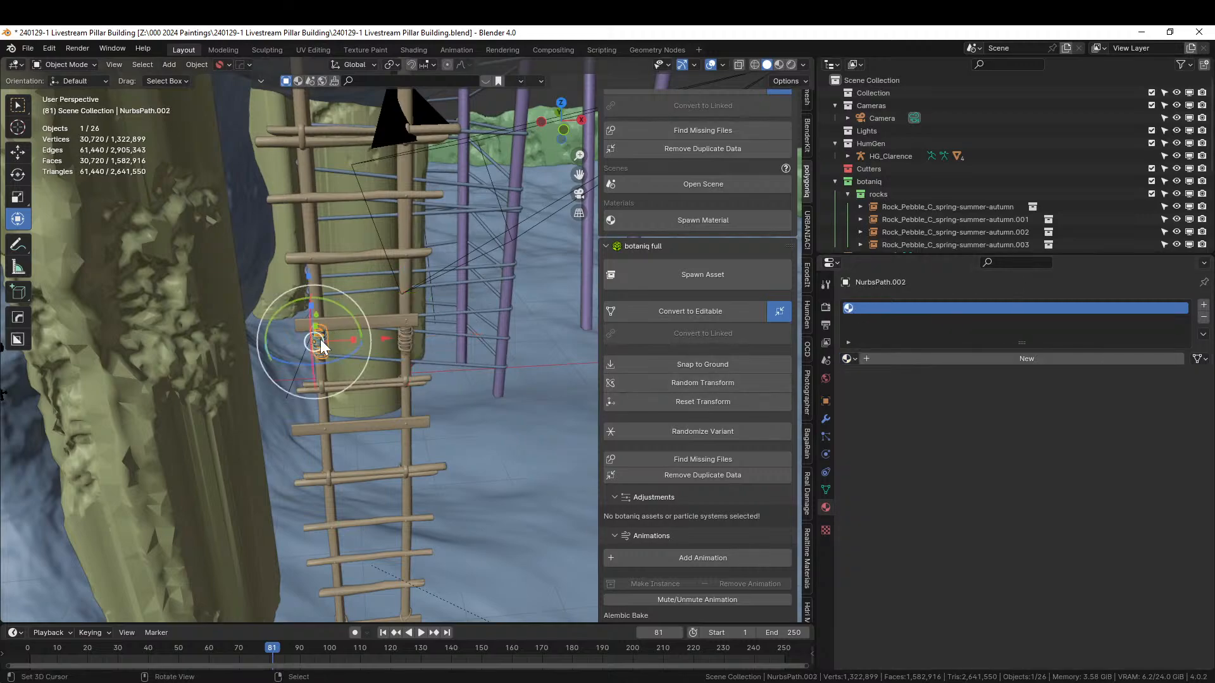
{"action": "left_click", "coordinate": [848, 358]}
{"action": "type", "text": "woven"}
{"action": "key", "text": "Return"}
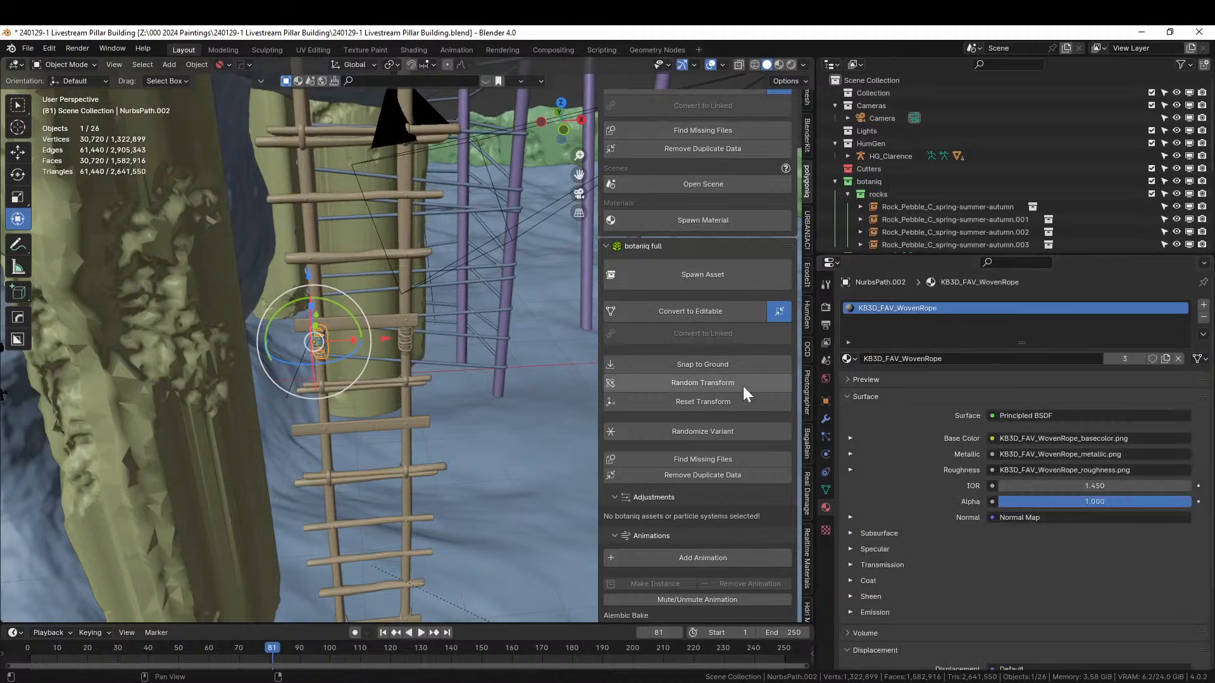
- Join the rope wraps into KB3D_FAV_Ladder_A_Main and save the scene file
{"action": "left_click", "coordinate": [343, 326], "text": "shift"}
{"action": "key", "text": "ctrl+j"}
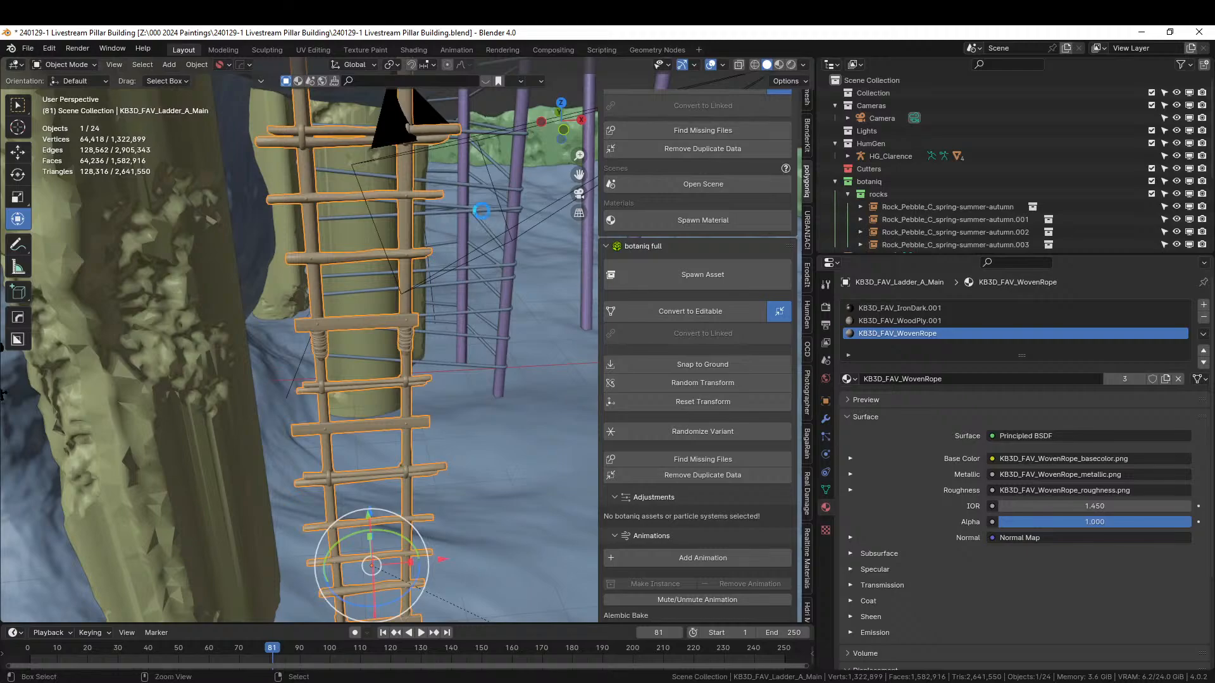
{"action": "key", "text": "ctrl+s"}
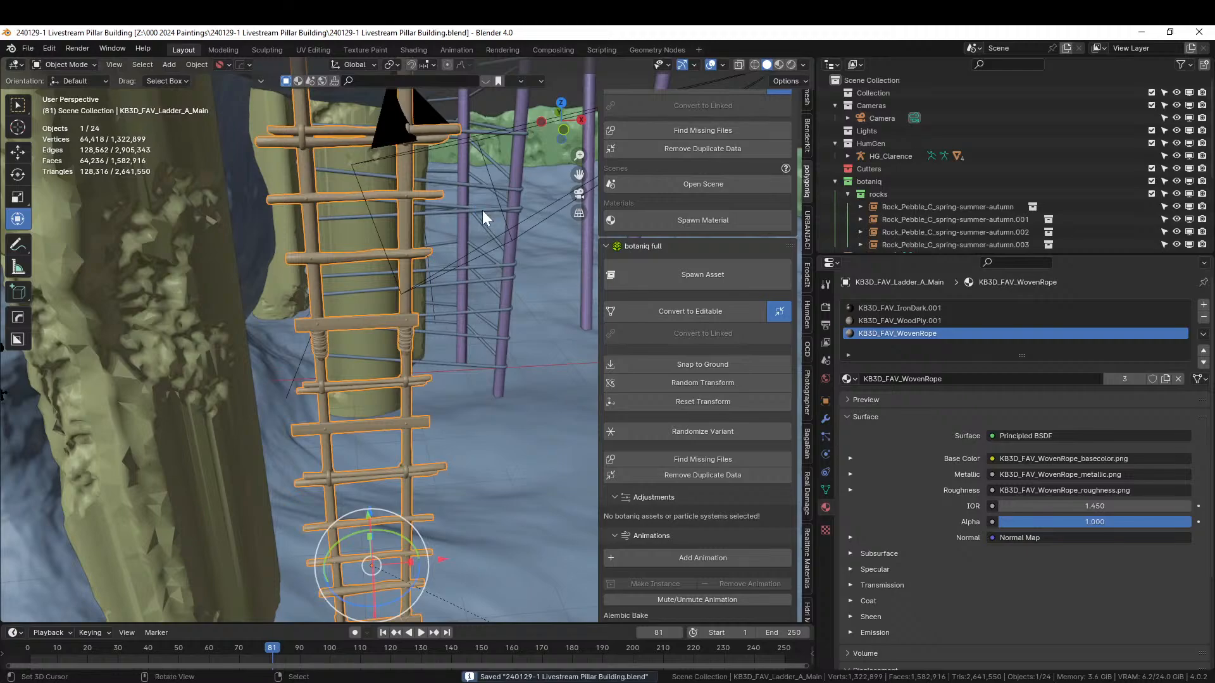
- Examine the ladder and its rope wraps in rendered shading, then return the viewport to solid shading
{"action": "left_click", "coordinate": [791, 63]}
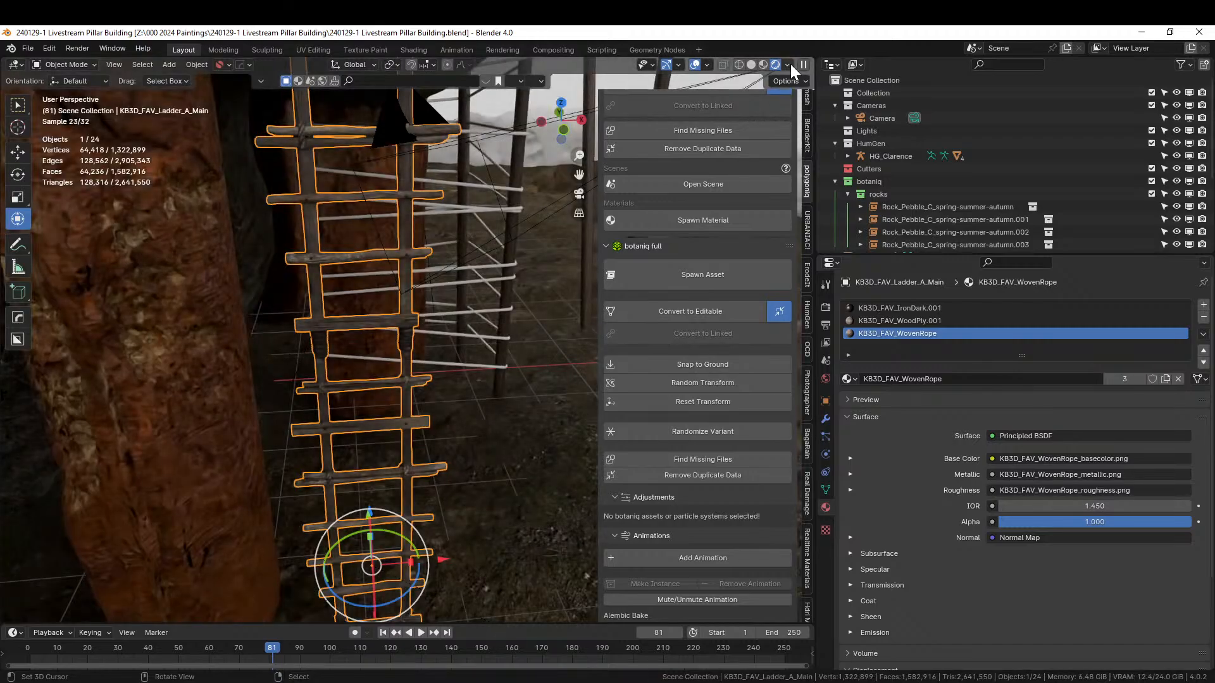
{"action": "scroll", "coordinate": [301, 421], "scroll_direction": "up", "scroll_amount": 4}
{"action": "middle_click_drag", "start_coordinate": [302, 420], "coordinate": [398, 372]}
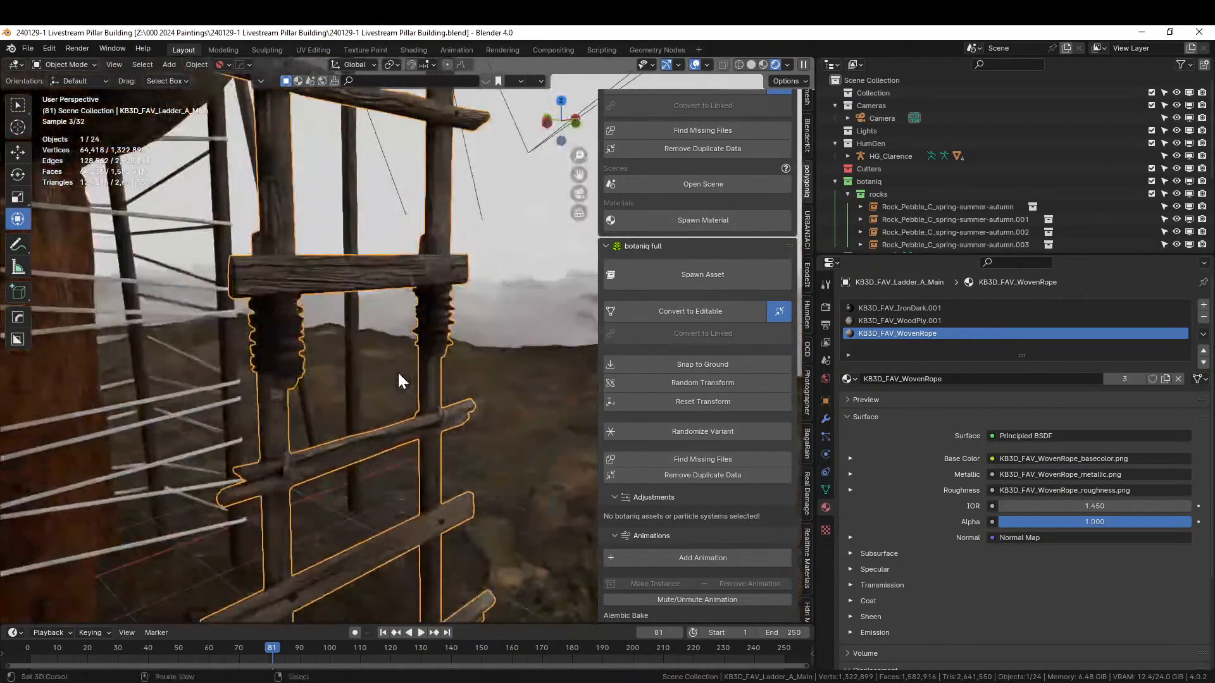
{"action": "scroll", "coordinate": [398, 373], "scroll_direction": "up", "scroll_amount": 3}
{"action": "scroll", "coordinate": [397, 371], "scroll_direction": "down", "scroll_amount": 7}
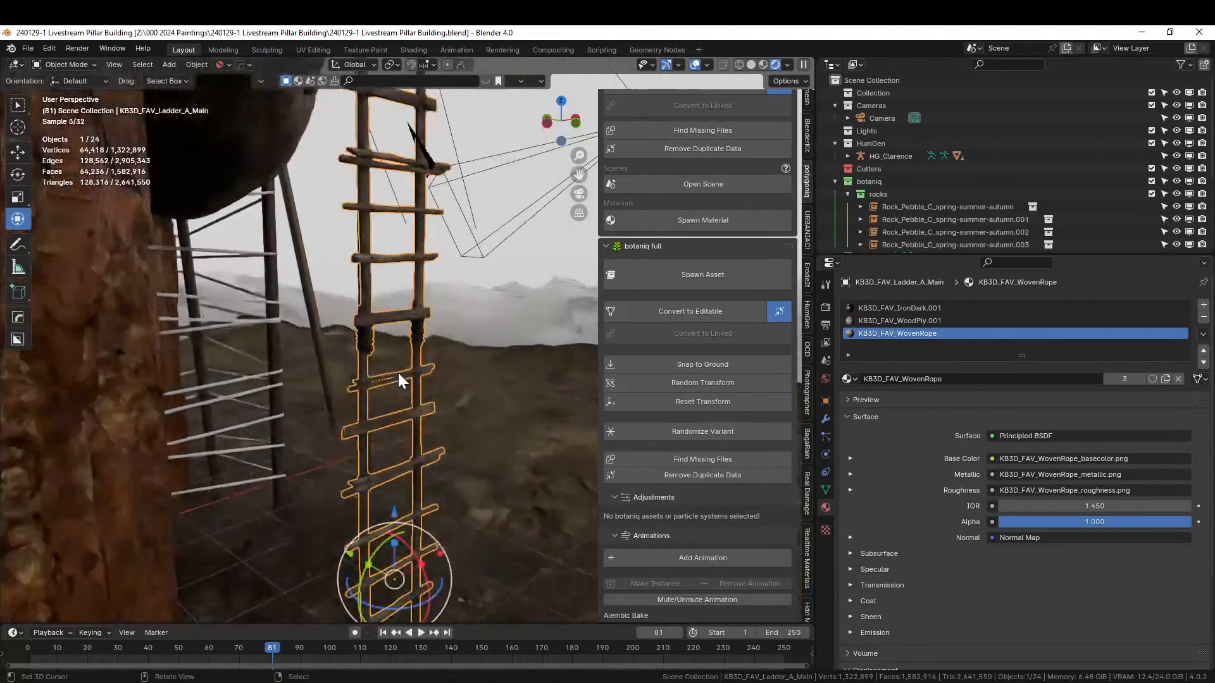
{"action": "scroll", "coordinate": [397, 373], "scroll_direction": "down", "scroll_amount": 3}
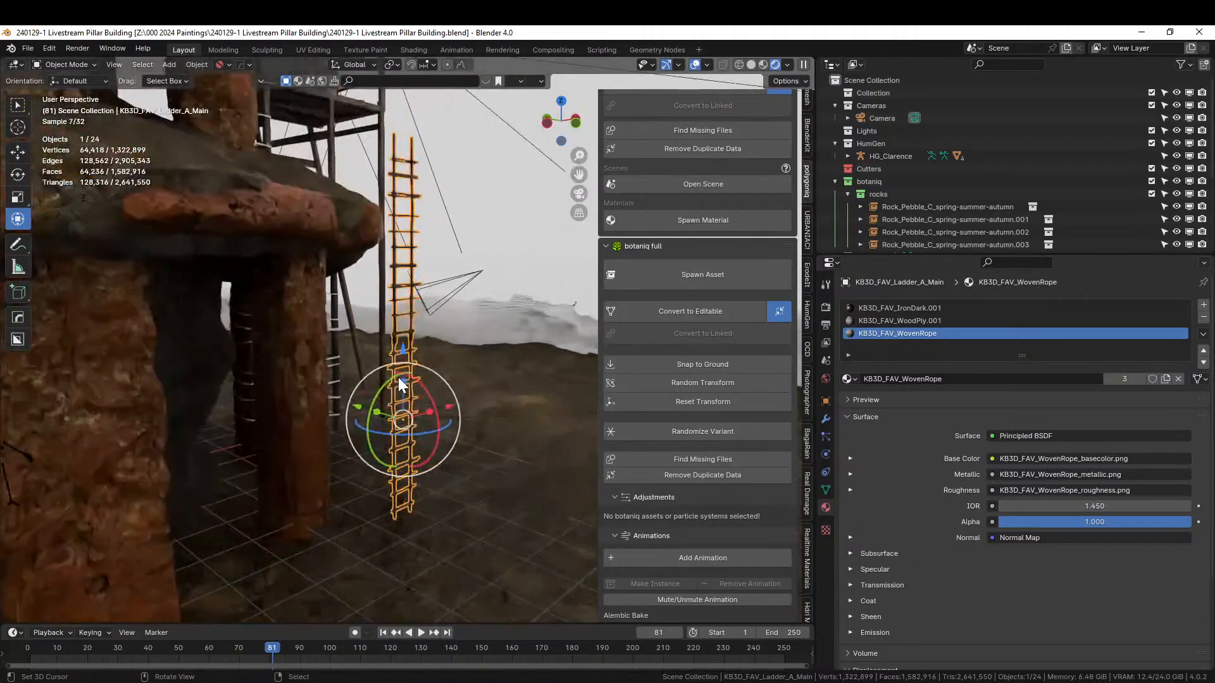
{"action": "left_click", "coordinate": [751, 64]}
- In the top view, rotate the ladder about 50.8° around Z so it faces the building's edge
{"action": "middle_click_drag", "start_coordinate": [376, 451], "coordinate": [344, 560]}
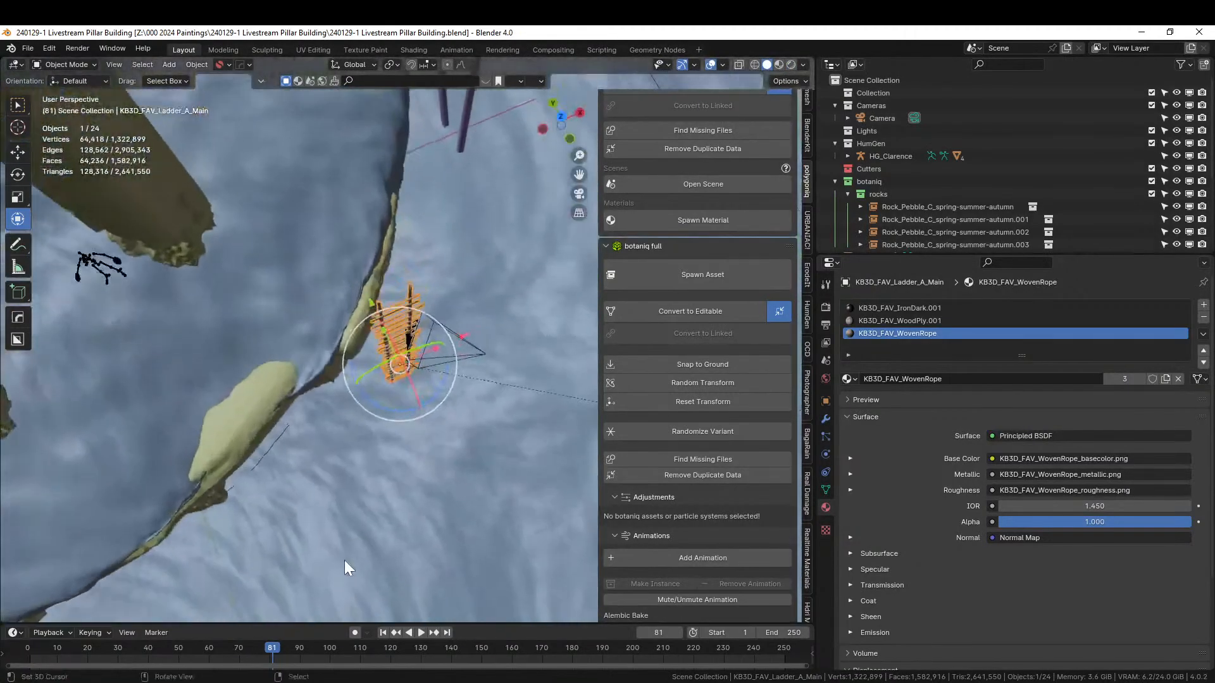
{"action": "key", "text": "KP_7"}
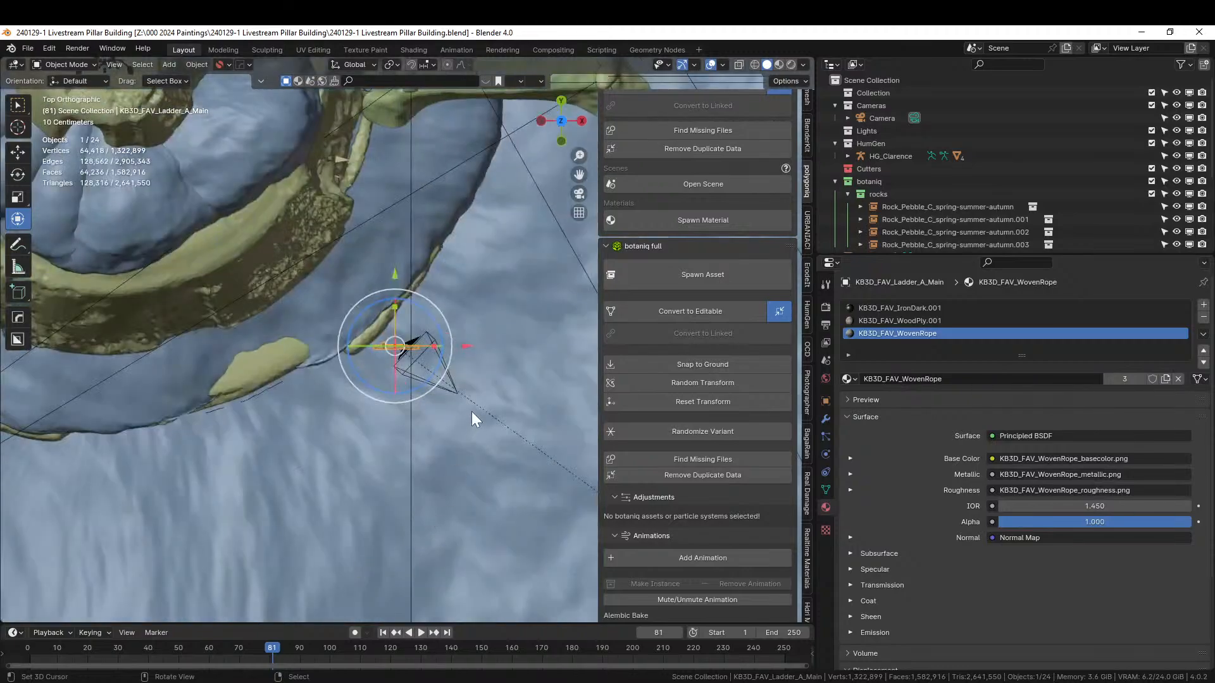
{"action": "key", "text": "r"}
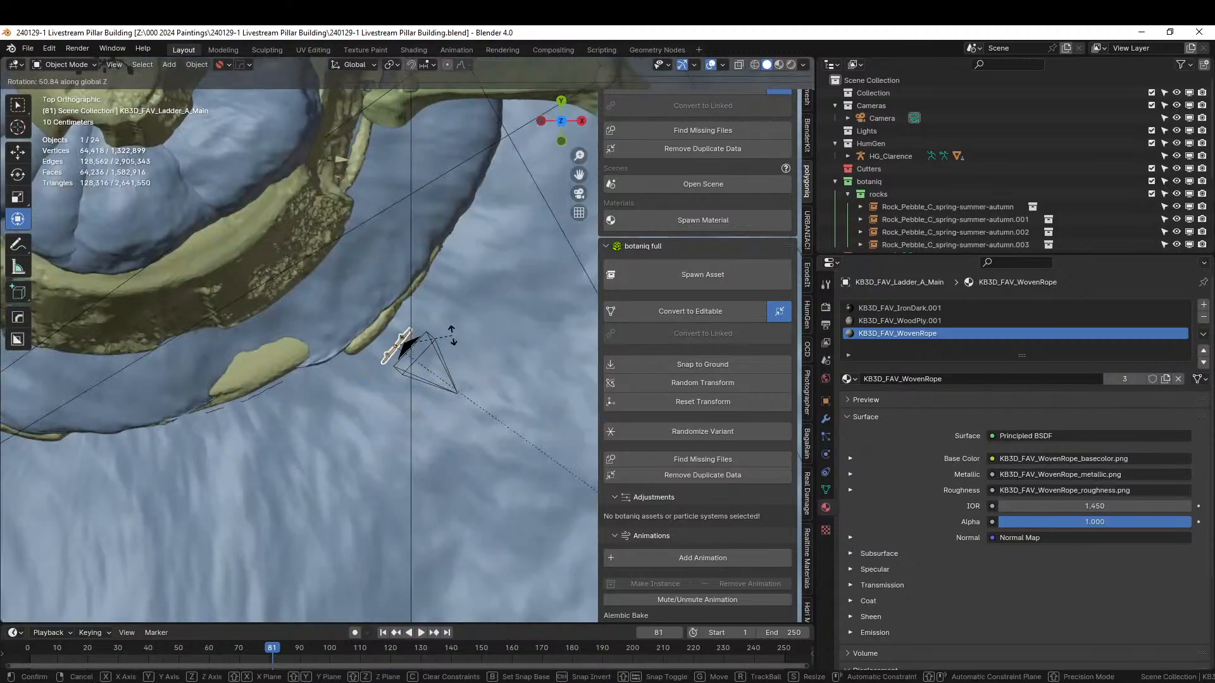
{"action": "left_click", "coordinate": [452, 335]}
- Set the transform pivot to the 3D Cursor at the ladder's base and the transform orientation to Local
{"action": "middle_click_drag", "start_coordinate": [453, 385], "coordinate": [460, 505]}
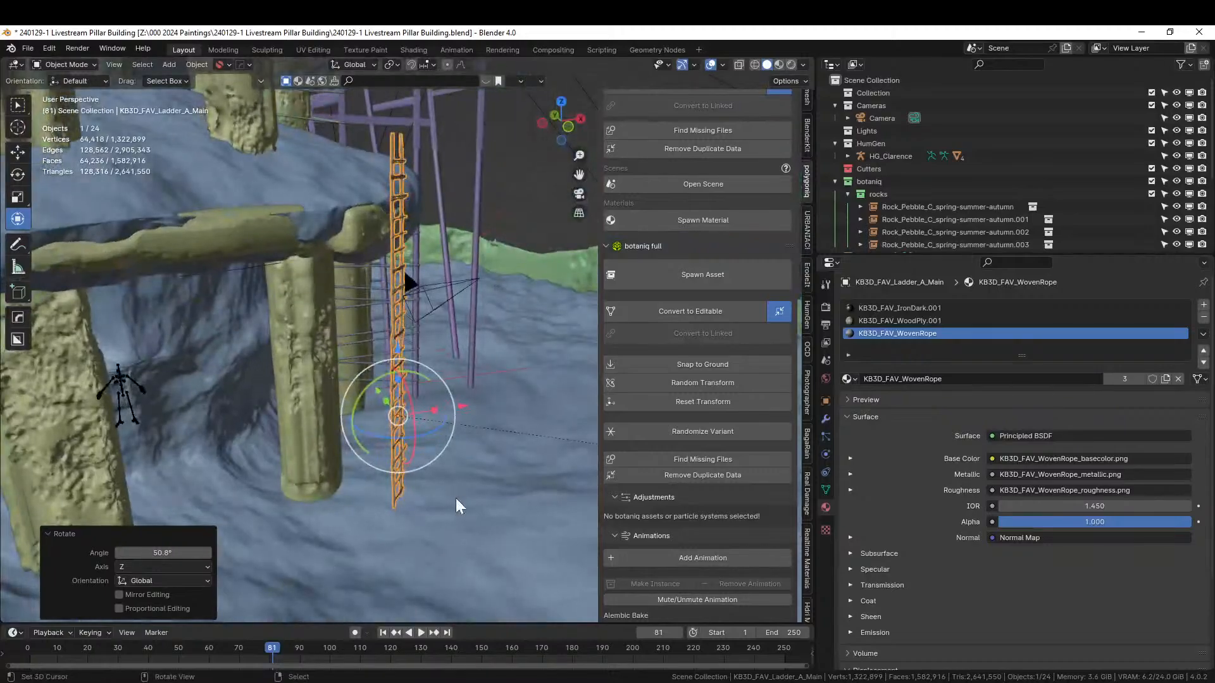
{"action": "left_click", "coordinate": [392, 65]}
{"action": "left_click", "coordinate": [409, 97]}
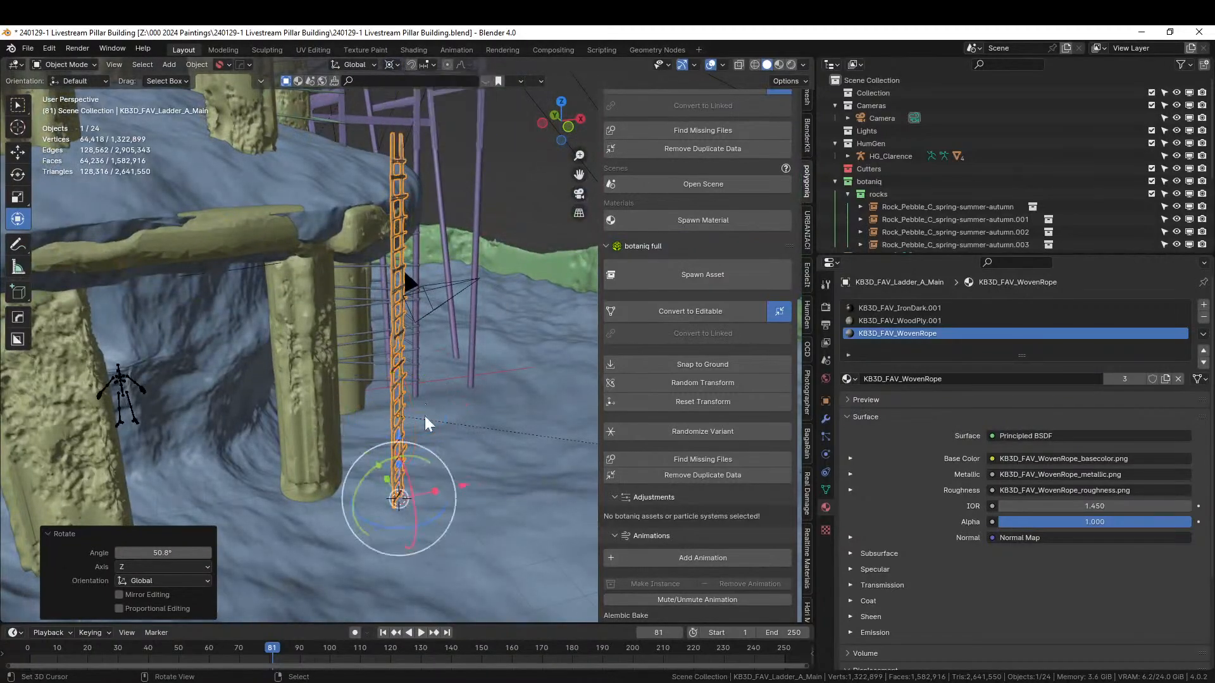
{"action": "left_click", "coordinate": [354, 64]}
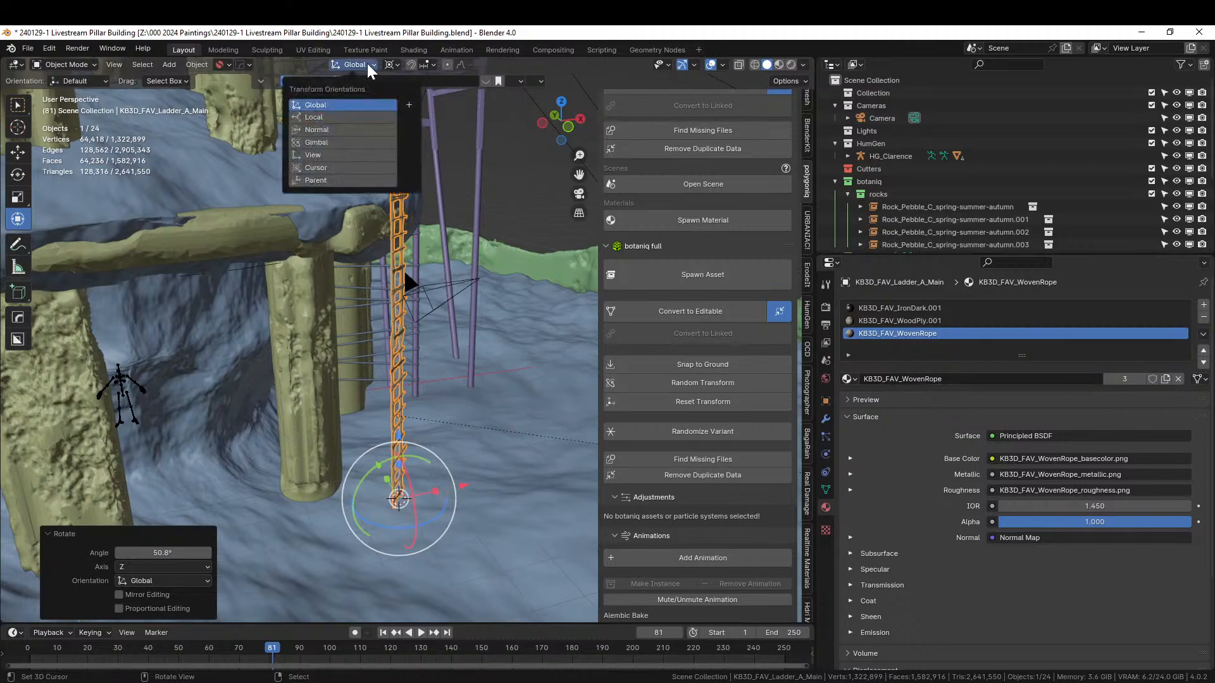
{"action": "left_click", "coordinate": [338, 109]}
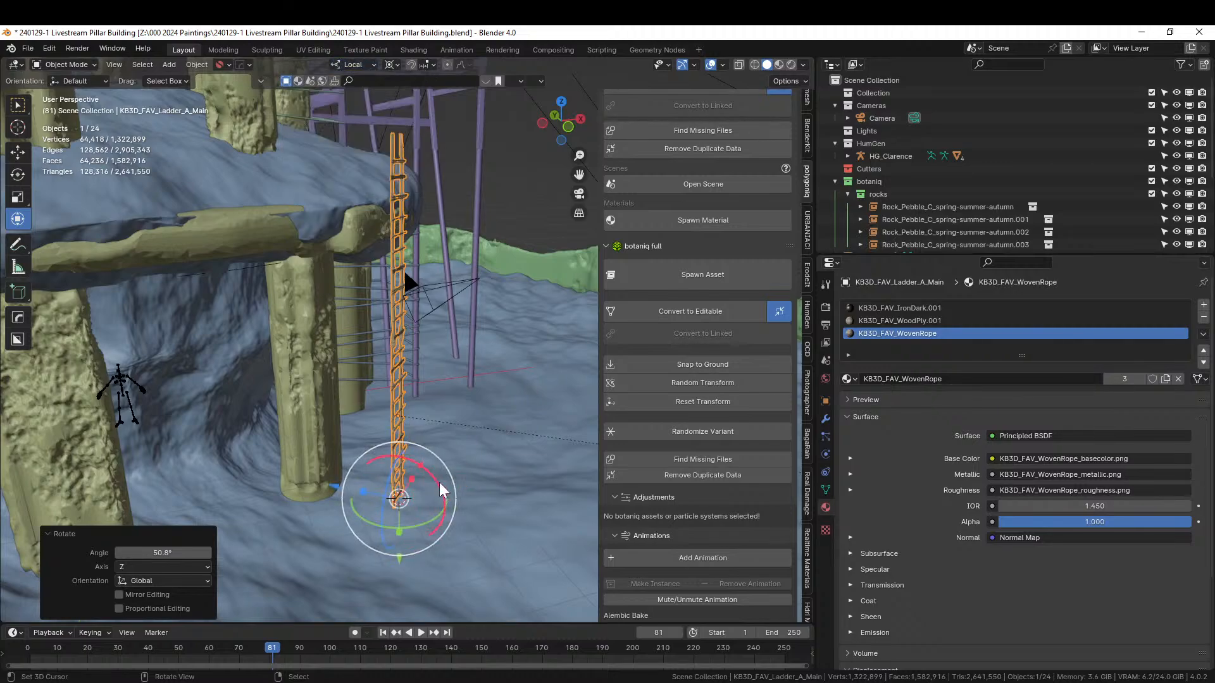
- Lean the ladder toward the stone ledge by rotating it -3.83° around its local X axis
{"action": "key", "text": "r"}
{"action": "key", "text": "x"}
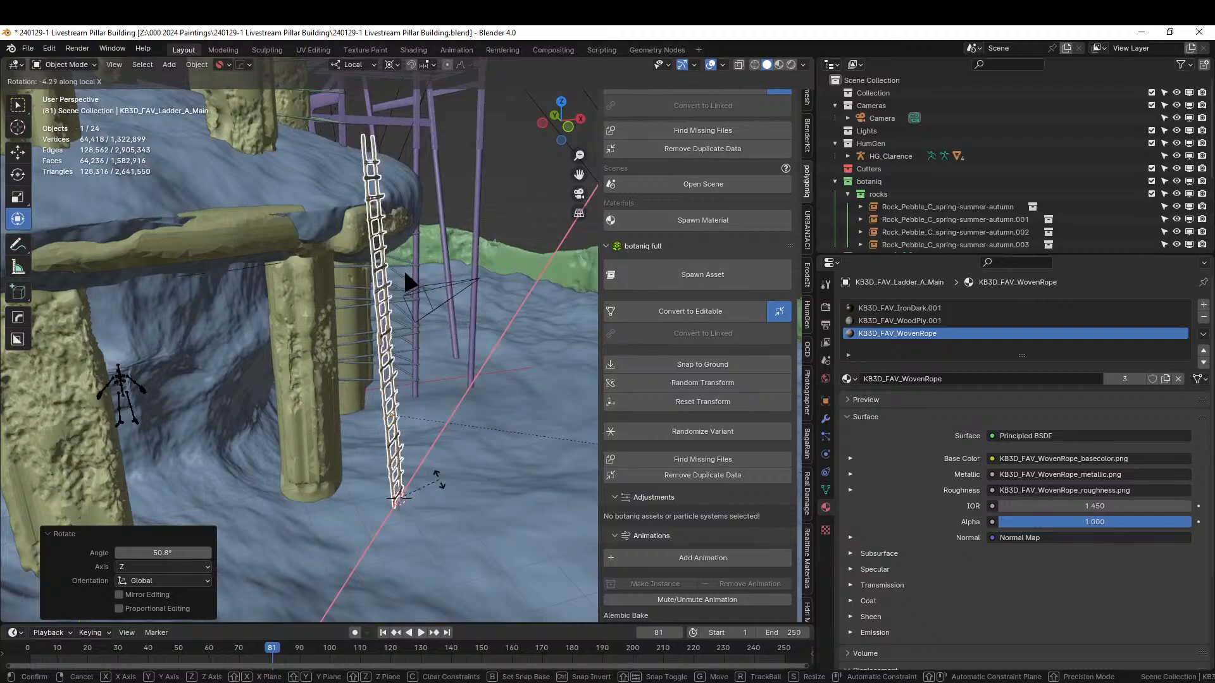
{"action": "left_click", "coordinate": [424, 447]}
{"action": "scroll", "coordinate": [384, 334], "scroll_direction": "up", "scroll_amount": 3}
{"action": "middle_click_drag", "start_coordinate": [378, 319], "coordinate": [455, 591], "text": "shift"}
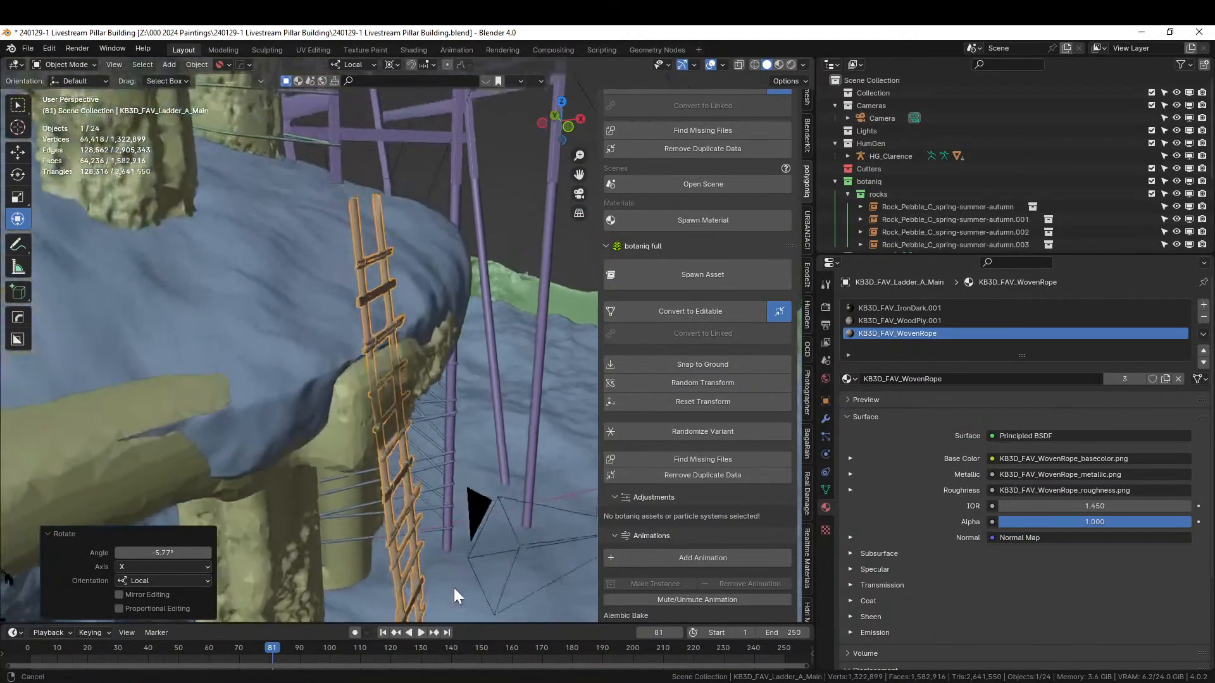
{"action": "scroll", "coordinate": [424, 538], "scroll_direction": "up", "scroll_amount": 3}
{"action": "left_click_drag", "start_coordinate": [160, 555], "coordinate": [188, 555]}
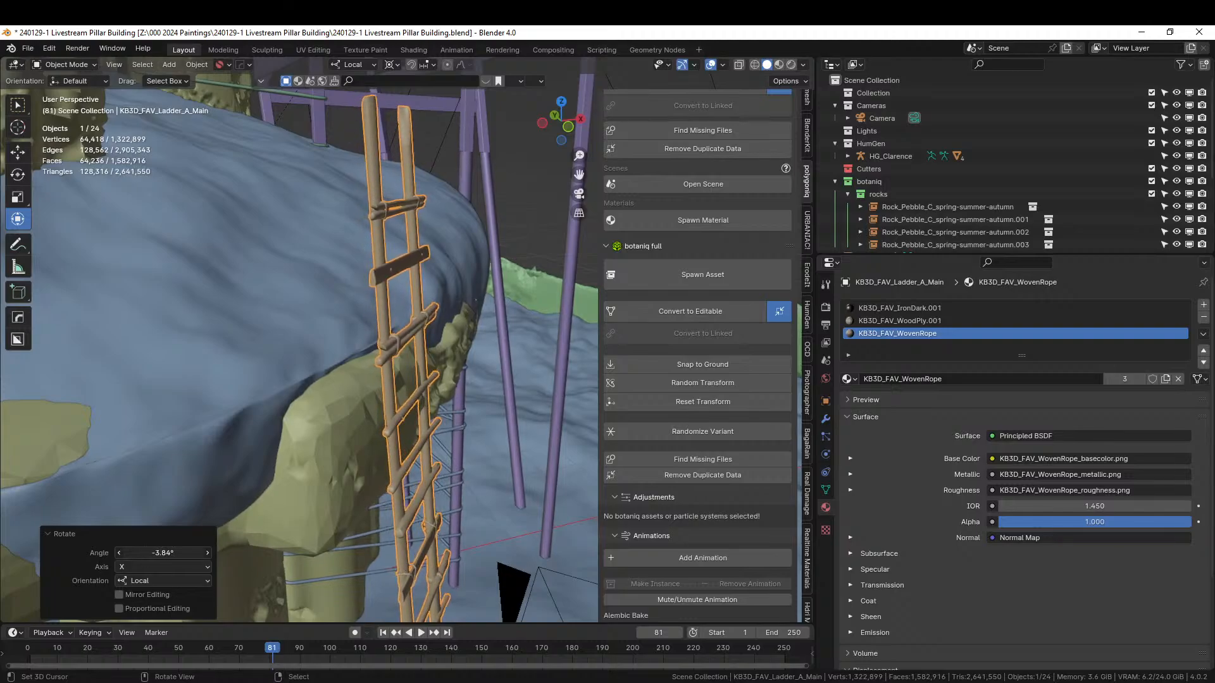
- Save the scene file with the ladder leaning against the ledge
{"action": "scroll", "coordinate": [338, 400], "scroll_direction": "down", "scroll_amount": 5}
{"action": "middle_click_drag", "start_coordinate": [352, 393], "coordinate": [275, 410]}
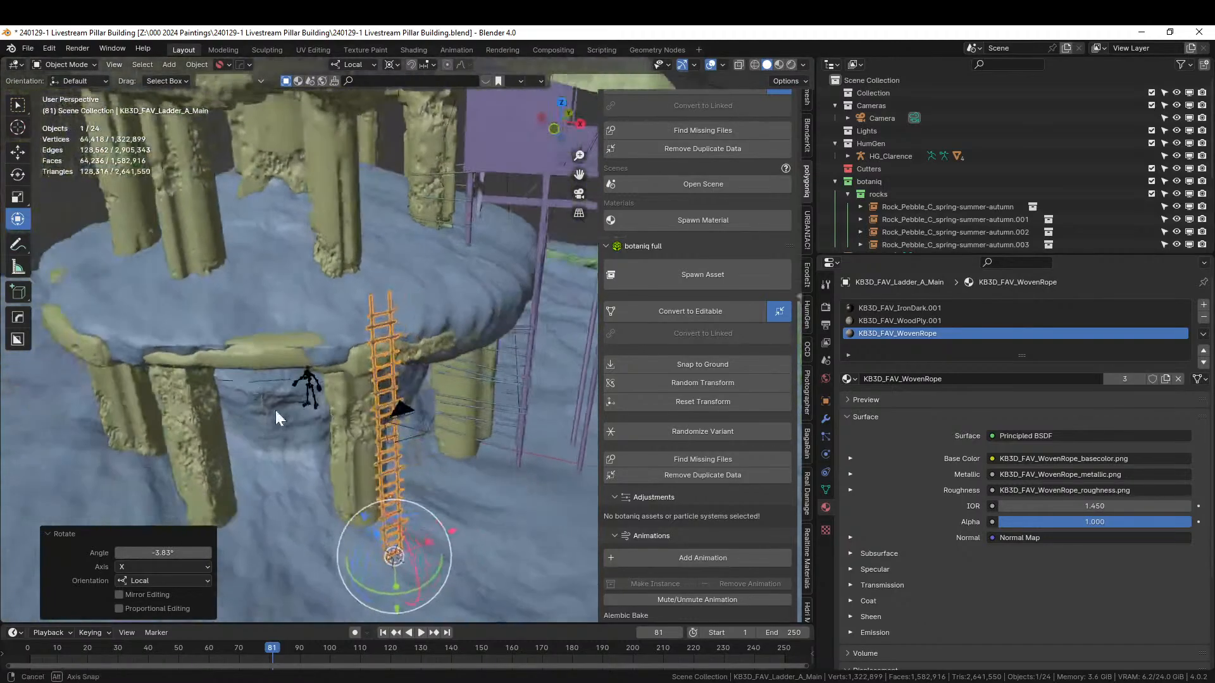
{"action": "scroll", "coordinate": [268, 407], "scroll_direction": "down", "scroll_amount": 3}
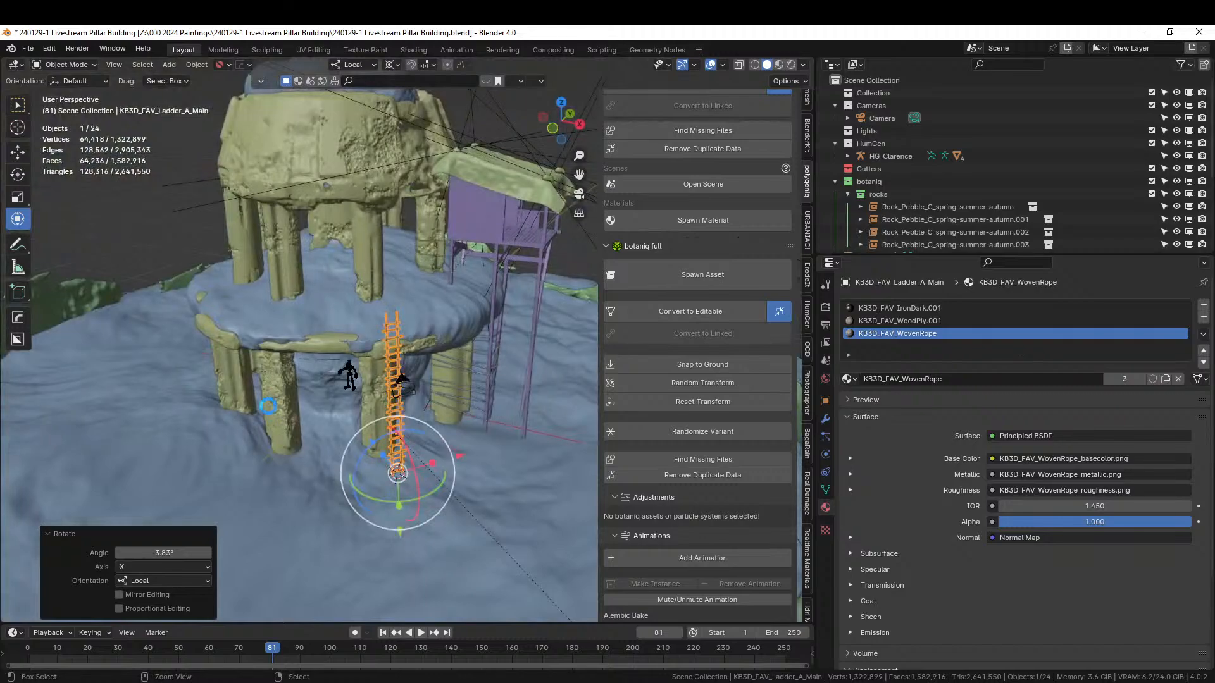
{"action": "key", "text": "ctrl+s"}
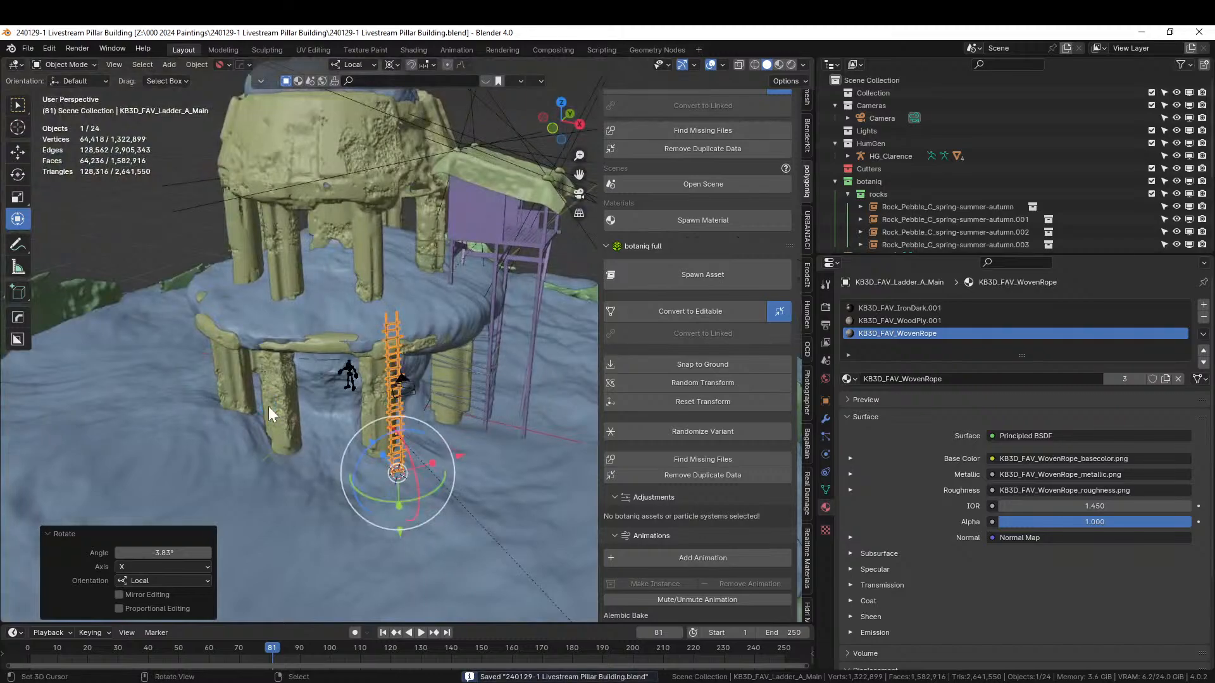
- Assign the KB3D_FAV_WovenRope material to the lower rope wrap, NurbsPath.001, between the pillar and wooden posts
{"action": "middle_click_drag", "start_coordinate": [276, 450], "coordinate": [324, 405]}
{"action": "scroll", "coordinate": [380, 492], "scroll_direction": "up", "scroll_amount": 3}
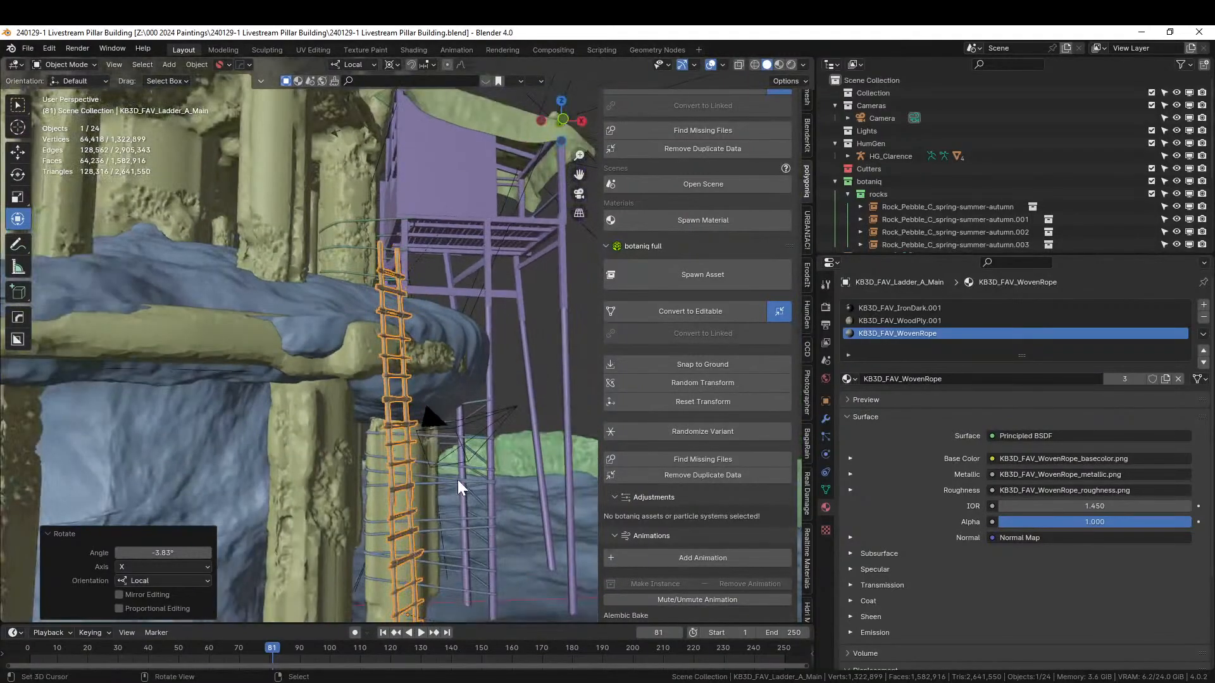
{"action": "left_click", "coordinate": [457, 480]}
{"action": "left_click", "coordinate": [848, 359]}
{"action": "type", "text": "w"}
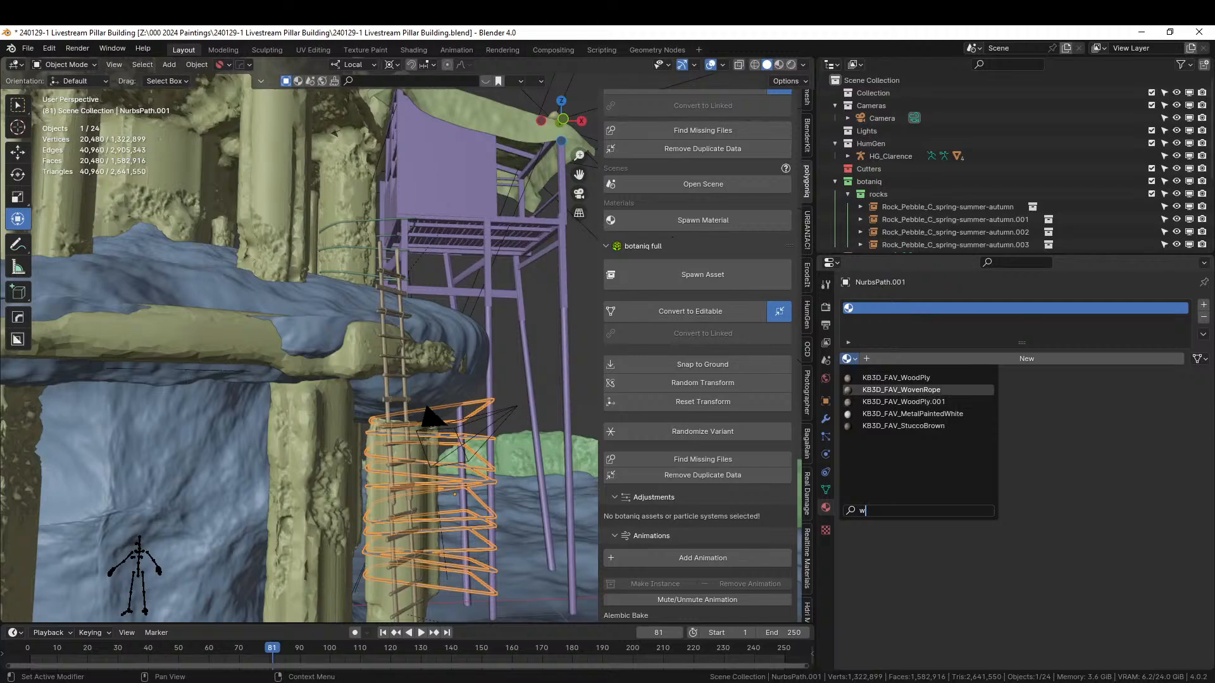
{"action": "key", "text": "Return"}
- Assign the KB3D_FAV_WovenRope material to the upper rope wrap, NurbsPath, around the pillar and tower post
{"action": "left_click", "coordinate": [402, 236]}
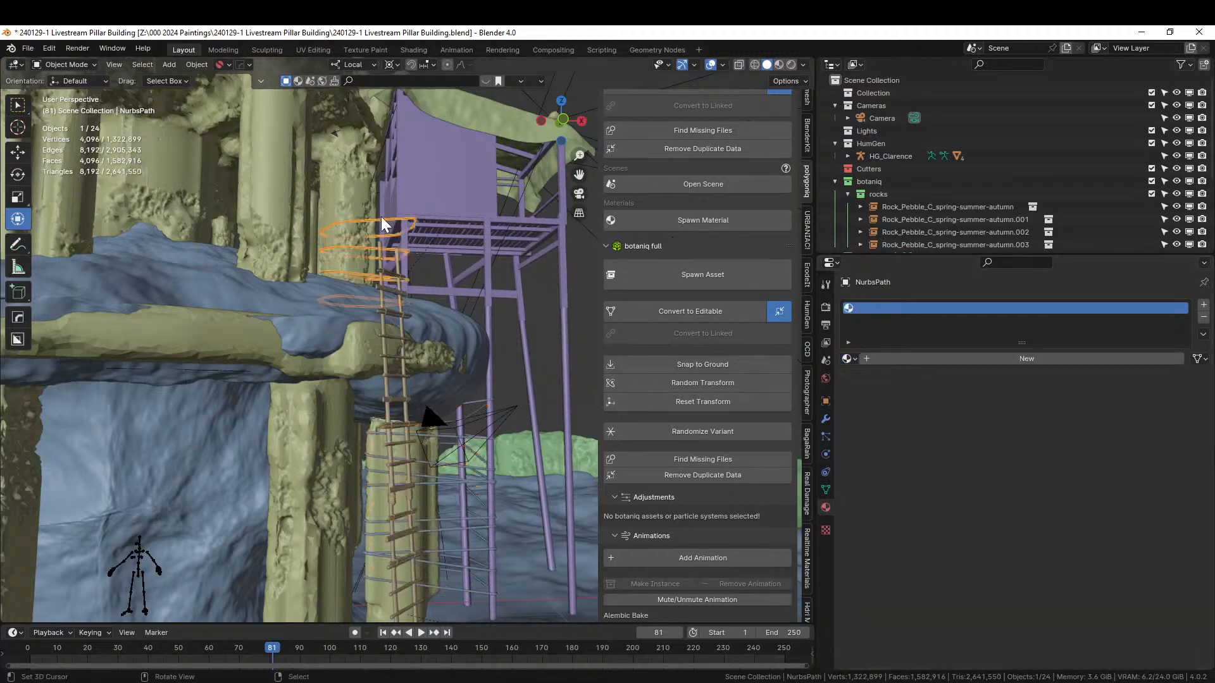
{"action": "left_click", "coordinate": [848, 359]}
{"action": "type", "text": "w"}
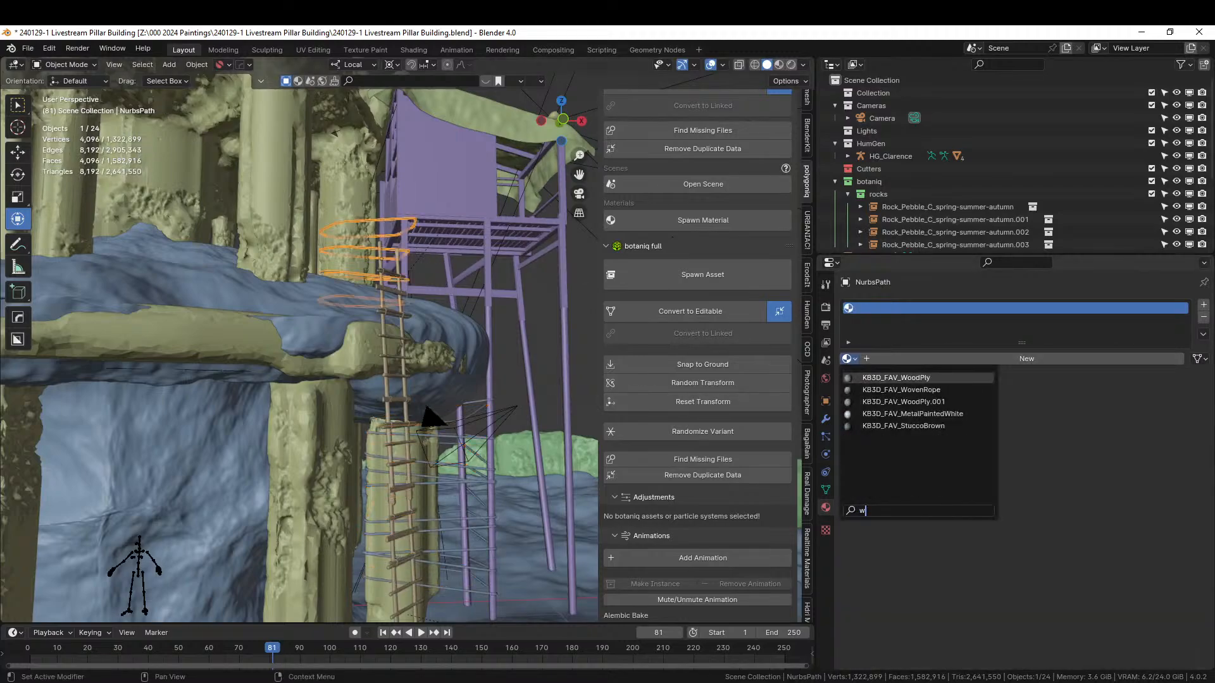
{"action": "key", "text": "Down"}
{"action": "key", "text": "Down"}
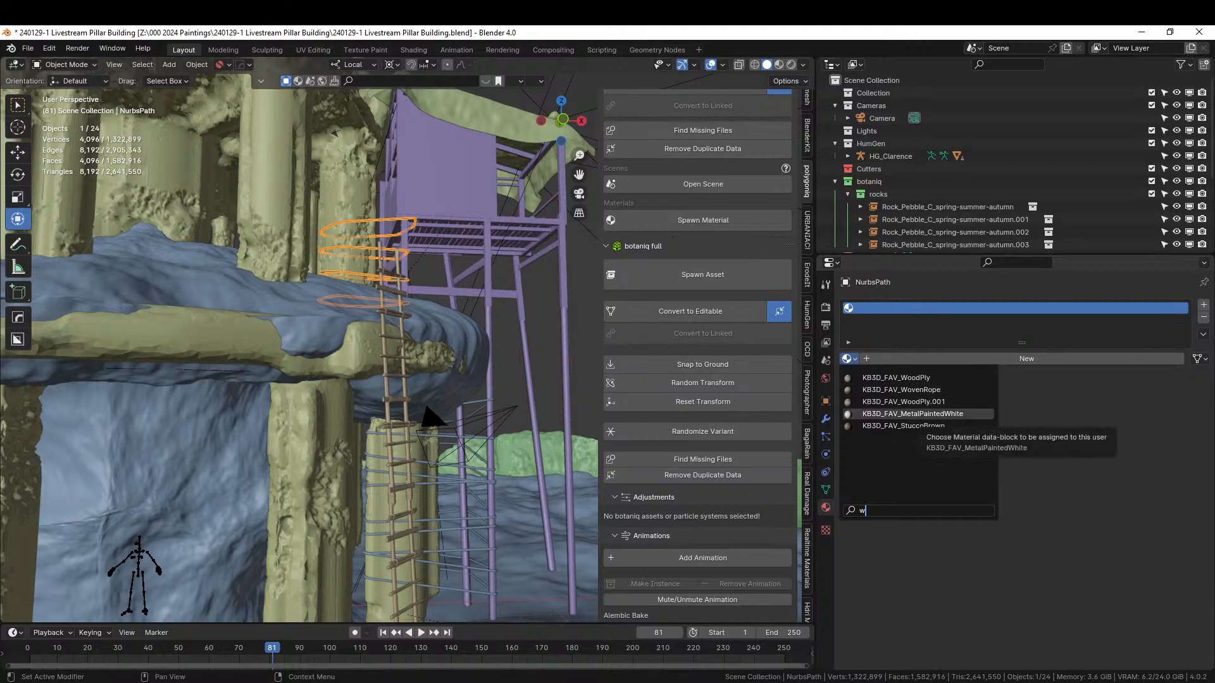
{"action": "left_click", "coordinate": [922, 390]}
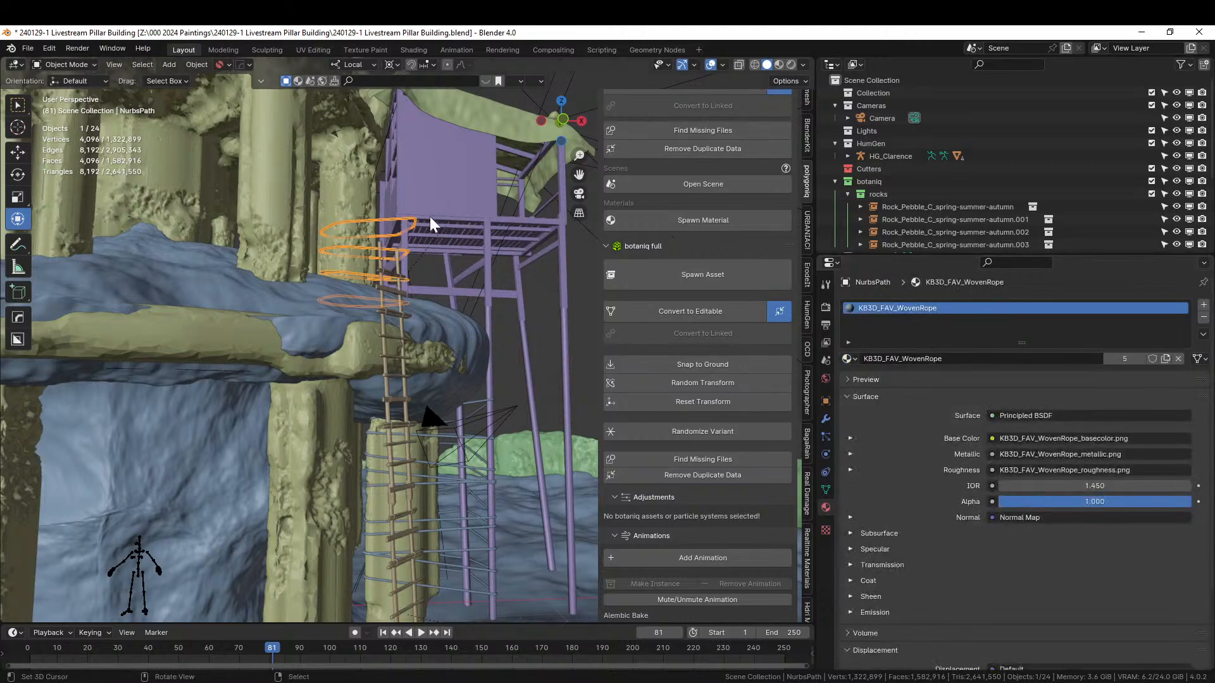
- Unwrap the whole upper rope wrap with Smart UV Project at a 66° angle limit and return to Object Mode
{"action": "scroll", "coordinate": [385, 238], "scroll_direction": "up", "scroll_amount": 2}
{"action": "scroll", "coordinate": [461, 347], "scroll_direction": "up", "scroll_amount": 2}
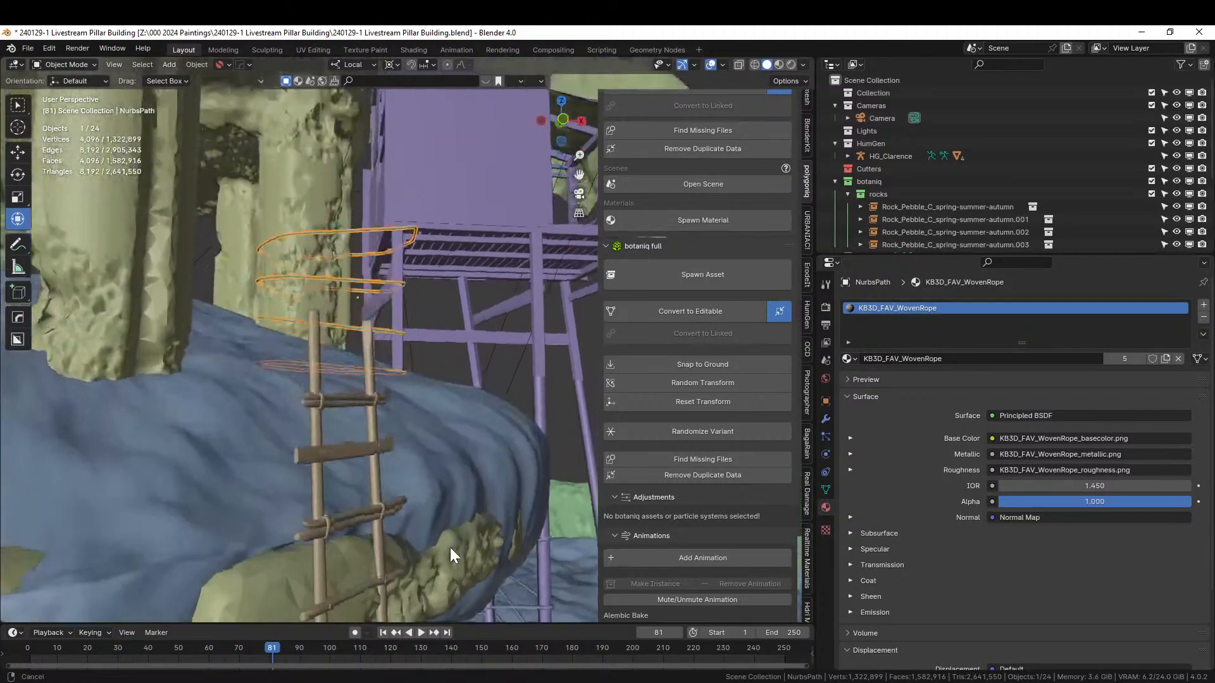
{"action": "scroll", "coordinate": [424, 397], "scroll_direction": "up", "scroll_amount": 2}
{"action": "key", "text": "Tab"}
{"action": "key", "text": "a"}
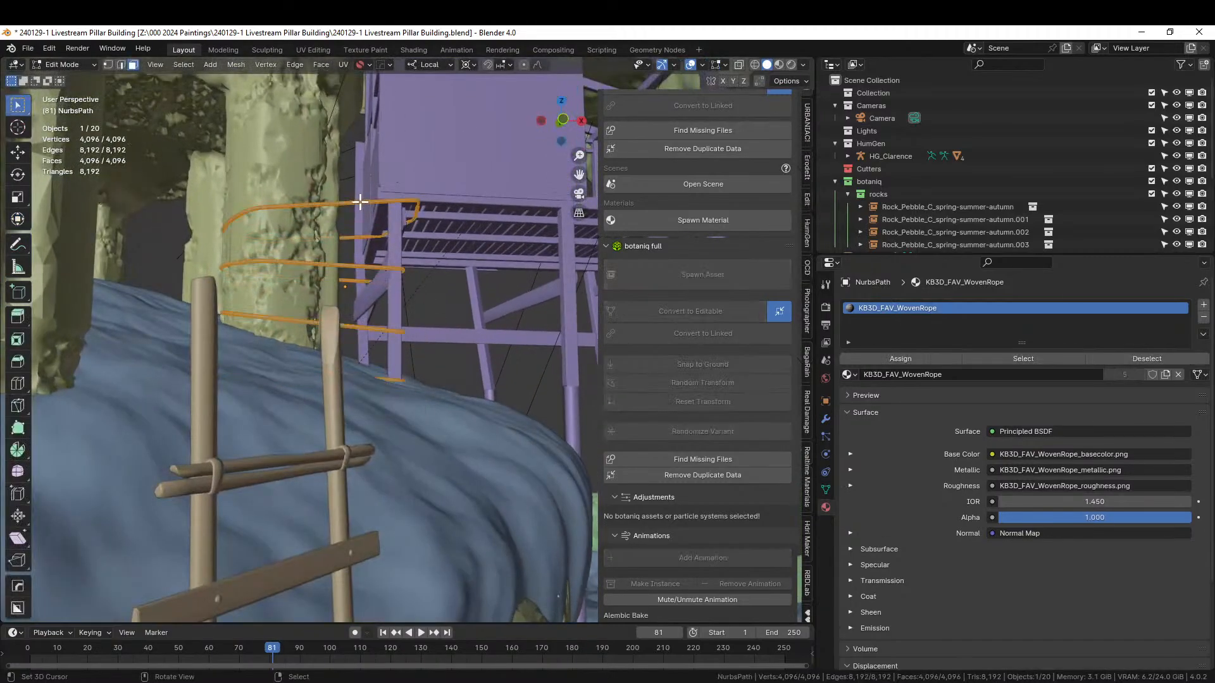
{"action": "key", "text": "u"}
{"action": "left_click", "coordinate": [359, 200]}
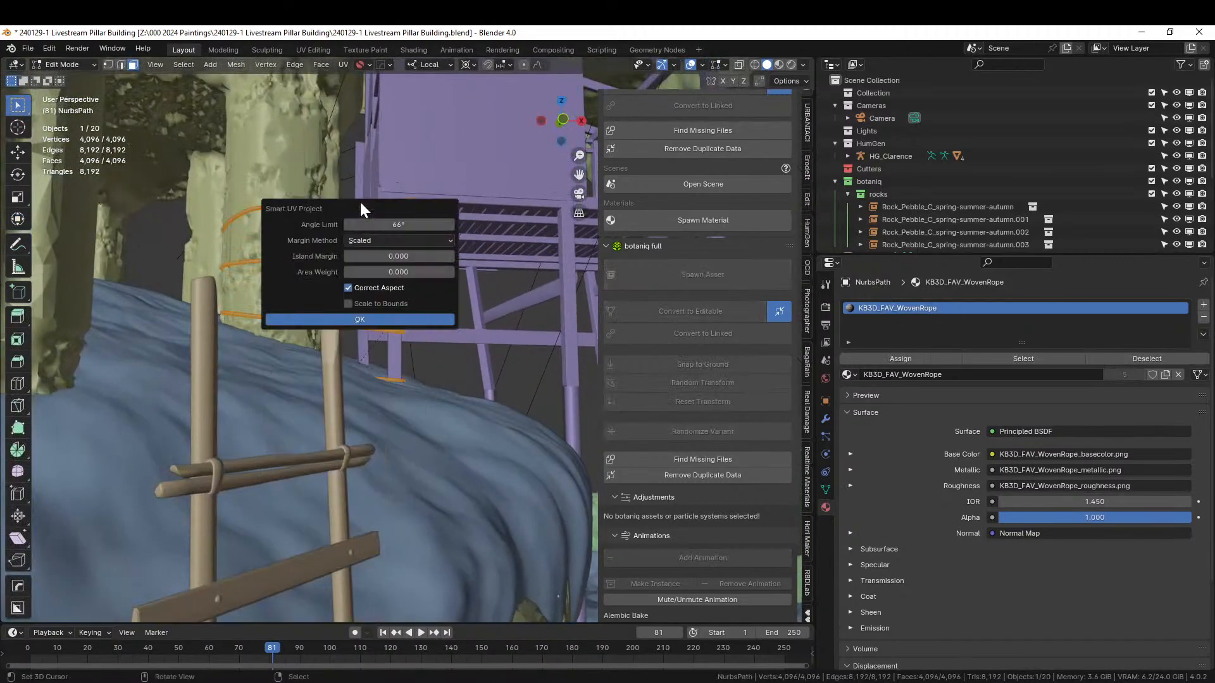
{"action": "left_click", "coordinate": [380, 322]}
{"action": "middle_click_drag", "start_coordinate": [478, 475], "coordinate": [426, 397], "text": "shift"}
{"action": "key", "text": "Tab"}
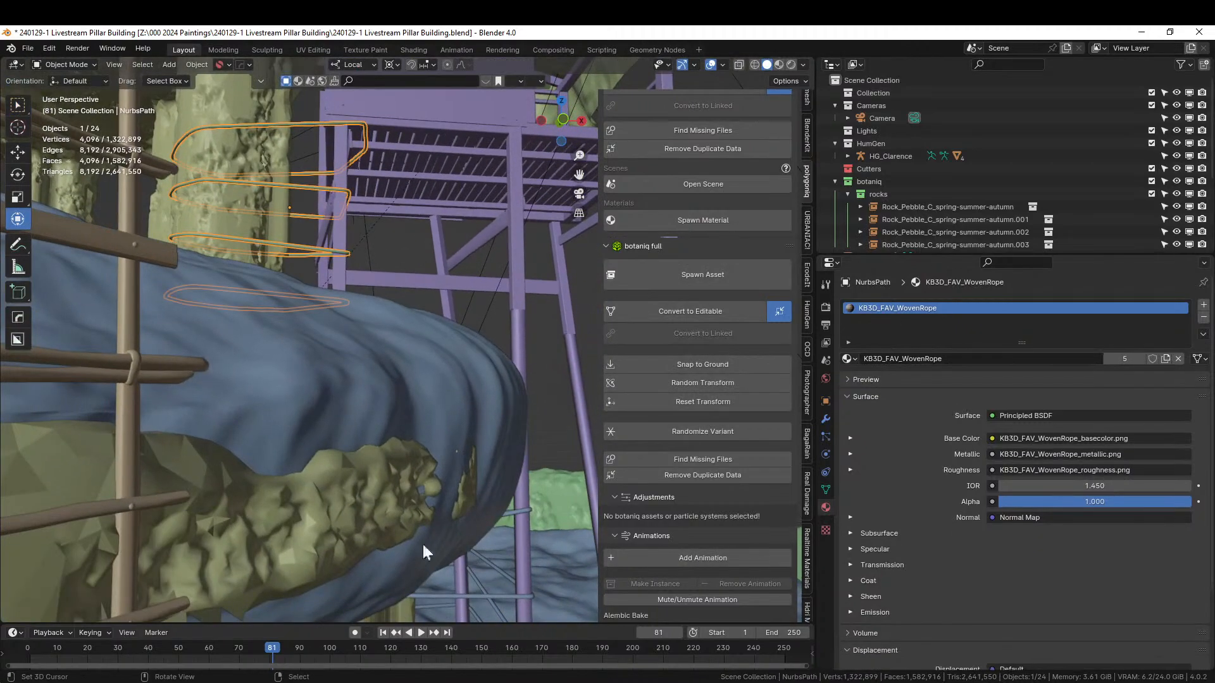
- Unwrap the lower rope wrap, NurbsPath.001, with Smart UV Project at a 66° angle limit and save the scene file
{"action": "left_click", "coordinate": [495, 598]}
{"action": "key", "text": "Tab"}
{"action": "key", "text": "u"}
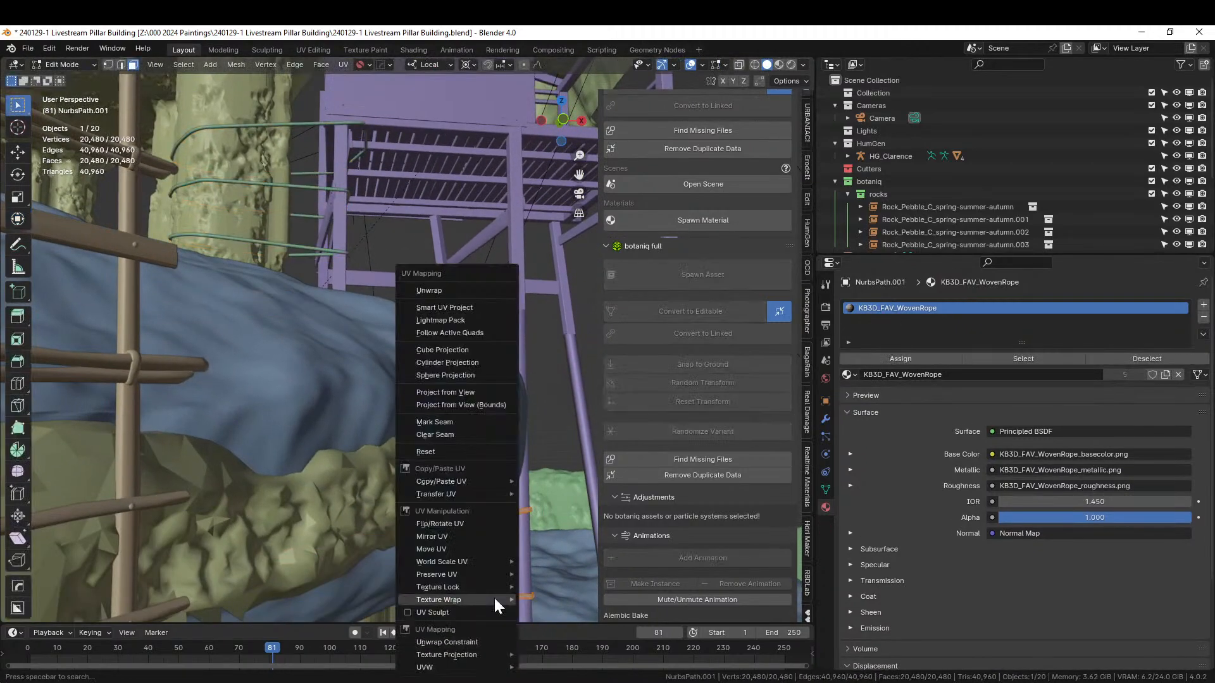
{"action": "left_click", "coordinate": [452, 309]}
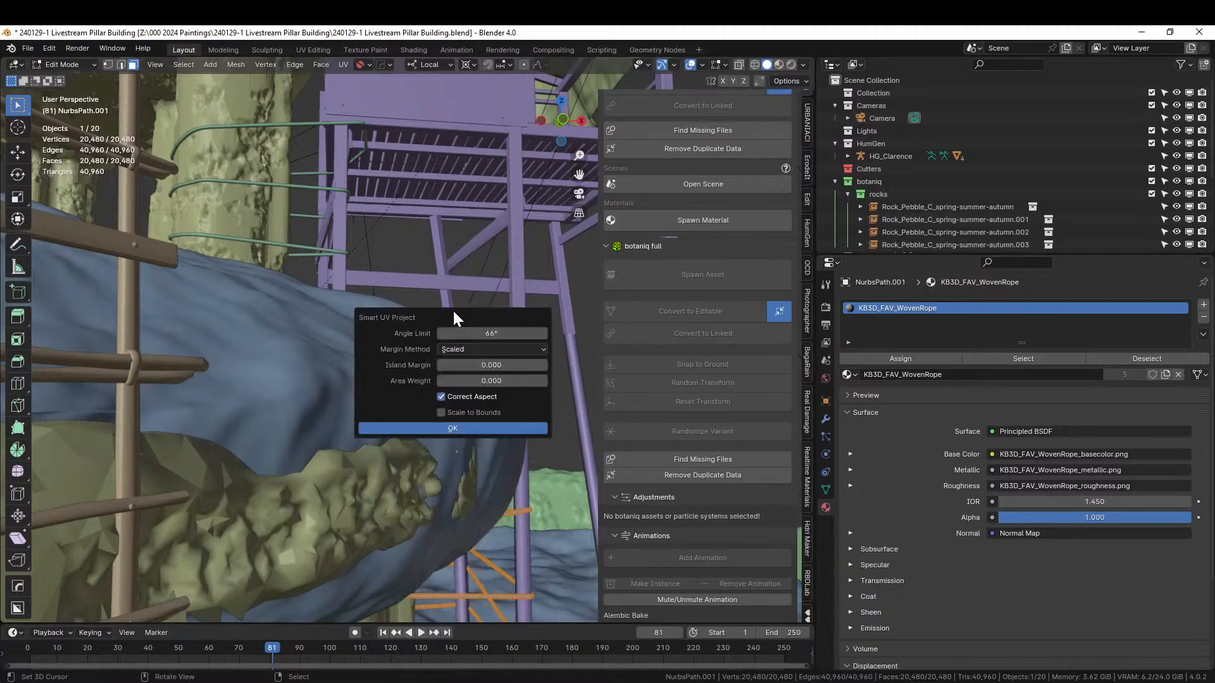
{"action": "left_click", "coordinate": [455, 428]}
{"action": "key", "text": "Tab"}
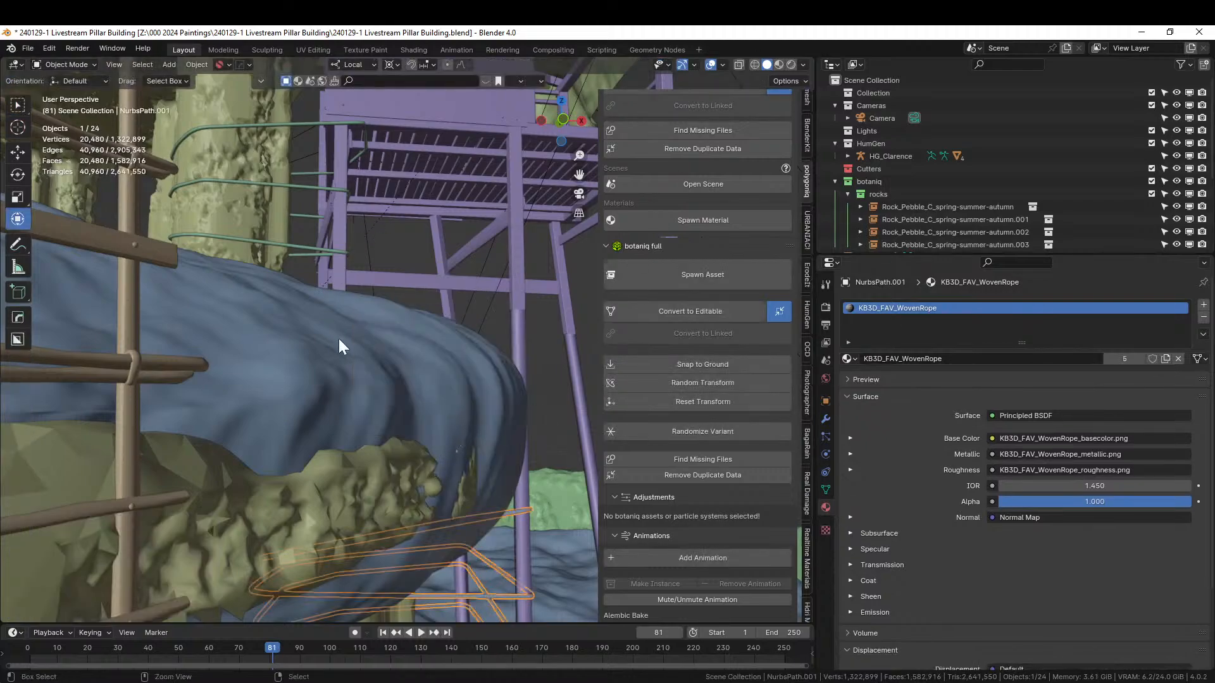
{"action": "key", "text": "ctrl+s"}
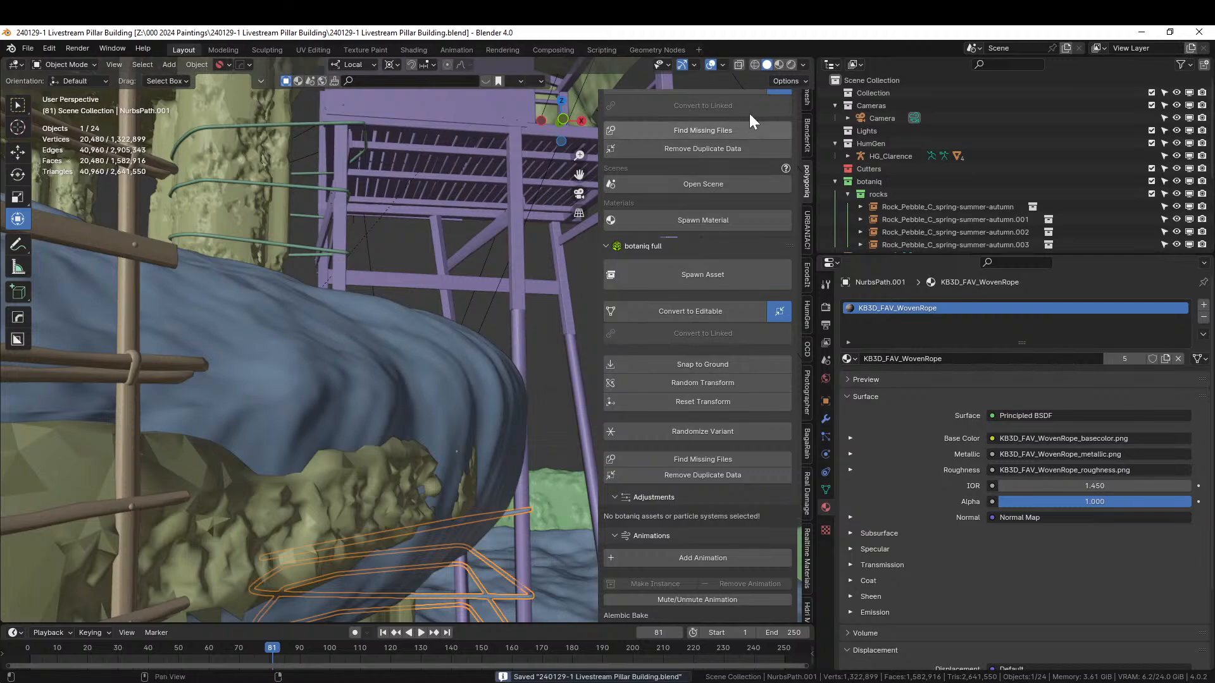
- Preview the rope wraps and ladder in rendered shading from several angles, and return to solid shading
{"action": "left_click", "coordinate": [792, 64]}
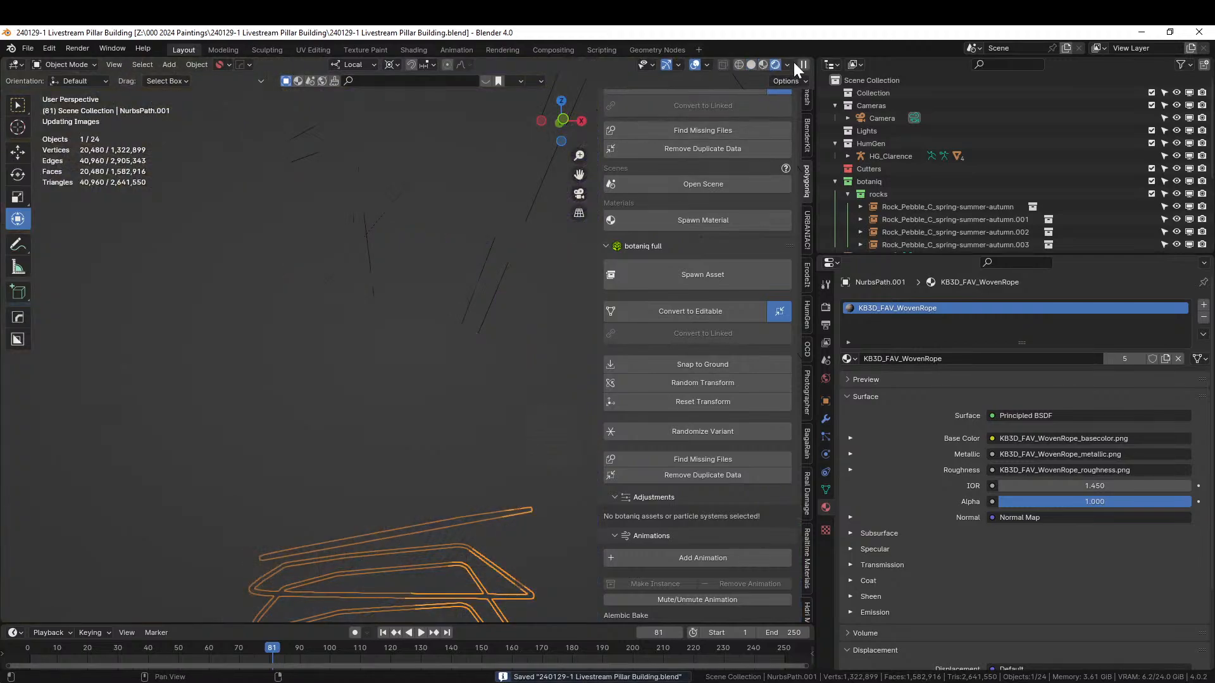
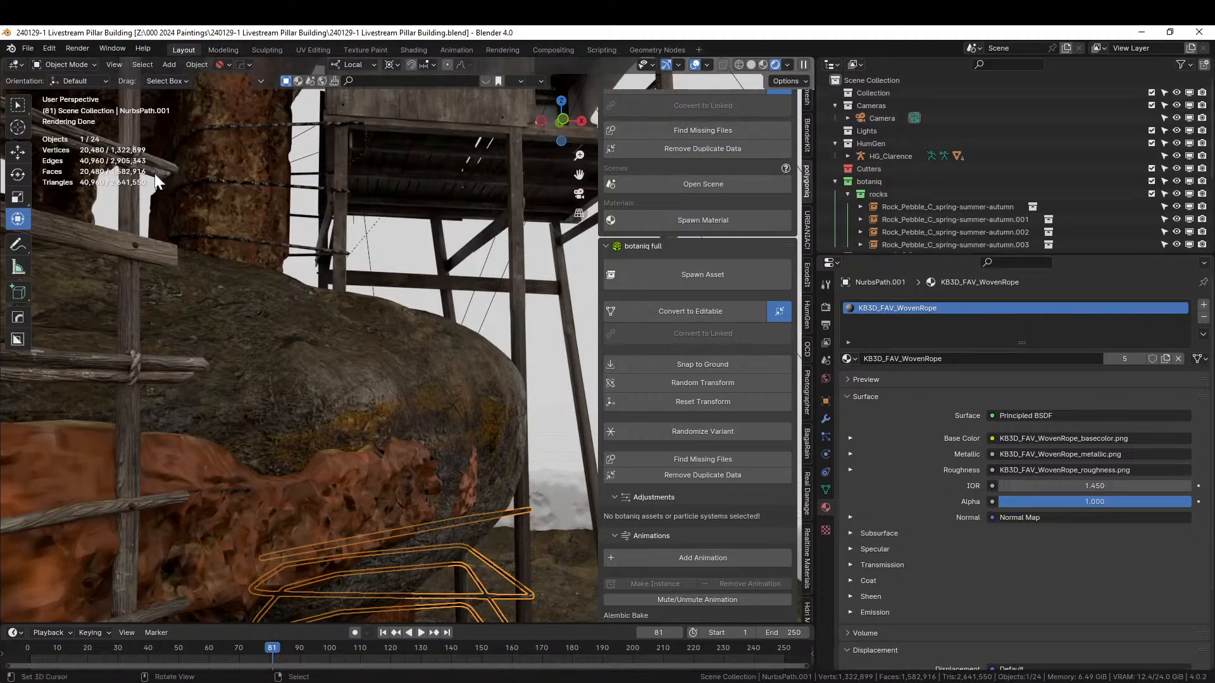
{"action": "middle_click_drag", "start_coordinate": [131, 201], "coordinate": [364, 340]}
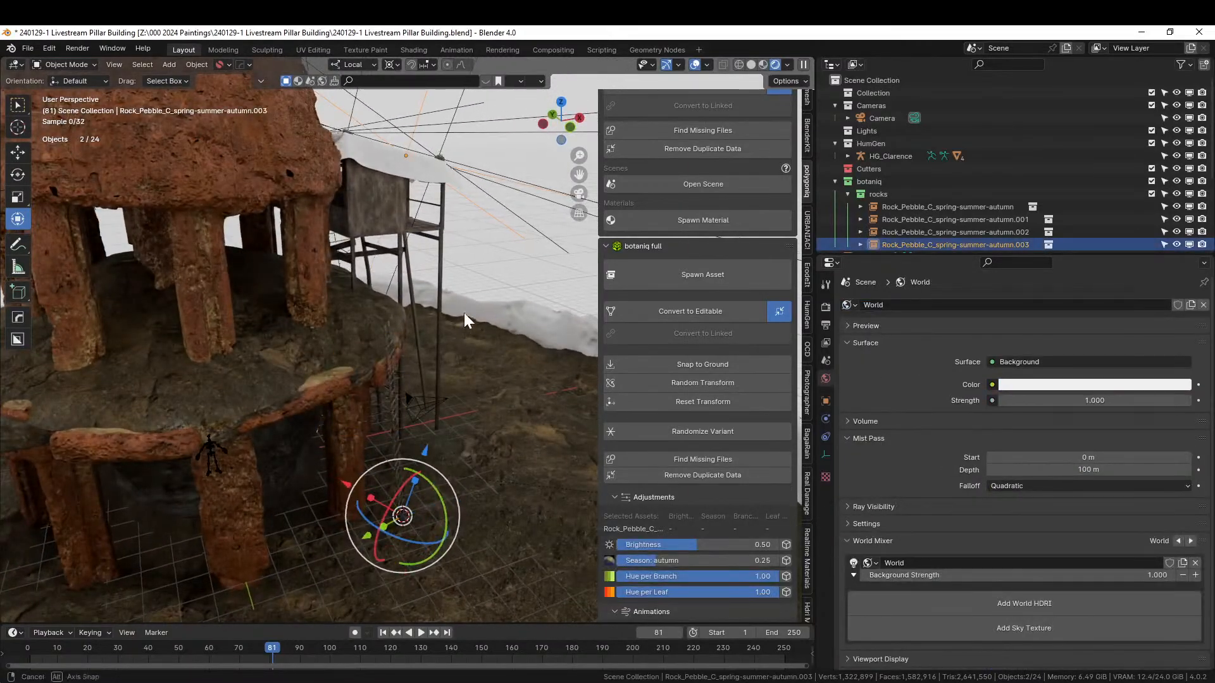
{"action": "middle_click_drag", "start_coordinate": [465, 312], "coordinate": [389, 186]}
{"action": "scroll", "coordinate": [405, 309], "scroll_direction": "up", "scroll_amount": 4}
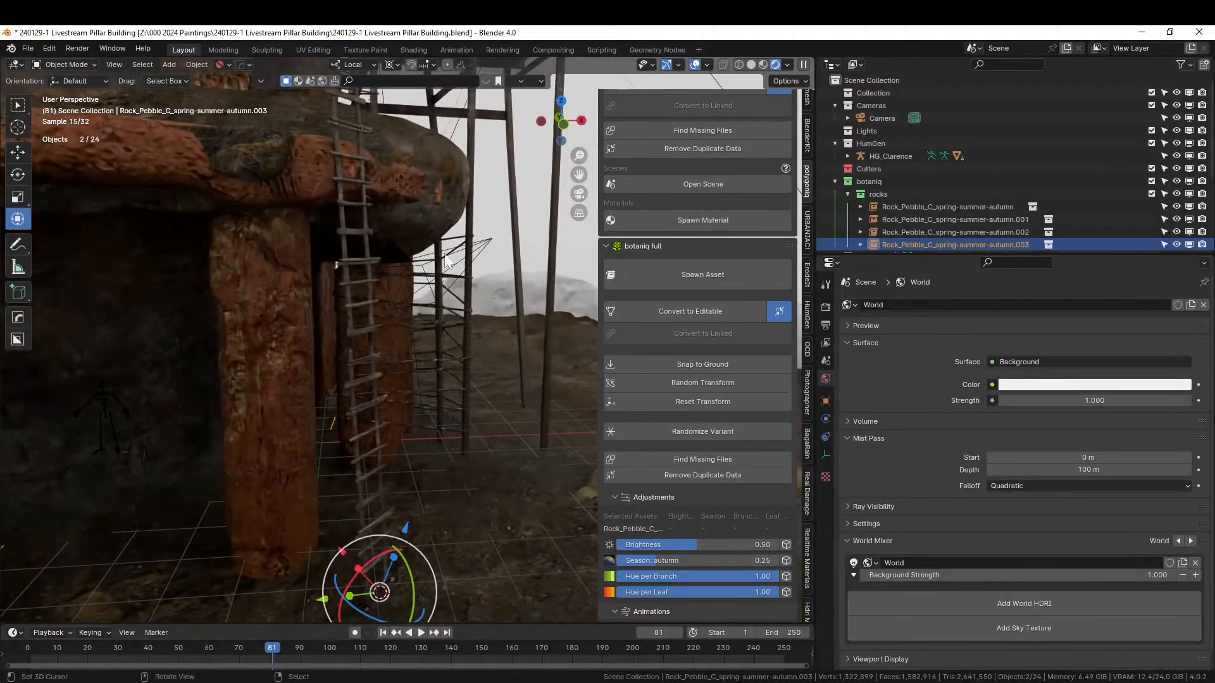
{"action": "left_click", "coordinate": [751, 65]}
{"action": "middle_click_drag", "start_coordinate": [315, 499], "coordinate": [374, 527]}
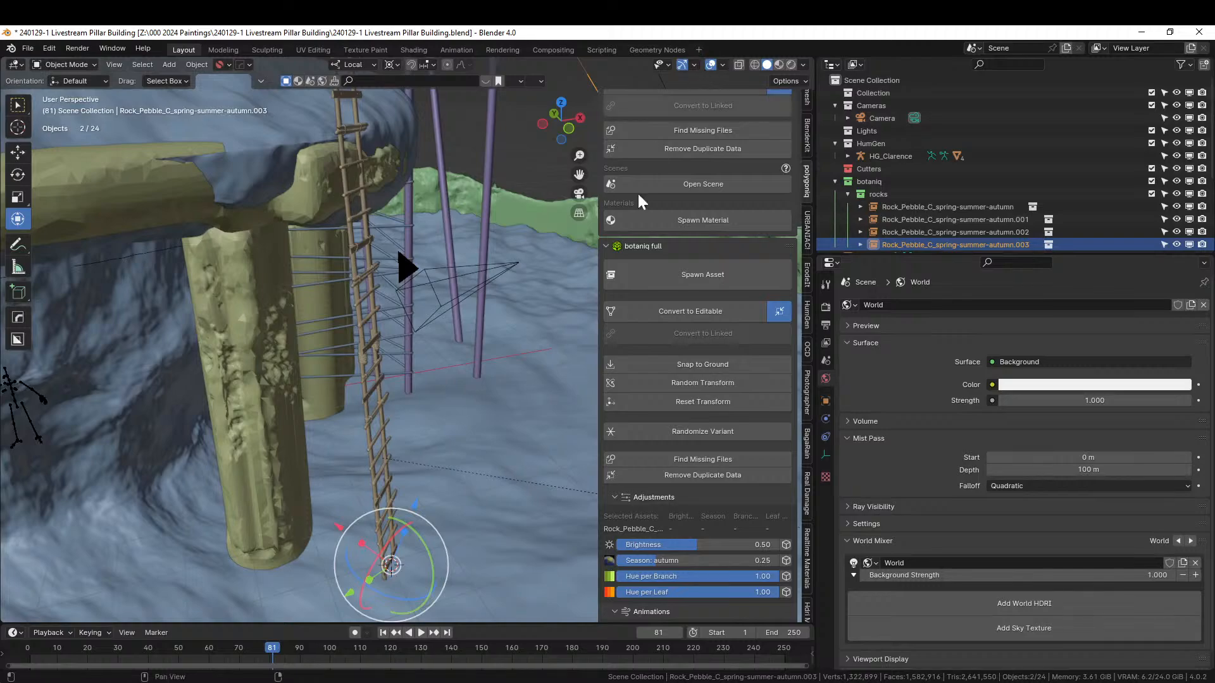
- Move the ladder, KB3D_FAV_Ladder_A_Main, away from the pillars by -0.75777 m along its local Z axis
{"action": "left_click", "coordinate": [377, 487]}
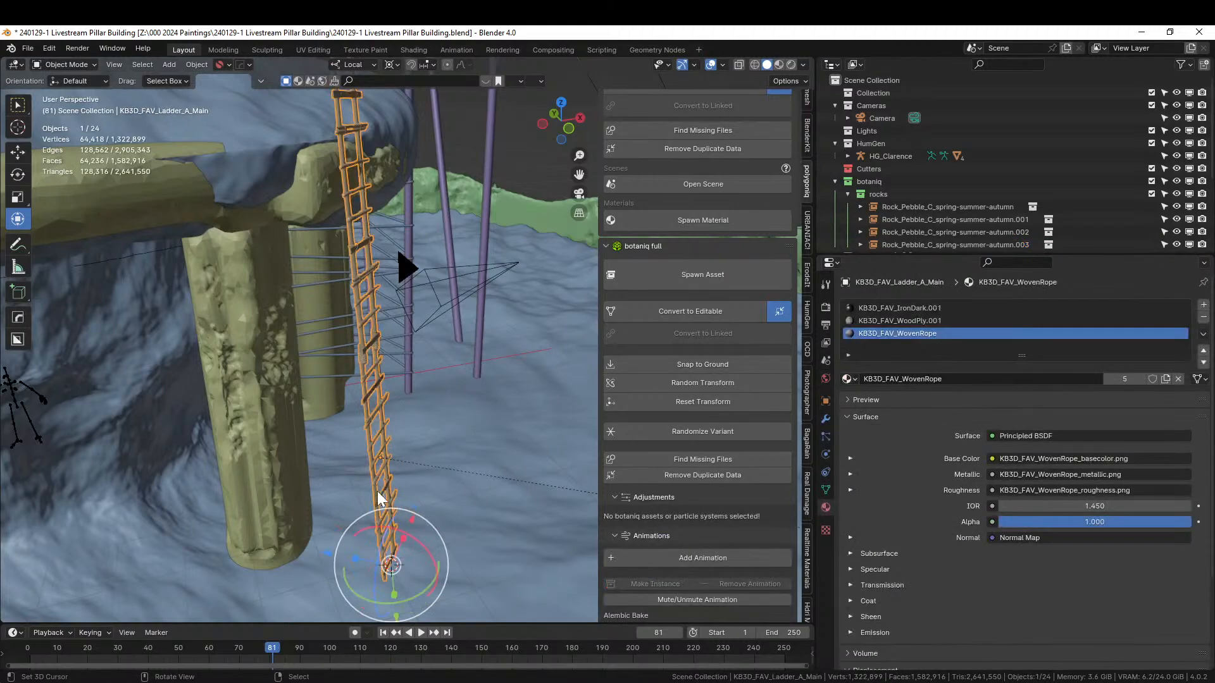
{"action": "key", "text": "s"}
{"action": "key", "text": "x"}
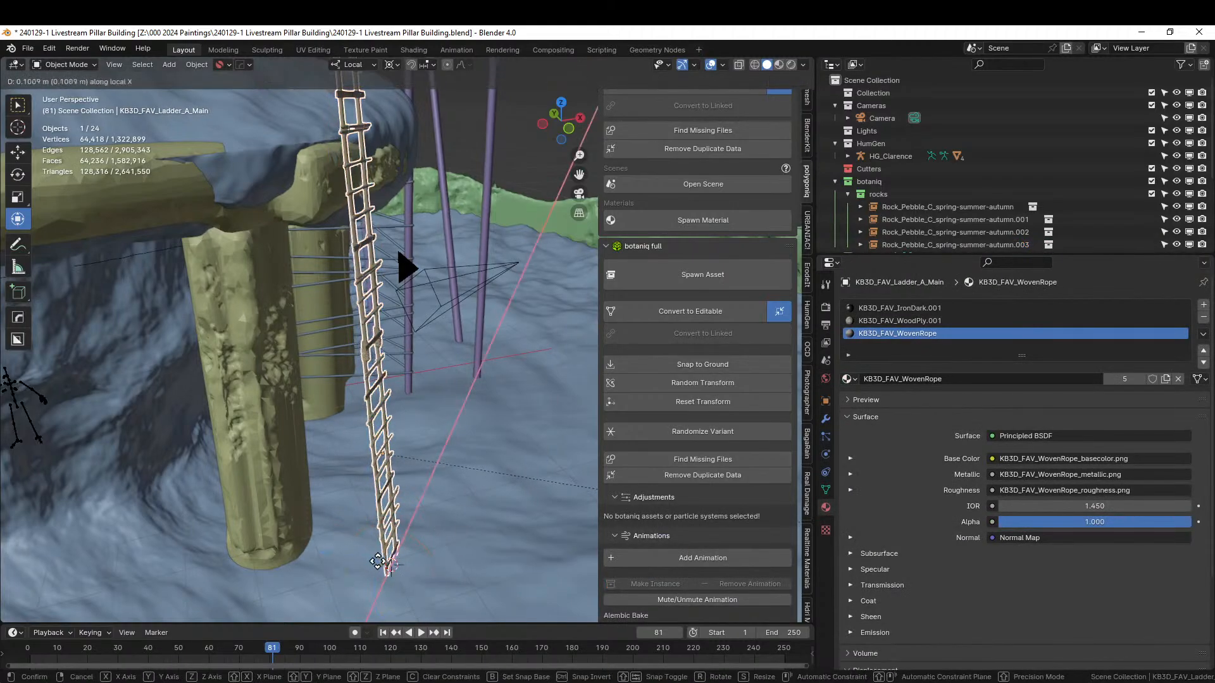
{"action": "right_click", "coordinate": [423, 578]}
{"action": "middle_click_drag", "start_coordinate": [401, 579], "coordinate": [421, 564]}
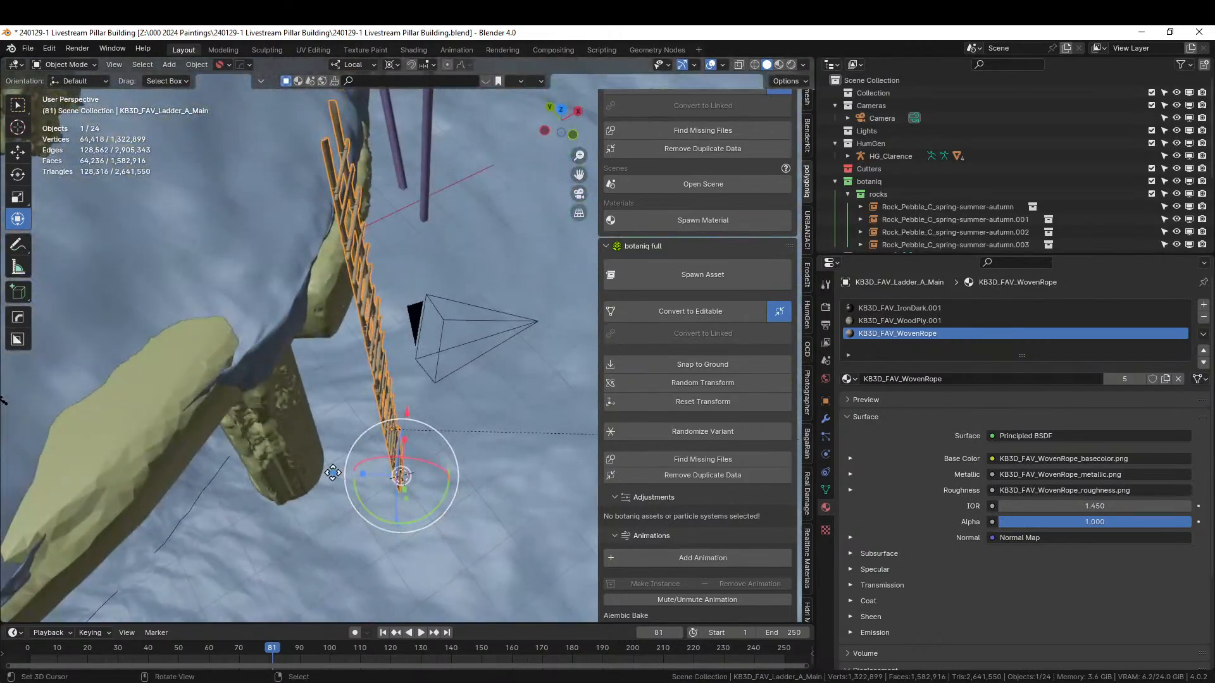
{"action": "key", "text": "g"}
{"action": "key", "text": "z"}
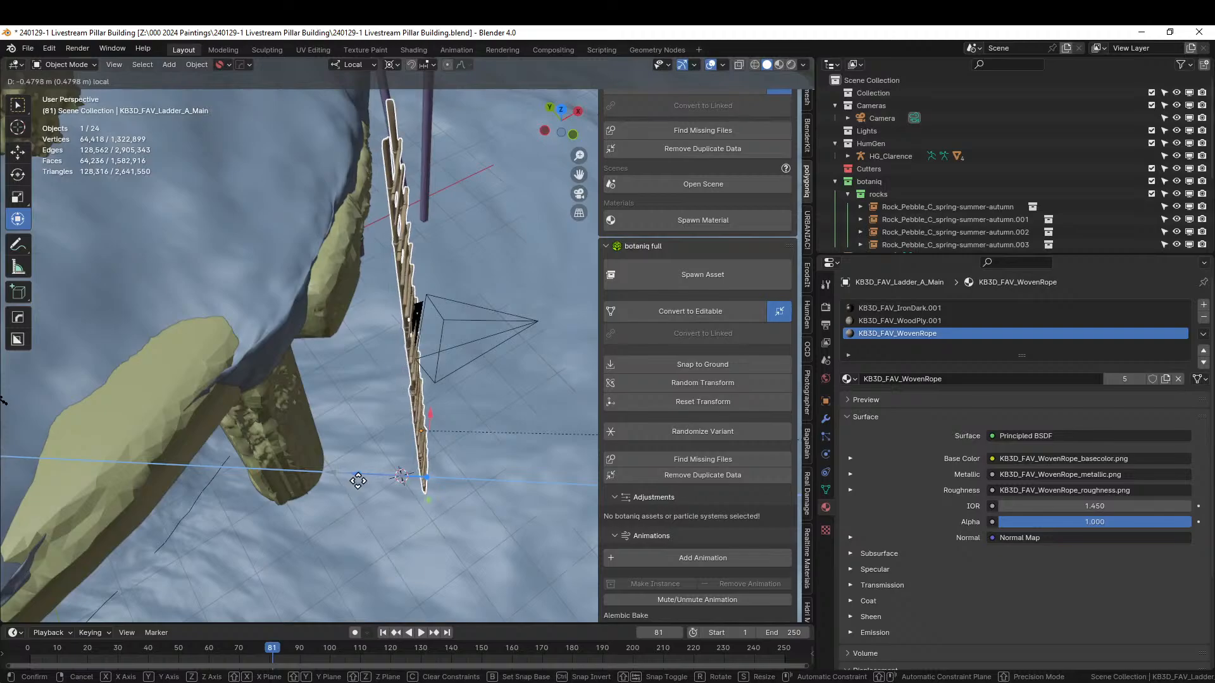
{"action": "left_click", "coordinate": [378, 482]}
{"action": "middle_click_drag", "start_coordinate": [401, 454], "coordinate": [427, 435]}
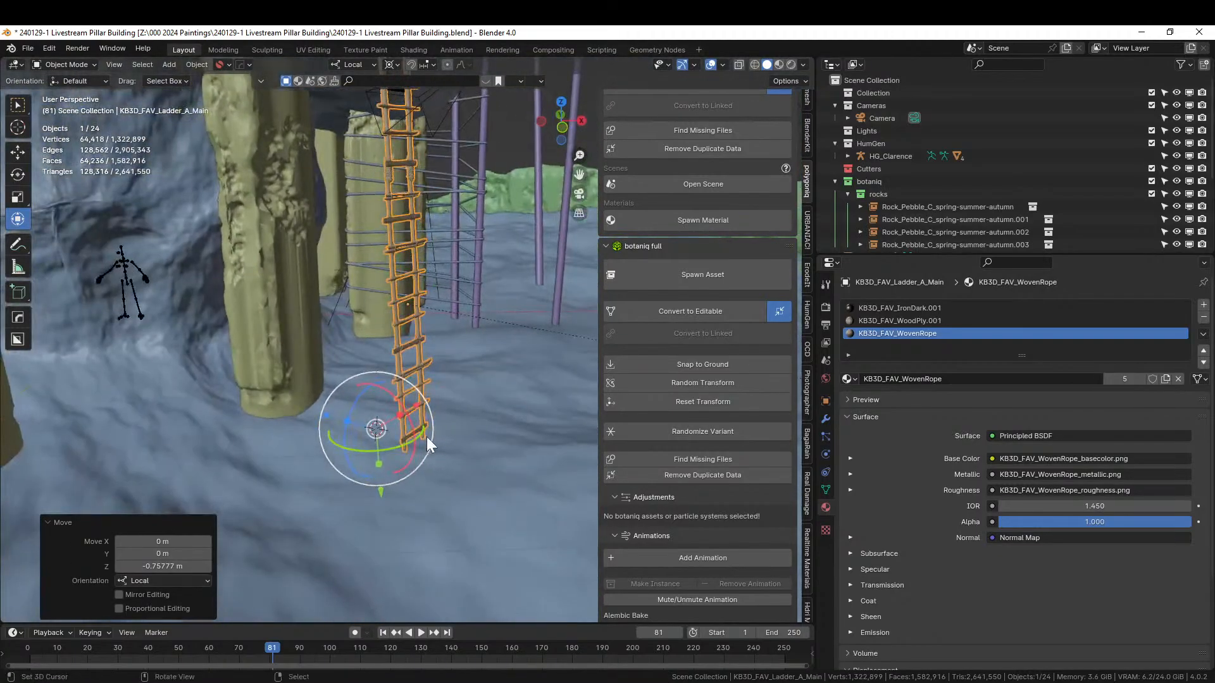
- Place the 3D cursor at the foot of the moved ladder as its rotation pivot
{"action": "left_click", "coordinate": [443, 470]}
{"action": "left_click", "coordinate": [160, 536]}
{"action": "left_click", "coordinate": [408, 448]}
{"action": "middle_click_drag", "start_coordinate": [473, 454], "coordinate": [439, 423]}
{"action": "left_click", "coordinate": [419, 382]}
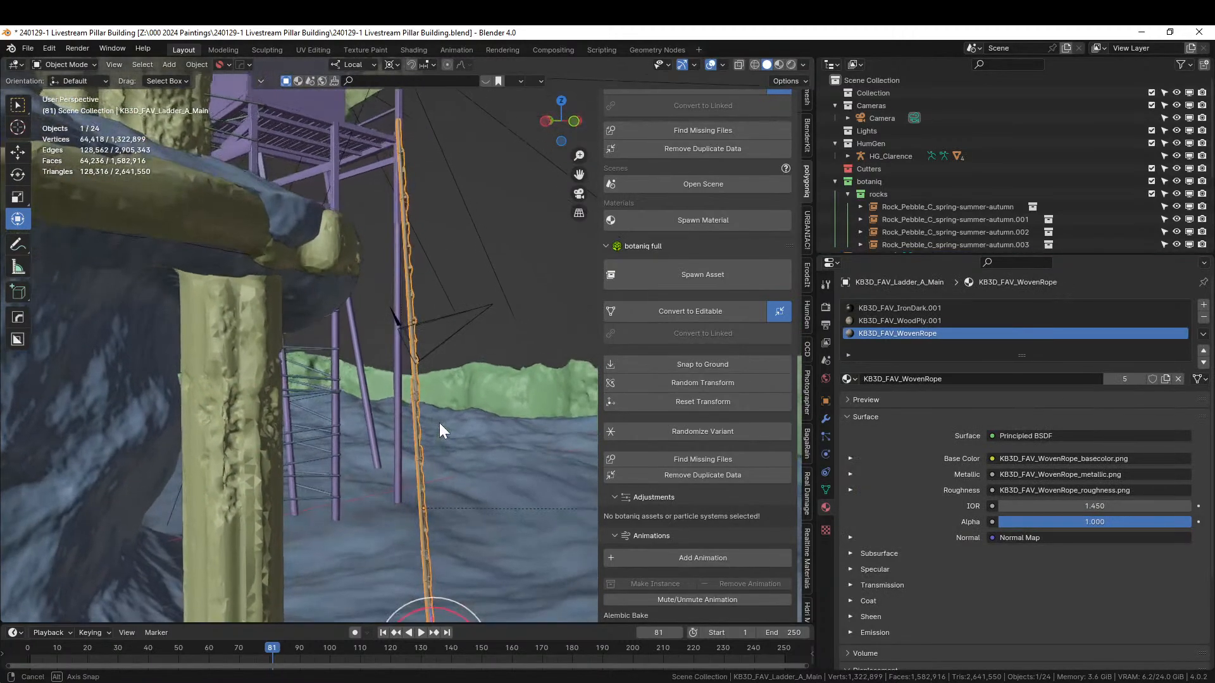
- Lean the ladder against the stone ledge by rotating it -6.66° around its local X axis, and save the scene file
{"action": "middle_click_drag", "start_coordinate": [443, 534], "coordinate": [455, 429]}
{"action": "key", "text": "r"}
{"action": "key", "text": "x"}
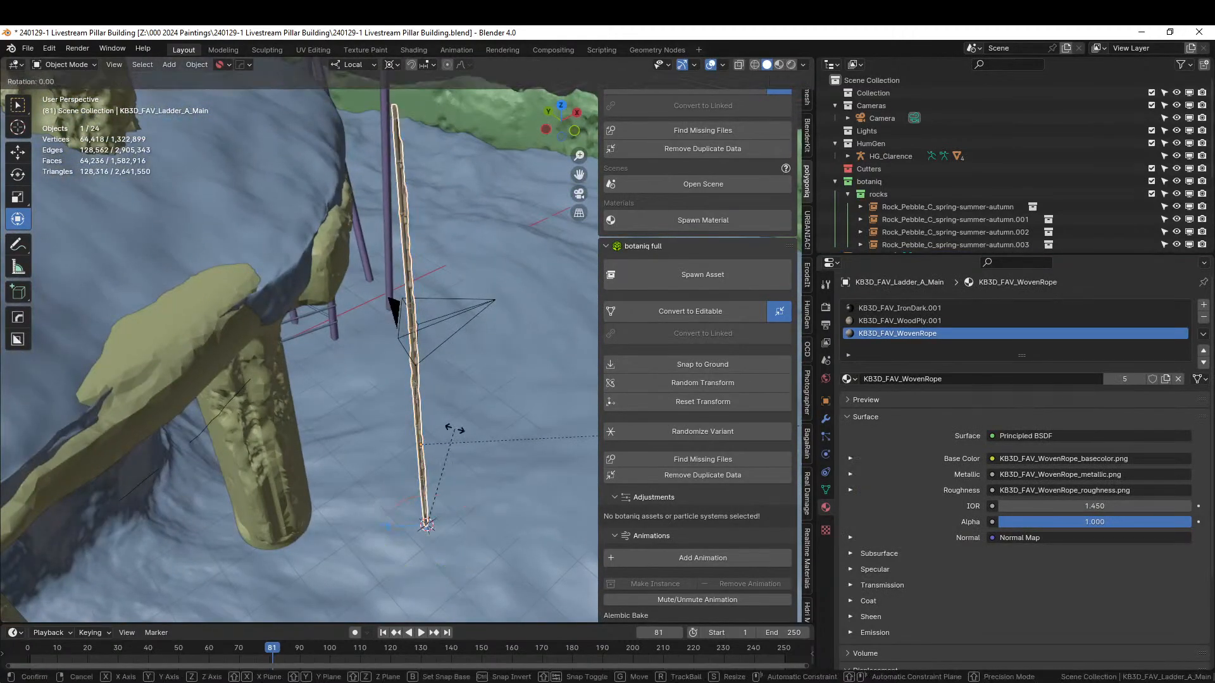
{"action": "left_click", "coordinate": [441, 421]}
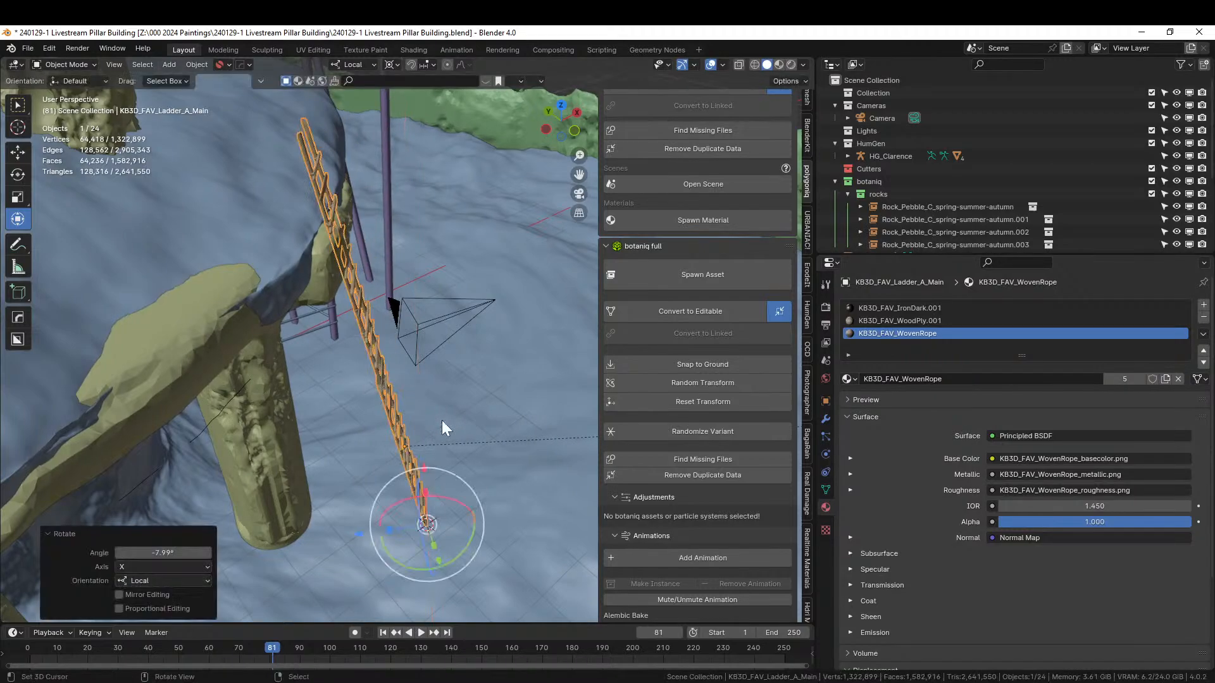
{"action": "scroll", "coordinate": [344, 328], "scroll_direction": "up", "scroll_amount": 4}
{"action": "middle_click_drag", "start_coordinate": [345, 327], "coordinate": [376, 528], "text": "shift"}
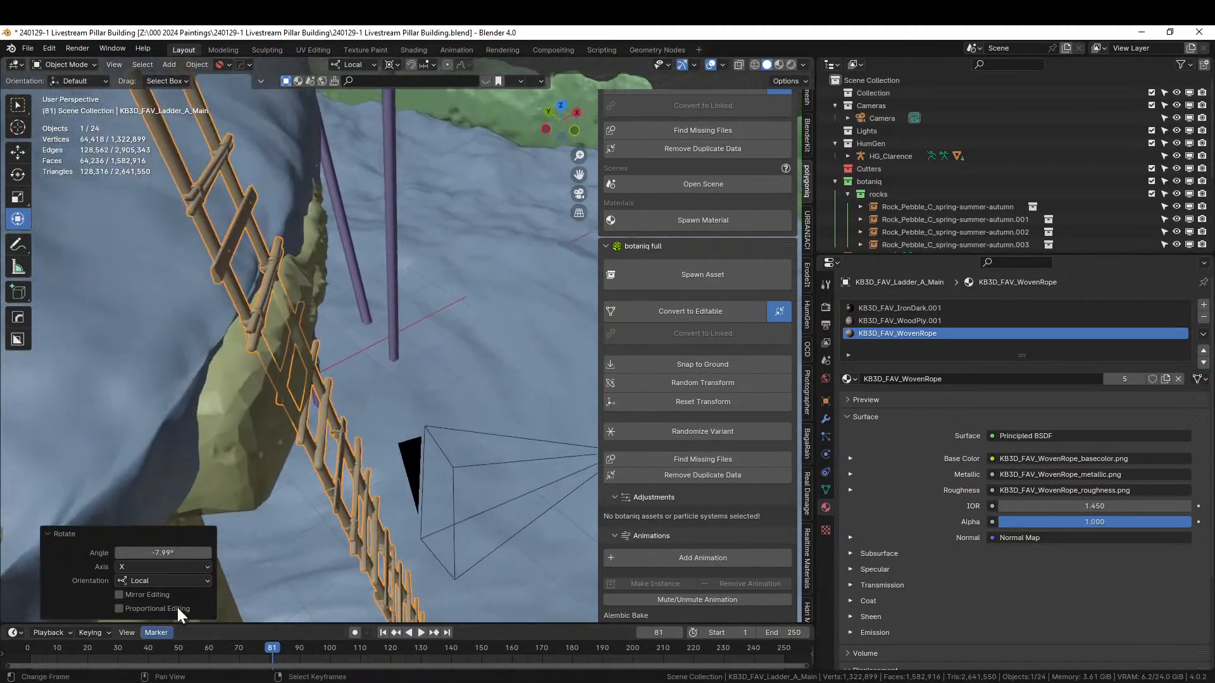
{"action": "left_click_drag", "start_coordinate": [162, 553], "coordinate": [198, 553]}
{"action": "middle_click_drag", "start_coordinate": [253, 500], "coordinate": [302, 376]}
{"action": "key", "text": "ctrl+s"}
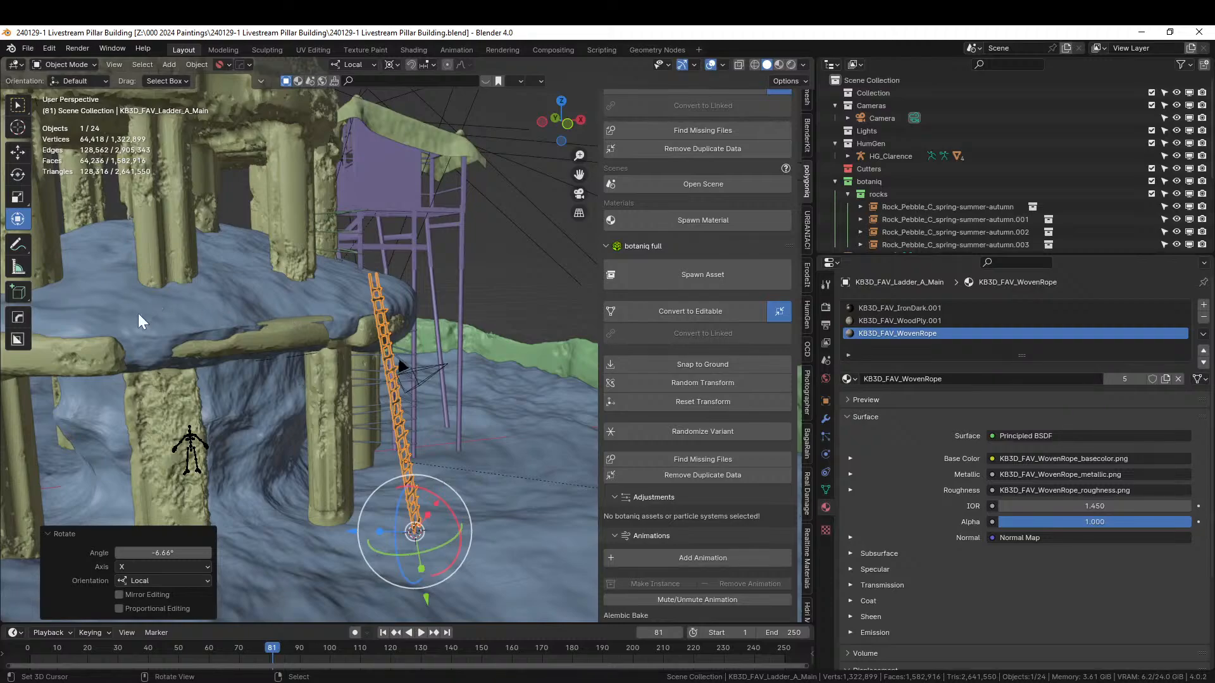
- Examine the leaning ladder's contact with the ledge and its placement against the whole building from several angles
{"action": "middle_click_drag", "start_coordinate": [491, 330], "coordinate": [394, 410]}
{"action": "scroll", "coordinate": [393, 407], "scroll_direction": "up", "scroll_amount": 6}
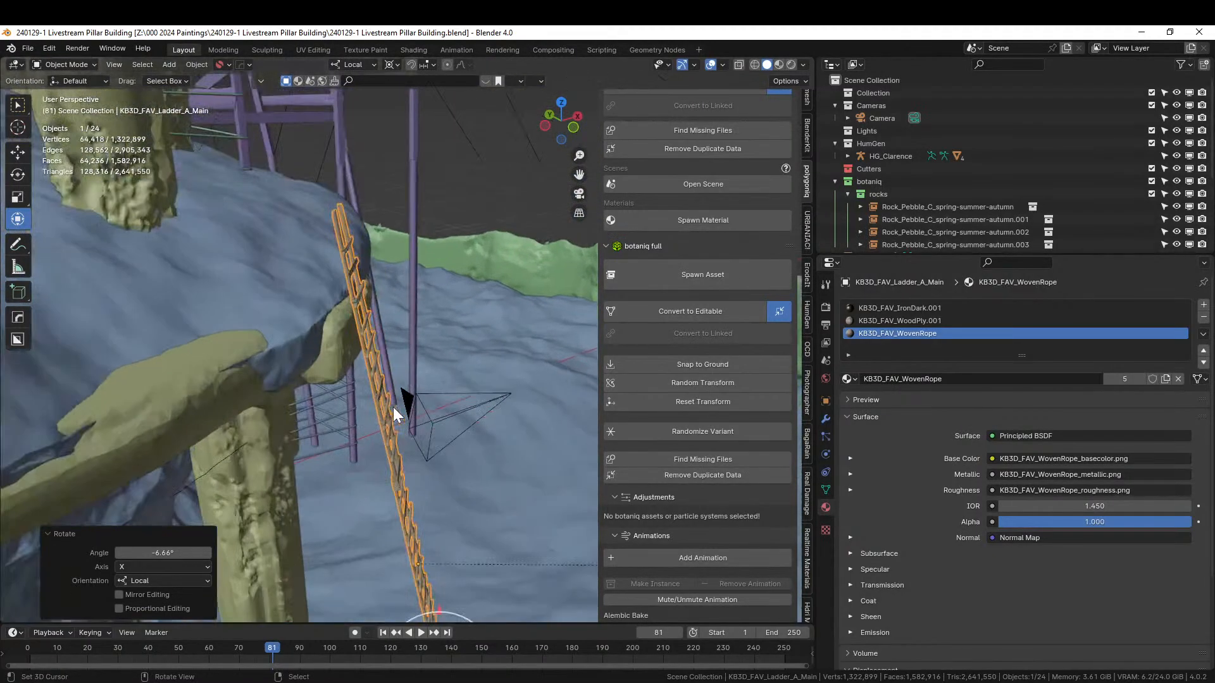
{"action": "scroll", "coordinate": [438, 450], "scroll_direction": "down", "scroll_amount": 3}
{"action": "scroll", "coordinate": [438, 447], "scroll_direction": "down", "scroll_amount": 8}
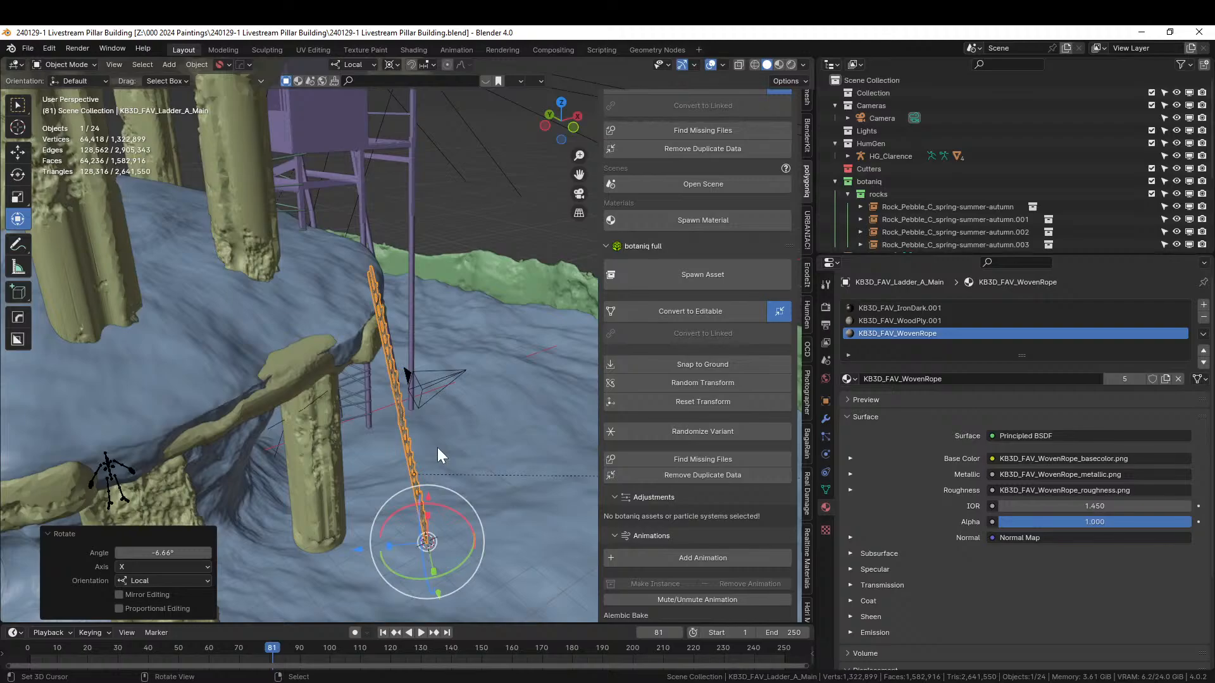
{"action": "middle_click_drag", "start_coordinate": [427, 448], "coordinate": [373, 438]}
{"action": "scroll", "coordinate": [374, 438], "scroll_direction": "up", "scroll_amount": 2}
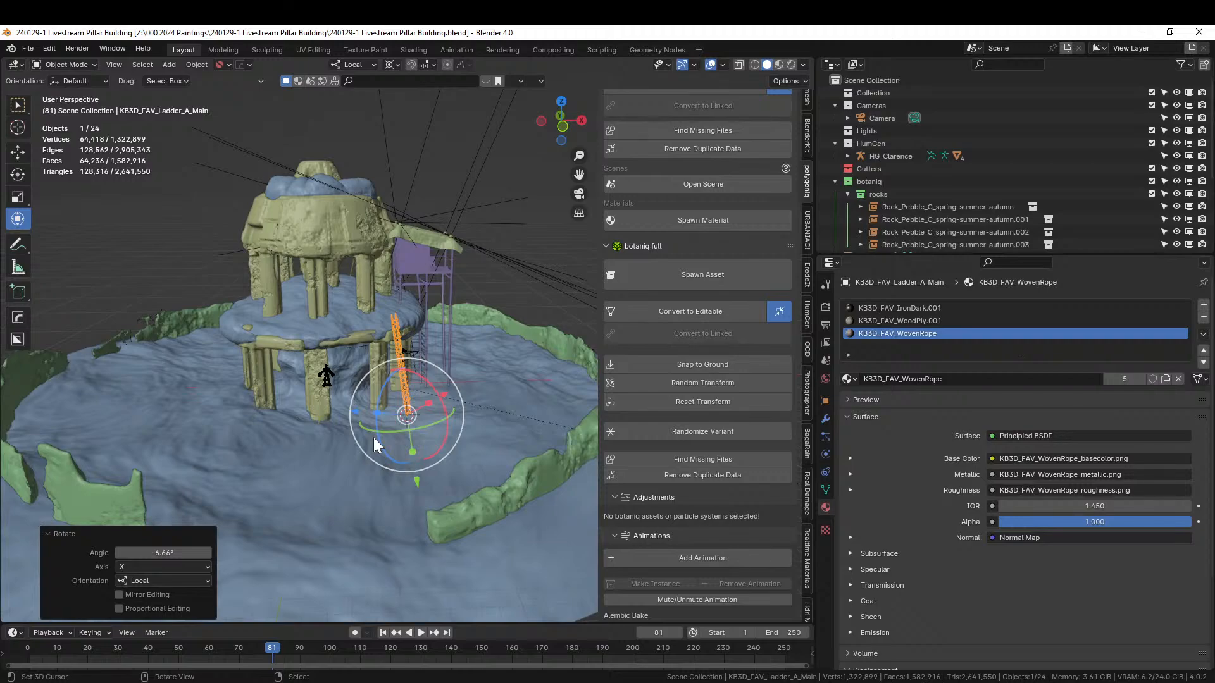
{"action": "middle_click_drag", "start_coordinate": [361, 393], "coordinate": [381, 457]}
- Append the cylinder object from the 240128-1 Armed Cultist.blend file into the scene
{"action": "key", "text": "F4"}
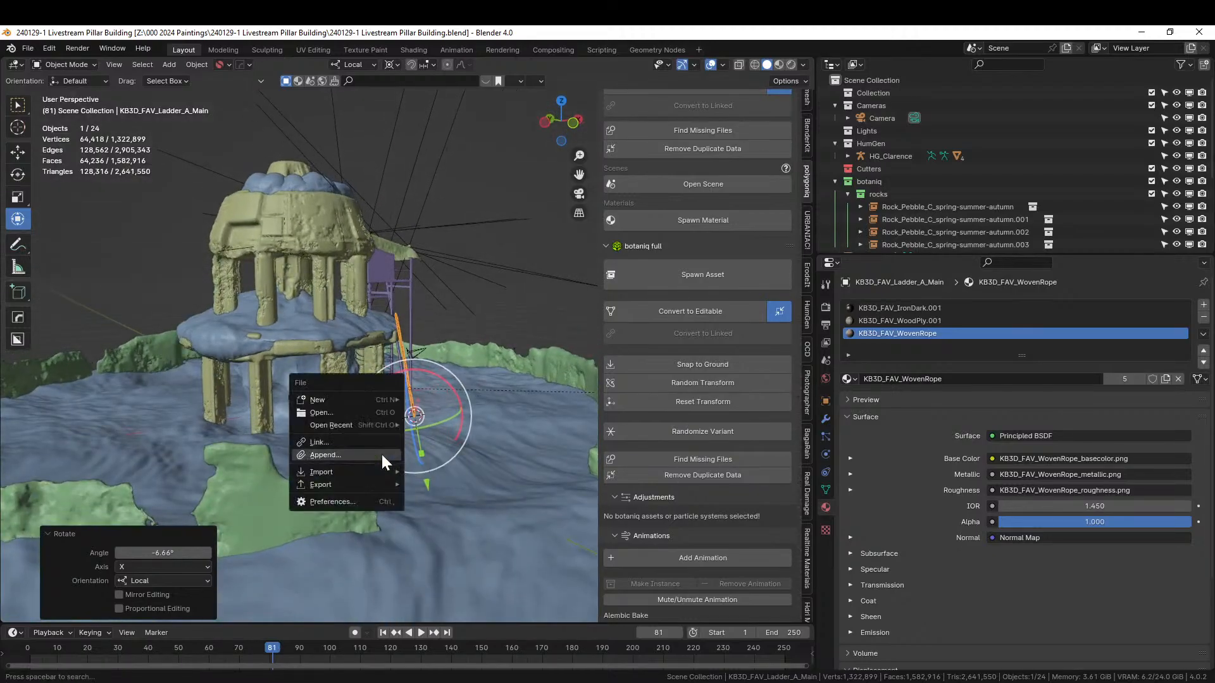
{"action": "left_click", "coordinate": [347, 453]}
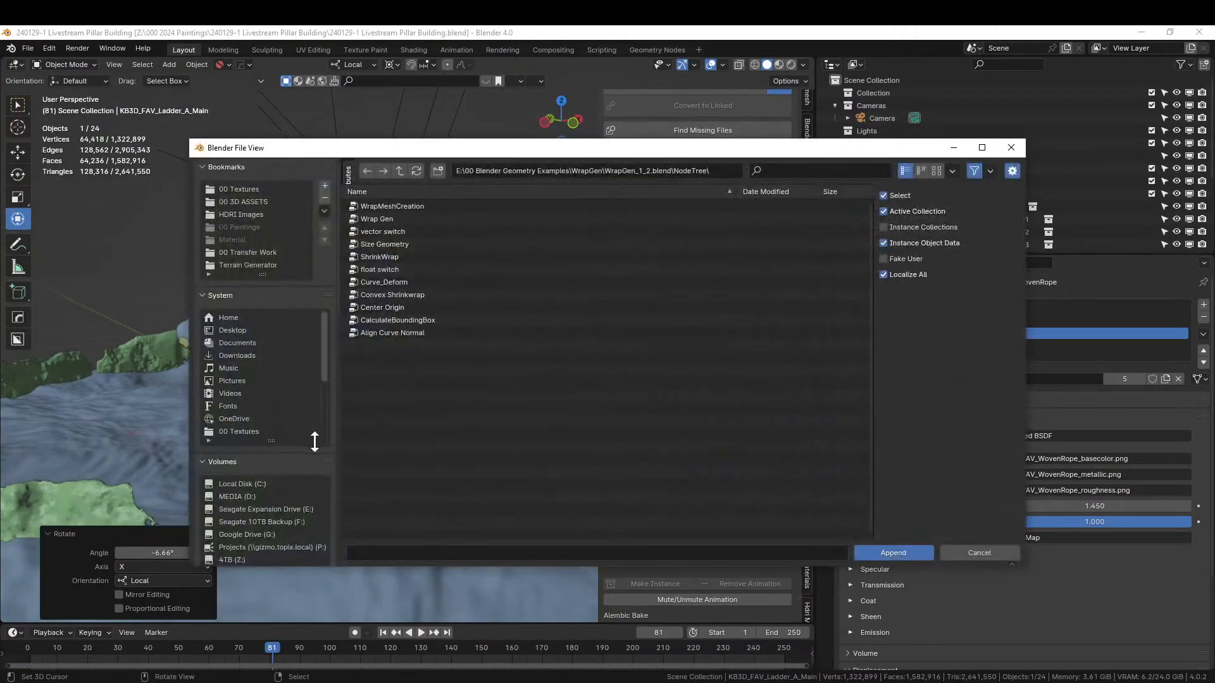
{"action": "scroll", "coordinate": [286, 499], "scroll_direction": "down", "scroll_amount": 4}
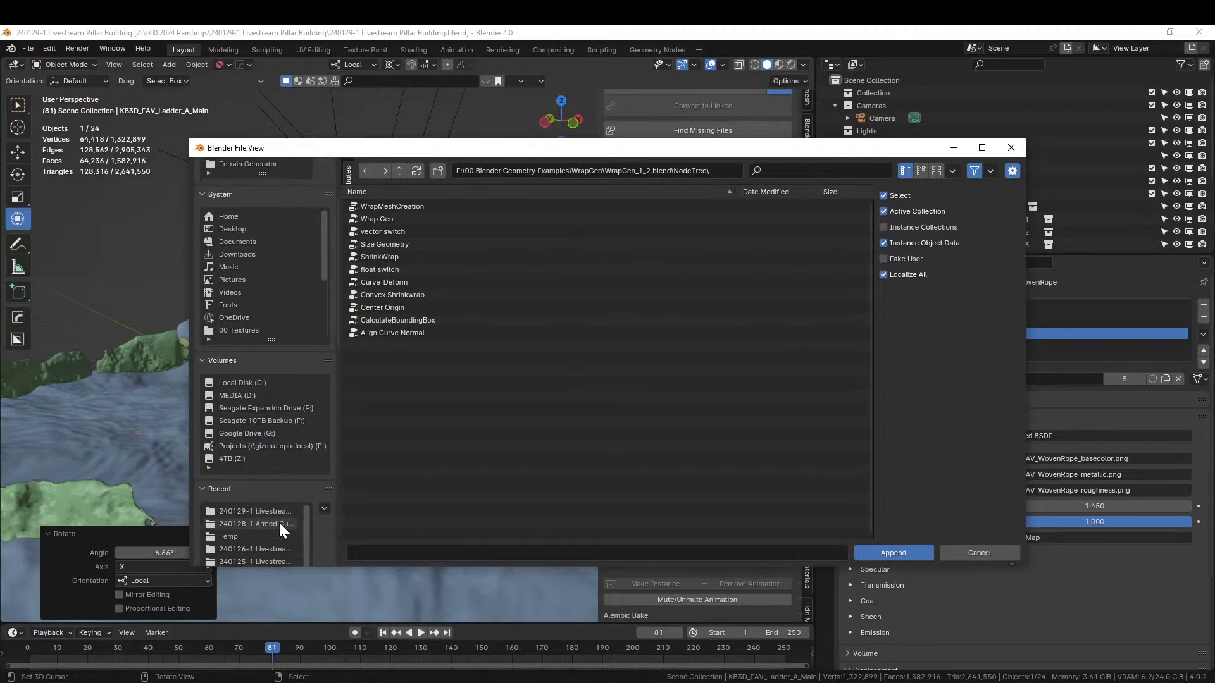
{"action": "left_click", "coordinate": [274, 524]}
{"action": "double_click", "coordinate": [438, 209]}
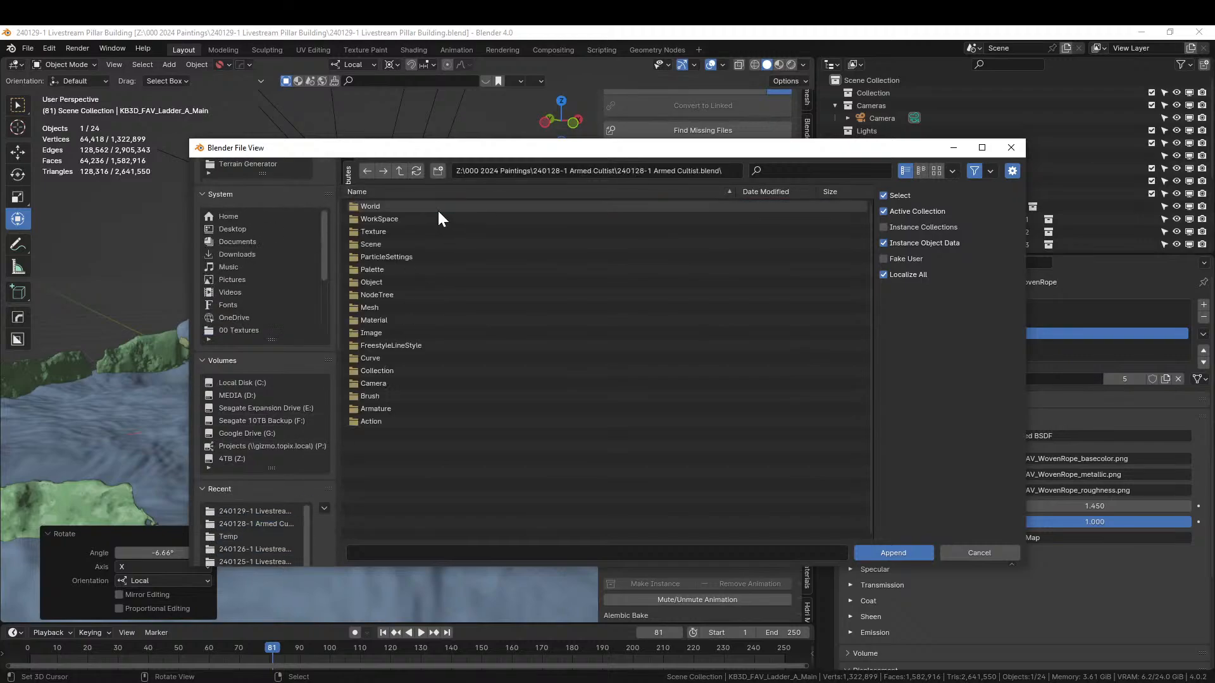
{"action": "double_click", "coordinate": [376, 282]}
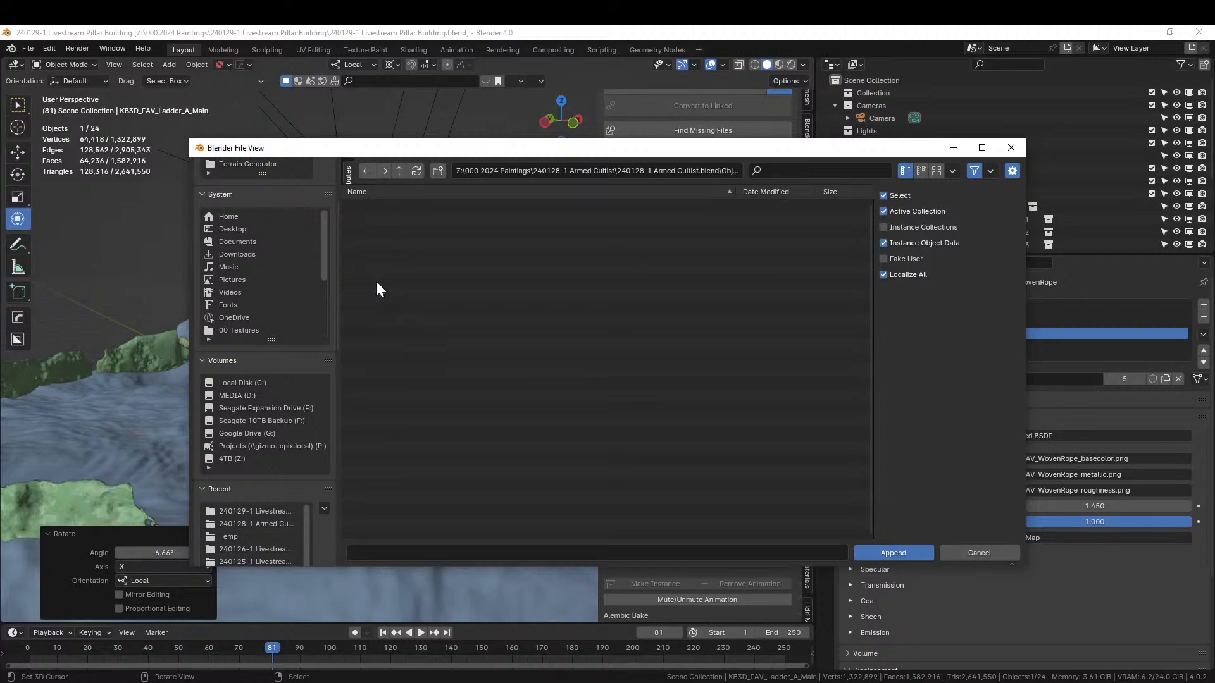
{"action": "left_click", "coordinate": [842, 174]}
{"action": "type", "text": "fog"}
{"action": "key", "text": "BackSpace"}
{"action": "key", "text": "BackSpace"}
{"action": "key", "text": "BackSpace"}
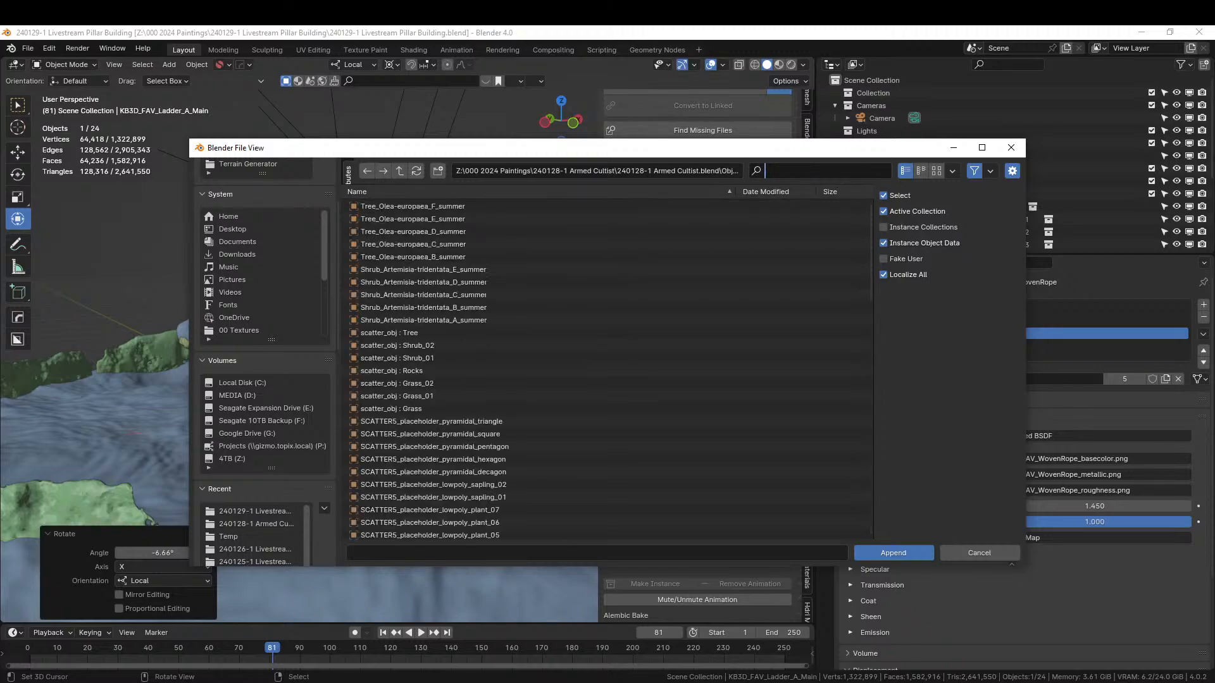
{"action": "type", "text": "cyk"}
{"action": "key", "text": "BackSpace"}
{"action": "left_click", "coordinate": [372, 205]}
{"action": "left_click", "coordinate": [913, 554]}
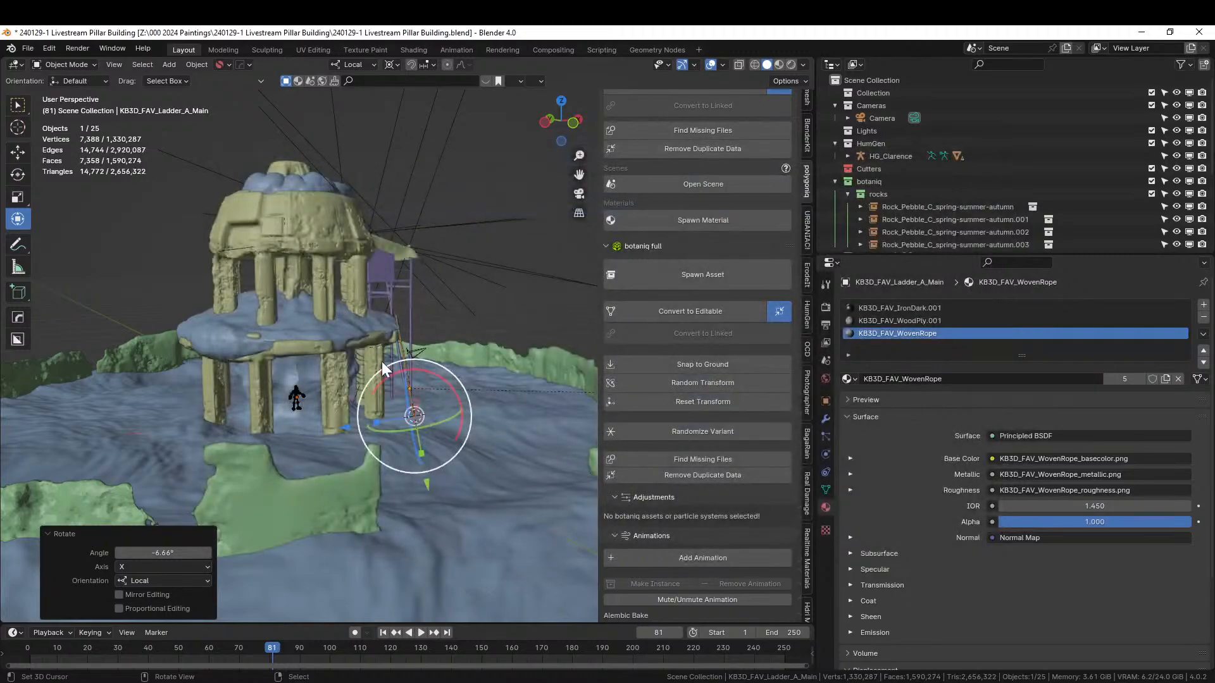
- Inspect the appended cylinder lying across the human figure and delete it
{"action": "scroll", "coordinate": [382, 362], "scroll_direction": "down", "scroll_amount": 7}
{"action": "middle_click_drag", "start_coordinate": [381, 378], "coordinate": [389, 472]}
{"action": "key", "text": "KP_7"}
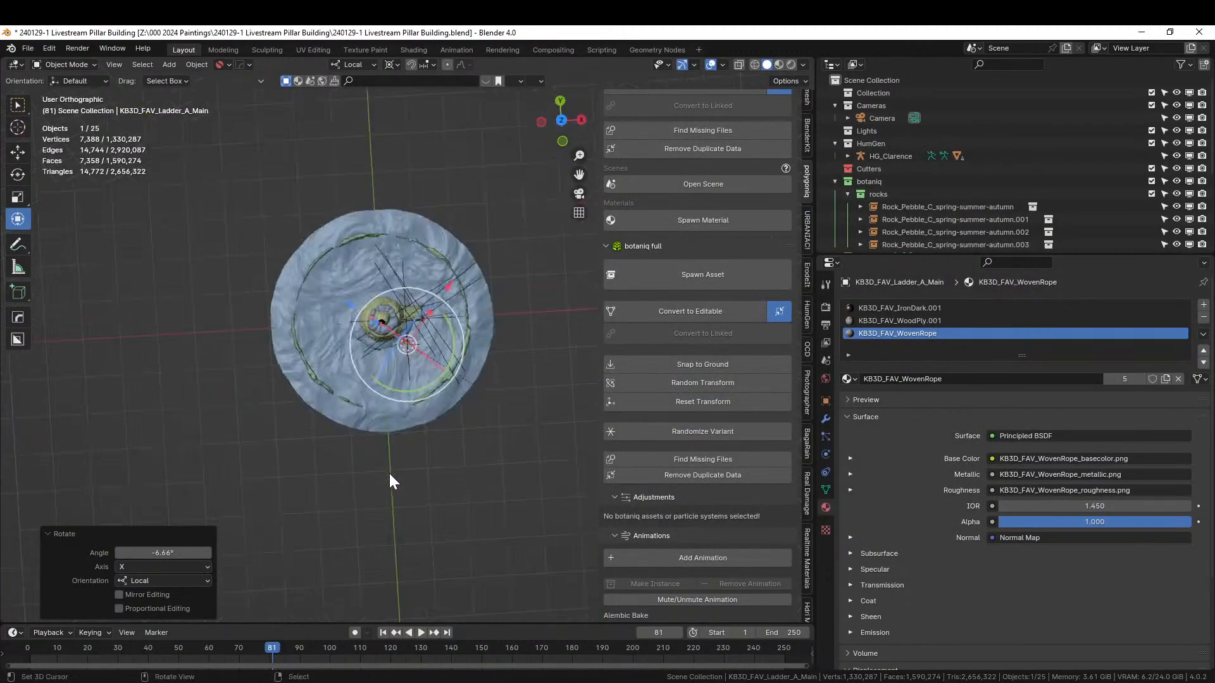
{"action": "middle_click_drag", "start_coordinate": [454, 415], "coordinate": [496, 302]}
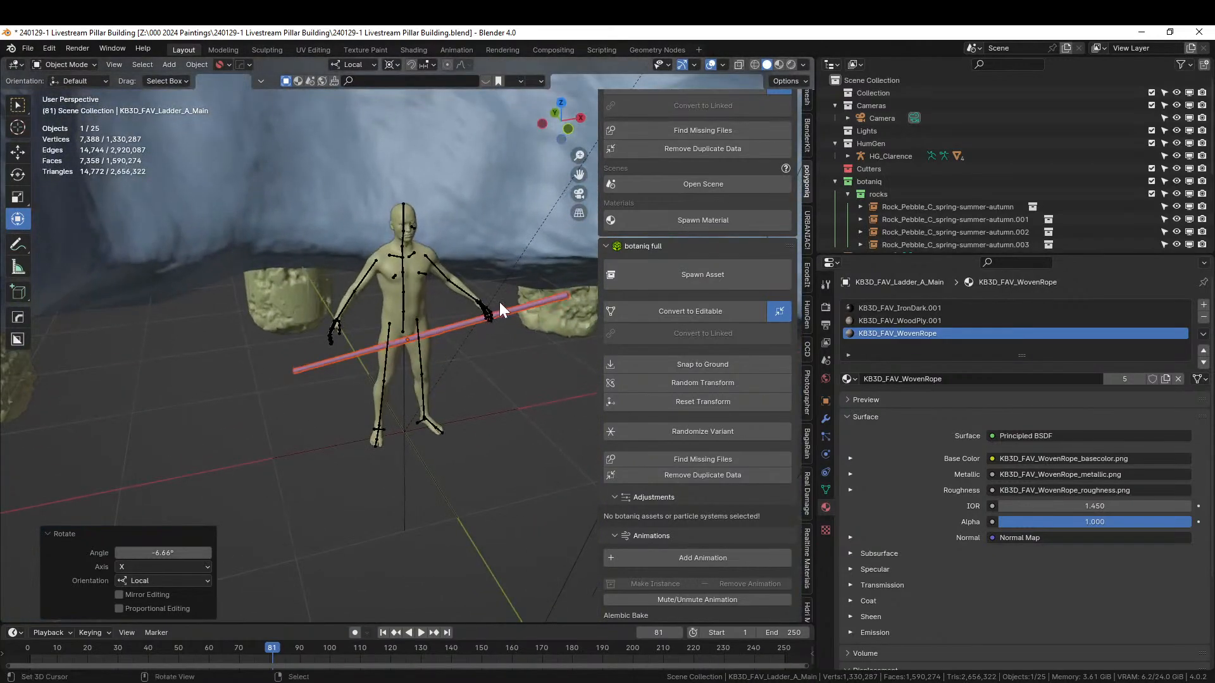
{"action": "key", "text": "x"}
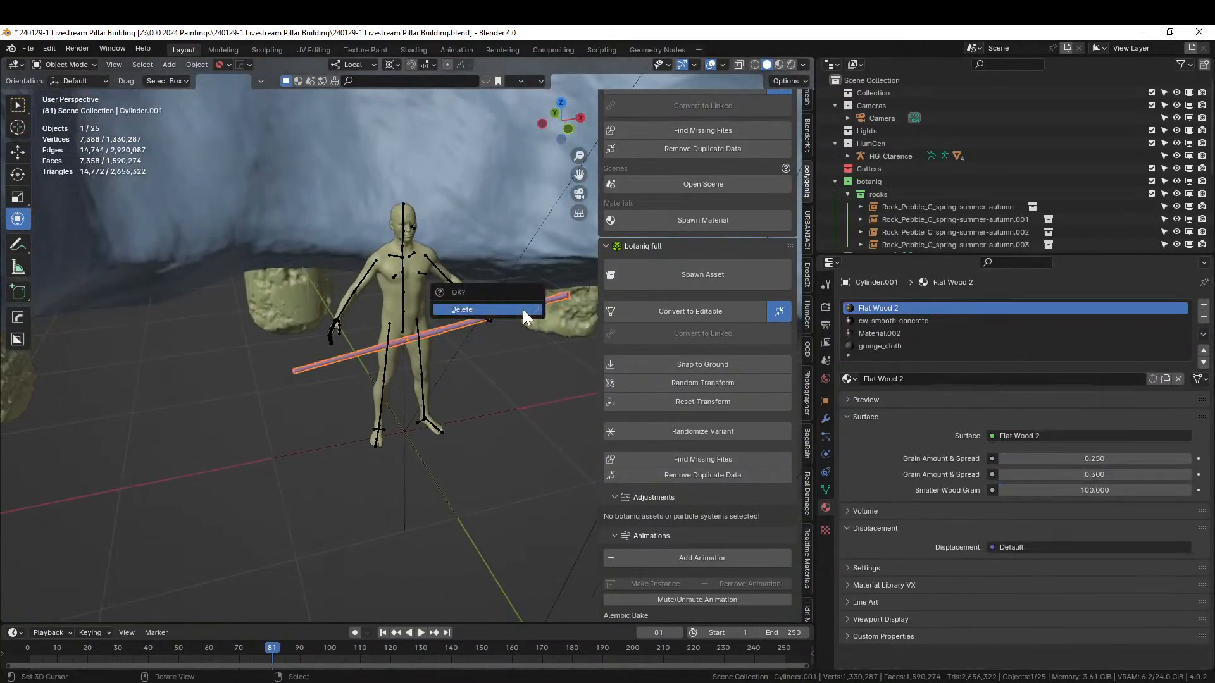
{"action": "left_click", "coordinate": [523, 309]}
{"action": "scroll", "coordinate": [480, 362], "scroll_direction": "down", "scroll_amount": 10}
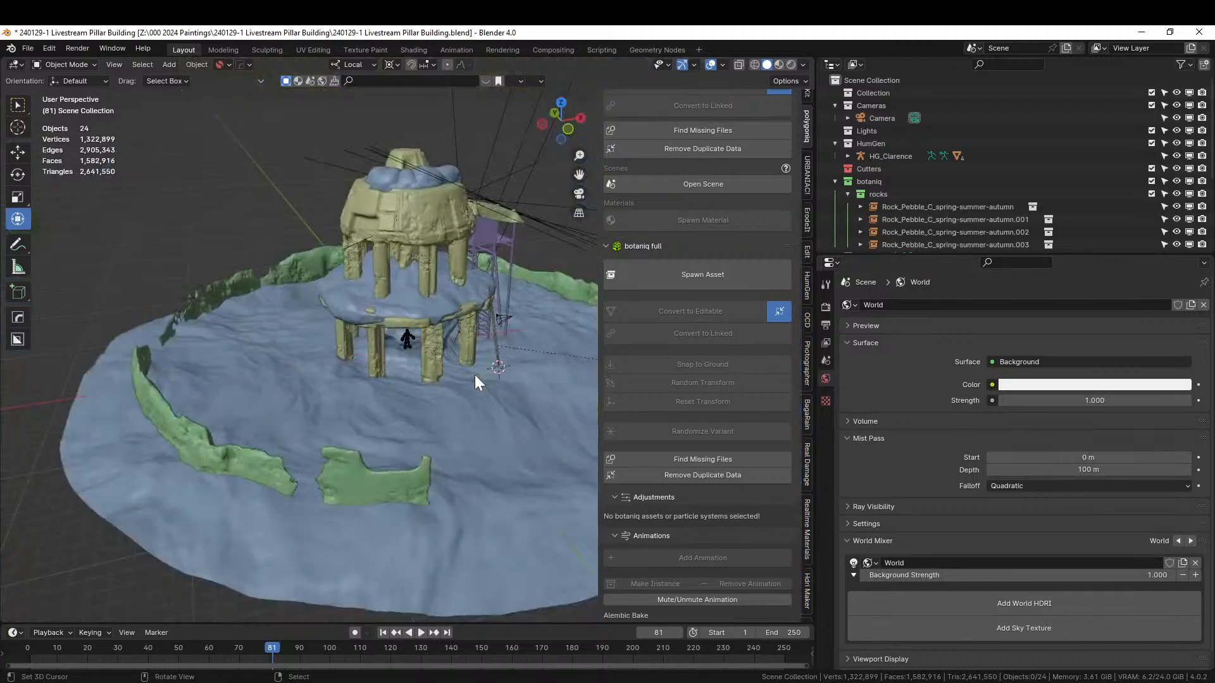
- Switch to the Blender window holding KB3D_Favelas-Native.blend and open 240128-1 Armed Cultist.blend there, discarding the unsaved changes
{"action": "left_click", "coordinate": [635, 682]}
{"action": "left_click", "coordinate": [683, 661]}
{"action": "left_click", "coordinate": [636, 682]}
{"action": "left_click", "coordinate": [566, 641]}
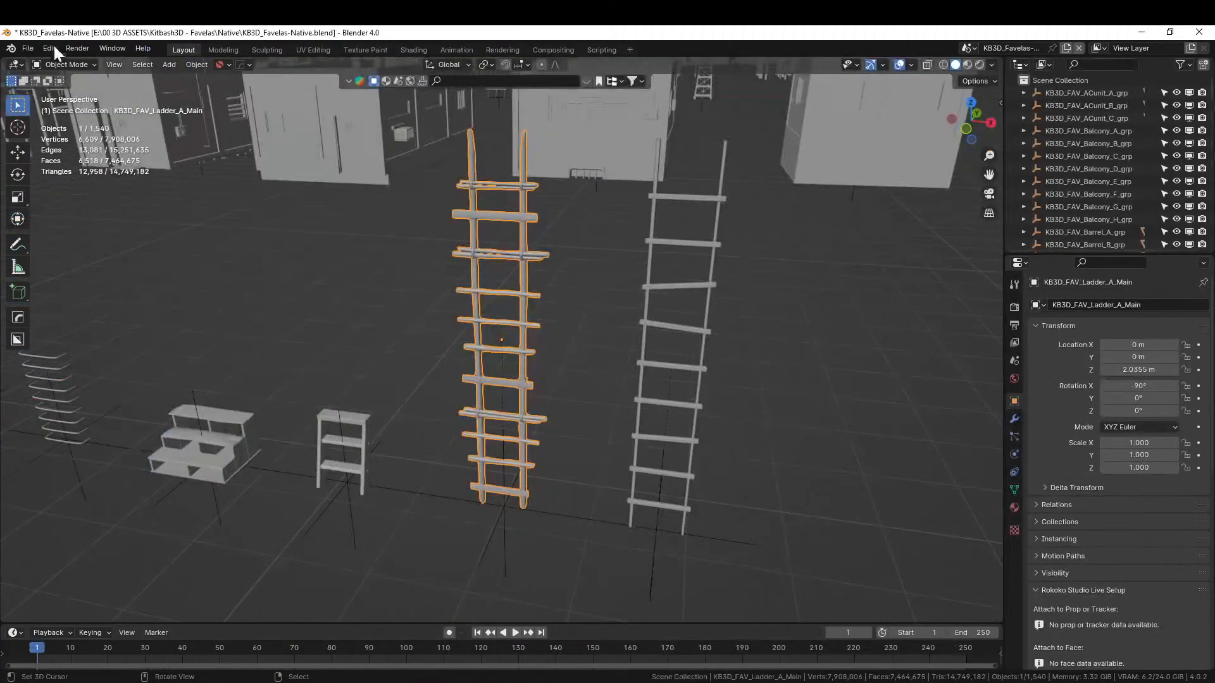
{"action": "left_click", "coordinate": [25, 49]}
{"action": "mouse_move", "coordinate": [43, 91]}
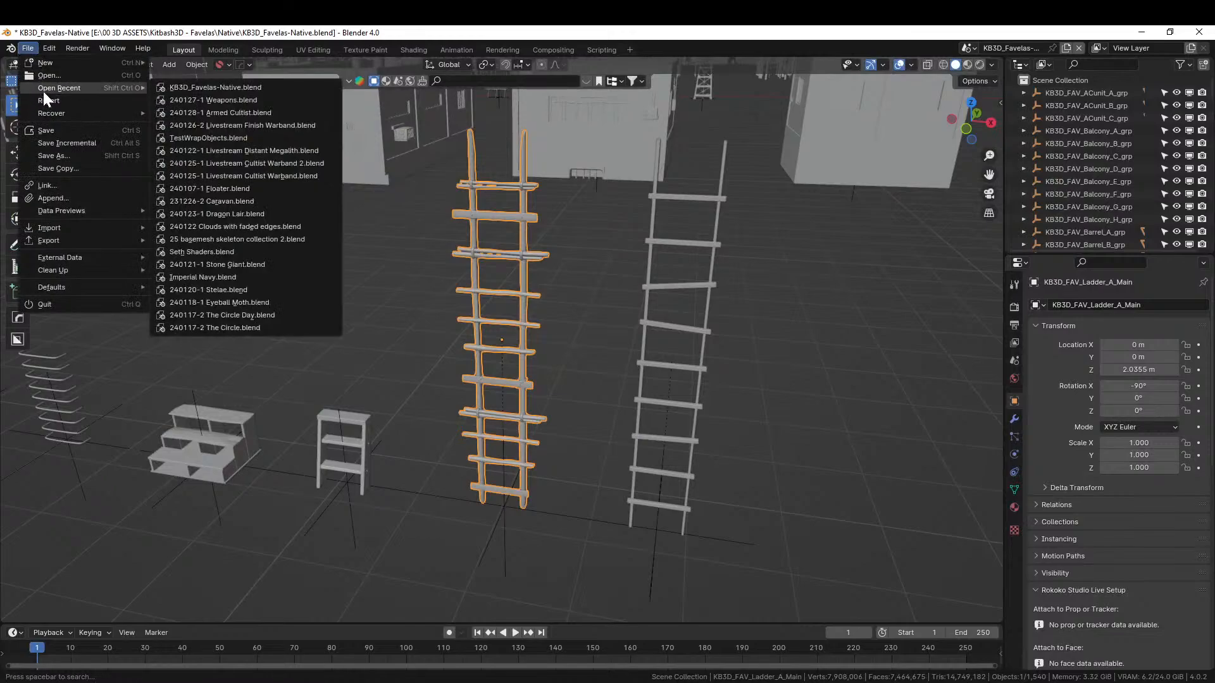
{"action": "left_click", "coordinate": [260, 116]}
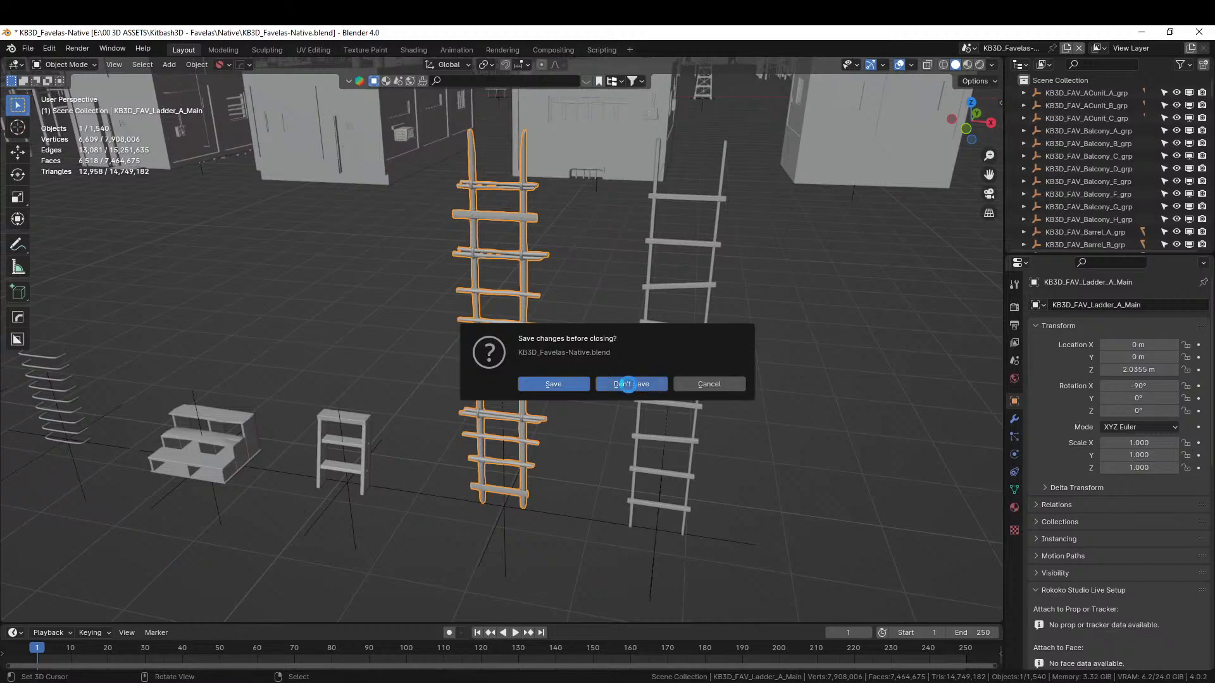
{"action": "left_click", "coordinate": [628, 384]}
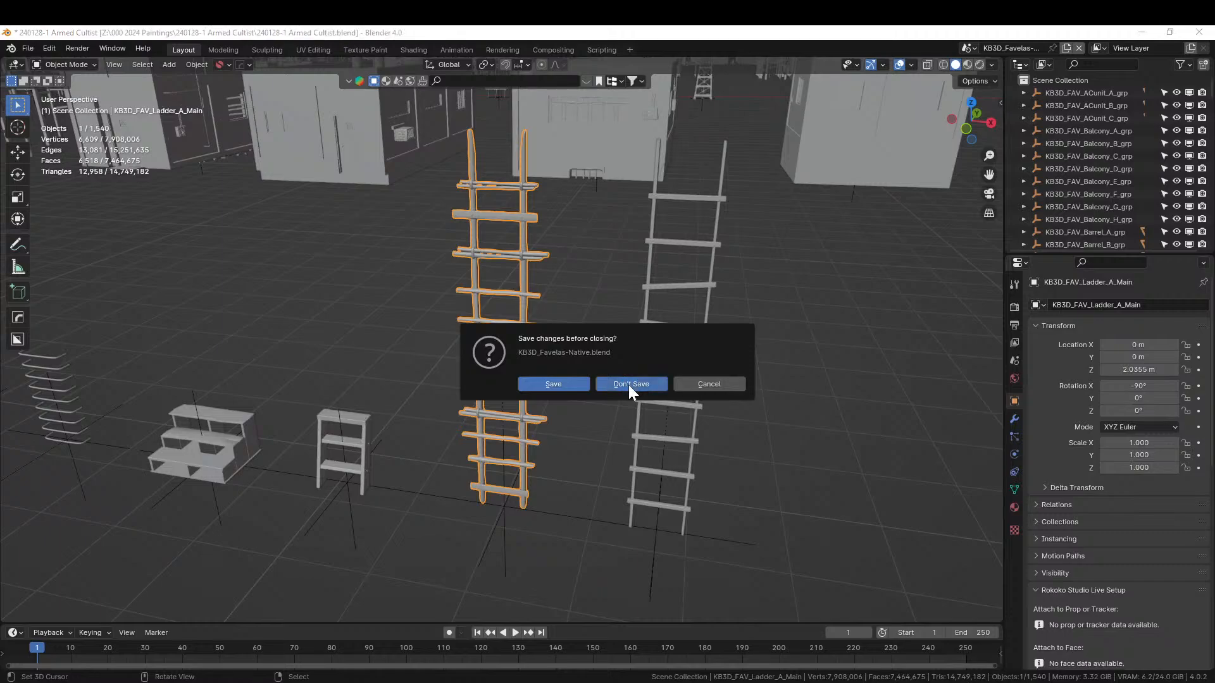
{"action": "left_click", "coordinate": [628, 384]}
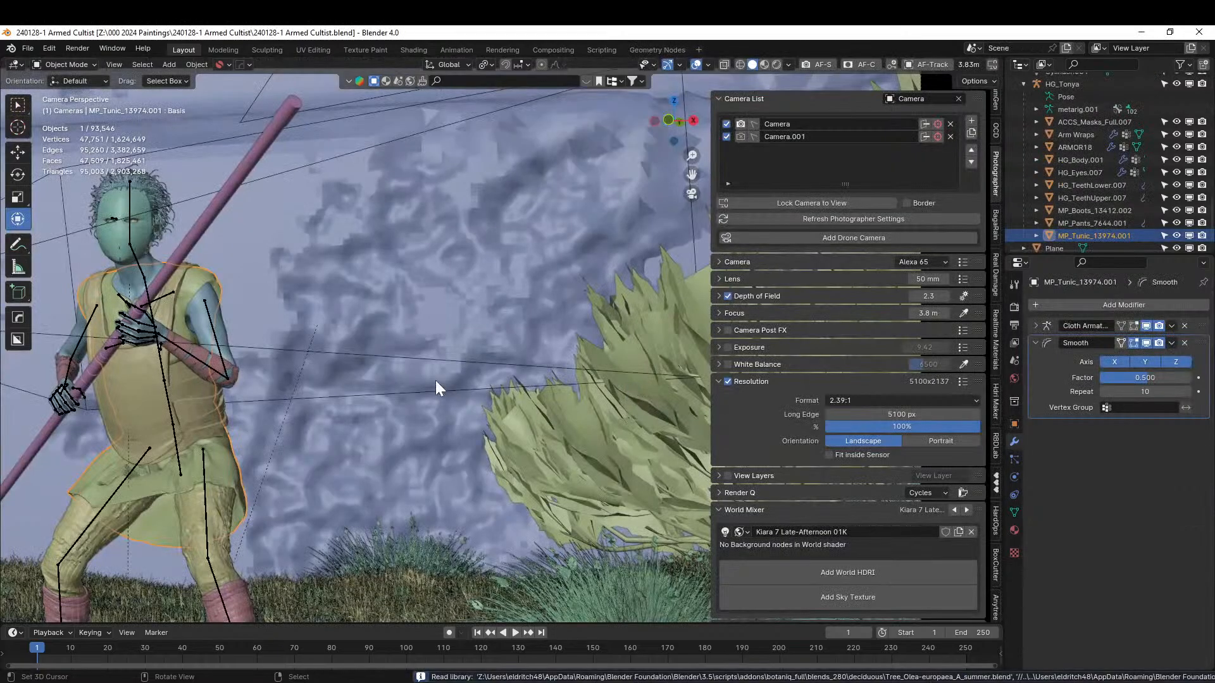
- Make the Fog collection selectable and copy its "Clouds with faded edges" object
{"action": "scroll", "coordinate": [440, 380], "scroll_direction": "down", "scroll_amount": 3}
{"action": "middle_click_drag", "start_coordinate": [445, 378], "coordinate": [467, 443]}
{"action": "scroll", "coordinate": [474, 434], "scroll_direction": "down", "scroll_amount": 10}
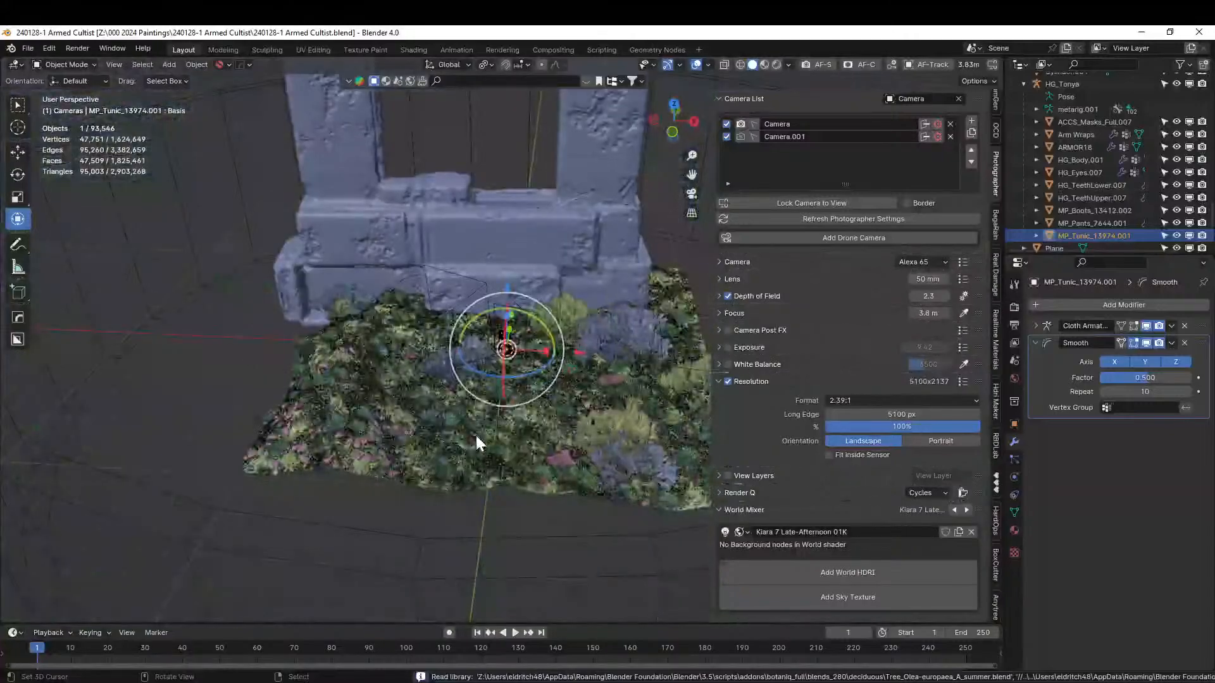
{"action": "left_click", "coordinate": [137, 263]}
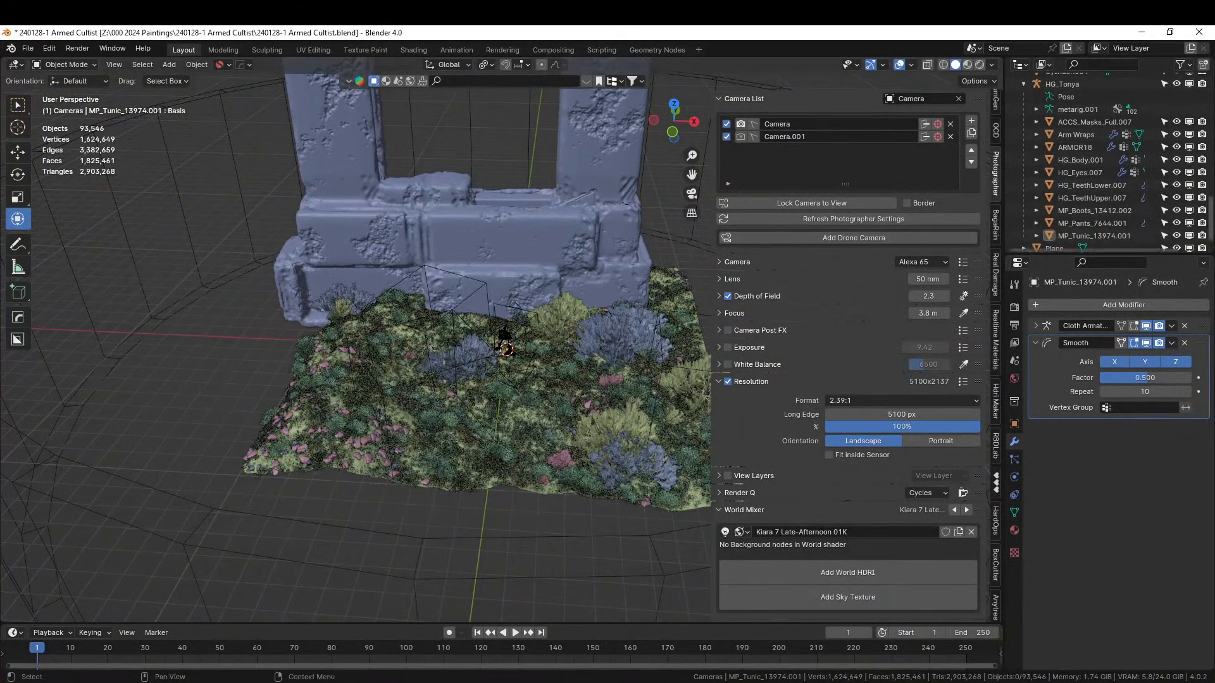
{"action": "scroll", "coordinate": [1114, 177], "scroll_direction": "down", "scroll_amount": 1}
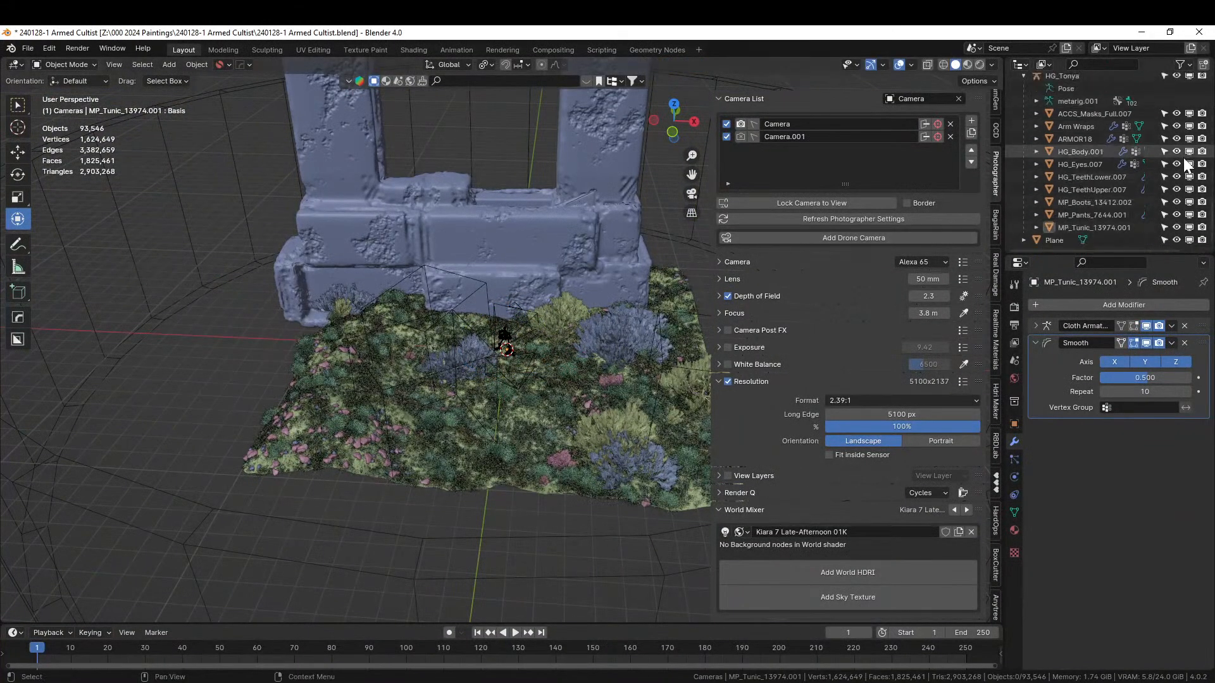
{"action": "scroll", "coordinate": [1185, 166], "scroll_direction": "down", "scroll_amount": 8}
{"action": "scroll", "coordinate": [1177, 184], "scroll_direction": "up", "scroll_amount": 10}
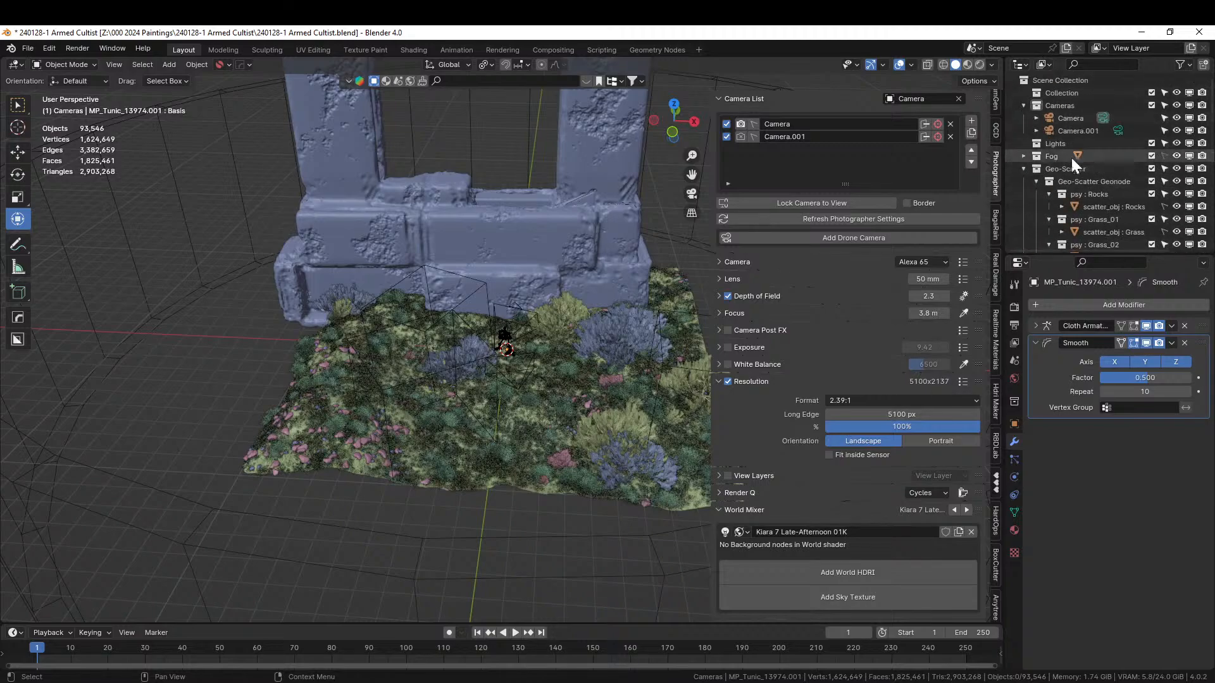
{"action": "left_click", "coordinate": [1023, 156]}
{"action": "left_click", "coordinate": [1165, 155]}
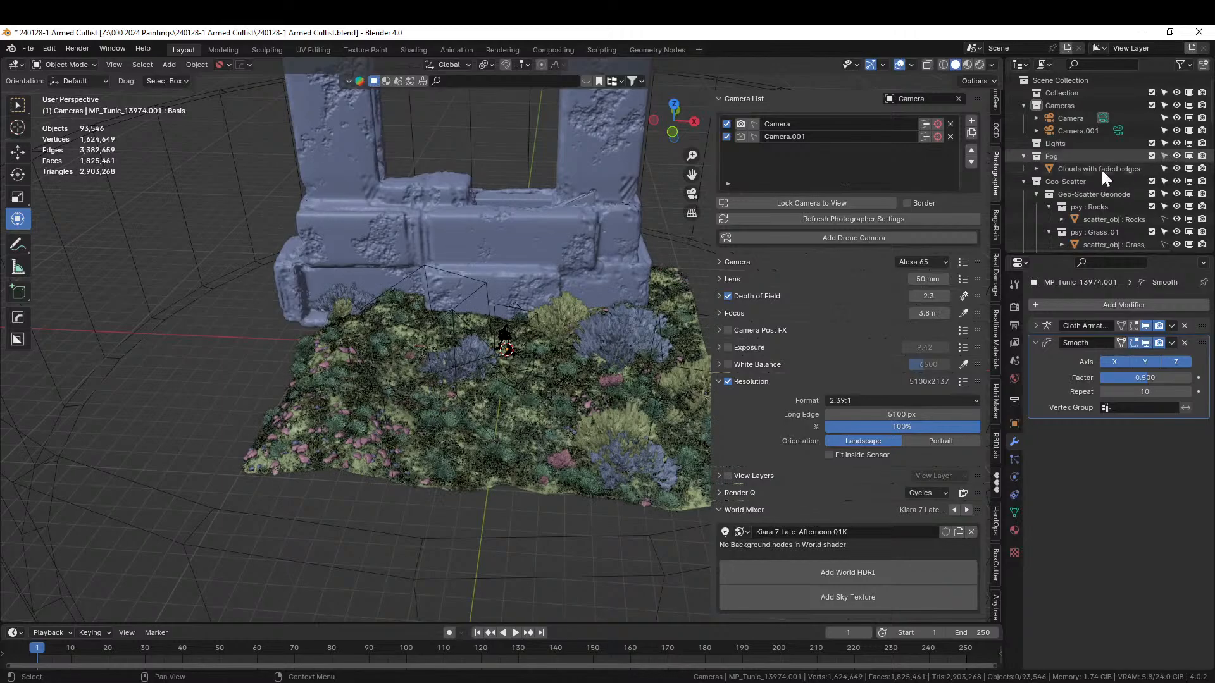
{"action": "left_click", "coordinate": [1103, 167]}
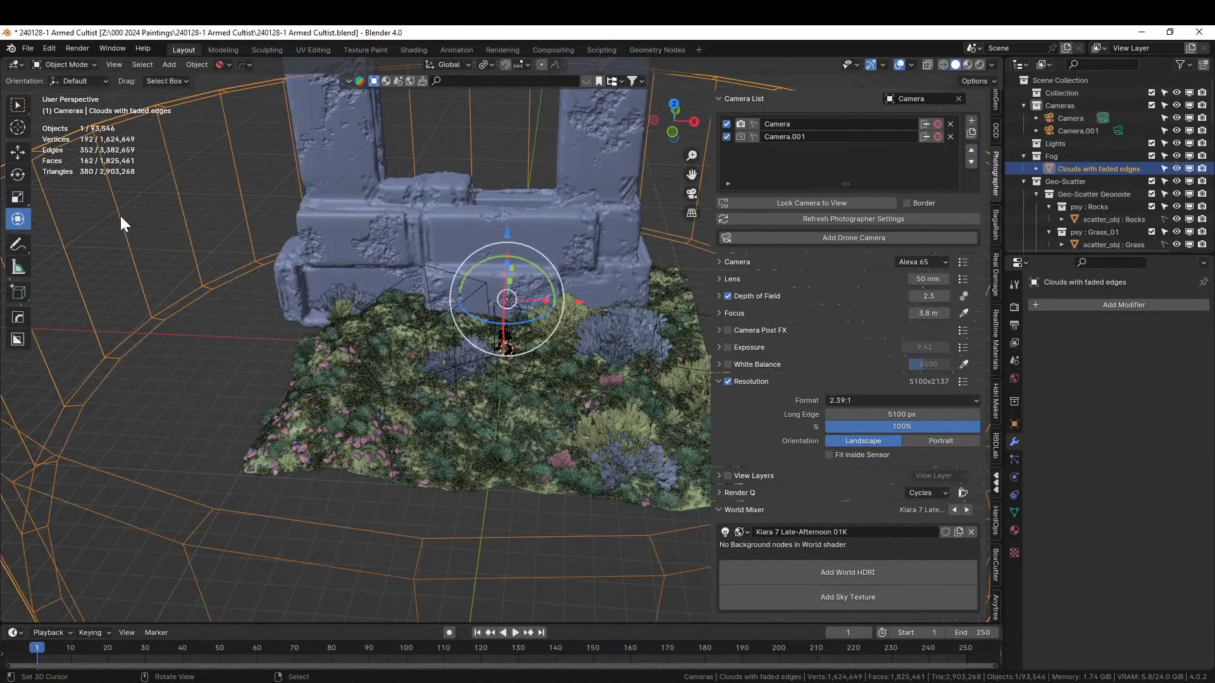
{"action": "key", "text": "ctrl+c"}
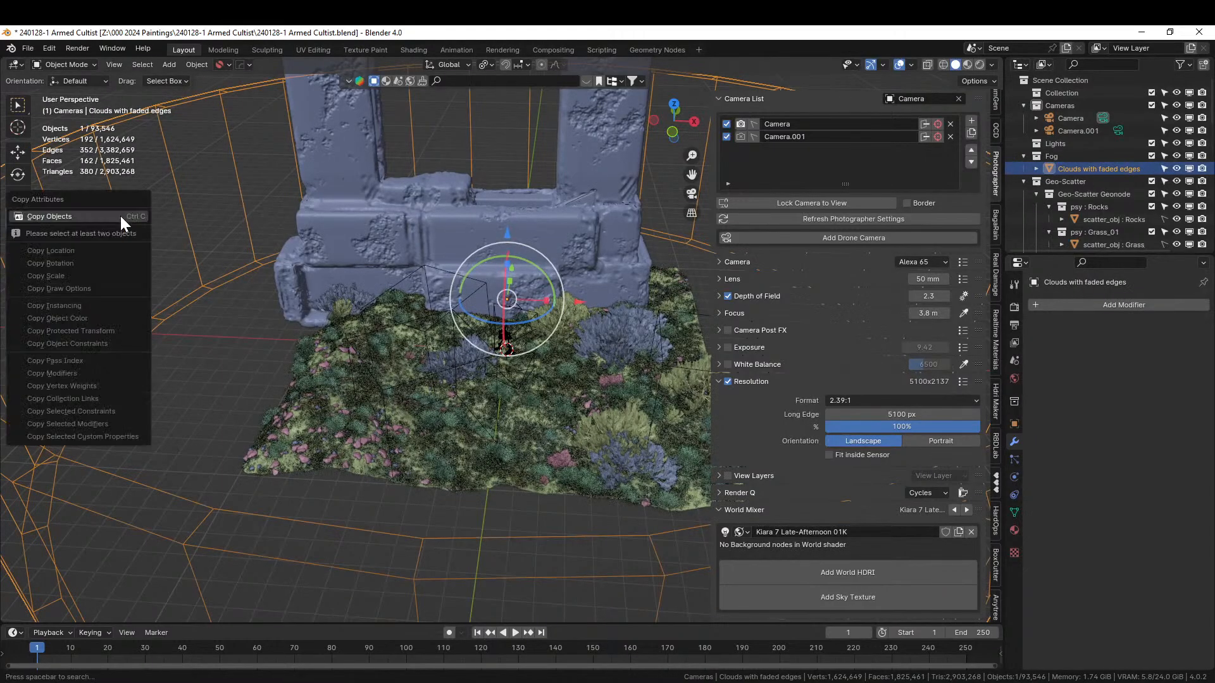
{"action": "left_click", "coordinate": [121, 217]}
- Paste the fog volume into the Livestream Pillar Building scene and scale it uniformly by 1.486 in top view
{"action": "key", "text": "alt+Tab"}
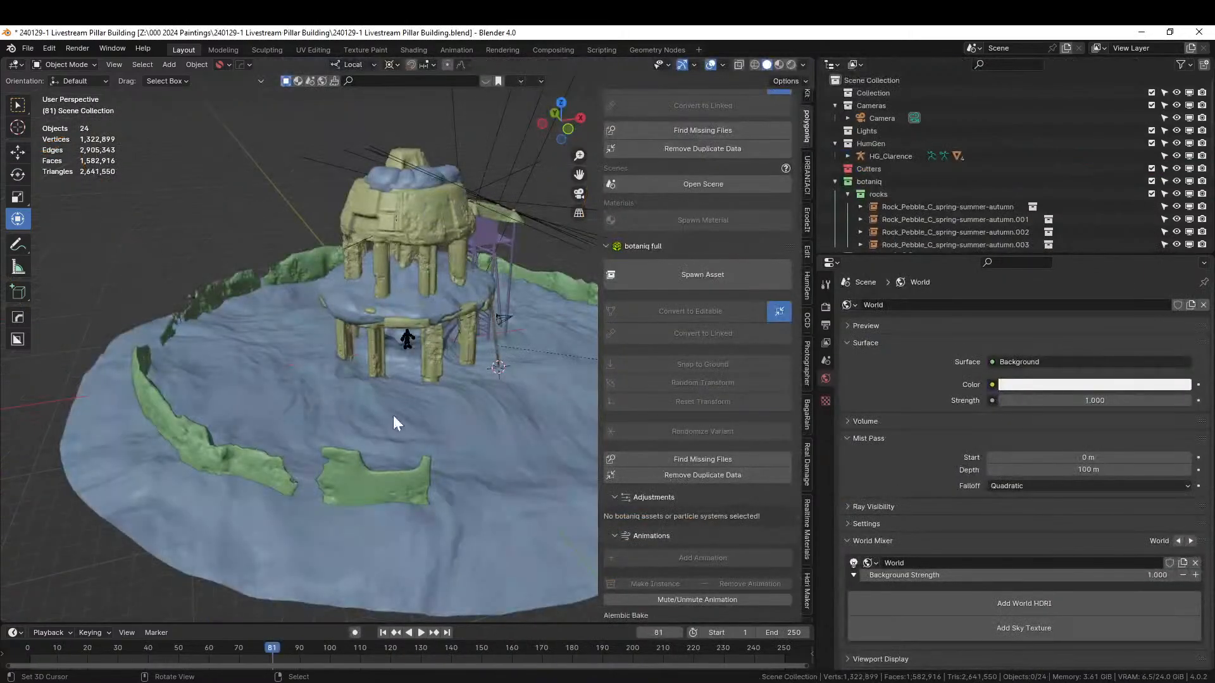
{"action": "key", "text": "ctrl+v"}
{"action": "middle_click_drag", "start_coordinate": [420, 422], "coordinate": [446, 487]}
{"action": "key", "text": "KP_7"}
{"action": "scroll", "coordinate": [469, 484], "scroll_direction": "down", "scroll_amount": 2}
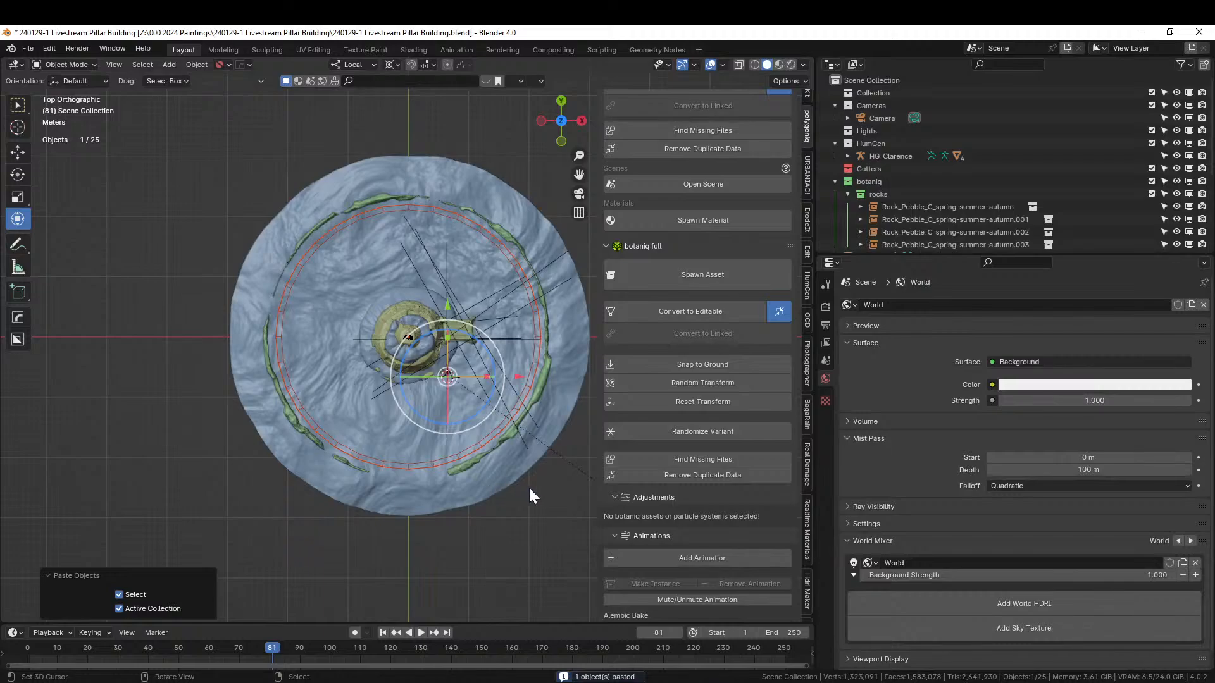
{"action": "key", "text": "s"}
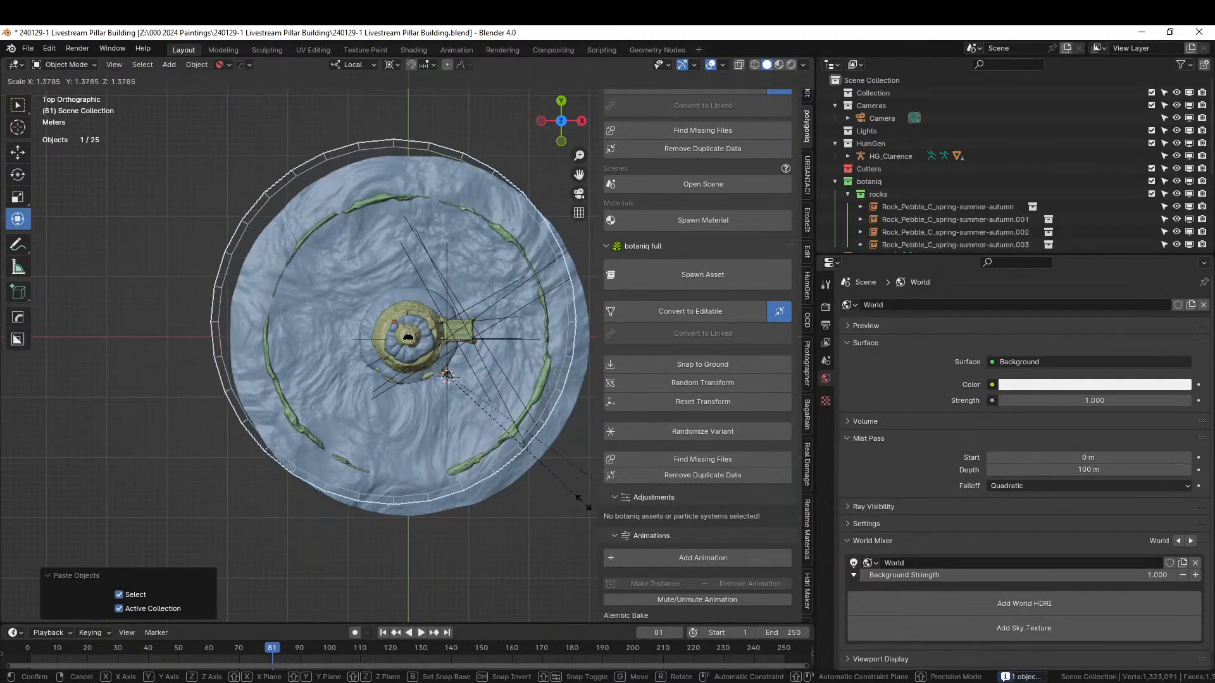
{"action": "left_click", "coordinate": [598, 516]}
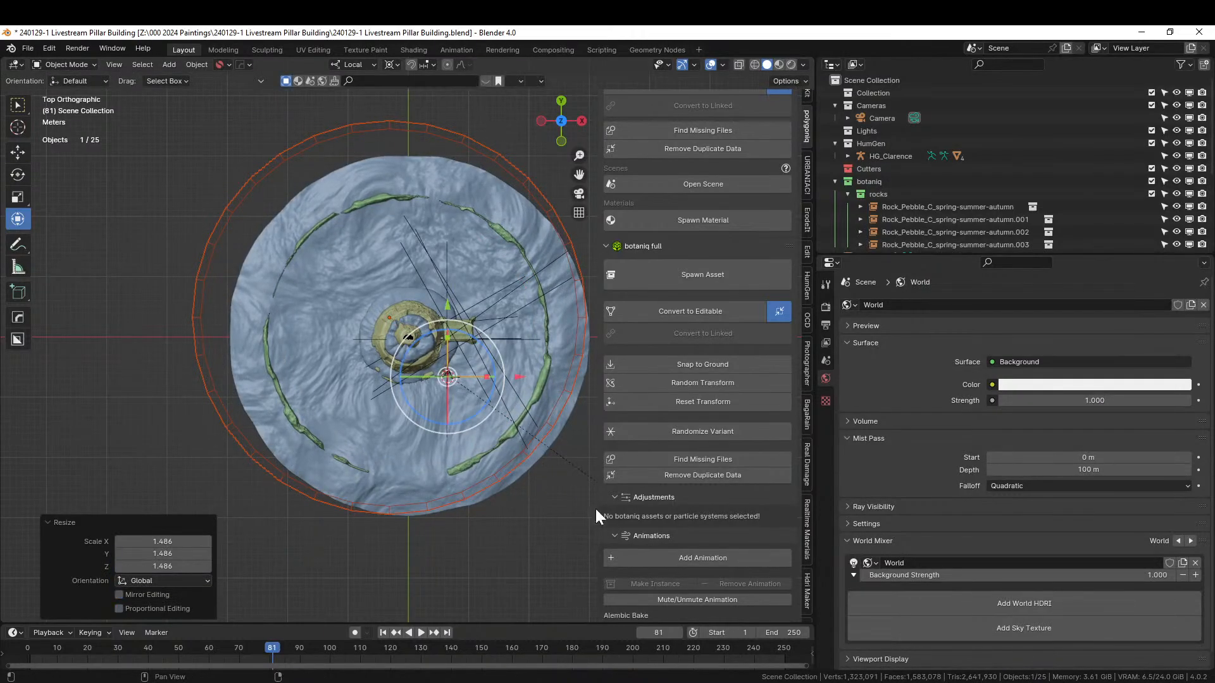
- Centre the fog volume around the round terrain by moving it 3.0422 m in X and -2.7275 m in Y
{"action": "left_click", "coordinate": [518, 462]}
{"action": "key", "text": "g"}
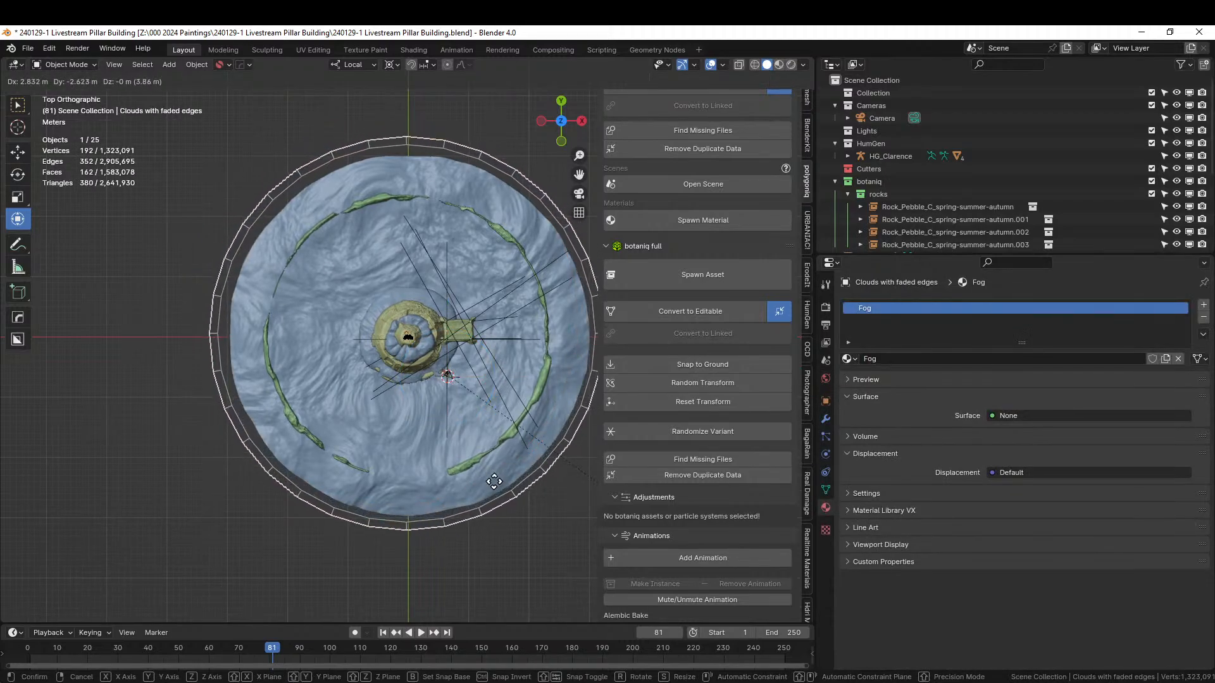
{"action": "left_click", "coordinate": [496, 482]}
- Apply the fog volume's rotation and scale, and save the scene file
{"action": "key", "text": "ctrl+a"}
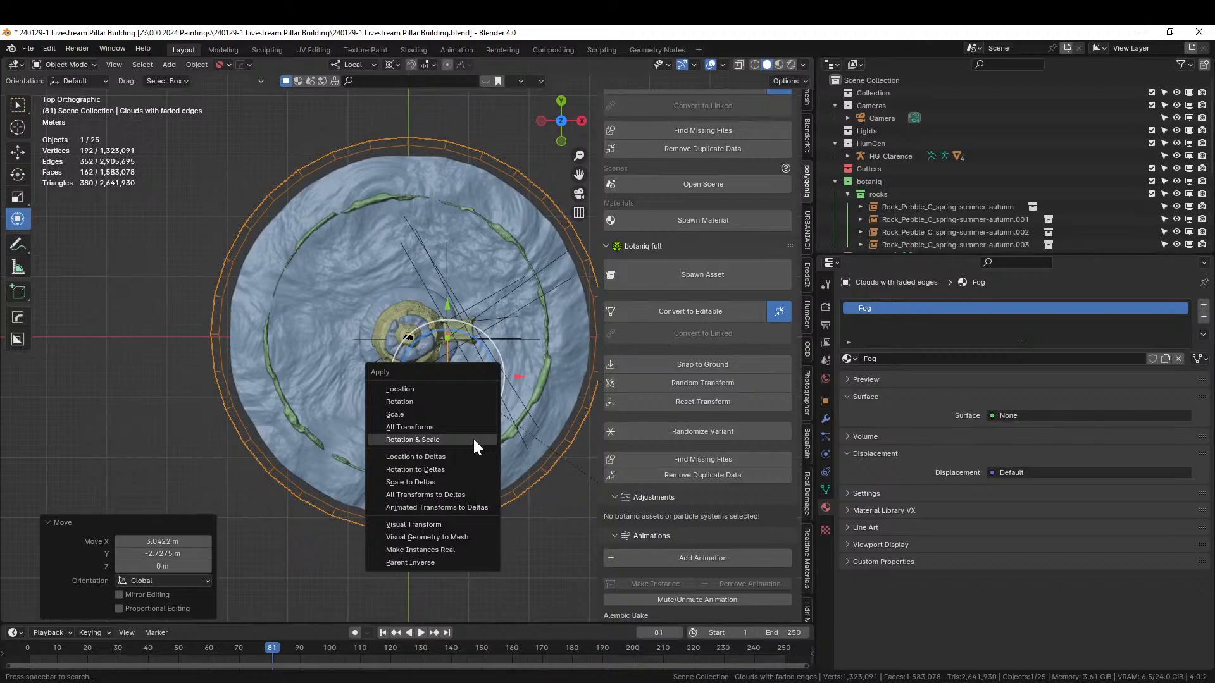
{"action": "left_click", "coordinate": [472, 437]}
{"action": "key", "text": "KP_0"}
{"action": "middle_click_drag", "start_coordinate": [474, 439], "coordinate": [364, 498]}
{"action": "key", "text": "ctrl+s"}
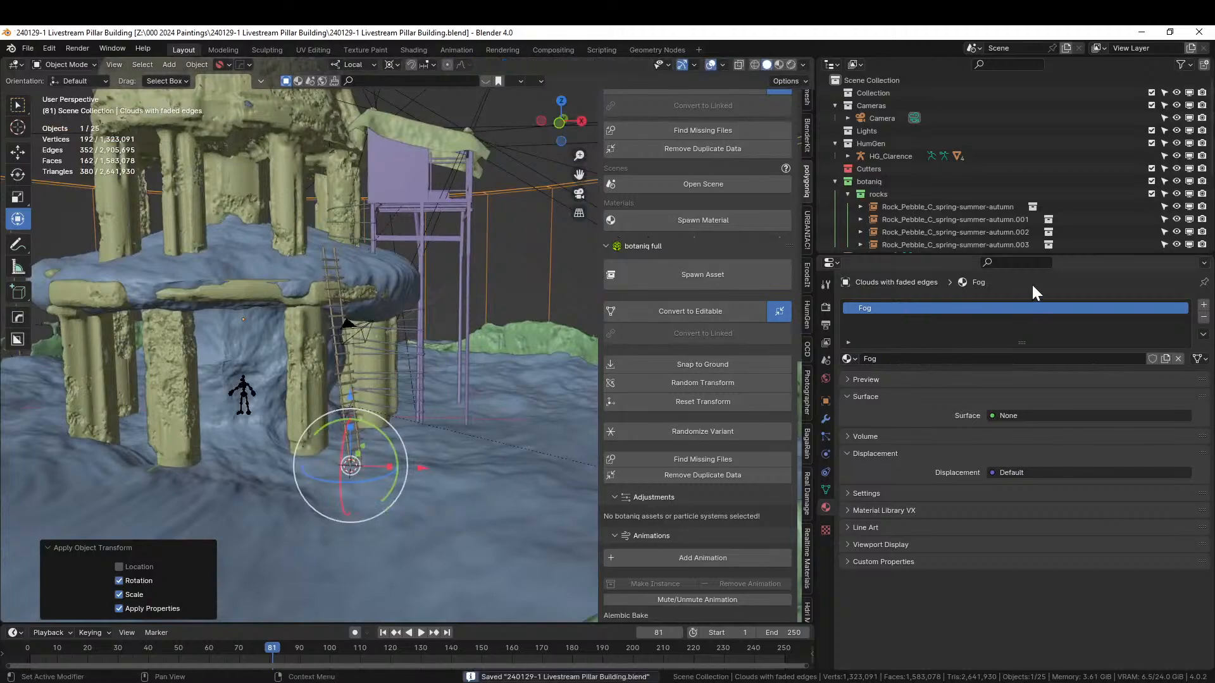
- Move "Clouds with faded edges" into a new collection named Fog and make that collection unselectable
{"action": "scroll", "coordinate": [978, 196], "scroll_direction": "down", "scroll_amount": 5}
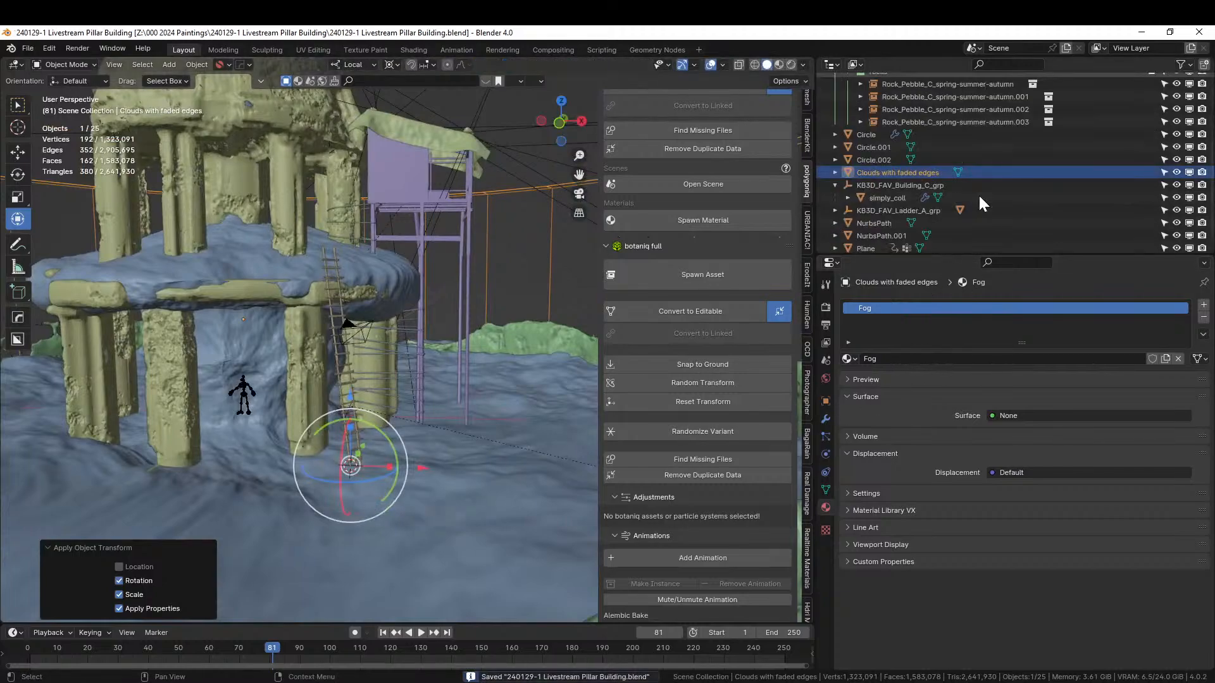
{"action": "key", "text": "m"}
{"action": "left_click", "coordinate": [920, 175]}
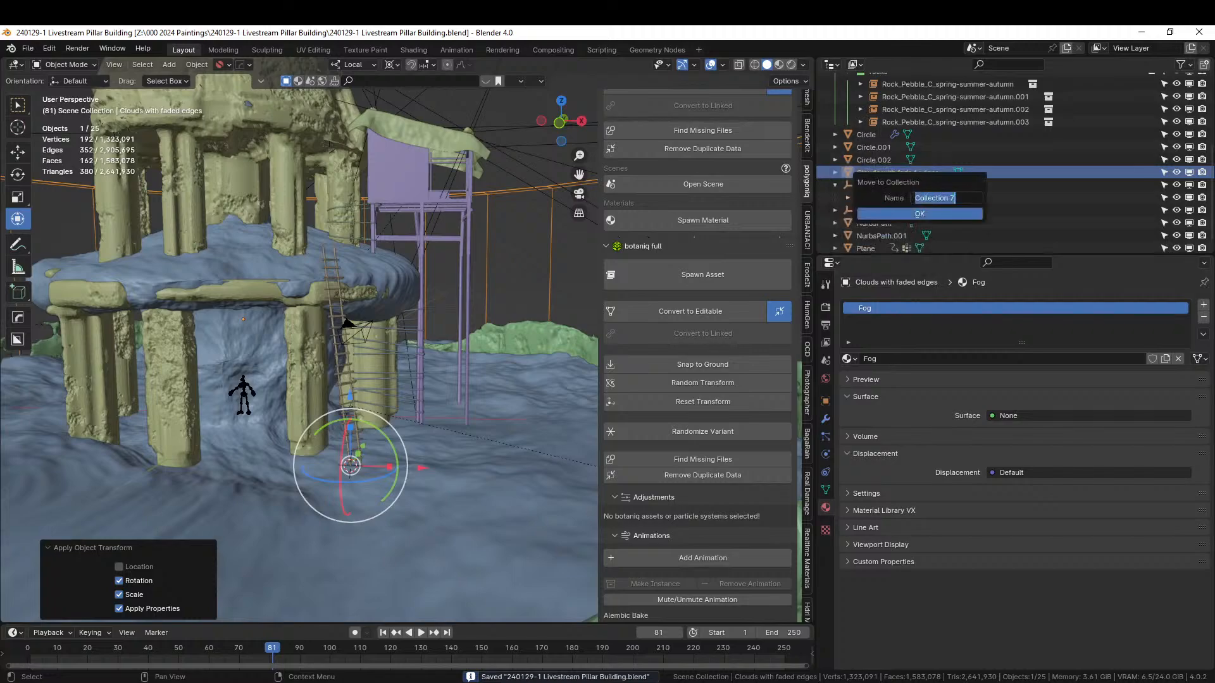
{"action": "type", "text": "Fog"}
{"action": "key", "text": "Return"}
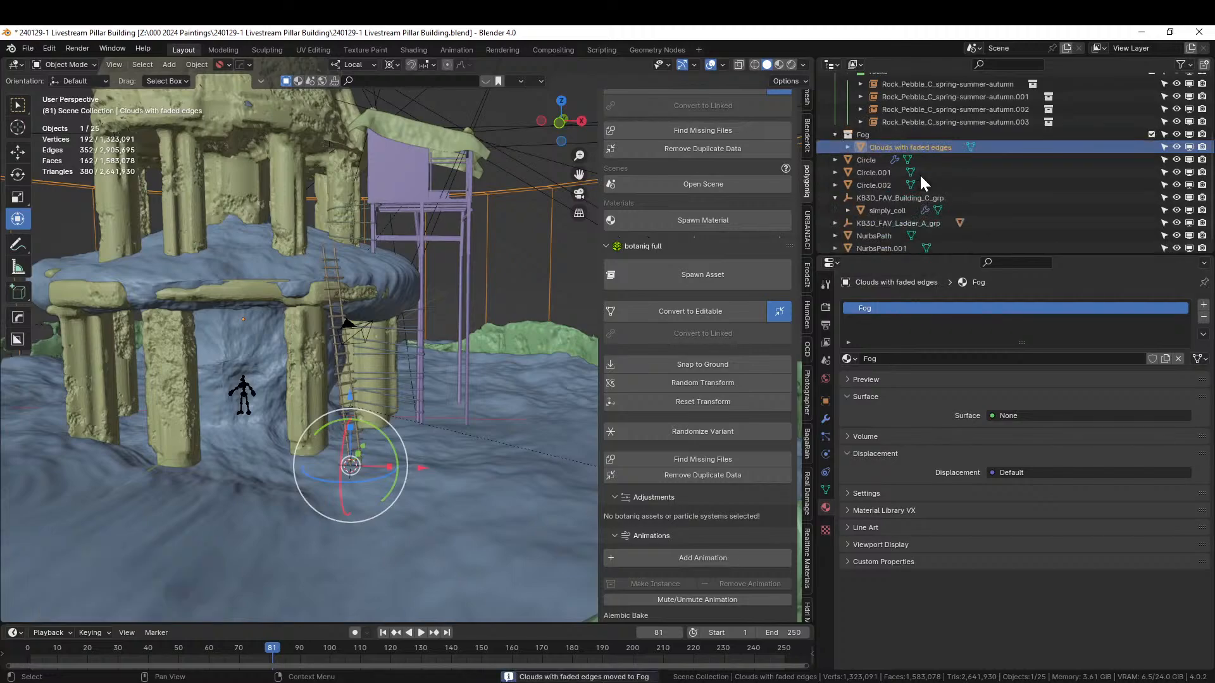
{"action": "left_click", "coordinate": [1164, 134]}
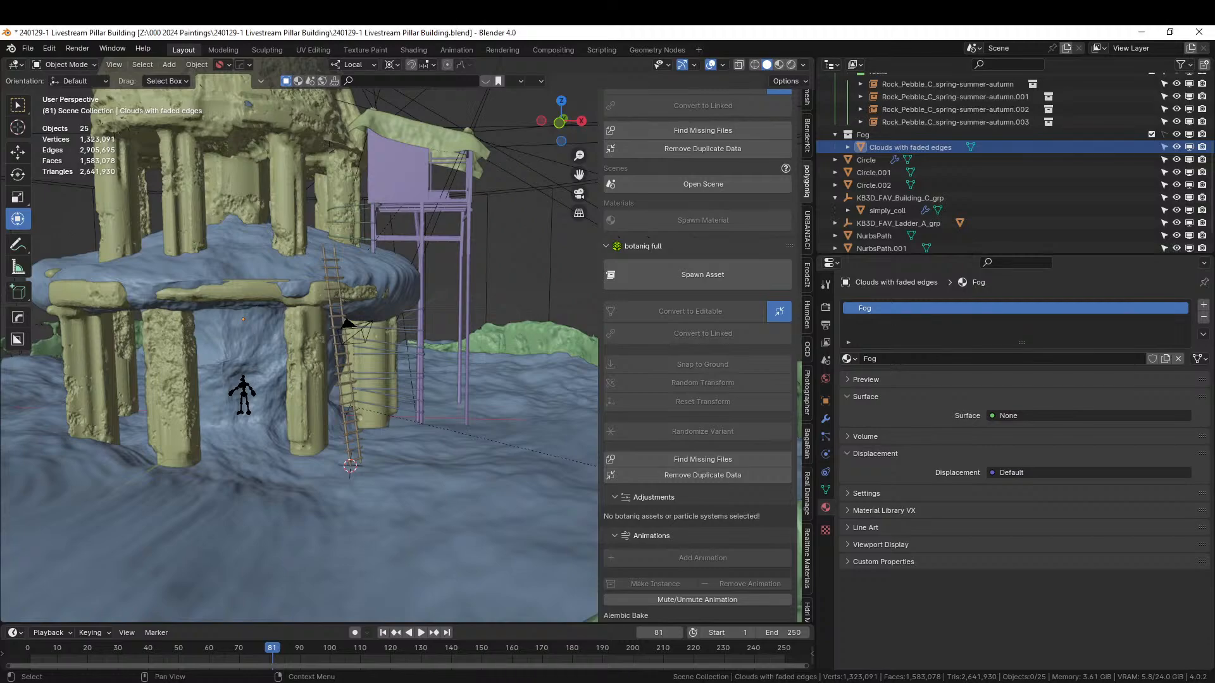
{"action": "scroll", "coordinate": [347, 412], "scroll_direction": "down", "scroll_amount": 8}
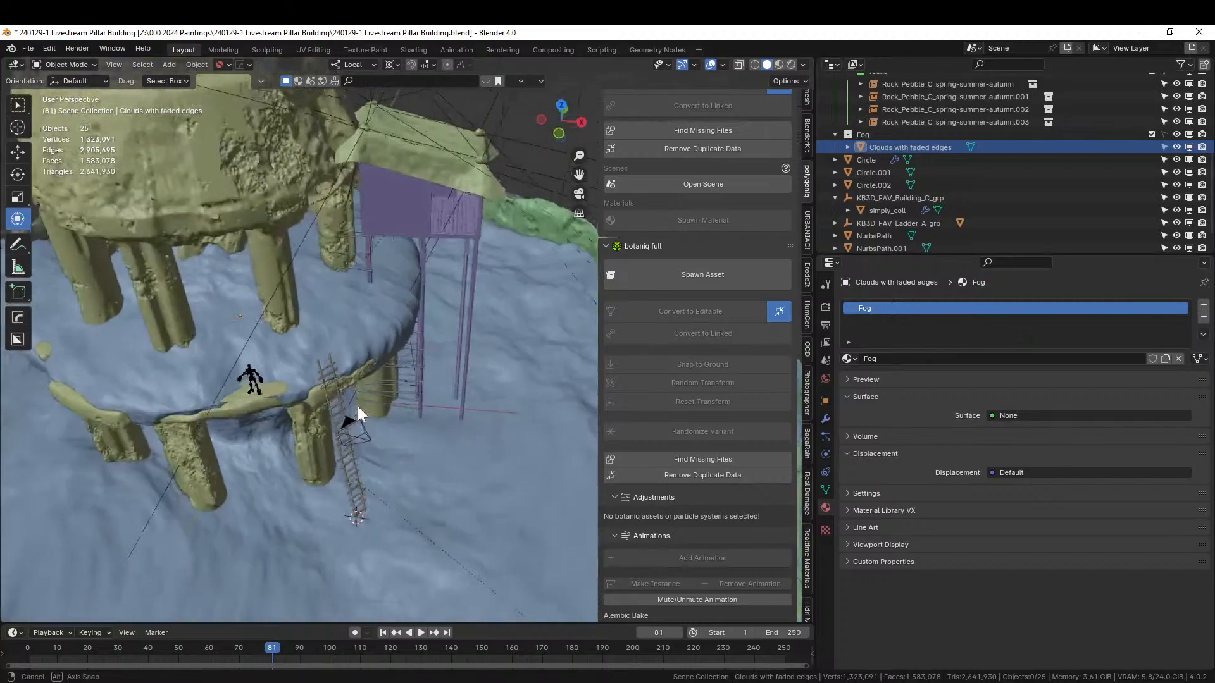
- Save the pillar building scene file with the new Fog collection
{"action": "middle_click_drag", "start_coordinate": [353, 412], "coordinate": [309, 403]}
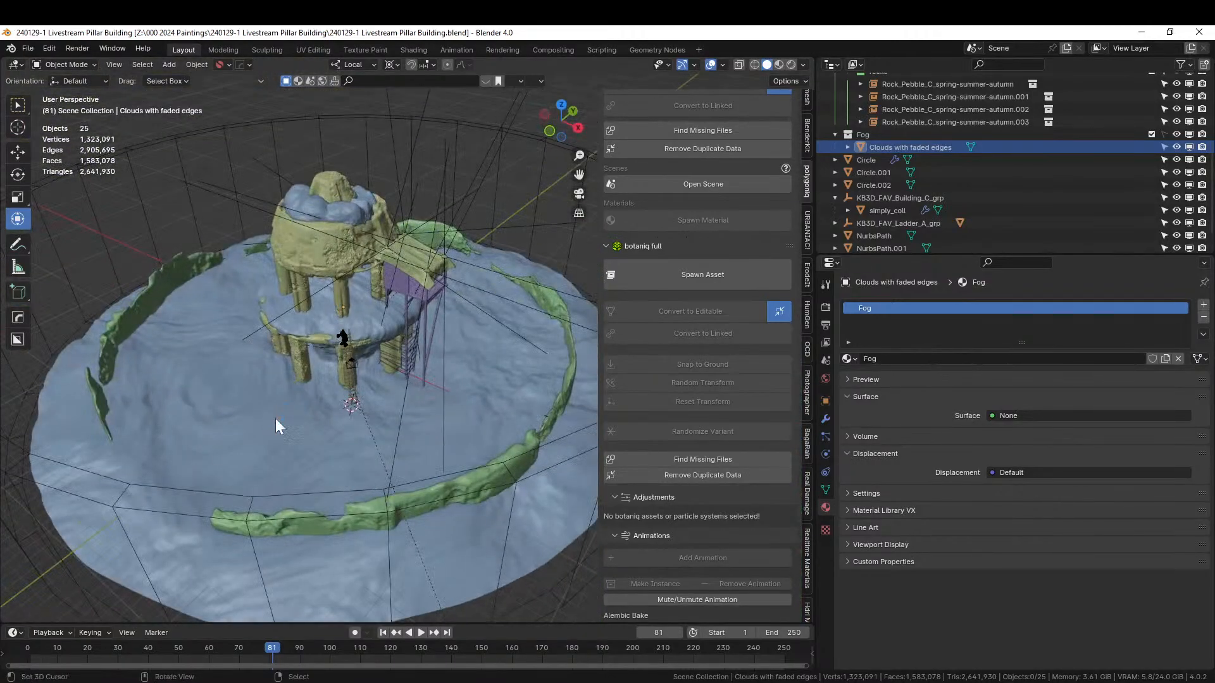
{"action": "key", "text": "ctrl+s"}
{"action": "middle_click_drag", "start_coordinate": [275, 419], "coordinate": [351, 401]}
- Select the round terrain "Circle" and assign it as the Geo-Scatter emitter
{"action": "left_click", "coordinate": [225, 402]}
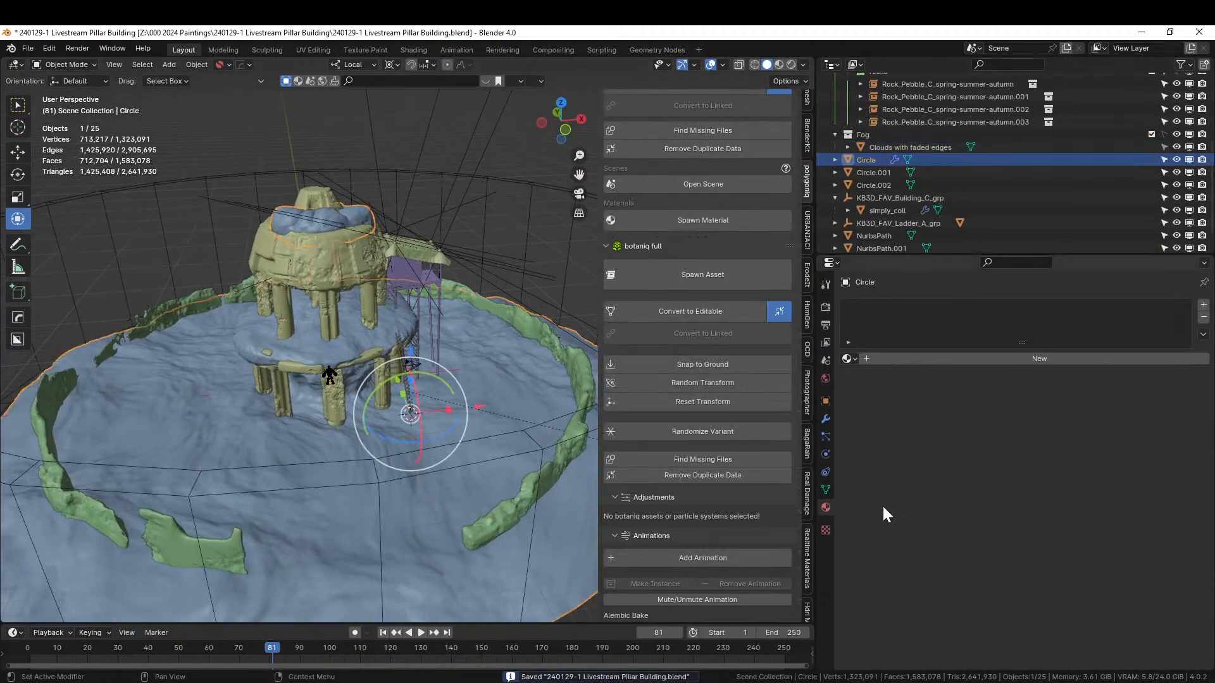
{"action": "scroll", "coordinate": [808, 541], "scroll_direction": "down", "scroll_amount": 5}
{"action": "scroll", "coordinate": [810, 541], "scroll_direction": "down", "scroll_amount": 8}
{"action": "scroll", "coordinate": [810, 541], "scroll_direction": "down", "scroll_amount": 3}
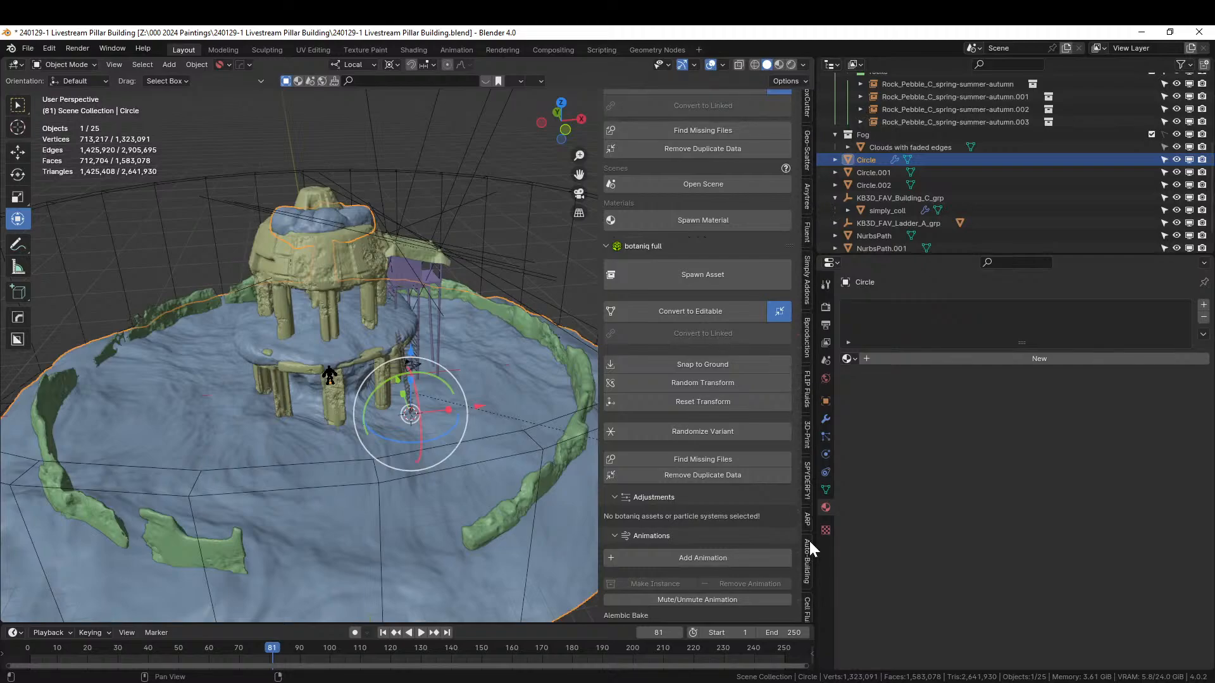
{"action": "left_click", "coordinate": [808, 146]}
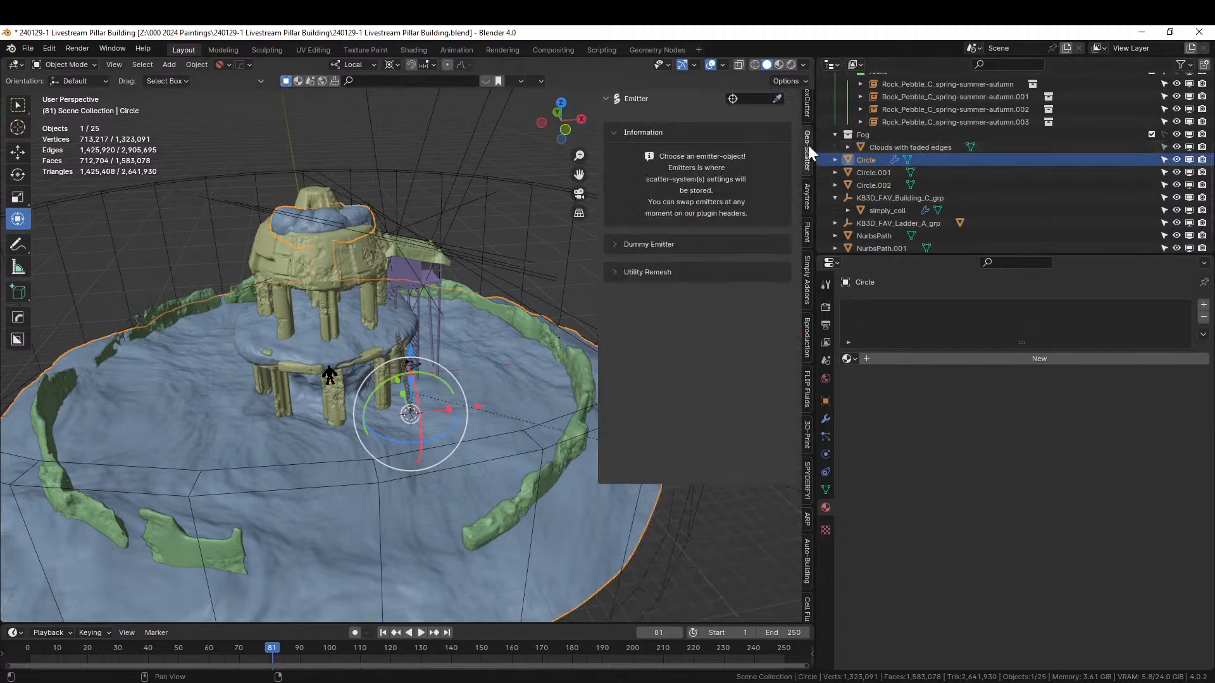
{"action": "left_click", "coordinate": [777, 99]}
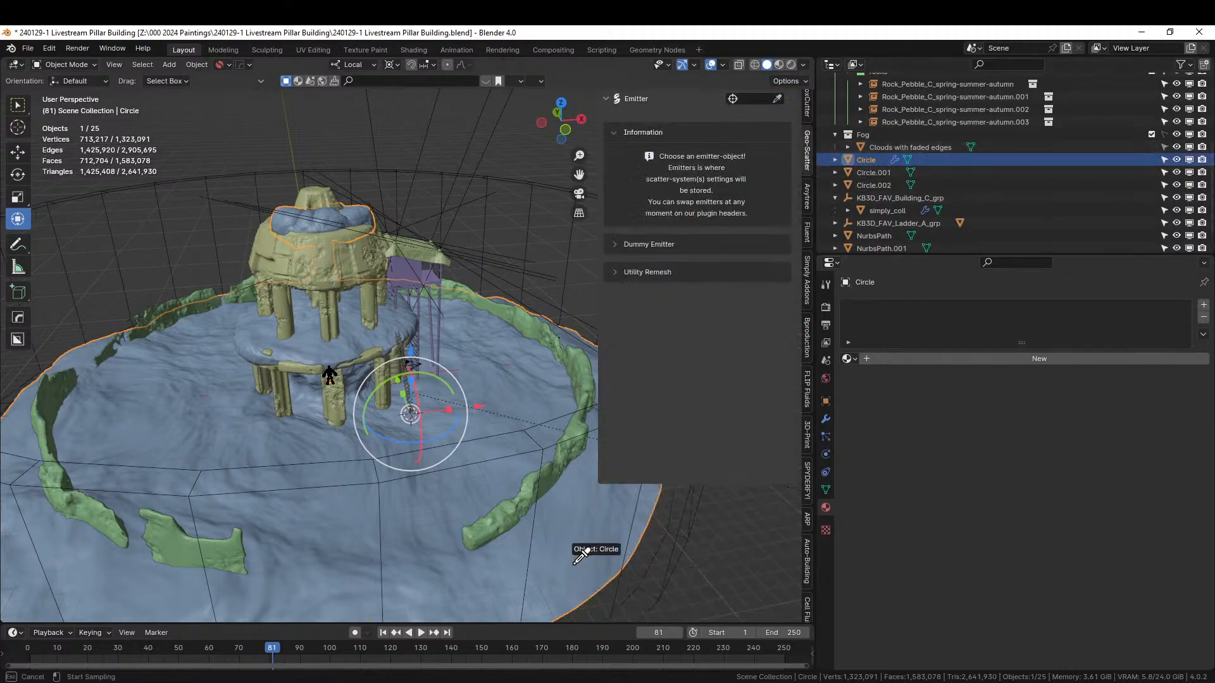
{"action": "left_click", "coordinate": [408, 471]}
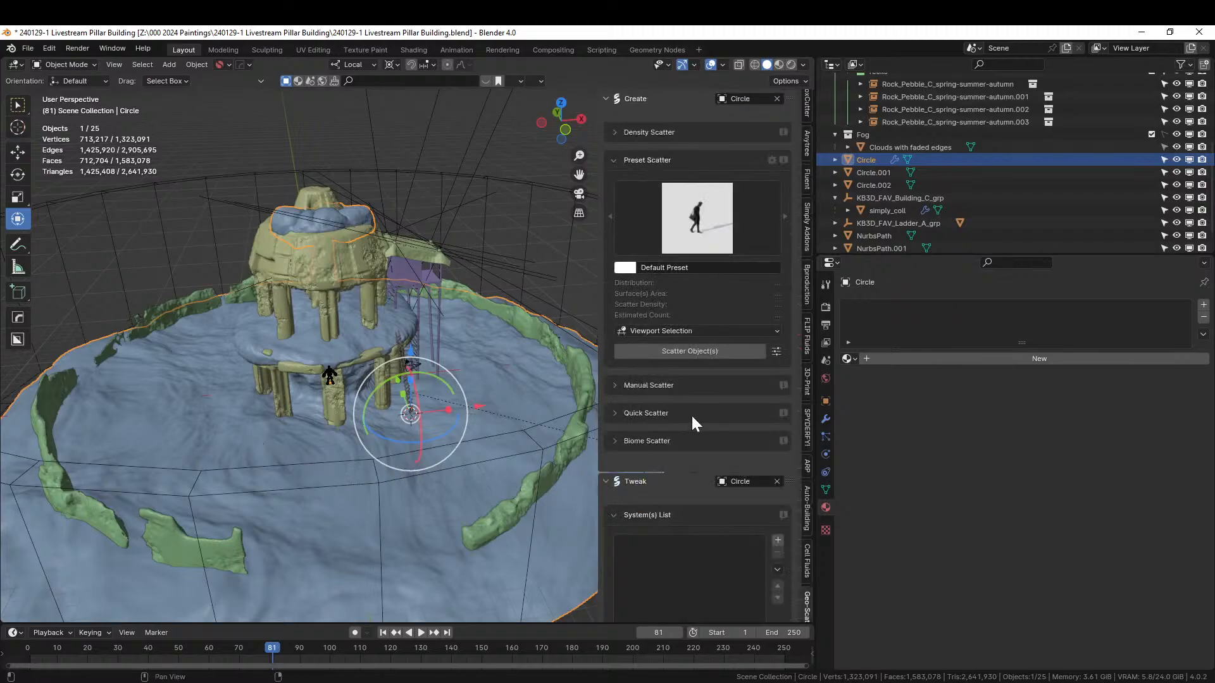
- Browse the Geo-Scatter biome library and scatter Dry Biome 05 over the terrain
{"action": "left_click", "coordinate": [625, 442]}
{"action": "left_click", "coordinate": [651, 469]}
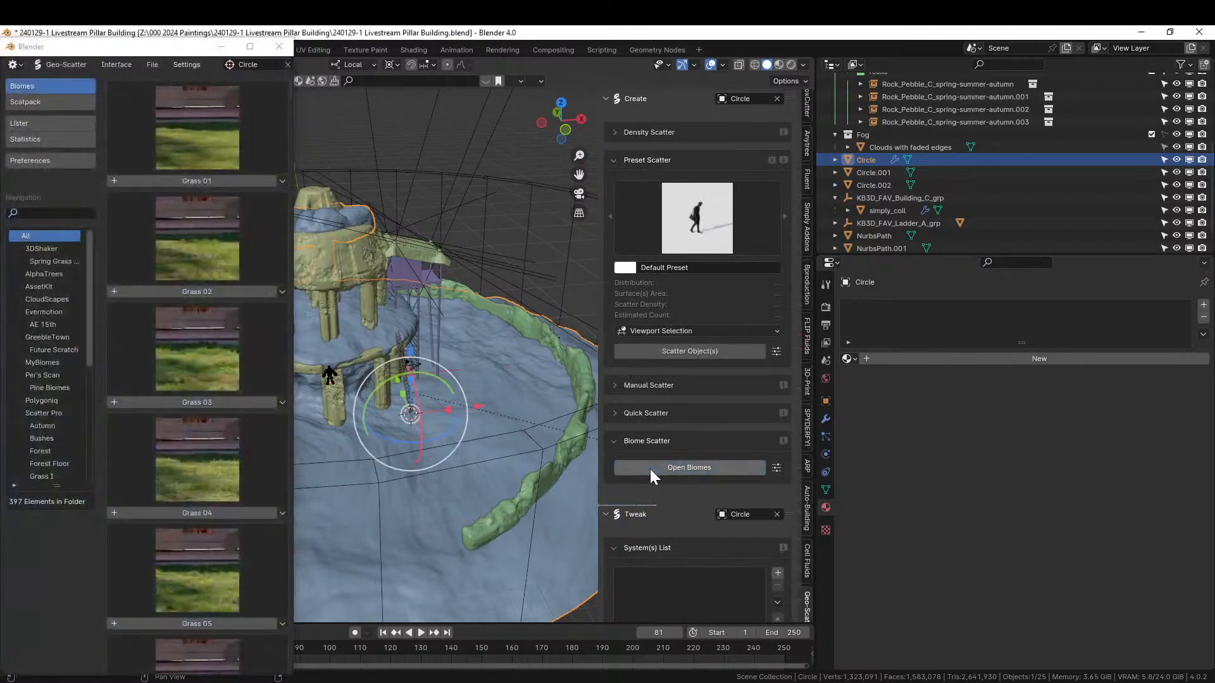
{"action": "left_click", "coordinate": [250, 46]}
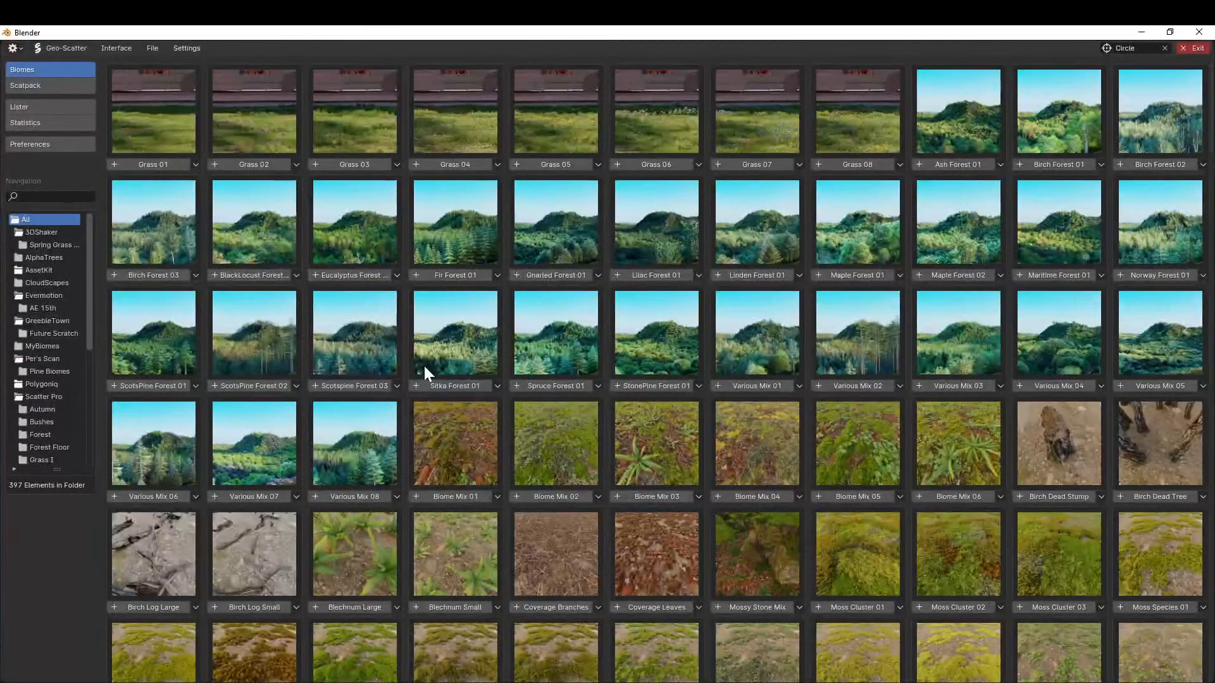
{"action": "scroll", "coordinate": [424, 366], "scroll_direction": "down", "scroll_amount": 5}
{"action": "scroll", "coordinate": [457, 385], "scroll_direction": "down", "scroll_amount": 13}
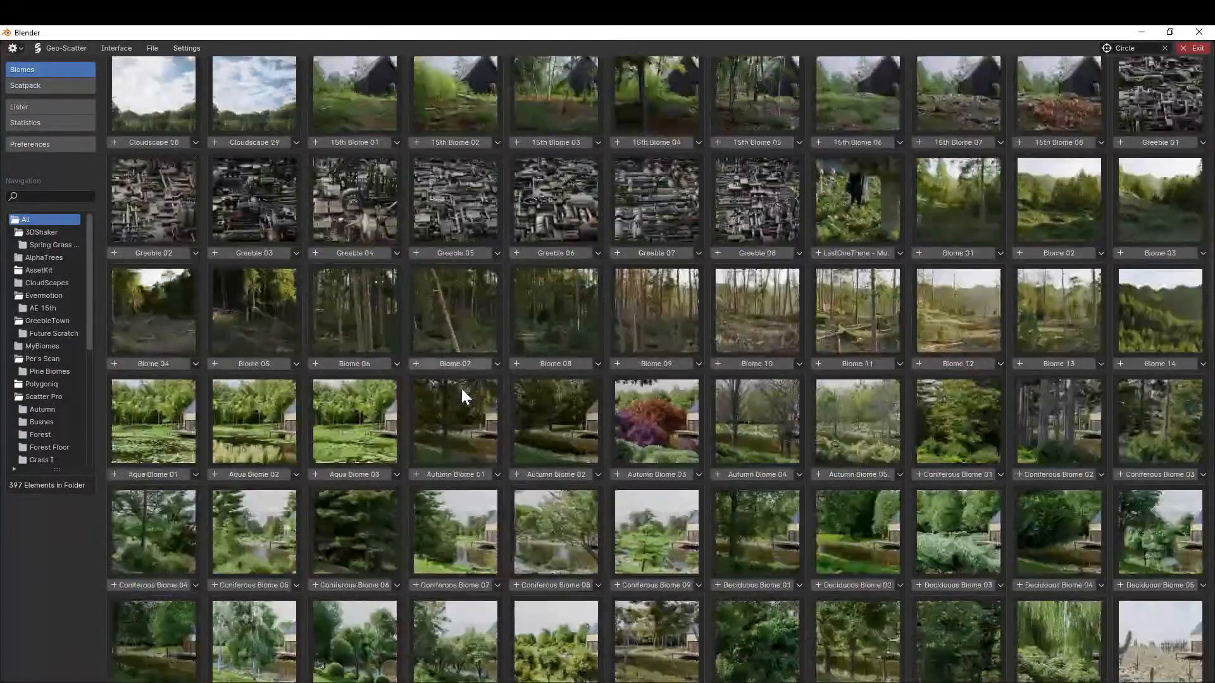
{"action": "scroll", "coordinate": [461, 386], "scroll_direction": "down", "scroll_amount": 5}
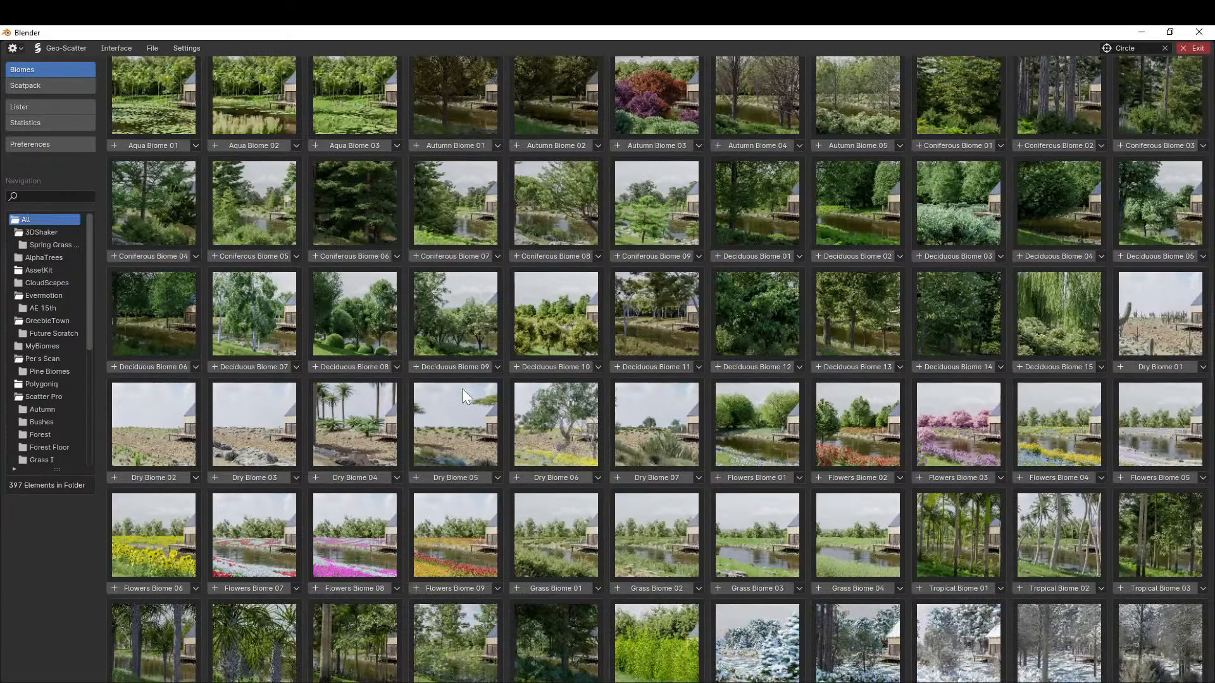
{"action": "scroll", "coordinate": [463, 389], "scroll_direction": "down", "scroll_amount": 1}
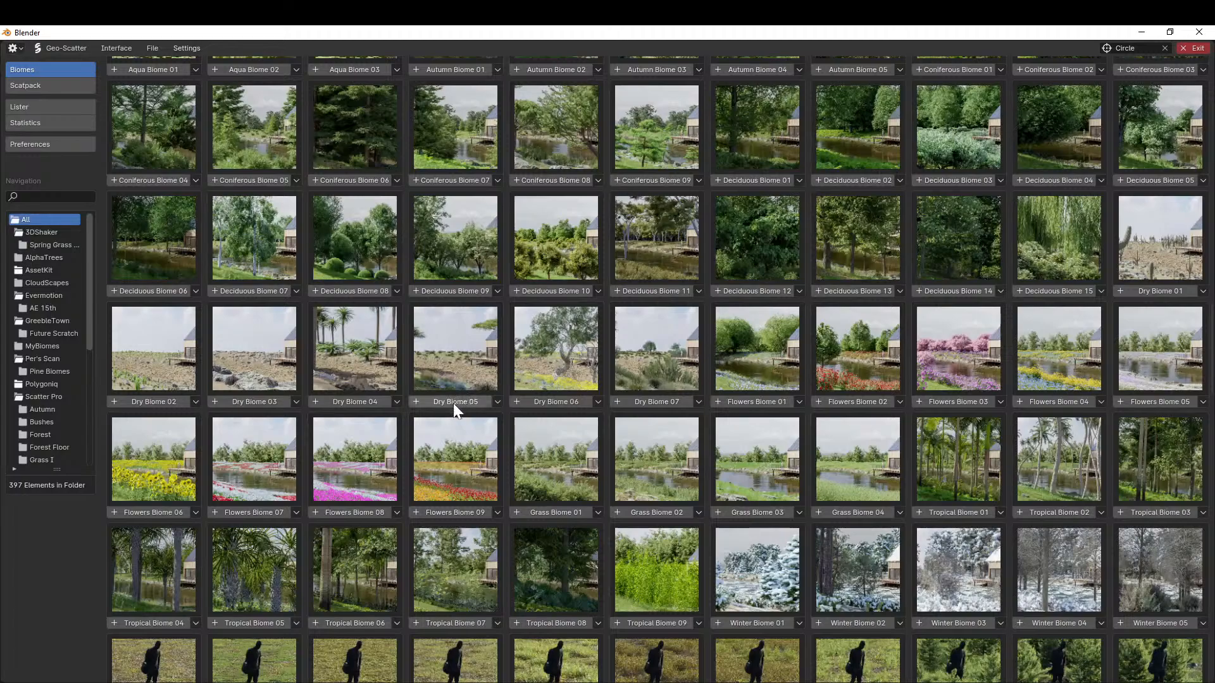
{"action": "mouse_move", "coordinate": [453, 404]}
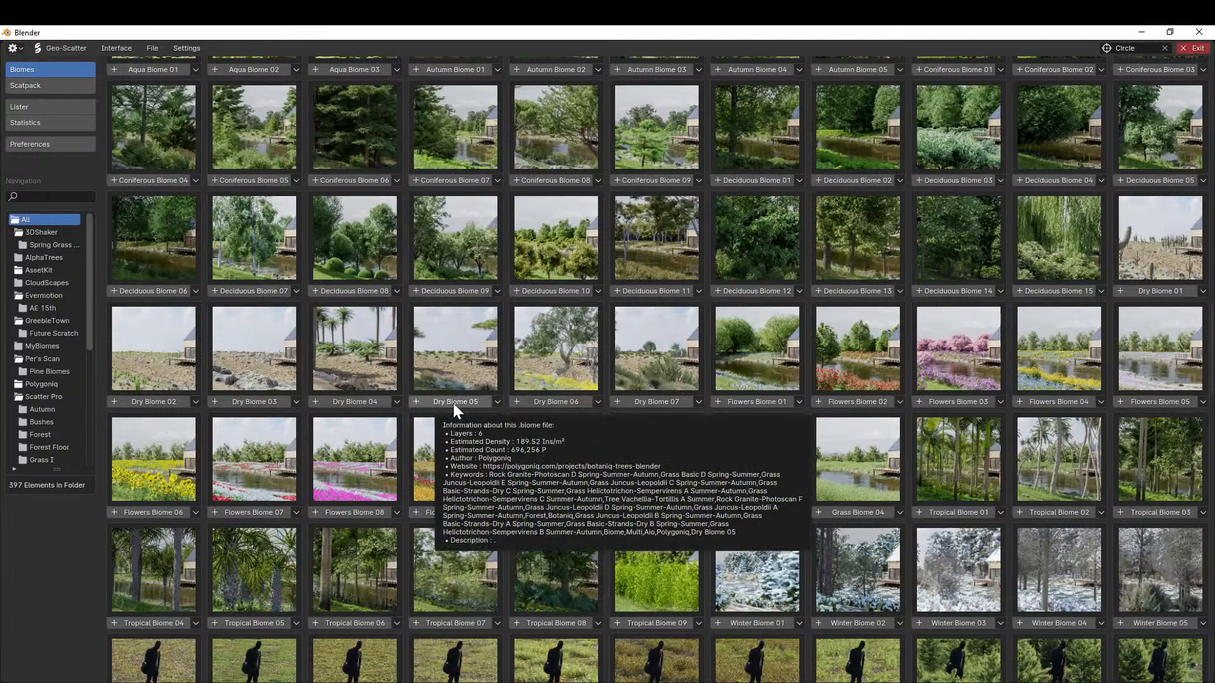
{"action": "left_click", "coordinate": [453, 404]}
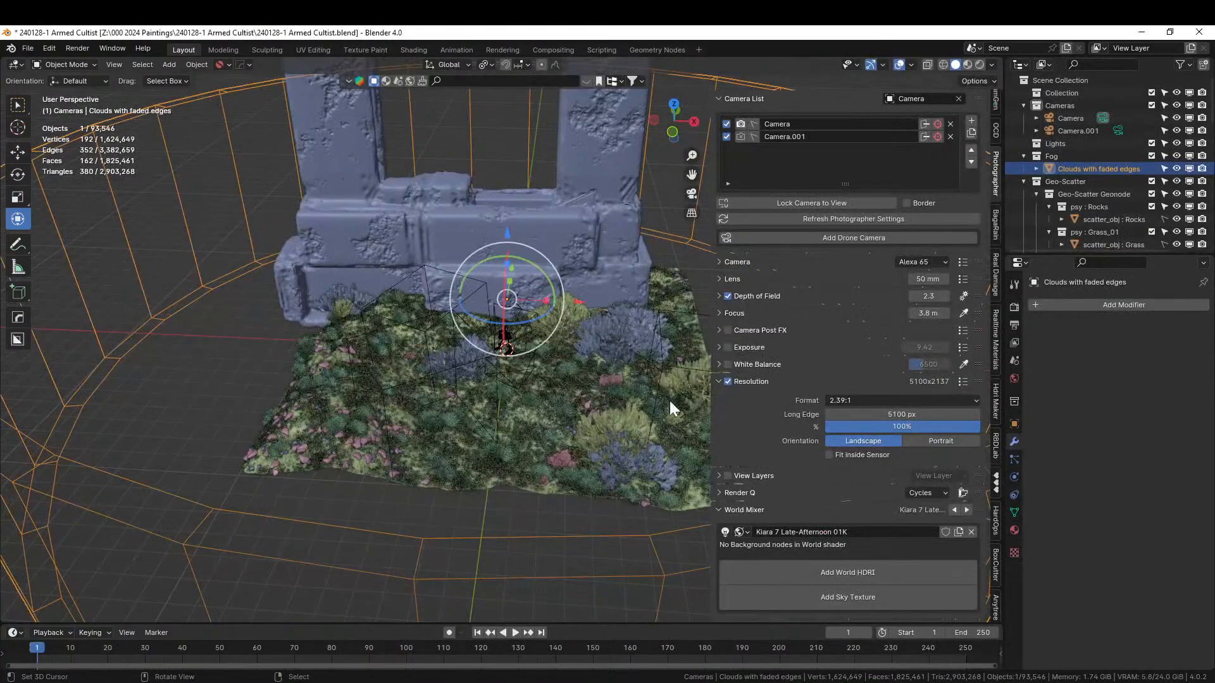
- Close the Armed Cultist file without saving its changes
{"action": "left_click", "coordinate": [1198, 33]}
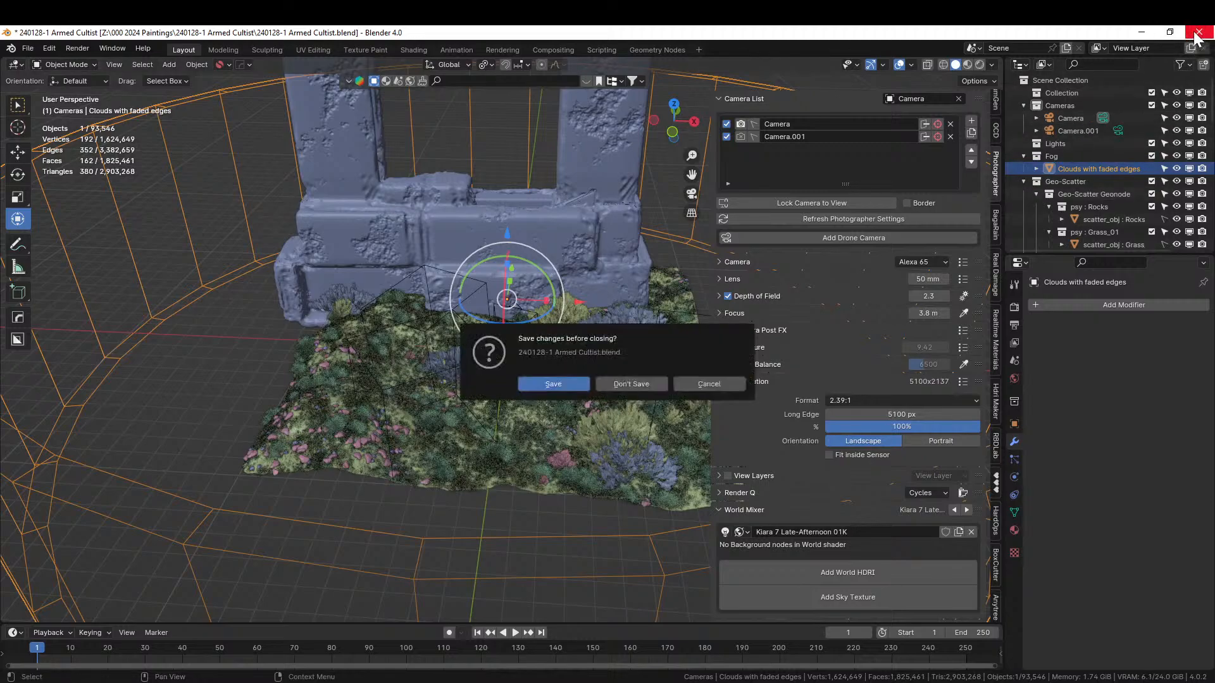
{"action": "left_click", "coordinate": [637, 386]}
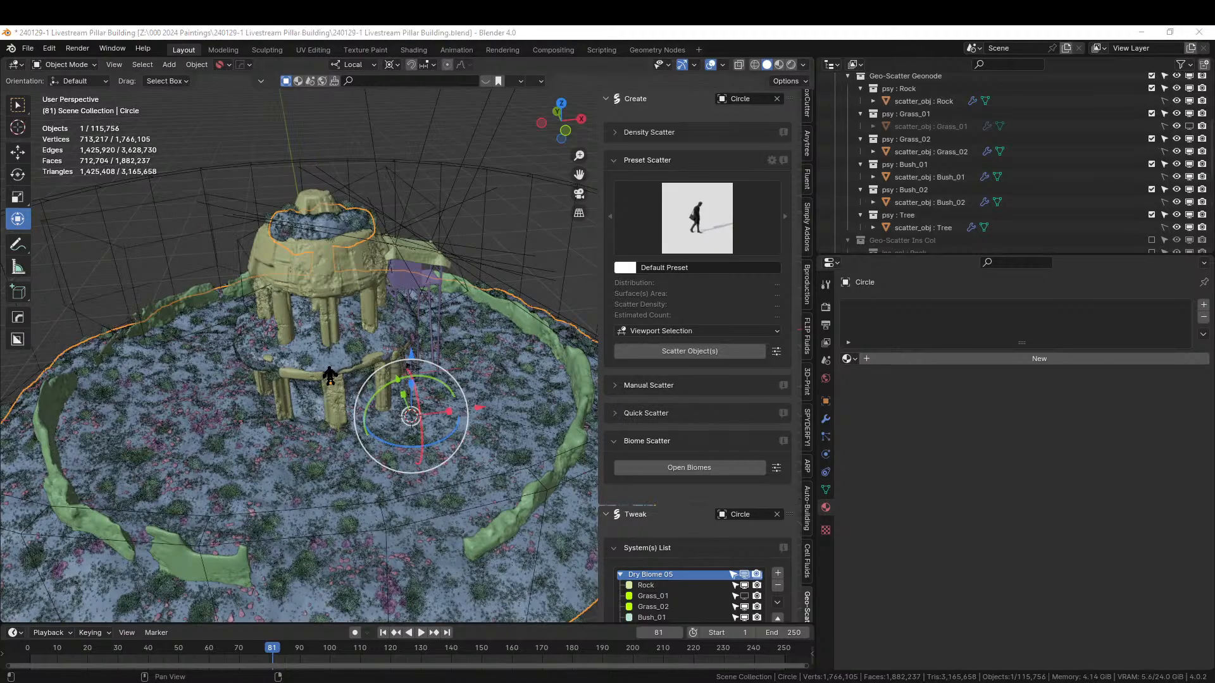
- Enable the Abiotic slope limit for the Bush_01 scatter layer and turn off its Absolute Slope option
{"action": "scroll", "coordinate": [337, 359], "scroll_direction": "up", "scroll_amount": 3}
{"action": "middle_click_drag", "start_coordinate": [336, 390], "coordinate": [392, 360]}
{"action": "scroll", "coordinate": [696, 506], "scroll_direction": "down", "scroll_amount": 3}
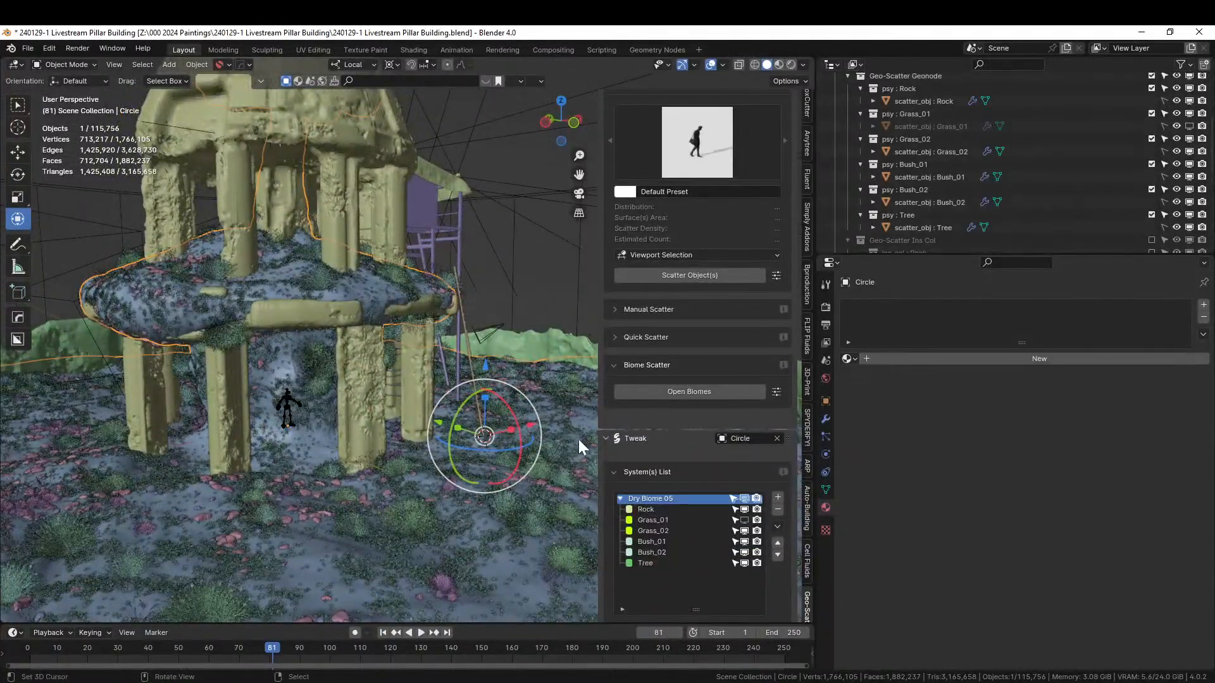
{"action": "left_click_drag", "start_coordinate": [583, 433], "coordinate": [515, 433]}
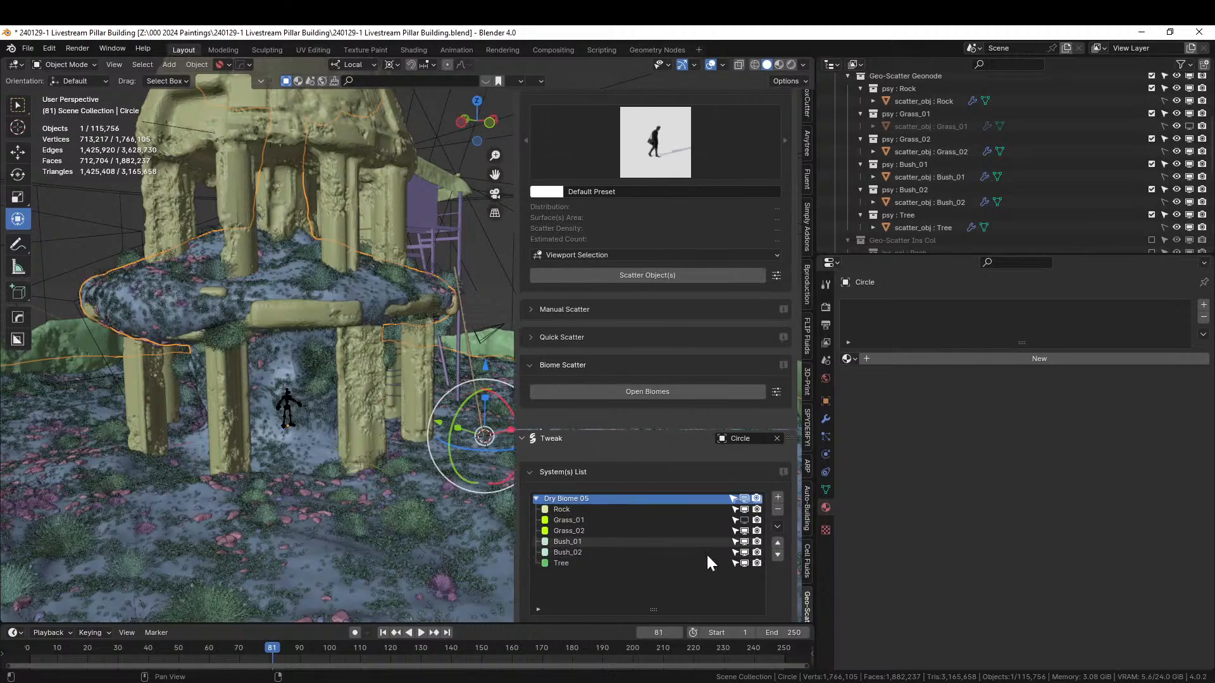
{"action": "left_click", "coordinate": [652, 545]}
{"action": "scroll", "coordinate": [658, 552], "scroll_direction": "down", "scroll_amount": 12}
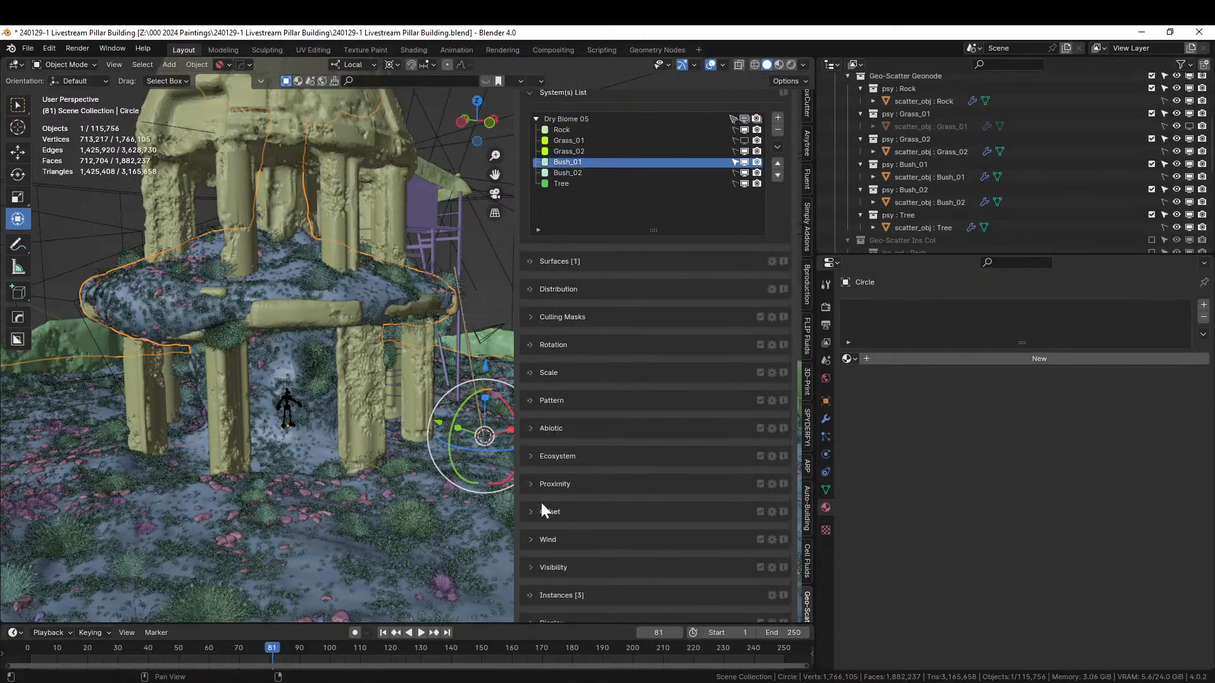
{"action": "left_click", "coordinate": [529, 429]}
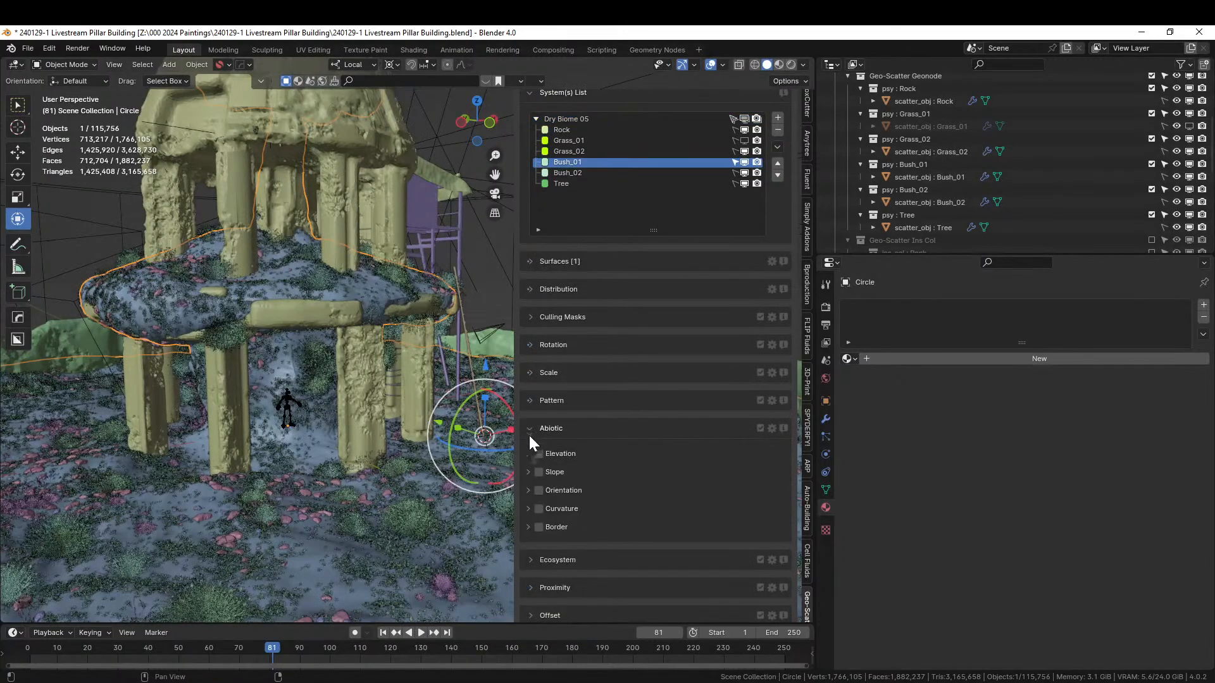
{"action": "left_click", "coordinate": [539, 472]}
{"action": "left_click", "coordinate": [527, 471]}
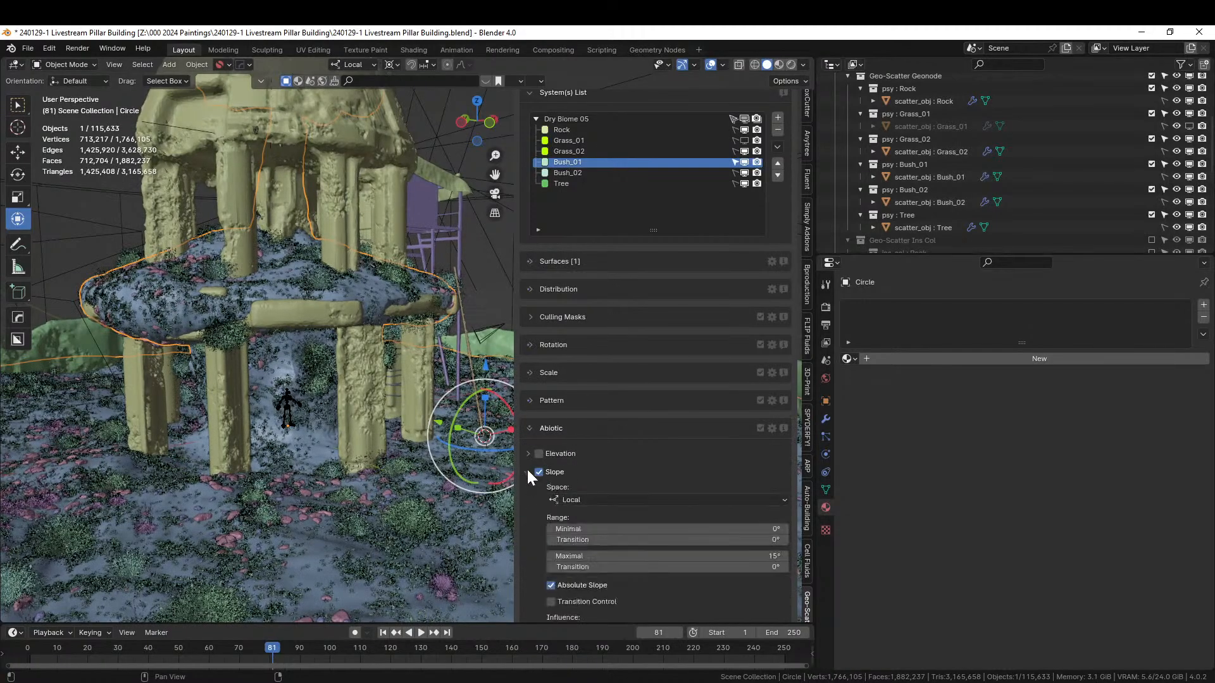
{"action": "left_click", "coordinate": [551, 585]}
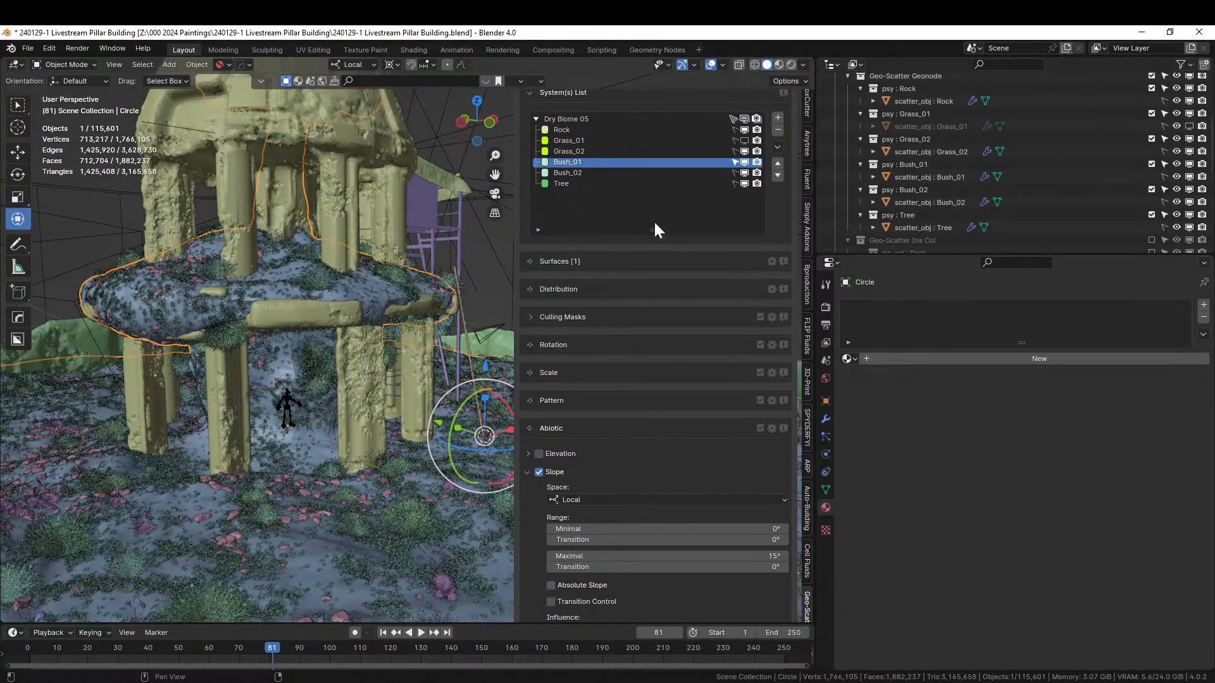
- Enable the slope limit for the Bush_02 layer and turn off Absolute Slope
{"action": "left_click", "coordinate": [567, 173]}
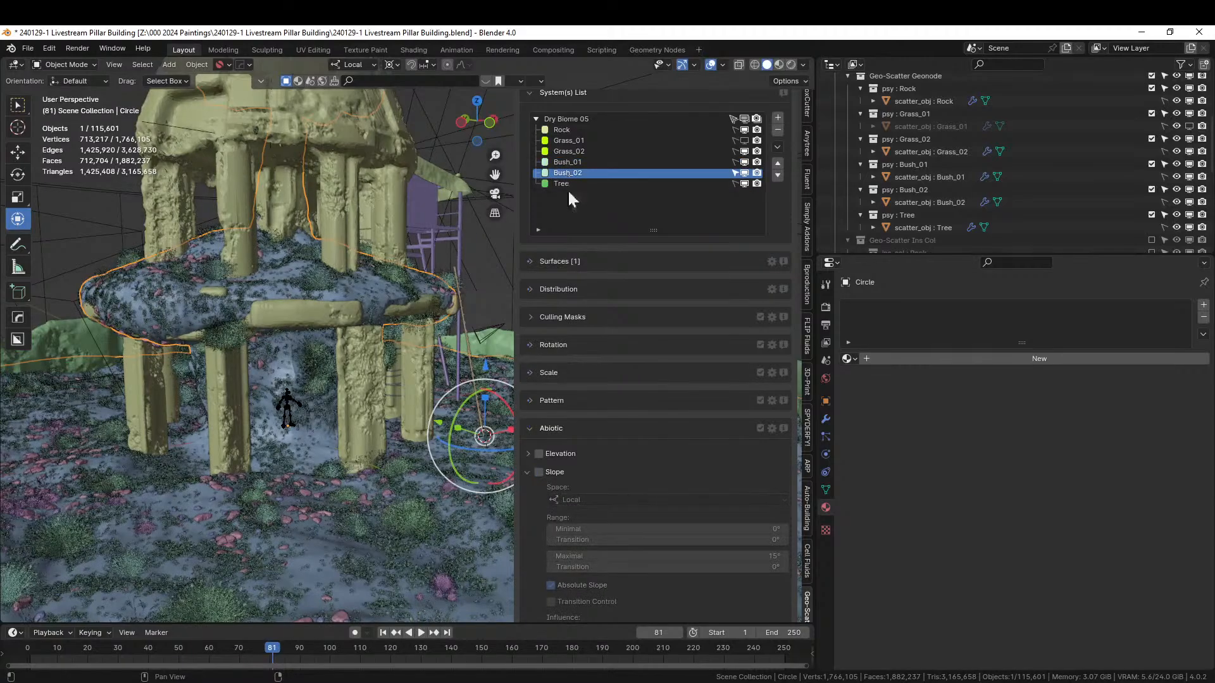
{"action": "left_click", "coordinate": [538, 471]}
{"action": "left_click", "coordinate": [551, 586]}
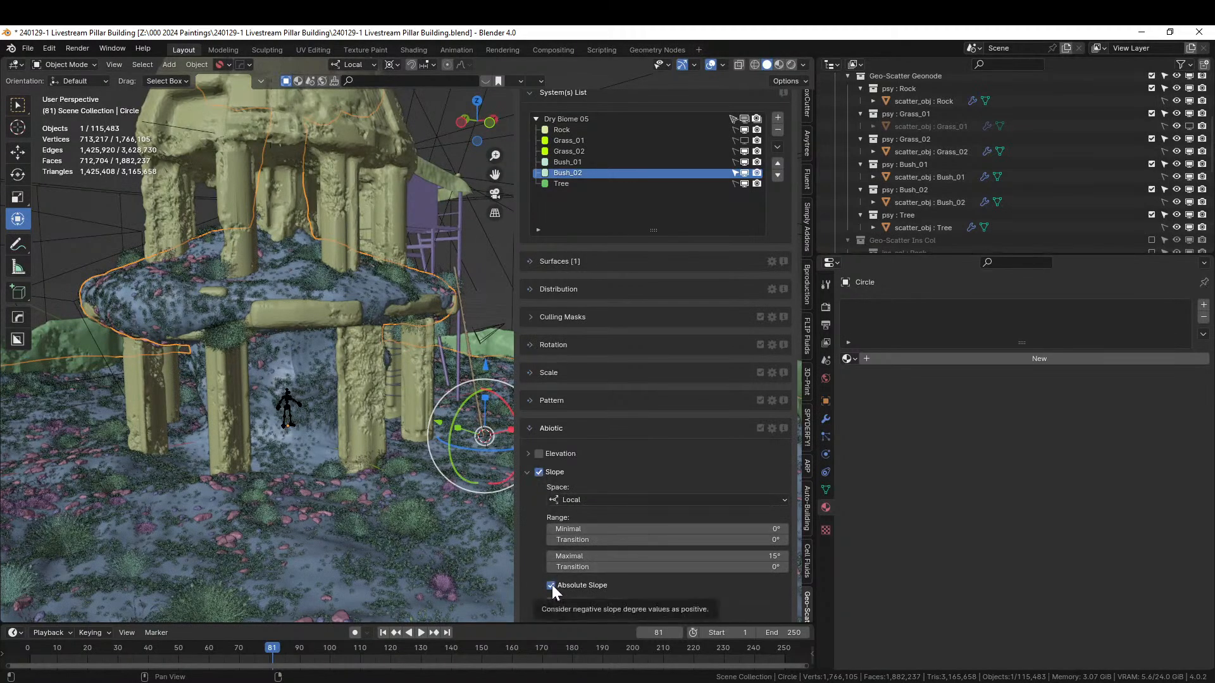
- Show the Tree layer's instances in the viewport as placeholders and inspect them around the terrain
{"action": "left_click", "coordinate": [566, 184]}
{"action": "scroll", "coordinate": [654, 535], "scroll_direction": "down", "scroll_amount": 8}
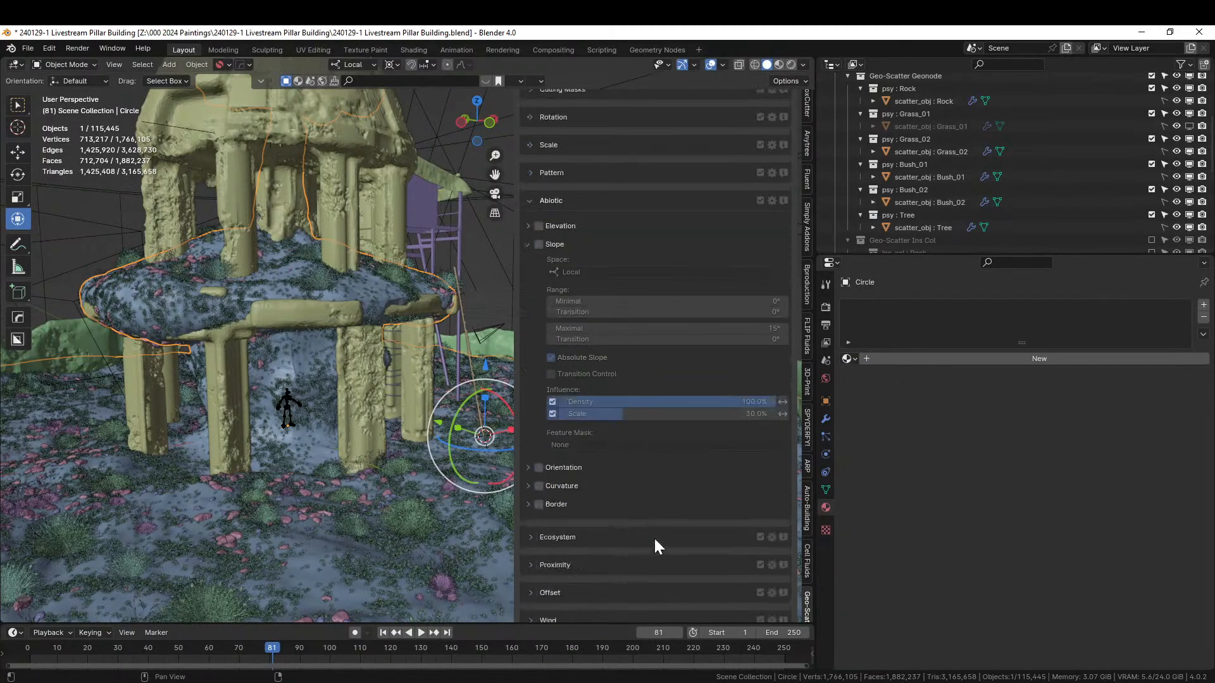
{"action": "scroll", "coordinate": [655, 543], "scroll_direction": "down", "scroll_amount": 5}
{"action": "left_click", "coordinate": [537, 578]}
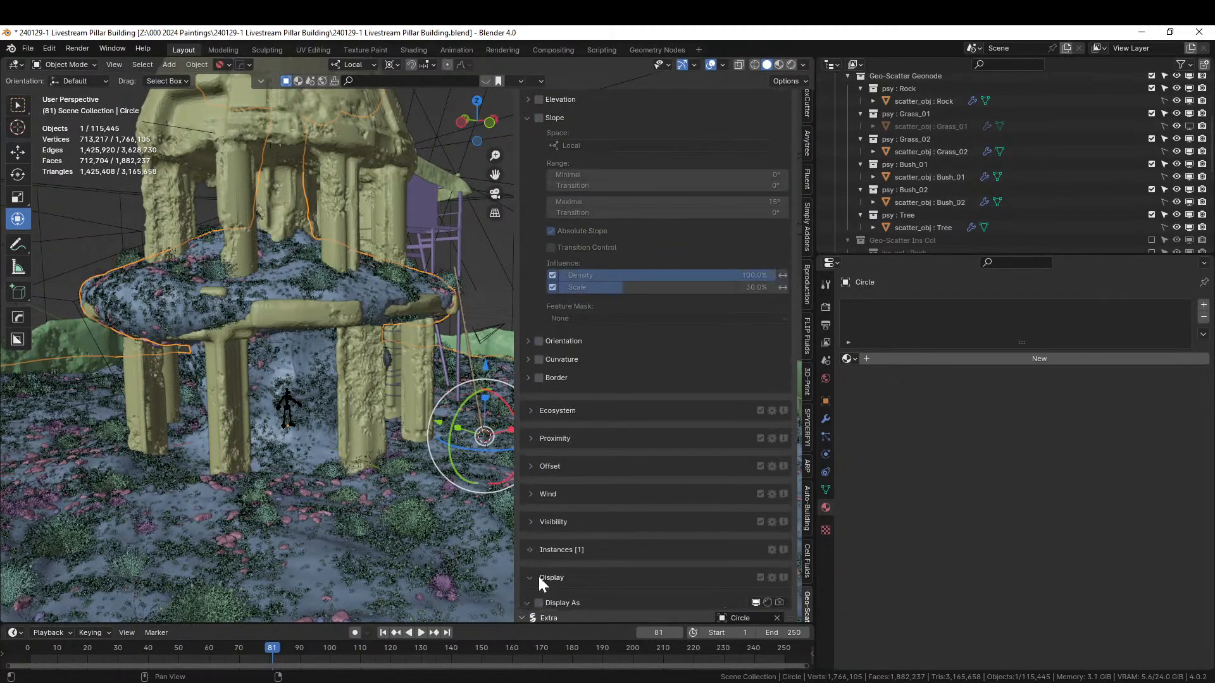
{"action": "scroll", "coordinate": [579, 574], "scroll_direction": "down", "scroll_amount": 3}
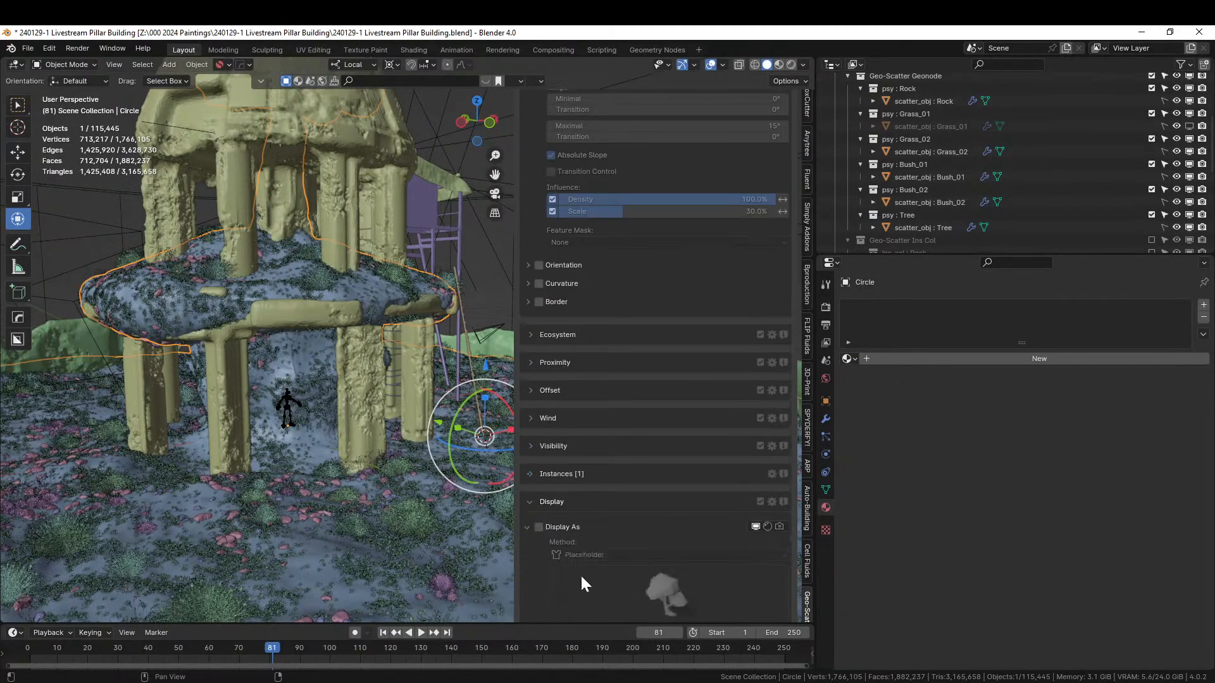
{"action": "left_click", "coordinate": [540, 527]}
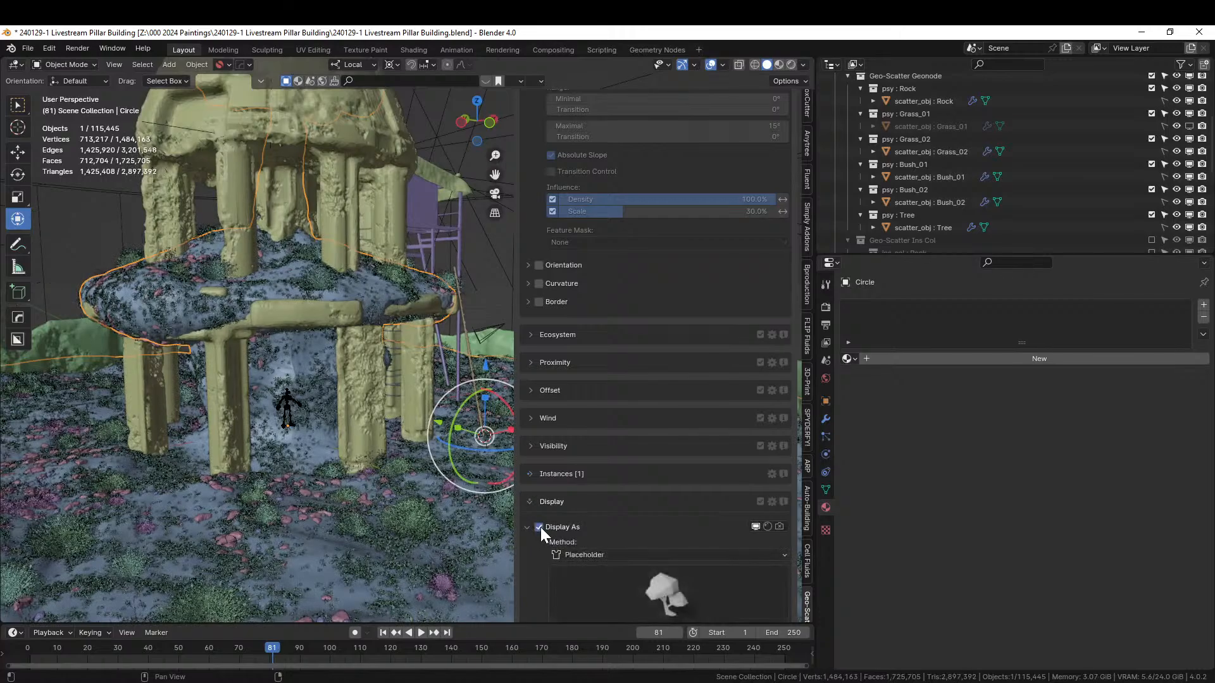
{"action": "scroll", "coordinate": [337, 405], "scroll_direction": "down", "scroll_amount": 4}
{"action": "middle_click_drag", "start_coordinate": [337, 405], "coordinate": [229, 409]}
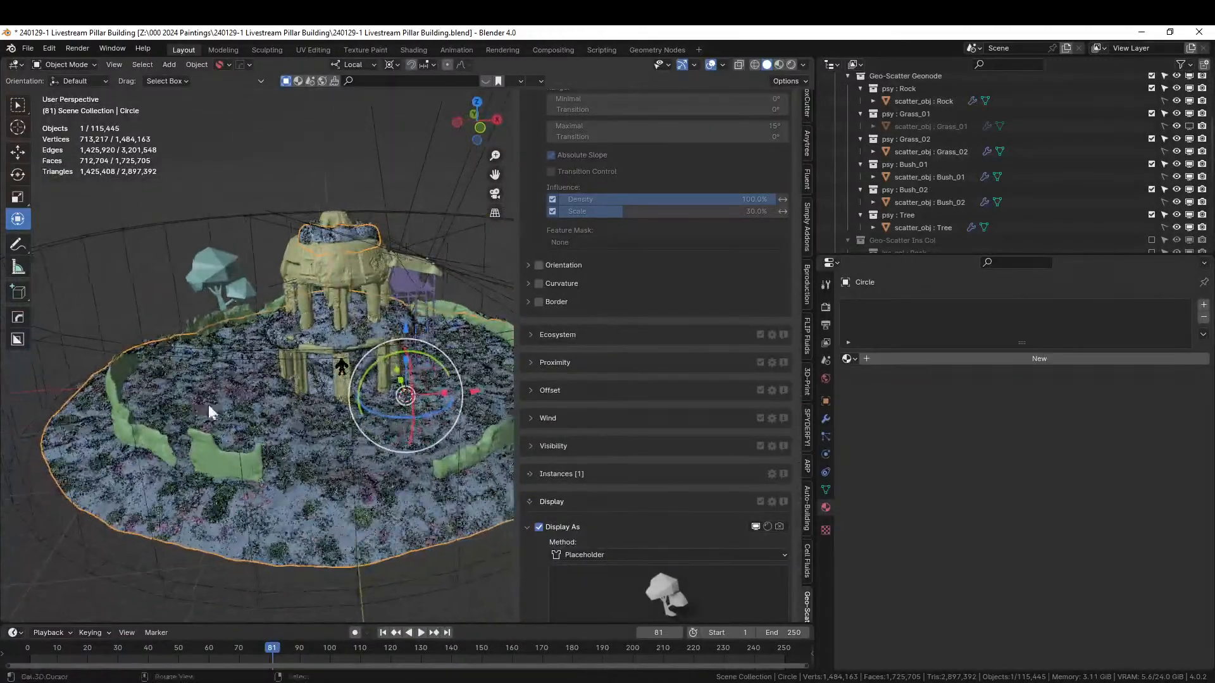
{"action": "scroll", "coordinate": [229, 321], "scroll_direction": "up", "scroll_amount": 7}
{"action": "middle_click_drag", "start_coordinate": [235, 340], "coordinate": [380, 357]}
- Enable the slope limit for the Rock layer and turn off Absolute Slope
{"action": "scroll", "coordinate": [658, 345], "scroll_direction": "up", "scroll_amount": 15}
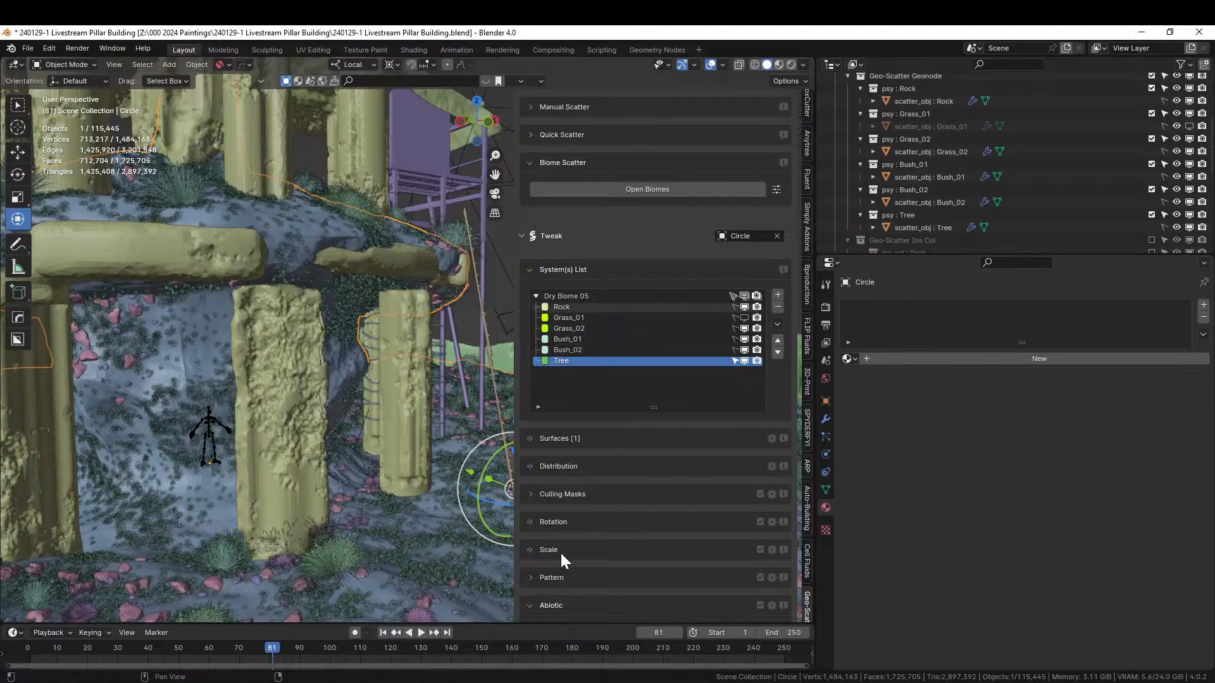
{"action": "scroll", "coordinate": [583, 551], "scroll_direction": "down", "scroll_amount": 3}
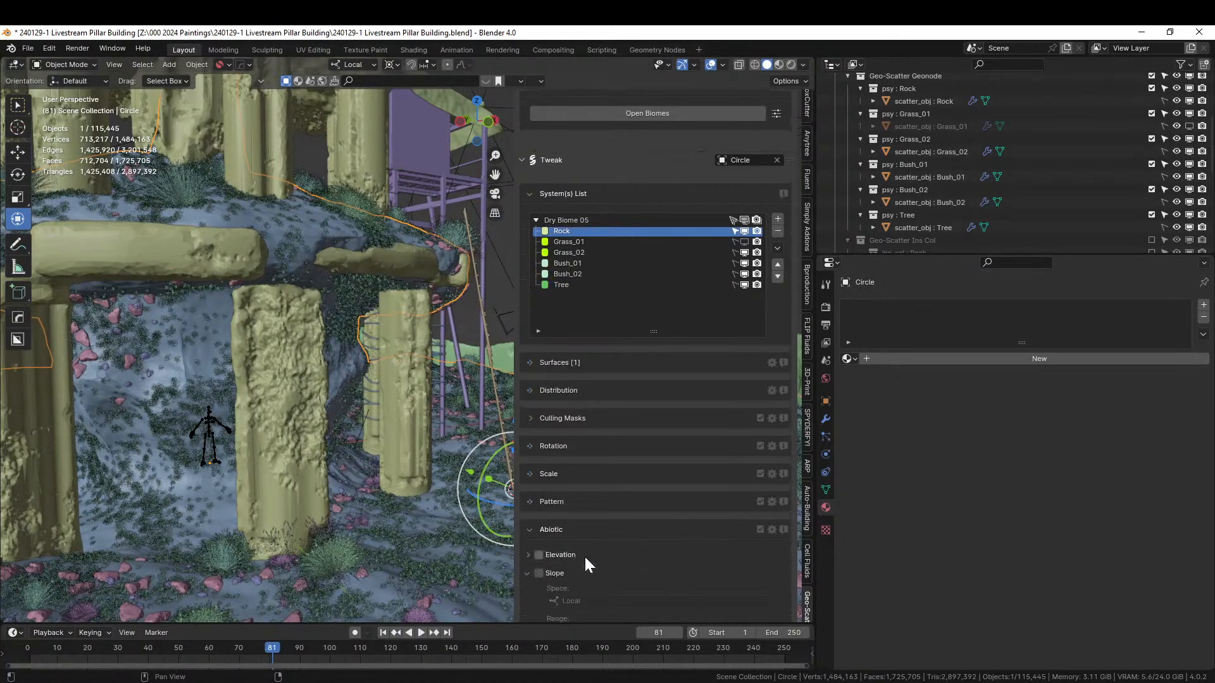
{"action": "left_click", "coordinate": [546, 575]}
{"action": "scroll", "coordinate": [682, 571], "scroll_direction": "down", "scroll_amount": 4}
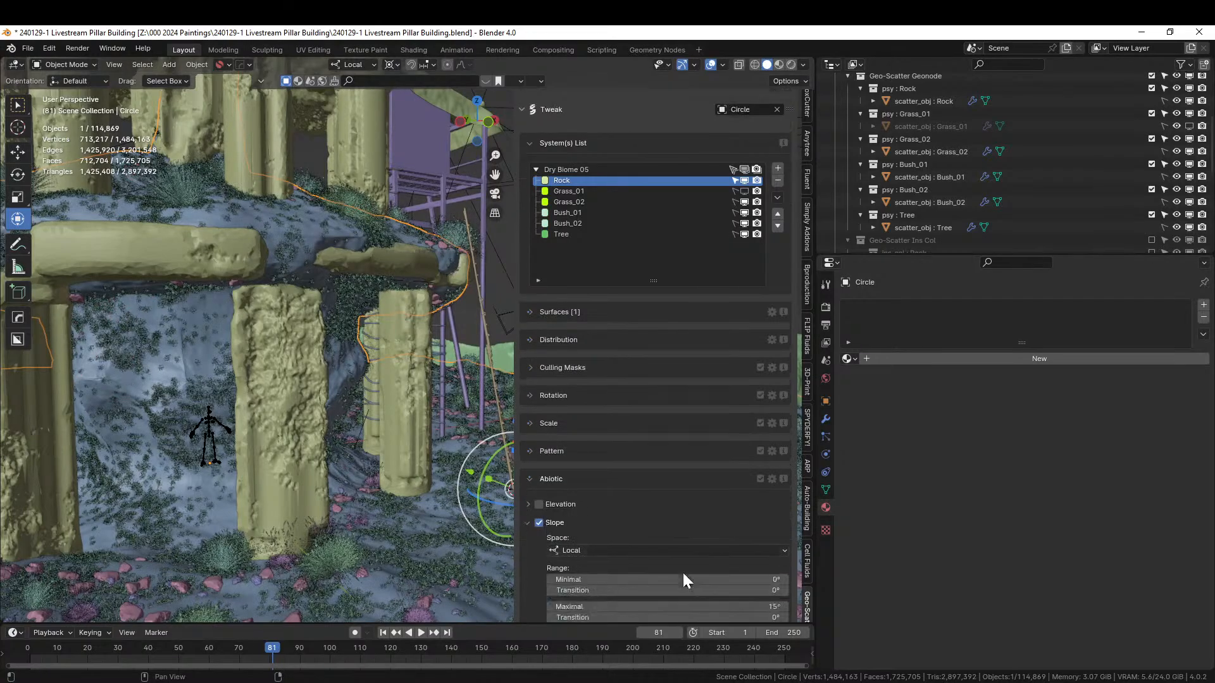
{"action": "scroll", "coordinate": [682, 570], "scroll_direction": "down", "scroll_amount": 3}
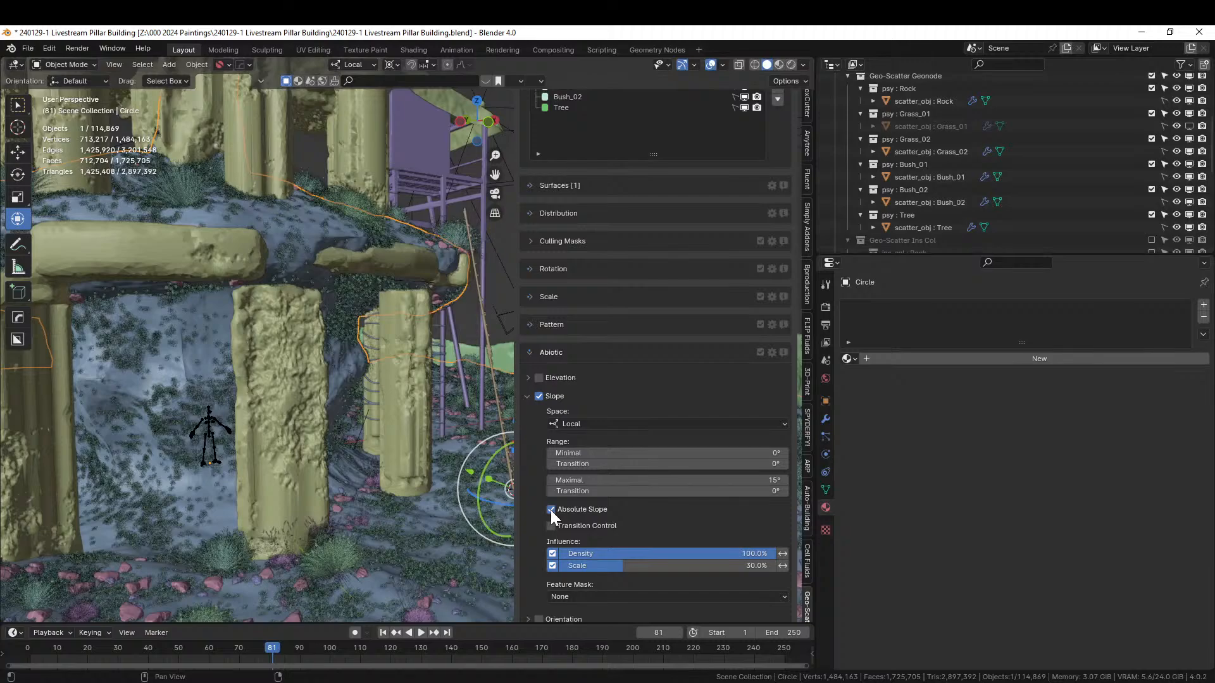
{"action": "left_click", "coordinate": [550, 510]}
{"action": "scroll", "coordinate": [604, 370], "scroll_direction": "up", "scroll_amount": 4}
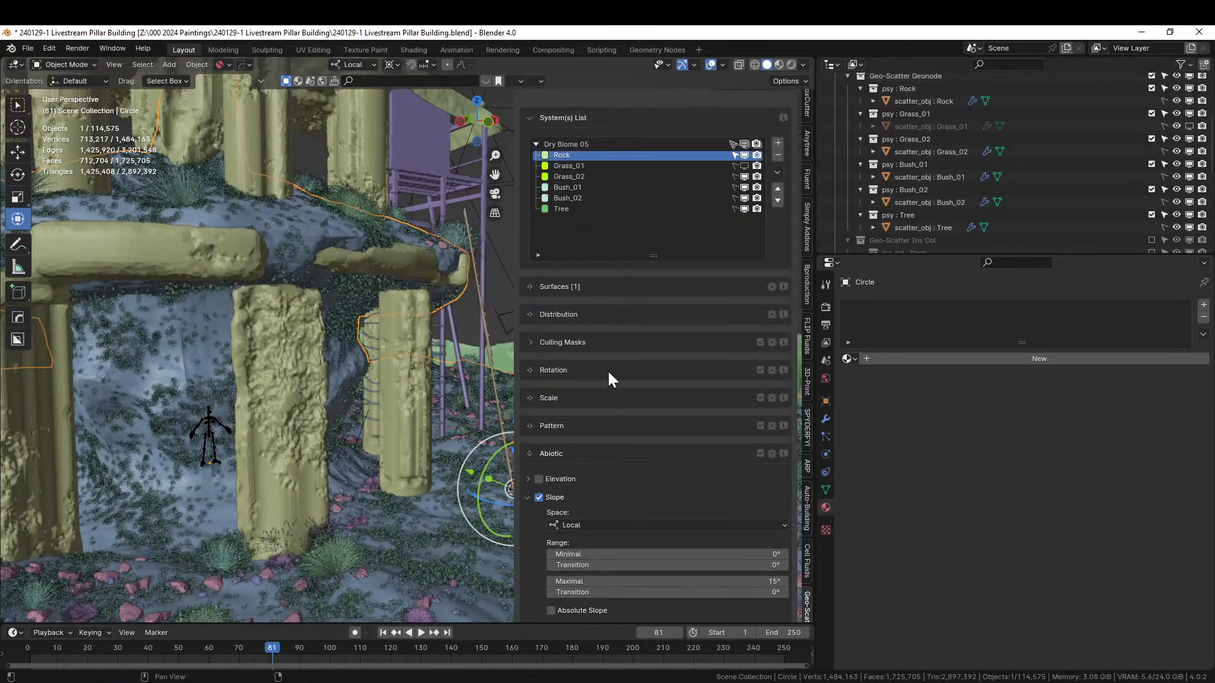
- Enable the Abiotic slope limit for the Grass_01 scatter layer and turn off its Absolute Slope option
{"action": "left_click", "coordinate": [584, 164]}
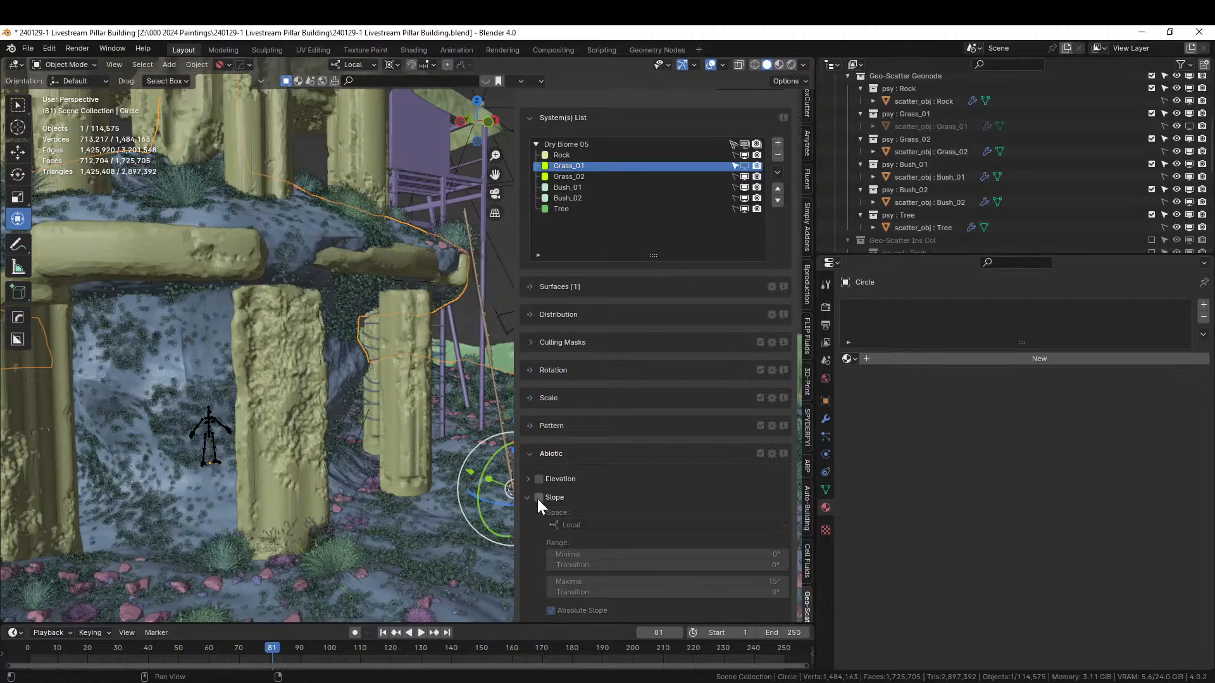
{"action": "left_click", "coordinate": [617, 500]}
{"action": "scroll", "coordinate": [666, 503], "scroll_direction": "down", "scroll_amount": 2}
{"action": "scroll", "coordinate": [666, 506], "scroll_direction": "down", "scroll_amount": 2}
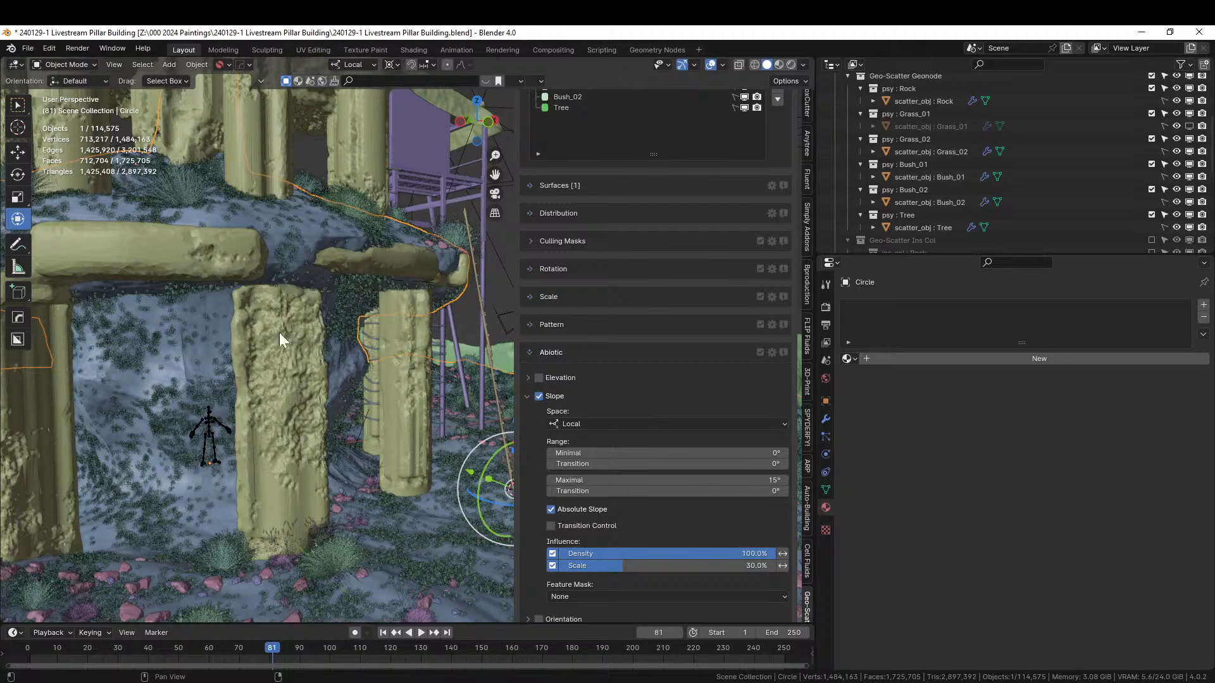
{"action": "middle_click_drag", "start_coordinate": [311, 384], "coordinate": [258, 488]}
{"action": "scroll", "coordinate": [652, 204], "scroll_direction": "up", "scroll_amount": 5}
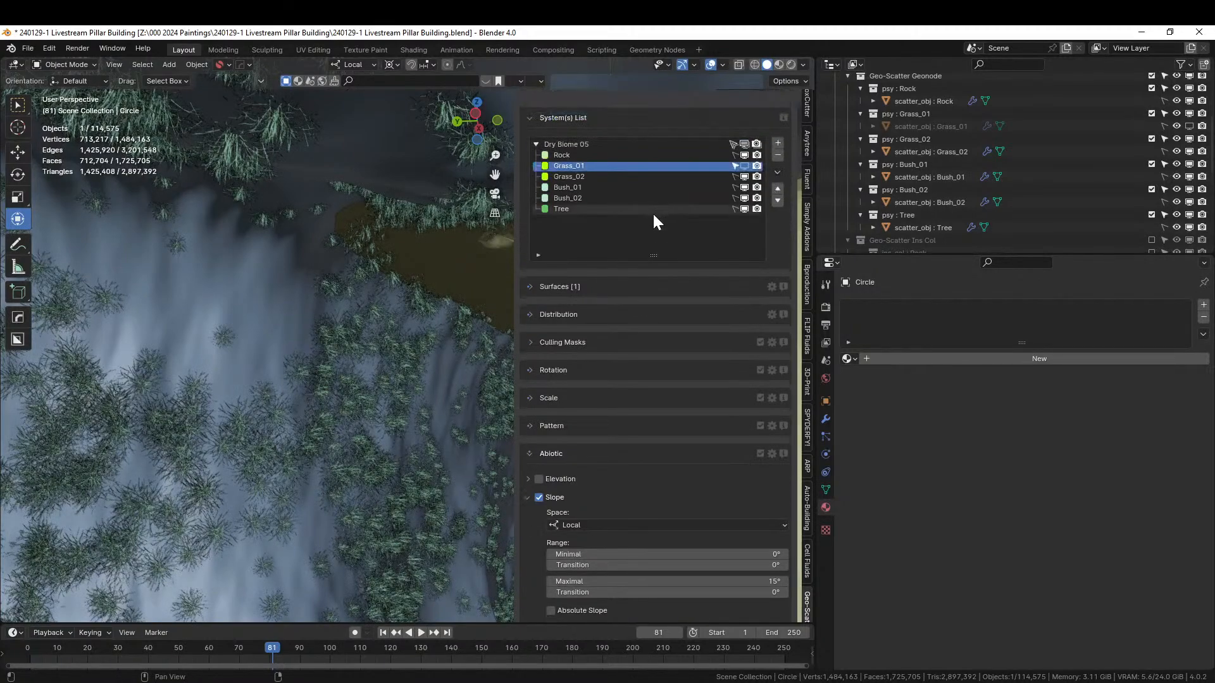
- Enable the slope limit for the Grass_02 layer and turn off Absolute Slope
{"action": "left_click", "coordinate": [586, 177]}
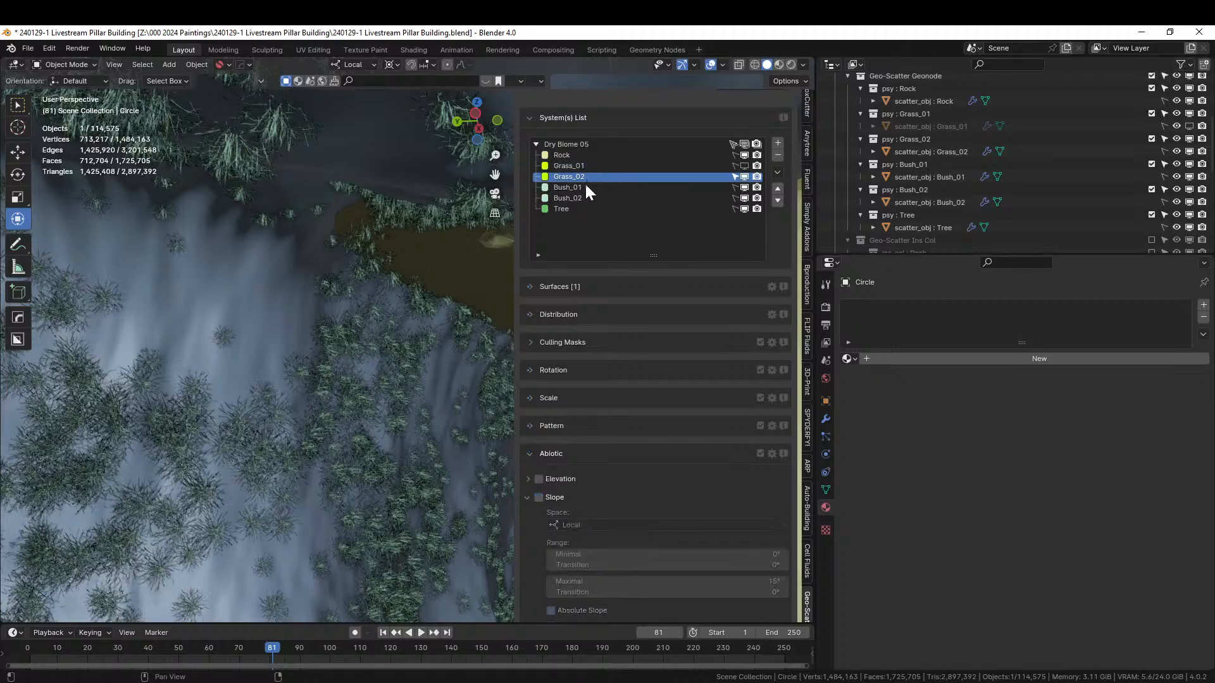
{"action": "left_click", "coordinate": [539, 497]}
{"action": "scroll", "coordinate": [660, 491], "scroll_direction": "down", "scroll_amount": 2}
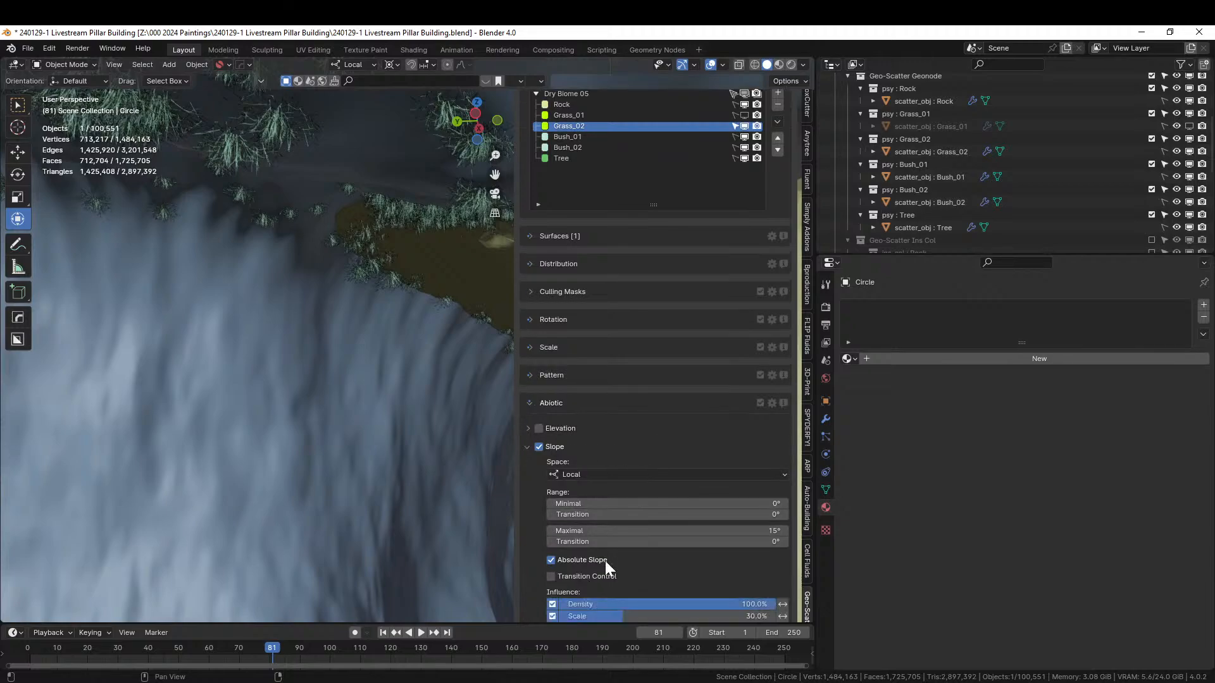
{"action": "left_click", "coordinate": [550, 560]}
- Check the slope-limited scatter around the pillar building and save the file
{"action": "middle_click_drag", "start_coordinate": [380, 295], "coordinate": [282, 186]}
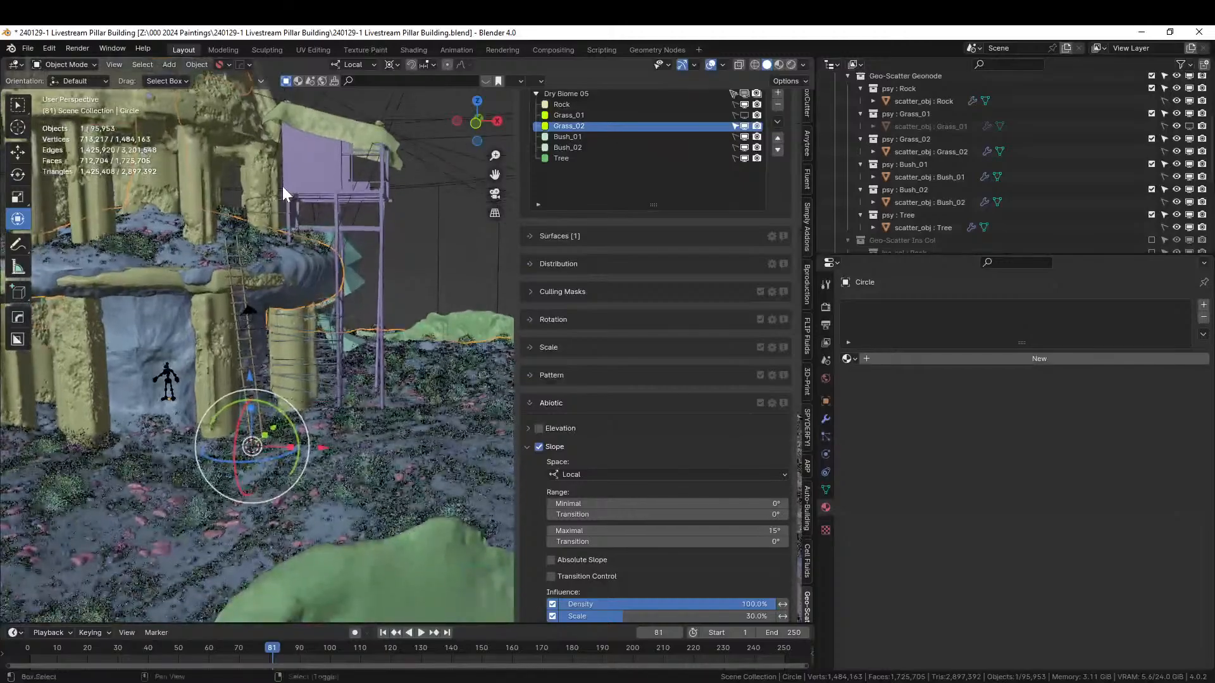
{"action": "middle_click_drag", "start_coordinate": [253, 301], "coordinate": [419, 277]}
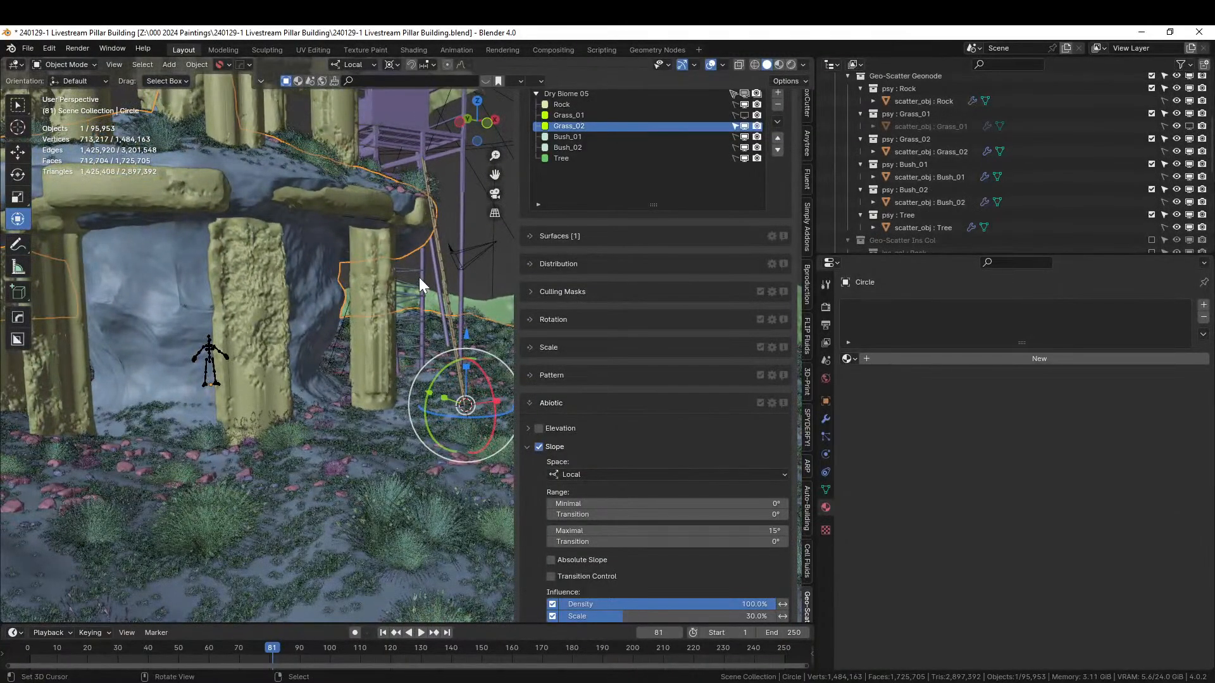
{"action": "key", "text": "ctrl"}
{"action": "key", "text": "ctrl+s"}
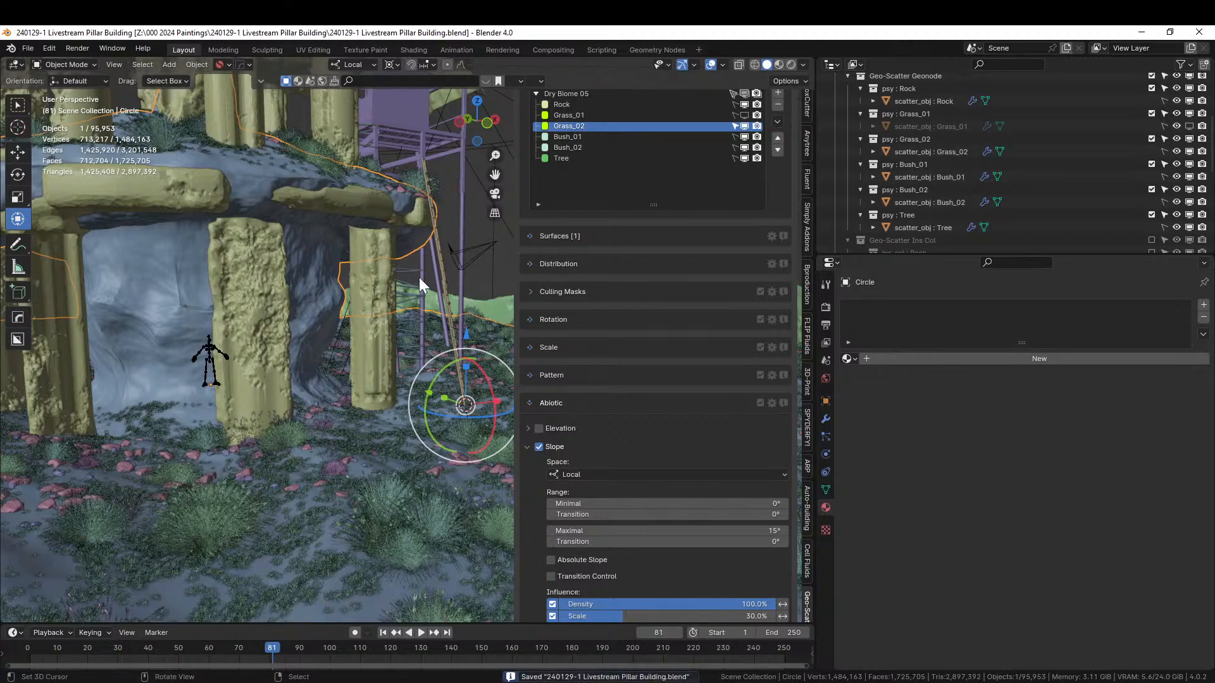
- Delete the HumGen collection together with its whole hierarchy
{"action": "middle_click_drag", "start_coordinate": [251, 344], "coordinate": [120, 374]}
{"action": "scroll", "coordinate": [267, 385], "scroll_direction": "down", "scroll_amount": 3}
{"action": "scroll", "coordinate": [171, 347], "scroll_direction": "up", "scroll_amount": 3}
{"action": "scroll", "coordinate": [193, 319], "scroll_direction": "up", "scroll_amount": 1}
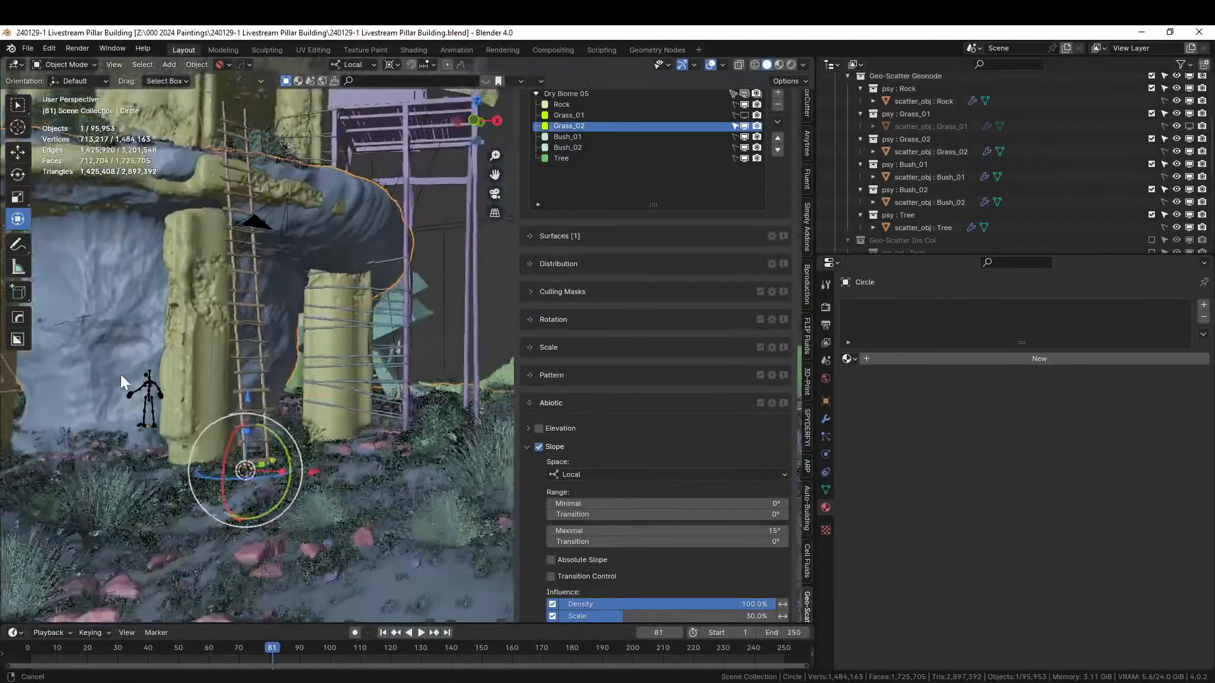
{"action": "left_click", "coordinate": [848, 76]}
{"action": "scroll", "coordinate": [914, 118], "scroll_direction": "up", "scroll_amount": 3}
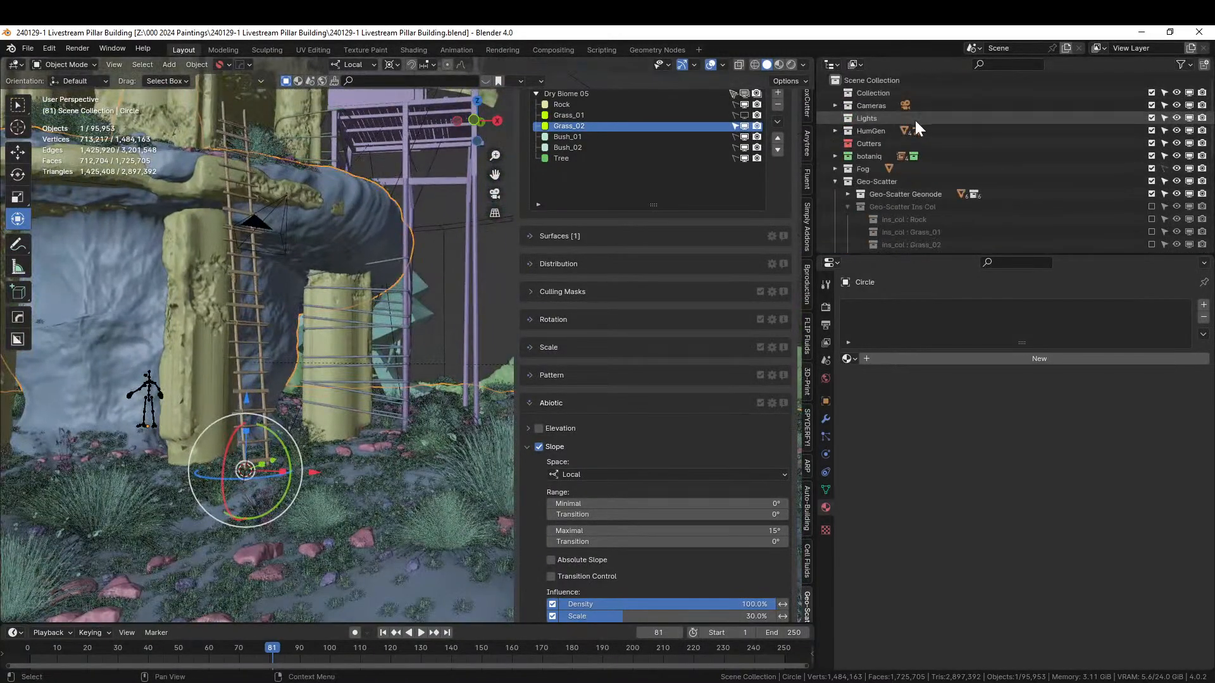
{"action": "right_click", "coordinate": [879, 127]}
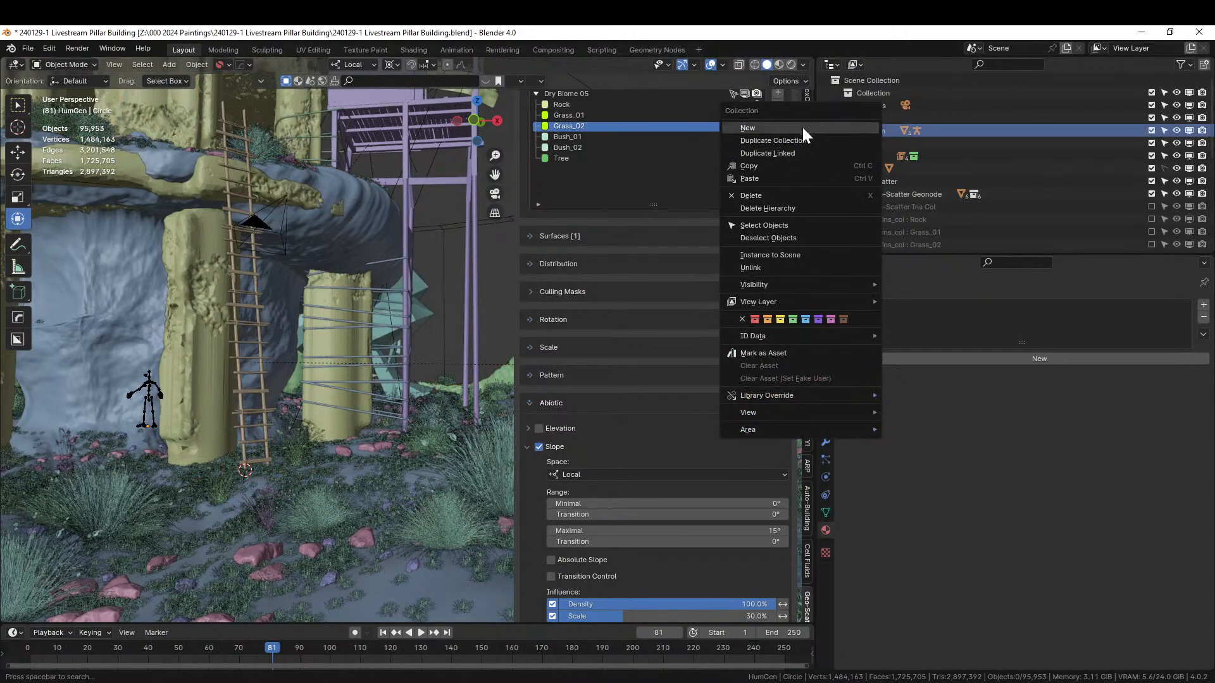
{"action": "left_click", "coordinate": [779, 209]}
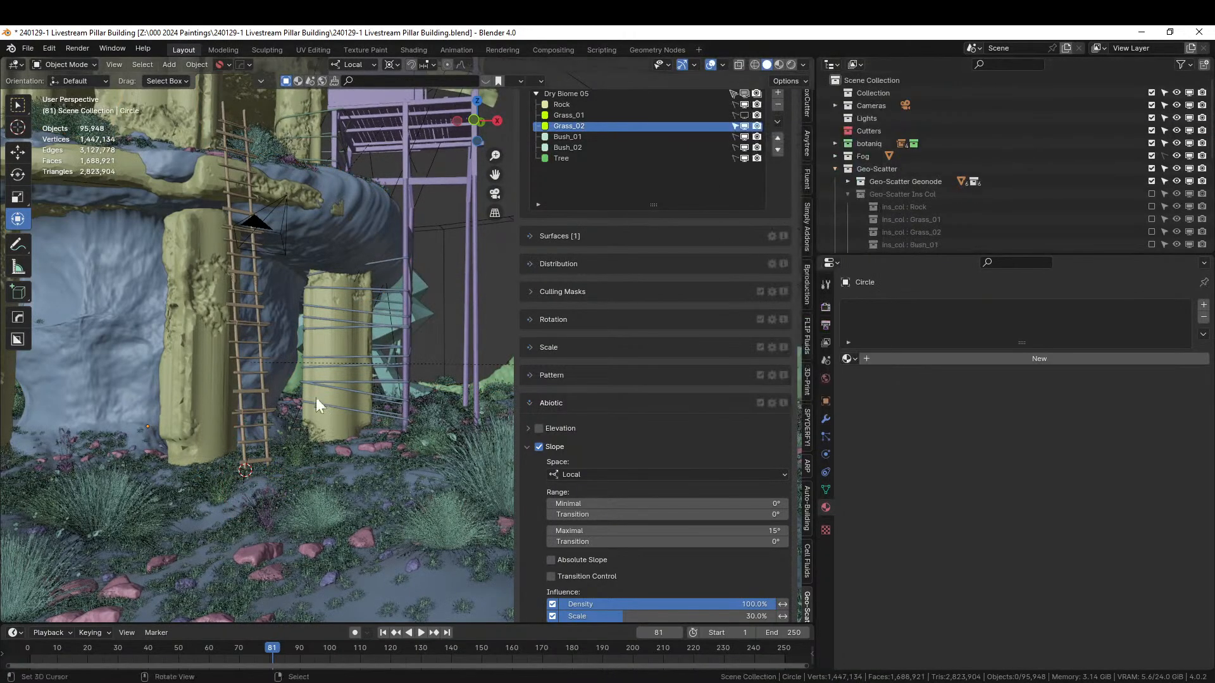
- Widen the viewport and apply Photographer's arri alexa 65 camera preset and cooke 50mm anamorphic lens preset
{"action": "middle_click_drag", "start_coordinate": [306, 397], "coordinate": [338, 393]}
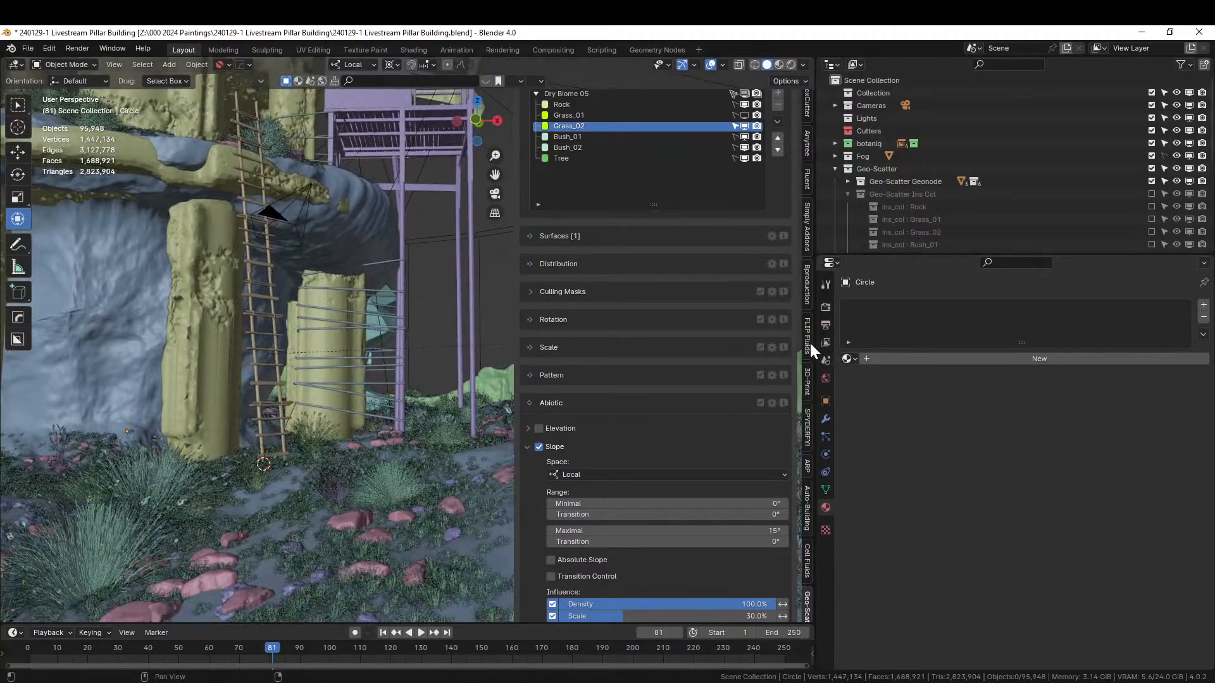
{"action": "left_click_drag", "start_coordinate": [817, 344], "coordinate": [1055, 345]}
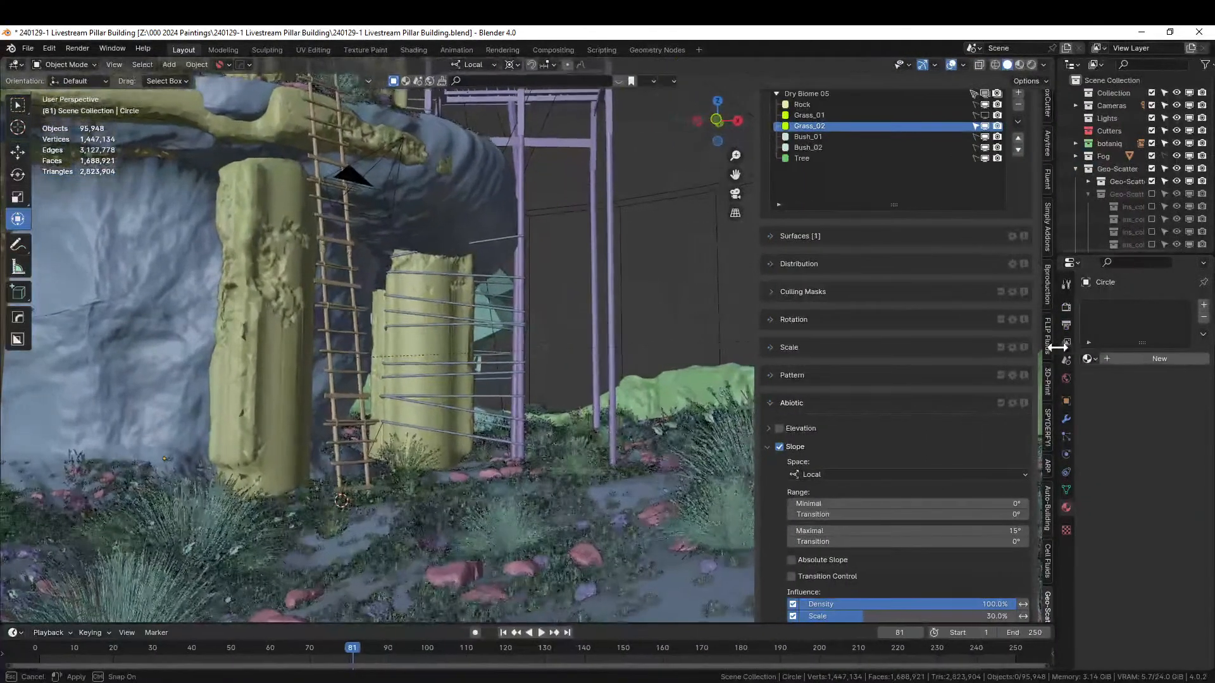
{"action": "scroll", "coordinate": [1044, 246], "scroll_direction": "up", "scroll_amount": 10}
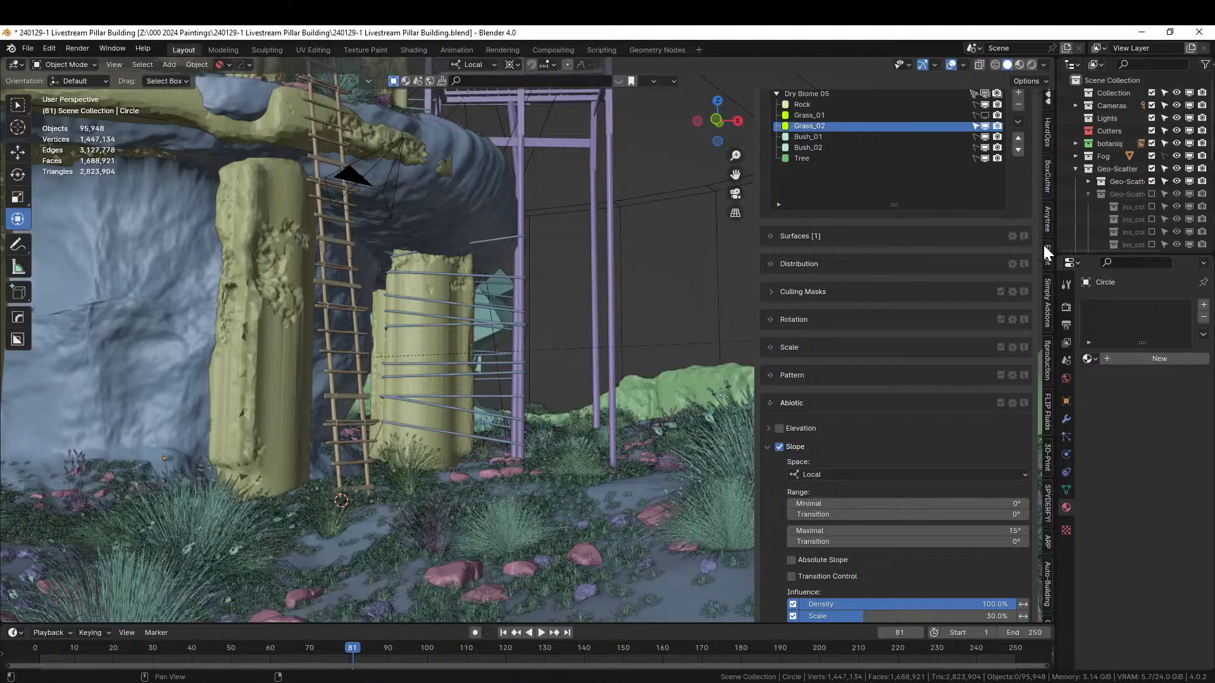
{"action": "scroll", "coordinate": [1043, 243], "scroll_direction": "up", "scroll_amount": 5}
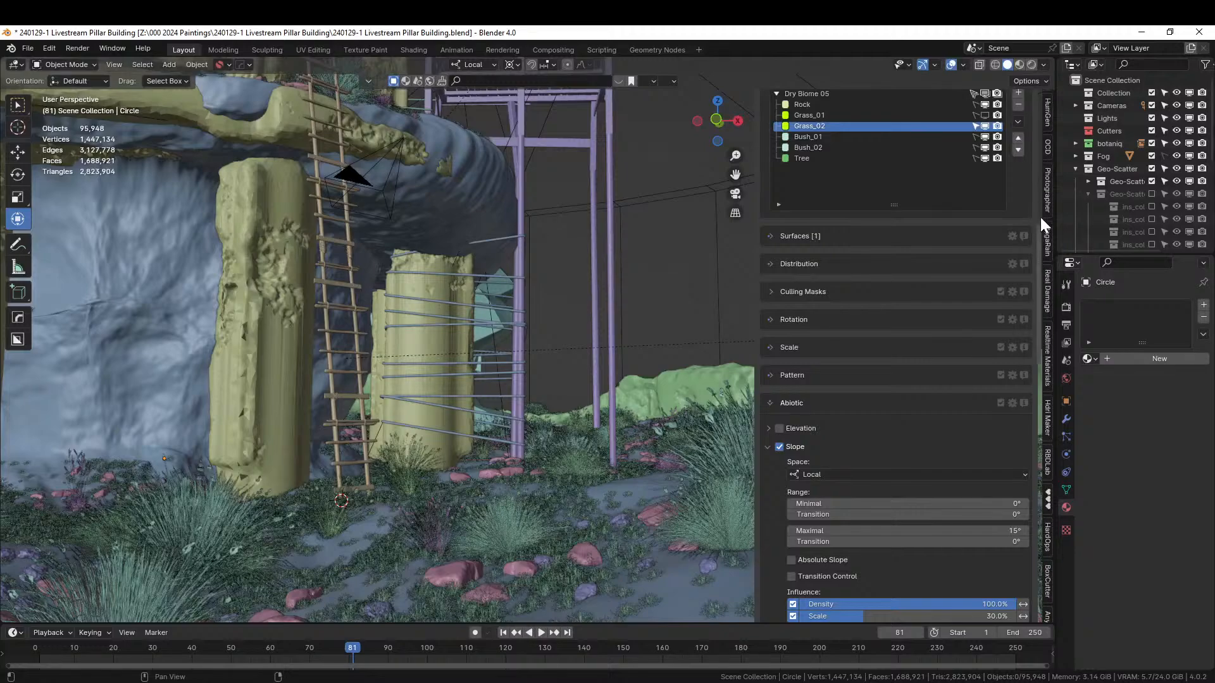
{"action": "left_click", "coordinate": [1048, 188]}
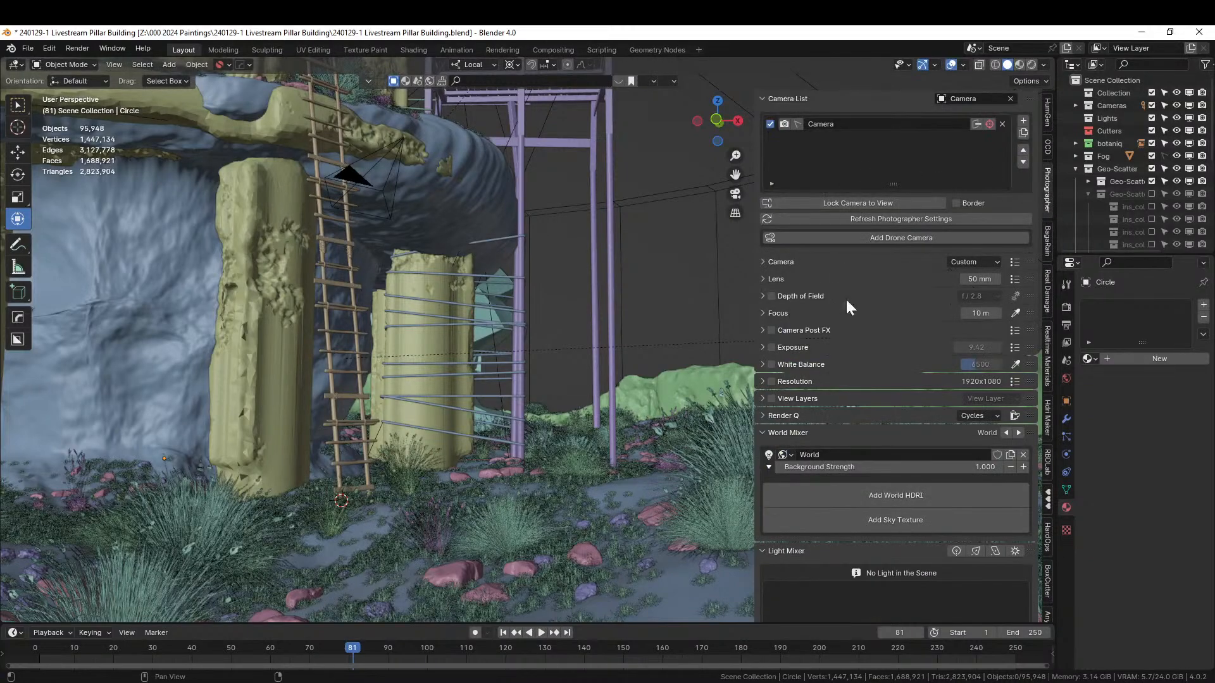
{"action": "left_click", "coordinate": [1011, 261]}
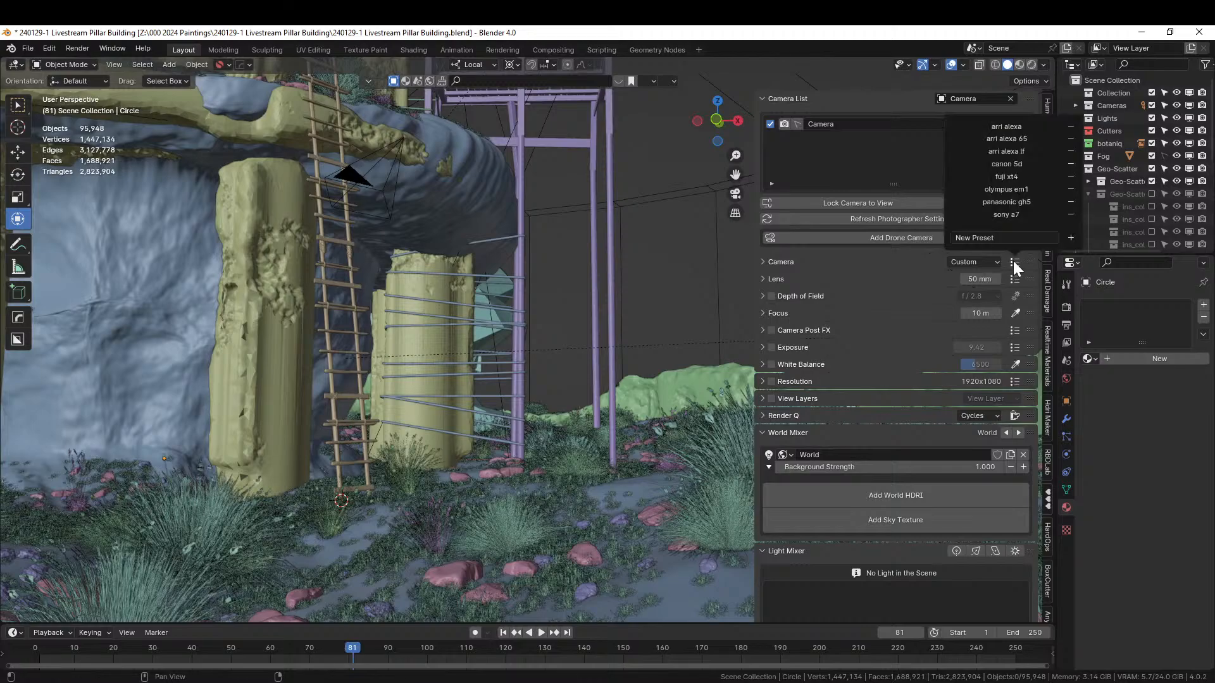
{"action": "left_click", "coordinate": [1018, 138]}
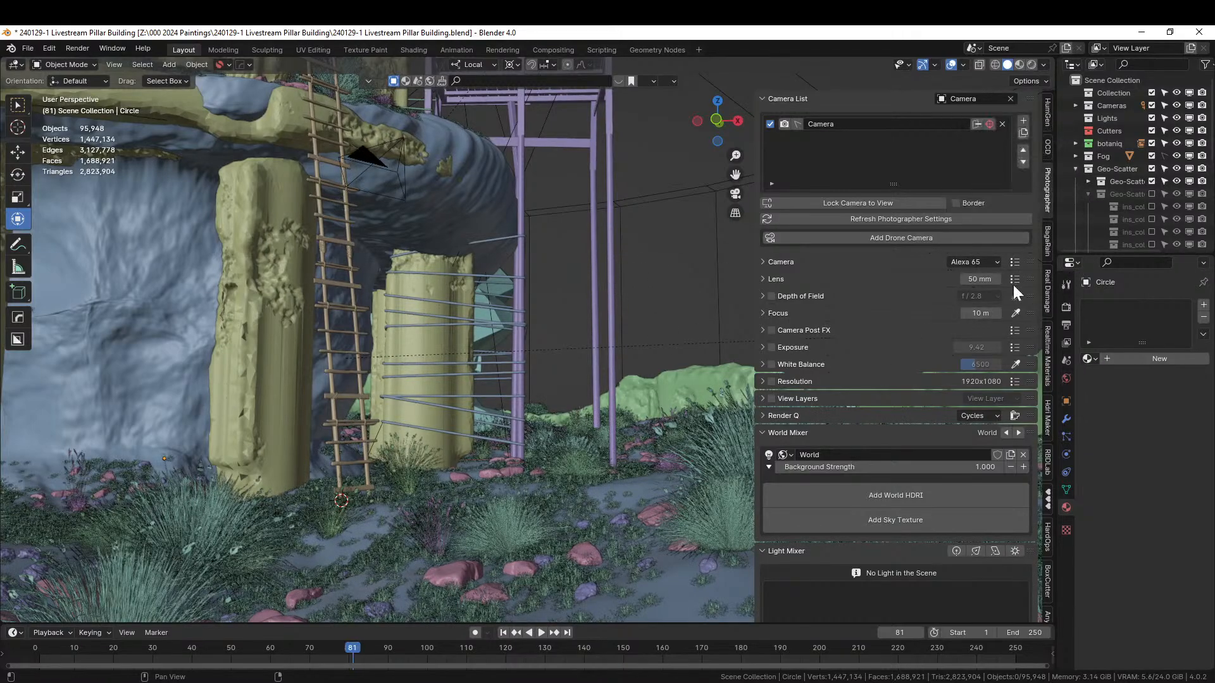
{"action": "left_click", "coordinate": [1013, 281]}
{"action": "left_click", "coordinate": [1027, 130]}
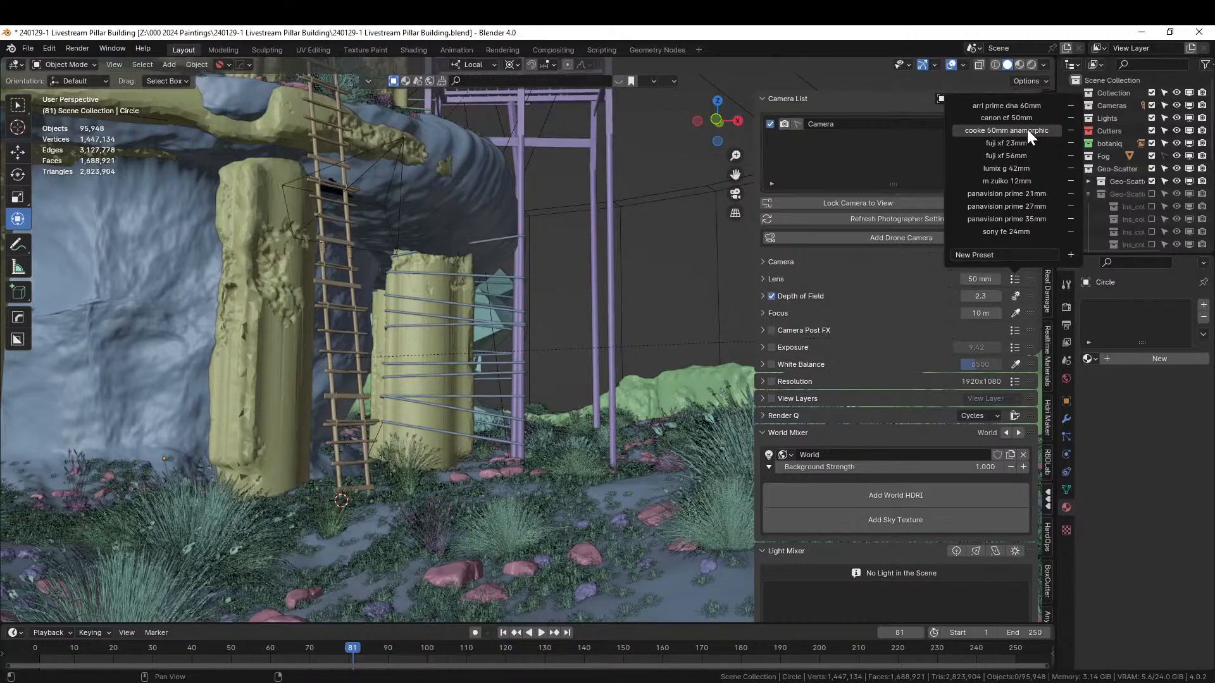
- Enable the camera's own resolution and load the "2 39 50 of 5100" resolution preset
{"action": "left_click", "coordinate": [772, 382]}
{"action": "left_click", "coordinate": [981, 382]}
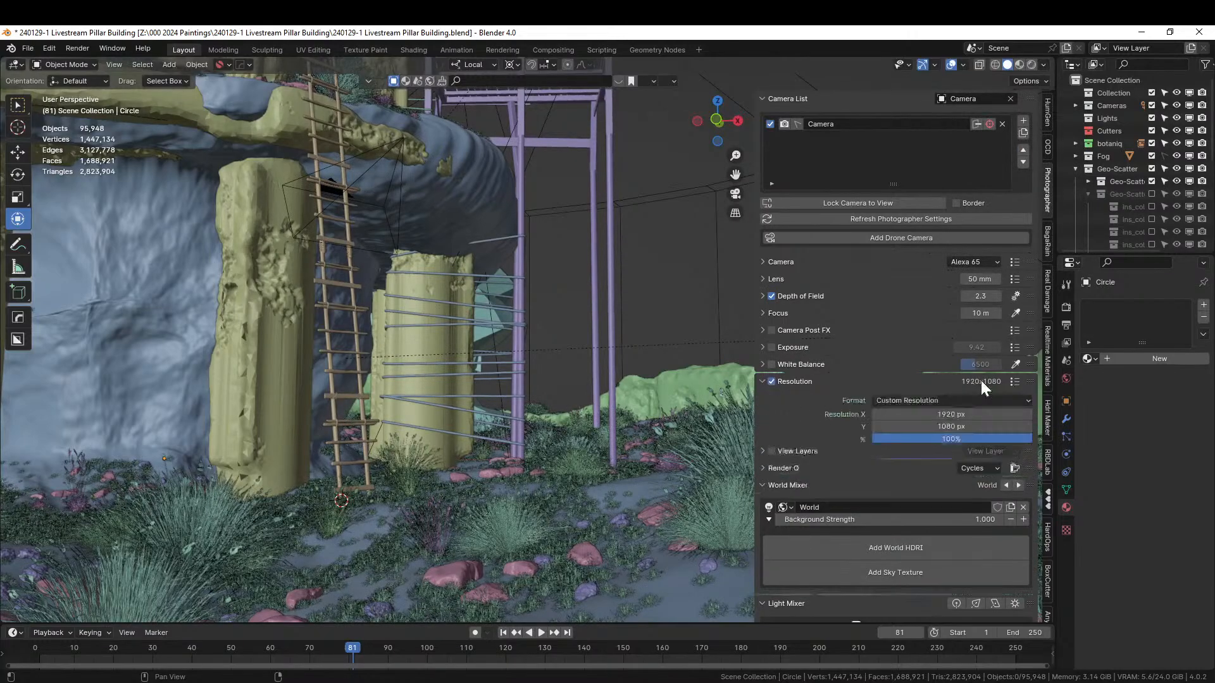
{"action": "left_click", "coordinate": [1028, 400]}
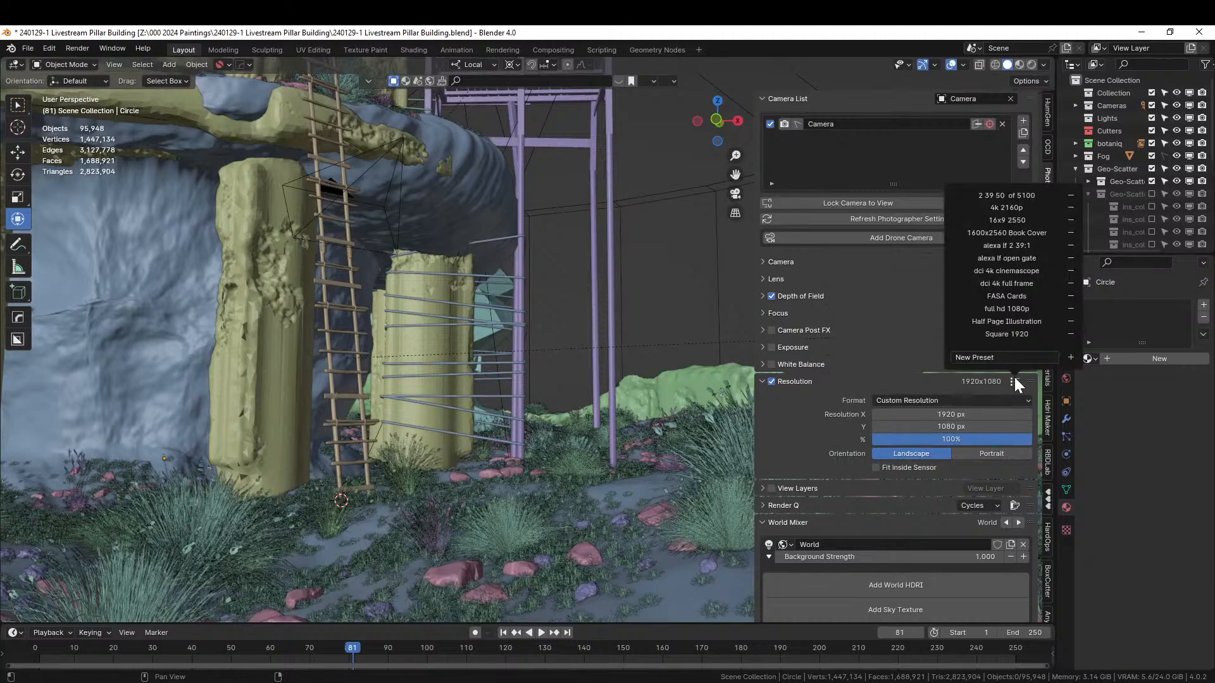
{"action": "left_click", "coordinate": [1020, 194]}
- Look through the camera, walk it to an initial view of the pillars and set the lens to 35 mm
{"action": "key", "text": "KP_0"}
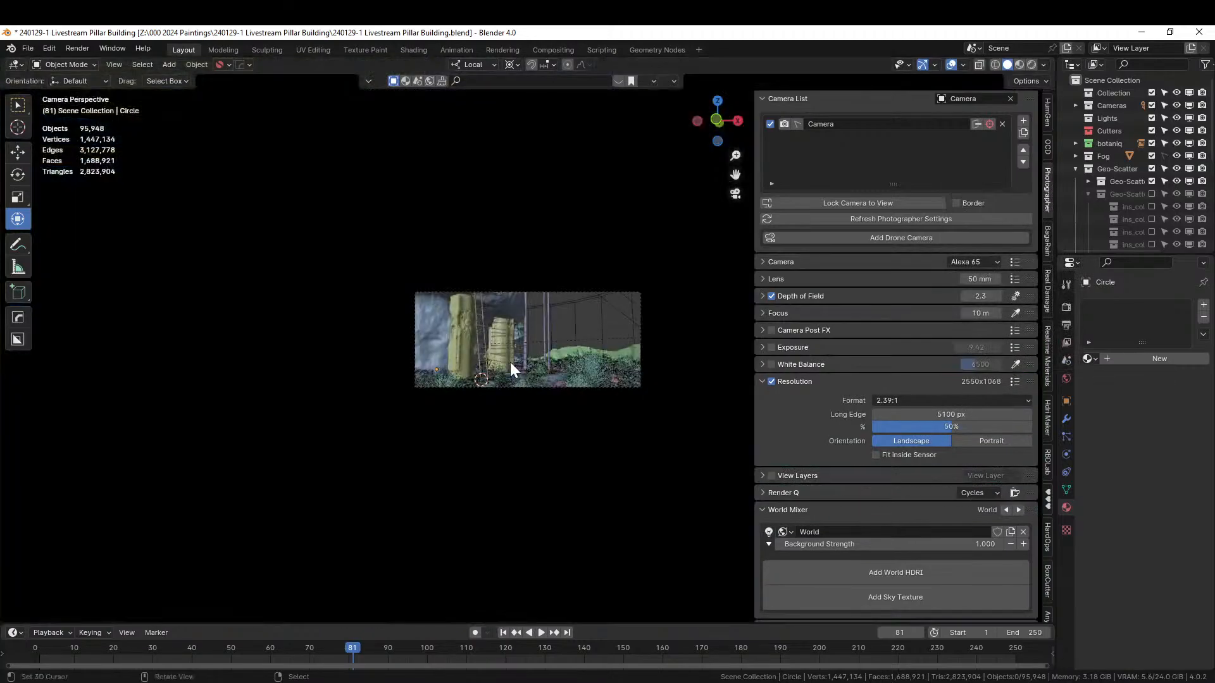
{"action": "key", "text": "shift+grave"}
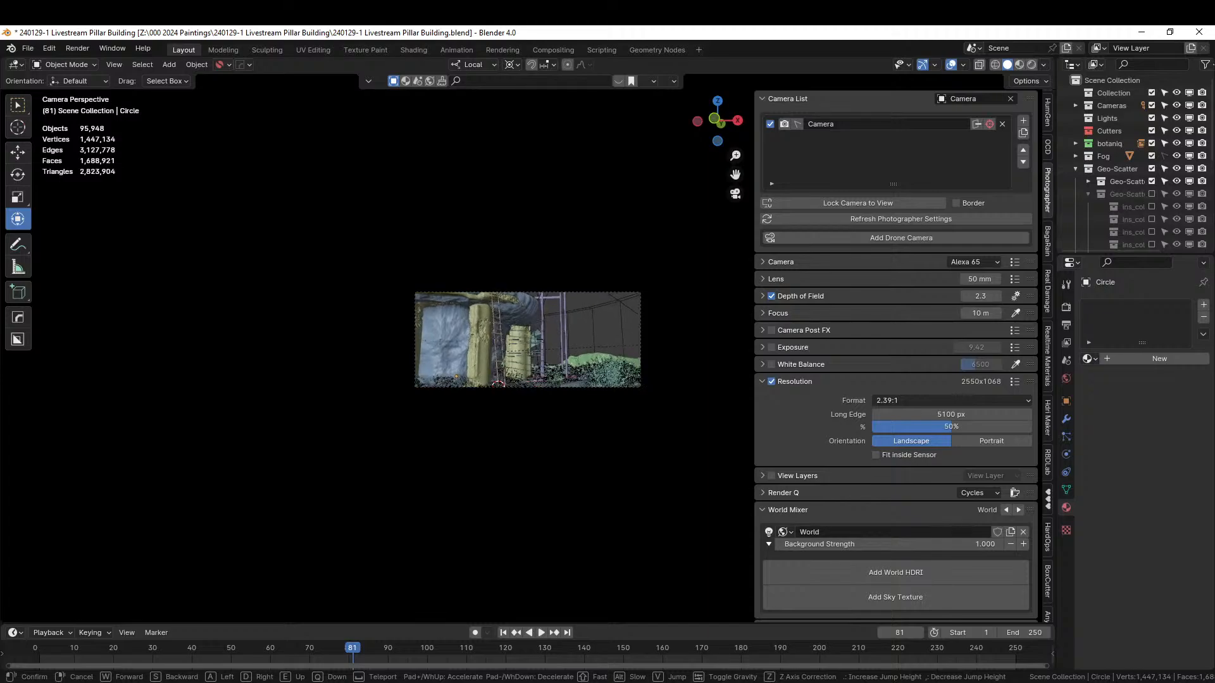
{"action": "left_click", "coordinate": [527, 340]}
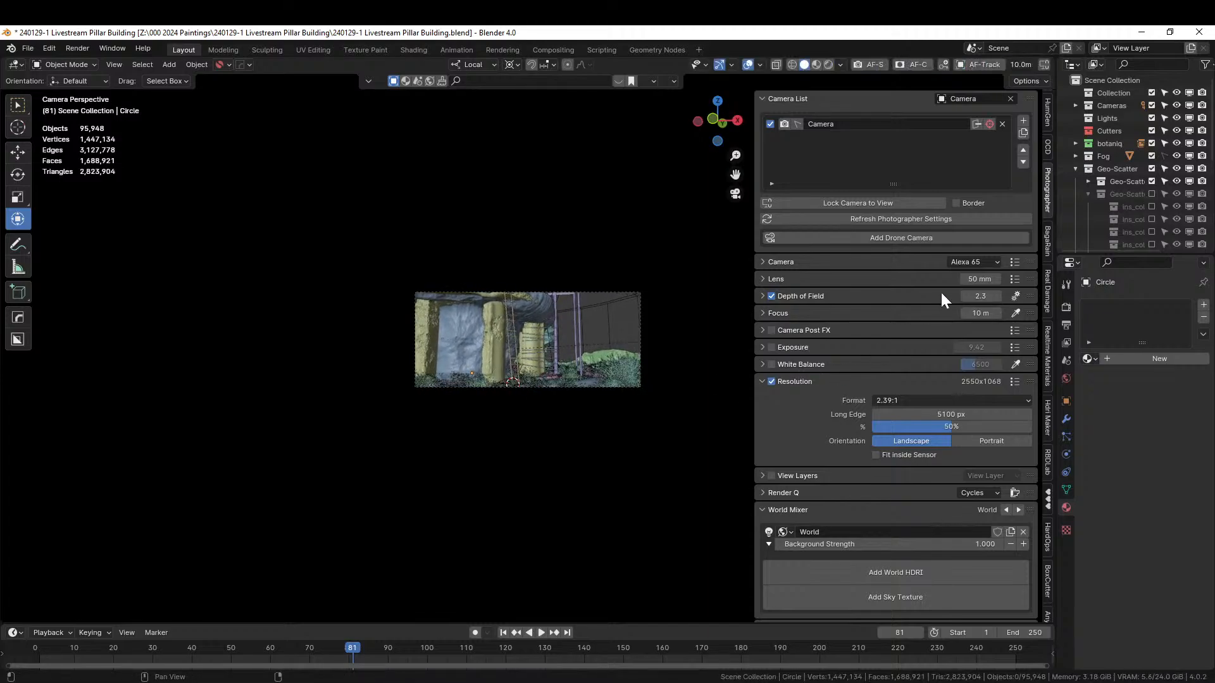
{"action": "left_click", "coordinate": [968, 279]}
{"action": "type", "text": "35"}
{"action": "key", "text": "Return"}
- Reframe the camera with walk navigation, moving it back so the building's base, hut and surrounding terrain fill the frame
{"action": "key", "text": "shift+grave"}
{"action": "key", "text": "q"}
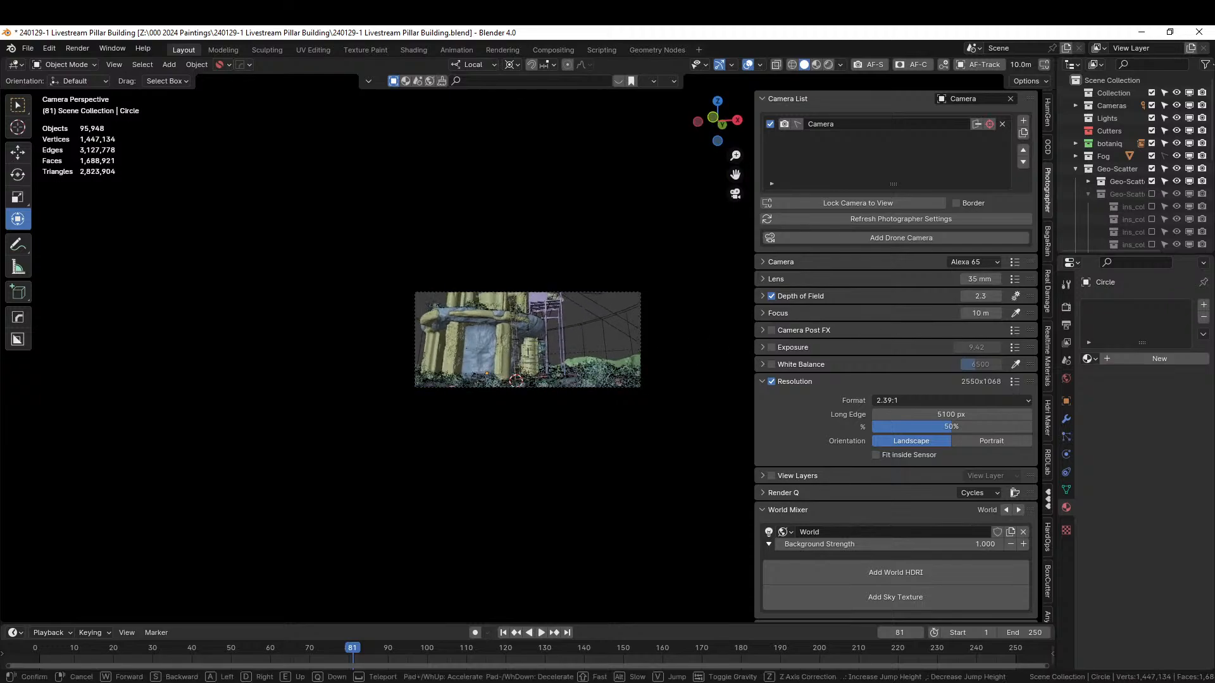
{"action": "key", "text": "s"}
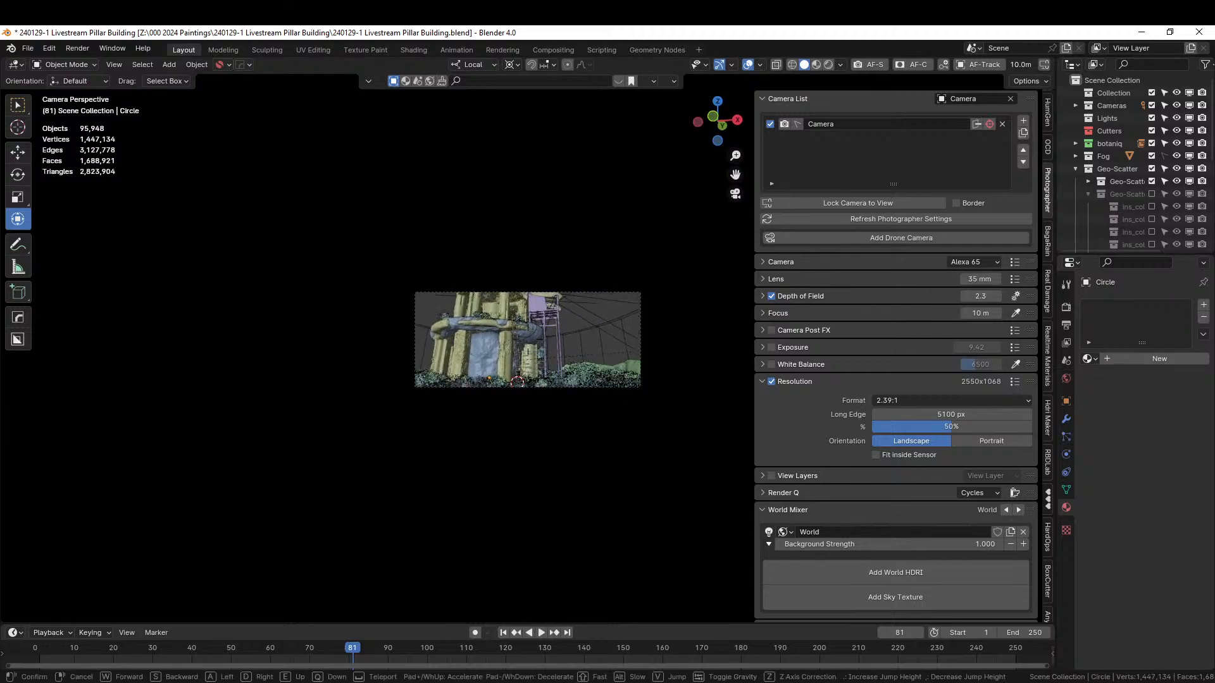
{"action": "key", "text": "e"}
{"action": "key", "text": "s"}
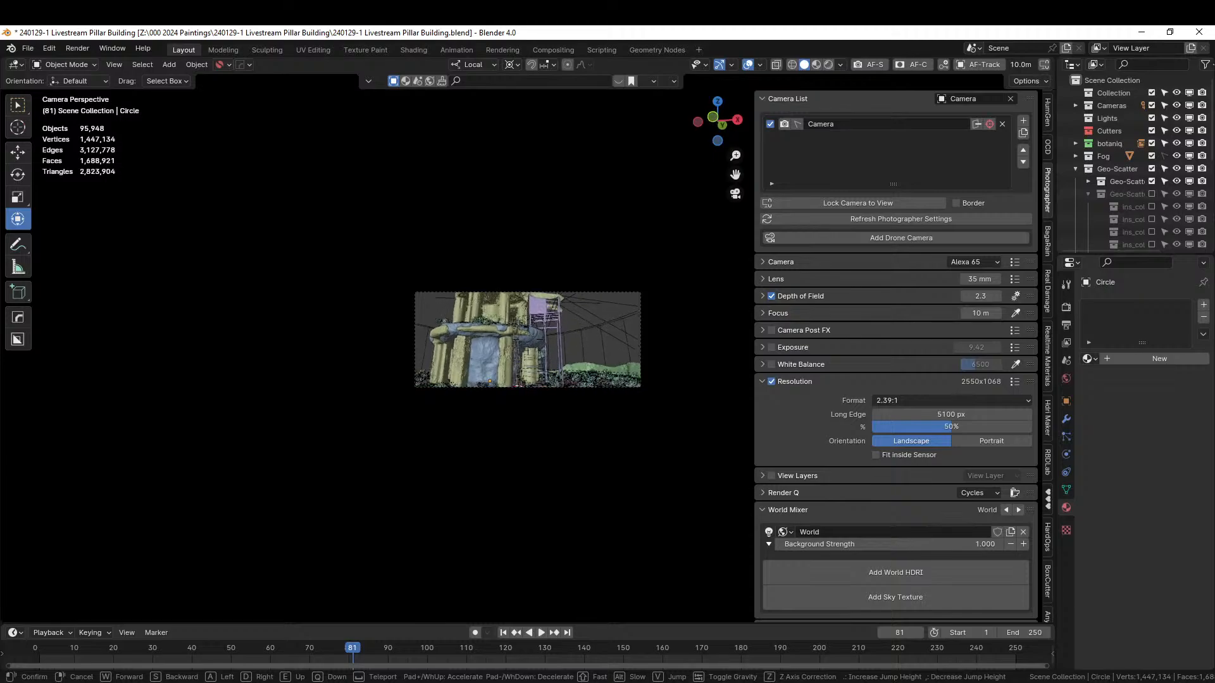
{"action": "key", "text": "s"}
{"action": "key", "text": "w"}
{"action": "key", "text": "w"}
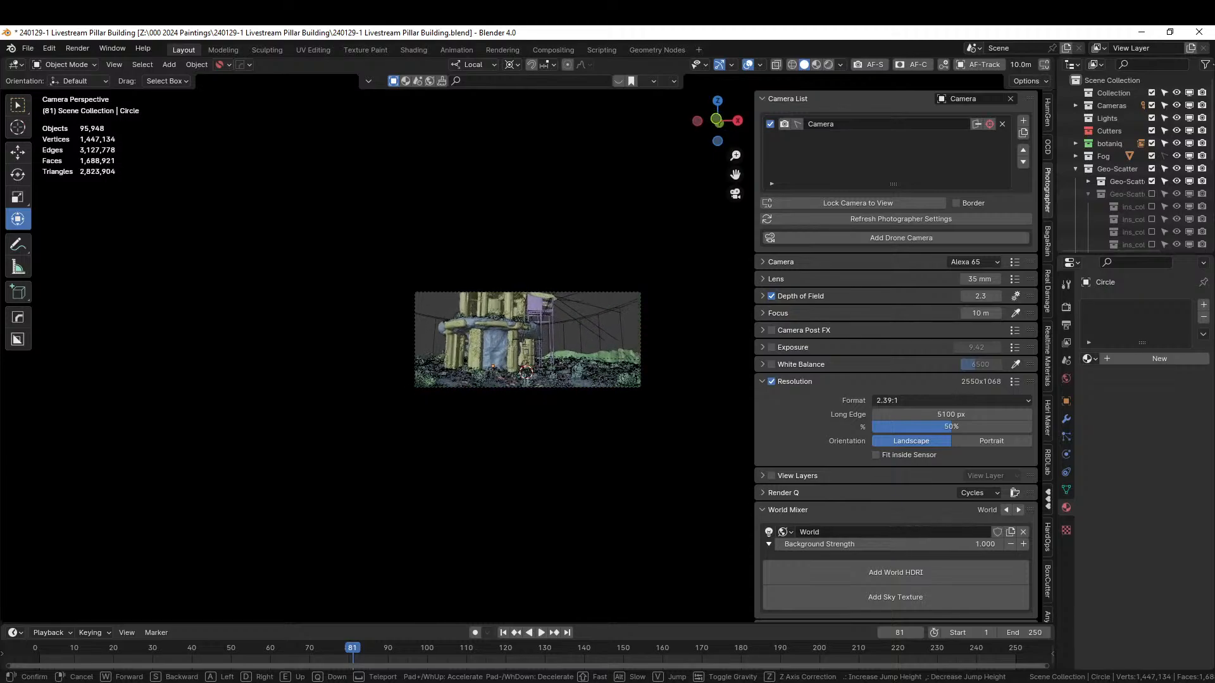
{"action": "key", "text": "w"}
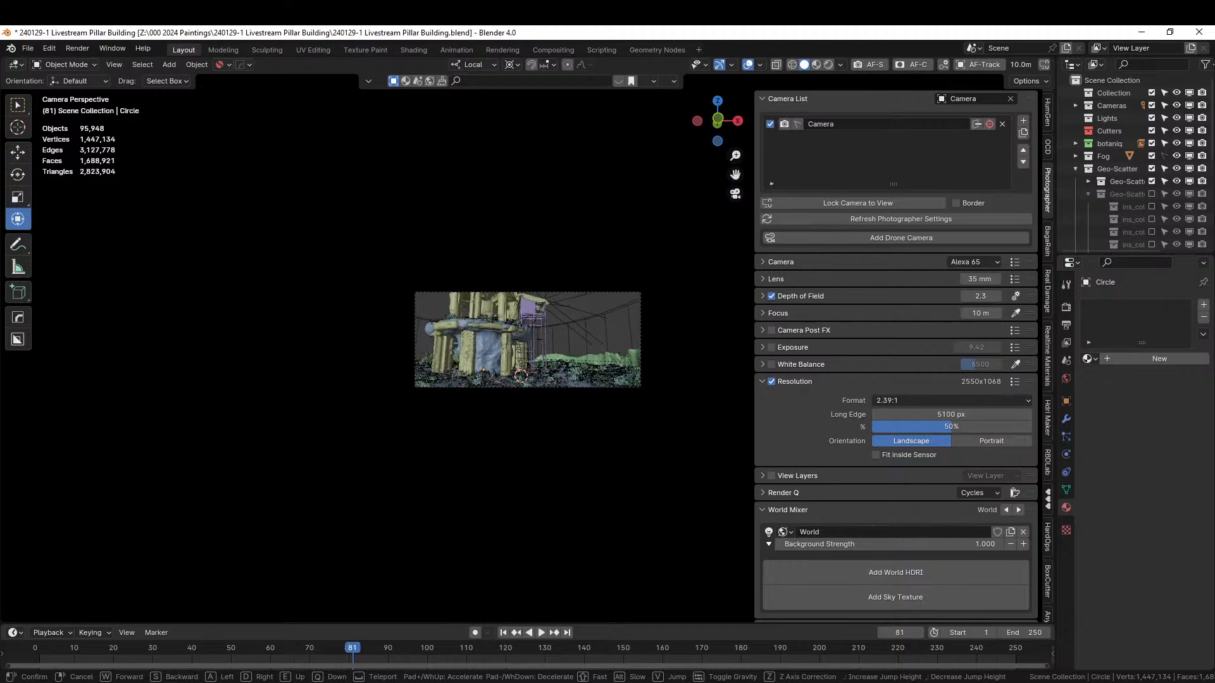
{"action": "key", "text": "d"}
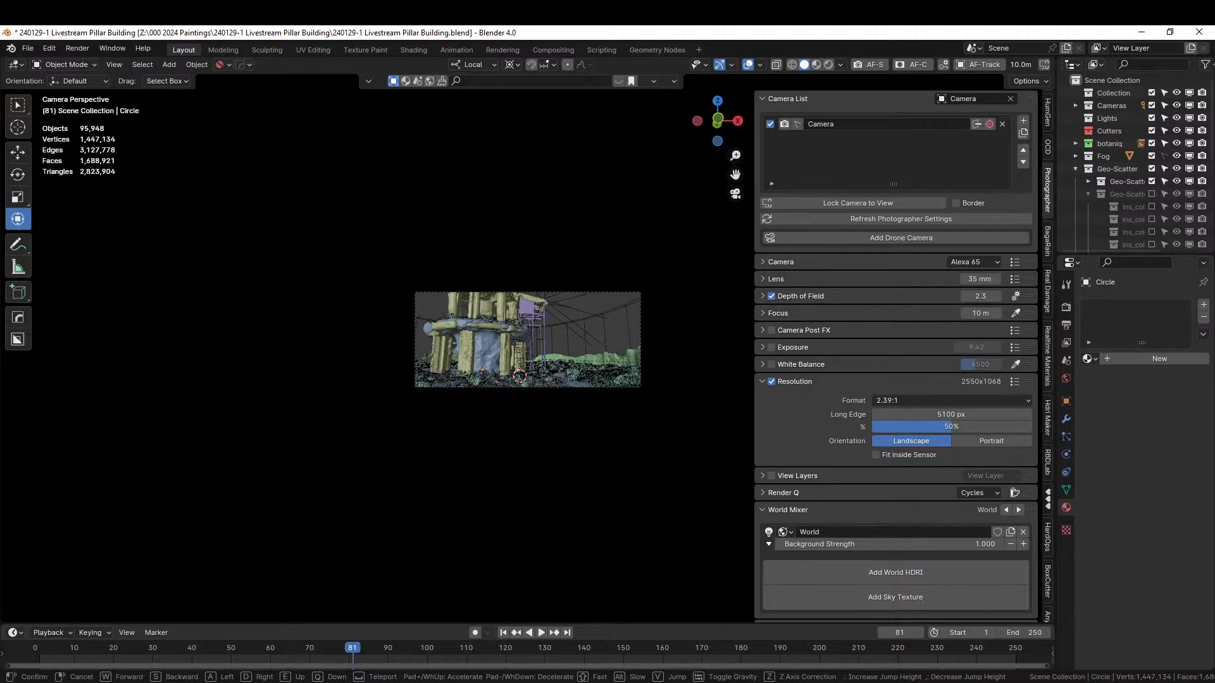
{"action": "left_click", "coordinate": [541, 338]}
- Save the file and set the camera's focus distance by picking the purple hut beside the building
{"action": "scroll", "coordinate": [540, 338], "scroll_direction": "up", "scroll_amount": 4}
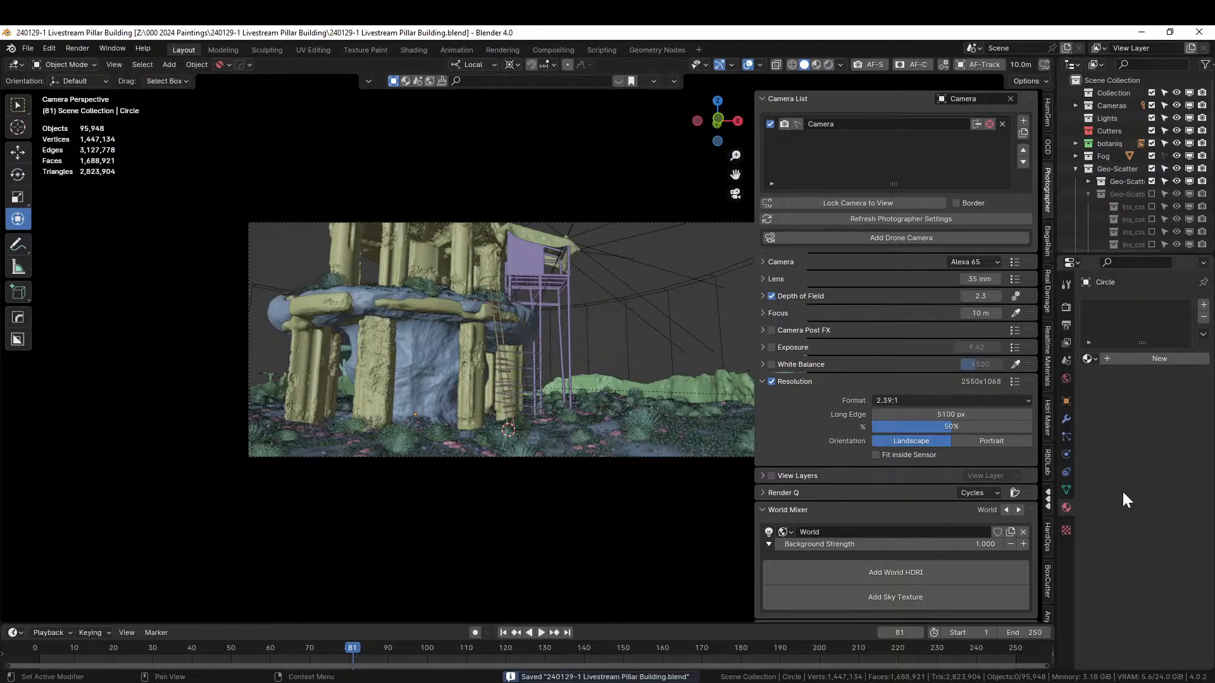
{"action": "left_click", "coordinate": [1015, 312]}
{"action": "left_click", "coordinate": [526, 269]}
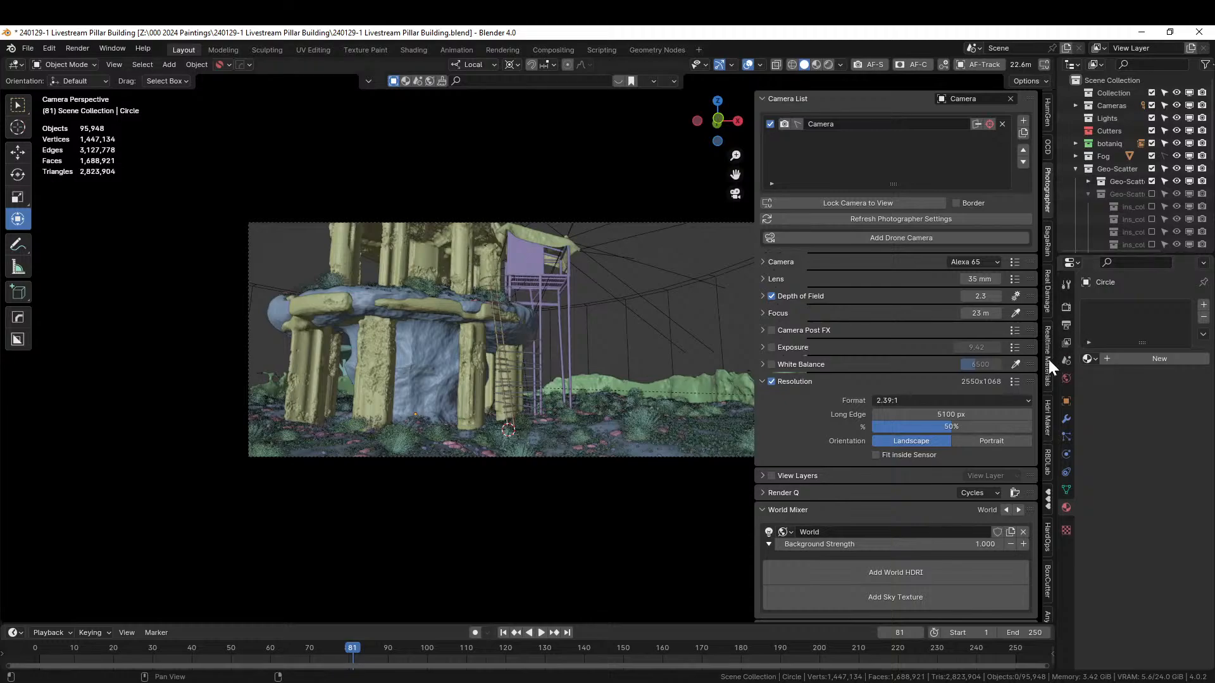
- Add the Kiara 1 Dawn HDRI from the Open World category at 8k resolution as world lighting and show the rendered view
{"action": "left_click", "coordinate": [1048, 423]}
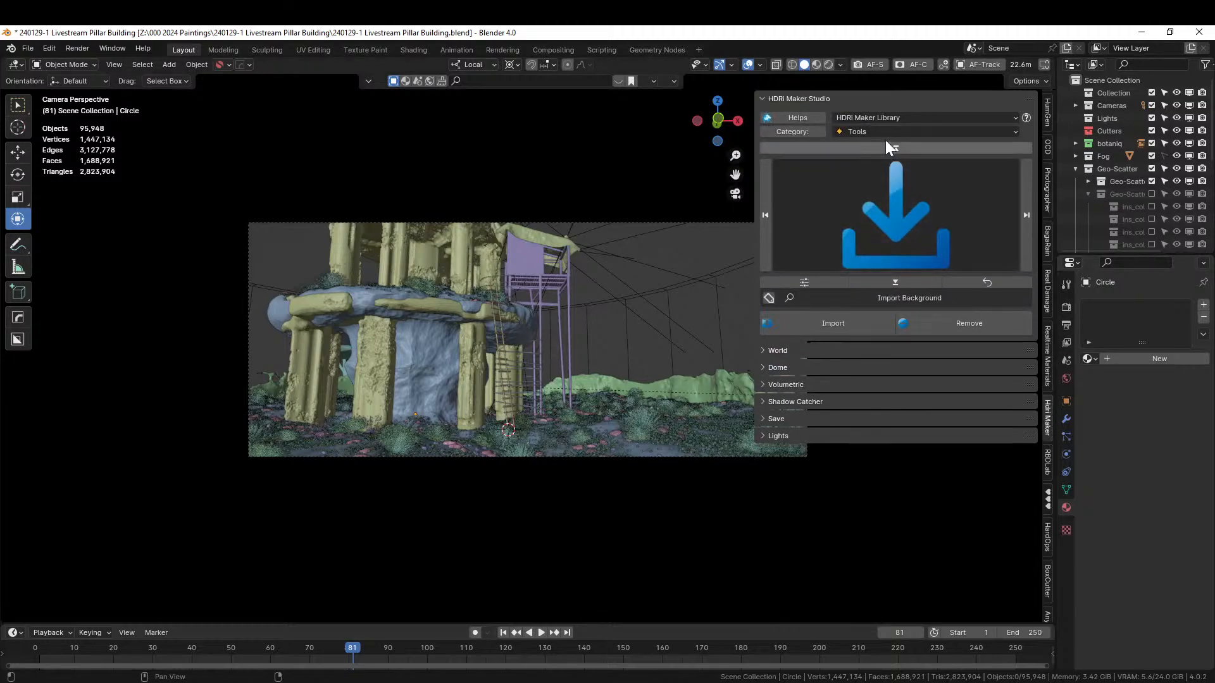
{"action": "left_click", "coordinate": [940, 131]}
{"action": "left_click", "coordinate": [972, 176]}
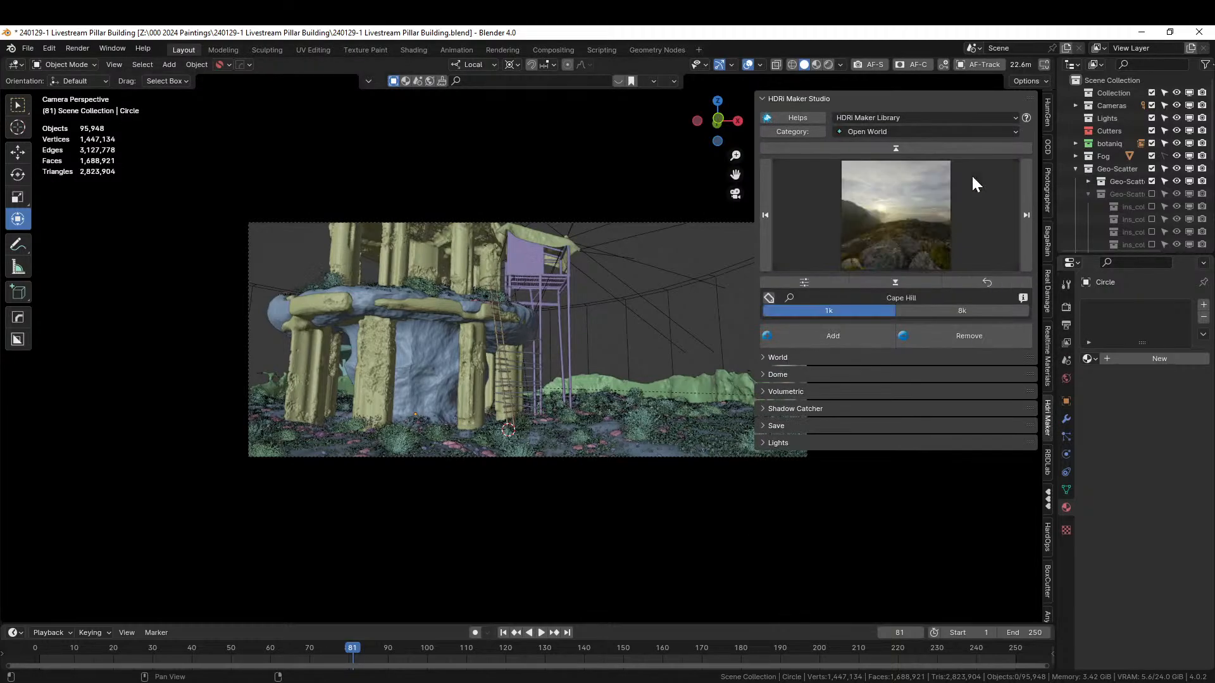
{"action": "left_click", "coordinate": [919, 189]}
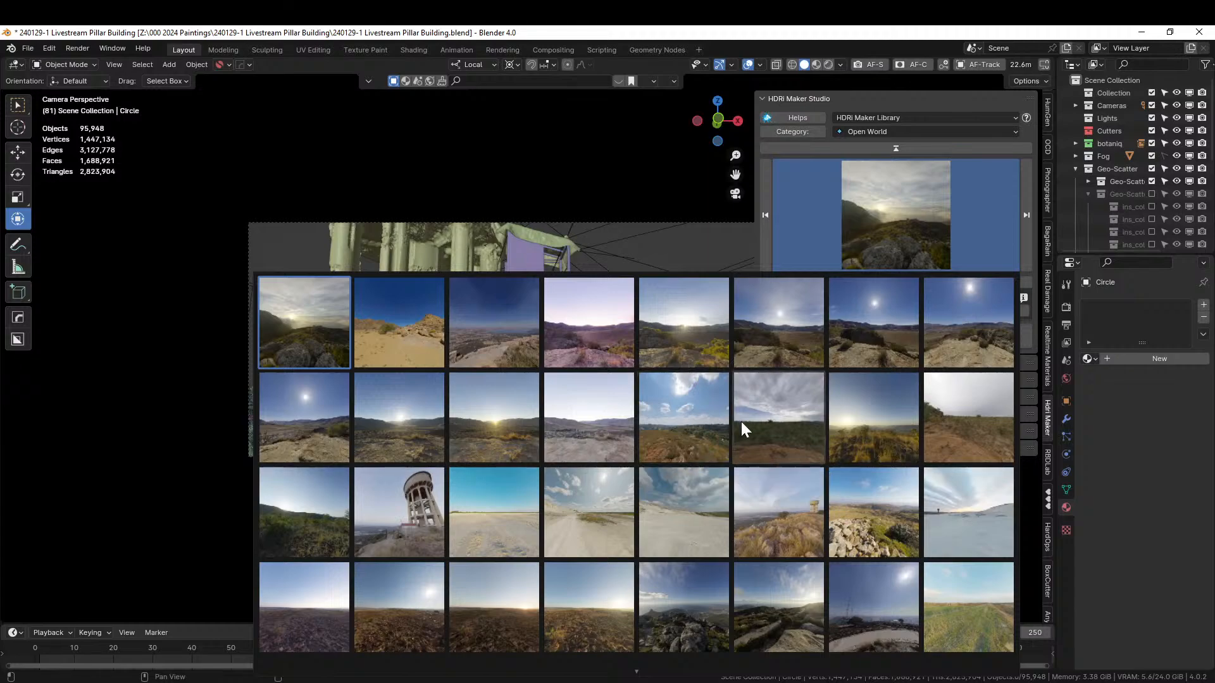
{"action": "left_click", "coordinate": [586, 337]}
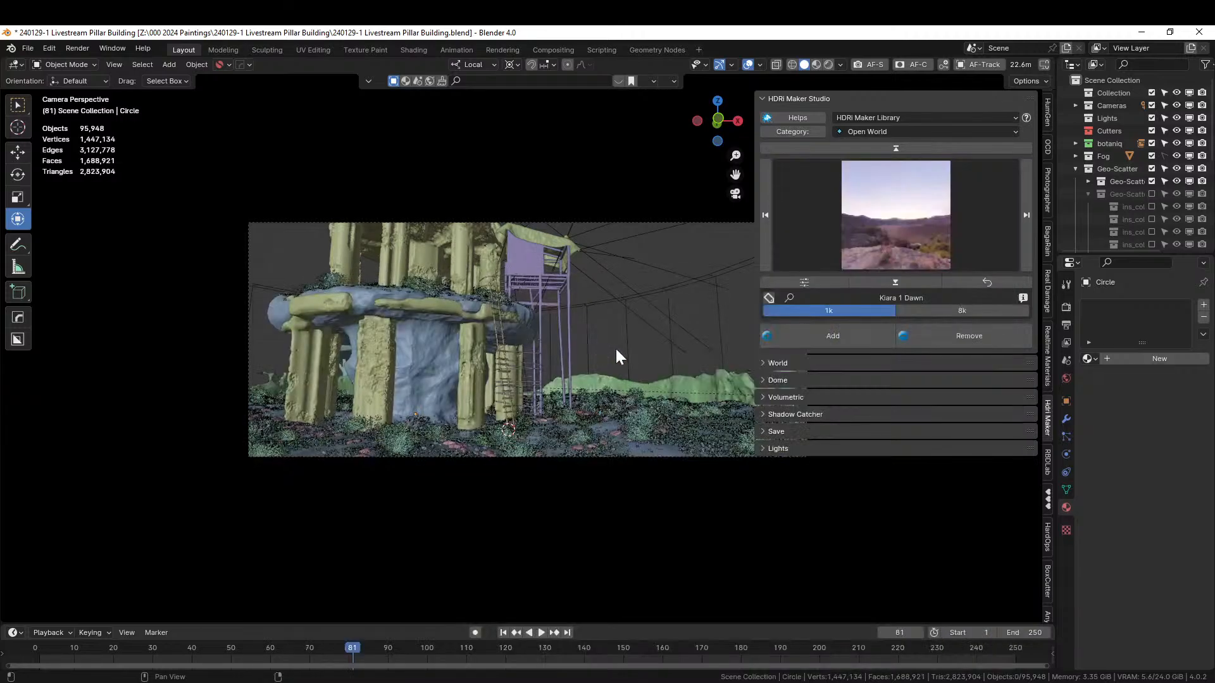
{"action": "left_click", "coordinate": [944, 309]}
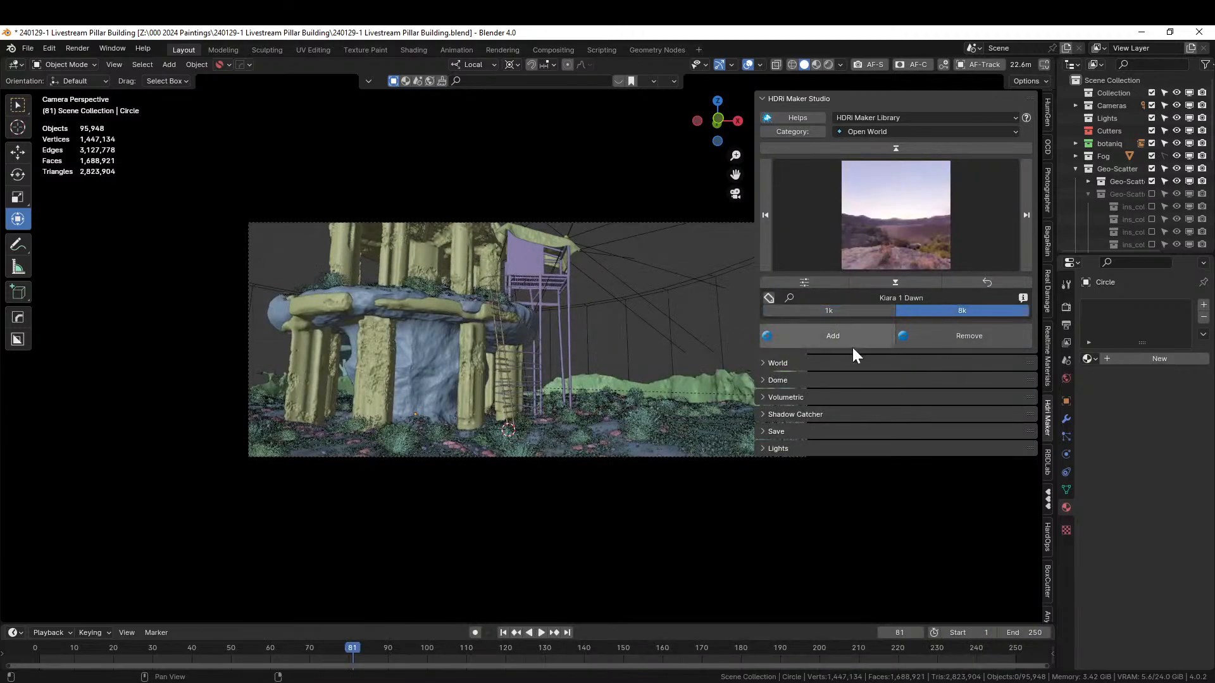
{"action": "left_click", "coordinate": [845, 335]}
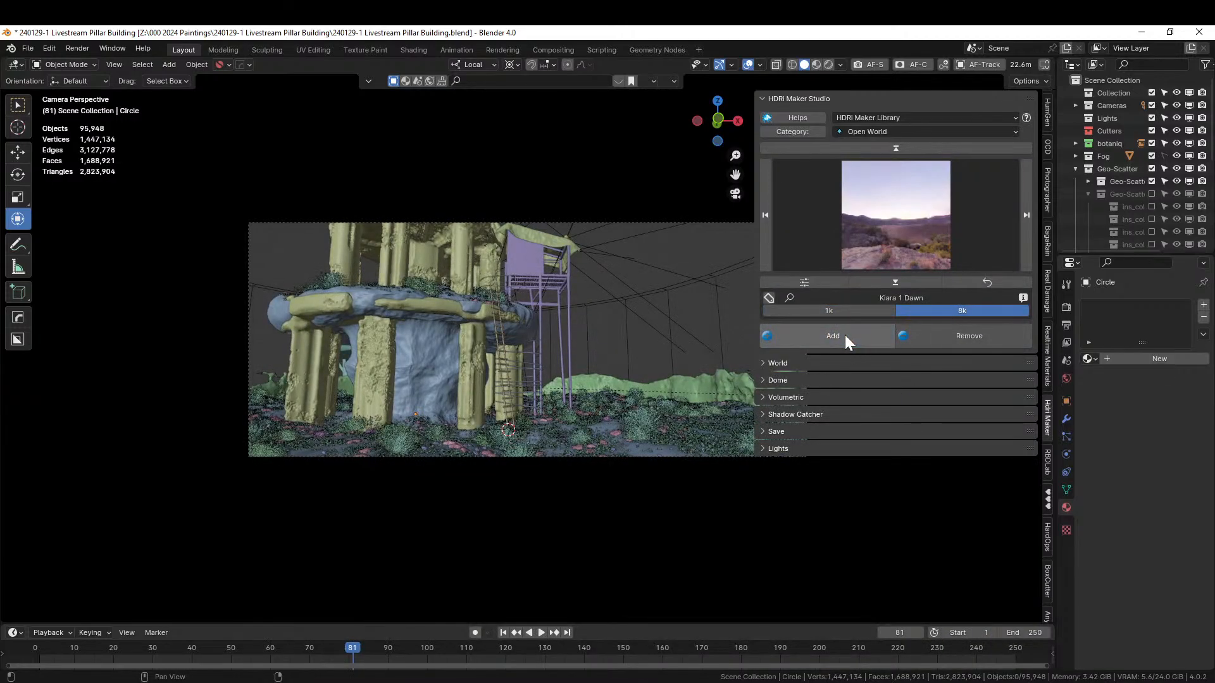
{"action": "left_click", "coordinate": [830, 63]}
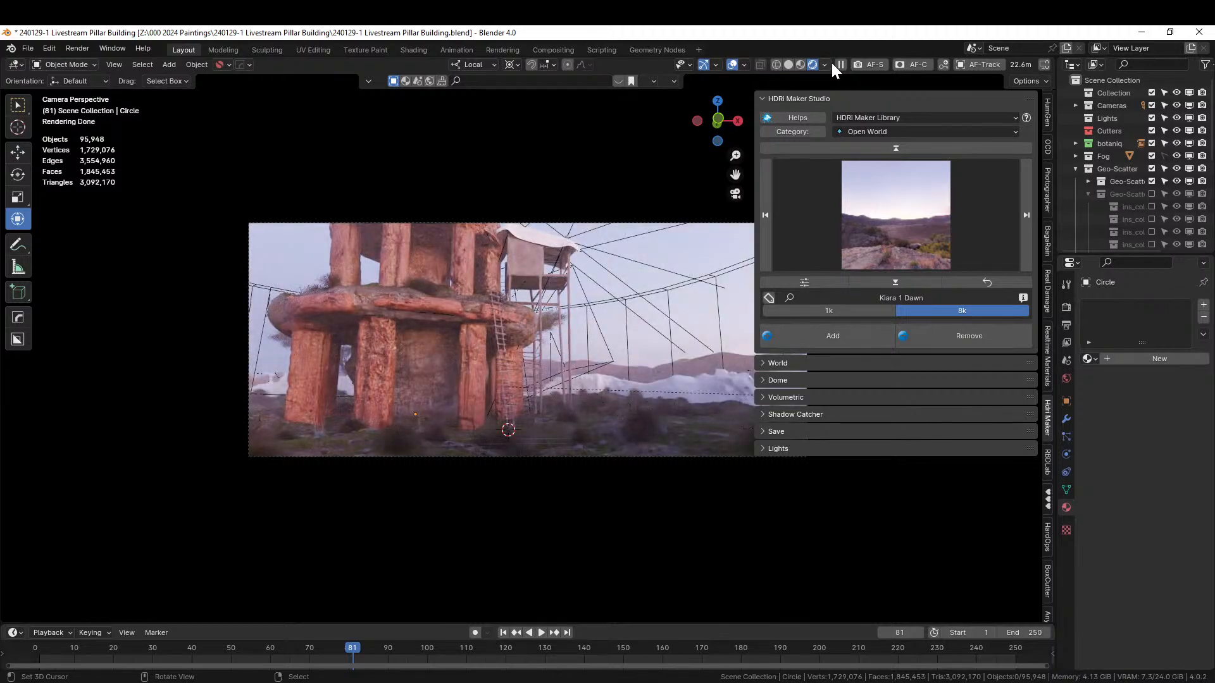
- Unwrap the white background ridge behind the building with Smart UV Project at a 66° angle limit
{"action": "left_click", "coordinate": [695, 385]}
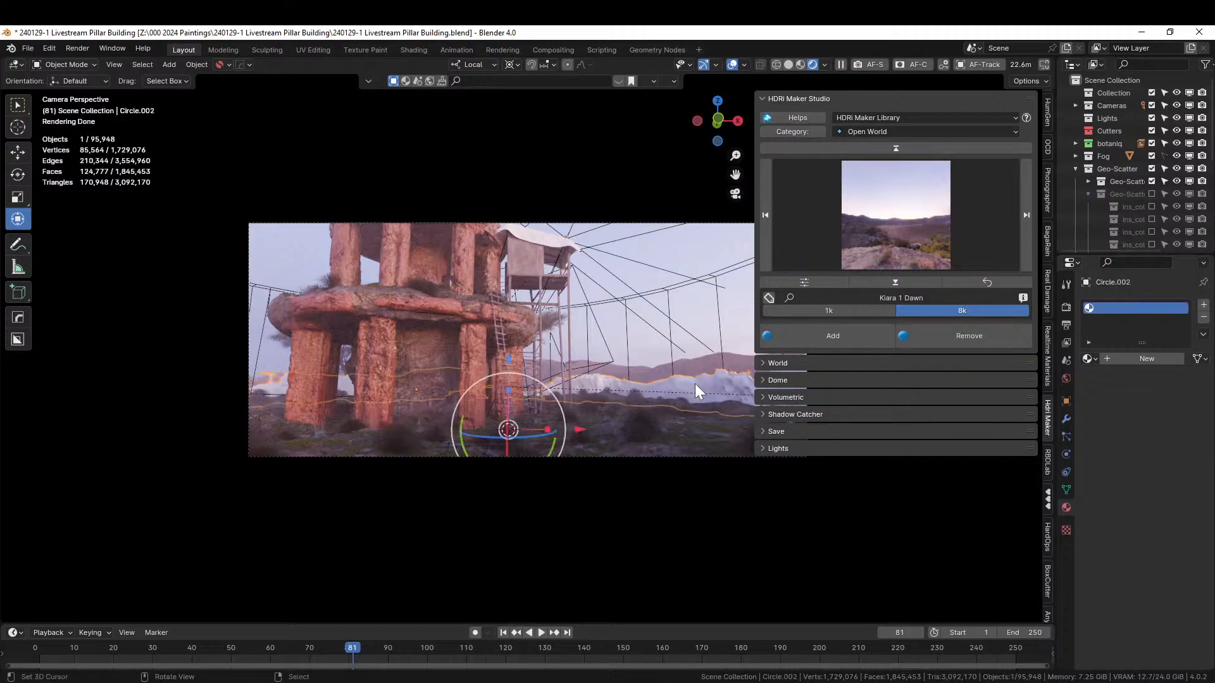
{"action": "key", "text": "Tab"}
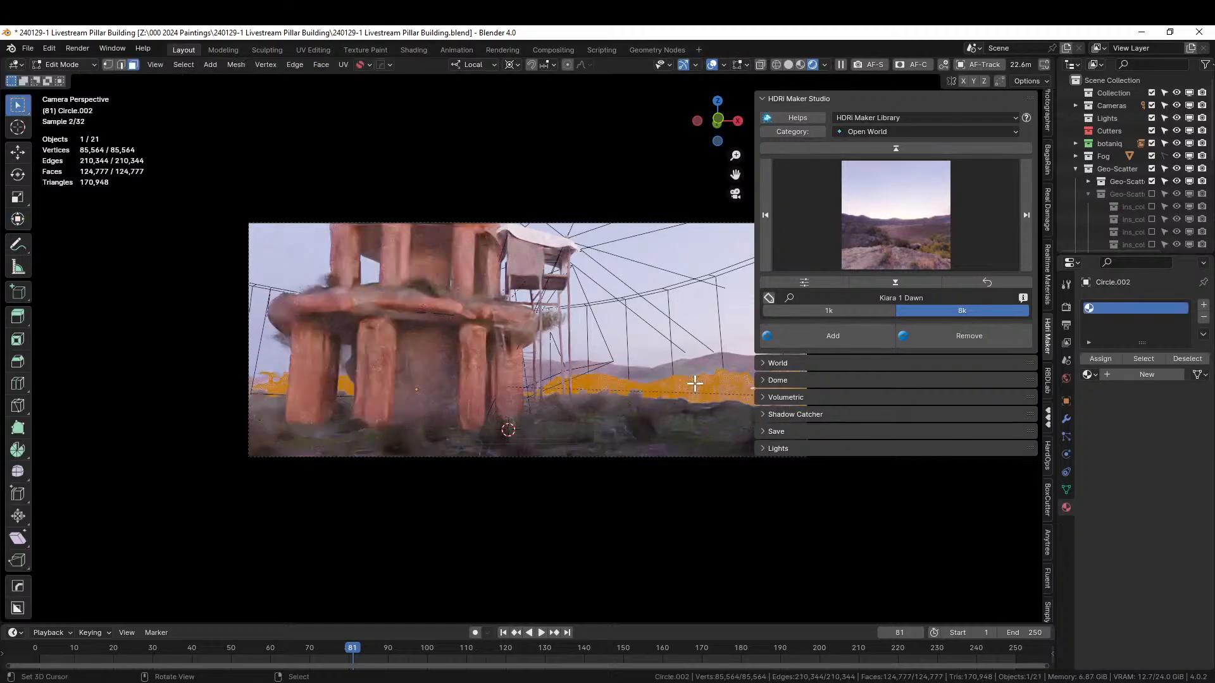
{"action": "key", "text": "u"}
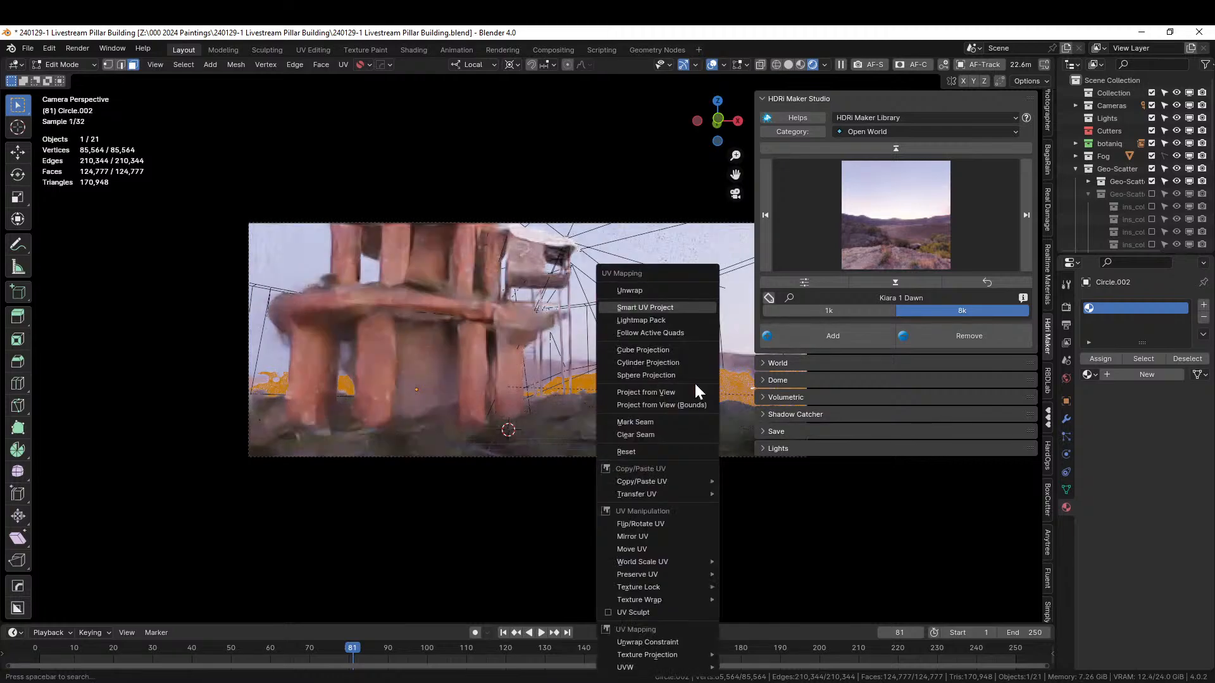
{"action": "left_click", "coordinate": [658, 309]}
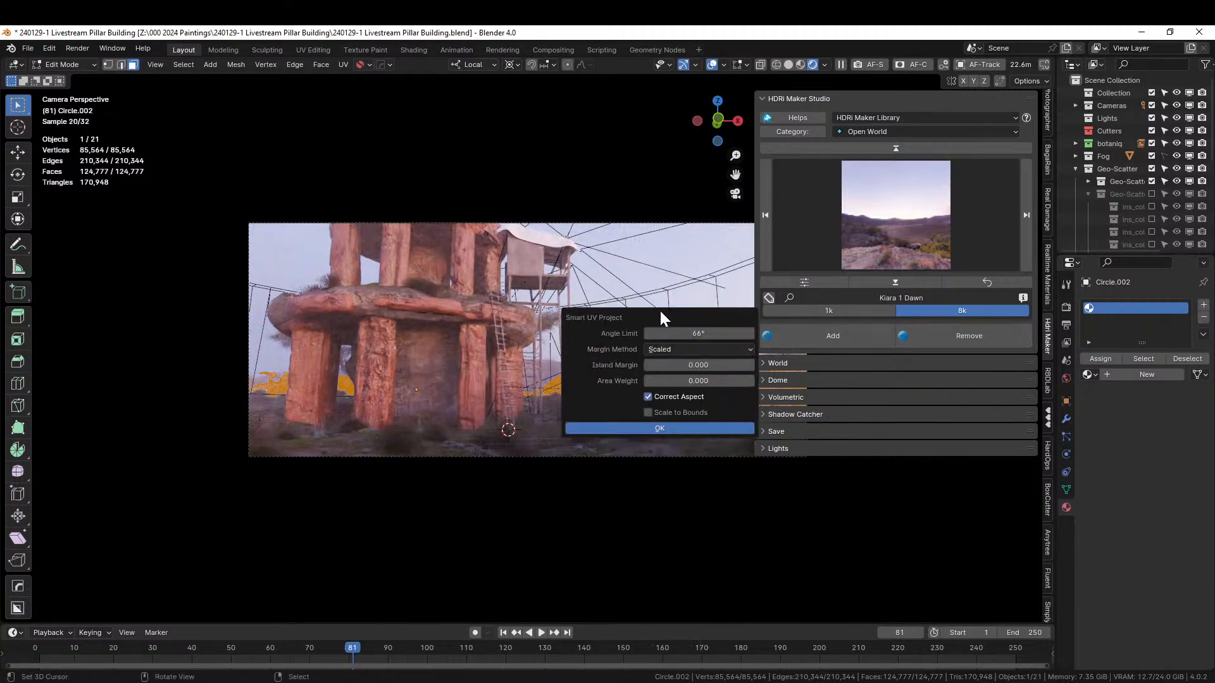
{"action": "left_click", "coordinate": [641, 430]}
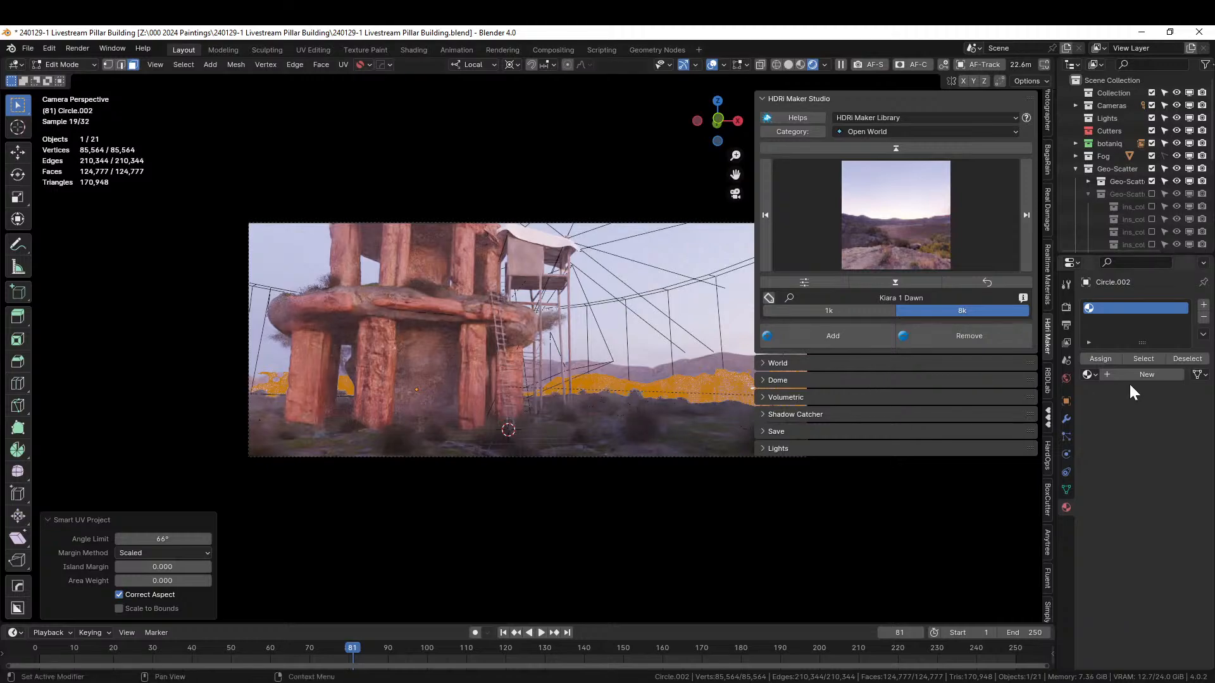
- Assign the existing Sandstone Building material to the background ridge and return to Object Mode
{"action": "left_click", "coordinate": [1090, 375]}
{"action": "type", "text": "sand"}
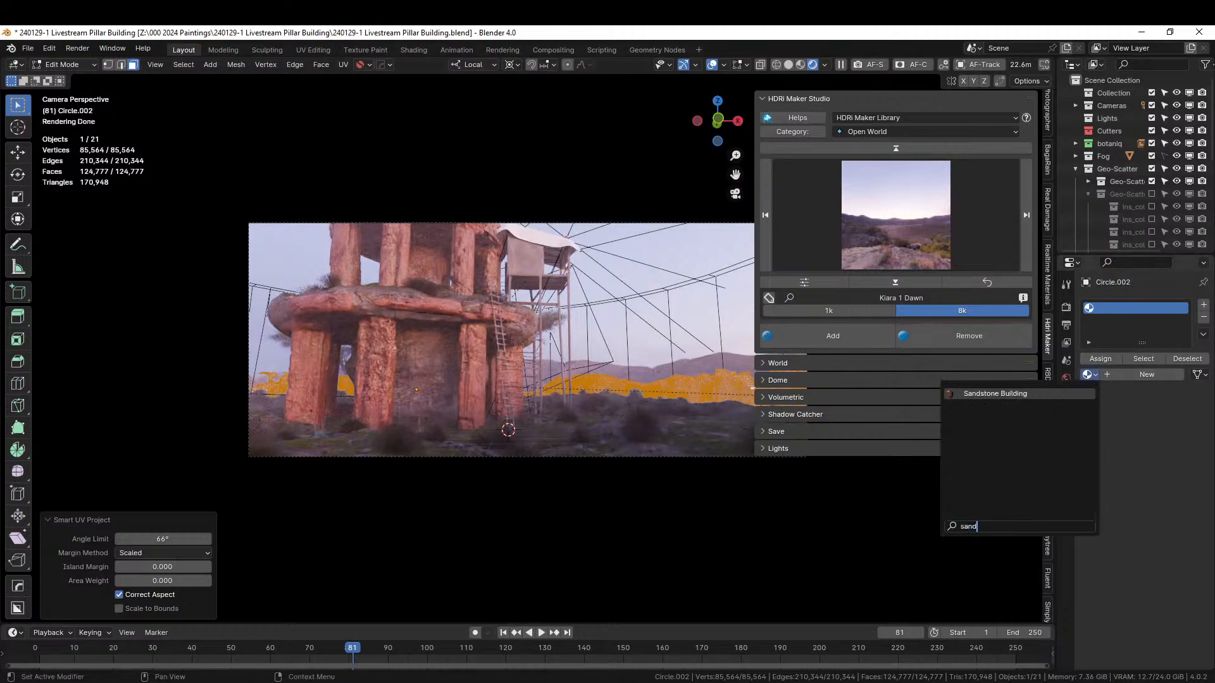
{"action": "key", "text": "Return"}
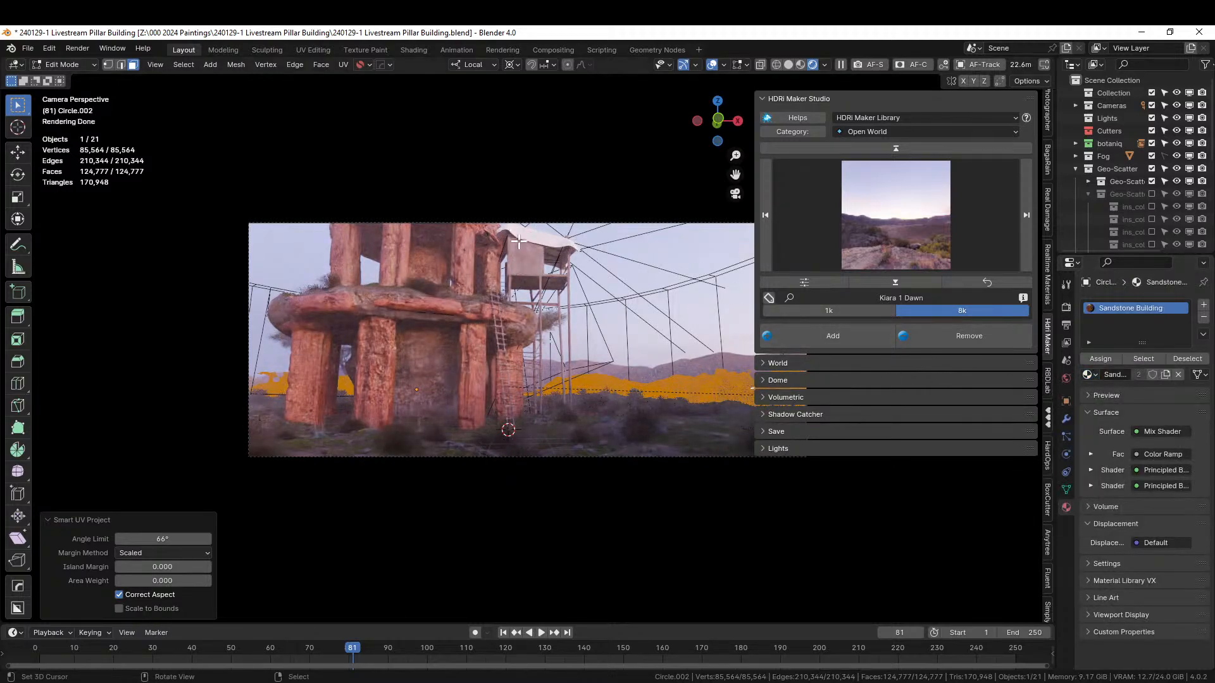
{"action": "key", "text": "Tab"}
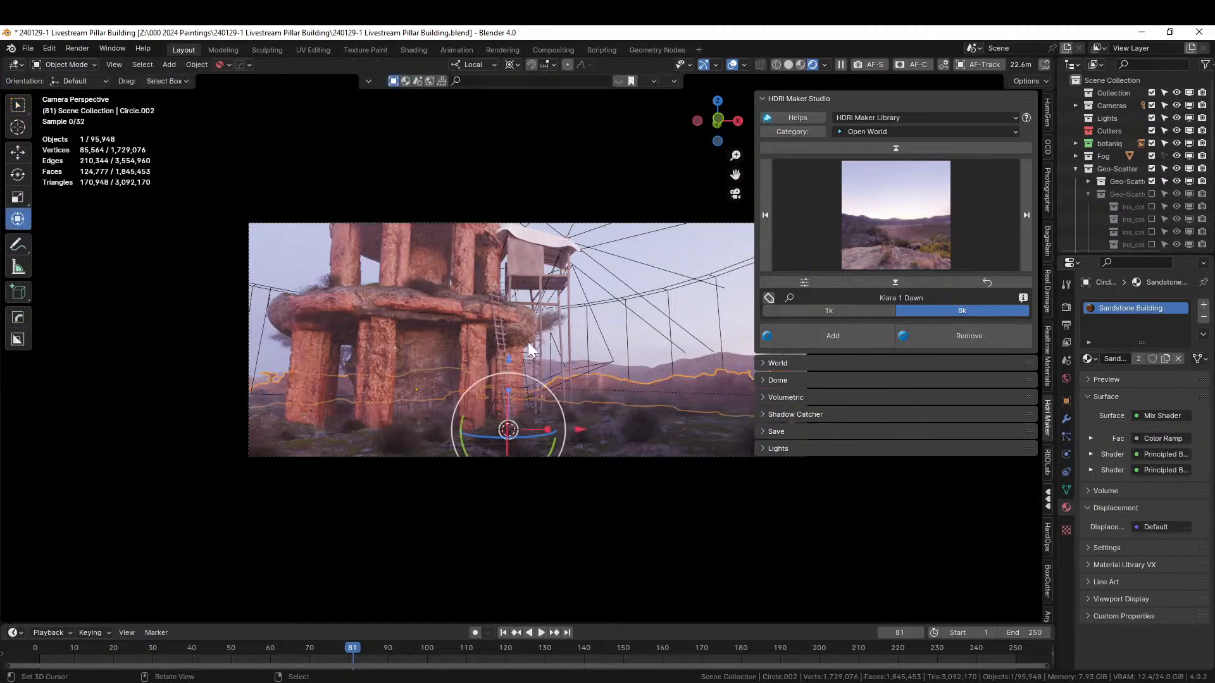
- Assign the existing grunge_cloth material to the white cloth roof of the hut
{"action": "left_click", "coordinate": [534, 243]}
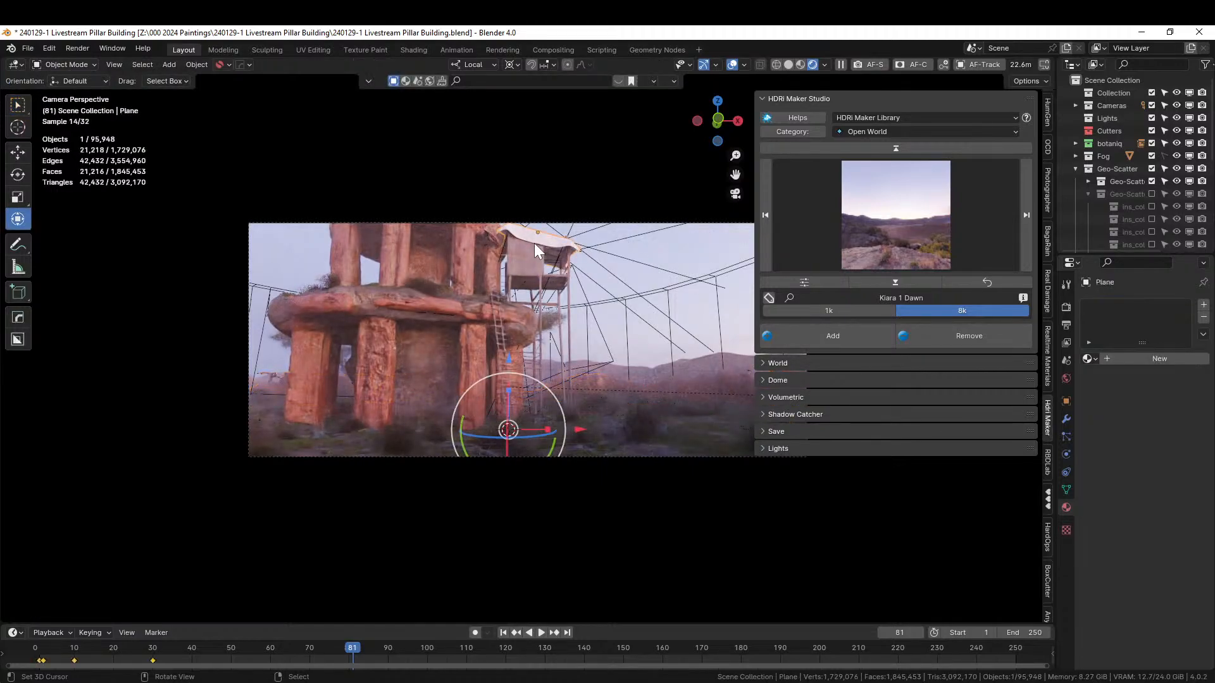
{"action": "left_click", "coordinate": [1090, 359]}
{"action": "type", "text": "grun"}
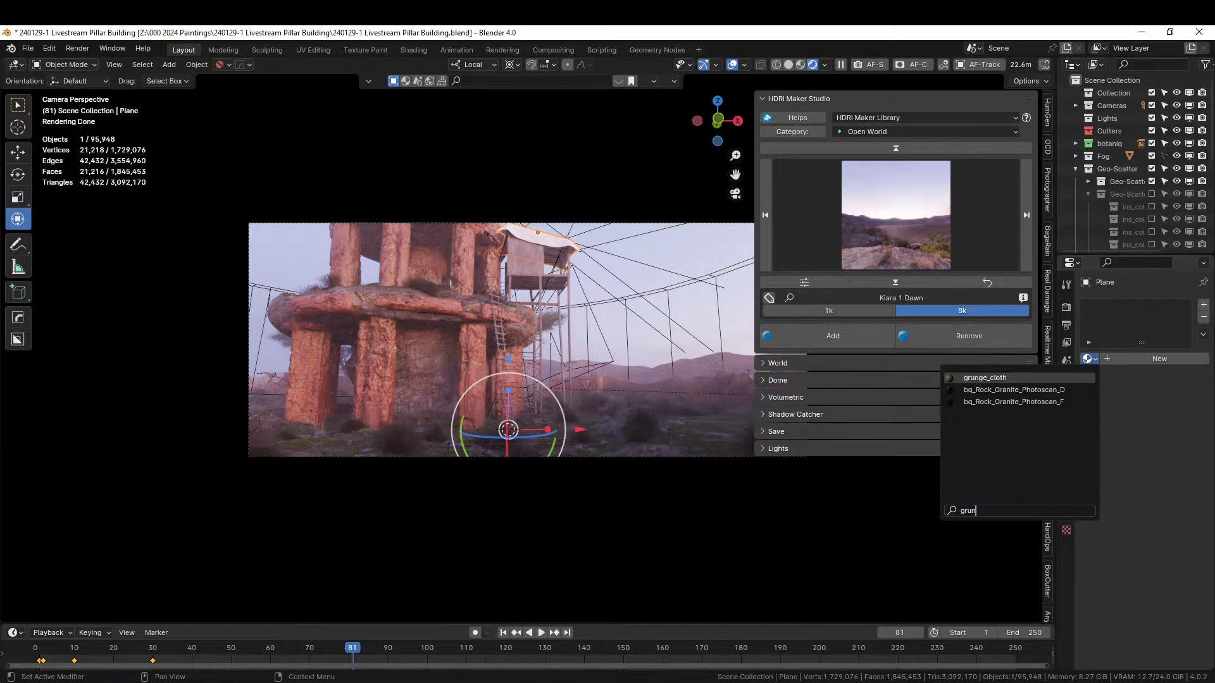
{"action": "key", "text": "Return"}
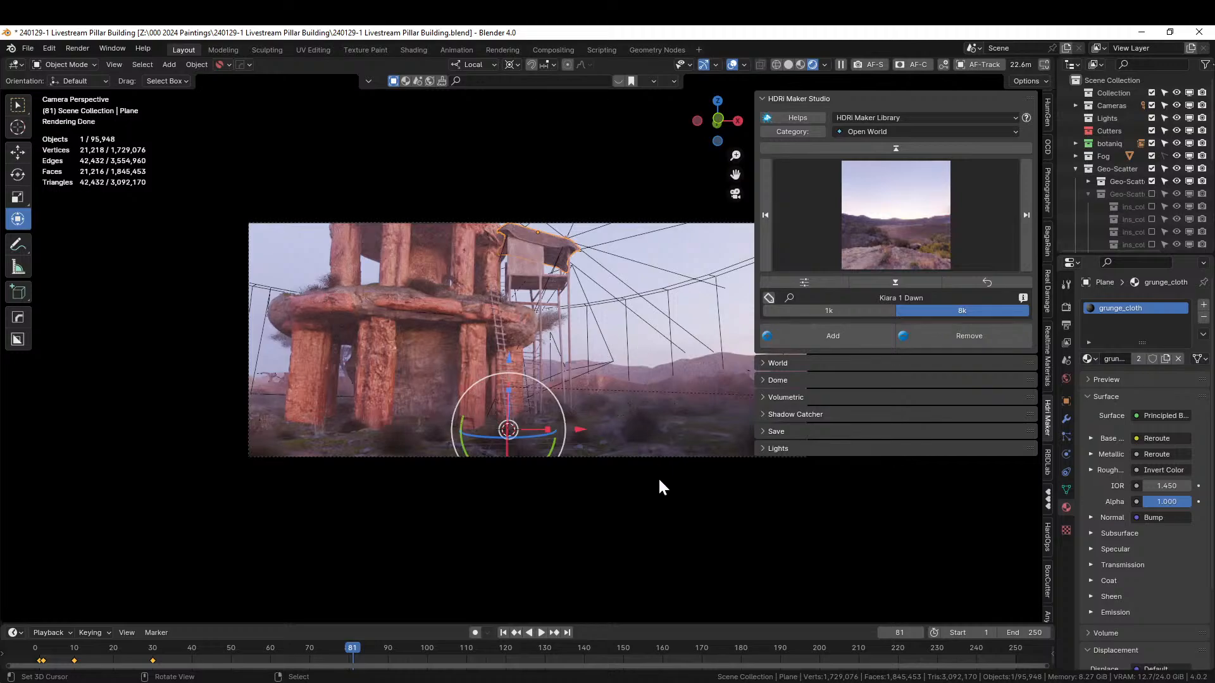
- In solid shading outside the camera view, scale the cylindrical fog volume along Z by about 0.57
{"action": "middle_click_drag", "start_coordinate": [659, 530], "coordinate": [578, 549], "text": "shift"}
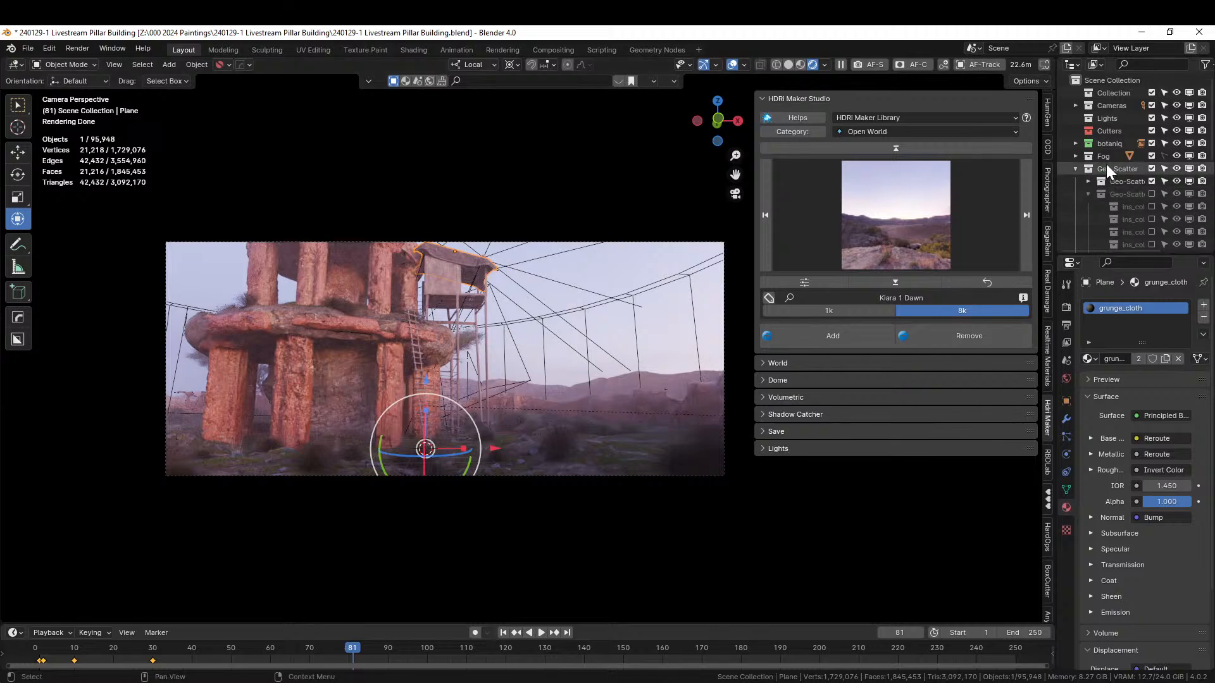
{"action": "left_click", "coordinate": [789, 63]}
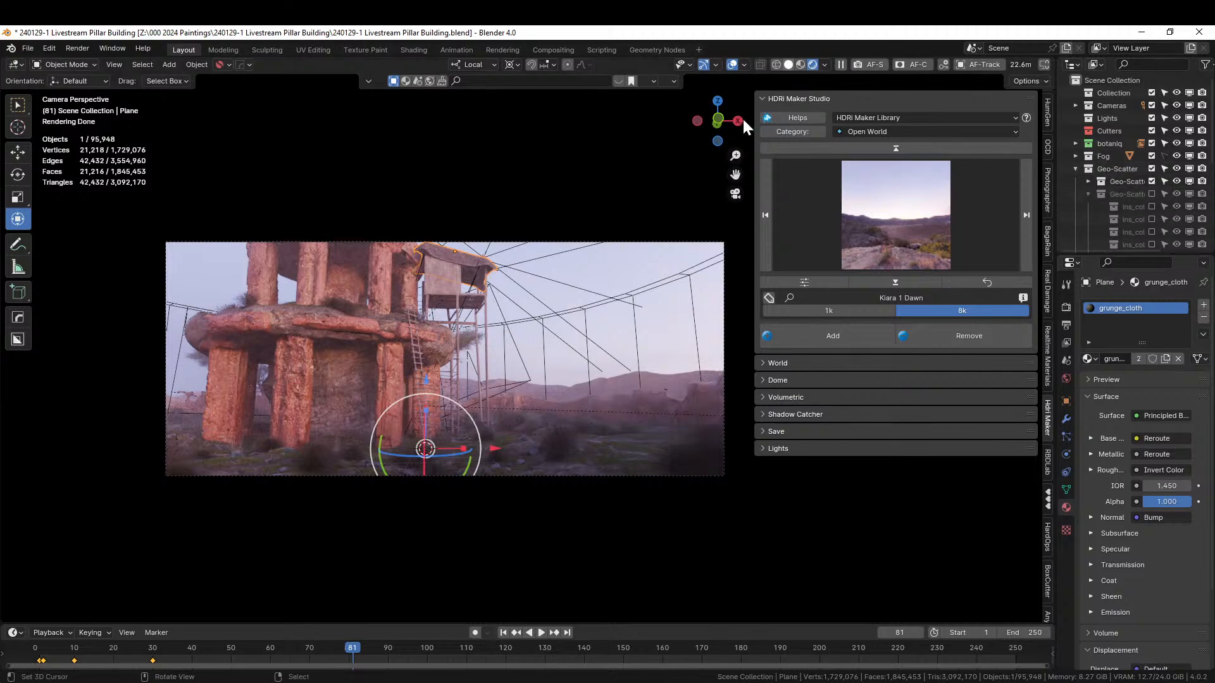
{"action": "mouse_move", "coordinate": [624, 321]}
{"action": "middle_mouse_down"}
{"action": "mouse_move", "coordinate": [628, 348]}
{"action": "mouse_move", "coordinate": [617, 319]}
{"action": "middle_mouse_up"}
{"action": "scroll", "coordinate": [626, 351], "scroll_direction": "down", "scroll_amount": 6}
{"action": "left_click", "coordinate": [598, 206]}
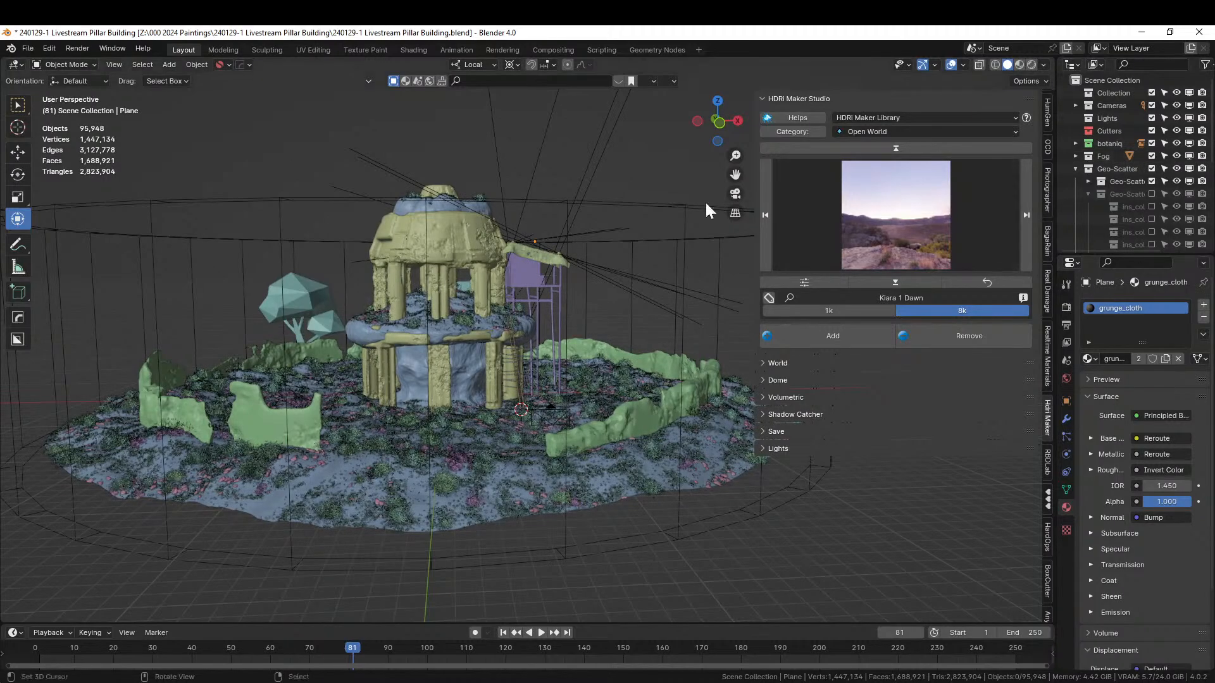
{"action": "left_click", "coordinate": [647, 205]}
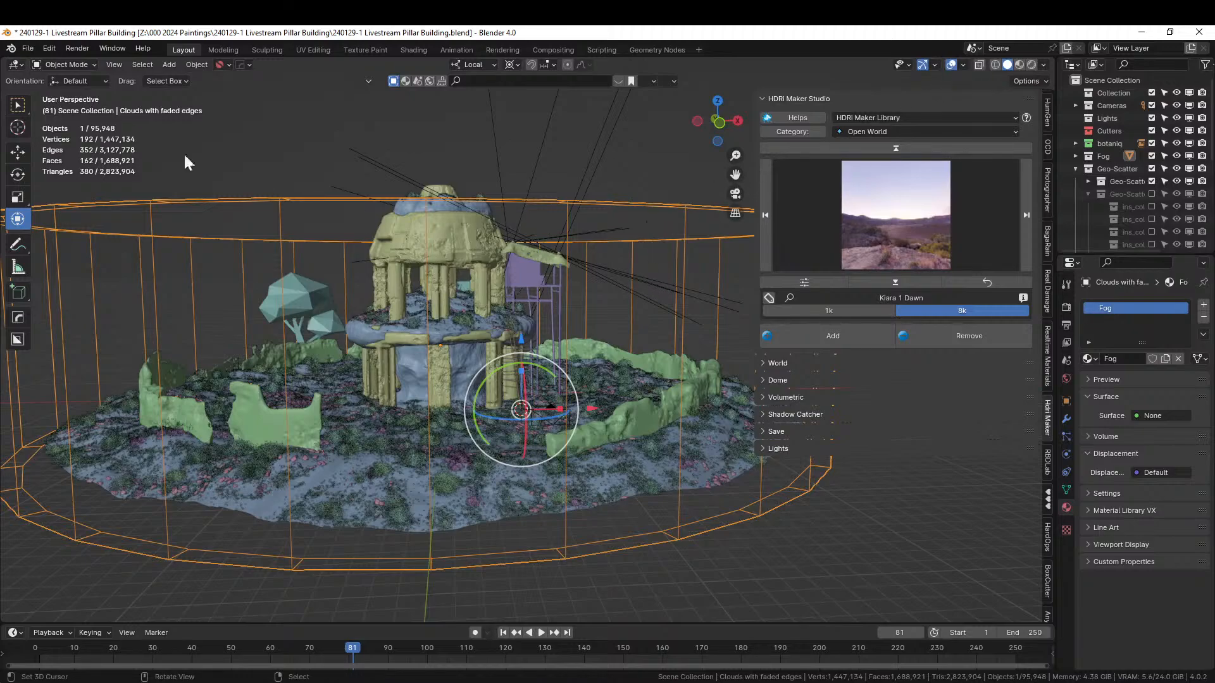
{"action": "middle_click_drag", "start_coordinate": [101, 112], "coordinate": [398, 282]}
{"action": "key", "text": "s"}
{"action": "key", "text": "z"}
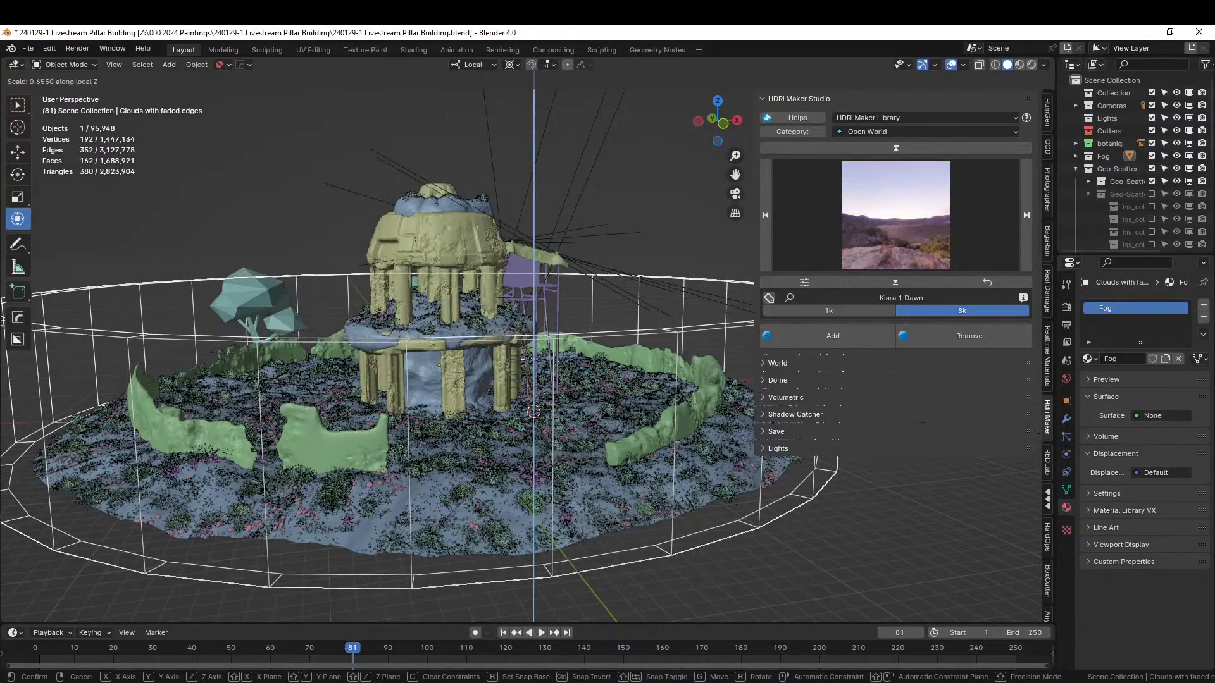
{"action": "left_click", "coordinate": [531, 519]}
- From the front view, rescale the fog volume's height along Z by about 0.58 so it surrounds only the lower building
{"action": "key", "text": "KP_1"}
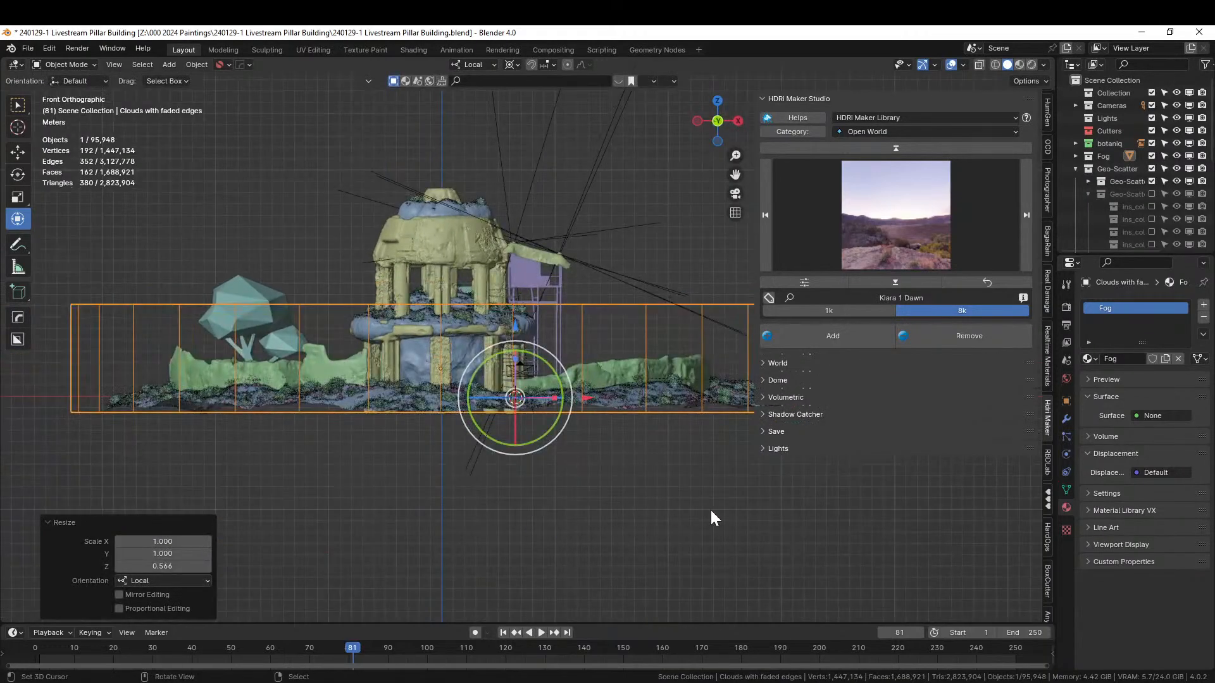
{"action": "key", "text": "s"}
{"action": "key", "text": "z"}
{"action": "key", "text": "z"}
{"action": "left_click", "coordinate": [681, 508]}
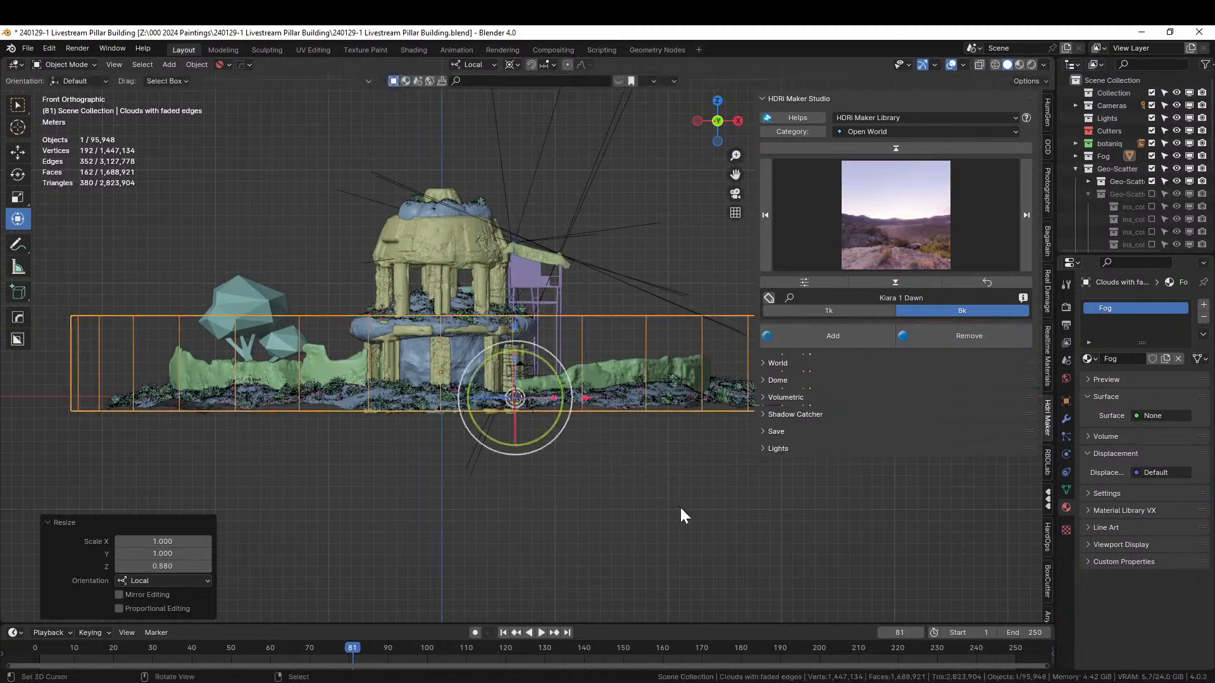
{"action": "key", "text": "Tab"}
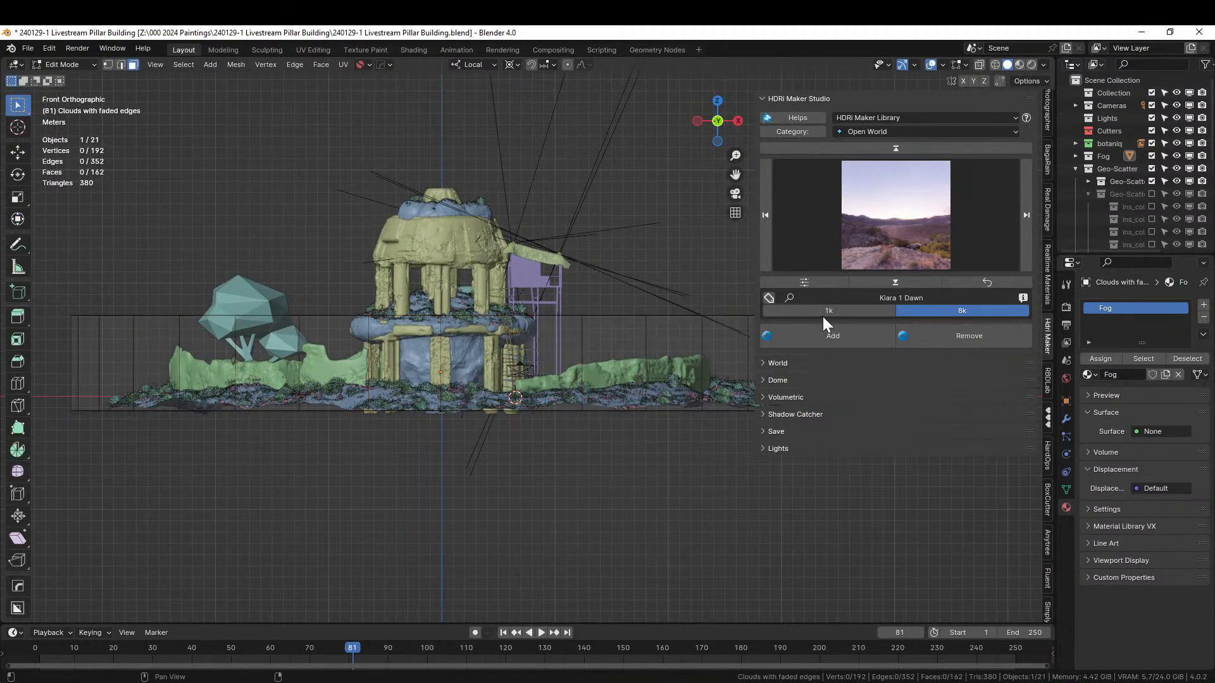
{"action": "key", "text": "Tab"}
{"action": "middle_click_drag", "start_coordinate": [529, 421], "coordinate": [540, 455]}
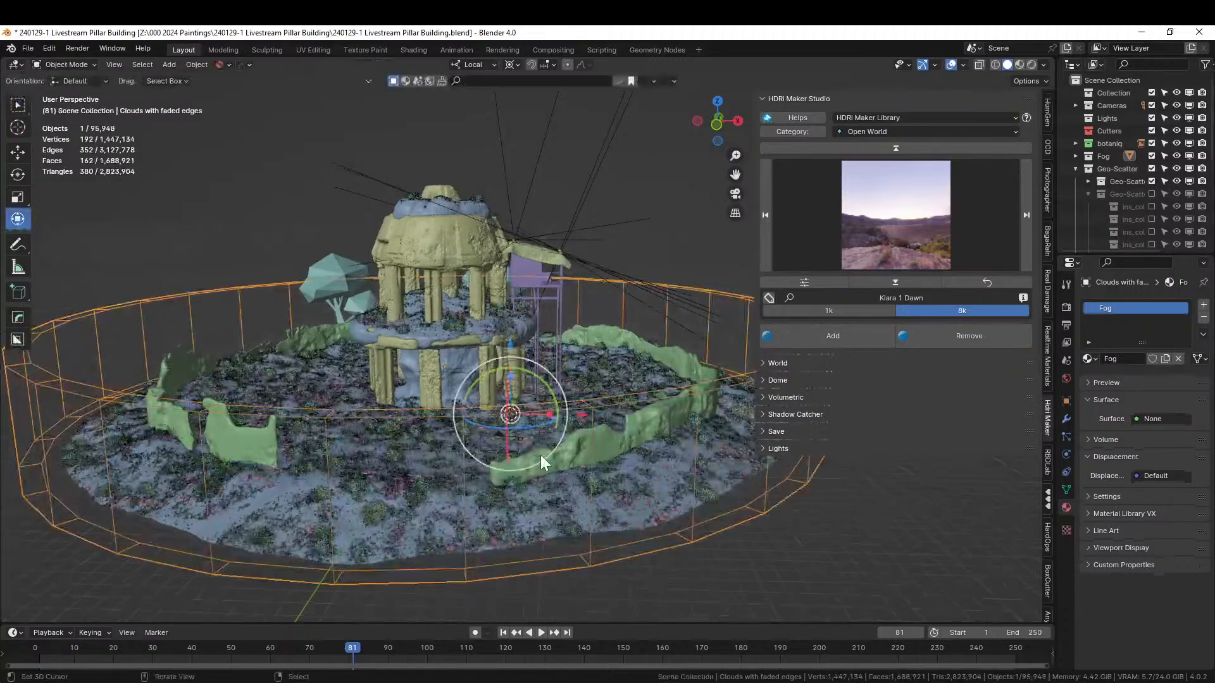
- Return to the camera view, save the file and apply the fog volume's rotation and scale
{"action": "key", "text": "KP_0"}
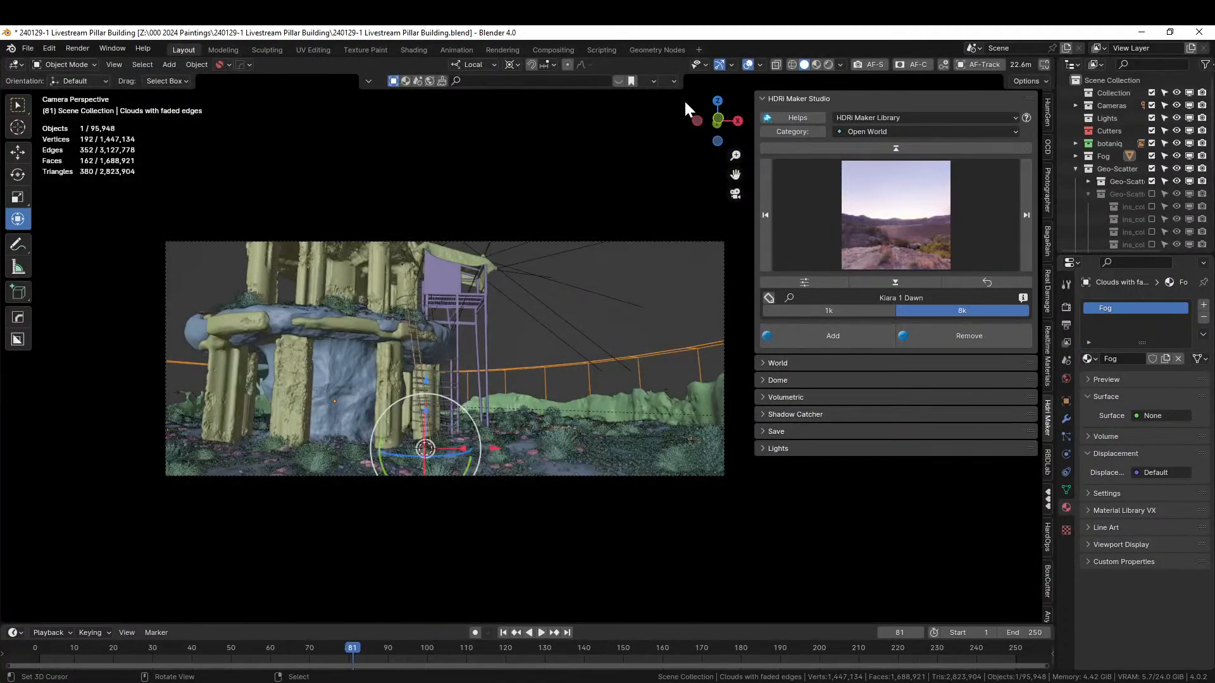
{"action": "key", "text": "ctrl+s"}
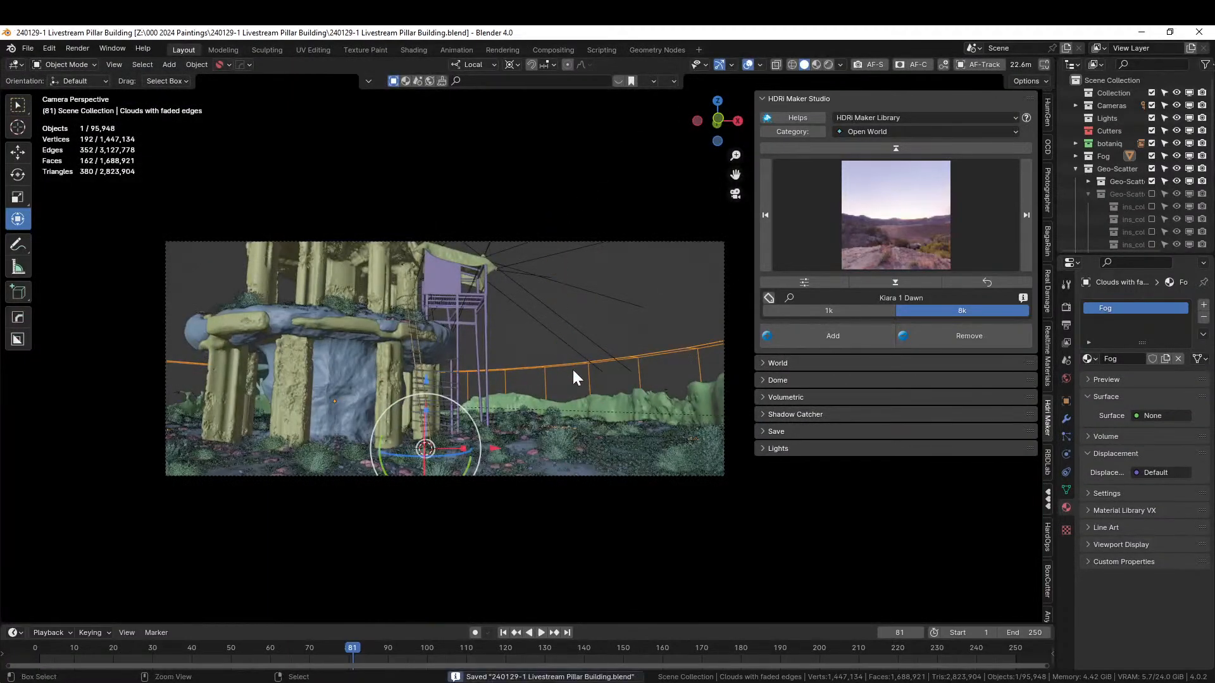
{"action": "key", "text": "ctrl+a"}
{"action": "left_click", "coordinate": [572, 367]}
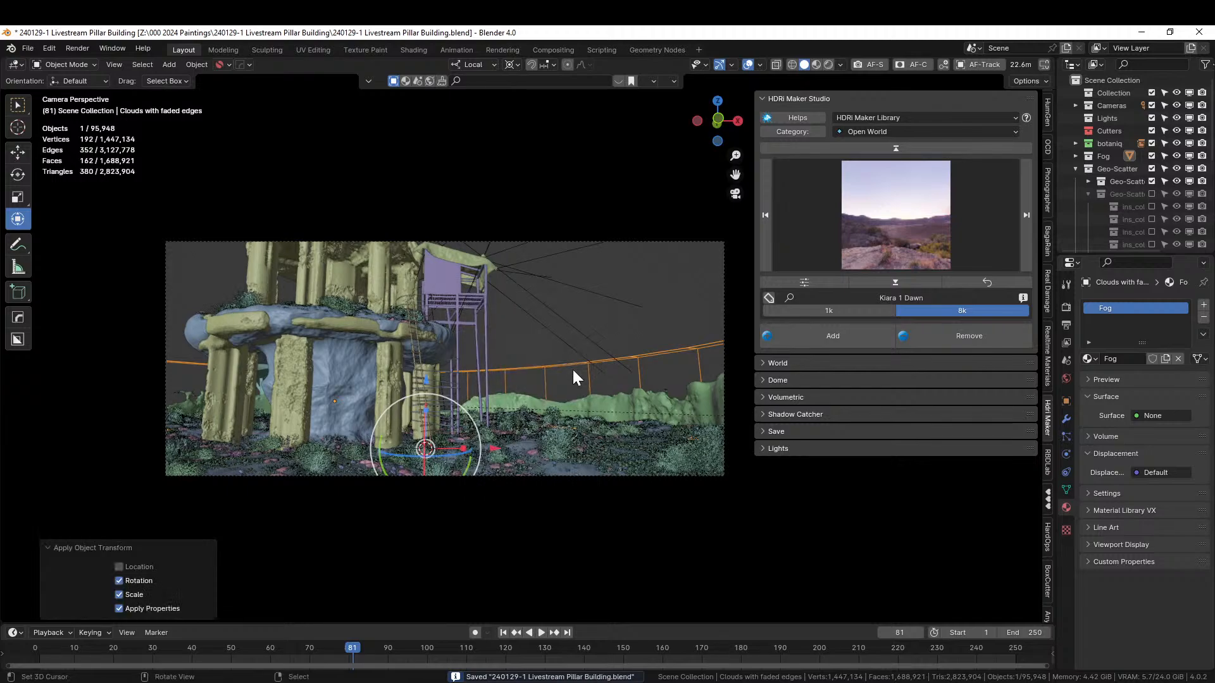
- In the rendered view, set the Fog material's volume density Map Range to To Max 0.05 and To Min 0.005
{"action": "left_click", "coordinate": [833, 64]}
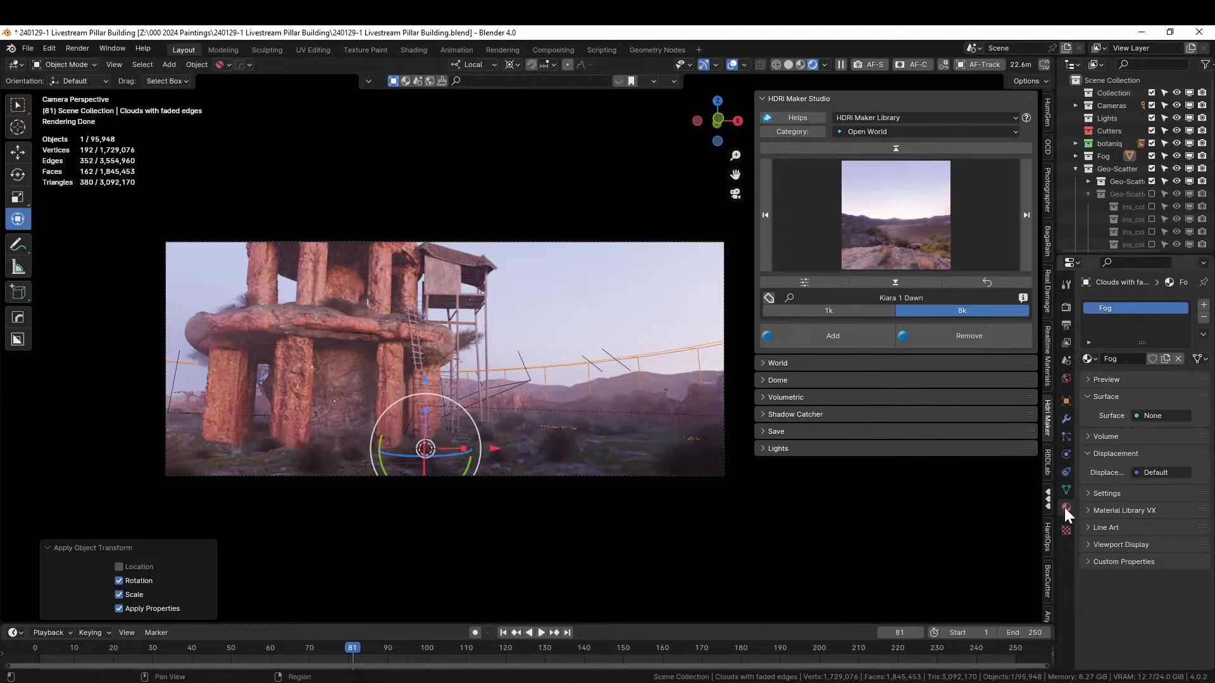
{"action": "left_click", "coordinate": [1091, 436]}
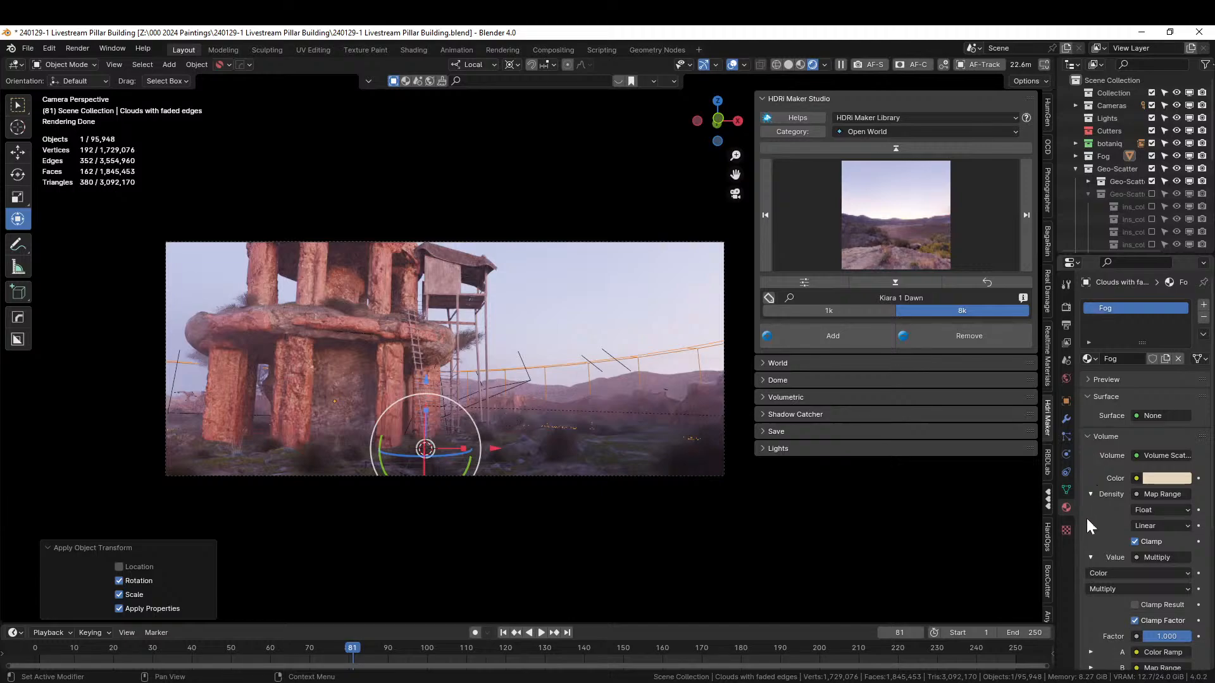
{"action": "scroll", "coordinate": [1118, 587], "scroll_direction": "down", "scroll_amount": 3}
{"action": "scroll", "coordinate": [1119, 589], "scroll_direction": "down", "scroll_amount": 3}
{"action": "left_click", "coordinate": [1164, 579]}
{"action": "type", "text": ".05"}
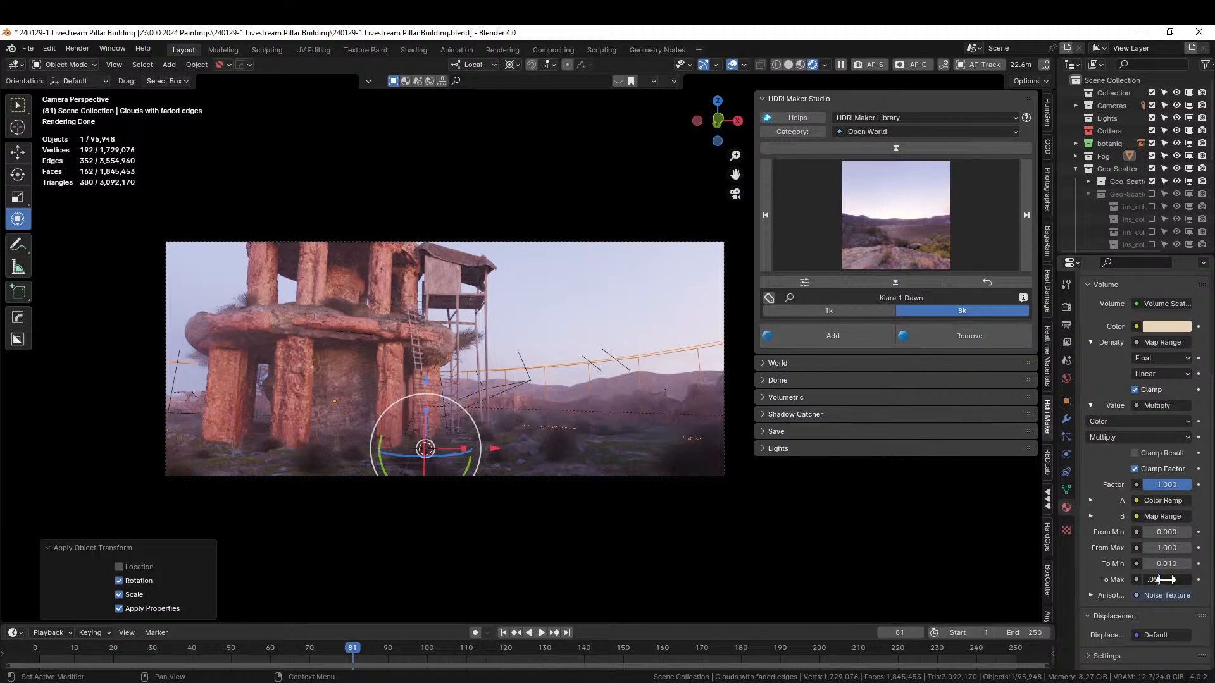
{"action": "key", "text": "Return"}
{"action": "double_click", "coordinate": [1167, 564]}
{"action": "type", "text": ".005"}
{"action": "key", "text": "Return"}
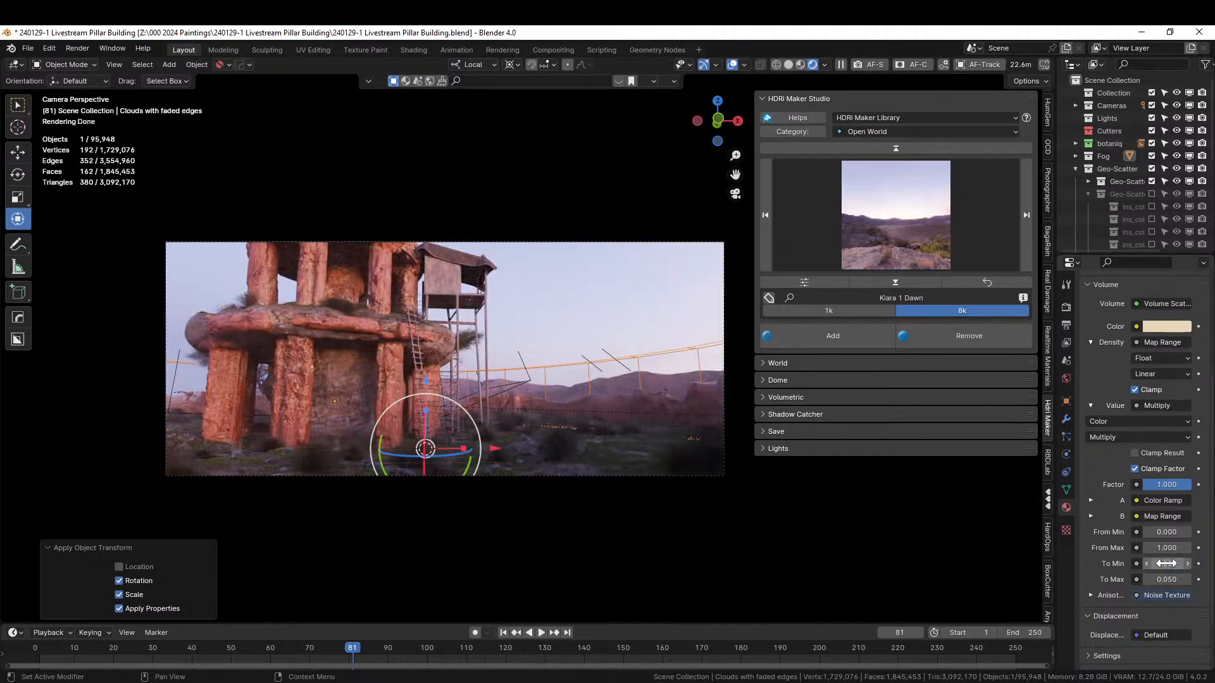
- Raise the To Max of the Fog material's density Map Range to 0.1
{"action": "left_click", "coordinate": [1166, 580]}
{"action": "type", "text": ".1"}
{"action": "key", "text": "Return"}
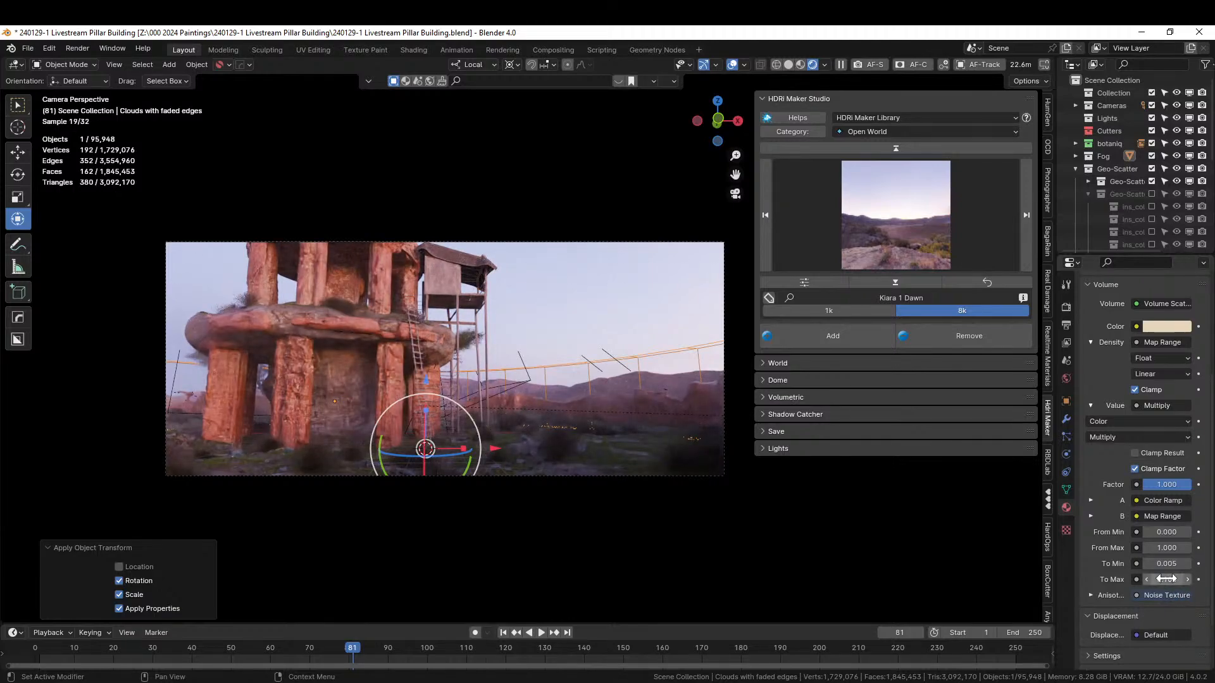
- Set the world's Mist Pass depth to 150 m and save the file
{"action": "left_click", "coordinate": [1067, 382]}
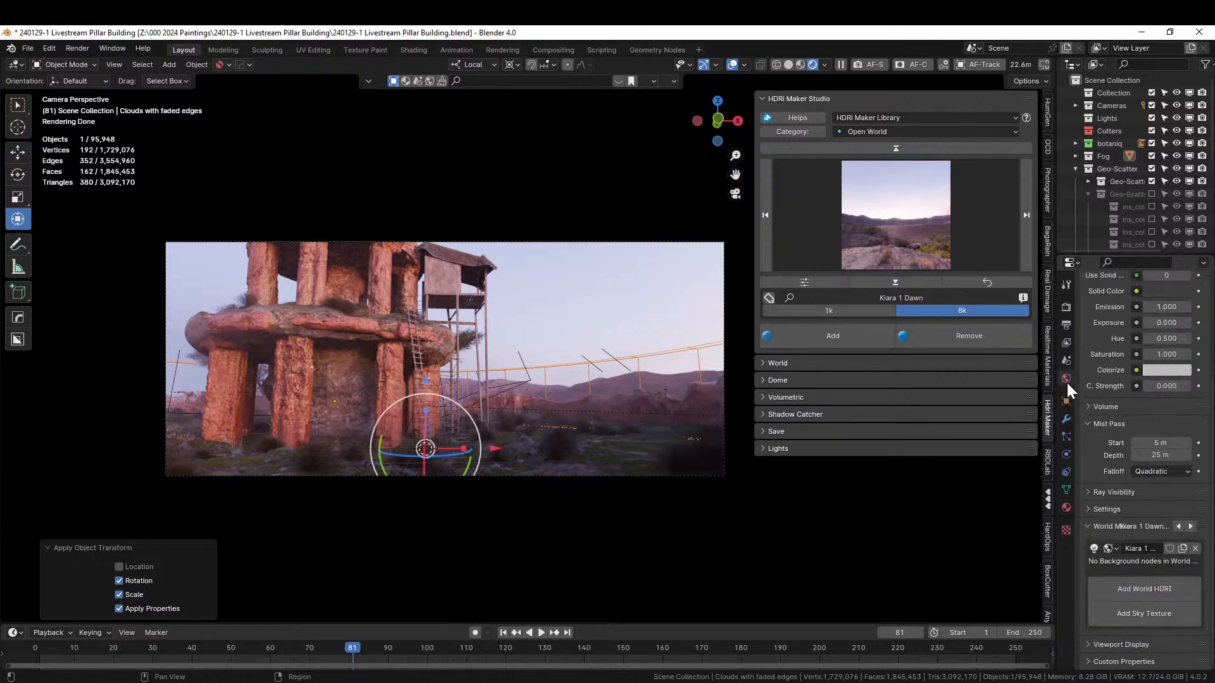
{"action": "double_click", "coordinate": [1162, 455]}
{"action": "type", "text": "150"}
{"action": "key", "text": "Return"}
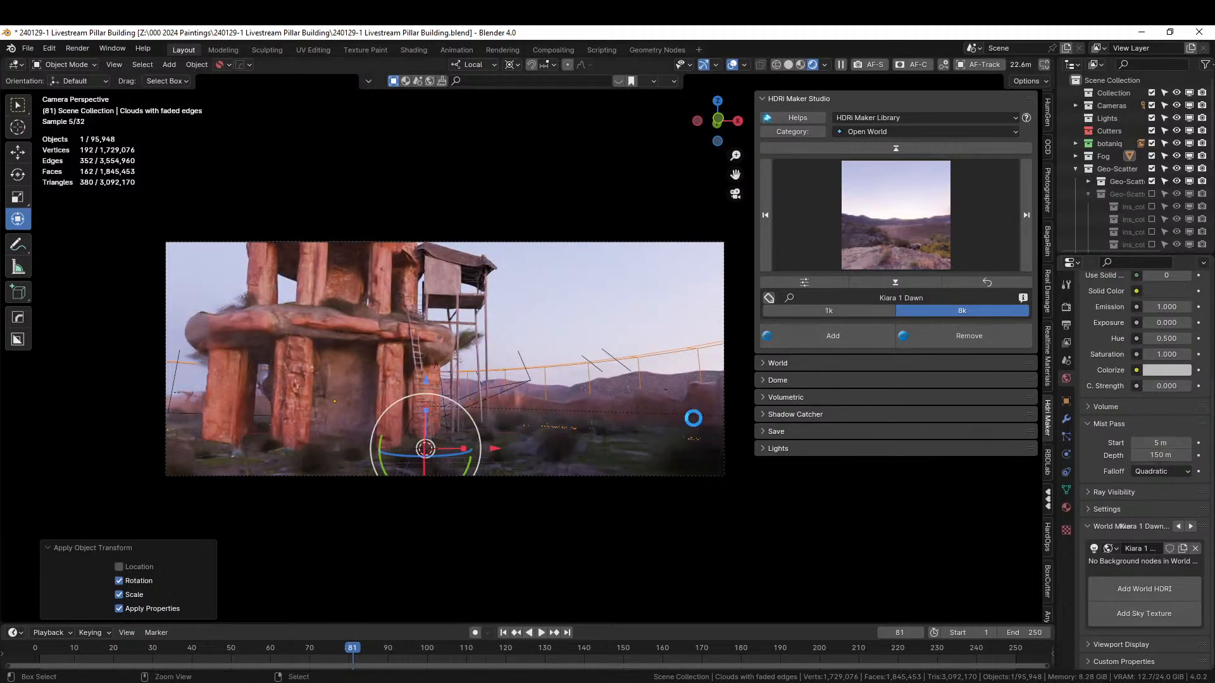
{"action": "key", "text": "ctrl+s"}
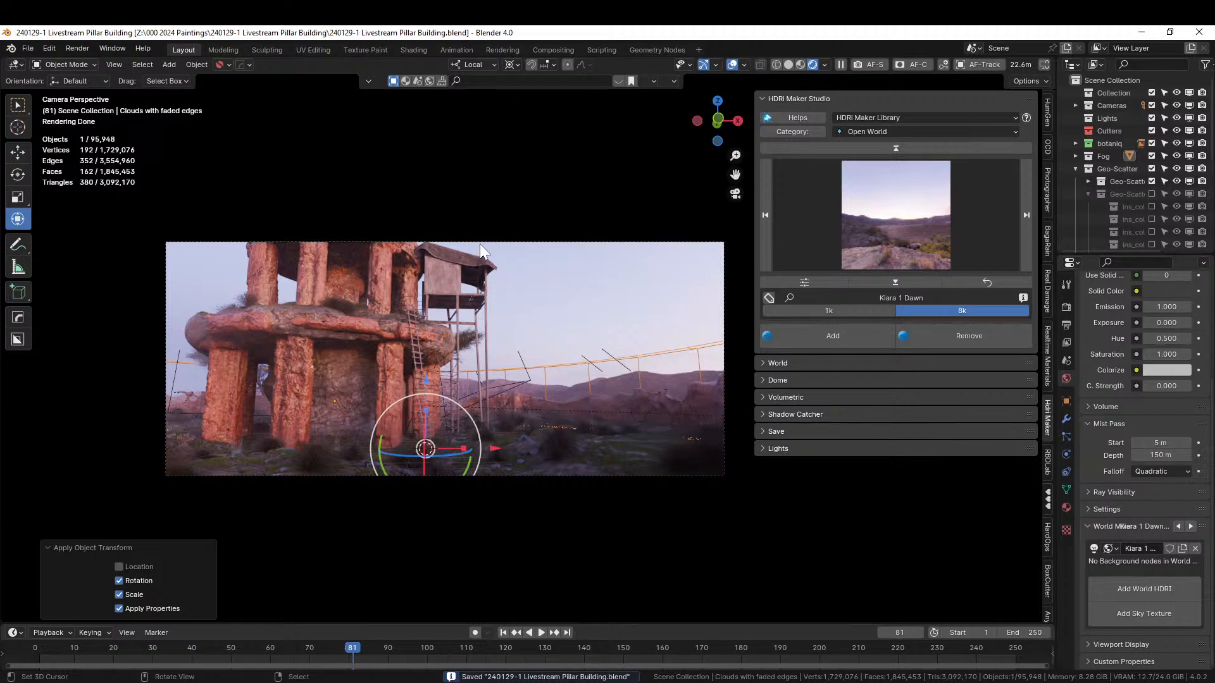
- Inspect the rendered shot up close and fly the camera to a new position showing the building's domed top
{"action": "scroll", "coordinate": [393, 384], "scroll_direction": "up", "scroll_amount": 6}
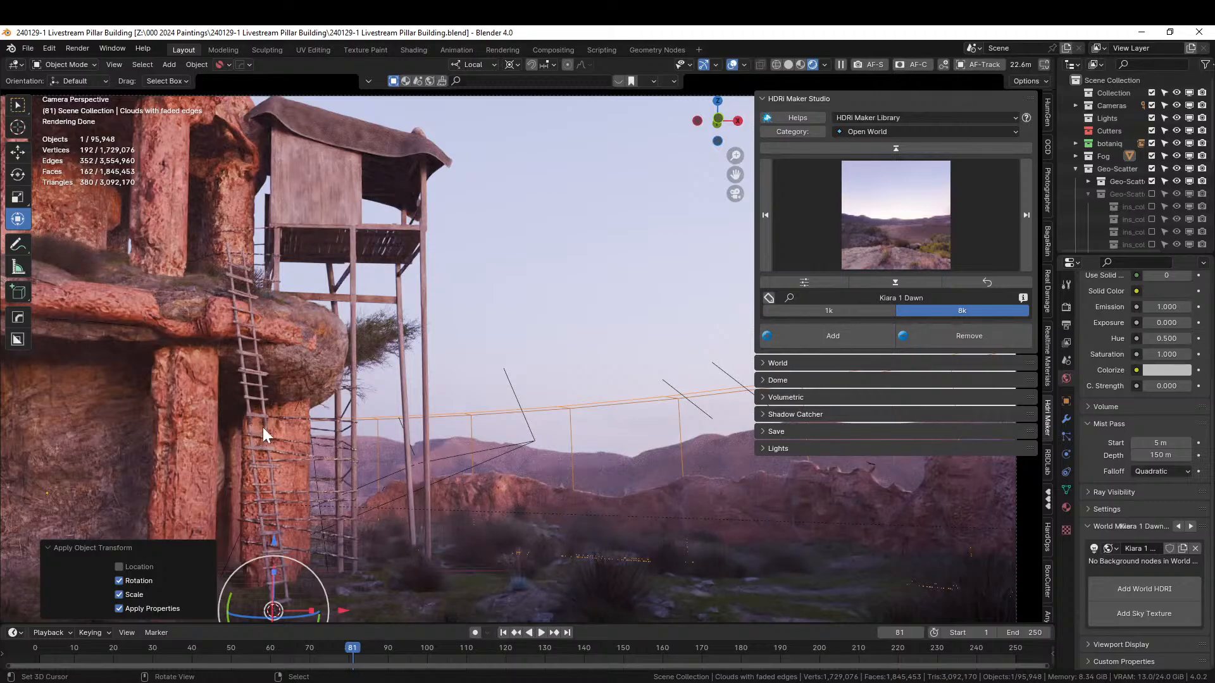
{"action": "scroll", "coordinate": [395, 443], "scroll_direction": "up", "scroll_amount": 3}
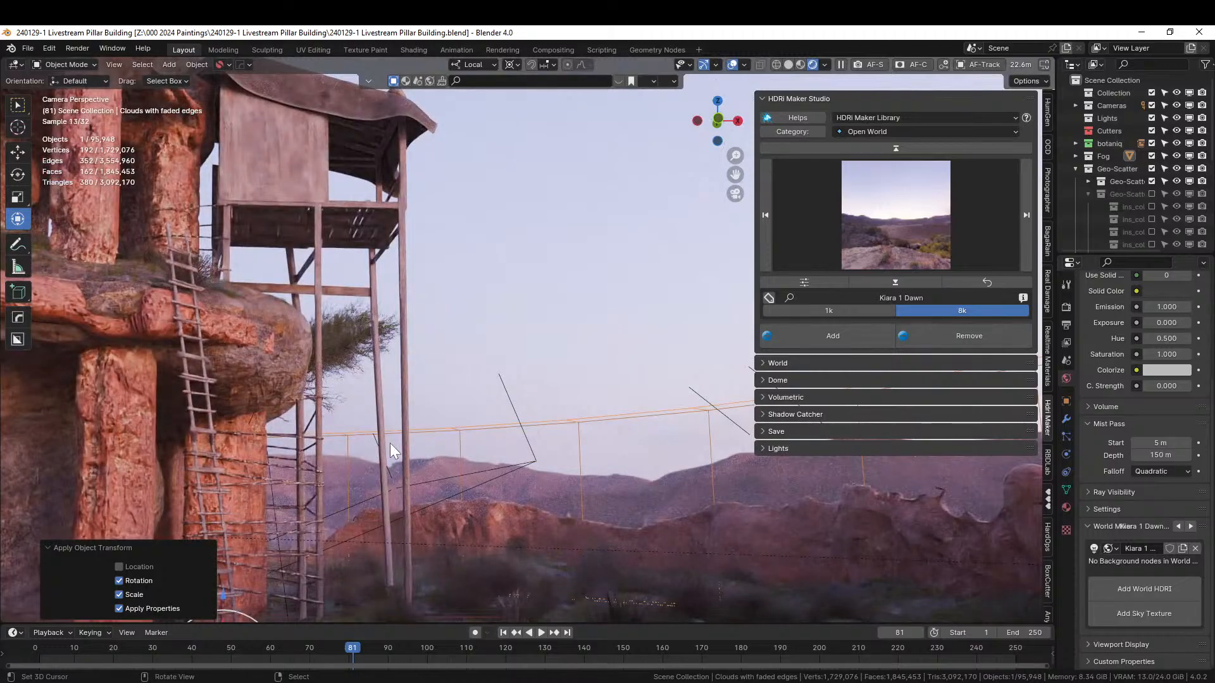
{"action": "scroll", "coordinate": [389, 443], "scroll_direction": "up", "scroll_amount": 4}
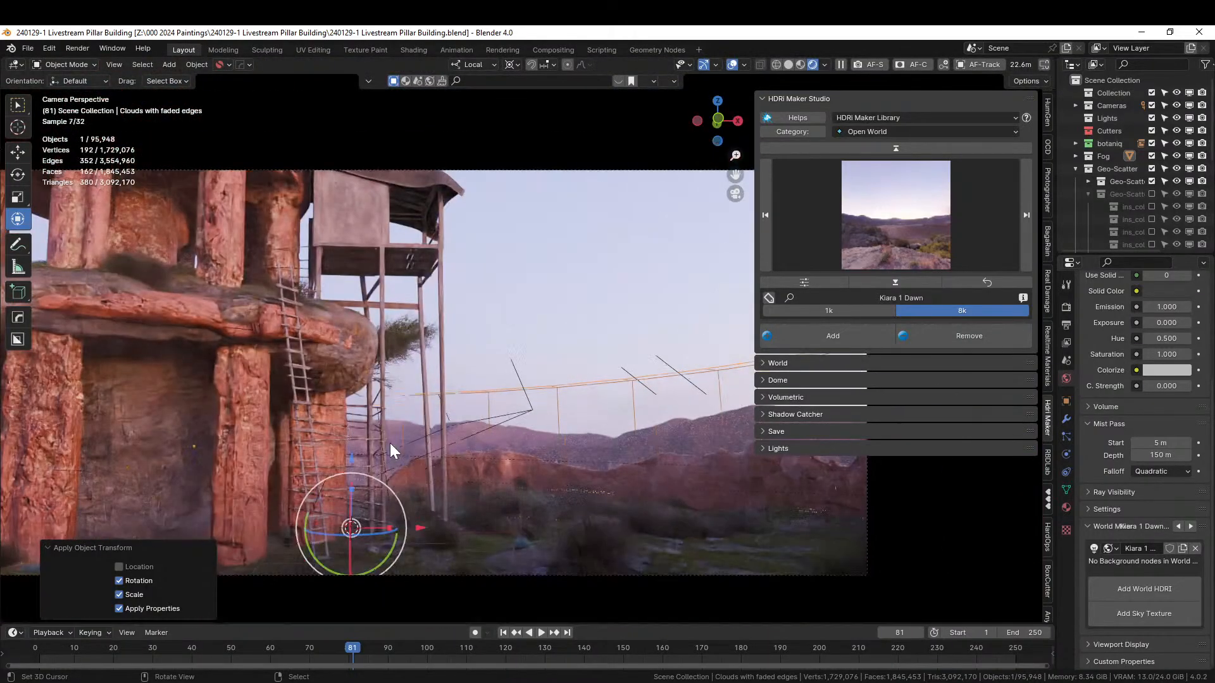
{"action": "scroll", "coordinate": [390, 443], "scroll_direction": "up", "scroll_amount": 1}
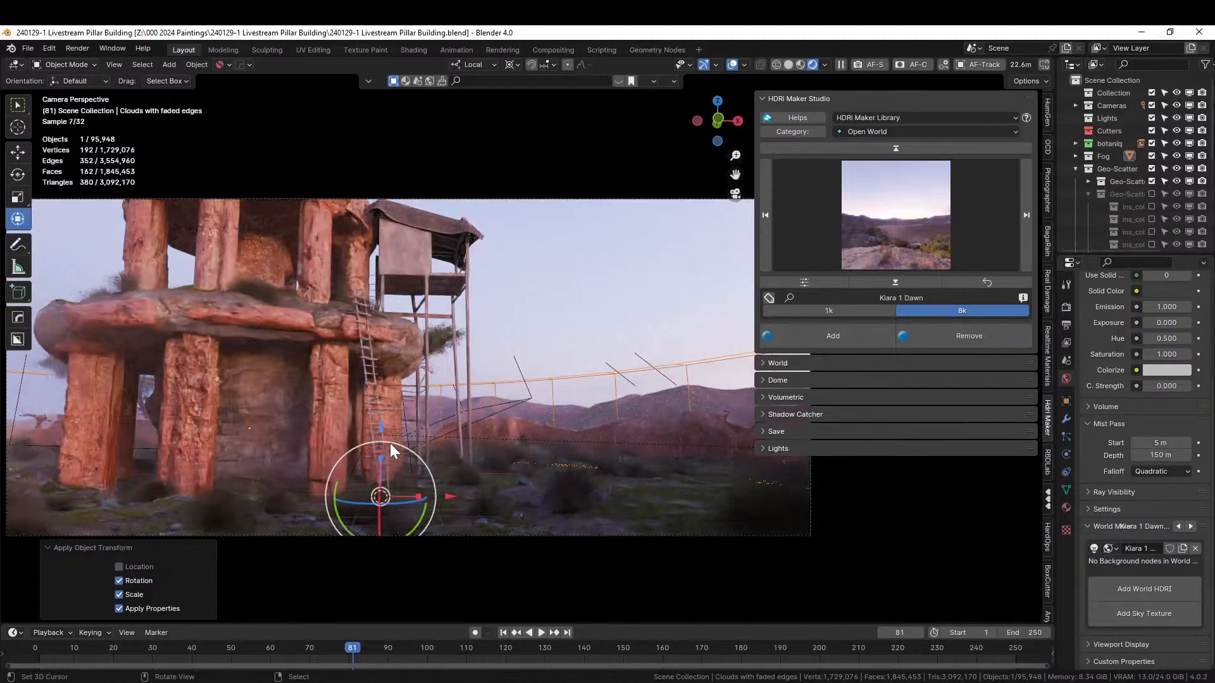
{"action": "scroll", "coordinate": [389, 443], "scroll_direction": "down", "scroll_amount": 1}
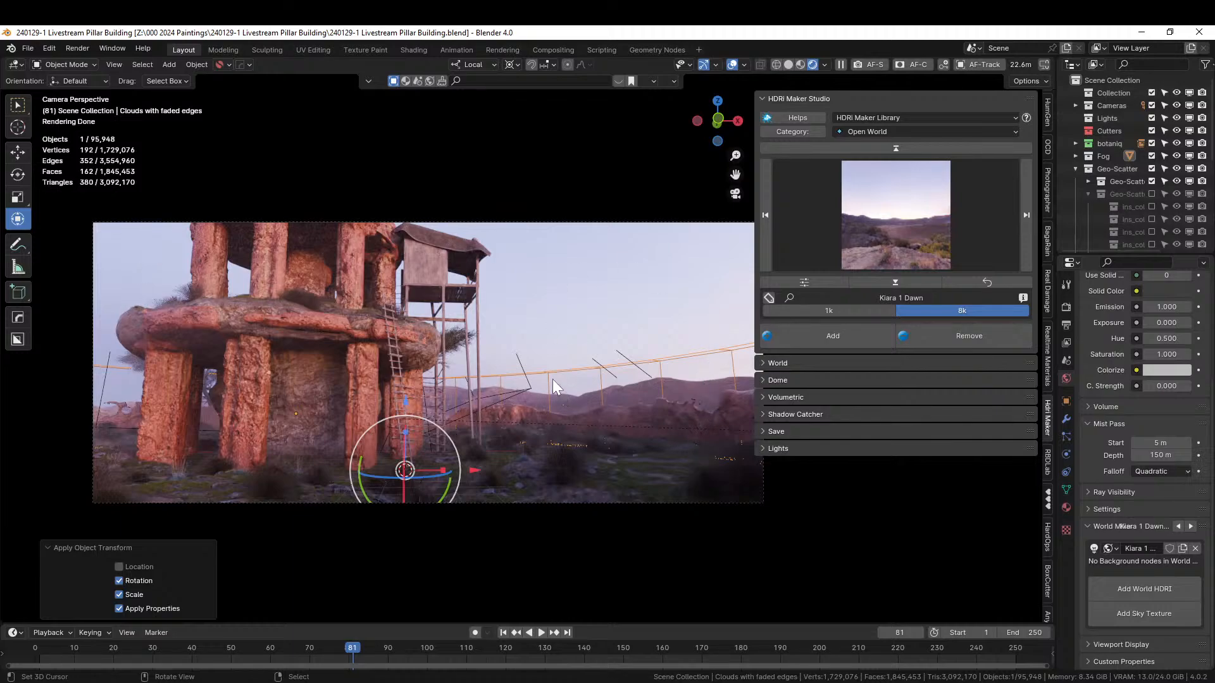
{"action": "scroll", "coordinate": [598, 405], "scroll_direction": "up", "scroll_amount": 2}
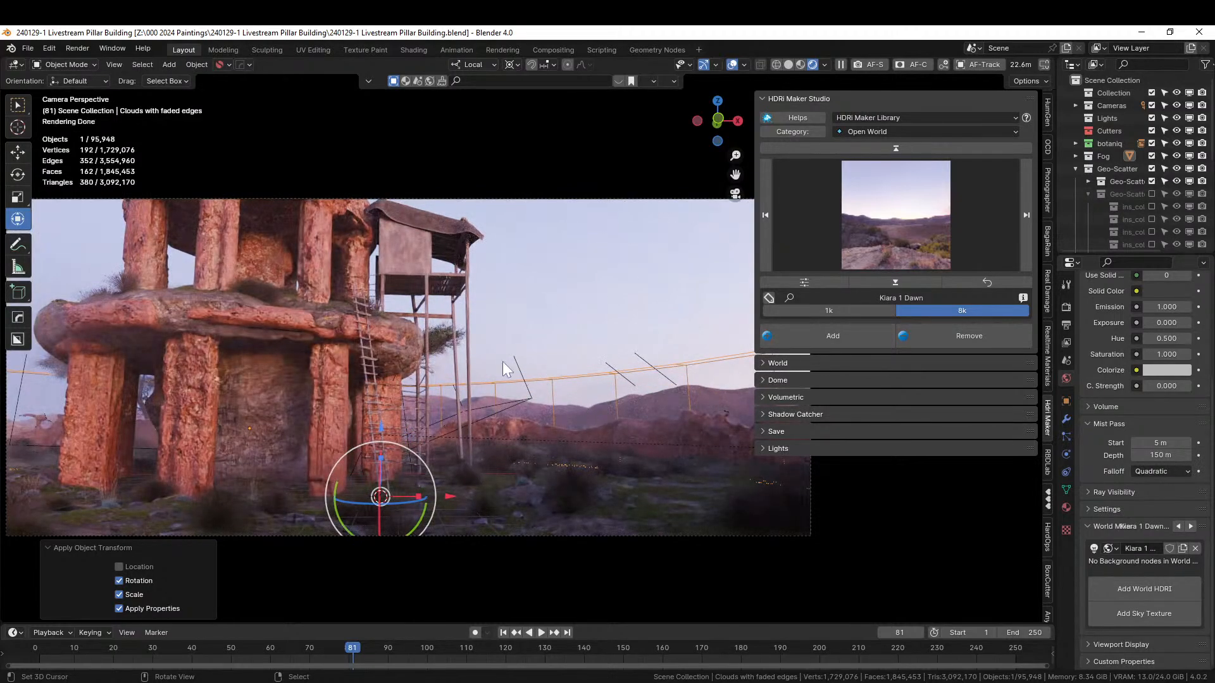
{"action": "key", "text": "shift+grave"}
{"action": "key", "text": "w"}
{"action": "key", "text": "e"}
{"action": "key", "text": "a"}
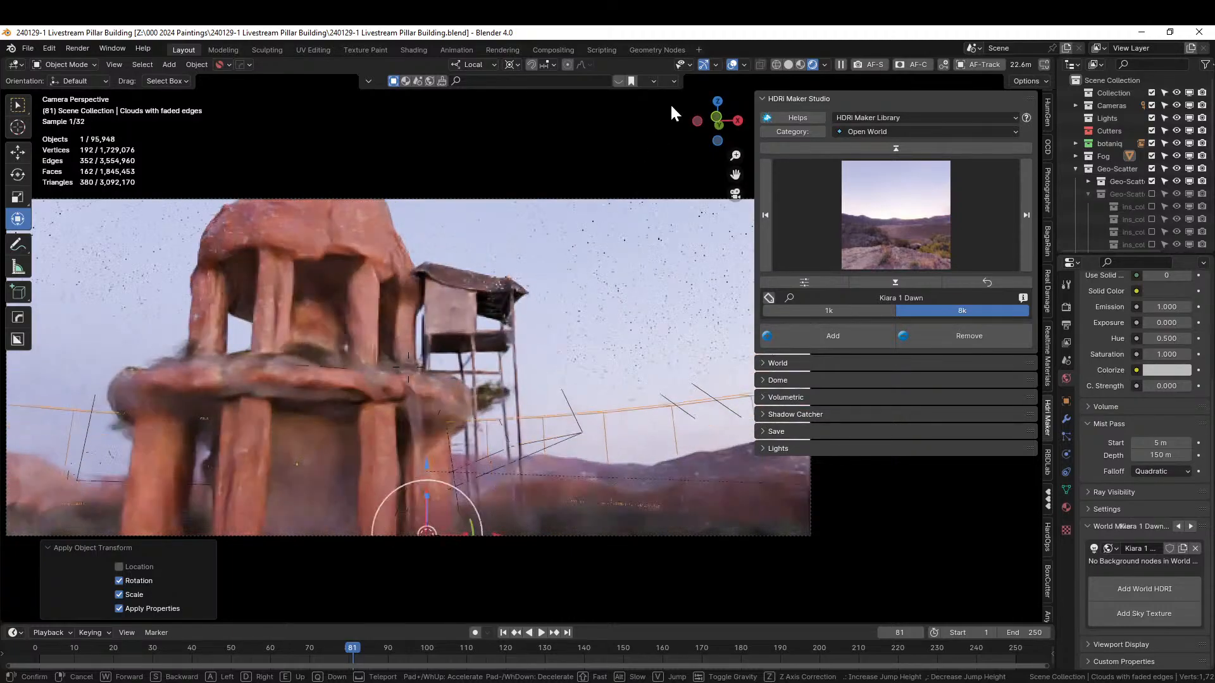
{"action": "left_click", "coordinate": [555, 342]}
- In solid shading, fly the camera back until the whole domed building, watchtower and flanking rock walls fit in the frame
{"action": "key", "text": "z"}
{"action": "key", "text": "shift+grave"}
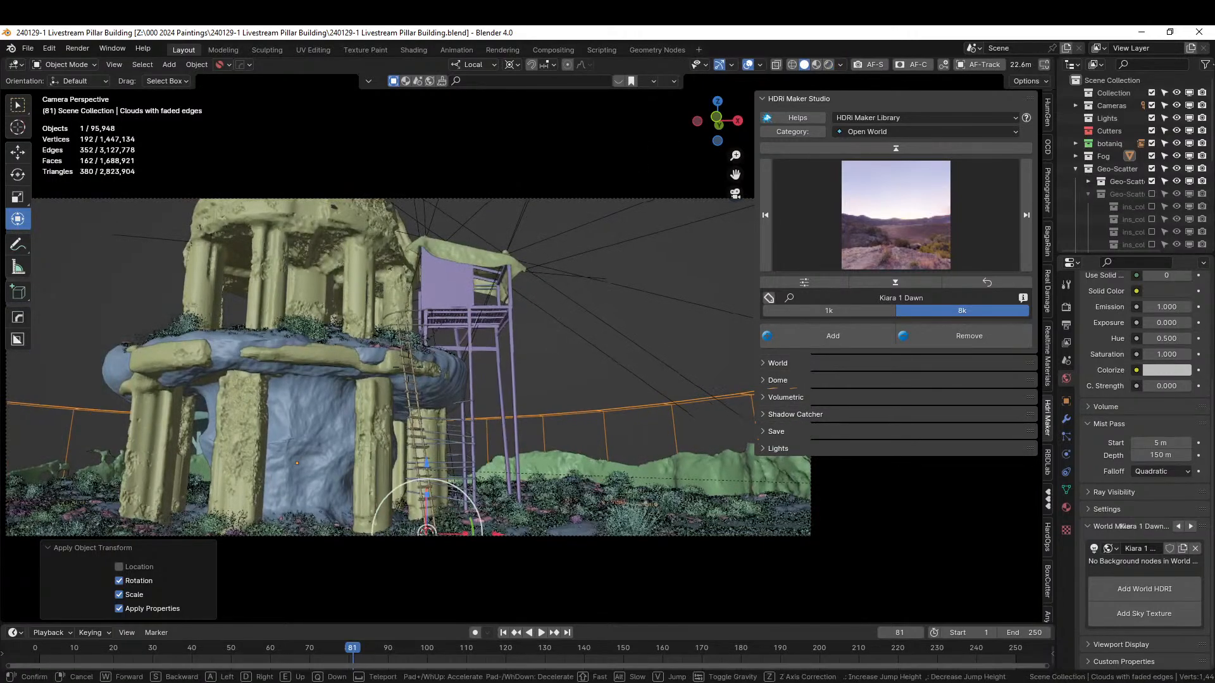
{"action": "key", "text": "s"}
{"action": "key", "text": "s"}
{"action": "key", "text": "q"}
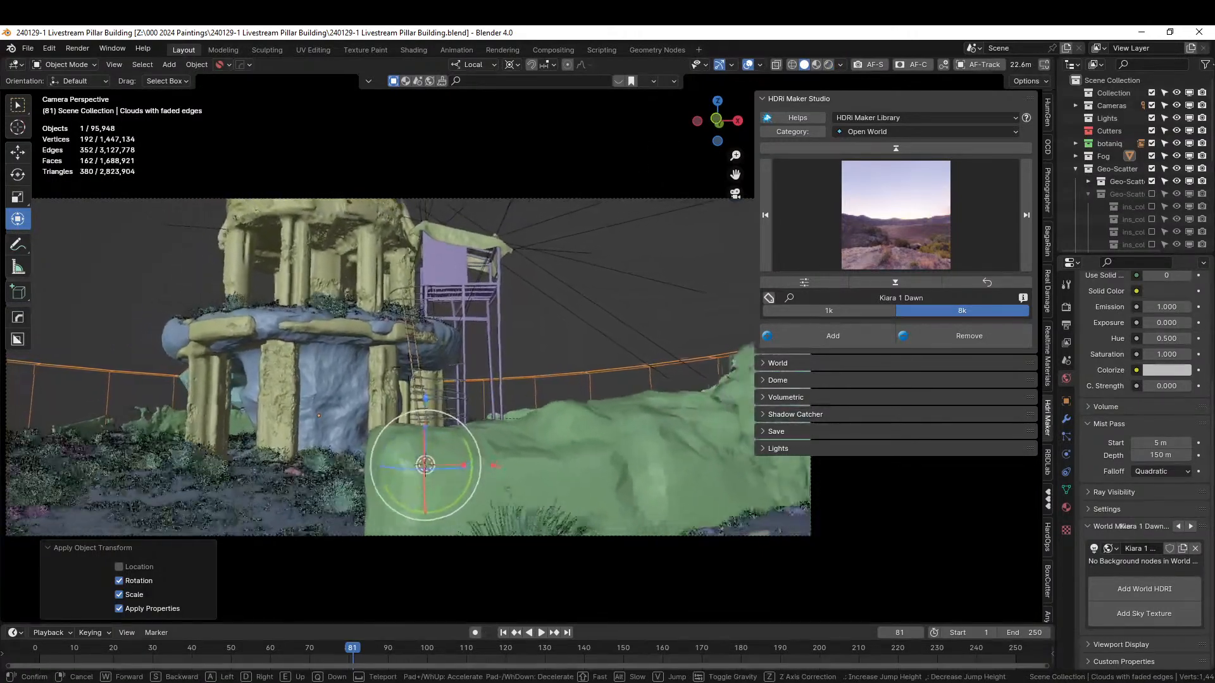
{"action": "key", "text": "s"}
{"action": "key", "text": "a"}
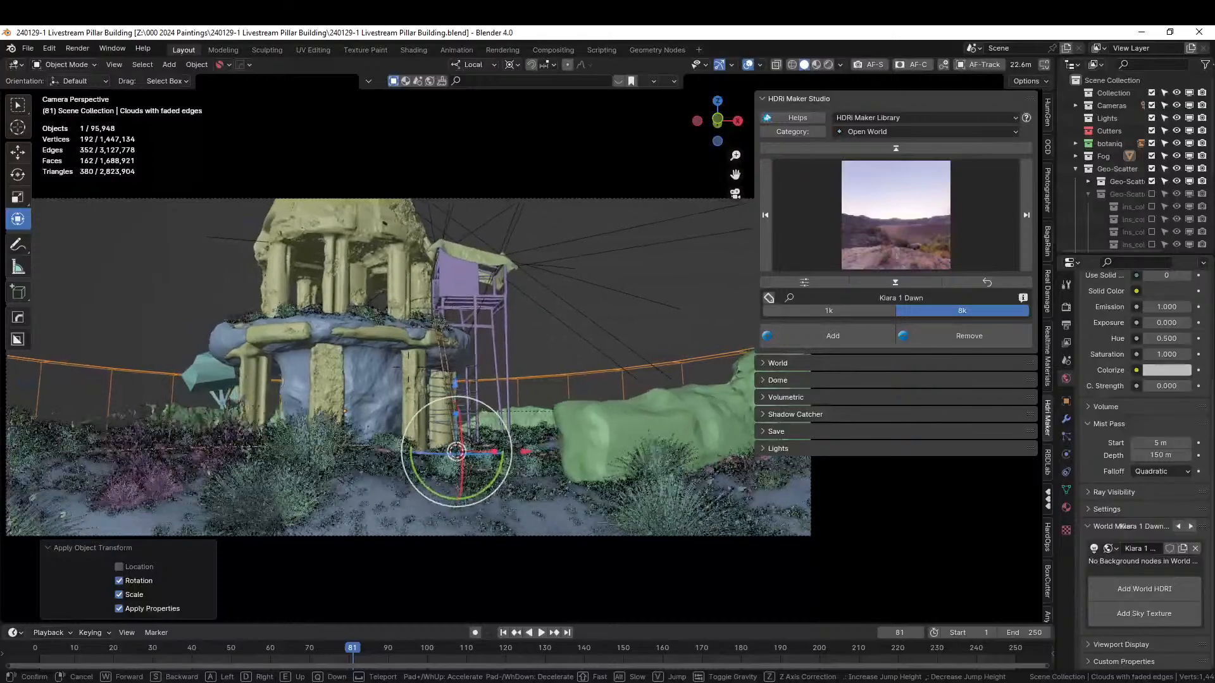
{"action": "key", "text": "e"}
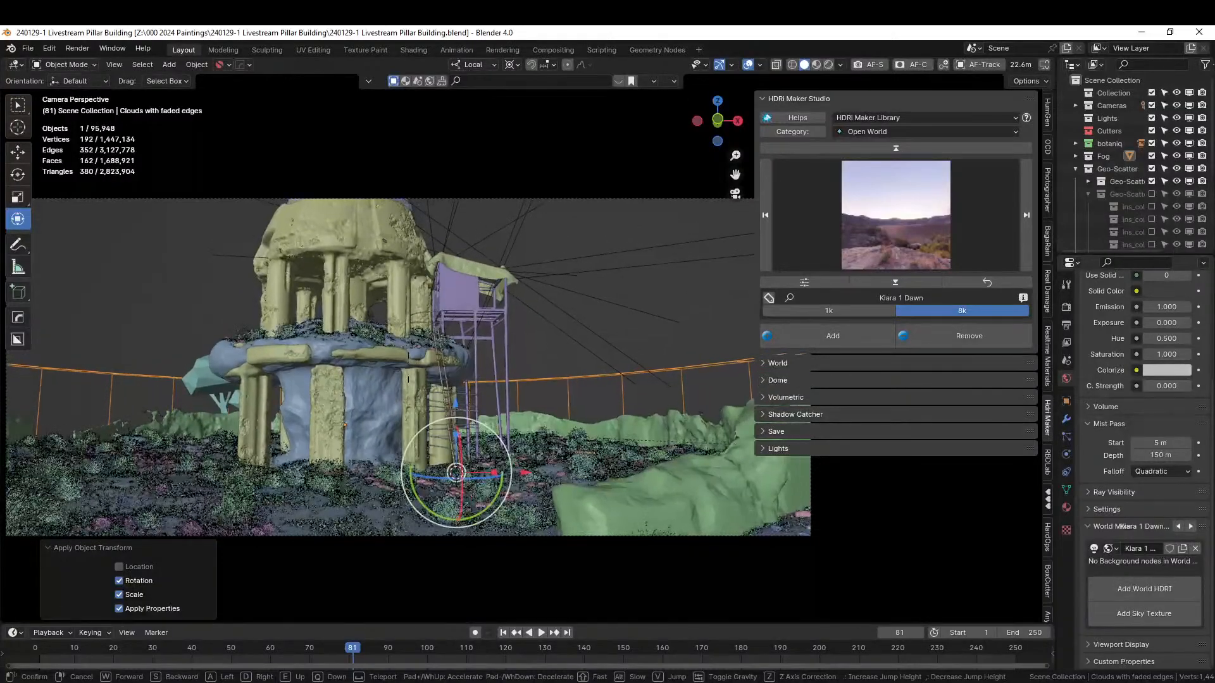
{"action": "key", "text": "s"}
{"action": "key", "text": "q"}
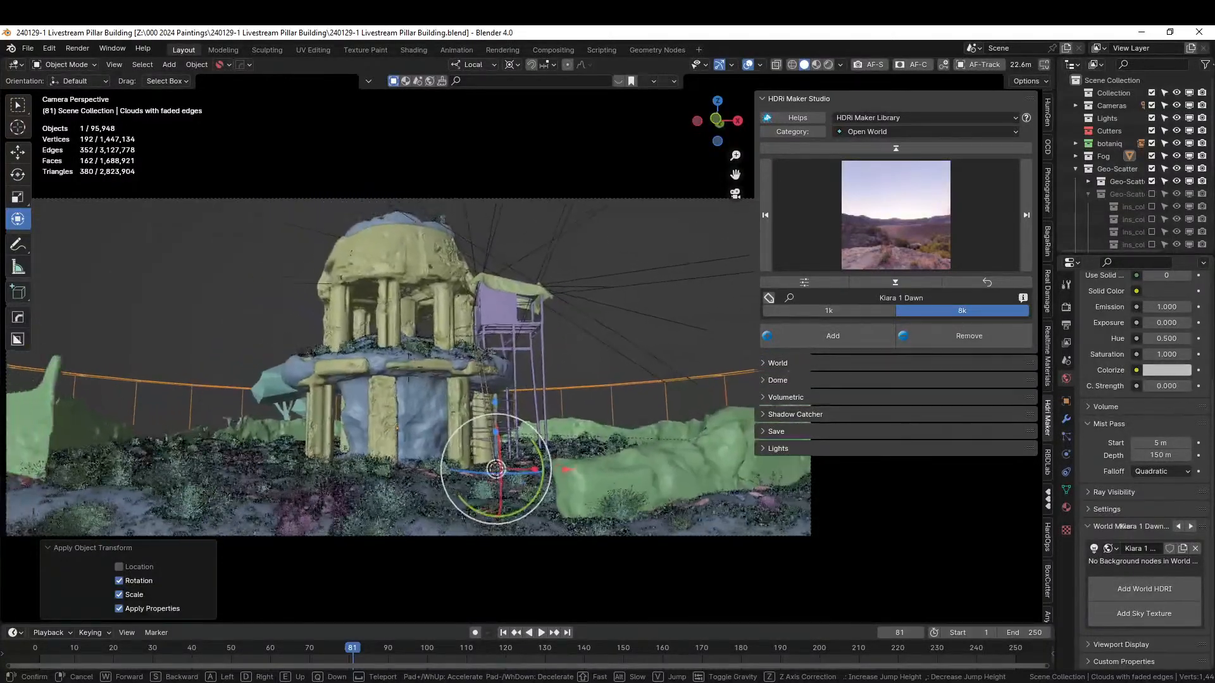
{"action": "key", "text": "w"}
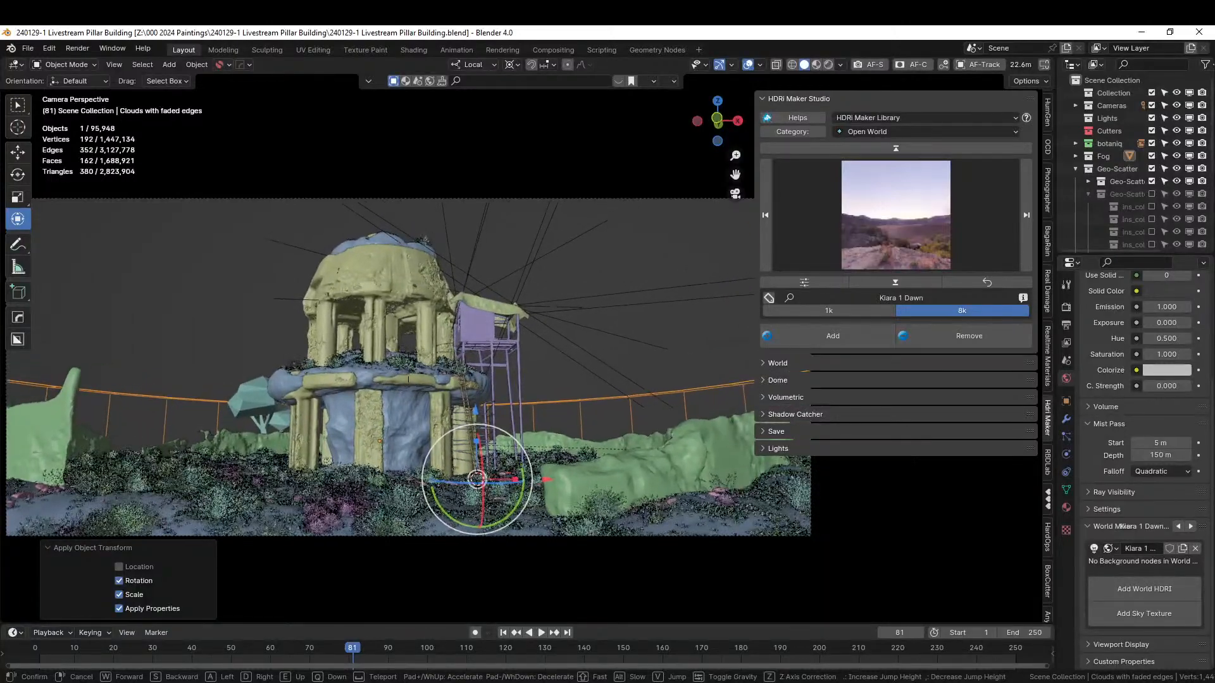
{"action": "left_click", "coordinate": [560, 405]}
{"action": "scroll", "coordinate": [560, 409], "scroll_direction": "down", "scroll_amount": 2}
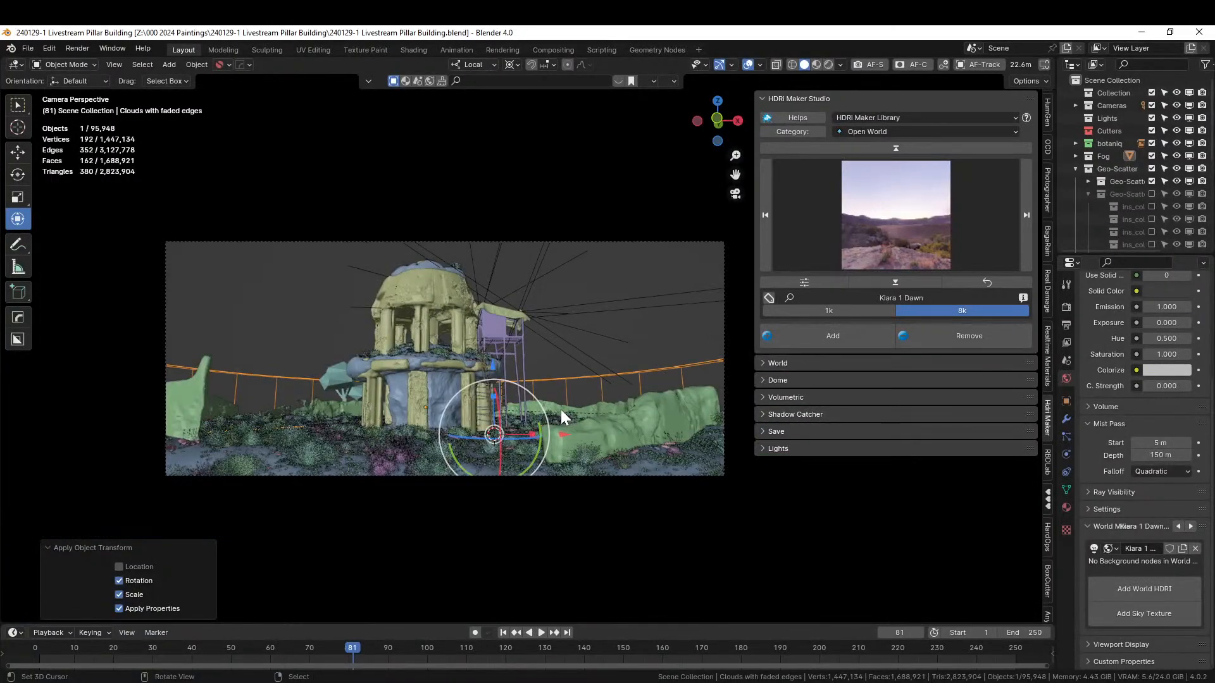
{"action": "key", "text": "shift+grave"}
{"action": "left_click", "coordinate": [561, 411]}
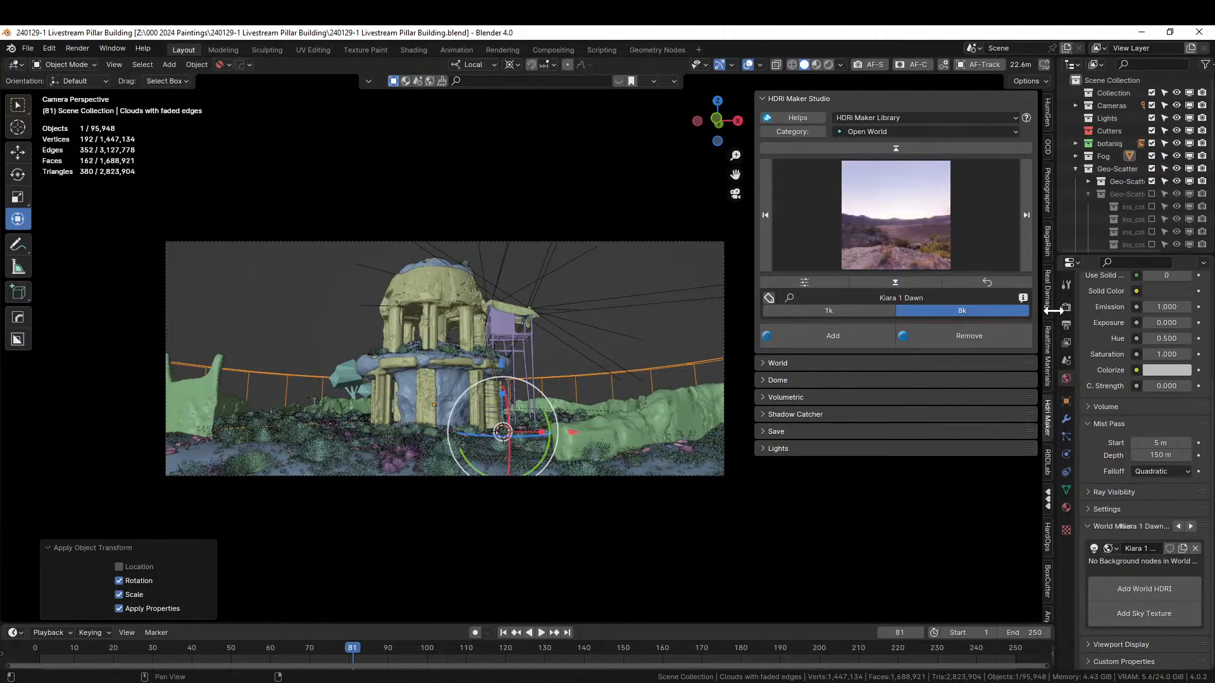
- Pick a new camera focus point at the watchtower and save the file
{"action": "left_click", "coordinate": [1049, 194]}
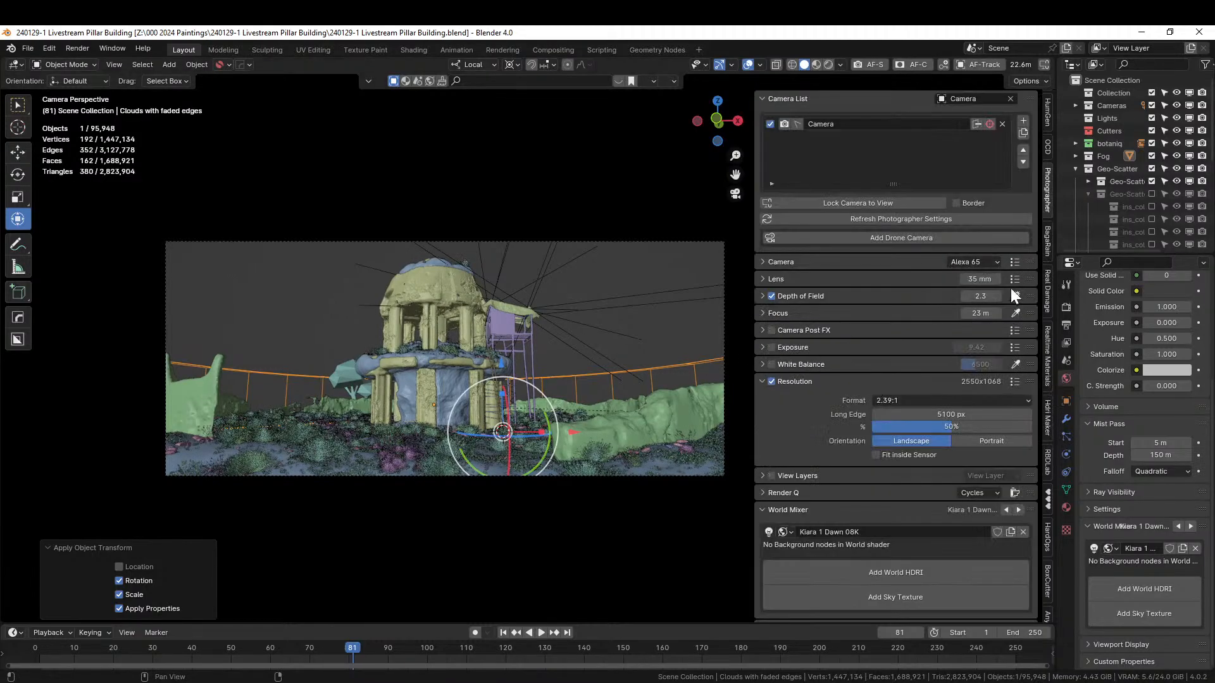
{"action": "left_click", "coordinate": [1015, 314]}
{"action": "left_click", "coordinate": [508, 316]}
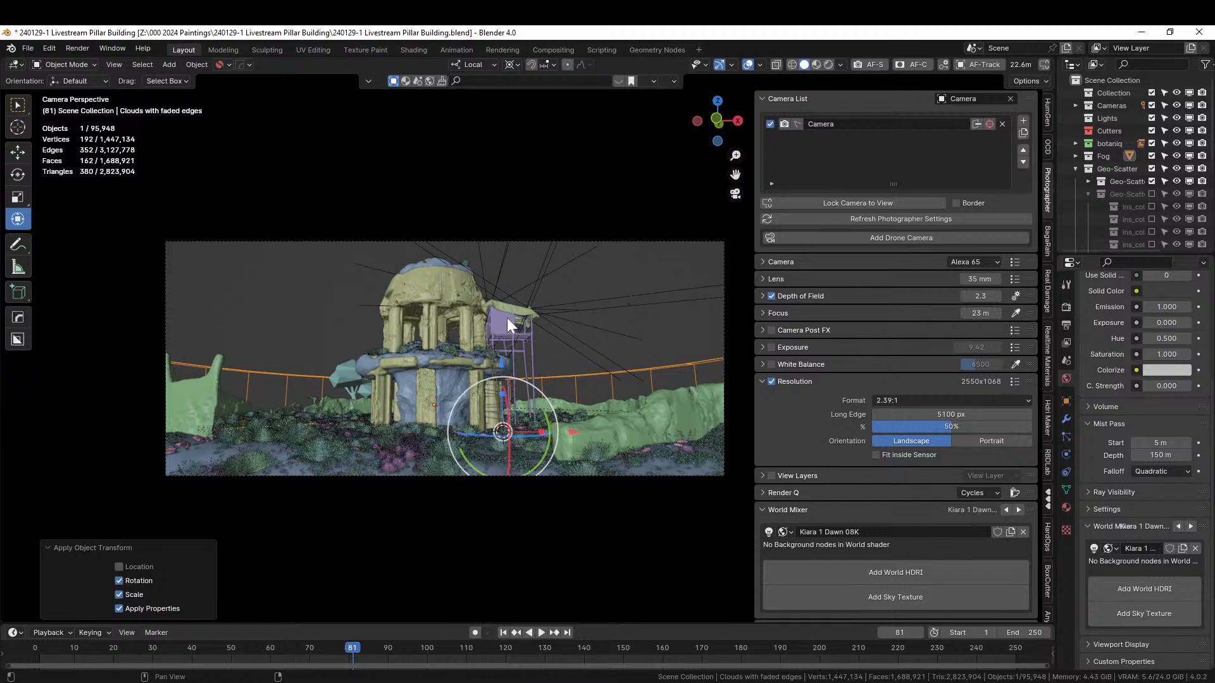
{"action": "key", "text": "ctrl+s"}
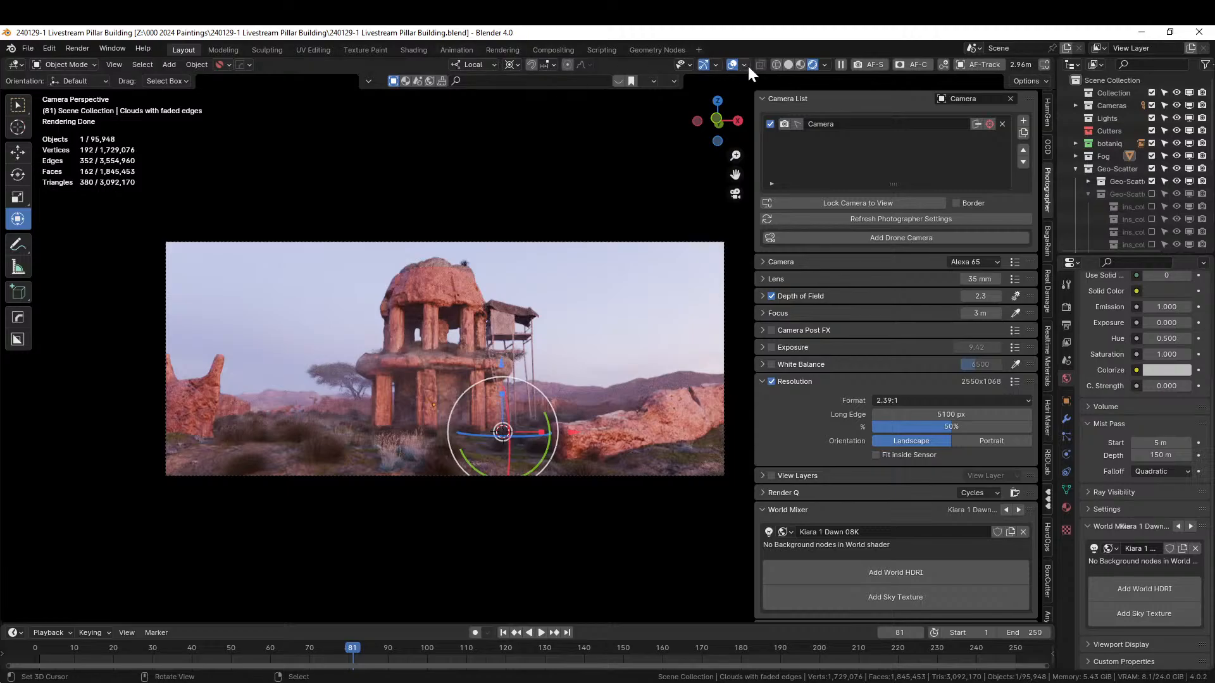
- In solid shading, open the foreground rock wall's mesh for editing and isolate it, framing the tall spike at its end
{"action": "left_click", "coordinate": [794, 65]}
{"action": "mouse_move", "coordinate": [275, 292]}
{"action": "middle_mouse_down"}
{"action": "mouse_move", "coordinate": [302, 401]}
{"action": "mouse_move", "coordinate": [364, 310]}
{"action": "mouse_move", "coordinate": [367, 358]}
{"action": "mouse_move", "coordinate": [437, 275]}
{"action": "mouse_move", "coordinate": [304, 446]}
{"action": "middle_mouse_up"}
{"action": "right_click", "coordinate": [393, 383]}
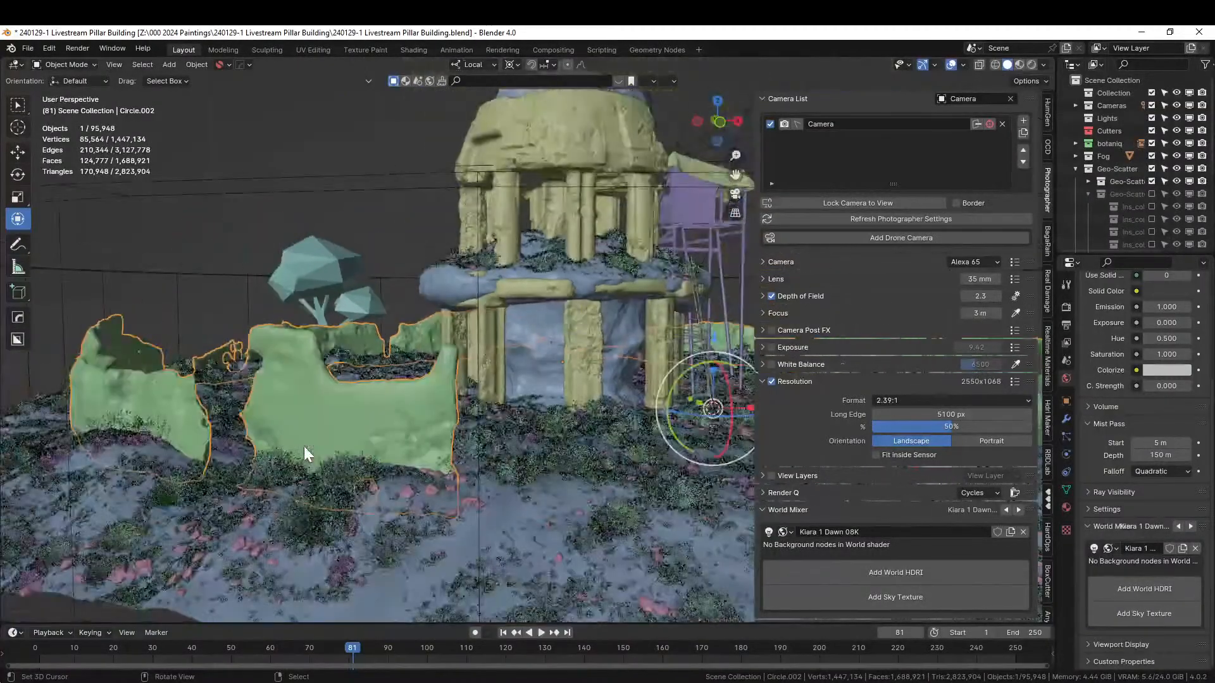
{"action": "key", "text": "Tab"}
{"action": "scroll", "coordinate": [307, 359], "scroll_direction": "up", "scroll_amount": 3}
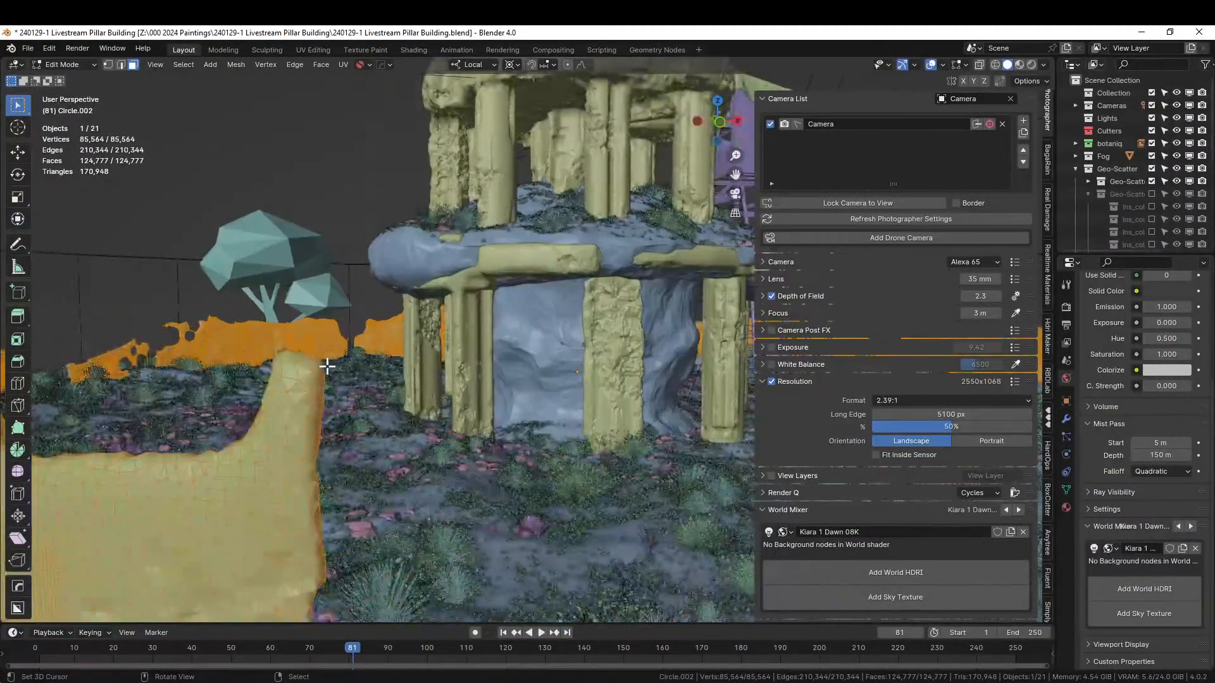
{"action": "right_click", "coordinate": [307, 359]}
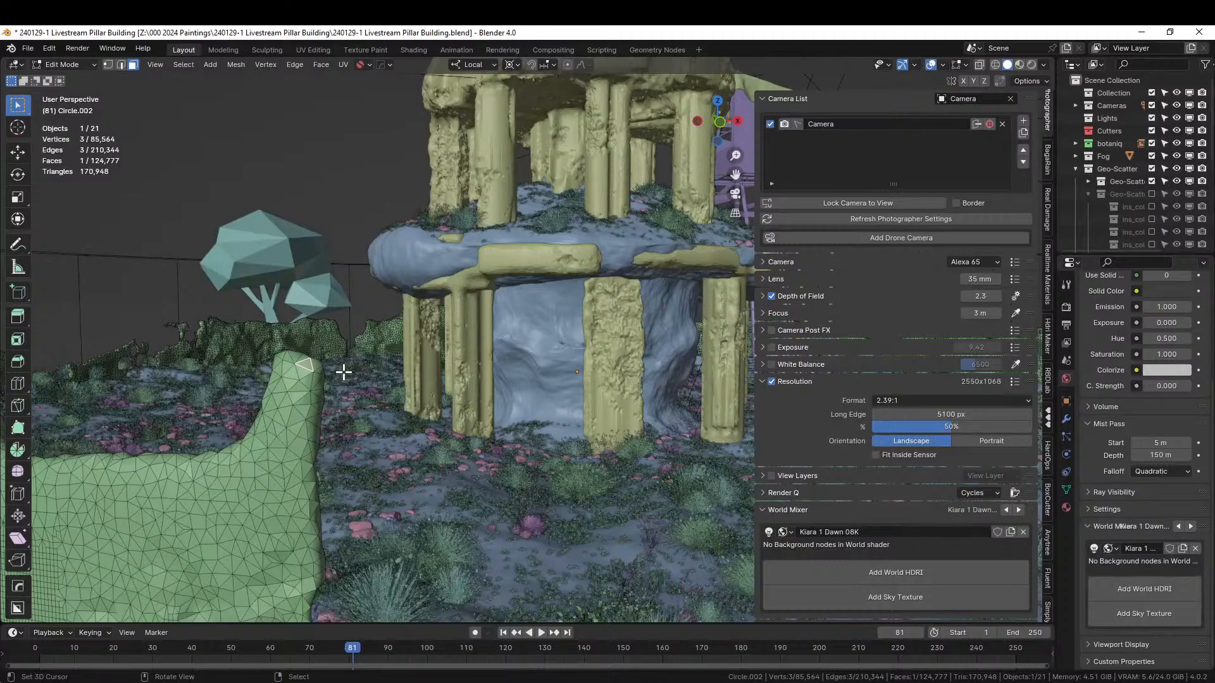
{"action": "key", "text": "KP_Divide"}
{"action": "key", "text": "KP_Decimal"}
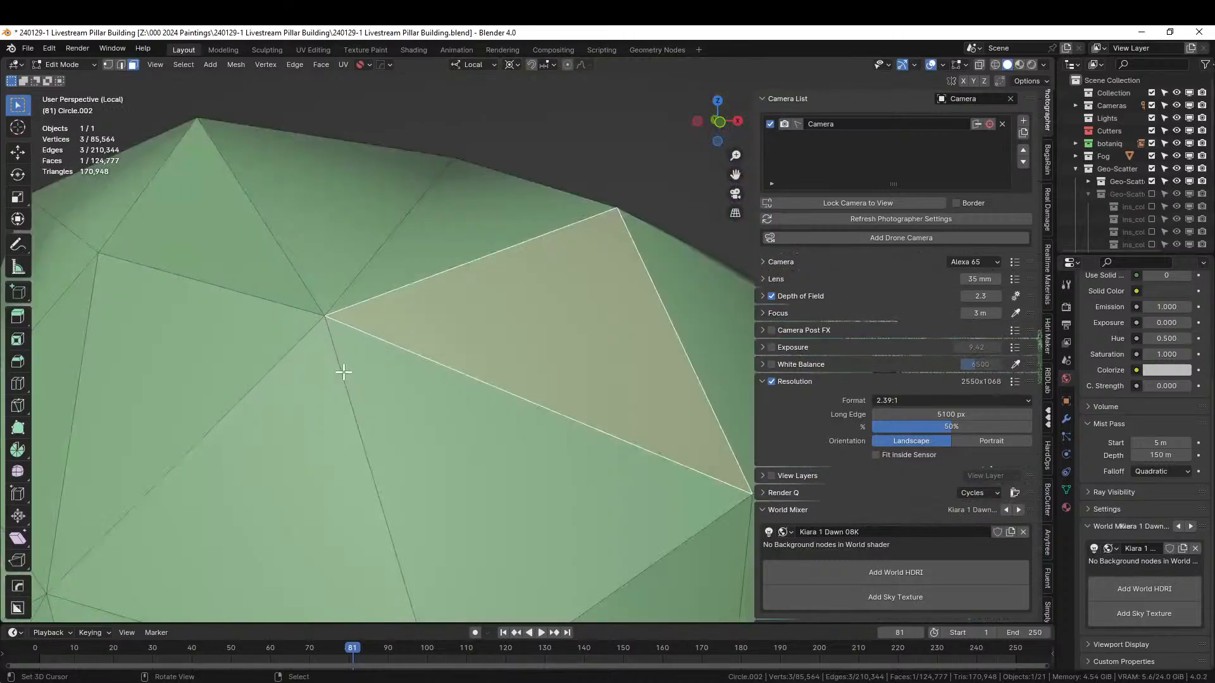
{"action": "scroll", "coordinate": [344, 372], "scroll_direction": "down", "scroll_amount": 6}
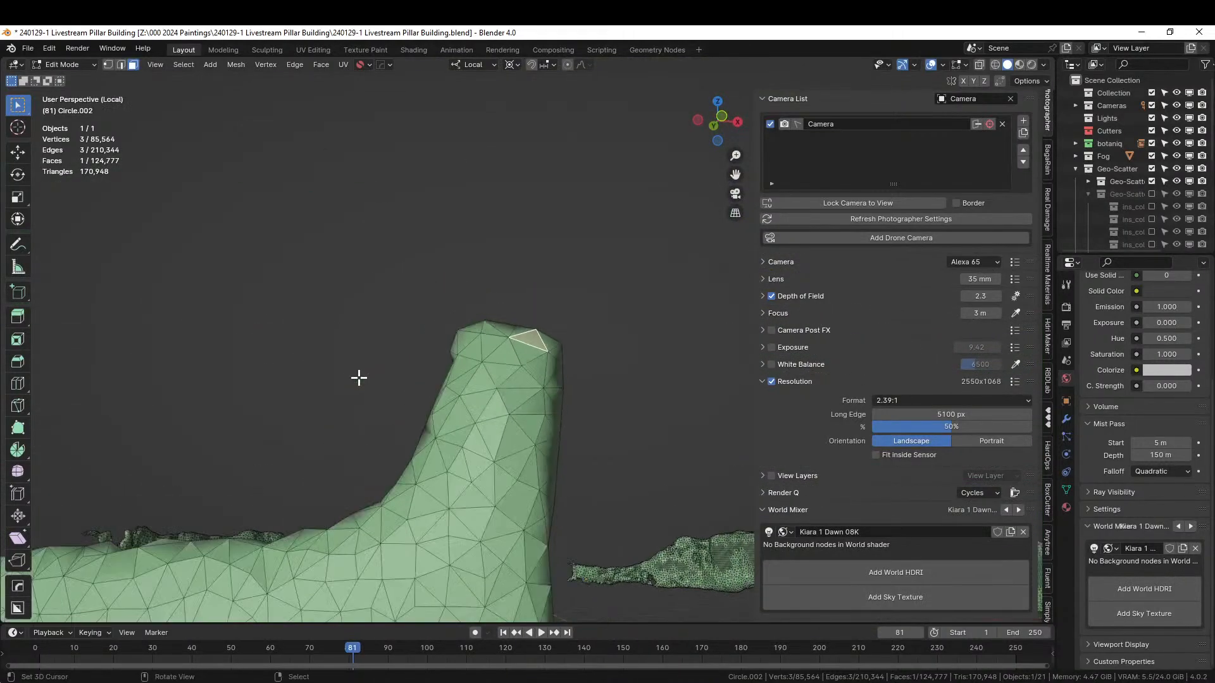
{"action": "middle_click_drag", "start_coordinate": [393, 423], "coordinate": [407, 371]}
- With X-ray on, circle-select all faces of the rock wall's tall spike and dissolve them
{"action": "key", "text": "alt+z"}
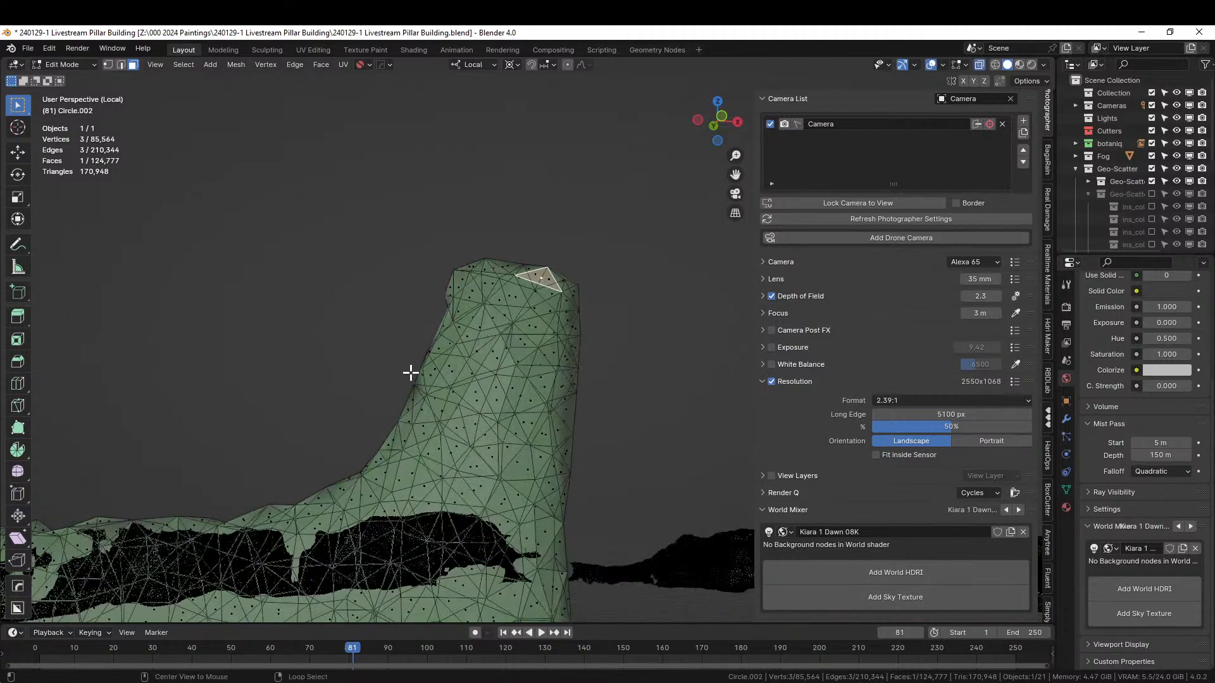
{"action": "key", "text": "alt+z"}
{"action": "key", "text": "c"}
{"action": "mouse_move", "coordinate": [369, 437]}
{"action": "left_mouse_down"}
{"action": "mouse_move", "coordinate": [499, 483]}
{"action": "mouse_move", "coordinate": [574, 487]}
{"action": "left_mouse_up"}
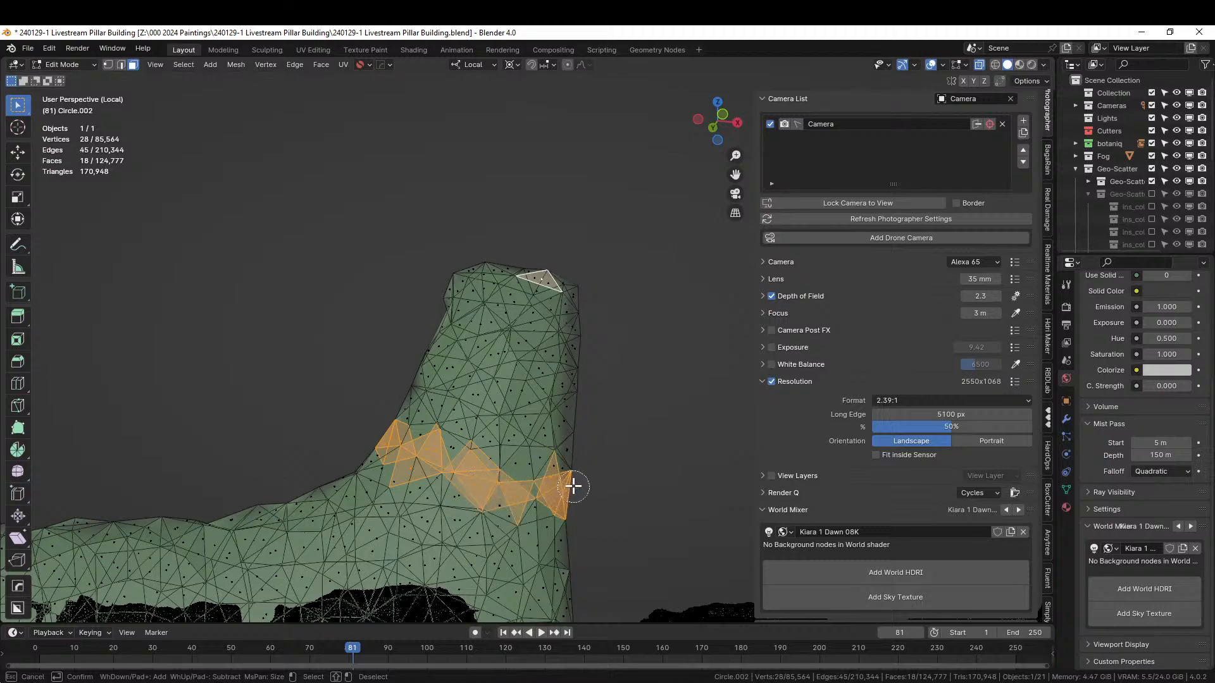
{"action": "scroll", "coordinate": [594, 399], "scroll_direction": "down", "scroll_amount": 8}
{"action": "mouse_move", "coordinate": [594, 398]}
{"action": "left_mouse_down"}
{"action": "mouse_move", "coordinate": [572, 377]}
{"action": "mouse_move", "coordinate": [434, 361]}
{"action": "mouse_move", "coordinate": [537, 399]}
{"action": "left_mouse_up"}
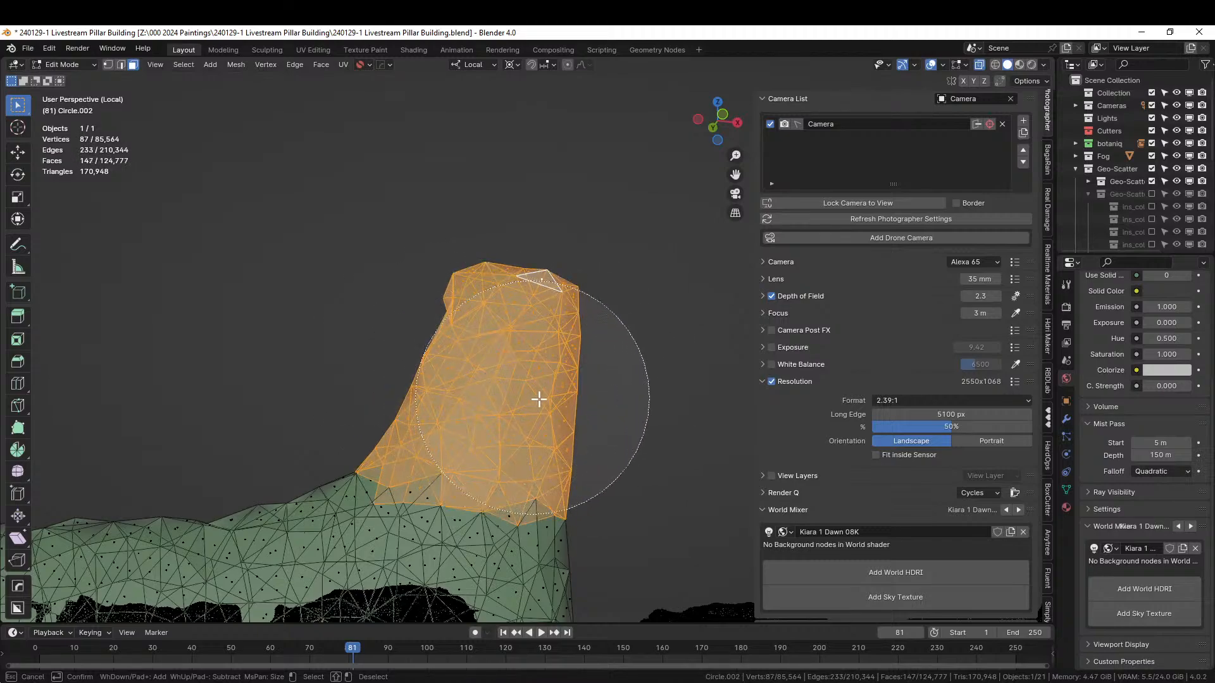
{"action": "key", "text": "Escape"}
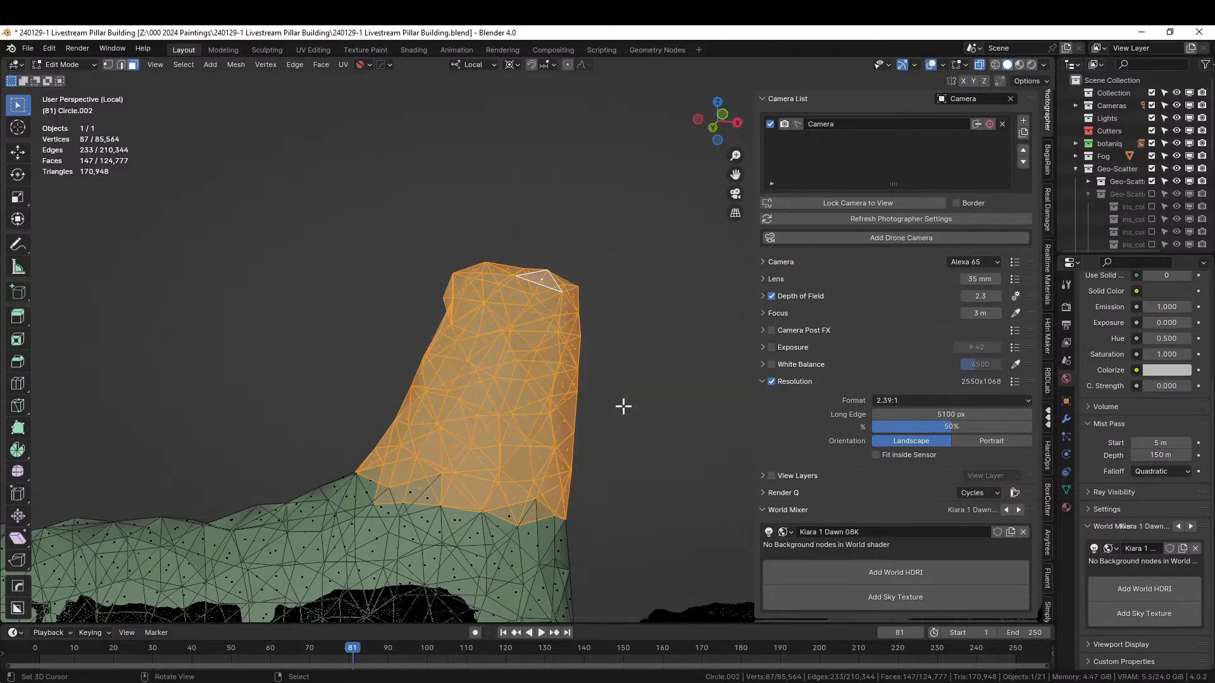
{"action": "key", "text": "ctrl+x"}
- Turn off X-ray and apply Poke Faces to the large face capping the rock wall where the spike was
{"action": "middle_click_drag", "start_coordinate": [588, 449], "coordinate": [561, 367]}
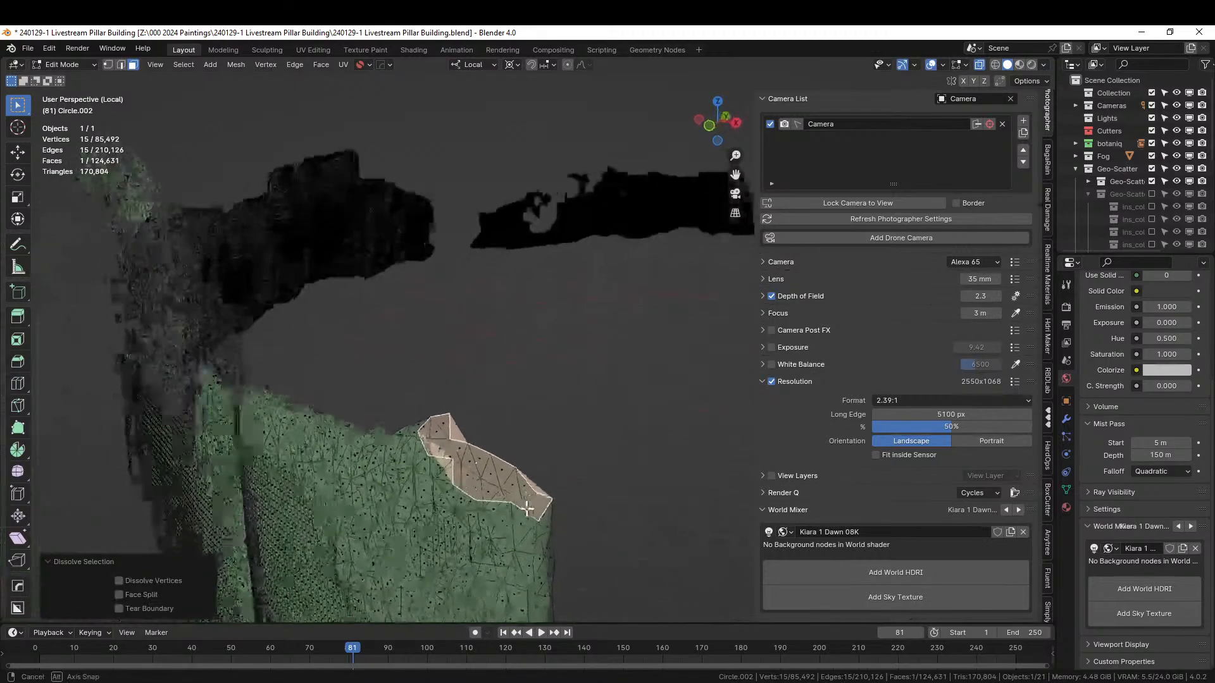
{"action": "scroll", "coordinate": [529, 509], "scroll_direction": "up", "scroll_amount": 3}
{"action": "key", "text": "alt+z"}
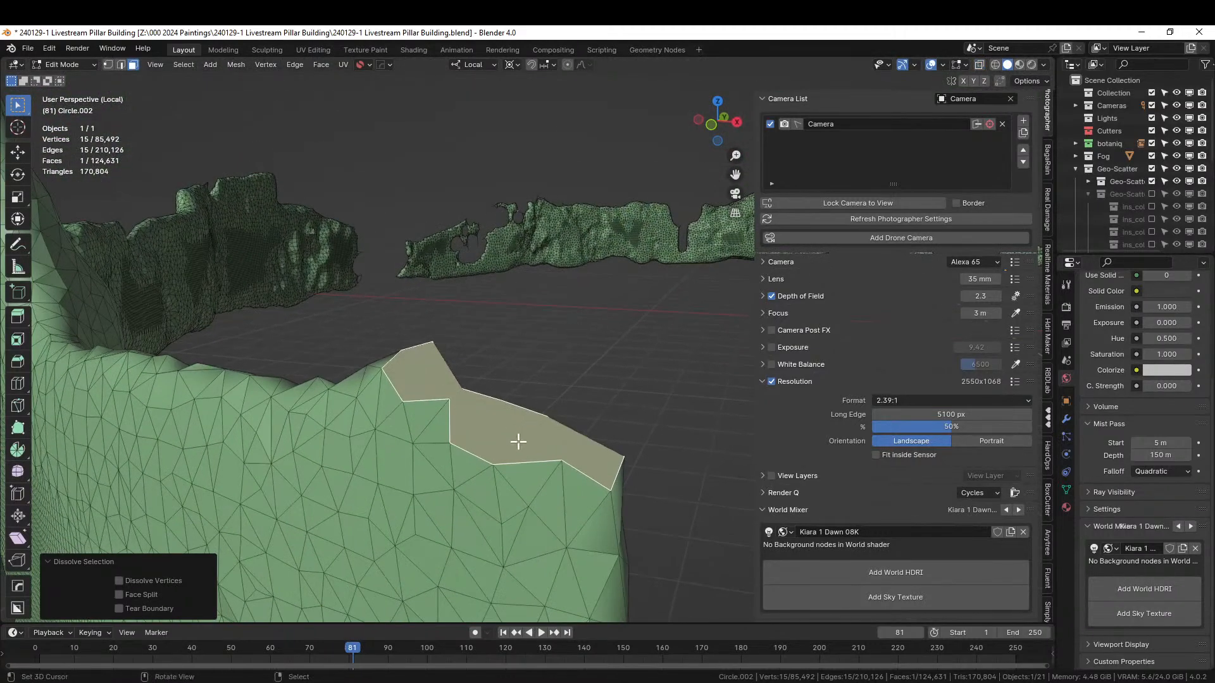
{"action": "left_click", "coordinate": [513, 437]}
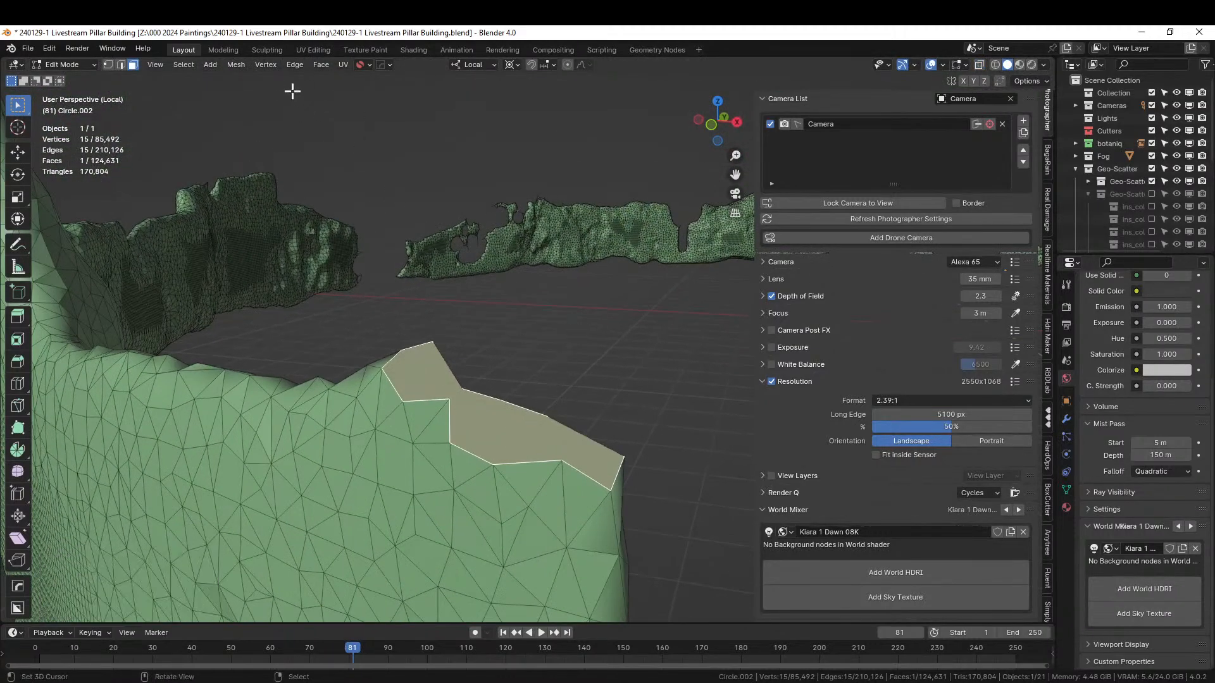
{"action": "left_click", "coordinate": [320, 62]}
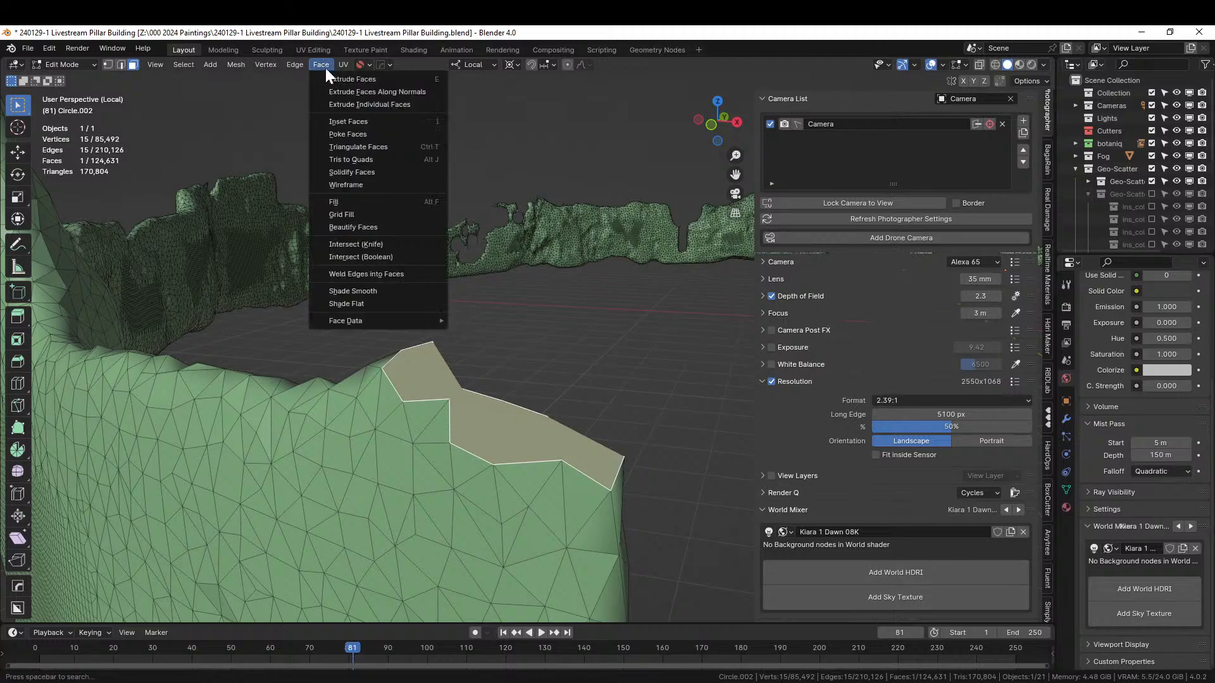
{"action": "left_click", "coordinate": [384, 134]}
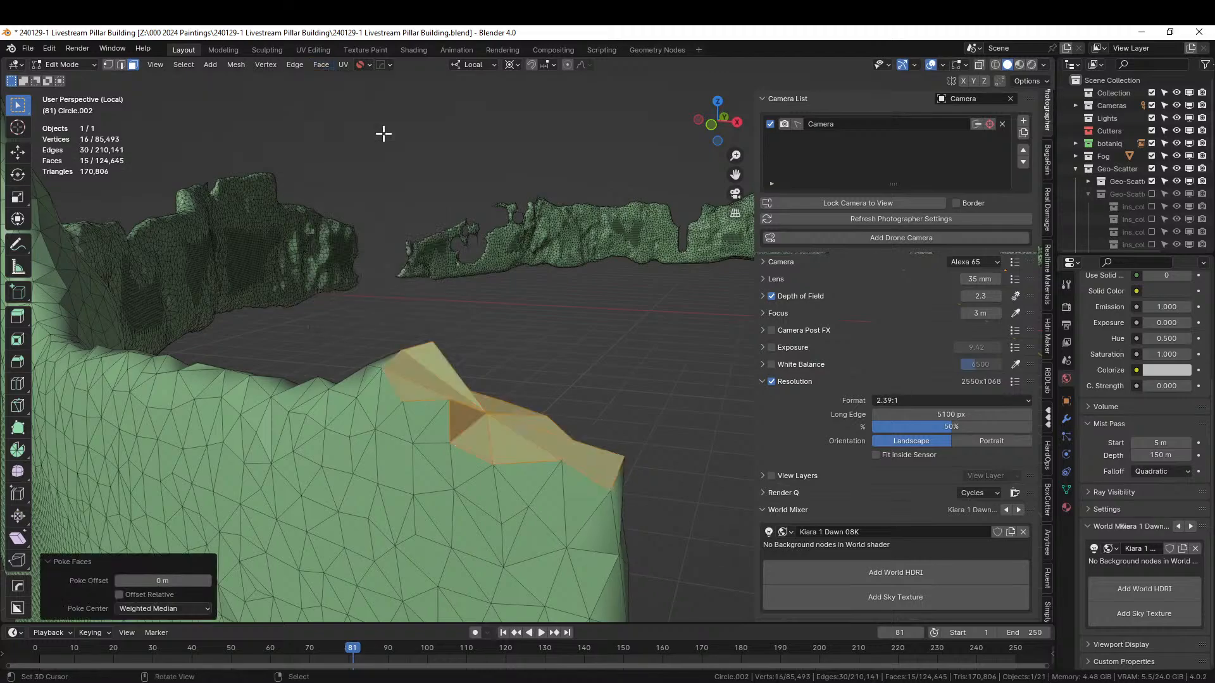
- Move the centre vertex of the poked cap on the rock wall upward by about 0.07 m to form a gentle peak
{"action": "left_click", "coordinate": [476, 414]}
{"action": "key", "text": "1"}
{"action": "left_click", "coordinate": [484, 413]}
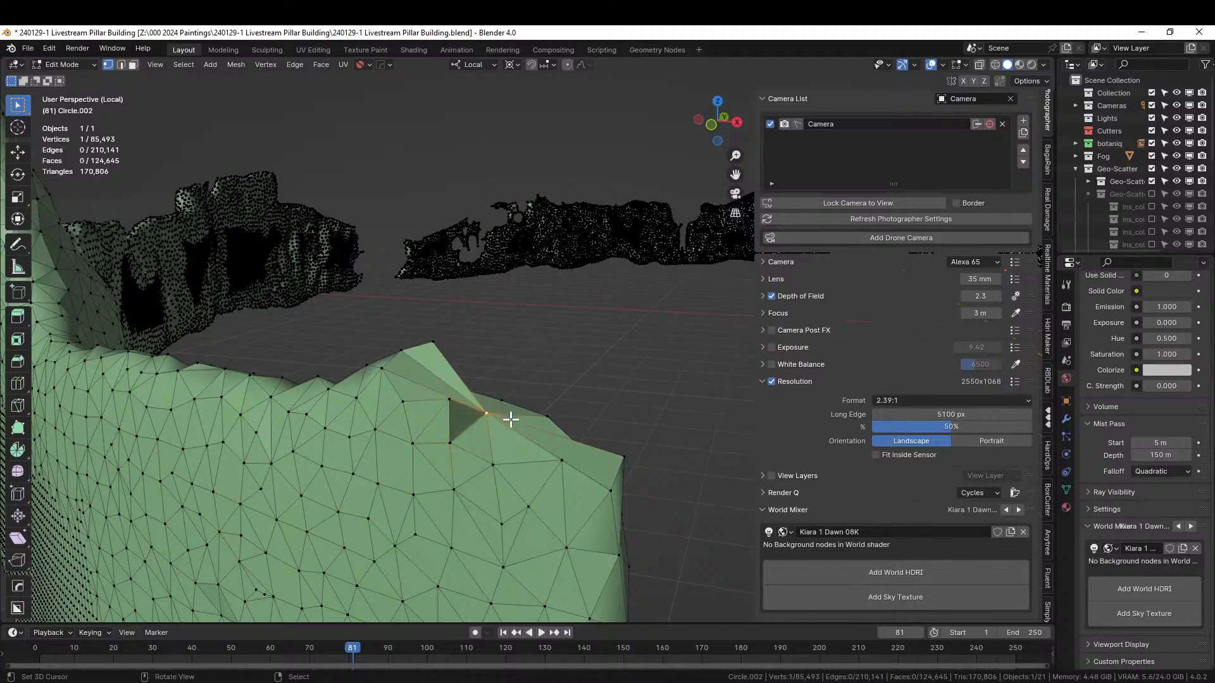
{"action": "key", "text": "g"}
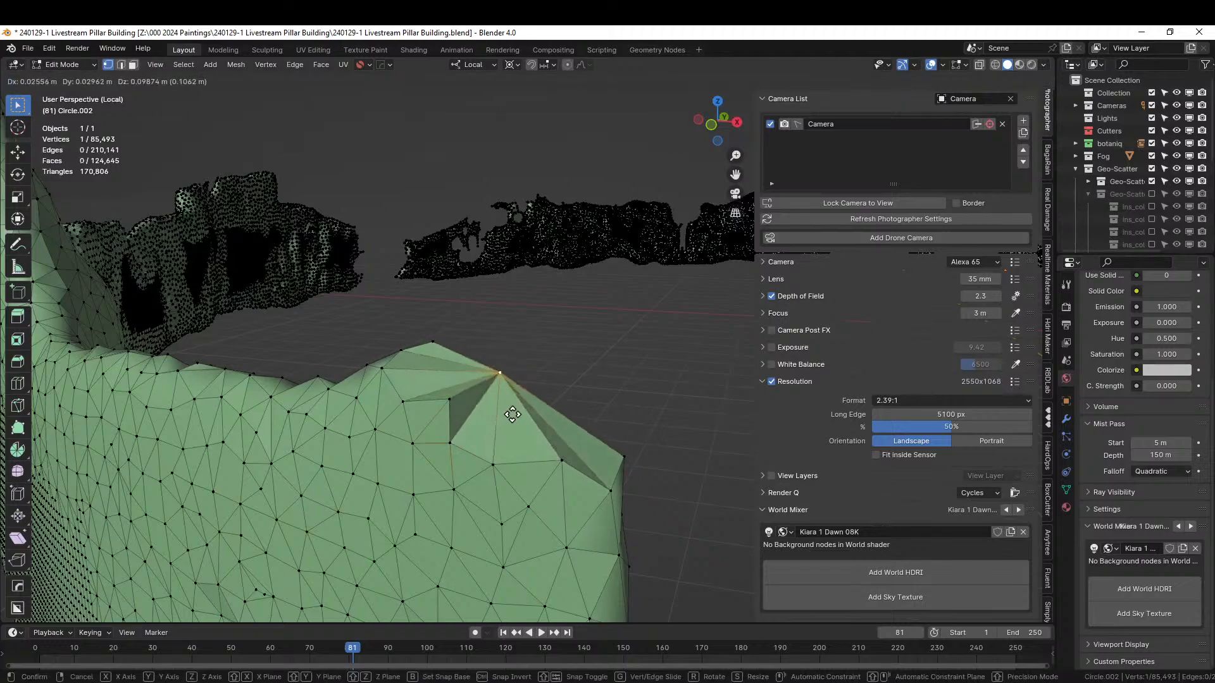
{"action": "left_click", "coordinate": [513, 416]}
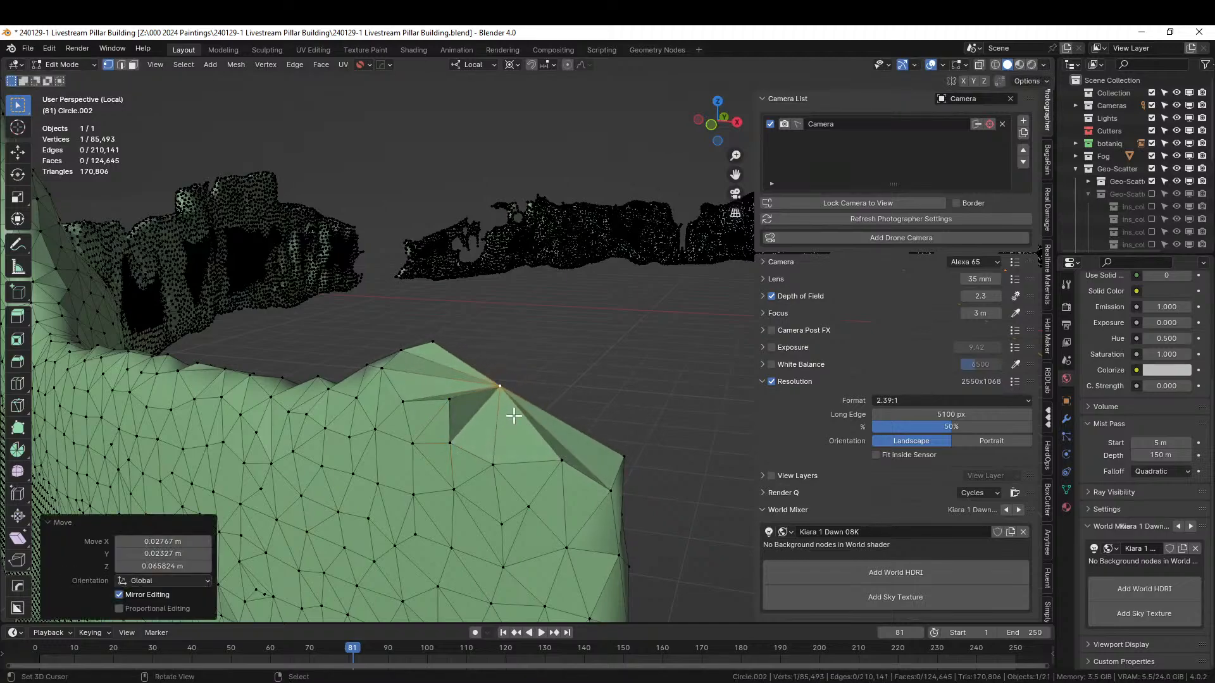
- Expand the selection to the surrounding cap faces and bevel their edges about 0.054 m wide with 3 segments
{"action": "key", "text": "ctrl+KP_Add"}
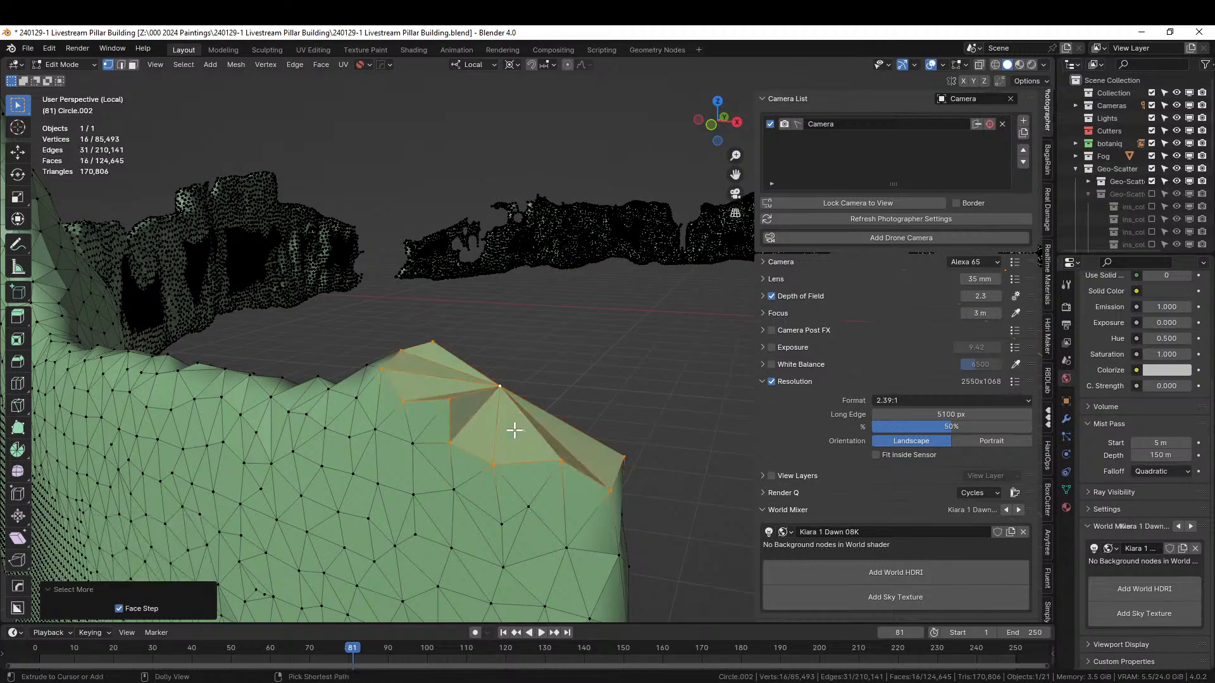
{"action": "key", "text": "ctrl+b"}
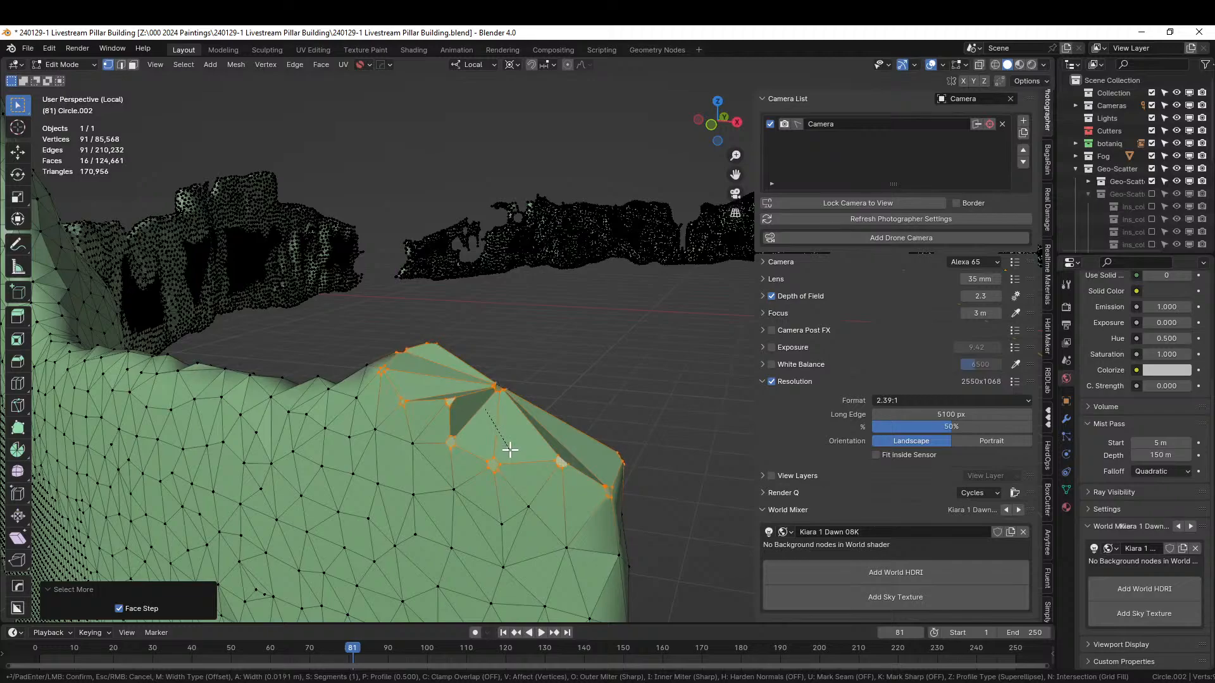
{"action": "scroll", "coordinate": [510, 453], "scroll_direction": "up", "scroll_amount": 2}
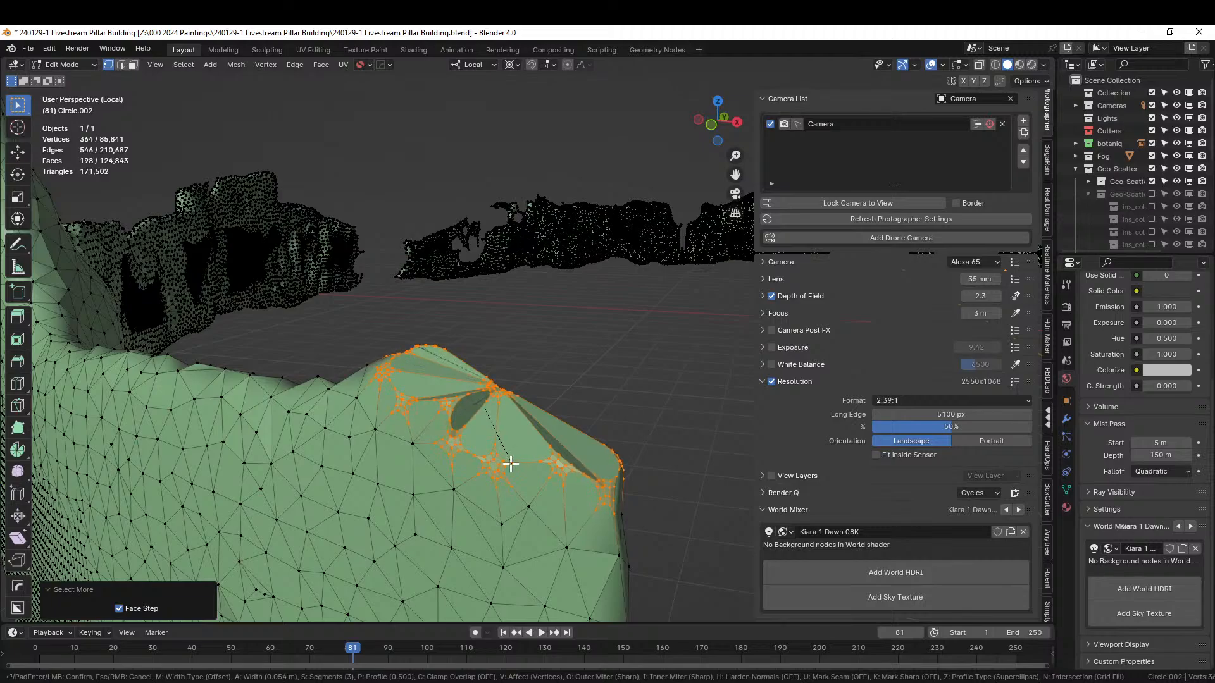
{"action": "left_click", "coordinate": [511, 463]}
{"action": "middle_click_drag", "start_coordinate": [564, 373], "coordinate": [583, 351]}
- Leave mesh editing, return to the camera view and save the file
{"action": "key", "text": "Tab"}
{"action": "key", "text": "KP_0"}
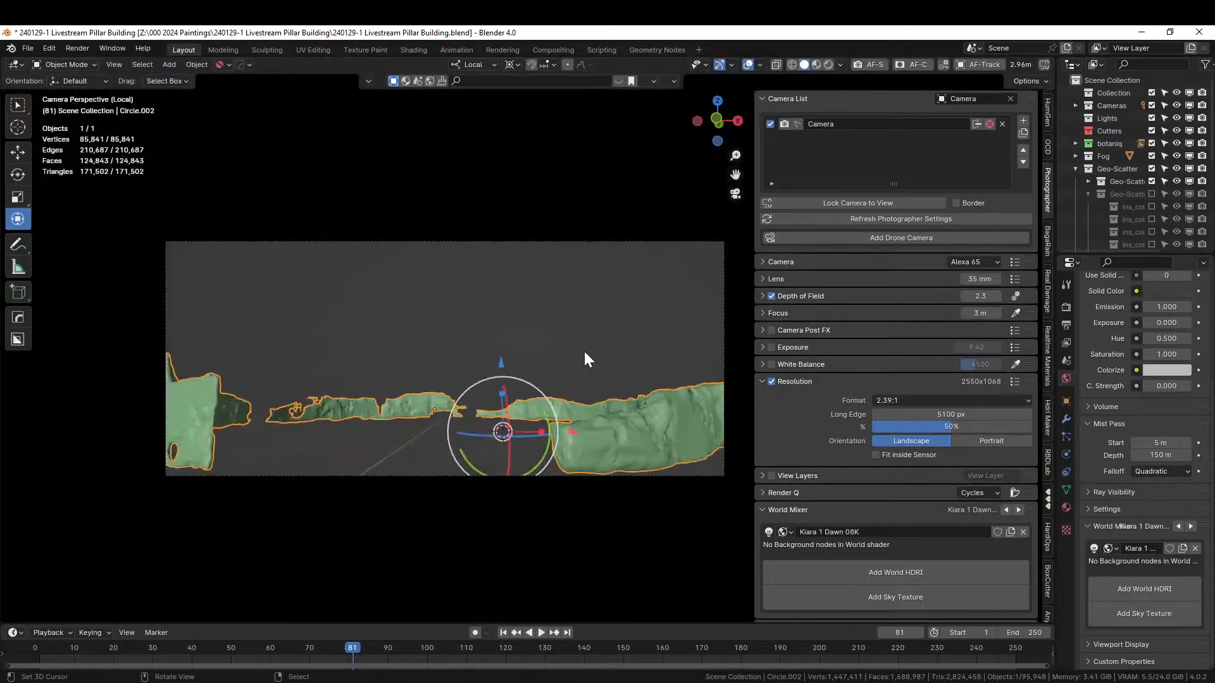
{"action": "key", "text": "ctrl+s"}
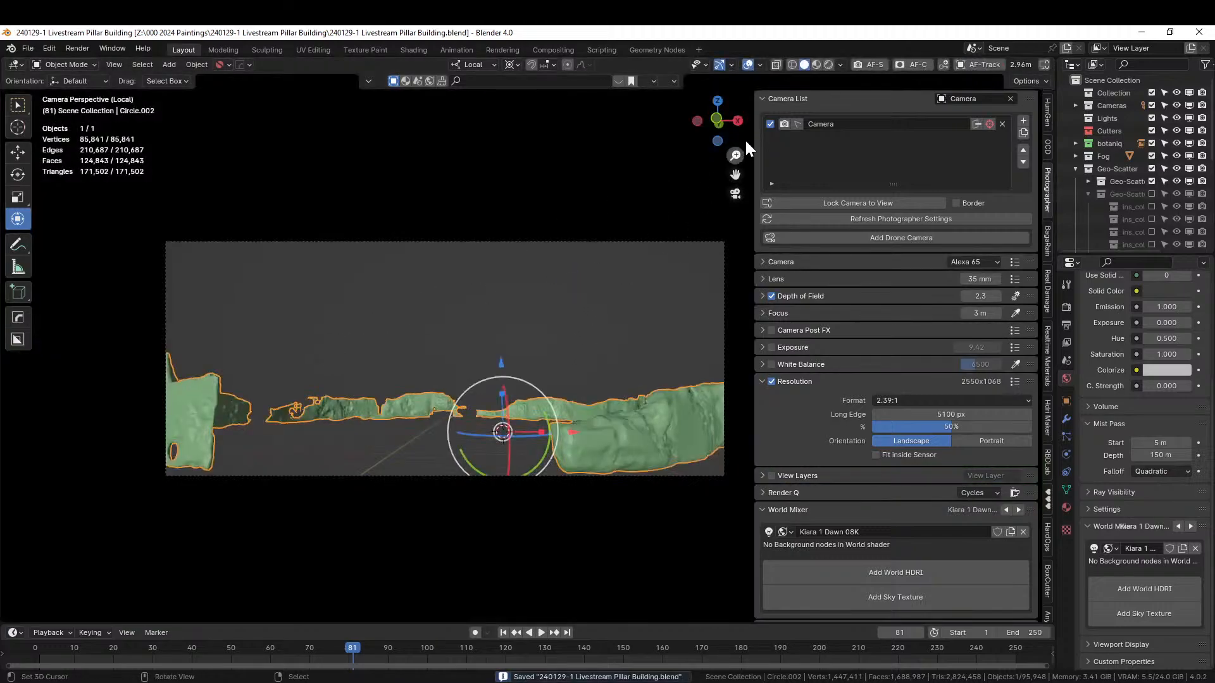
- Unwrap the rock wall's entire mesh with Smart UV Project at a 66° angle limit, return to Object Mode and save the file
{"action": "key", "text": "Tab"}
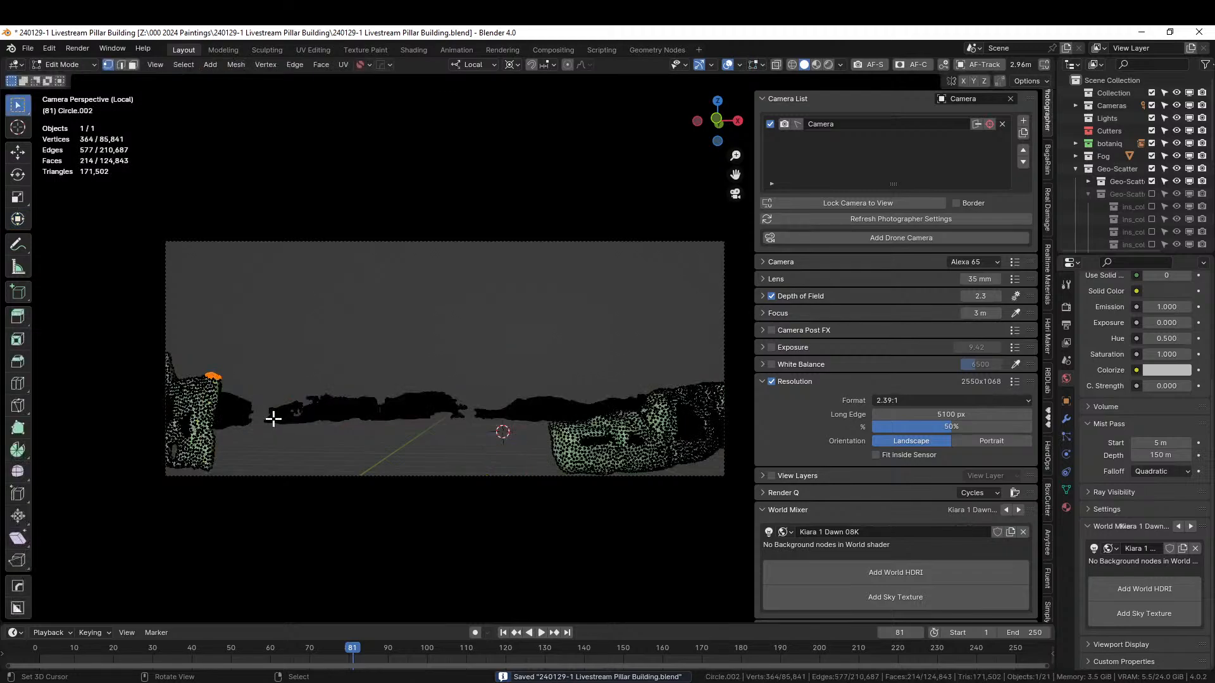
{"action": "key", "text": "a"}
{"action": "key", "text": "u"}
{"action": "left_click", "coordinate": [242, 309]}
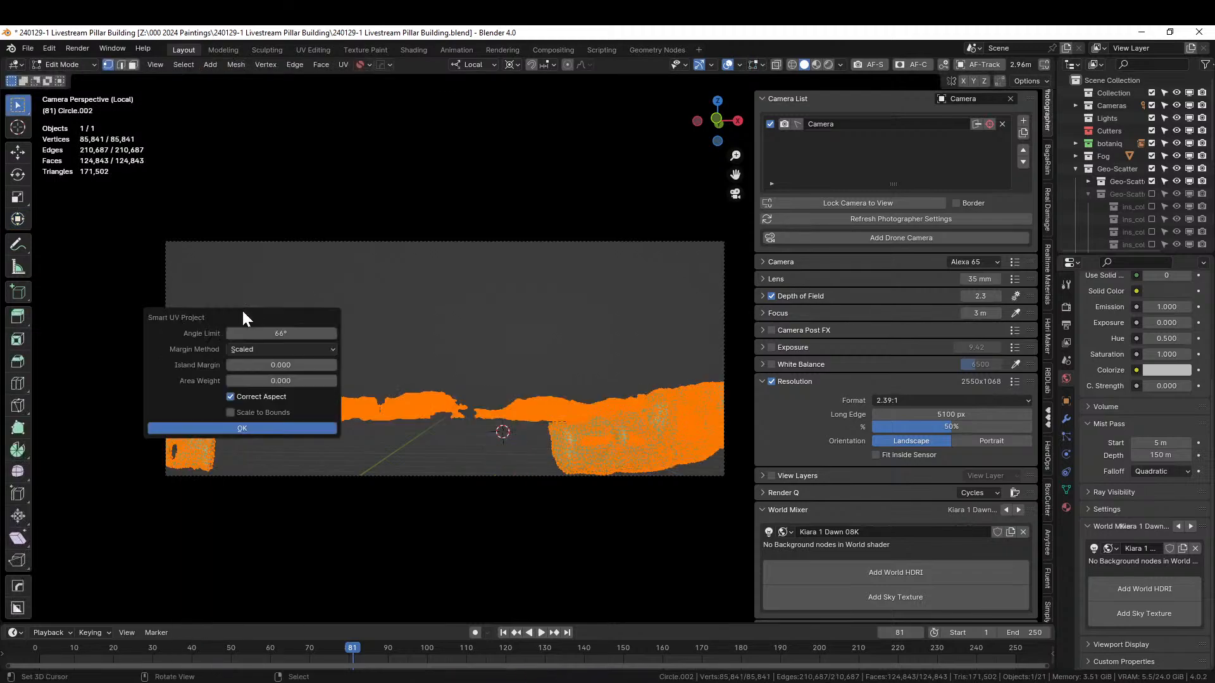
{"action": "left_click", "coordinate": [256, 428]}
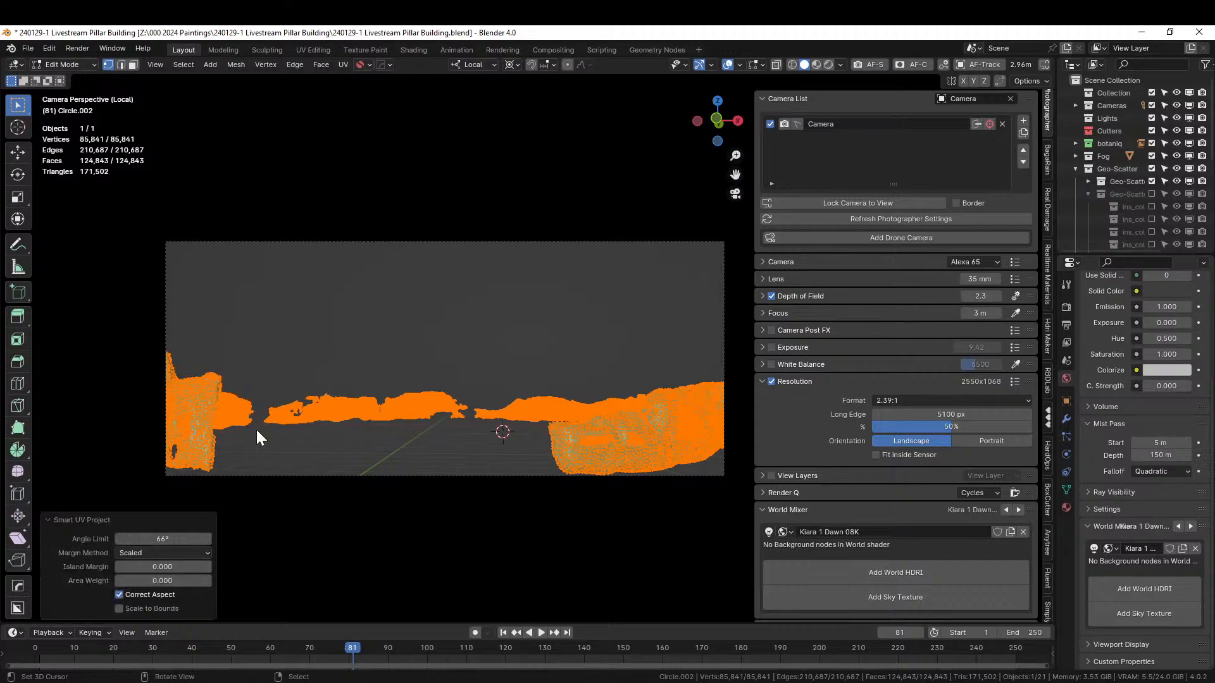
{"action": "key", "text": "Tab"}
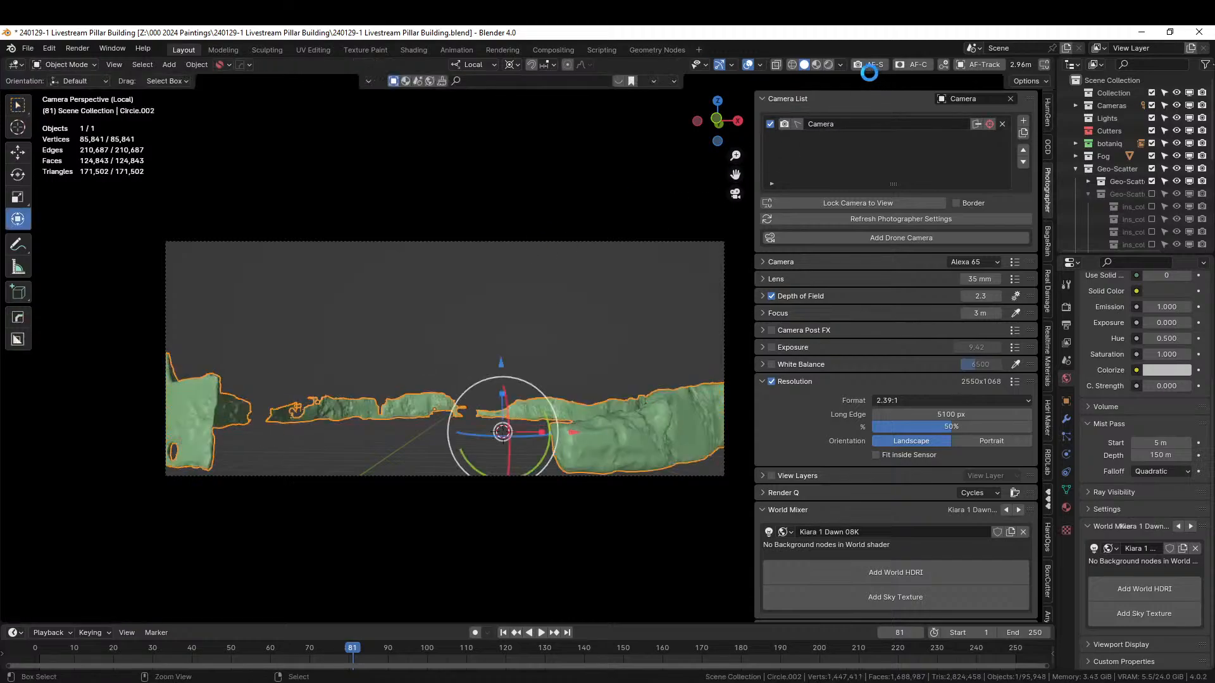
{"action": "key", "text": "ctrl+s"}
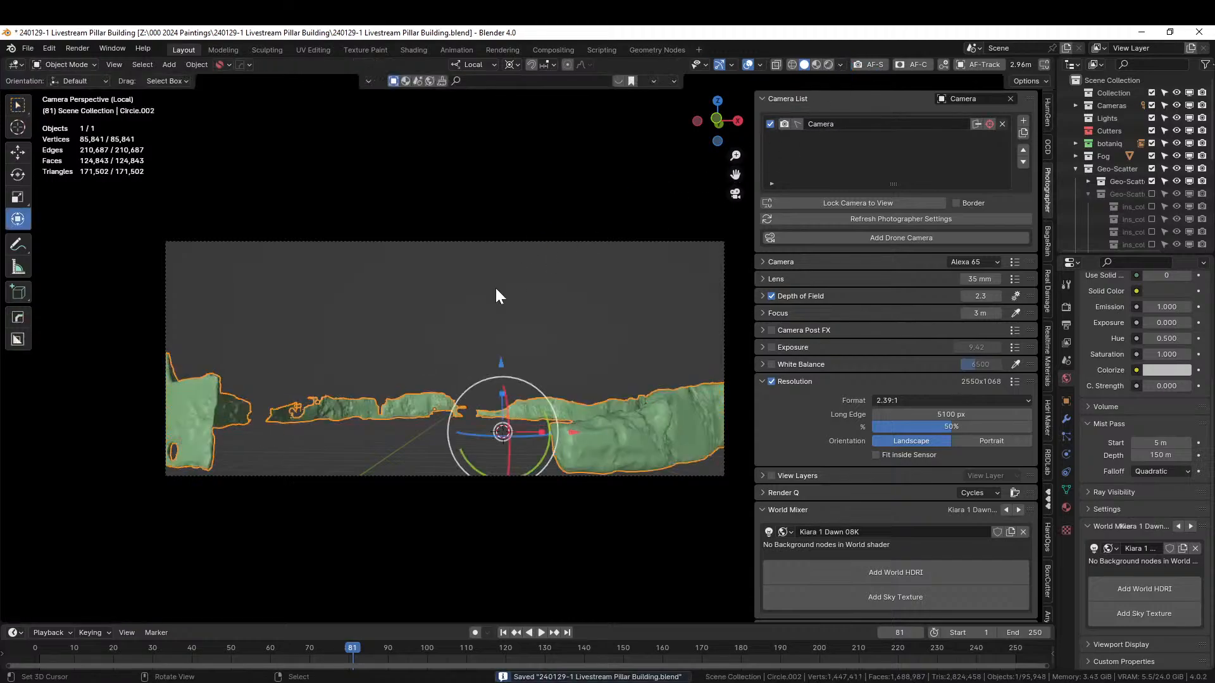
- Bring back the full scene from isolation, switch to rendered shading and deselect everything to inspect the pillar building
{"action": "key", "text": "KP_Divide"}
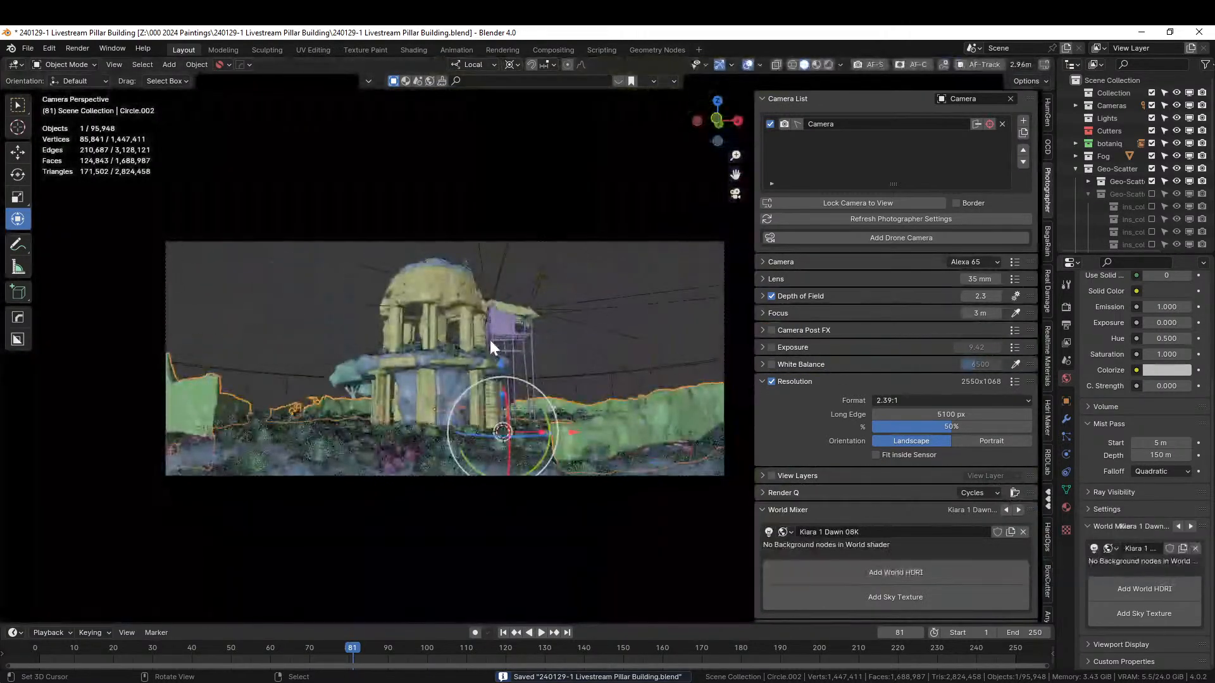
{"action": "left_click", "coordinate": [827, 65]}
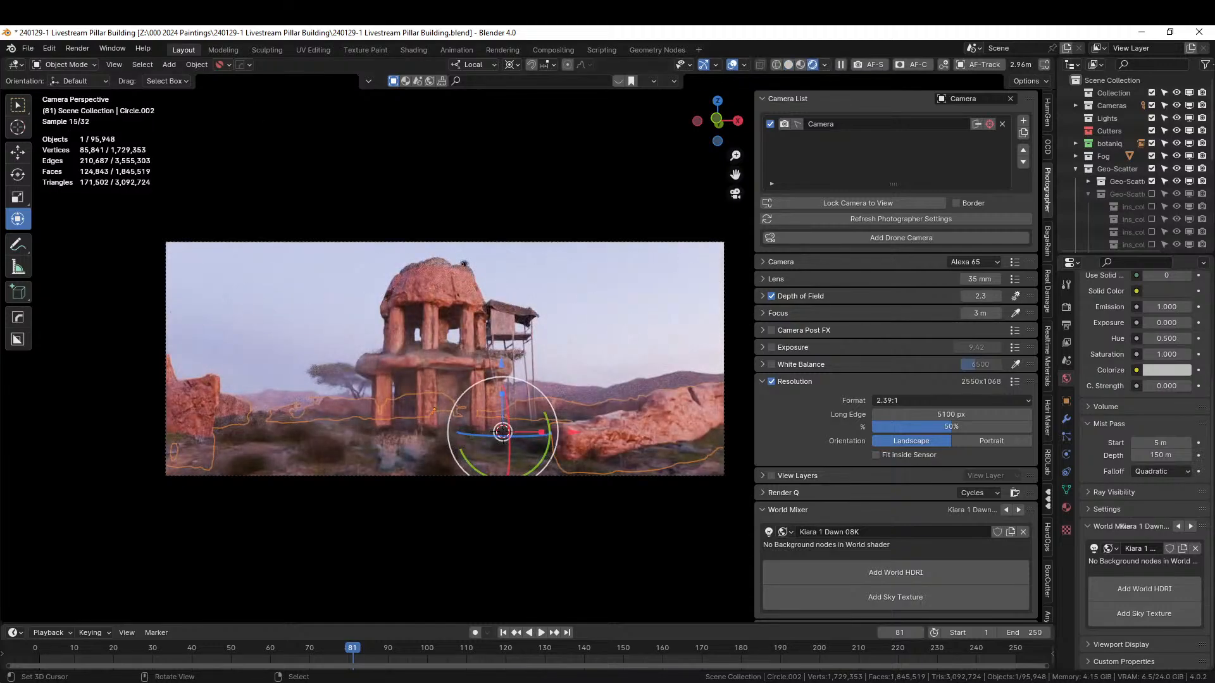
{"action": "left_click", "coordinate": [305, 227]}
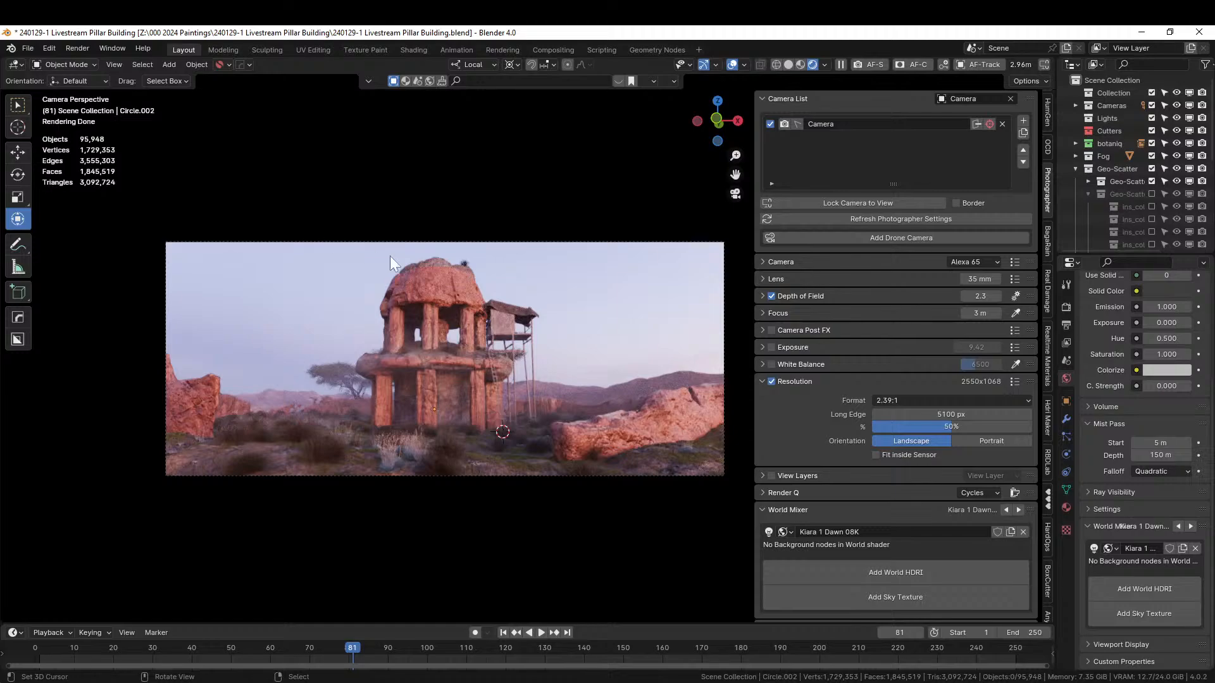
{"action": "scroll", "coordinate": [521, 340], "scroll_direction": "up", "scroll_amount": 3}
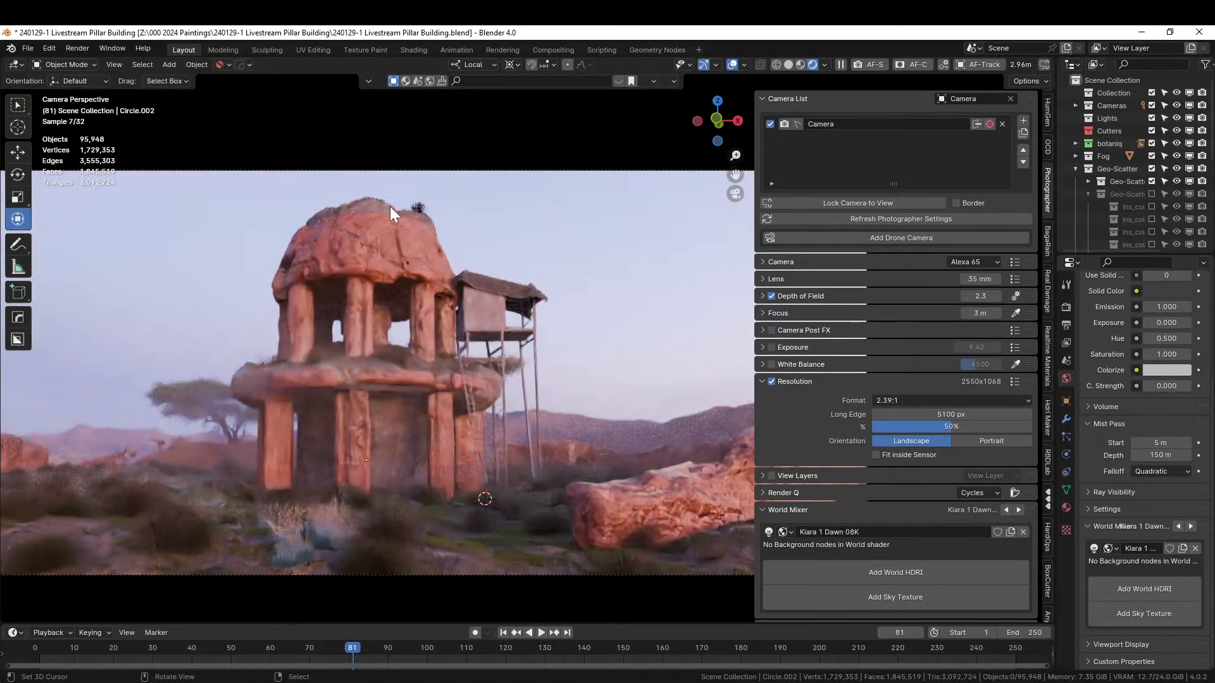